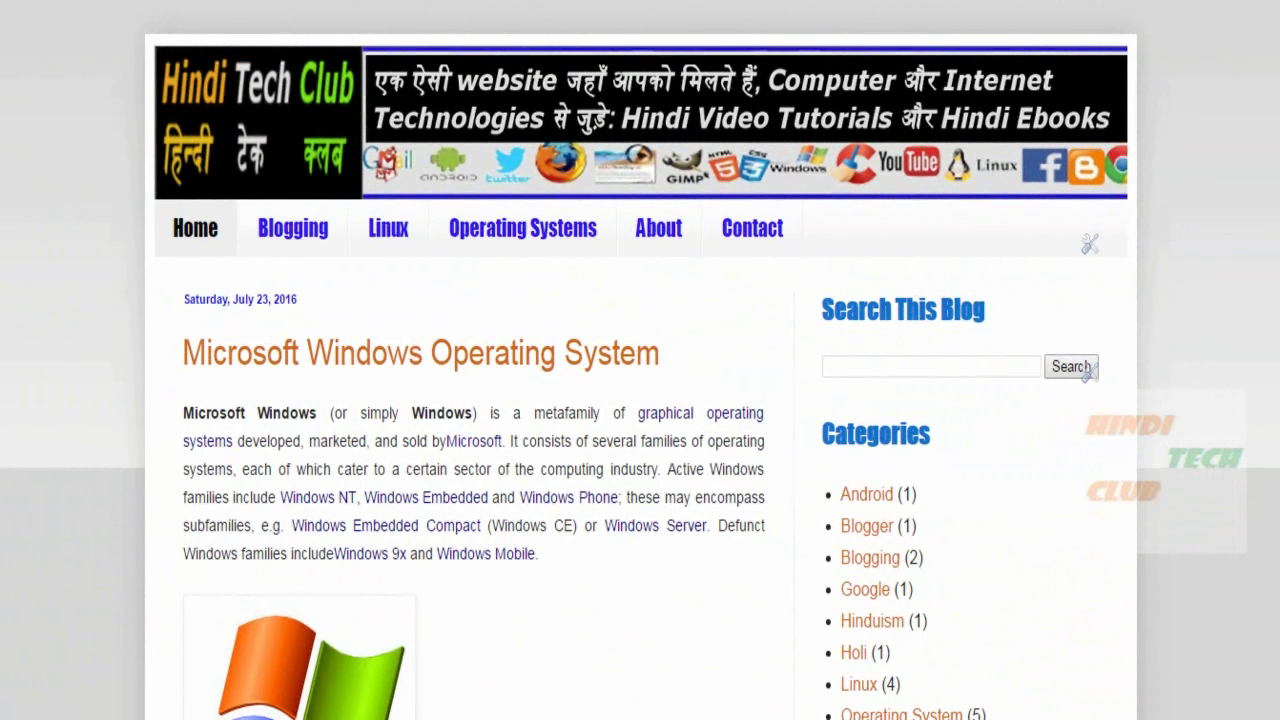
Step: Examine the sample blog's header, page tabs, sidebar categories and archive, and its Microsoft Windows Operating System post
{"action": "scroll", "coordinate": [640, 360], "scroll_direction": "down", "scroll_amount": 2}
{"action": "scroll", "coordinate": [640, 360], "scroll_direction": "up", "scroll_amount": 1}
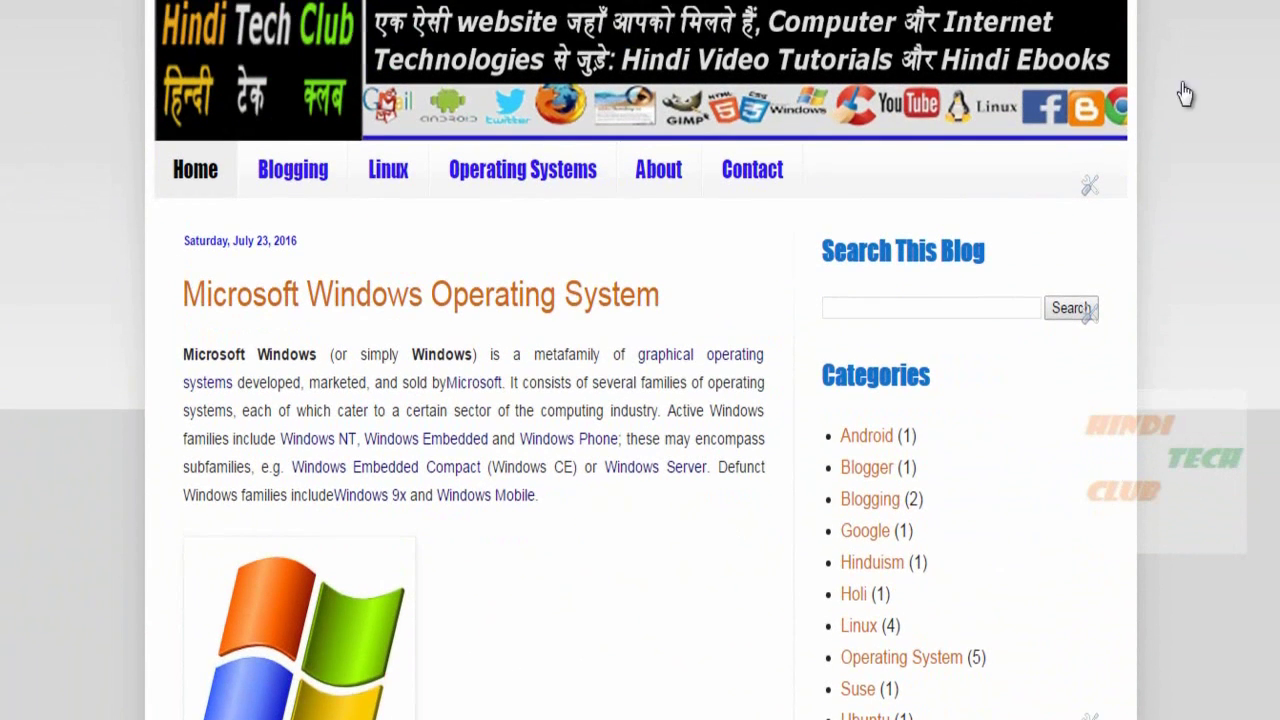
{"action": "scroll", "coordinate": [923, 171], "scroll_direction": "down", "scroll_amount": 1}
{"action": "scroll", "coordinate": [643, 240], "scroll_direction": "up", "scroll_amount": 2}
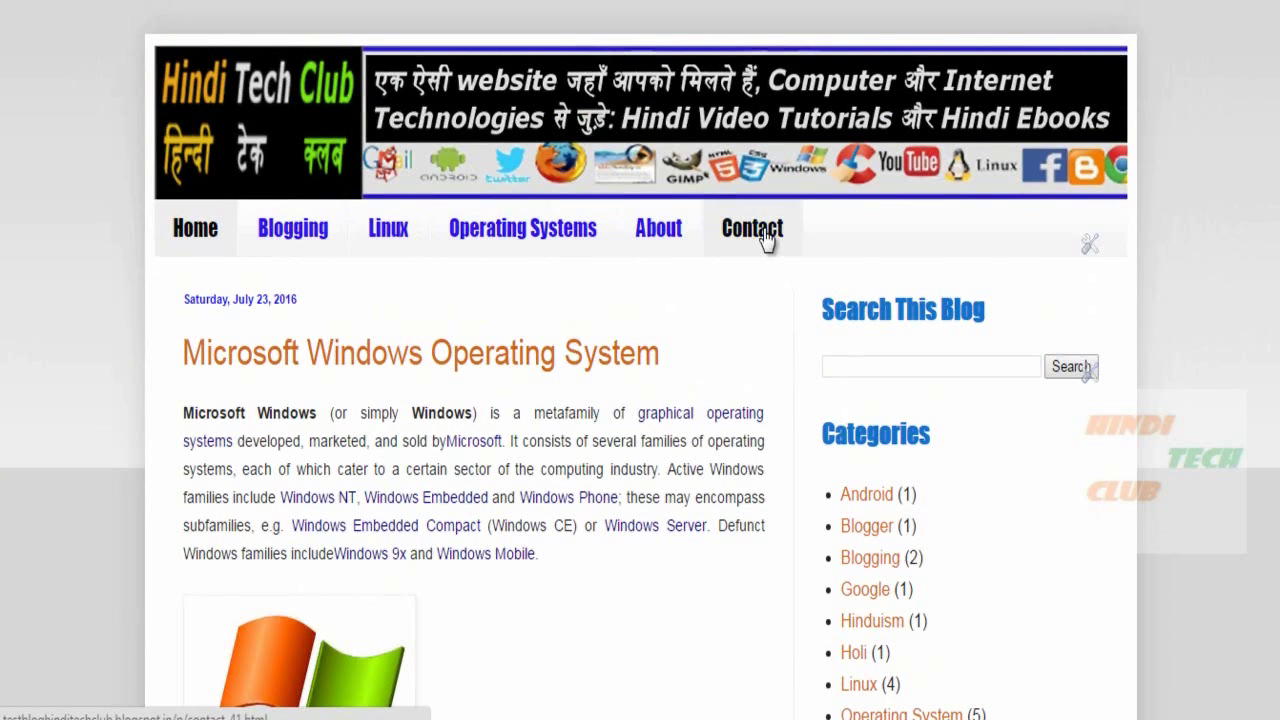
{"action": "scroll", "coordinate": [697, 366], "scroll_direction": "down", "scroll_amount": 2}
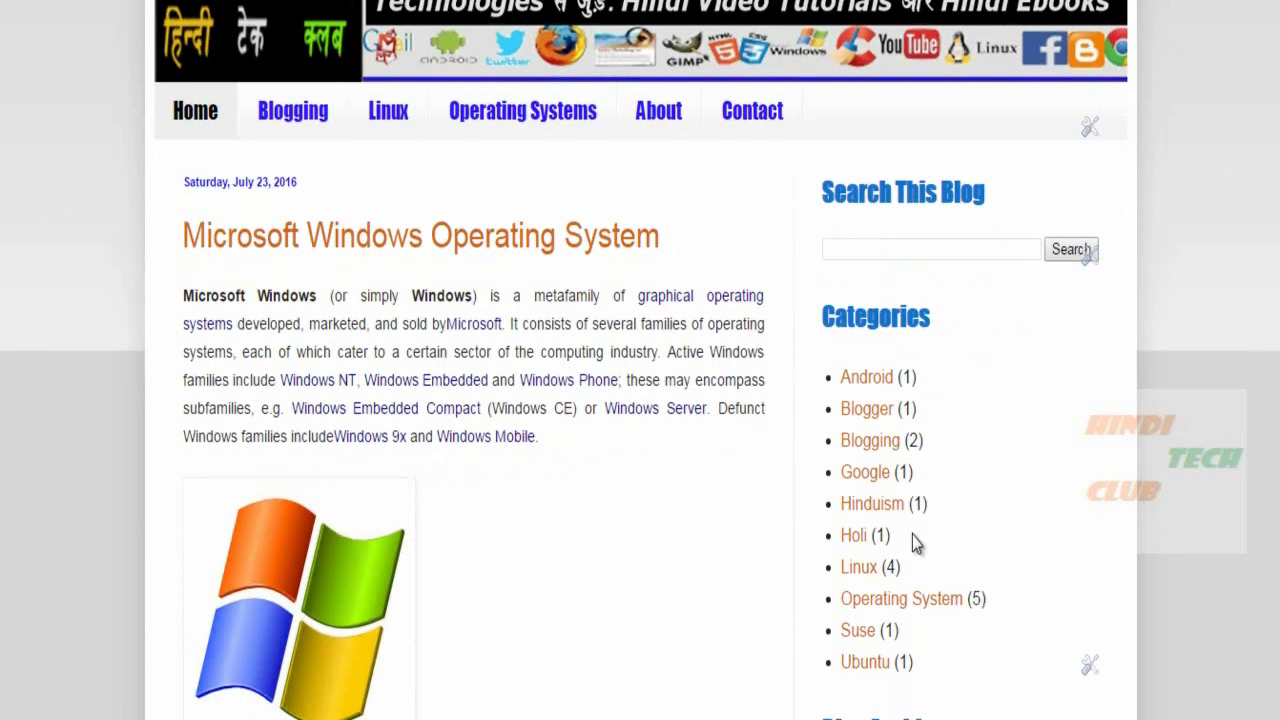
{"action": "scroll", "coordinate": [912, 535], "scroll_direction": "down", "scroll_amount": 3}
{"action": "scroll", "coordinate": [654, 231], "scroll_direction": "up", "scroll_amount": 2}
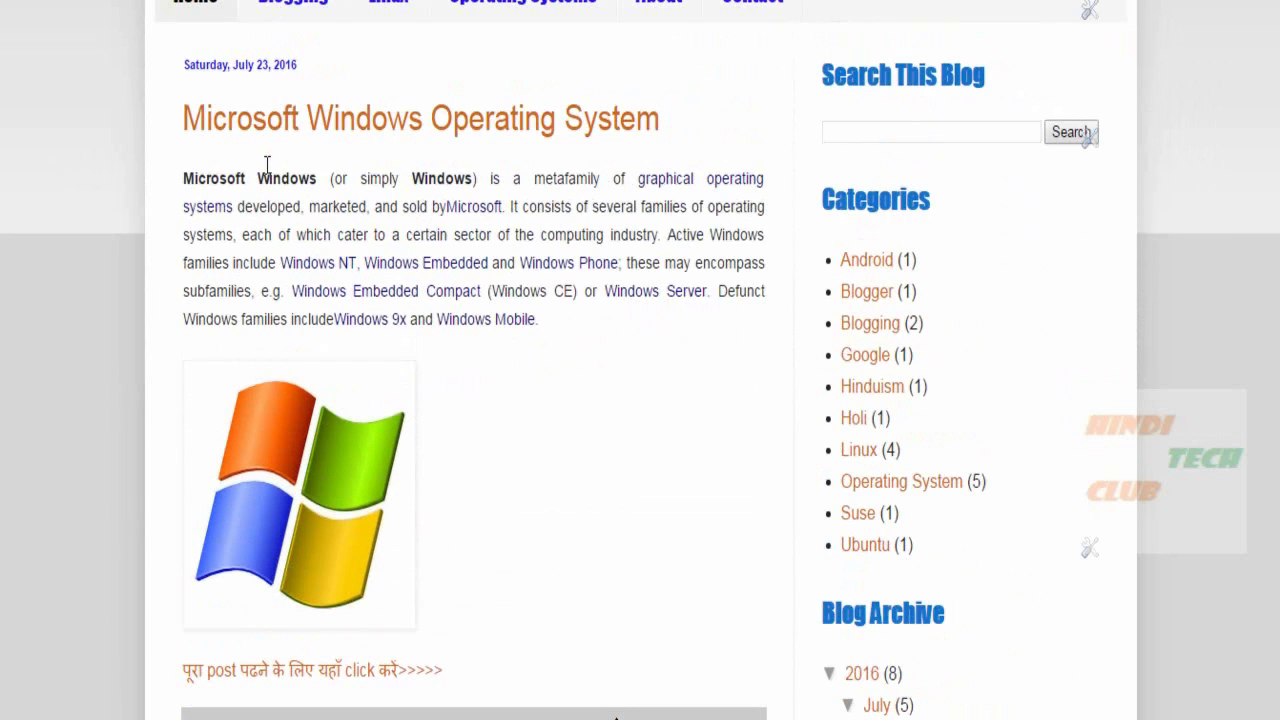
{"action": "scroll", "coordinate": [418, 455], "scroll_direction": "down", "scroll_amount": 3}
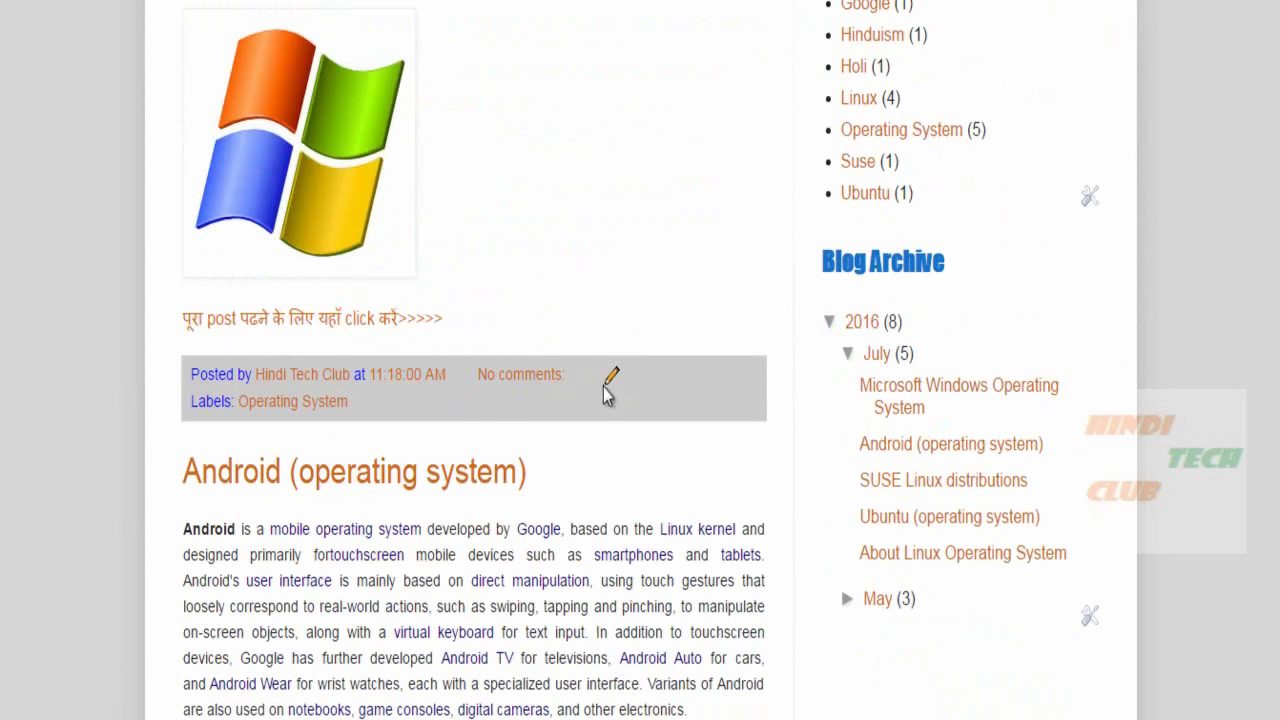
Step: Look through the remaining posts down to the footer's Pages list, Contact Form and copyright line, and return up the page
{"action": "scroll", "coordinate": [688, 475], "scroll_direction": "down", "scroll_amount": 12}
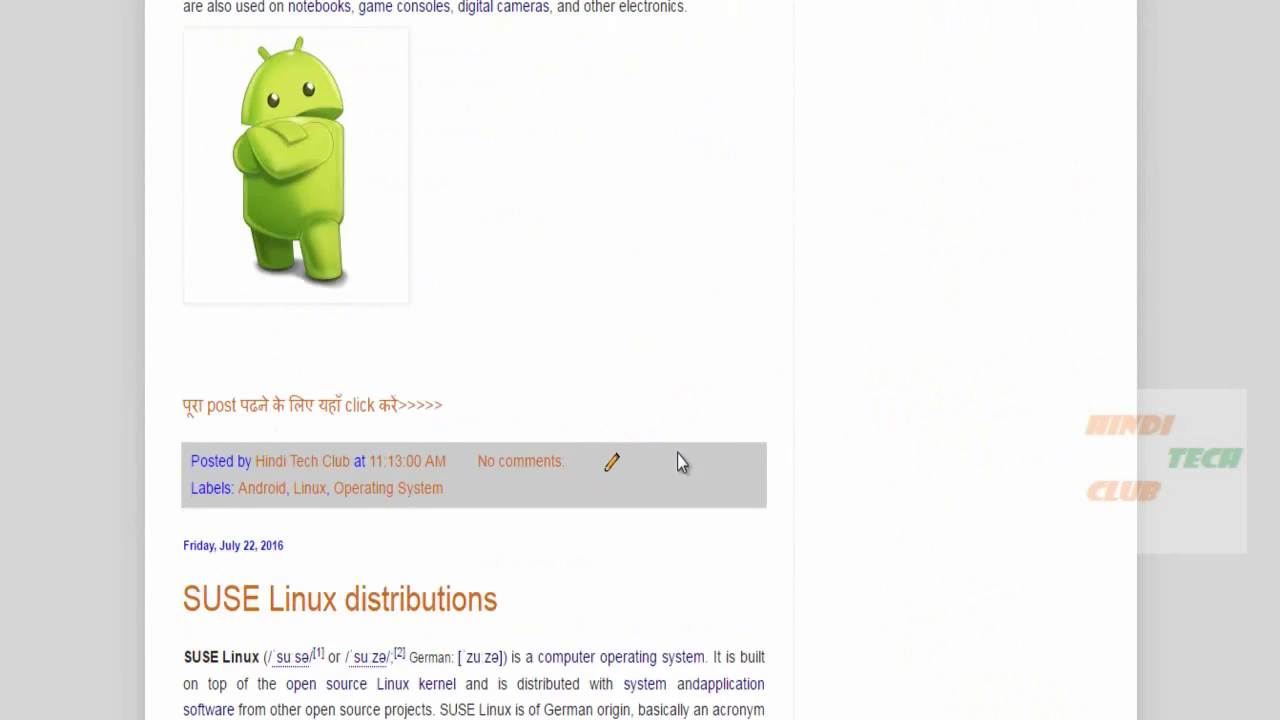
{"action": "scroll", "coordinate": [675, 453], "scroll_direction": "down", "scroll_amount": 11}
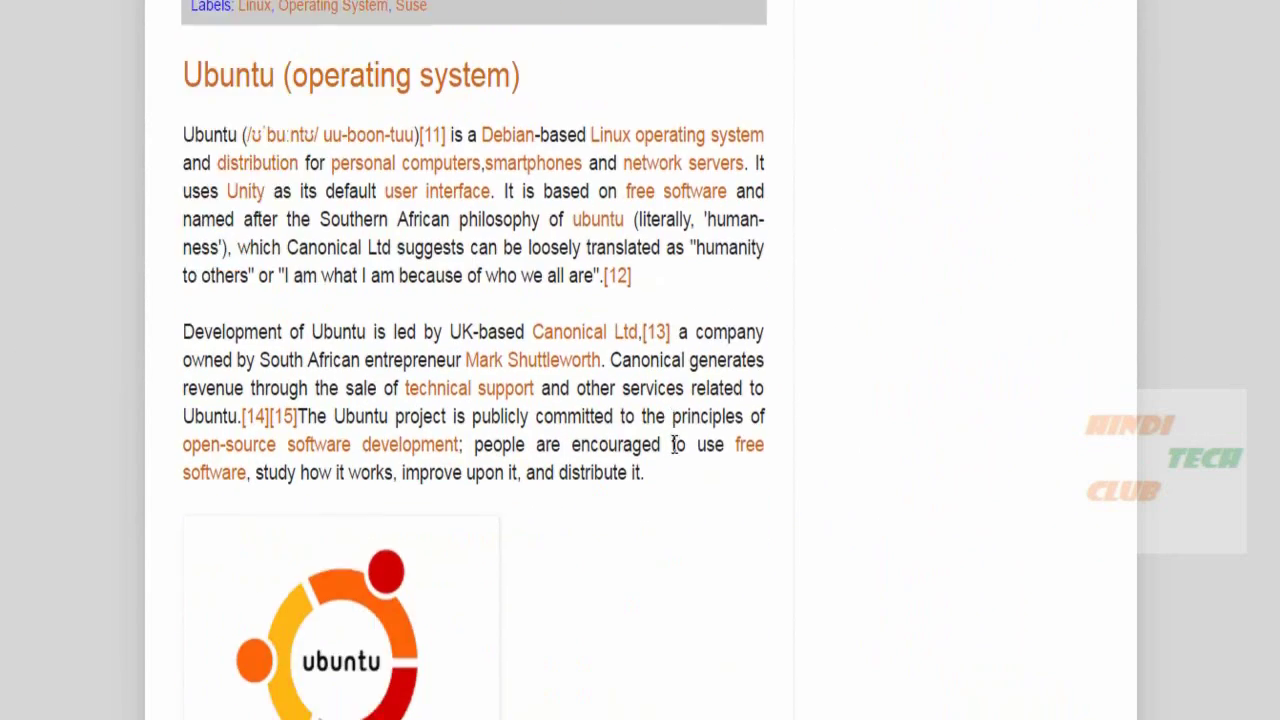
{"action": "scroll", "coordinate": [673, 445], "scroll_direction": "down", "scroll_amount": 6}
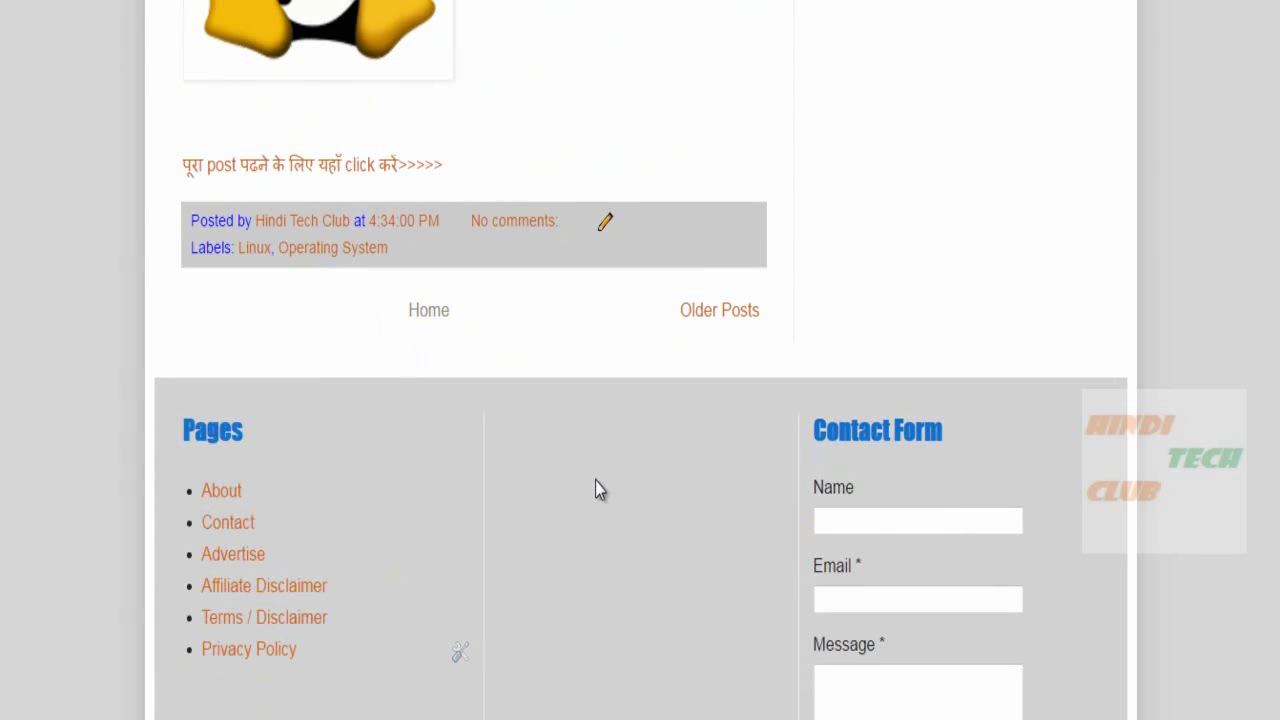
{"action": "scroll", "coordinate": [866, 430], "scroll_direction": "down", "scroll_amount": 2}
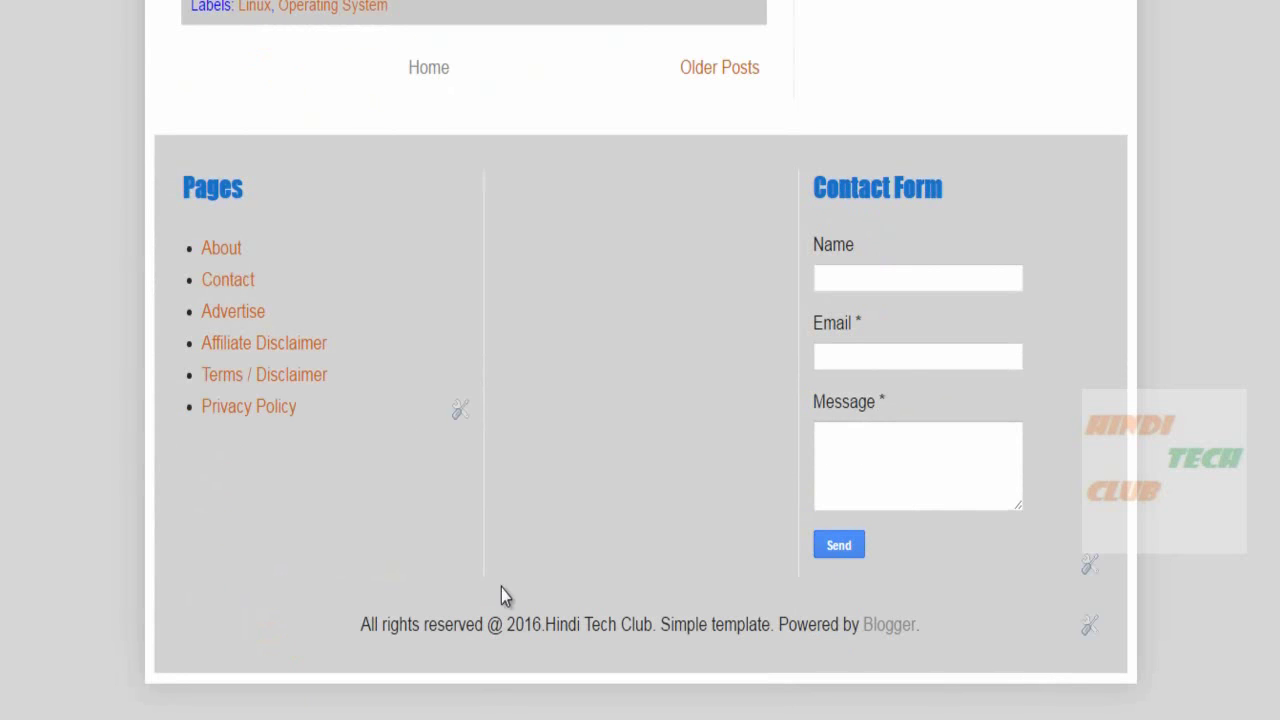
{"action": "left_click_drag", "start_coordinate": [360, 622], "coordinate": [682, 624]}
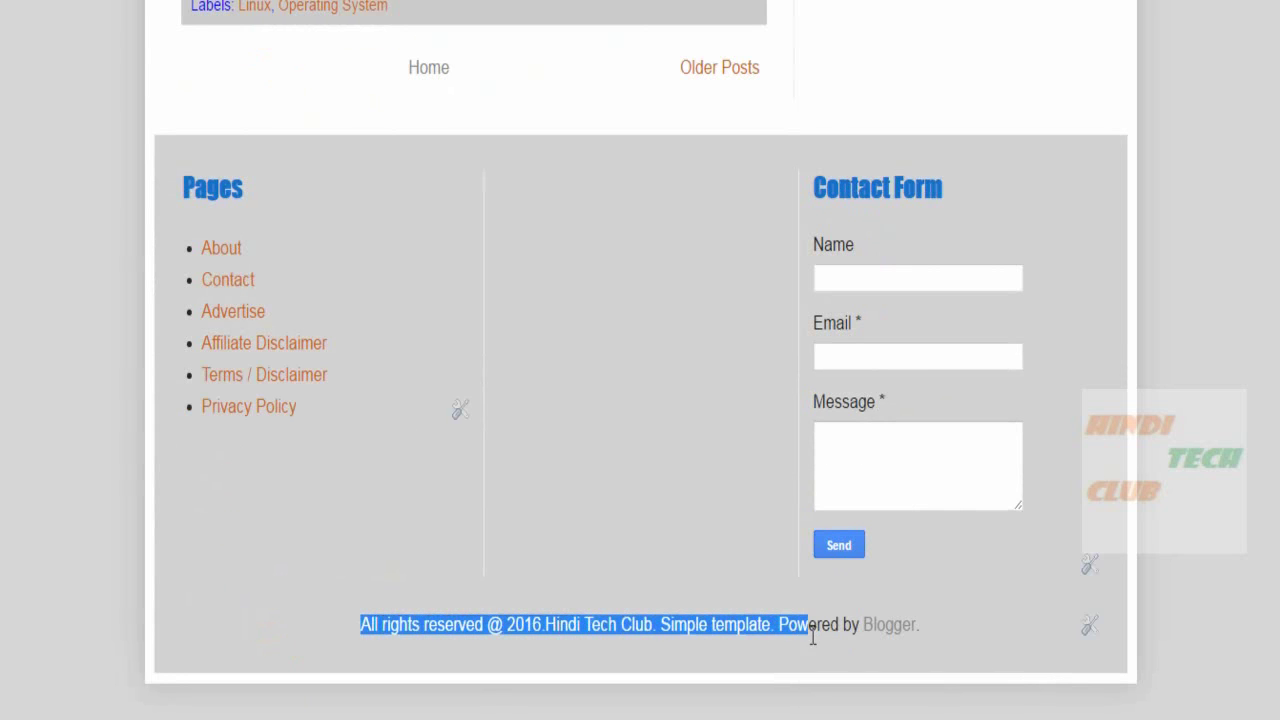
{"action": "left_click", "coordinate": [724, 532]}
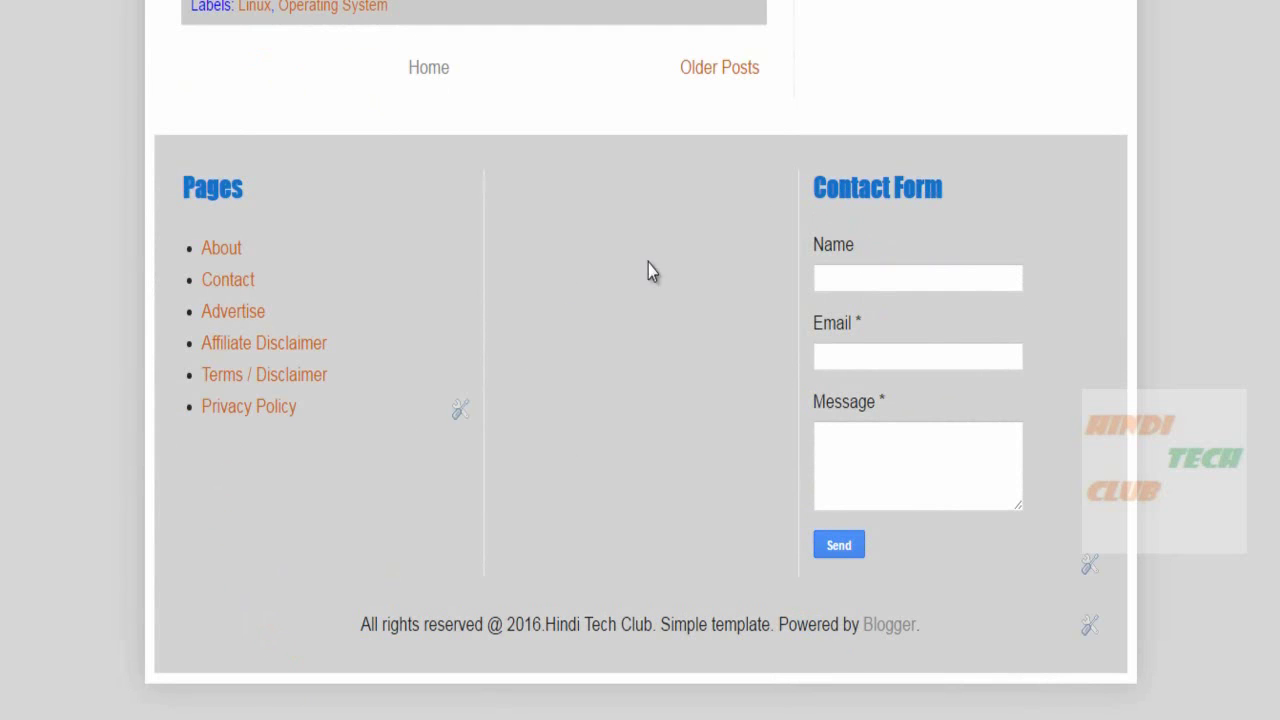
{"action": "scroll", "coordinate": [643, 370], "scroll_direction": "up", "scroll_amount": 15}
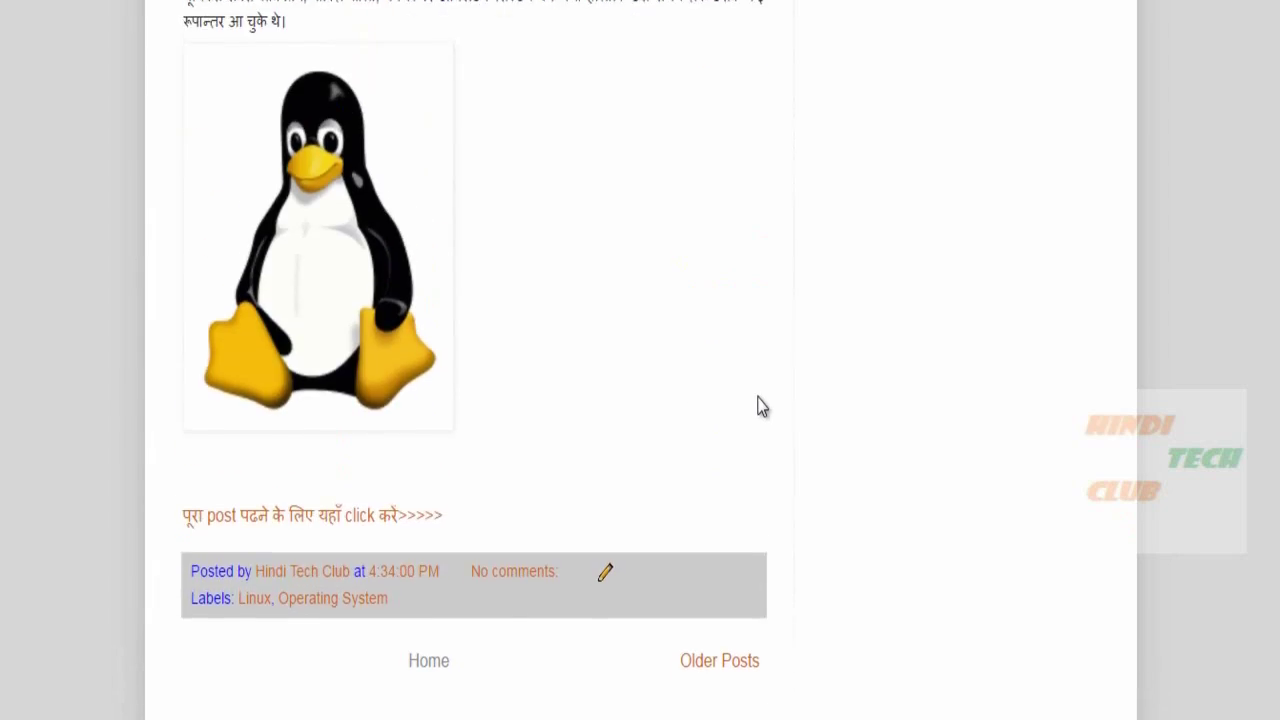
{"action": "scroll", "coordinate": [757, 410], "scroll_direction": "up", "scroll_amount": 15}
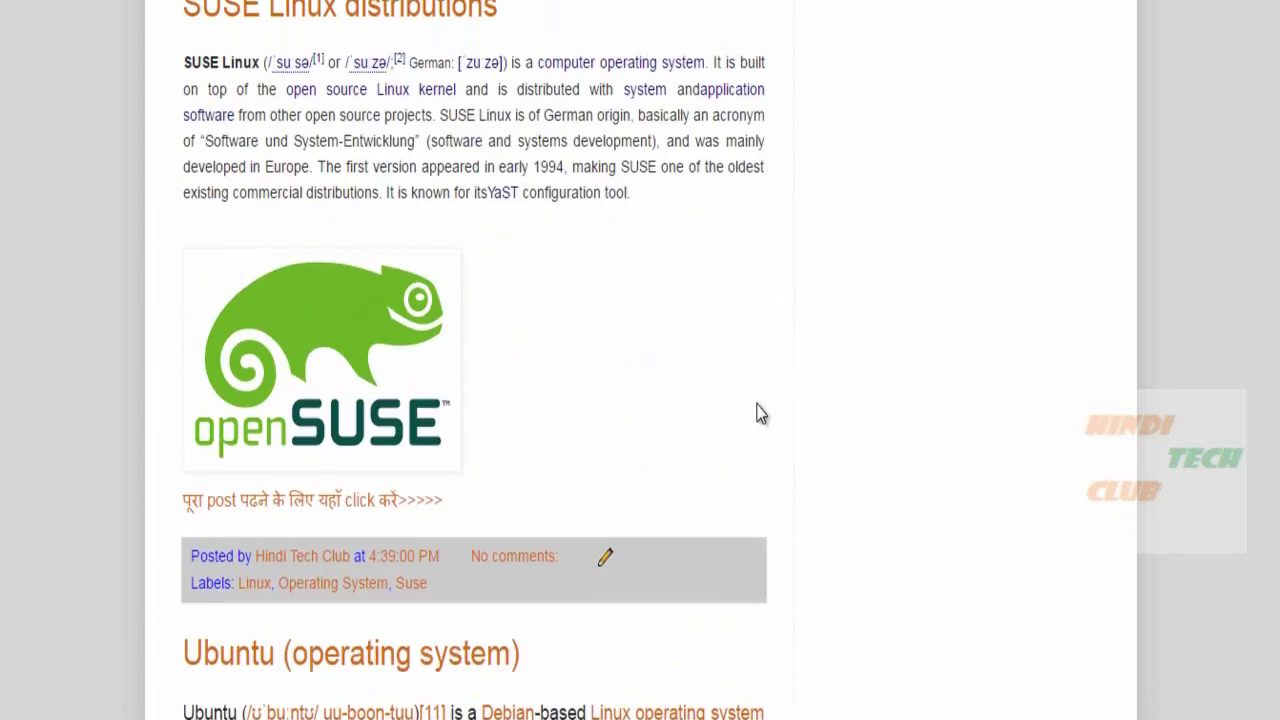
{"action": "scroll", "coordinate": [757, 420], "scroll_direction": "up", "scroll_amount": 5}
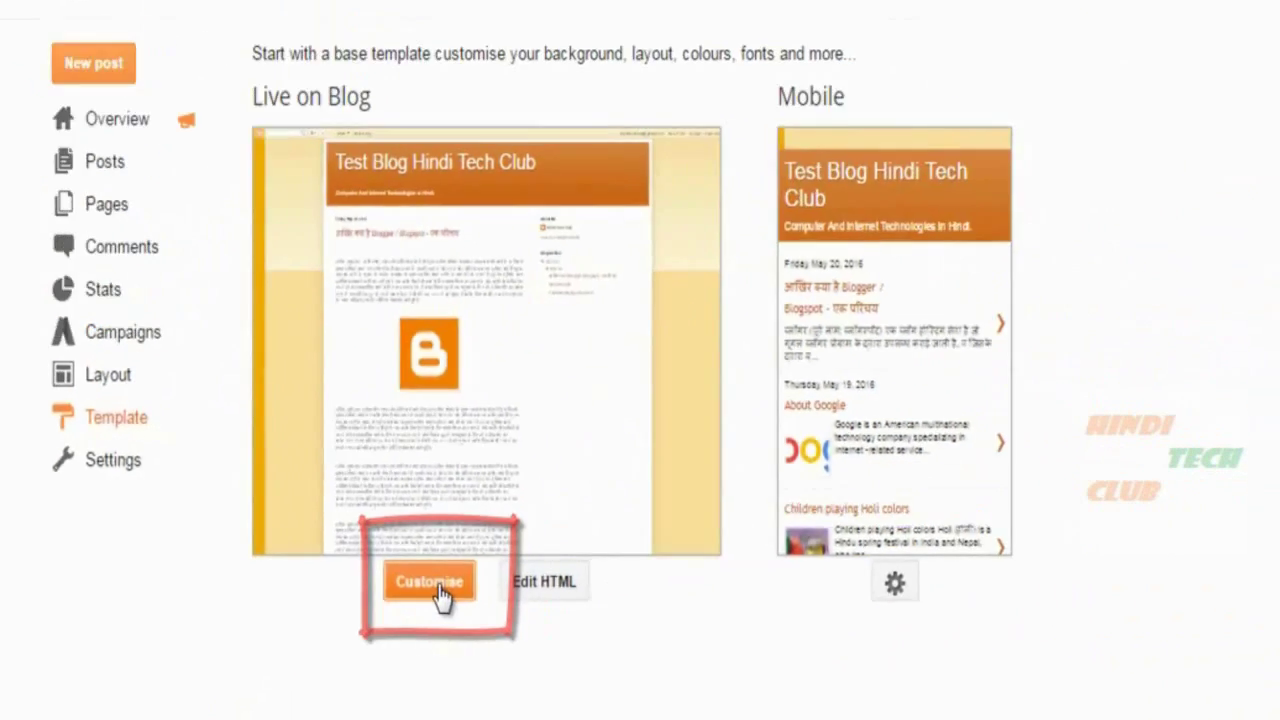
Step: Open the Template Designer for the test blog and look through its preview of the current template
{"action": "left_click", "coordinate": [667, 560]}
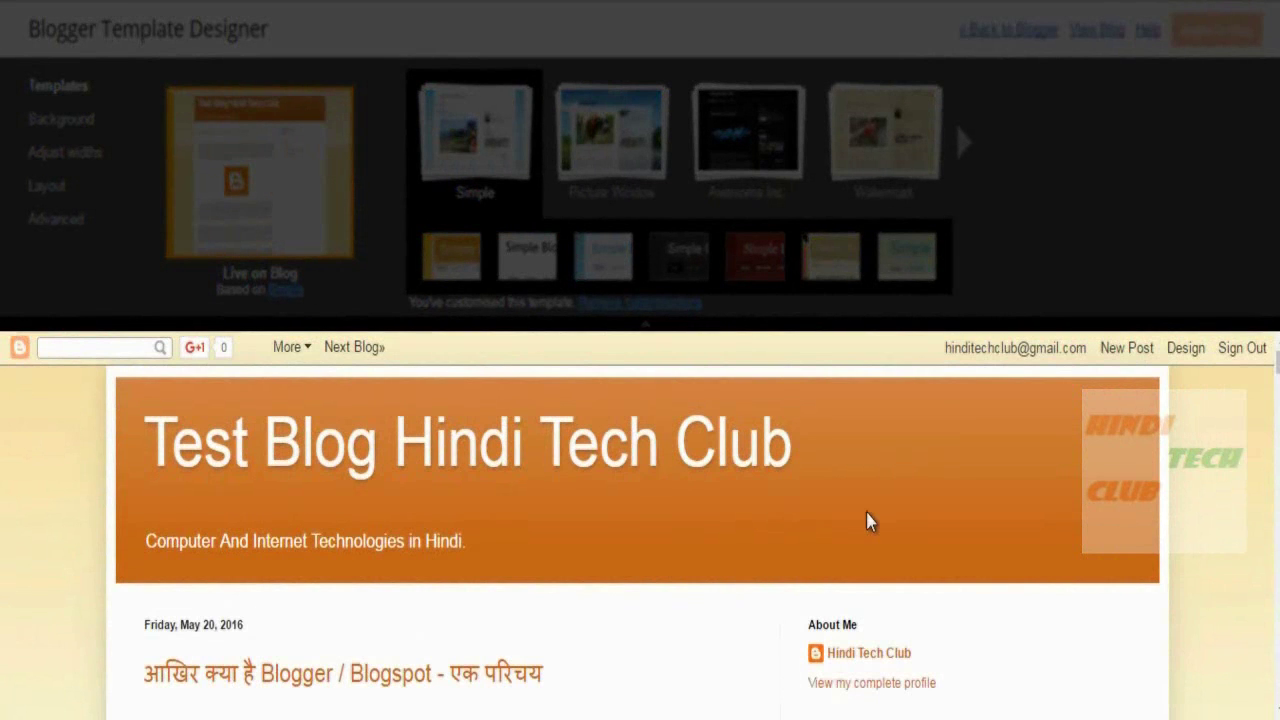
{"action": "scroll", "coordinate": [866, 520], "scroll_direction": "down", "scroll_amount": 5}
{"action": "left_click_drag", "start_coordinate": [1277, 398], "coordinate": [1275, 638]}
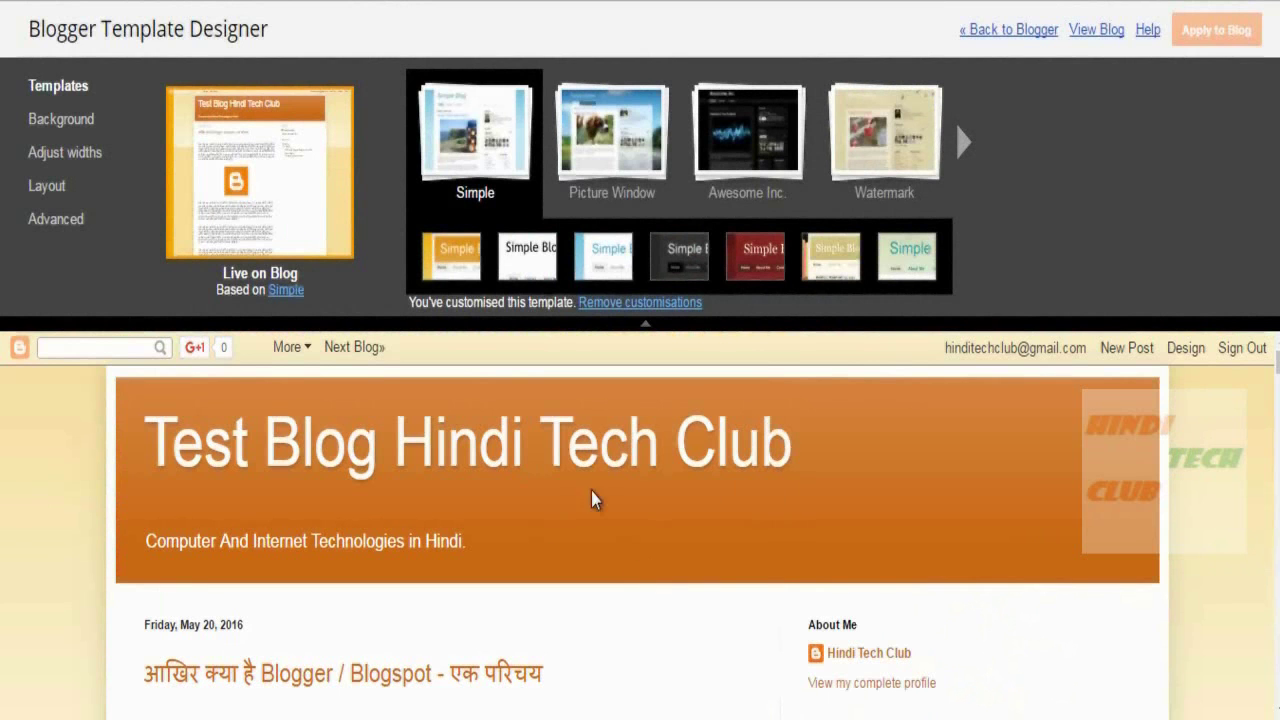
{"action": "scroll", "coordinate": [733, 497], "scroll_direction": "down", "scroll_amount": 5}
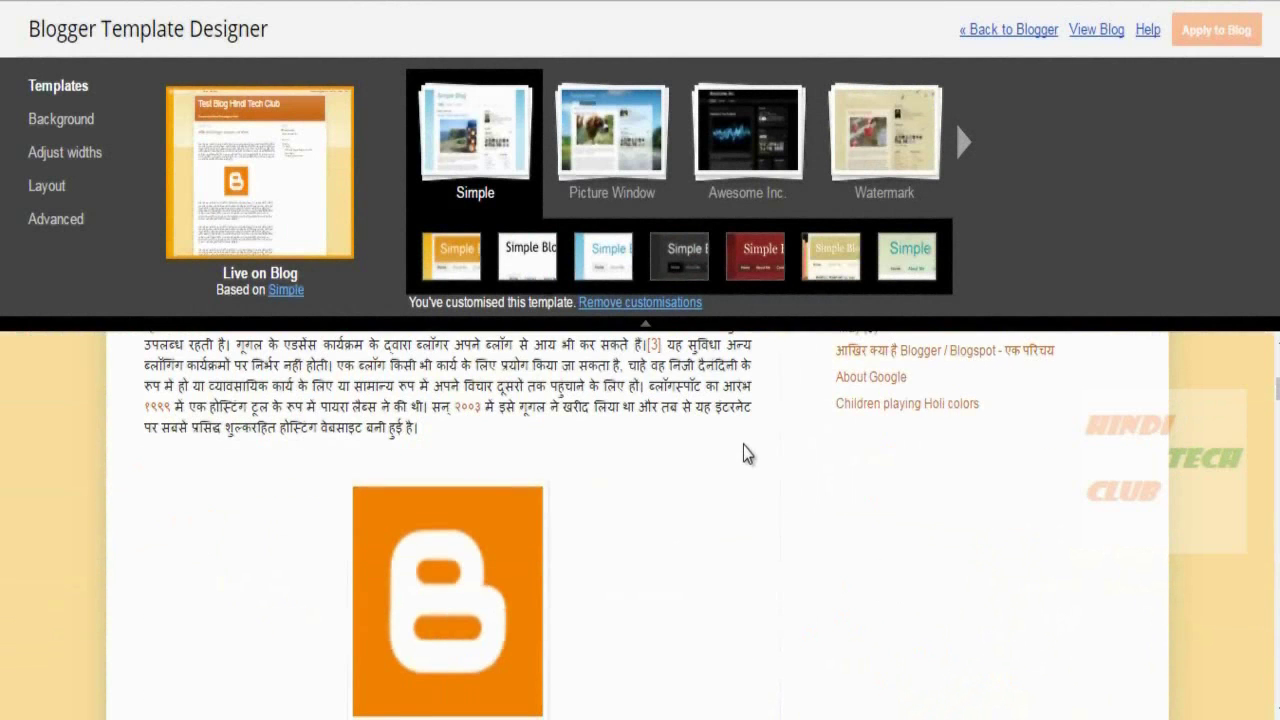
{"action": "scroll", "coordinate": [750, 452], "scroll_direction": "up", "scroll_amount": 6}
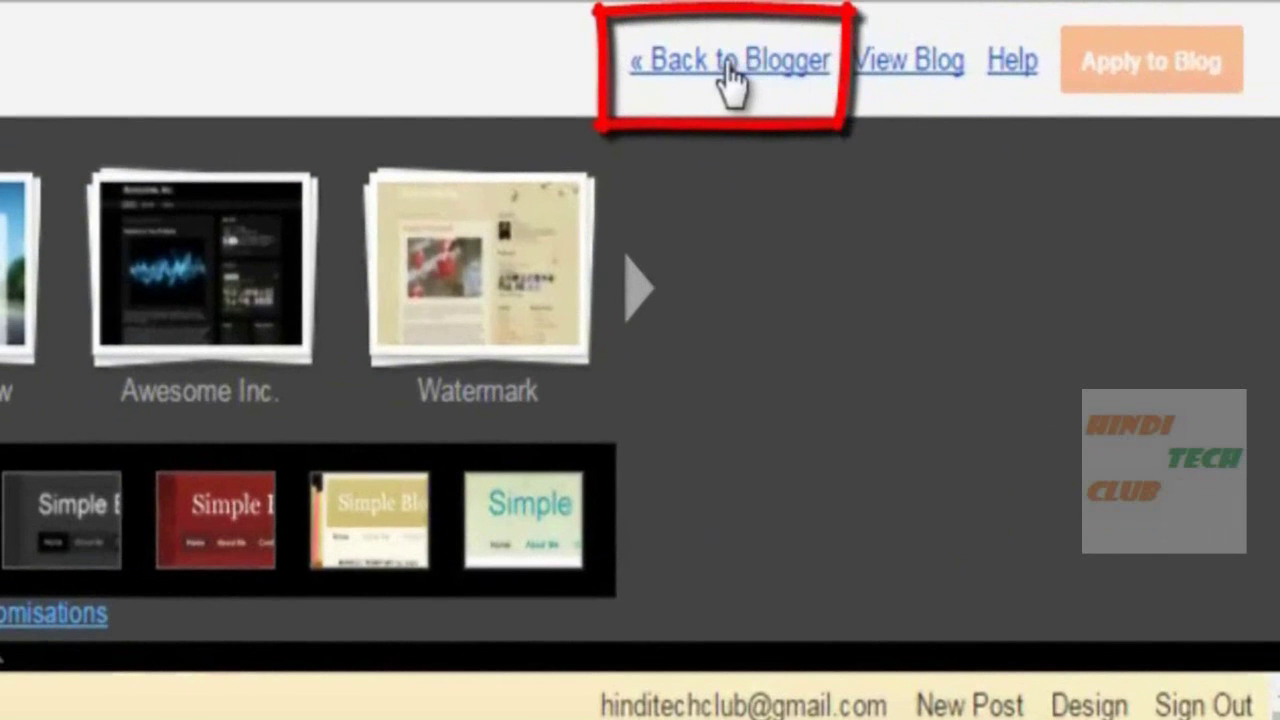
Step: Return to the Blogger dashboard and reopen the Template Designer from the blog's Layout page
{"action": "left_click", "coordinate": [733, 62]}
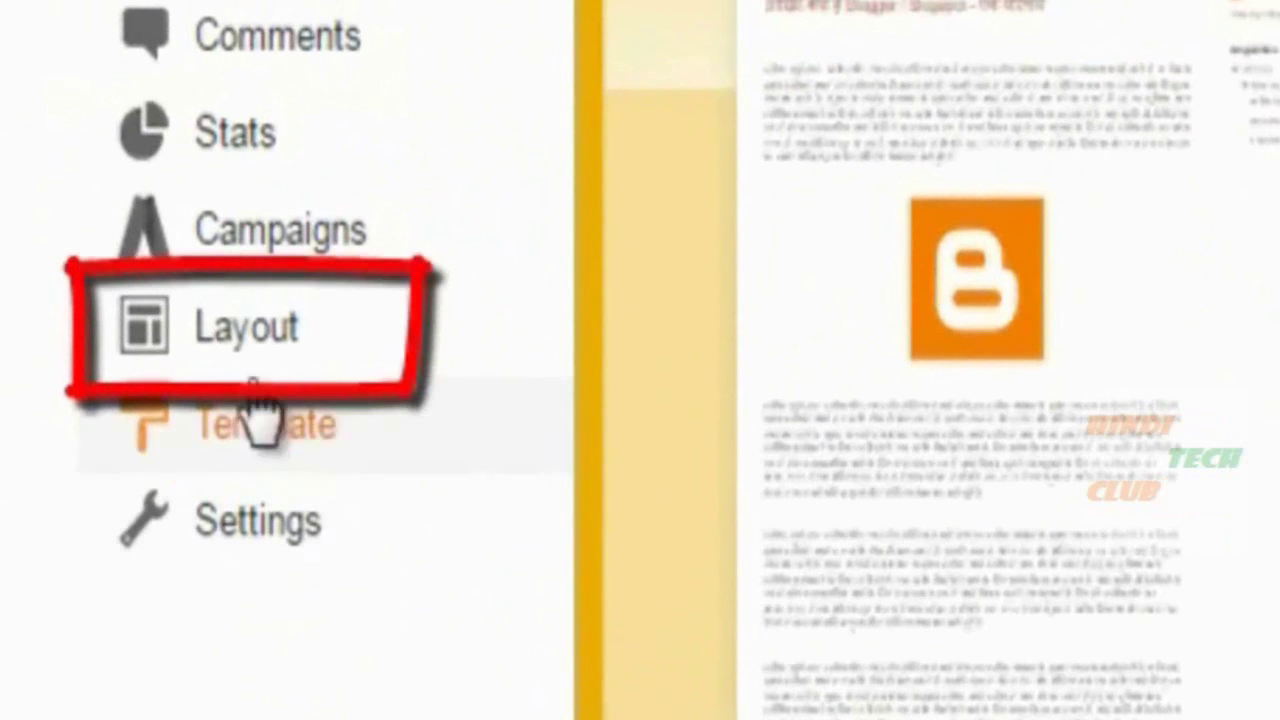
{"action": "left_click", "coordinate": [215, 333]}
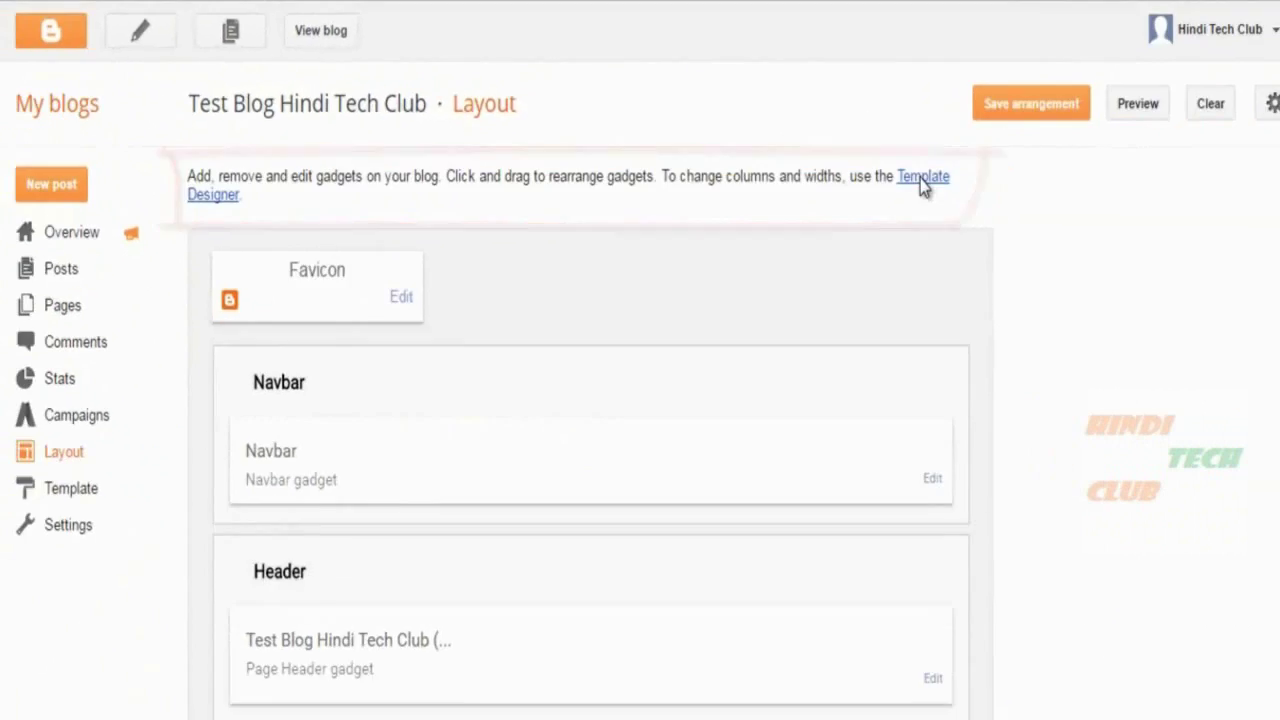
{"action": "left_click", "coordinate": [1133, 260]}
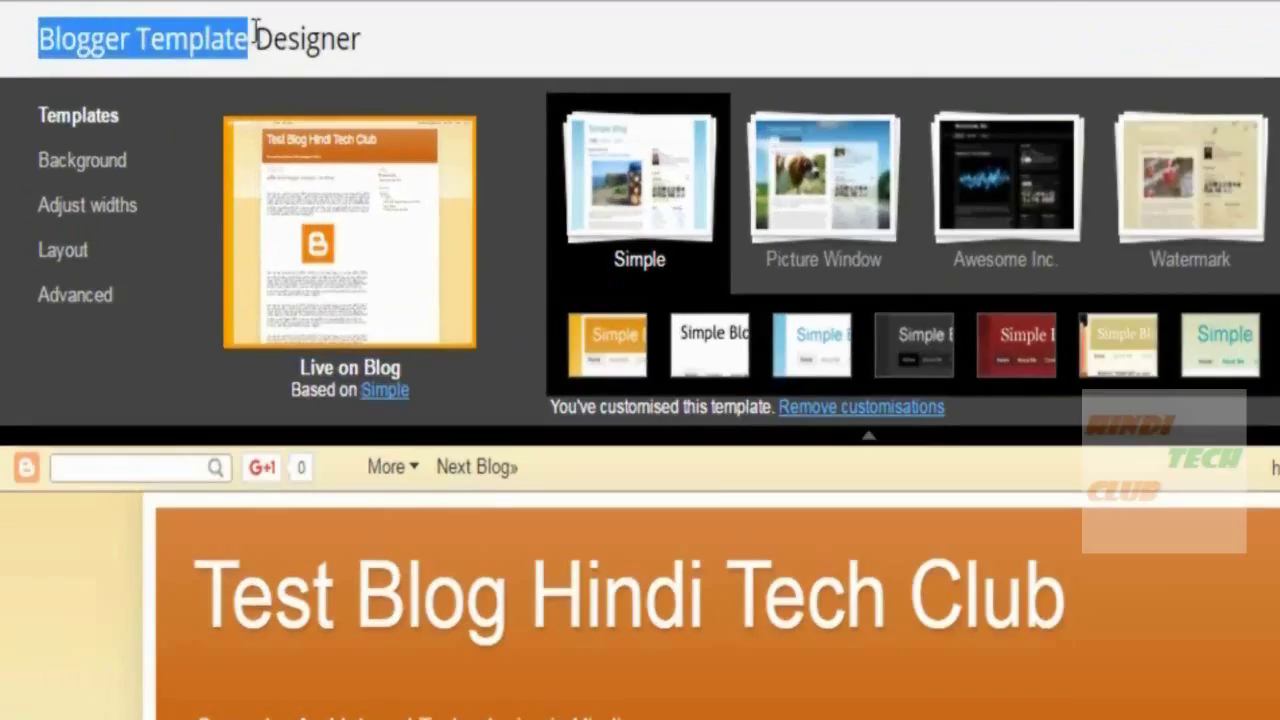
Step: Examine the Template Designer's heading and the blog preview beneath the template choices
{"action": "left_click_drag", "start_coordinate": [255, 32], "coordinate": [355, 38]}
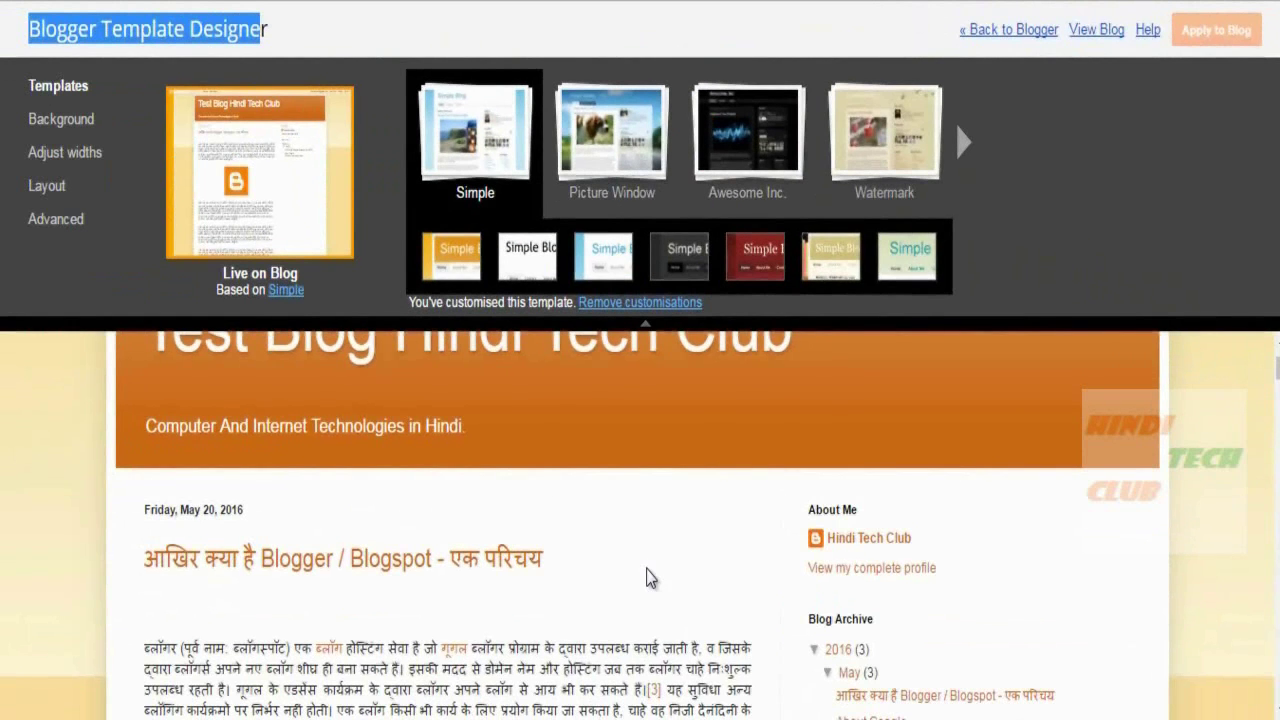
{"action": "scroll", "coordinate": [740, 525], "scroll_direction": "down", "scroll_amount": 10}
{"action": "scroll", "coordinate": [724, 511], "scroll_direction": "down", "scroll_amount": 4}
{"action": "scroll", "coordinate": [724, 511], "scroll_direction": "up", "scroll_amount": 3}
{"action": "scroll", "coordinate": [693, 510], "scroll_direction": "up", "scroll_amount": 6}
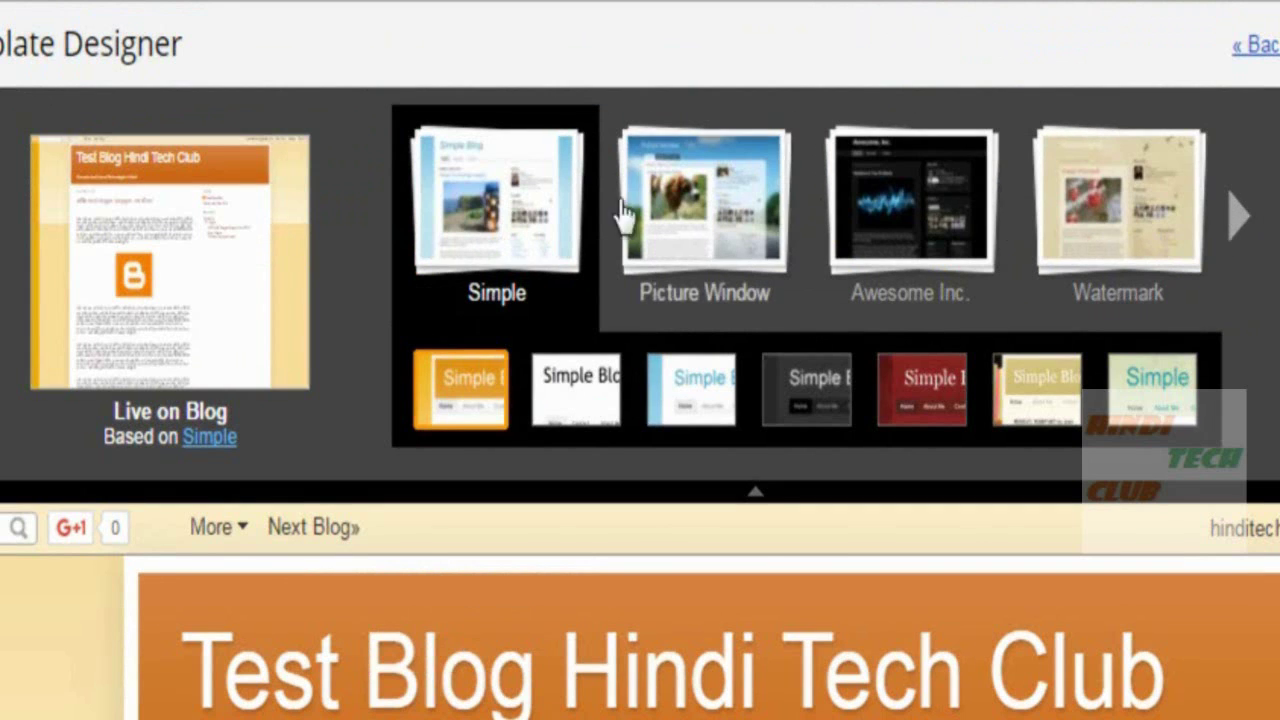
Step: Collapse the designer's settings area to view the blog preview in full, and expand it again
{"action": "left_click", "coordinate": [755, 491]}
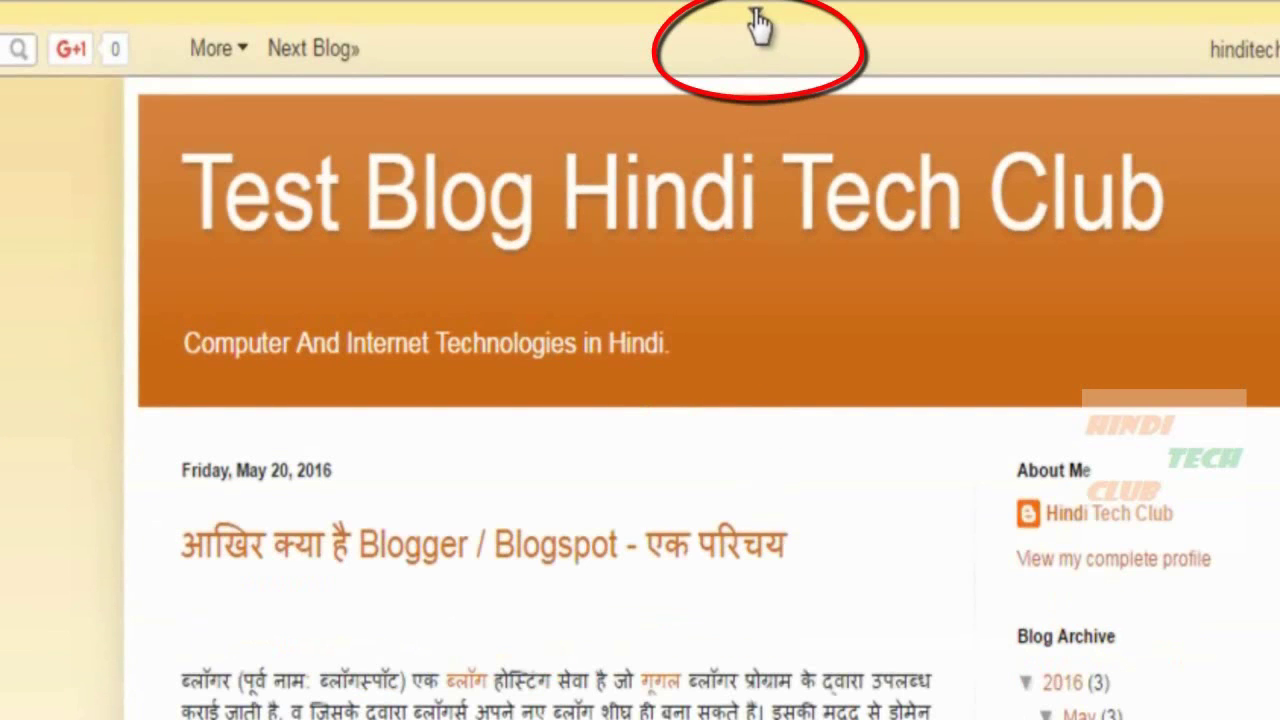
{"action": "scroll", "coordinate": [984, 410], "scroll_direction": "down", "scroll_amount": 8}
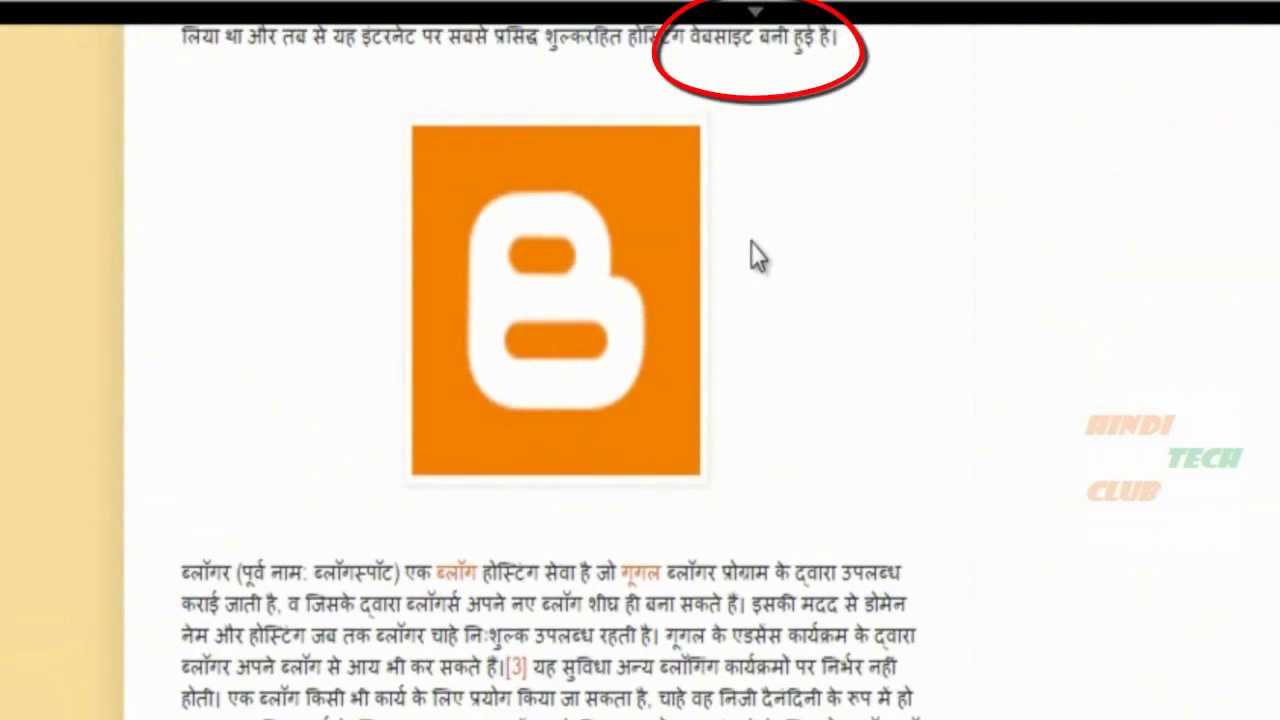
{"action": "scroll", "coordinate": [751, 254], "scroll_direction": "up", "scroll_amount": 3}
{"action": "left_click", "coordinate": [757, 18]}
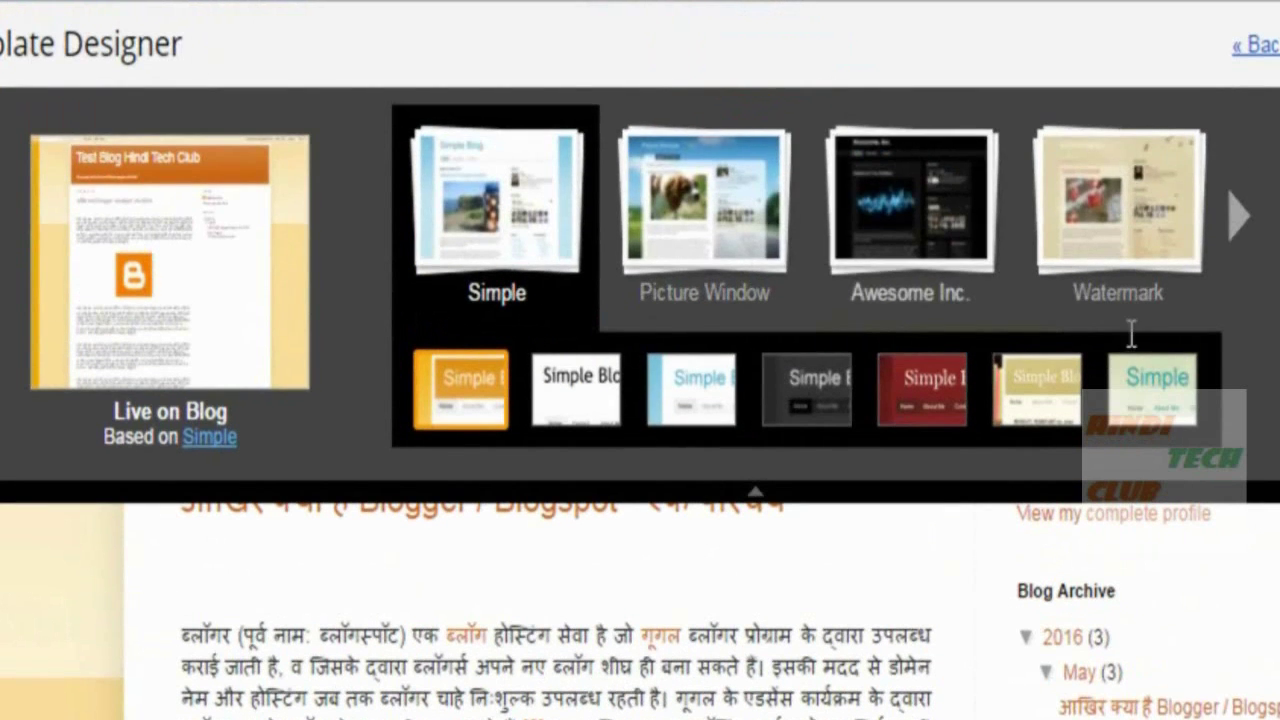
Step: Try the bookshelf variant of the Simple template and look through the blog preview with it
{"action": "left_click", "coordinate": [1040, 392]}
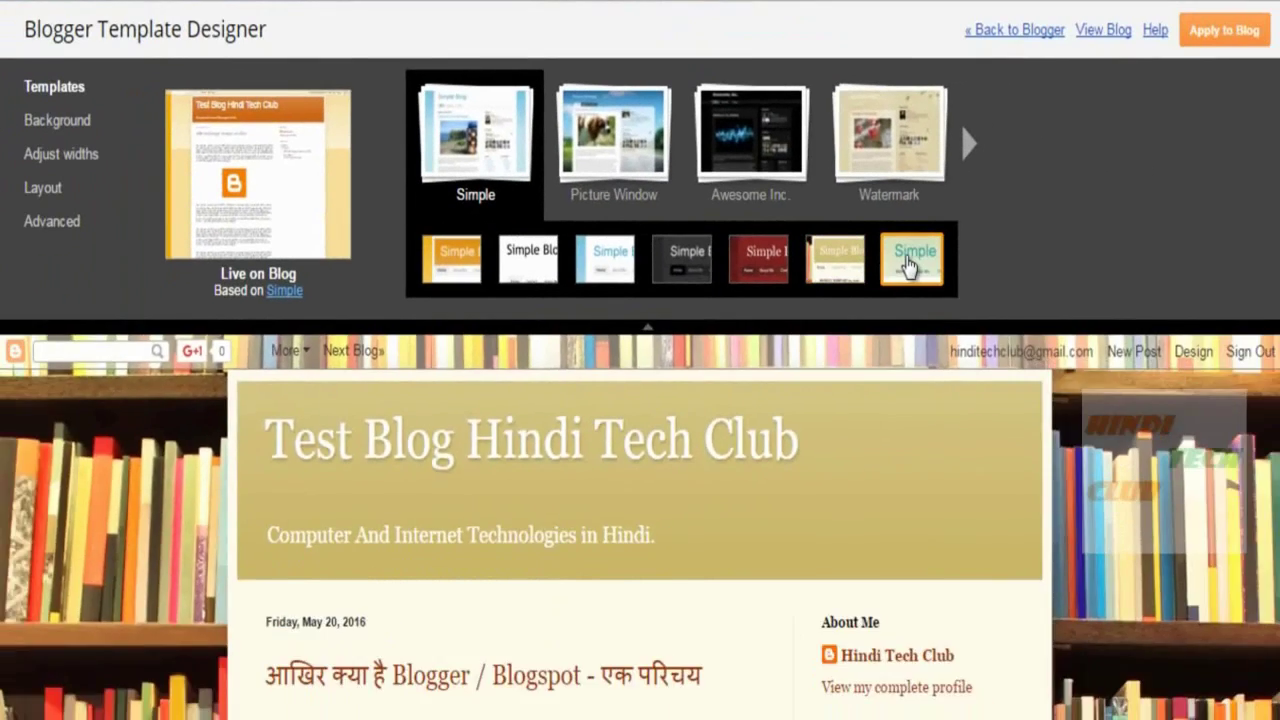
{"action": "scroll", "coordinate": [1005, 557], "scroll_direction": "down", "scroll_amount": 5}
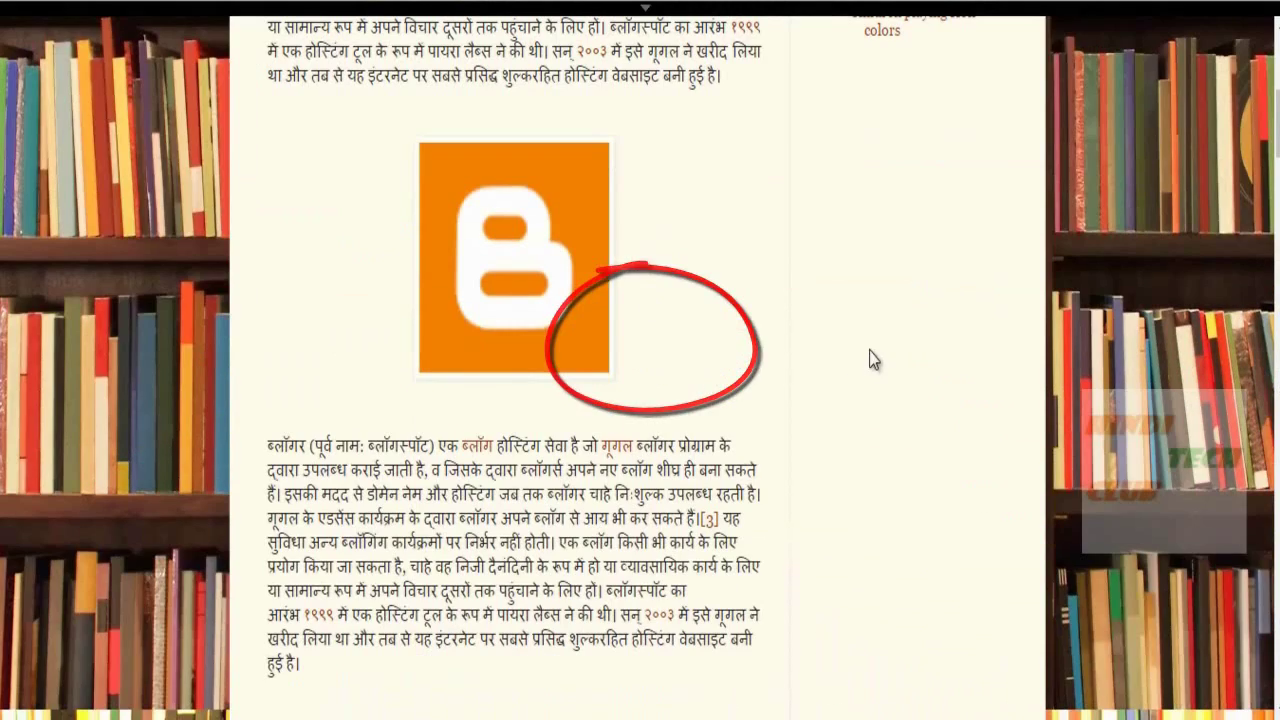
{"action": "scroll", "coordinate": [908, 340], "scroll_direction": "up", "scroll_amount": 5}
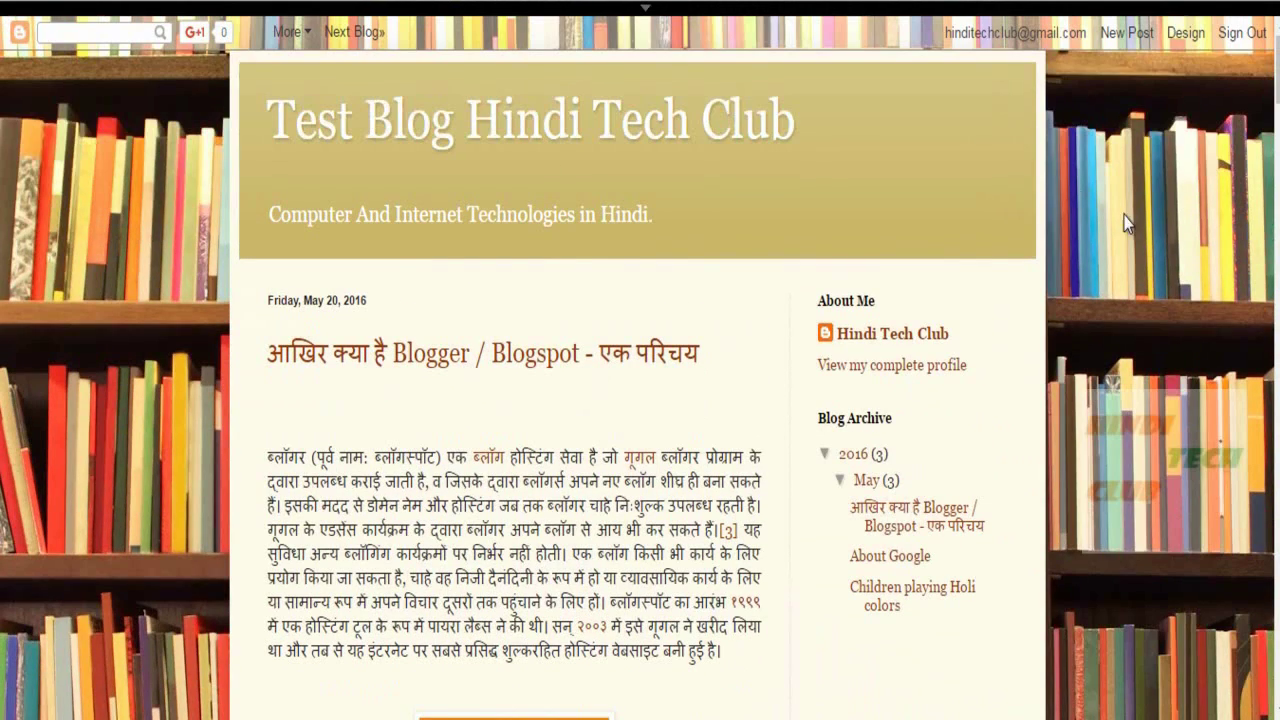
{"action": "scroll", "coordinate": [910, 392], "scroll_direction": "down", "scroll_amount": 5}
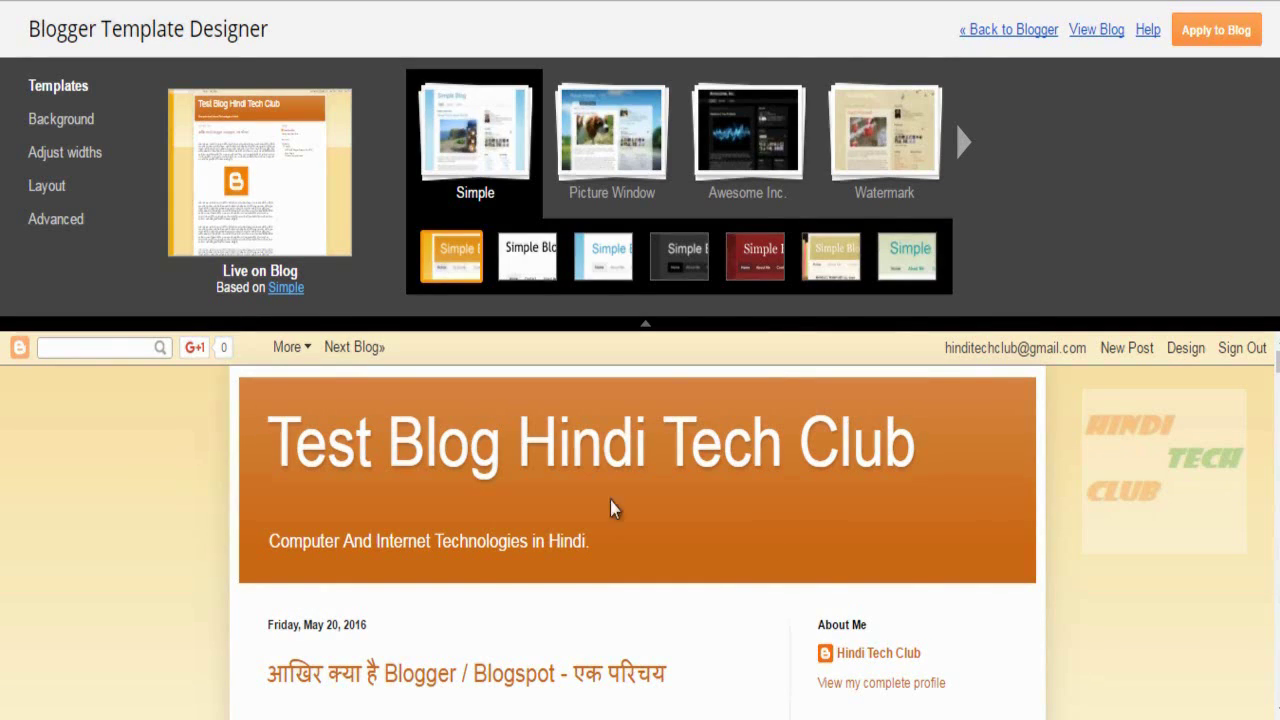
Step: View the orange Simple variant in the full-height blog preview and restore the designer's settings area
{"action": "left_click", "coordinate": [760, 323]}
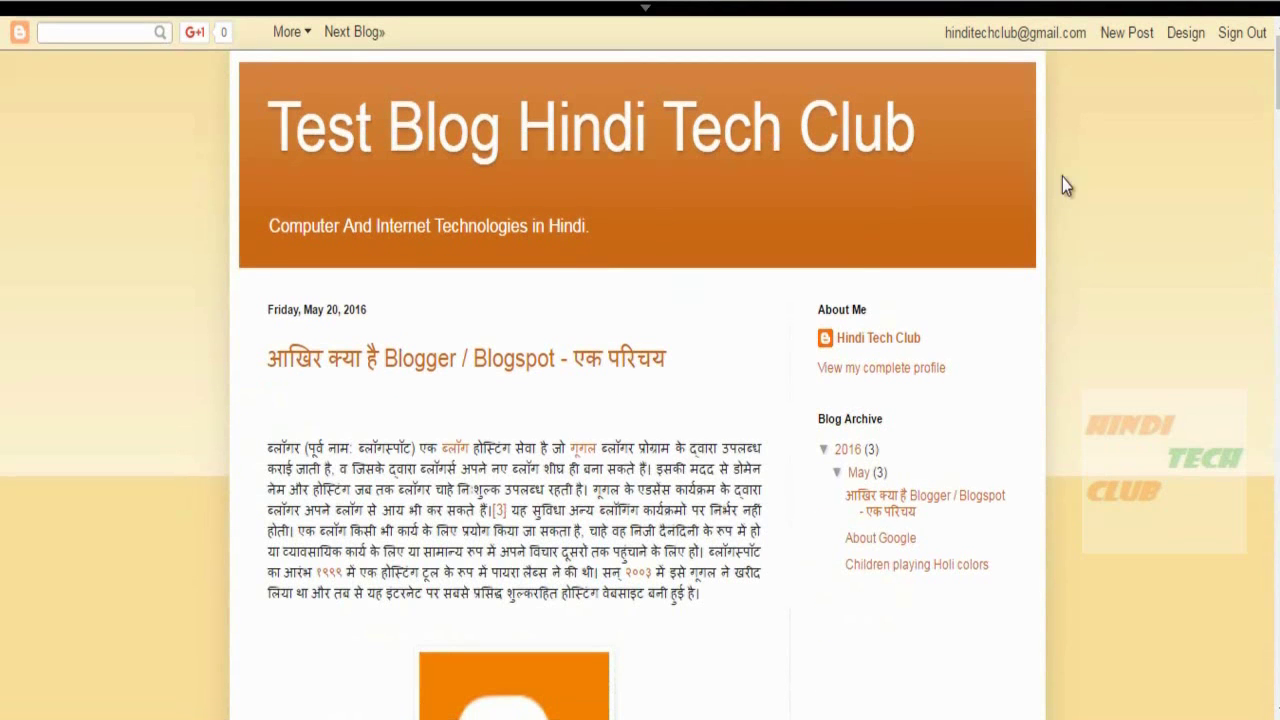
{"action": "left_click", "coordinate": [645, 18]}
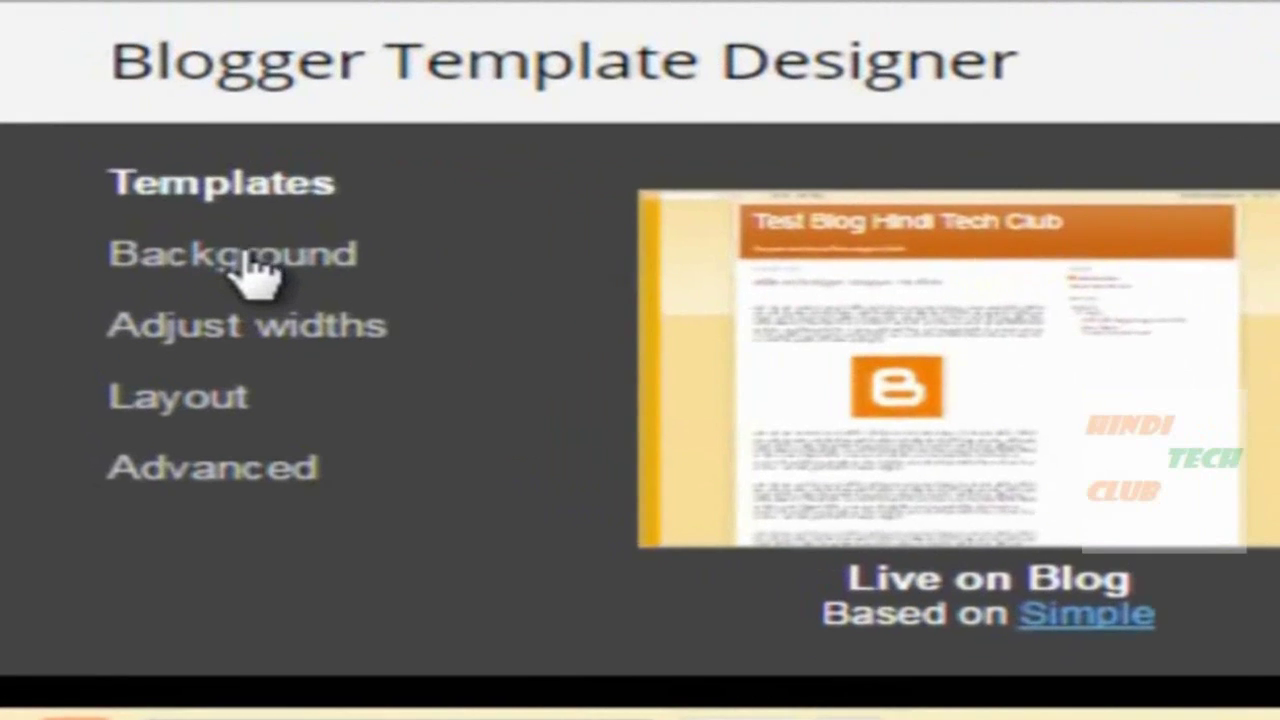
Step: Open the background image chooser in the Background settings and look through its Upload image, The Arts and Abstract sections
{"action": "left_click", "coordinate": [221, 253]}
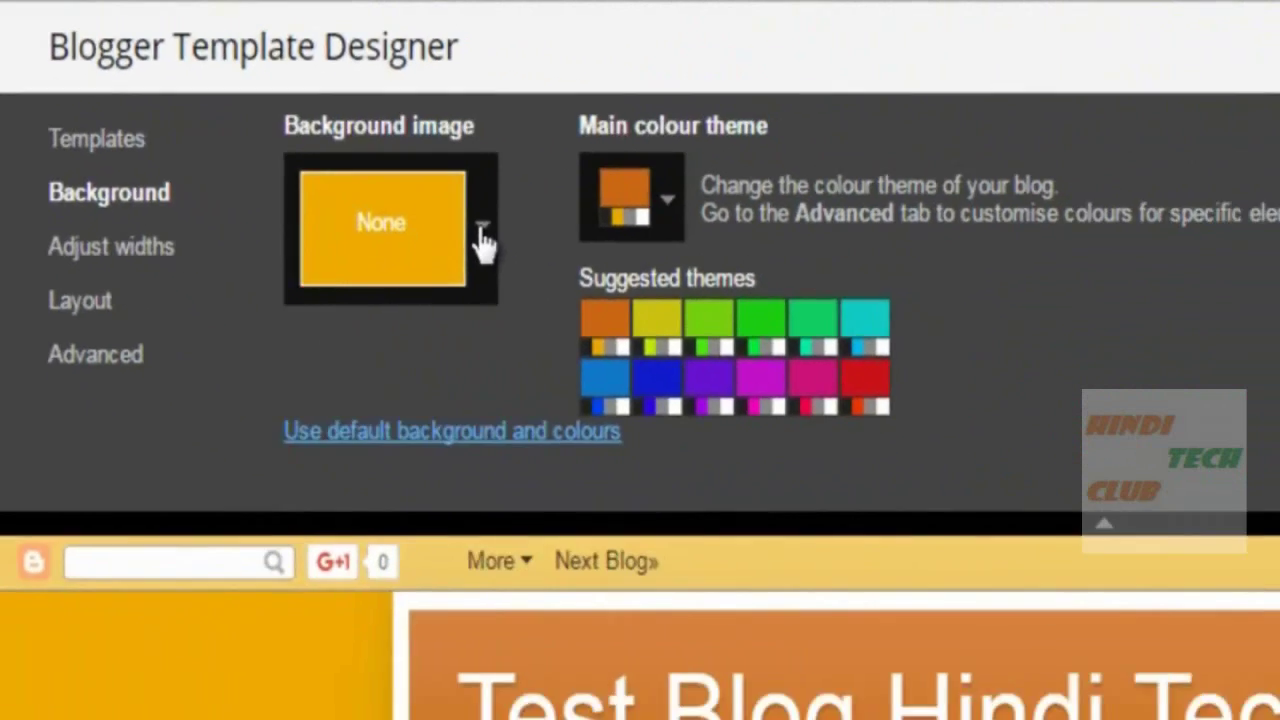
{"action": "left_click", "coordinate": [576, 272]}
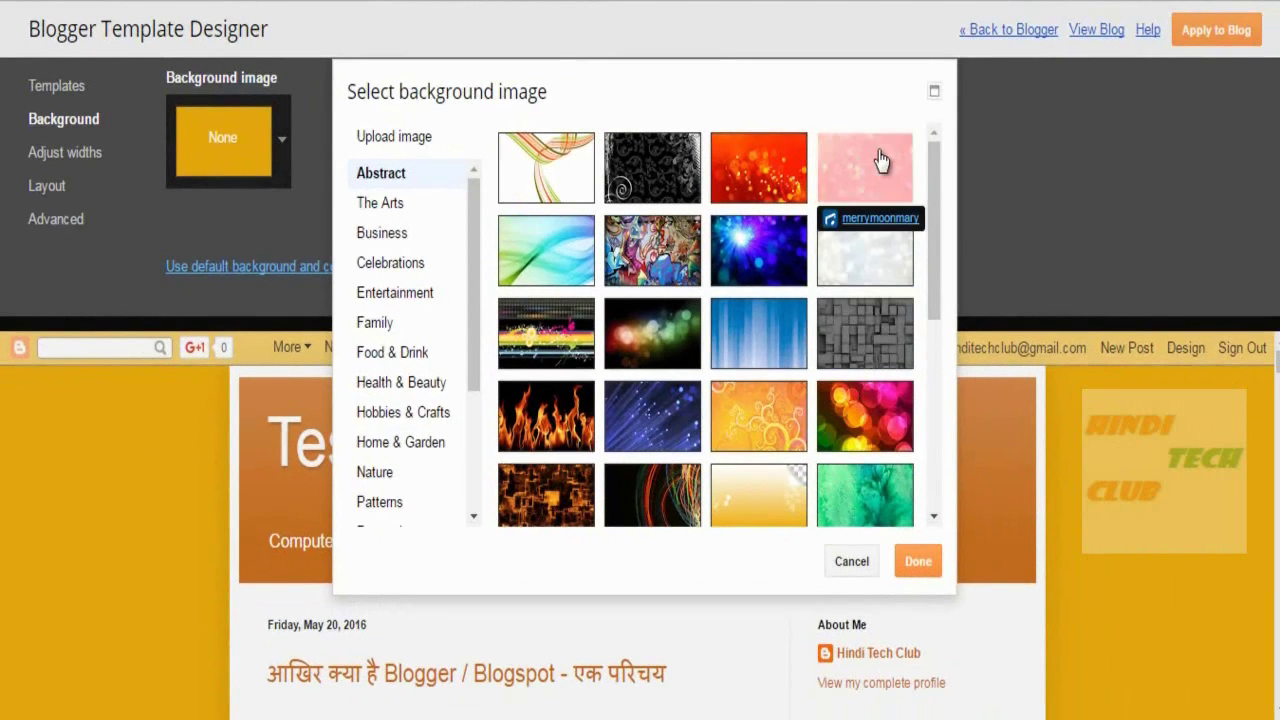
{"action": "left_click", "coordinate": [934, 92]}
{"action": "left_click", "coordinate": [396, 140]}
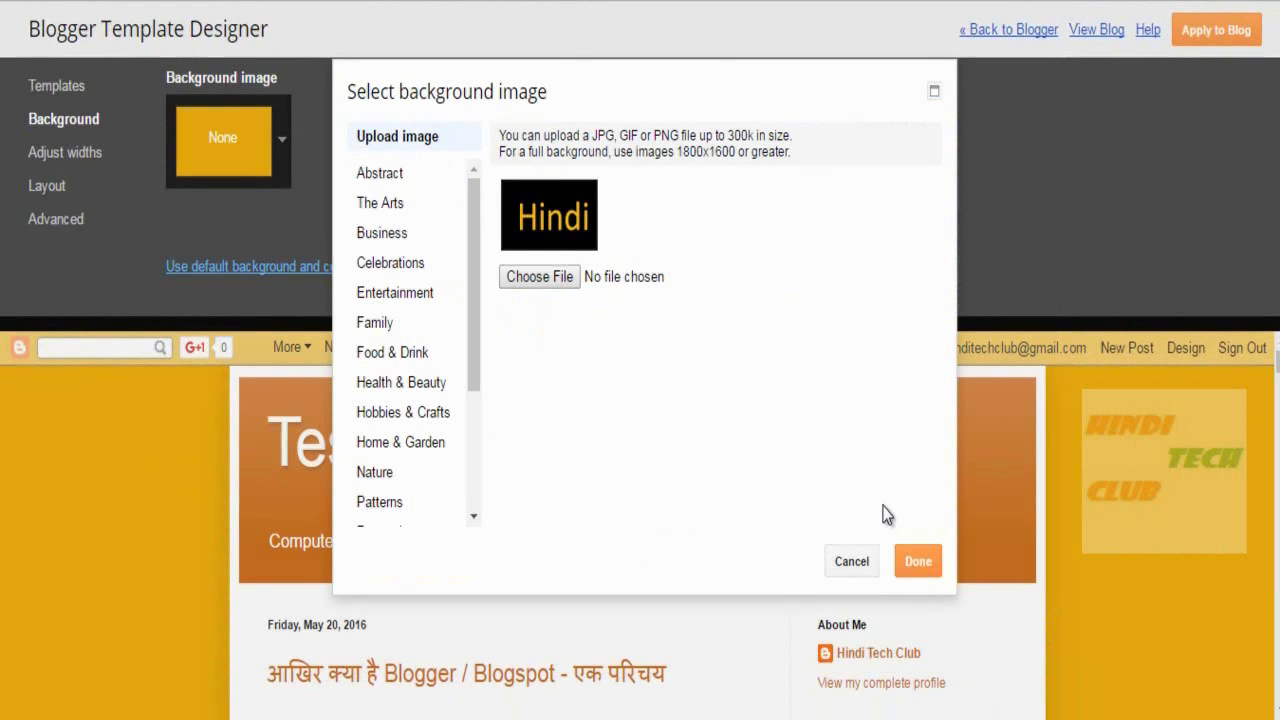
{"action": "left_click", "coordinate": [390, 210]}
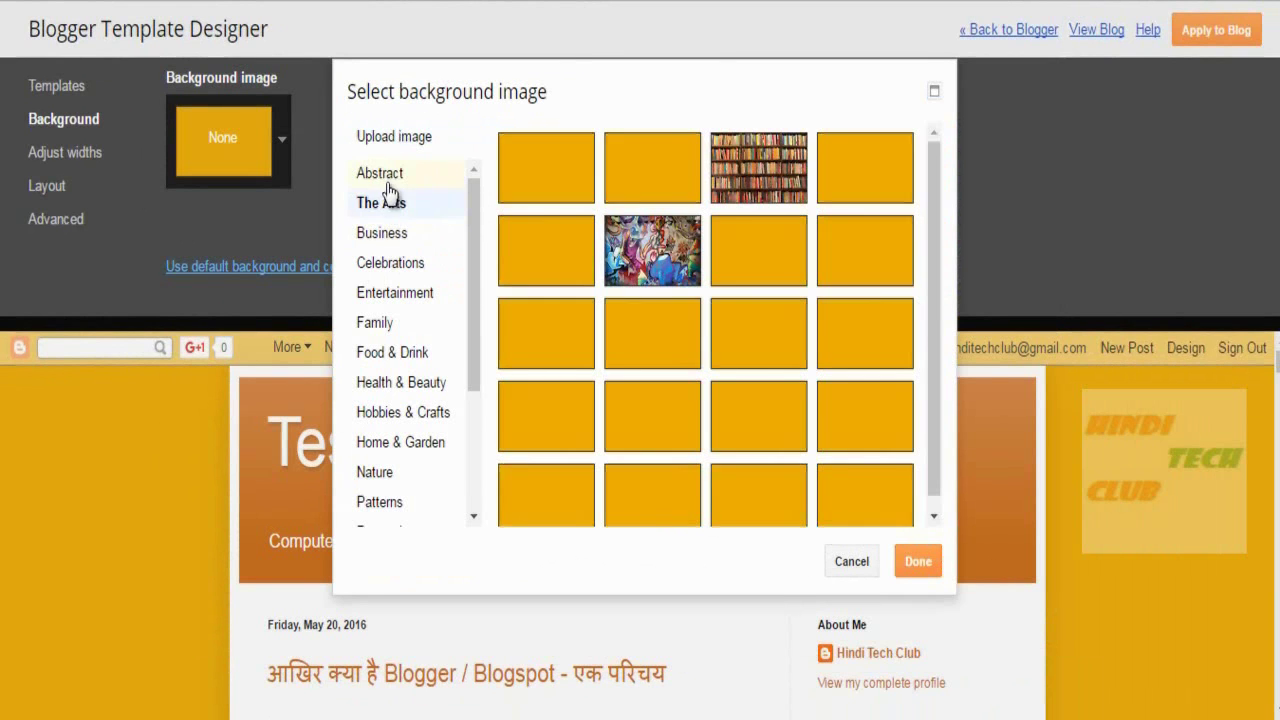
{"action": "left_click", "coordinate": [387, 178]}
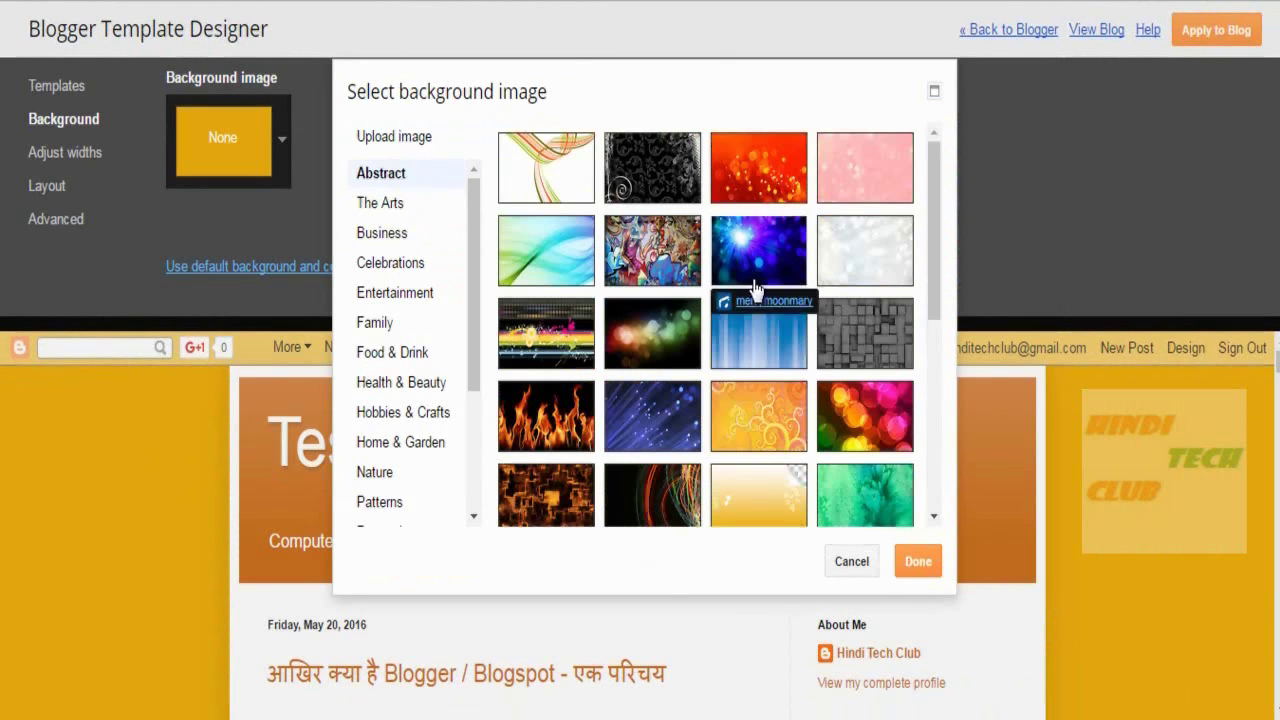
{"action": "scroll", "coordinate": [650, 395], "scroll_direction": "down", "scroll_amount": 3}
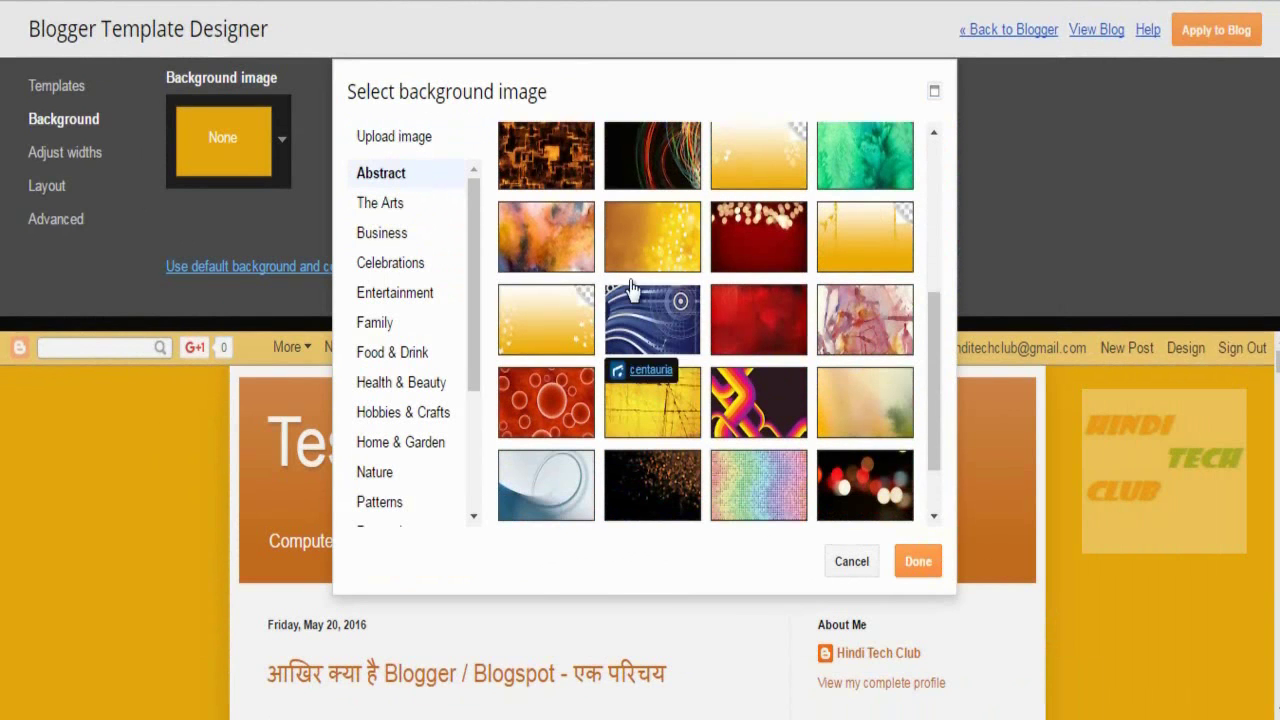
Step: Try the glowing black-and-orange Abstract image and the doodle image from Family as the background, and cancel the selection
{"action": "left_click", "coordinate": [546, 158]}
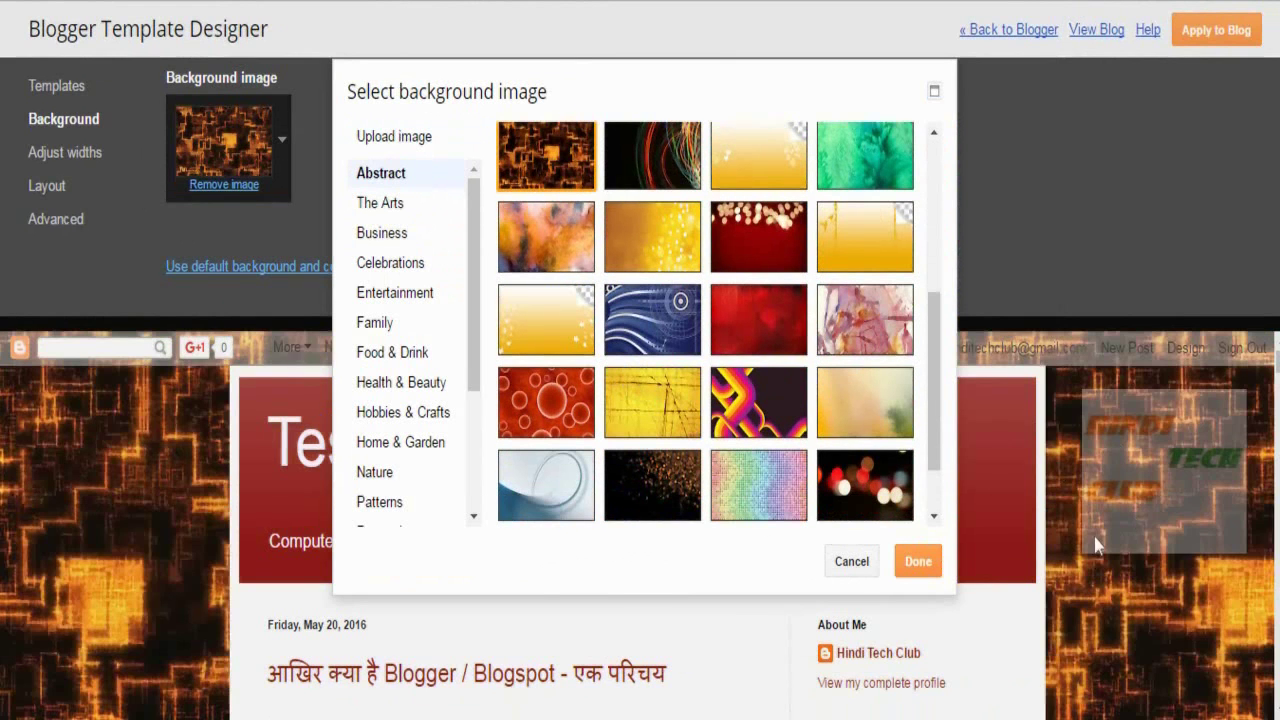
{"action": "left_click", "coordinate": [360, 325]}
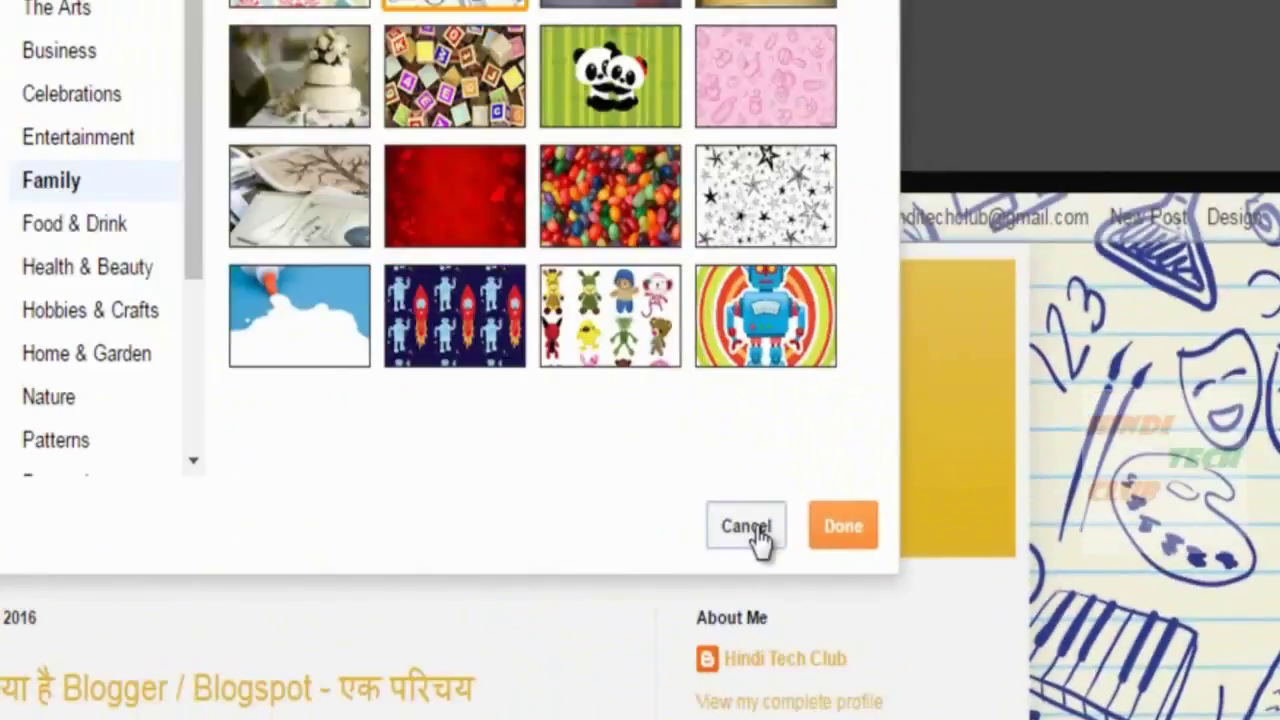
{"action": "left_click", "coordinate": [459, 432]}
Step: Return to the template choices and remove the customisations from the Simple template
{"action": "left_click", "coordinate": [63, 151]}
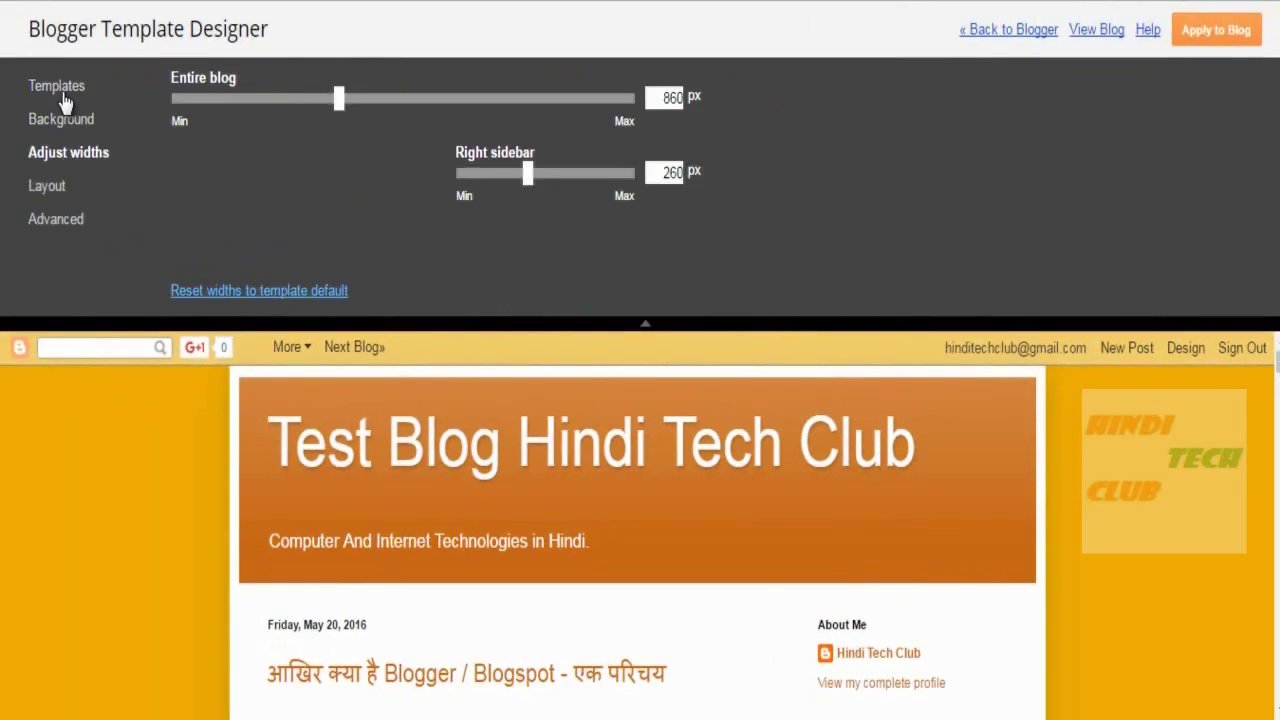
{"action": "left_click", "coordinate": [62, 95]}
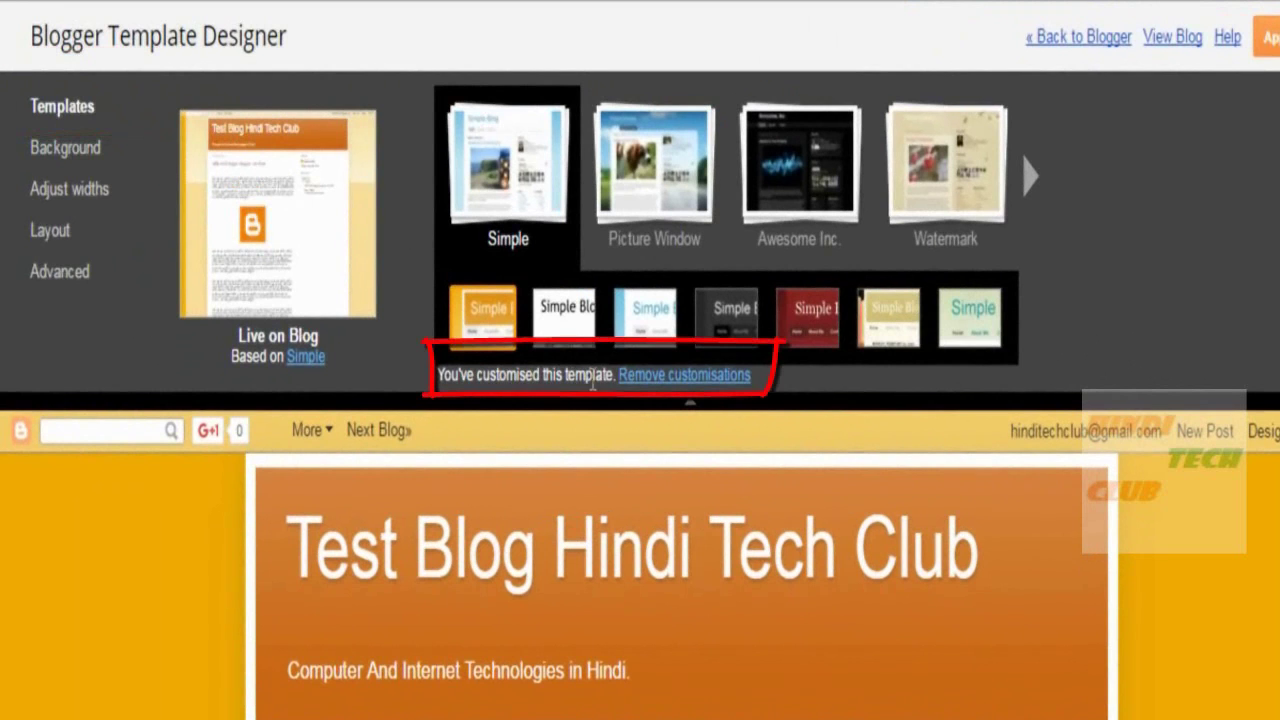
{"action": "left_click", "coordinate": [671, 386]}
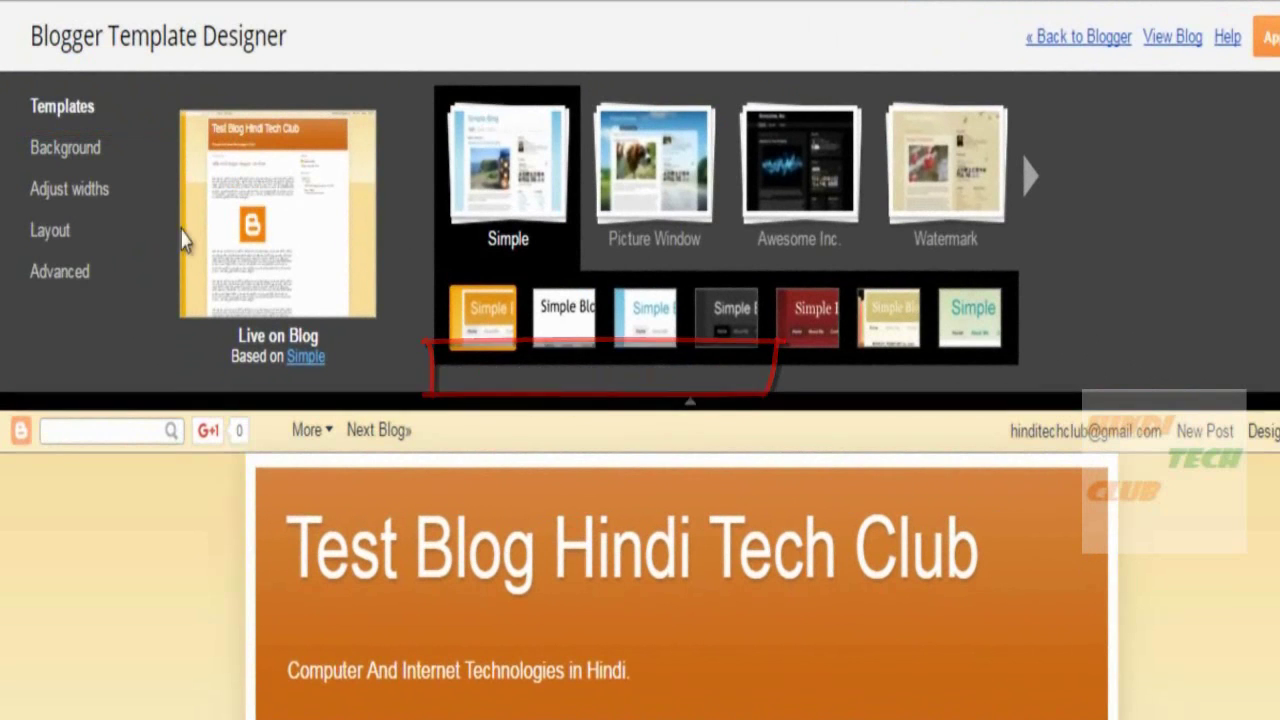
Step: Try an entire blog width of 1010 px in the width settings and check the preview
{"action": "left_click", "coordinate": [68, 155]}
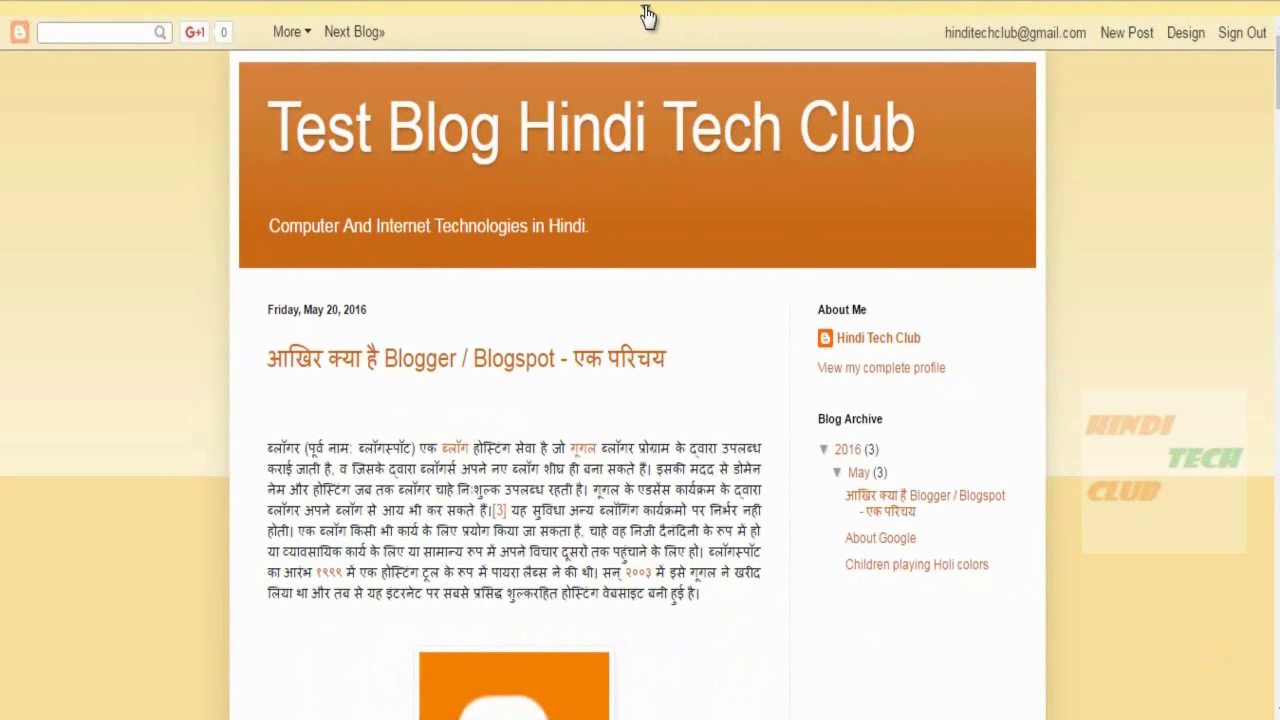
{"action": "left_click", "coordinate": [645, 14]}
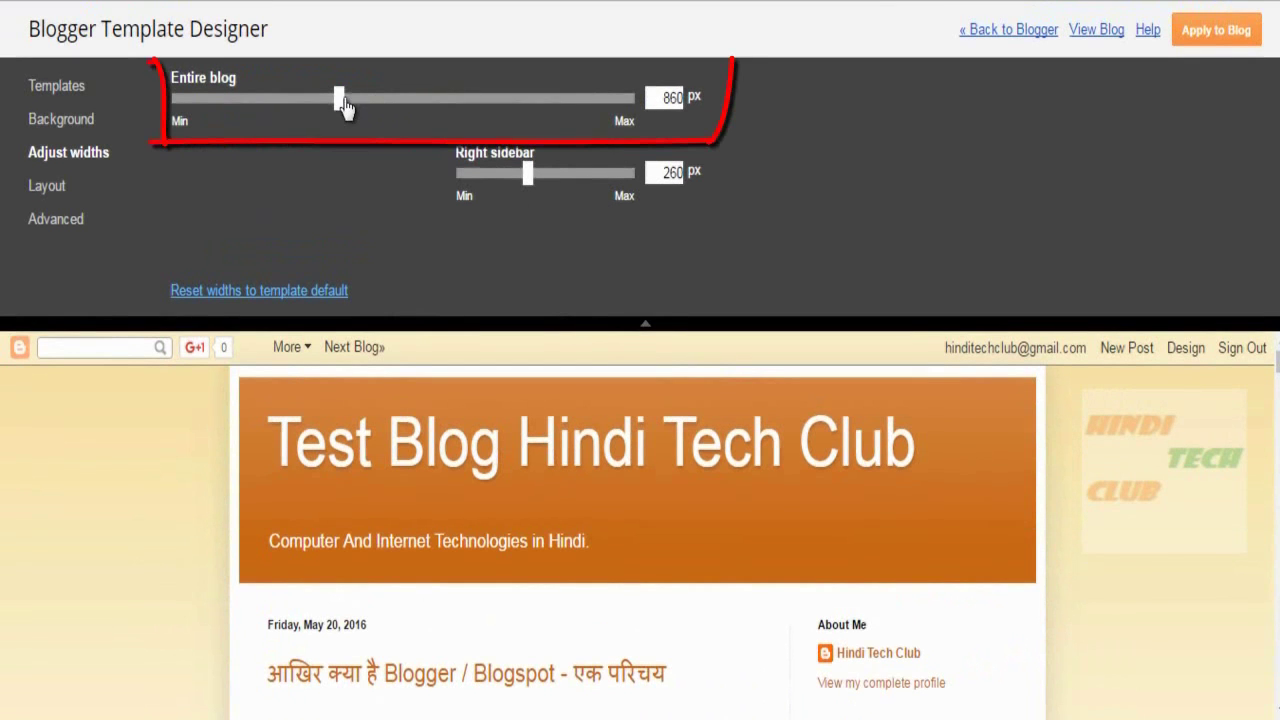
{"action": "left_click_drag", "start_coordinate": [348, 108], "coordinate": [410, 121]}
{"action": "scroll", "coordinate": [908, 535], "scroll_direction": "down", "scroll_amount": 3}
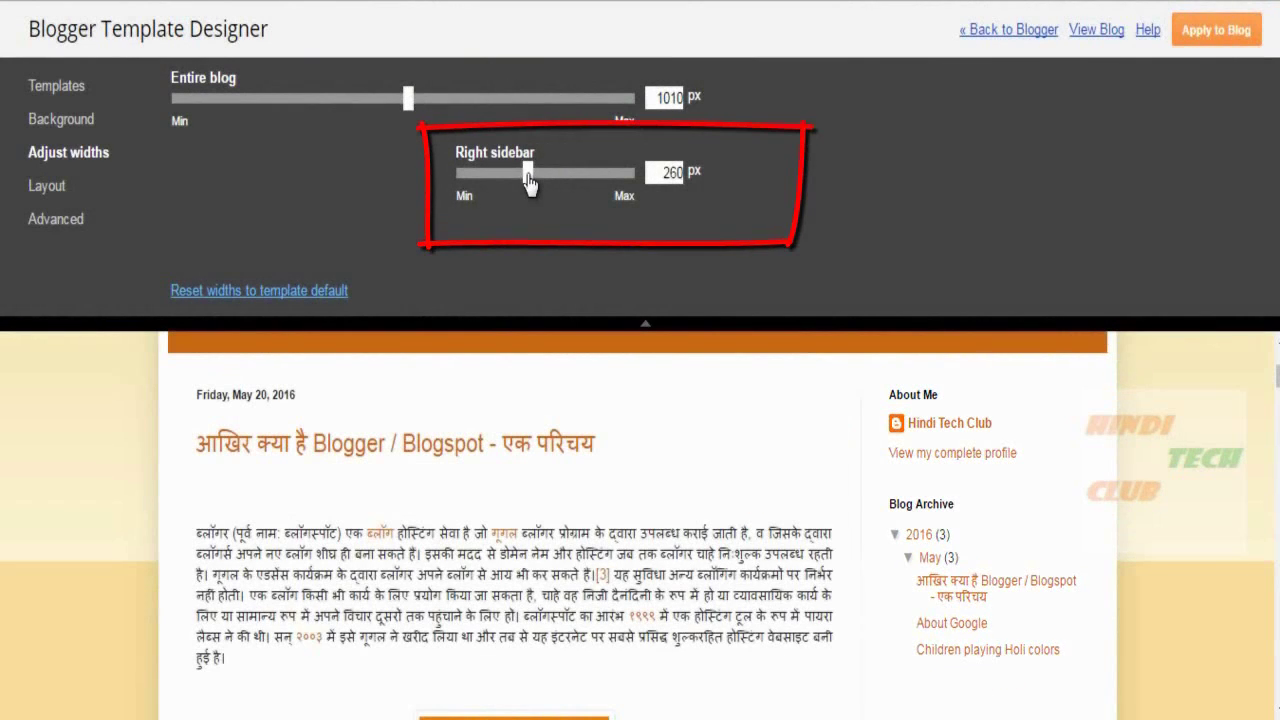
Step: Try a right sidebar width of 370 px with an entire blog width of 1120 px and check the preview
{"action": "left_click_drag", "start_coordinate": [538, 183], "coordinate": [577, 185]}
{"action": "left_click_drag", "start_coordinate": [407, 98], "coordinate": [461, 113]}
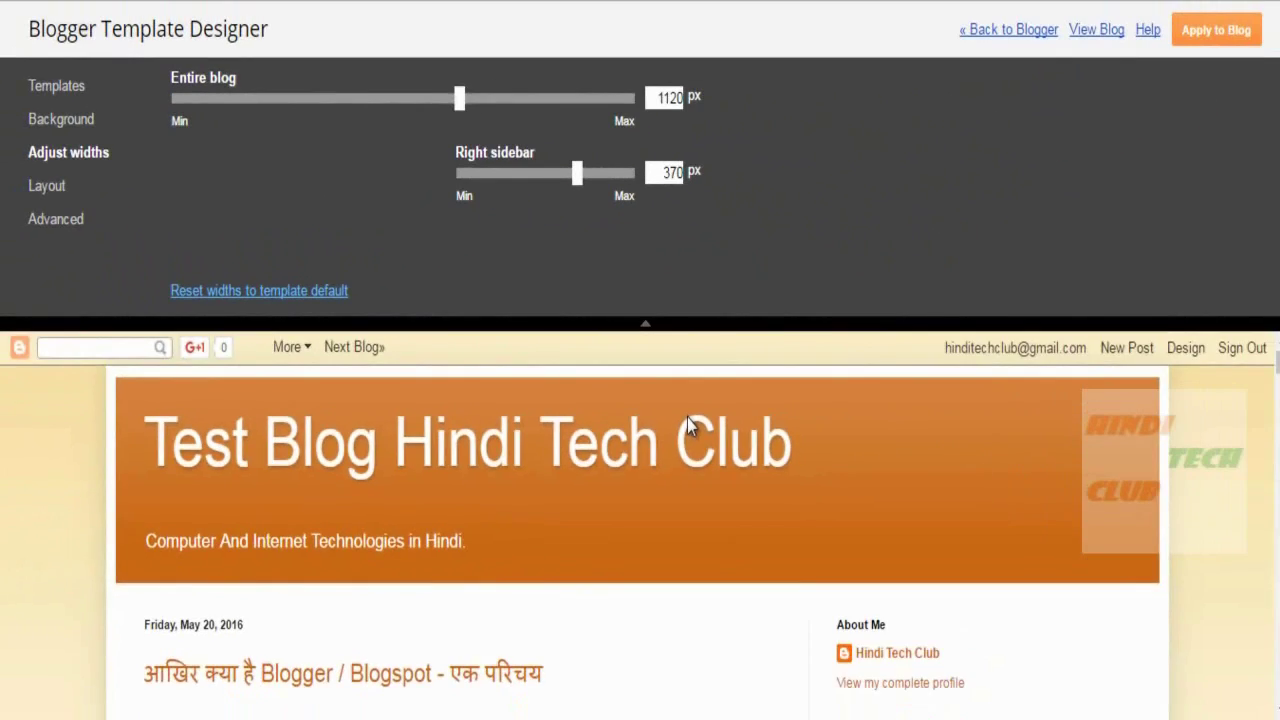
{"action": "scroll", "coordinate": [687, 421], "scroll_direction": "down", "scroll_amount": 5}
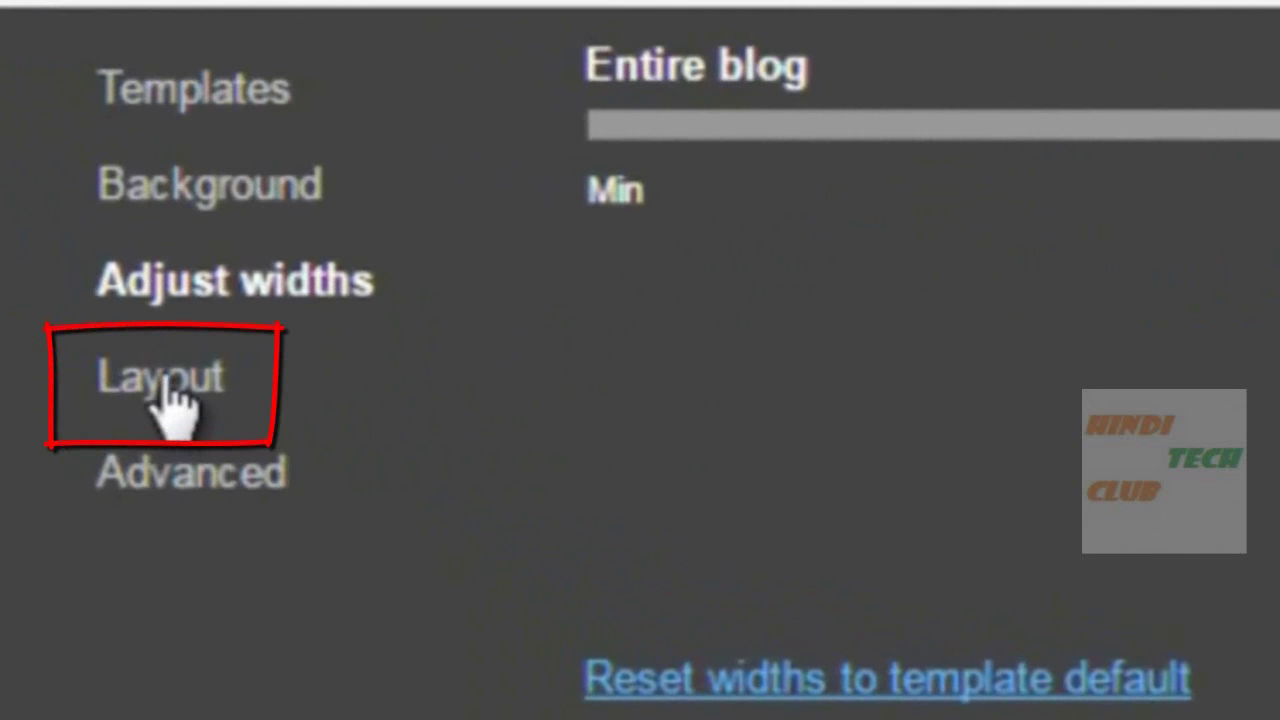
Step: Try the body layout without sidebars, reselect the single right sidebar layout, and look at the footer layout options
{"action": "left_click", "coordinate": [168, 395]}
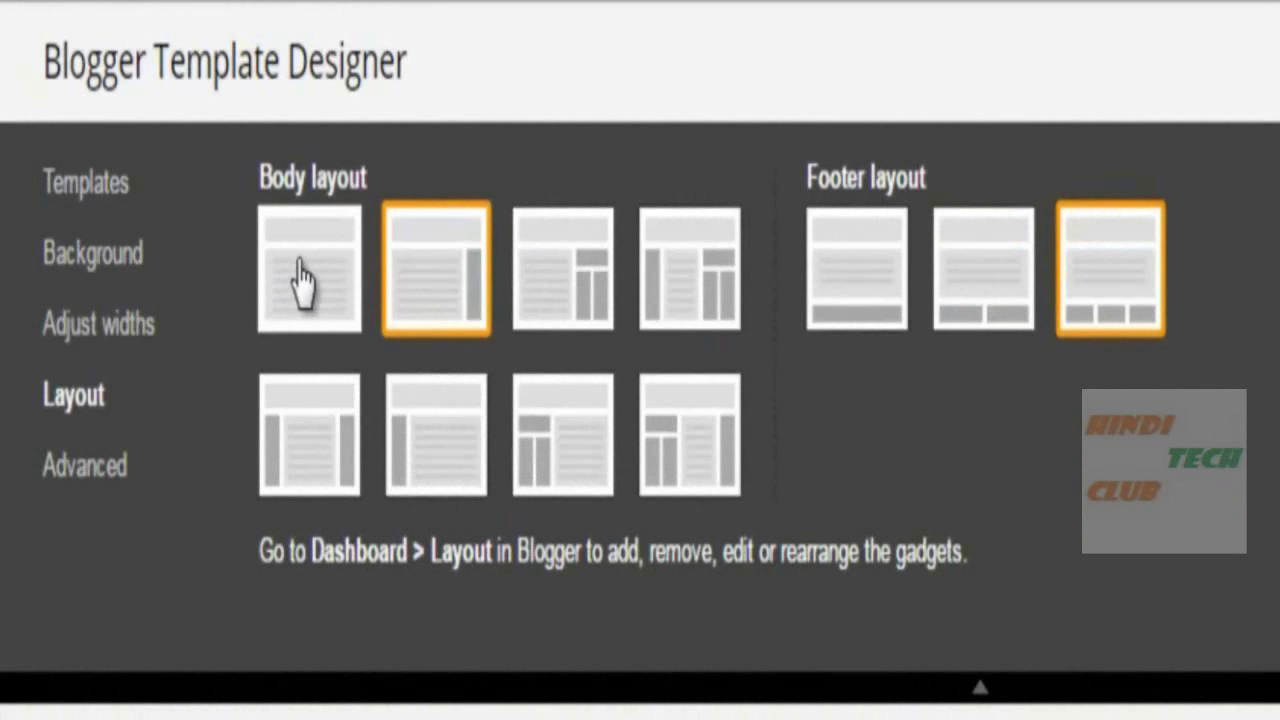
{"action": "left_click", "coordinate": [303, 281]}
{"action": "left_click", "coordinate": [455, 290]}
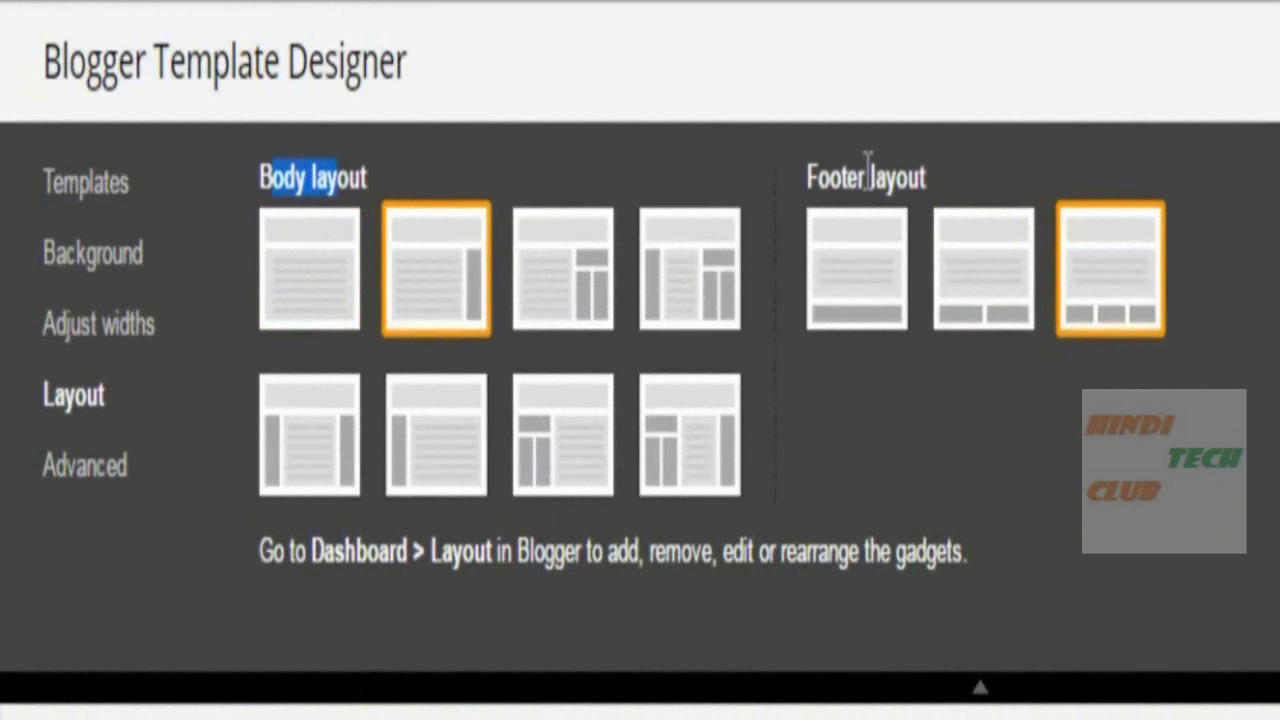
{"action": "left_click_drag", "start_coordinate": [809, 172], "coordinate": [937, 180]}
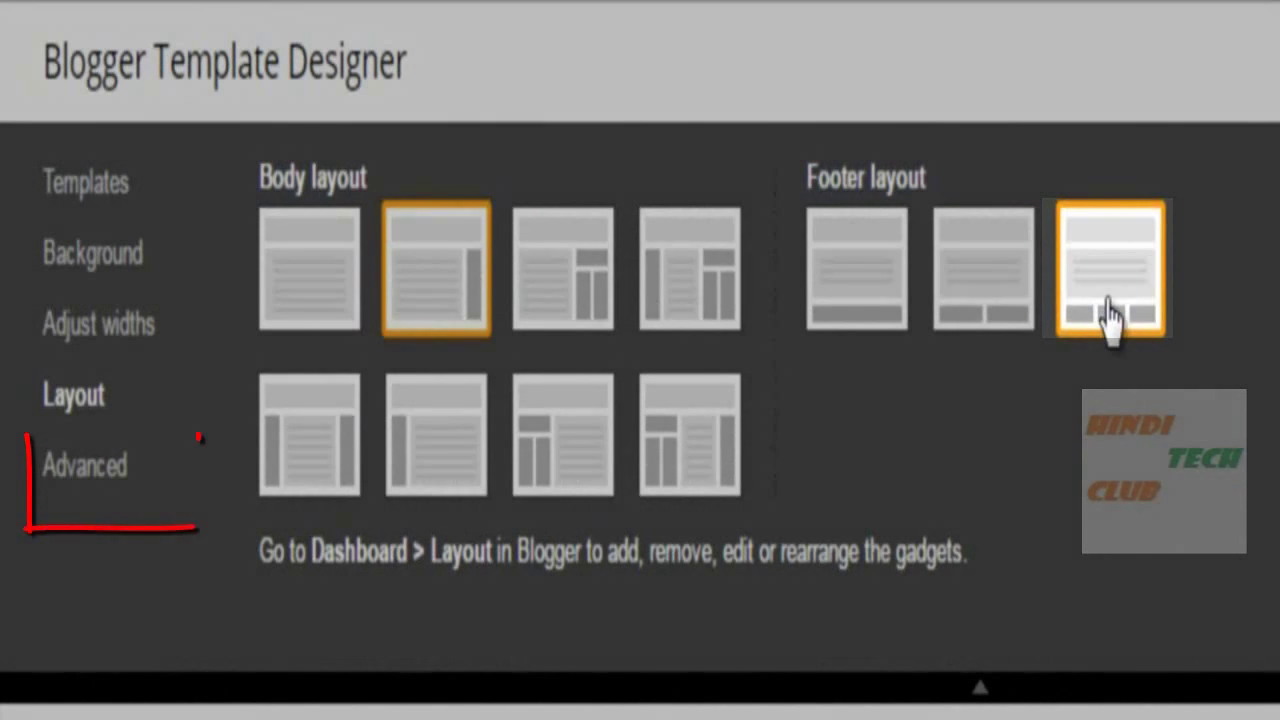
Step: Look through the advanced setting categories from Page Text down to Add CSS, including the empty custom CSS editor
{"action": "left_click", "coordinate": [110, 468]}
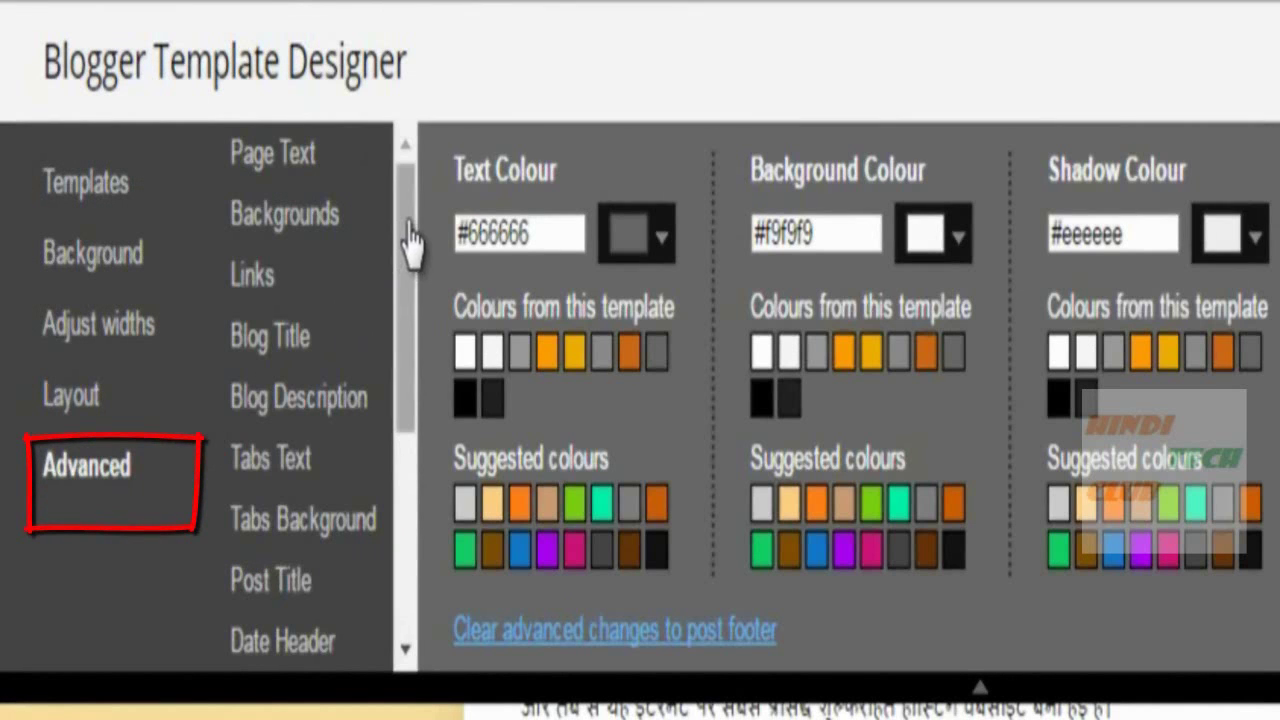
{"action": "left_click", "coordinate": [275, 158]}
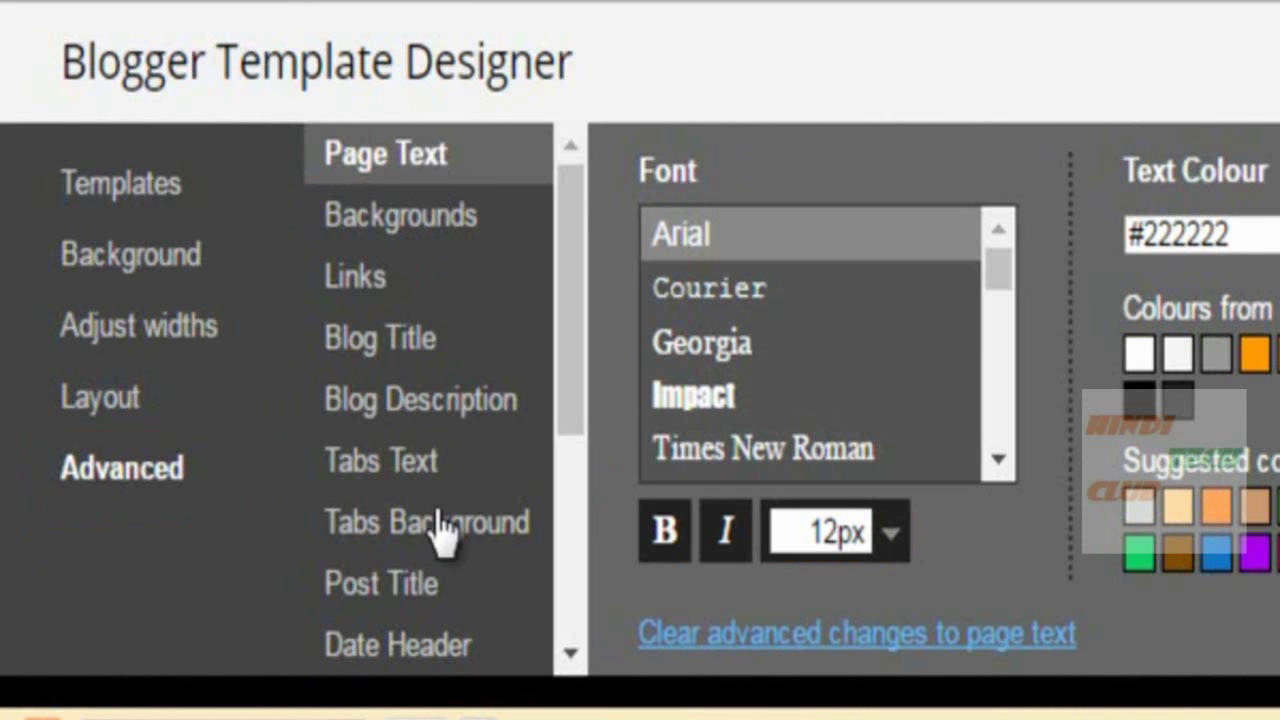
{"action": "left_click_drag", "start_coordinate": [565, 370], "coordinate": [555, 625]}
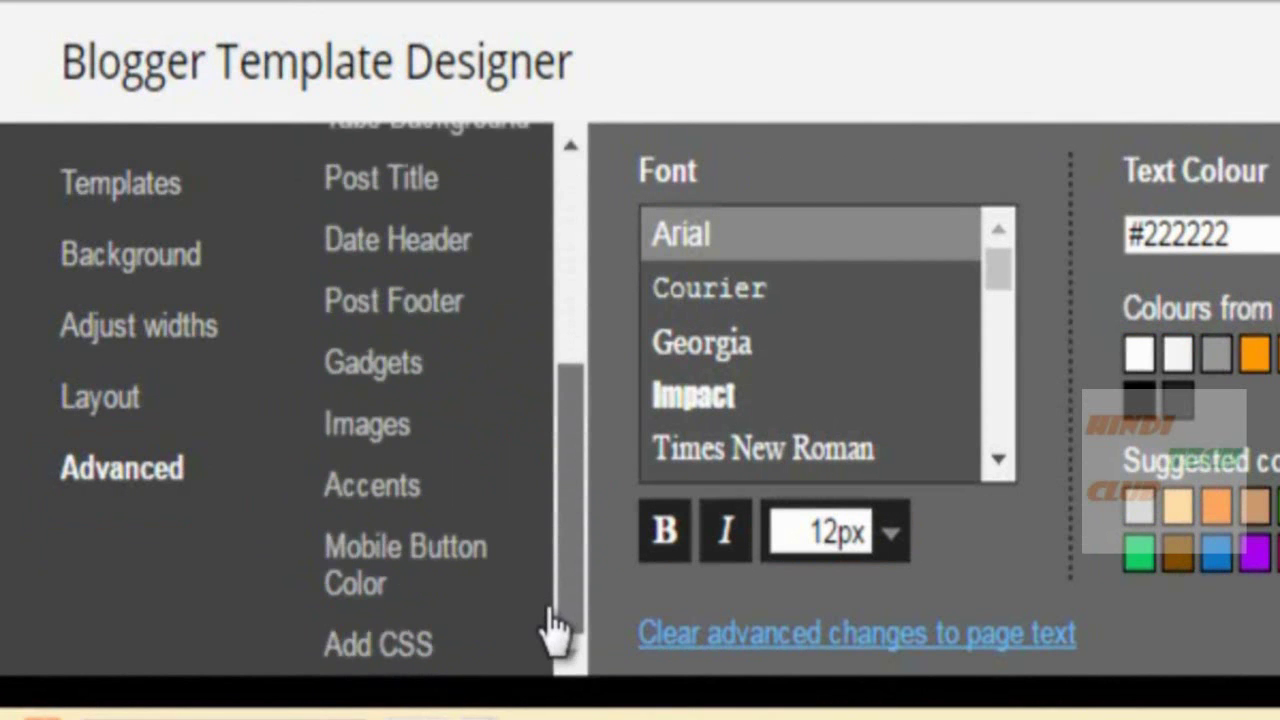
{"action": "left_click", "coordinate": [408, 643]}
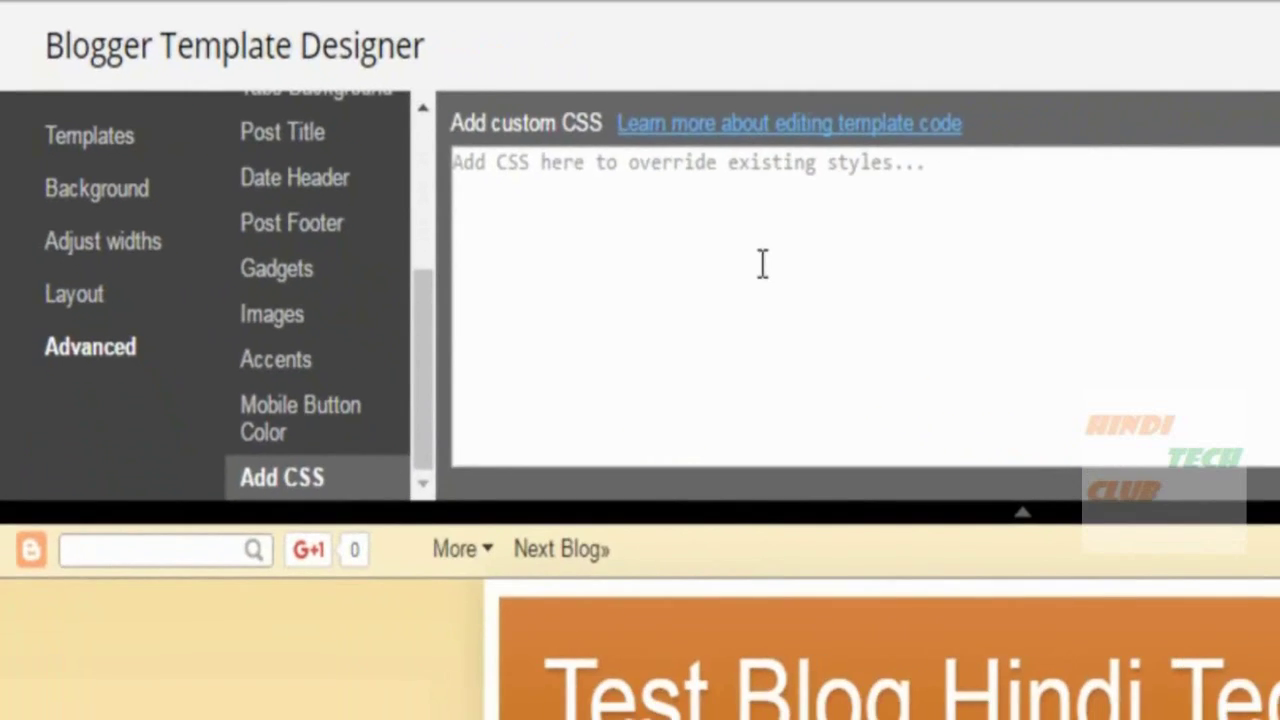
{"action": "left_click", "coordinate": [704, 188]}
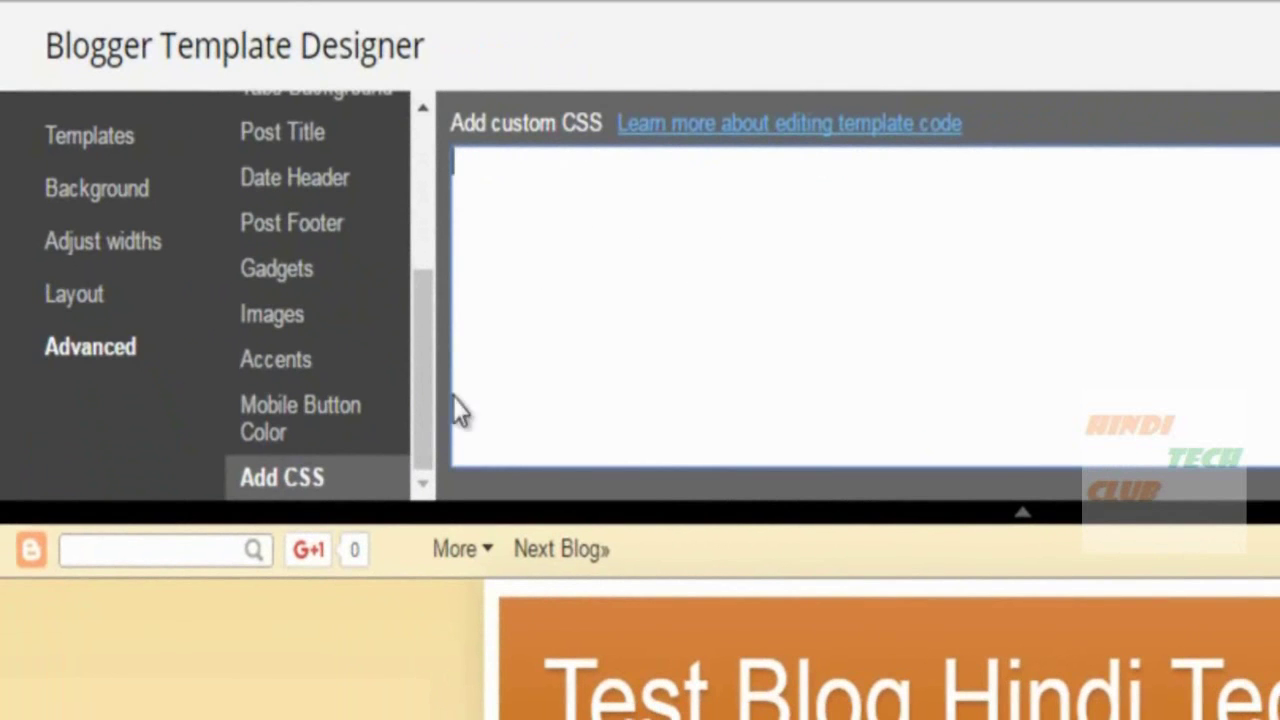
{"action": "left_click_drag", "start_coordinate": [434, 429], "coordinate": [434, 243]}
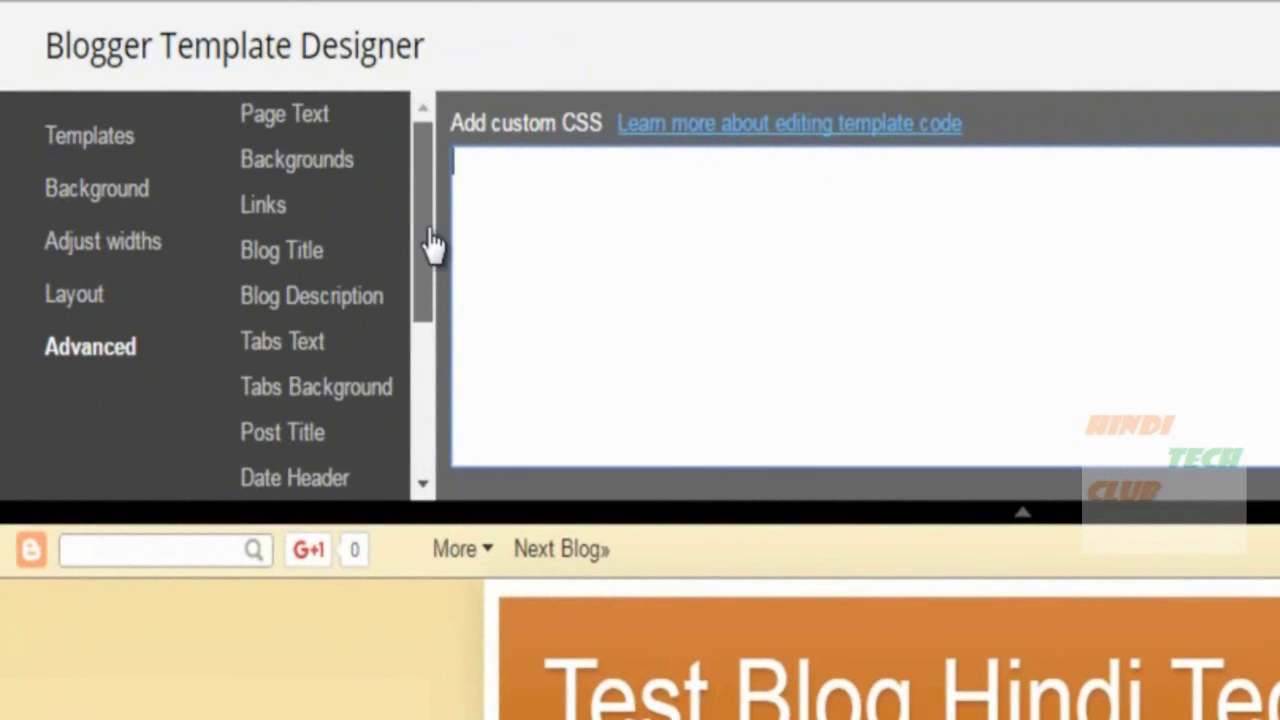
Step: Look through the page text fonts and try Fontdiner Swanky
{"action": "left_click", "coordinate": [301, 116]}
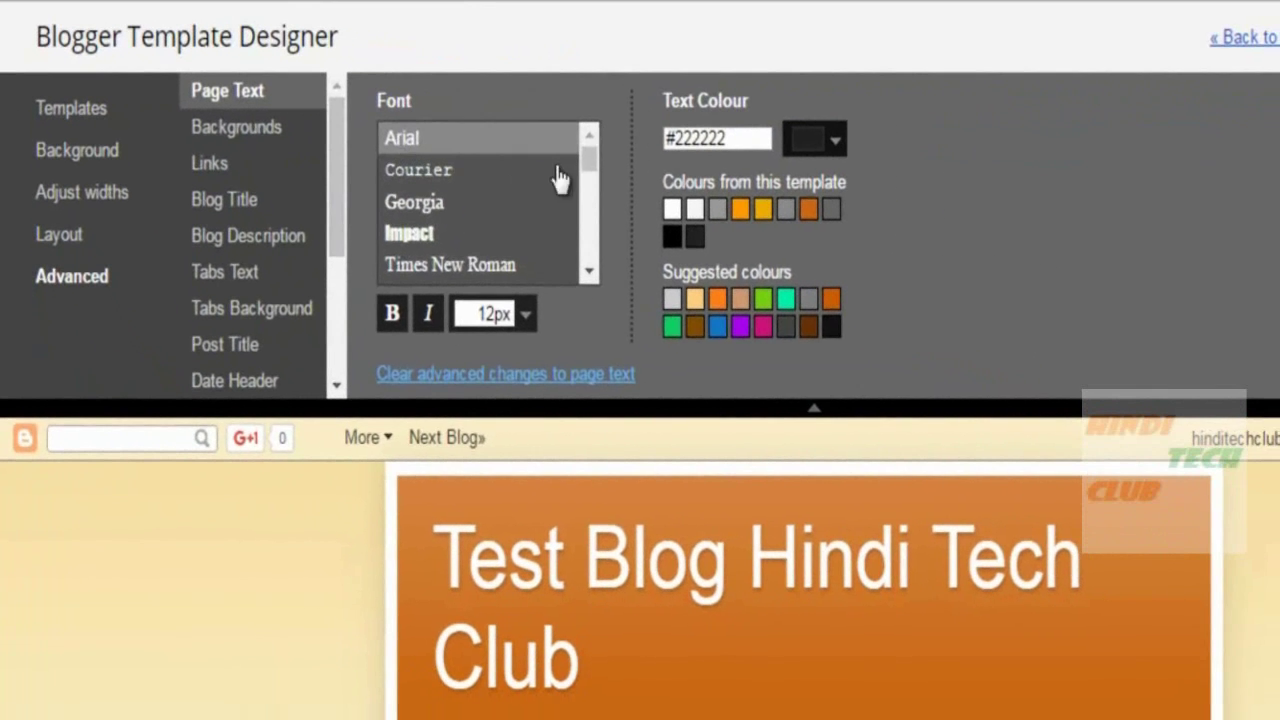
{"action": "scroll", "coordinate": [739, 217], "scroll_direction": "down", "scroll_amount": 3}
{"action": "left_click_drag", "start_coordinate": [590, 173], "coordinate": [591, 195]}
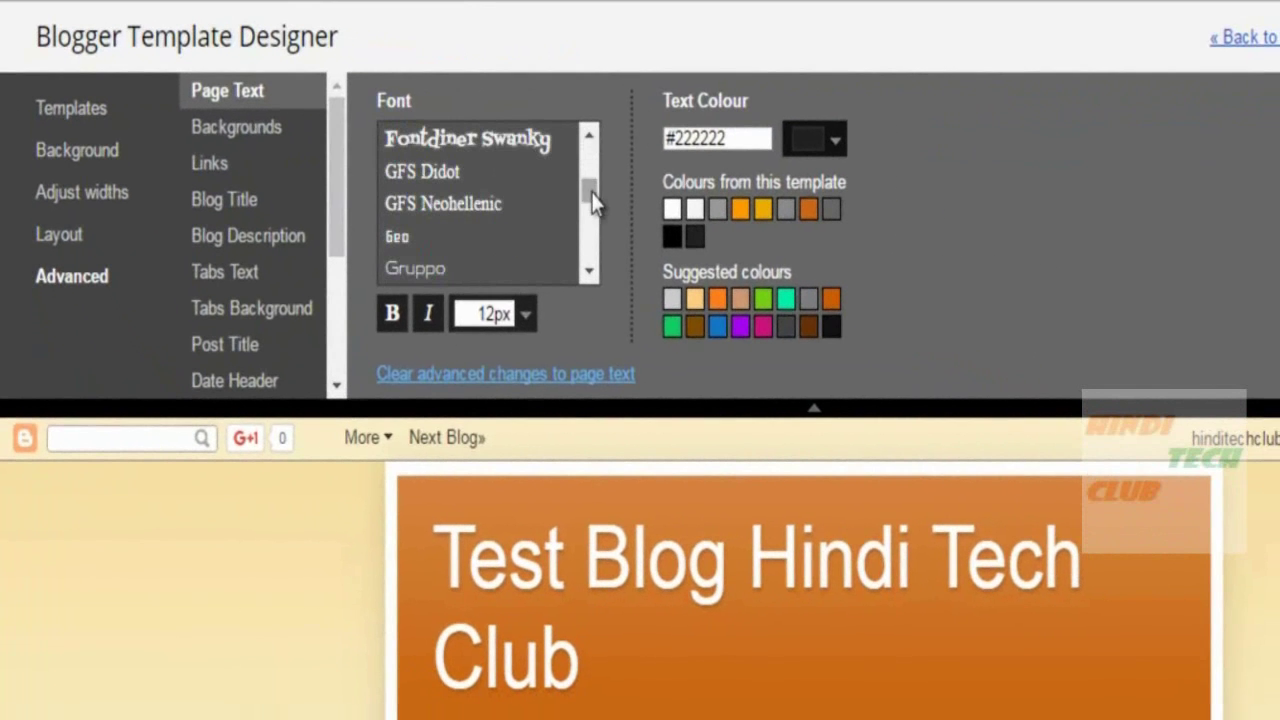
{"action": "left_click", "coordinate": [470, 140]}
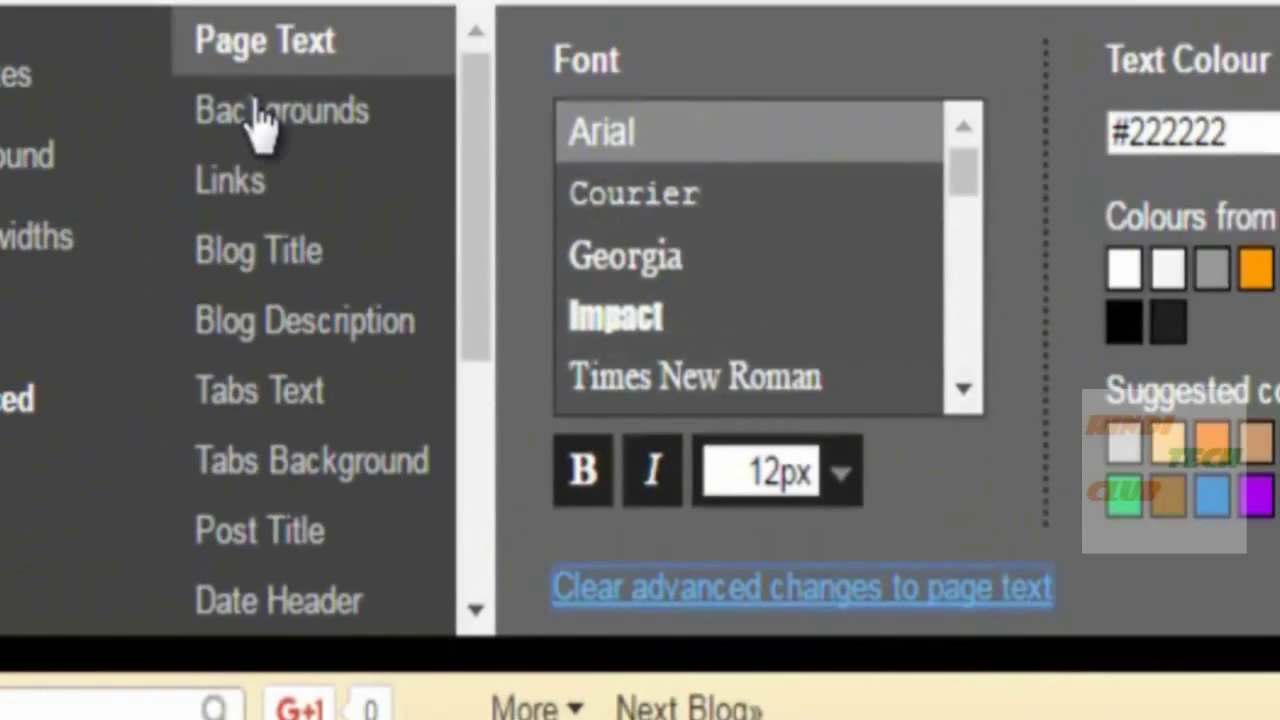
Step: Try #00eea9 for the outer background and #cc986e for the main background, and clear the advanced changes to backgrounds
{"action": "left_click", "coordinate": [257, 120]}
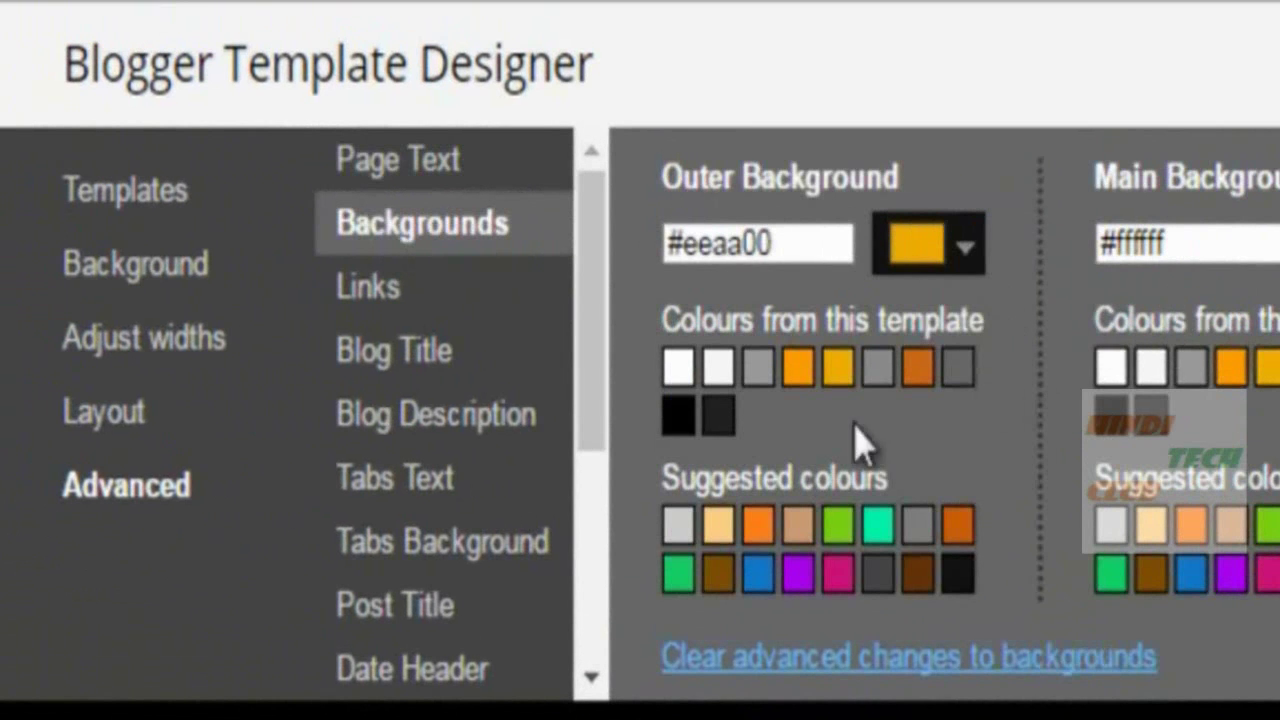
{"action": "left_click", "coordinate": [878, 528]}
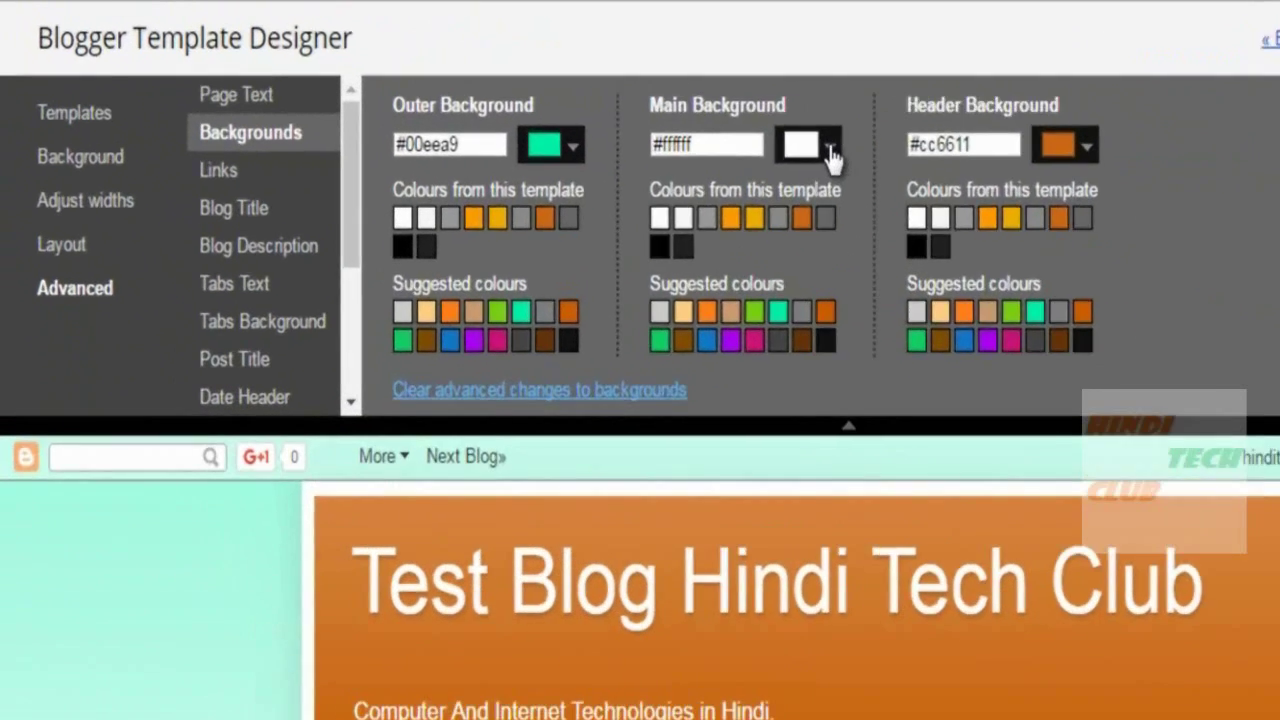
{"action": "left_click", "coordinate": [631, 111]}
{"action": "left_click", "coordinate": [631, 111]}
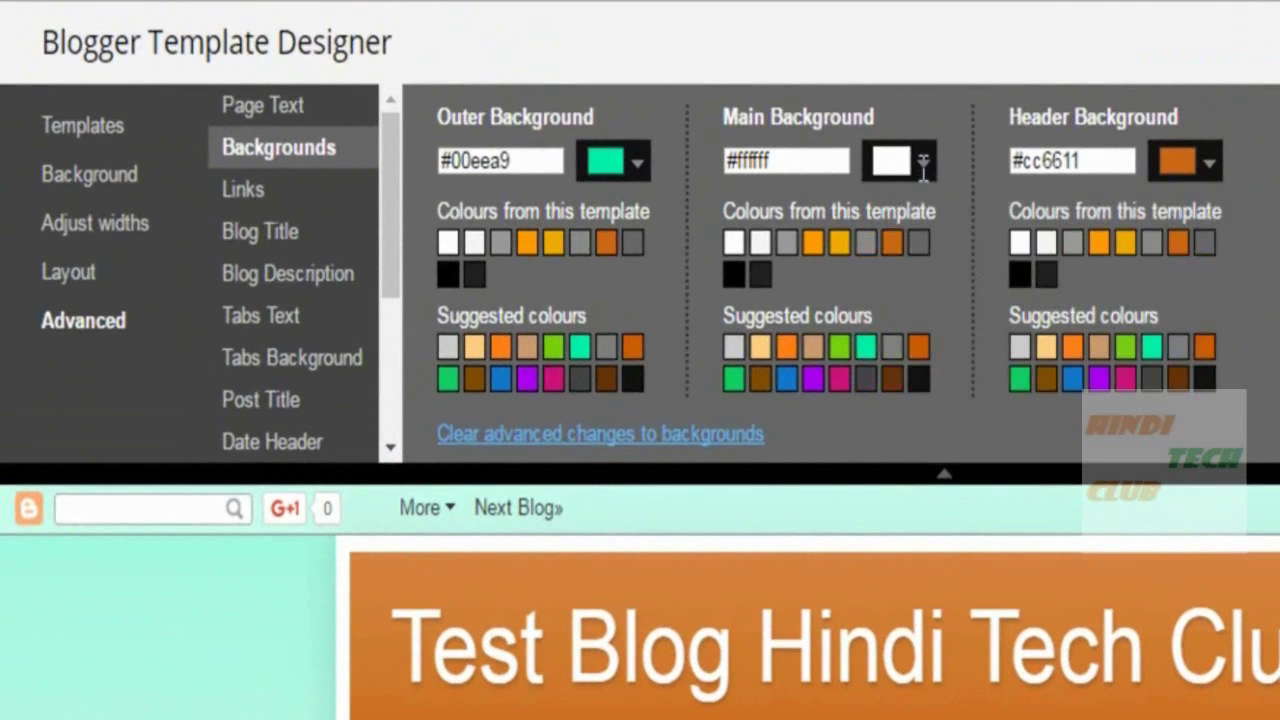
{"action": "left_click", "coordinate": [813, 348]}
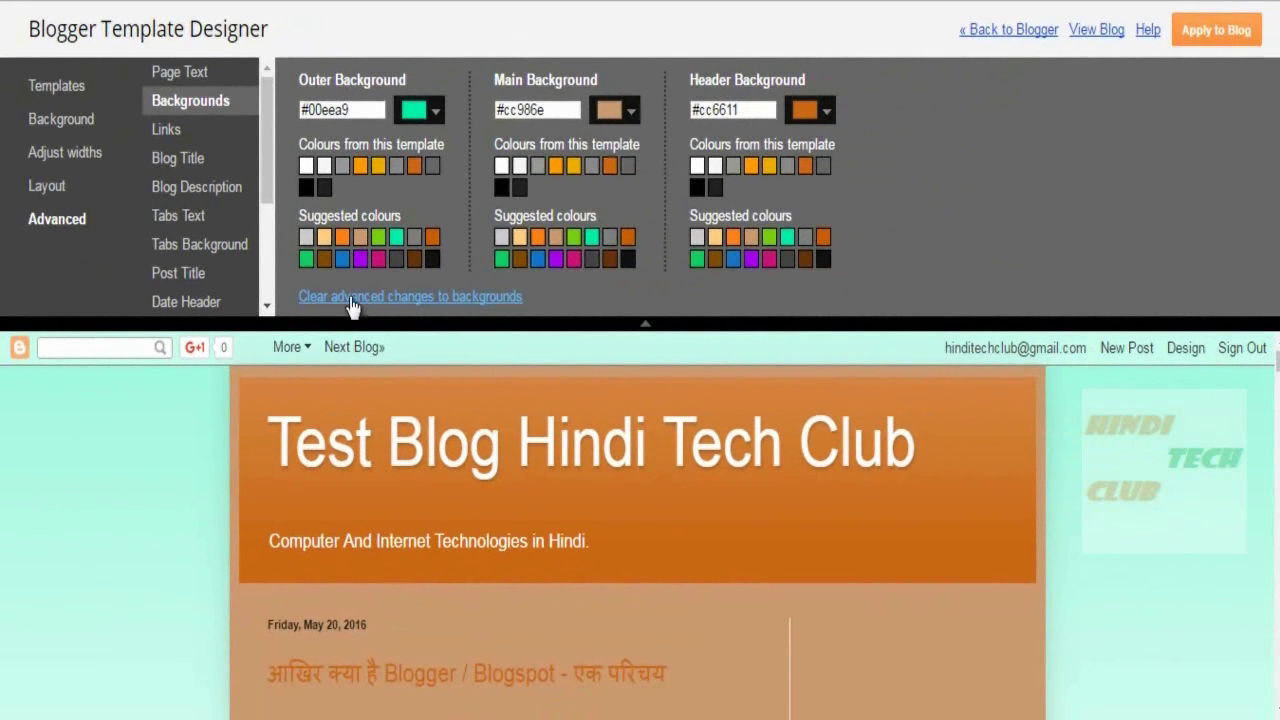
{"action": "left_click", "coordinate": [351, 300]}
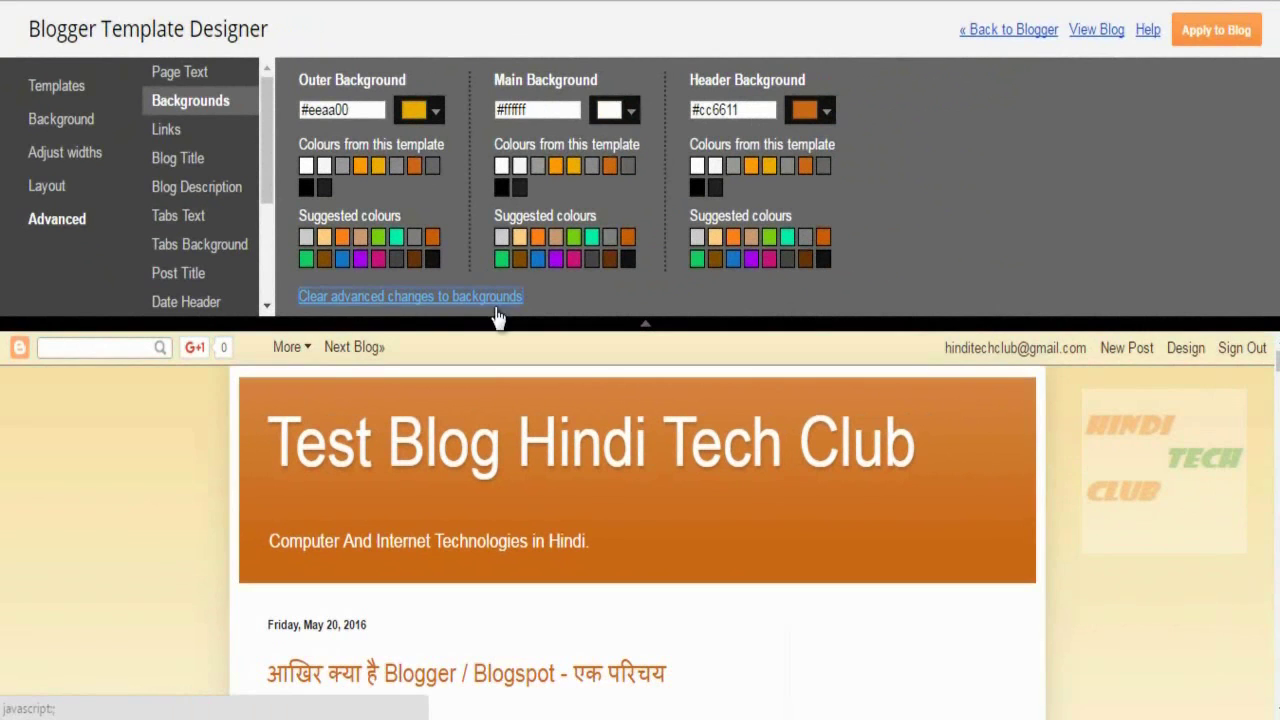
Step: Look through the advanced colour and font settings for links and the date header
{"action": "left_click", "coordinate": [170, 134]}
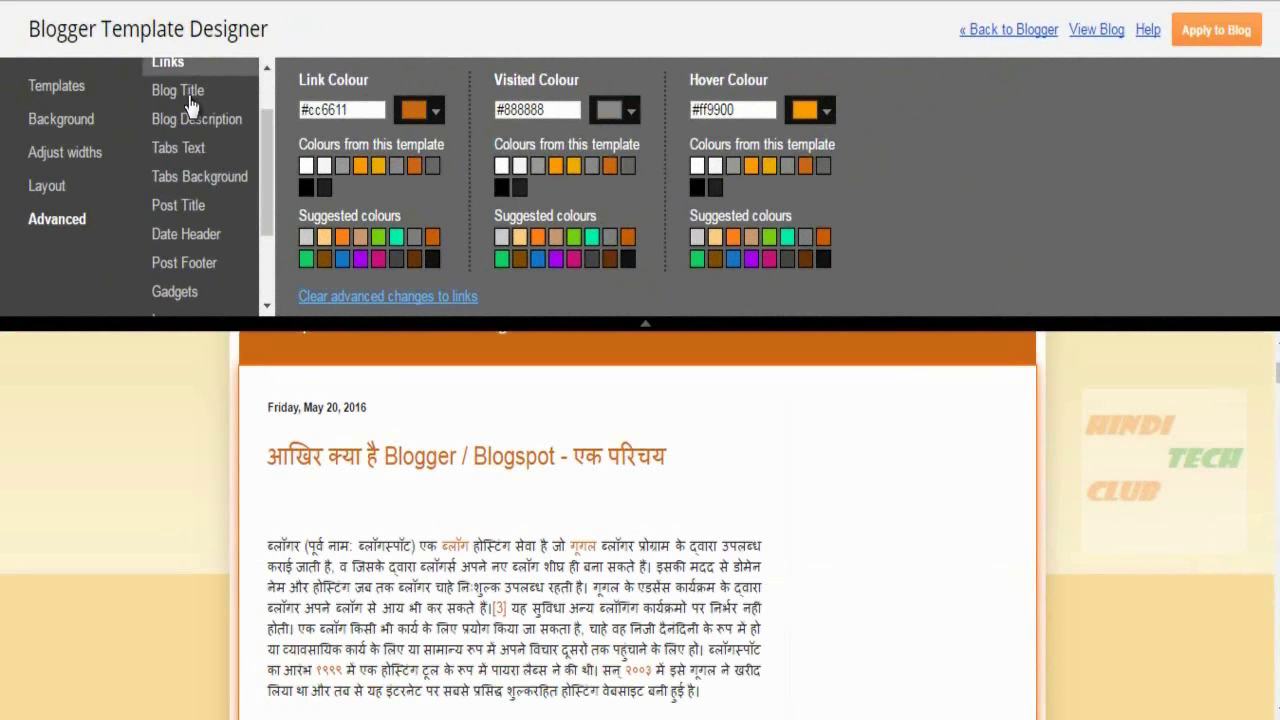
{"action": "scroll", "coordinate": [230, 170], "scroll_direction": "down", "scroll_amount": 2}
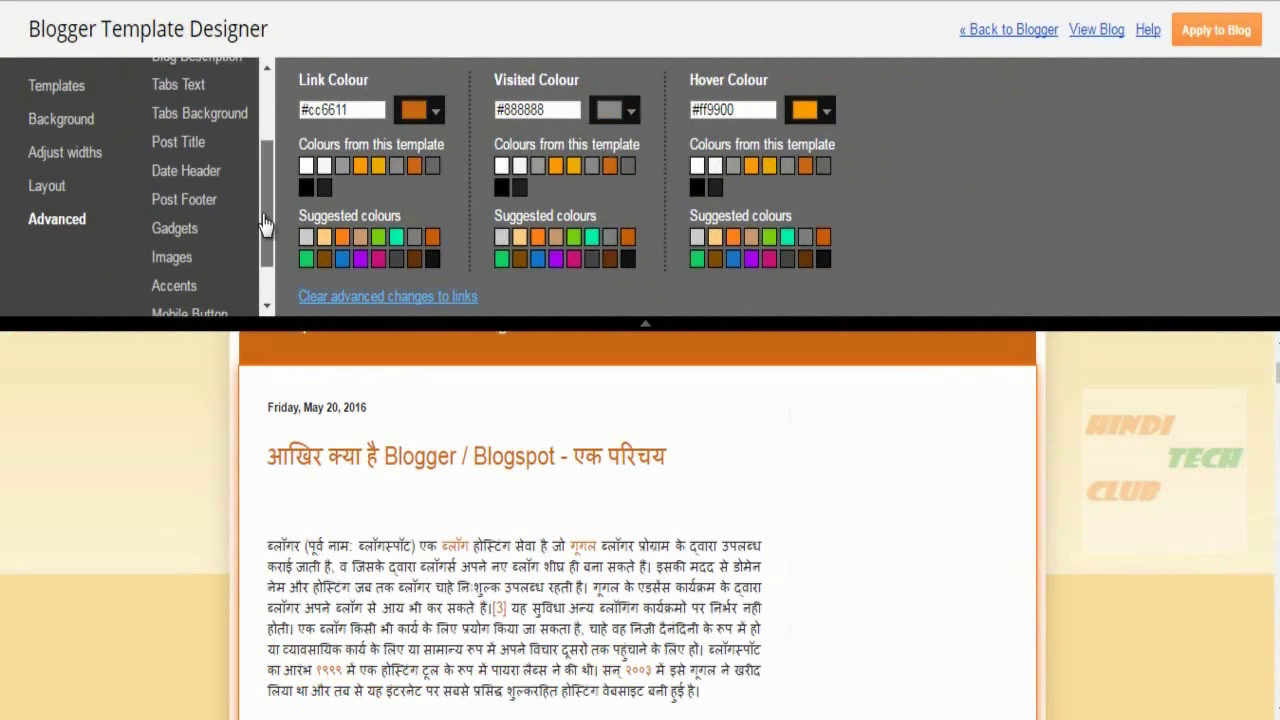
{"action": "left_click", "coordinate": [183, 150]}
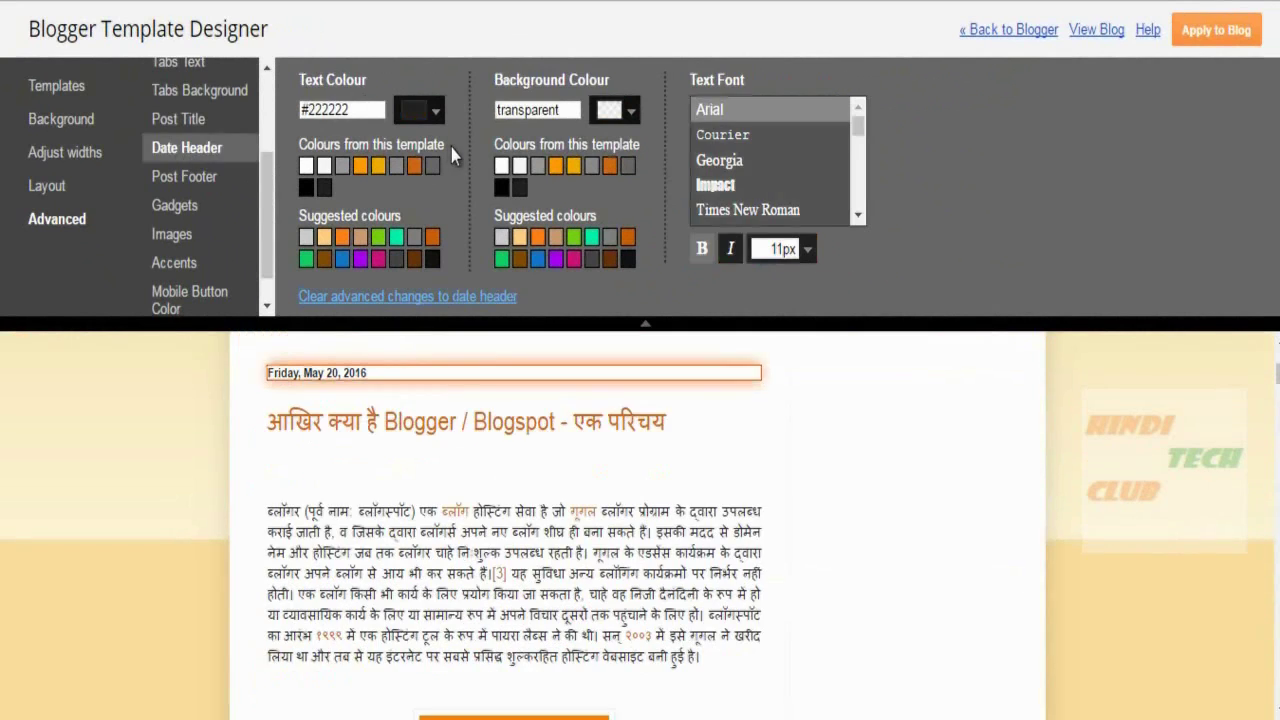
Step: Reset the blog widths to the template default and apply the design to the blog
{"action": "left_click", "coordinate": [95, 153]}
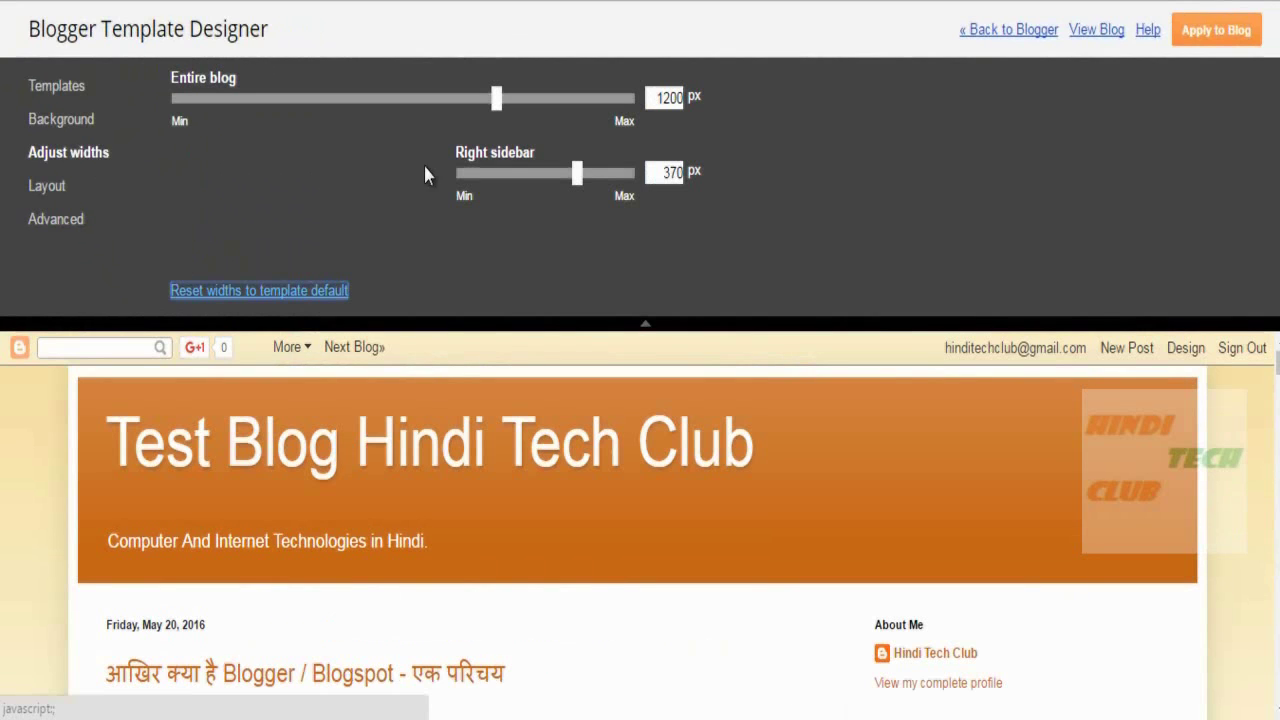
{"action": "left_click", "coordinate": [58, 88]}
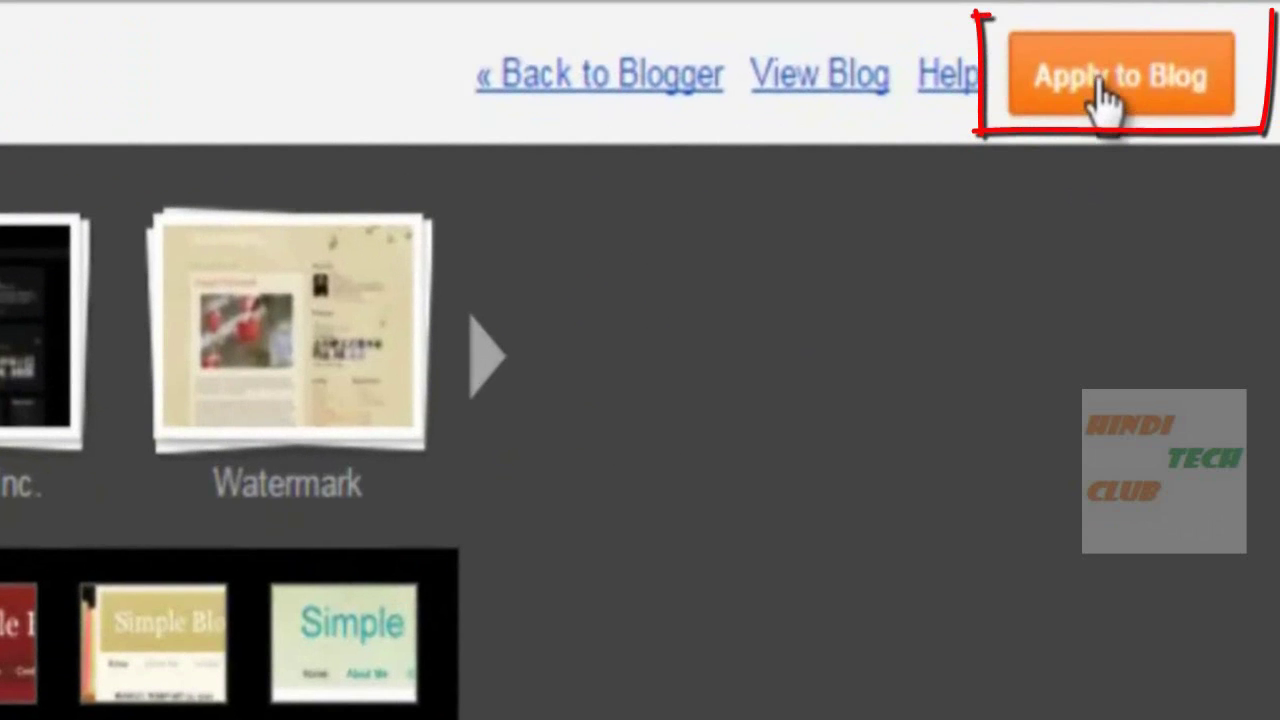
{"action": "left_click", "coordinate": [1105, 91]}
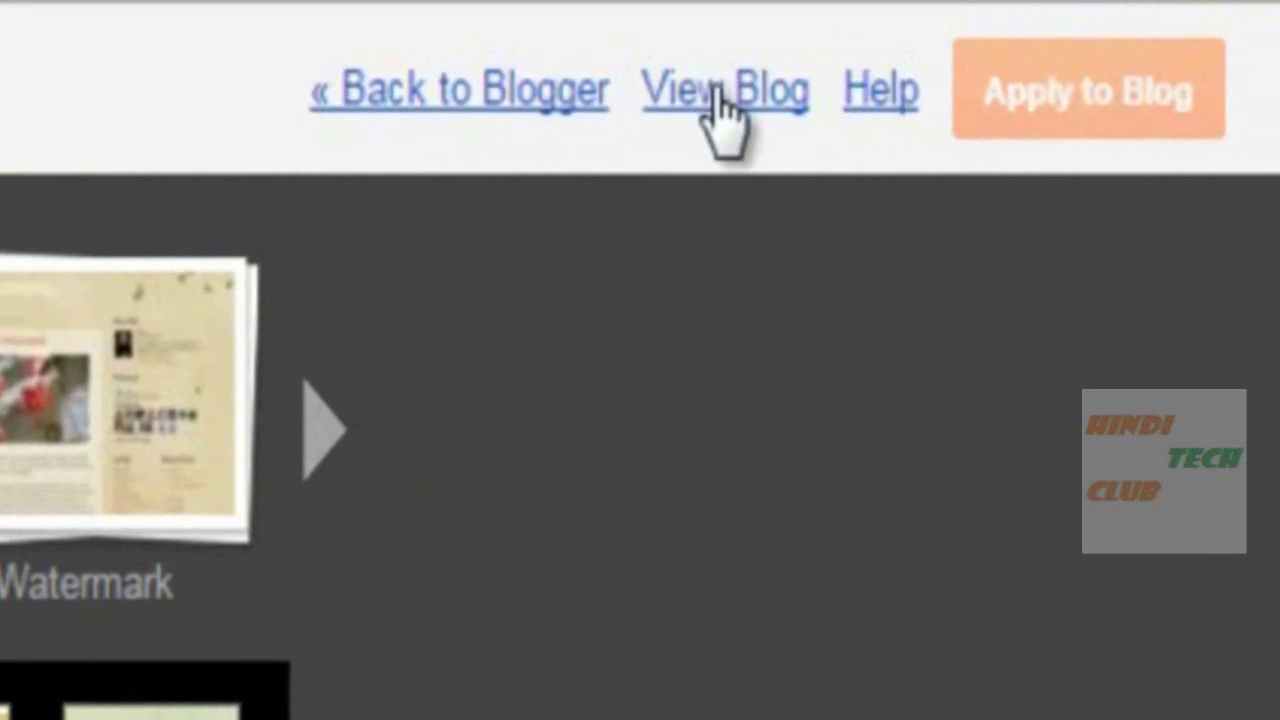
Step: View the live blog and look over its home page
{"action": "left_click", "coordinate": [715, 92]}
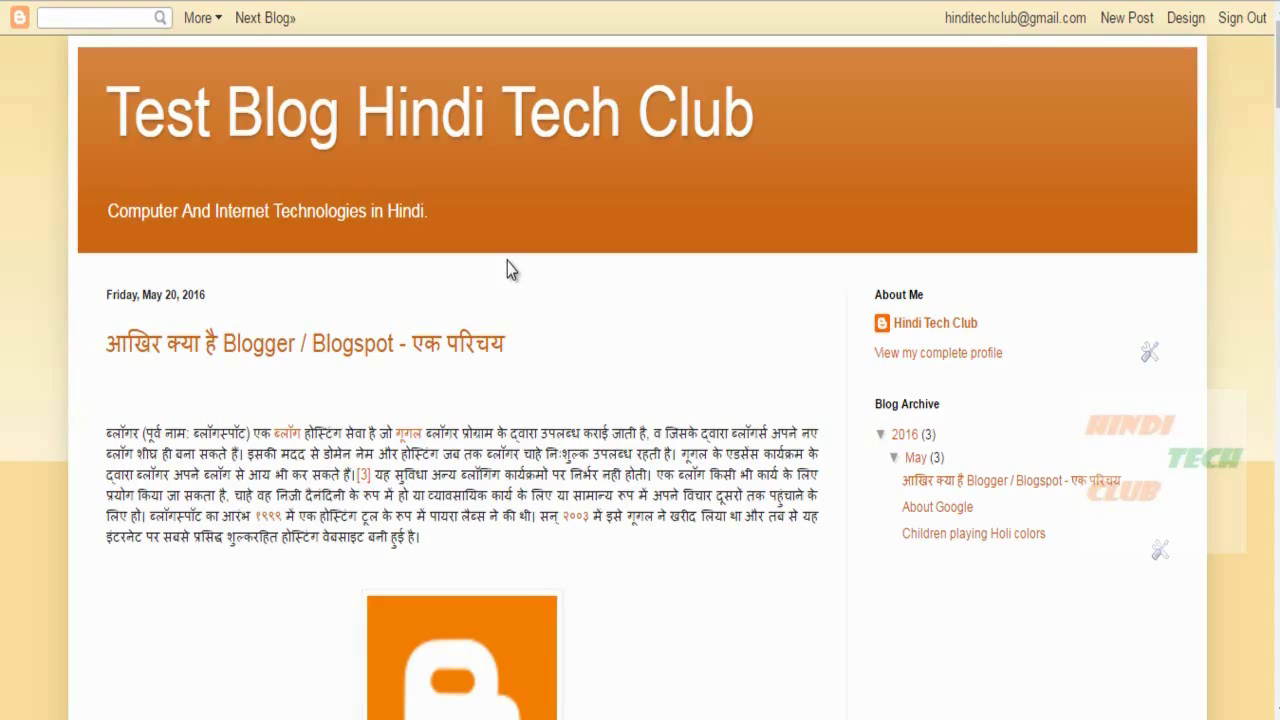
{"action": "scroll", "coordinate": [443, 400], "scroll_direction": "down", "scroll_amount": 3}
{"action": "scroll", "coordinate": [820, 349], "scroll_direction": "up", "scroll_amount": 3}
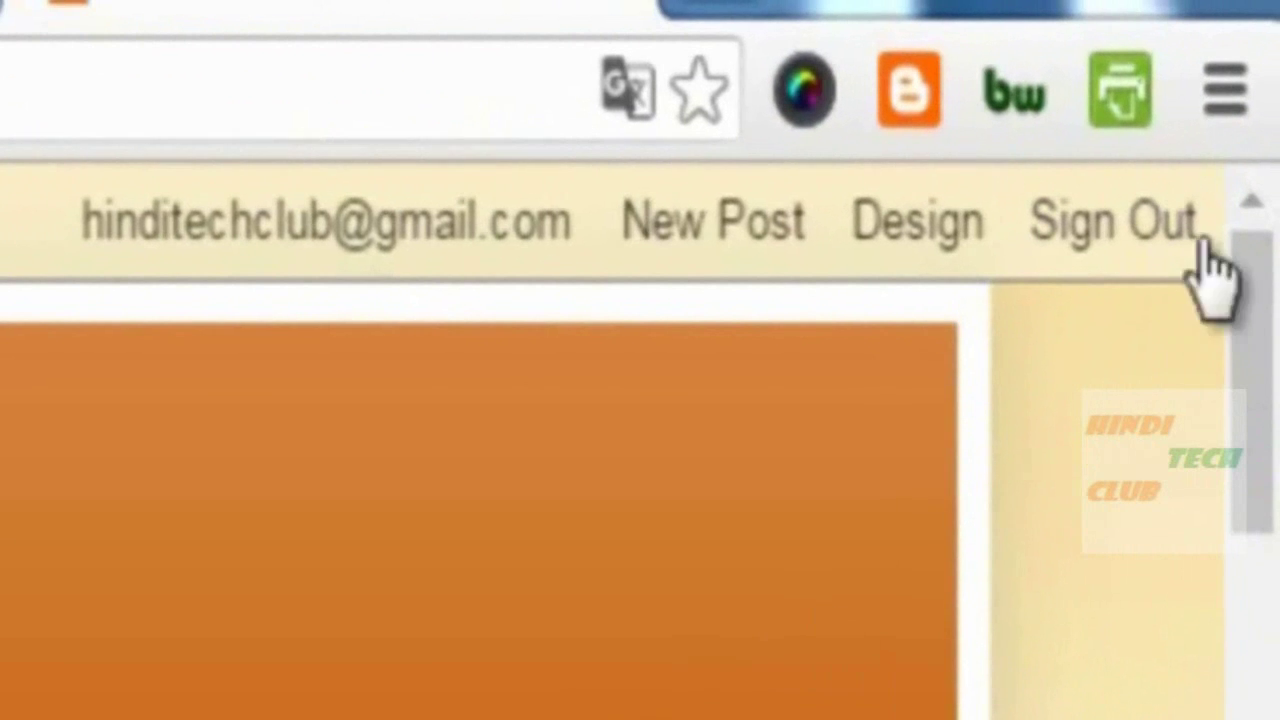
Step: Open the browser's developer tools on the live blog page
{"action": "left_click", "coordinate": [1225, 102]}
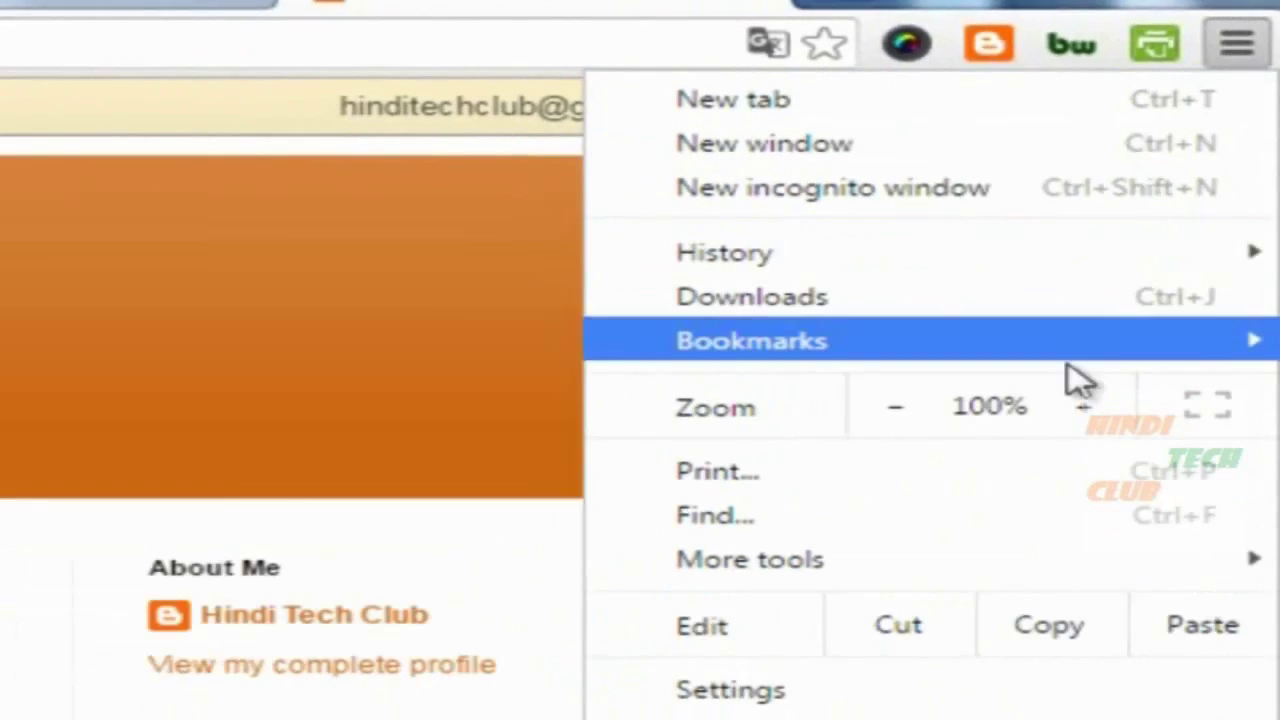
{"action": "mouse_move", "coordinate": [708, 719]}
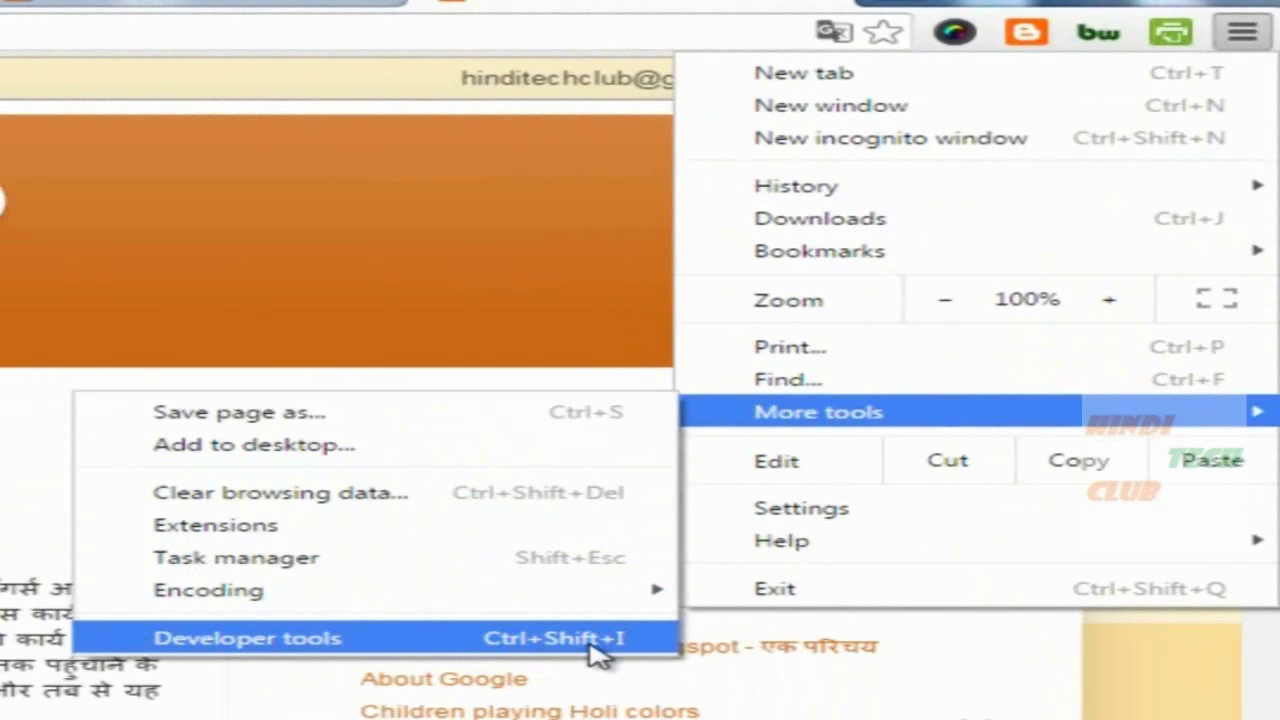
{"action": "left_click", "coordinate": [248, 658]}
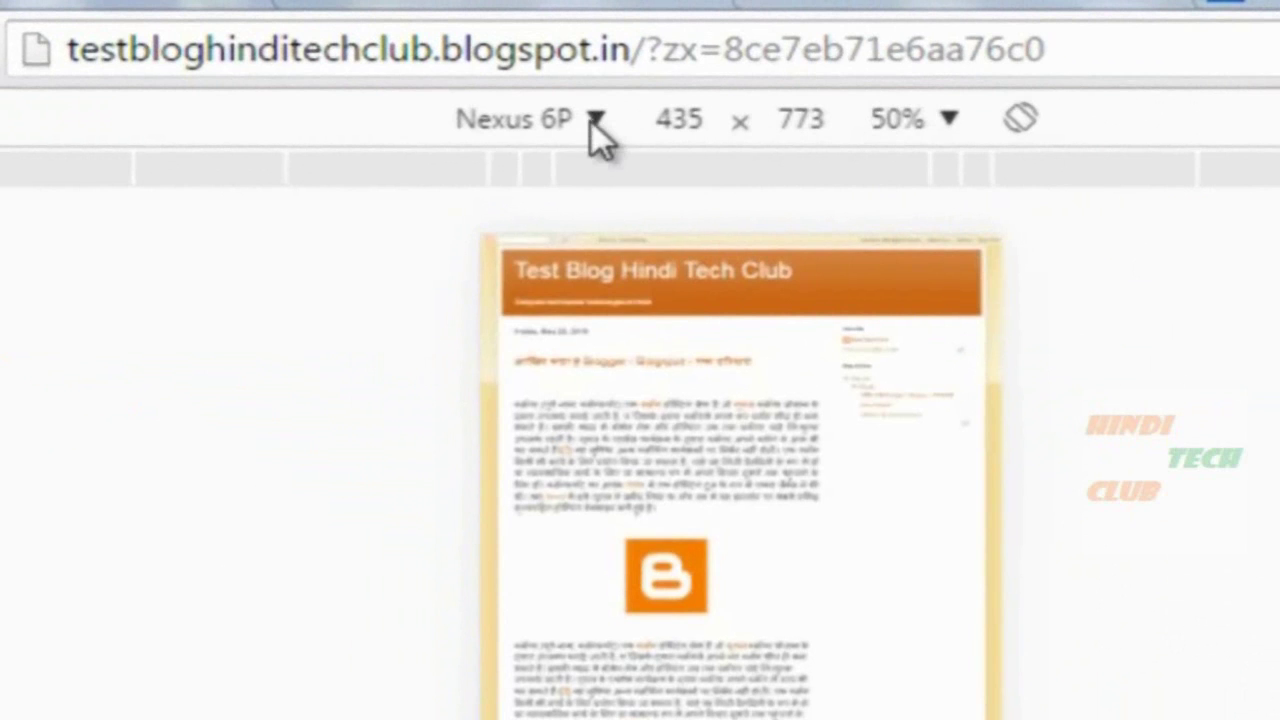
Step: Preview the blog on a Galaxy S5 screen and look through its posts
{"action": "left_click", "coordinate": [592, 120]}
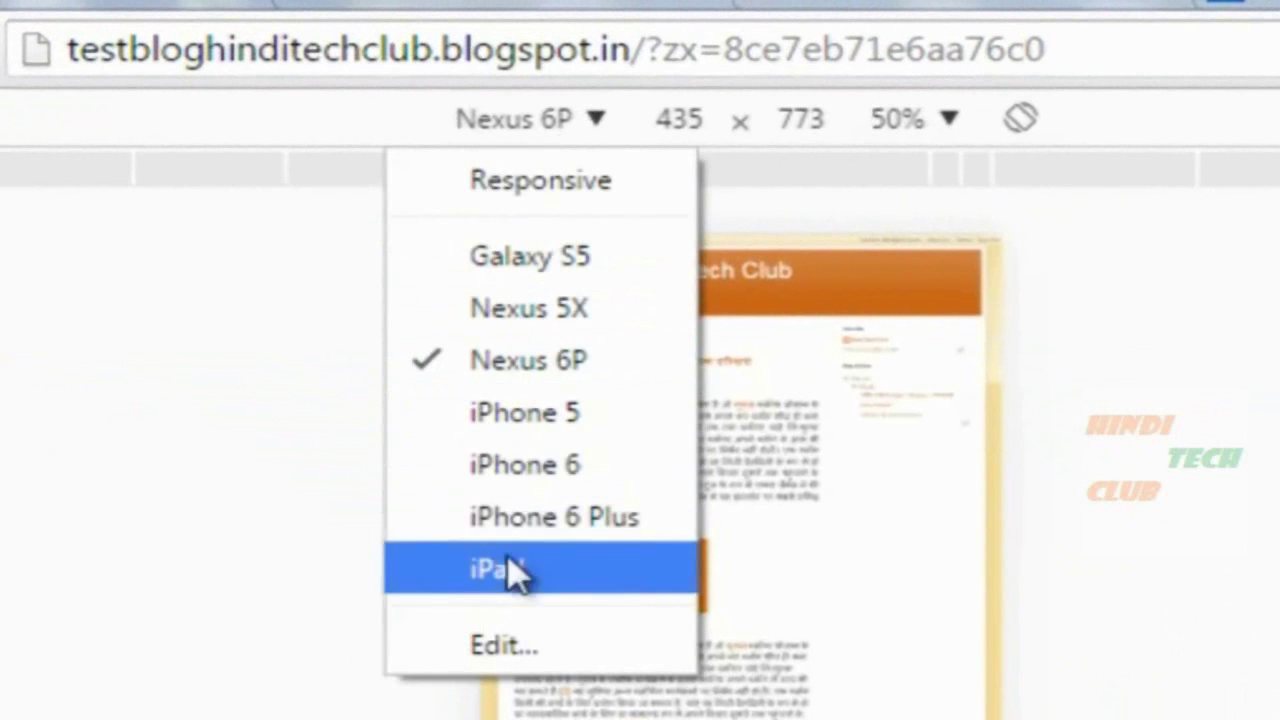
{"action": "left_click", "coordinate": [515, 272]}
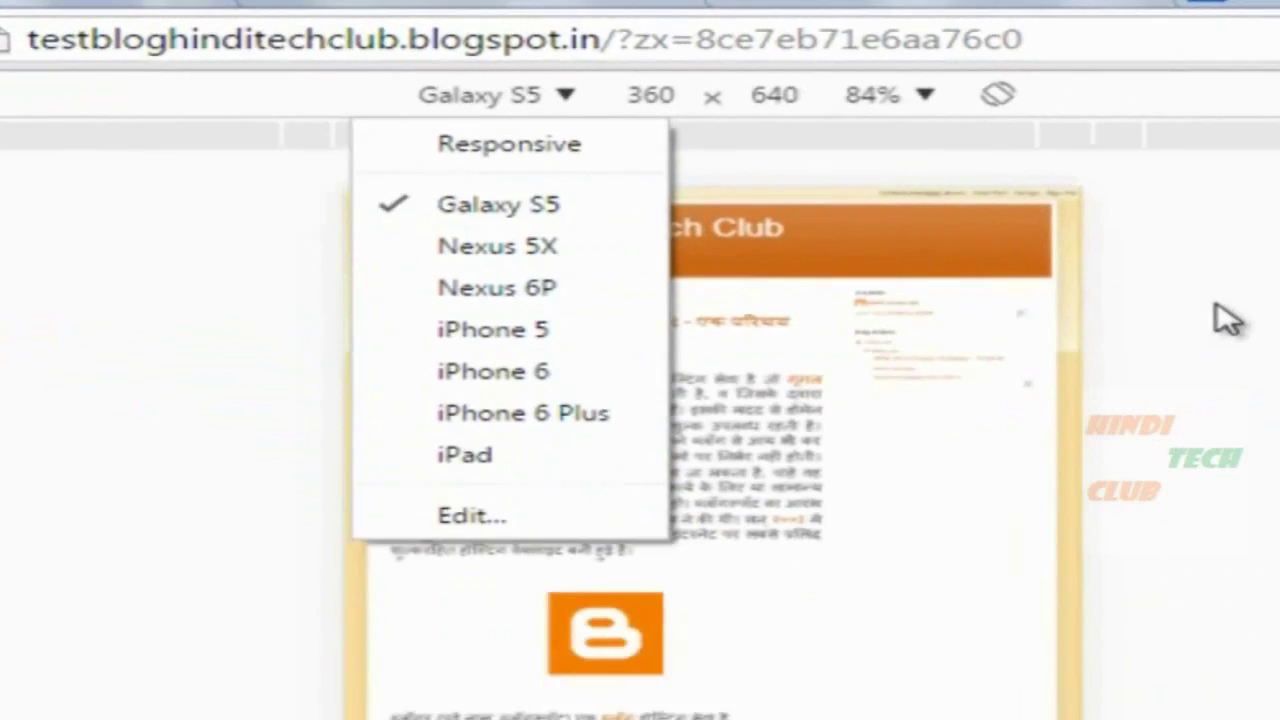
{"action": "left_click", "coordinate": [1250, 345]}
{"action": "scroll", "coordinate": [914, 320], "scroll_direction": "down", "scroll_amount": 5}
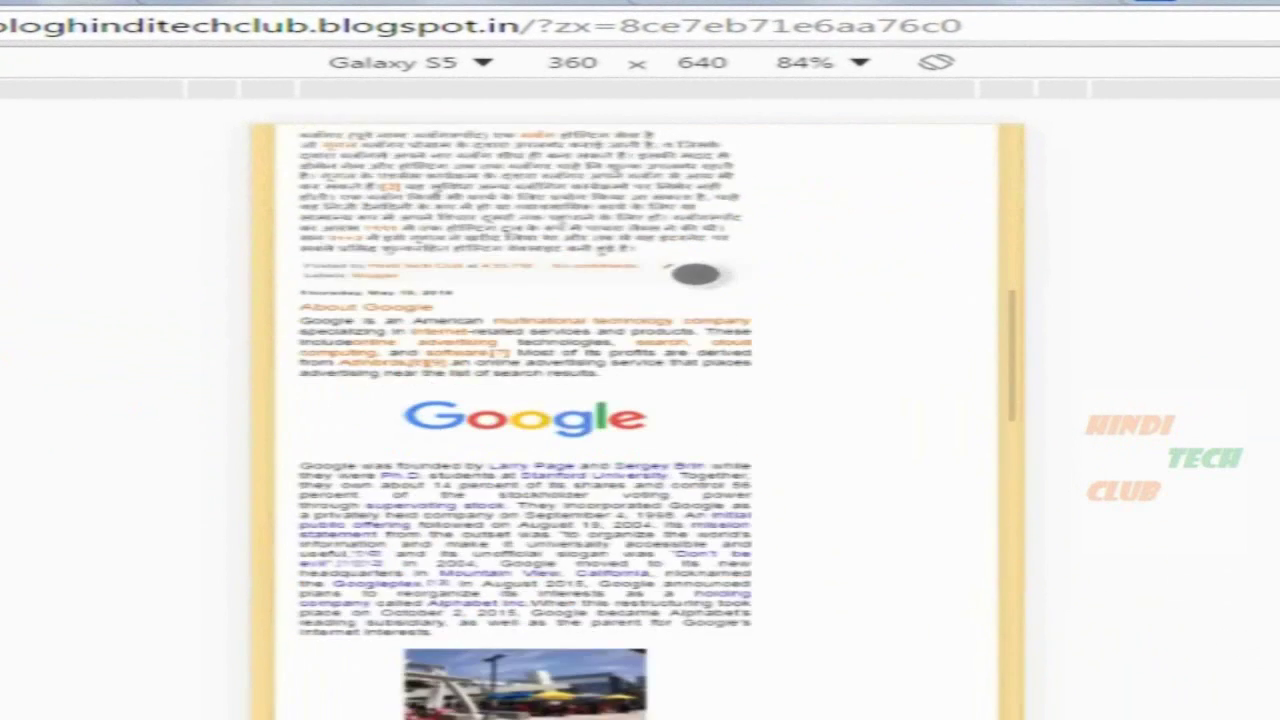
{"action": "scroll", "coordinate": [688, 272], "scroll_direction": "down", "scroll_amount": 10}
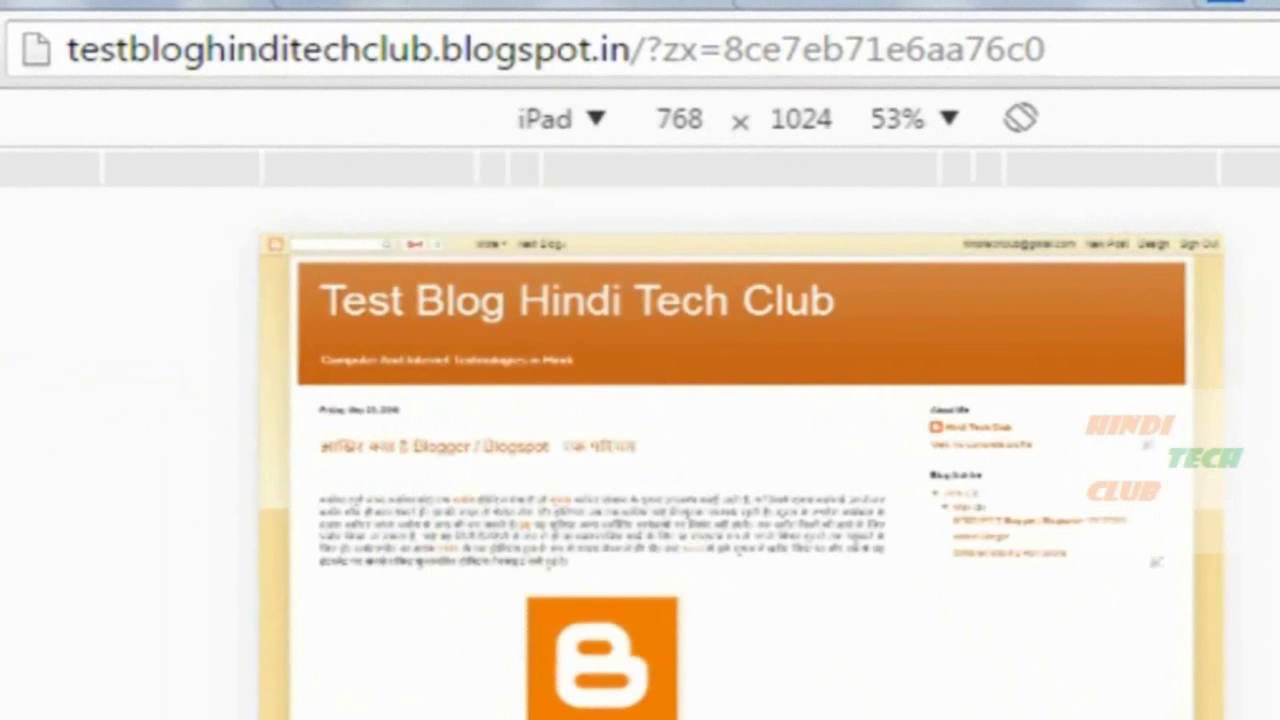
Step: Look over the blog in the iPad preview, enlarge it to 150%, and switch to another device preset
{"action": "scroll", "coordinate": [651, 377], "scroll_direction": "down", "scroll_amount": 5}
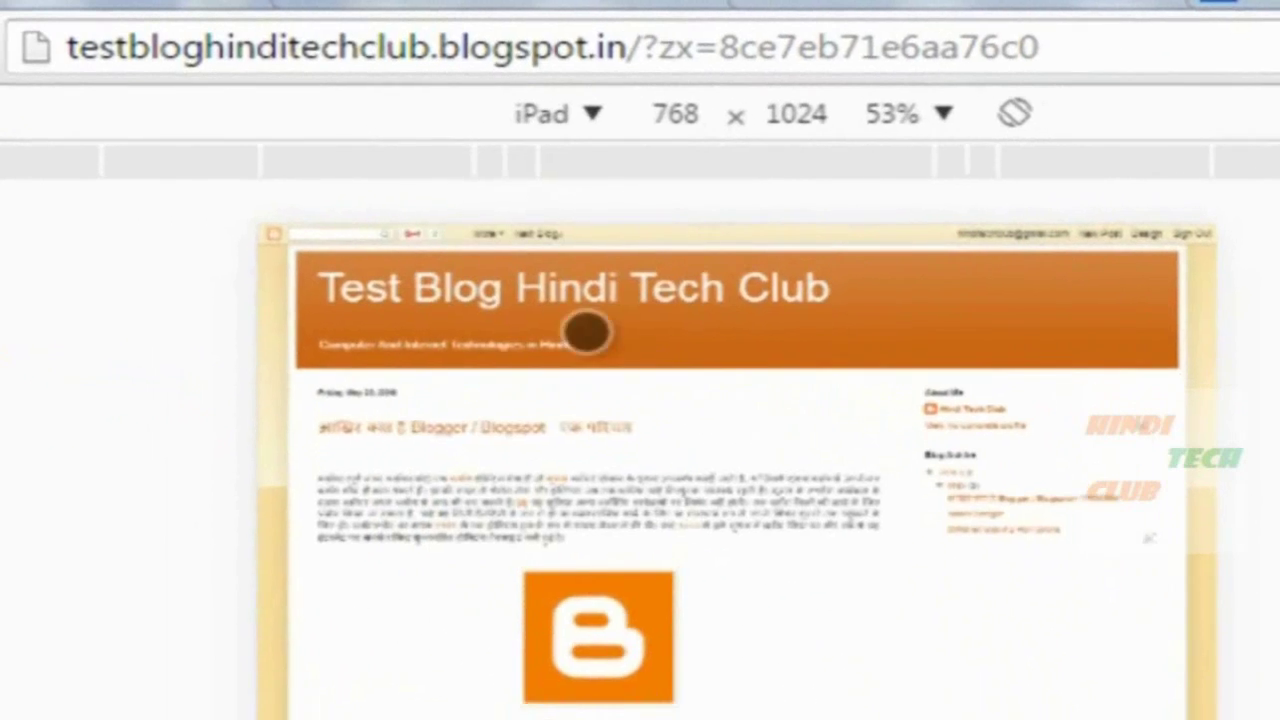
{"action": "scroll", "coordinate": [703, 329], "scroll_direction": "down", "scroll_amount": 3}
{"action": "scroll", "coordinate": [731, 334], "scroll_direction": "up", "scroll_amount": 3}
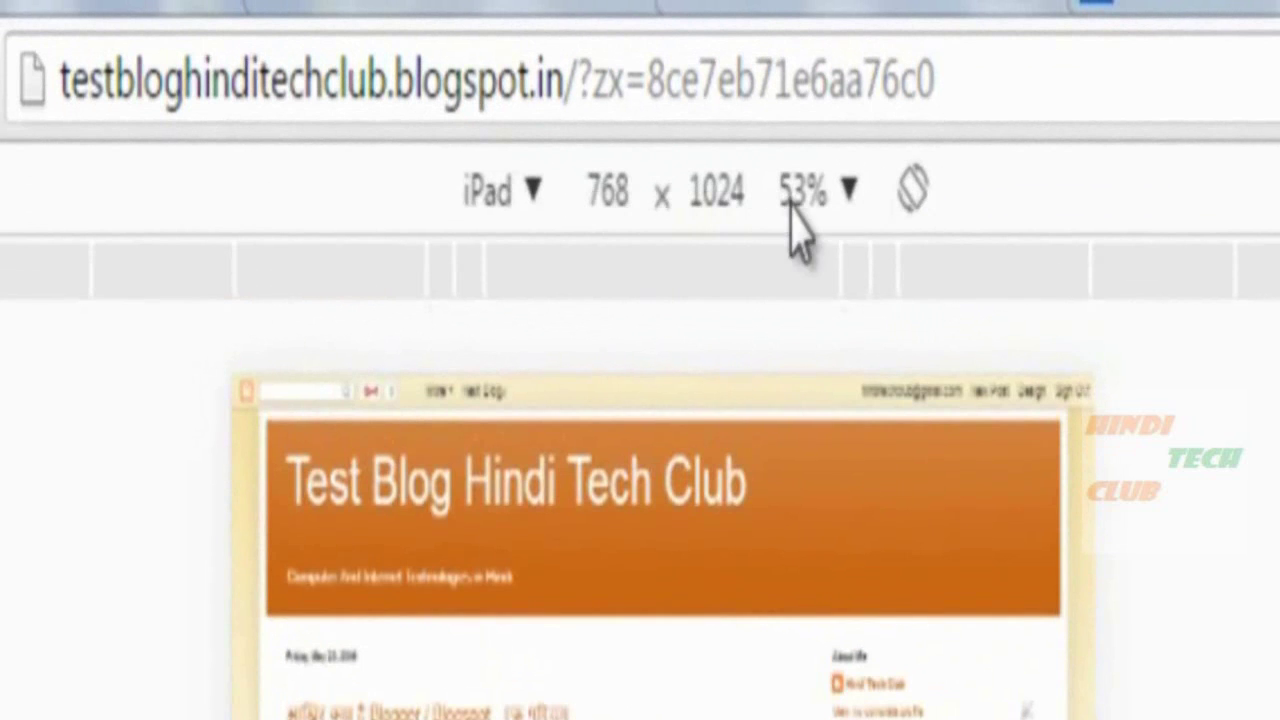
{"action": "left_click", "coordinate": [848, 200]}
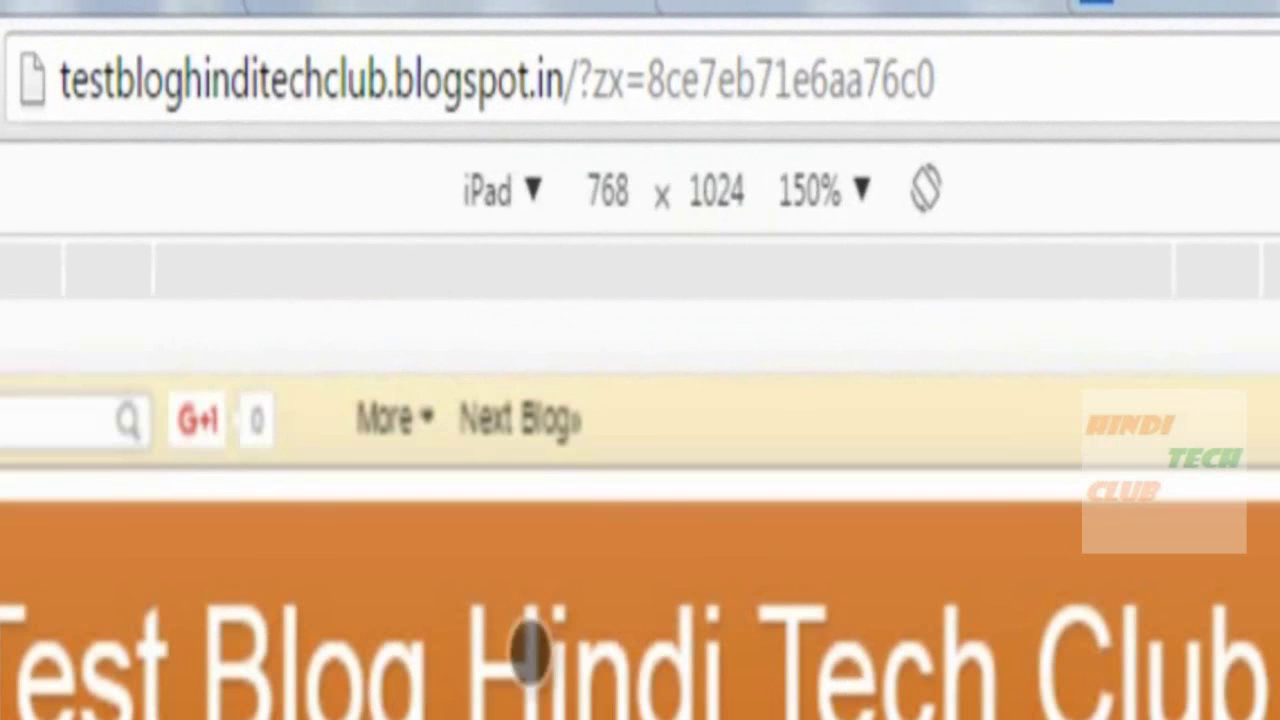
{"action": "left_click", "coordinate": [532, 192]}
{"action": "left_click", "coordinate": [474, 580]}
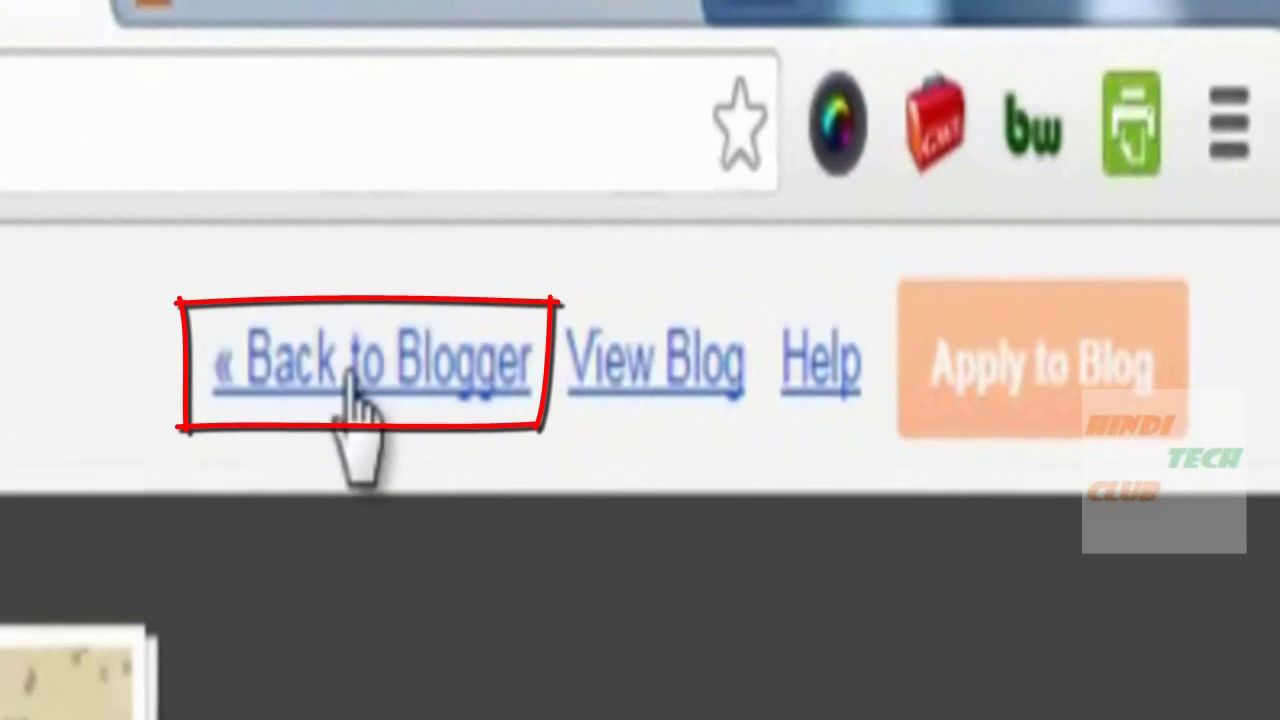
Step: Return from the Template Designer to the Blogger dashboard and open the blog's layout page
{"action": "left_click", "coordinate": [302, 395]}
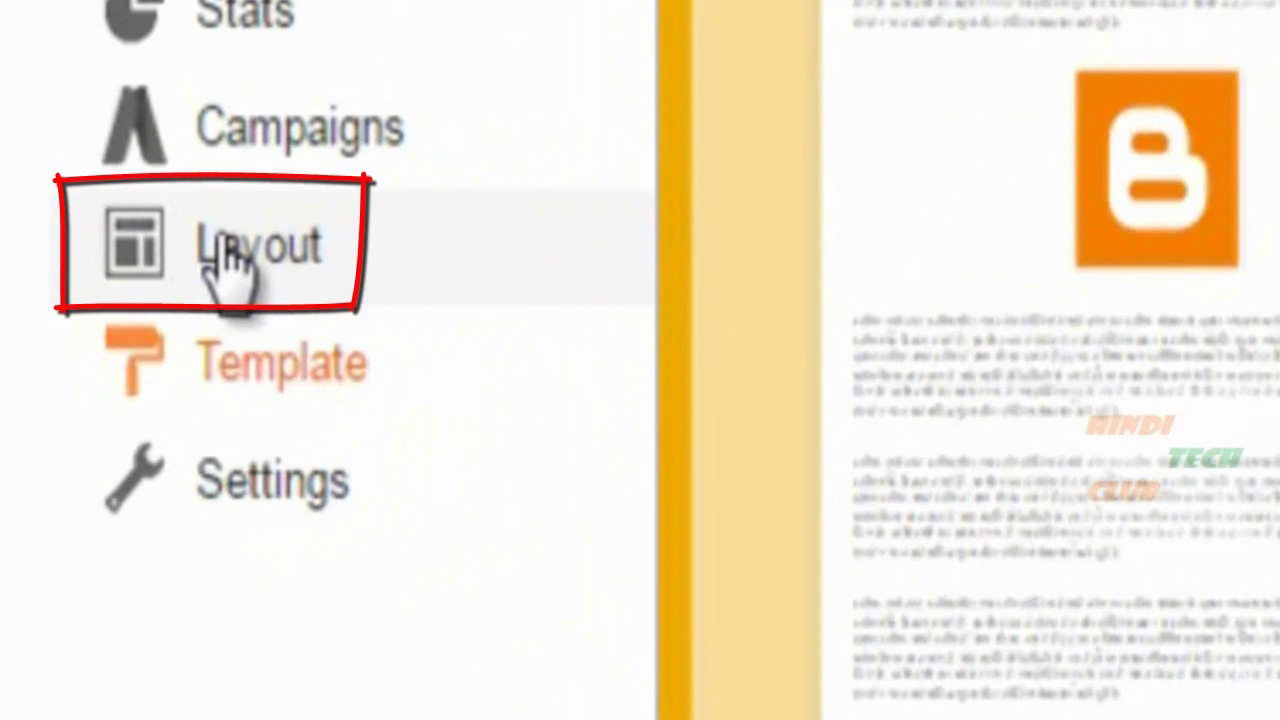
{"action": "left_click", "coordinate": [225, 258]}
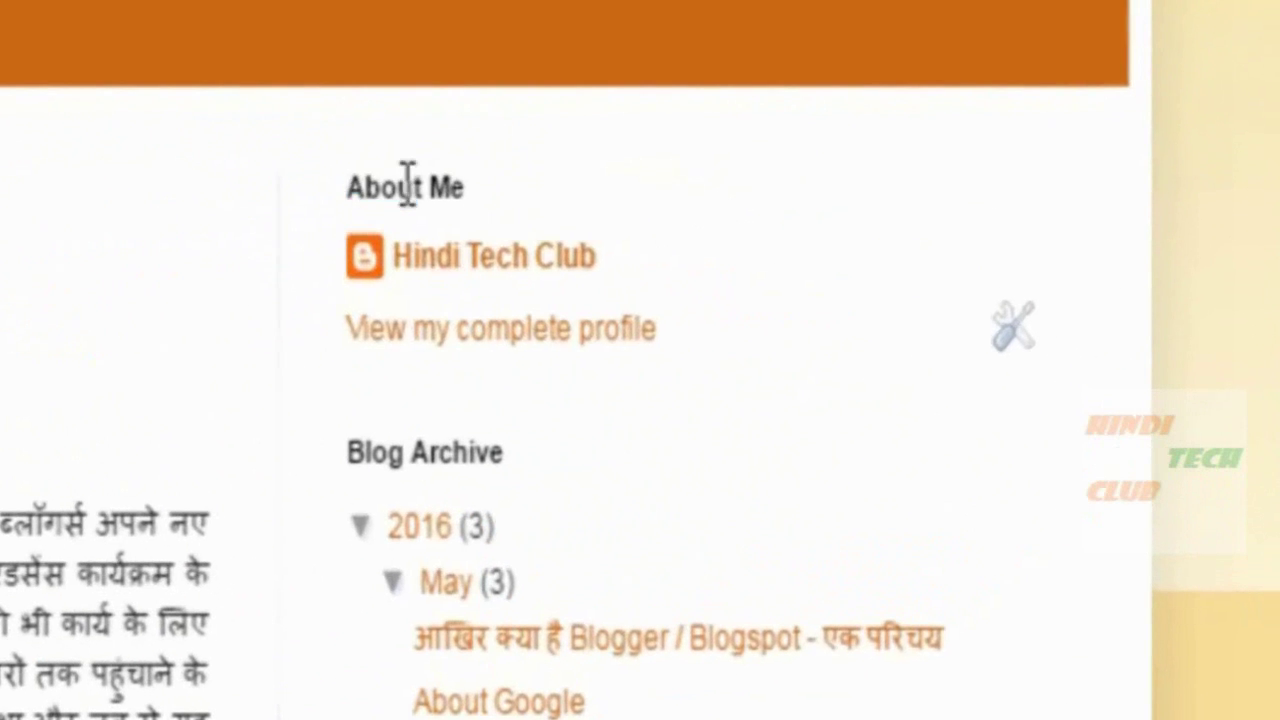
Step: Remove the About Me gadget from the live blog's sidebar
{"action": "left_click_drag", "start_coordinate": [872, 299], "coordinate": [978, 333]}
{"action": "left_click_drag", "start_coordinate": [607, 270], "coordinate": [666, 285]}
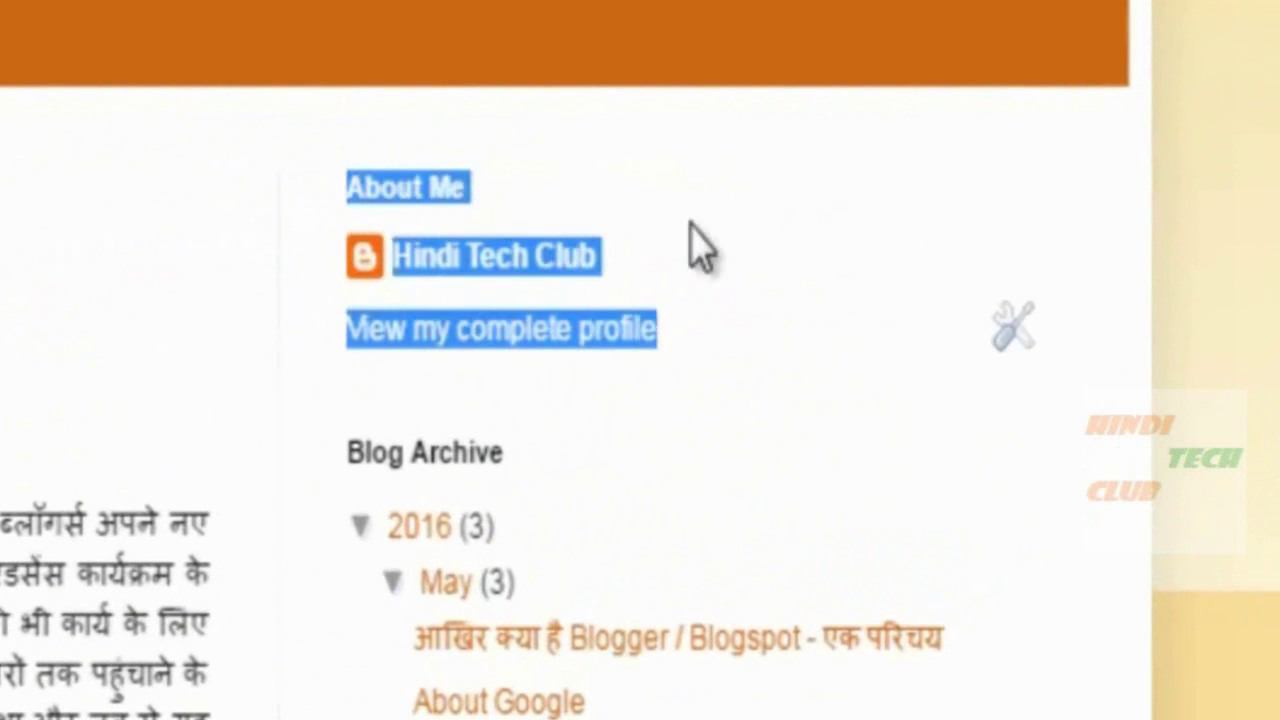
{"action": "left_click", "coordinate": [728, 195]}
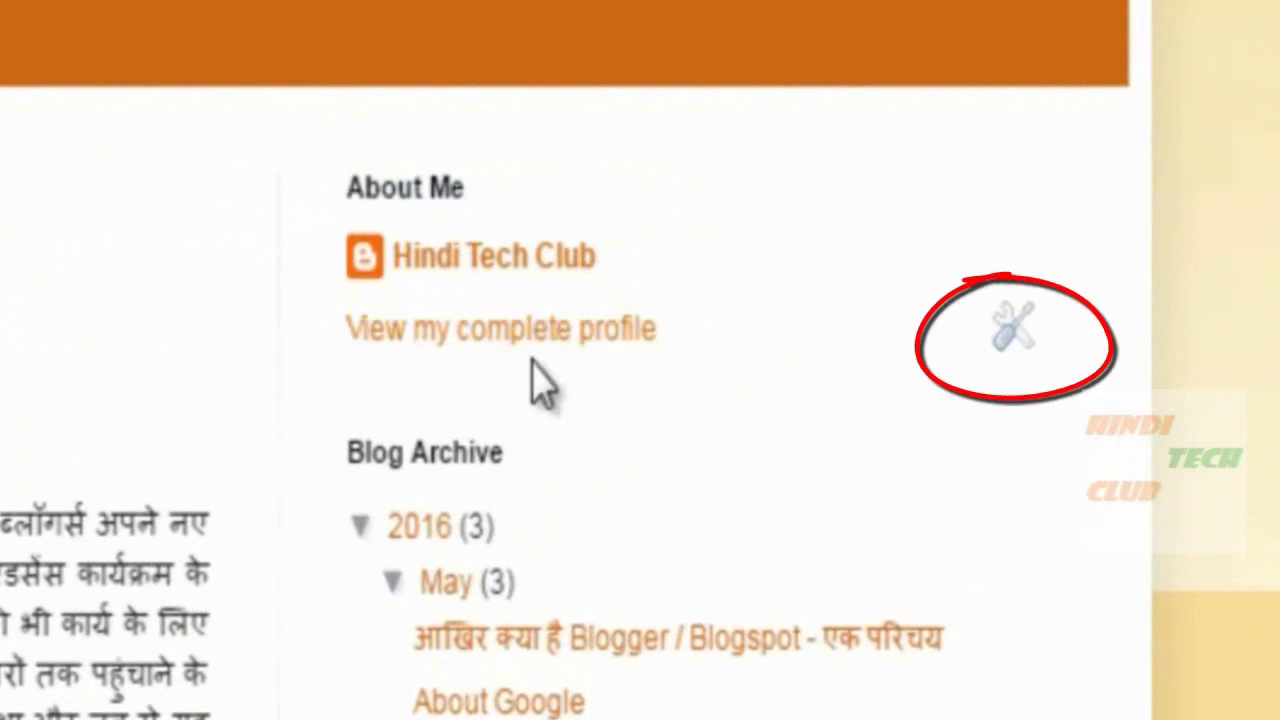
{"action": "left_click", "coordinate": [1012, 335]}
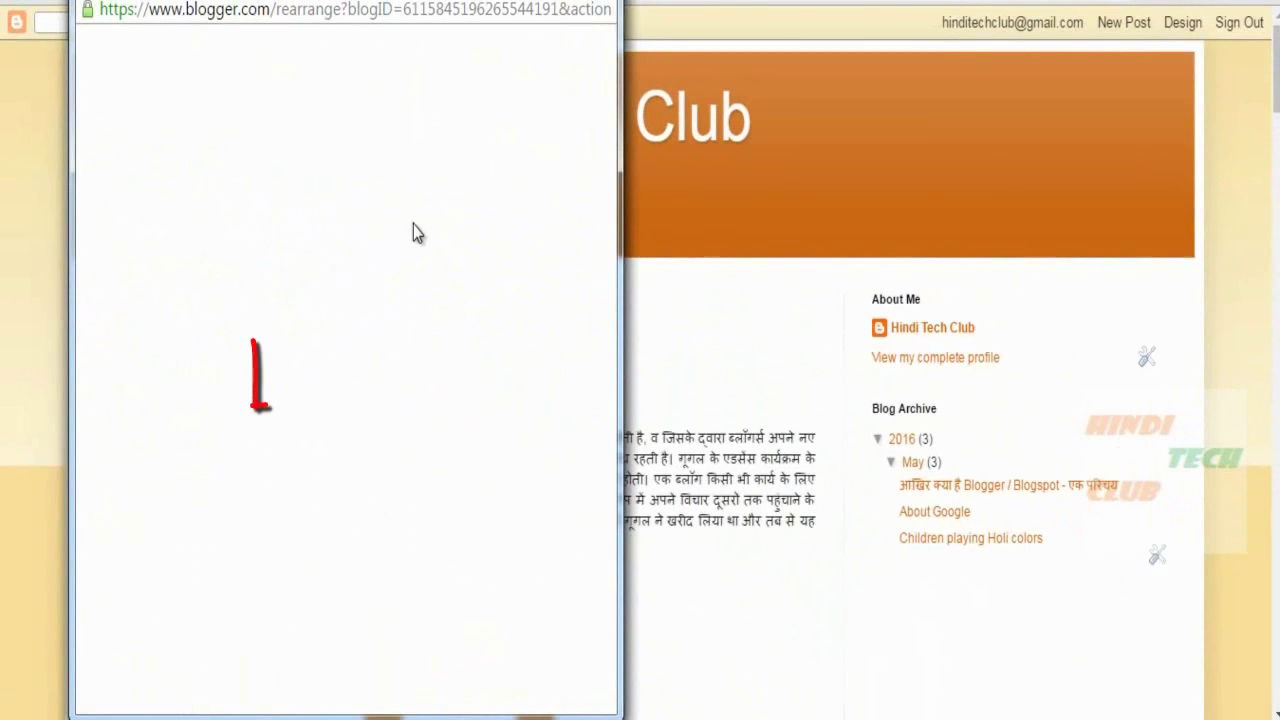
{"action": "left_click", "coordinate": [297, 385]}
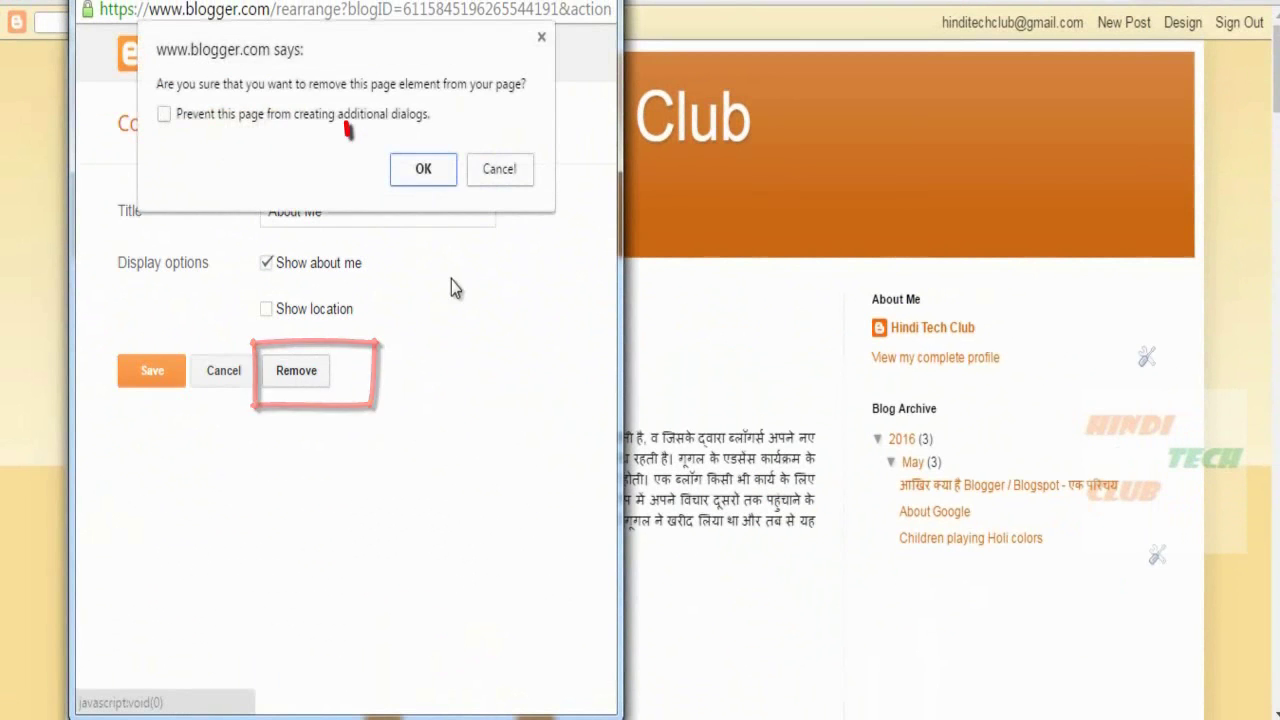
{"action": "left_click", "coordinate": [421, 172]}
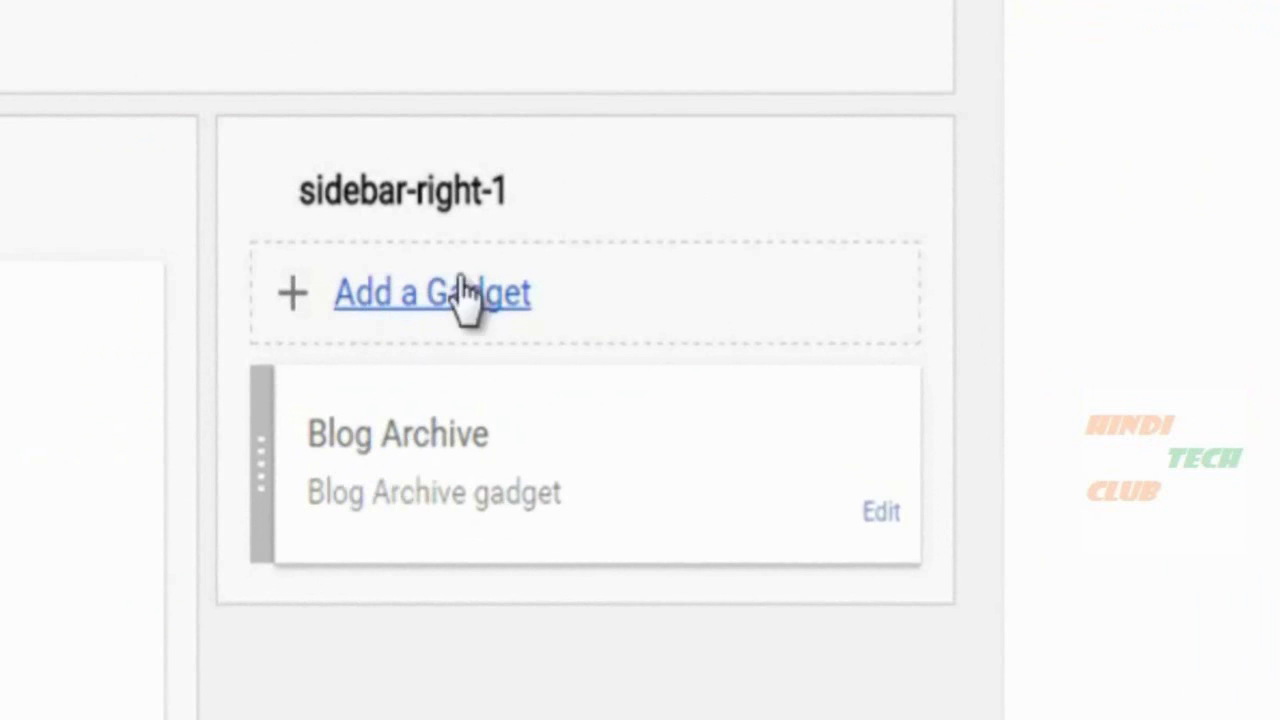
Step: Upload Hindi Tech Club - Watermark.jpg as the blog's favicon, and save the layout arrangement
{"action": "scroll", "coordinate": [869, 398], "scroll_direction": "down", "scroll_amount": 5}
{"action": "scroll", "coordinate": [875, 404], "scroll_direction": "up", "scroll_amount": 5}
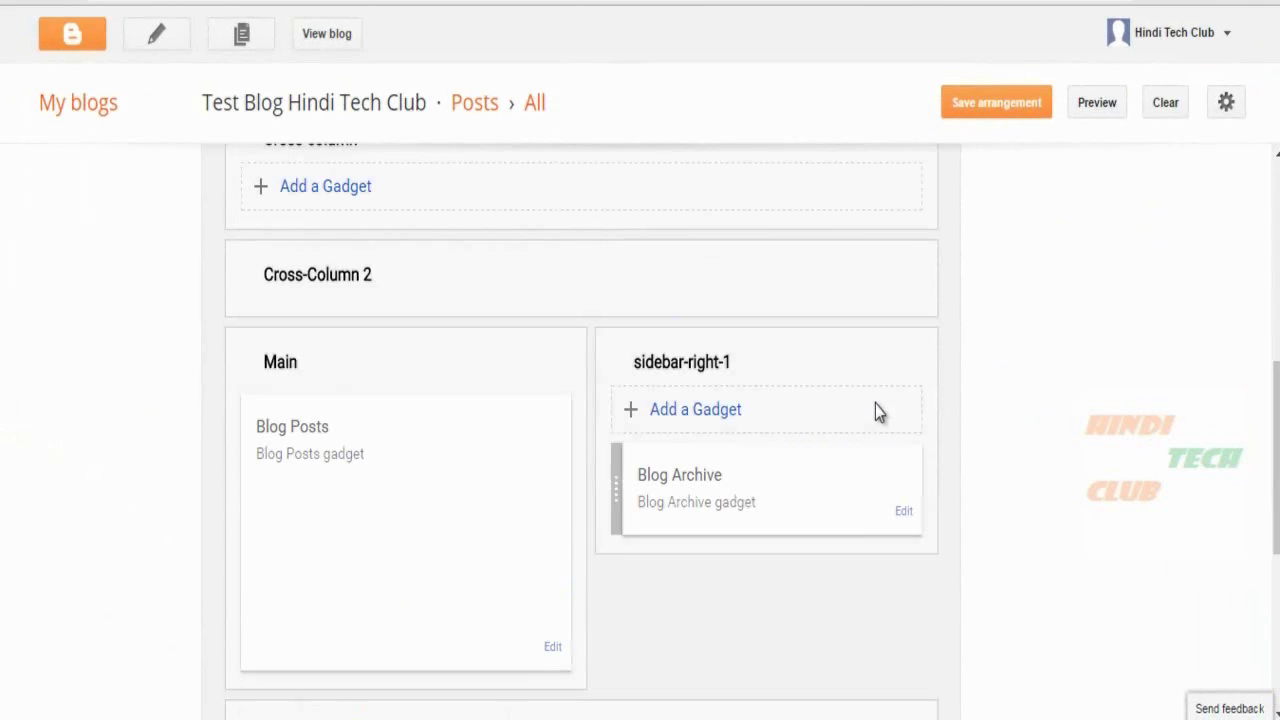
{"action": "scroll", "coordinate": [875, 404], "scroll_direction": "up", "scroll_amount": 5}
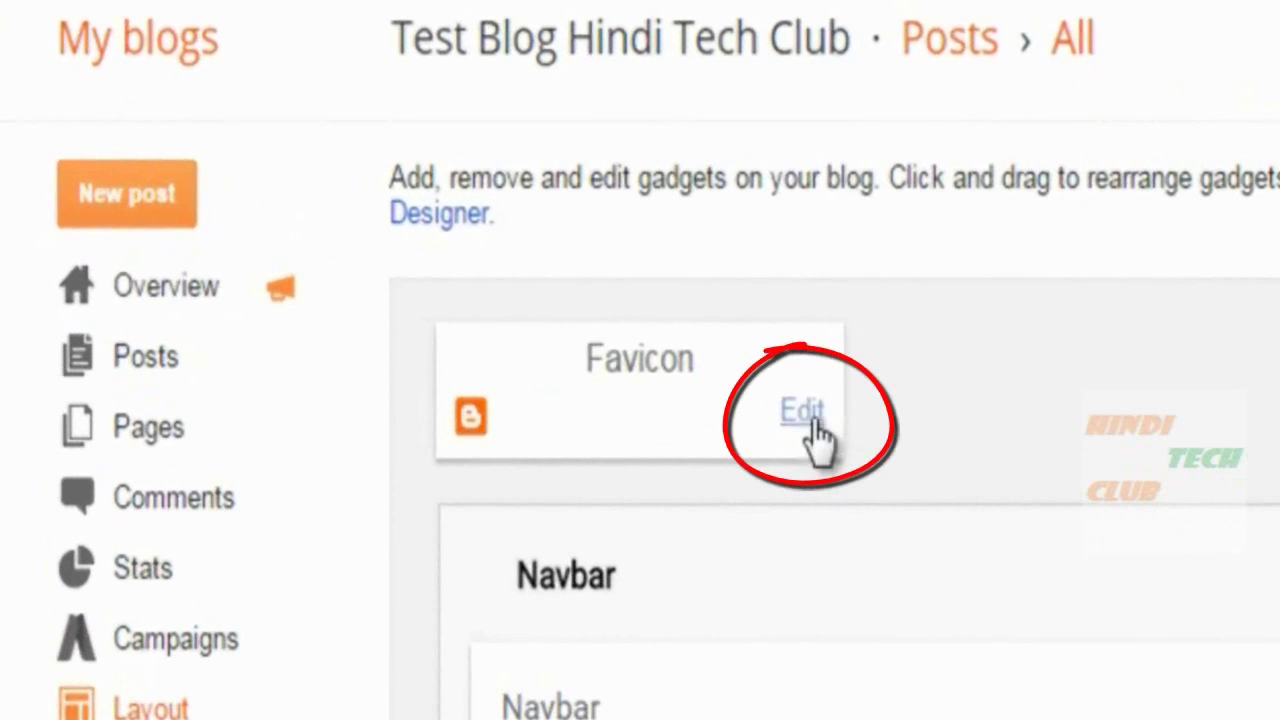
{"action": "left_click", "coordinate": [812, 418]}
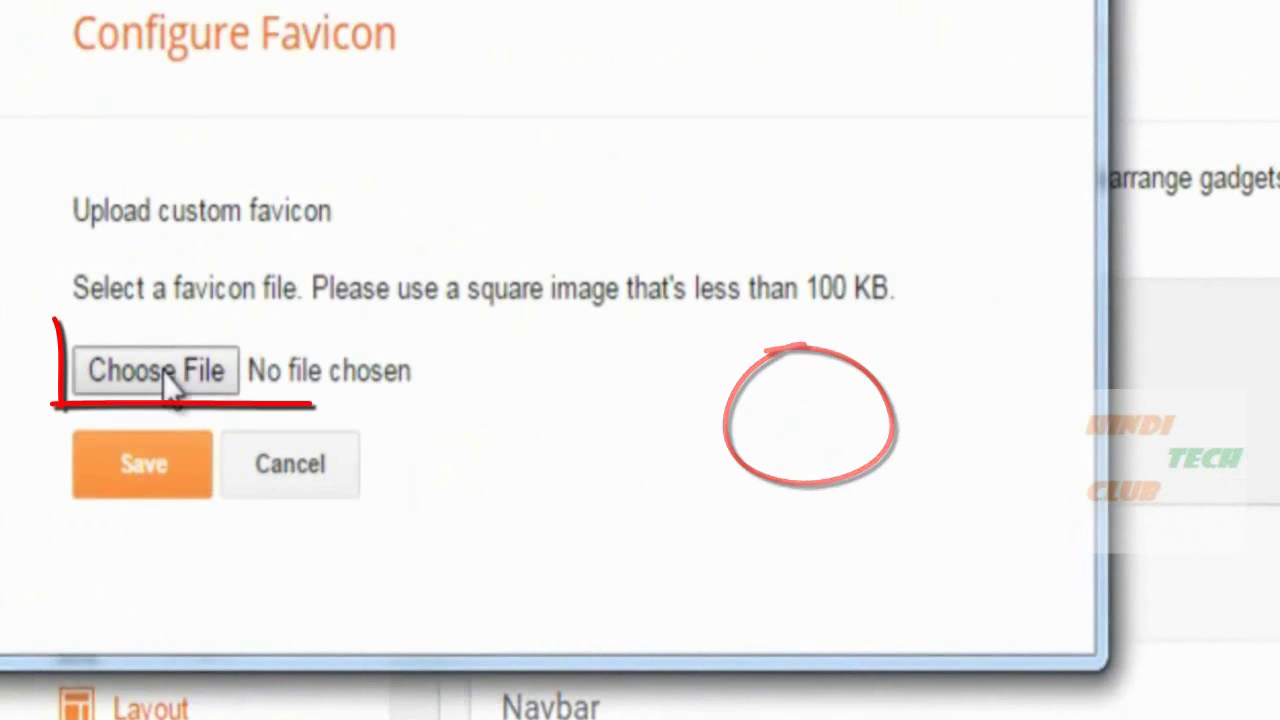
{"action": "left_click", "coordinate": [151, 381]}
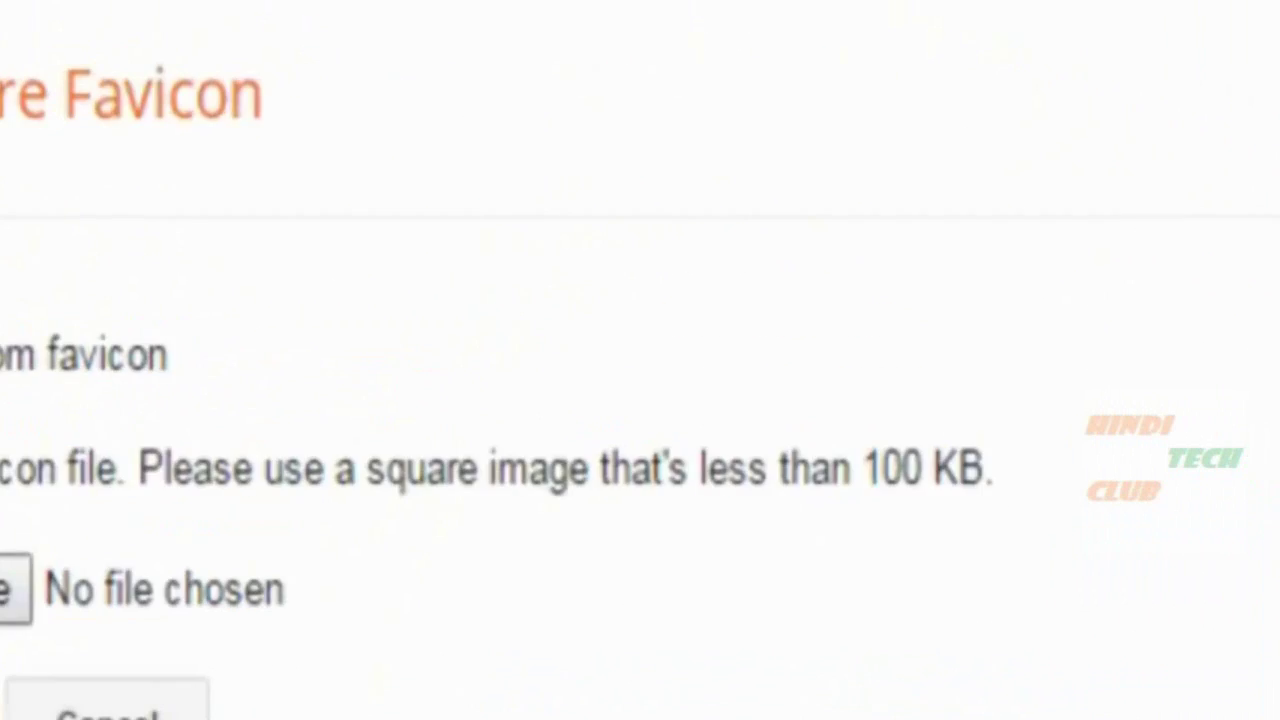
{"action": "left_click", "coordinate": [323, 309]}
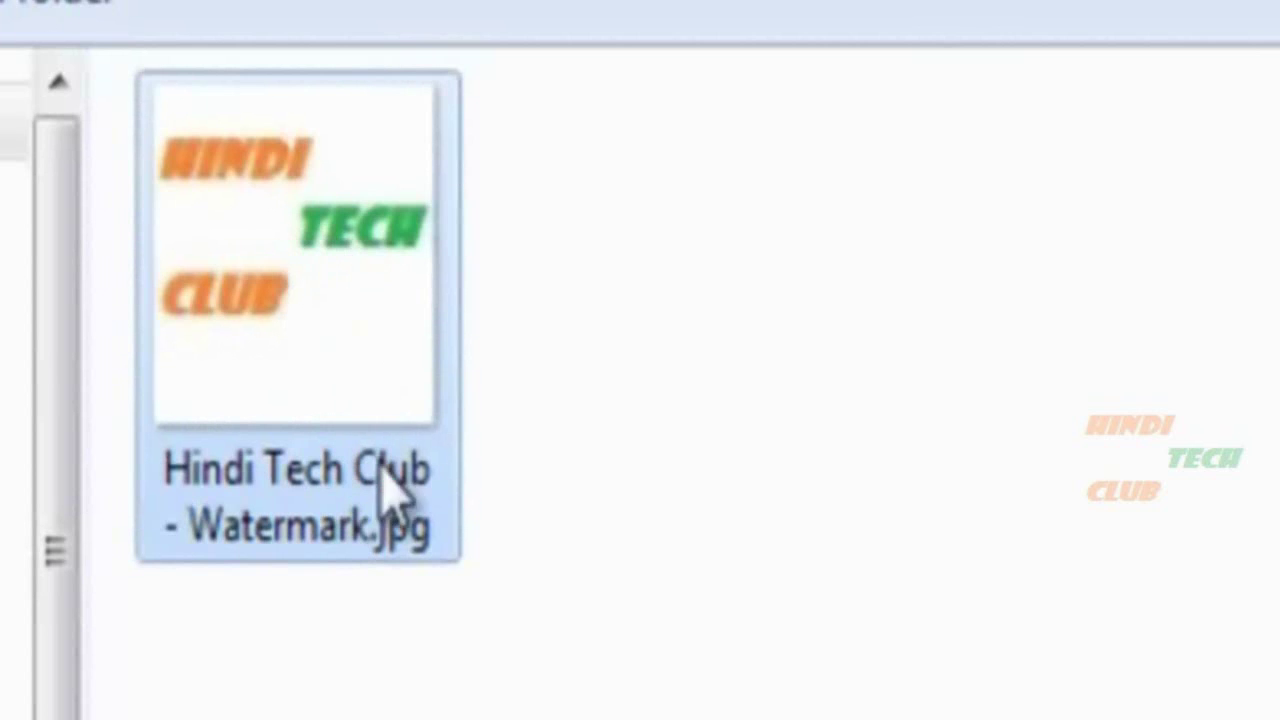
{"action": "key", "text": "Return"}
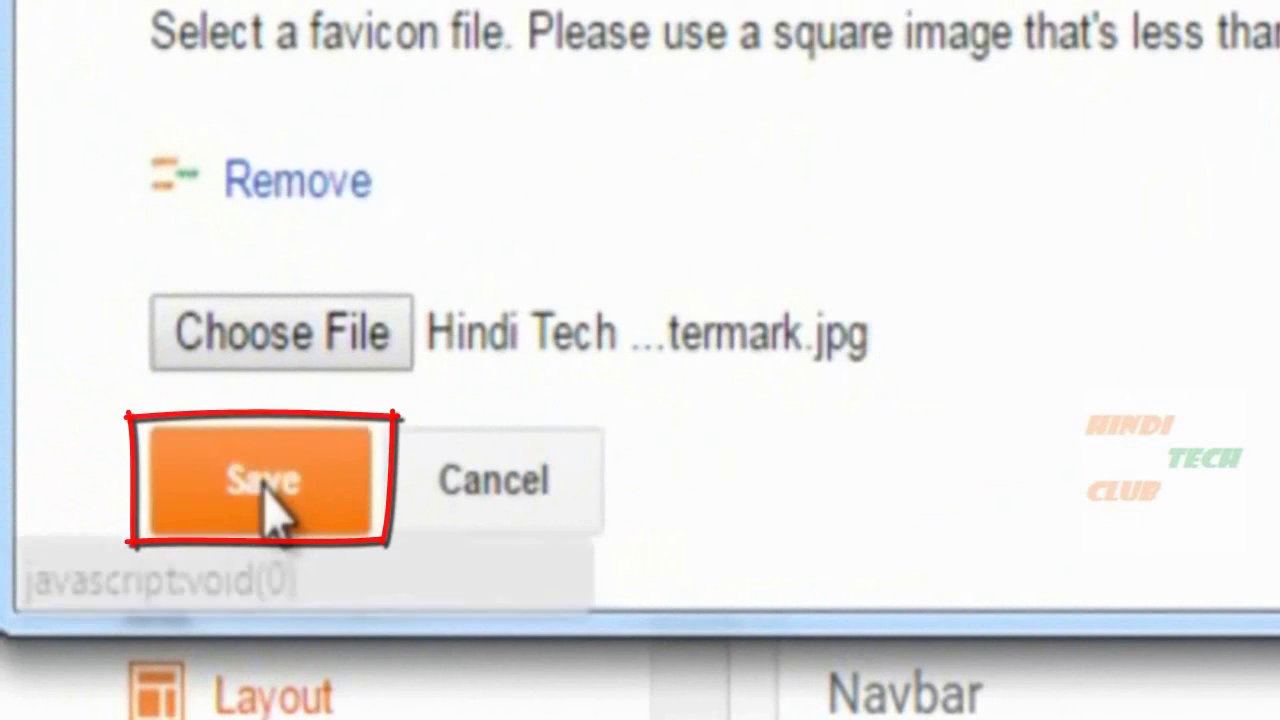
{"action": "left_click", "coordinate": [340, 492]}
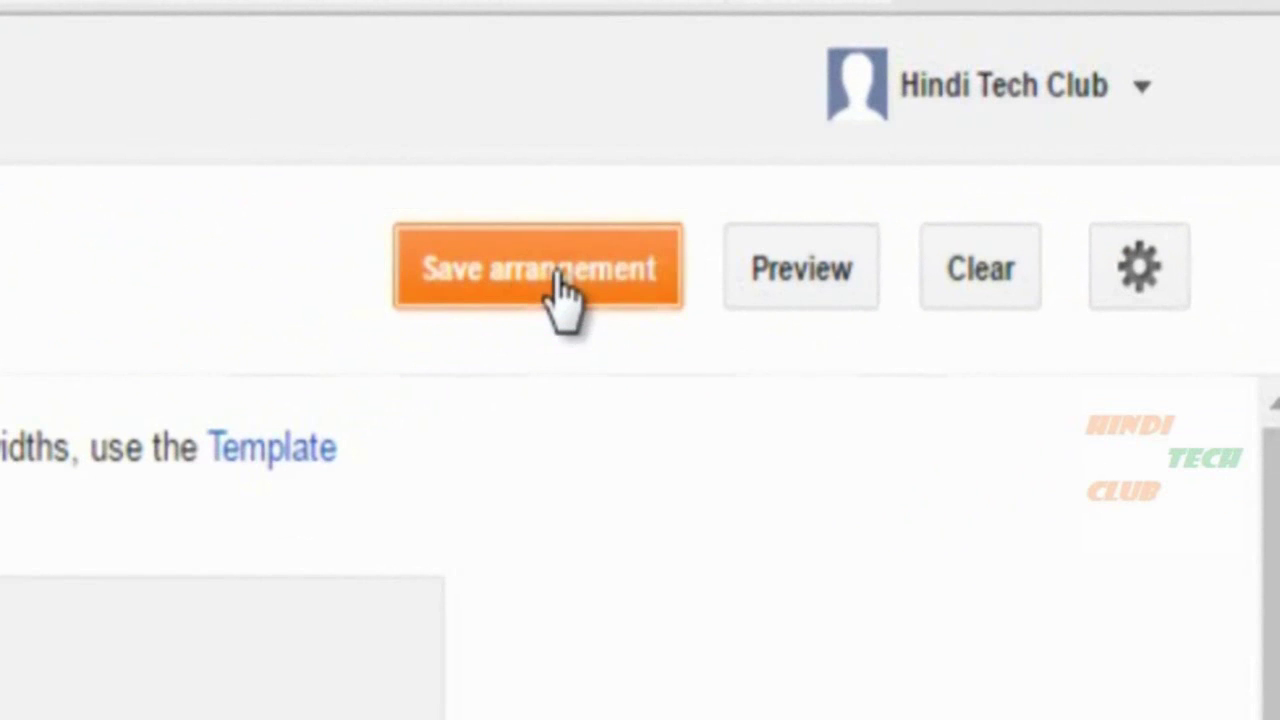
{"action": "left_click", "coordinate": [568, 297]}
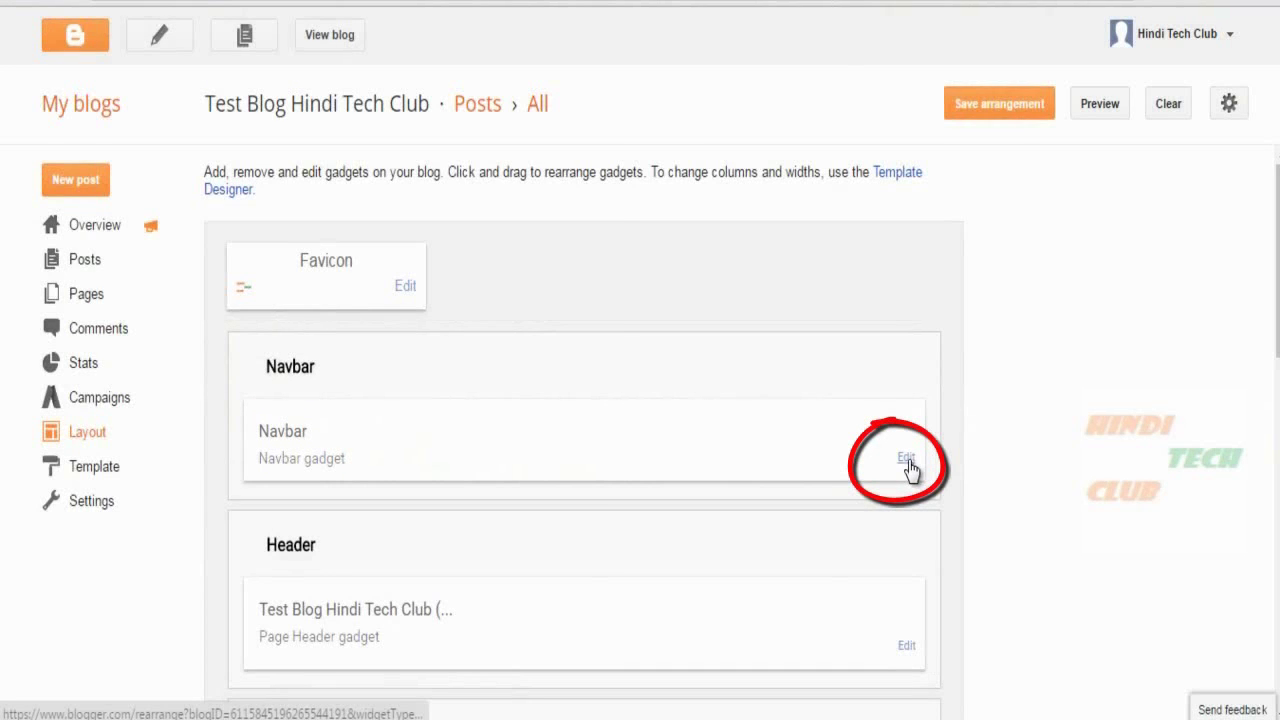
Step: Set the blog's navbar gadget to Off, save the layout arrangement, and reload the live blog
{"action": "left_click", "coordinate": [906, 457]}
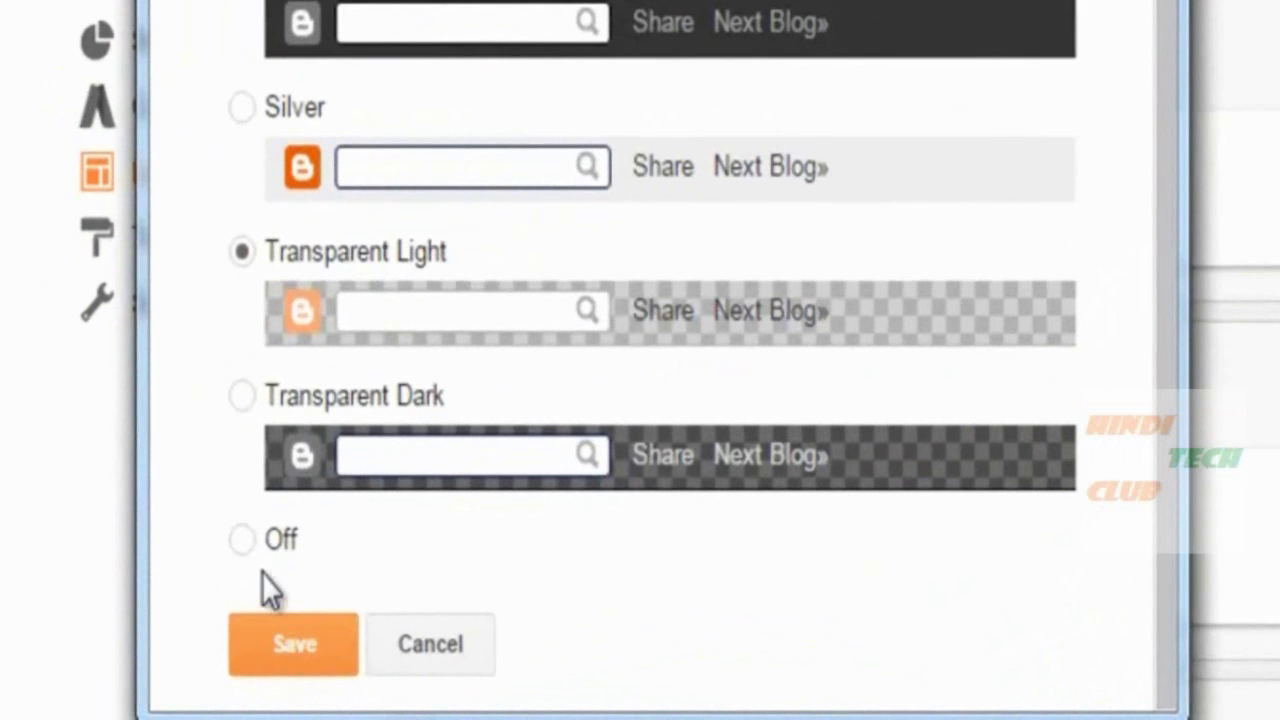
{"action": "left_click", "coordinate": [283, 653]}
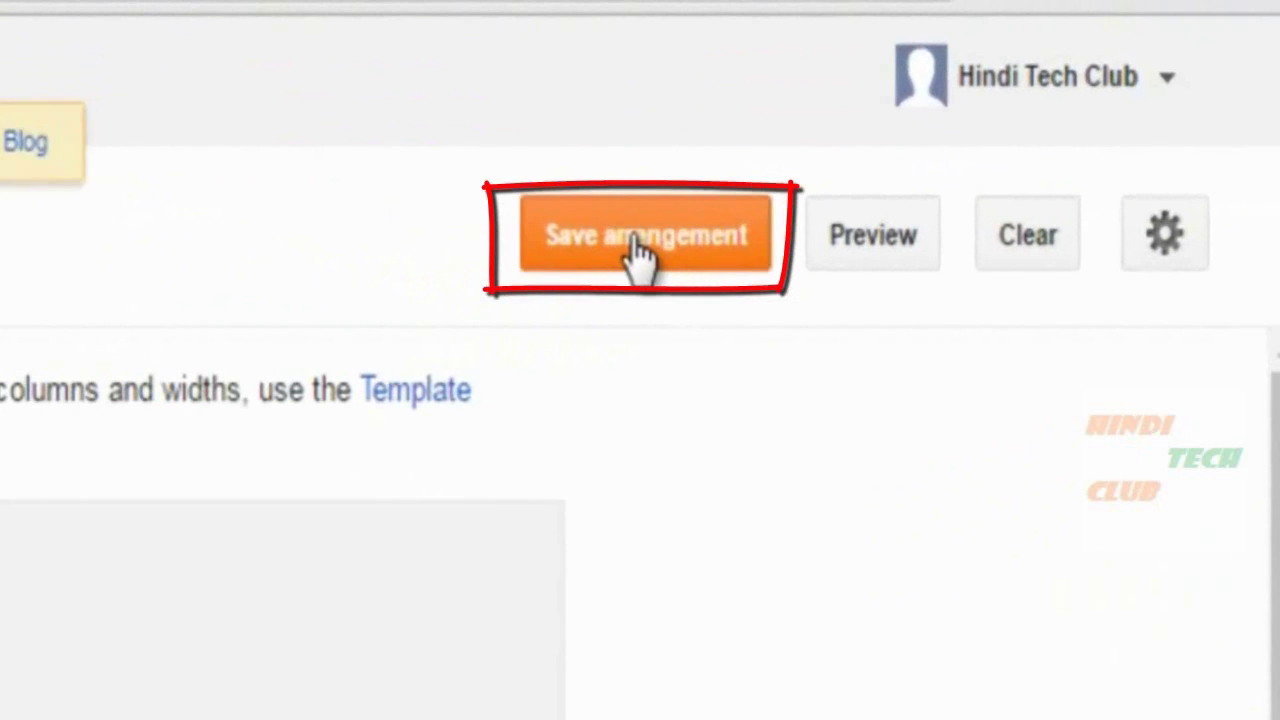
{"action": "left_click", "coordinate": [640, 255]}
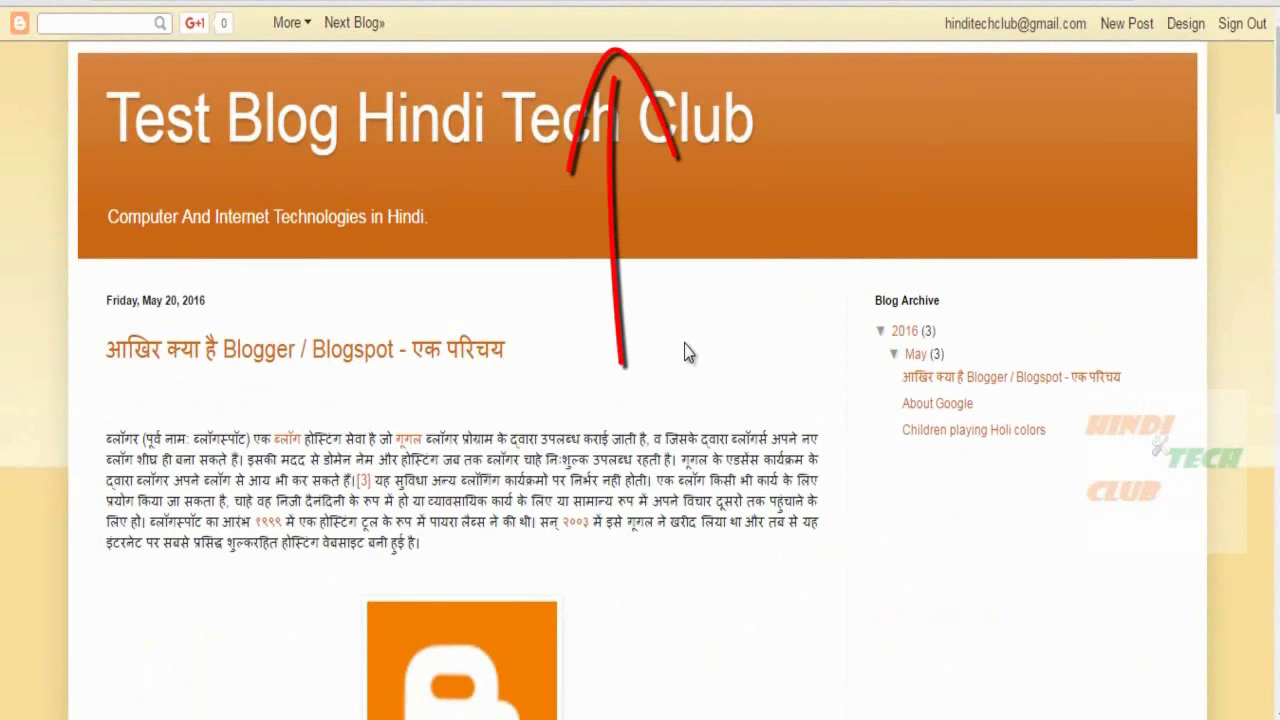
{"action": "key", "text": "F5"}
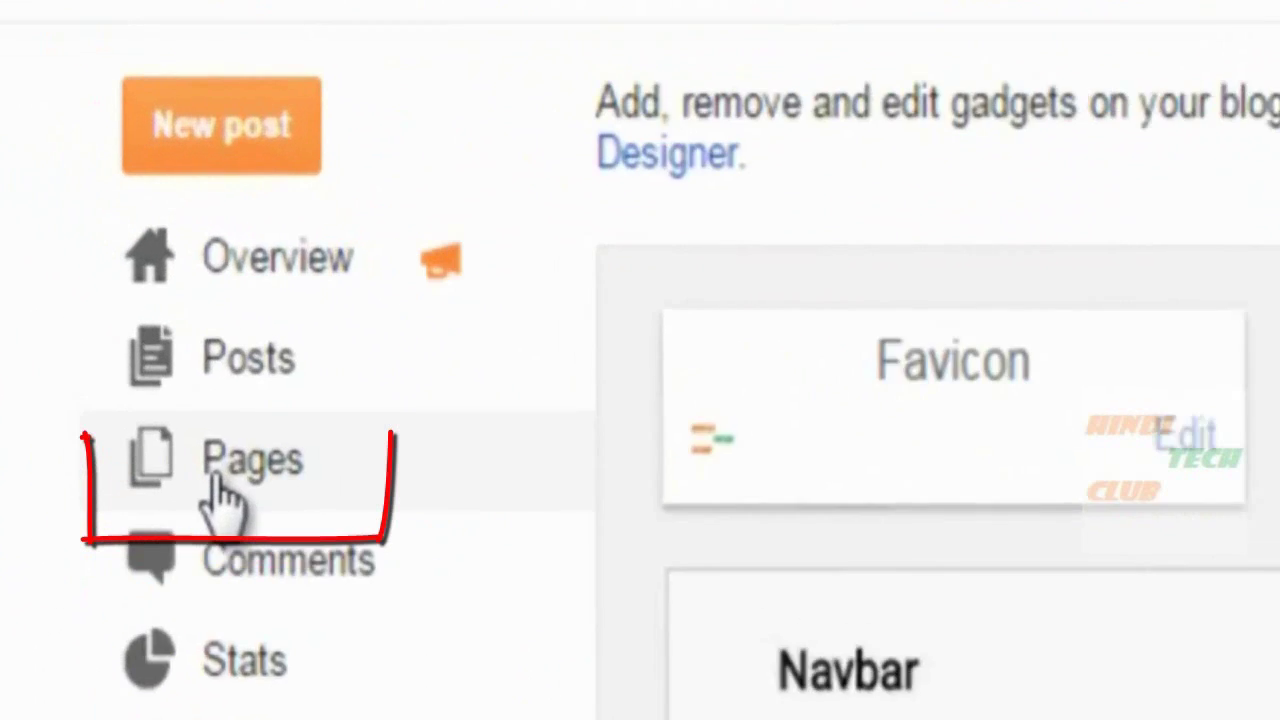
Step: Open the blog's pages list and go through the existing pages from Advertise to Contact, leaving none selected
{"action": "left_click", "coordinate": [239, 493]}
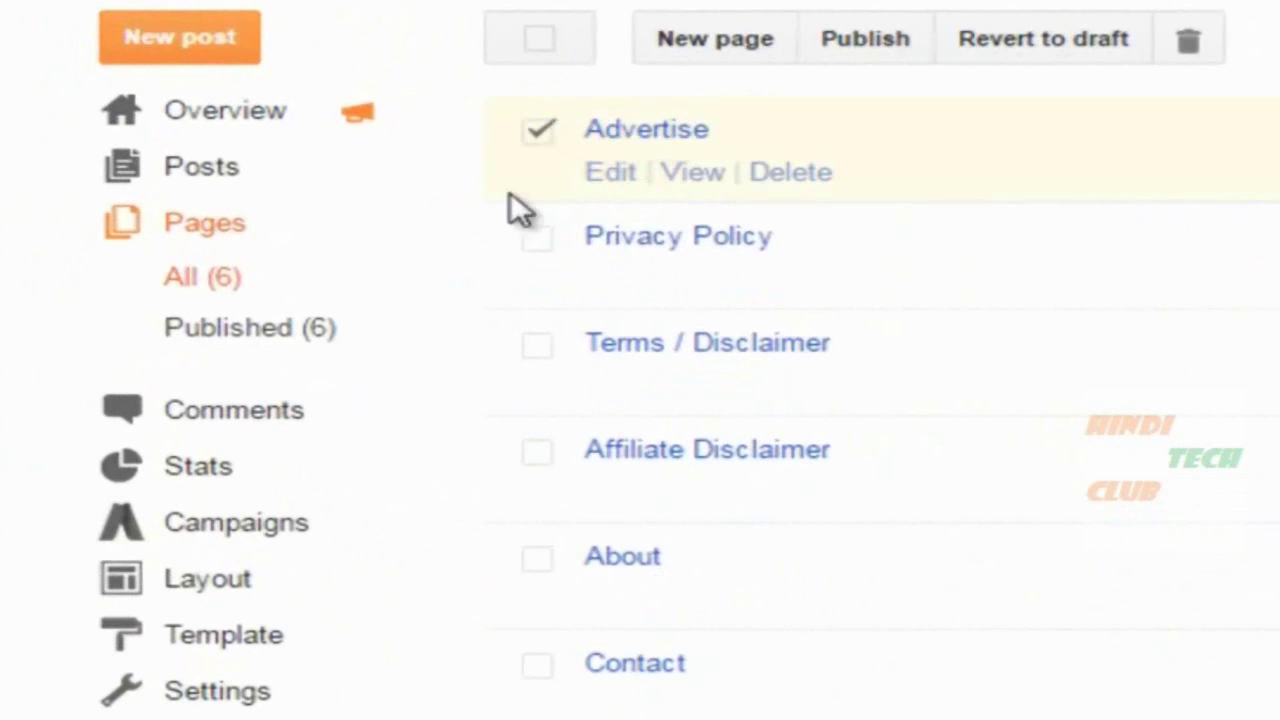
{"action": "left_click", "coordinate": [533, 238]}
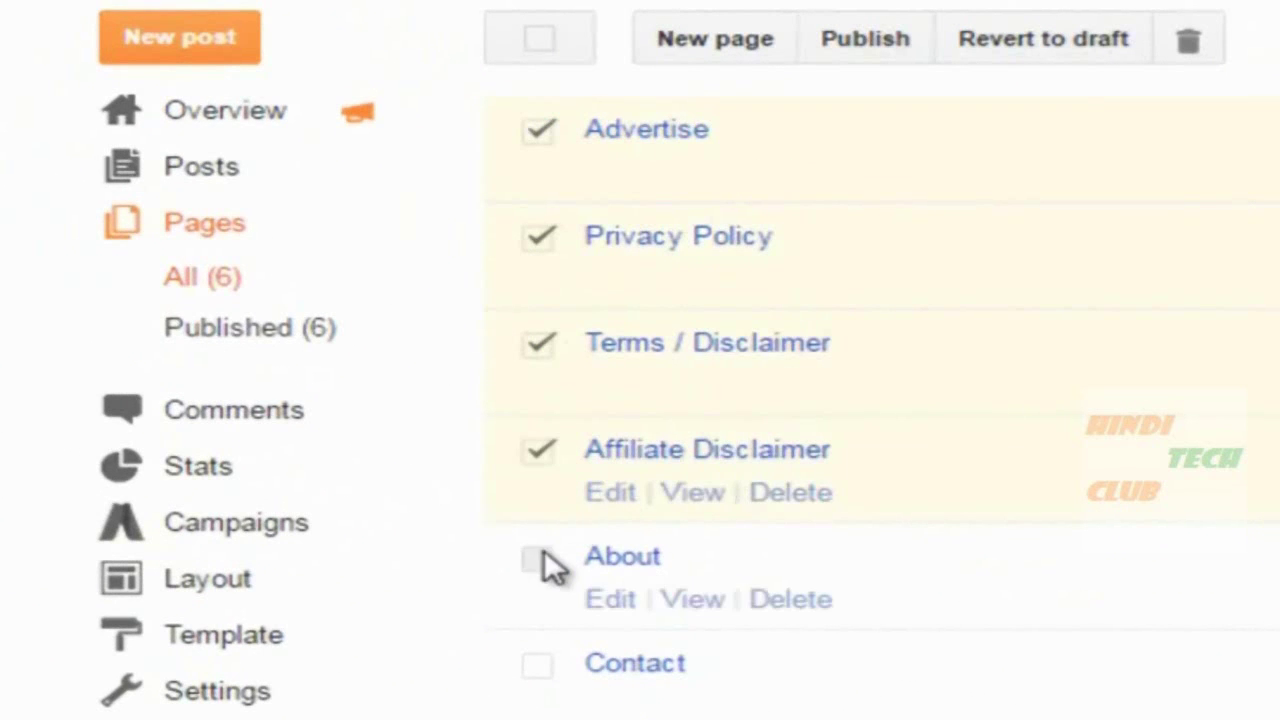
{"action": "left_click", "coordinate": [538, 666]}
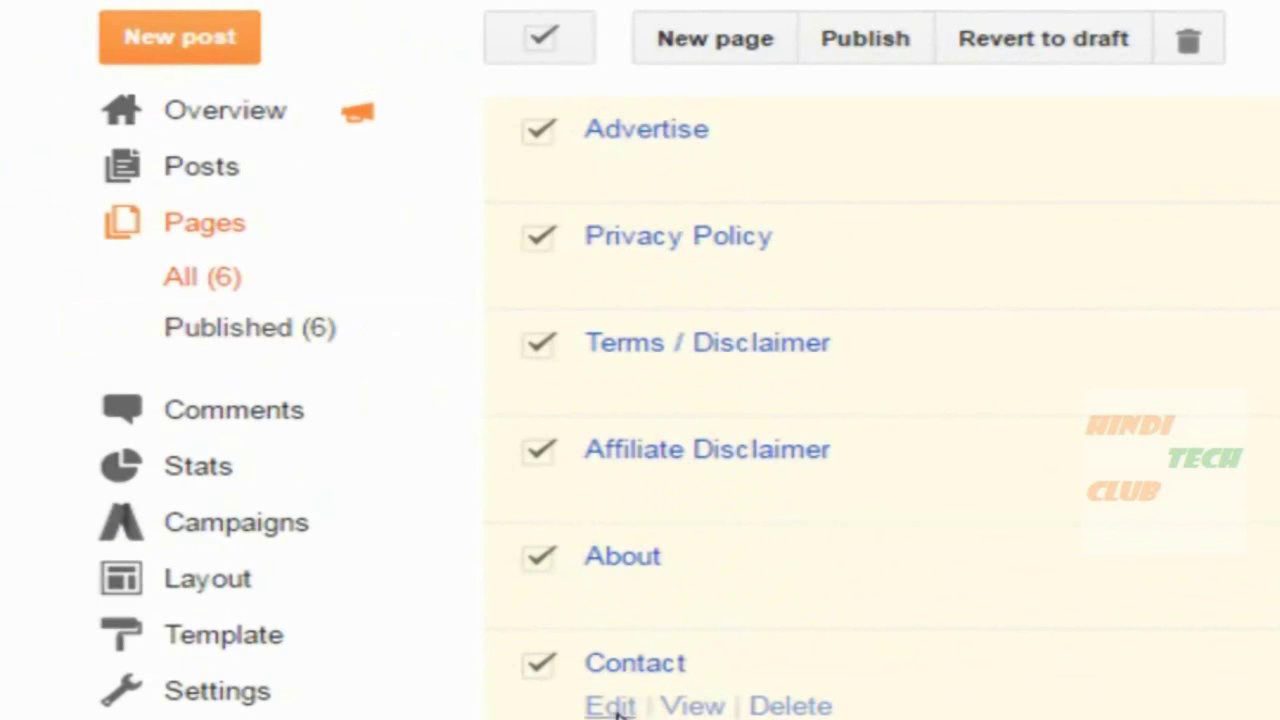
{"action": "left_click", "coordinate": [543, 50]}
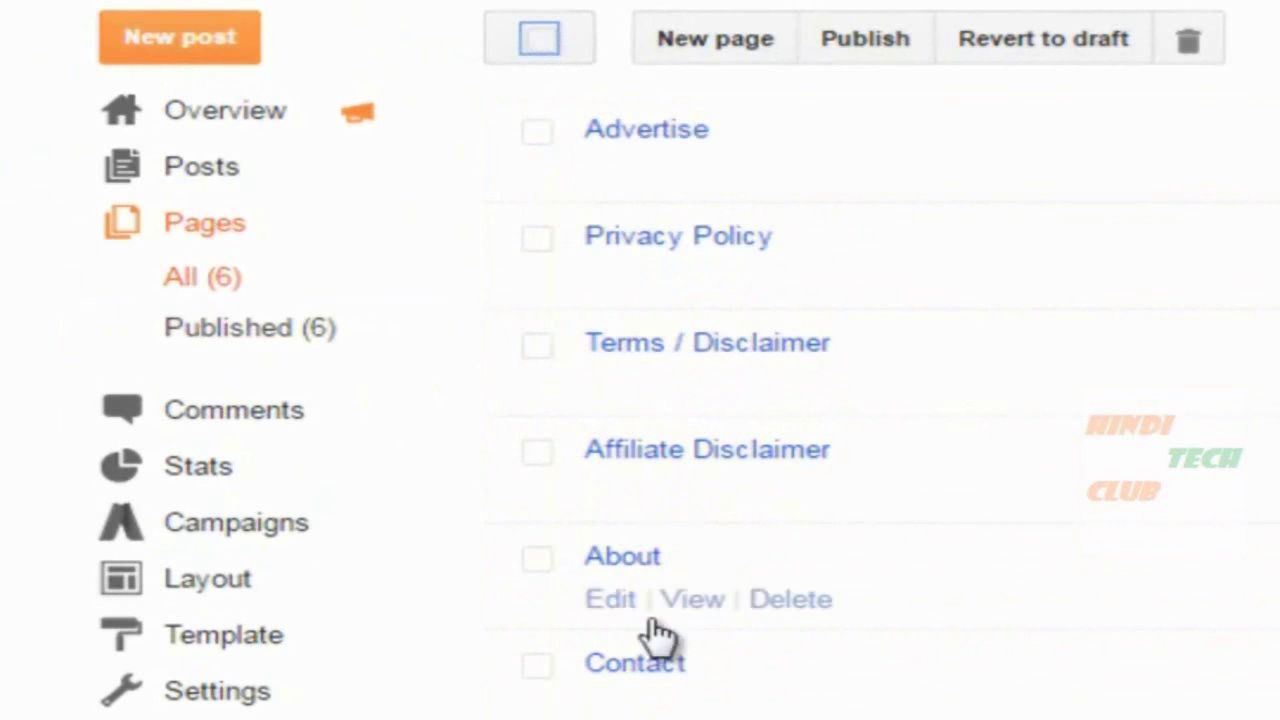
Step: Return to the blog's layout page and open the gadget chooser for the Cross-column section
{"action": "left_click", "coordinate": [200, 580]}
{"action": "scroll", "coordinate": [857, 395], "scroll_direction": "down", "scroll_amount": 2}
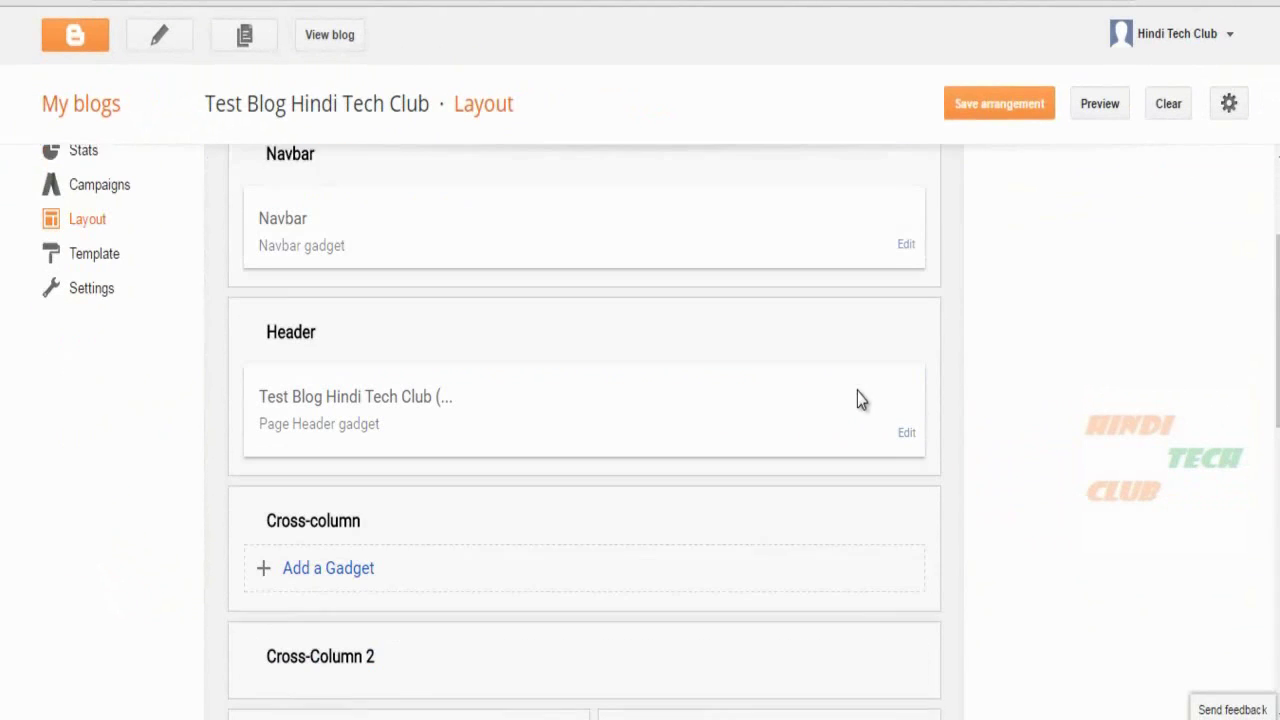
{"action": "scroll", "coordinate": [857, 398], "scroll_direction": "down", "scroll_amount": 1}
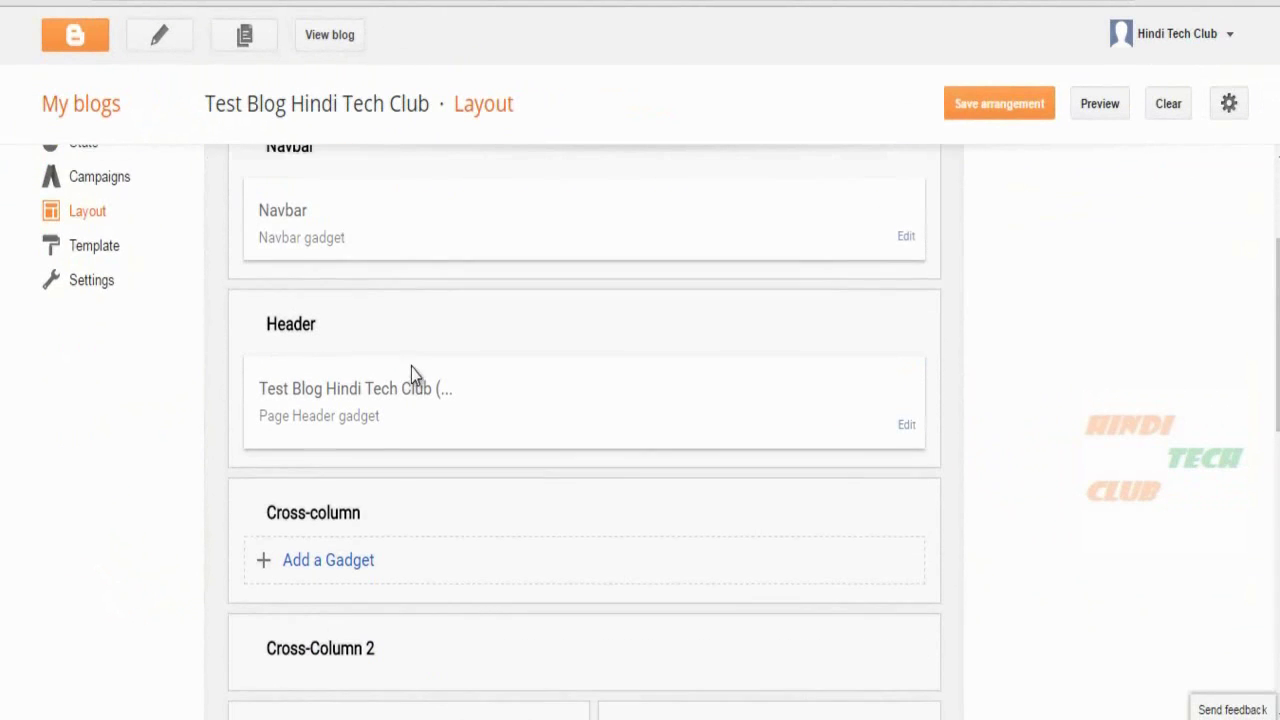
{"action": "scroll", "coordinate": [330, 328], "scroll_direction": "up", "scroll_amount": 1}
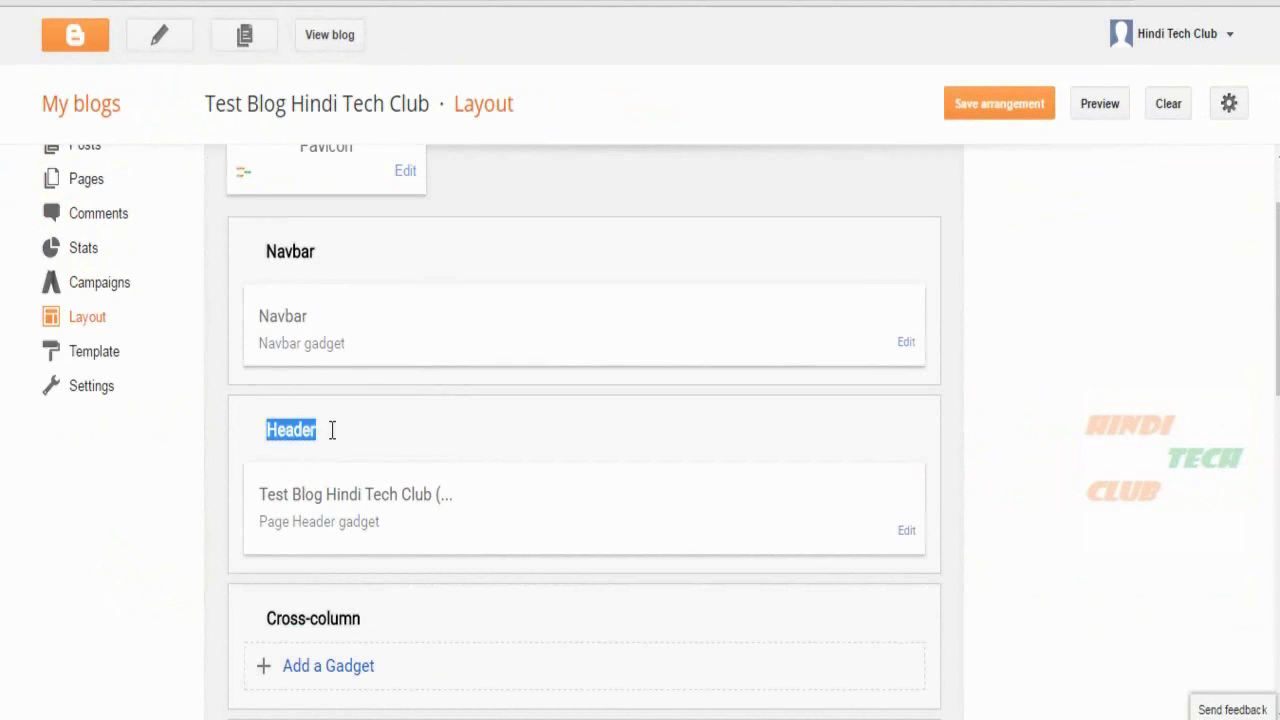
{"action": "scroll", "coordinate": [320, 494], "scroll_direction": "down", "scroll_amount": 2}
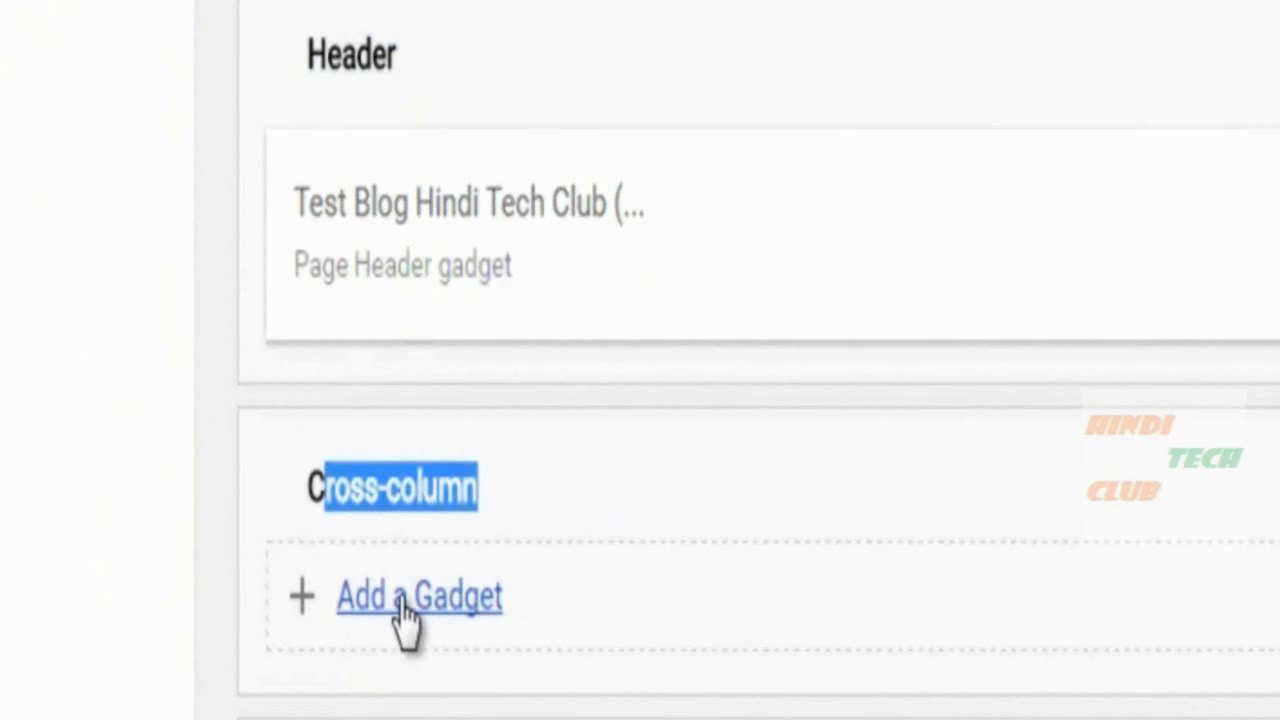
{"action": "left_click", "coordinate": [405, 612]}
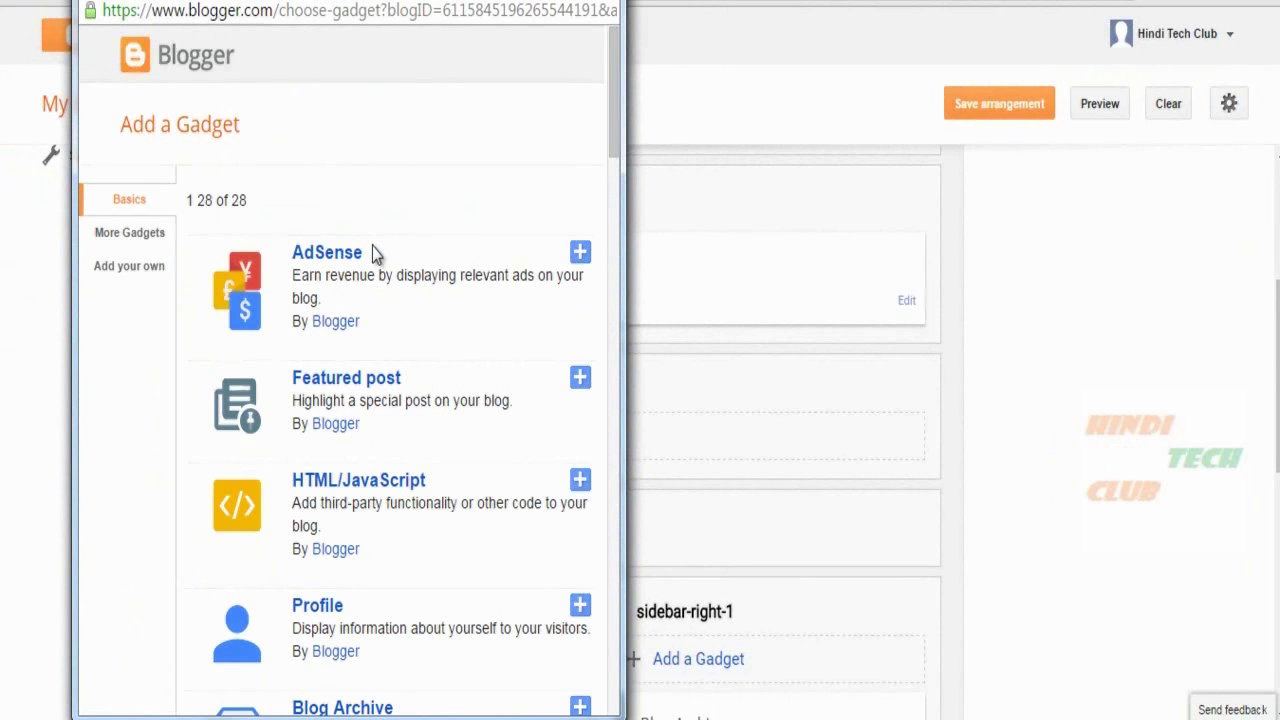
Step: Look through the basic gadgets and choose the Pages gadget for the Cross-column section
{"action": "scroll", "coordinate": [372, 250], "scroll_direction": "down", "scroll_amount": 5}
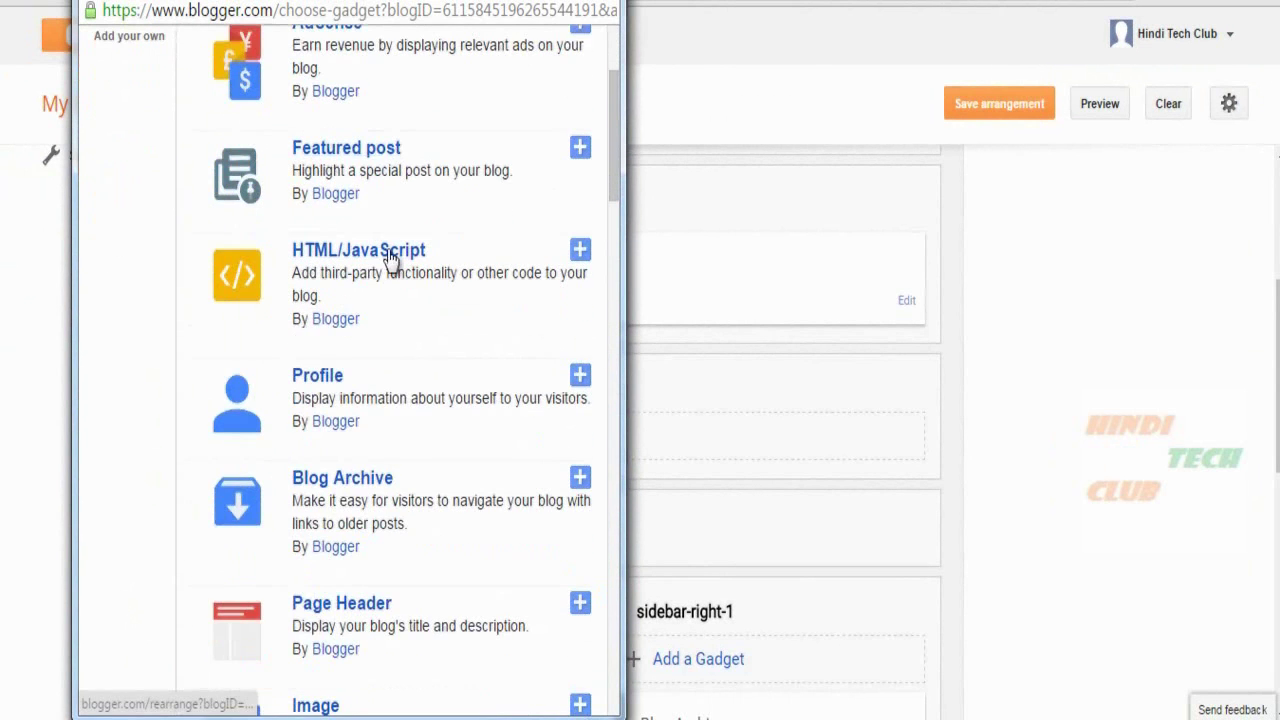
{"action": "scroll", "coordinate": [397, 305], "scroll_direction": "down", "scroll_amount": 2}
{"action": "scroll", "coordinate": [423, 289], "scroll_direction": "down", "scroll_amount": 1}
{"action": "scroll", "coordinate": [423, 289], "scroll_direction": "up", "scroll_amount": 1}
{"action": "scroll", "coordinate": [420, 303], "scroll_direction": "down", "scroll_amount": 3}
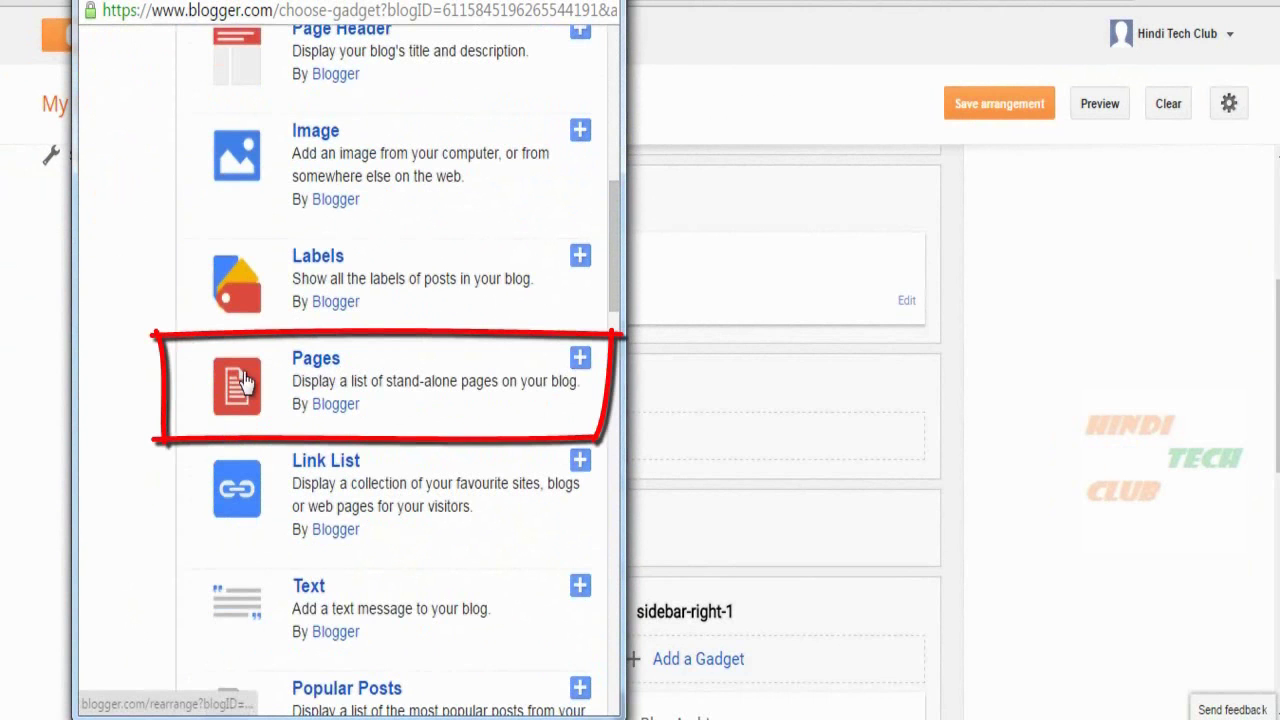
{"action": "left_click", "coordinate": [400, 371]}
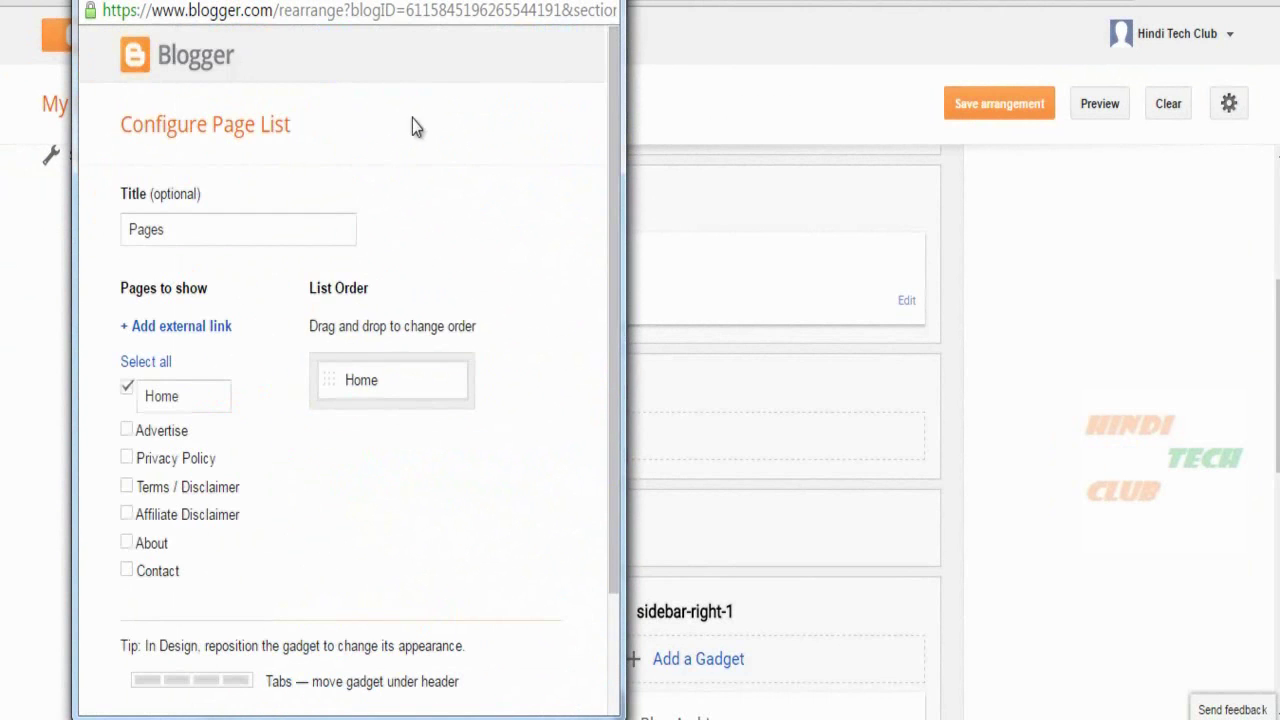
Step: Include Home and all the other pages in the page list, keep the title Pages, and save the gadget
{"action": "left_click", "coordinate": [283, 228]}
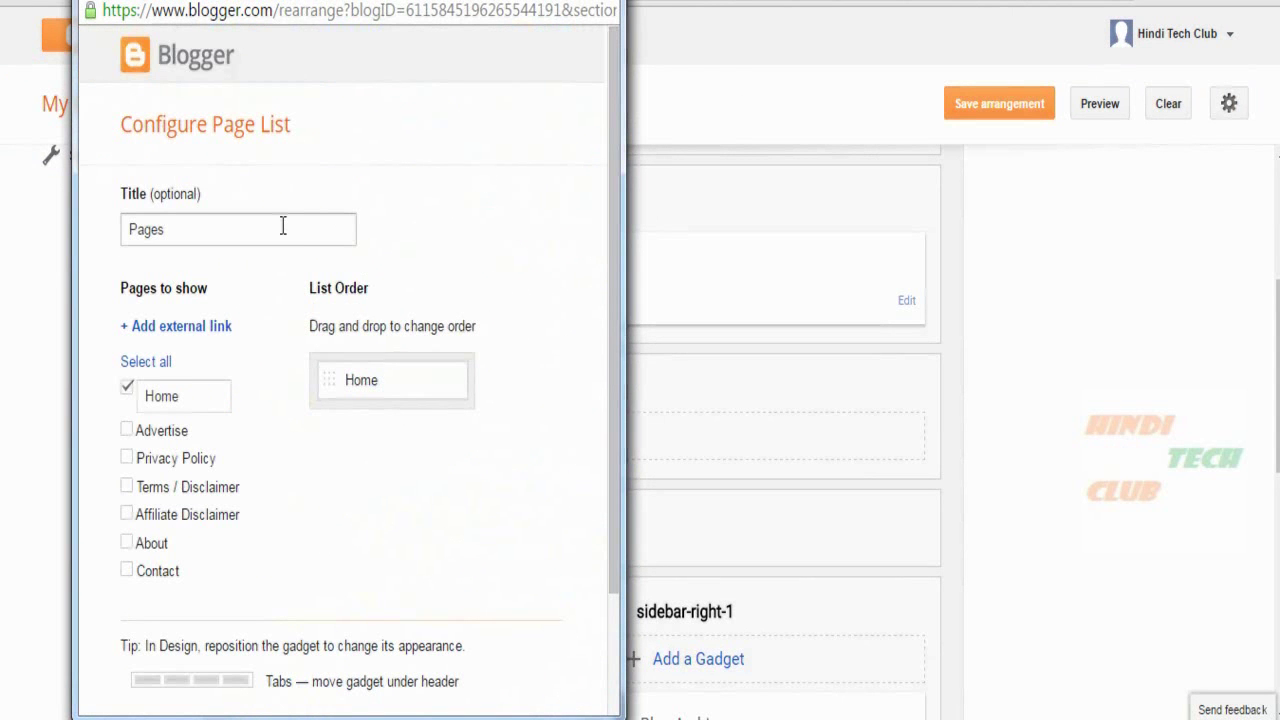
{"action": "left_click_drag", "start_coordinate": [178, 227], "coordinate": [83, 217]}
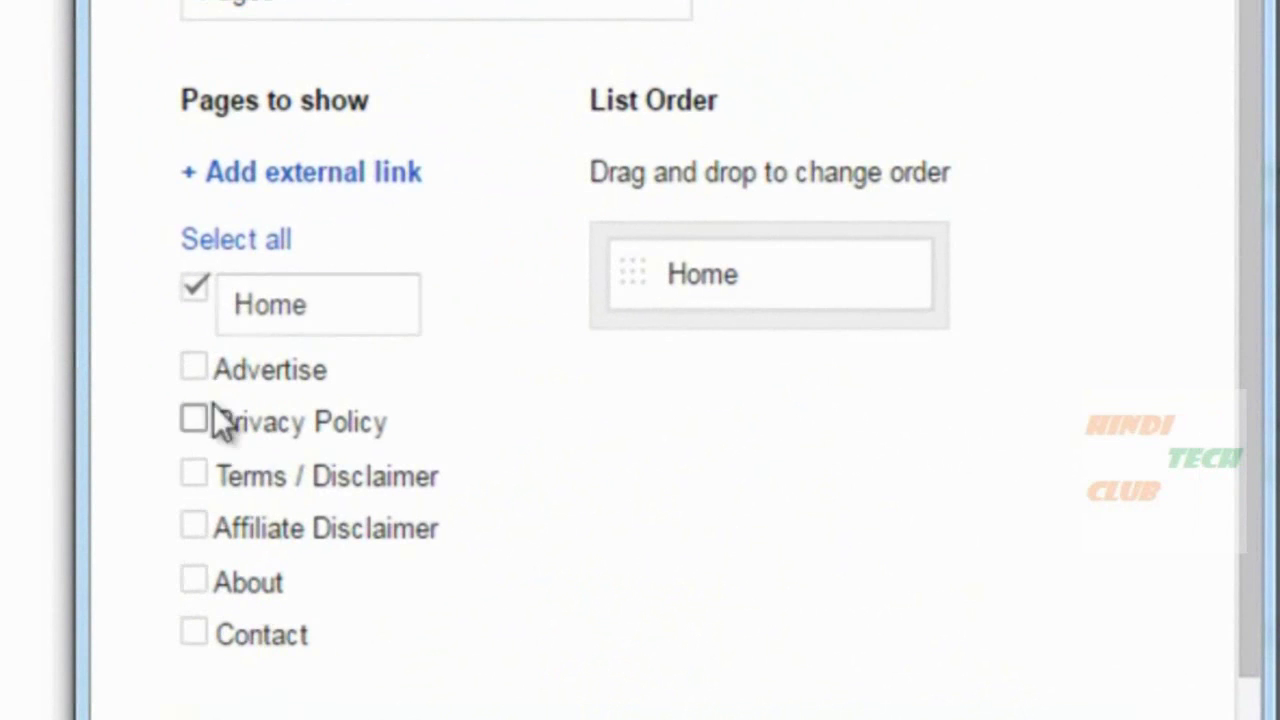
{"action": "left_click", "coordinate": [195, 294]}
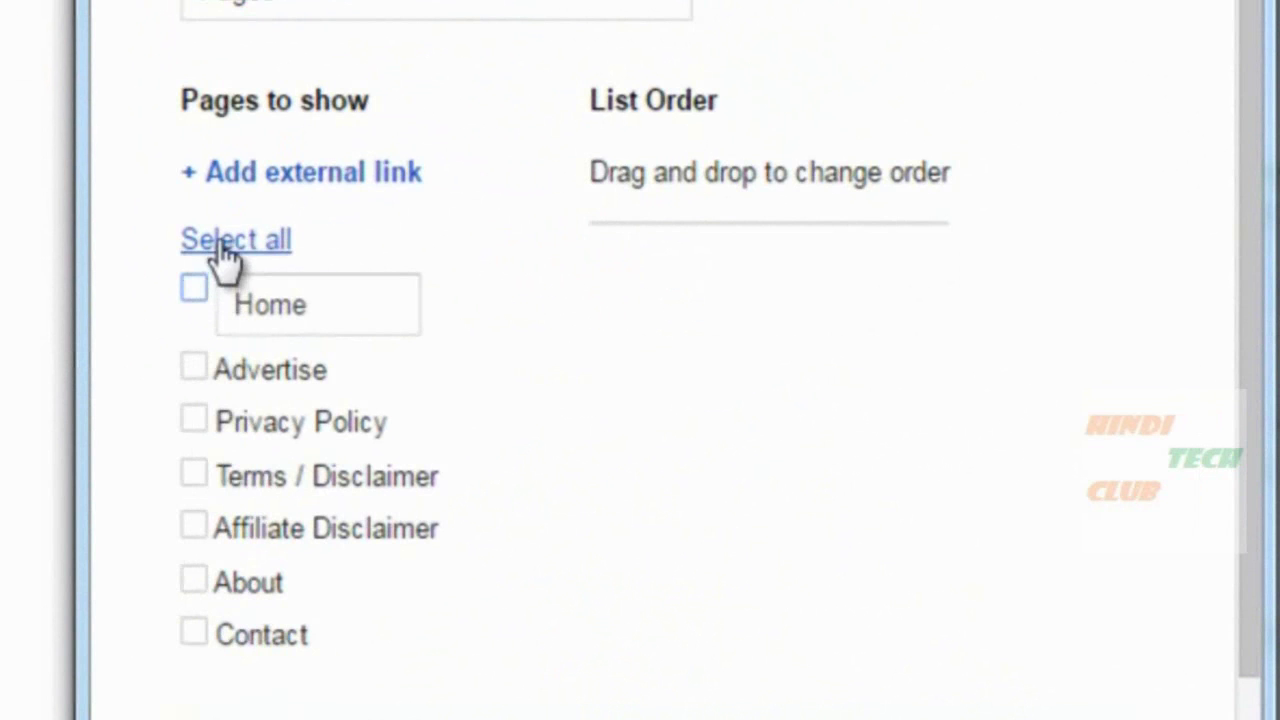
{"action": "left_click", "coordinate": [195, 294]}
{"action": "left_click", "coordinate": [233, 243]}
{"action": "left_click", "coordinate": [229, 243]}
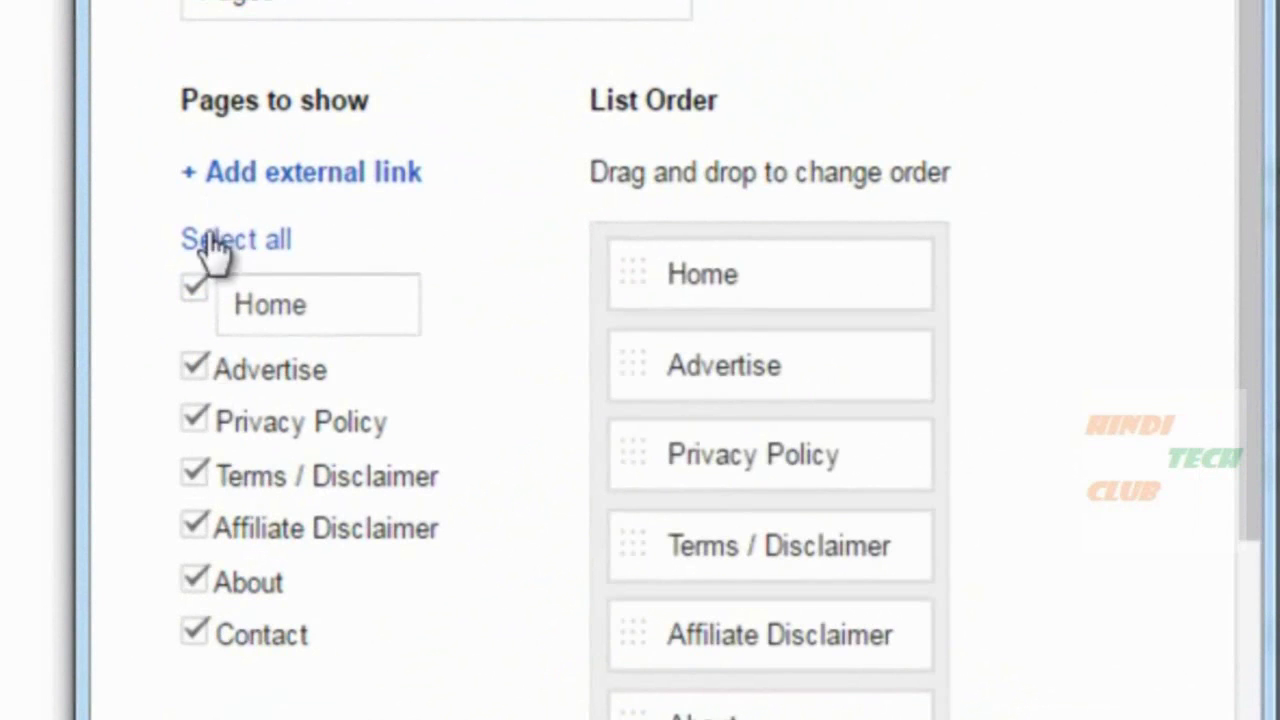
{"action": "scroll", "coordinate": [800, 230], "scroll_direction": "down", "scroll_amount": 2}
{"action": "scroll", "coordinate": [770, 600], "scroll_direction": "up", "scroll_amount": 1}
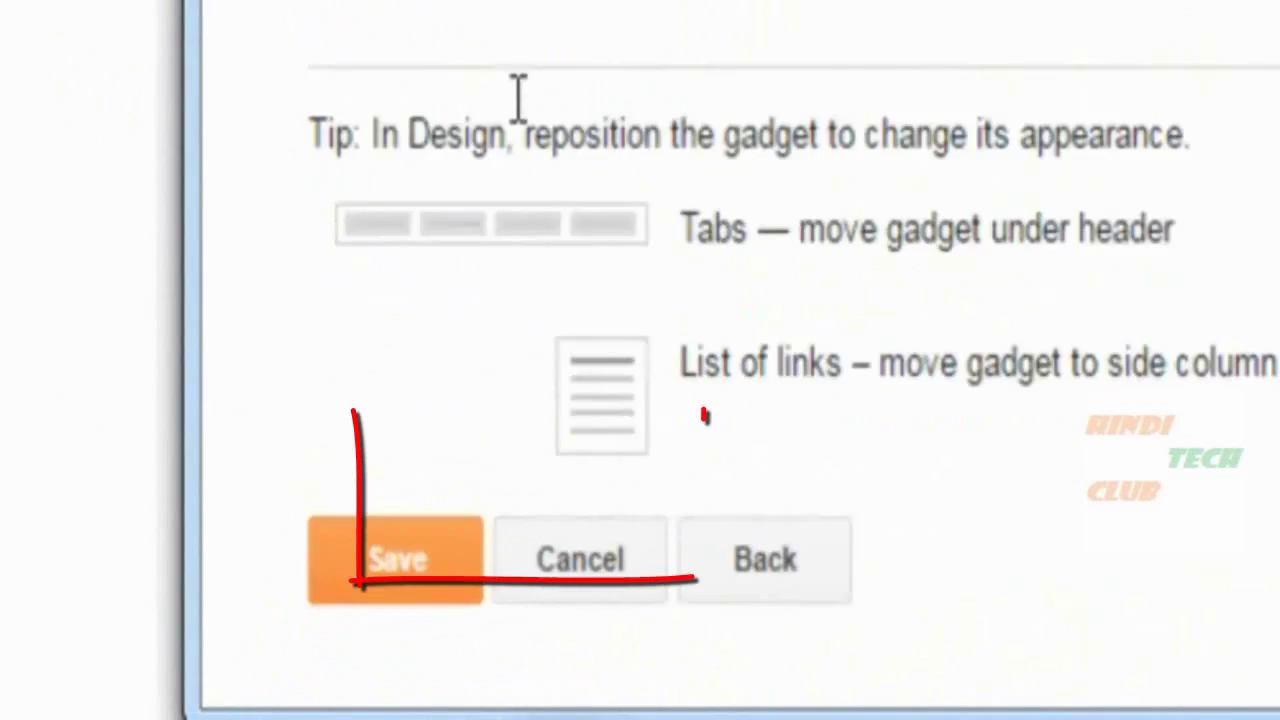
{"action": "left_click", "coordinate": [400, 568]}
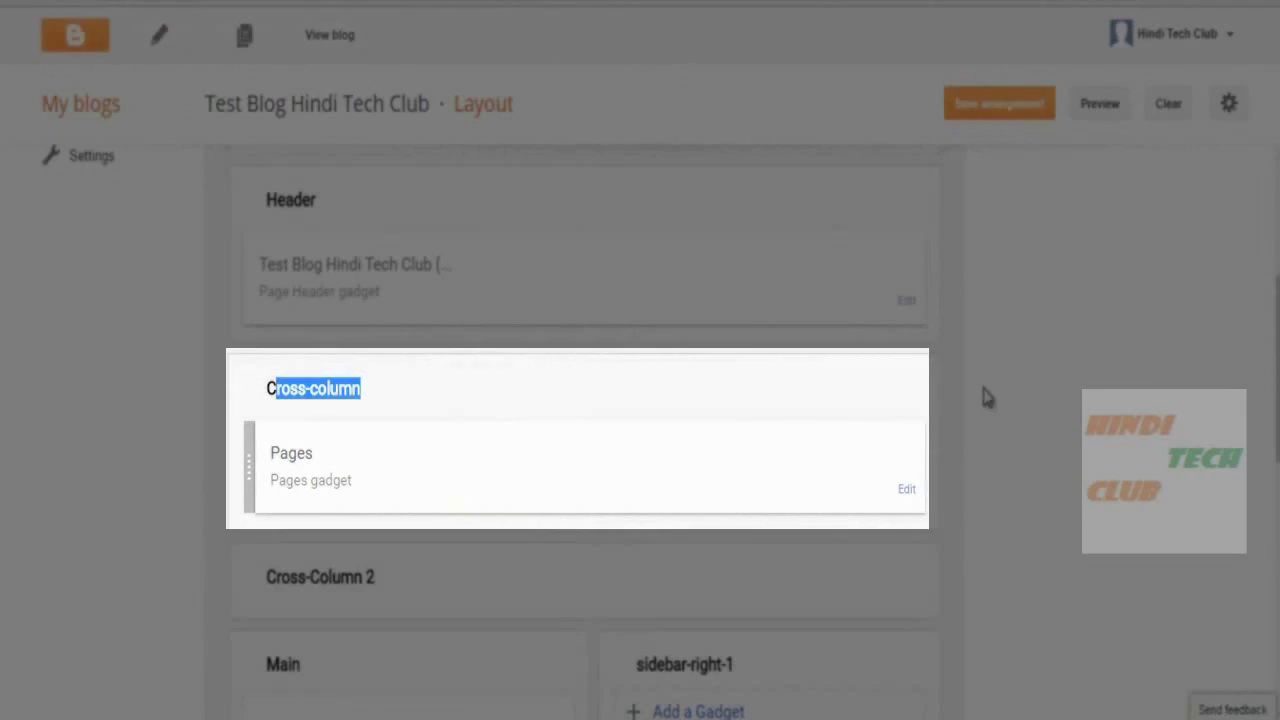
Step: Save the layout arrangement with the Pages gadget in the Cross-column section
{"action": "left_click", "coordinate": [1018, 386]}
{"action": "scroll", "coordinate": [1031, 377], "scroll_direction": "up", "scroll_amount": 4}
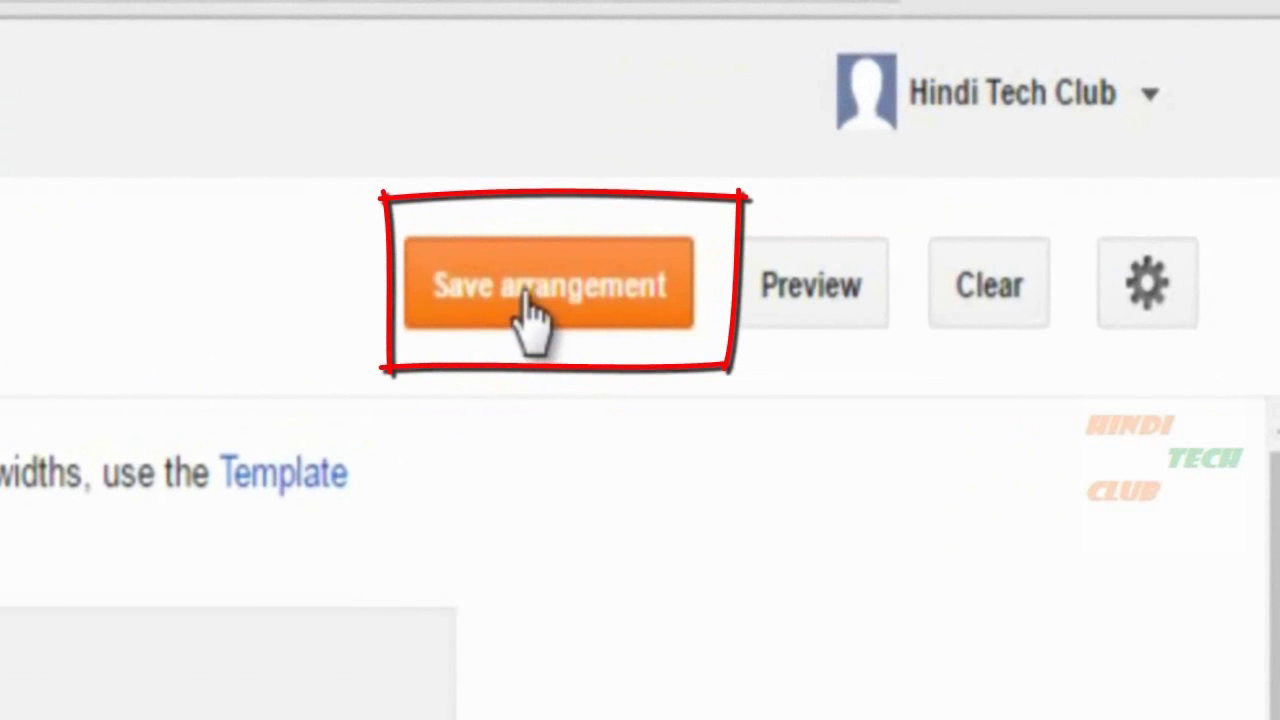
{"action": "left_click", "coordinate": [551, 277]}
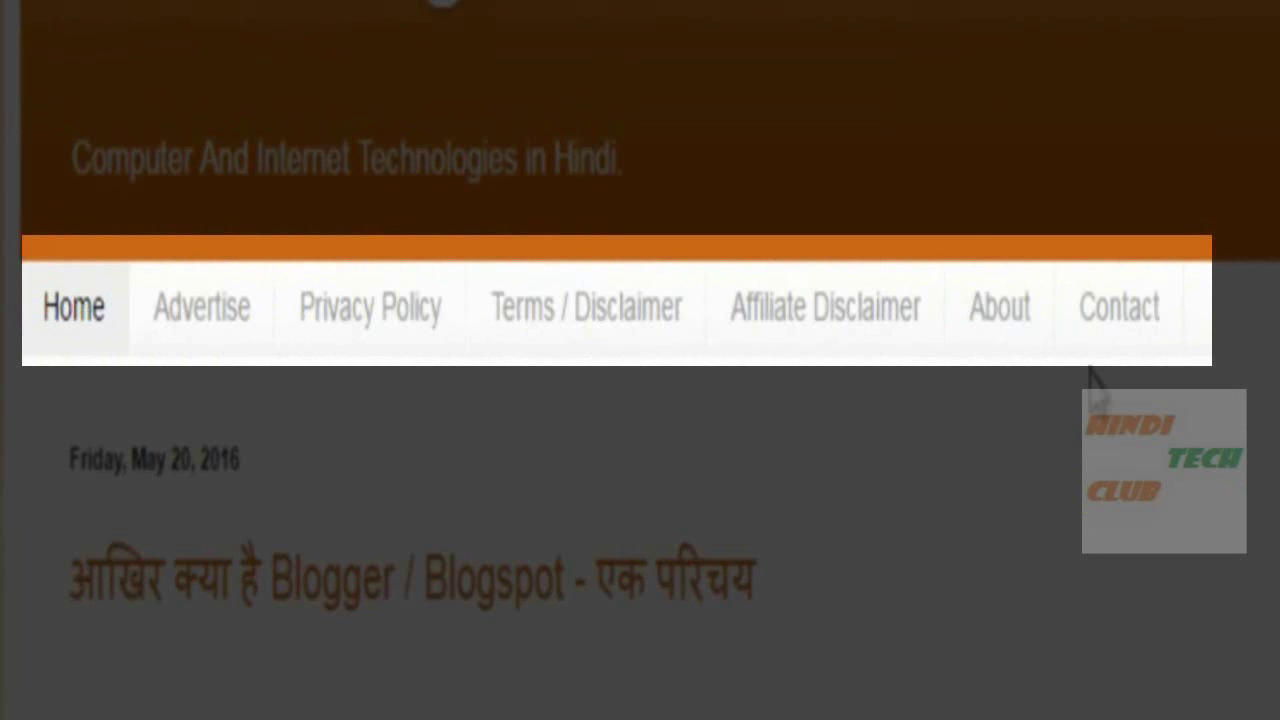
Step: Open the Contact page from the live blog's page tabs and look over its content
{"action": "left_click", "coordinate": [1127, 328]}
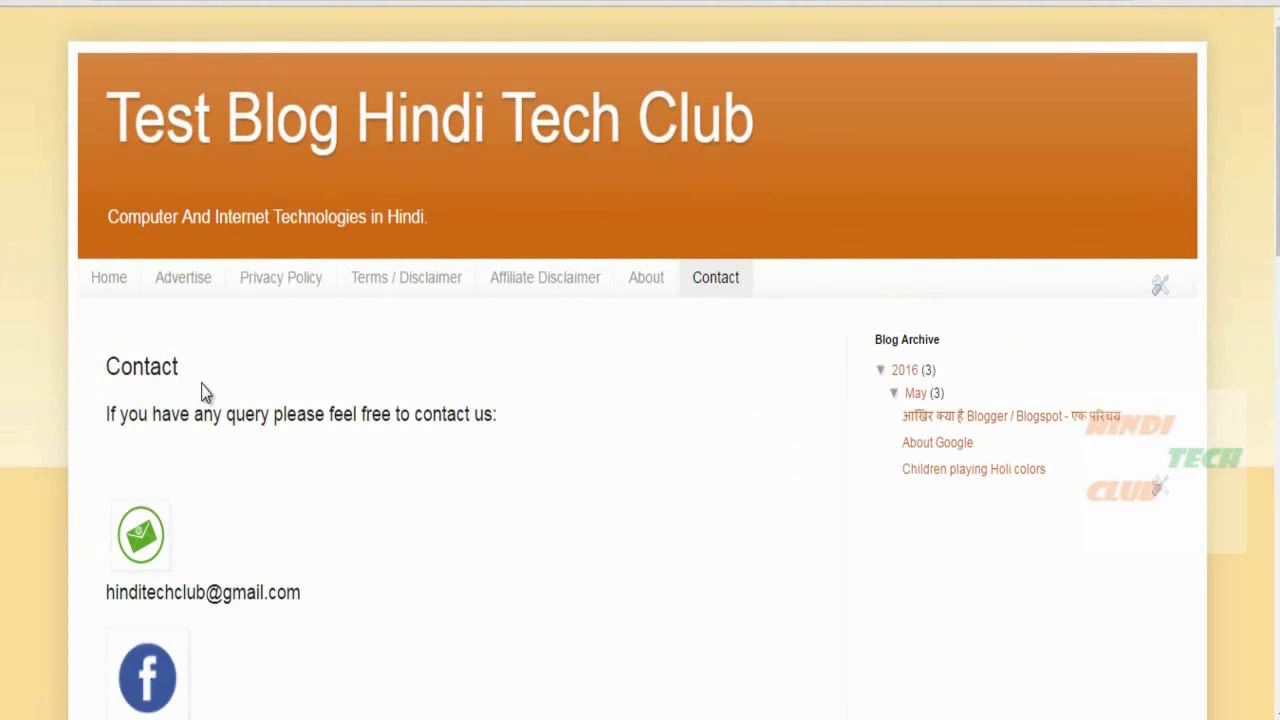
{"action": "scroll", "coordinate": [287, 388], "scroll_direction": "down", "scroll_amount": 7}
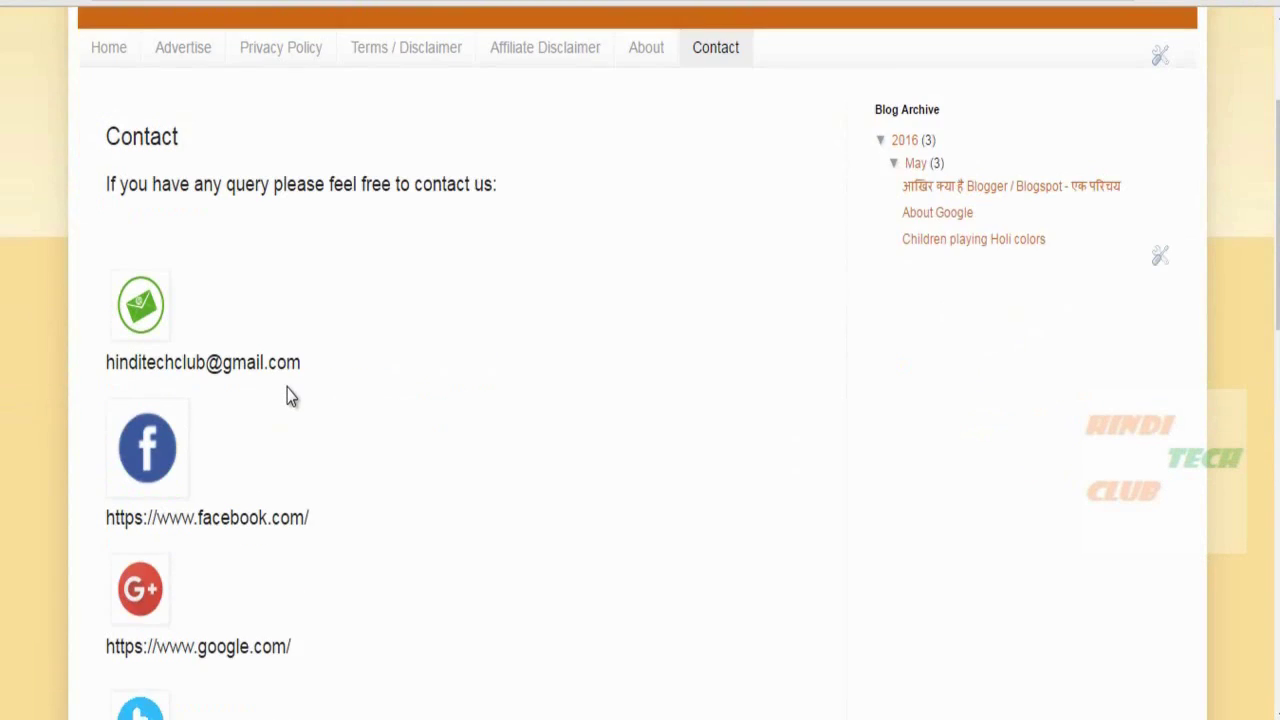
{"action": "scroll", "coordinate": [418, 368], "scroll_direction": "up", "scroll_amount": 8}
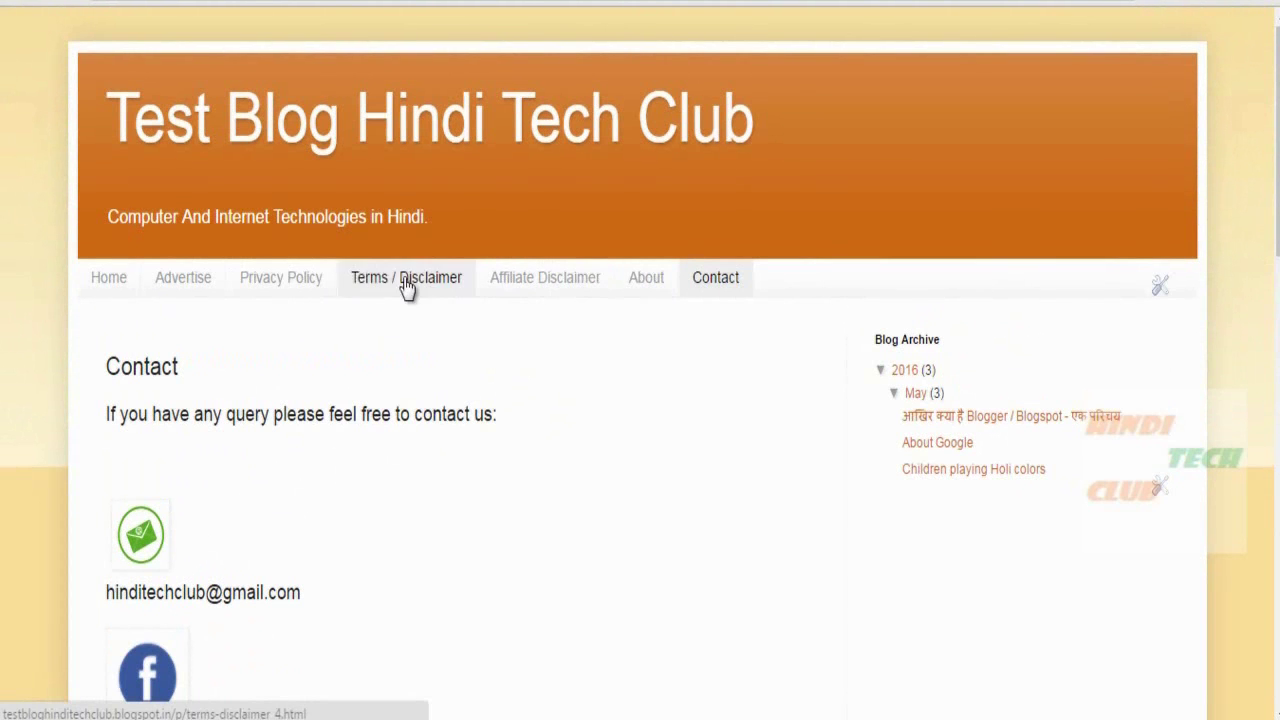
Step: Open the page list's settings from the live blog, review them, and close them without changes
{"action": "left_click", "coordinate": [1160, 287]}
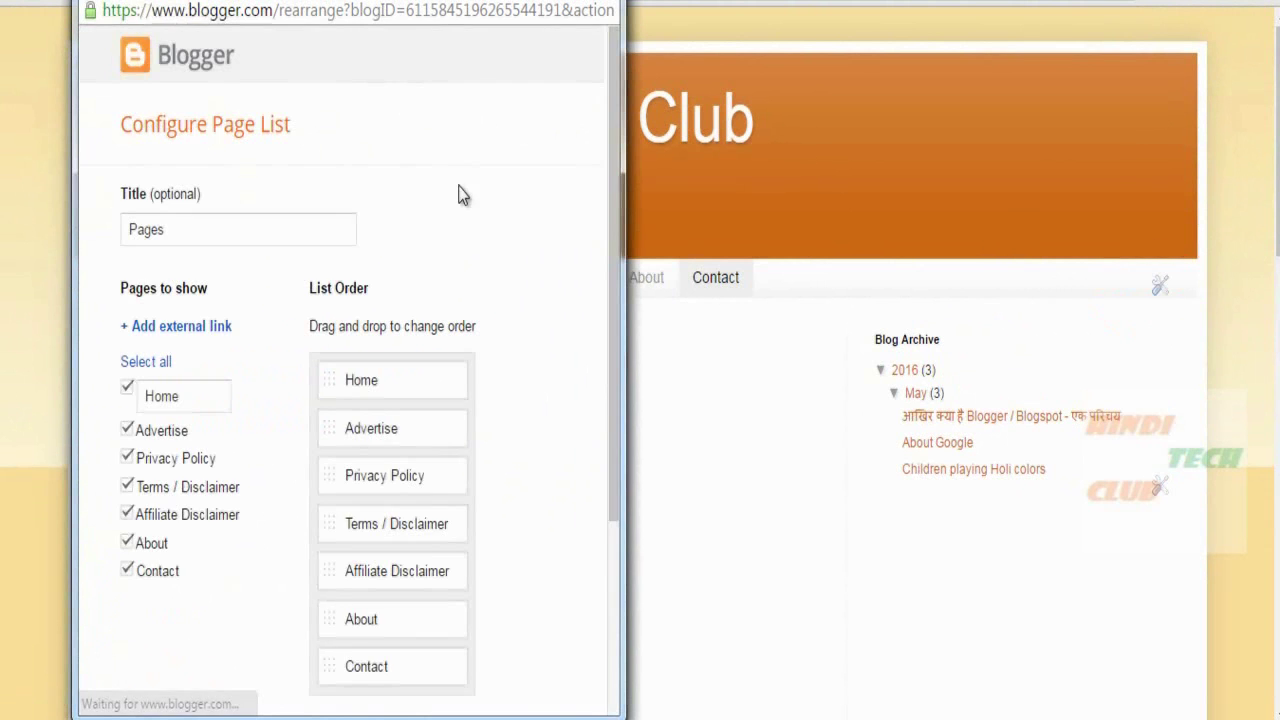
{"action": "scroll", "coordinate": [255, 410], "scroll_direction": "down", "scroll_amount": 3}
{"action": "left_click", "coordinate": [600, 2]}
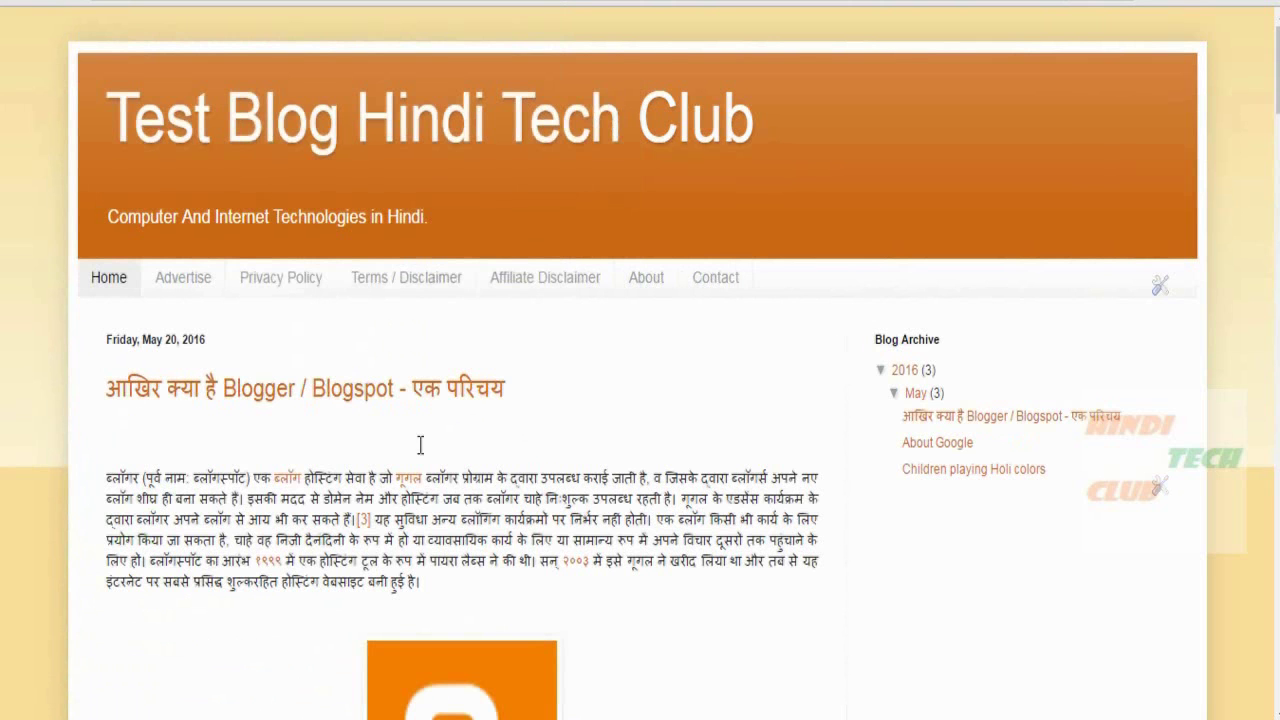
Step: Look over the posts on the live blog's home page, down to the About Google post
{"action": "scroll", "coordinate": [545, 370], "scroll_direction": "down", "scroll_amount": 6}
{"action": "scroll", "coordinate": [508, 411], "scroll_direction": "down", "scroll_amount": 2}
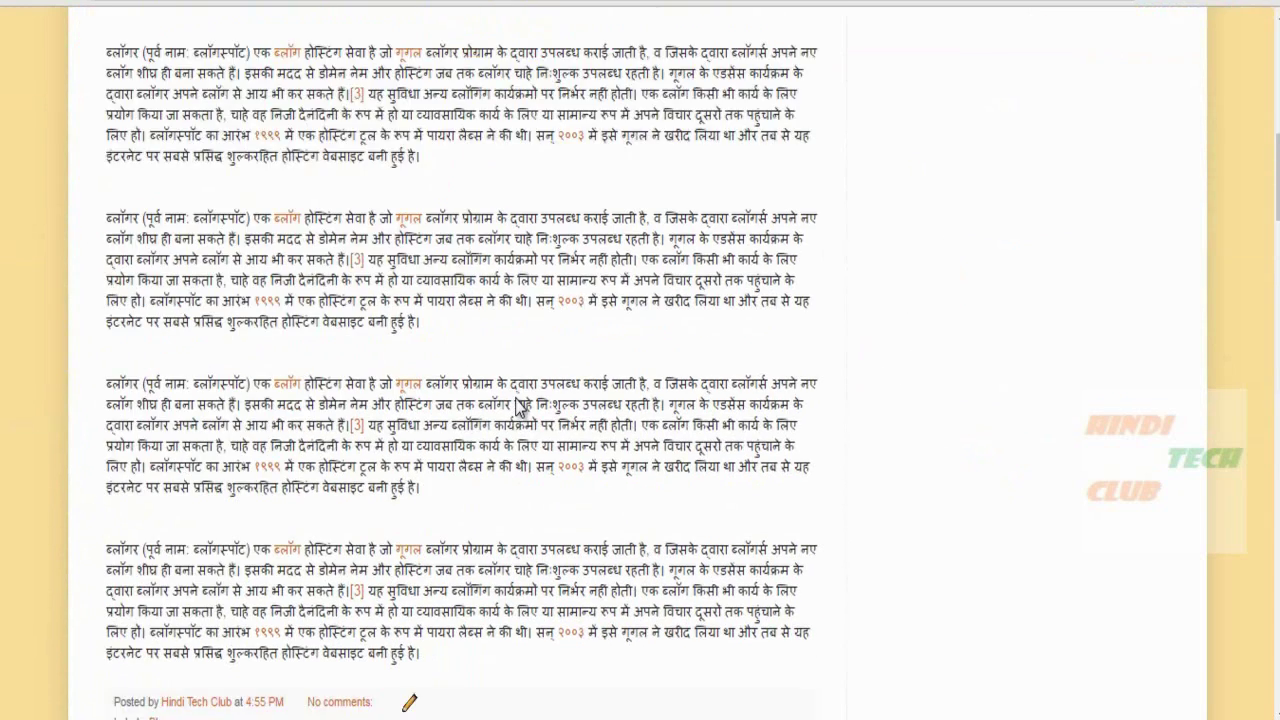
{"action": "scroll", "coordinate": [657, 457], "scroll_direction": "up", "scroll_amount": 8}
{"action": "scroll", "coordinate": [657, 457], "scroll_direction": "down", "scroll_amount": 1}
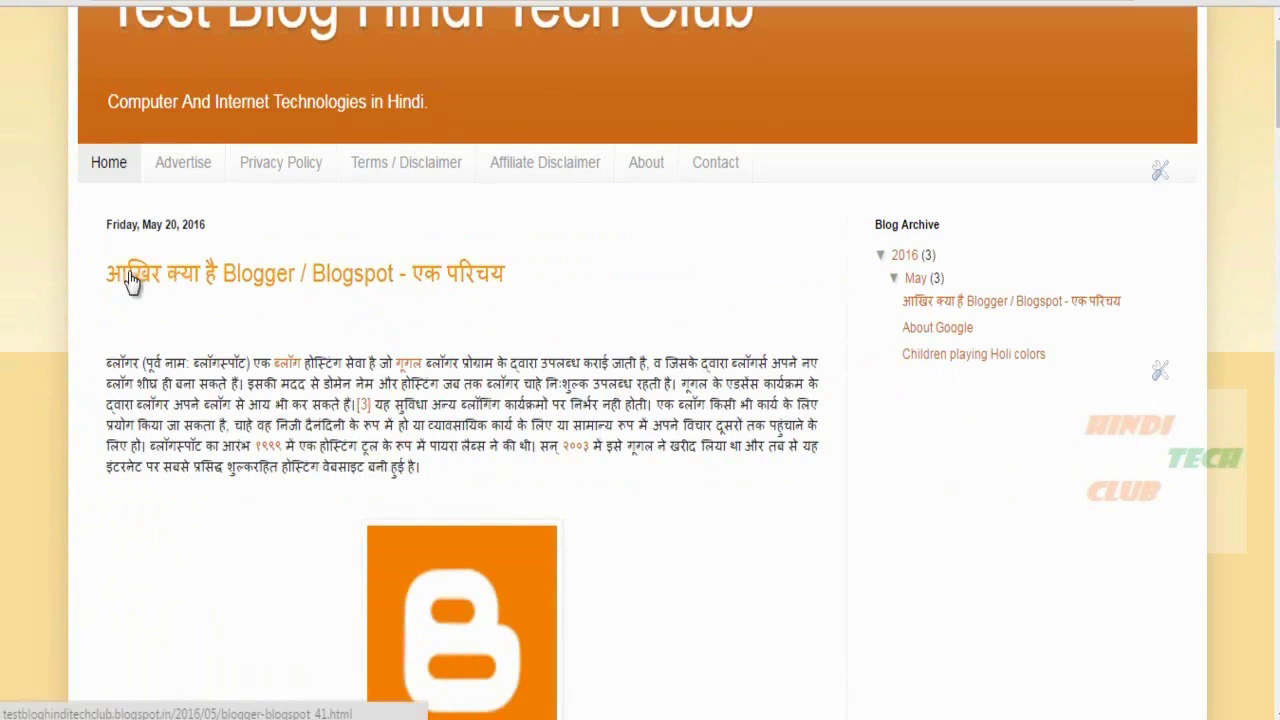
{"action": "scroll", "coordinate": [96, 200], "scroll_direction": "down", "scroll_amount": 1}
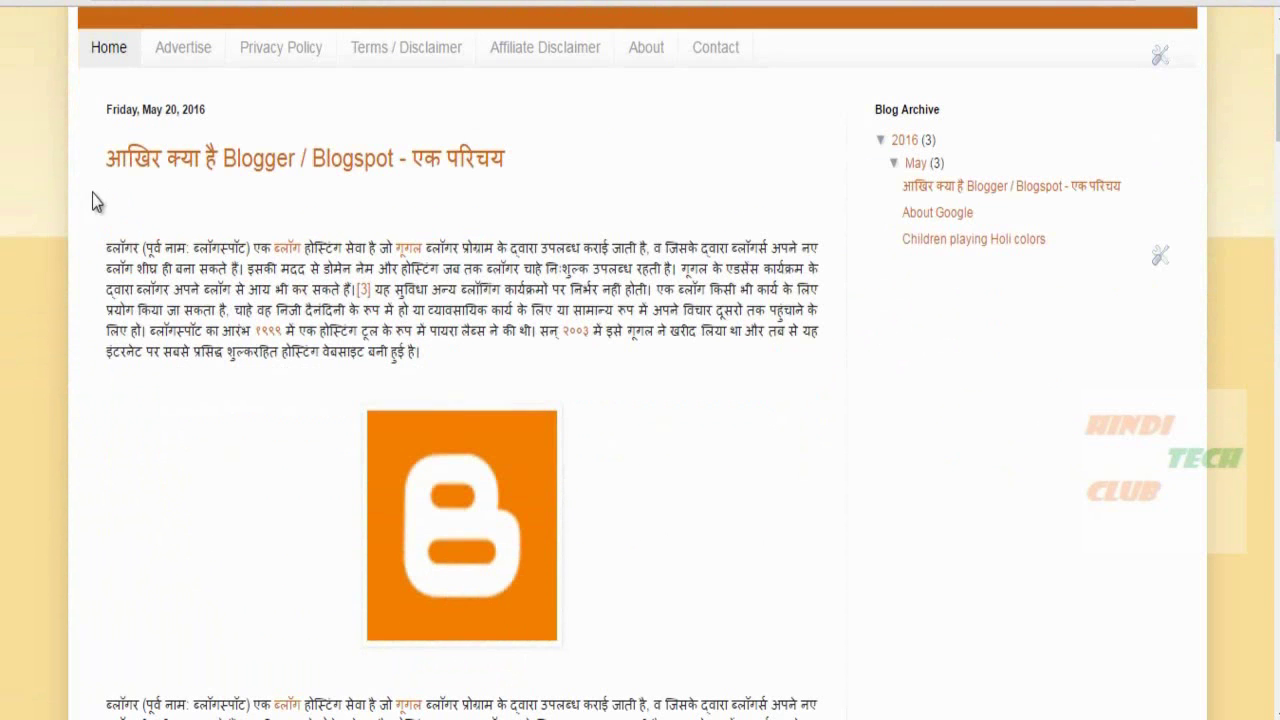
{"action": "scroll", "coordinate": [723, 403], "scroll_direction": "down", "scroll_amount": 8}
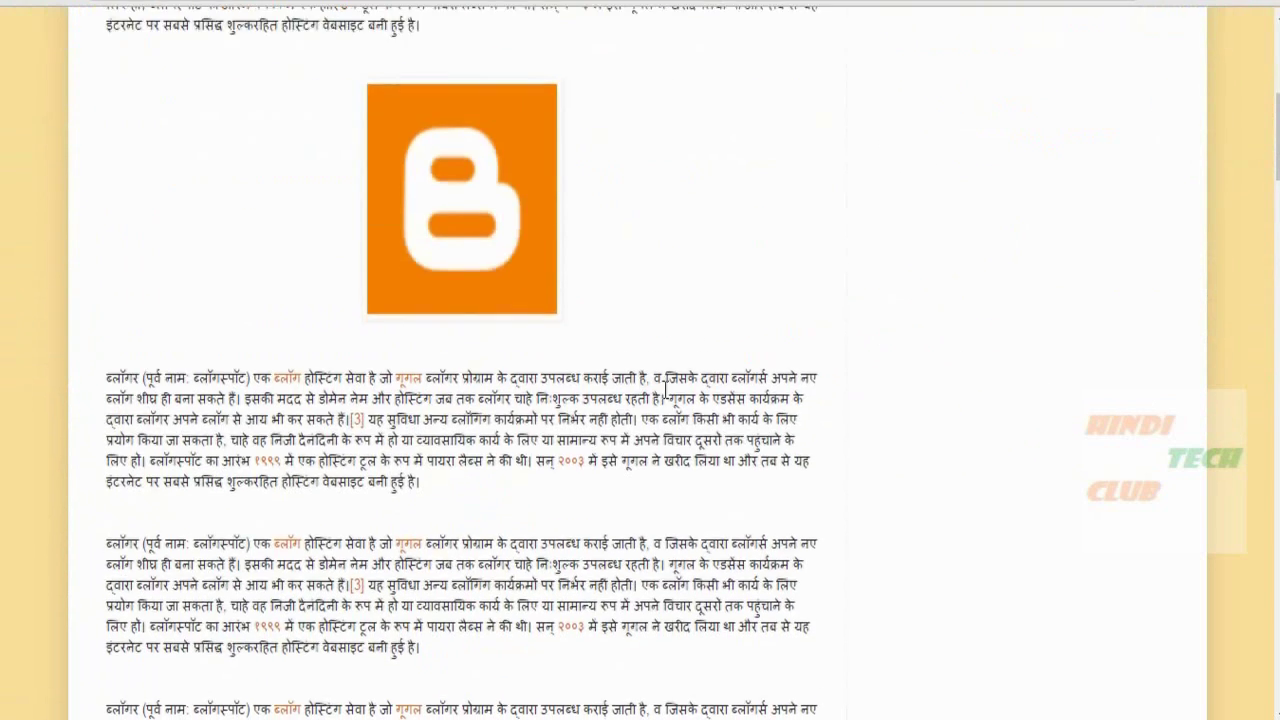
{"action": "scroll", "coordinate": [330, 277], "scroll_direction": "down", "scroll_amount": 2}
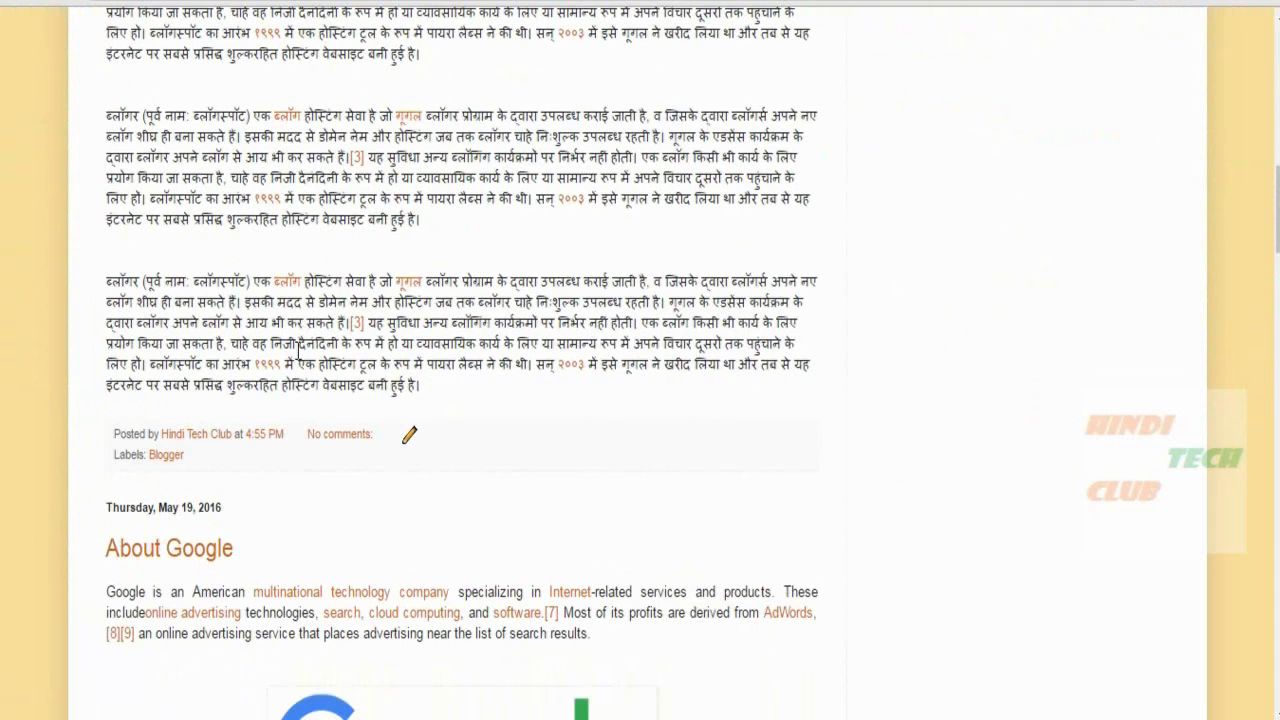
{"action": "scroll", "coordinate": [556, 342], "scroll_direction": "down", "scroll_amount": 3}
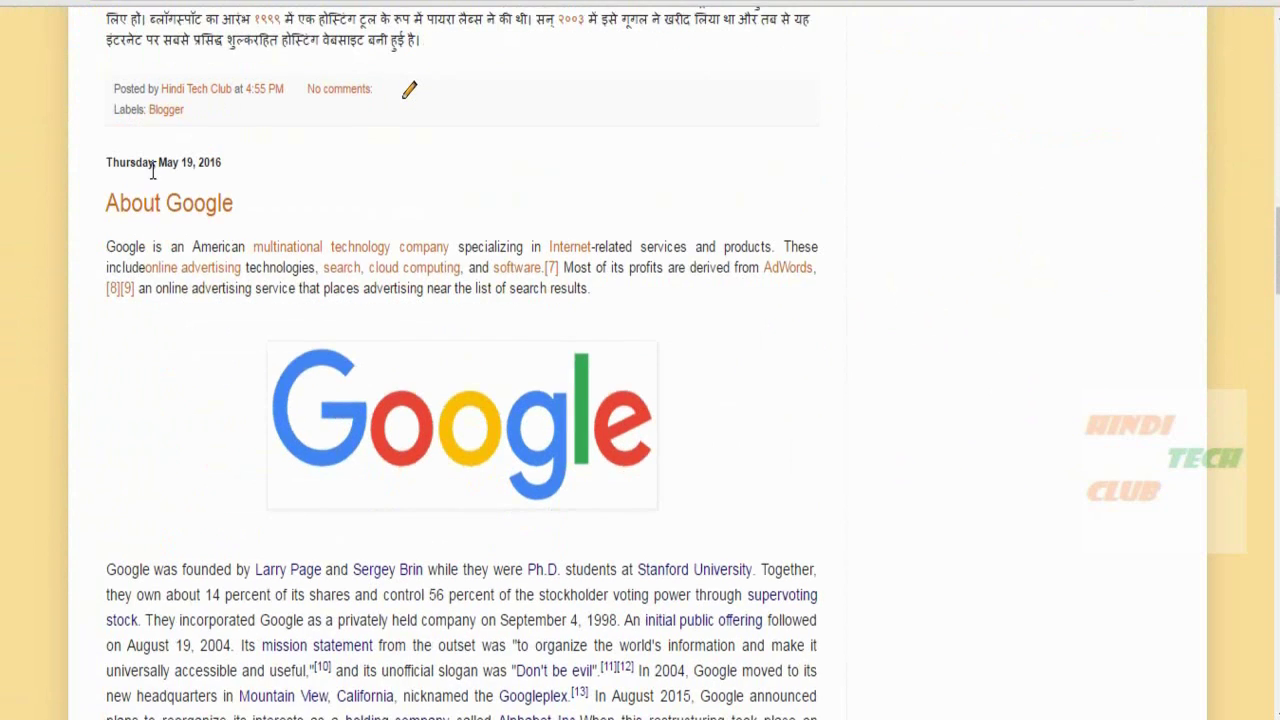
Step: Look over the rest of the About Google post on the live home page and return to the blog header
{"action": "scroll", "coordinate": [500, 300], "scroll_direction": "down", "scroll_amount": 7}
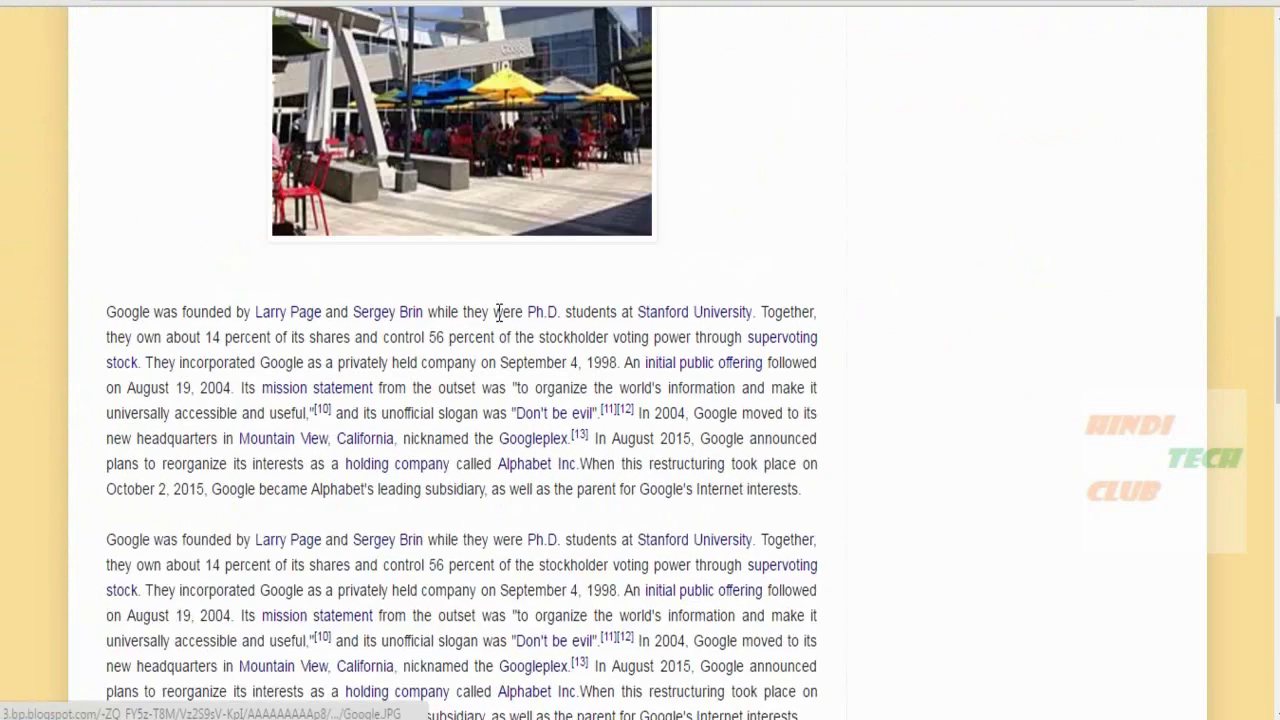
{"action": "scroll", "coordinate": [525, 495], "scroll_direction": "down", "scroll_amount": 6}
{"action": "scroll", "coordinate": [537, 497], "scroll_direction": "down", "scroll_amount": 1}
{"action": "scroll", "coordinate": [651, 471], "scroll_direction": "up", "scroll_amount": 12}
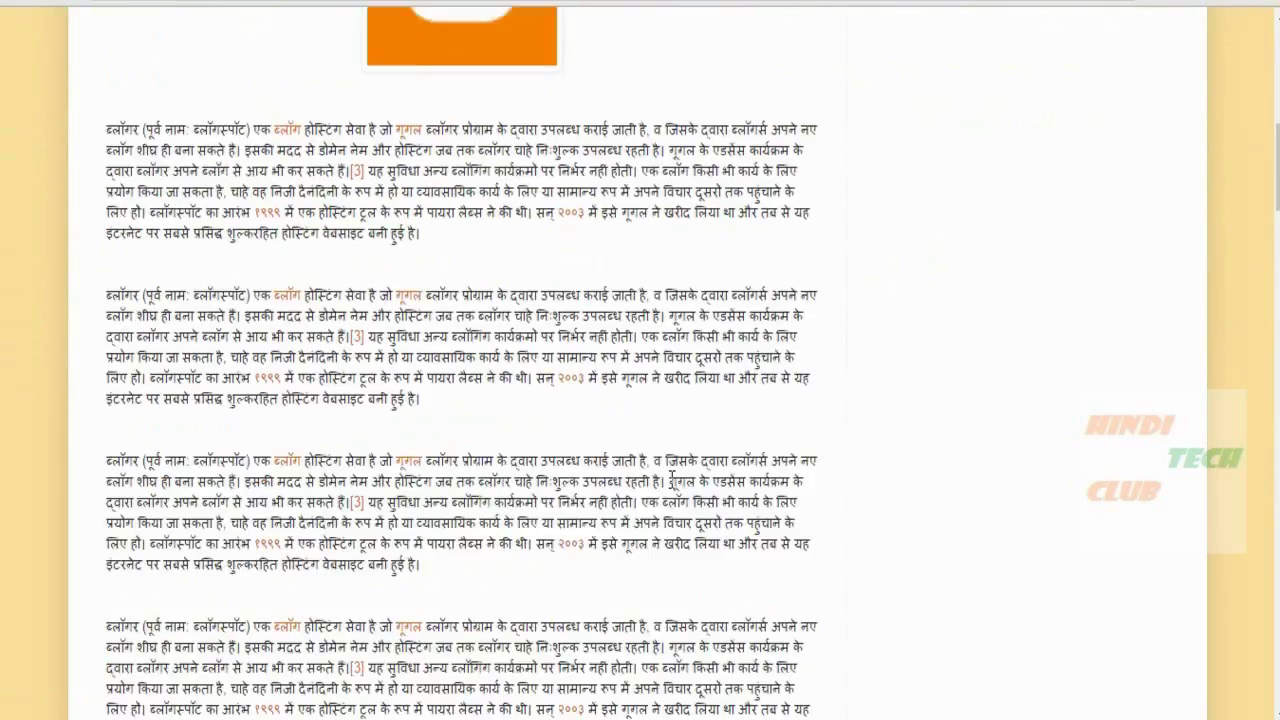
{"action": "scroll", "coordinate": [670, 481], "scroll_direction": "up", "scroll_amount": 8}
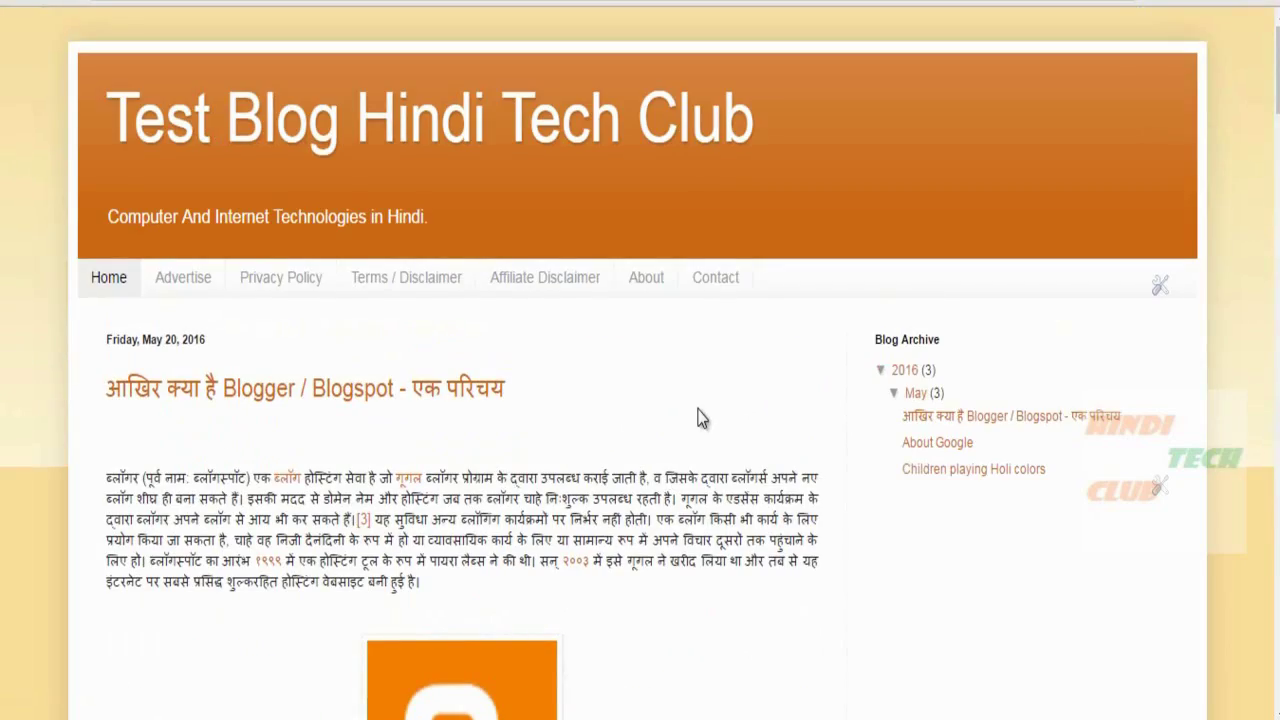
Step: Examine the length of the Blogger / Blogspot post on the home page, highlighting the paragraphs below its logo image
{"action": "scroll", "coordinate": [700, 400], "scroll_direction": "down", "scroll_amount": 2}
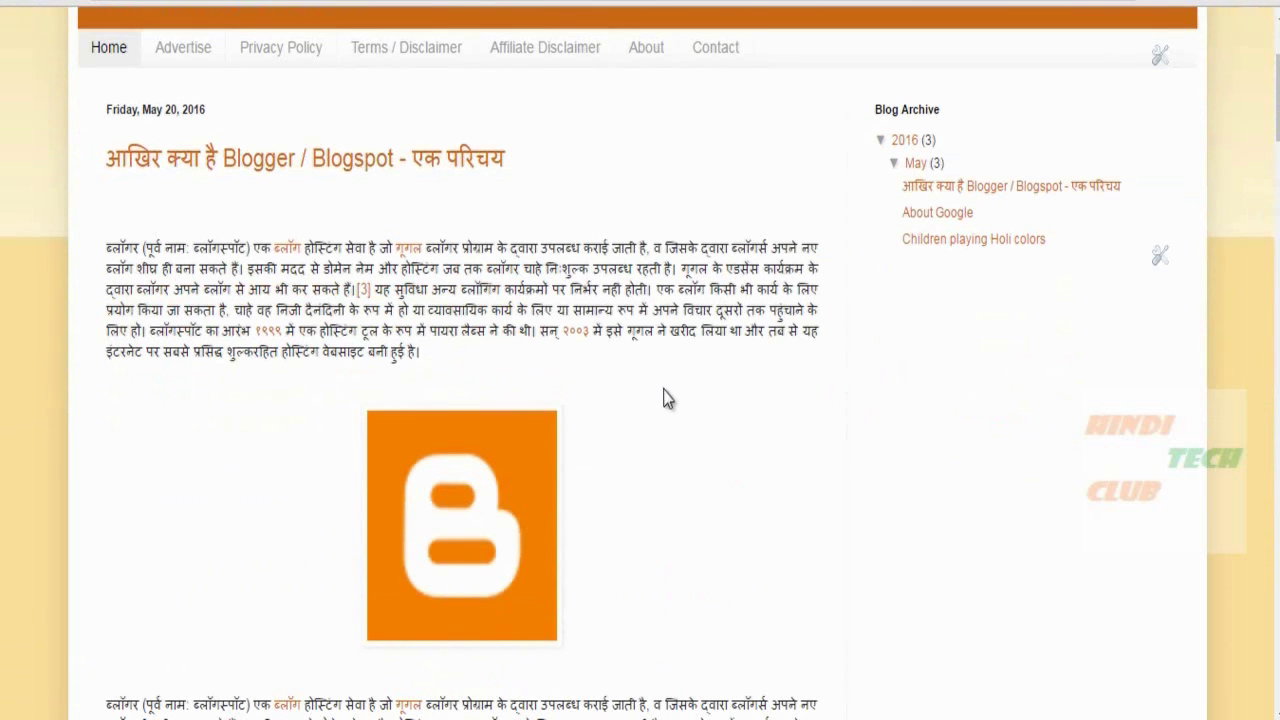
{"action": "scroll", "coordinate": [646, 551], "scroll_direction": "down", "scroll_amount": 2}
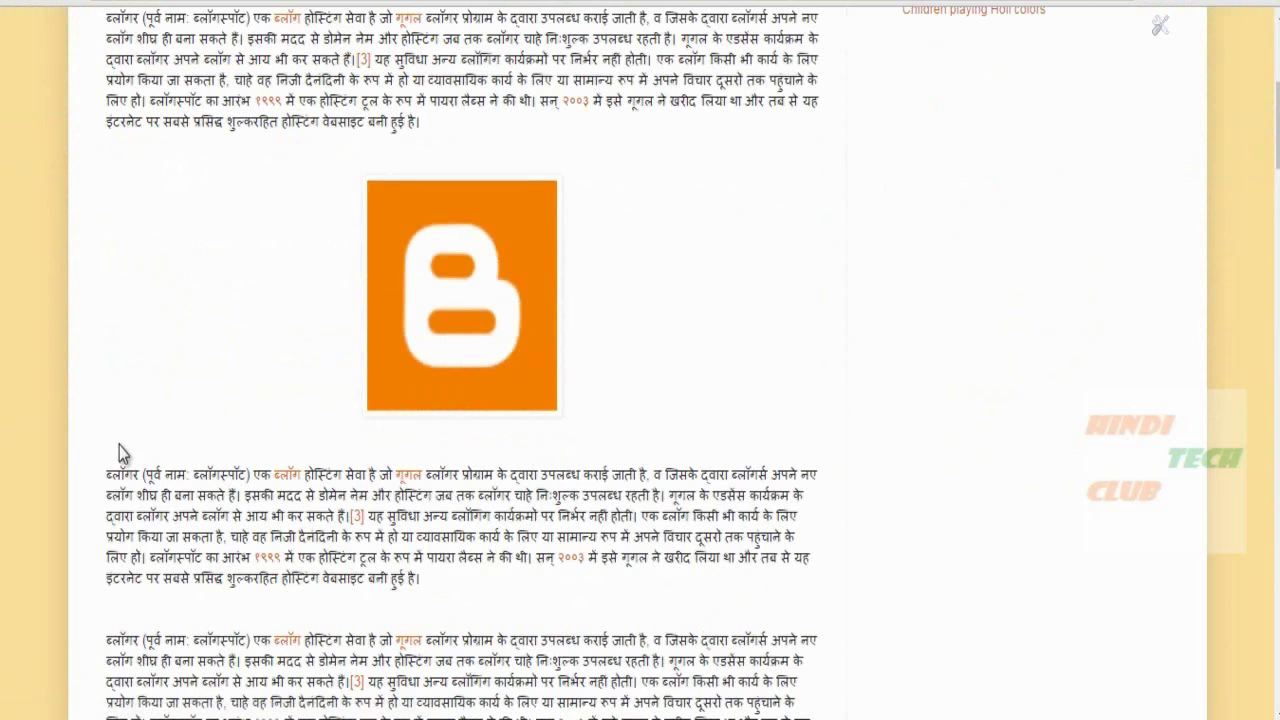
{"action": "scroll", "coordinate": [374, 470], "scroll_direction": "down", "scroll_amount": 2}
{"action": "left_click_drag", "start_coordinate": [94, 246], "coordinate": [451, 617]}
{"action": "scroll", "coordinate": [502, 552], "scroll_direction": "down", "scroll_amount": 2}
{"action": "scroll", "coordinate": [451, 617], "scroll_direction": "up", "scroll_amount": 3}
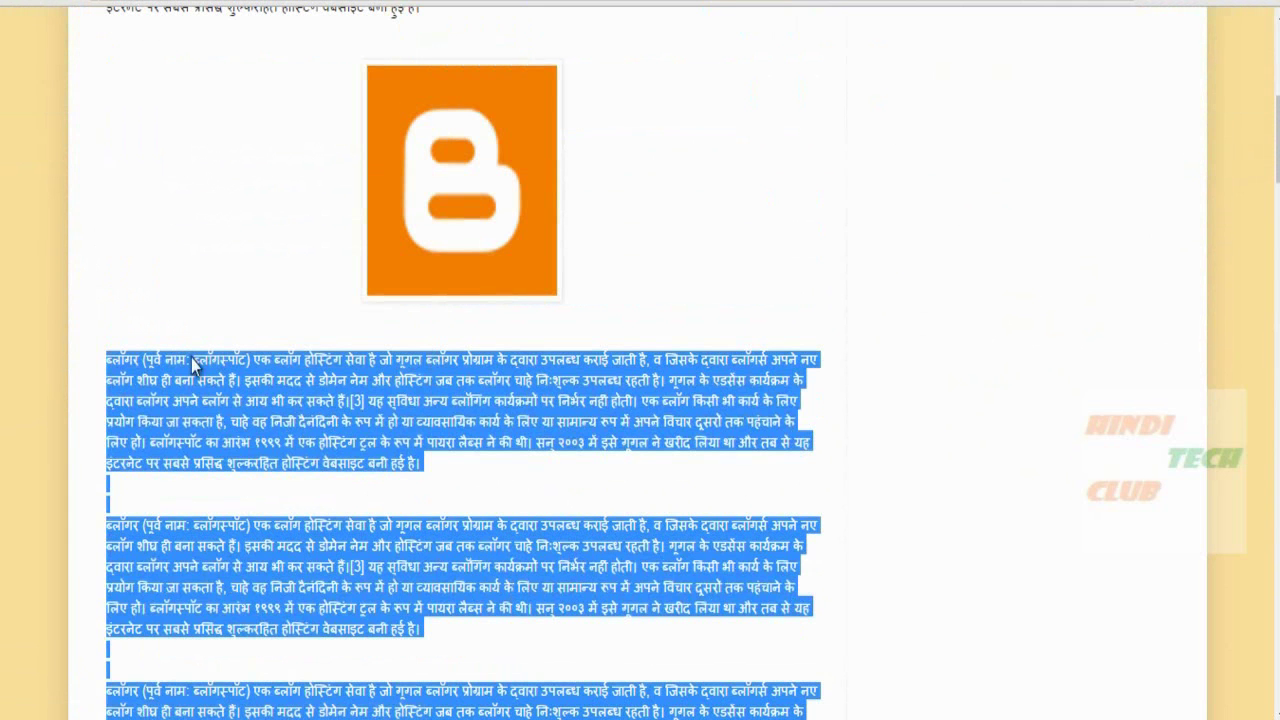
{"action": "scroll", "coordinate": [523, 543], "scroll_direction": "down", "scroll_amount": 7}
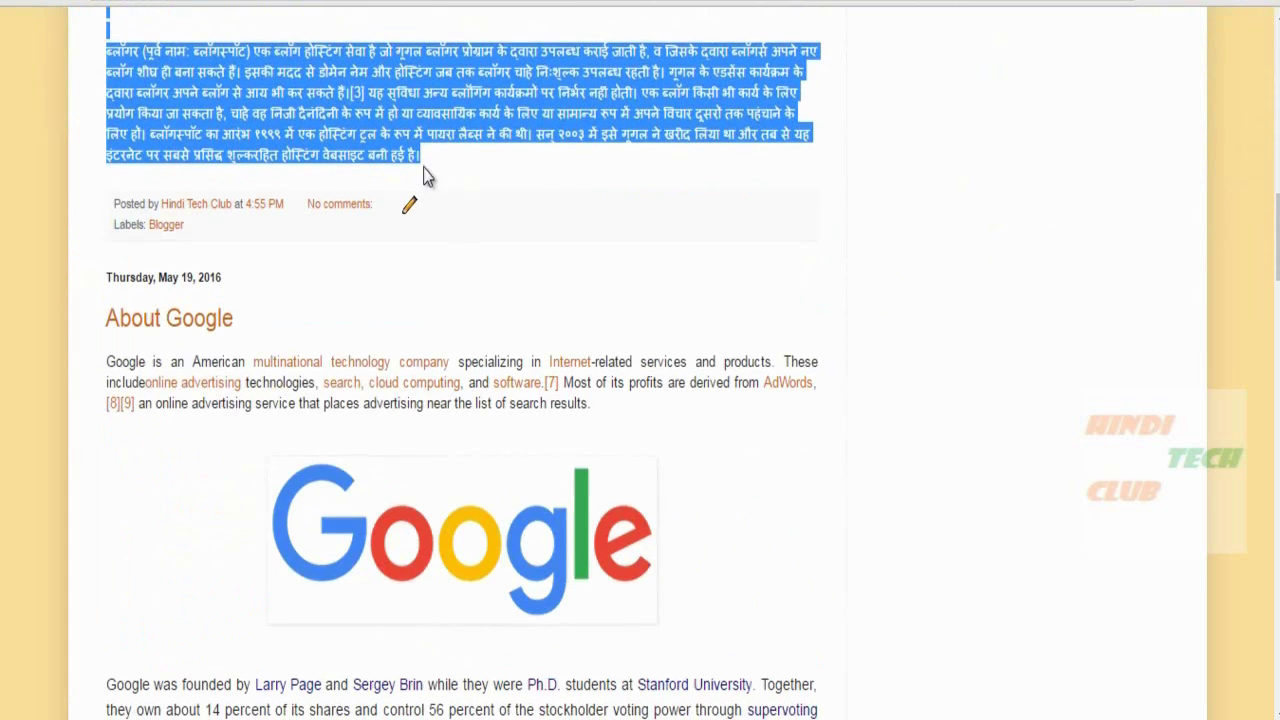
{"action": "scroll", "coordinate": [424, 176], "scroll_direction": "up", "scroll_amount": 12}
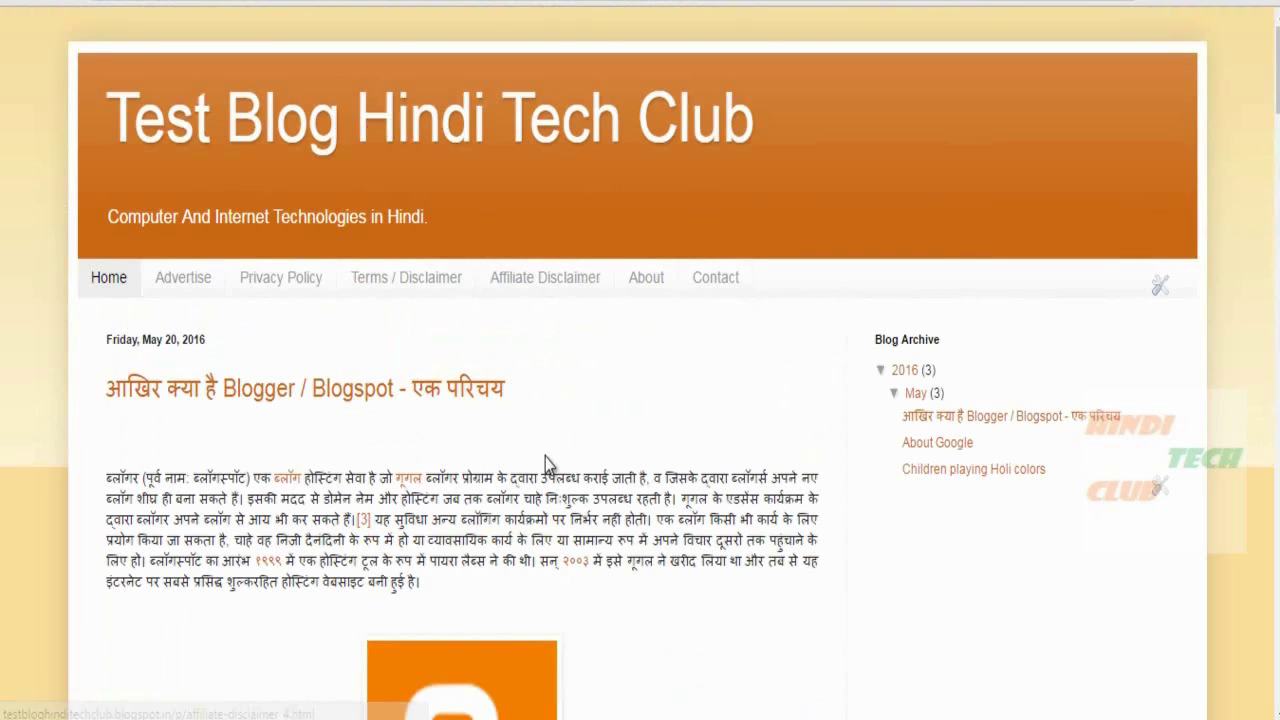
{"action": "scroll", "coordinate": [545, 457], "scroll_direction": "down", "scroll_amount": 4}
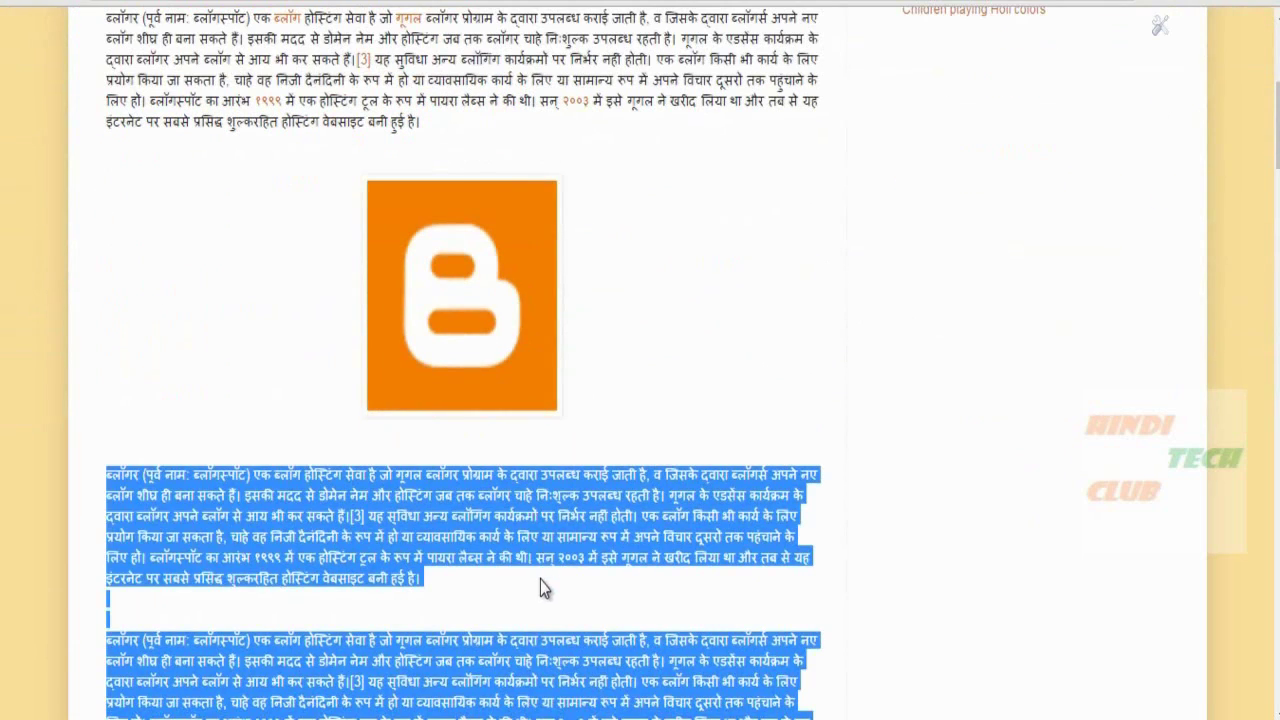
{"action": "left_click", "coordinate": [540, 580]}
{"action": "scroll", "coordinate": [636, 434], "scroll_direction": "up", "scroll_amount": 4}
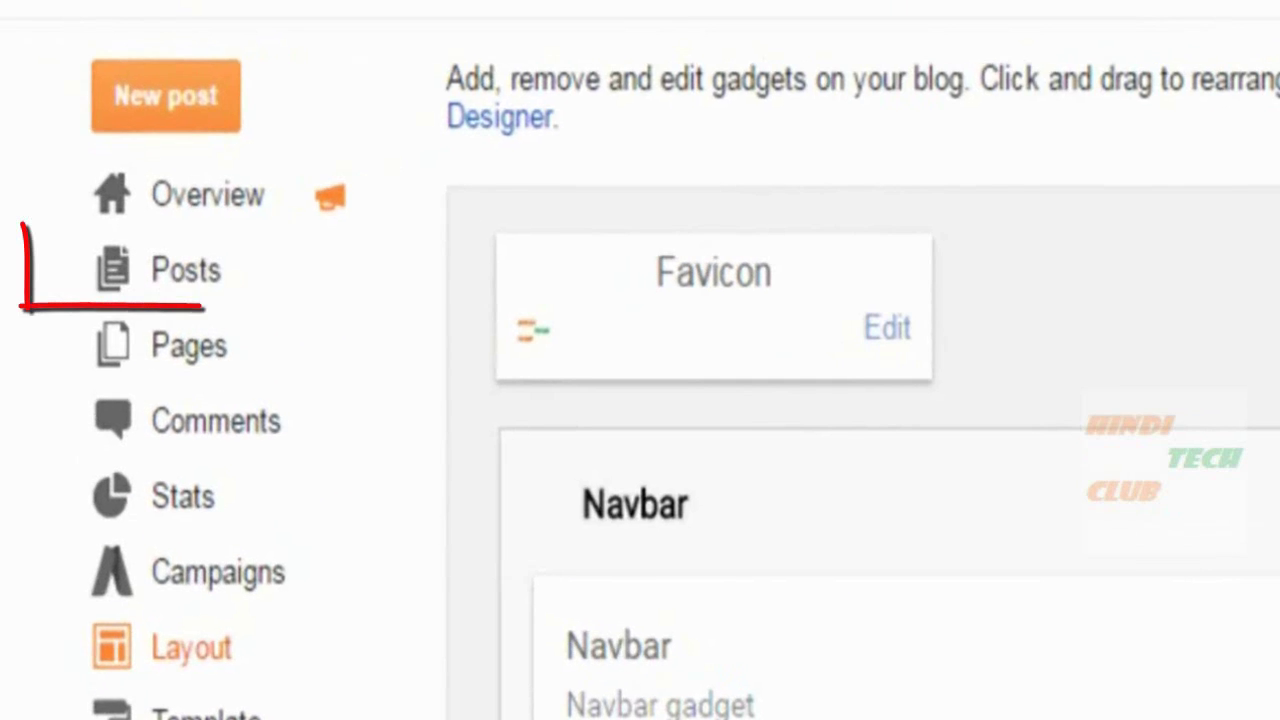
Step: Open the Blogger / Blogspot post for editing from the blog's post list
{"action": "left_click", "coordinate": [137, 280]}
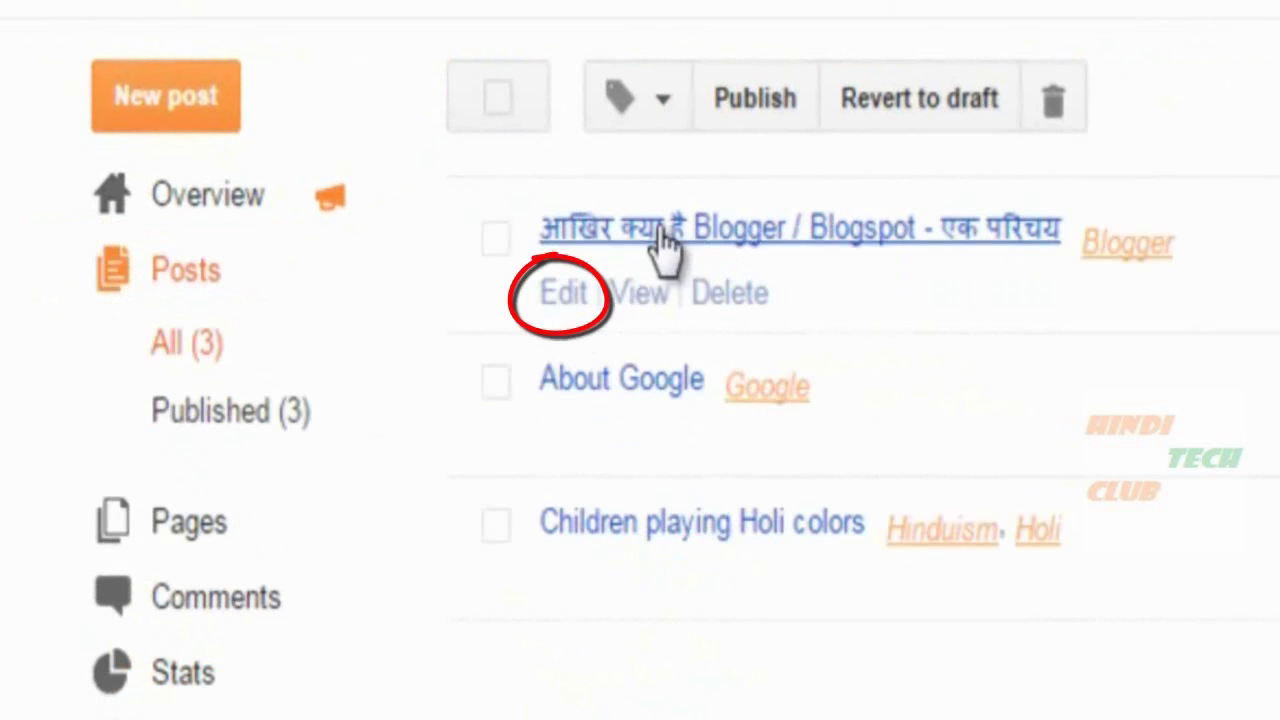
{"action": "left_click", "coordinate": [556, 312]}
{"action": "scroll", "coordinate": [616, 391], "scroll_direction": "down", "scroll_amount": 2}
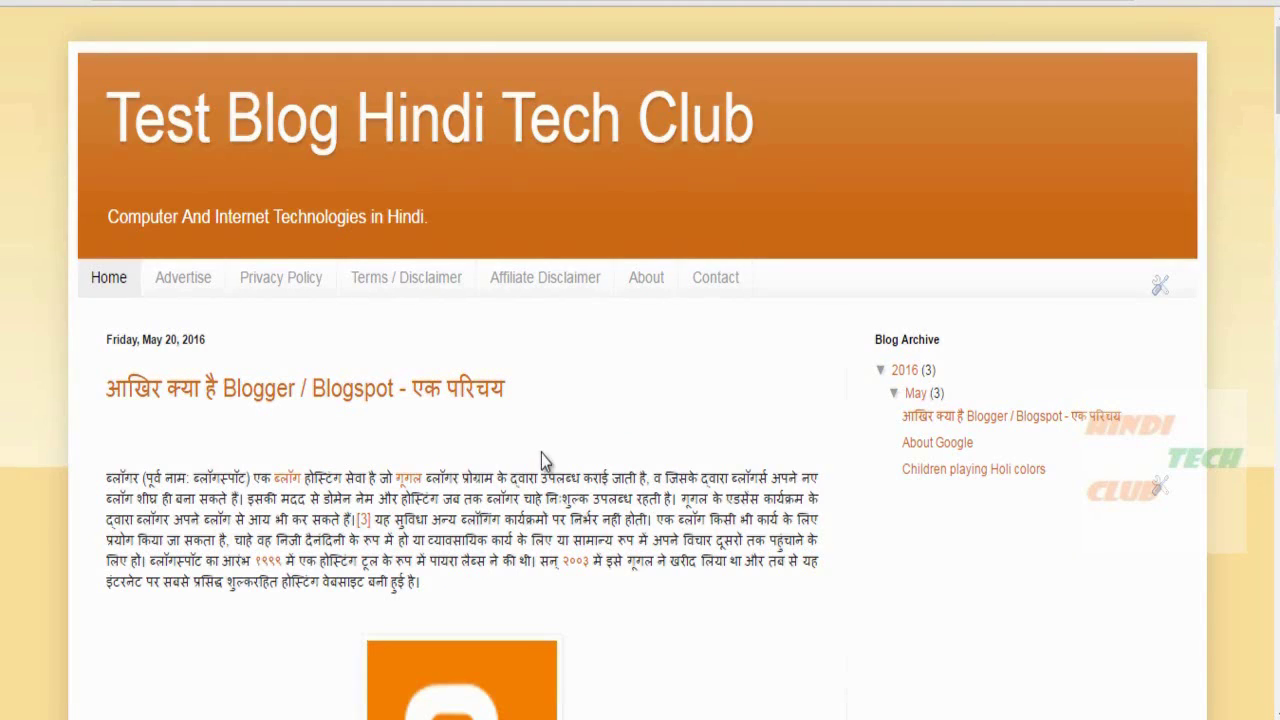
Step: Mark on the live home page the Blogger / Blogspot post's text that follows the logo image
{"action": "scroll", "coordinate": [541, 460], "scroll_direction": "down", "scroll_amount": 2}
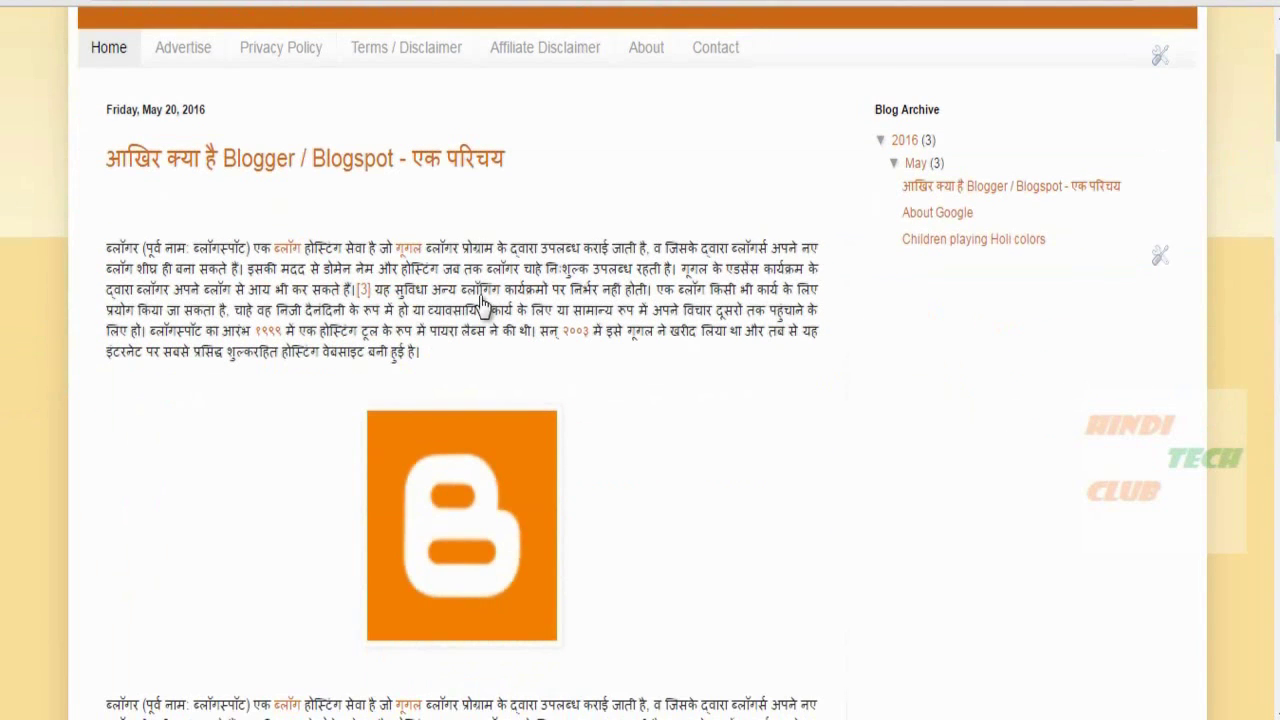
{"action": "scroll", "coordinate": [565, 537], "scroll_direction": "down", "scroll_amount": 1}
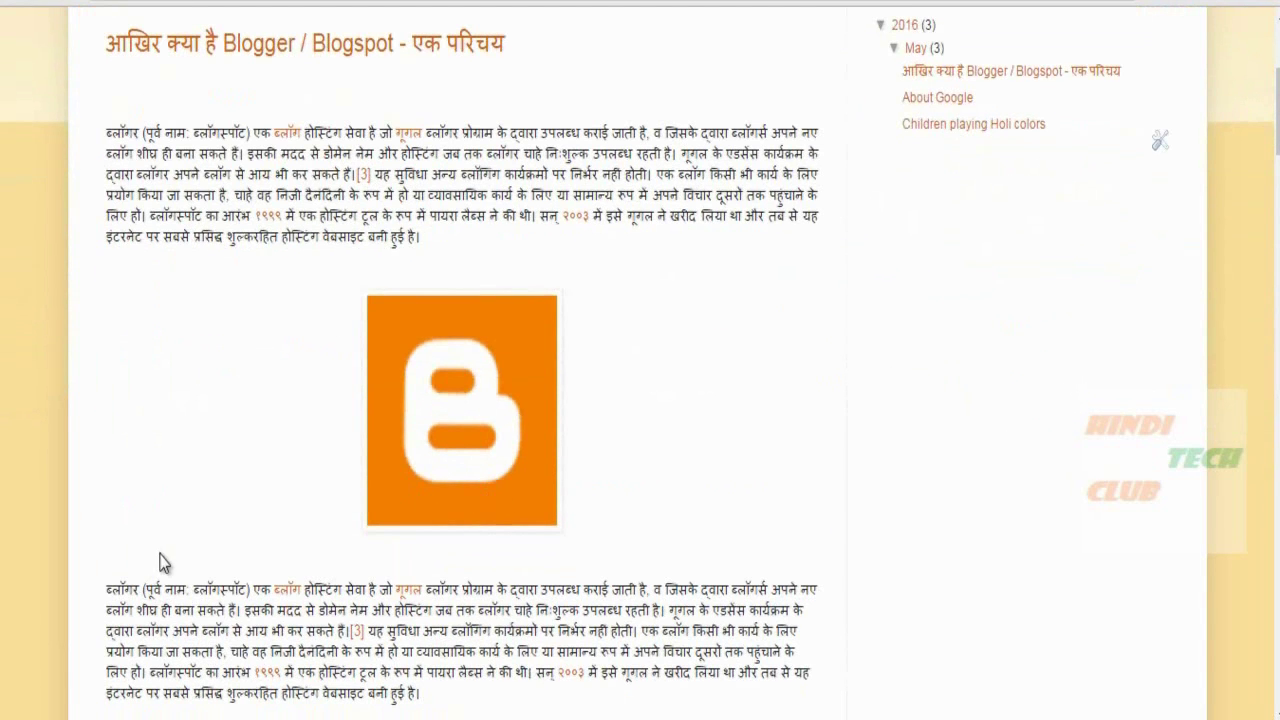
{"action": "scroll", "coordinate": [480, 614], "scroll_direction": "down", "scroll_amount": 5}
{"action": "left_click_drag", "start_coordinate": [120, 590], "coordinate": [481, 620]}
{"action": "scroll", "coordinate": [600, 478], "scroll_direction": "up", "scroll_amount": 5}
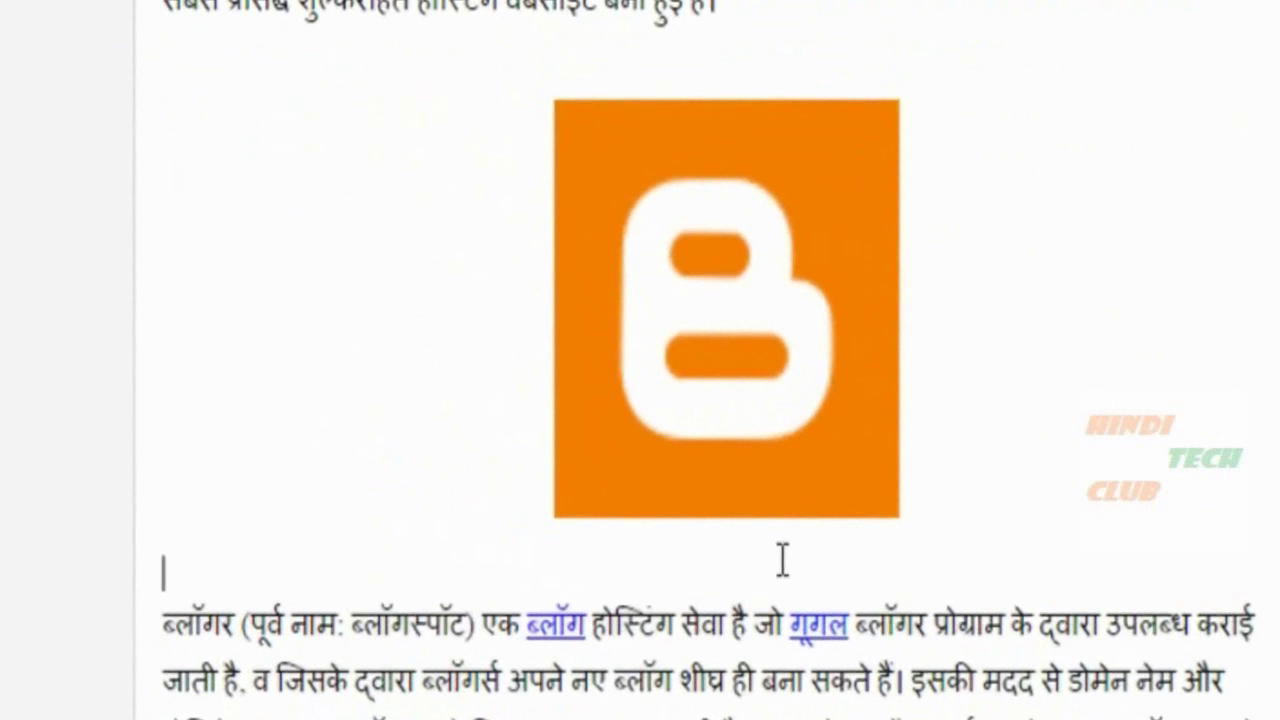
Step: Insert a jump break on a new line below the Blogger logo image and update the post
{"action": "key", "text": "Return"}
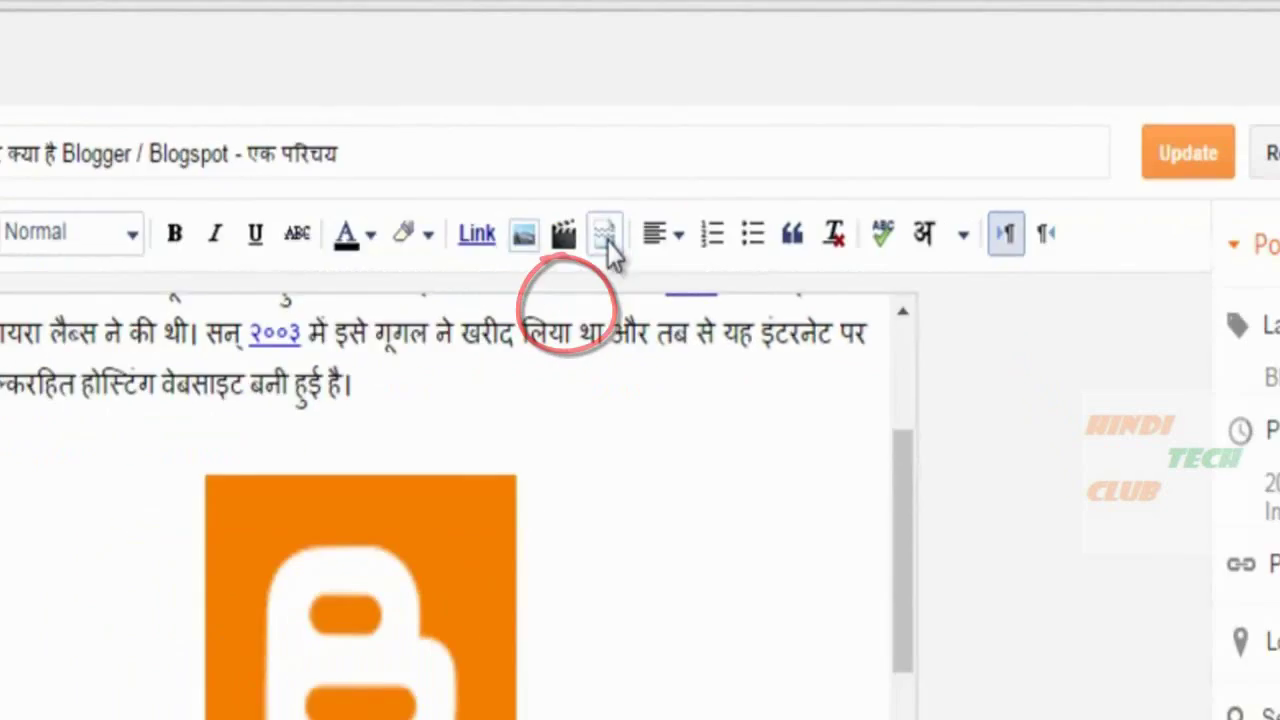
{"action": "left_click", "coordinate": [566, 308]}
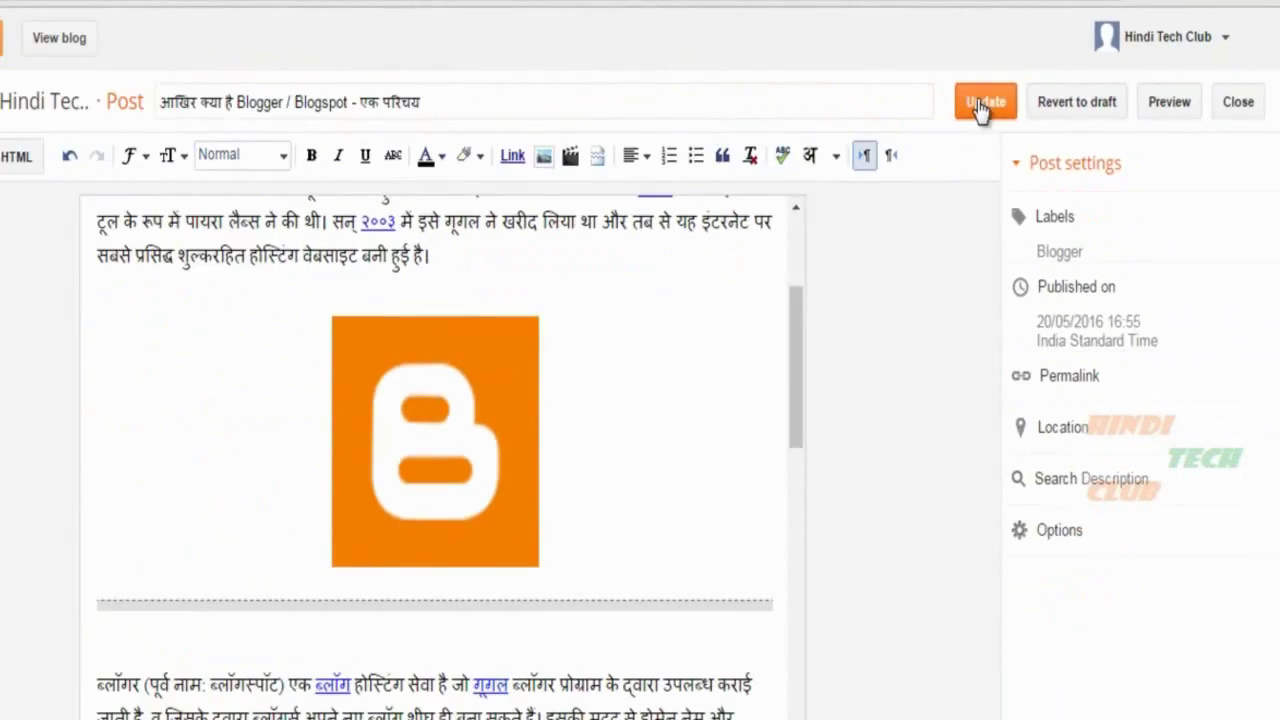
{"action": "left_click", "coordinate": [645, 225]}
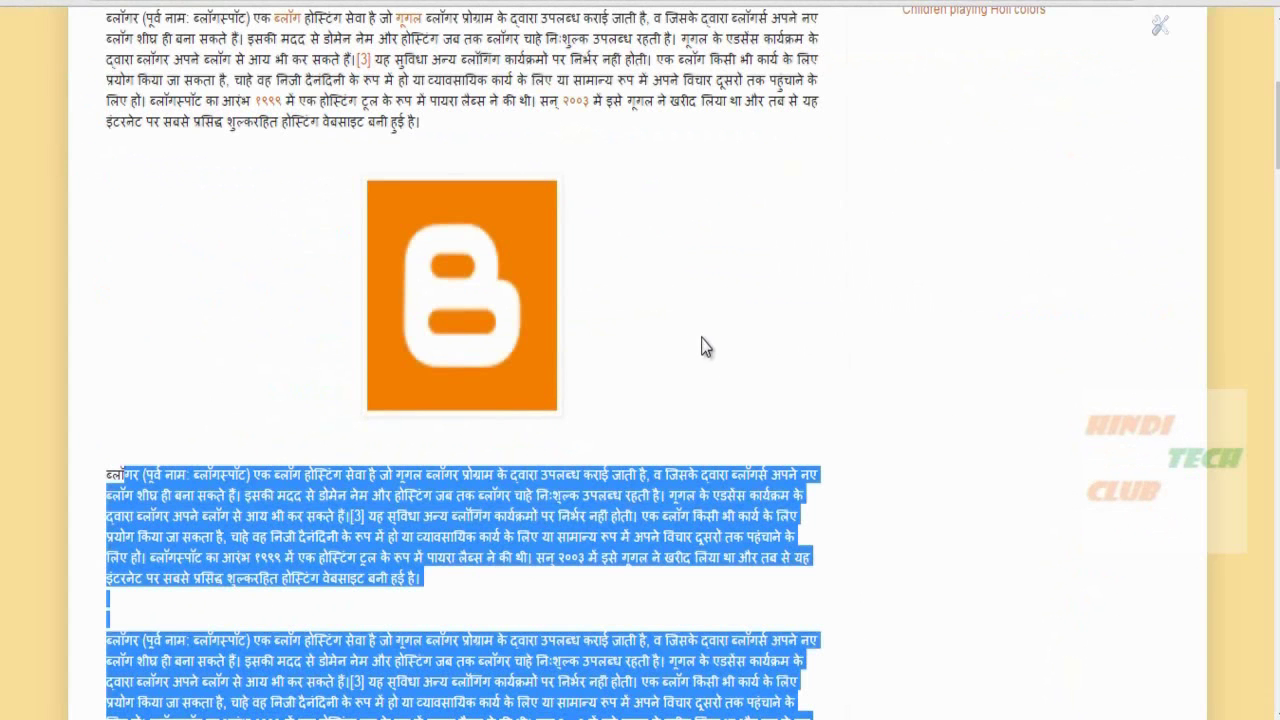
Step: Reload the live home page and check the Blogger / Blogspot post's excerpt and its Read more link
{"action": "left_click", "coordinate": [702, 346]}
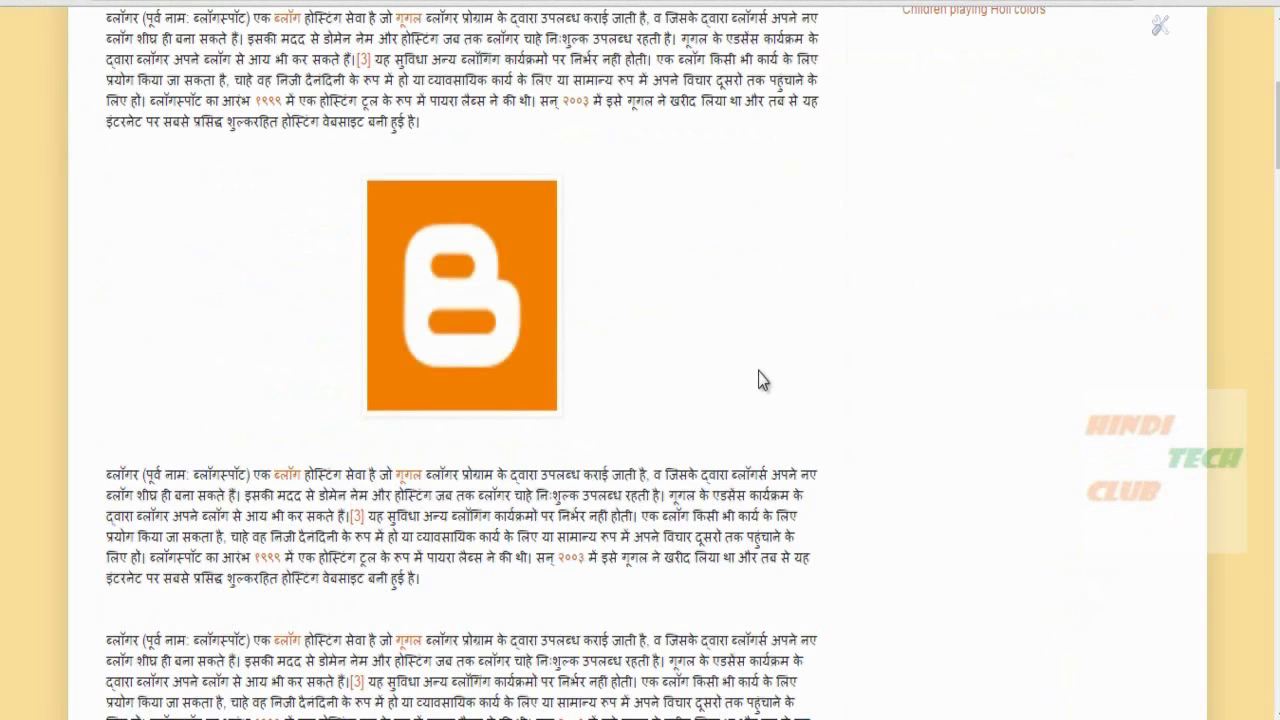
{"action": "scroll", "coordinate": [763, 371], "scroll_direction": "down", "scroll_amount": 3}
{"action": "scroll", "coordinate": [471, 478], "scroll_direction": "up", "scroll_amount": 7}
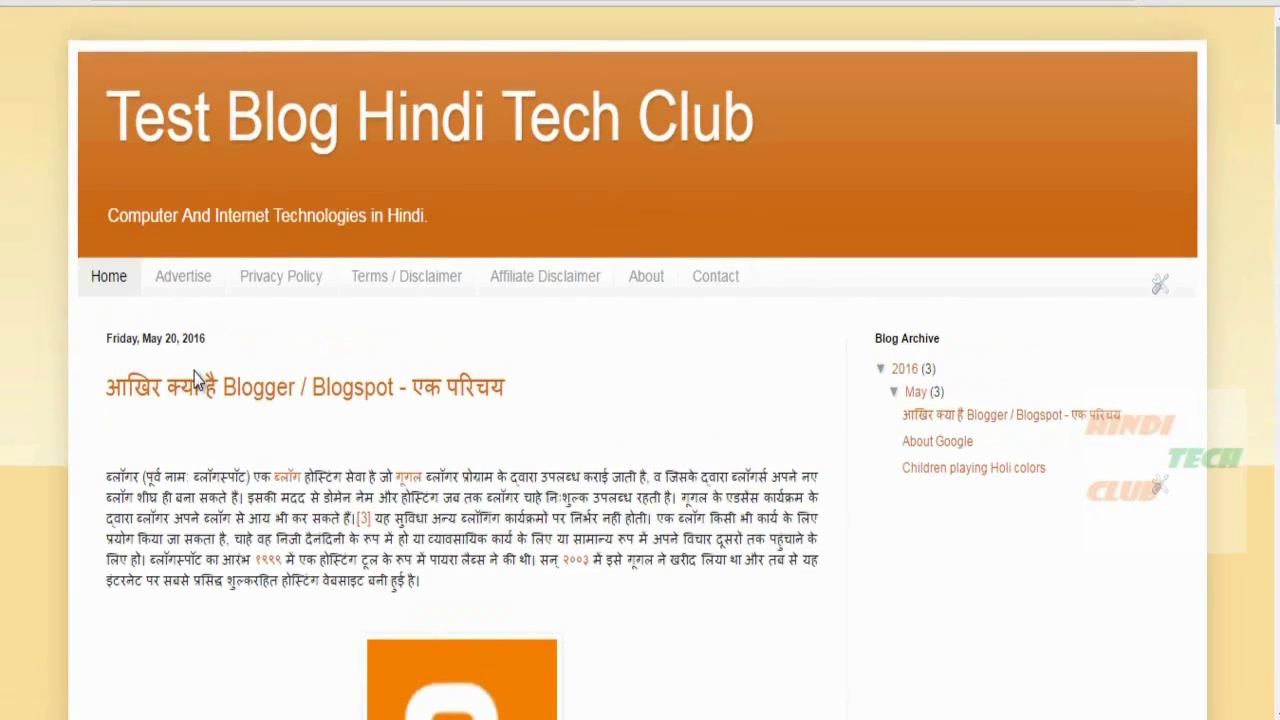
{"action": "scroll", "coordinate": [200, 380], "scroll_direction": "down", "scroll_amount": 2}
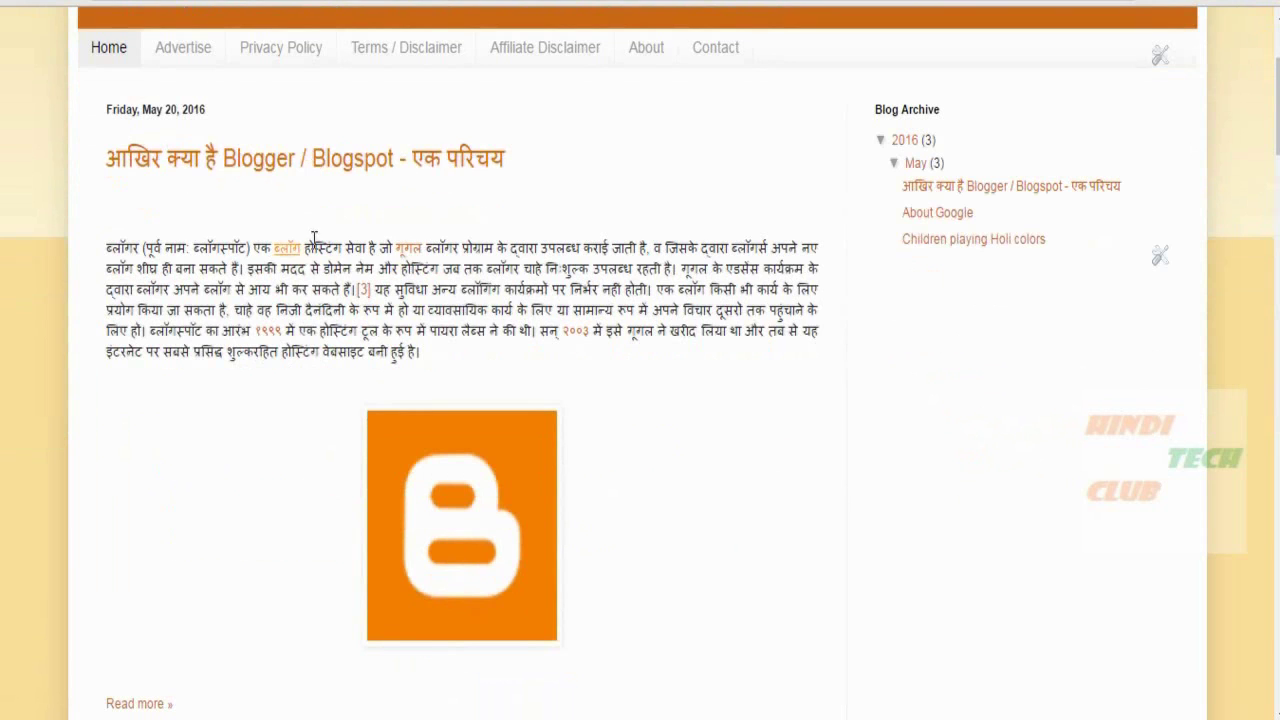
{"action": "scroll", "coordinate": [357, 277], "scroll_direction": "down", "scroll_amount": 2}
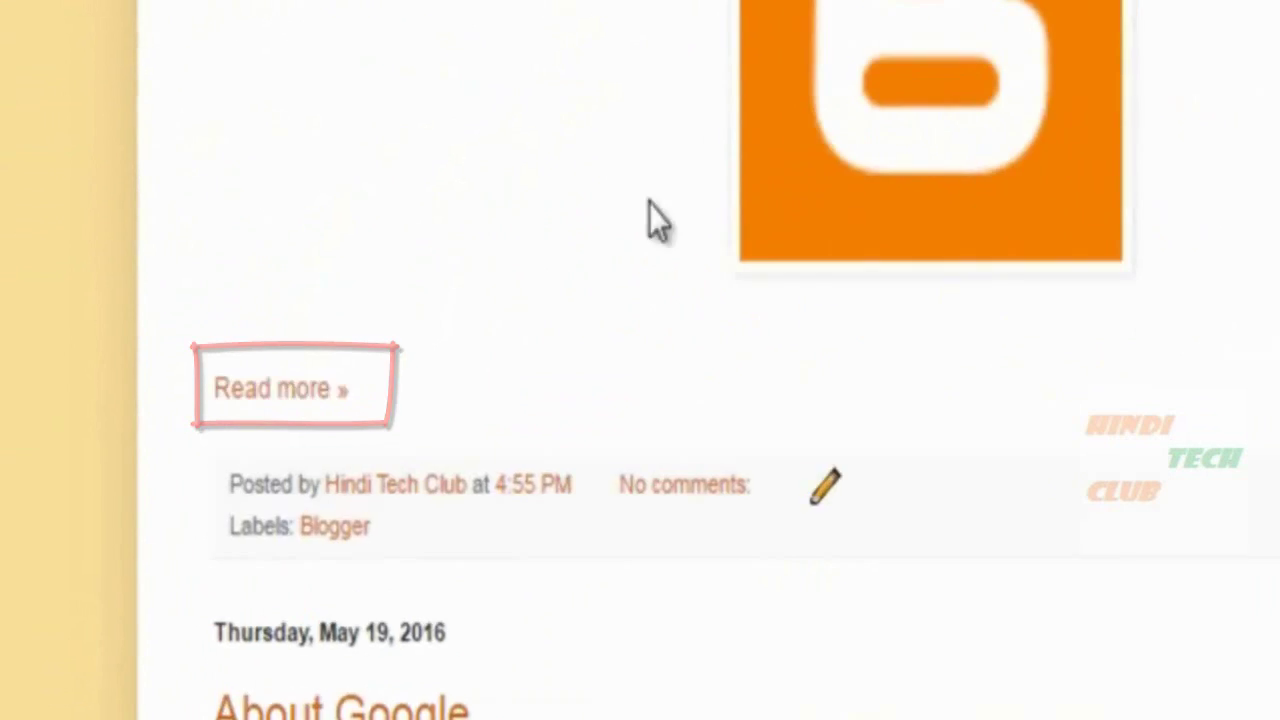
{"action": "scroll", "coordinate": [417, 240], "scroll_direction": "up", "scroll_amount": 3}
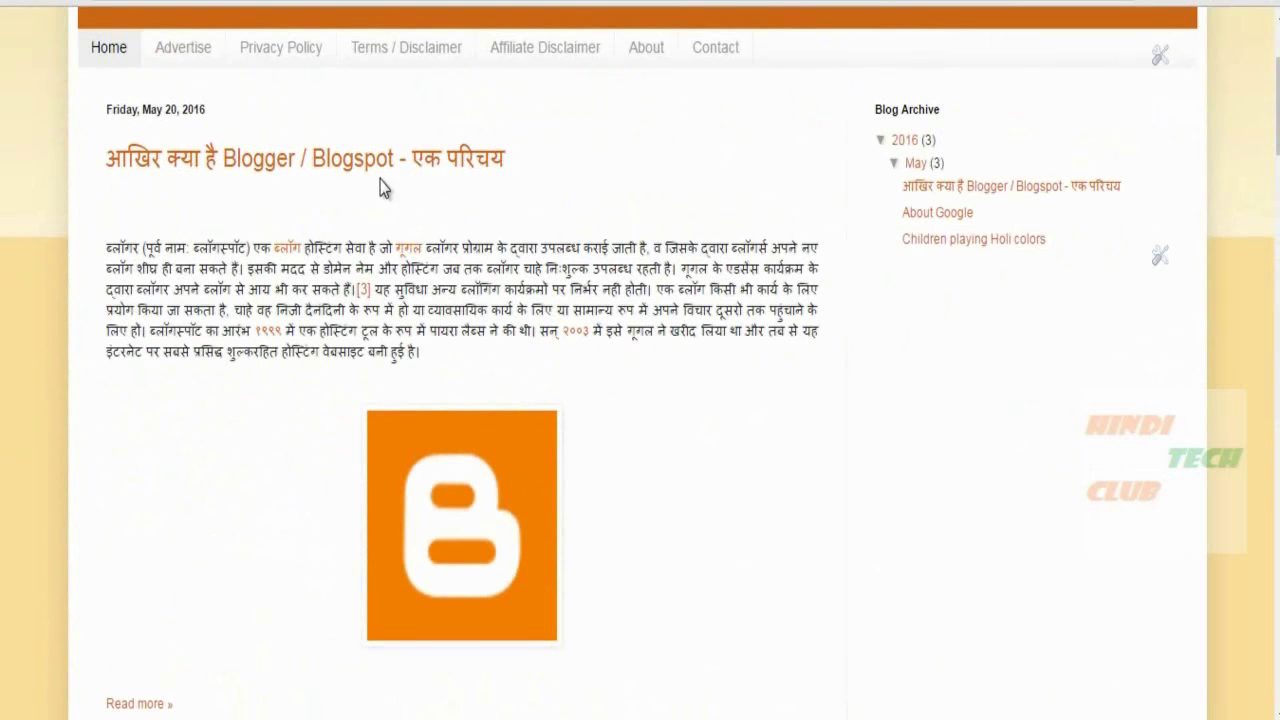
Step: Open the full Blogger / Blogspot post through its Read more link and look through it down to the comment form
{"action": "scroll", "coordinate": [281, 429], "scroll_direction": "down", "scroll_amount": 1}
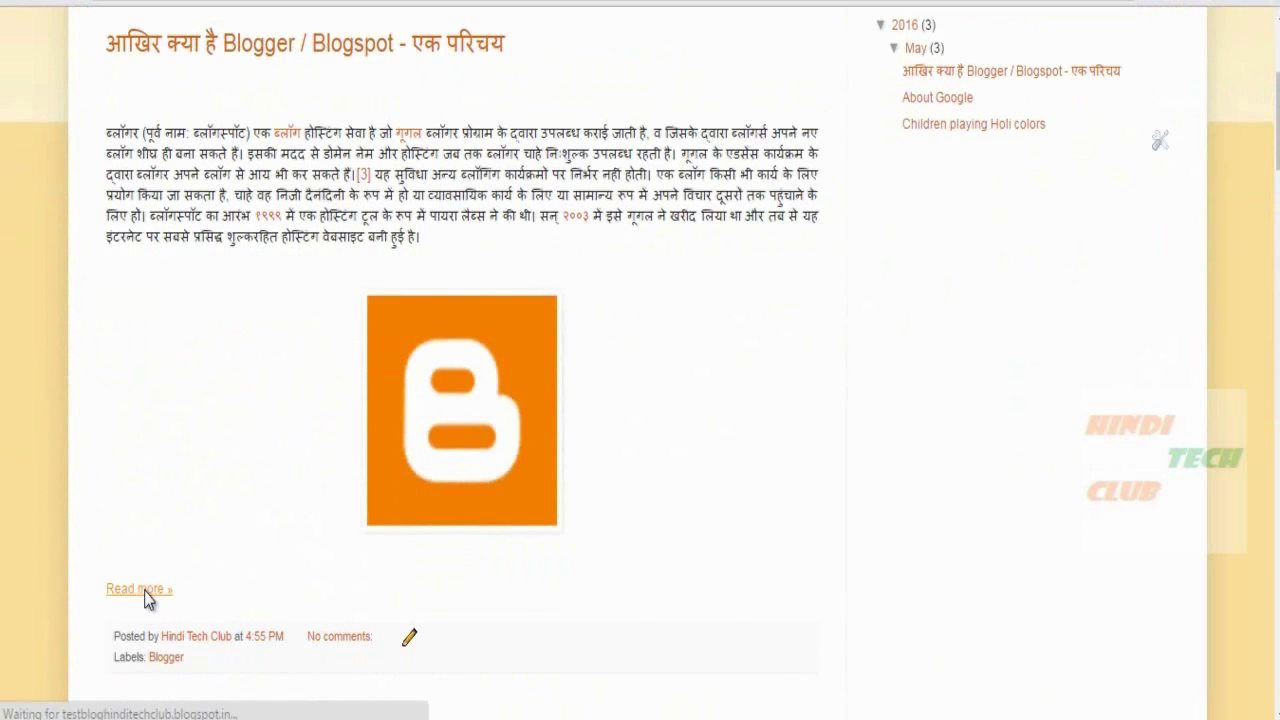
{"action": "scroll", "coordinate": [575, 537], "scroll_direction": "down", "scroll_amount": 10}
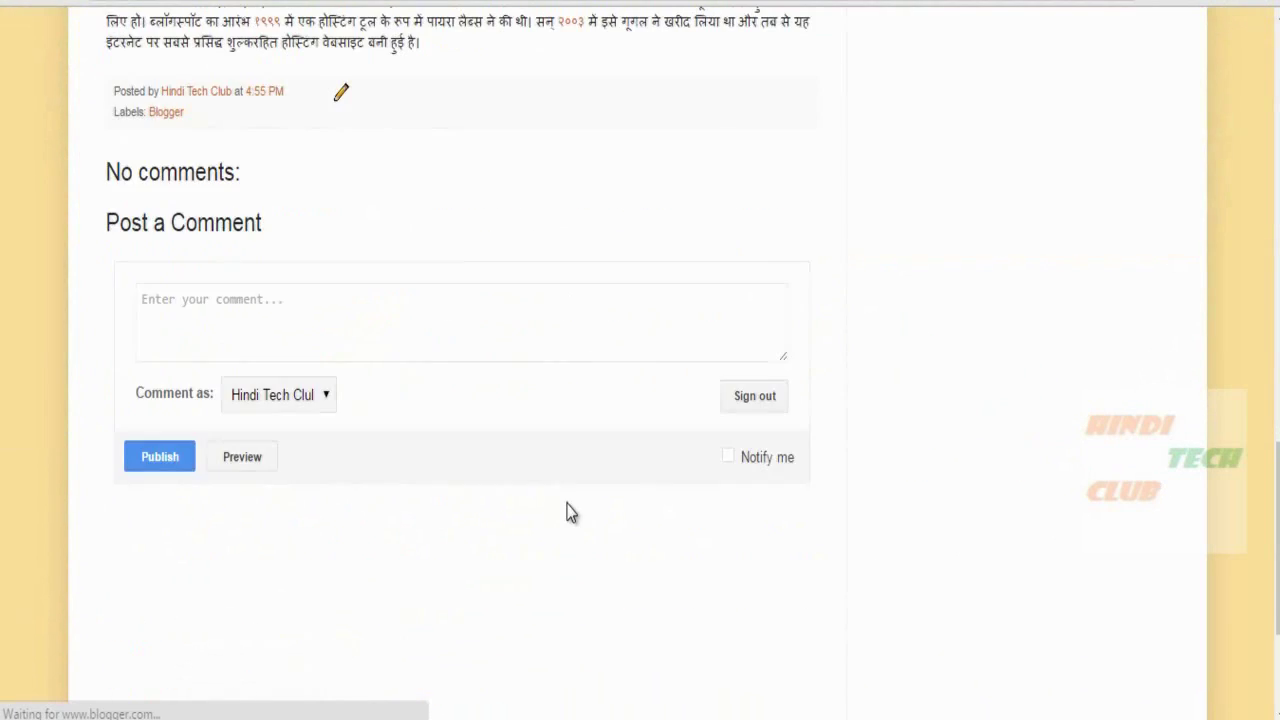
{"action": "scroll", "coordinate": [572, 512], "scroll_direction": "up", "scroll_amount": 15}
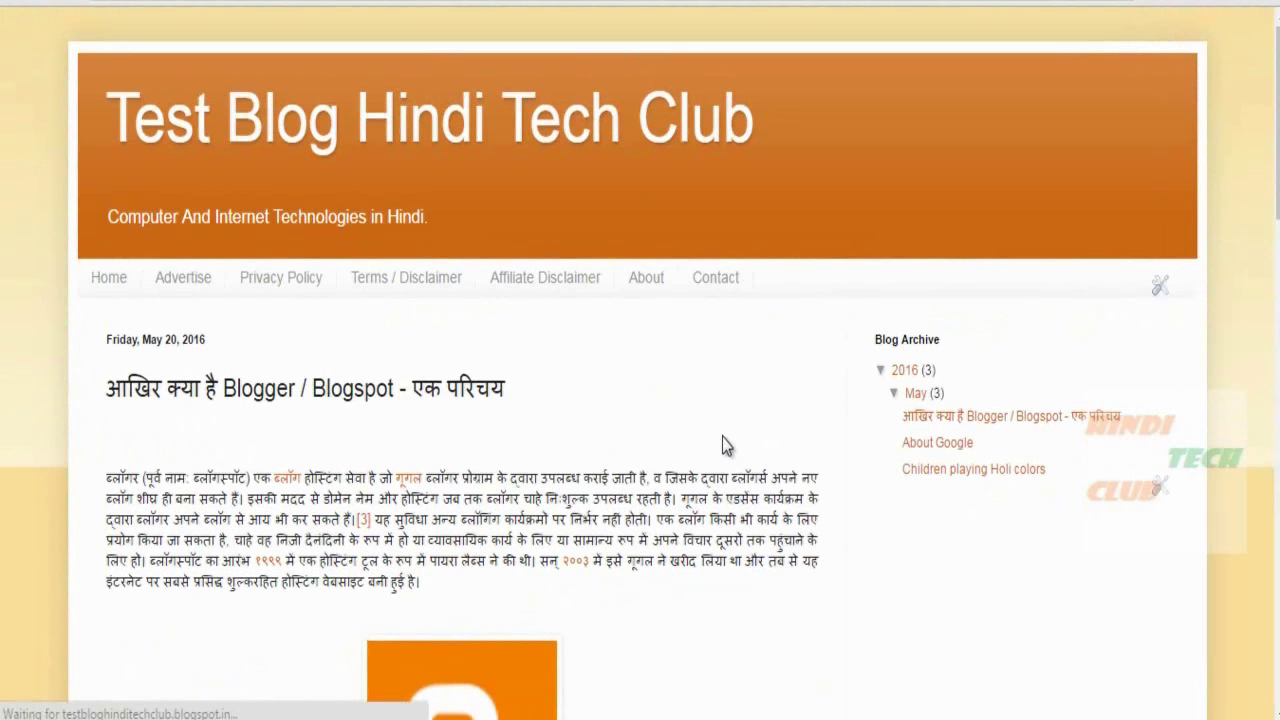
Step: Return to the blog's home page and compare the shortened Blogger / Blogspot post with the About Google post
{"action": "scroll", "coordinate": [714, 443], "scroll_direction": "down", "scroll_amount": 3}
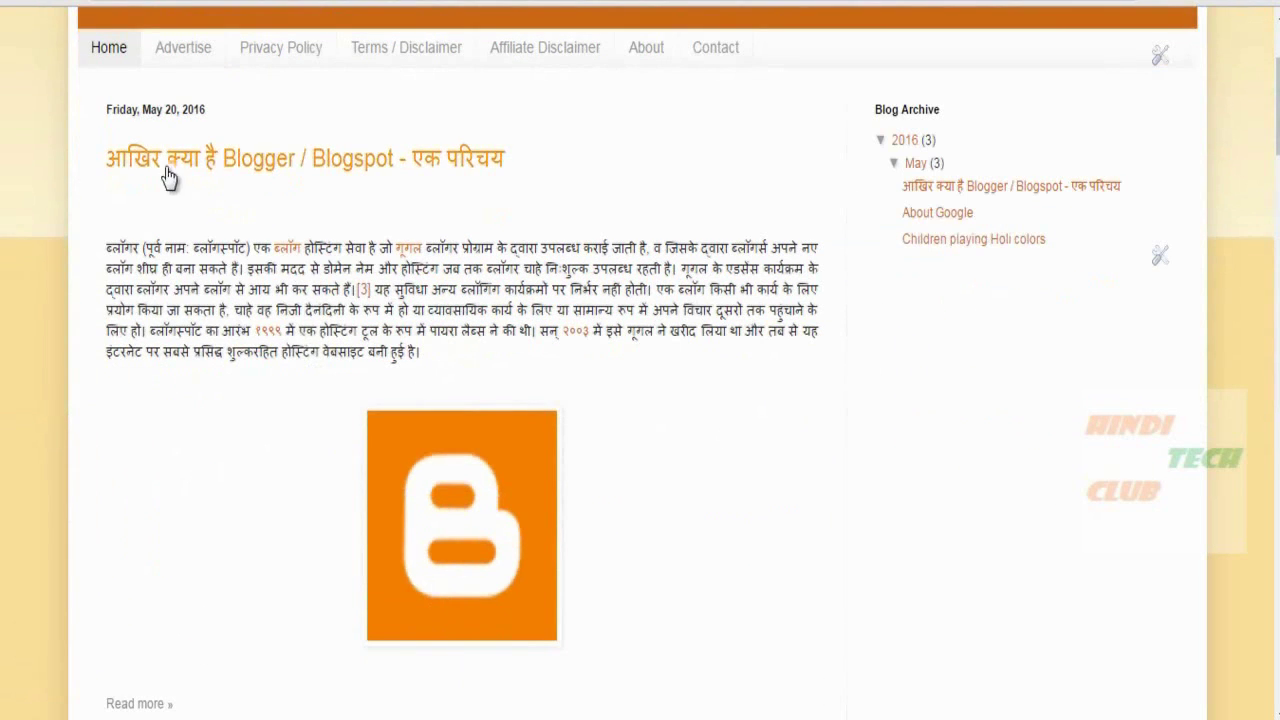
{"action": "scroll", "coordinate": [374, 454], "scroll_direction": "down", "scroll_amount": 3}
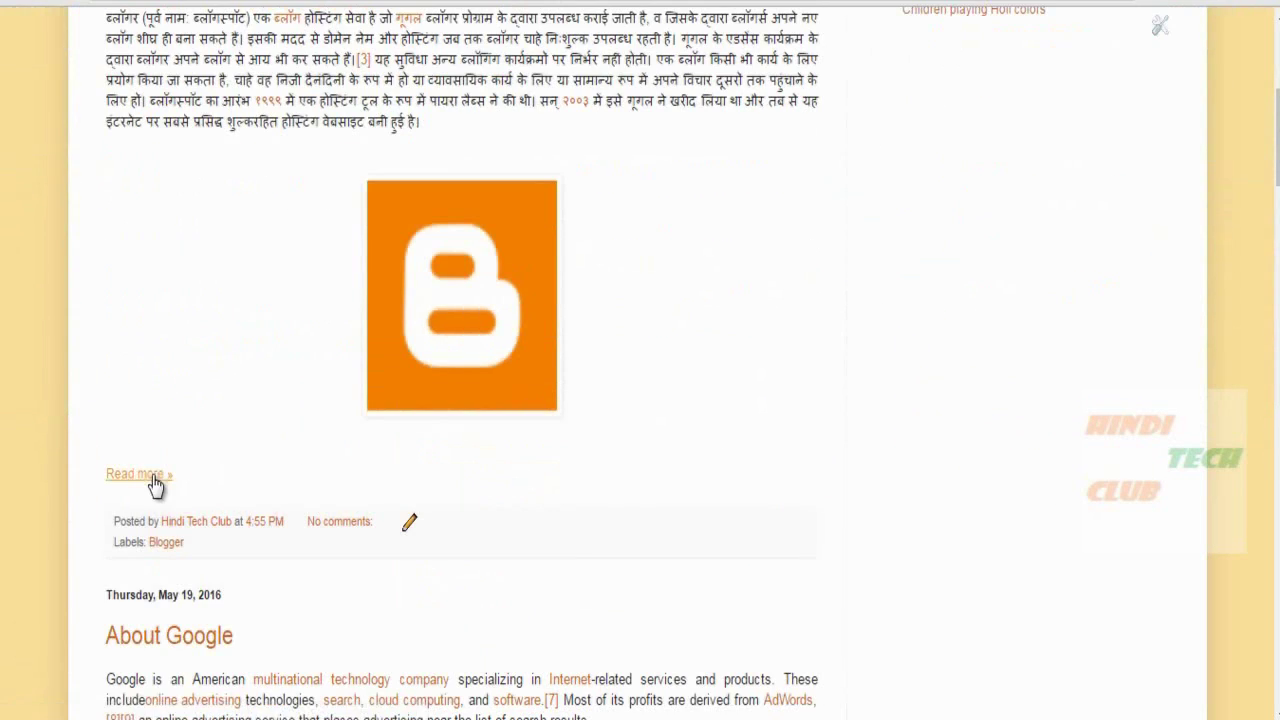
{"action": "scroll", "coordinate": [560, 489], "scroll_direction": "down", "scroll_amount": 4}
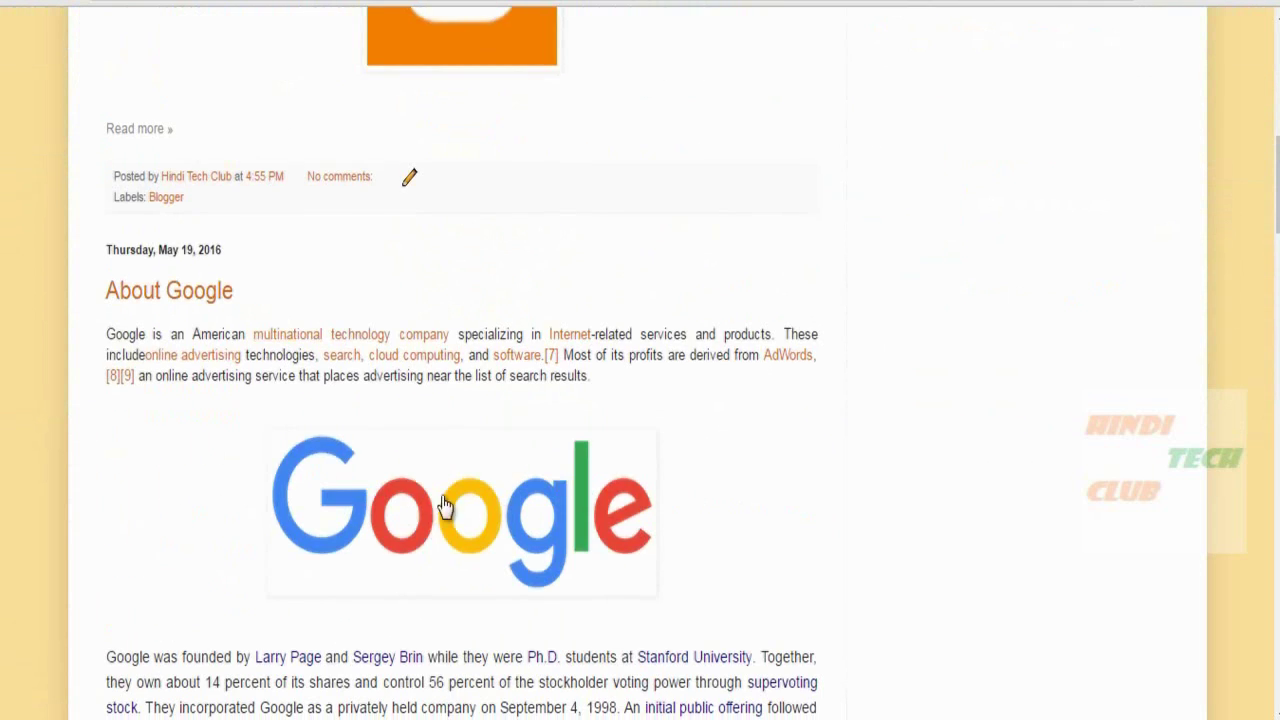
{"action": "scroll", "coordinate": [445, 507], "scroll_direction": "down", "scroll_amount": 3}
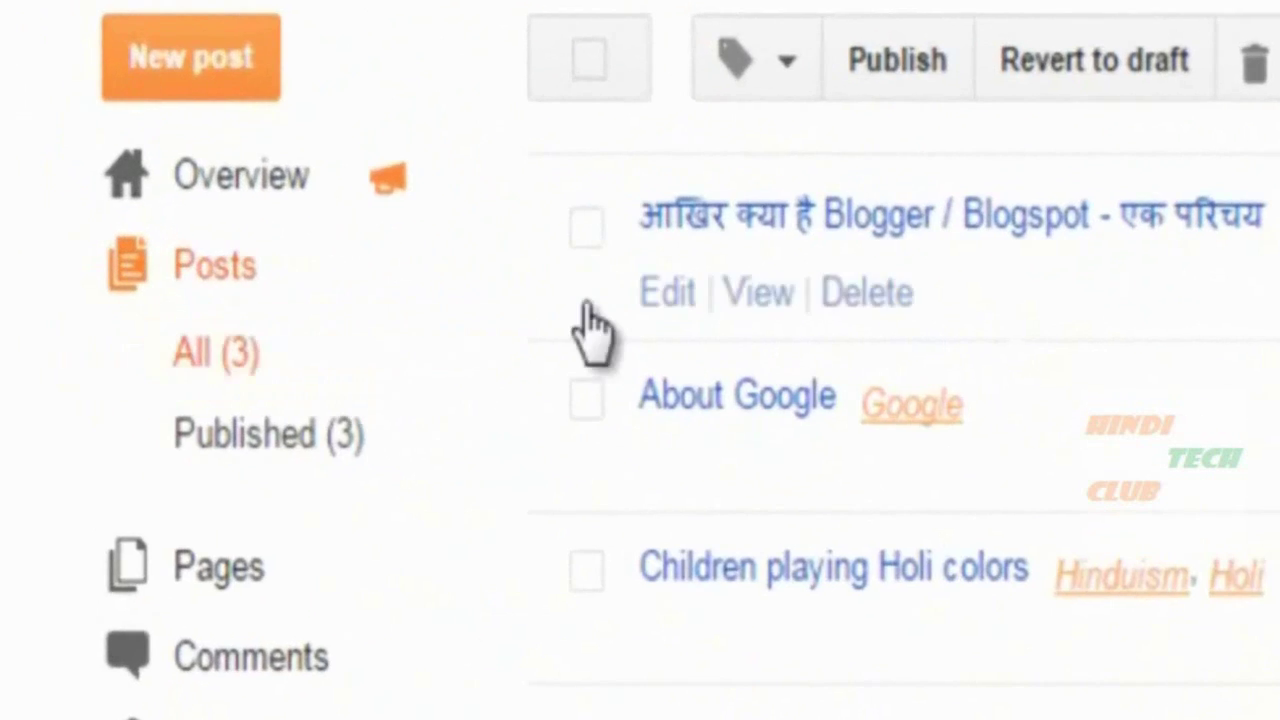
Step: Open the About Google post for editing to add a jump break, and update the post
{"action": "mouse_move", "coordinate": [694, 429]}
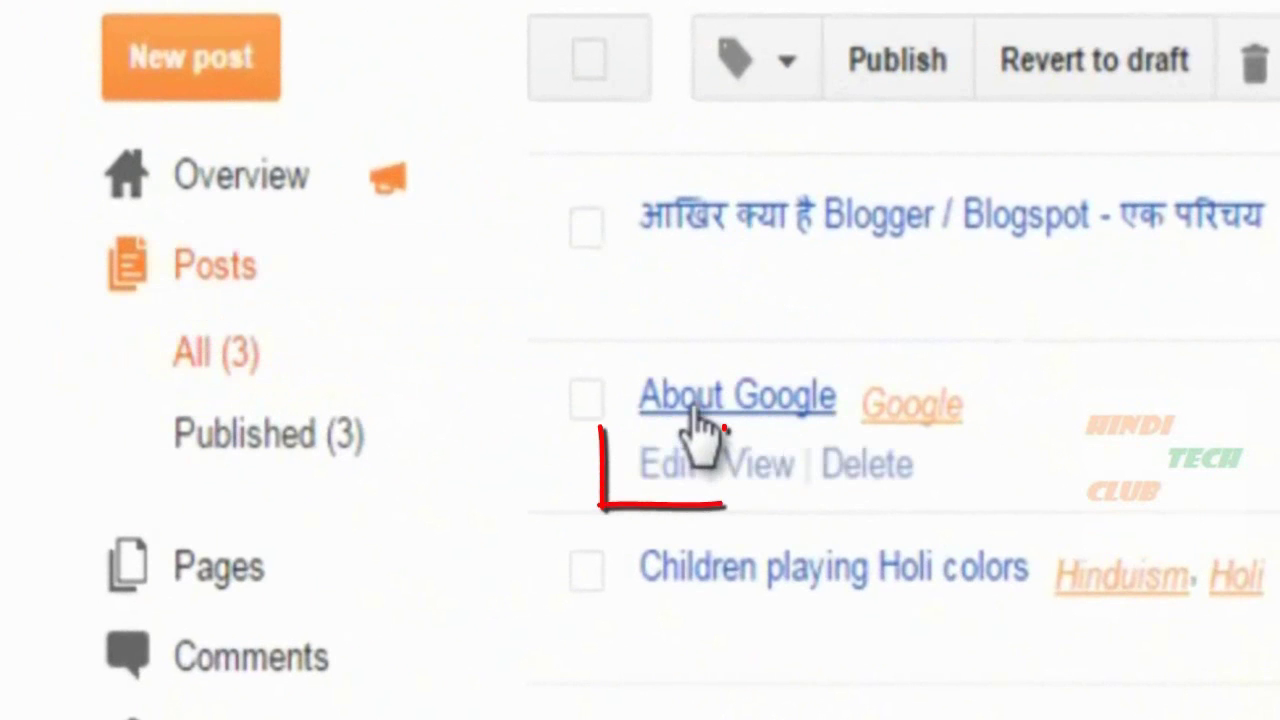
{"action": "left_click", "coordinate": [664, 468]}
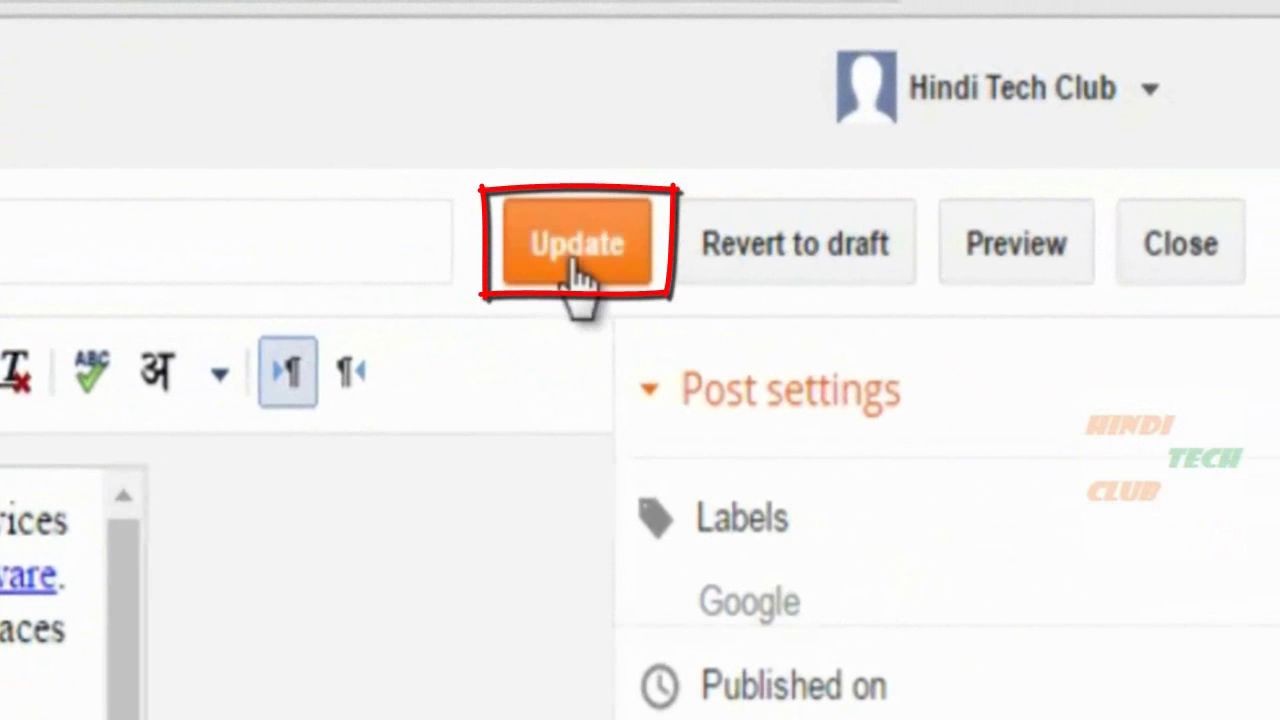
{"action": "left_click", "coordinate": [528, 268]}
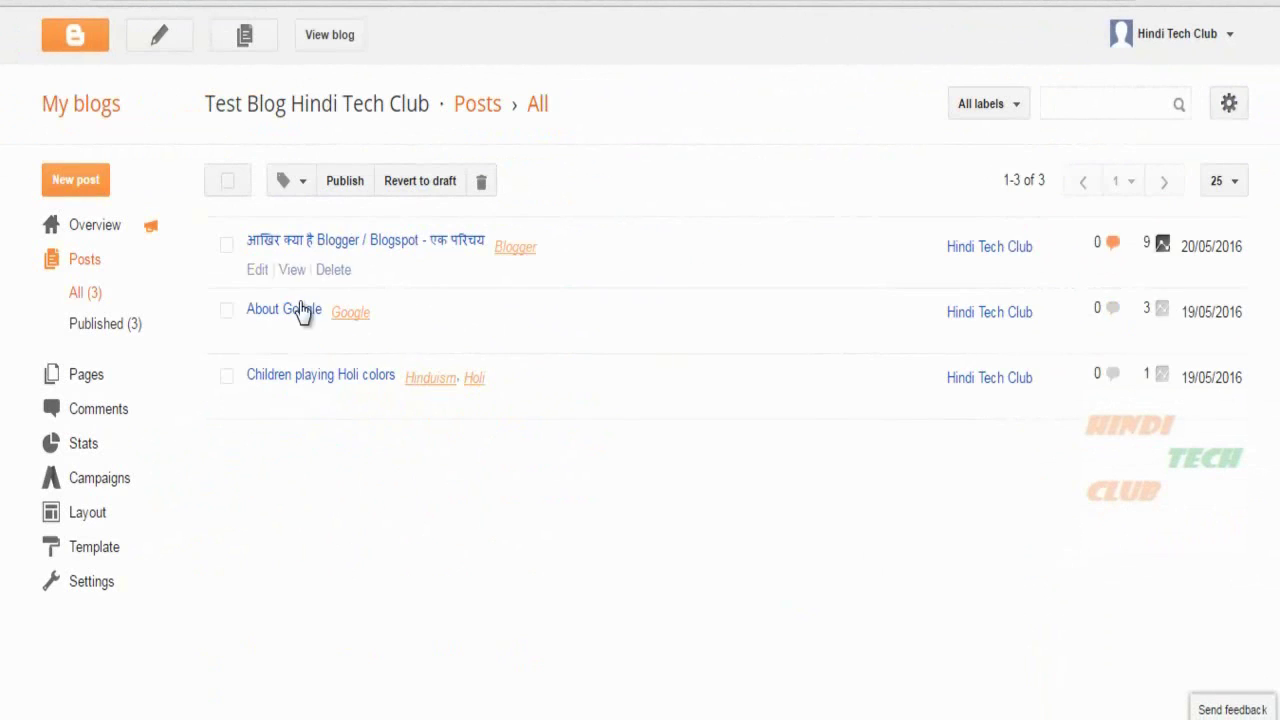
Step: Open the Children playing Holi colors post for editing, insert a jump break above "The first day is known as", and update the post
{"action": "mouse_move", "coordinate": [263, 391]}
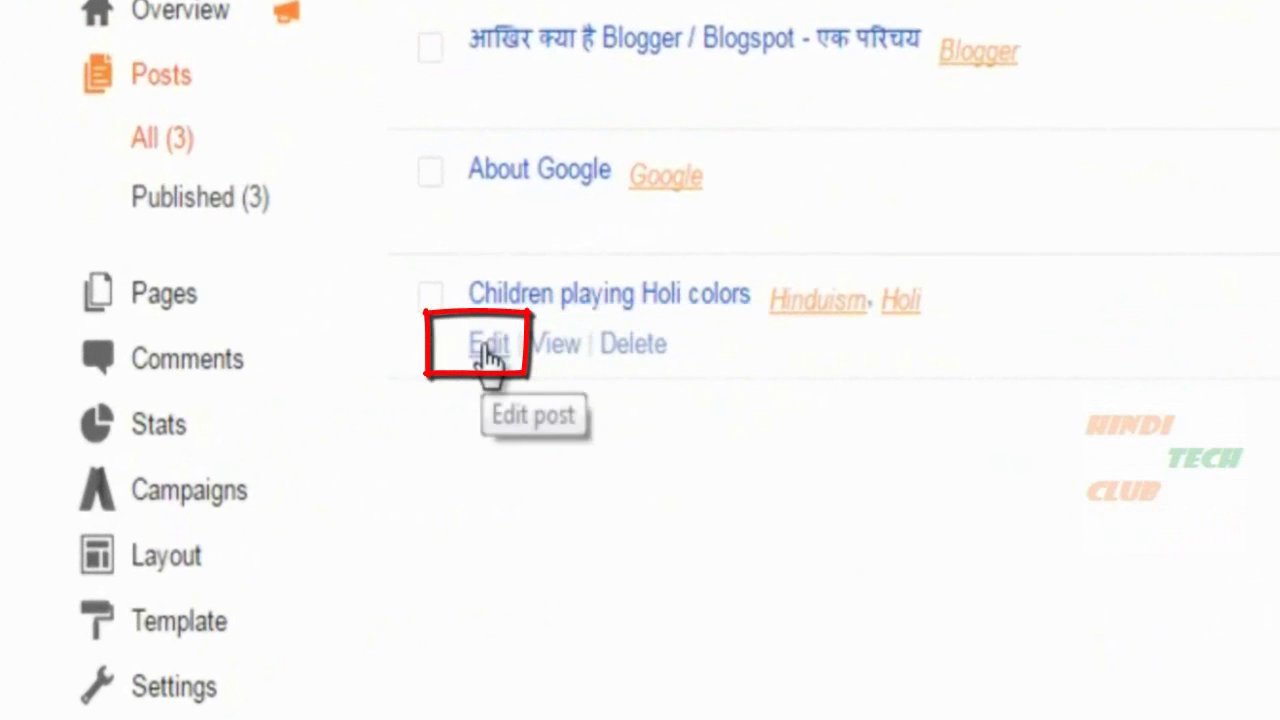
{"action": "left_click", "coordinate": [487, 346]}
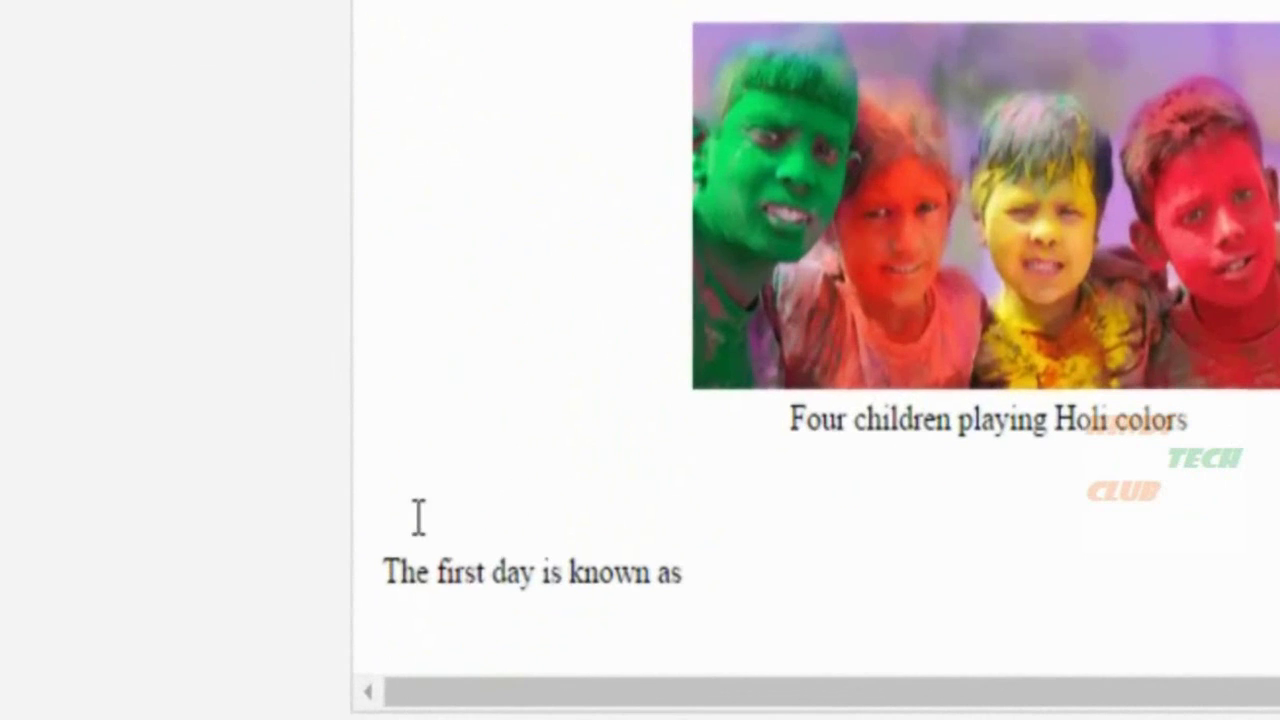
{"action": "left_click", "coordinate": [400, 503]}
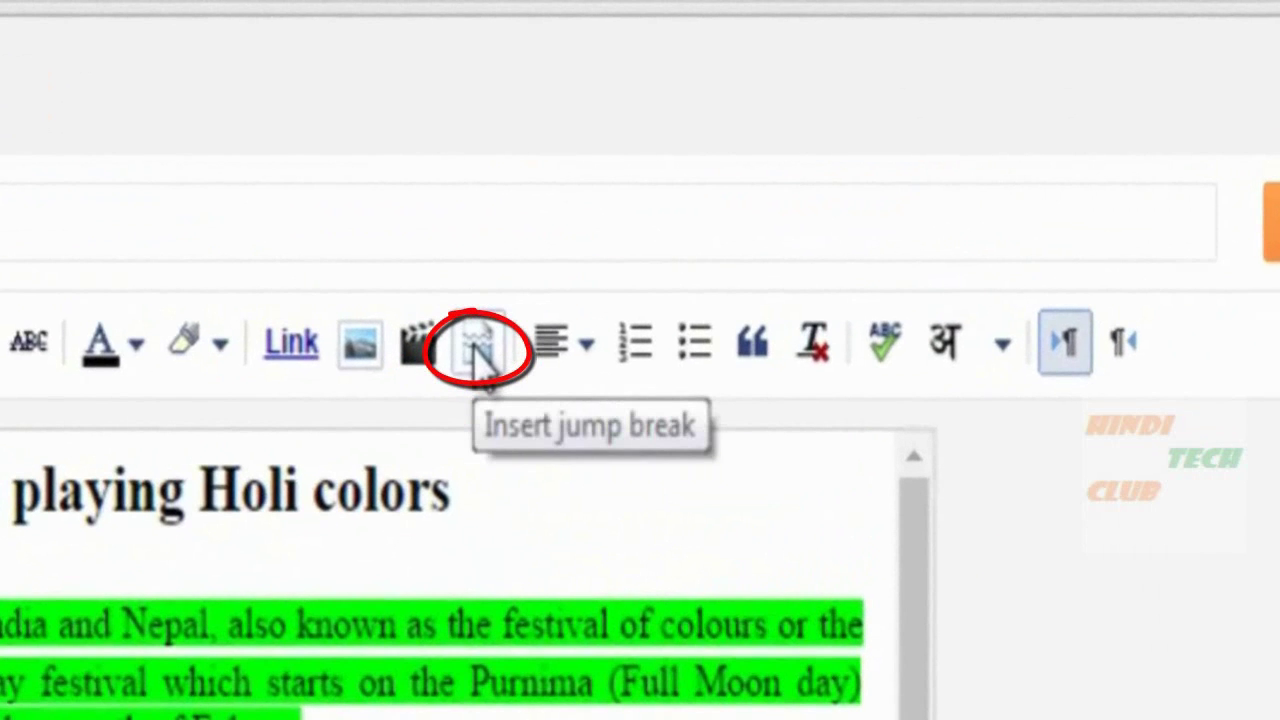
{"action": "left_click", "coordinate": [476, 348]}
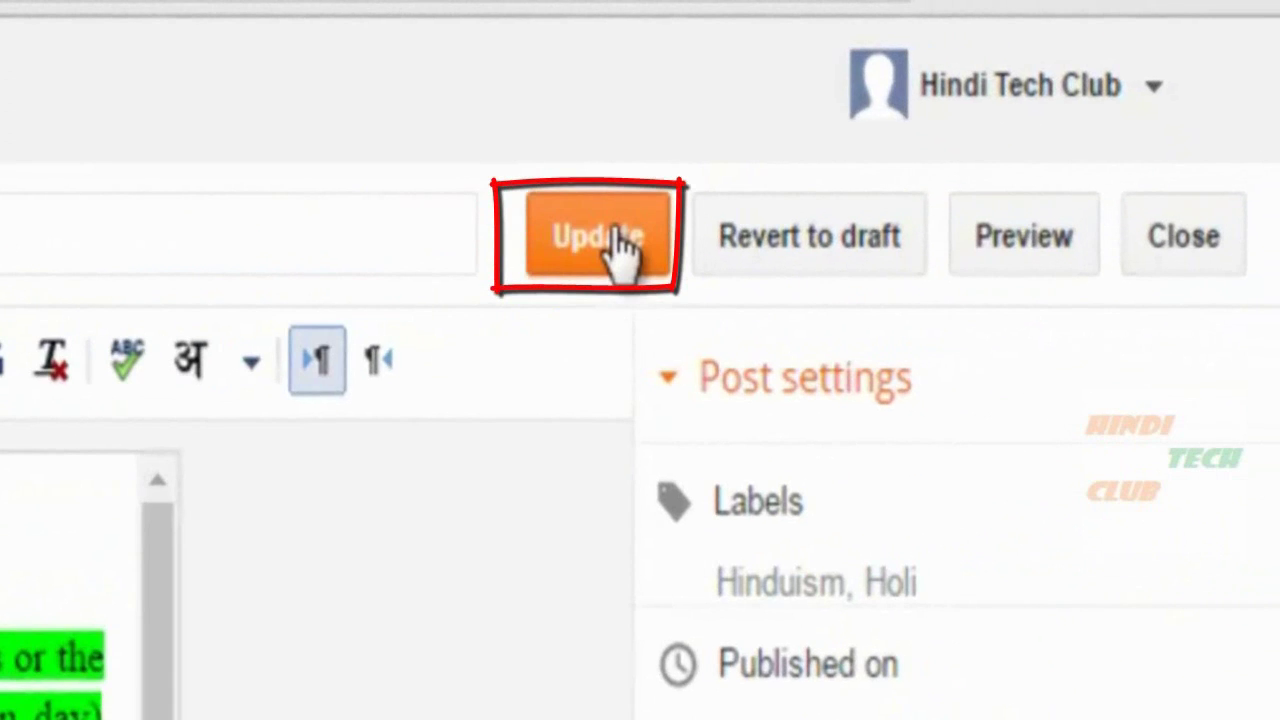
{"action": "left_click", "coordinate": [618, 245]}
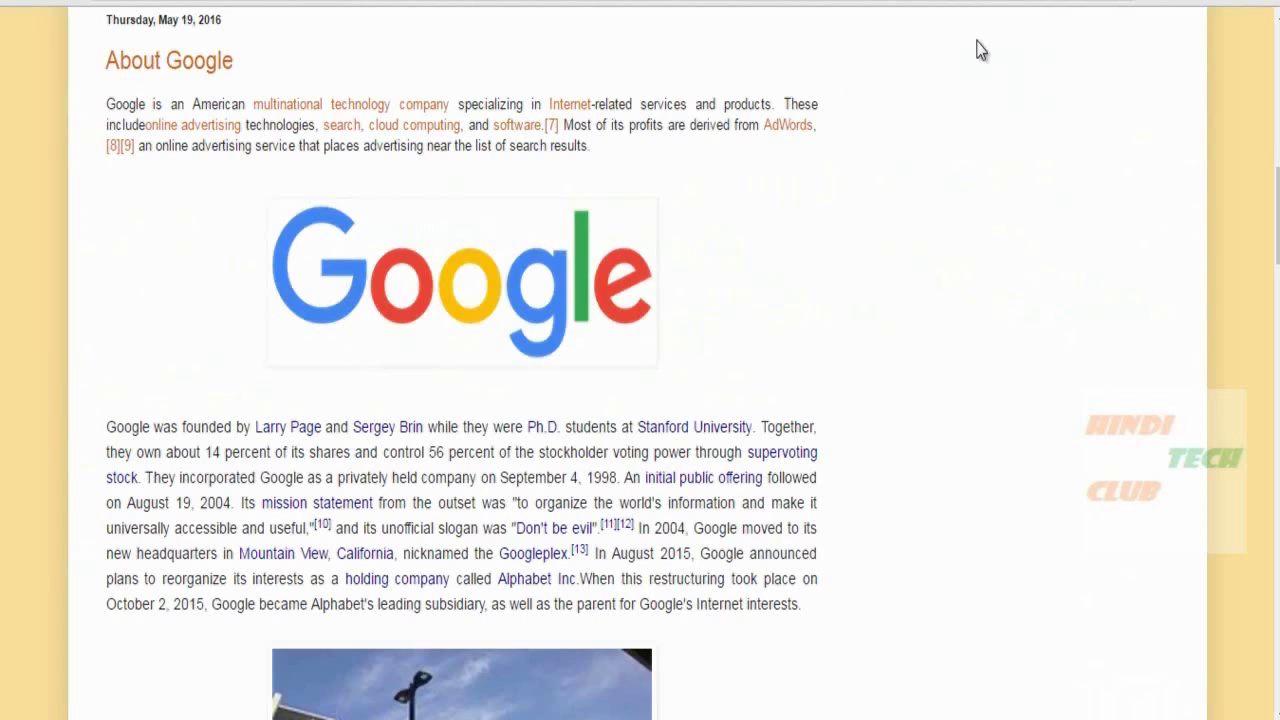
Step: Look through the live home page and check the excerpt and Read more link of all three posts
{"action": "scroll", "coordinate": [779, 392], "scroll_direction": "up", "scroll_amount": 10}
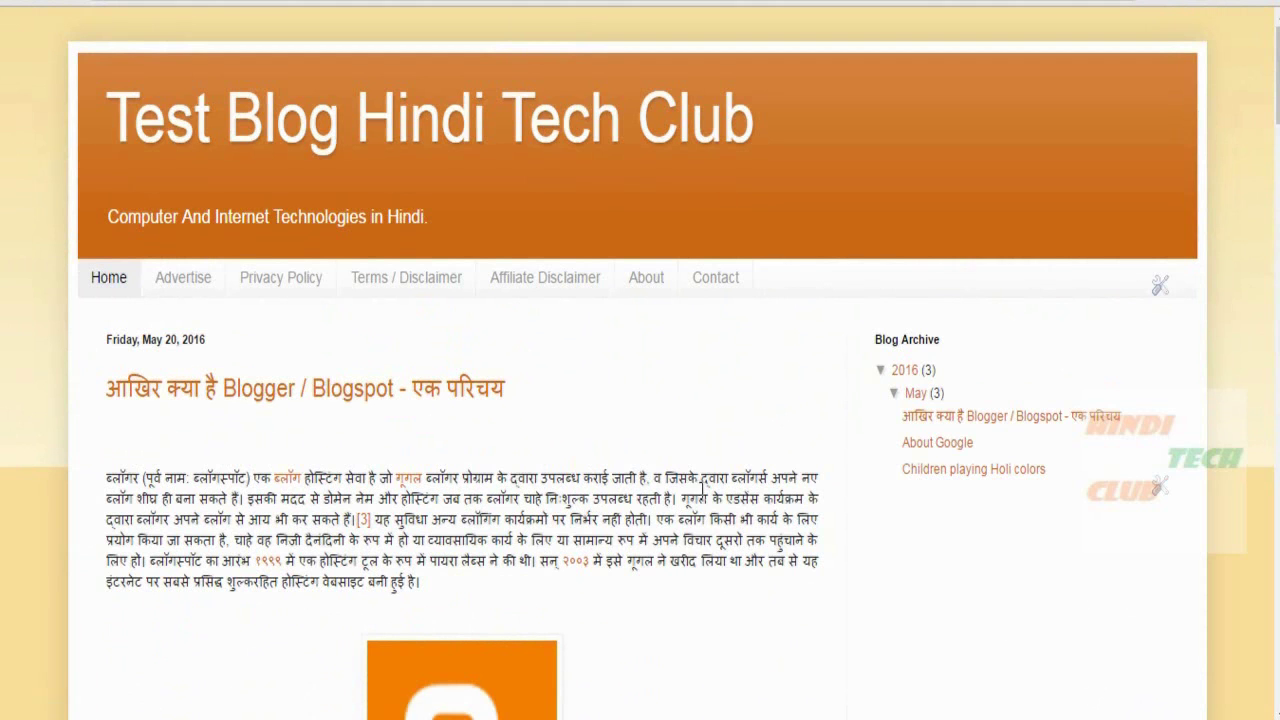
{"action": "scroll", "coordinate": [700, 405], "scroll_direction": "down", "scroll_amount": 2}
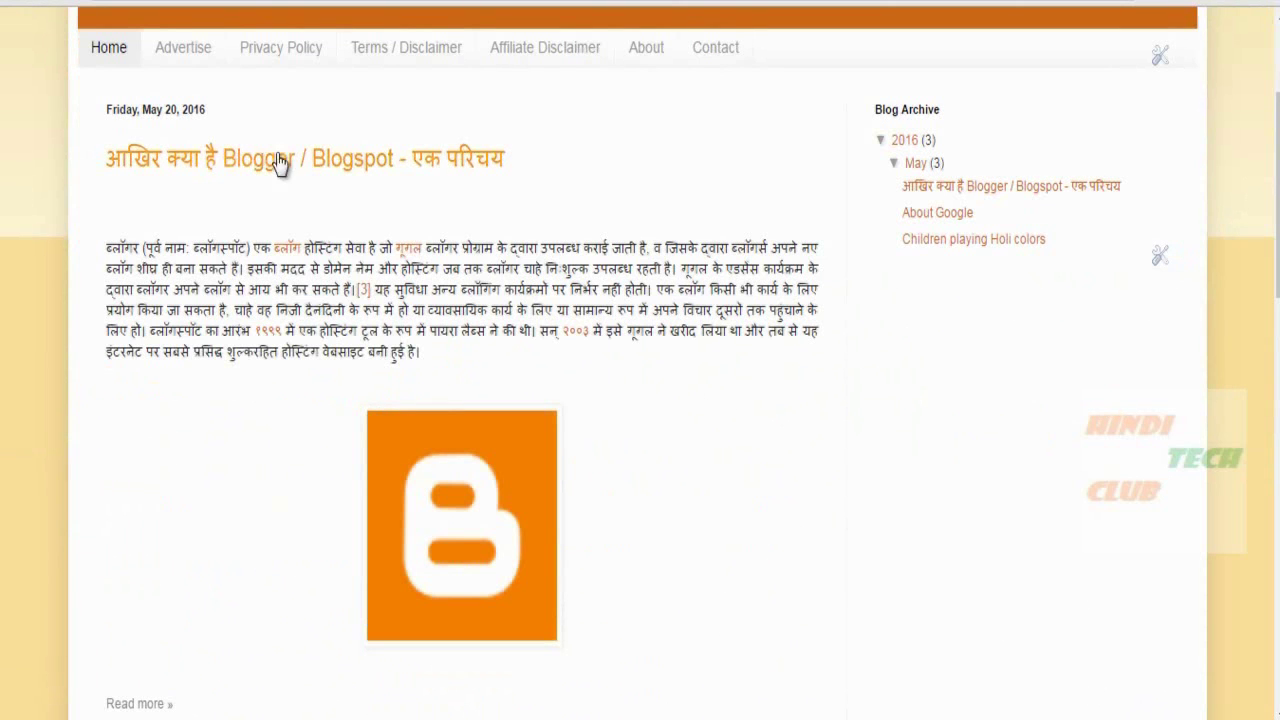
{"action": "scroll", "coordinate": [459, 405], "scroll_direction": "down", "scroll_amount": 3}
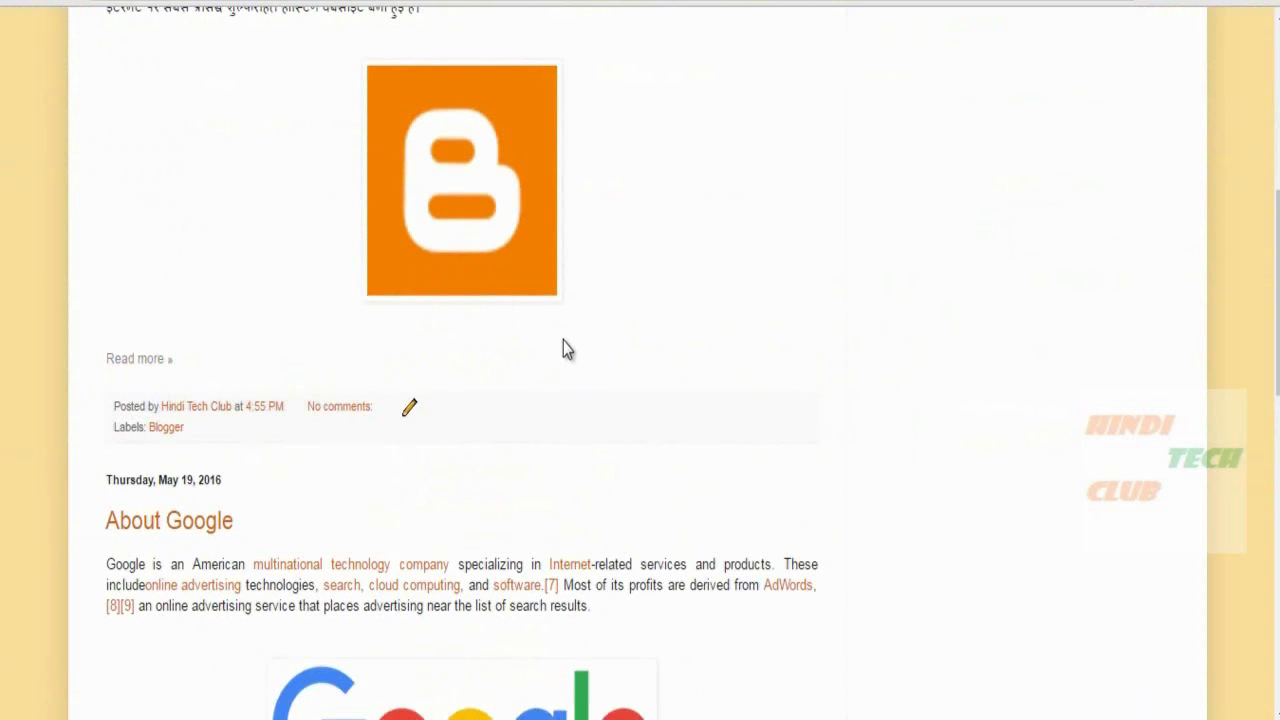
{"action": "scroll", "coordinate": [86, 331], "scroll_direction": "down", "scroll_amount": 2}
{"action": "scroll", "coordinate": [510, 325], "scroll_direction": "down", "scroll_amount": 1}
{"action": "scroll", "coordinate": [510, 325], "scroll_direction": "down", "scroll_amount": 2}
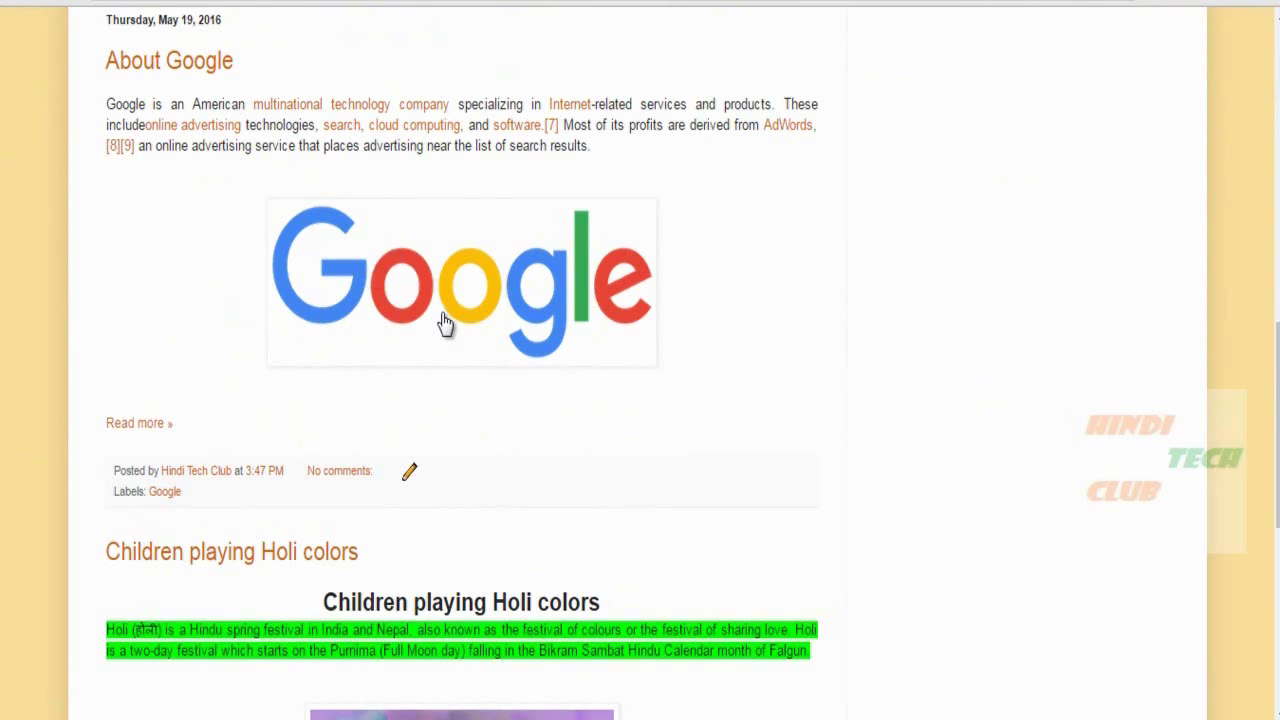
{"action": "scroll", "coordinate": [450, 330], "scroll_direction": "down", "scroll_amount": 2}
{"action": "scroll", "coordinate": [443, 366], "scroll_direction": "down", "scroll_amount": 1}
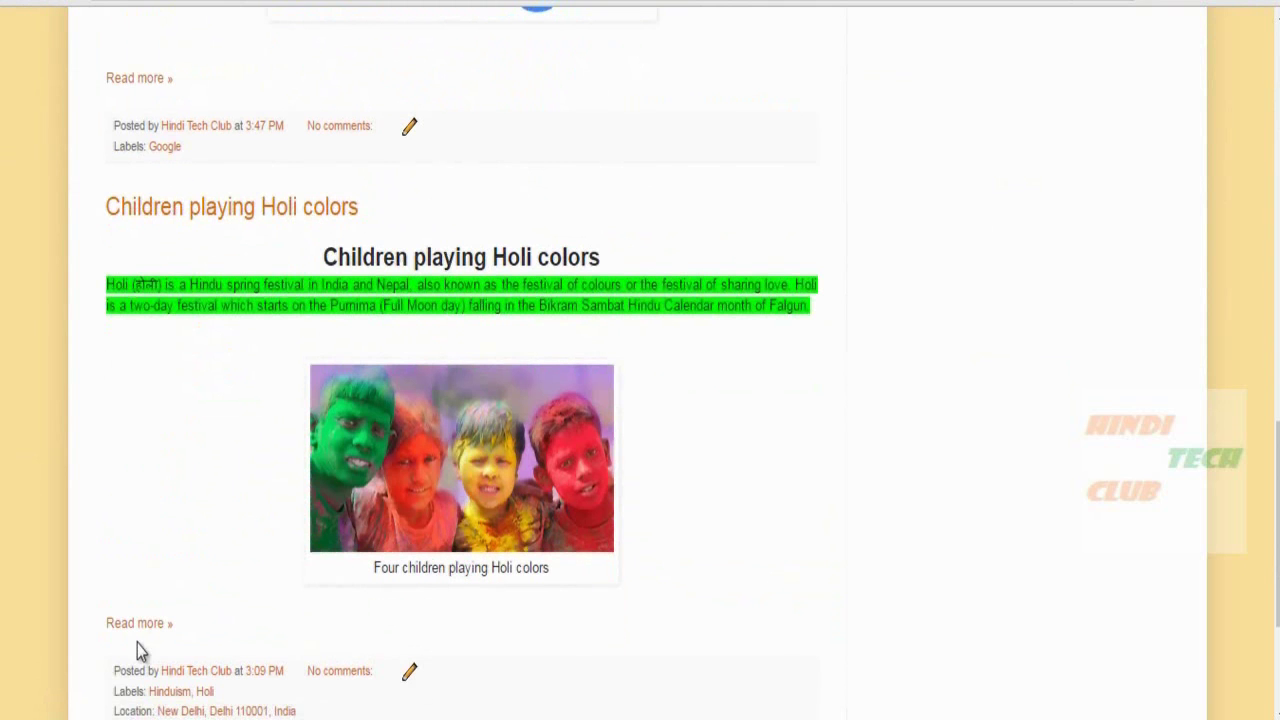
{"action": "scroll", "coordinate": [418, 568], "scroll_direction": "down", "scroll_amount": 3}
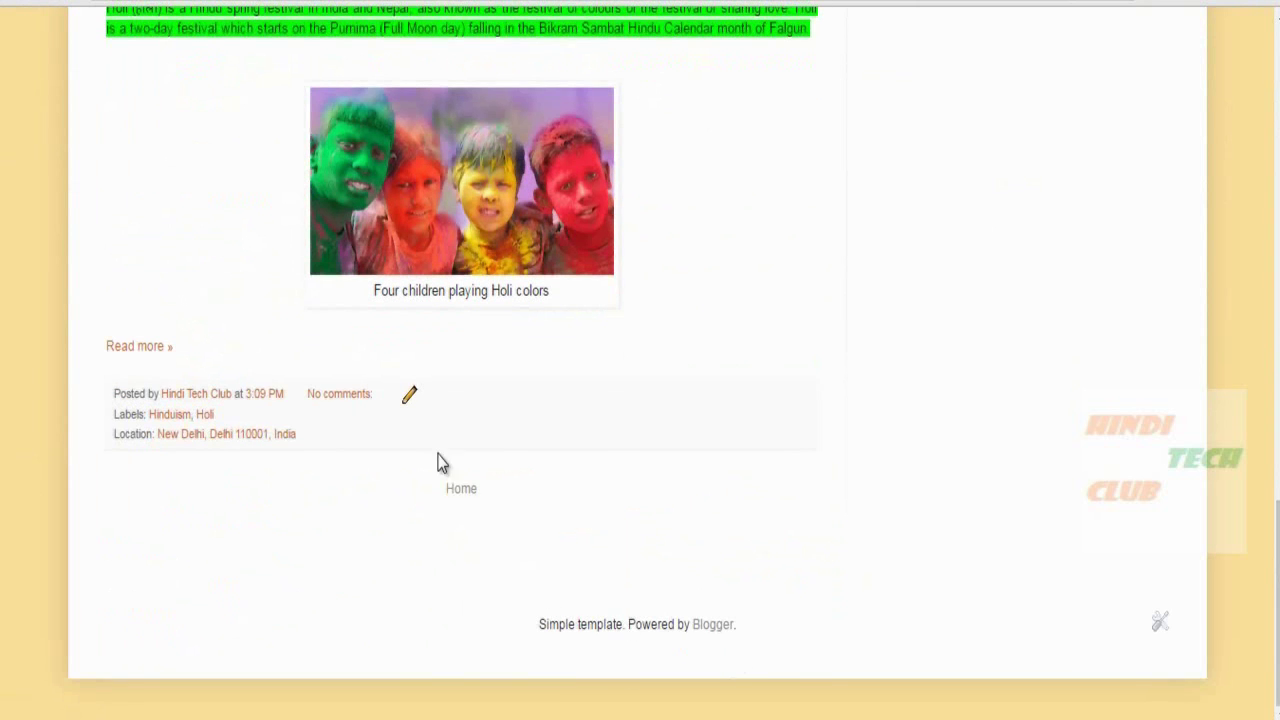
{"action": "scroll", "coordinate": [816, 480], "scroll_direction": "up", "scroll_amount": 15}
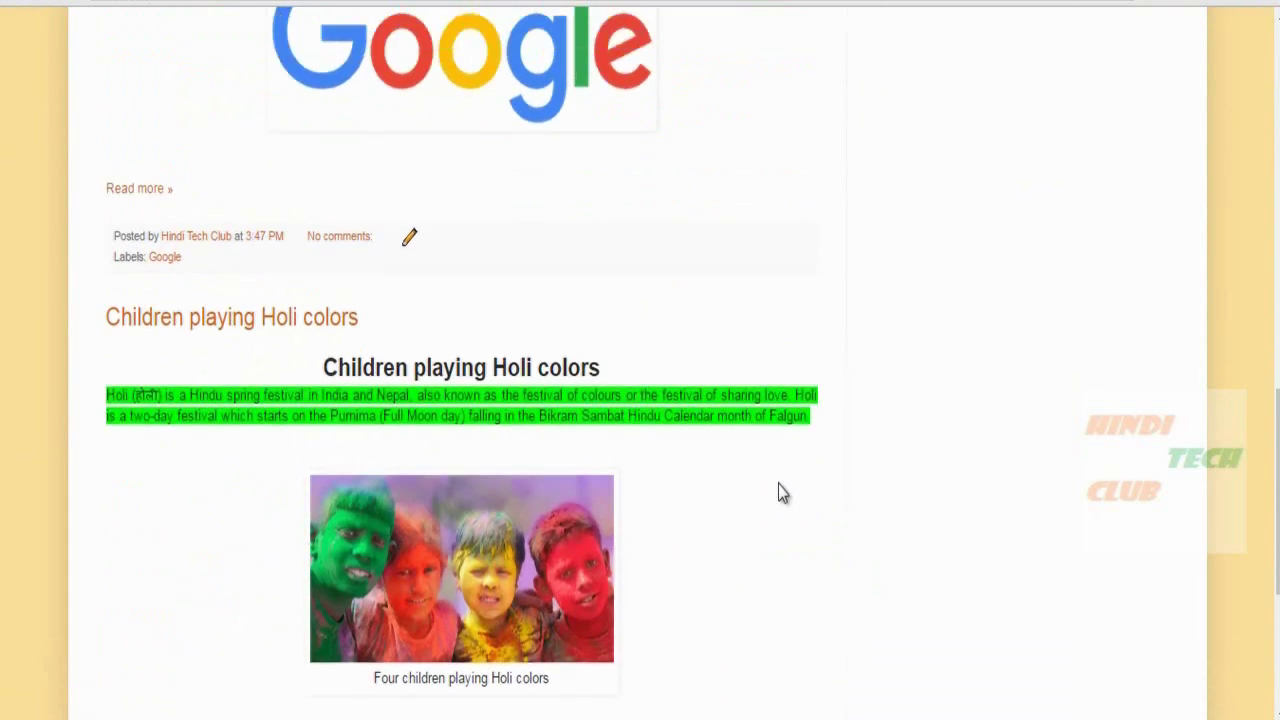
{"action": "scroll", "coordinate": [778, 486], "scroll_direction": "up", "scroll_amount": 1}
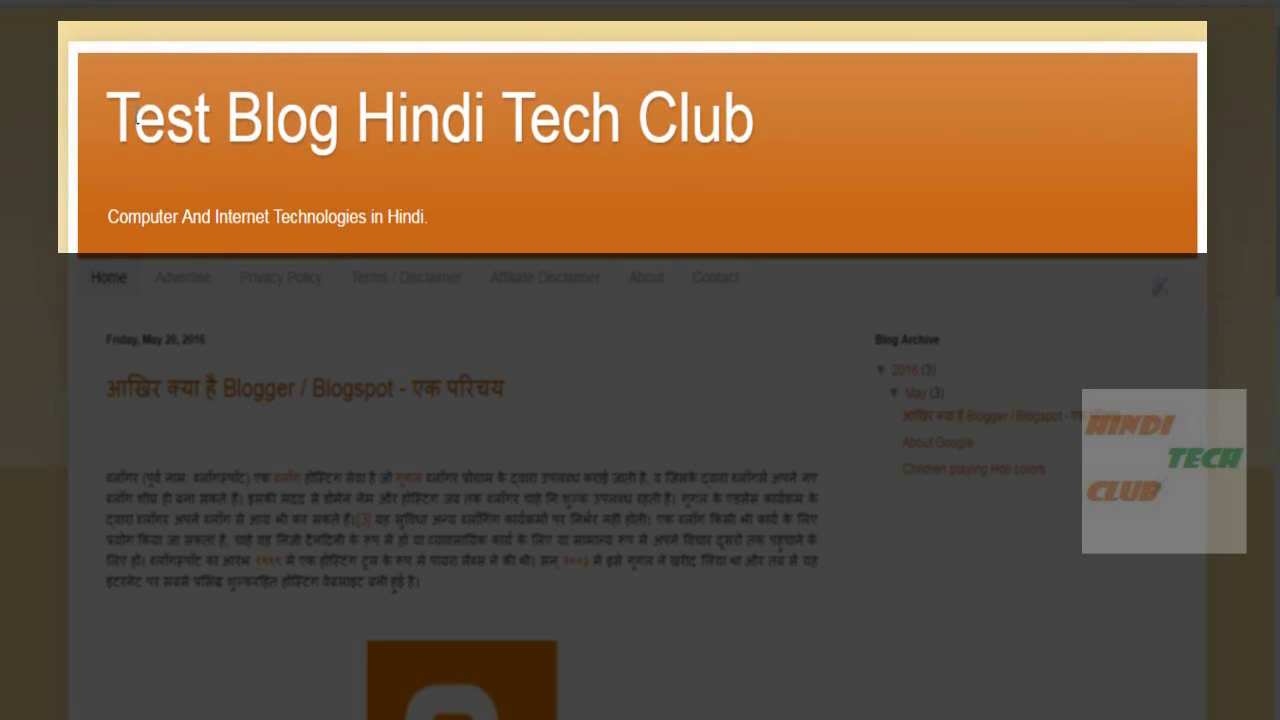
Step: Open the Template Designer from the blog's layout settings and show the advanced settings for the blog title
{"action": "left_click_drag", "start_coordinate": [134, 120], "coordinate": [678, 122]}
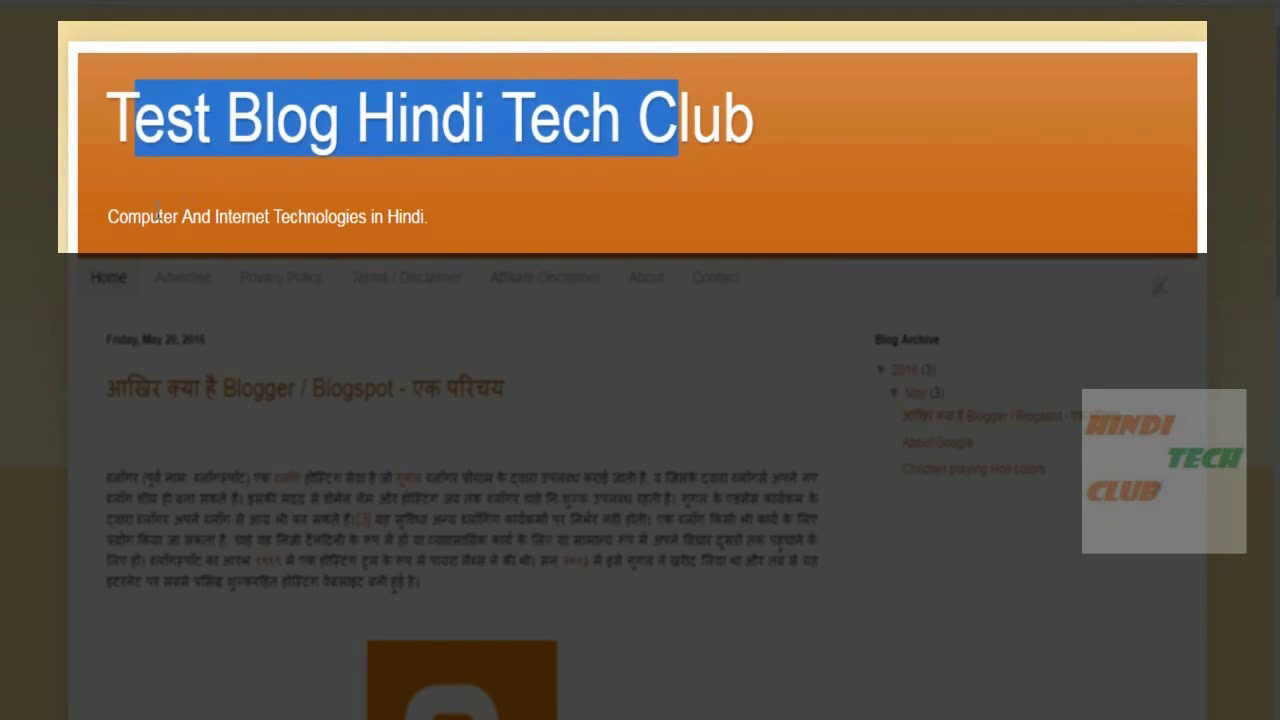
{"action": "left_click_drag", "start_coordinate": [158, 216], "coordinate": [436, 216]}
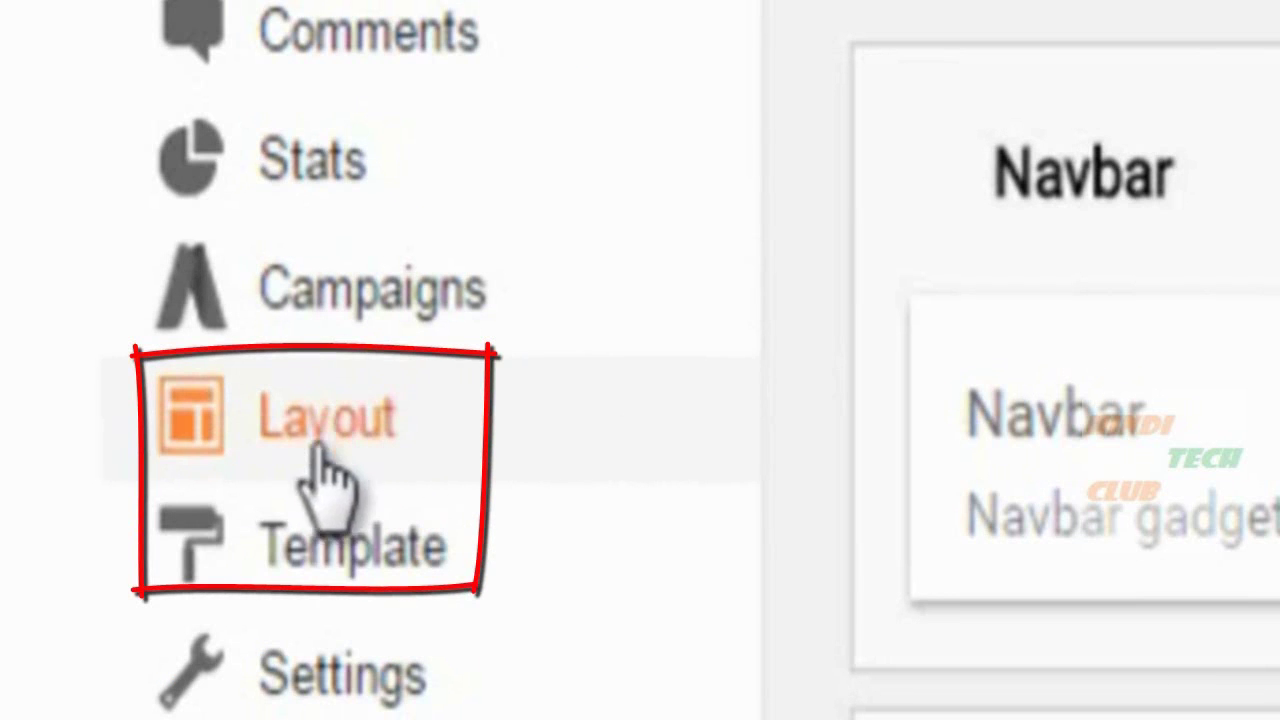
{"action": "left_click", "coordinate": [312, 560]}
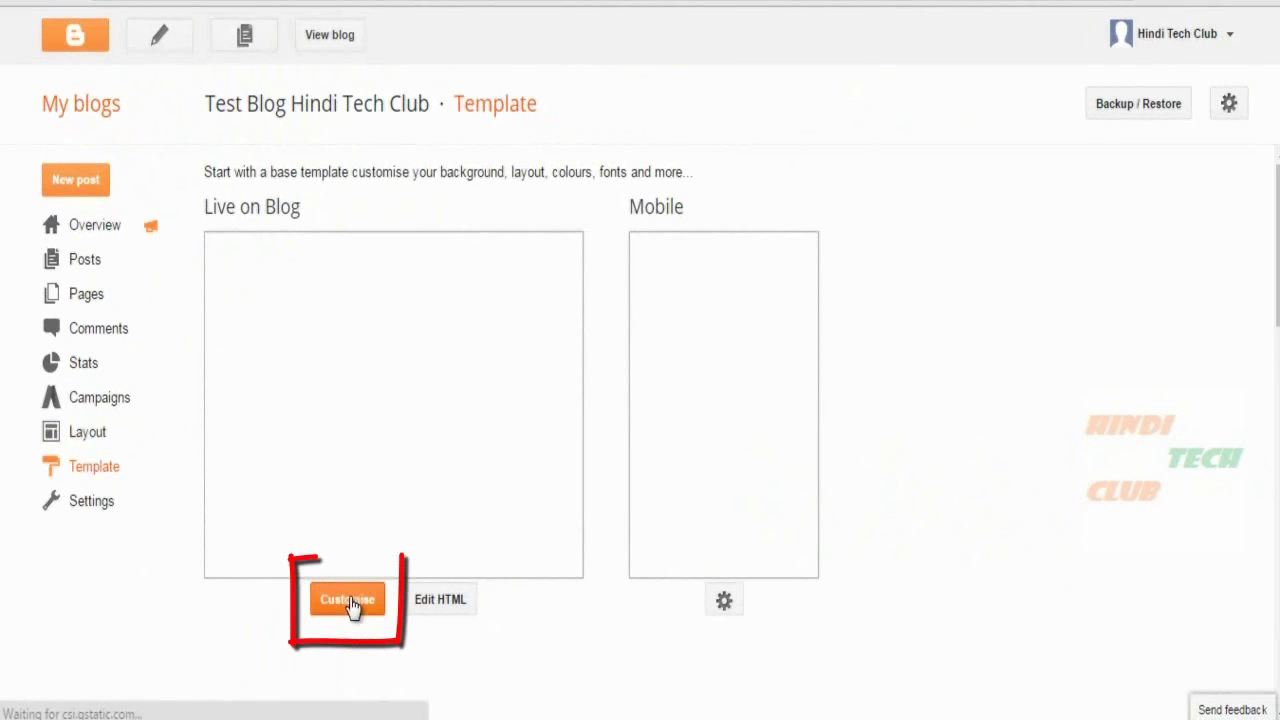
{"action": "left_click", "coordinate": [90, 438]}
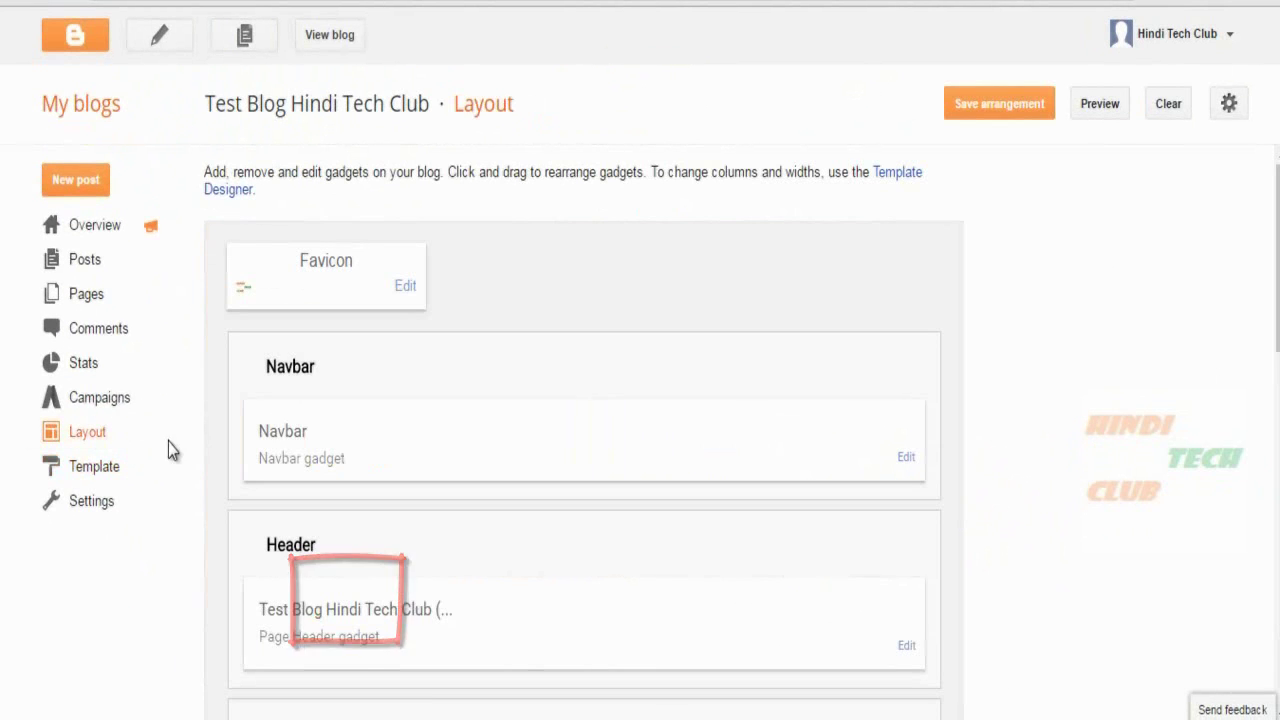
{"action": "left_click", "coordinate": [896, 175]}
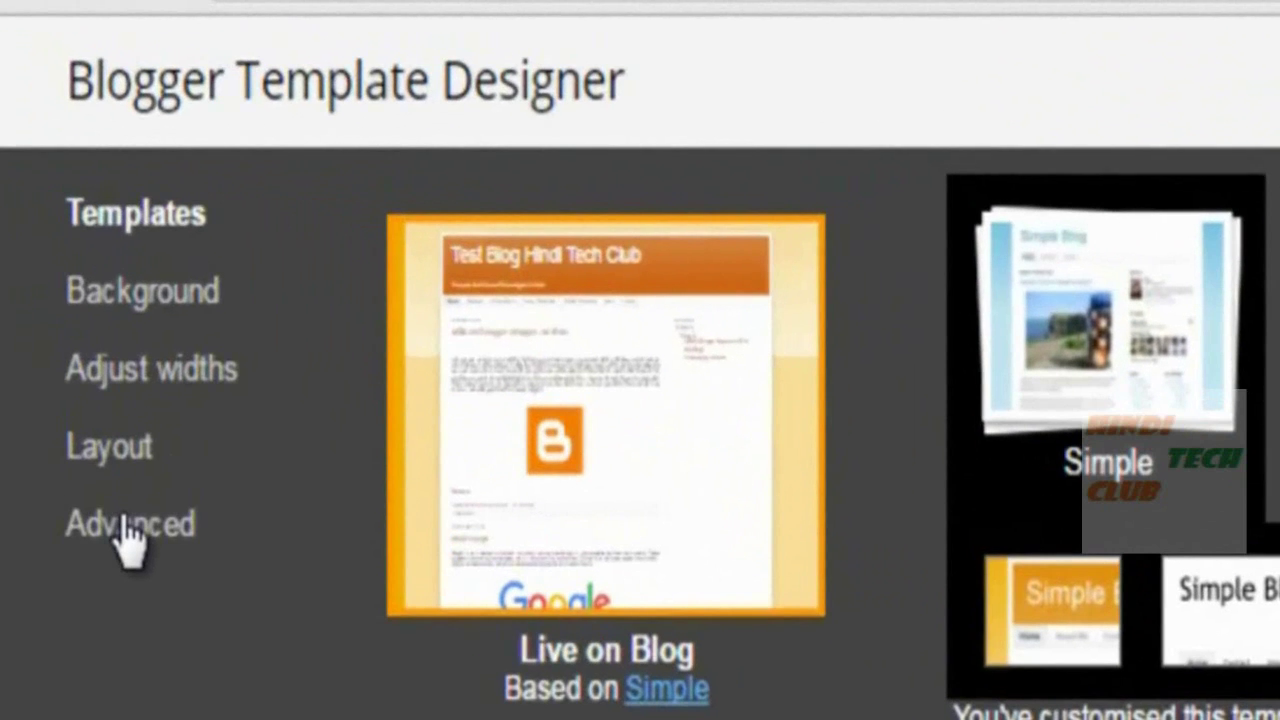
{"action": "left_click", "coordinate": [127, 525]}
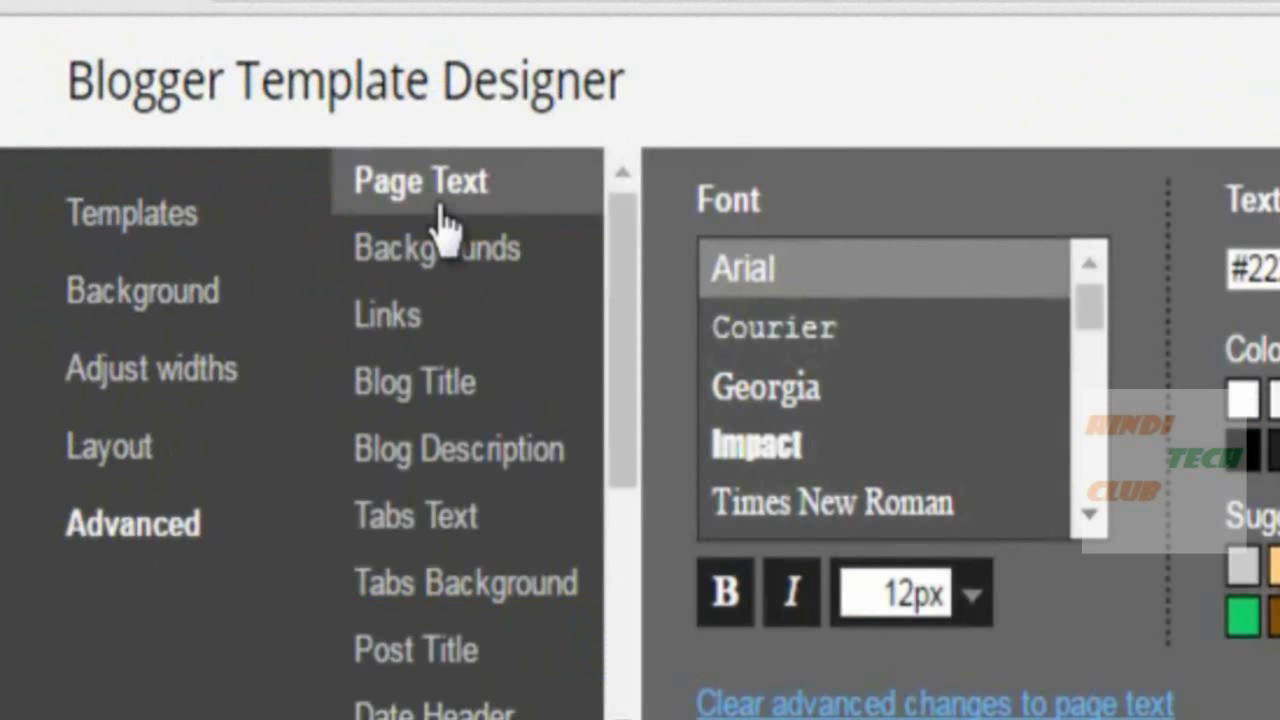
{"action": "left_click", "coordinate": [410, 408]}
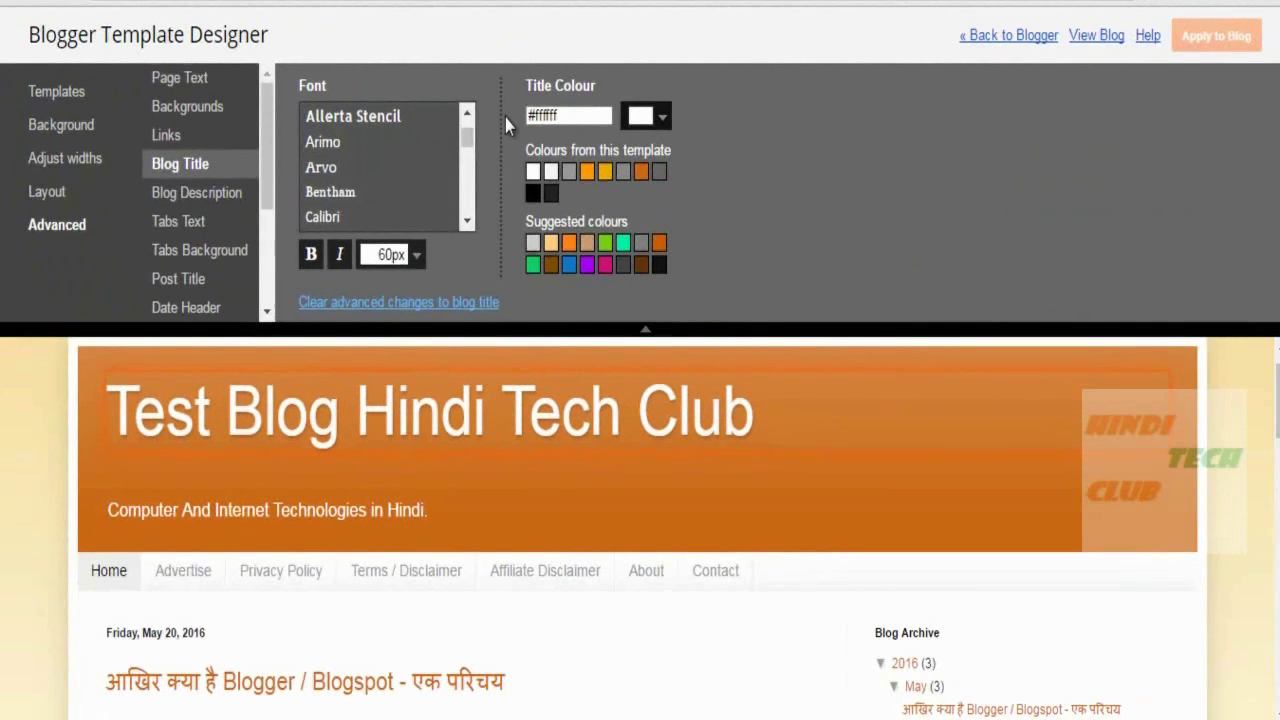
Step: Browse the available fonts and set the blog title's font to Cherry Cream Soda
{"action": "scroll", "coordinate": [466, 143], "scroll_direction": "up", "scroll_amount": 2}
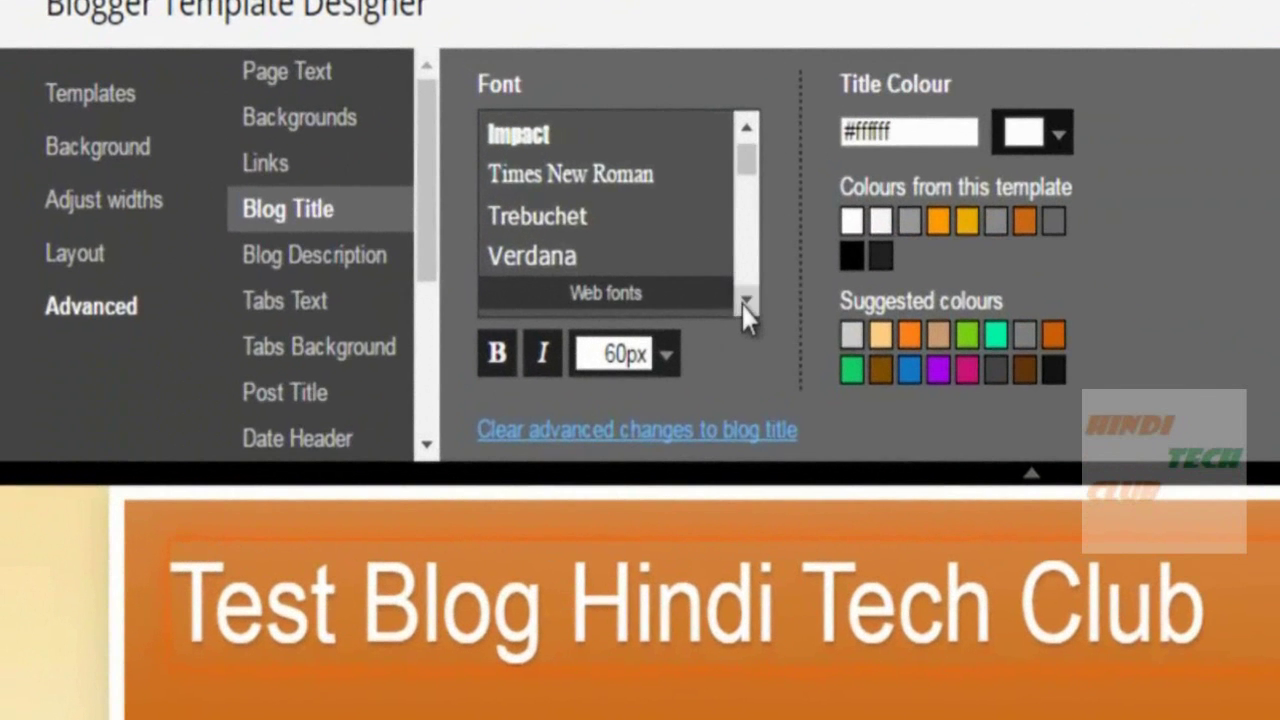
{"action": "scroll", "coordinate": [742, 302], "scroll_direction": "down", "scroll_amount": 8}
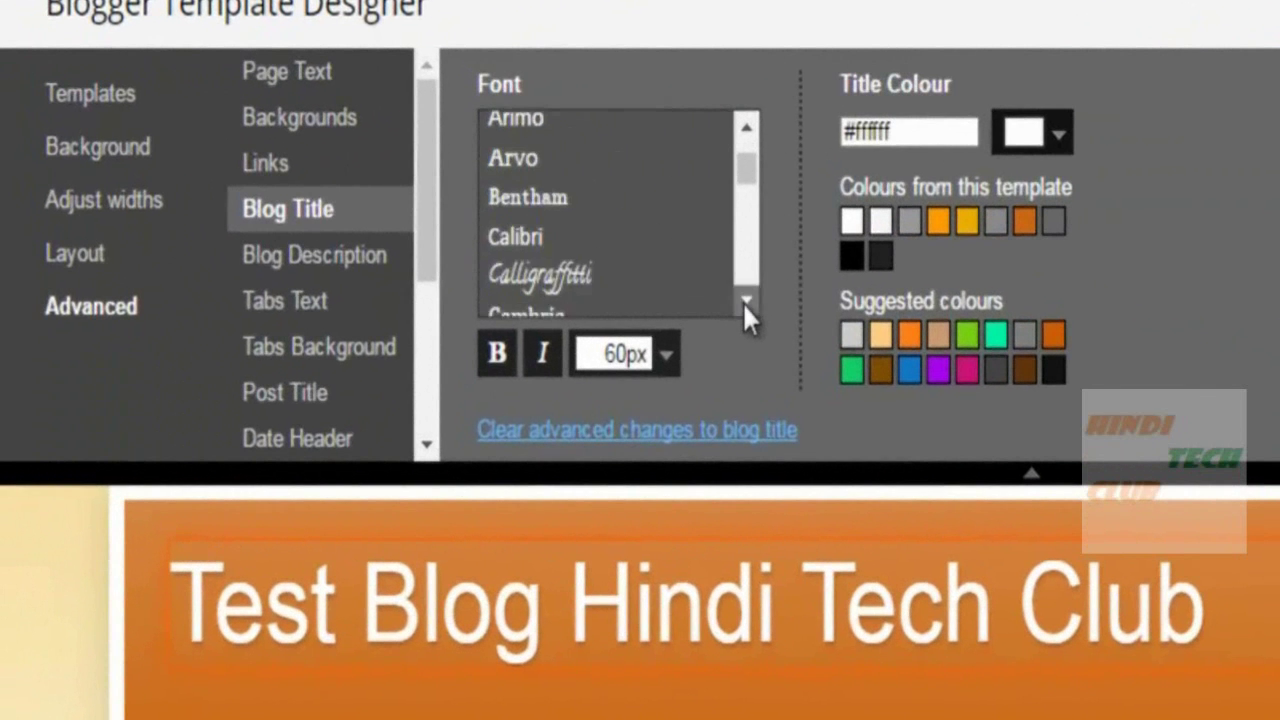
{"action": "scroll", "coordinate": [742, 302], "scroll_direction": "down", "scroll_amount": 2}
{"action": "left_click", "coordinate": [620, 226]}
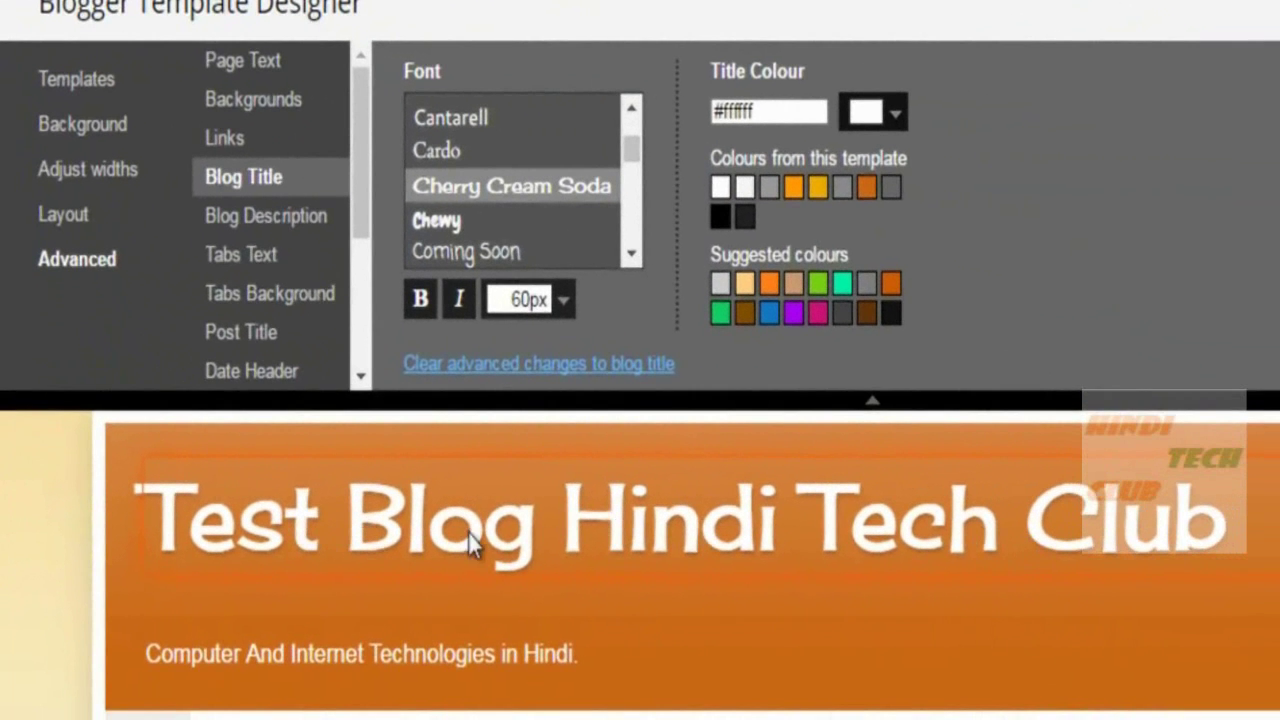
Step: Set the blog title's colour to blue #2b1cf0 and its font to Chewy
{"action": "left_click", "coordinate": [773, 313]}
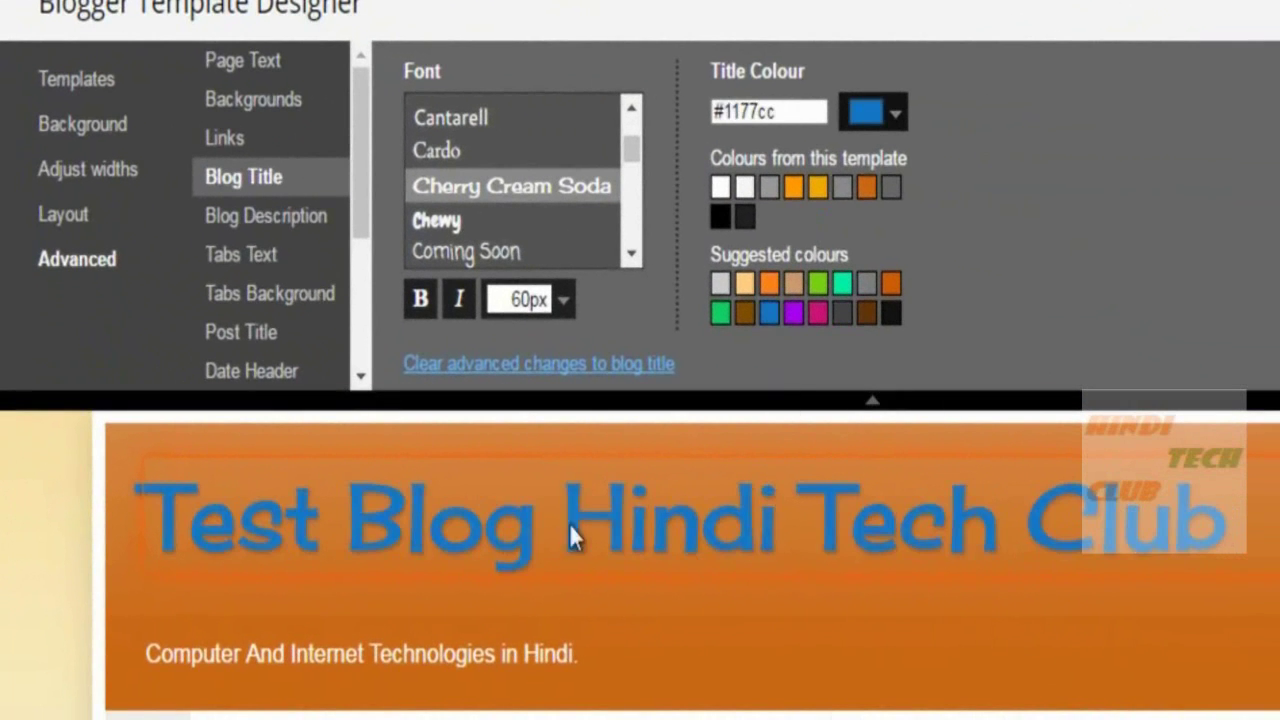
{"action": "left_click", "coordinate": [894, 118]}
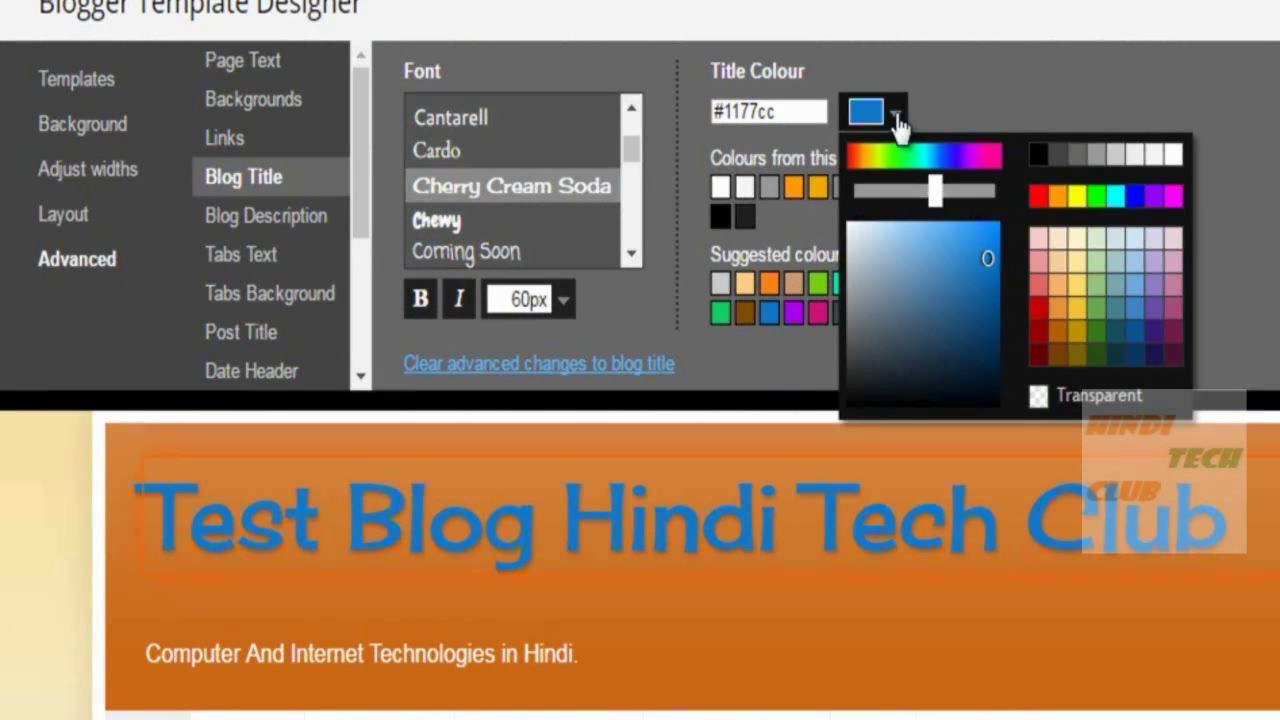
{"action": "mouse_move", "coordinate": [940, 195]}
{"action": "left_mouse_down"}
{"action": "mouse_move", "coordinate": [955, 194]}
{"action": "mouse_move", "coordinate": [962, 225]}
{"action": "mouse_move", "coordinate": [981, 234]}
{"action": "left_mouse_up"}
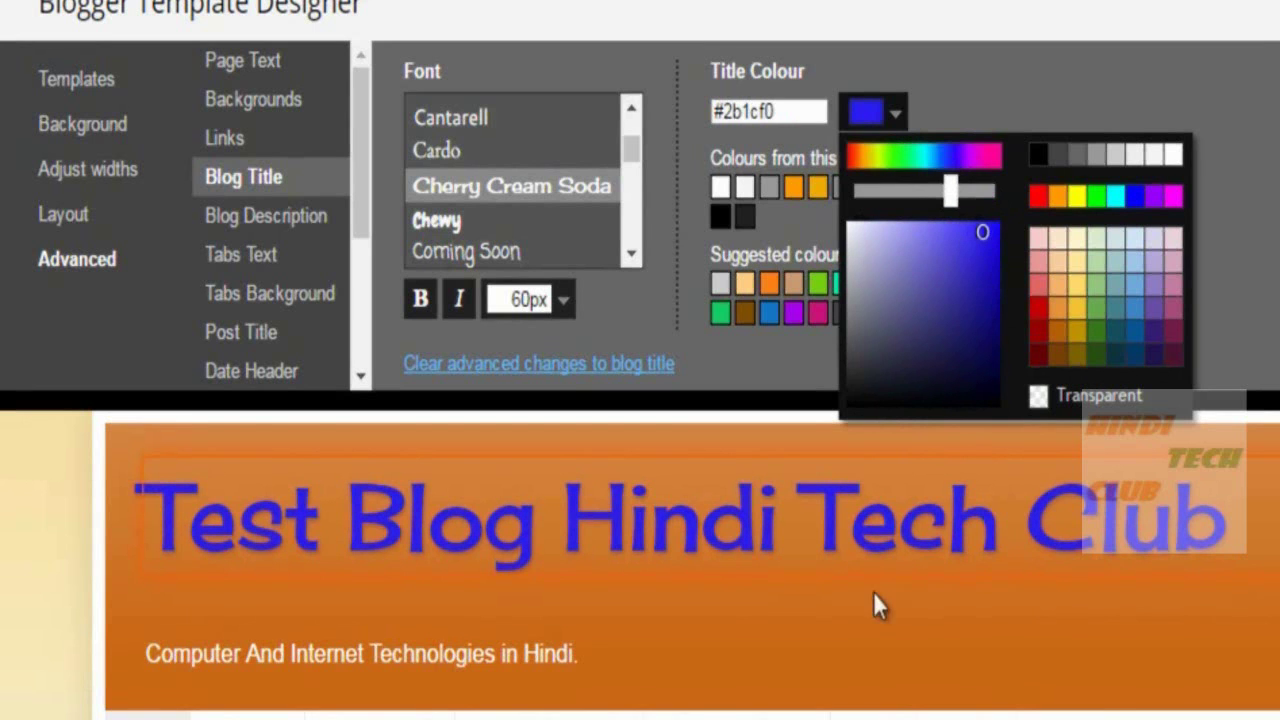
{"action": "left_click", "coordinate": [1275, 228]}
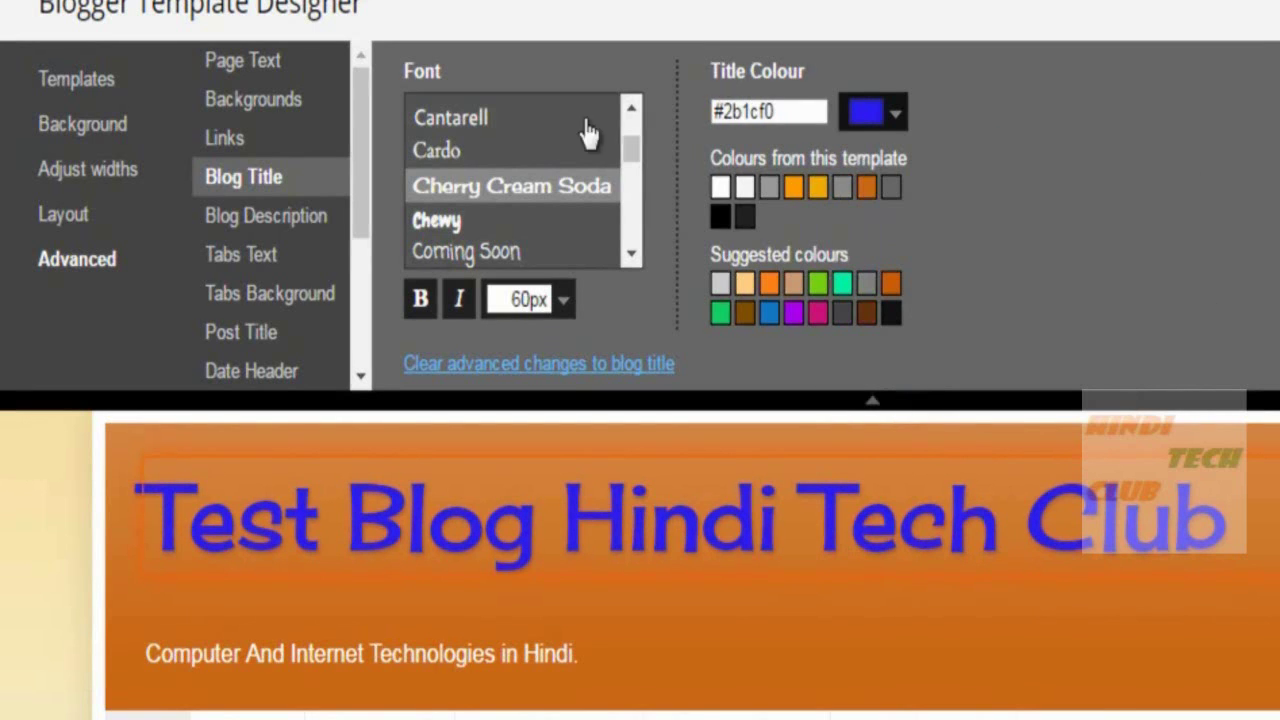
{"action": "left_click", "coordinate": [443, 224]}
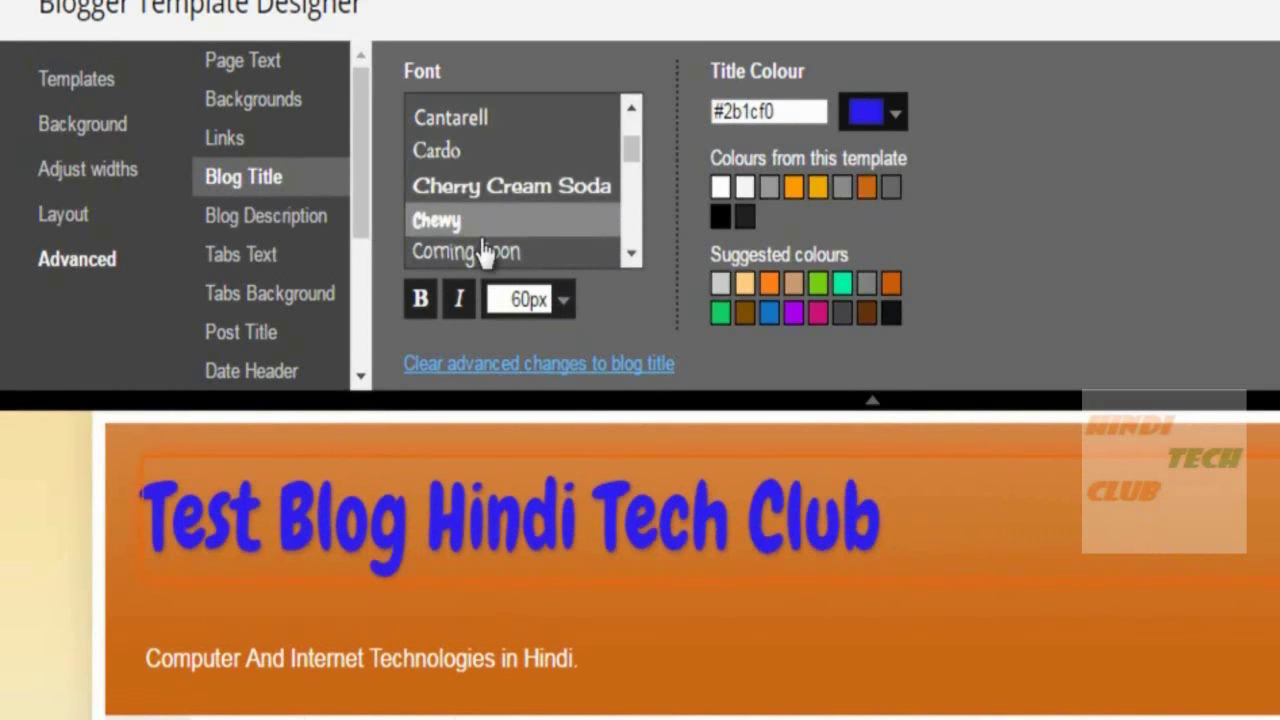
Step: Set the blog description's colour to dark blue #2115c5 in the advanced settings
{"action": "left_click", "coordinate": [250, 229]}
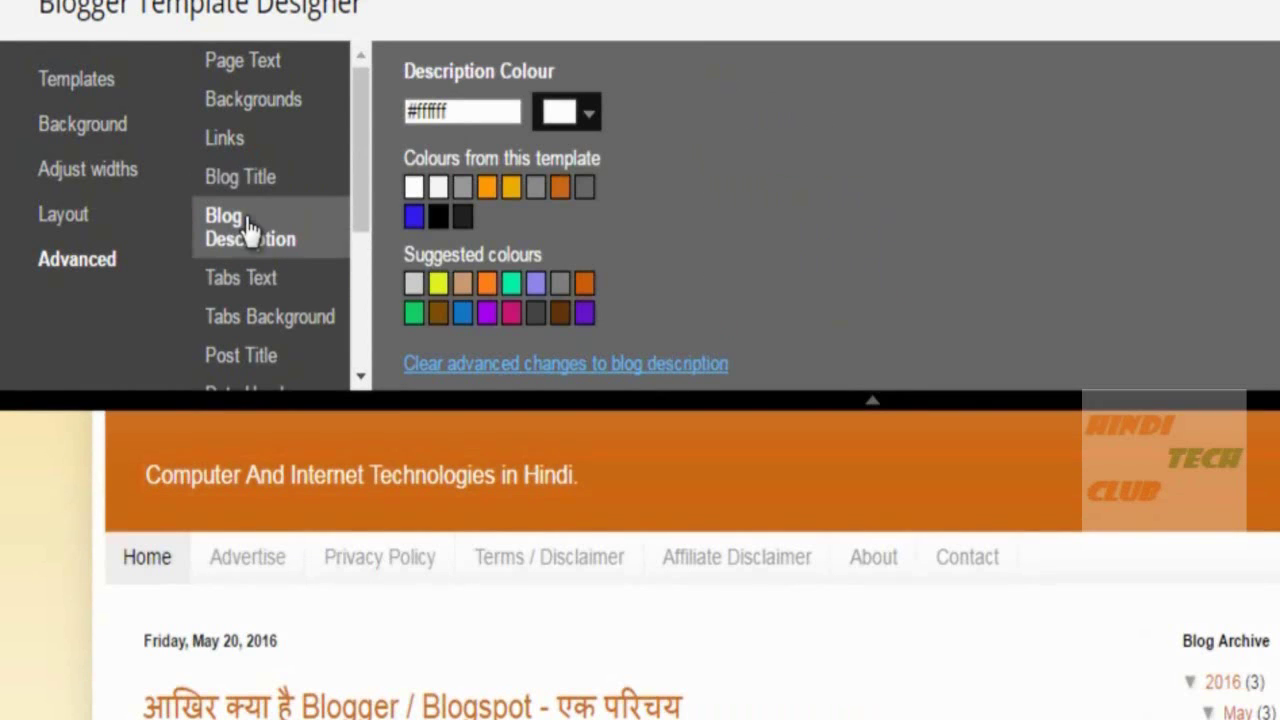
{"action": "left_click", "coordinate": [592, 115]}
{"action": "left_click", "coordinate": [592, 115]}
{"action": "left_click", "coordinate": [592, 115]}
{"action": "left_click_drag", "start_coordinate": [676, 240], "coordinate": [677, 264]}
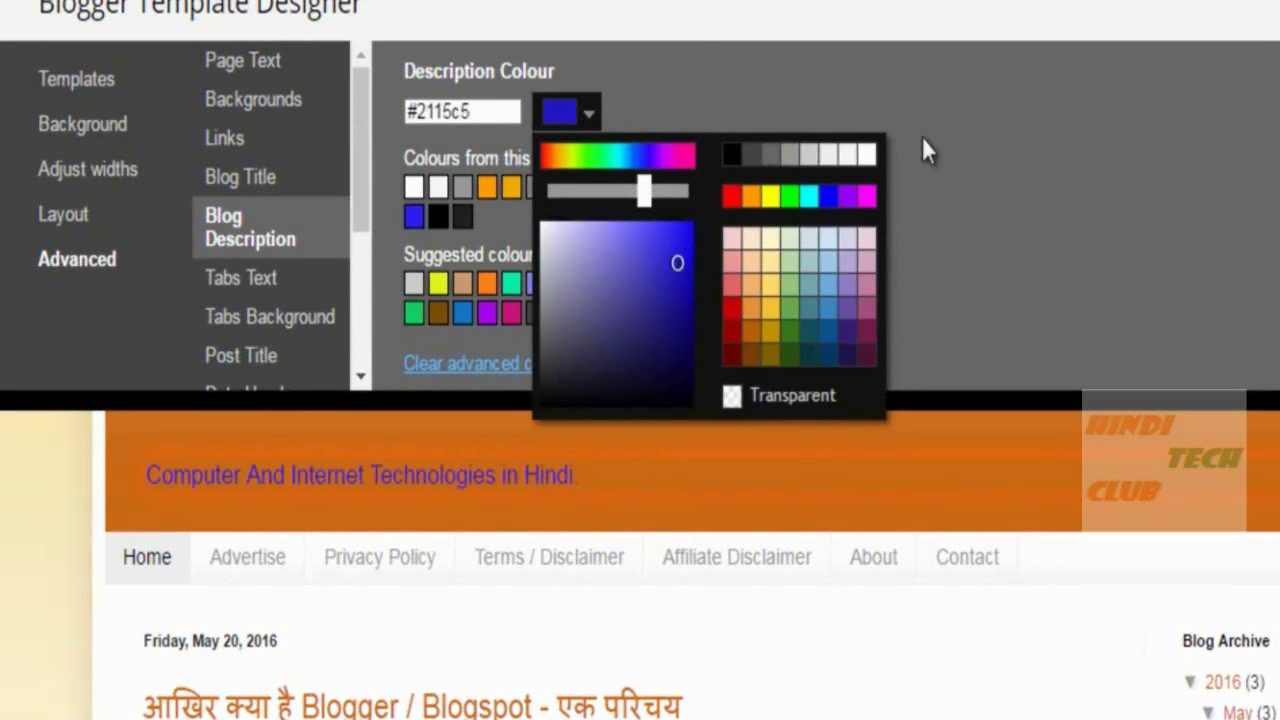
{"action": "left_click", "coordinate": [1004, 191]}
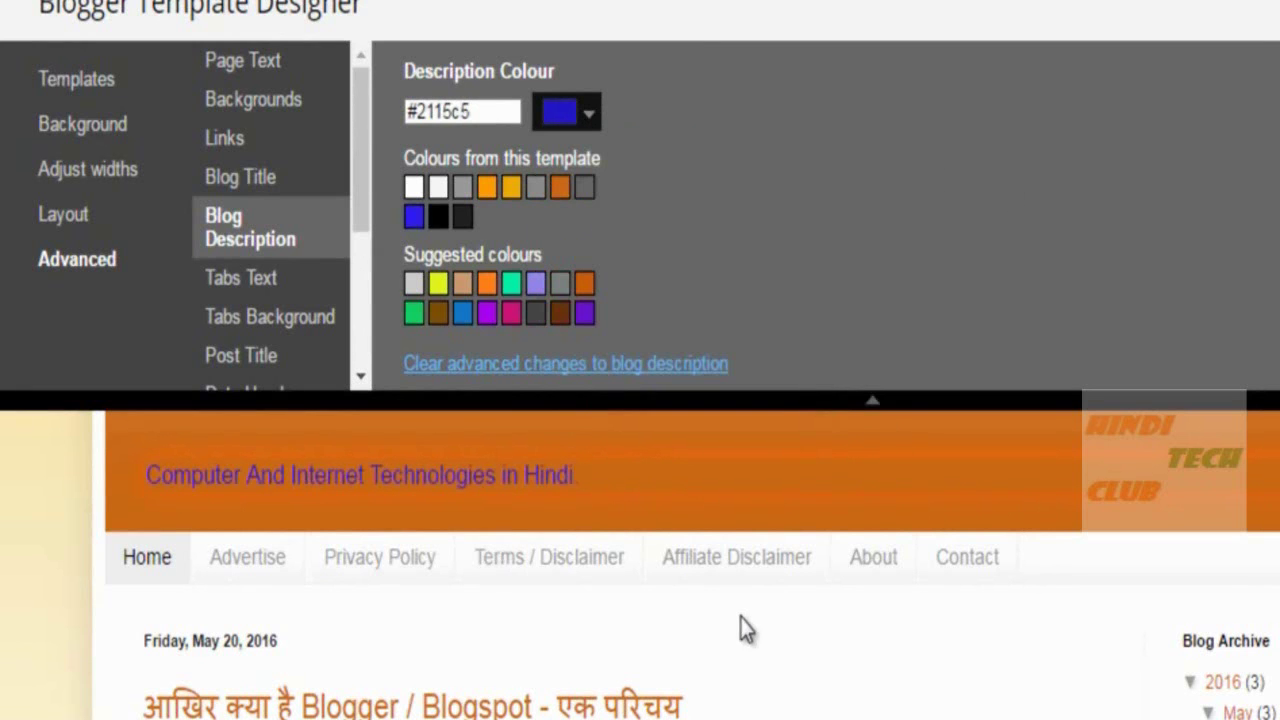
{"action": "left_click", "coordinate": [871, 410]}
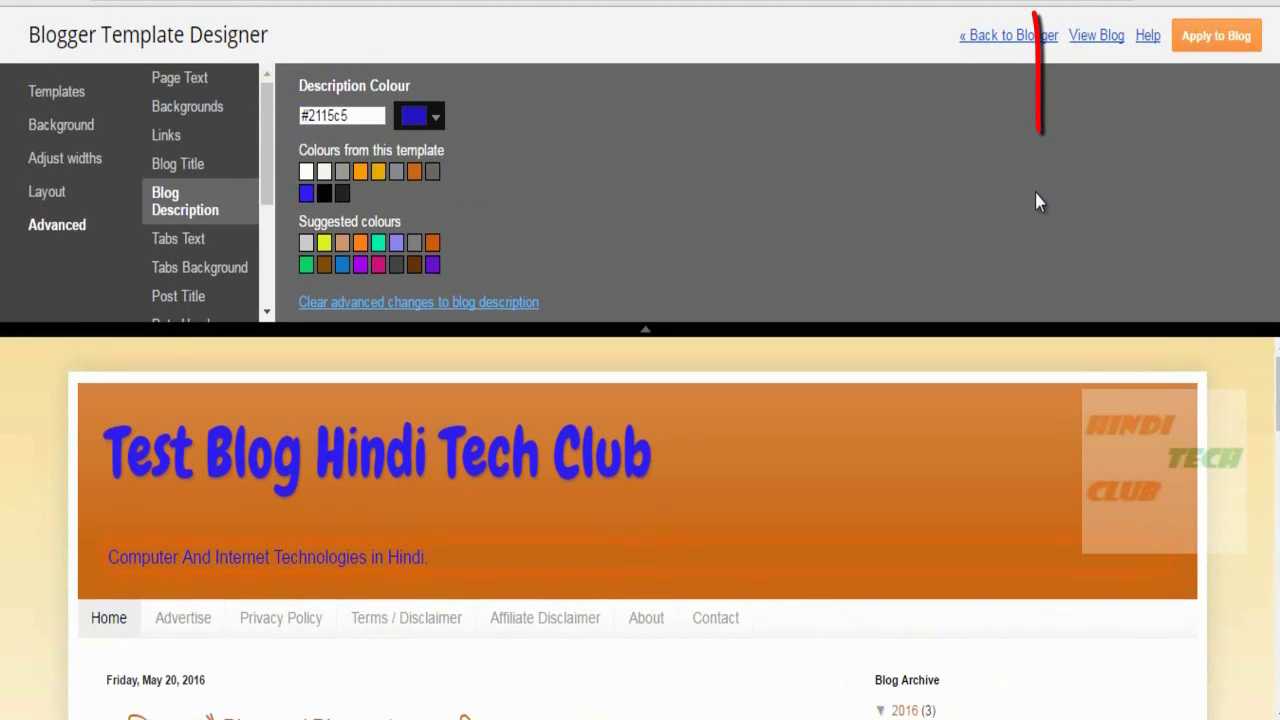
Step: Apply the title and description changes to the blog and reload the live home page
{"action": "left_click", "coordinate": [1205, 36]}
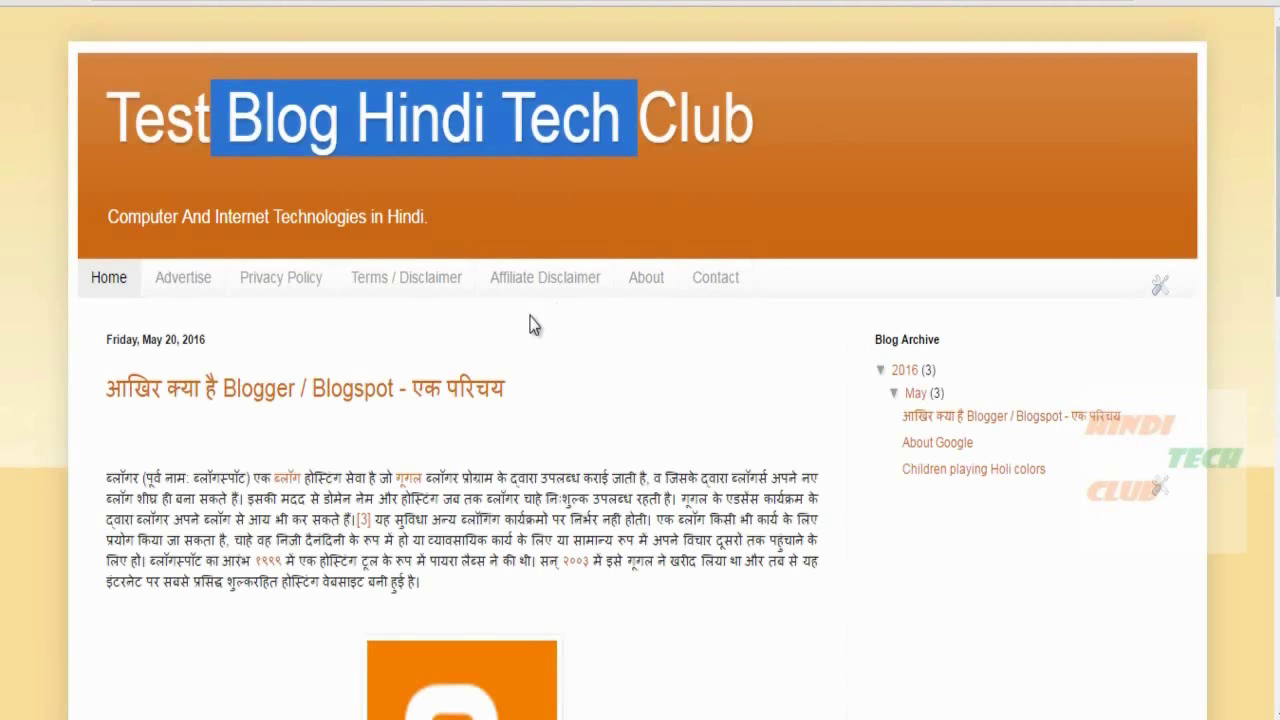
{"action": "left_click", "coordinate": [610, 420]}
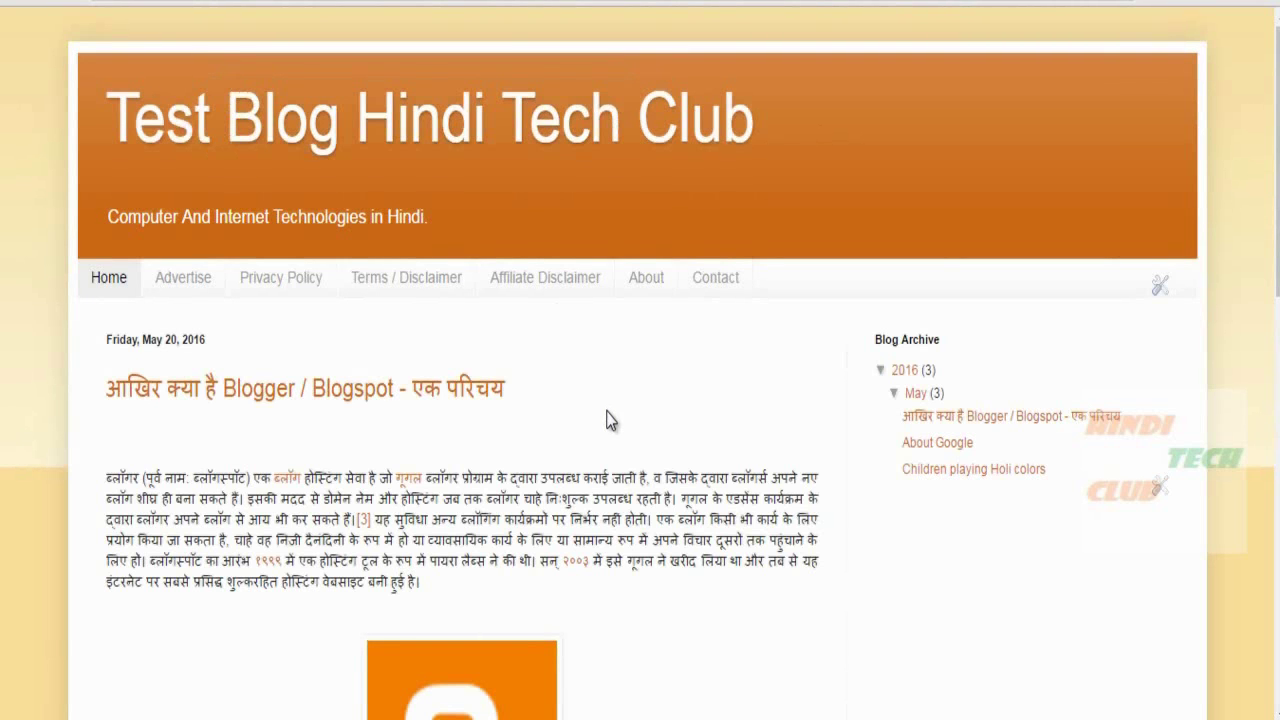
{"action": "key", "text": "F5"}
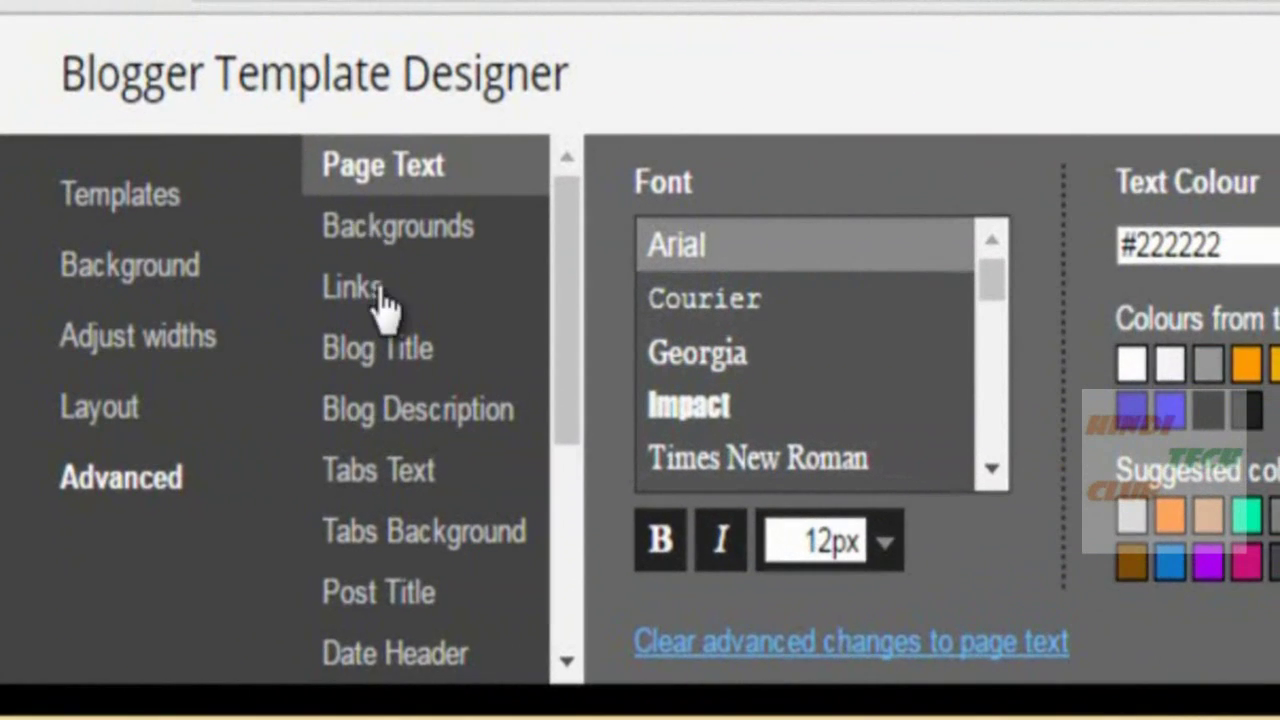
Step: Try Allerta as the tabs text font in the advanced settings, and set it to Impact
{"action": "left_click", "coordinate": [363, 478]}
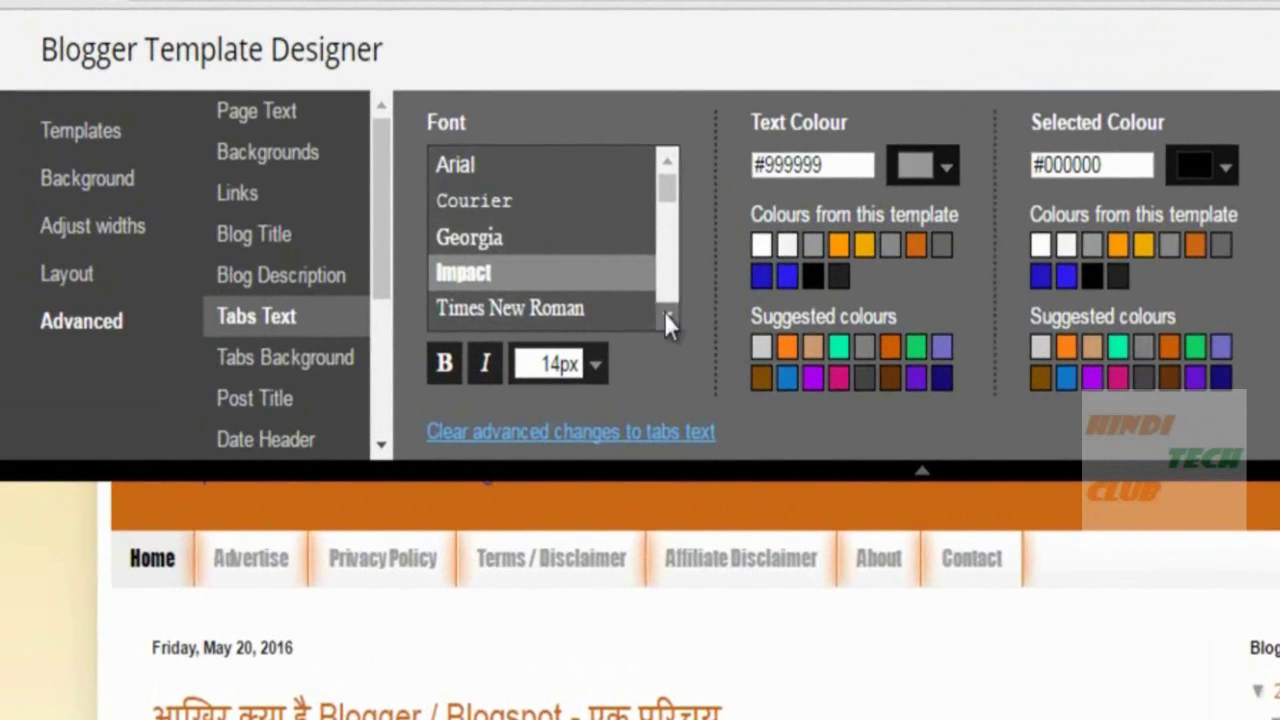
{"action": "scroll", "coordinate": [615, 290], "scroll_direction": "down", "scroll_amount": 3}
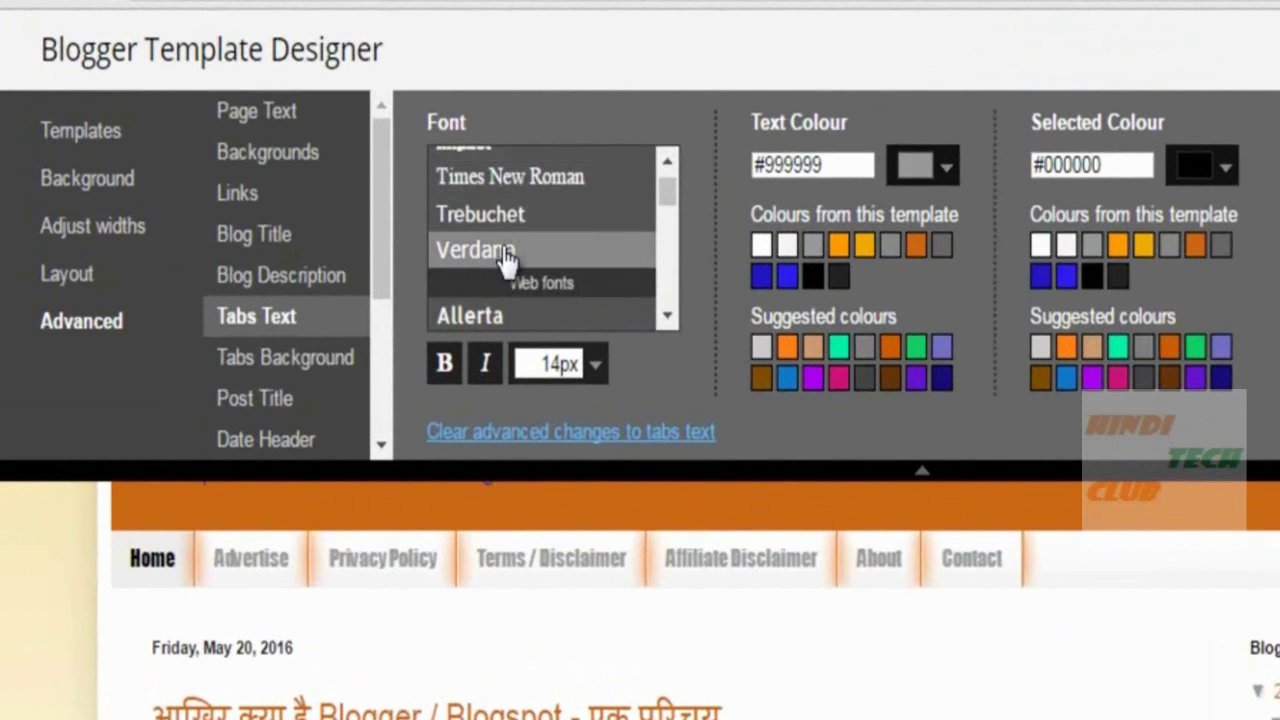
{"action": "left_click", "coordinate": [472, 245]}
{"action": "left_click", "coordinate": [494, 314]}
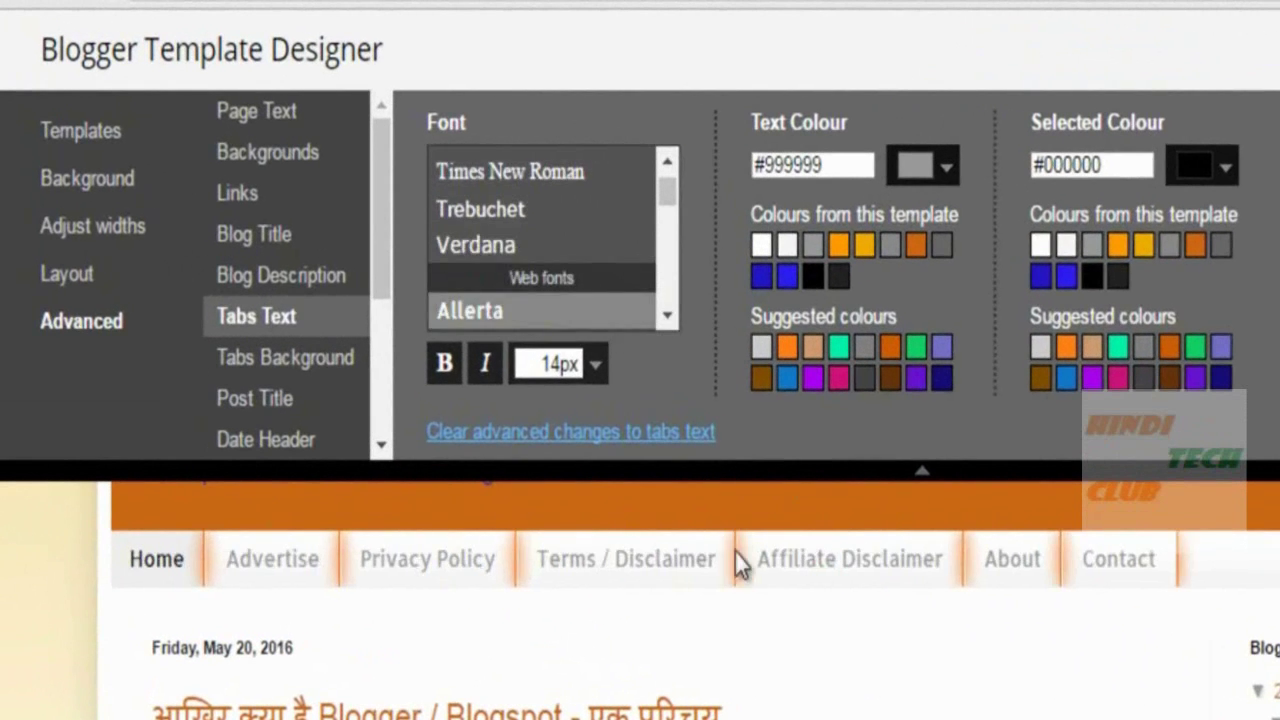
{"action": "scroll", "coordinate": [626, 234], "scroll_direction": "up", "scroll_amount": 3}
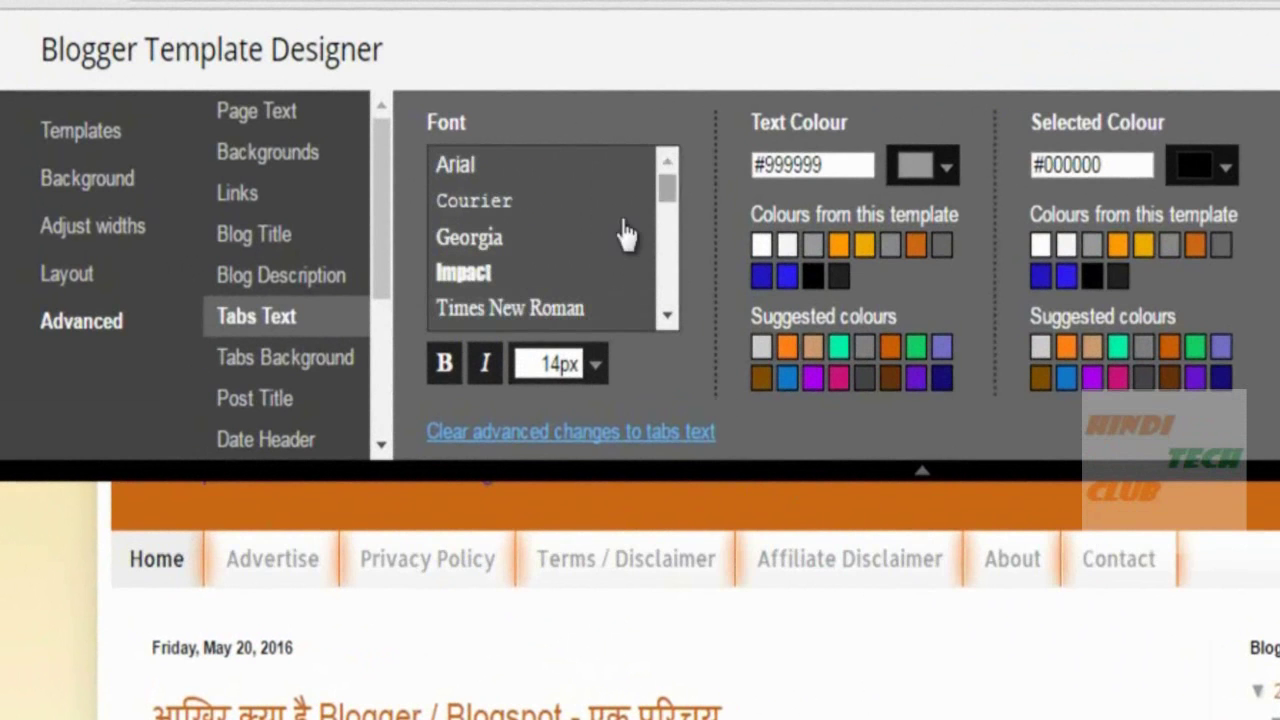
{"action": "left_click", "coordinate": [470, 279]}
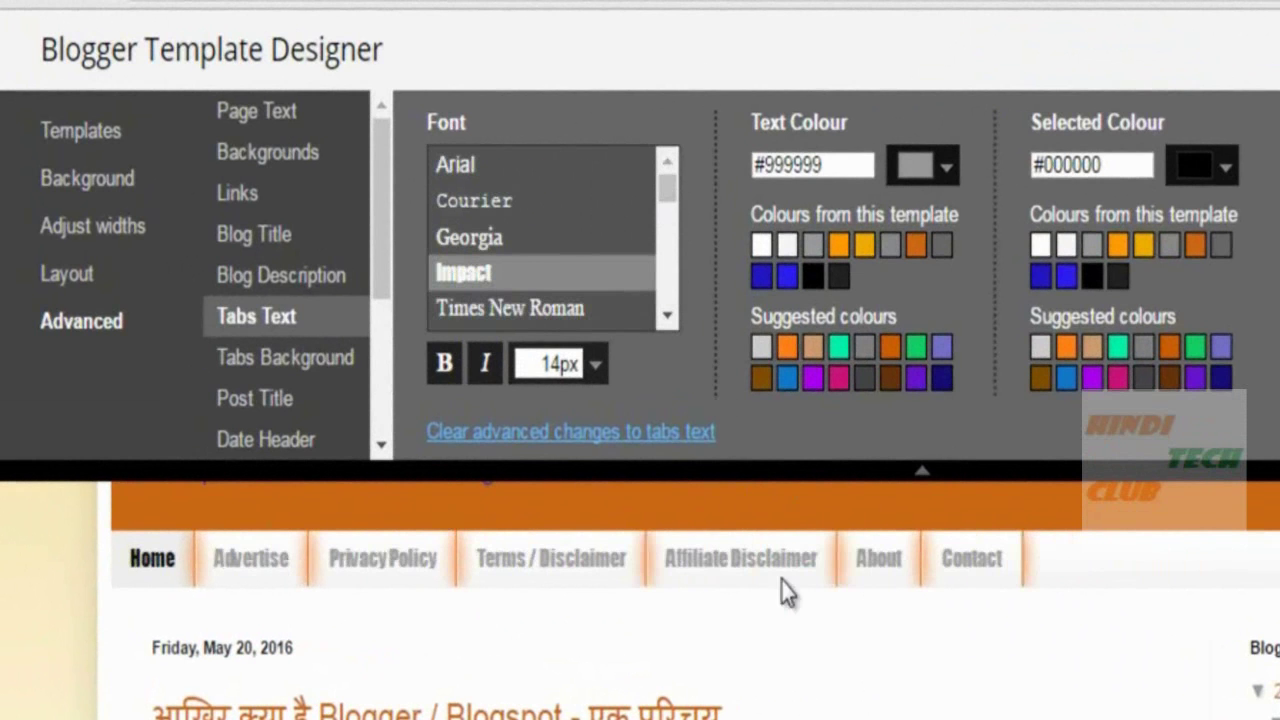
Step: Set the tabs text colour to blue #0000ff
{"action": "left_click", "coordinate": [950, 172]}
{"action": "left_click_drag", "start_coordinate": [996, 206], "coordinate": [1005, 212]}
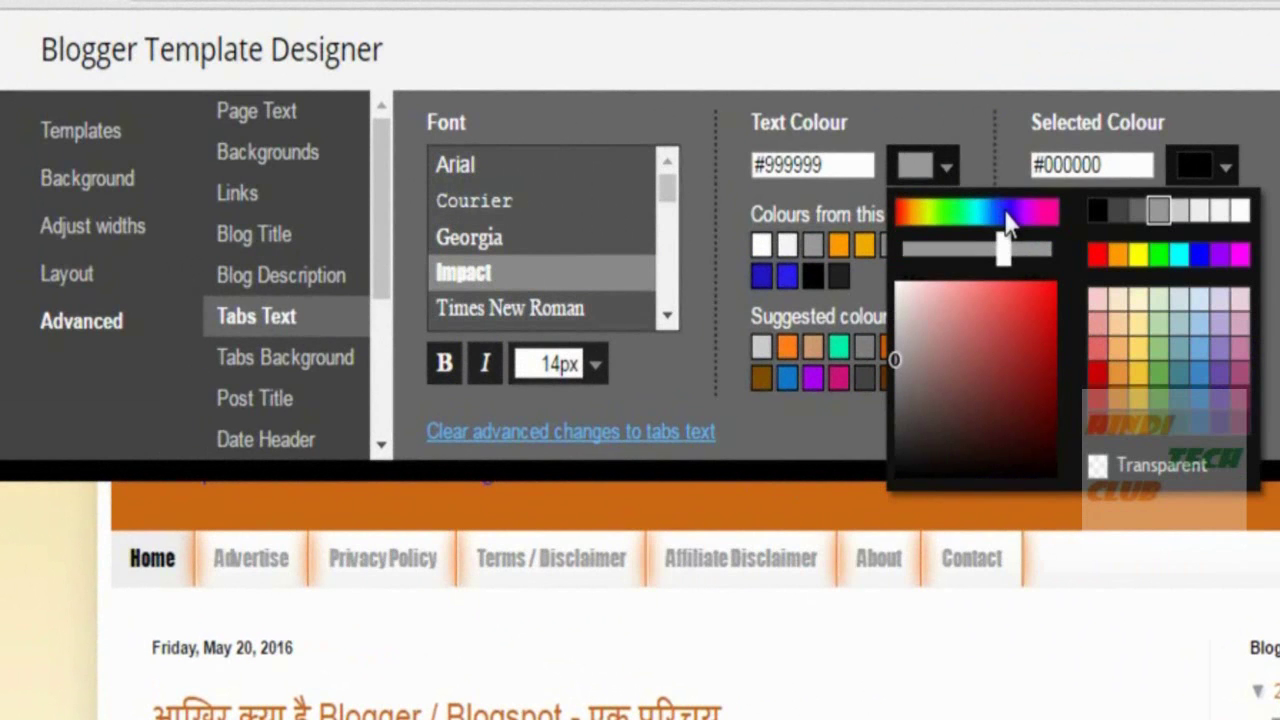
{"action": "left_click", "coordinate": [1199, 255]}
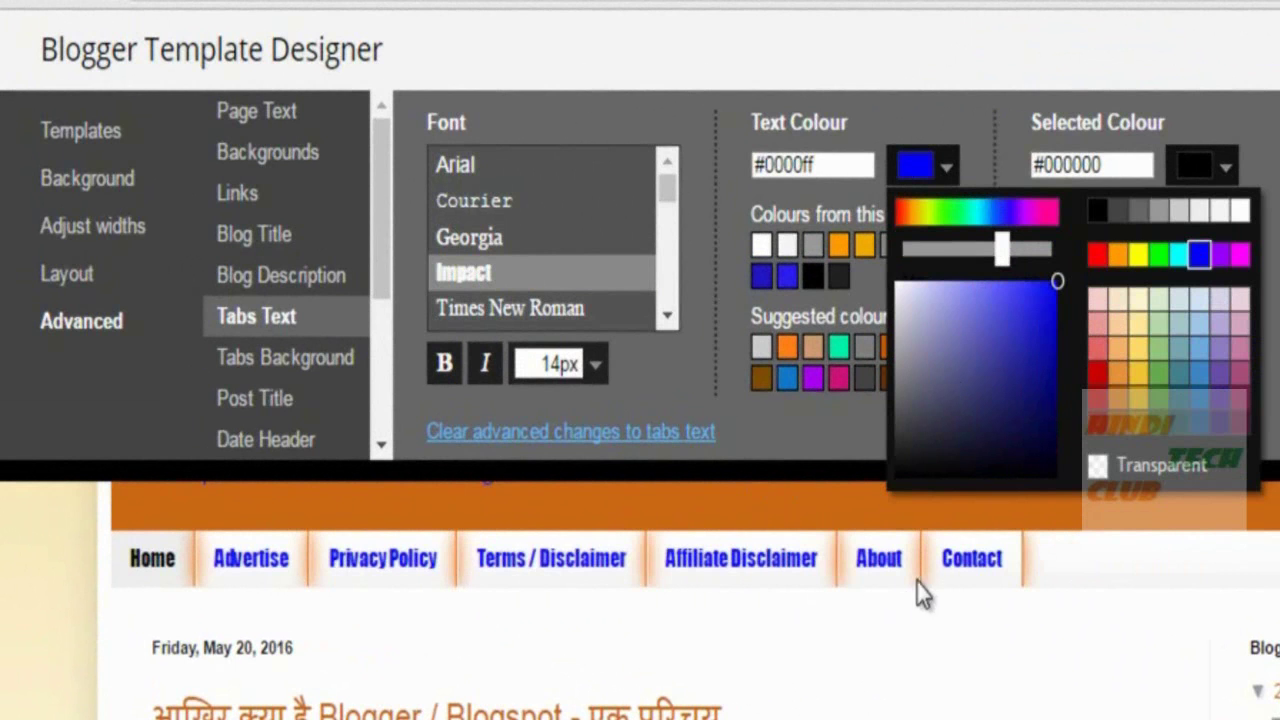
{"action": "left_click", "coordinate": [1270, 258]}
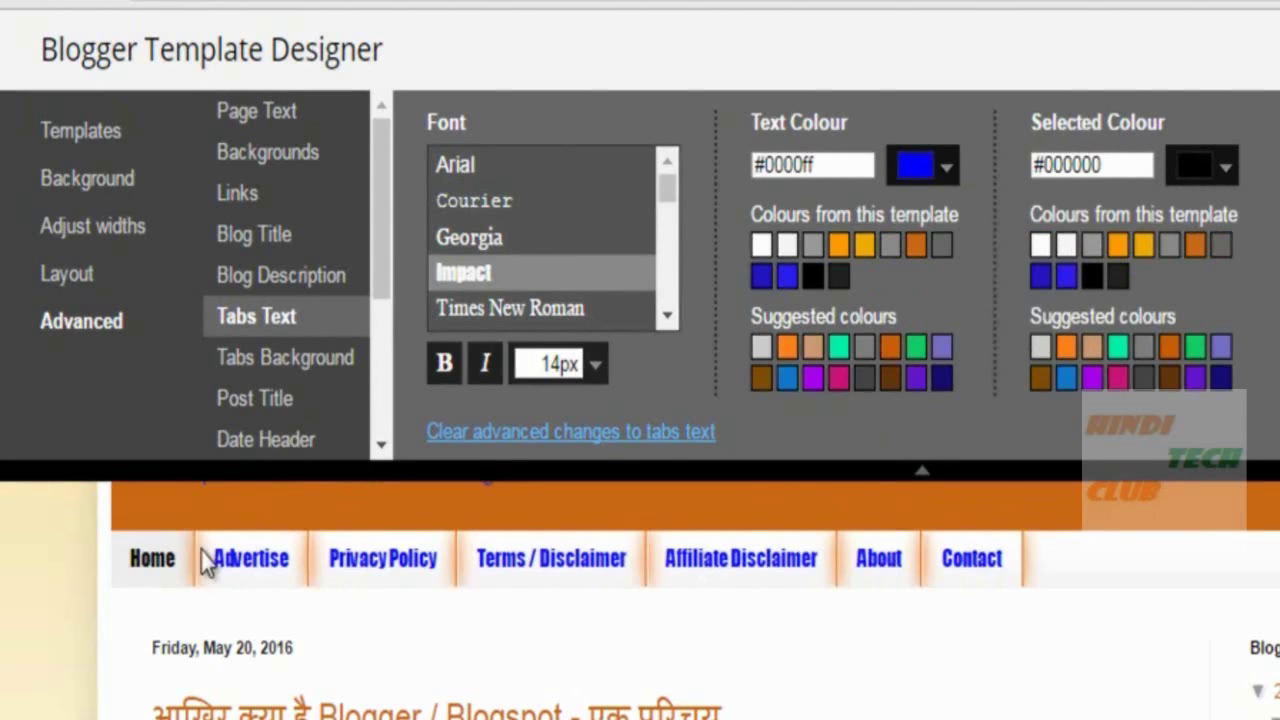
Step: Compare sizes of 24, 16 and 20 px for the tabs text and set it to 24 px
{"action": "left_click", "coordinate": [598, 368]}
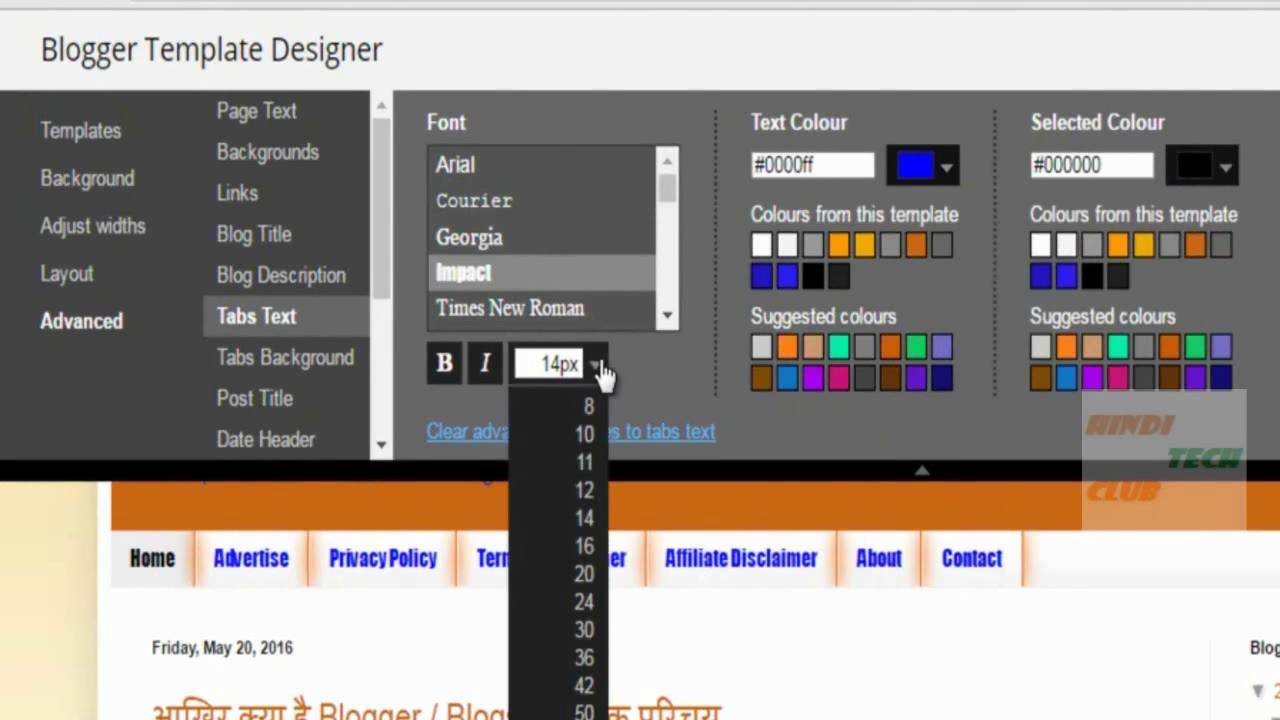
{"action": "left_click", "coordinate": [584, 602]}
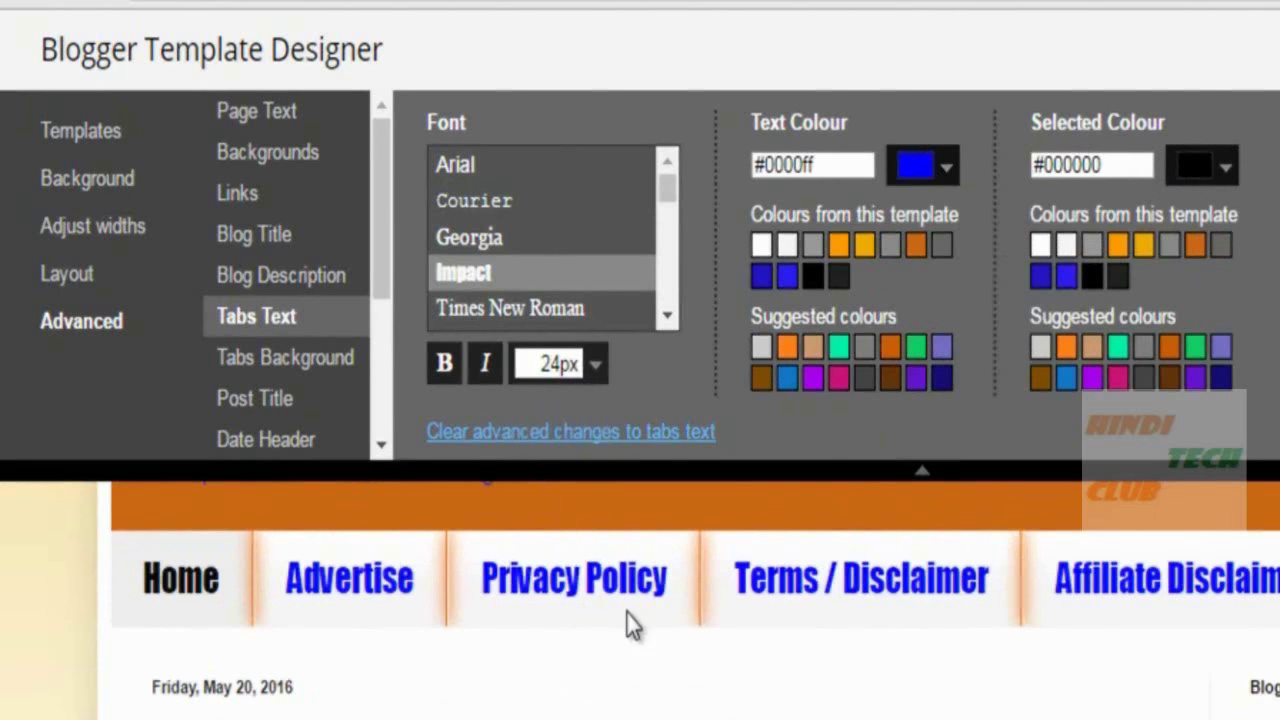
{"action": "left_click", "coordinate": [596, 368]}
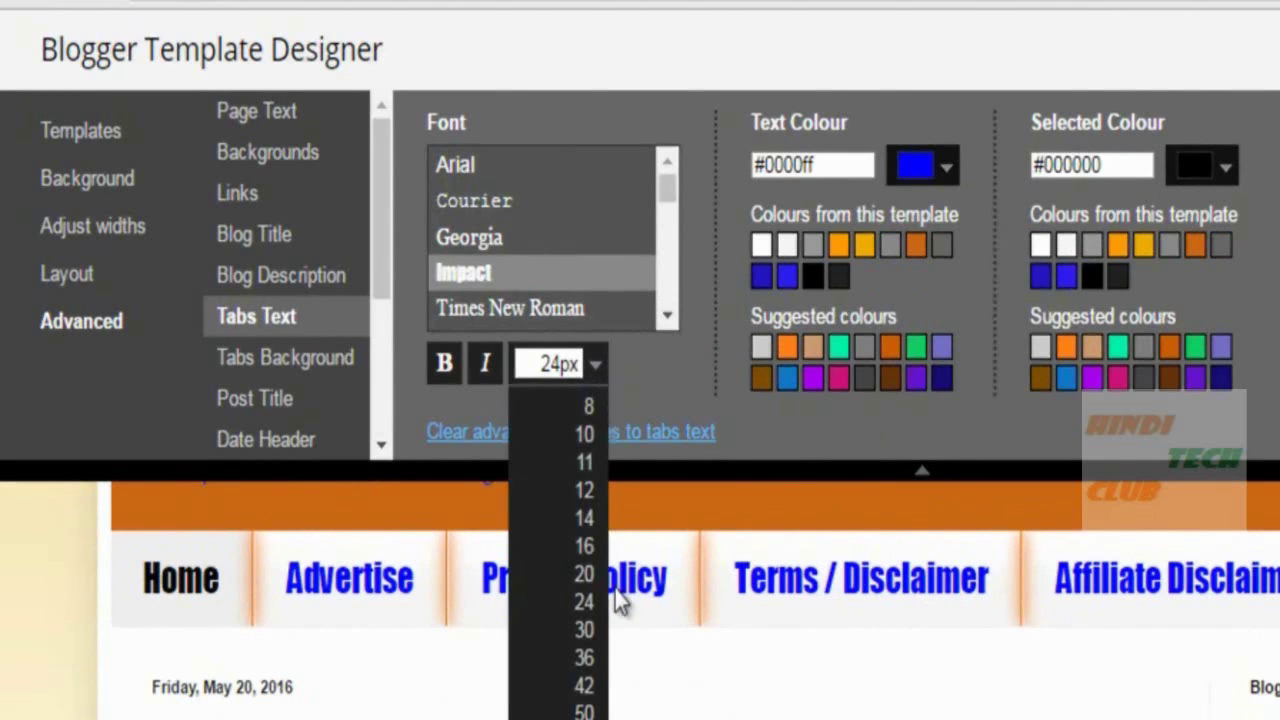
{"action": "left_click", "coordinate": [588, 546]}
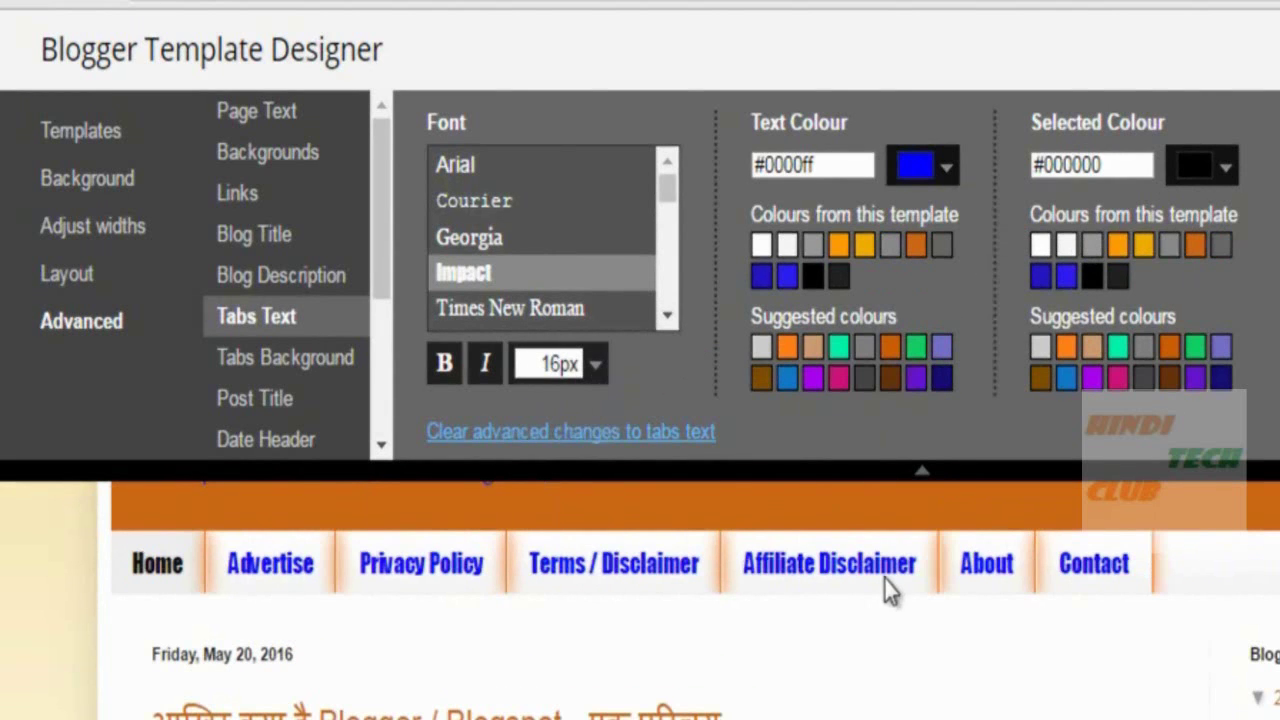
{"action": "left_click", "coordinate": [598, 366]}
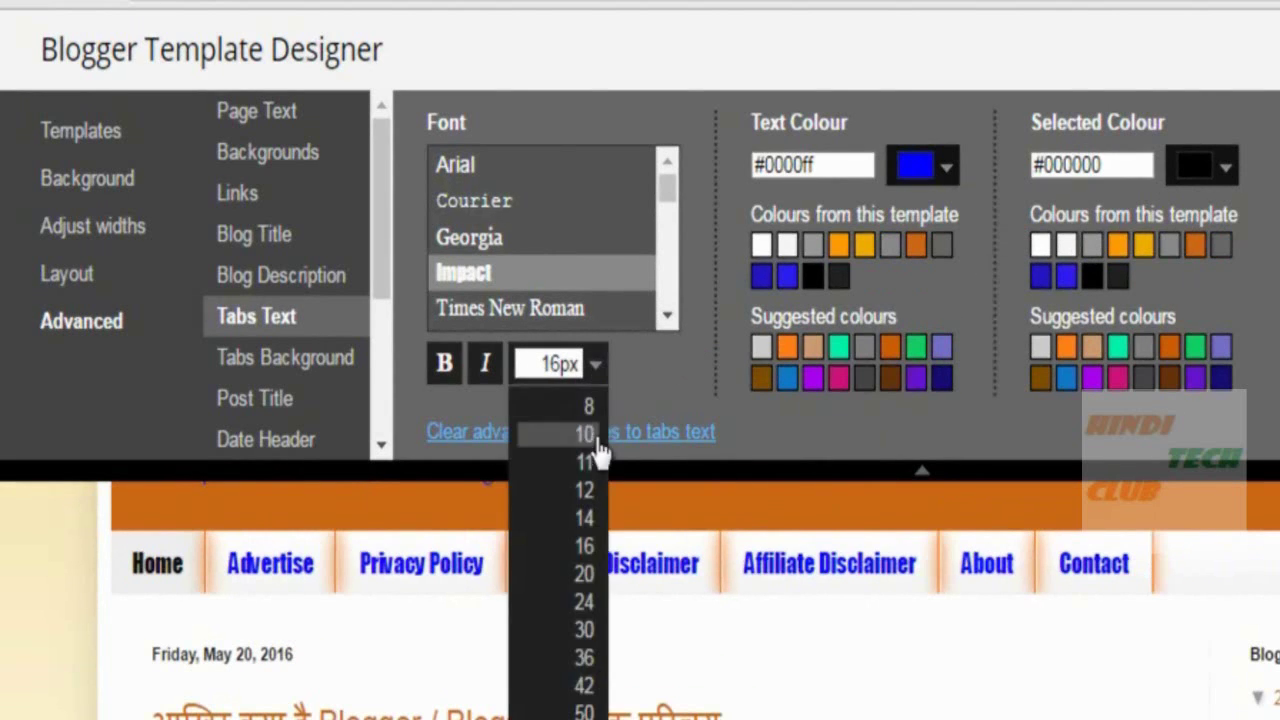
{"action": "left_click", "coordinate": [590, 575]}
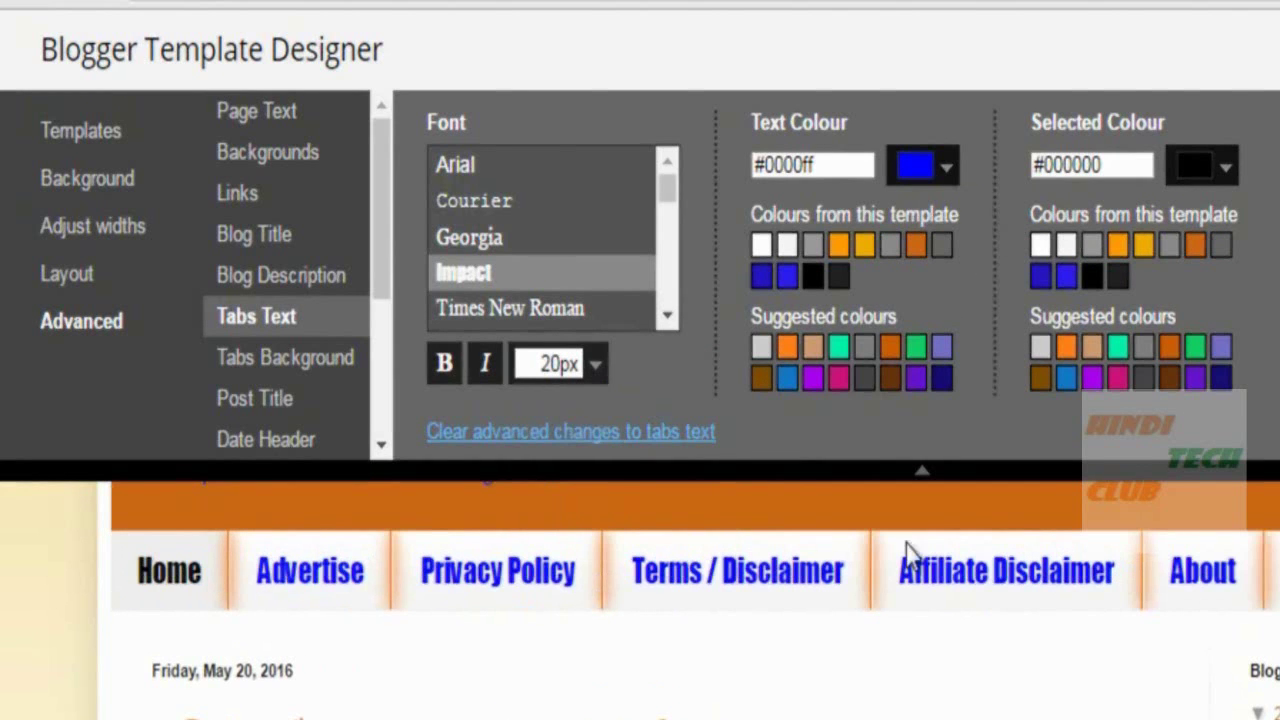
{"action": "left_click", "coordinate": [598, 366]}
{"action": "left_click", "coordinate": [592, 600]}
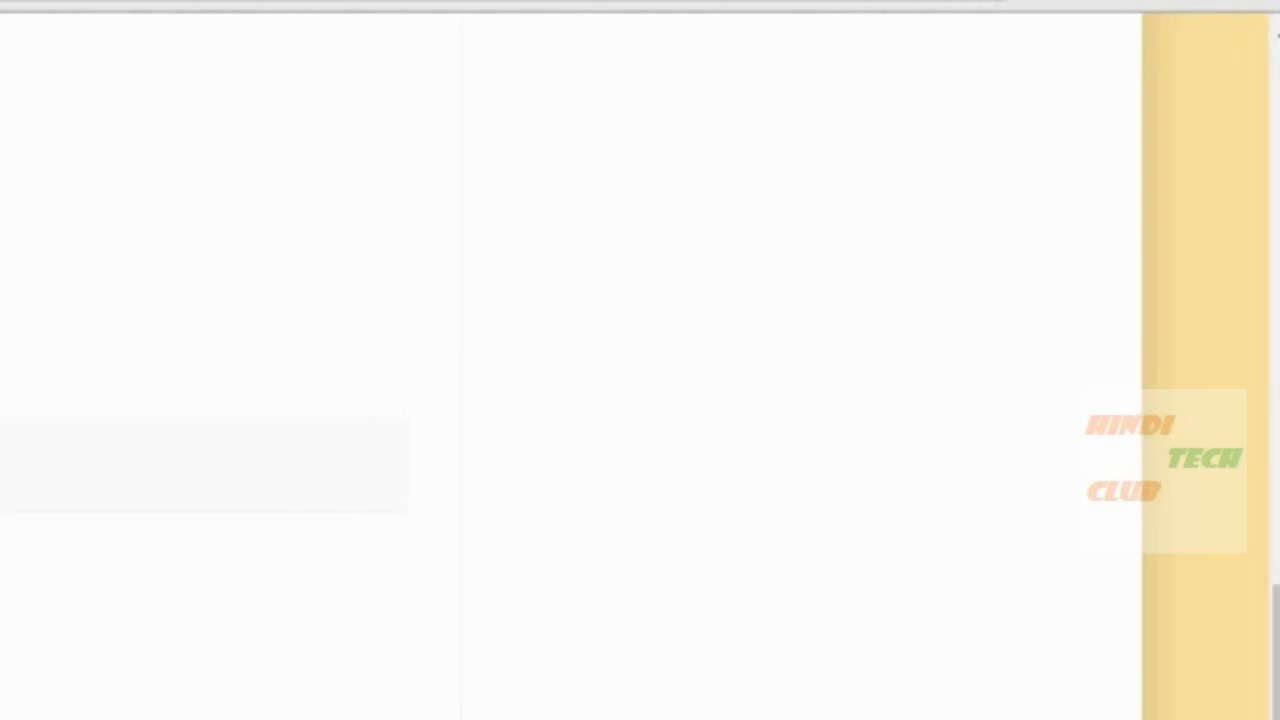
Step: Check the restyled tabs on the live blog, view the Contact page, return home and highlight the Blog Archive heading
{"action": "scroll", "coordinate": [852, 288], "scroll_direction": "up", "scroll_amount": 4}
{"action": "scroll", "coordinate": [857, 285], "scroll_direction": "up", "scroll_amount": 3}
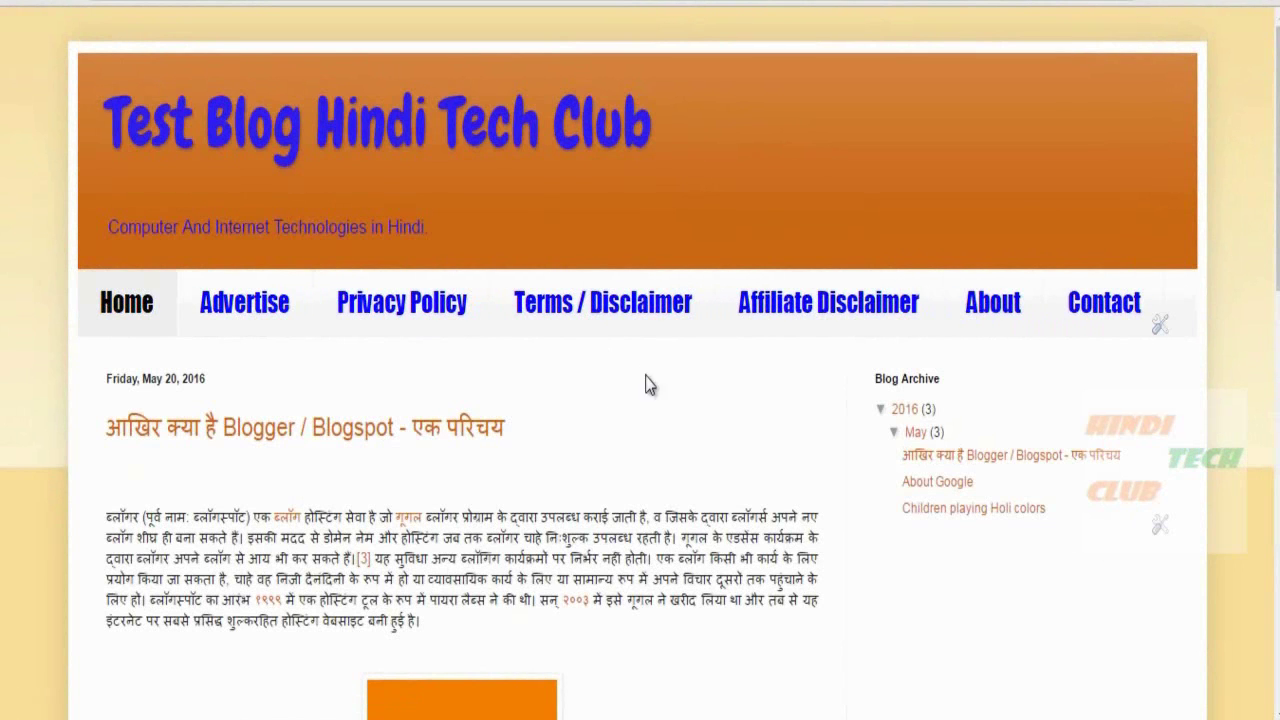
{"action": "left_click", "coordinate": [1106, 313]}
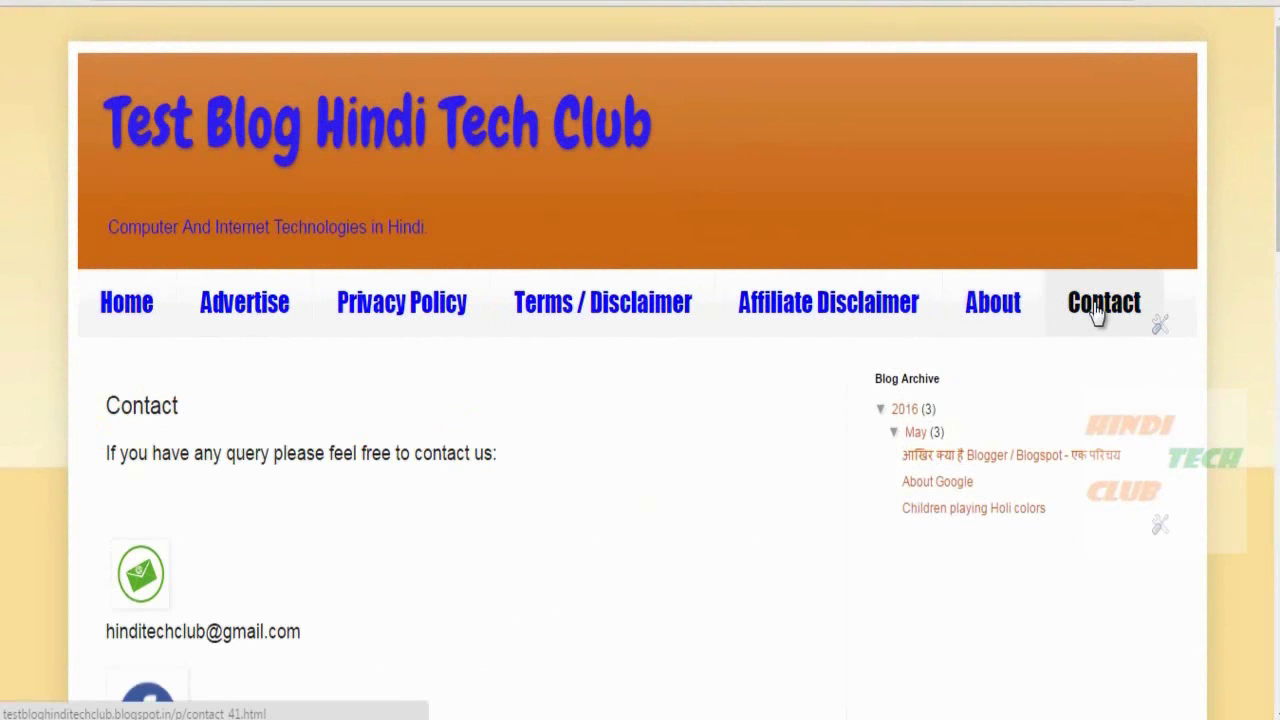
{"action": "scroll", "coordinate": [466, 423], "scroll_direction": "down", "scroll_amount": 7}
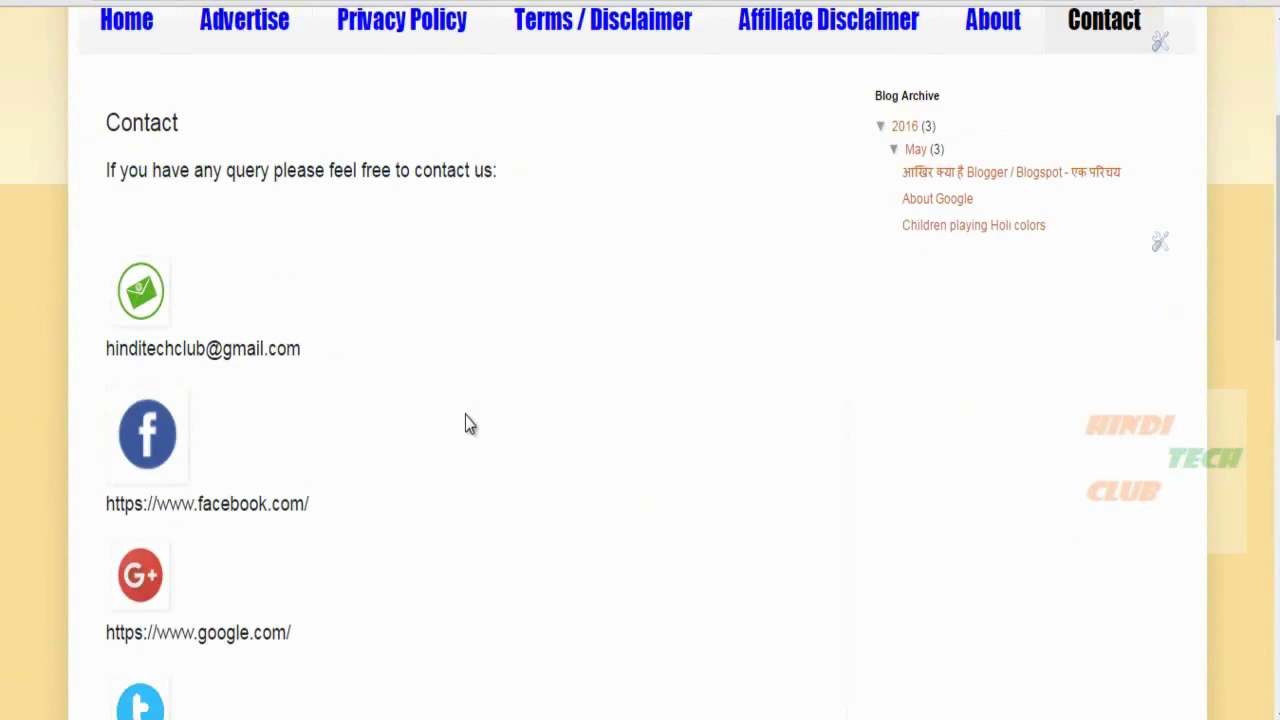
{"action": "scroll", "coordinate": [470, 423], "scroll_direction": "up", "scroll_amount": 7}
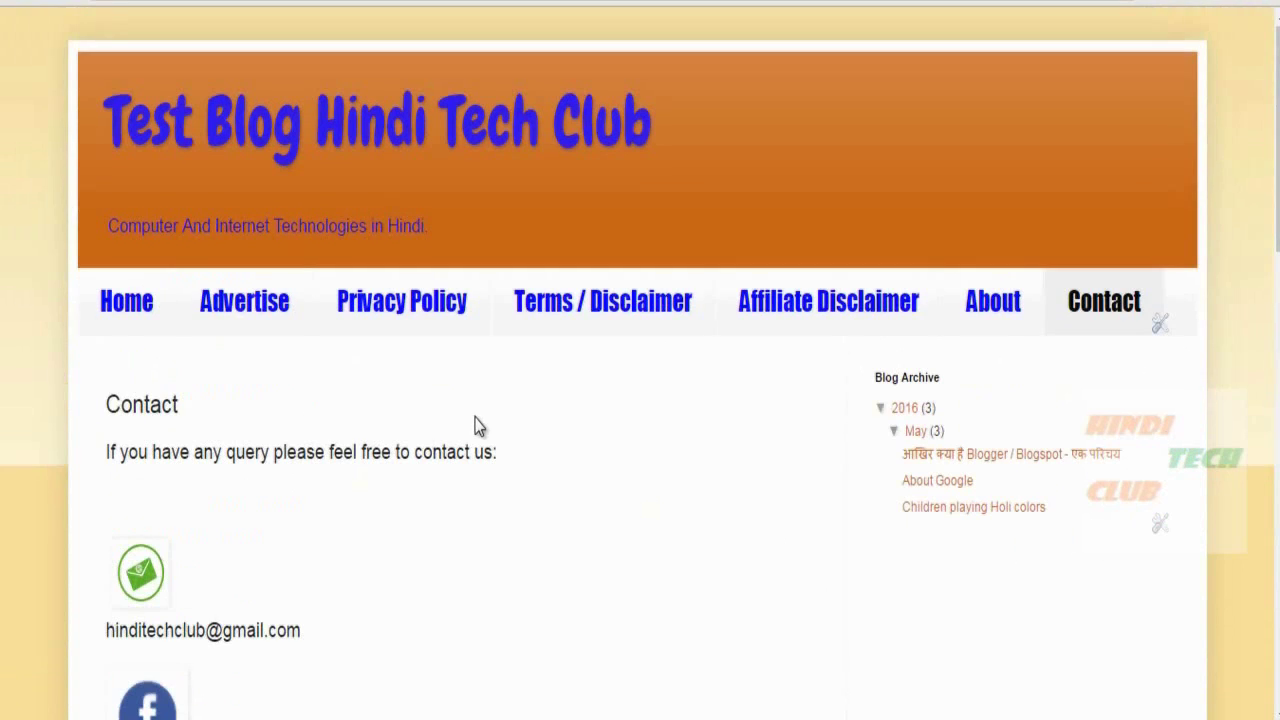
{"action": "left_click", "coordinate": [155, 306]}
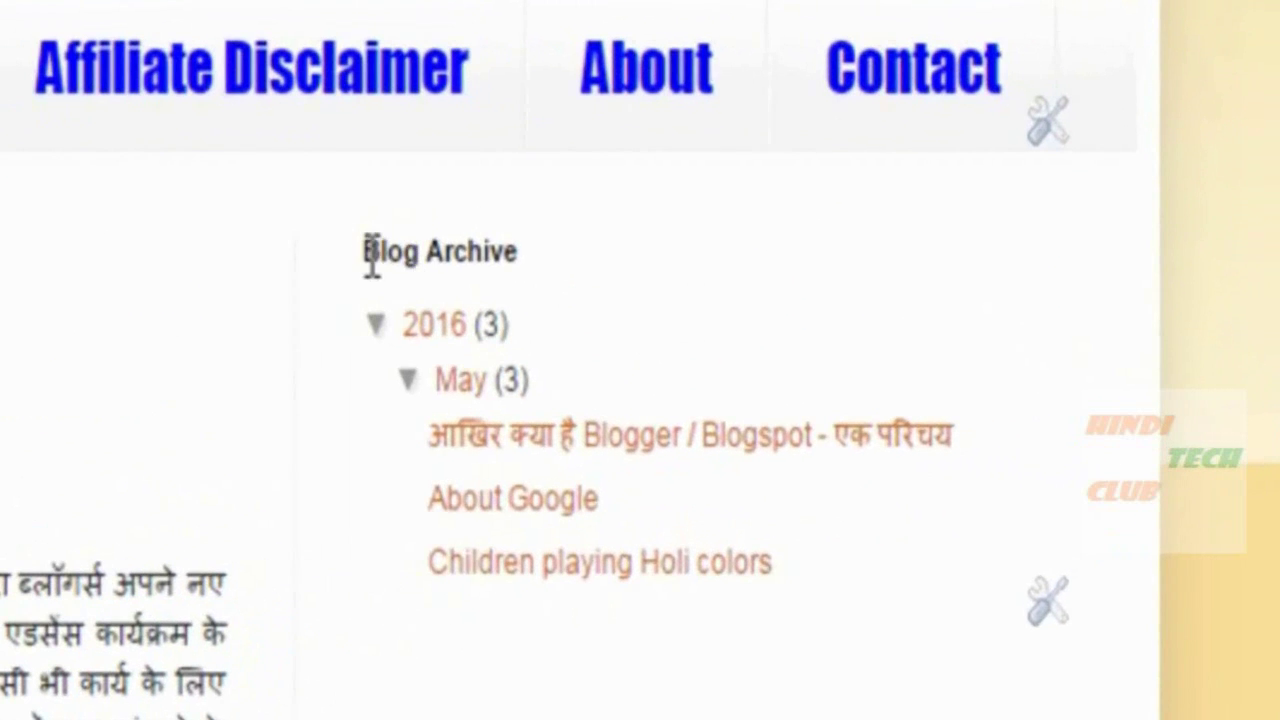
{"action": "left_click_drag", "start_coordinate": [876, 379], "coordinate": [949, 384]}
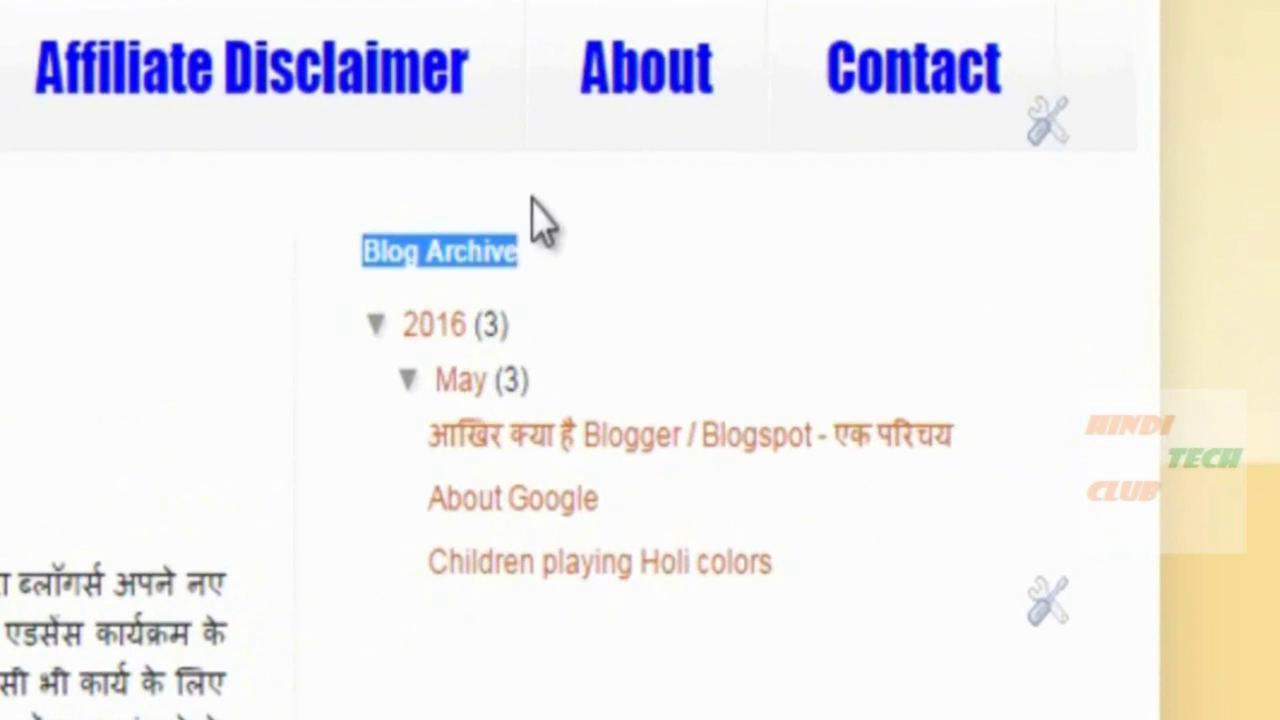
Step: Add a Labels gadget to sidebar-right-1, listing all labels alphabetically without post counts, and save the layout arrangement
{"action": "left_click", "coordinate": [62, 360]}
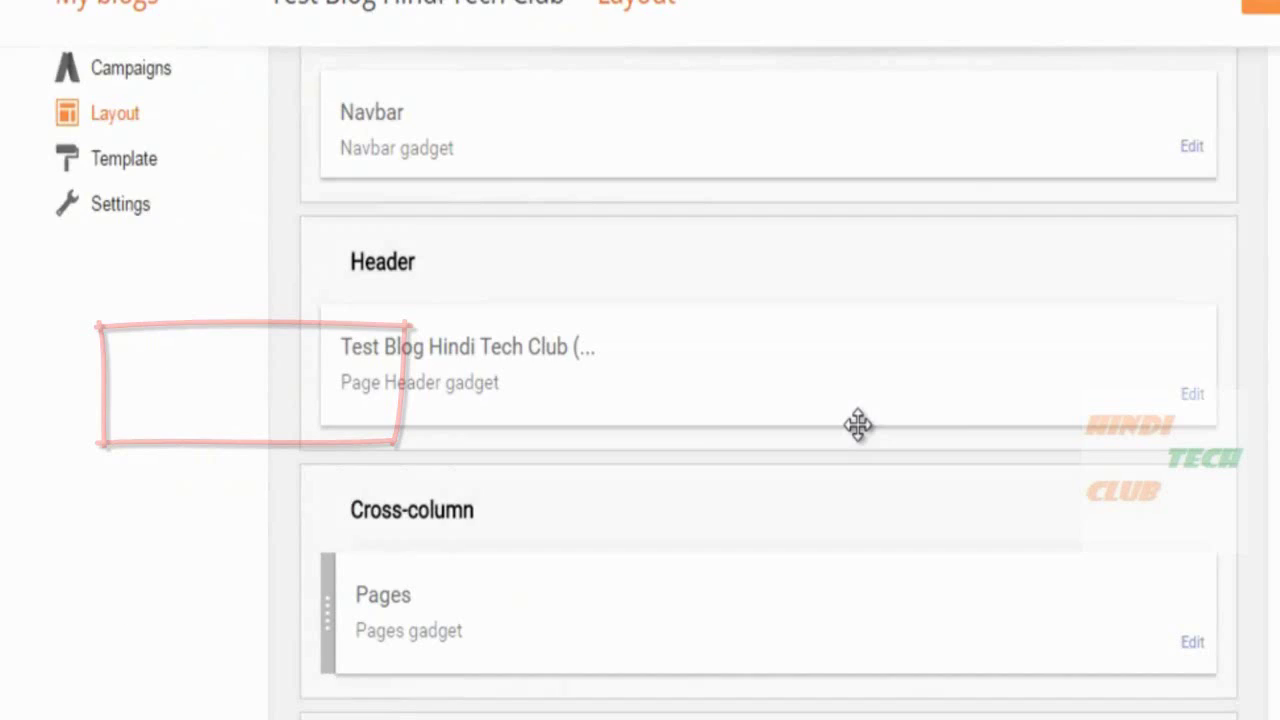
{"action": "scroll", "coordinate": [783, 421], "scroll_direction": "down", "scroll_amount": 5}
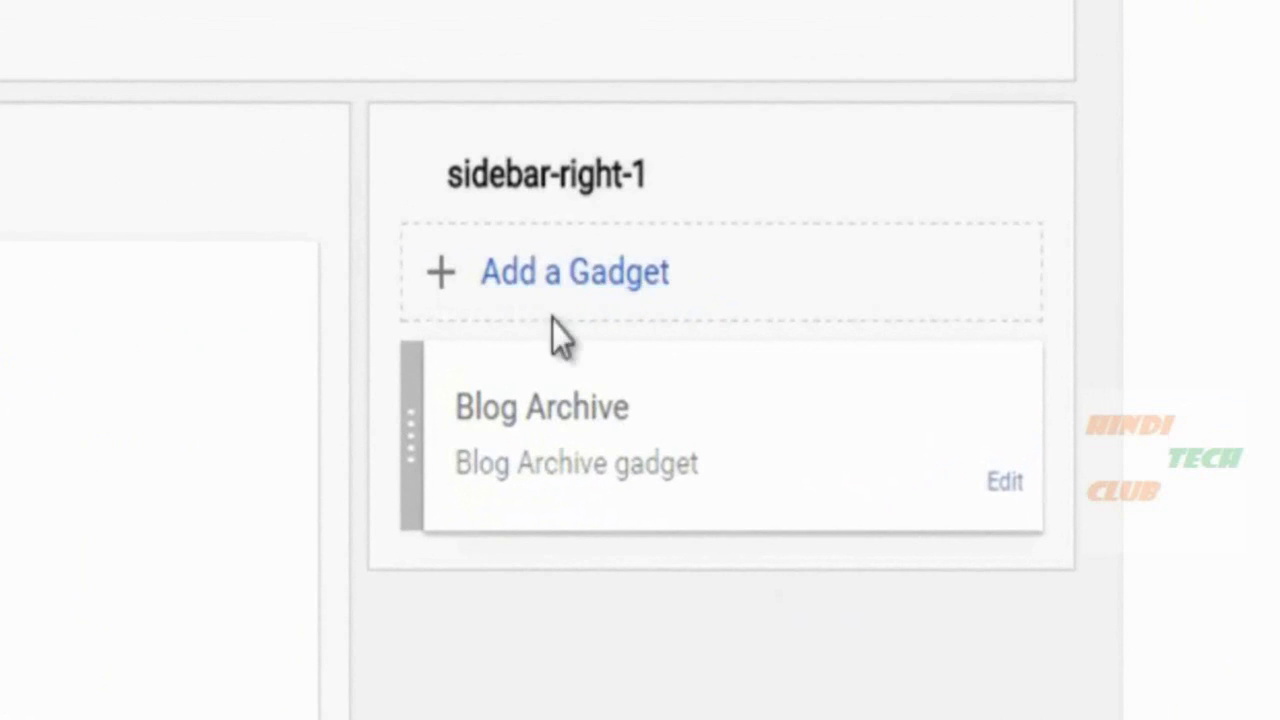
{"action": "left_click", "coordinate": [614, 278]}
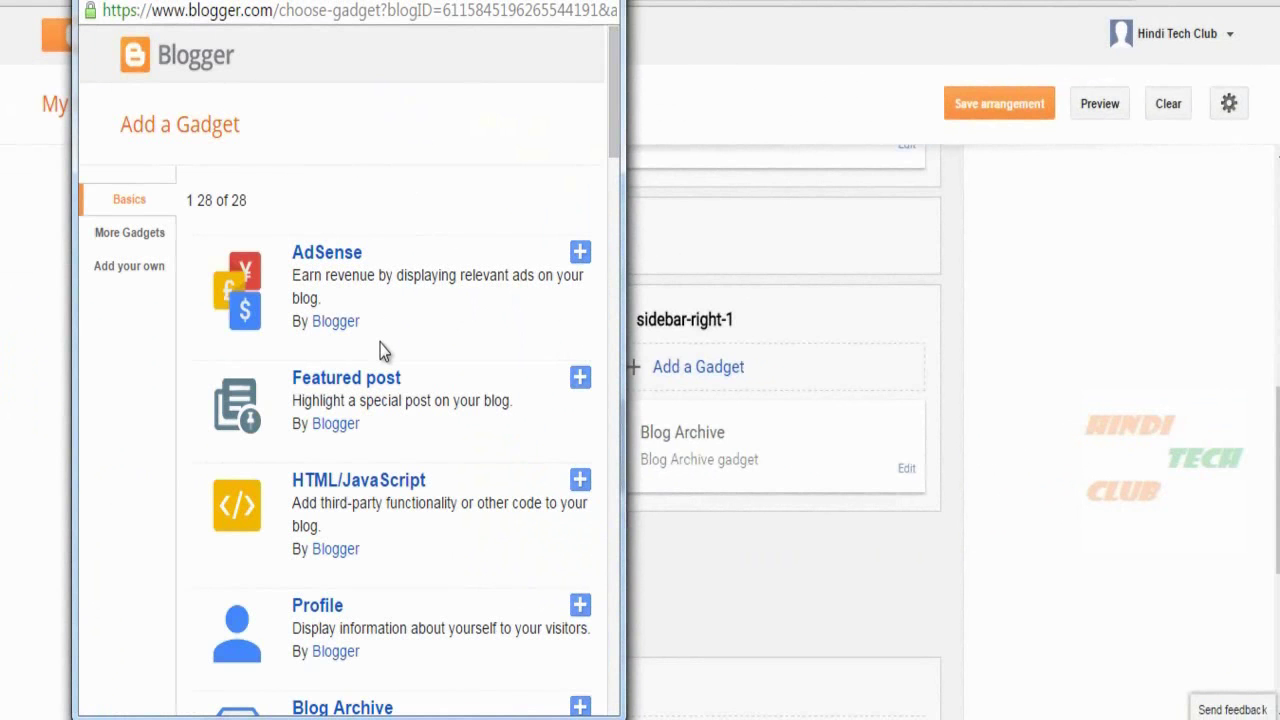
{"action": "scroll", "coordinate": [387, 348], "scroll_direction": "down", "scroll_amount": 7}
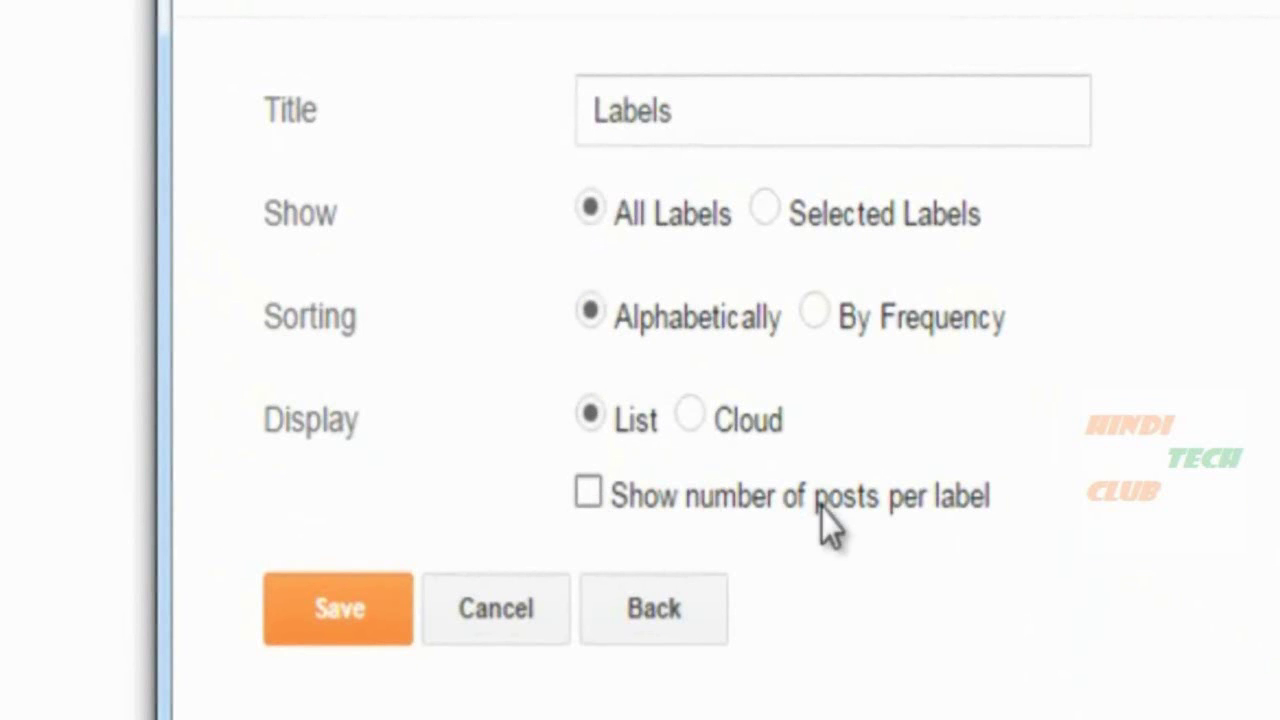
{"action": "left_click", "coordinate": [333, 627]}
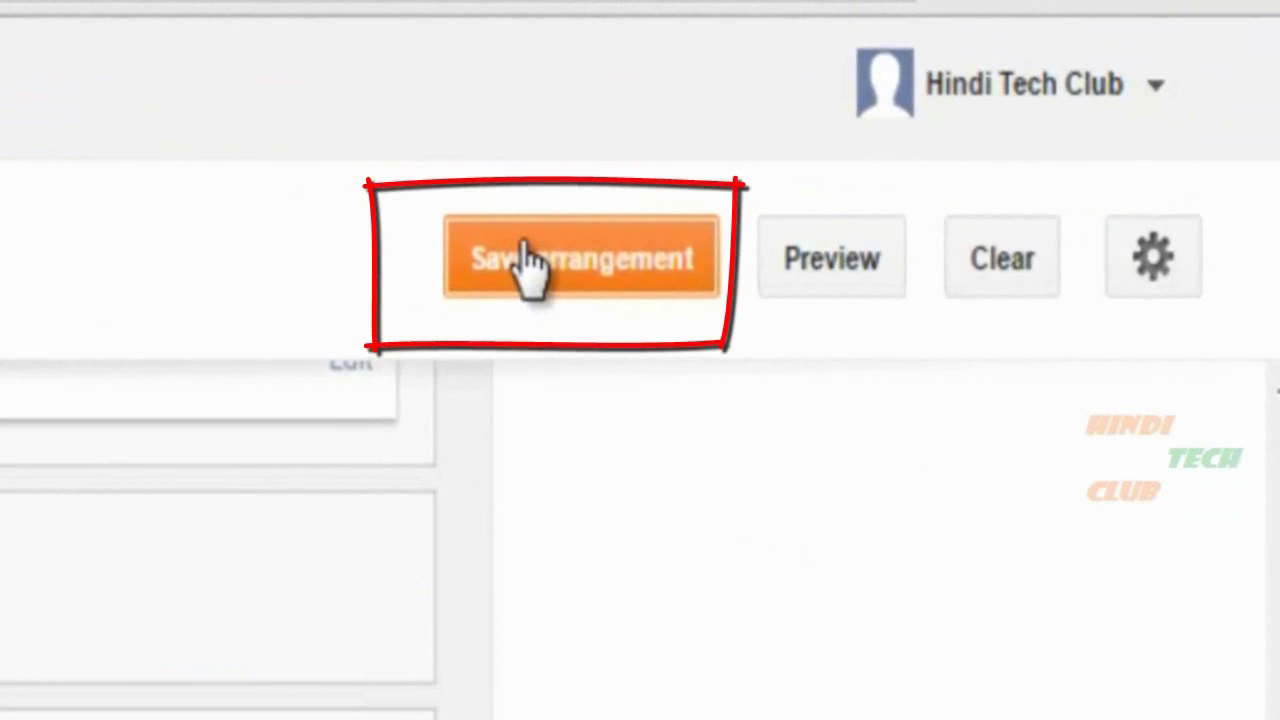
{"action": "left_click", "coordinate": [527, 262]}
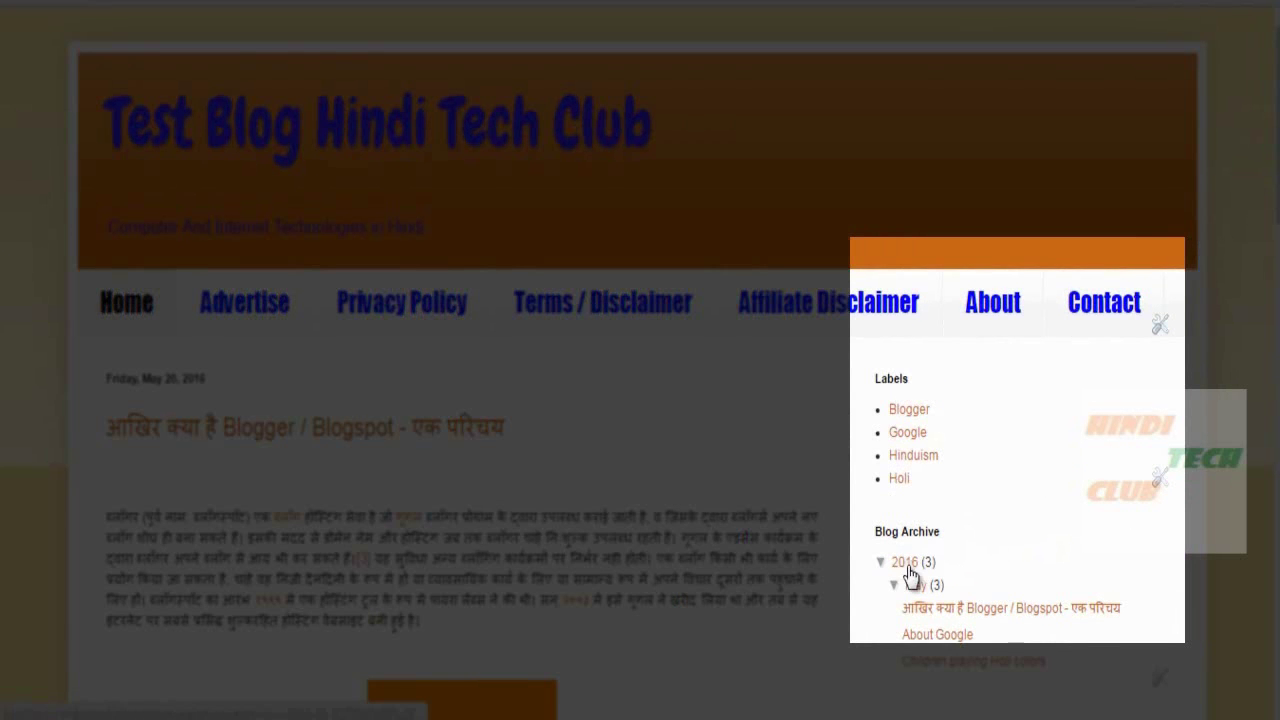
Step: Open the Blogger label from the live blog's sidebar and look through its posts
{"action": "scroll", "coordinate": [918, 585], "scroll_direction": "down", "scroll_amount": 1}
{"action": "scroll", "coordinate": [918, 585], "scroll_direction": "down", "scroll_amount": 1}
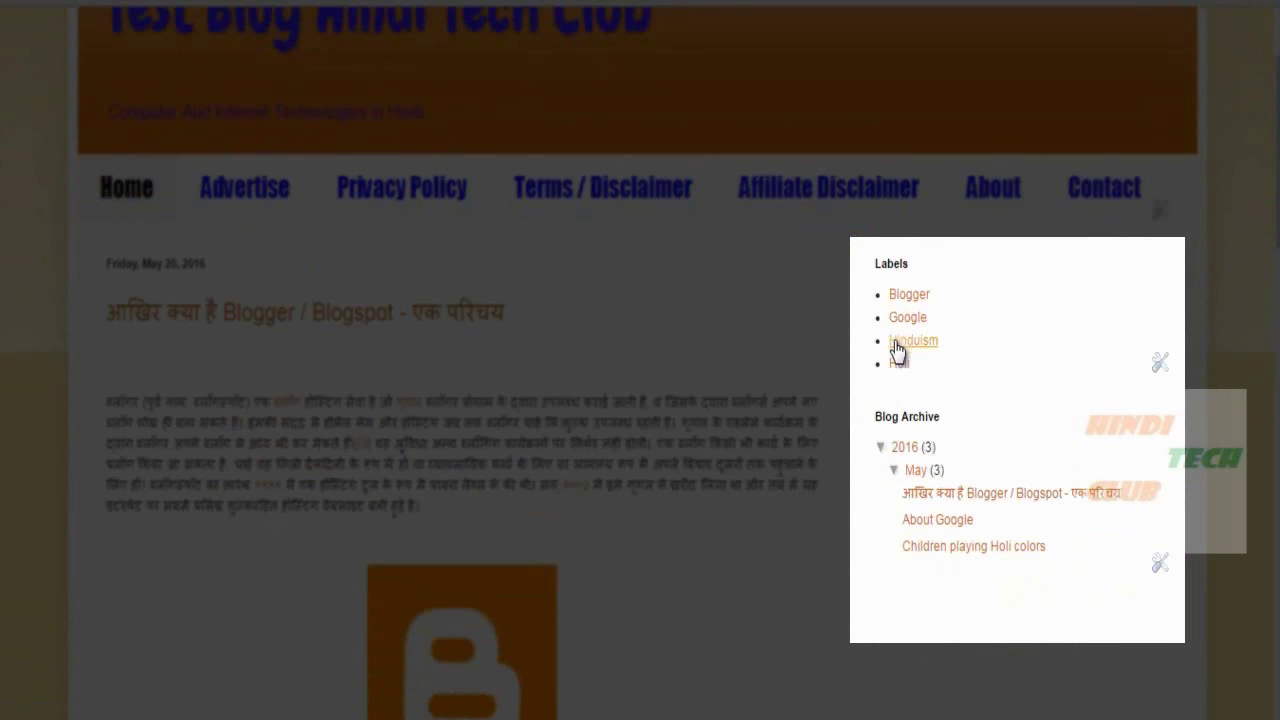
{"action": "left_click", "coordinate": [912, 294]}
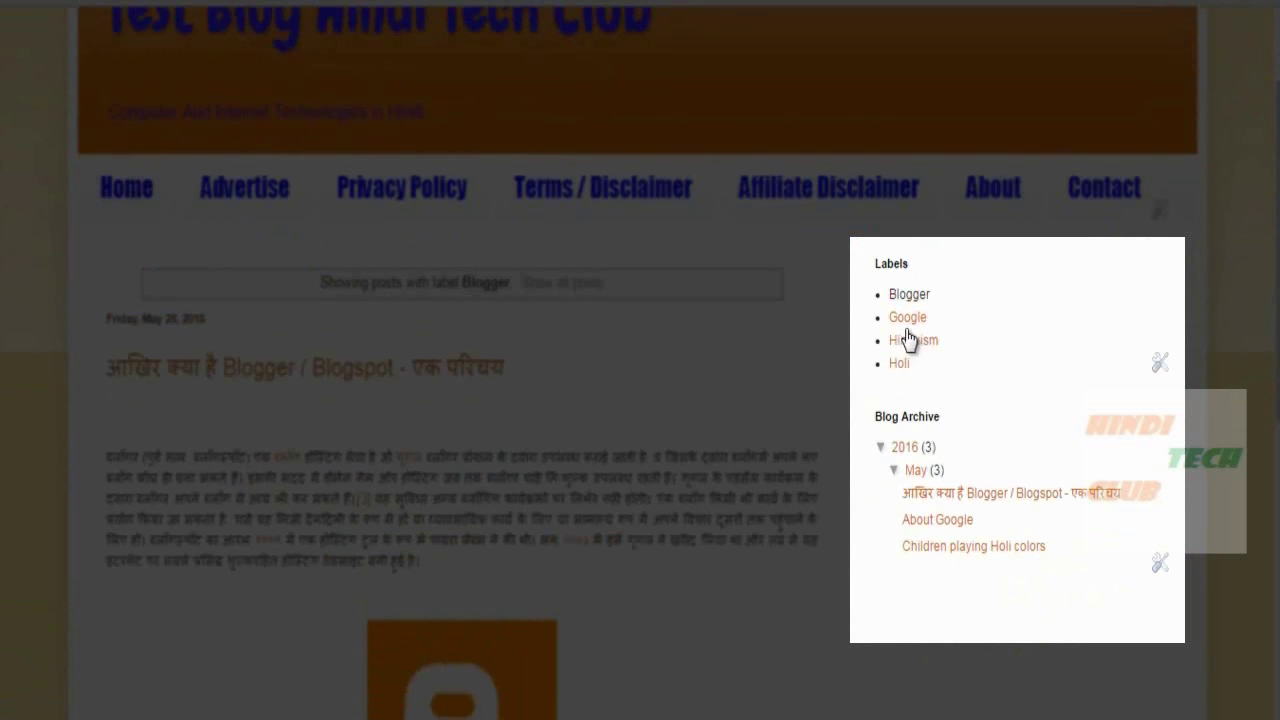
{"action": "scroll", "coordinate": [165, 355], "scroll_direction": "down", "scroll_amount": 5}
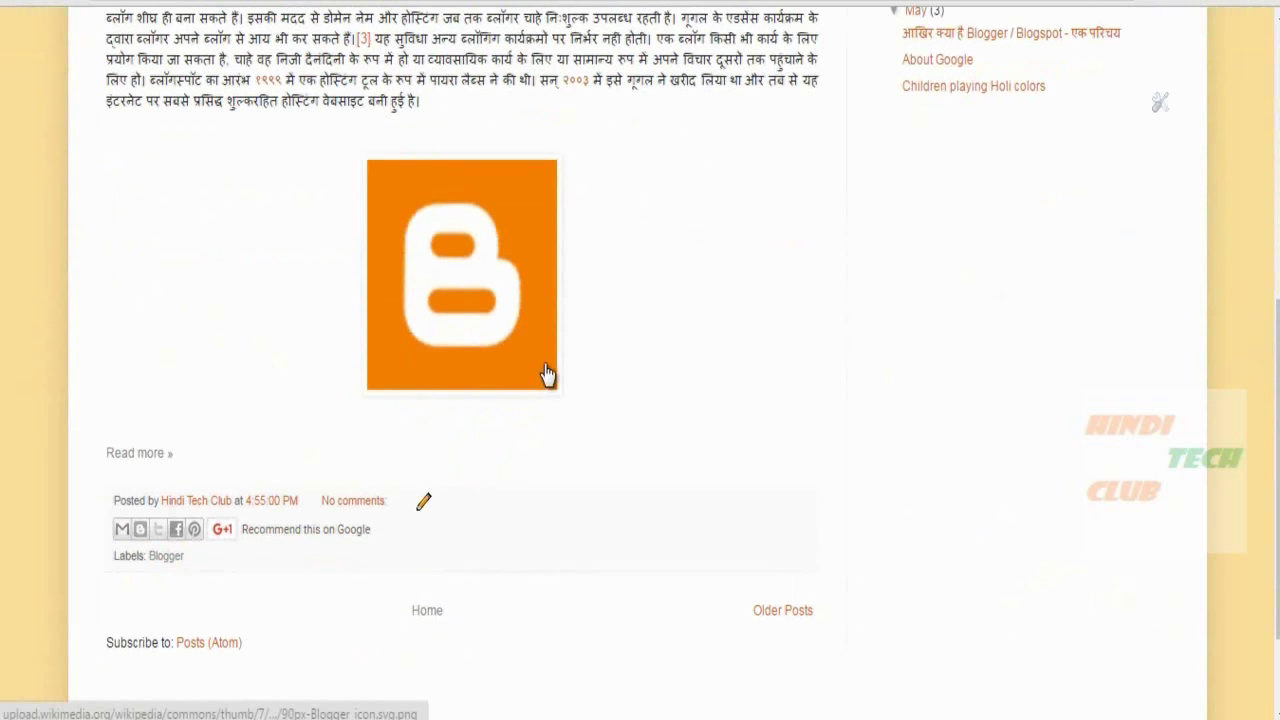
{"action": "scroll", "coordinate": [543, 375], "scroll_direction": "up", "scroll_amount": 6}
{"action": "scroll", "coordinate": [427, 482], "scroll_direction": "down", "scroll_amount": 1}
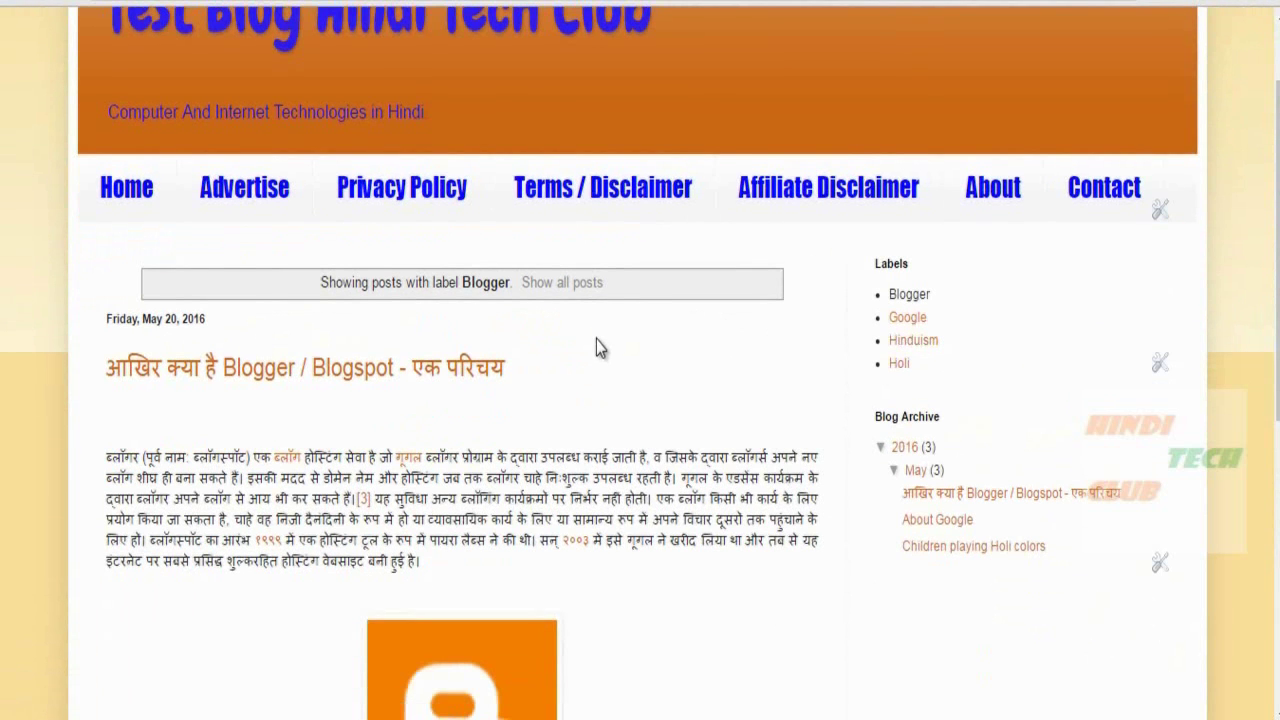
Step: View the posts filed under the Google, Hinduism and Holi labels on the live blog
{"action": "scroll", "coordinate": [297, 312], "scroll_direction": "down", "scroll_amount": 2}
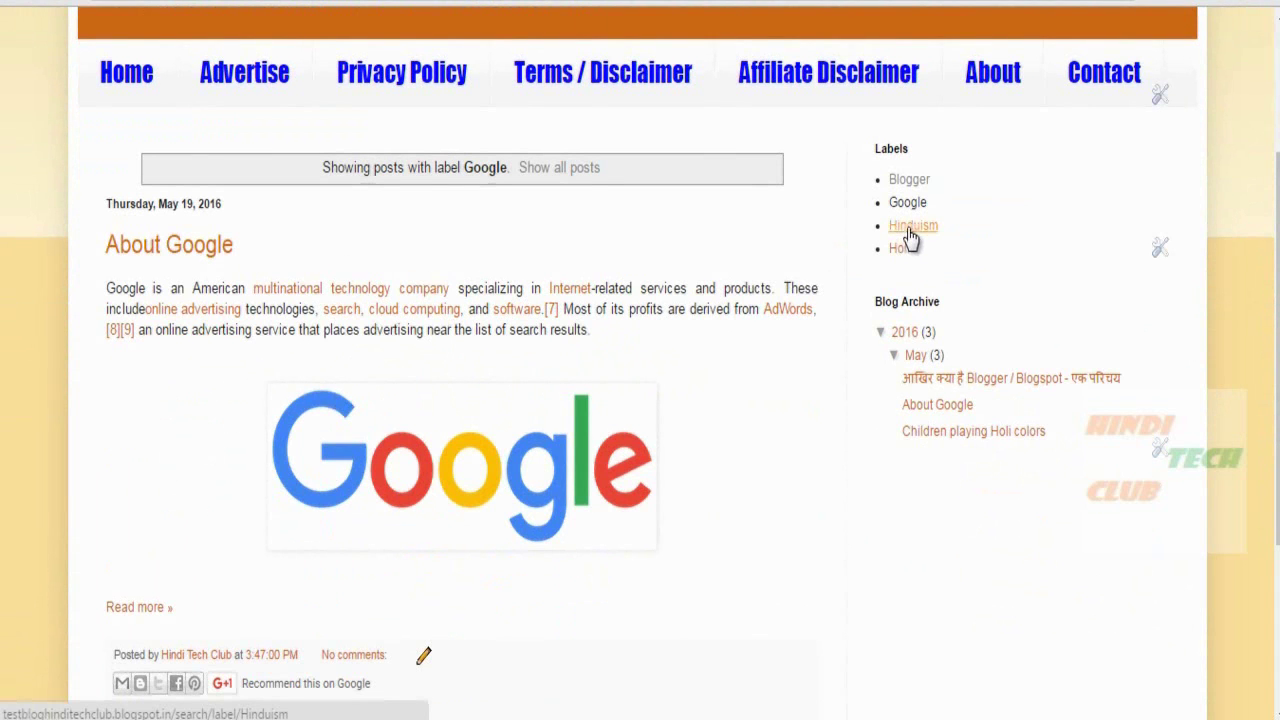
{"action": "scroll", "coordinate": [700, 340], "scroll_direction": "down", "scroll_amount": 3}
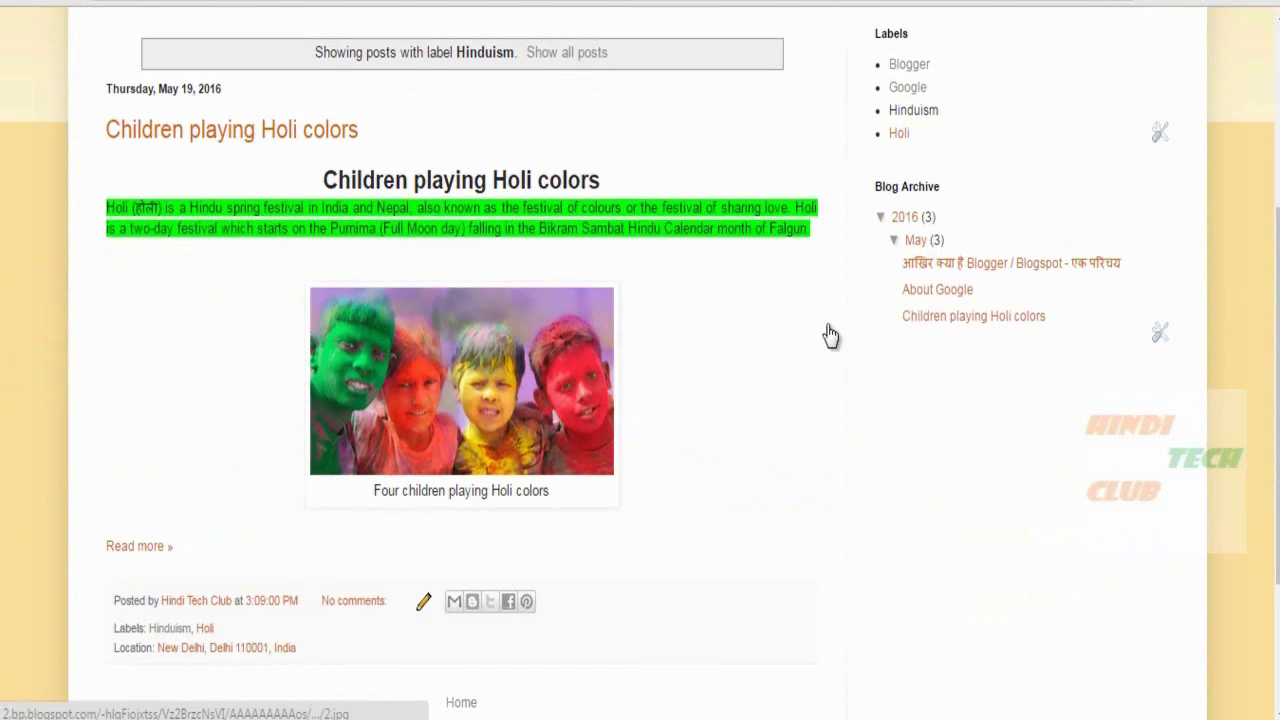
{"action": "left_click", "coordinate": [897, 134]}
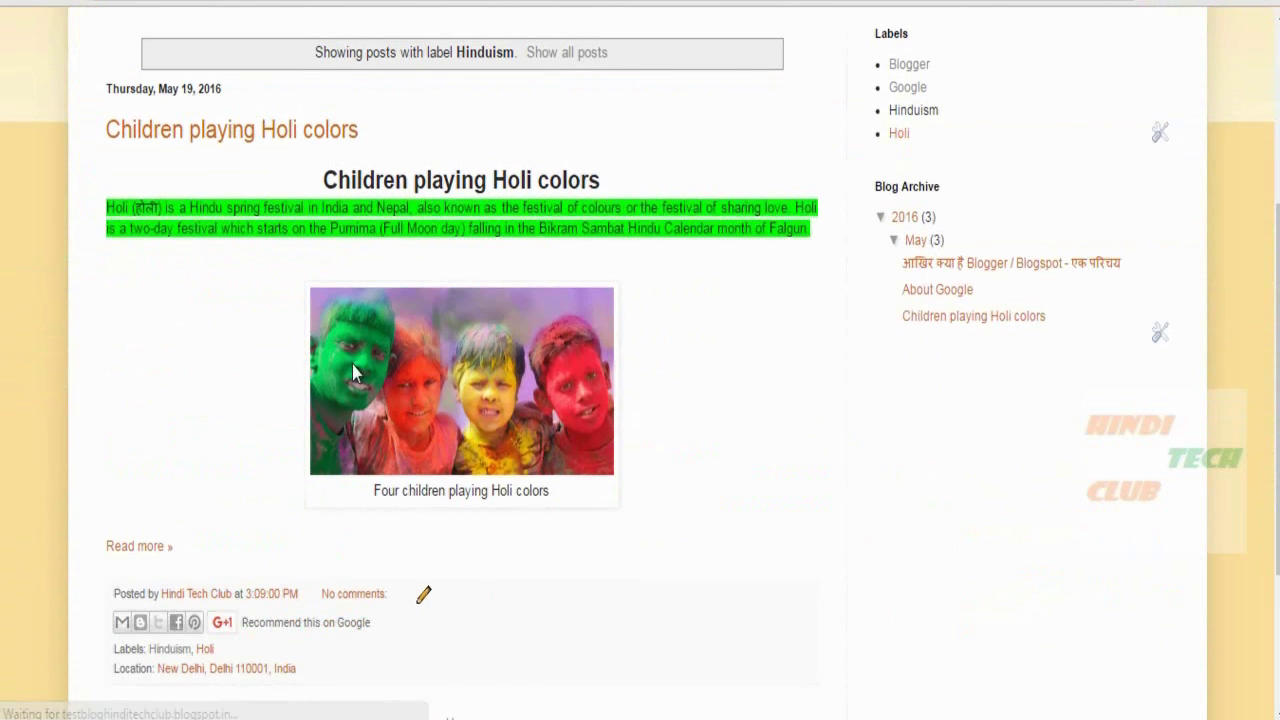
{"action": "scroll", "coordinate": [380, 450], "scroll_direction": "down", "scroll_amount": 2}
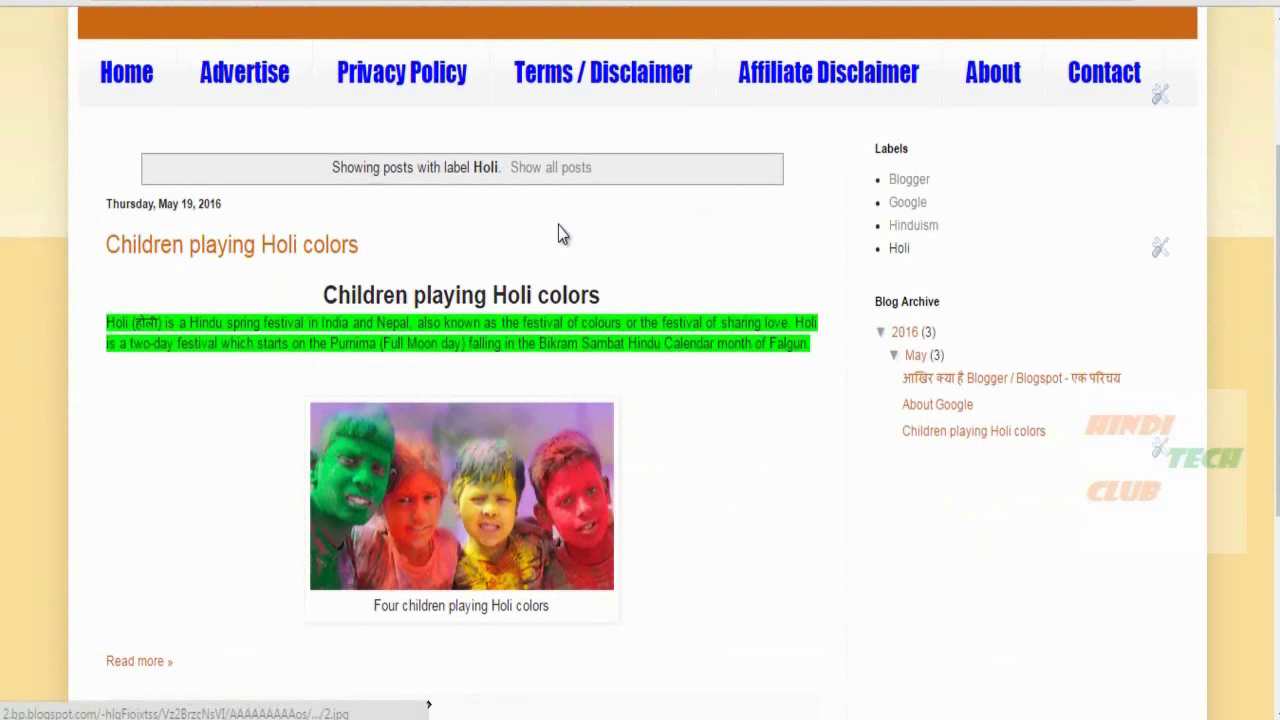
Step: Look over the Holi label's post on the live blog and view the posts filed under the Blogger and Google labels
{"action": "scroll", "coordinate": [643, 355], "scroll_direction": "down", "scroll_amount": 2}
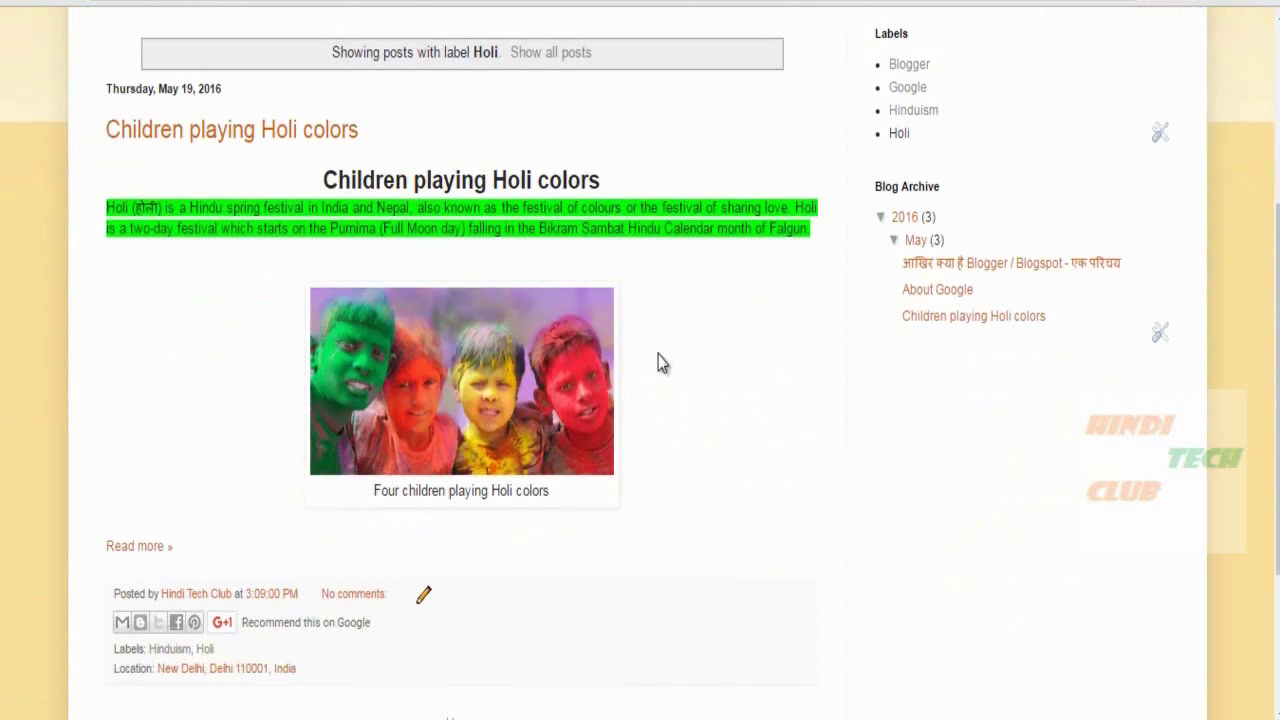
{"action": "scroll", "coordinate": [659, 362], "scroll_direction": "up", "scroll_amount": 3}
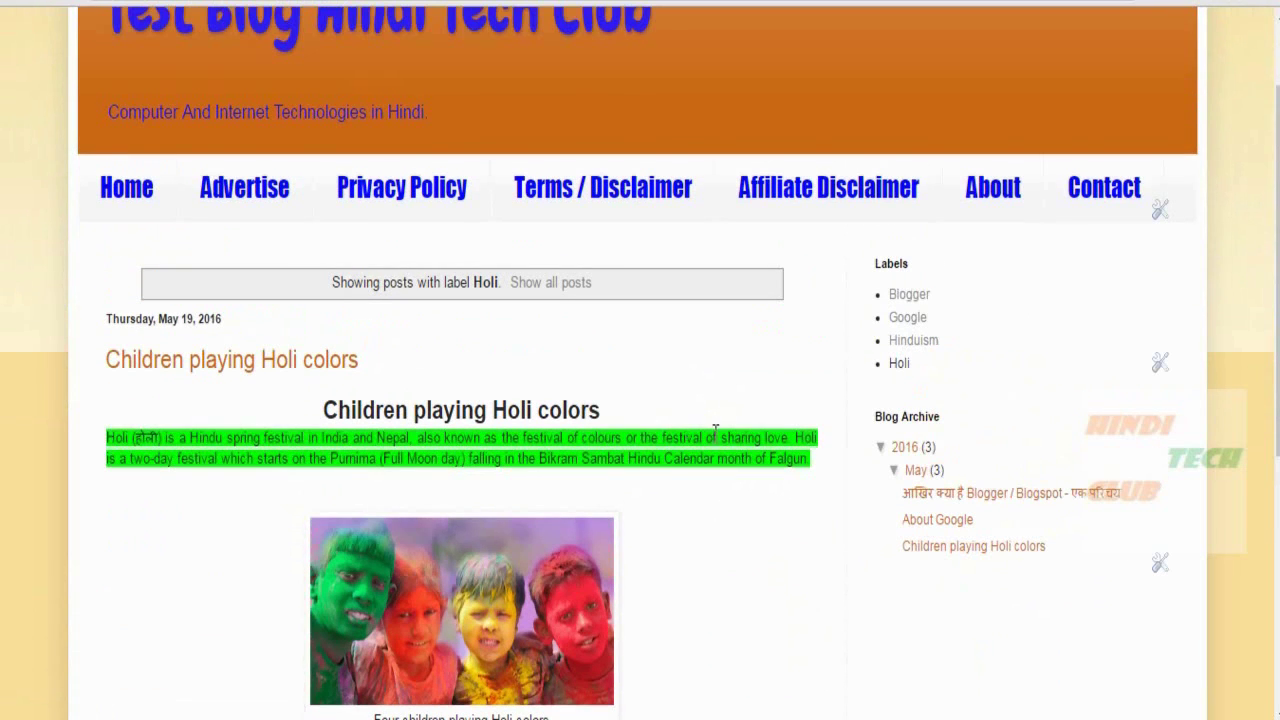
{"action": "left_click", "coordinate": [903, 319]}
{"action": "scroll", "coordinate": [700, 270], "scroll_direction": "down", "scroll_amount": 2}
{"action": "left_click", "coordinate": [909, 178]}
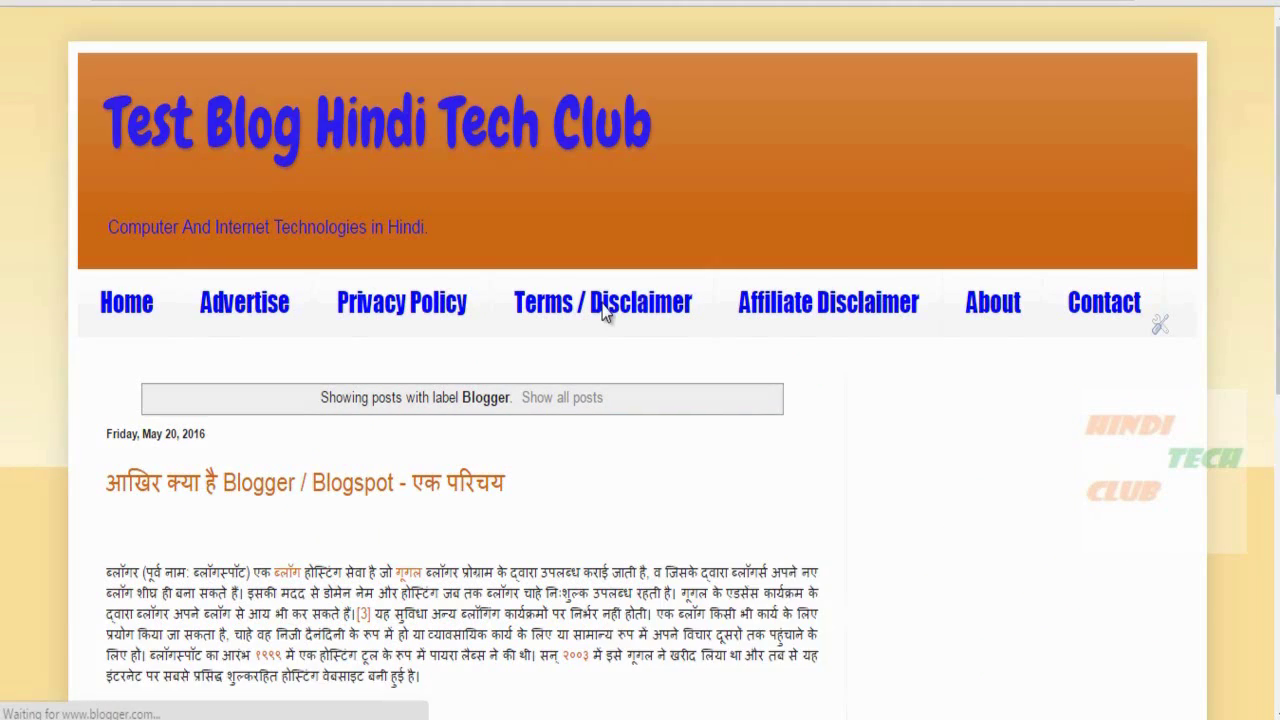
{"action": "scroll", "coordinate": [578, 440], "scroll_direction": "down", "scroll_amount": 1}
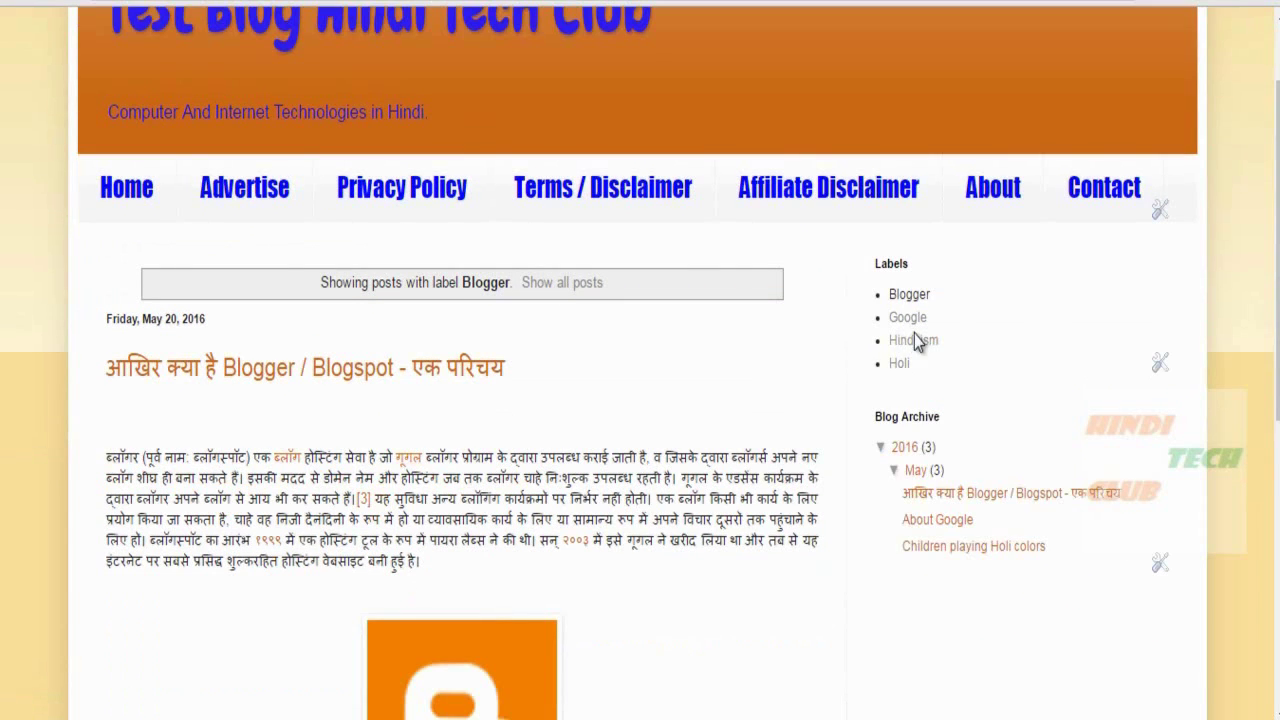
{"action": "scroll", "coordinate": [914, 338], "scroll_direction": "down", "scroll_amount": 2}
{"action": "left_click", "coordinate": [910, 203]}
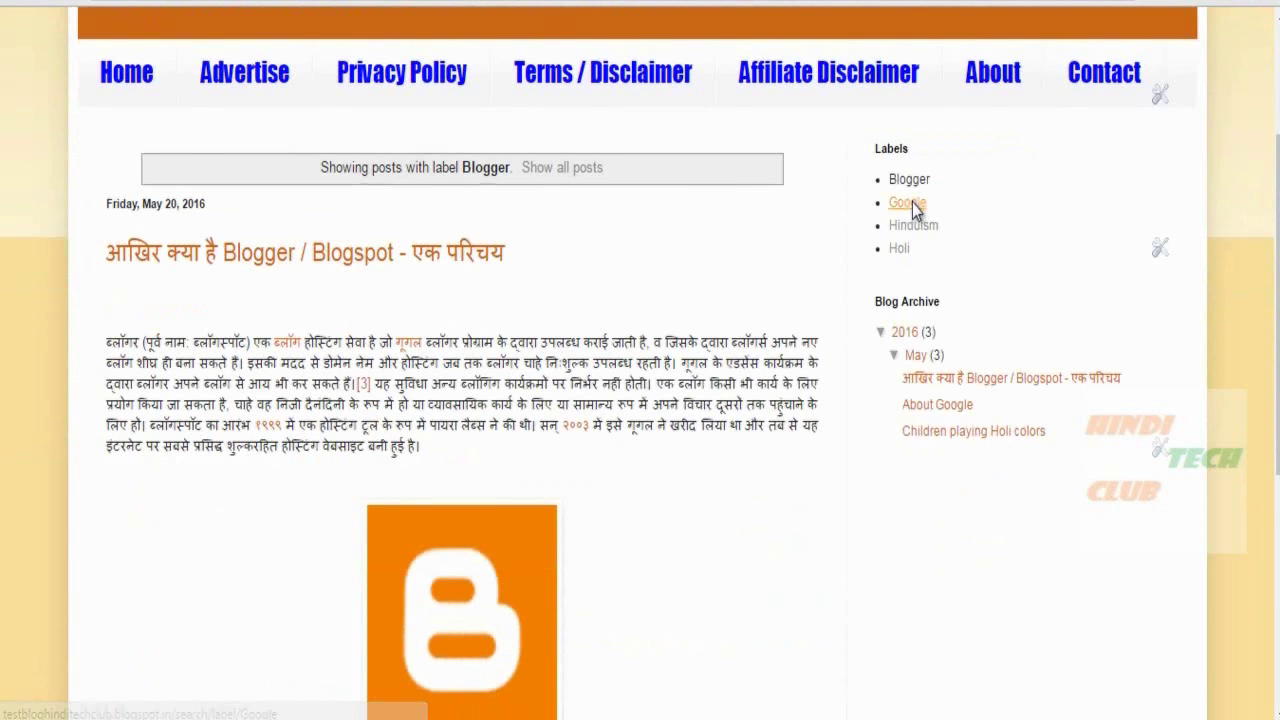
{"action": "scroll", "coordinate": [608, 440], "scroll_direction": "down", "scroll_amount": 3}
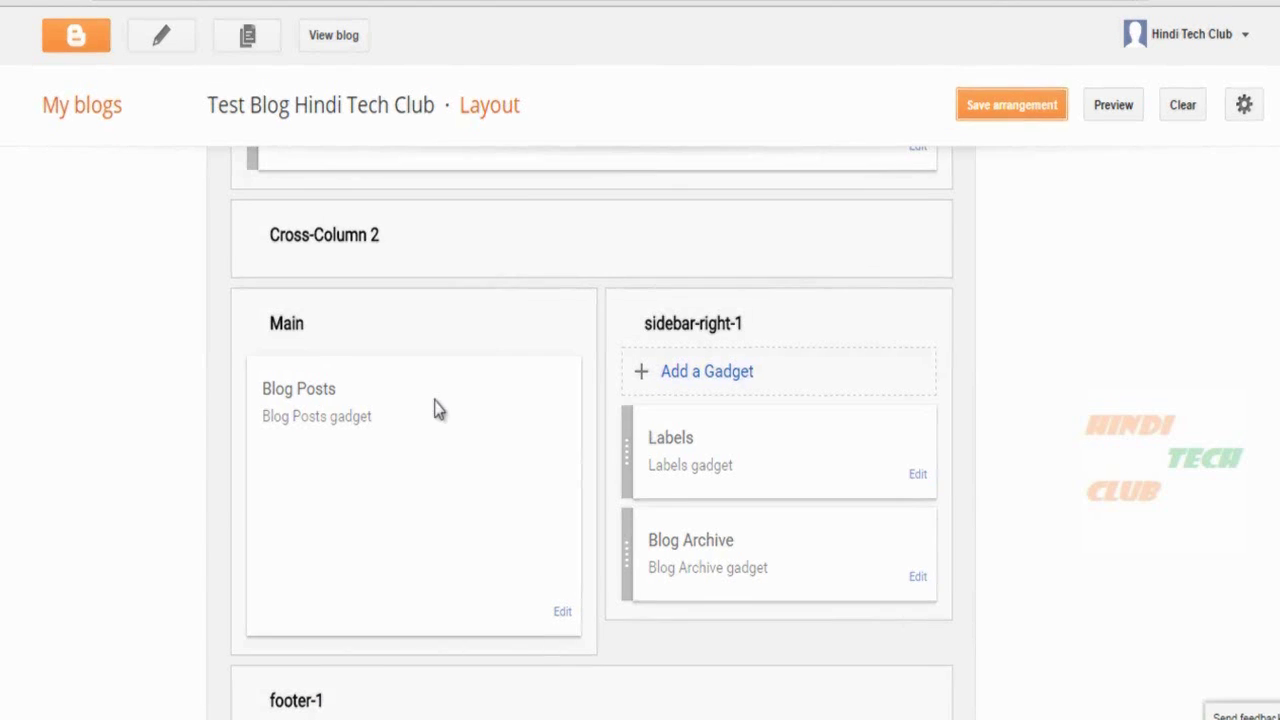
Step: Add a new label "Blogging" to the "आखिर क्या है Blogger / Blogspot - एक परिचय" post from the blog's post list
{"action": "scroll", "coordinate": [436, 408], "scroll_direction": "up", "scroll_amount": 5}
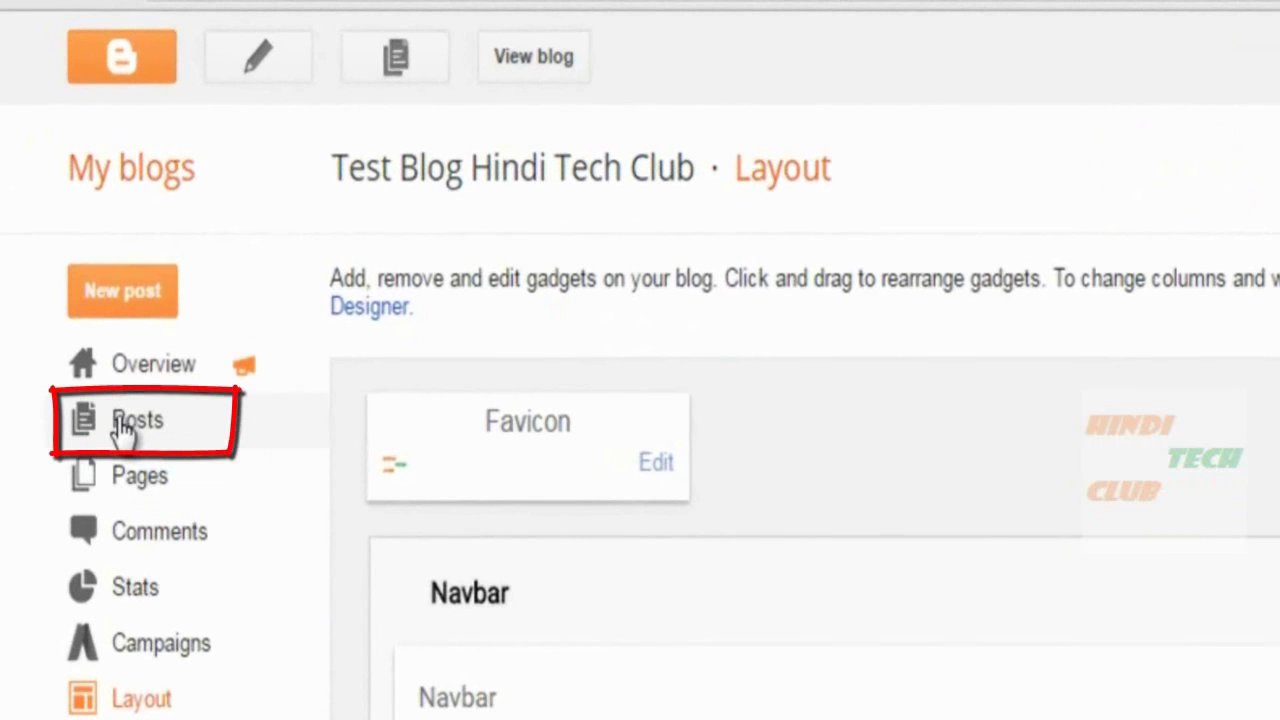
{"action": "left_click", "coordinate": [120, 428]}
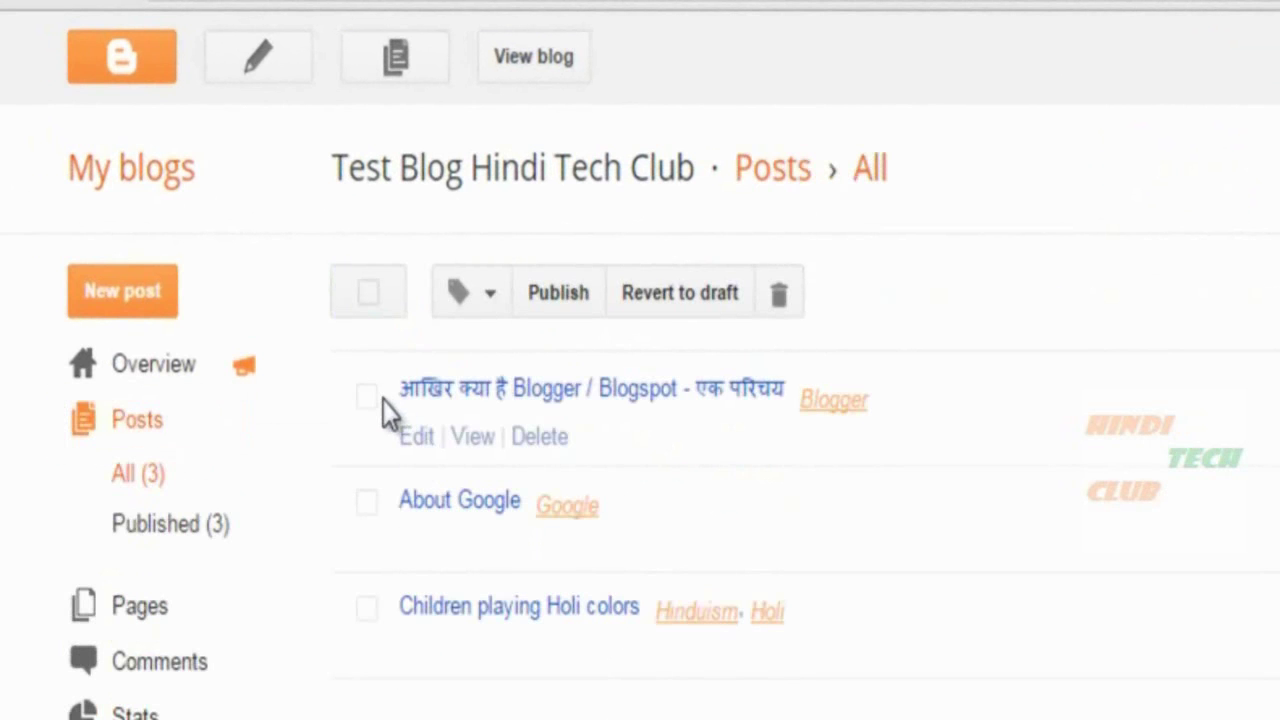
{"action": "left_click", "coordinate": [366, 398]}
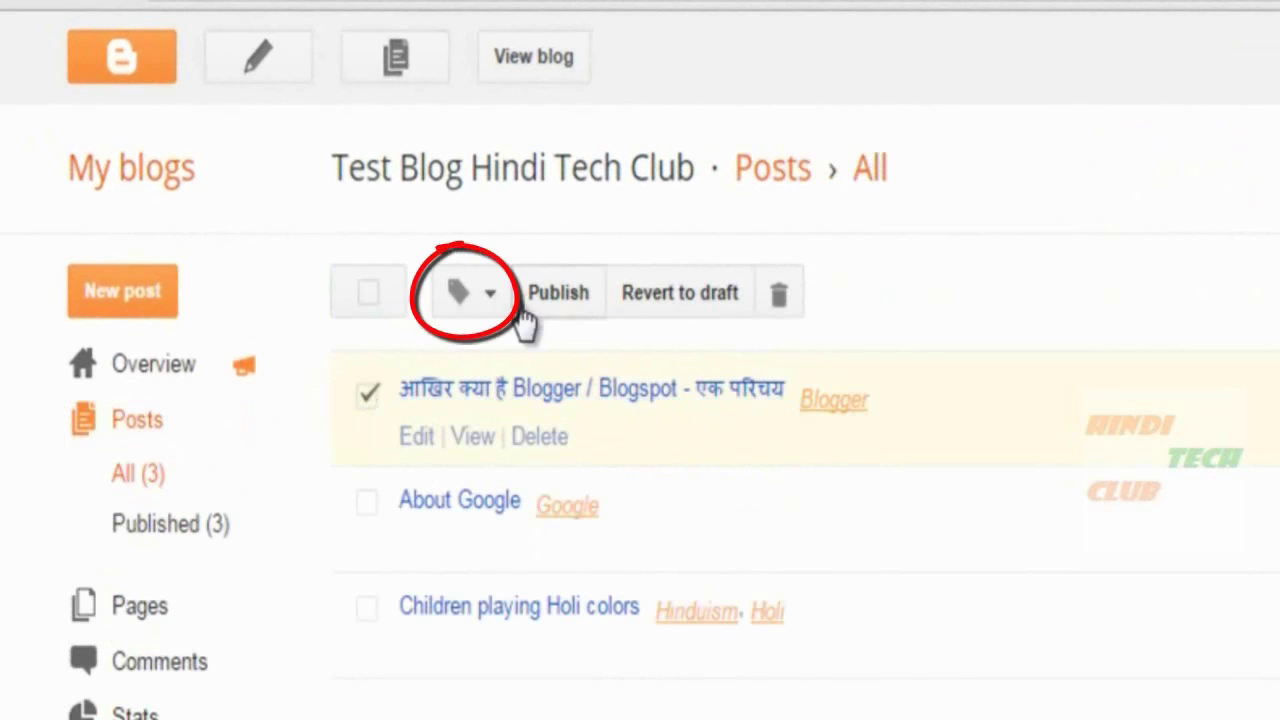
{"action": "left_click", "coordinate": [489, 294]}
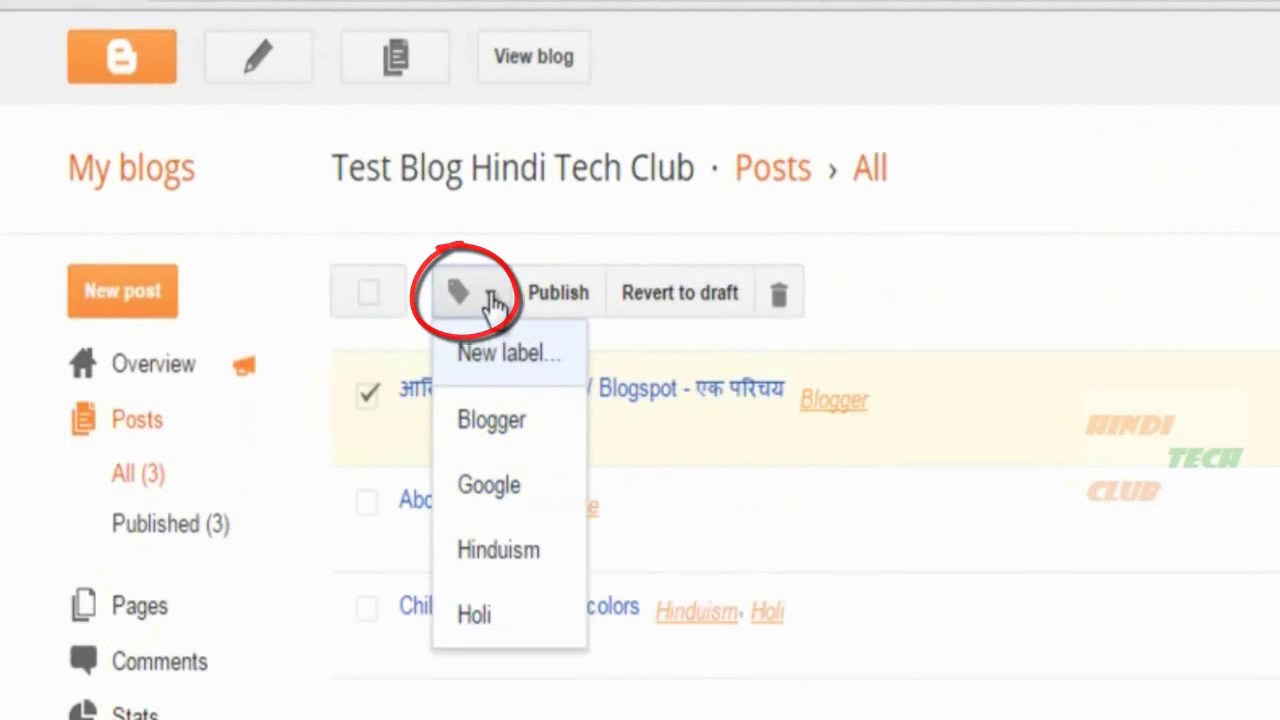
{"action": "left_click", "coordinate": [492, 358]}
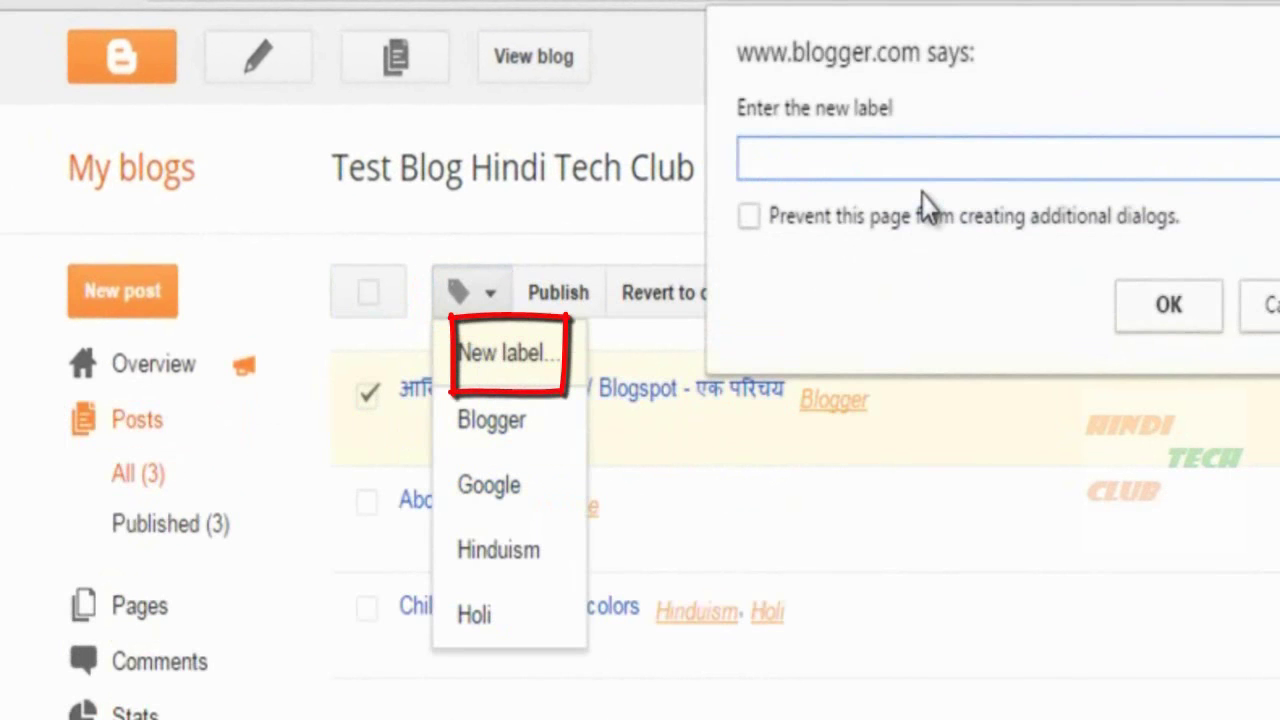
{"action": "type", "text": "Blogging"}
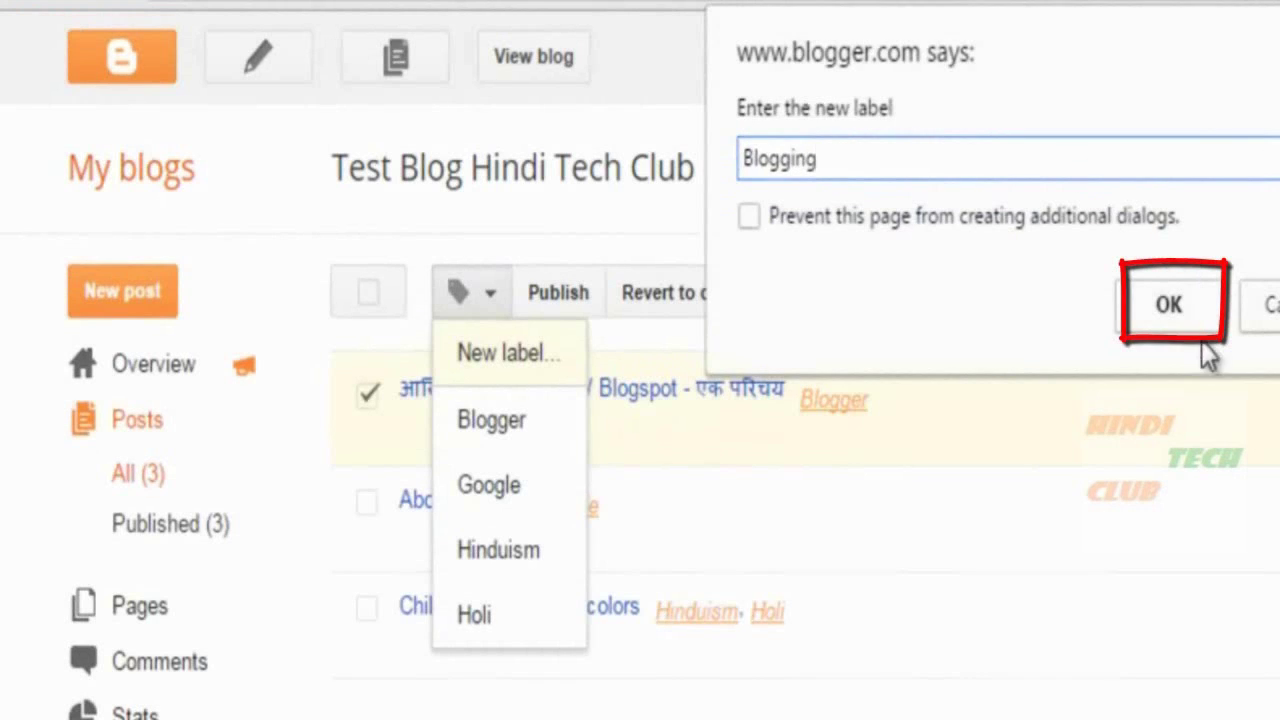
{"action": "left_click", "coordinate": [1172, 308]}
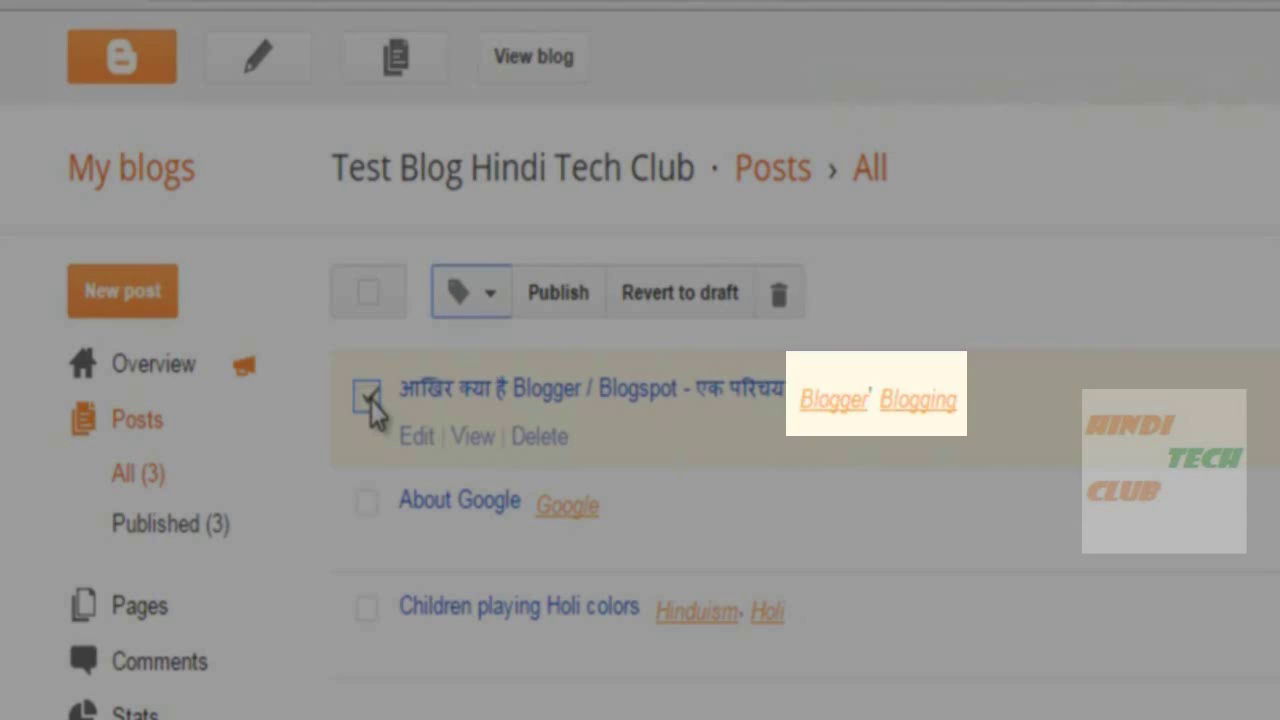
{"action": "left_click", "coordinate": [368, 394]}
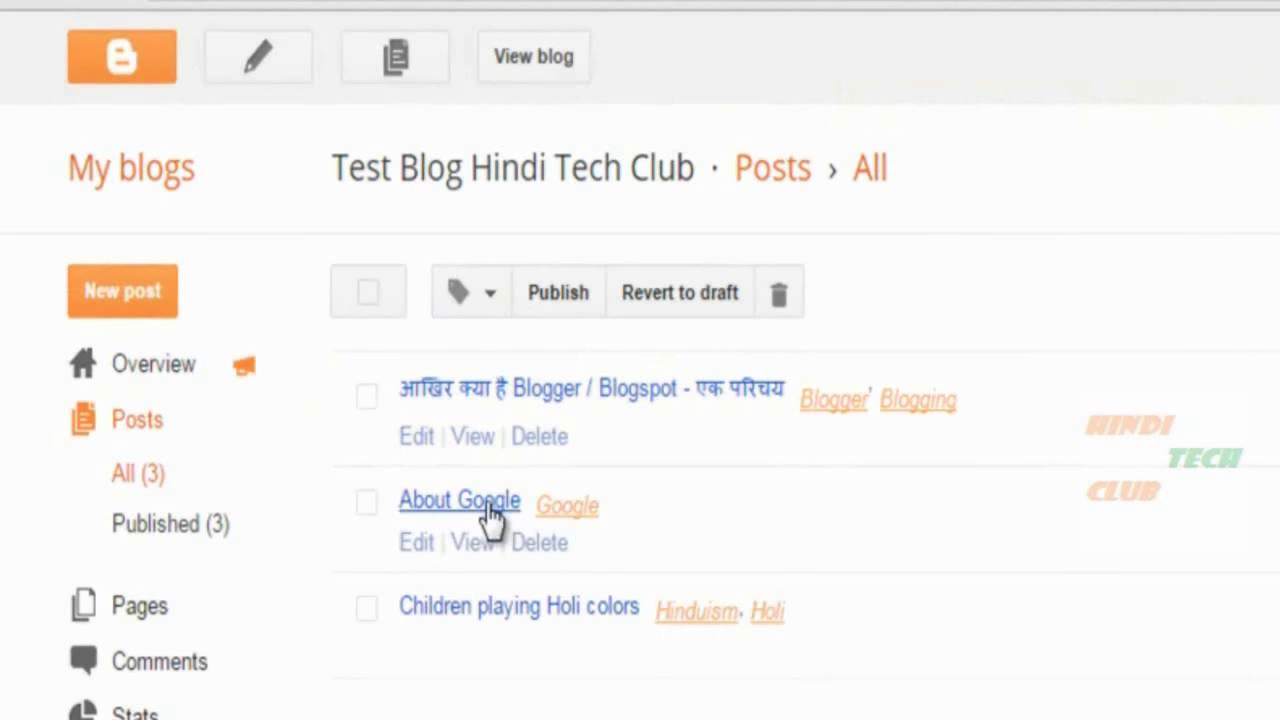
Step: Add the existing Blogging label to the About Google post, update the post and return to the post list
{"action": "left_click", "coordinate": [420, 542]}
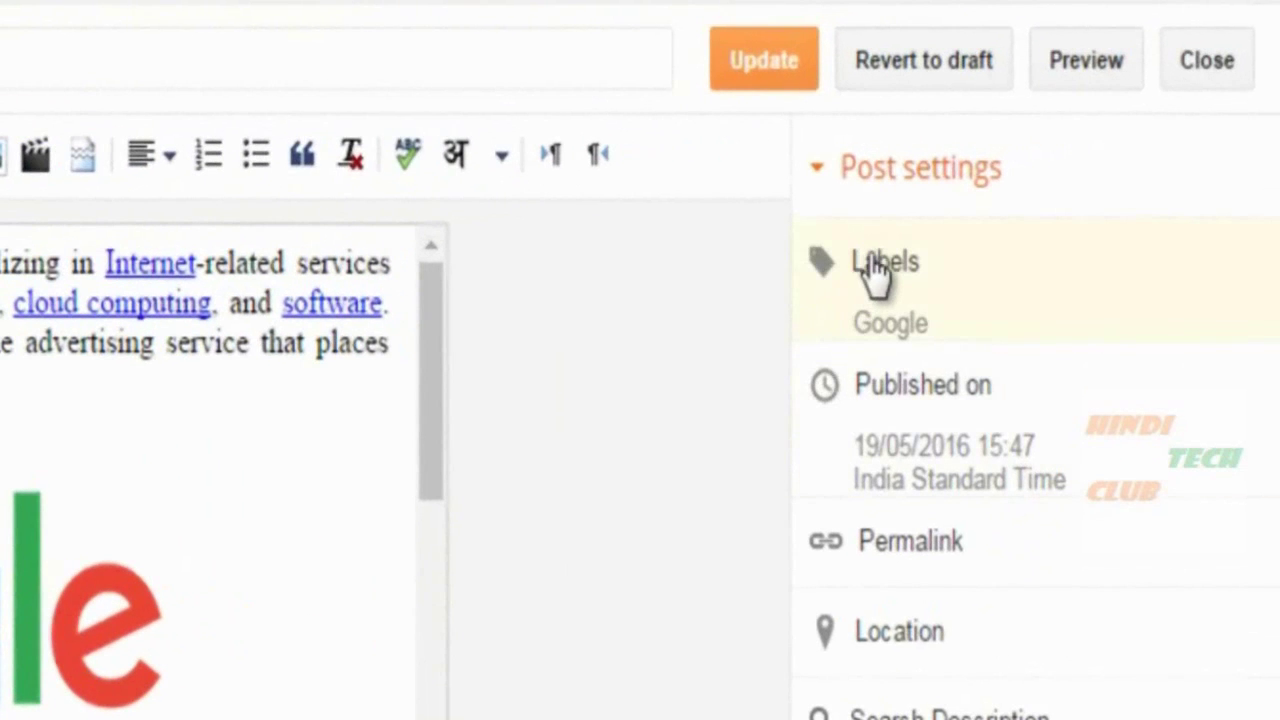
{"action": "left_click", "coordinate": [862, 272]}
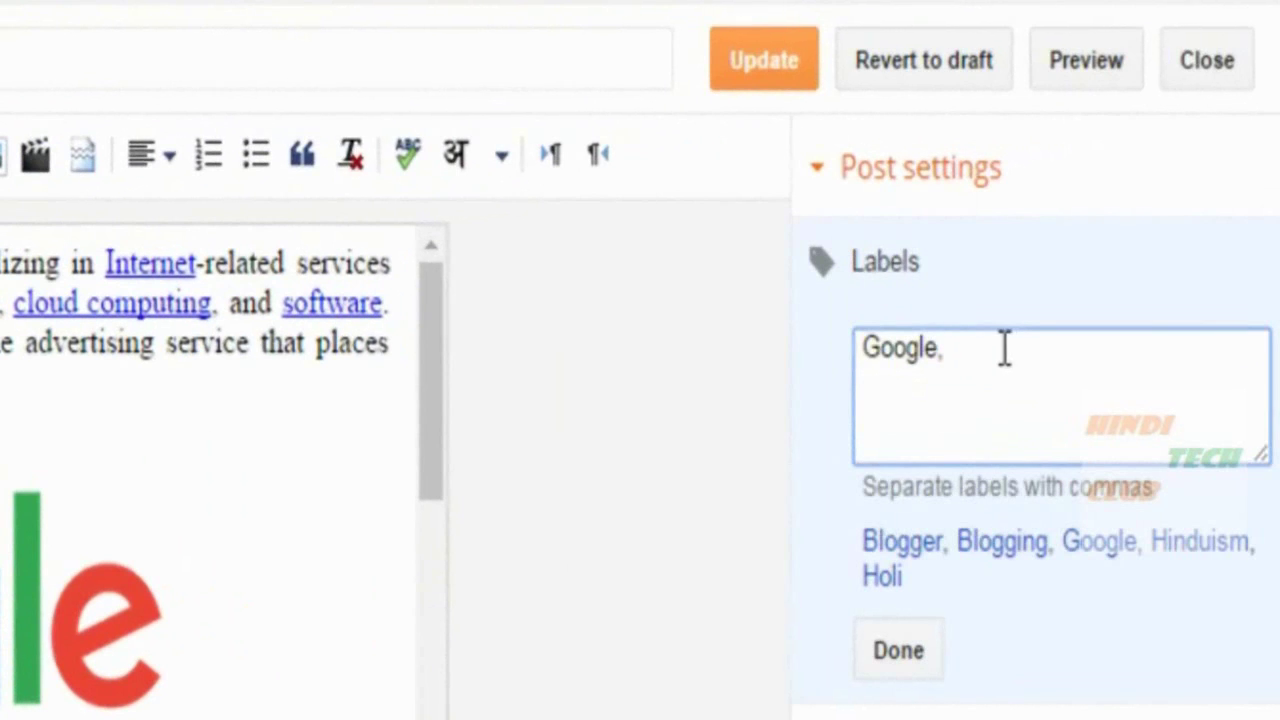
{"action": "left_click", "coordinate": [1000, 548]}
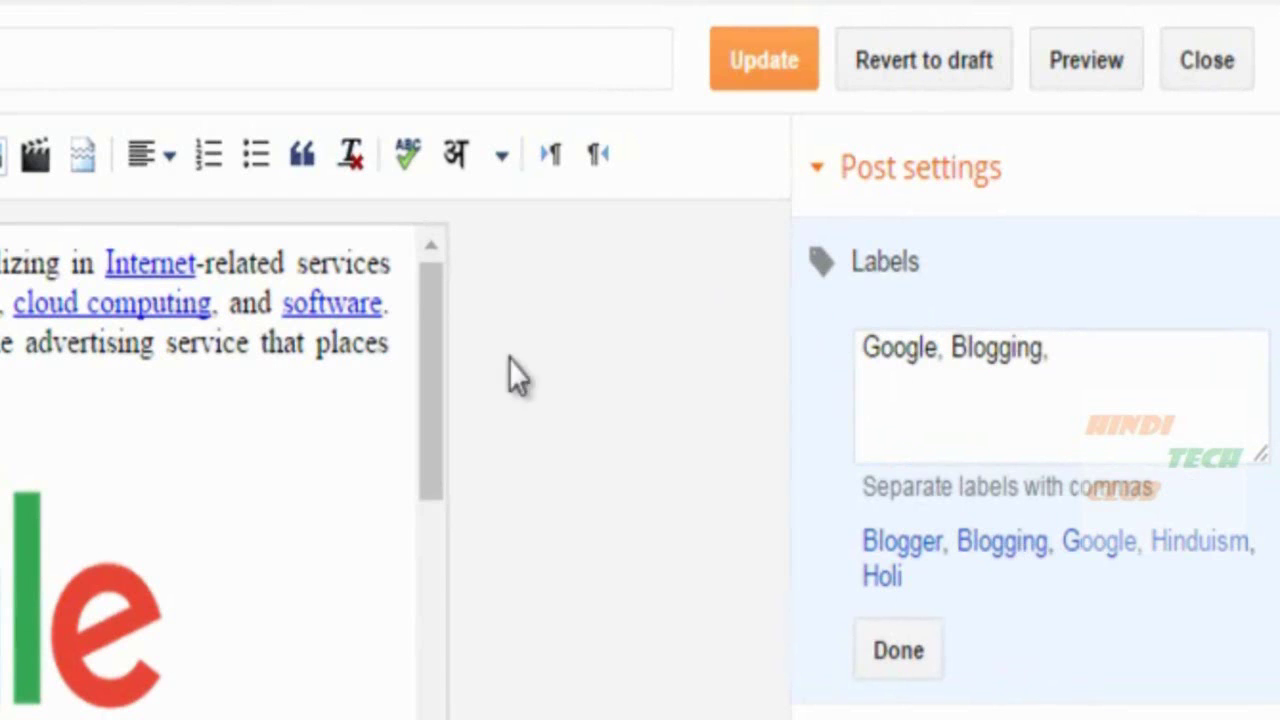
{"action": "left_click", "coordinate": [898, 652]}
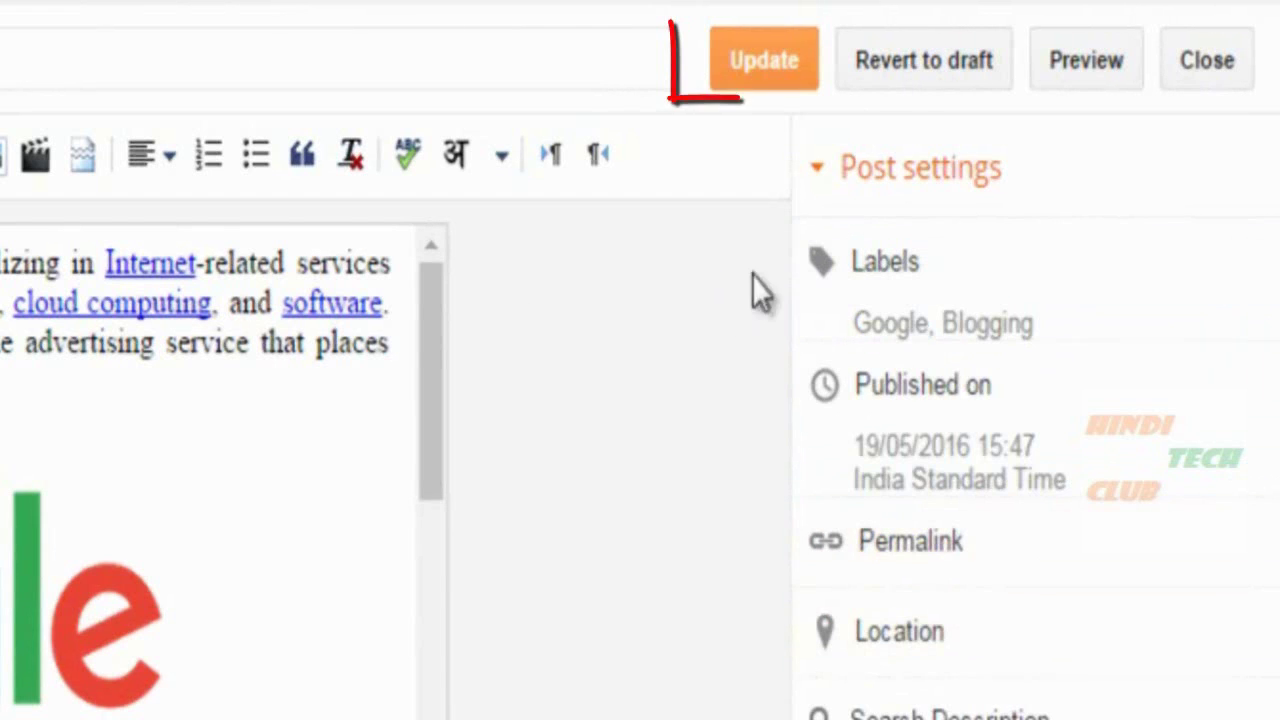
{"action": "left_click", "coordinate": [768, 70]}
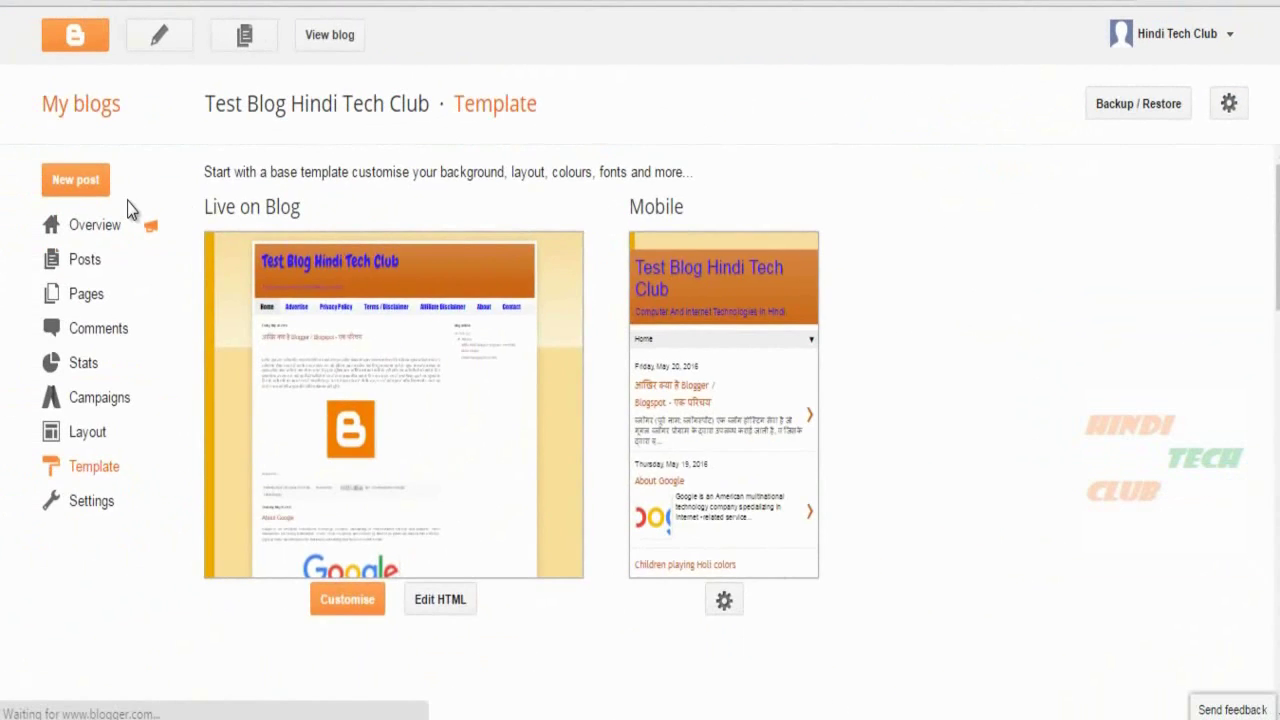
{"action": "left_click", "coordinate": [62, 262]}
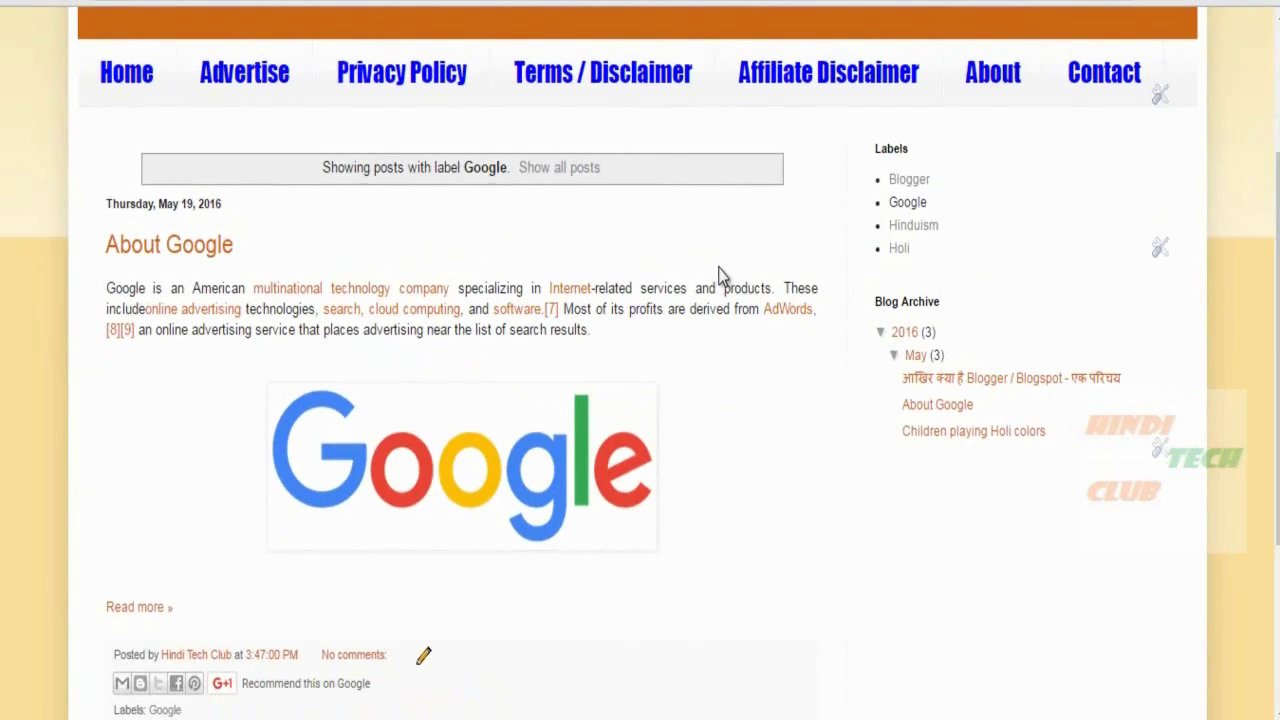
Step: Make the live blog's Labels gadget show the number of posts per label and save it
{"action": "scroll", "coordinate": [722, 279], "scroll_direction": "up", "scroll_amount": 1}
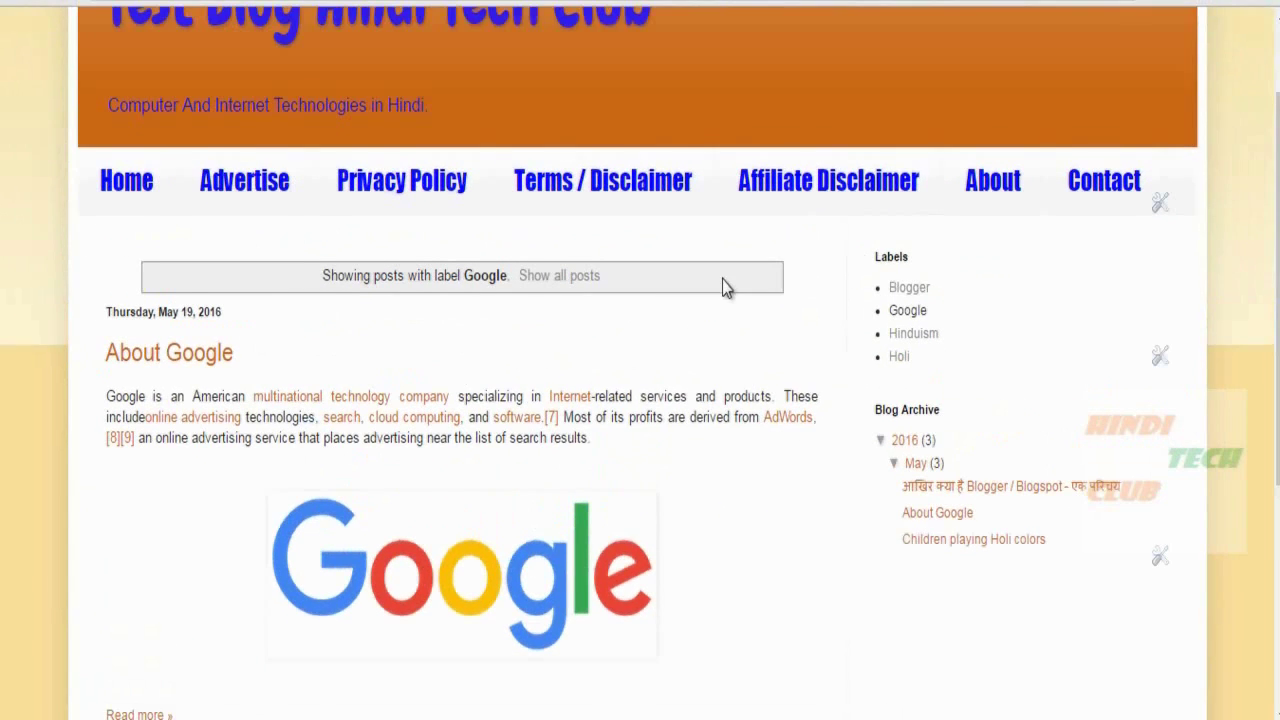
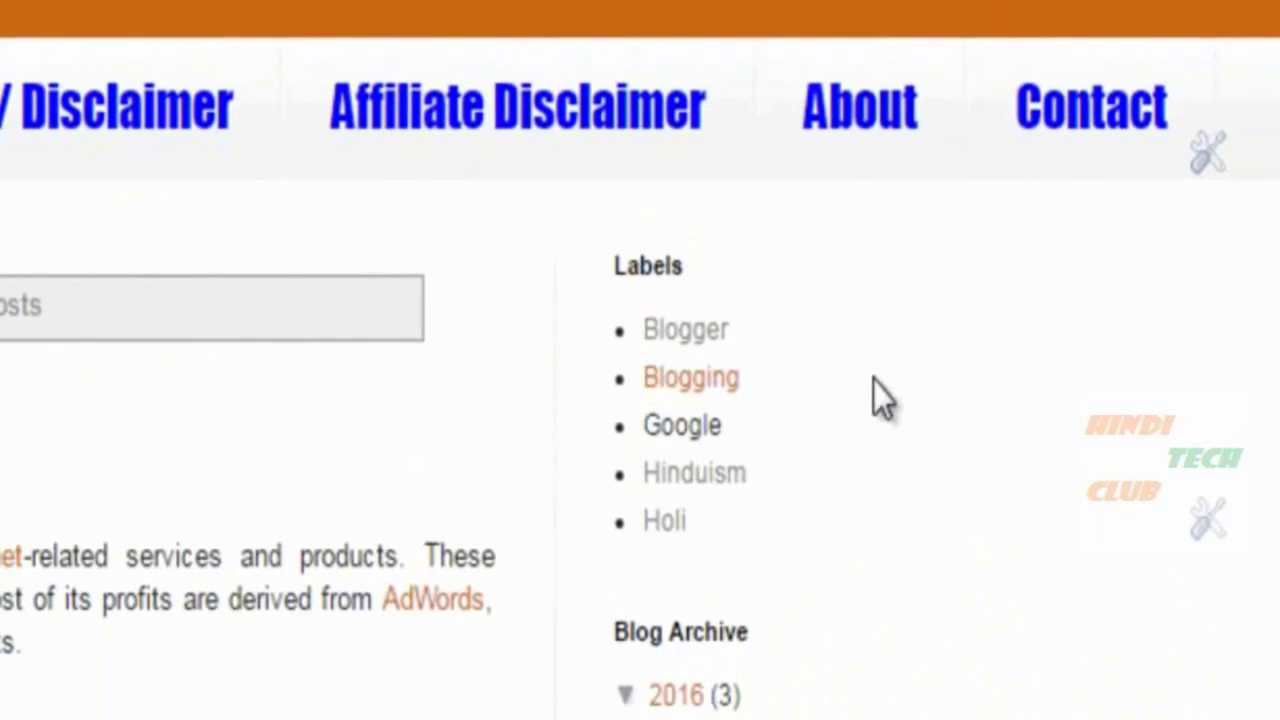
{"action": "left_click", "coordinate": [1168, 488]}
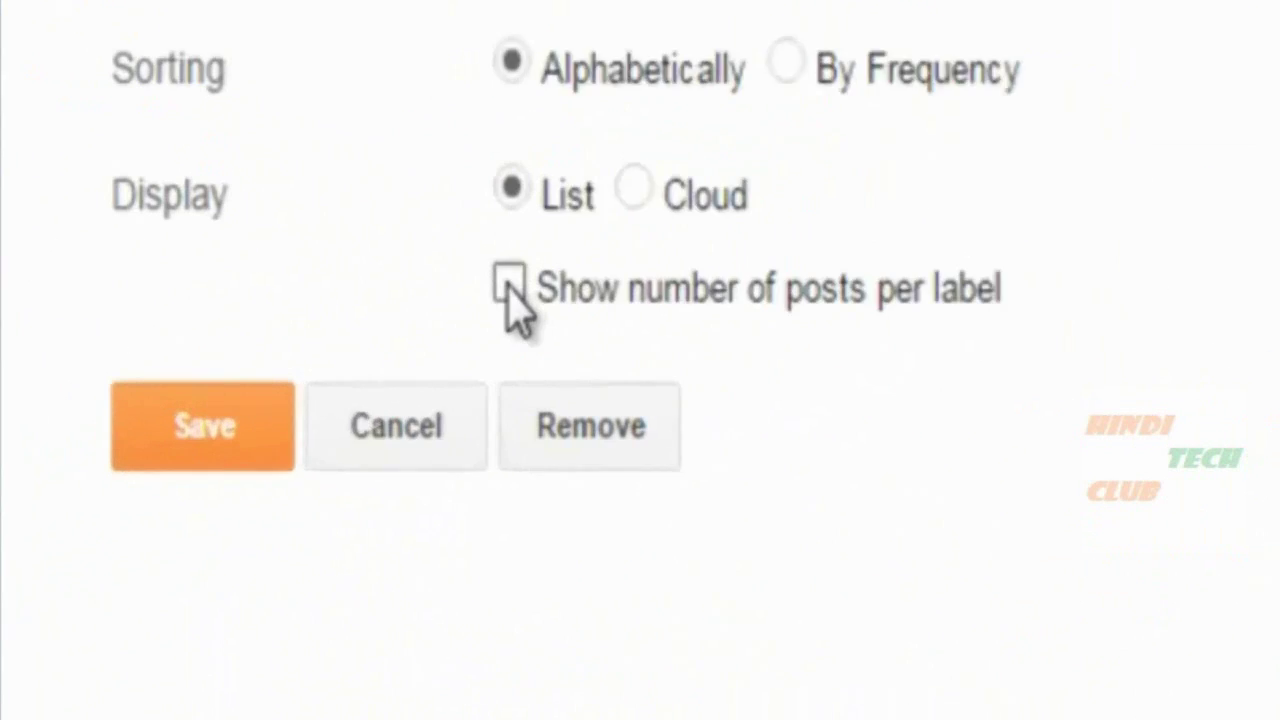
{"action": "left_click", "coordinate": [268, 383]}
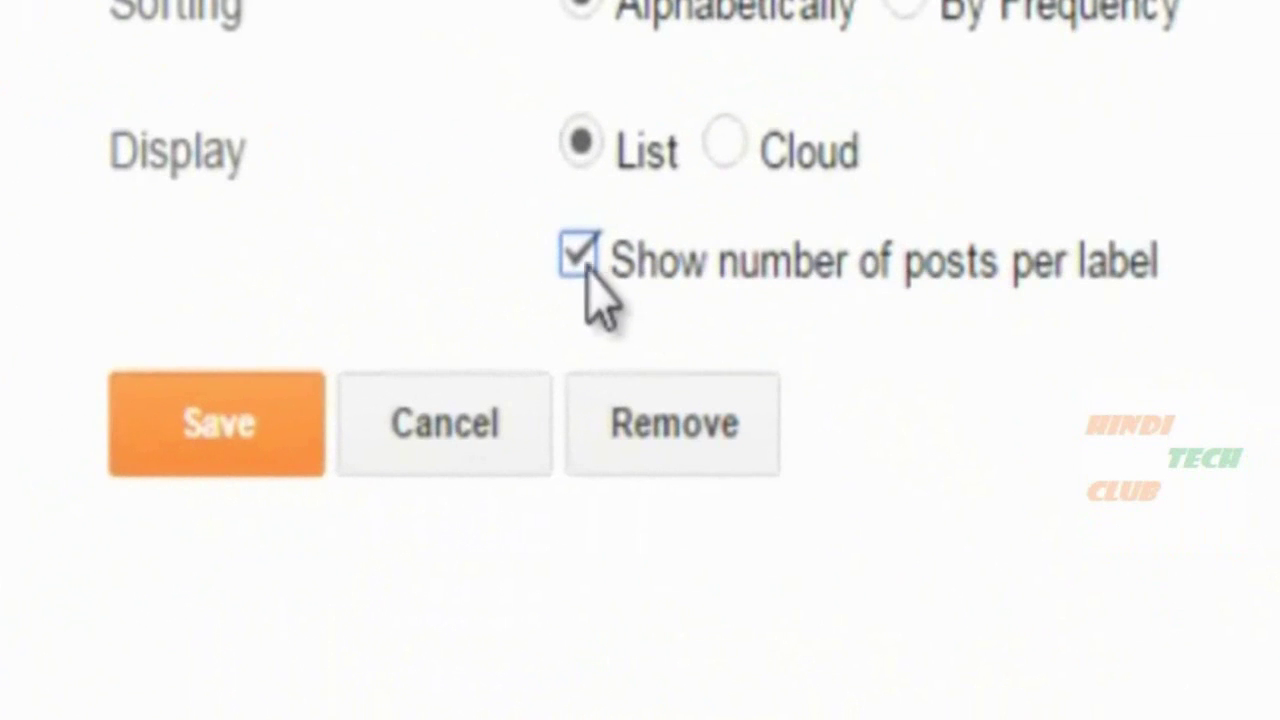
{"action": "left_click", "coordinate": [223, 428]}
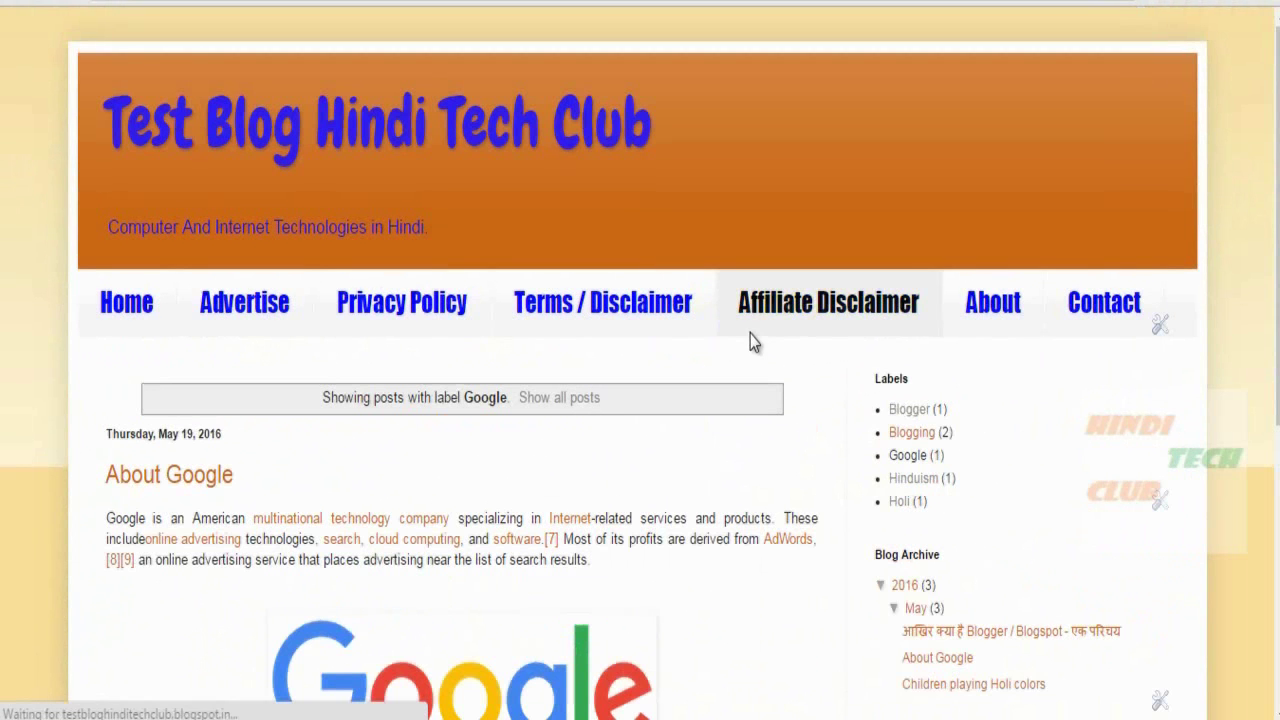
Step: Open the Blogging label from the live blog's sidebar and look through the posts filed under it
{"action": "left_click", "coordinate": [750, 334]}
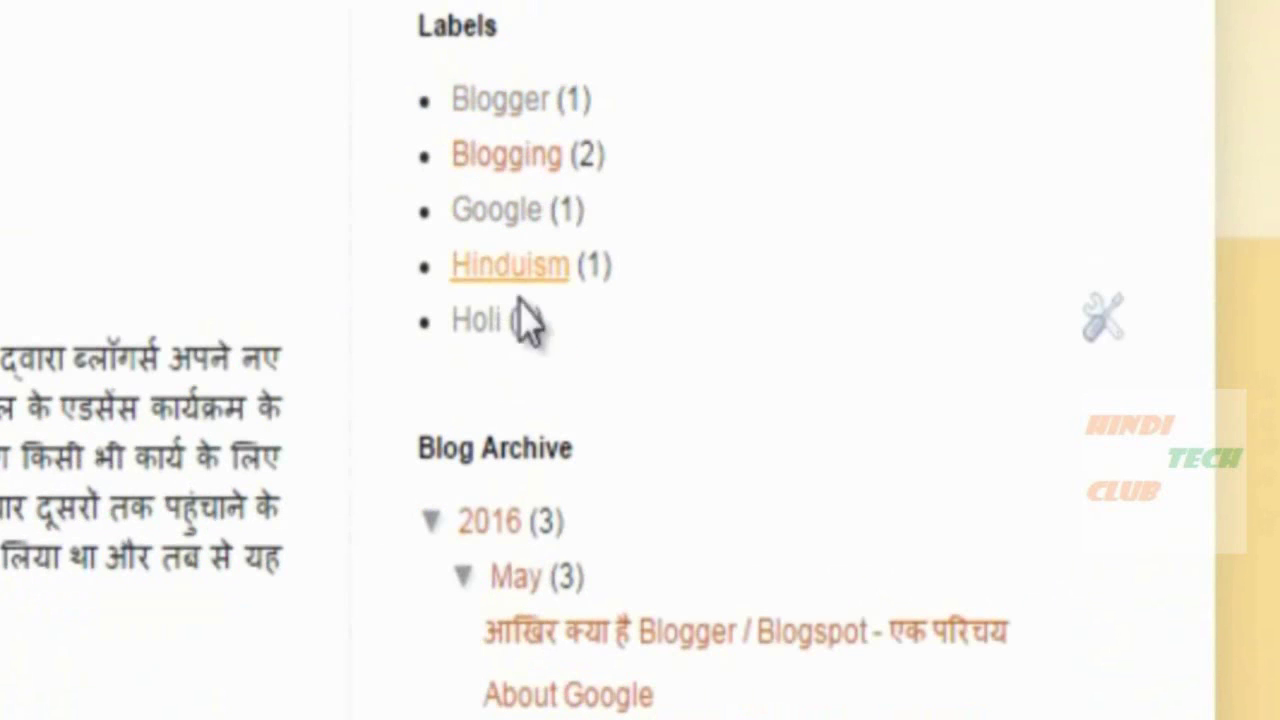
{"action": "left_click", "coordinate": [481, 163]}
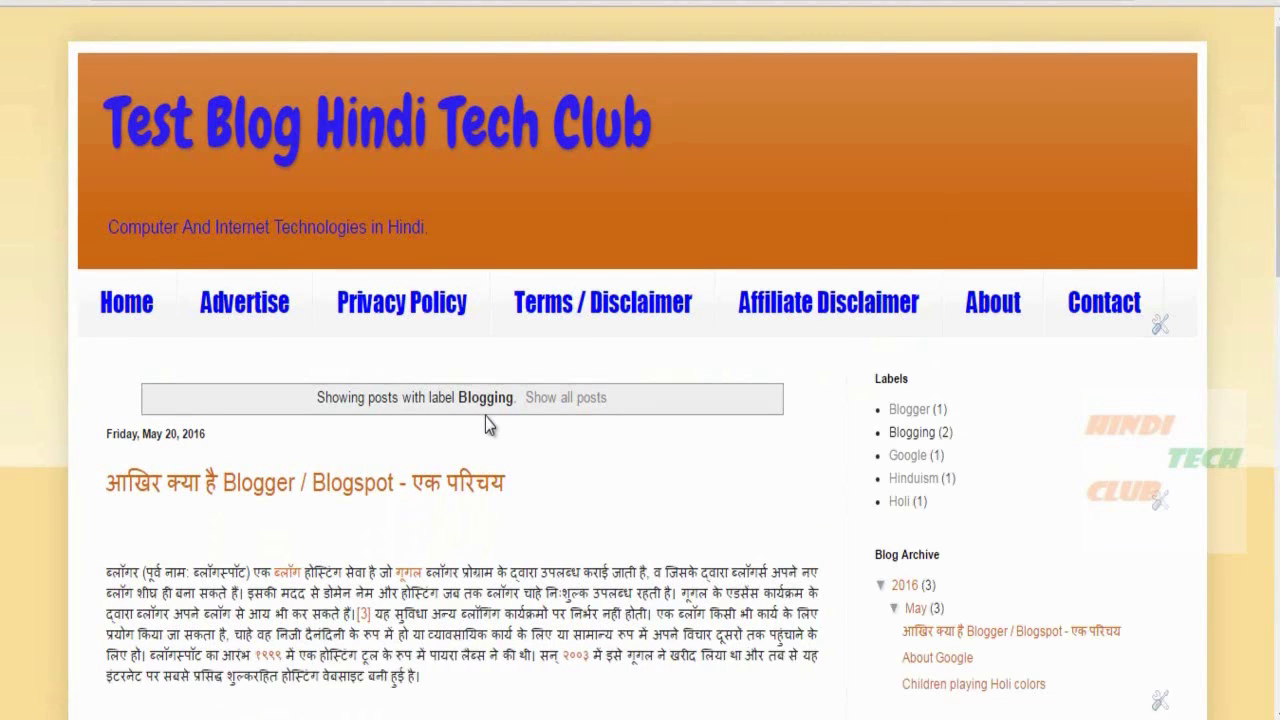
{"action": "scroll", "coordinate": [485, 423], "scroll_direction": "down", "scroll_amount": 2}
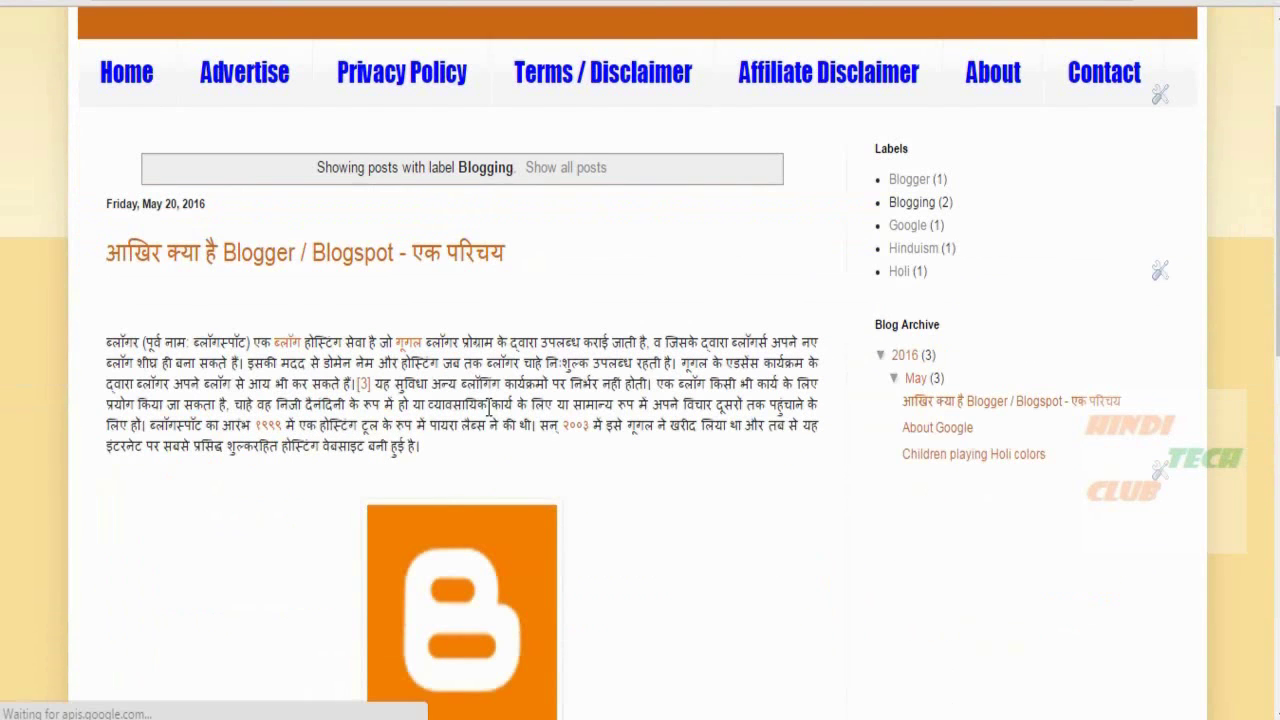
{"action": "scroll", "coordinate": [470, 390], "scroll_direction": "down", "scroll_amount": 8}
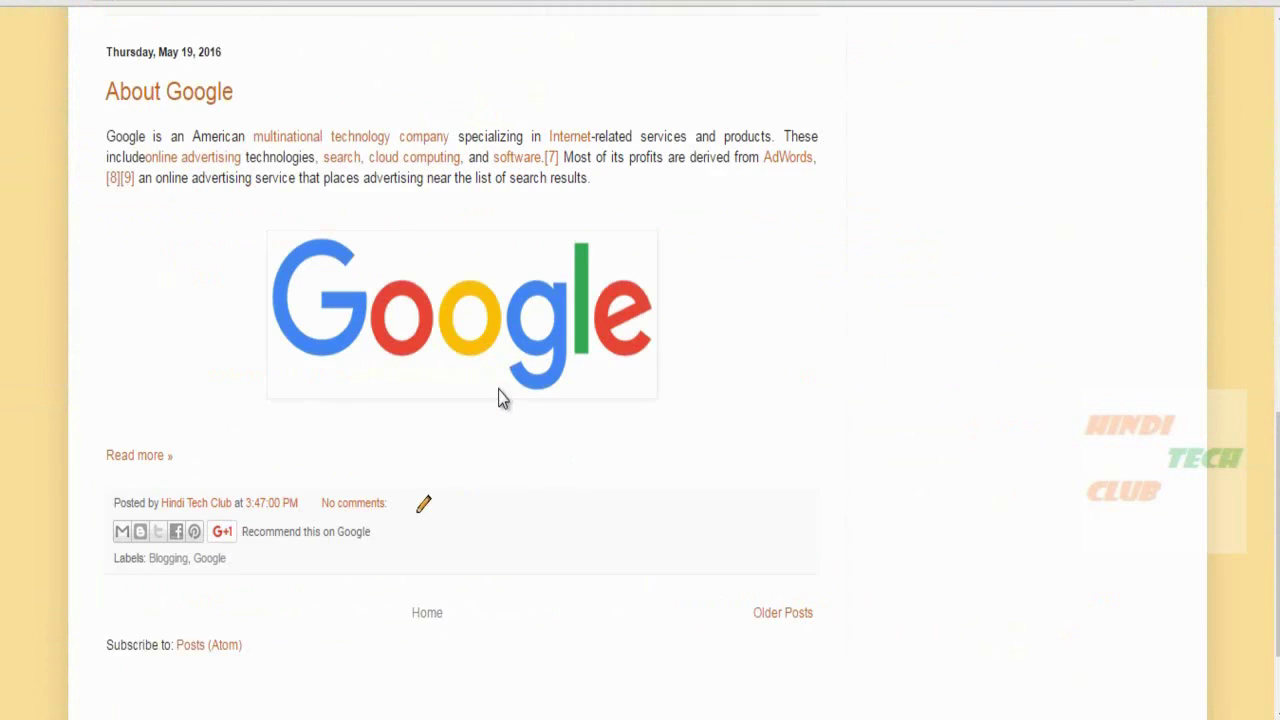
{"action": "scroll", "coordinate": [650, 360], "scroll_direction": "up", "scroll_amount": 1}
{"action": "scroll", "coordinate": [716, 372], "scroll_direction": "up", "scroll_amount": 10}
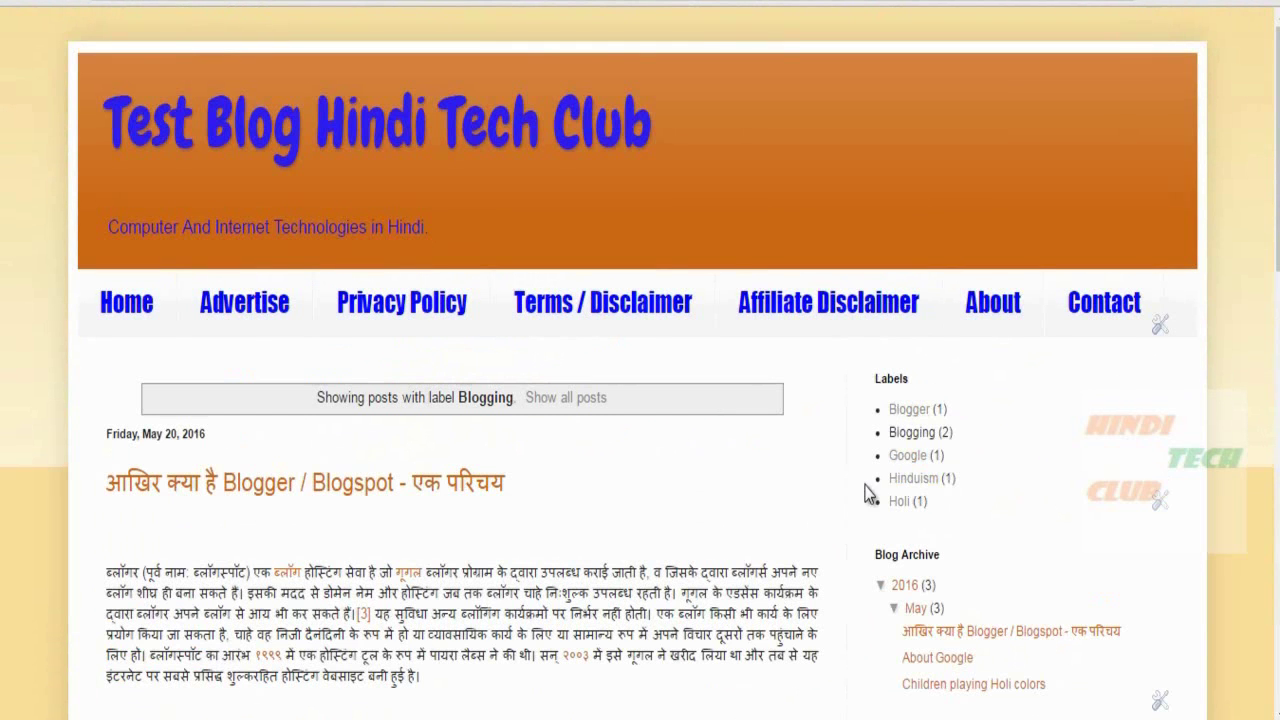
{"action": "scroll", "coordinate": [735, 455], "scroll_direction": "down", "scroll_amount": 1}
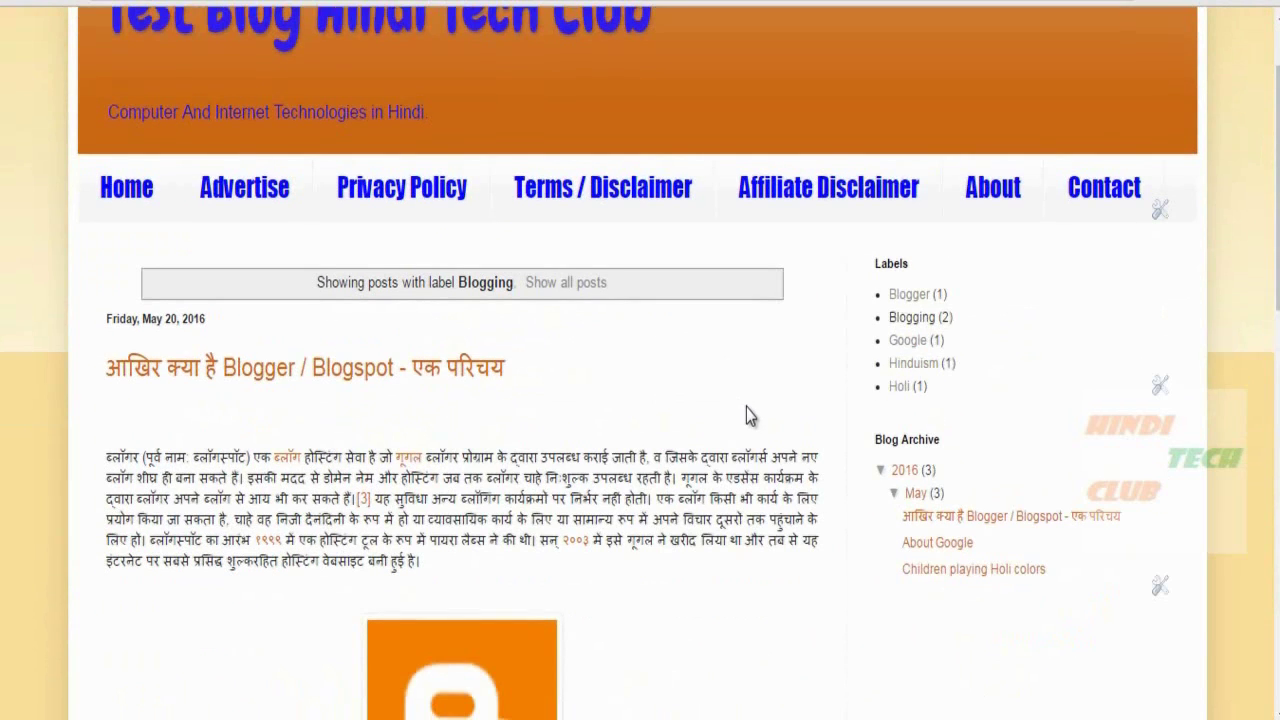
{"action": "scroll", "coordinate": [749, 416], "scroll_direction": "up", "scroll_amount": 1}
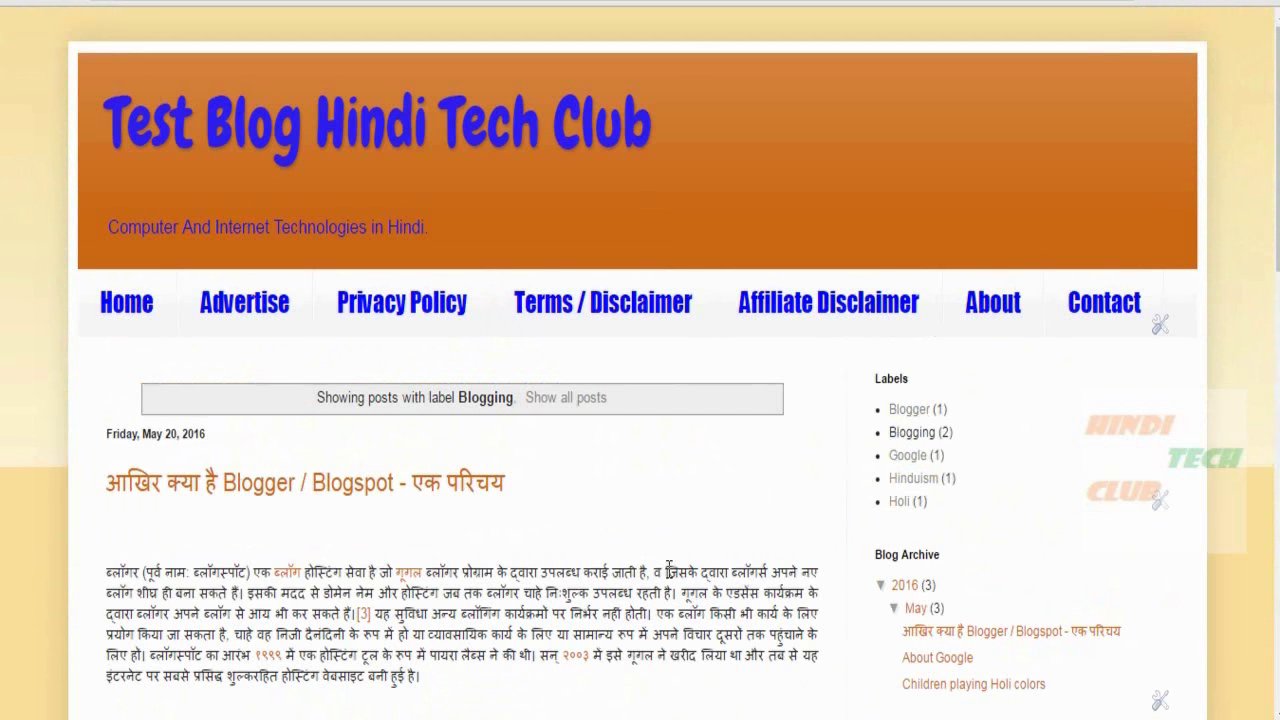
Step: Change the Labels gadget's title to "Categories" and save it
{"action": "scroll", "coordinate": [683, 473], "scroll_direction": "down", "scroll_amount": 1}
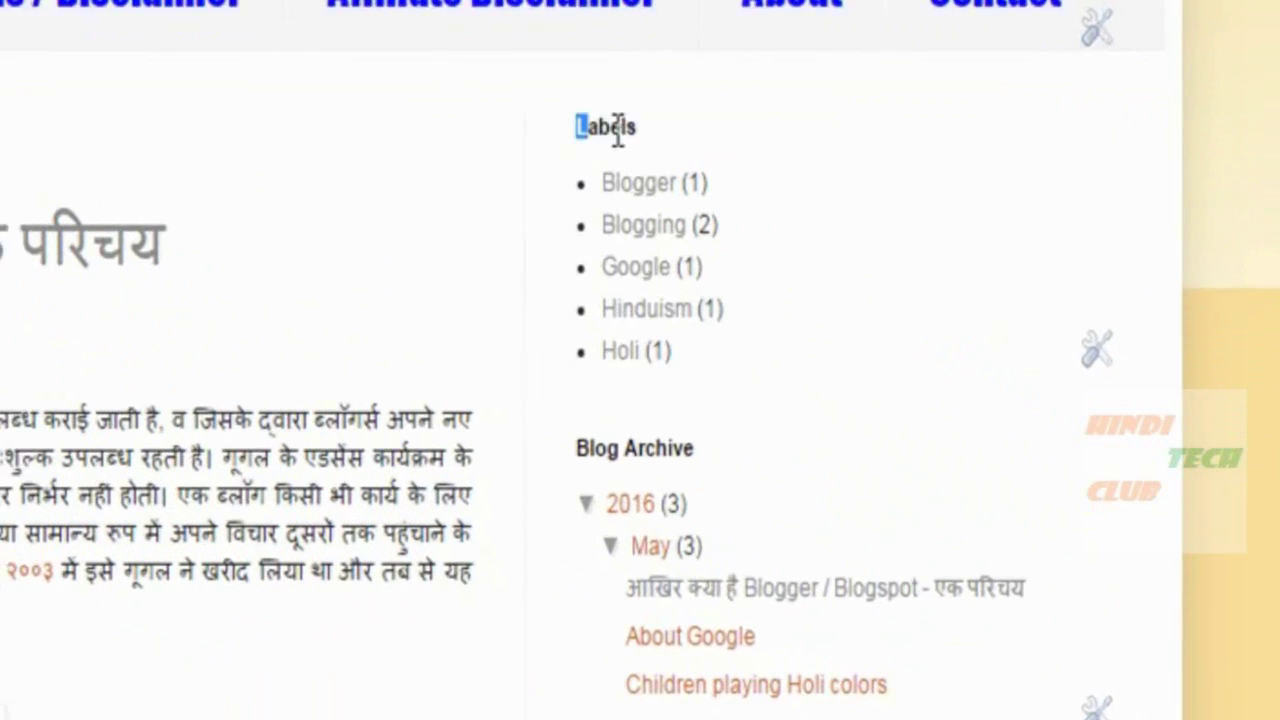
{"action": "left_click_drag", "start_coordinate": [875, 381], "coordinate": [913, 382]}
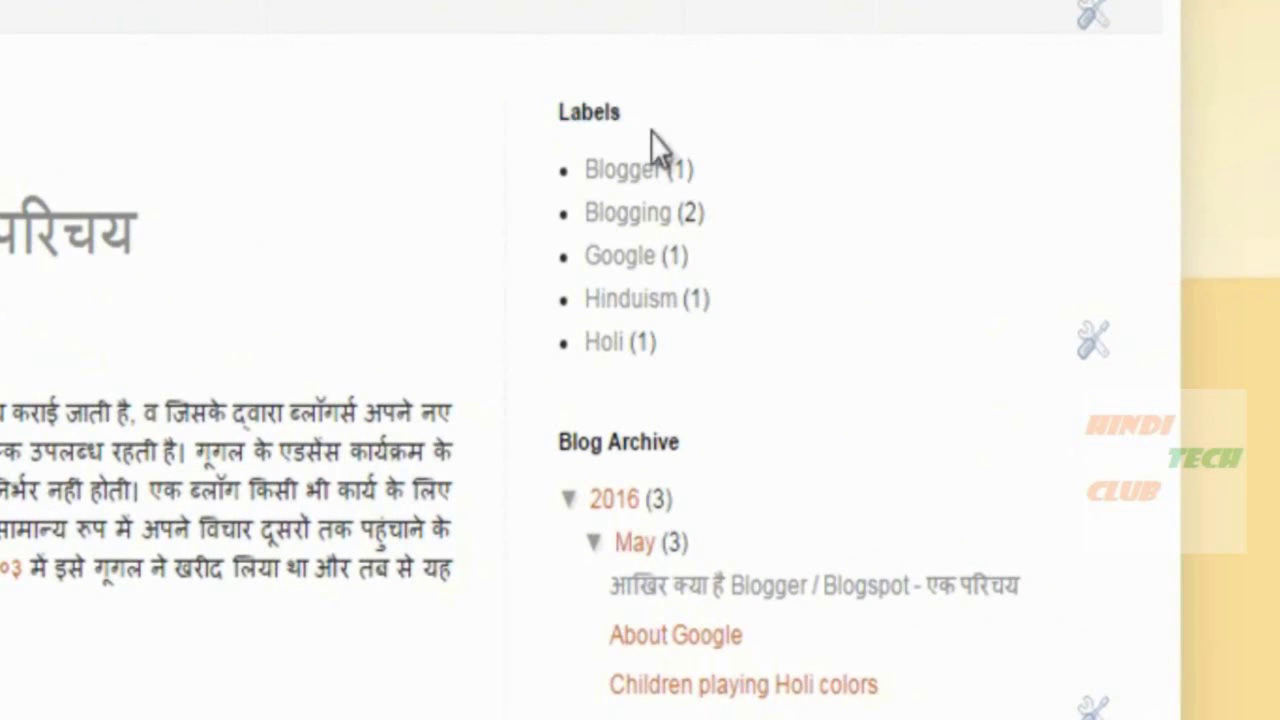
{"action": "left_click", "coordinate": [1088, 343]}
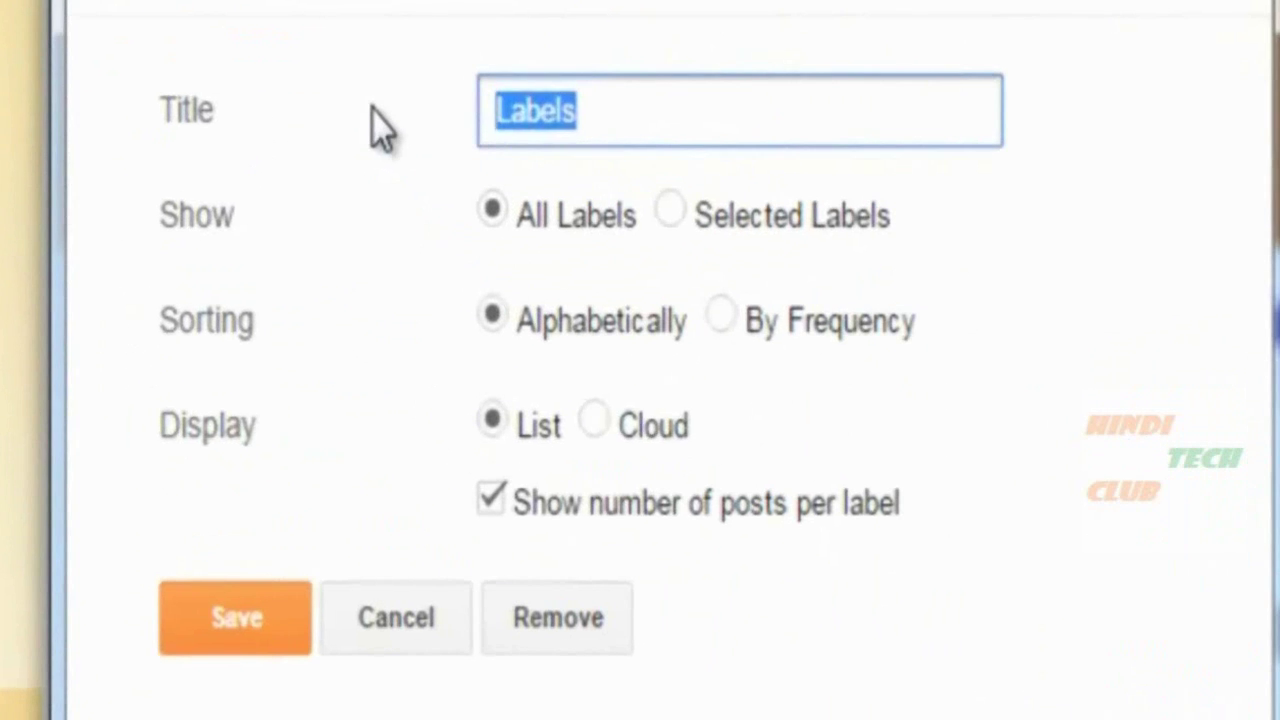
{"action": "key", "text": "BackSpace"}
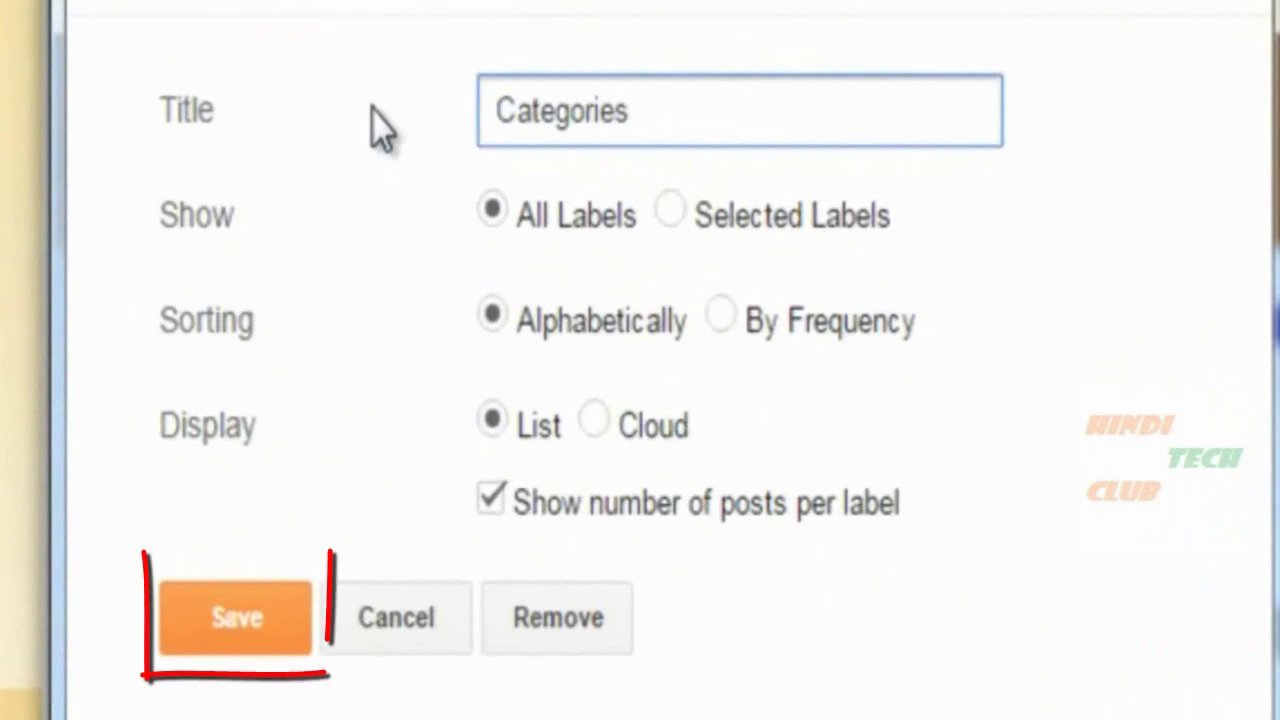
{"action": "left_click", "coordinate": [217, 640]}
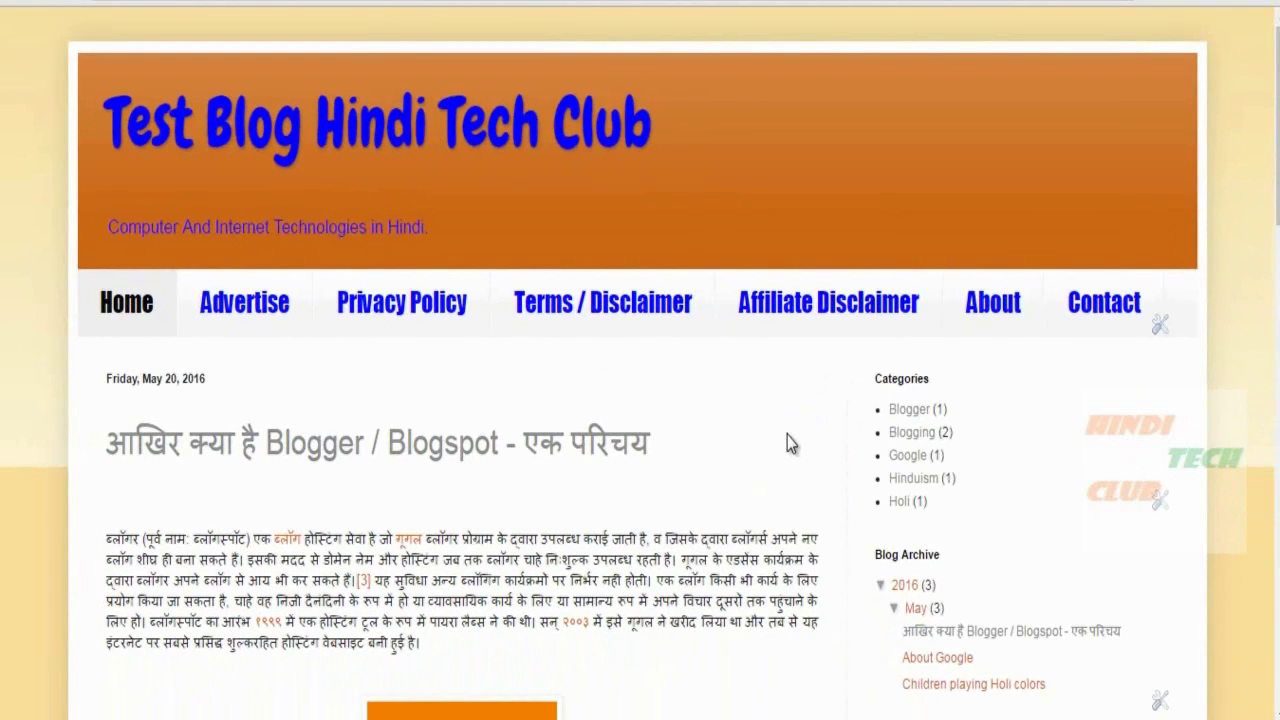
Step: Check the retitled sidebar gadget on the live blog and examine the footer line beneath the first post
{"action": "scroll", "coordinate": [450, 443], "scroll_direction": "down", "scroll_amount": 2}
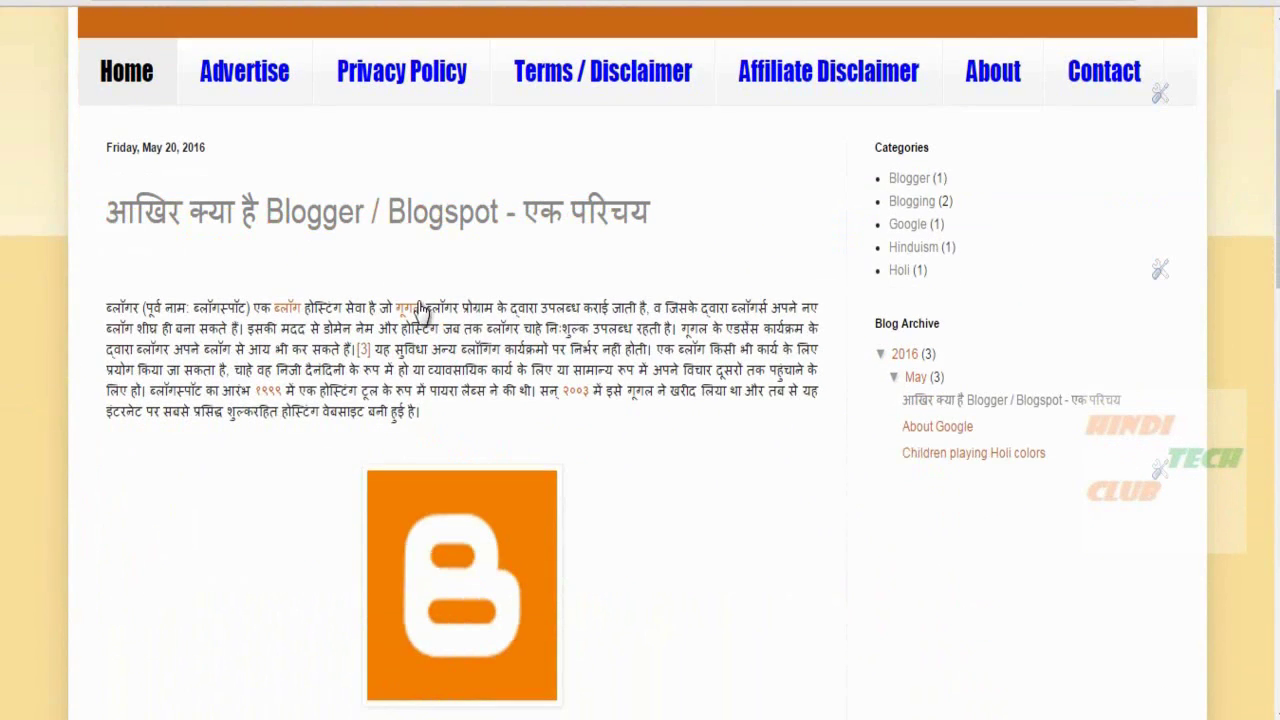
{"action": "scroll", "coordinate": [380, 395], "scroll_direction": "down", "scroll_amount": 3}
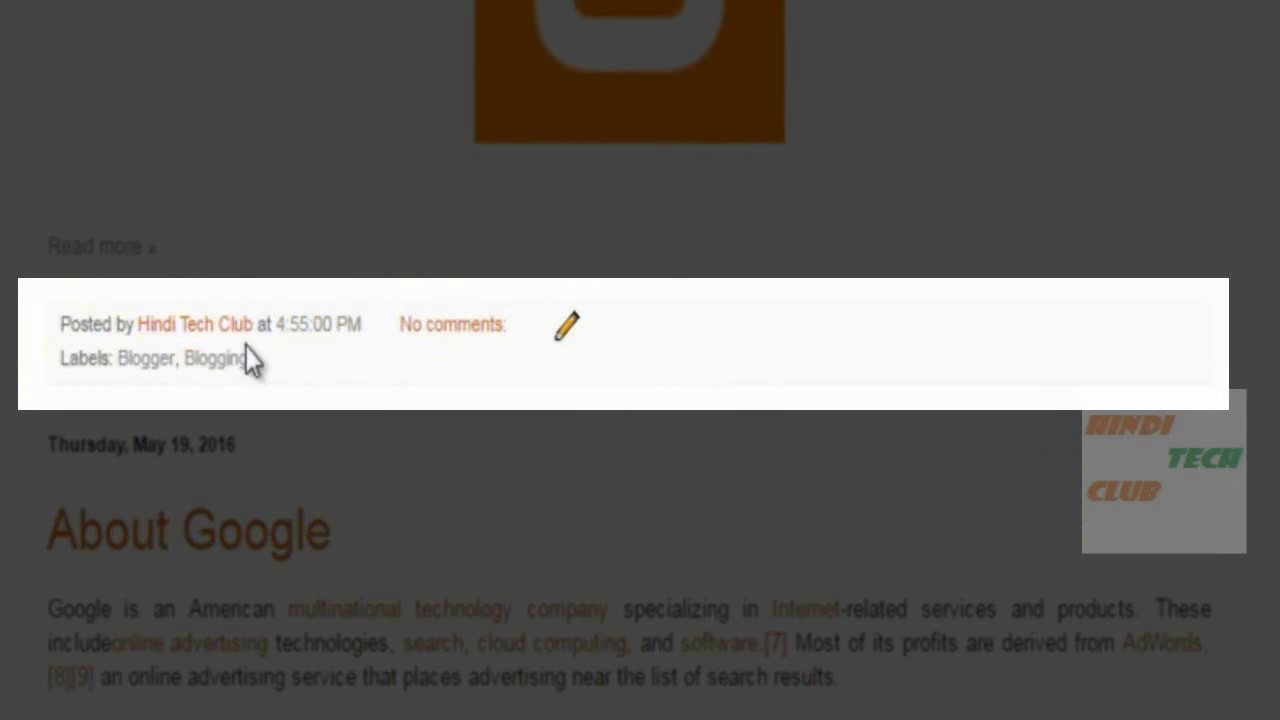
Step: Review the footer of each post and the page footer on the live blog
{"action": "scroll", "coordinate": [630, 350], "scroll_direction": "down", "scroll_amount": 8}
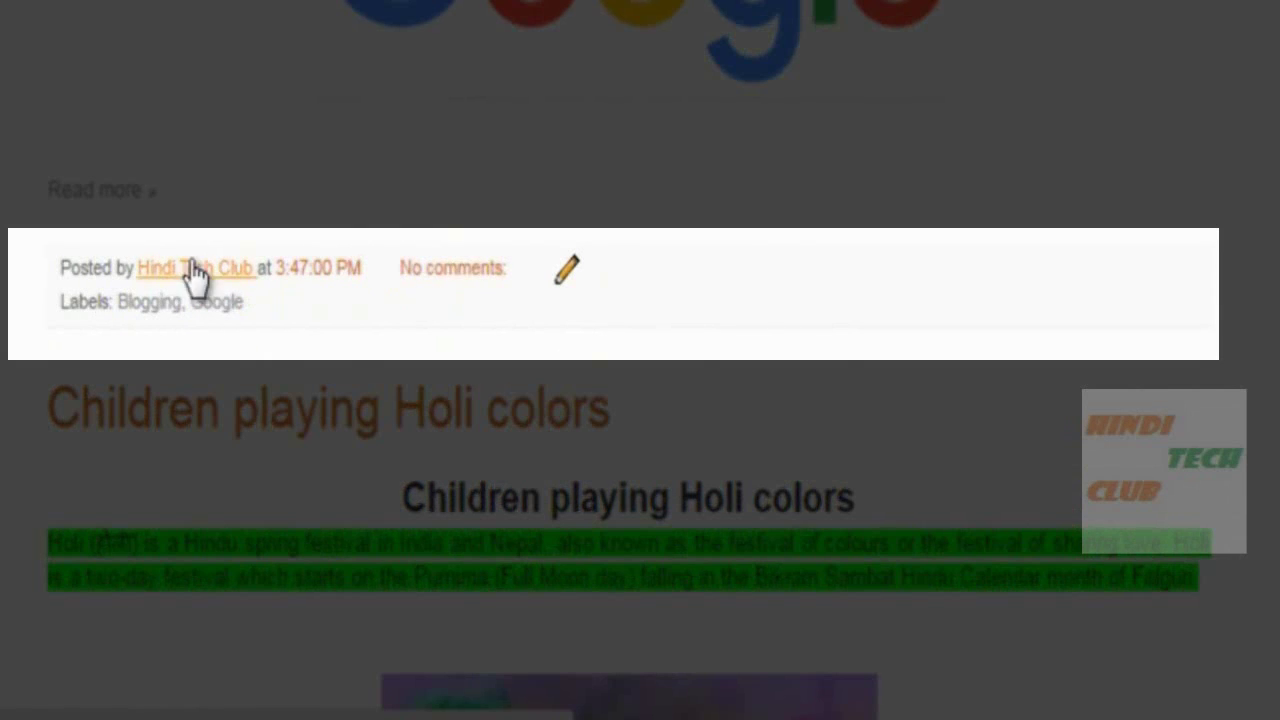
{"action": "scroll", "coordinate": [766, 271], "scroll_direction": "down", "scroll_amount": 7}
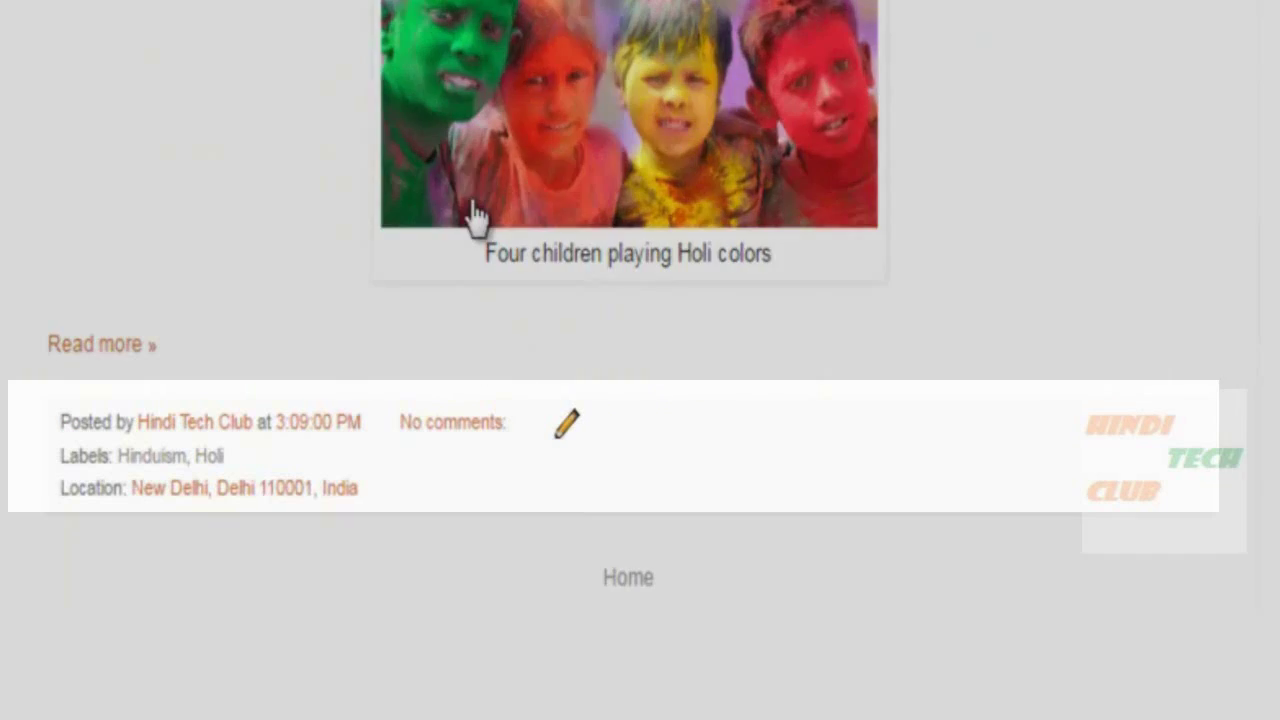
{"action": "scroll", "coordinate": [550, 456], "scroll_direction": "down", "scroll_amount": 2}
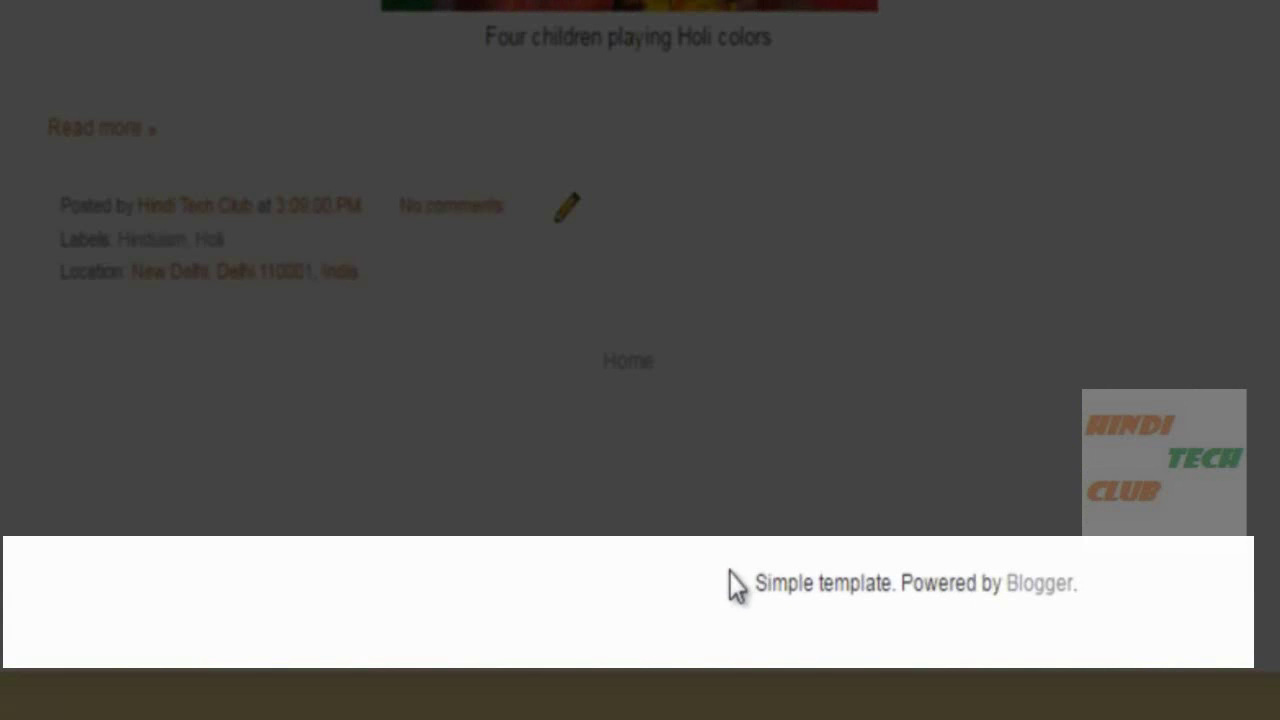
{"action": "scroll", "coordinate": [740, 520], "scroll_direction": "up", "scroll_amount": 5}
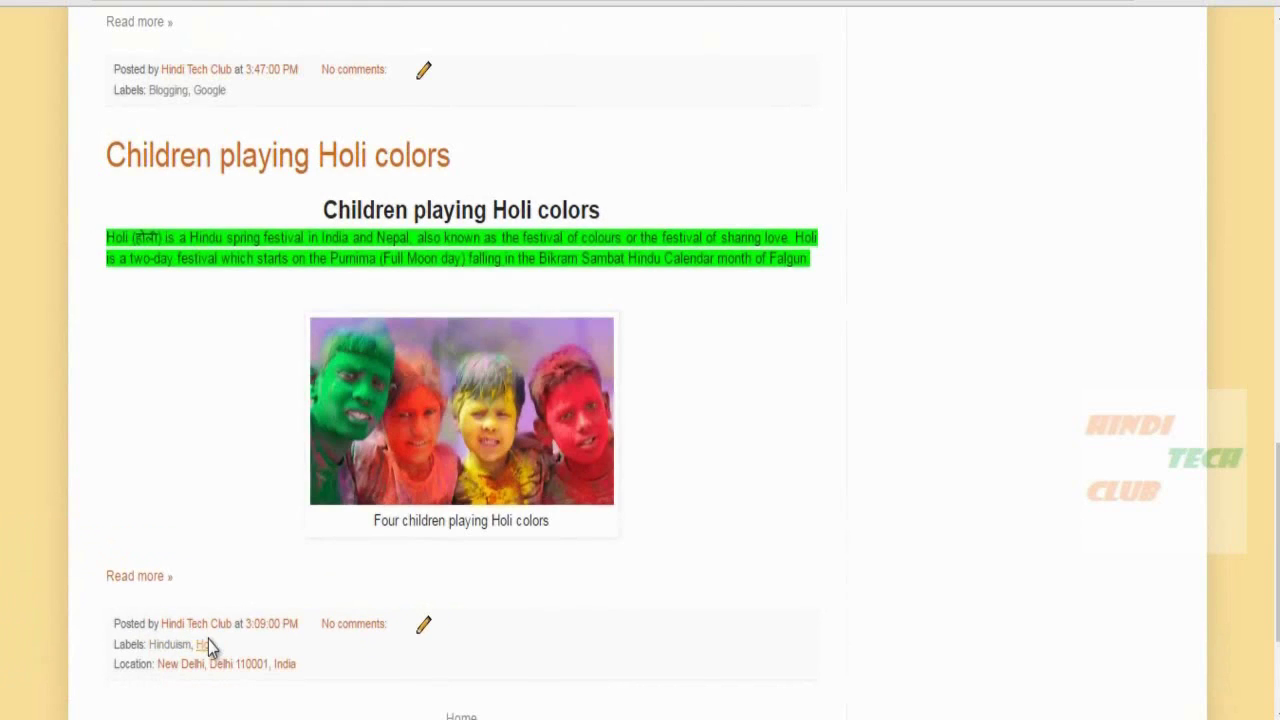
{"action": "scroll", "coordinate": [717, 529], "scroll_direction": "up", "scroll_amount": 10}
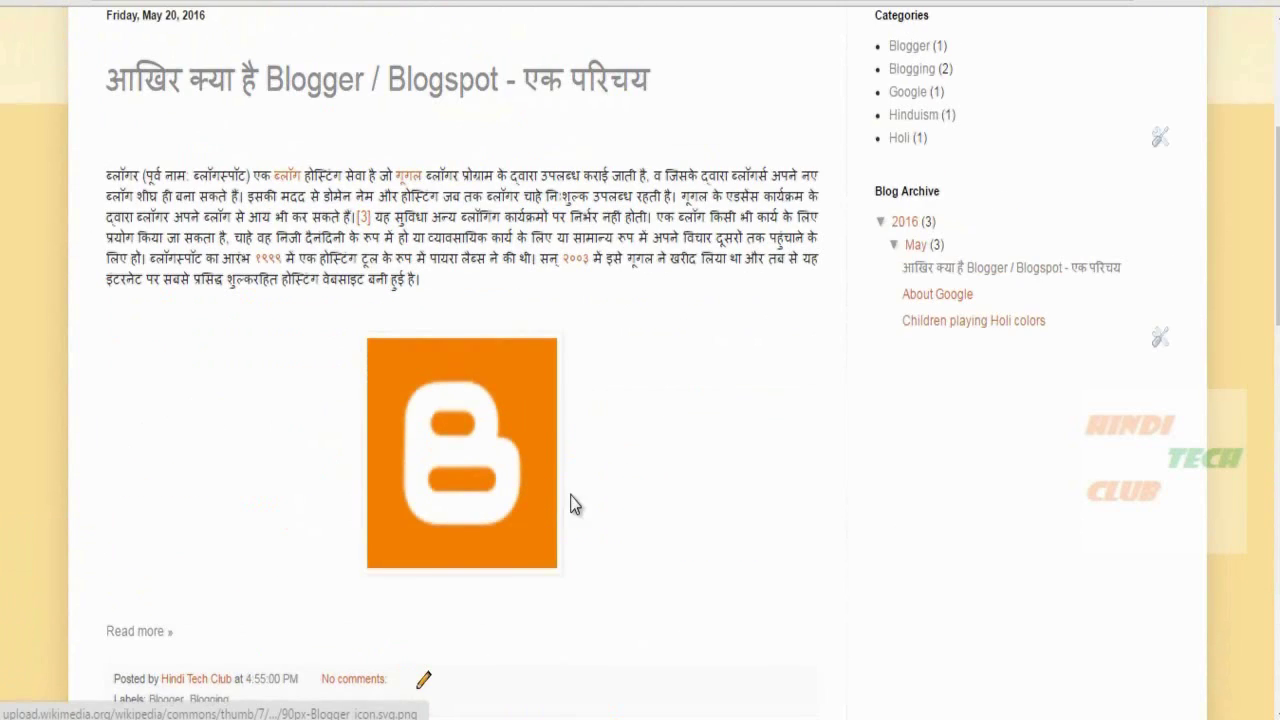
{"action": "scroll", "coordinate": [620, 500], "scroll_direction": "up", "scroll_amount": 4}
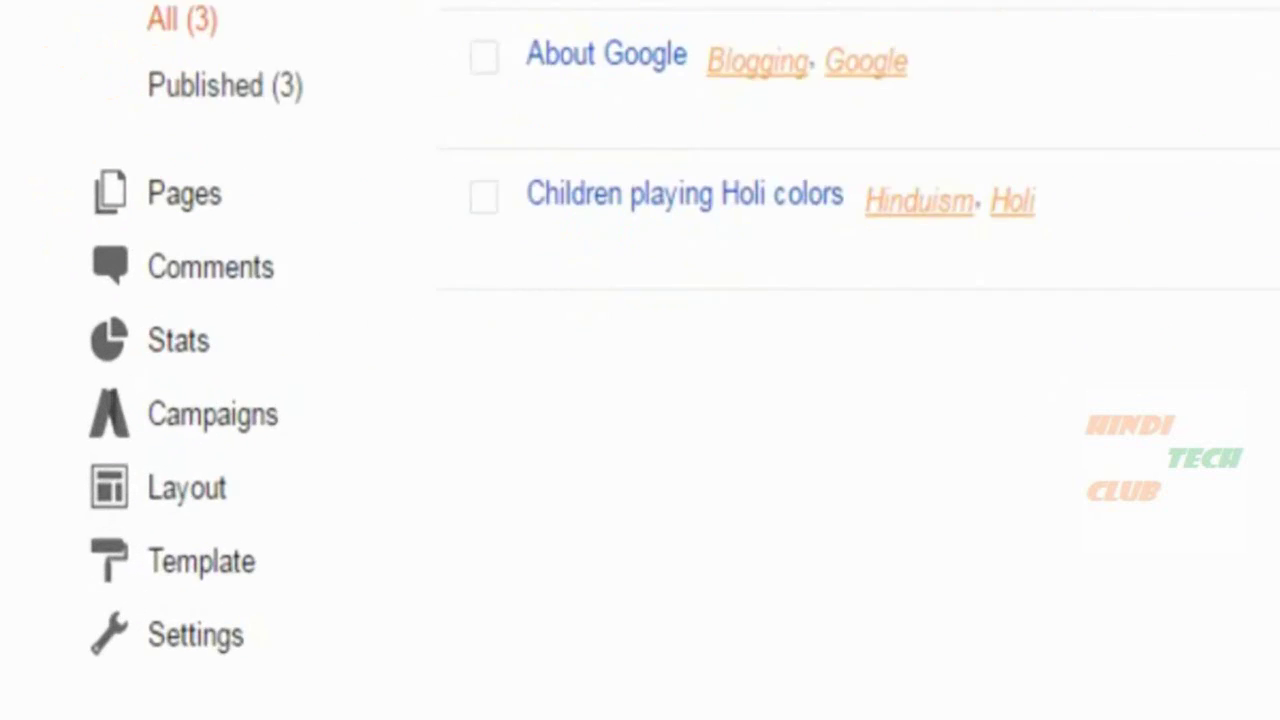
Step: Open the Post Footer options in the template designer's advanced settings and bring the first post's footer into the preview
{"action": "left_click", "coordinate": [184, 492]}
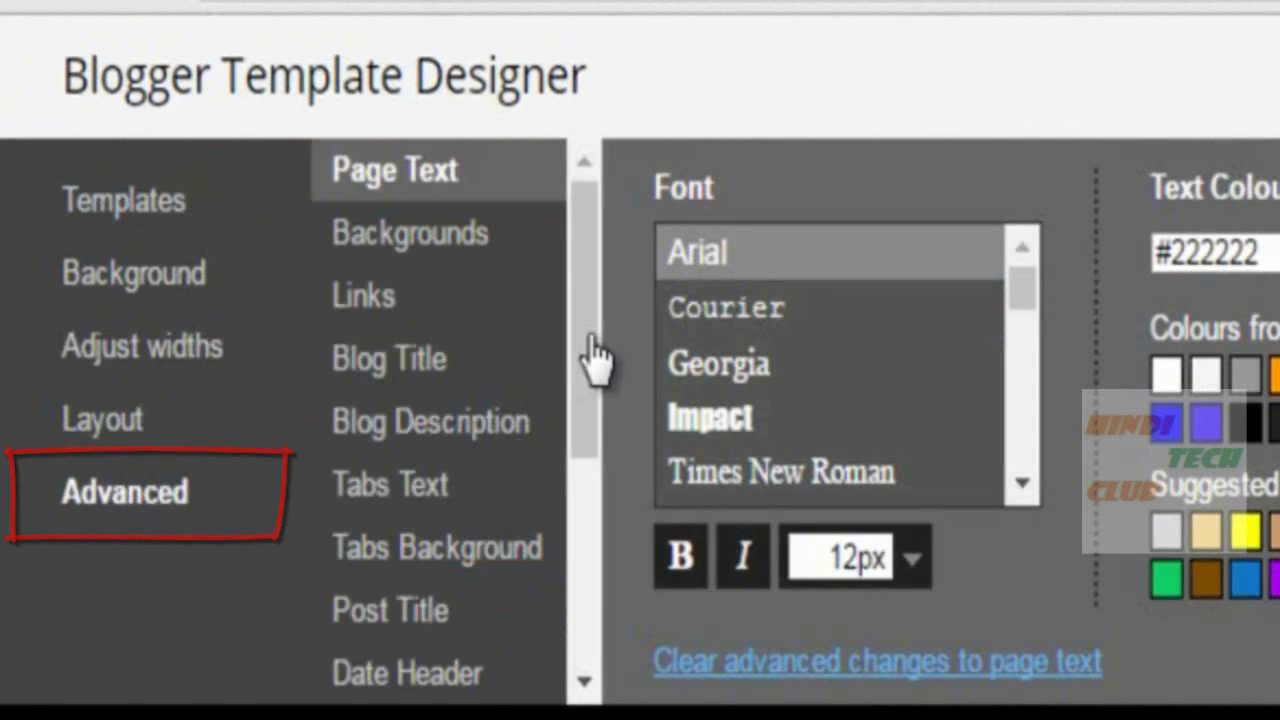
{"action": "scroll", "coordinate": [585, 390], "scroll_direction": "down", "scroll_amount": 2}
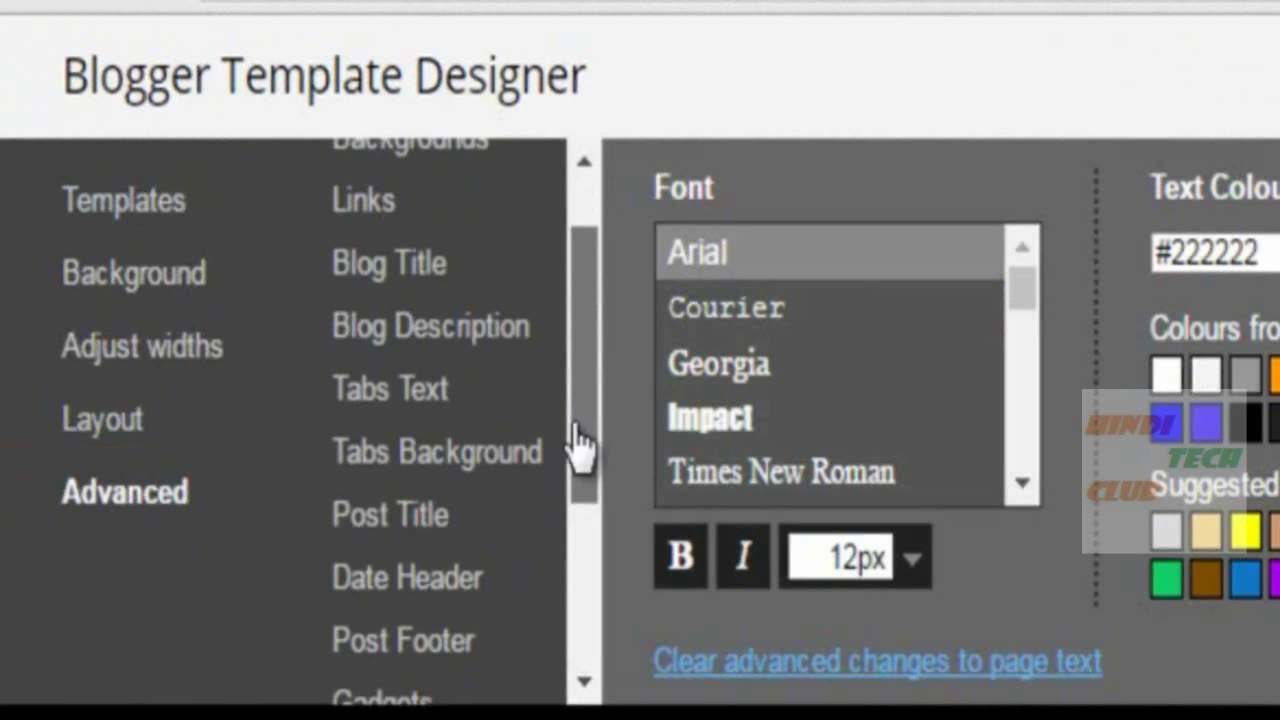
{"action": "scroll", "coordinate": [572, 525], "scroll_direction": "down", "scroll_amount": 2}
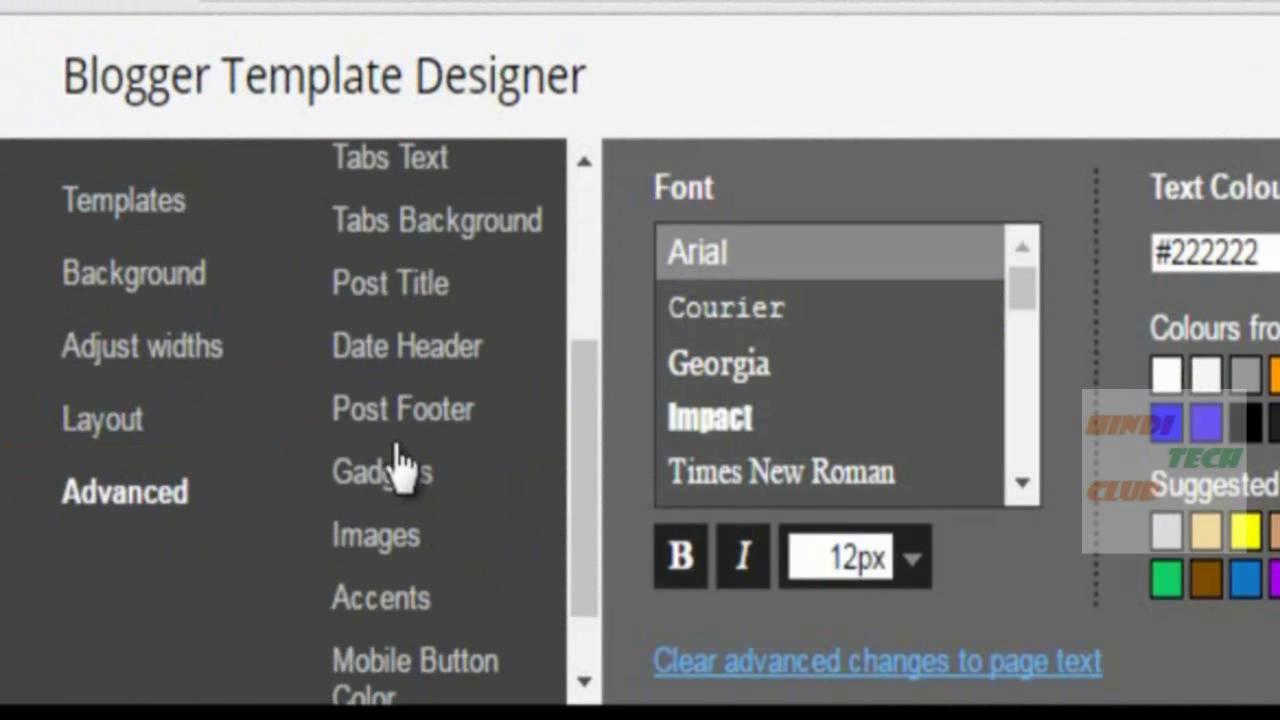
{"action": "left_click", "coordinate": [375, 420]}
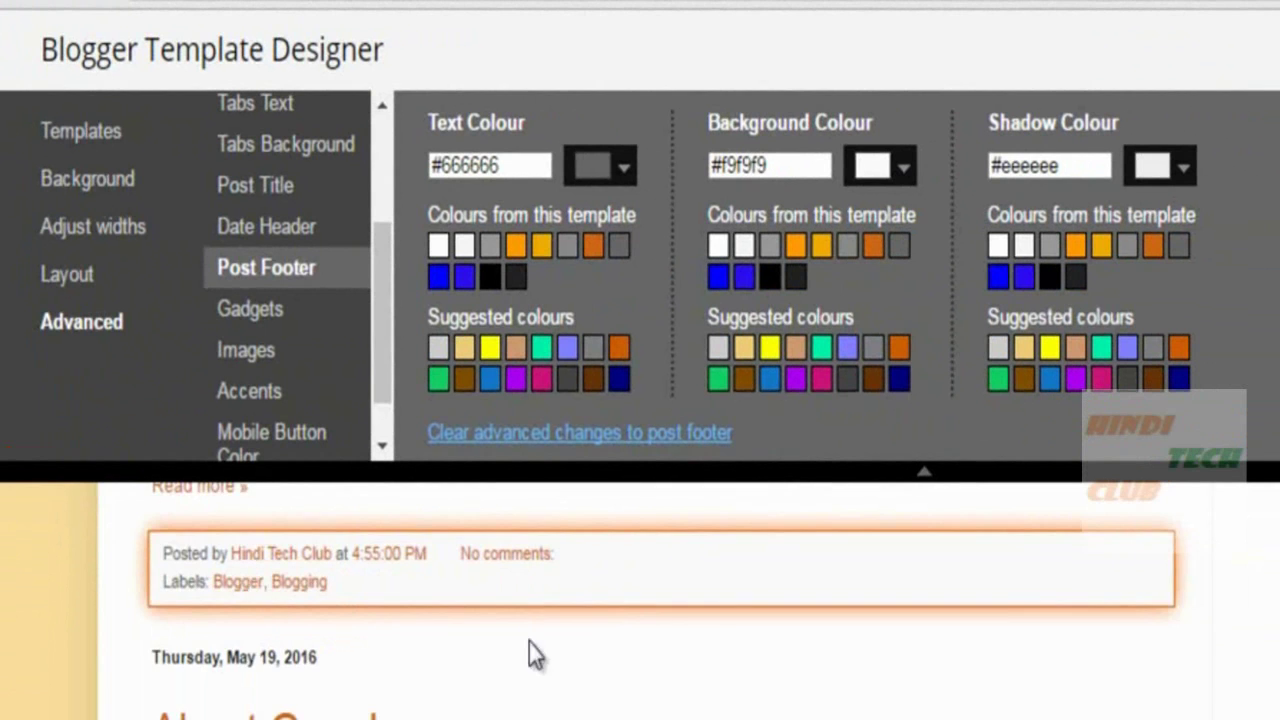
{"action": "scroll", "coordinate": [660, 712], "scroll_direction": "down", "scroll_amount": 3}
{"action": "scroll", "coordinate": [662, 700], "scroll_direction": "up", "scroll_amount": 5}
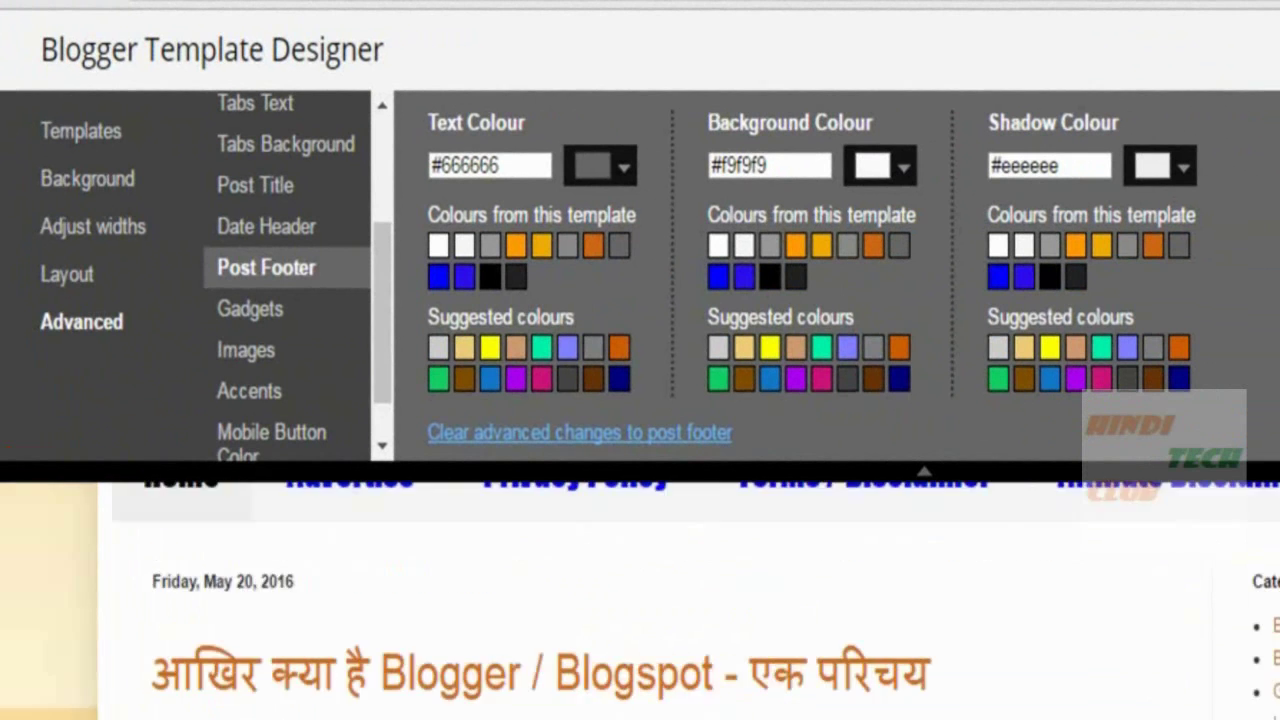
{"action": "scroll", "coordinate": [700, 660], "scroll_direction": "down", "scroll_amount": 5}
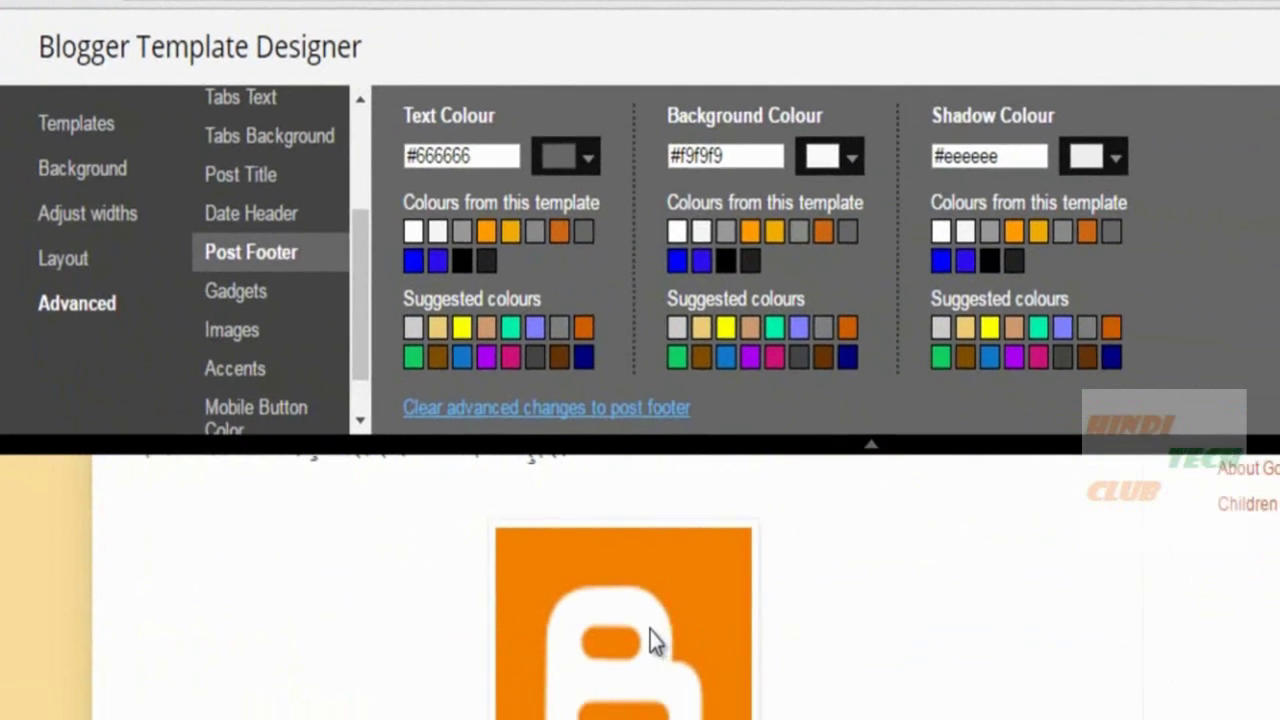
{"action": "scroll", "coordinate": [655, 640], "scroll_direction": "down", "scroll_amount": 3}
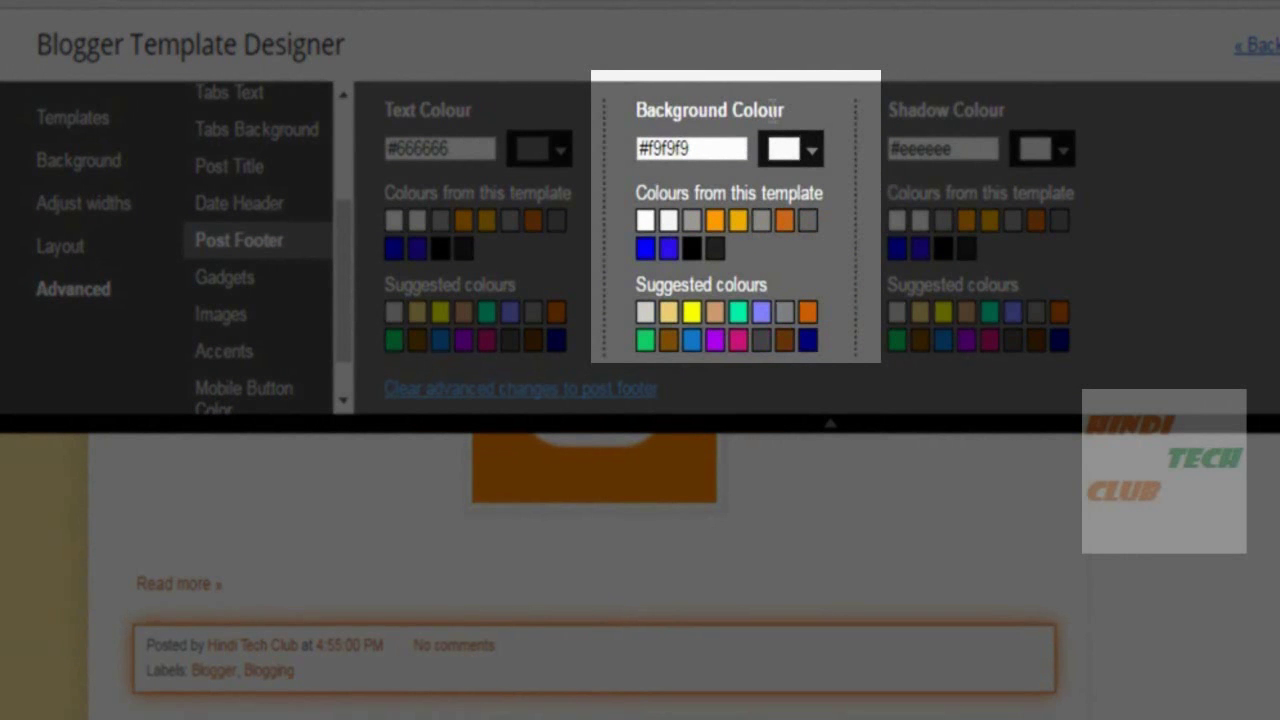
Step: Set the post footer's text colour to #0000ff and background colour to #cccccc, and apply the changes to the blog
{"action": "left_click", "coordinate": [807, 221]}
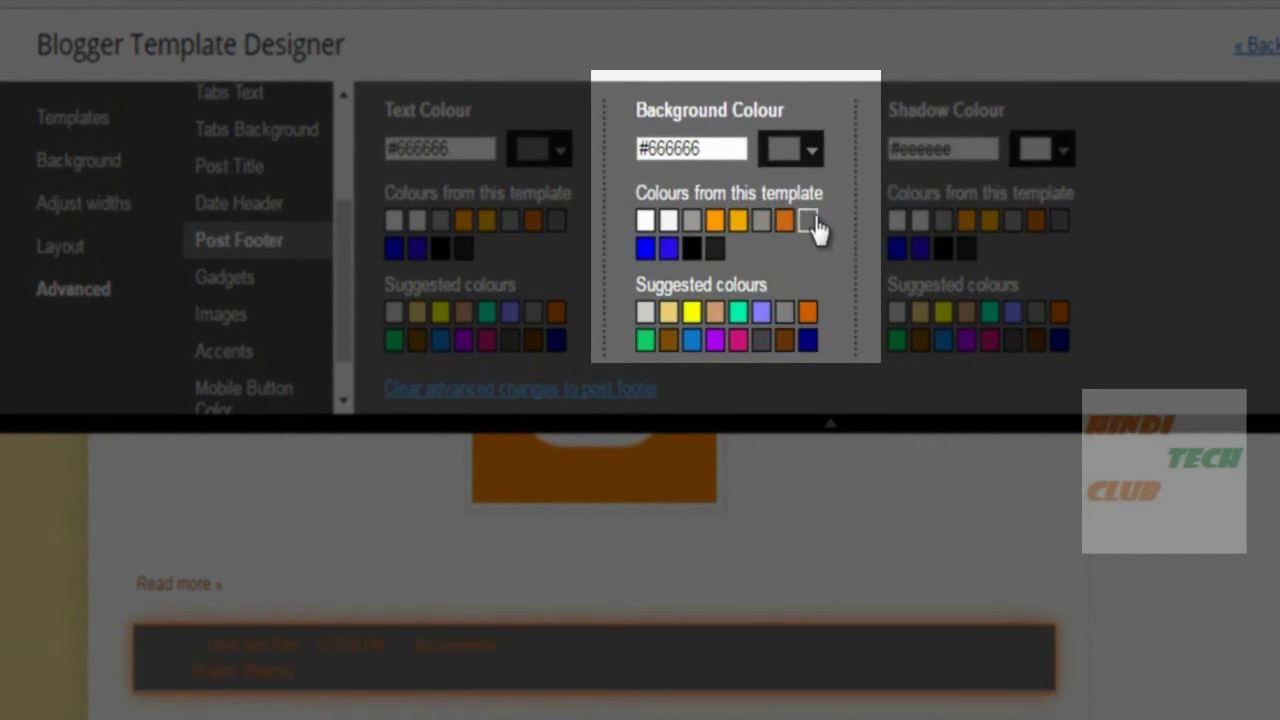
{"action": "left_click", "coordinate": [692, 221]}
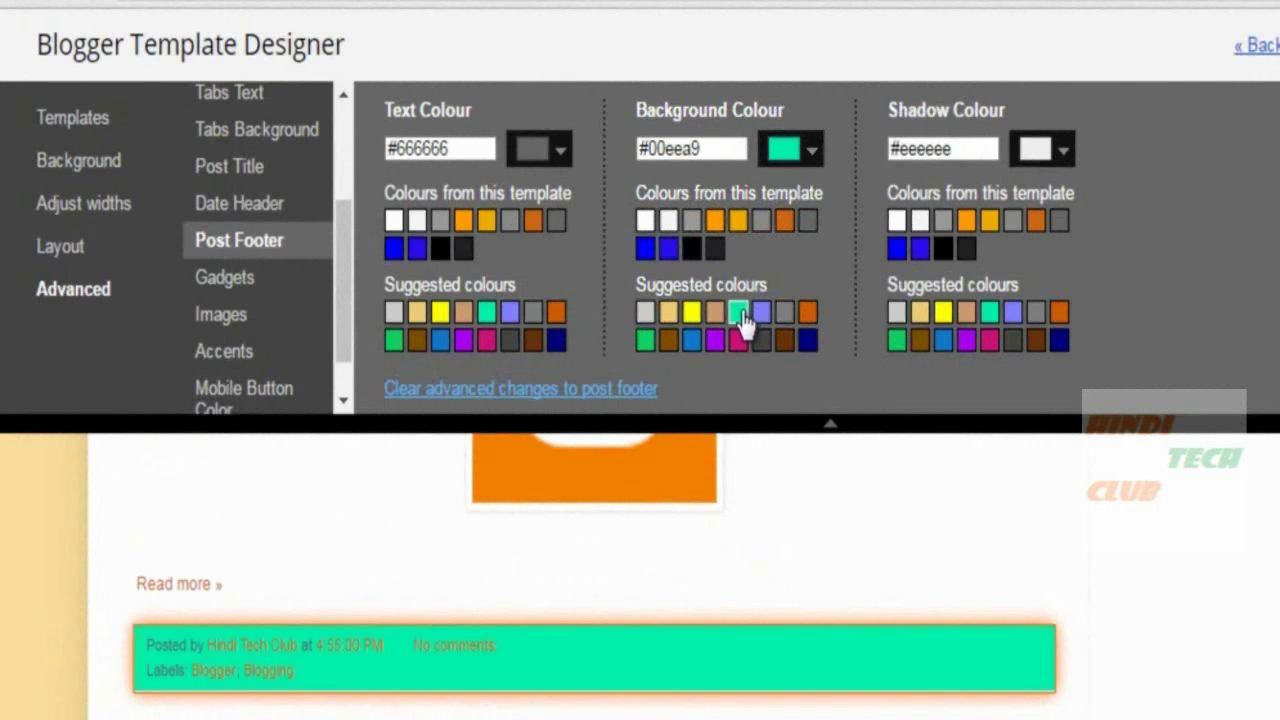
{"action": "left_click", "coordinate": [647, 316]}
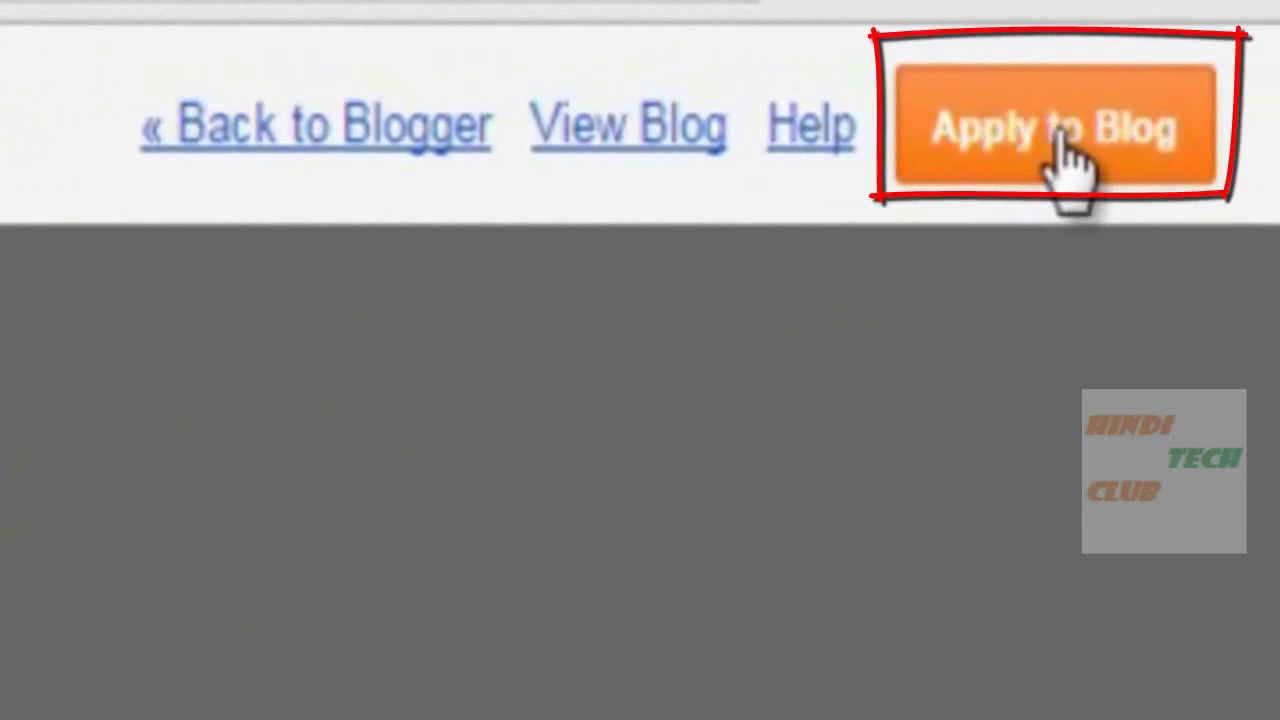
{"action": "left_click", "coordinate": [1070, 149]}
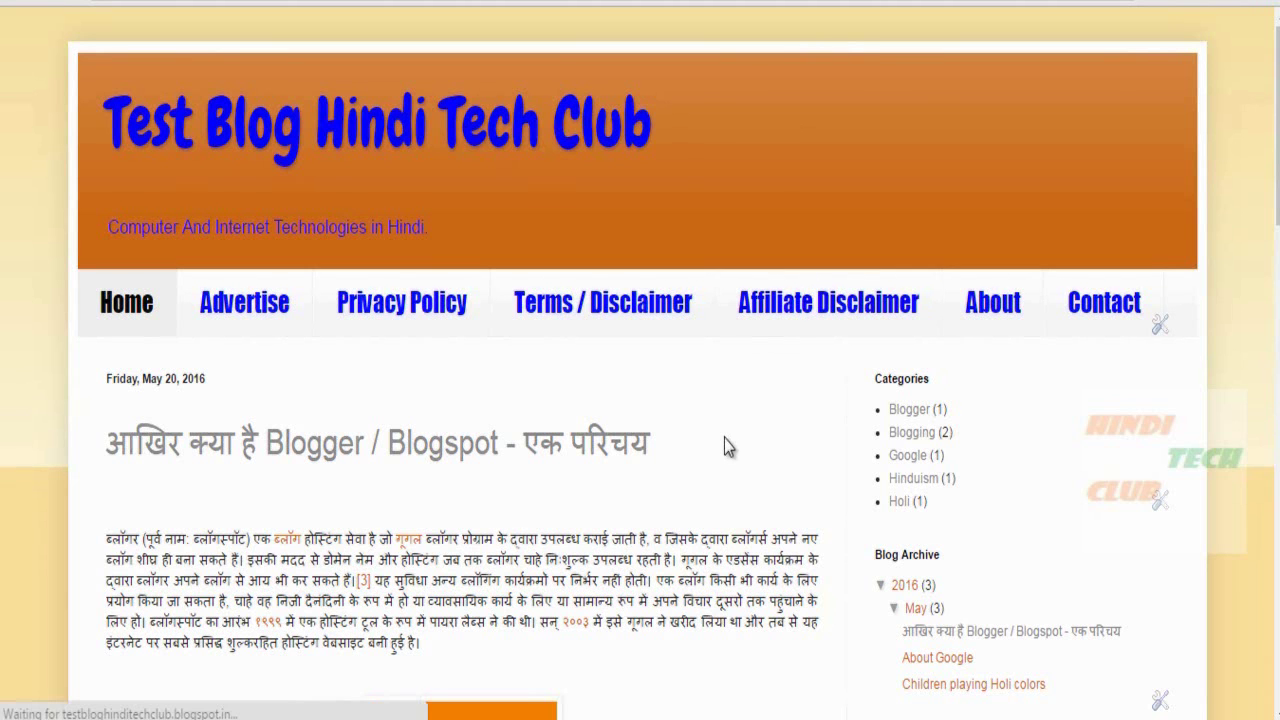
Step: Examine the recoloured footers under all three posts on the live blog
{"action": "scroll", "coordinate": [724, 438], "scroll_direction": "down", "scroll_amount": 1}
{"action": "scroll", "coordinate": [727, 440], "scroll_direction": "down", "scroll_amount": 5}
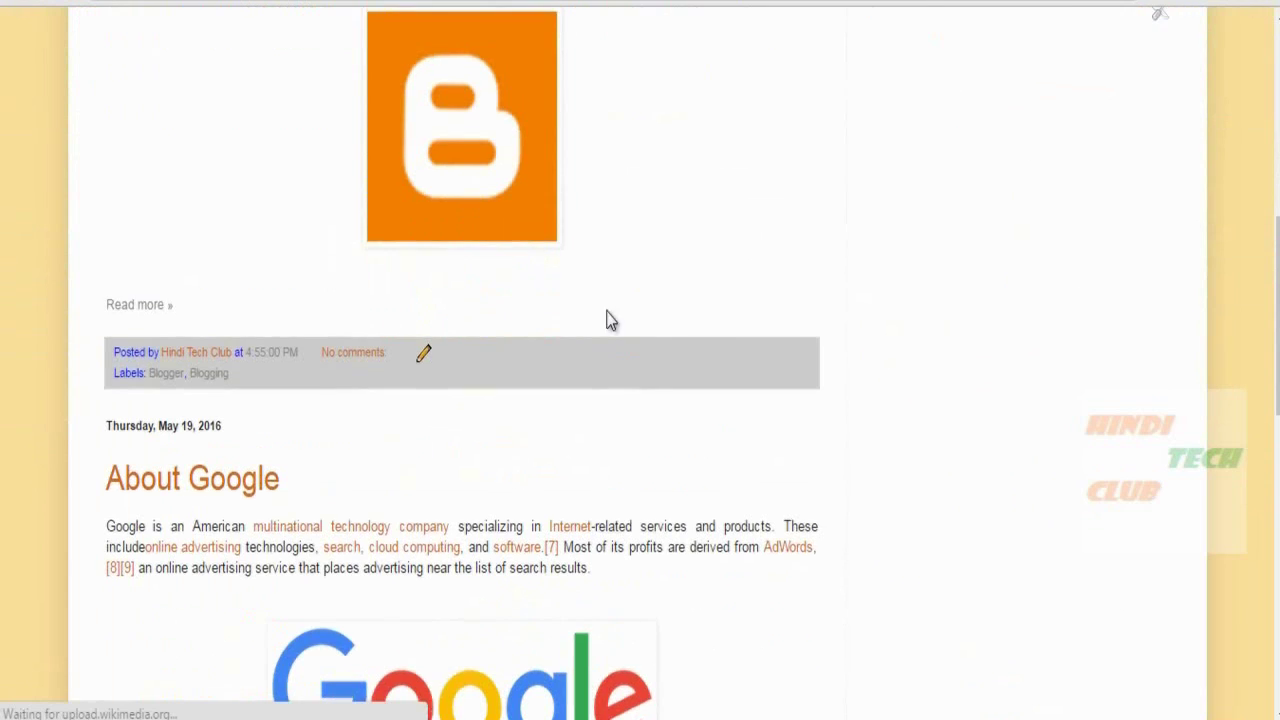
{"action": "scroll", "coordinate": [729, 351], "scroll_direction": "up", "scroll_amount": 3}
{"action": "scroll", "coordinate": [352, 284], "scroll_direction": "up", "scroll_amount": 3}
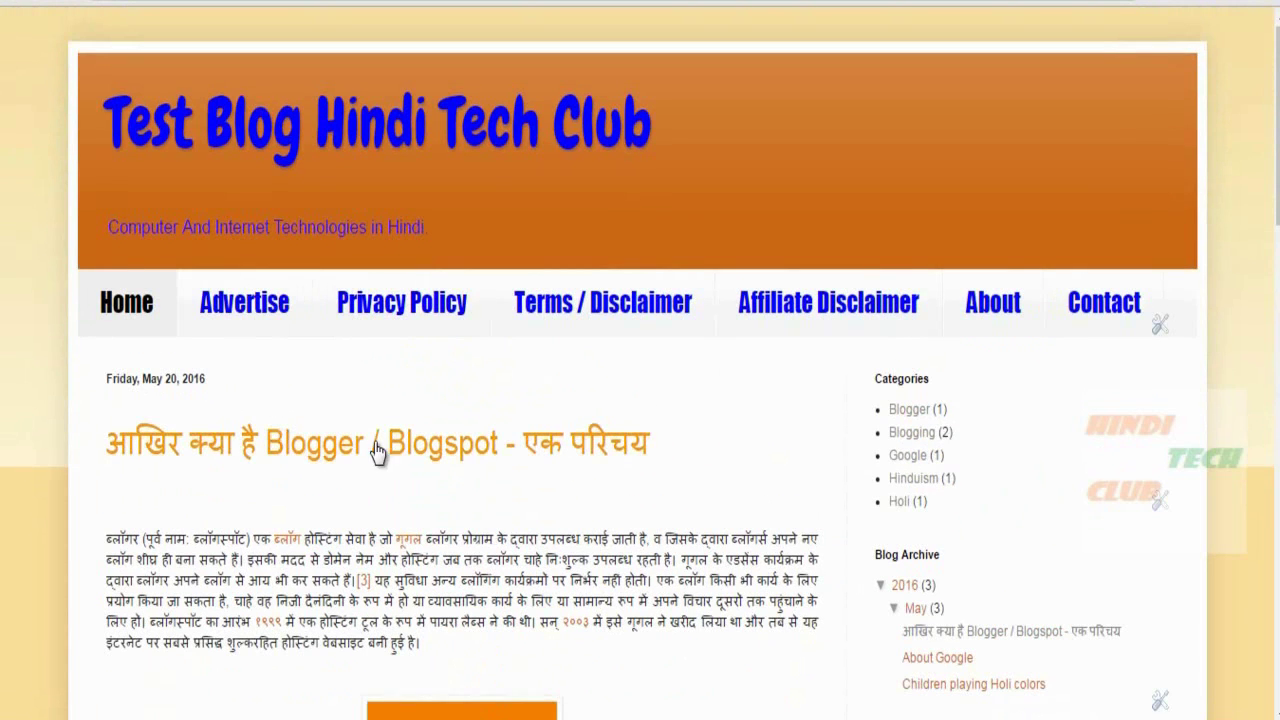
{"action": "scroll", "coordinate": [365, 425], "scroll_direction": "down", "scroll_amount": 2}
{"action": "scroll", "coordinate": [460, 465], "scroll_direction": "down", "scroll_amount": 2}
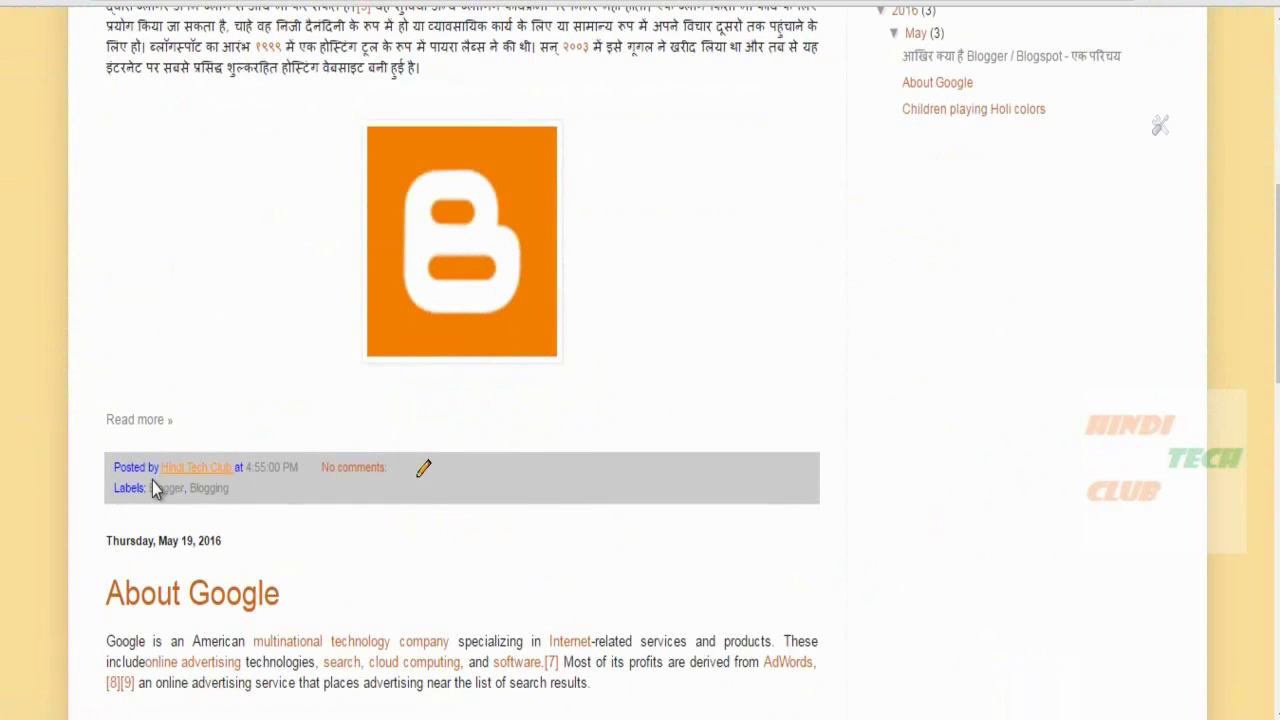
{"action": "scroll", "coordinate": [596, 500], "scroll_direction": "down", "scroll_amount": 5}
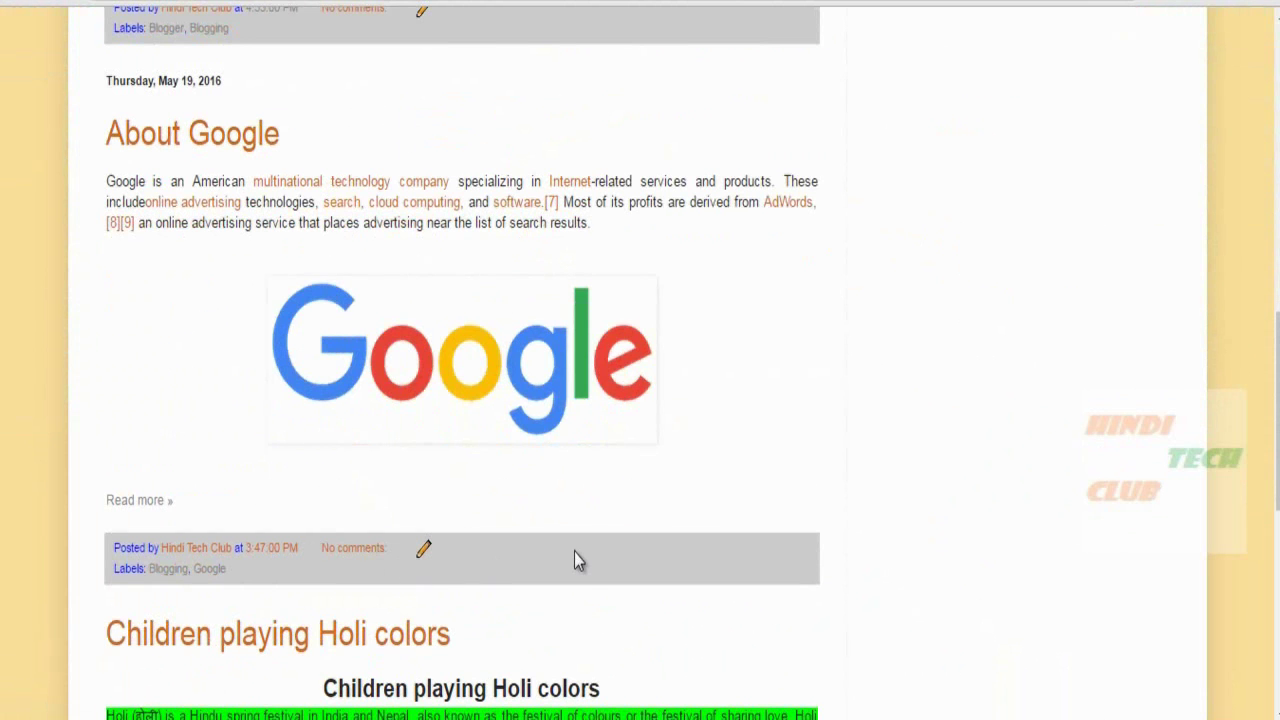
{"action": "scroll", "coordinate": [575, 552], "scroll_direction": "down", "scroll_amount": 6}
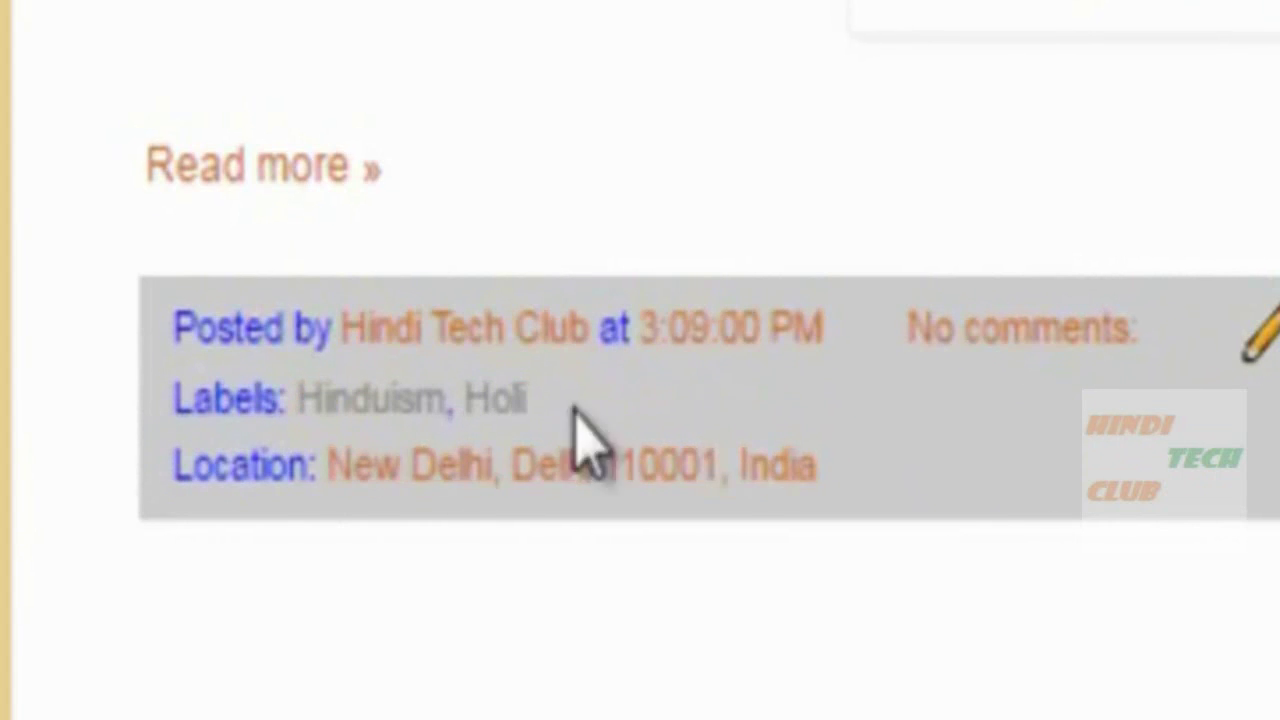
{"action": "scroll", "coordinate": [866, 435], "scroll_direction": "up", "scroll_amount": 7}
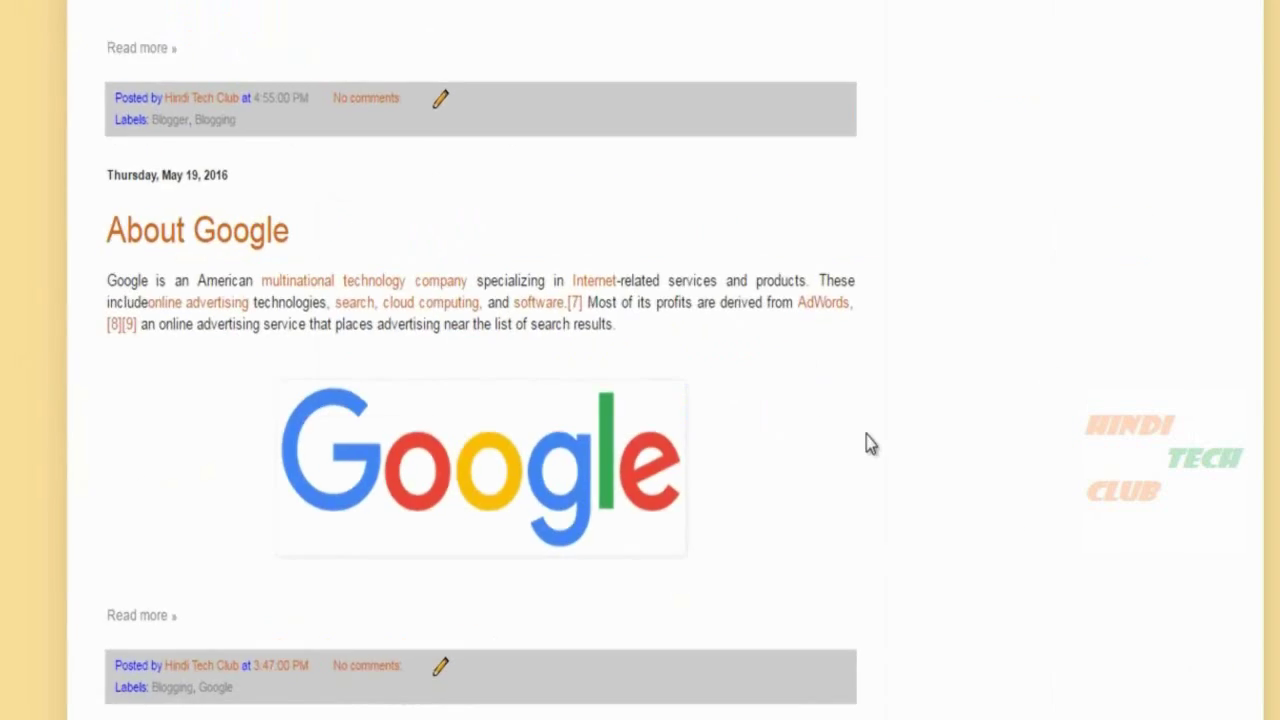
{"action": "scroll", "coordinate": [789, 486], "scroll_direction": "up", "scroll_amount": 10}
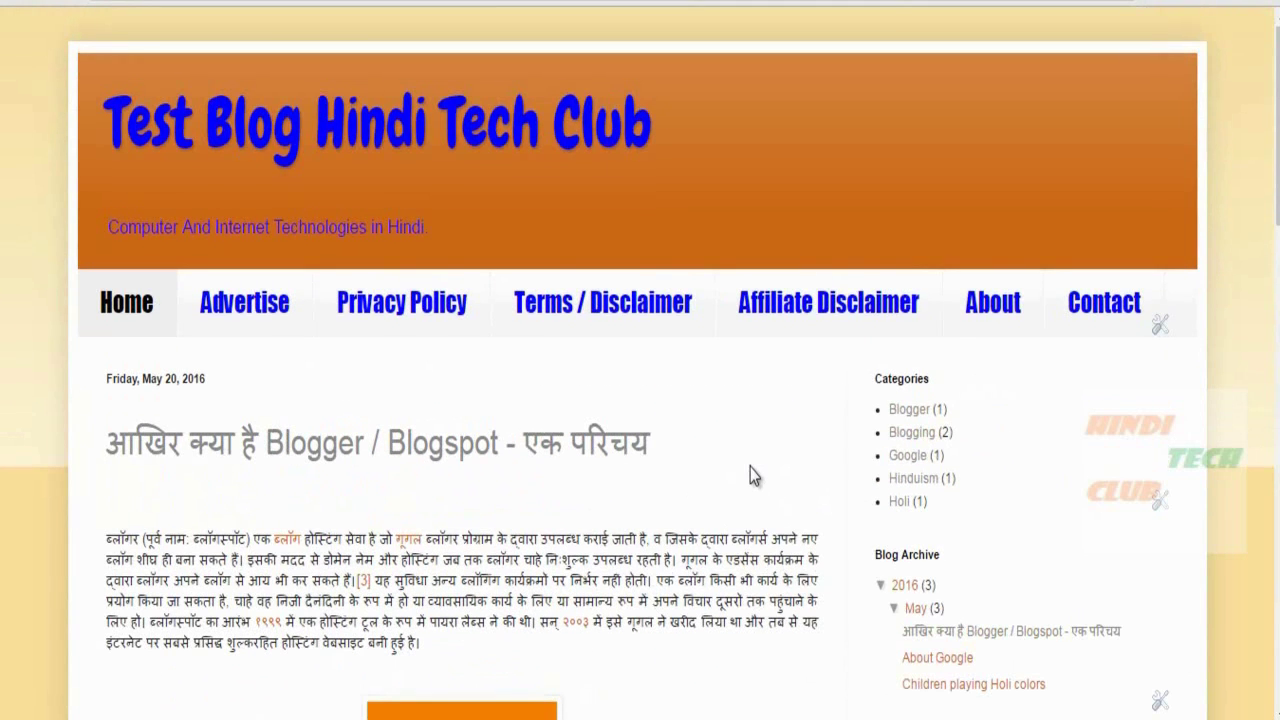
{"action": "scroll", "coordinate": [750, 466], "scroll_direction": "down", "scroll_amount": 3}
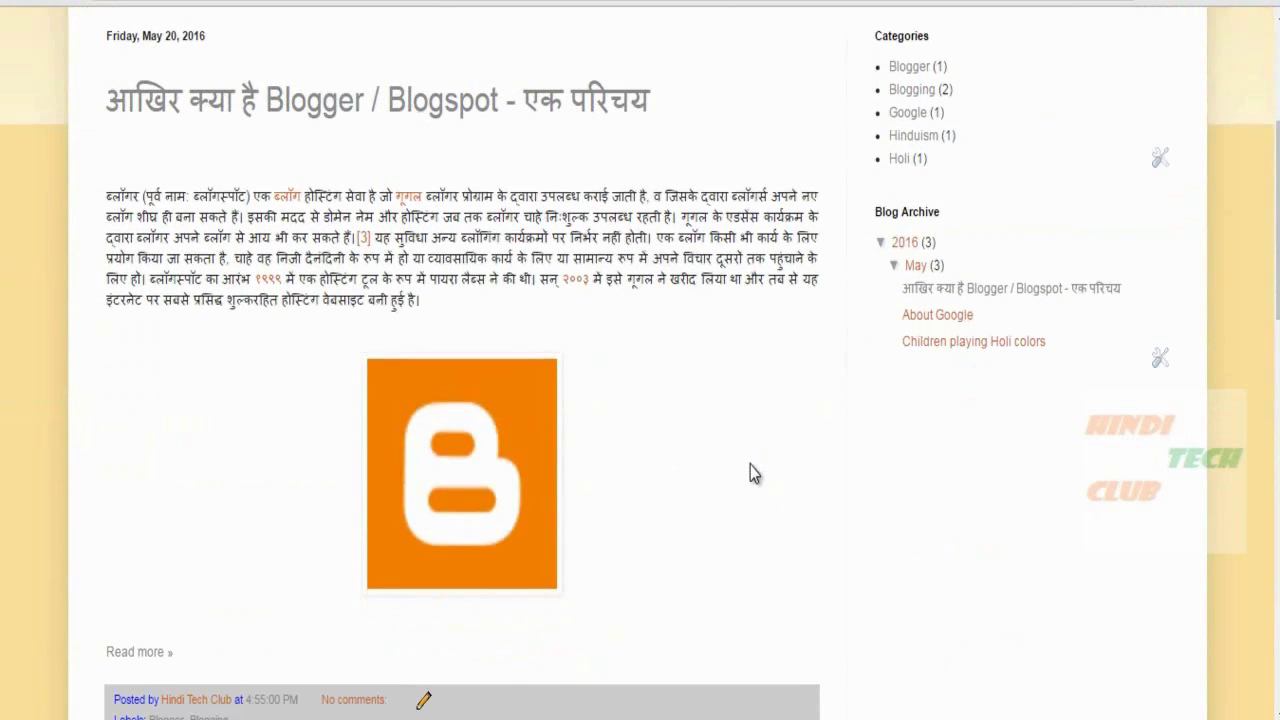
{"action": "scroll", "coordinate": [778, 458], "scroll_direction": "up", "scroll_amount": 3}
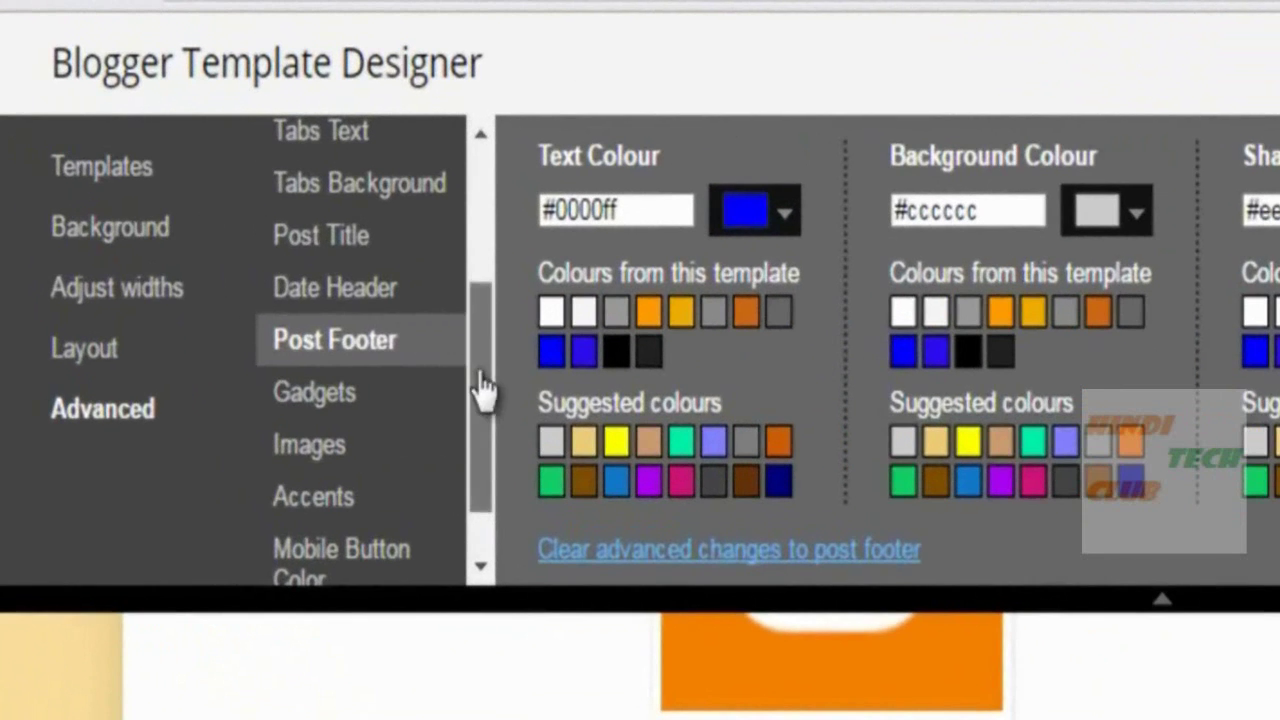
Step: Set the background colour of the menu tabs to green #11cc65 and apply it to the blog
{"action": "left_click_drag", "start_coordinate": [480, 385], "coordinate": [466, 243]}
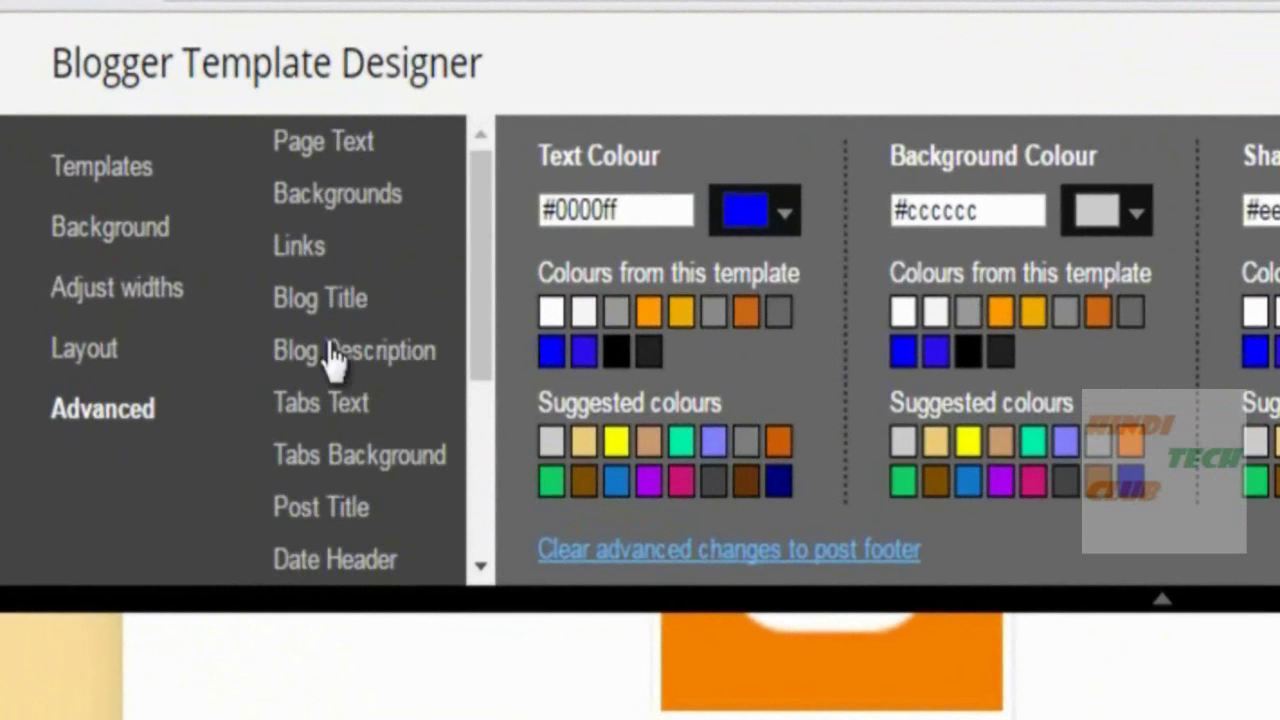
{"action": "left_click", "coordinate": [370, 465]}
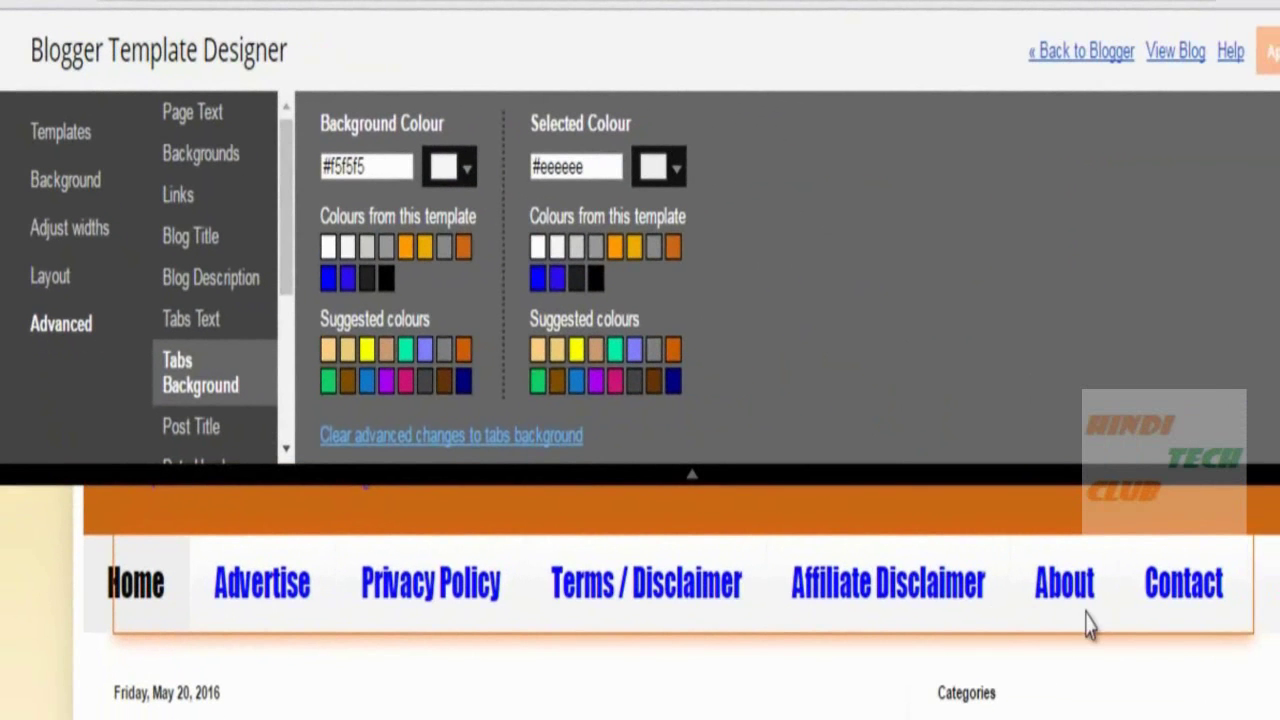
{"action": "left_click", "coordinate": [405, 348]}
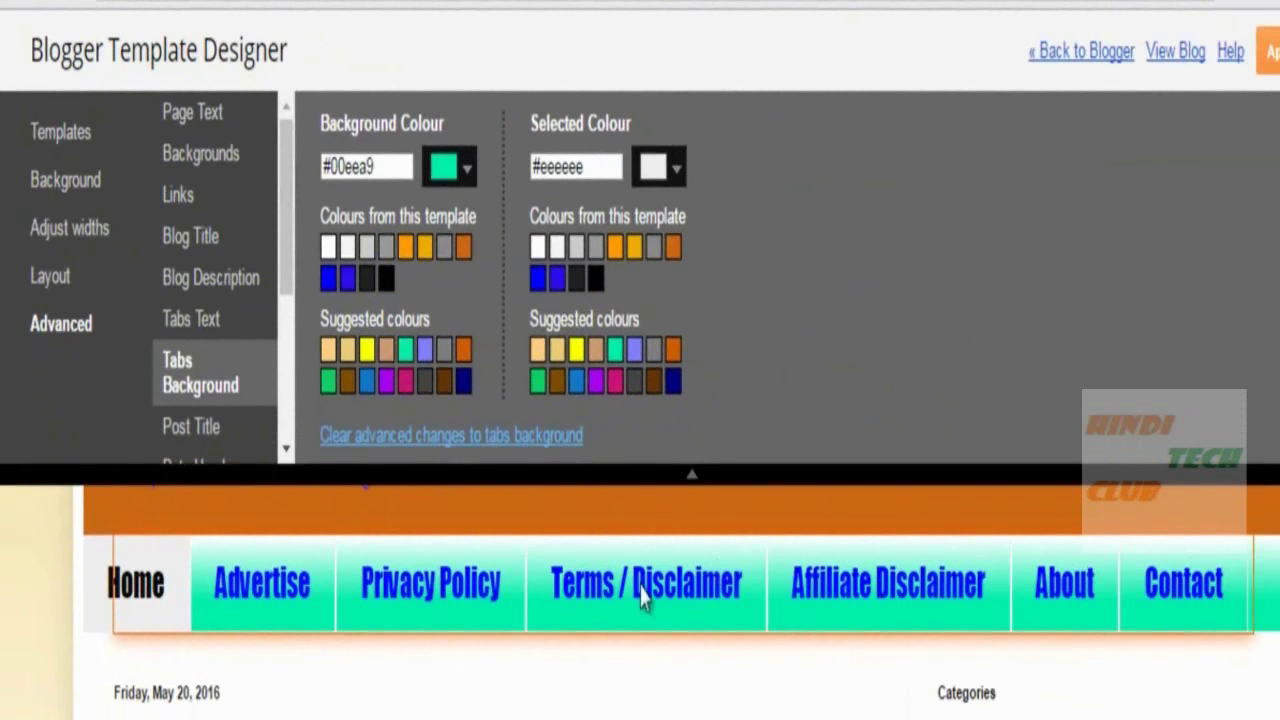
{"action": "left_click", "coordinate": [327, 381]}
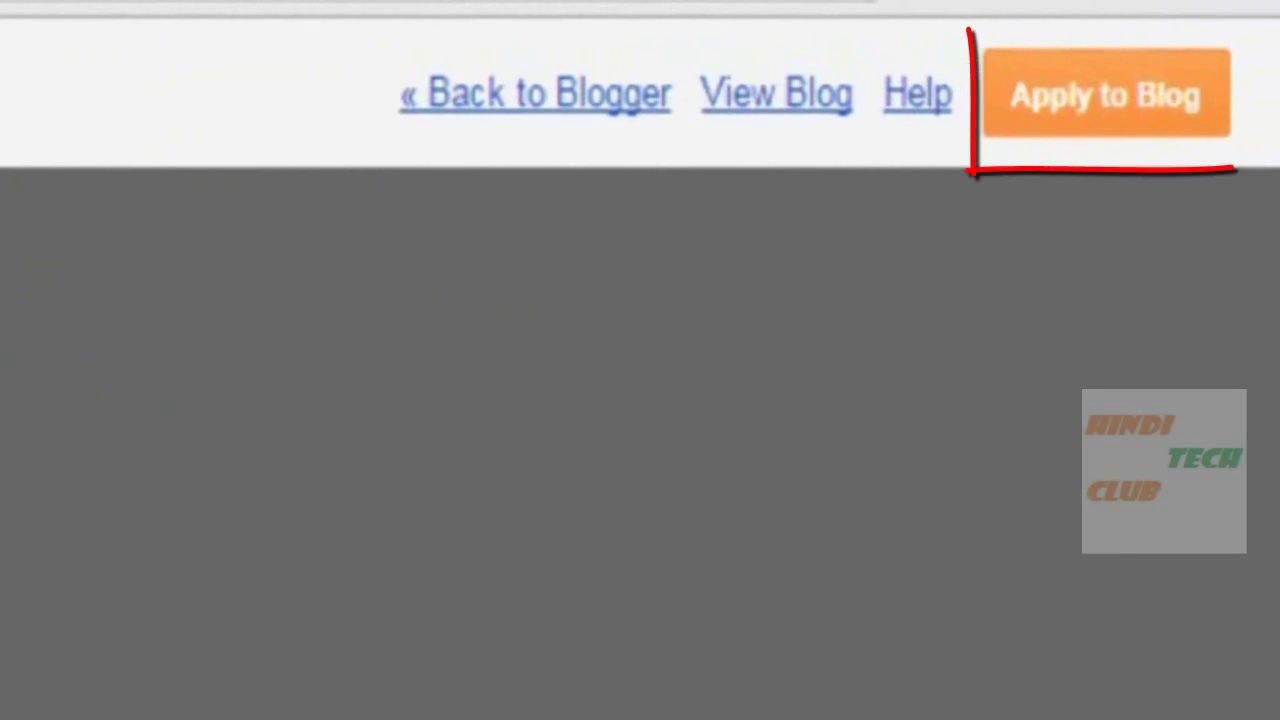
{"action": "left_click", "coordinate": [1172, 72]}
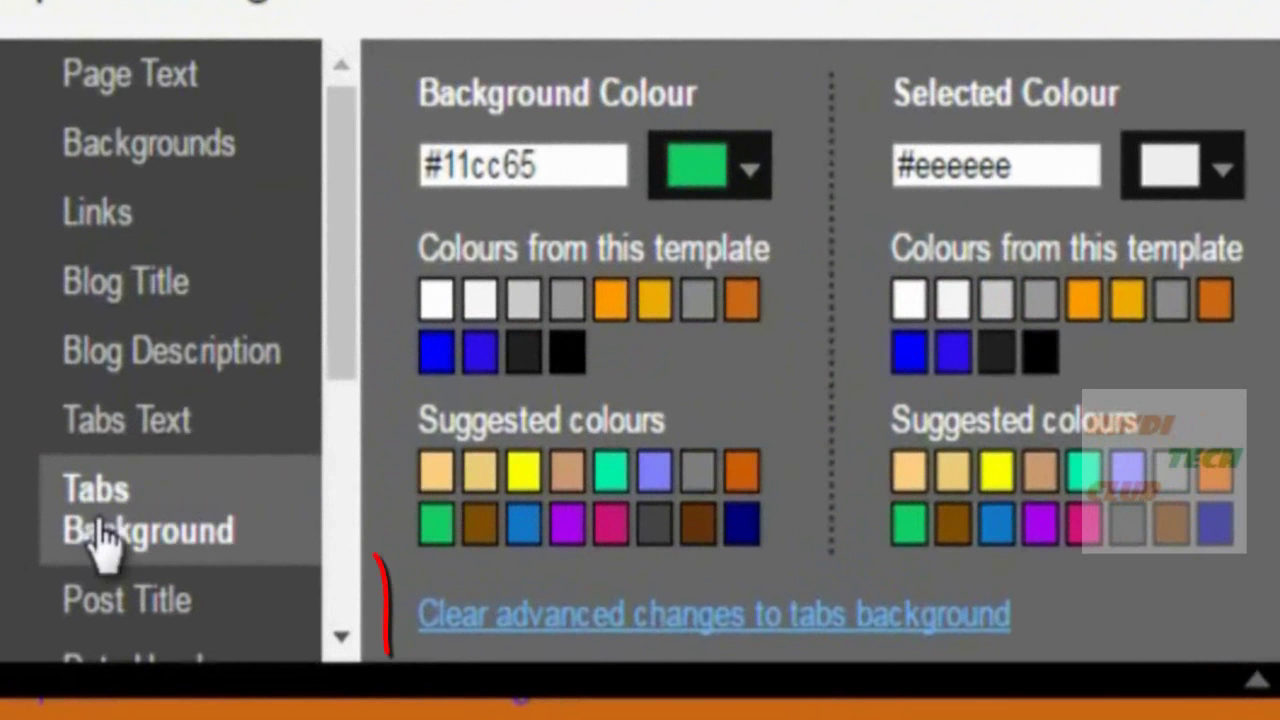
Step: Clear the advanced changes to the tabs background, apply this to the blog and check the live page's menu tabs
{"action": "left_click", "coordinate": [665, 614]}
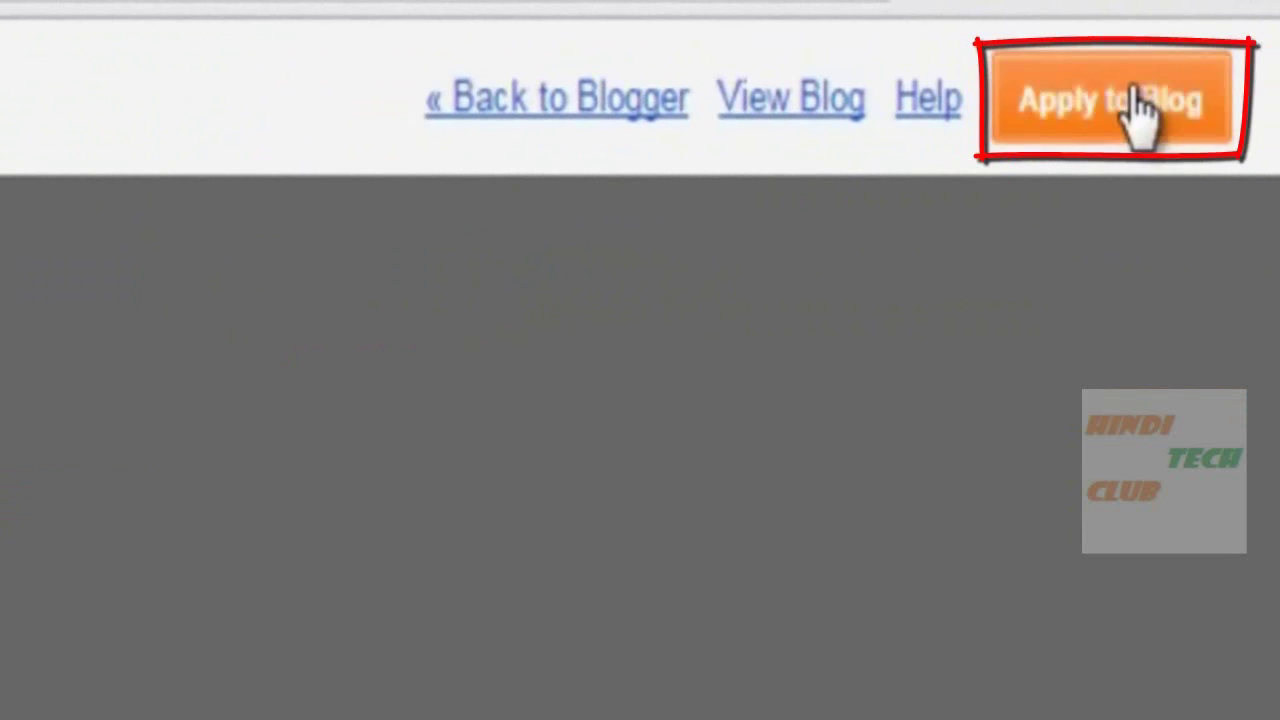
{"action": "left_click", "coordinate": [1138, 108]}
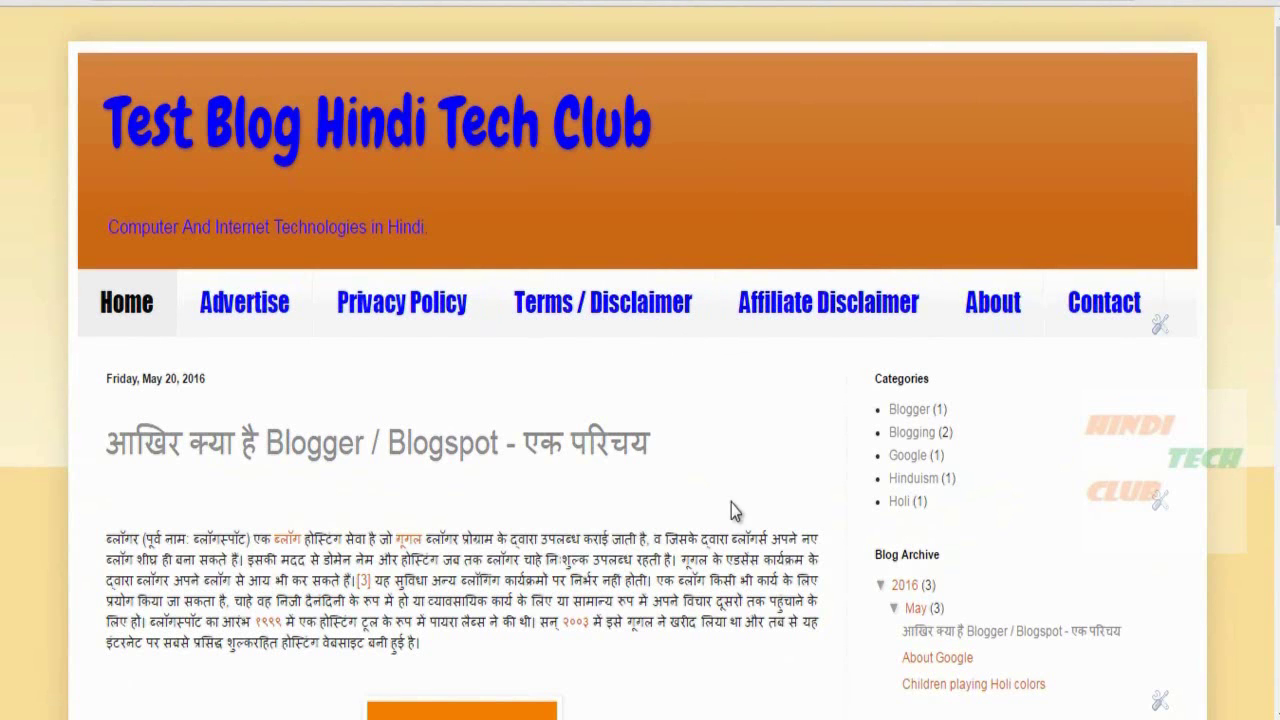
{"action": "scroll", "coordinate": [757, 467], "scroll_direction": "down", "scroll_amount": 1}
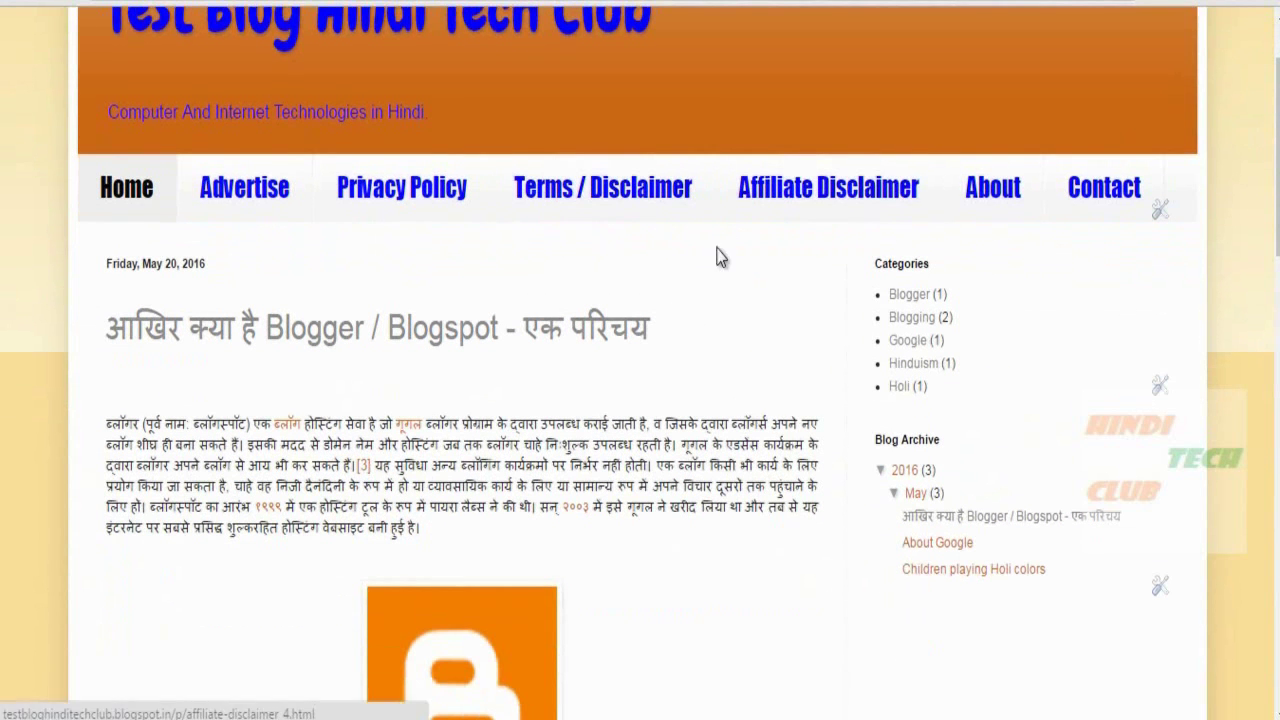
{"action": "scroll", "coordinate": [743, 343], "scroll_direction": "down", "scroll_amount": 2}
{"action": "scroll", "coordinate": [743, 343], "scroll_direction": "up", "scroll_amount": 3}
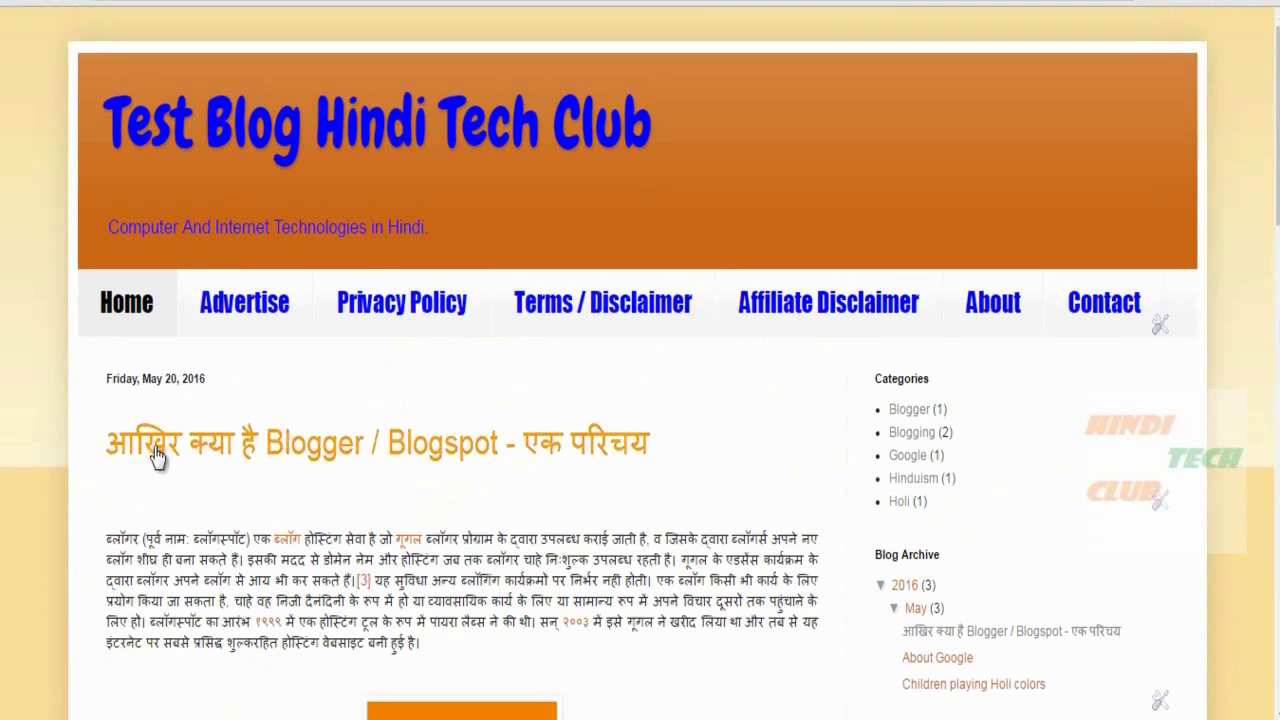
Step: Examine the date headers above the posts on the live blog
{"action": "left_click_drag", "start_coordinate": [100, 378], "coordinate": [405, 372]}
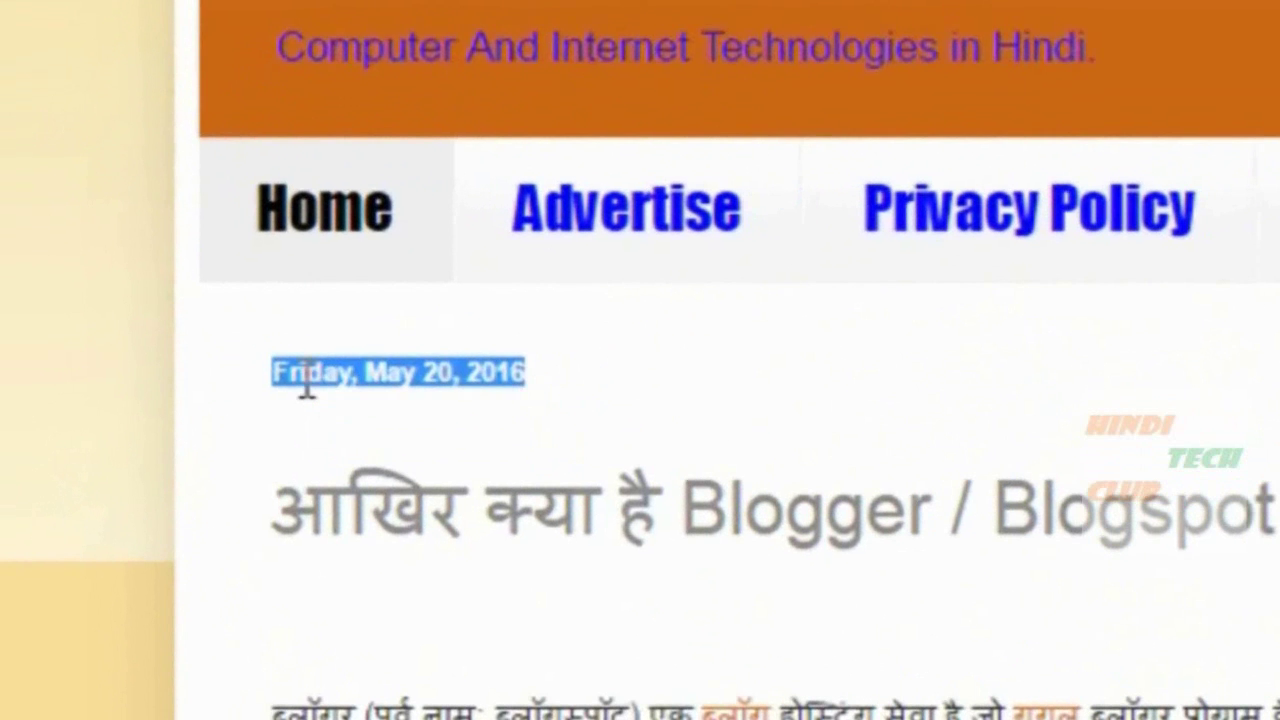
{"action": "left_click", "coordinate": [306, 380]}
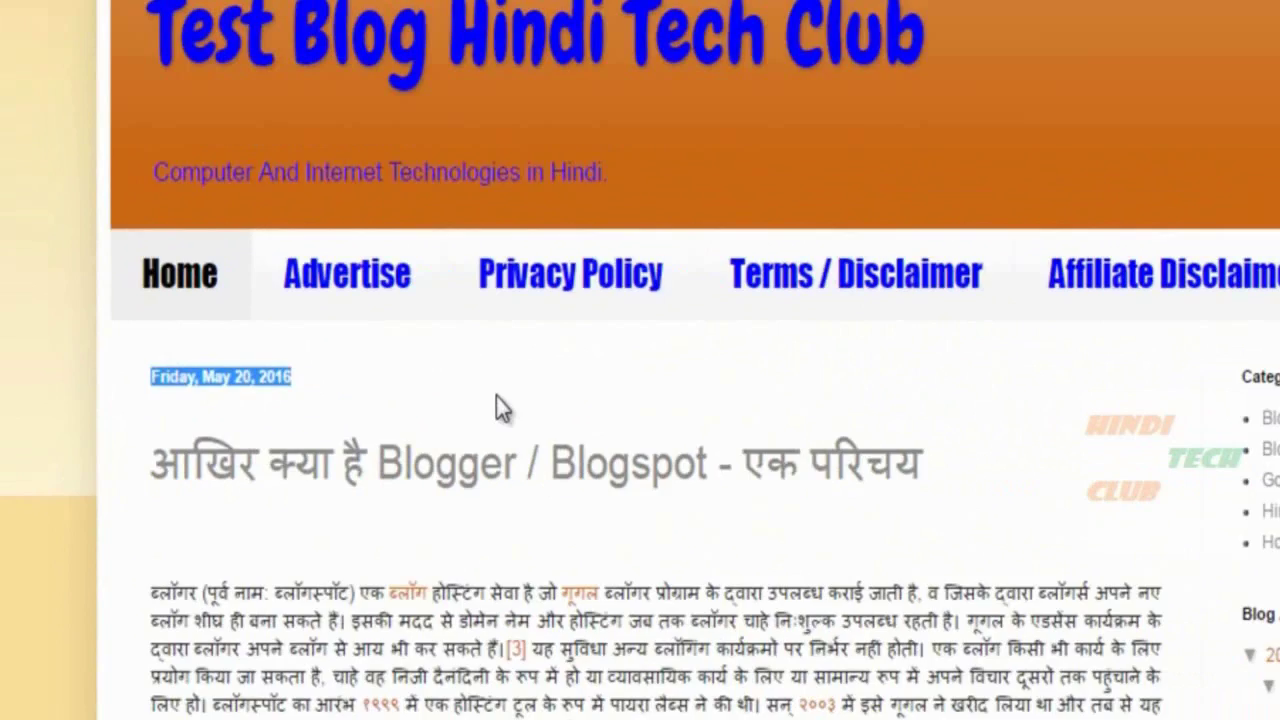
{"action": "scroll", "coordinate": [496, 400], "scroll_direction": "down", "scroll_amount": 3}
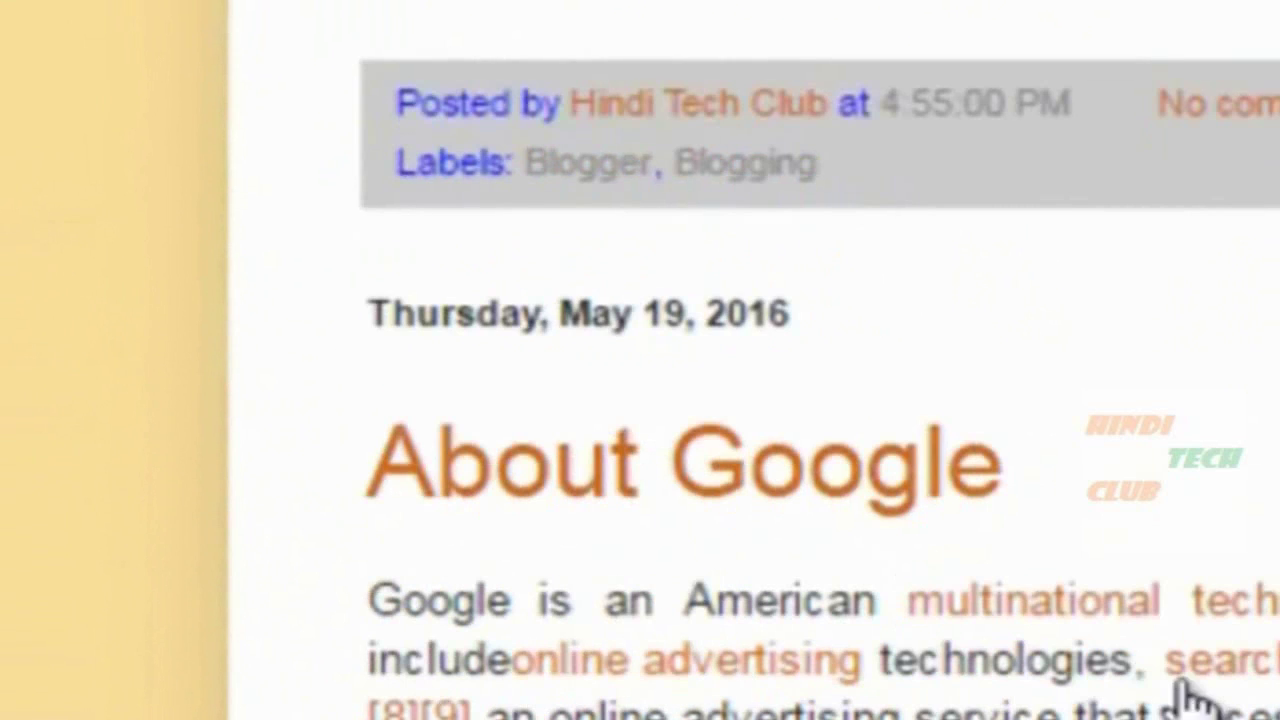
{"action": "left_click_drag", "start_coordinate": [369, 316], "coordinate": [821, 325]}
{"action": "left_click_drag", "start_coordinate": [452, 326], "coordinate": [880, 314]}
{"action": "left_click", "coordinate": [950, 360]}
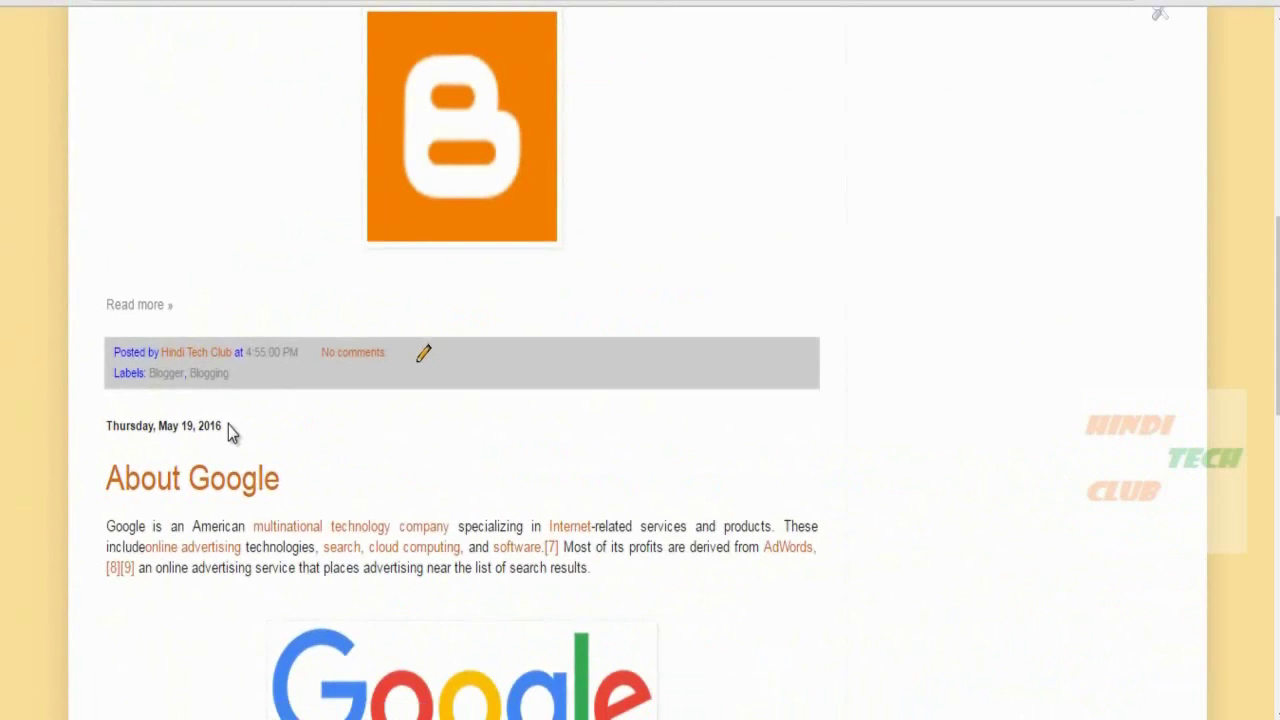
{"action": "scroll", "coordinate": [331, 417], "scroll_direction": "up", "scroll_amount": 6}
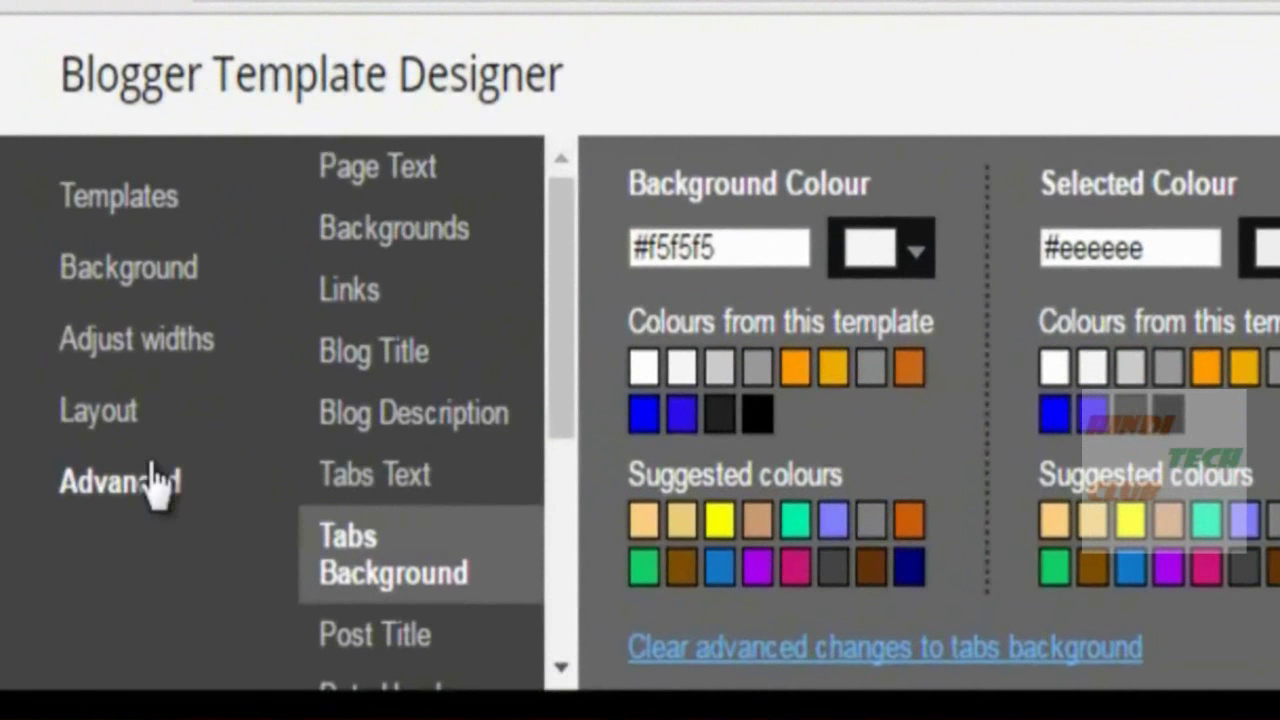
Step: Set the date header's text colour to blue #0e0ef2 in the advanced template settings and apply it to the blog
{"action": "left_click_drag", "start_coordinate": [554, 349], "coordinate": [562, 505]}
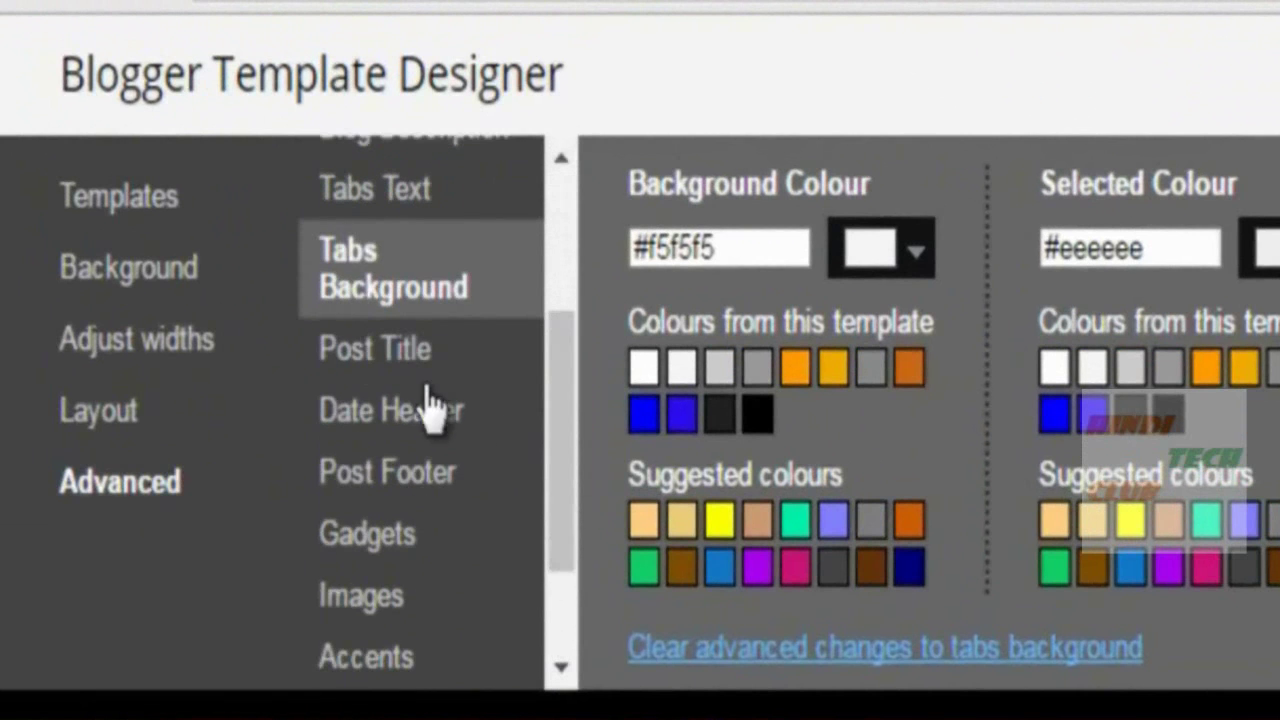
{"action": "left_click", "coordinate": [370, 352]}
{"action": "left_click", "coordinate": [385, 380]}
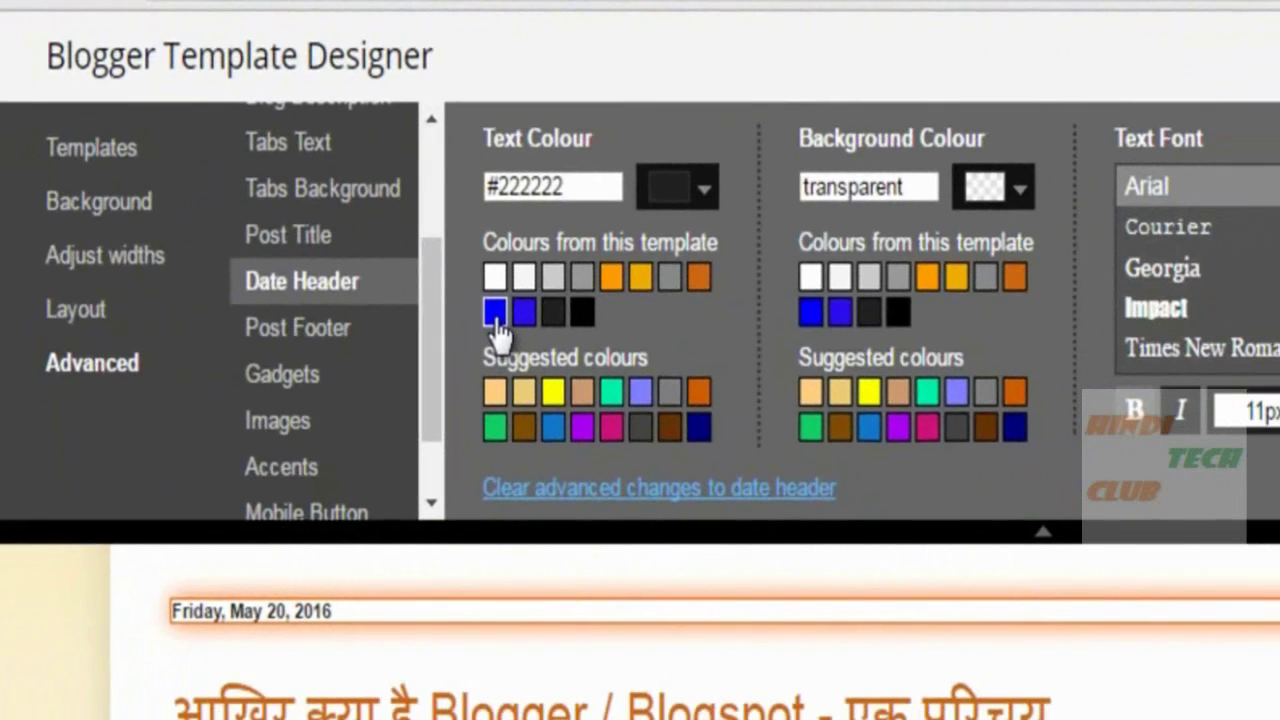
{"action": "left_click", "coordinate": [645, 411]}
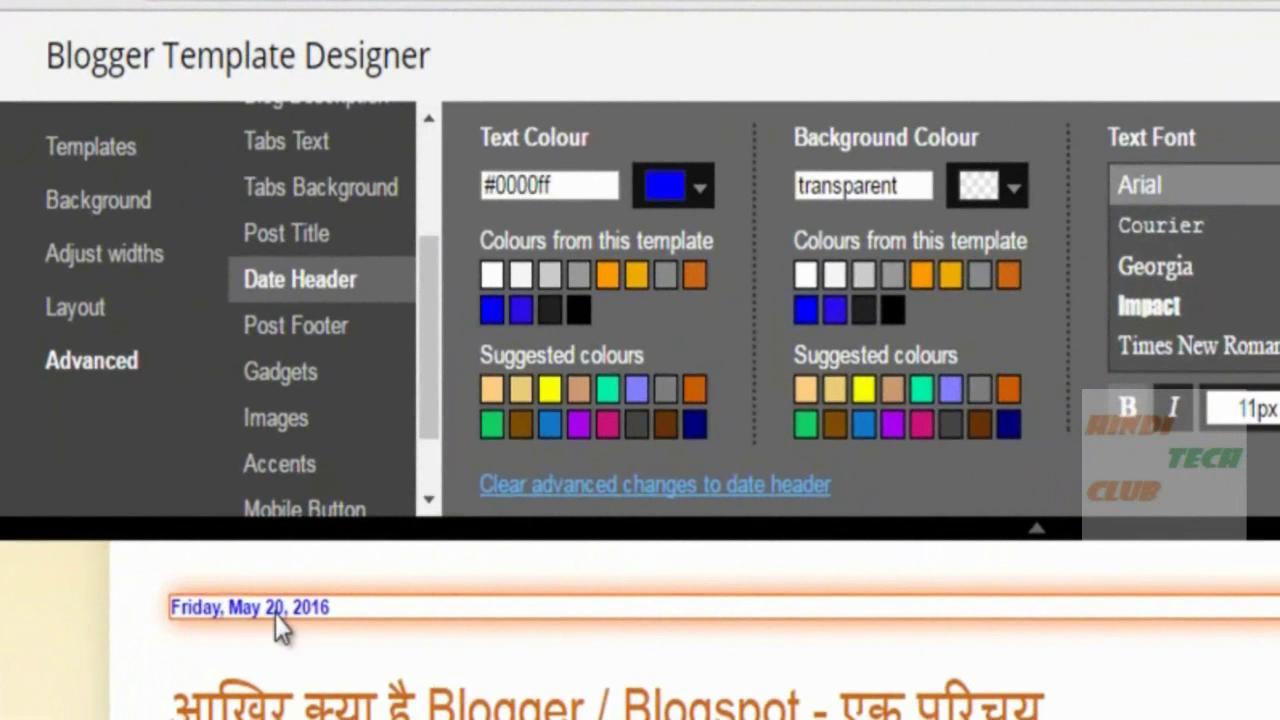
{"action": "left_click", "coordinate": [701, 190]}
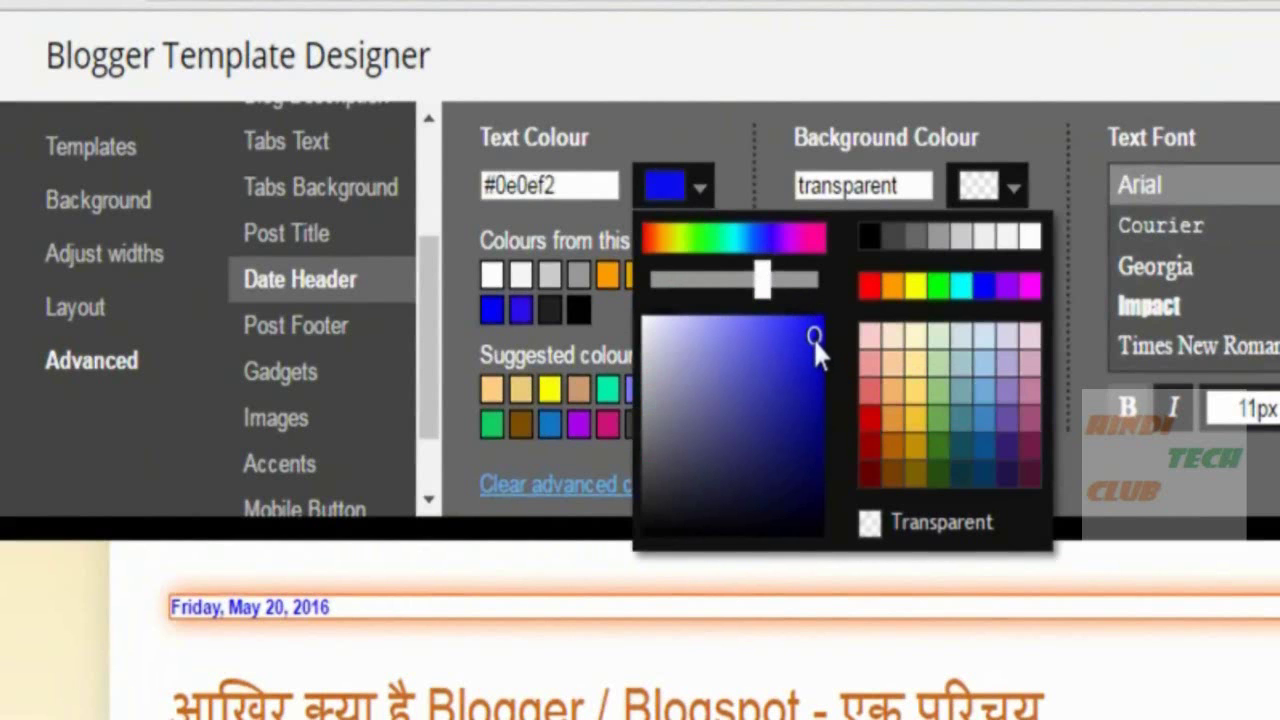
{"action": "left_click", "coordinate": [423, 546]}
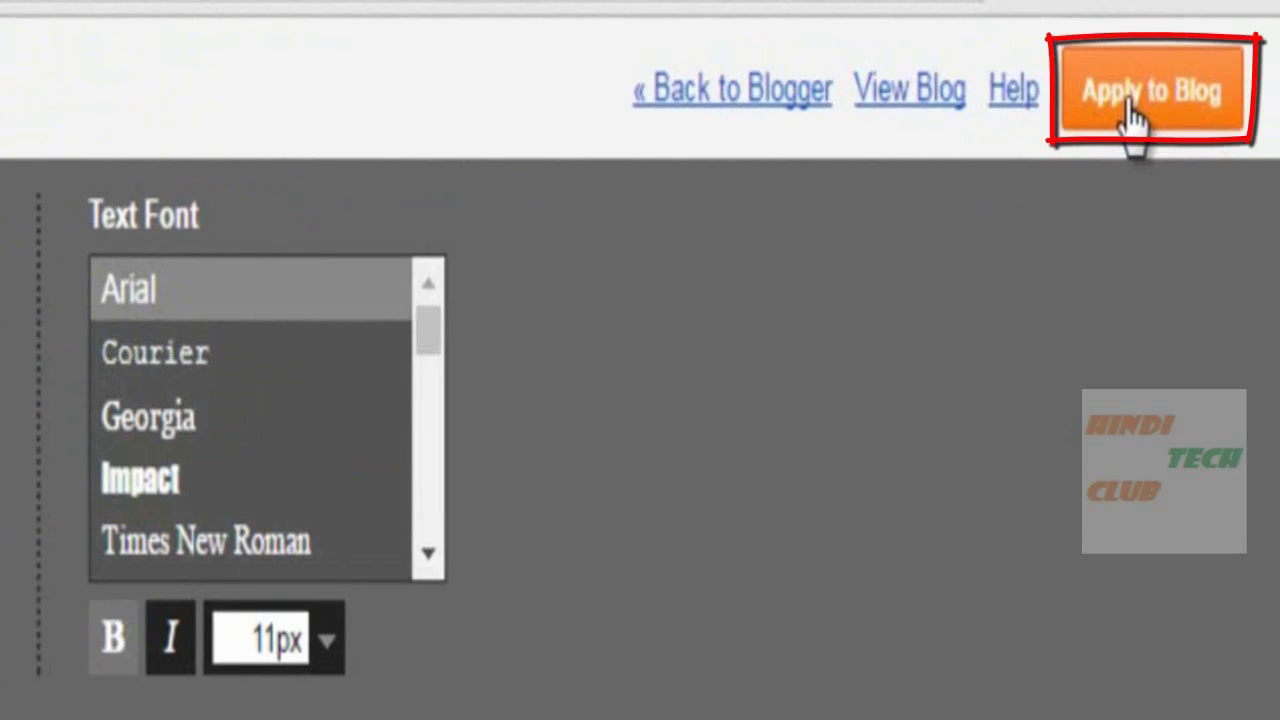
{"action": "left_click", "coordinate": [1134, 108]}
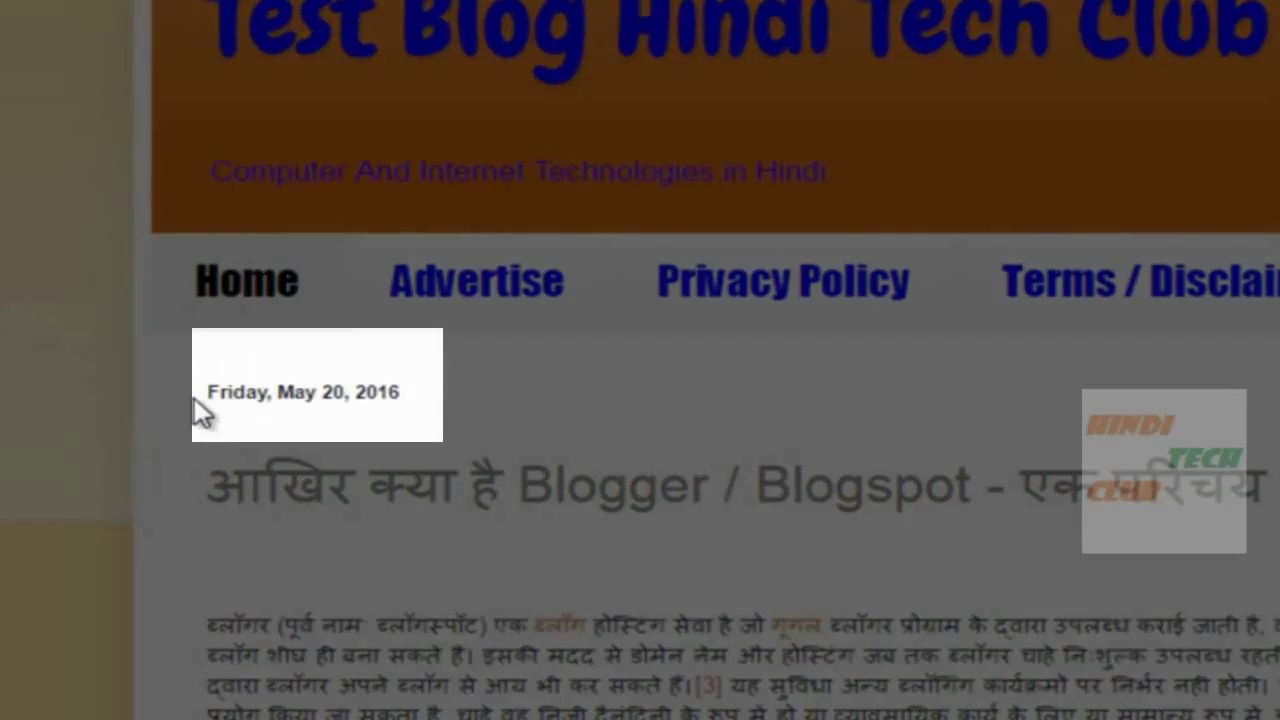
Step: Check the date header colour on the live blog and examine the footer area beneath the last post
{"action": "left_click_drag", "start_coordinate": [188, 395], "coordinate": [472, 399]}
{"action": "left_click", "coordinate": [477, 399]}
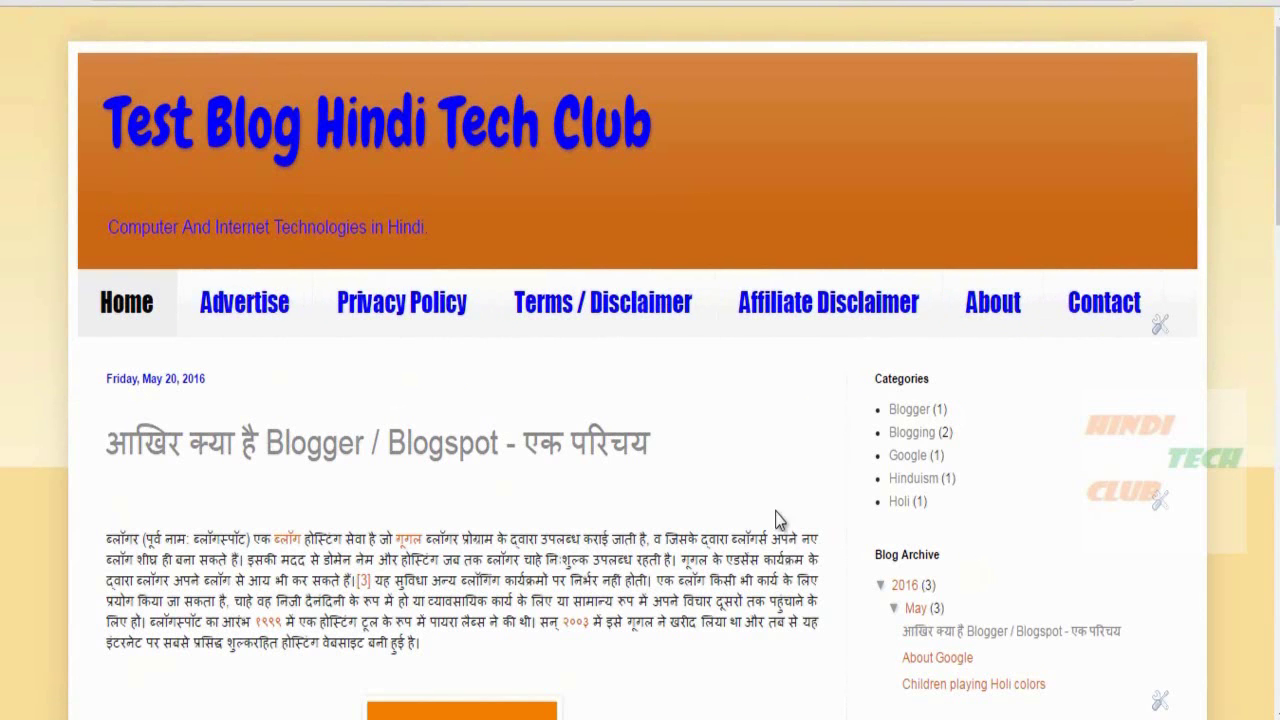
{"action": "scroll", "coordinate": [770, 515], "scroll_direction": "down", "scroll_amount": 12}
{"action": "scroll", "coordinate": [760, 508], "scroll_direction": "down", "scroll_amount": 5}
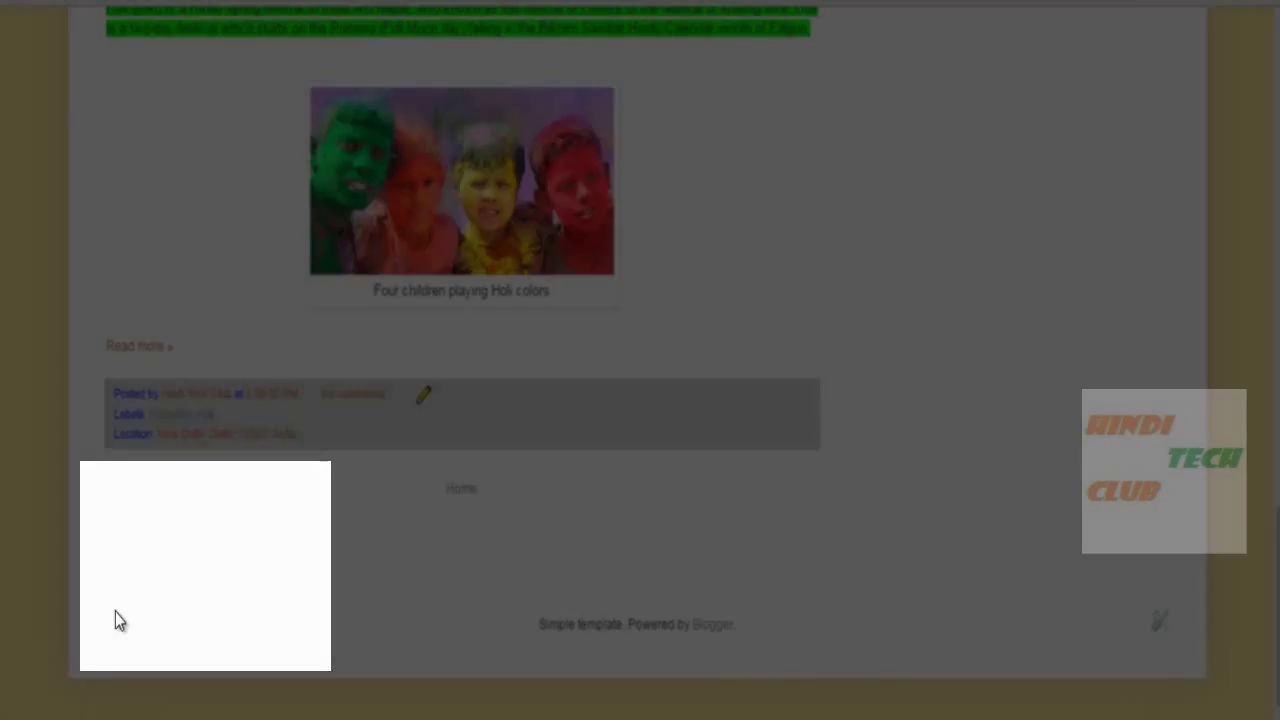
{"action": "scroll", "coordinate": [818, 390], "scroll_direction": "up", "scroll_amount": 15}
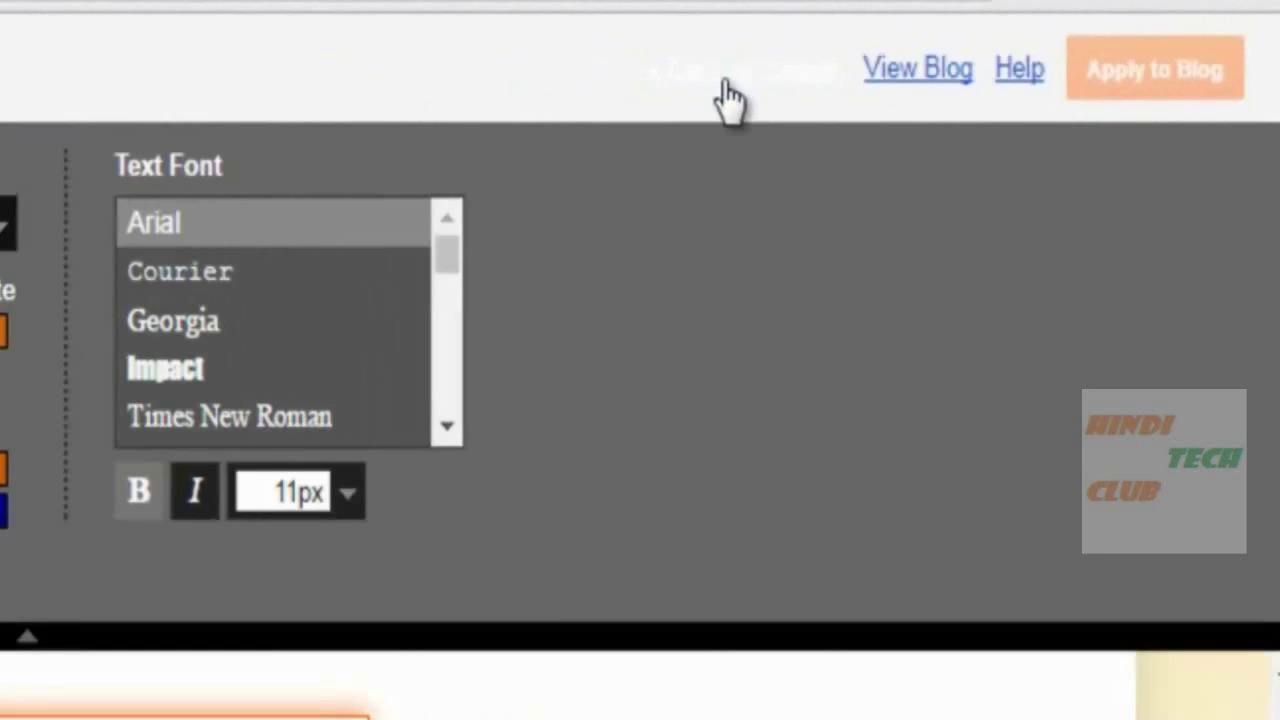
Step: Go to the blog's layout and start adding a Link List gadget to the footer-2-1 section
{"action": "left_click", "coordinate": [727, 82]}
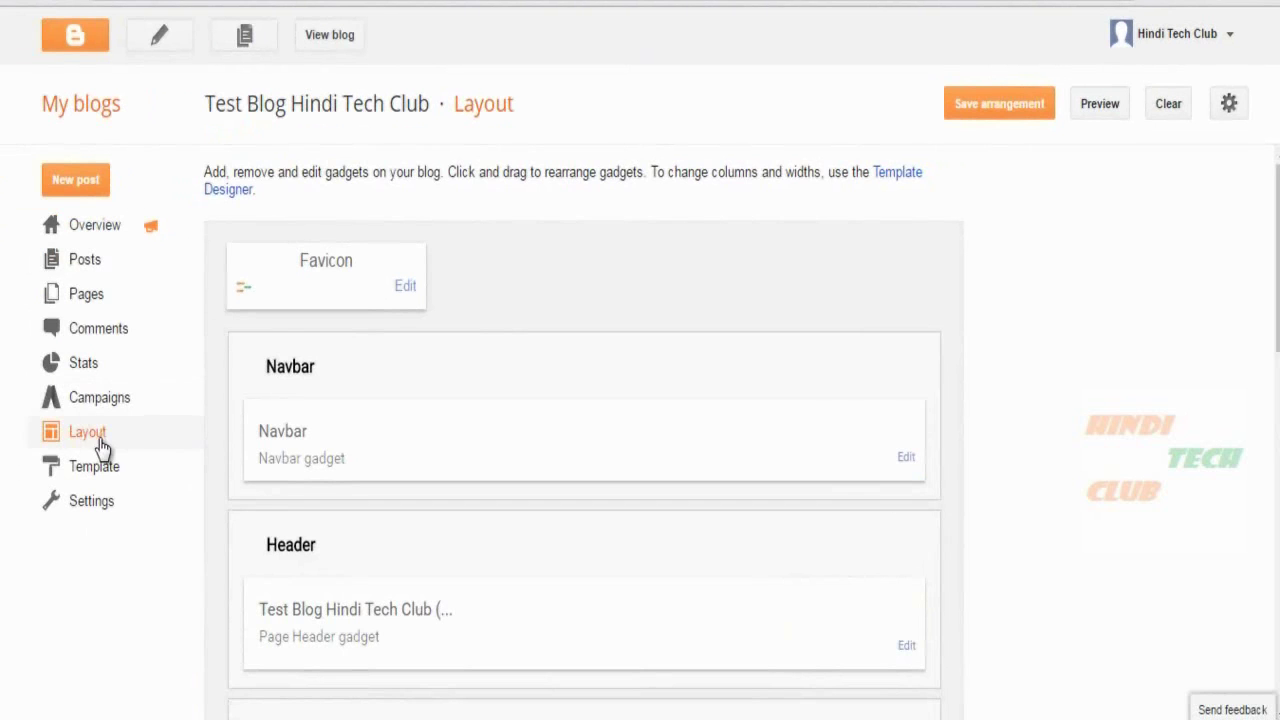
{"action": "scroll", "coordinate": [668, 434], "scroll_direction": "down", "scroll_amount": 10}
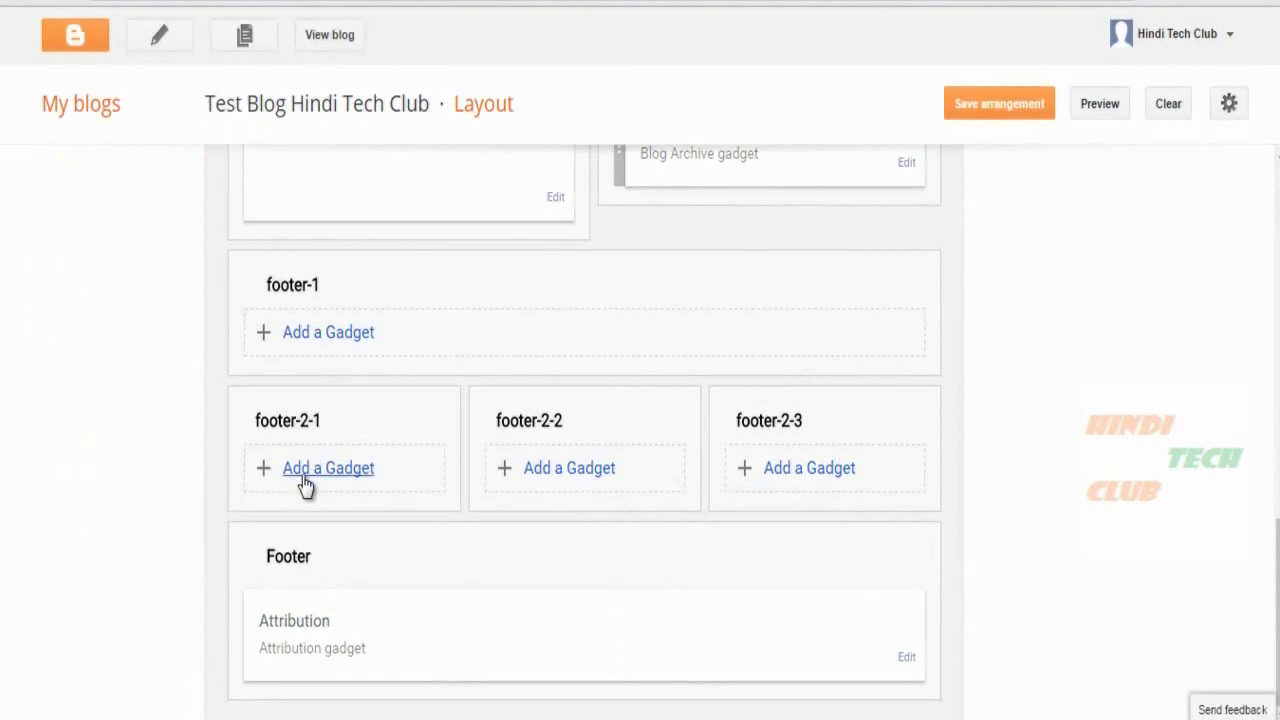
{"action": "left_click", "coordinate": [316, 421]}
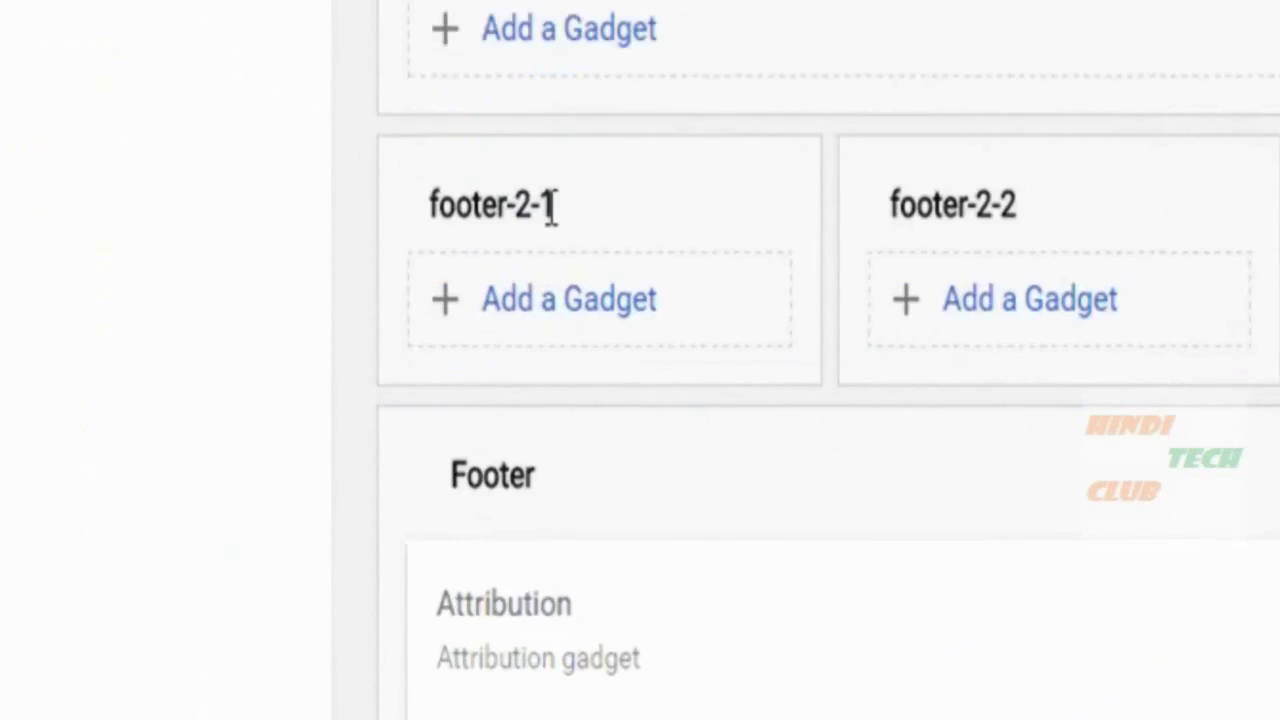
{"action": "left_click", "coordinate": [607, 281]}
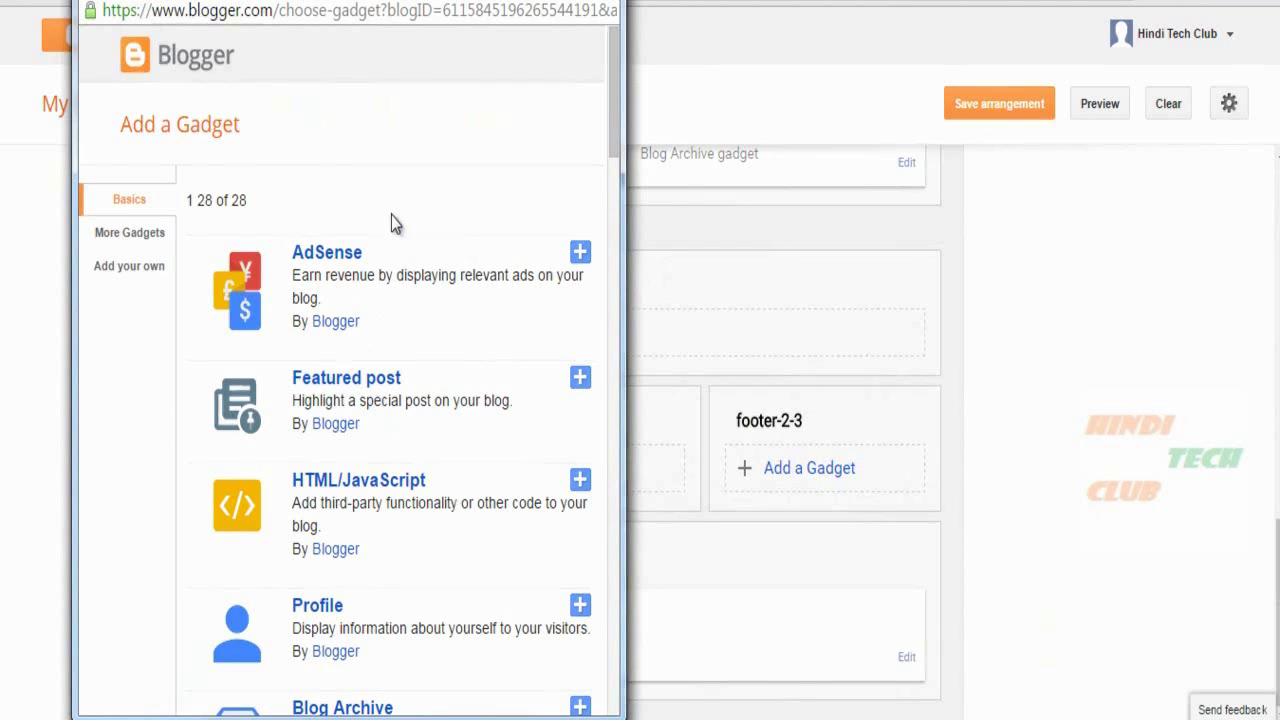
{"action": "scroll", "coordinate": [414, 371], "scroll_direction": "down", "scroll_amount": 2}
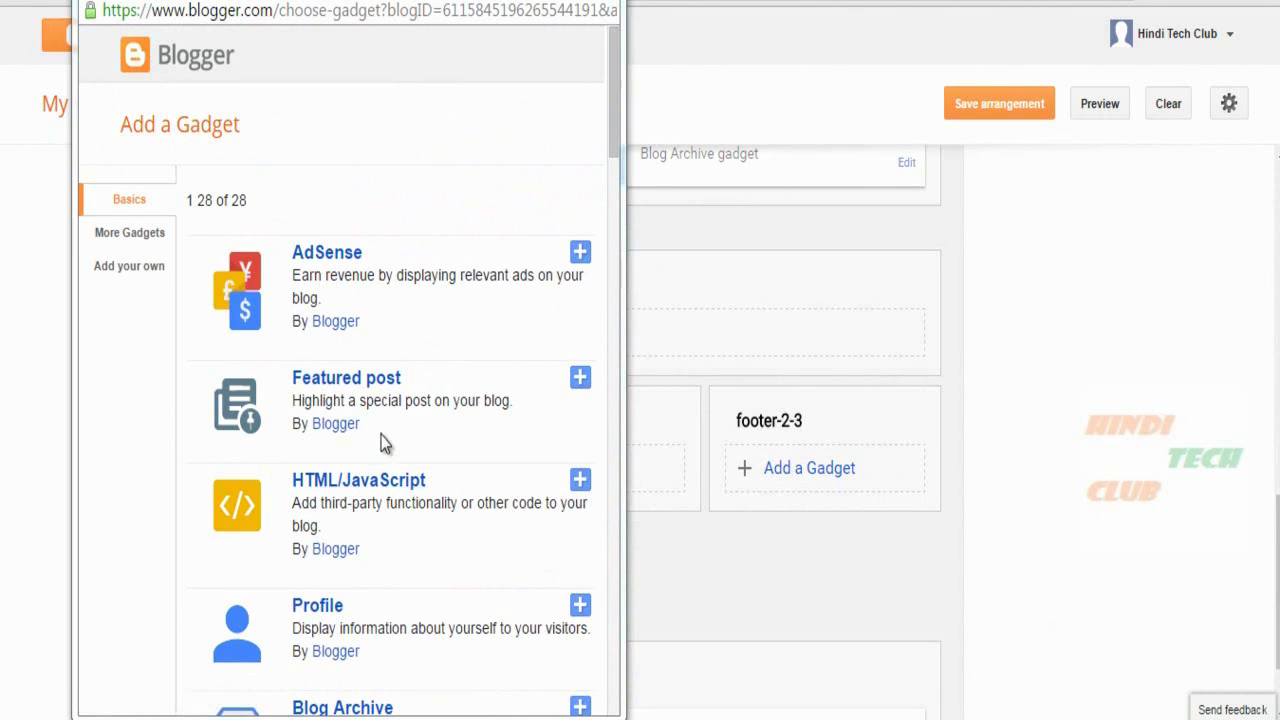
{"action": "scroll", "coordinate": [400, 400], "scroll_direction": "down", "scroll_amount": 7}
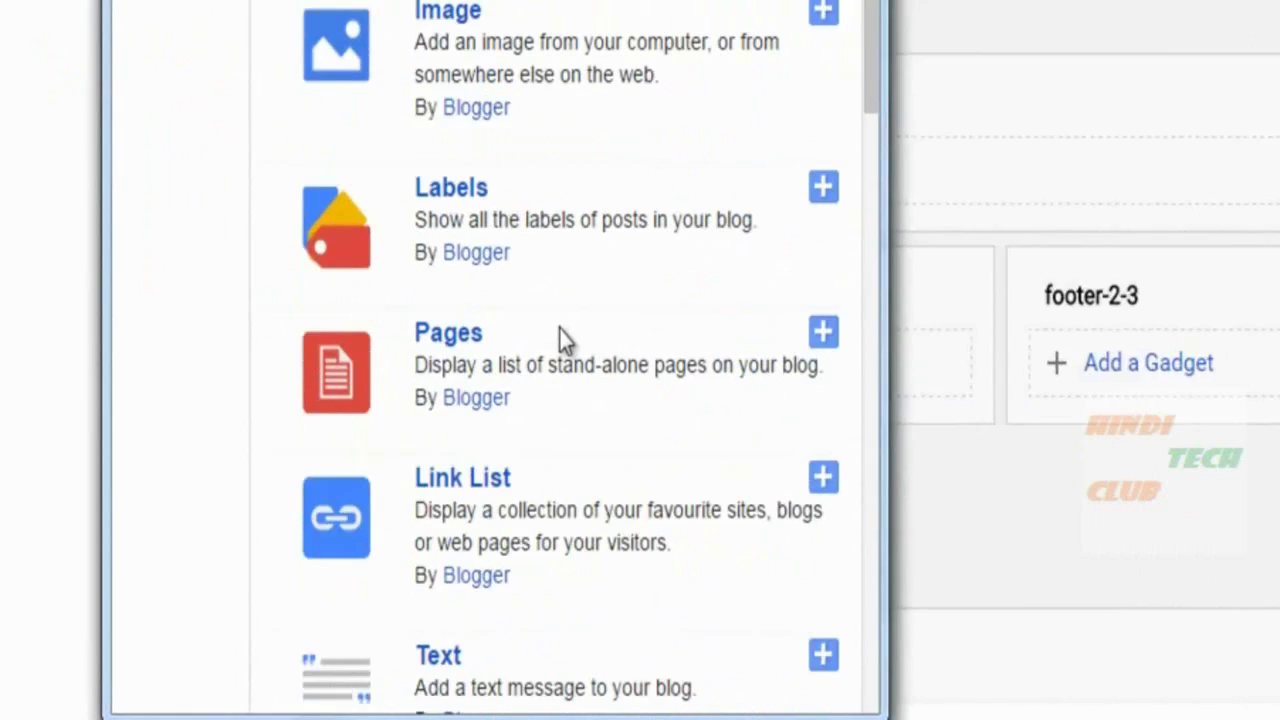
{"action": "scroll", "coordinate": [562, 340], "scroll_direction": "down", "scroll_amount": 1}
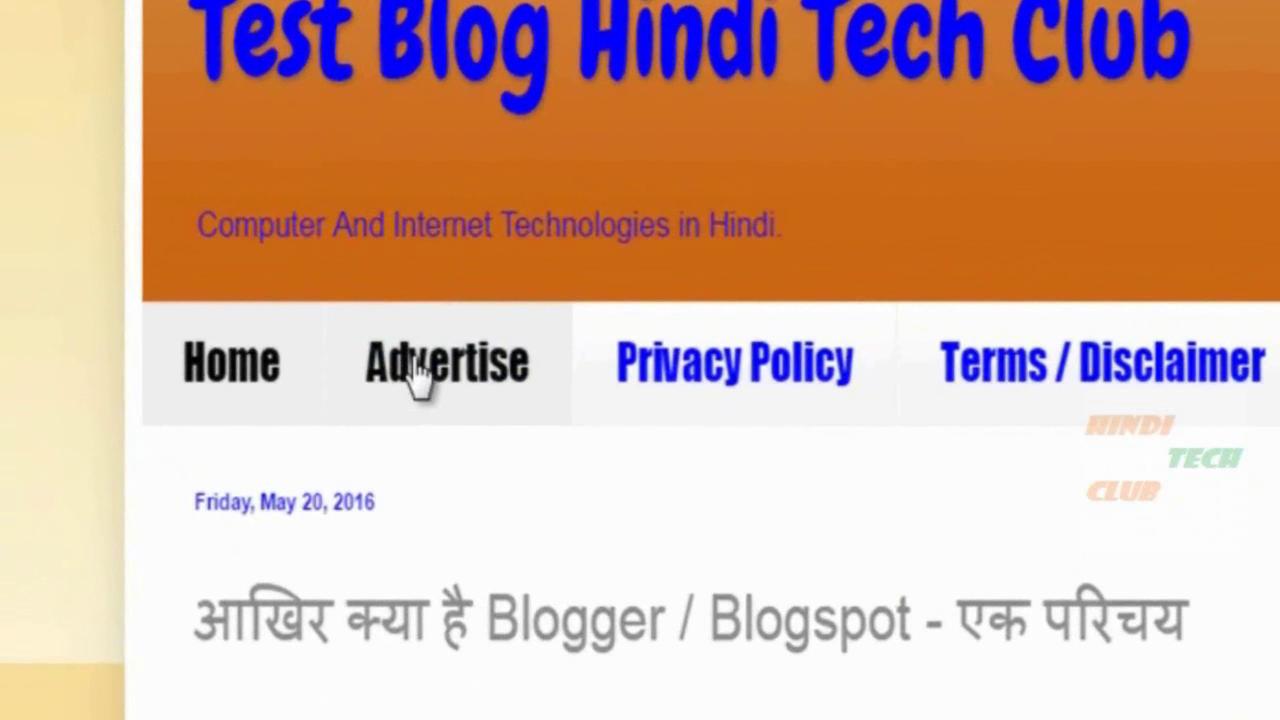
Step: Open the live blog's Advertise page in a new tab and copy its web address
{"action": "right_click", "coordinate": [414, 365]}
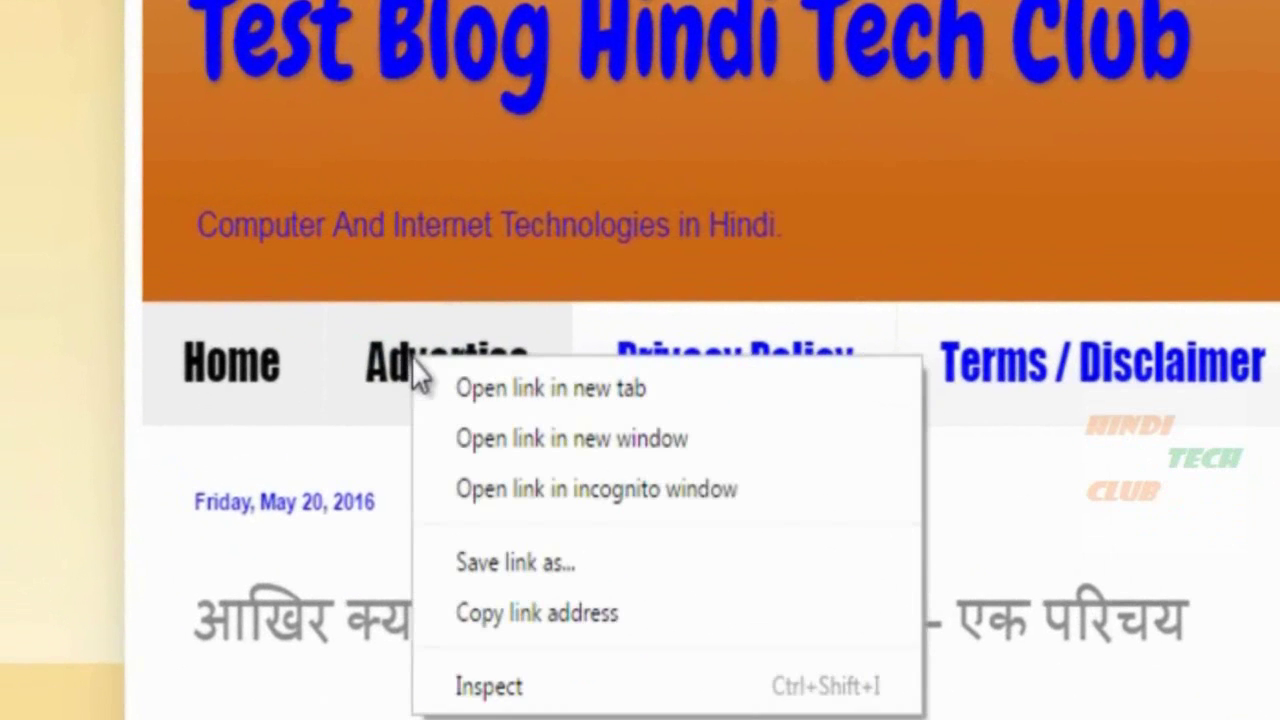
{"action": "left_click", "coordinate": [557, 392]}
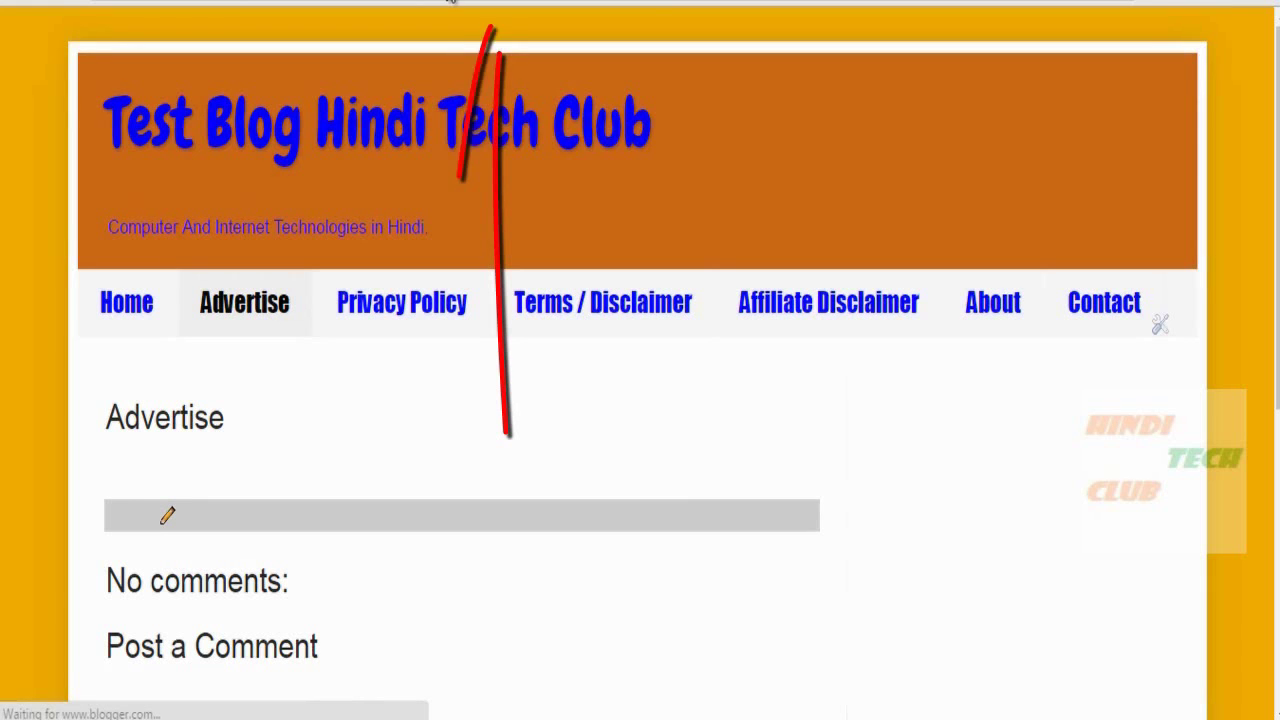
{"action": "right_click", "coordinate": [447, 1]}
{"action": "left_click", "coordinate": [502, 68]}
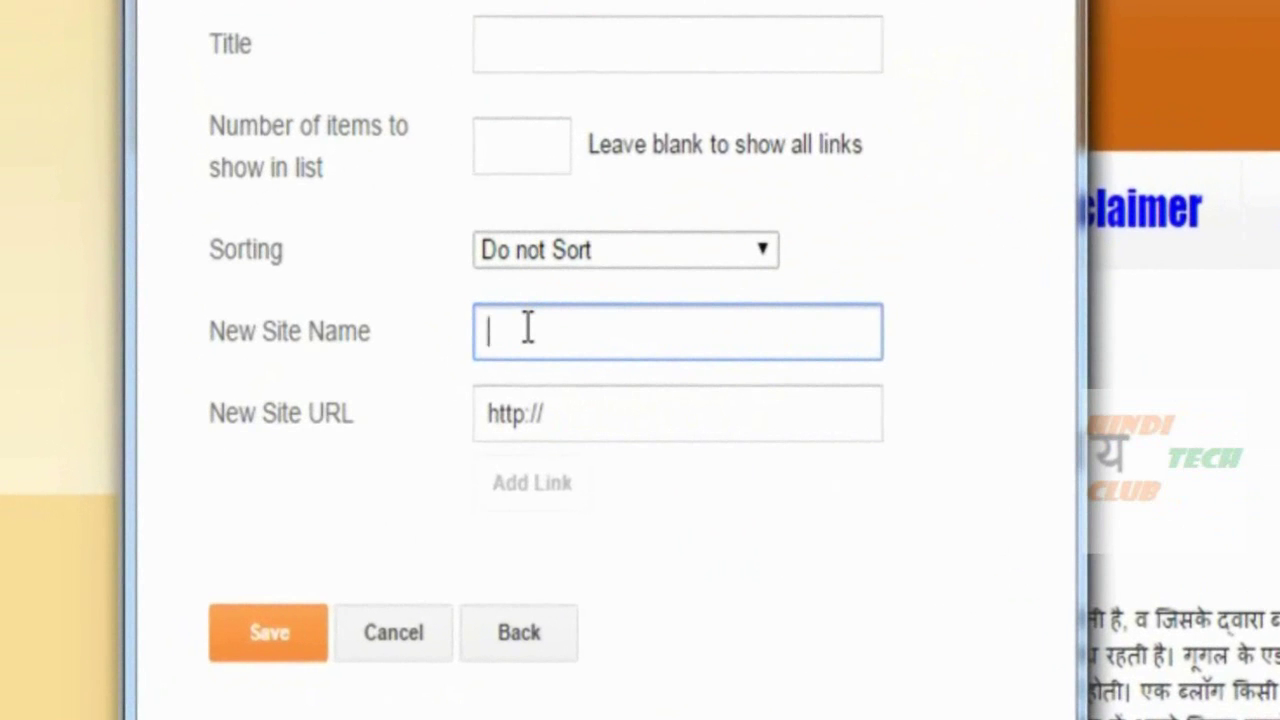
Step: Add a link named Advertise to the link list, using the copied page address as its URL
{"action": "type", "text": "Advertise"}
{"action": "key", "text": "Tab"}
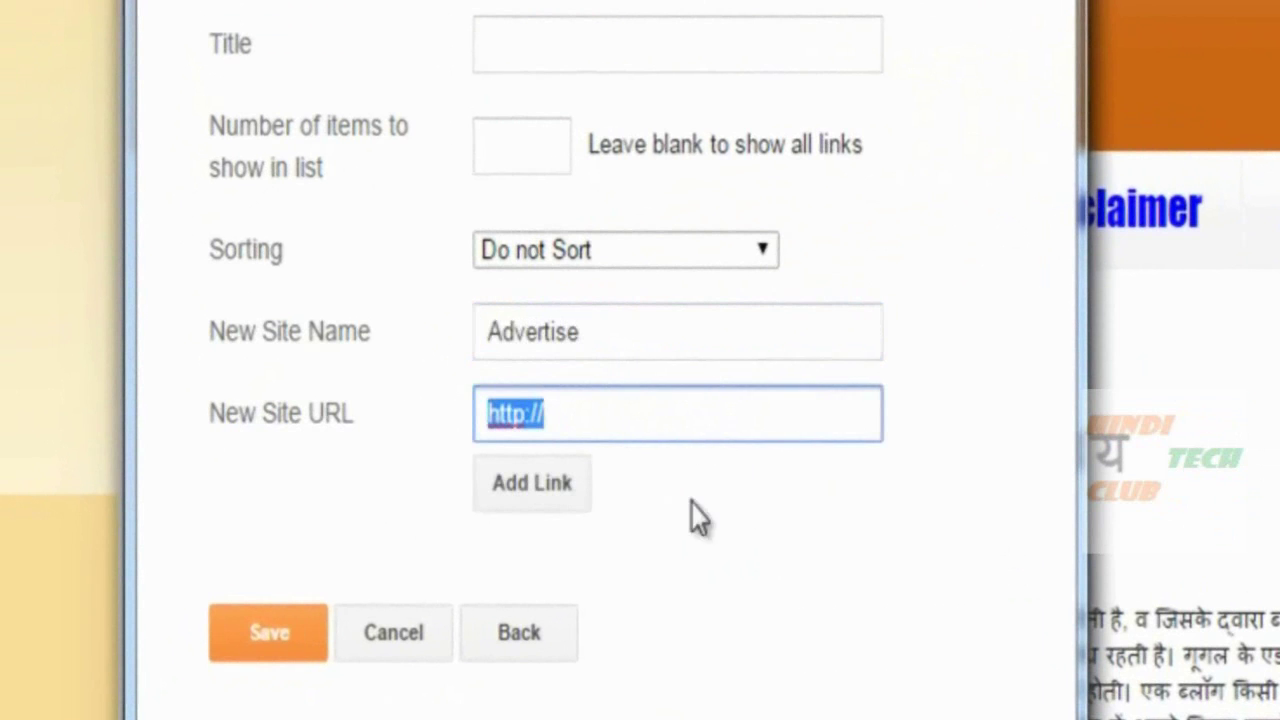
{"action": "key", "text": "BackSpace"}
{"action": "right_click", "coordinate": [545, 403]}
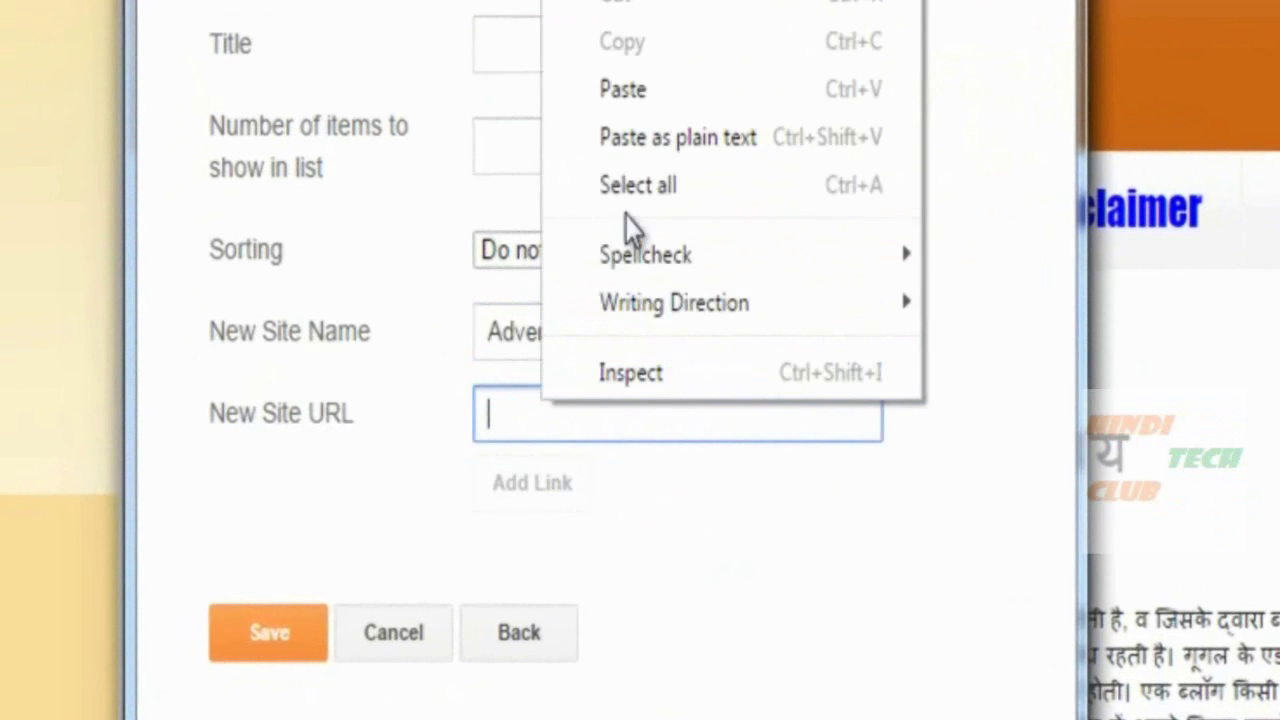
{"action": "left_click", "coordinate": [649, 88]}
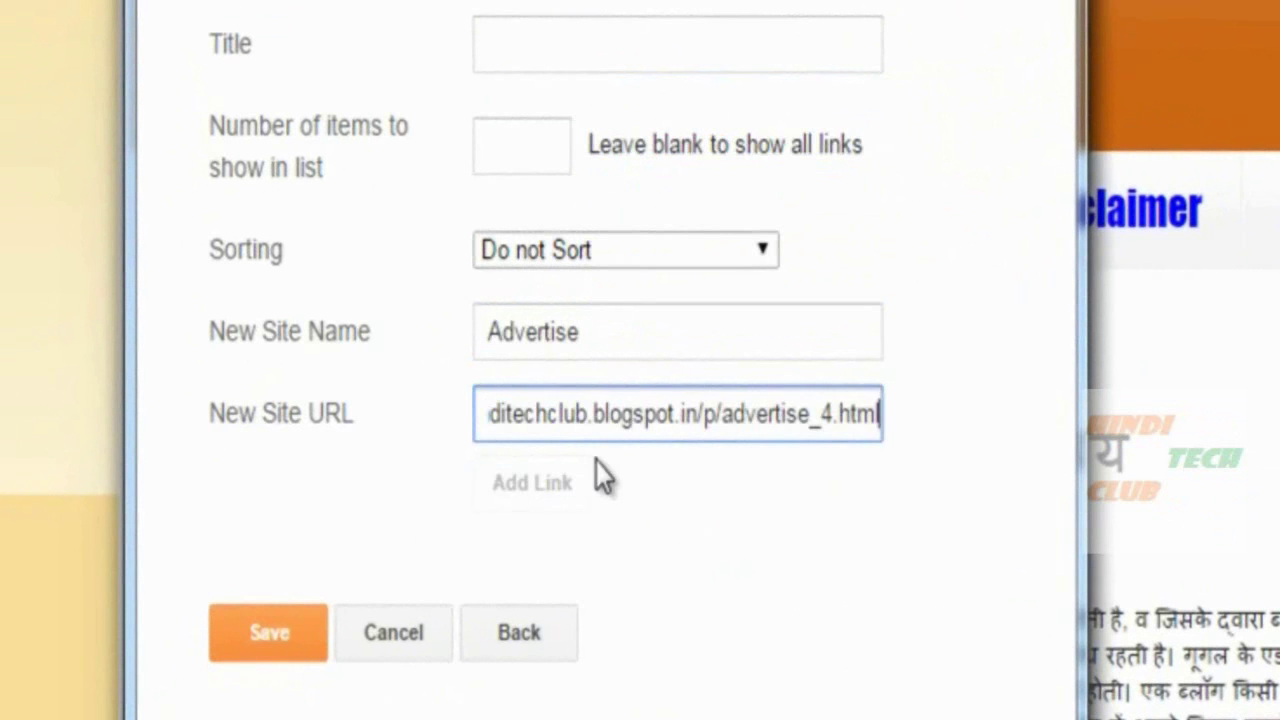
{"action": "left_click", "coordinate": [723, 500]}
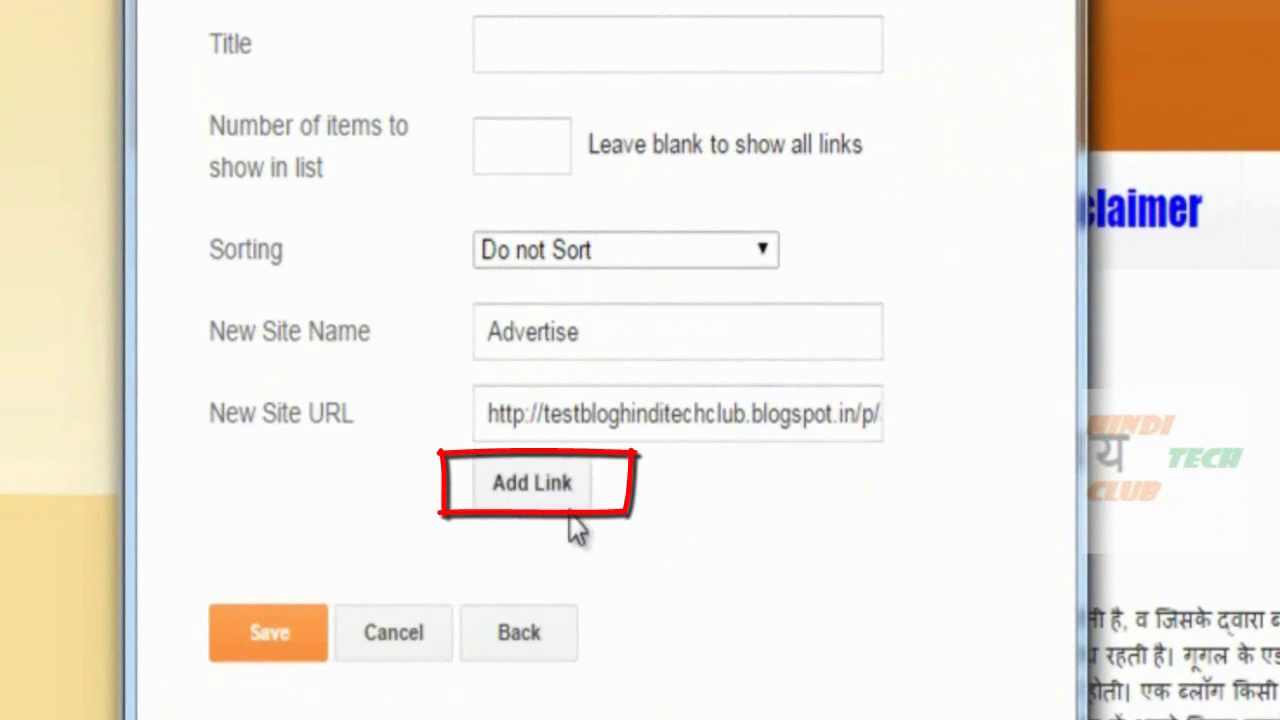
{"action": "left_click", "coordinate": [534, 498]}
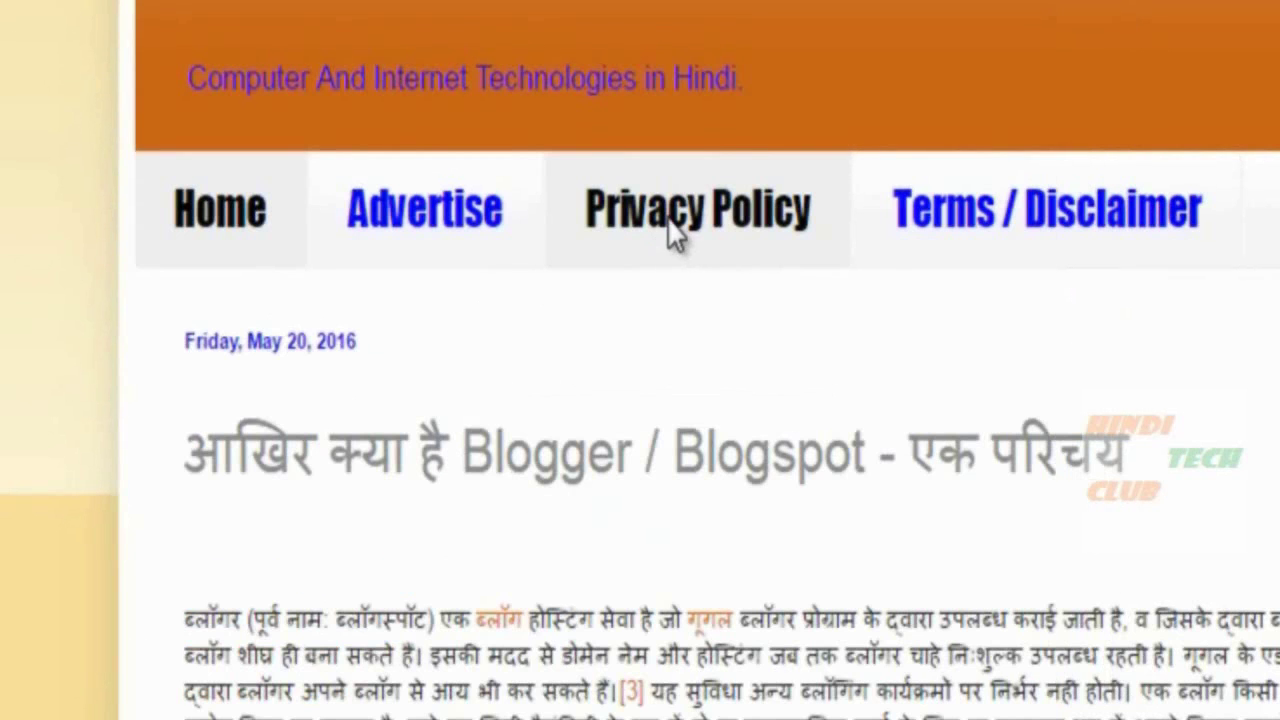
Step: Open the live blog's Privacy Policy page and copy its web address
{"action": "left_click", "coordinate": [680, 236]}
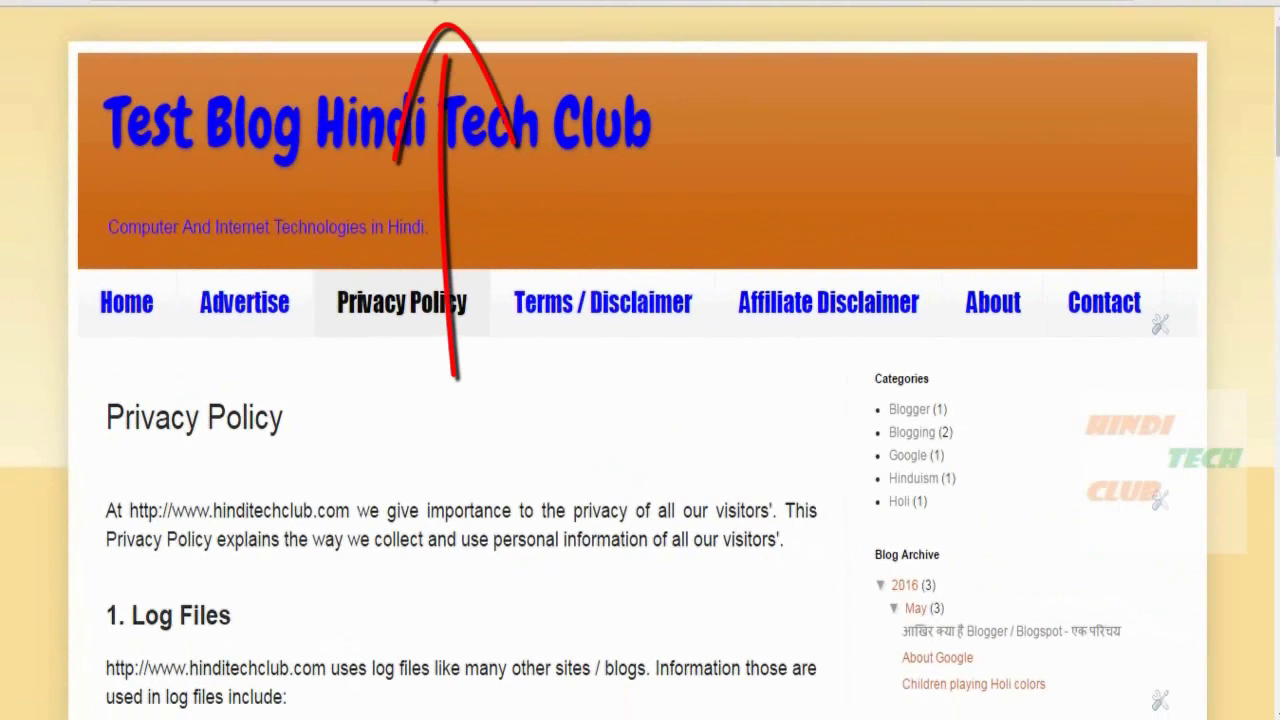
{"action": "right_click", "coordinate": [460, 3]}
{"action": "left_click", "coordinate": [490, 57]}
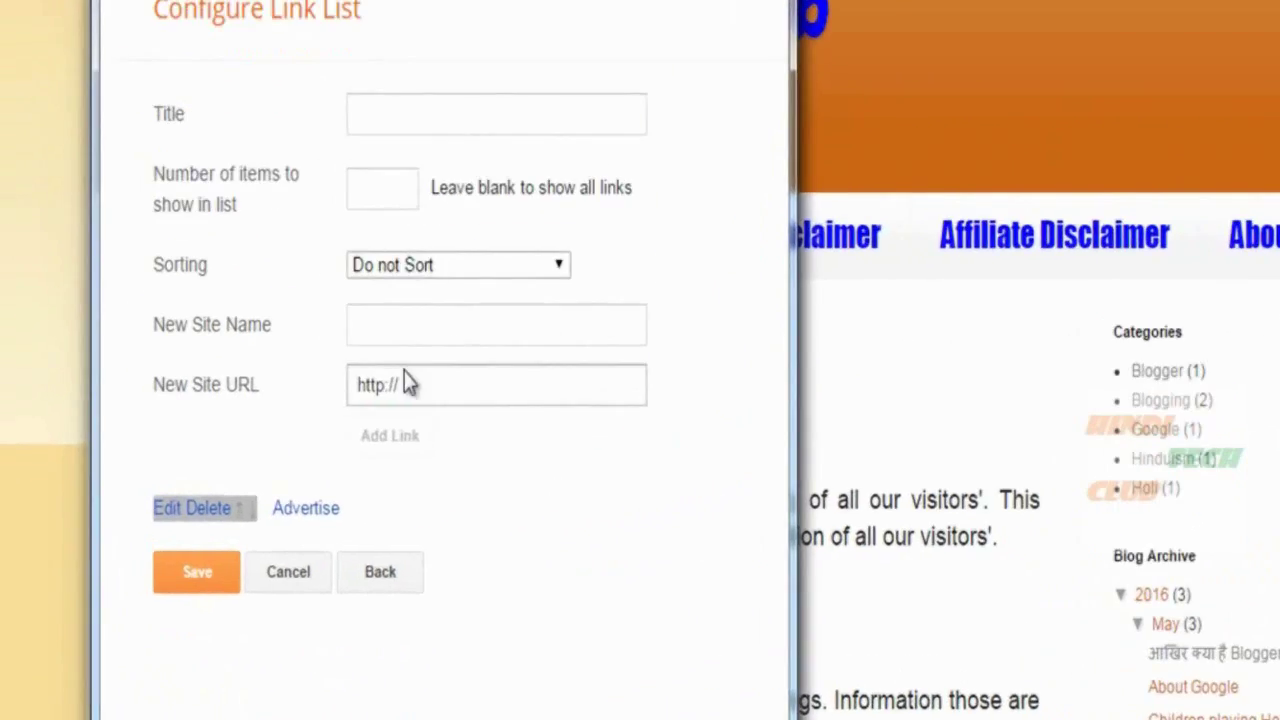
Step: Add a link named Privacy Policy to the link list, using the copied page address as its URL
{"action": "left_click", "coordinate": [329, 371]}
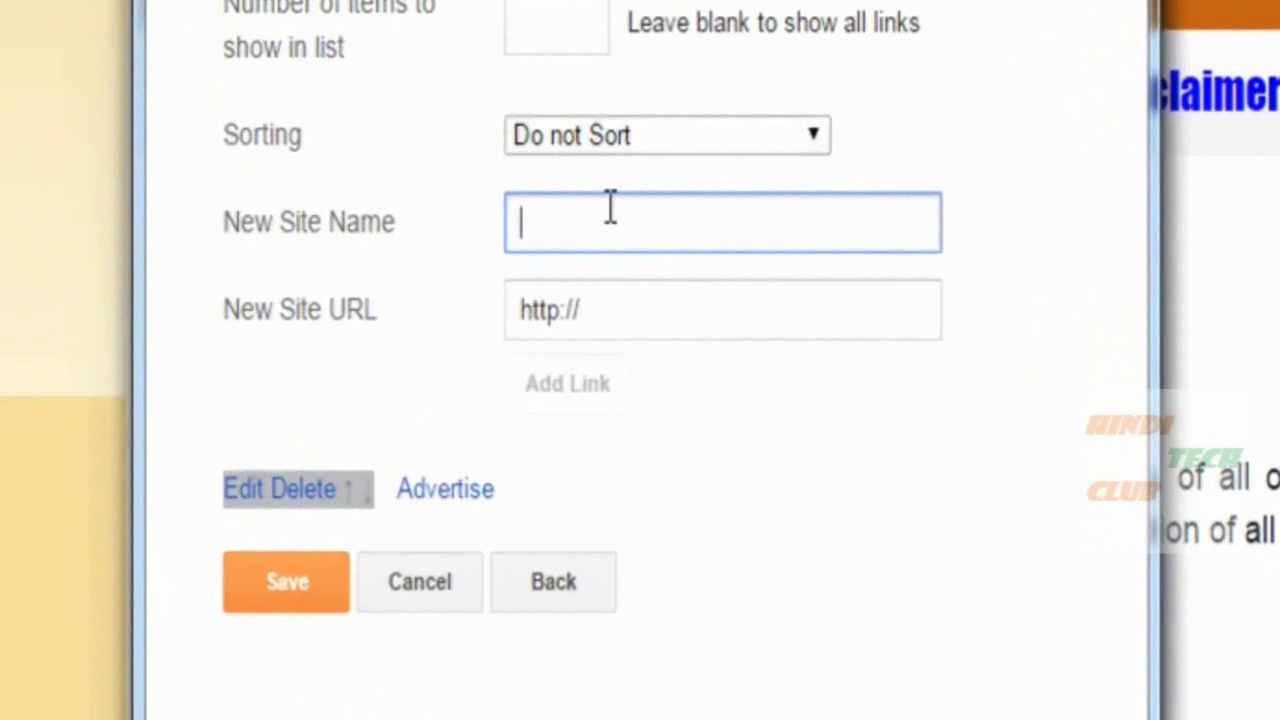
{"action": "type", "text": "Privacy Policy"}
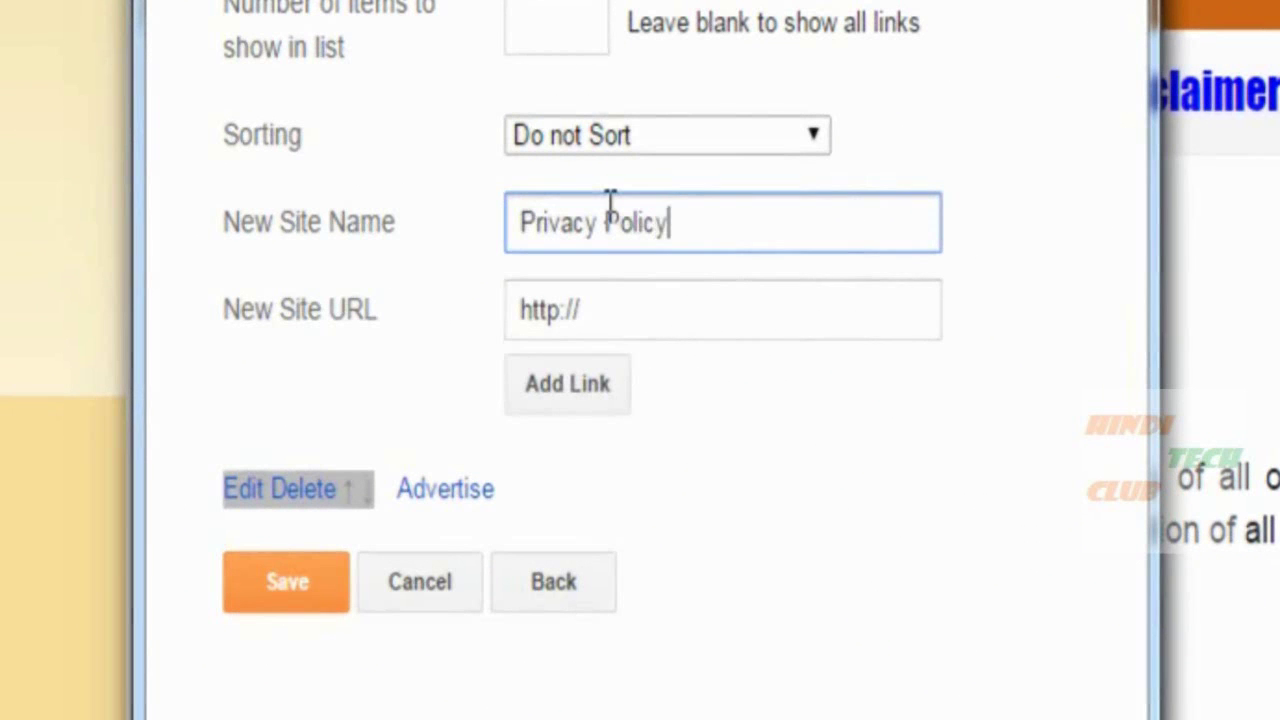
{"action": "key", "text": "Tab"}
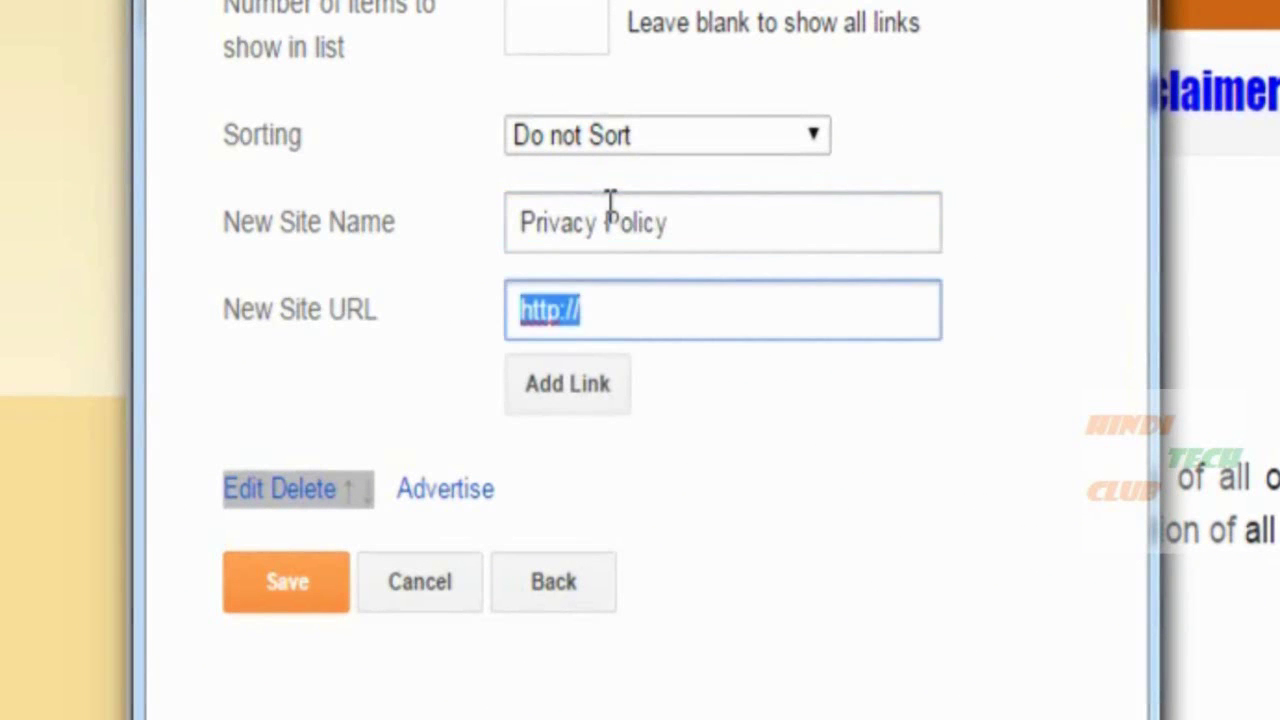
{"action": "key", "text": "BackSpace"}
{"action": "right_click", "coordinate": [577, 298]}
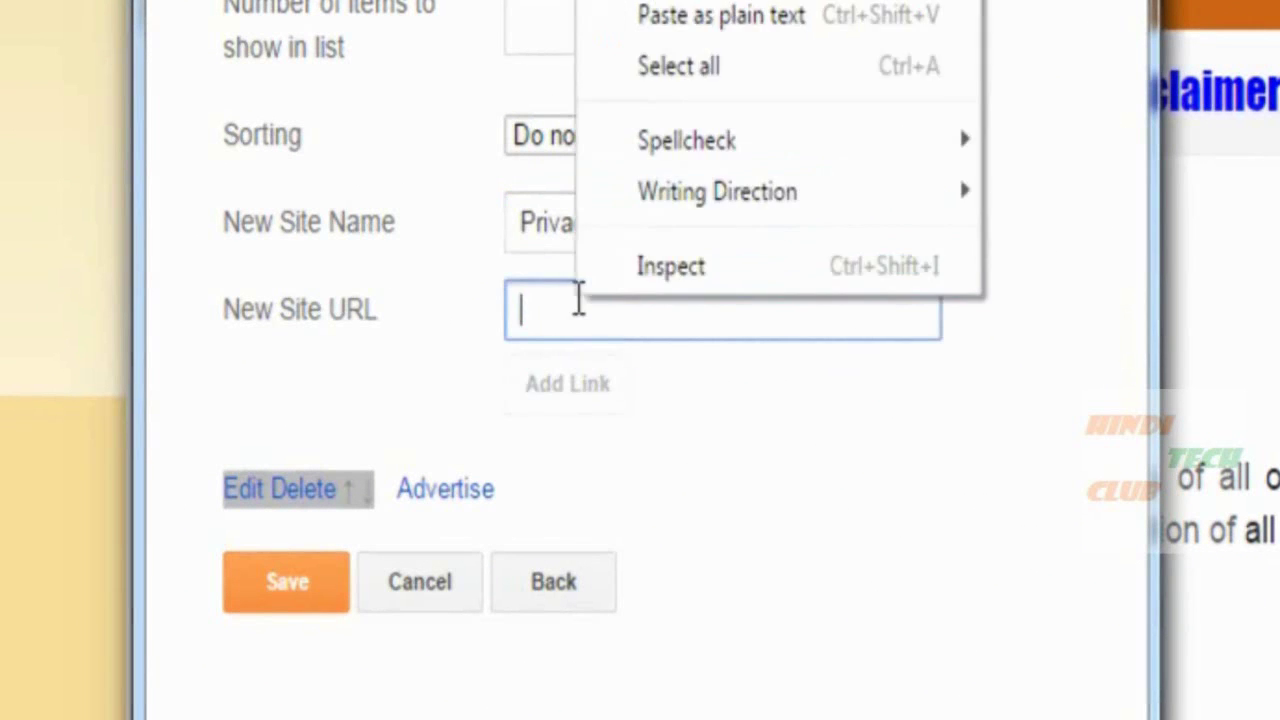
{"action": "left_click", "coordinate": [700, 12]}
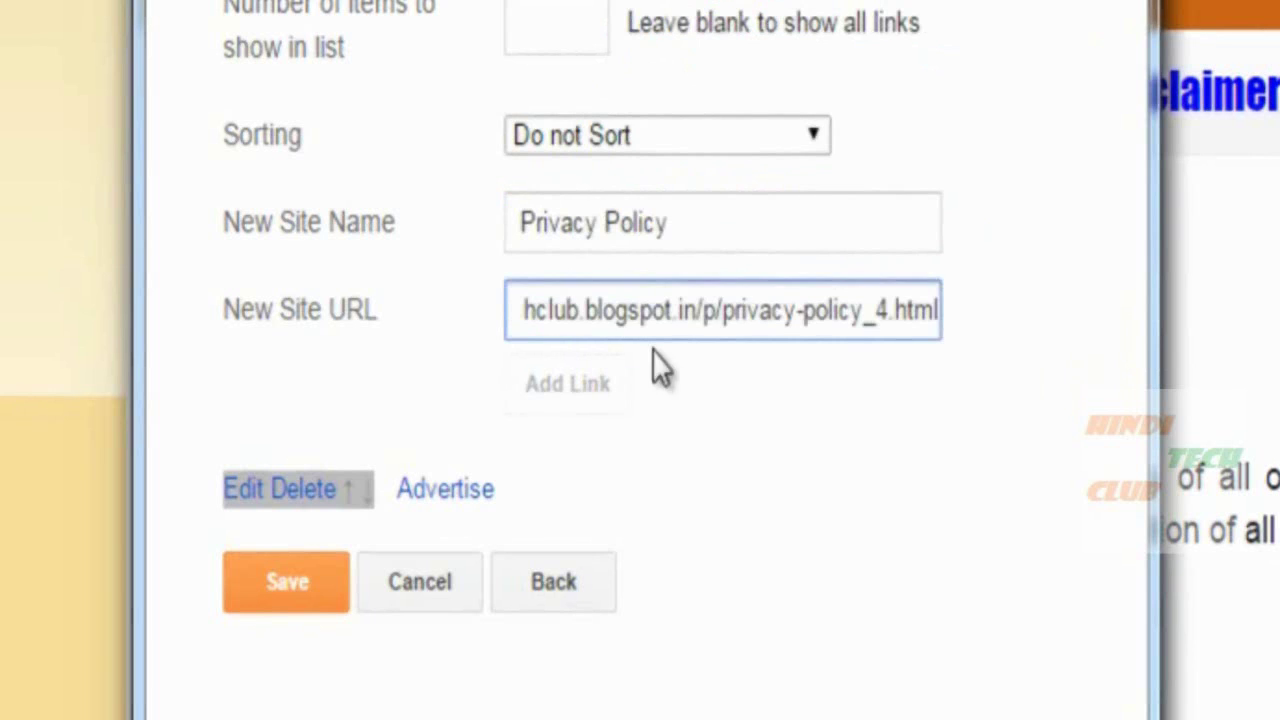
{"action": "left_click", "coordinate": [754, 420]}
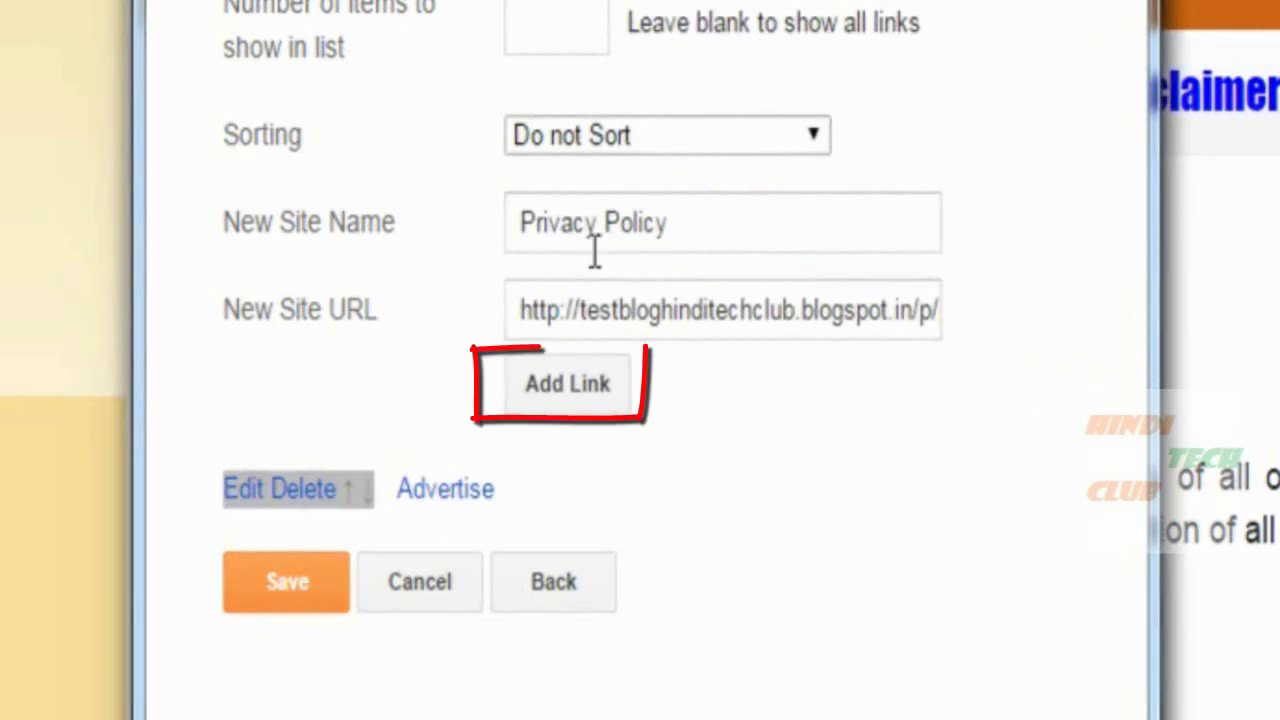
{"action": "left_click", "coordinate": [565, 388]}
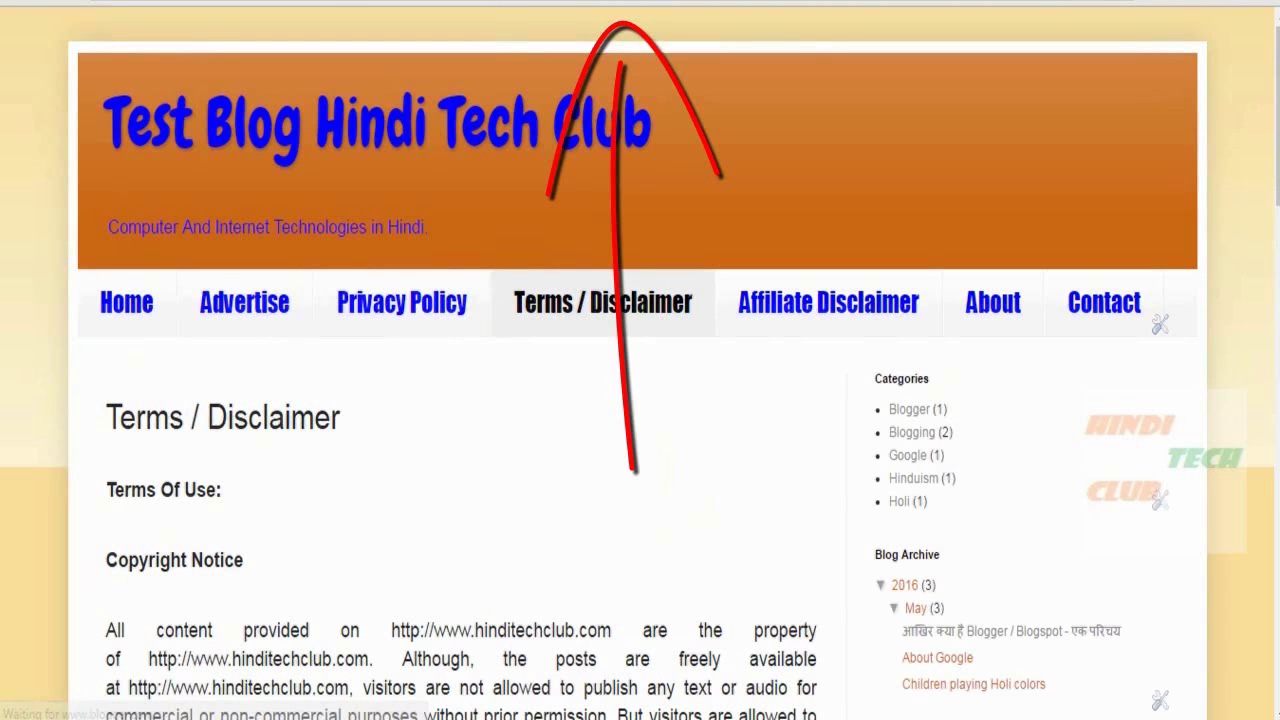
Step: Copy the live blog's Terms / Disclaimer page address and add it to the link list under the name Terms / Disclaimer
{"action": "right_click", "coordinate": [346, 2]}
{"action": "left_click", "coordinate": [400, 74]}
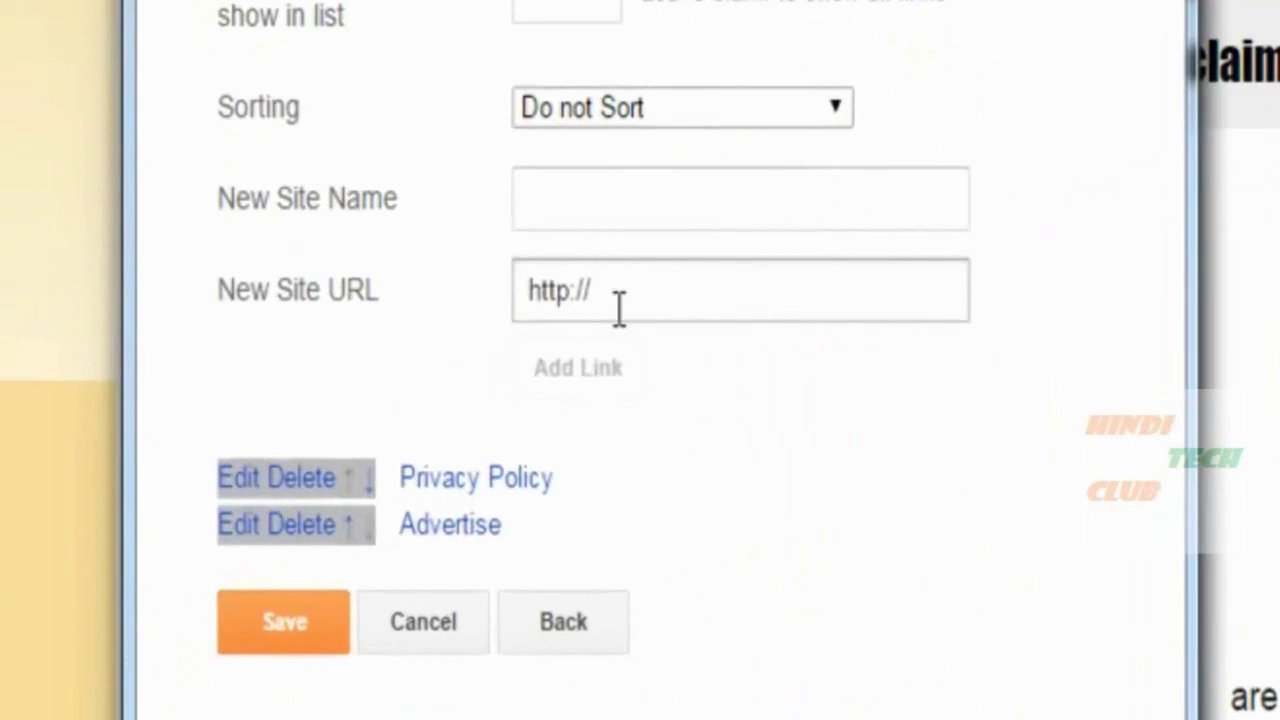
{"action": "left_click_drag", "start_coordinate": [385, 386], "coordinate": [215, 377]}
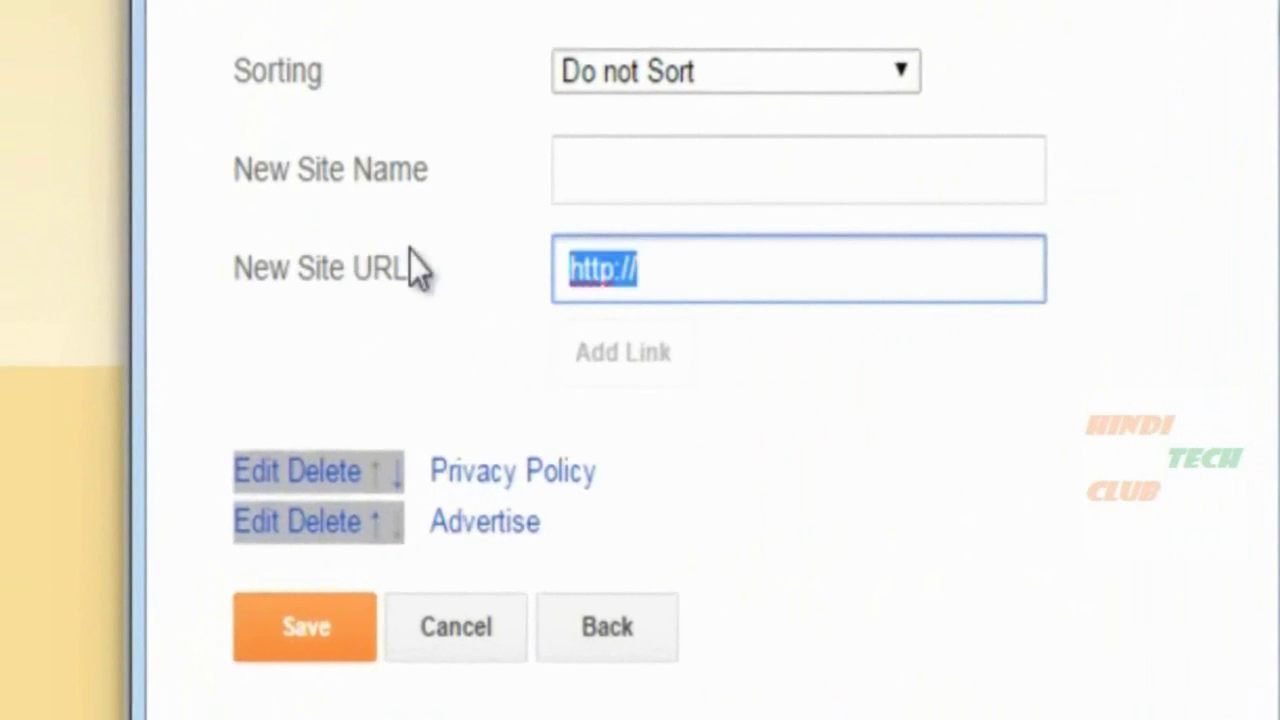
{"action": "key", "text": "ctrl+v"}
{"action": "left_click", "coordinate": [711, 182]}
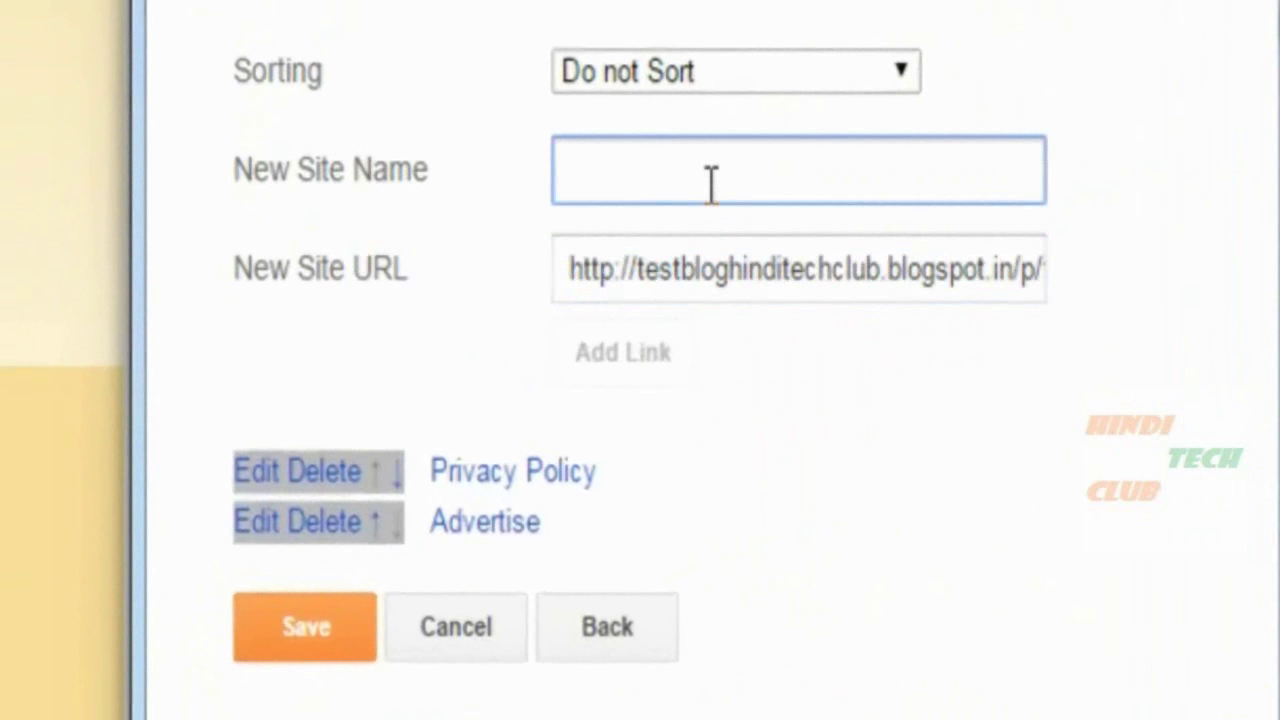
{"action": "type", "text": "Terms / Disclaimer"}
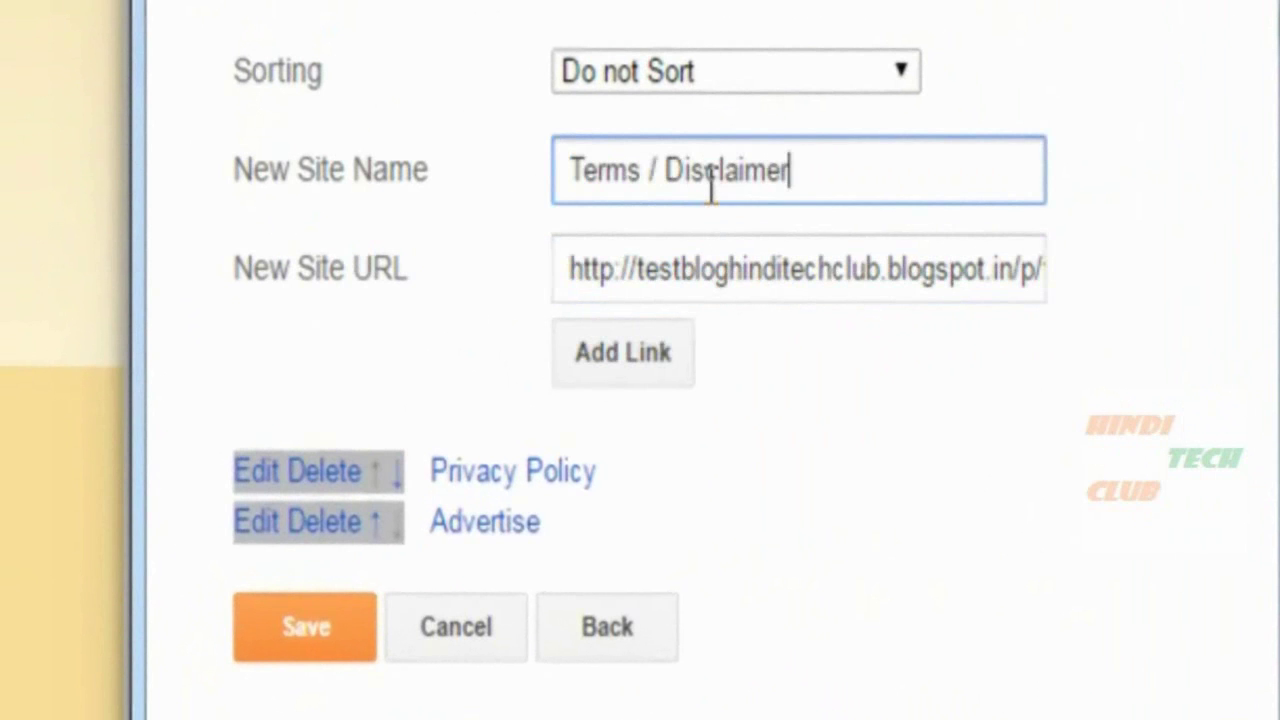
{"action": "left_click_drag", "start_coordinate": [820, 178], "coordinate": [520, 168]}
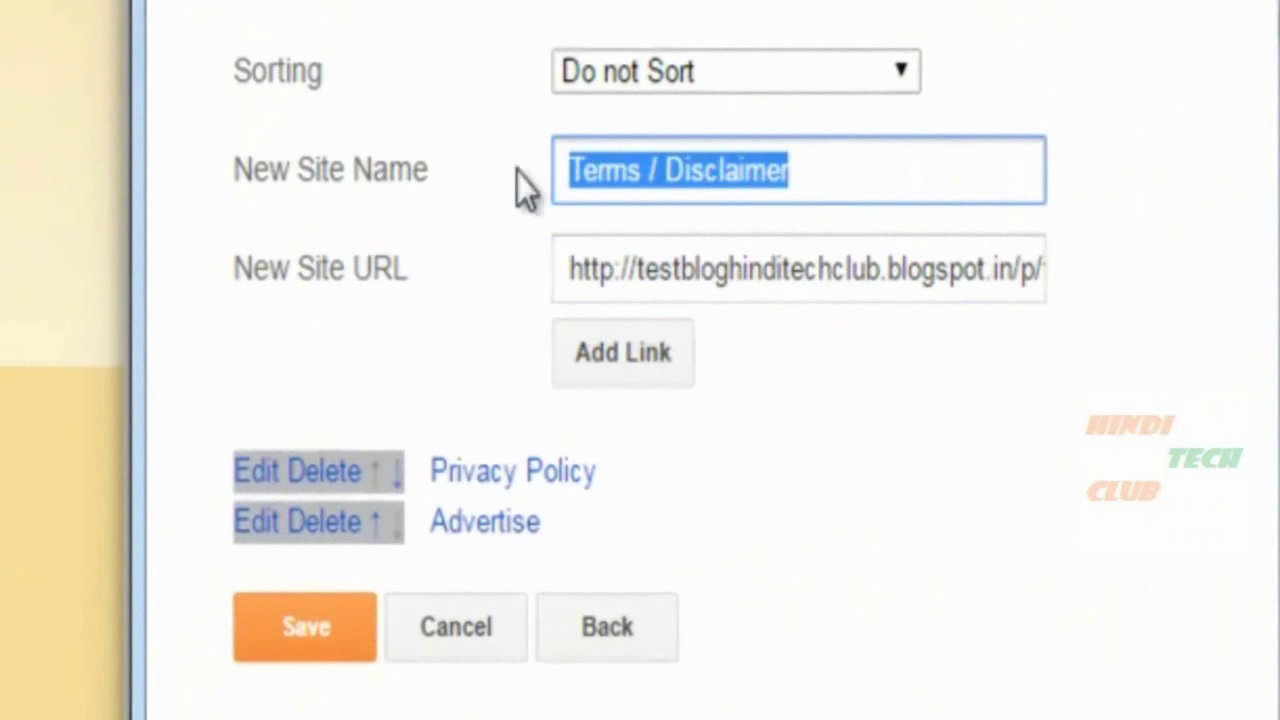
{"action": "left_click", "coordinate": [626, 364]}
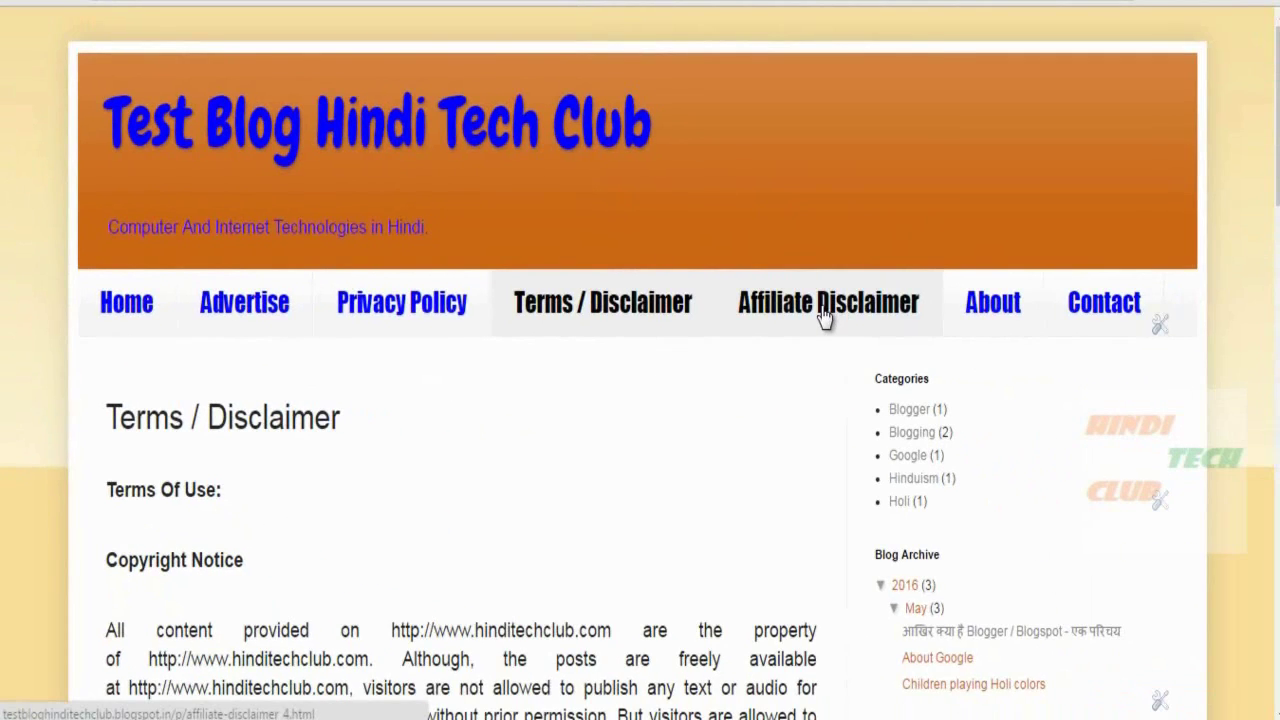
Step: Open the live blog's Affiliate Disclaimer page and copy its web address
{"action": "left_click", "coordinate": [1078, 238]}
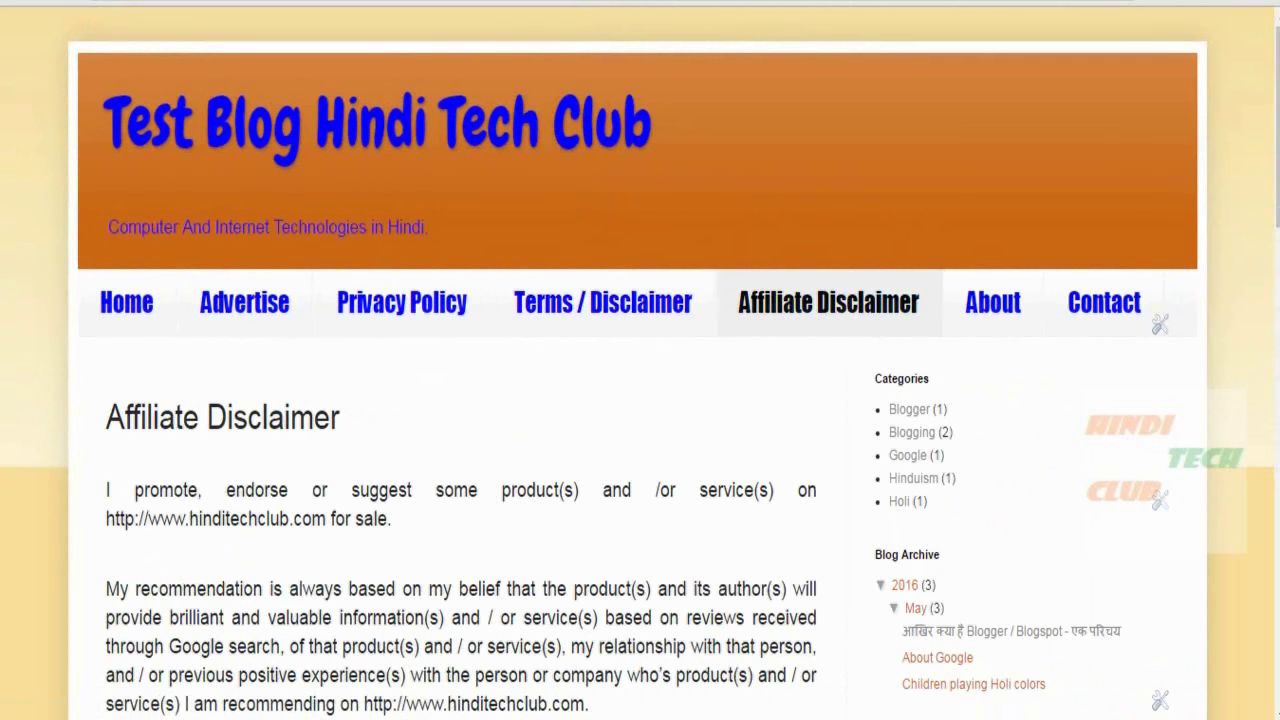
{"action": "right_click", "coordinate": [282, 2]}
{"action": "left_click", "coordinate": [344, 62]}
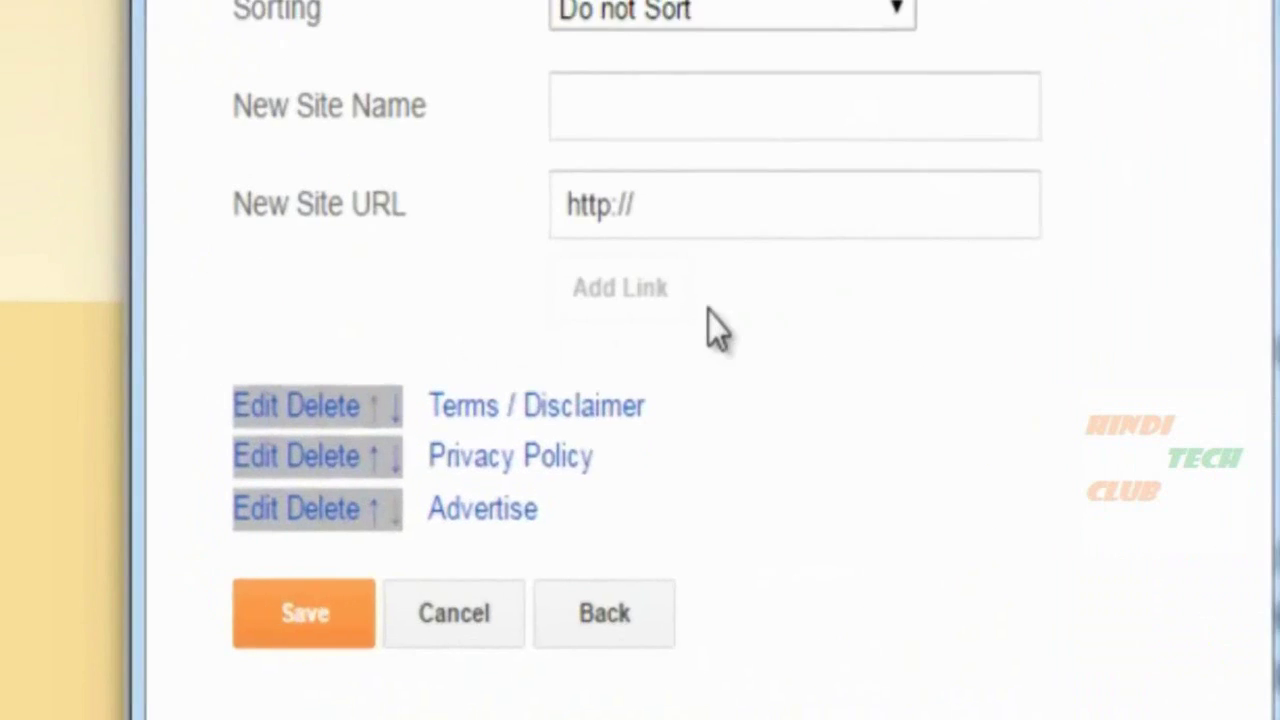
Step: Add a link named Affiliate Disclaimer to the link list, using the copied page address as its URL
{"action": "left_click", "coordinate": [716, 214]}
{"action": "left_click_drag", "start_coordinate": [716, 214], "coordinate": [428, 197]}
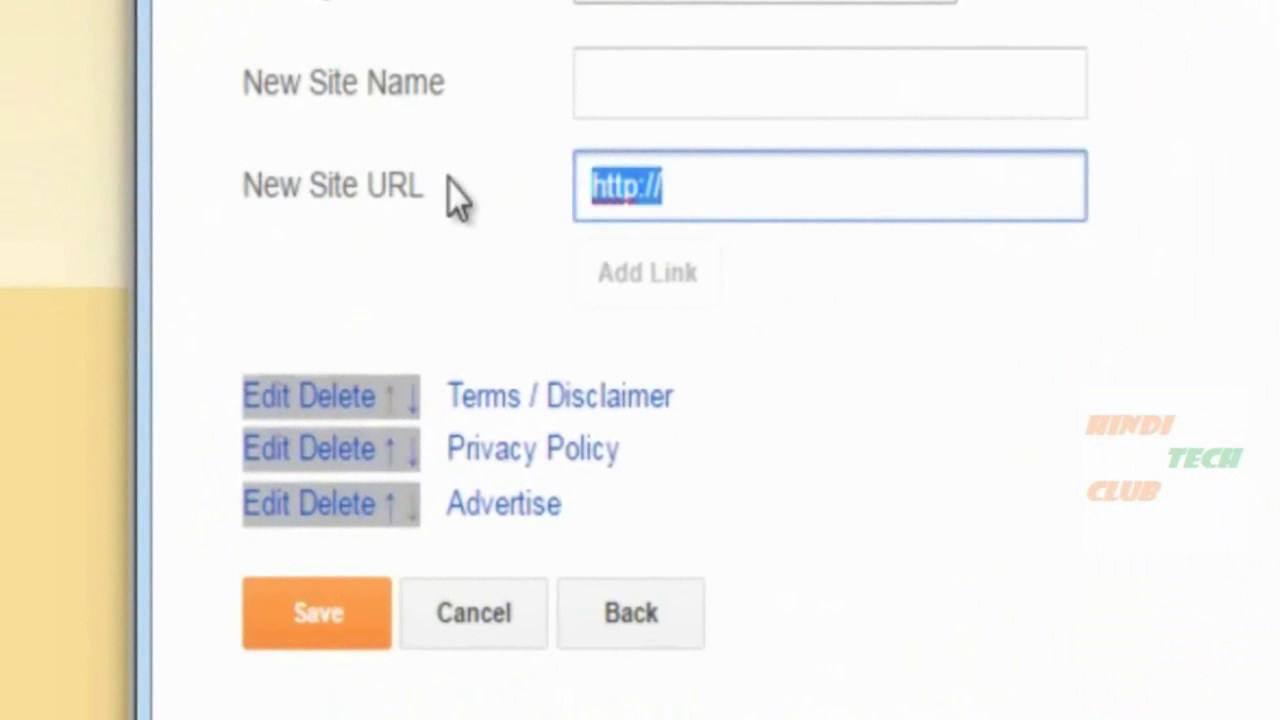
{"action": "key", "text": "BackSpace"}
{"action": "key", "text": "ctrl+v"}
{"action": "left_click", "coordinate": [671, 73]}
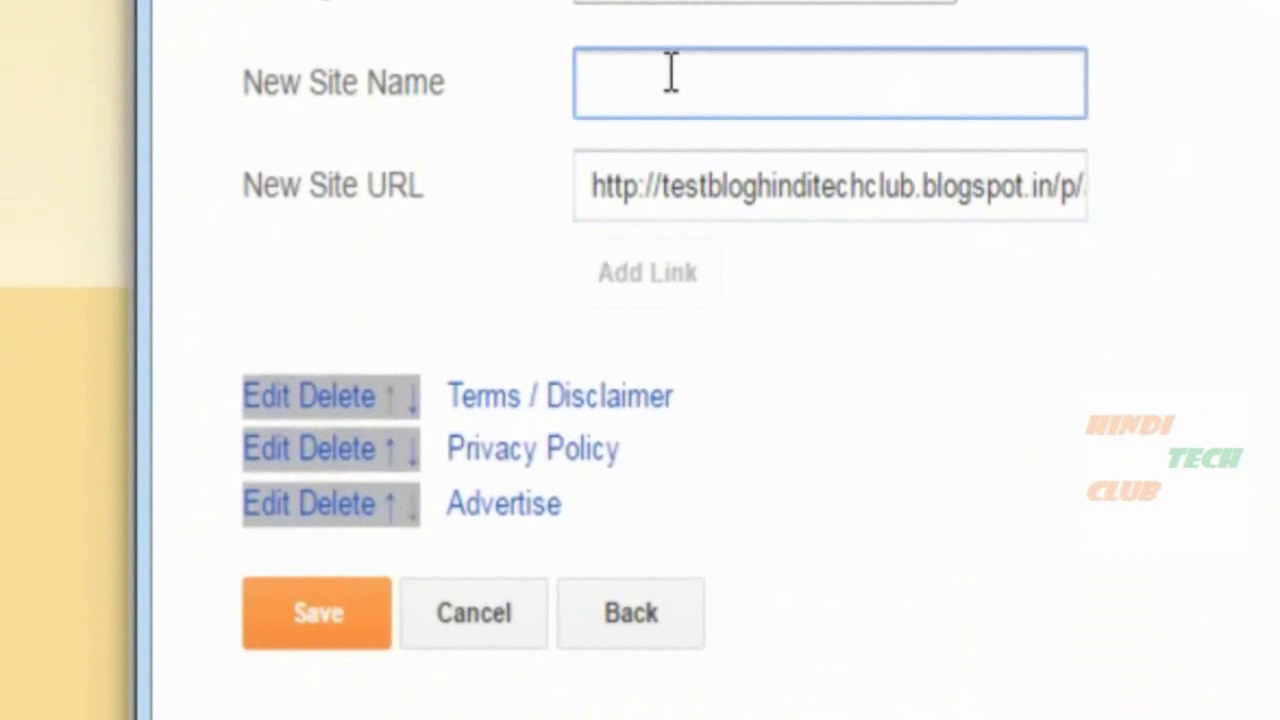
{"action": "type", "text": "Affiliate Disclaimer"}
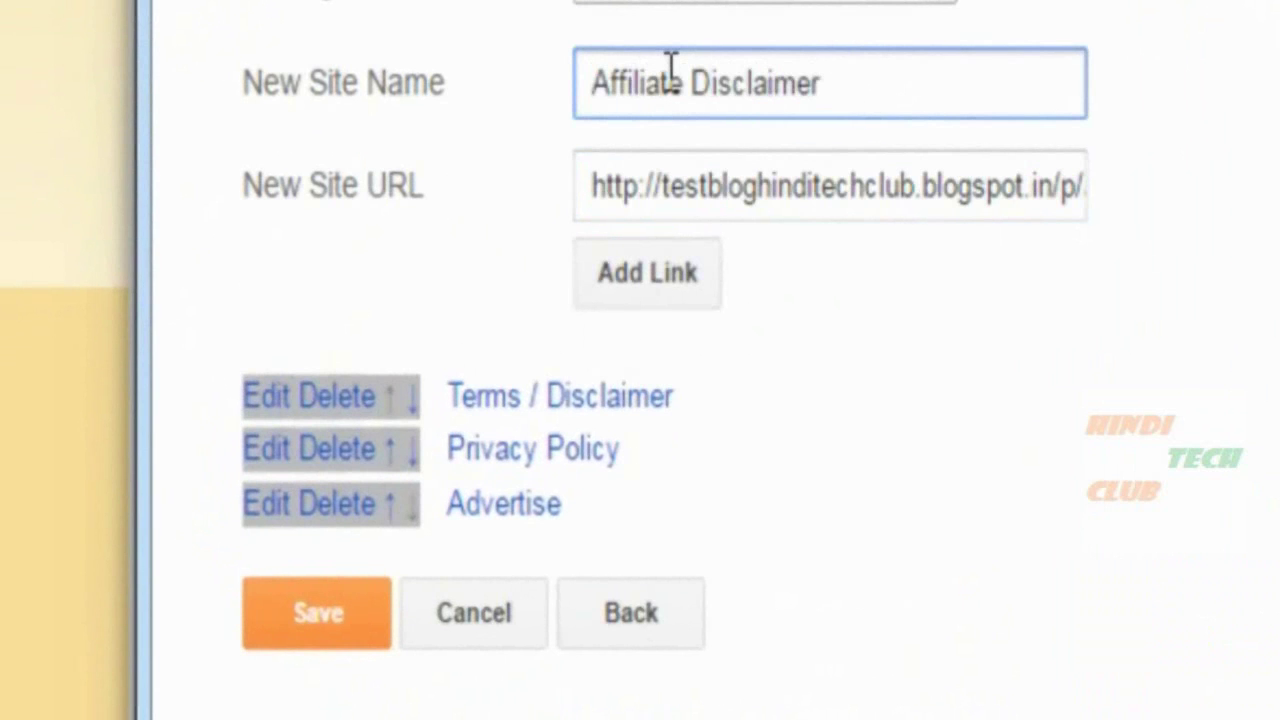
{"action": "left_click", "coordinate": [658, 274]}
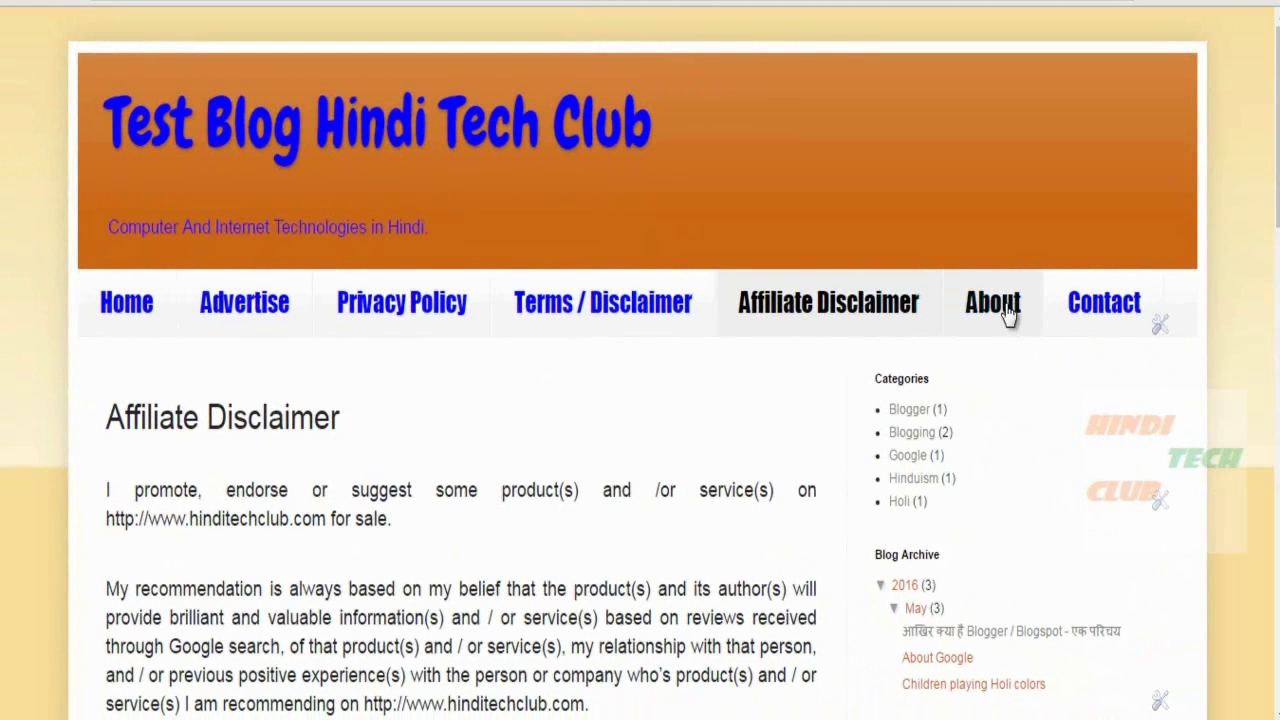
Step: Open the live blog's About page and copy its web address
{"action": "left_click", "coordinate": [1008, 315]}
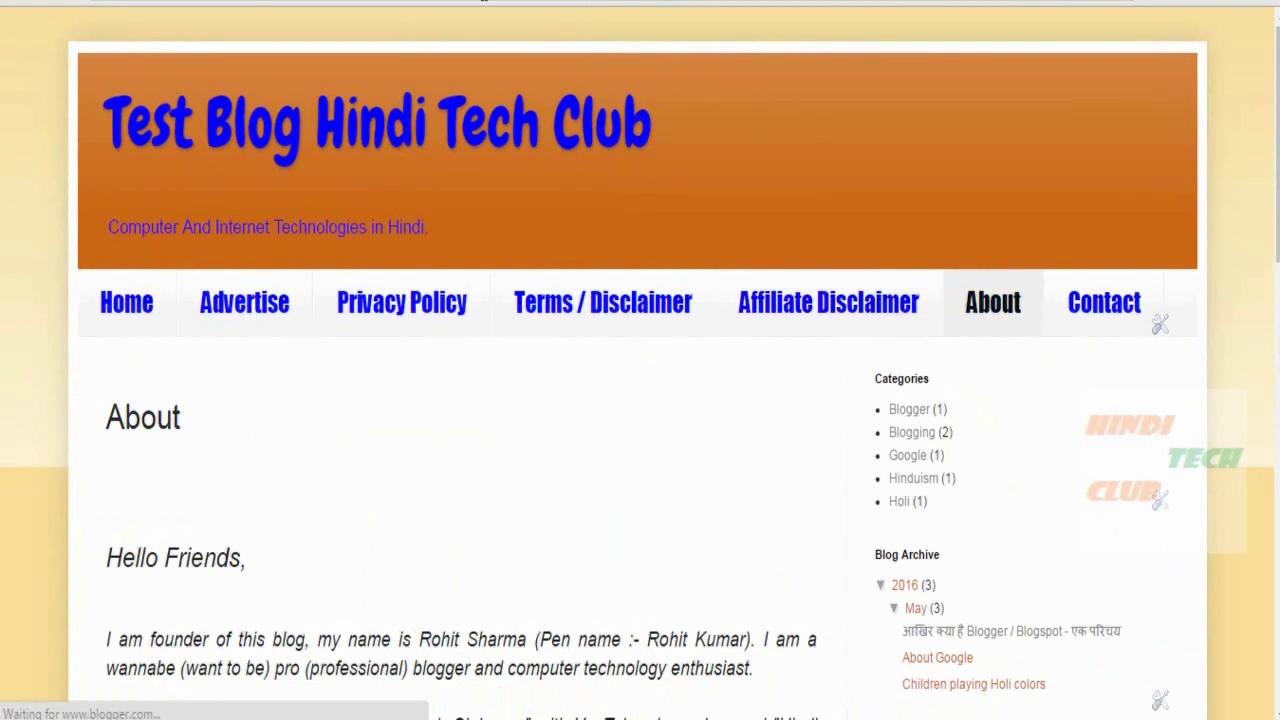
{"action": "right_click", "coordinate": [350, 2]}
{"action": "left_click", "coordinate": [371, 69]}
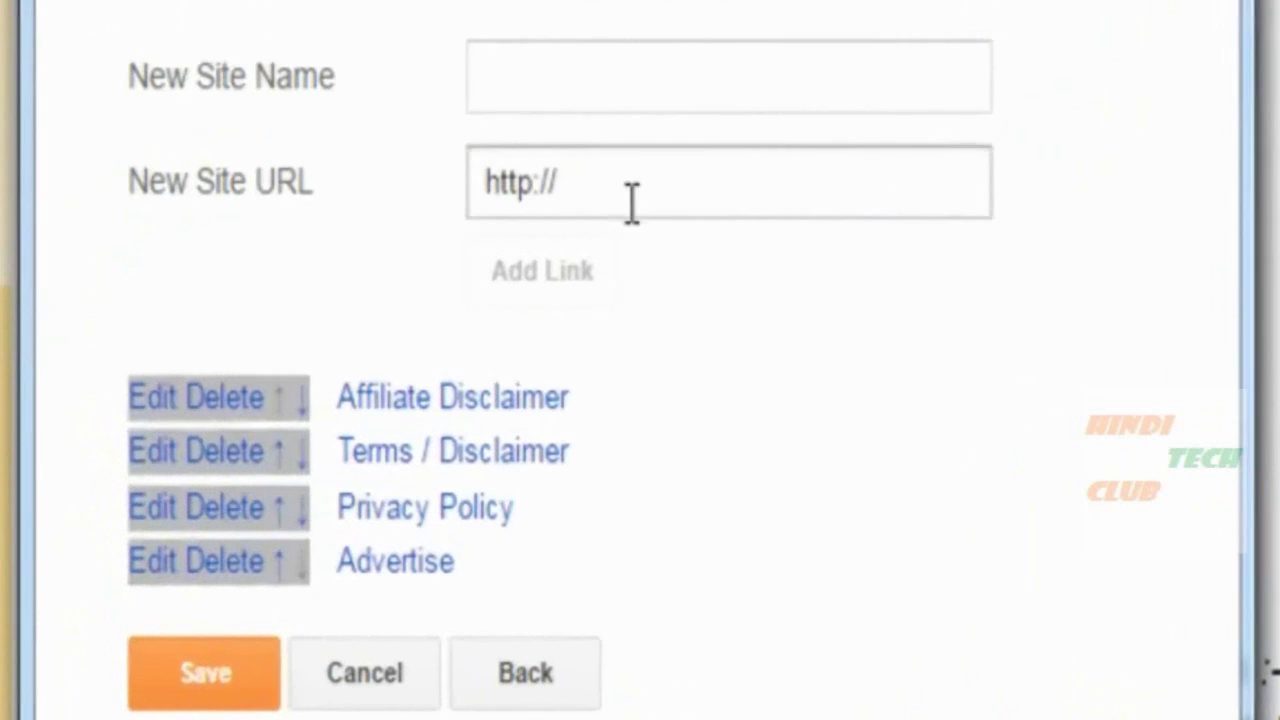
Step: Add a link named About to the link list, using the copied page address as its URL
{"action": "left_click", "coordinate": [632, 203]}
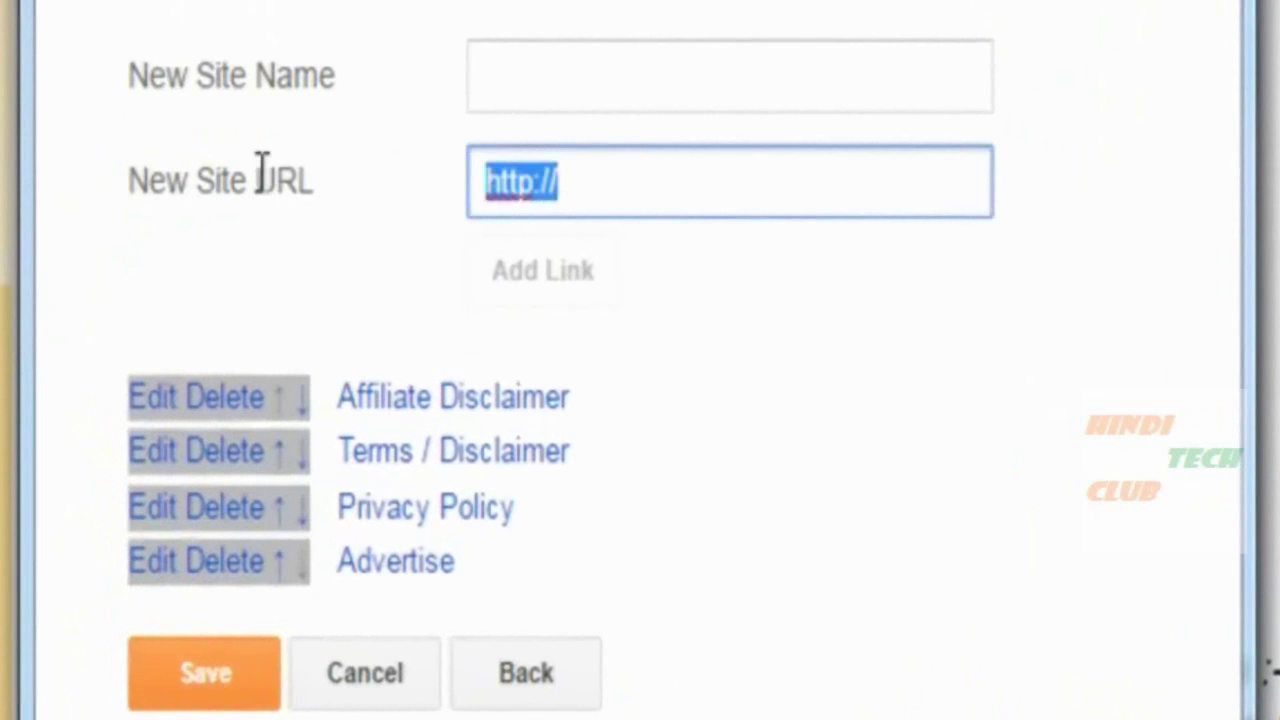
{"action": "key", "text": "ctrl+v"}
{"action": "left_click", "coordinate": [675, 88]}
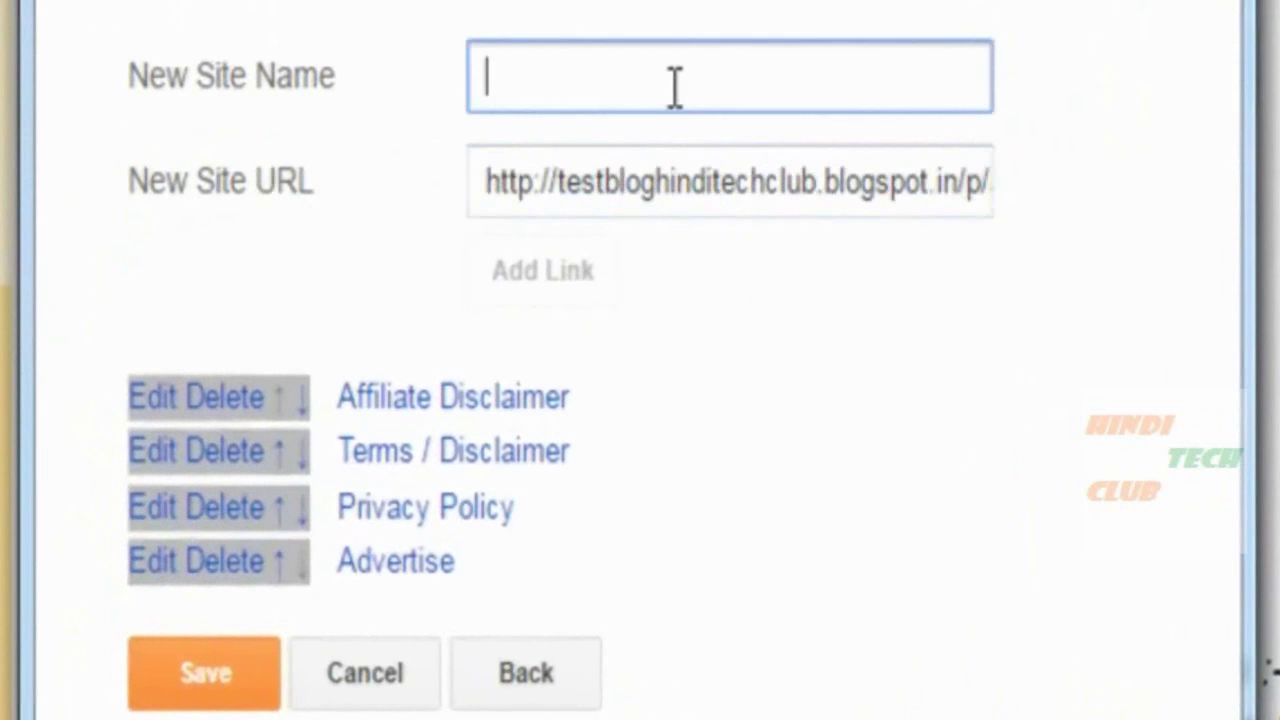
{"action": "type", "text": "About"}
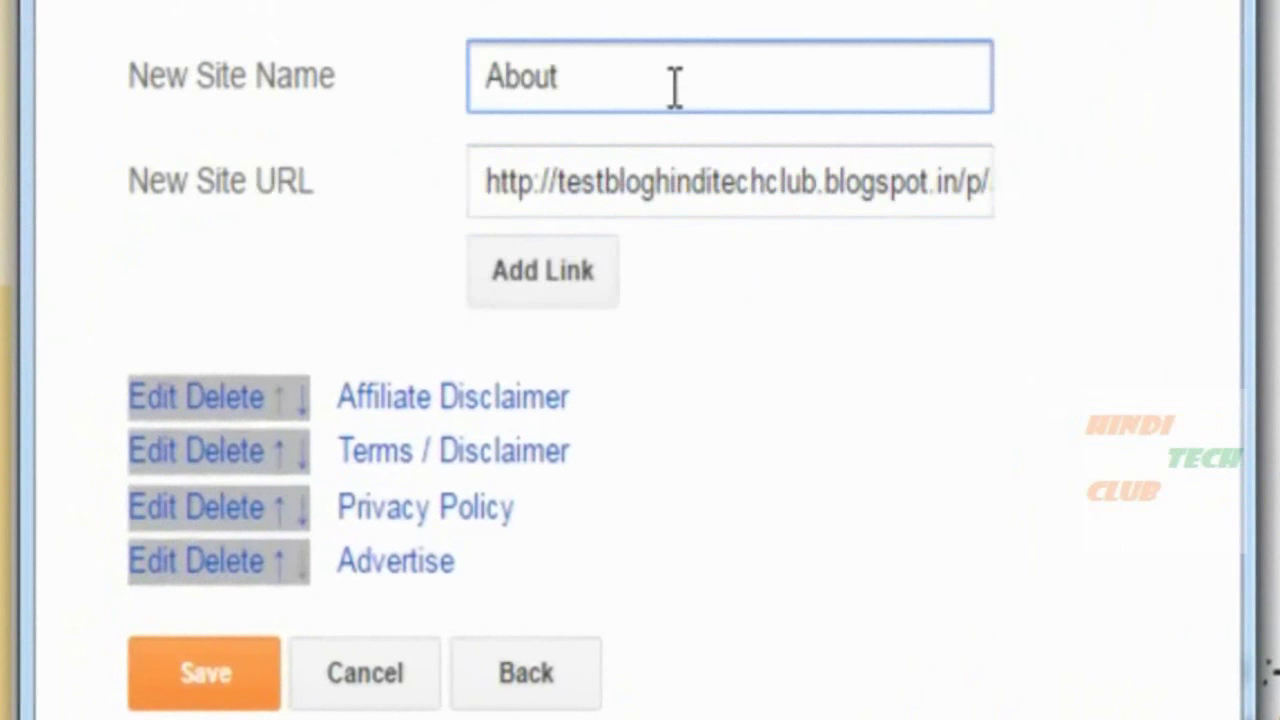
{"action": "left_click", "coordinate": [533, 284]}
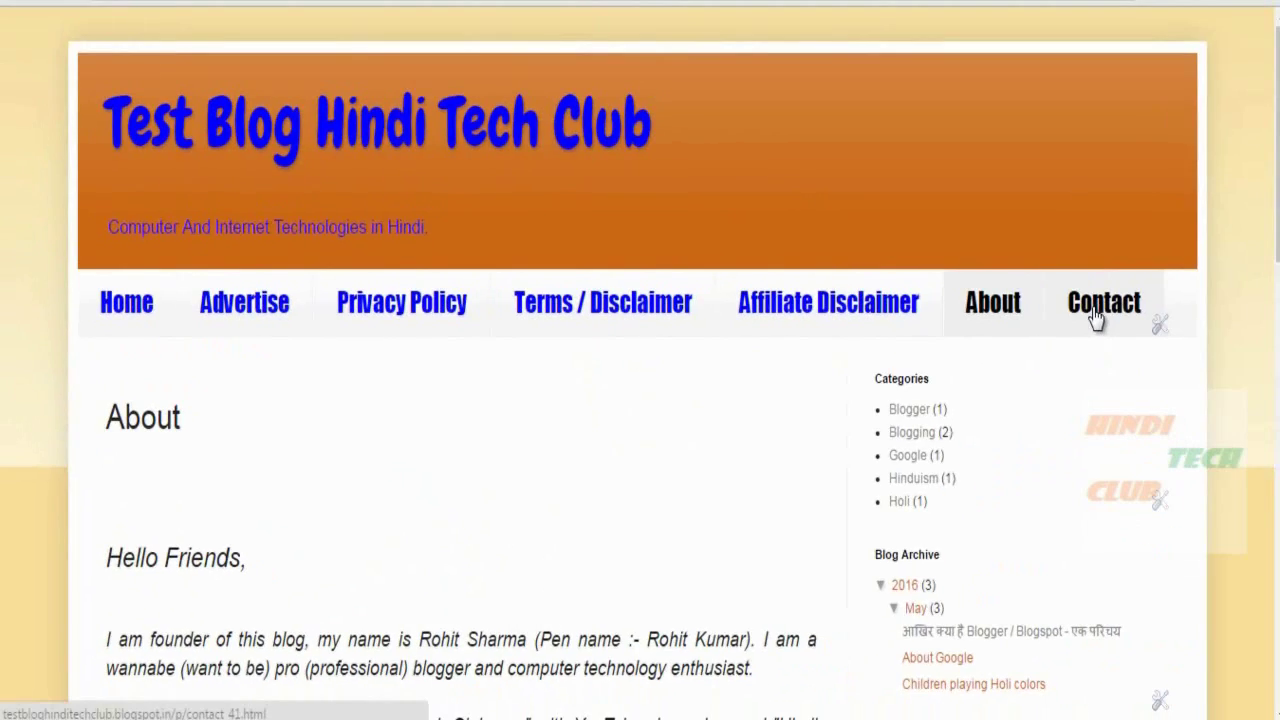
Step: Open the live blog's Contact page and copy its web address
{"action": "left_click", "coordinate": [1094, 310]}
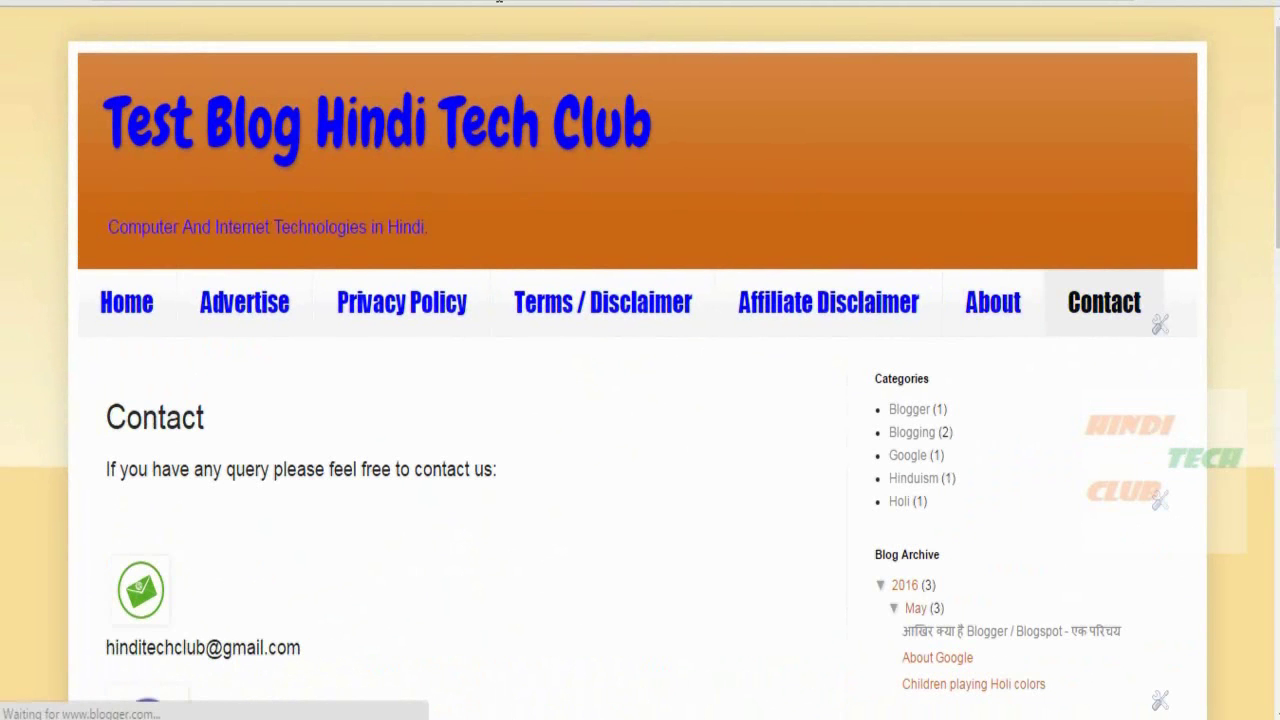
{"action": "right_click", "coordinate": [323, 2]}
{"action": "left_click", "coordinate": [356, 70]}
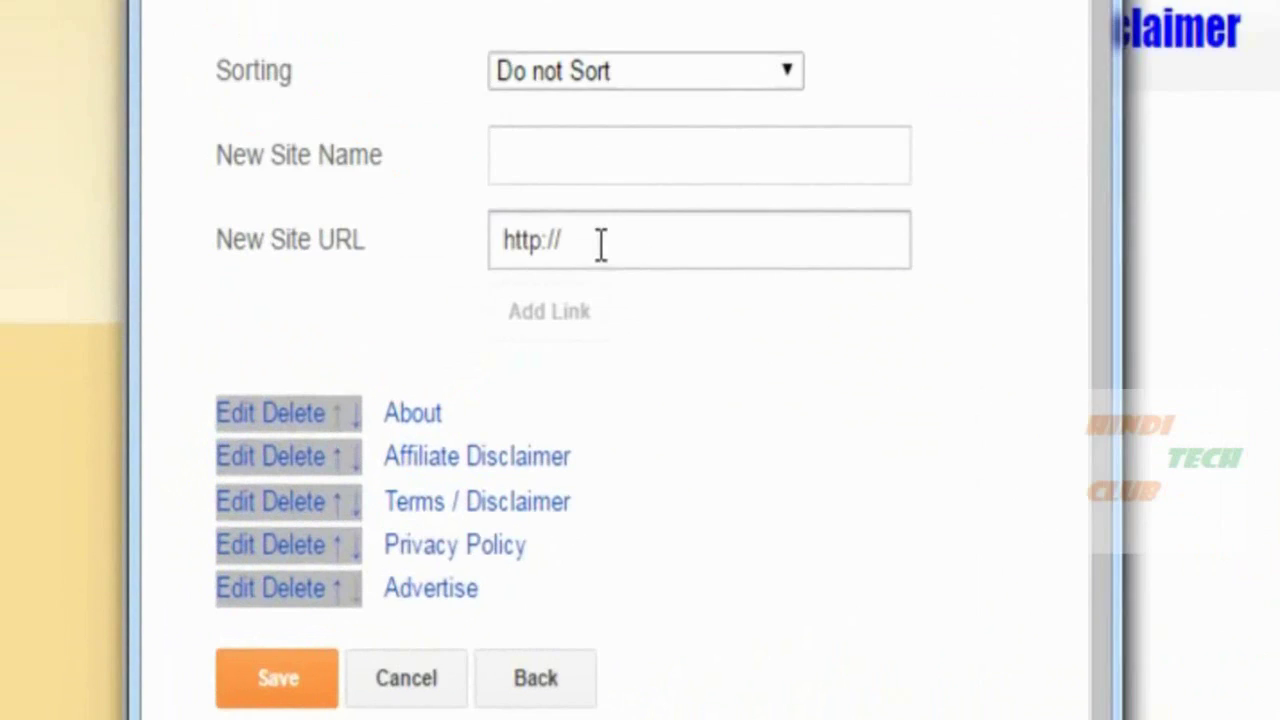
Step: Add a link named Contact to the link list, using the copied page address as its URL
{"action": "triple_click", "coordinate": [601, 243]}
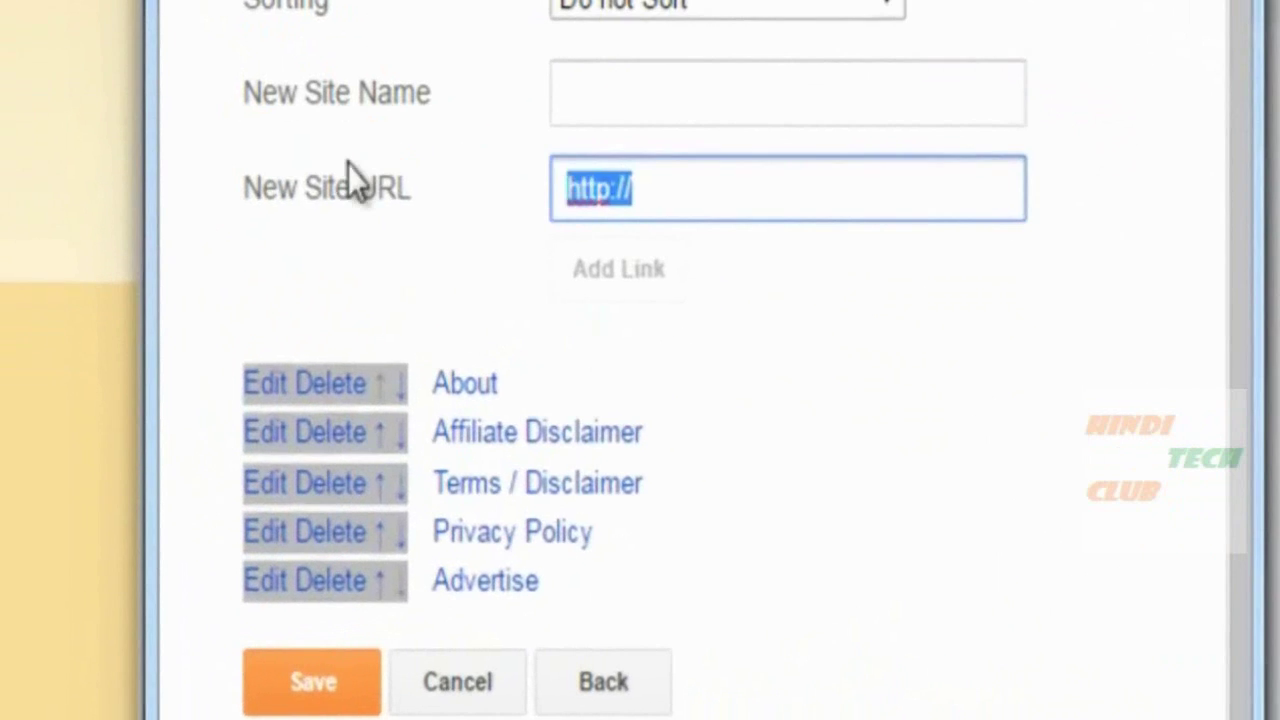
{"action": "key", "text": "ctrl+v"}
{"action": "left_click", "coordinate": [754, 100]}
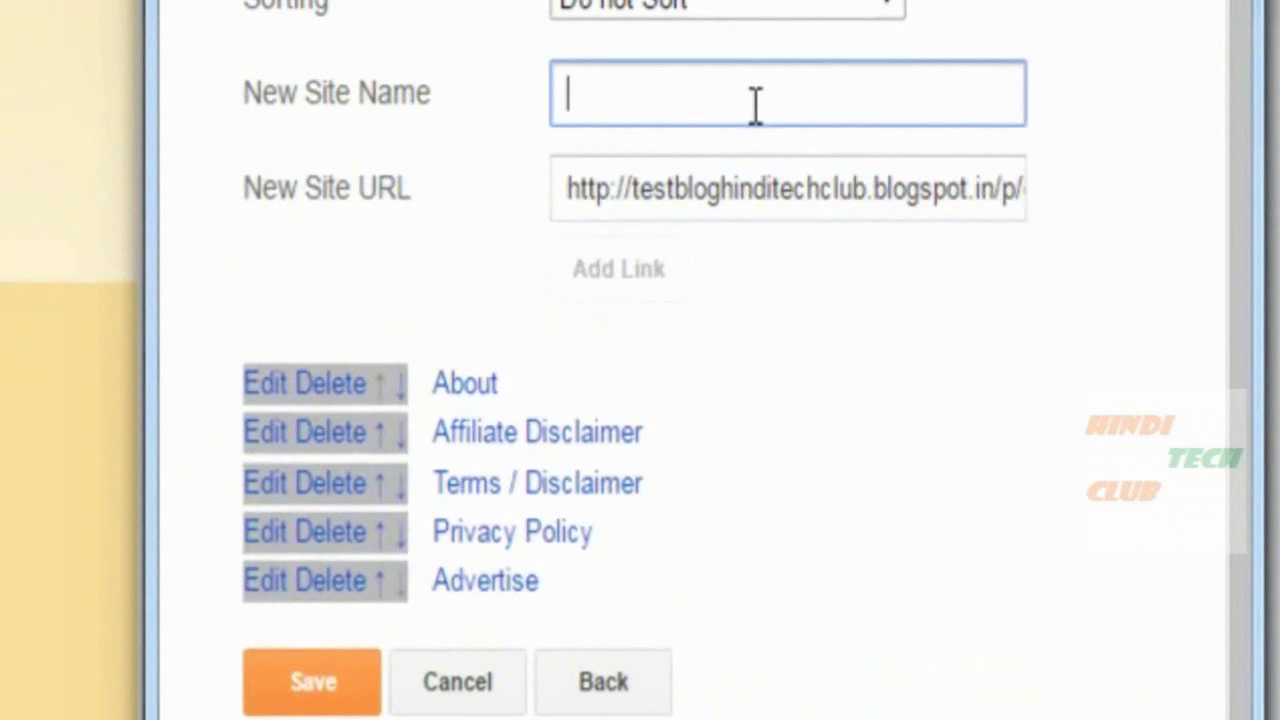
{"action": "type", "text": "Cont"}
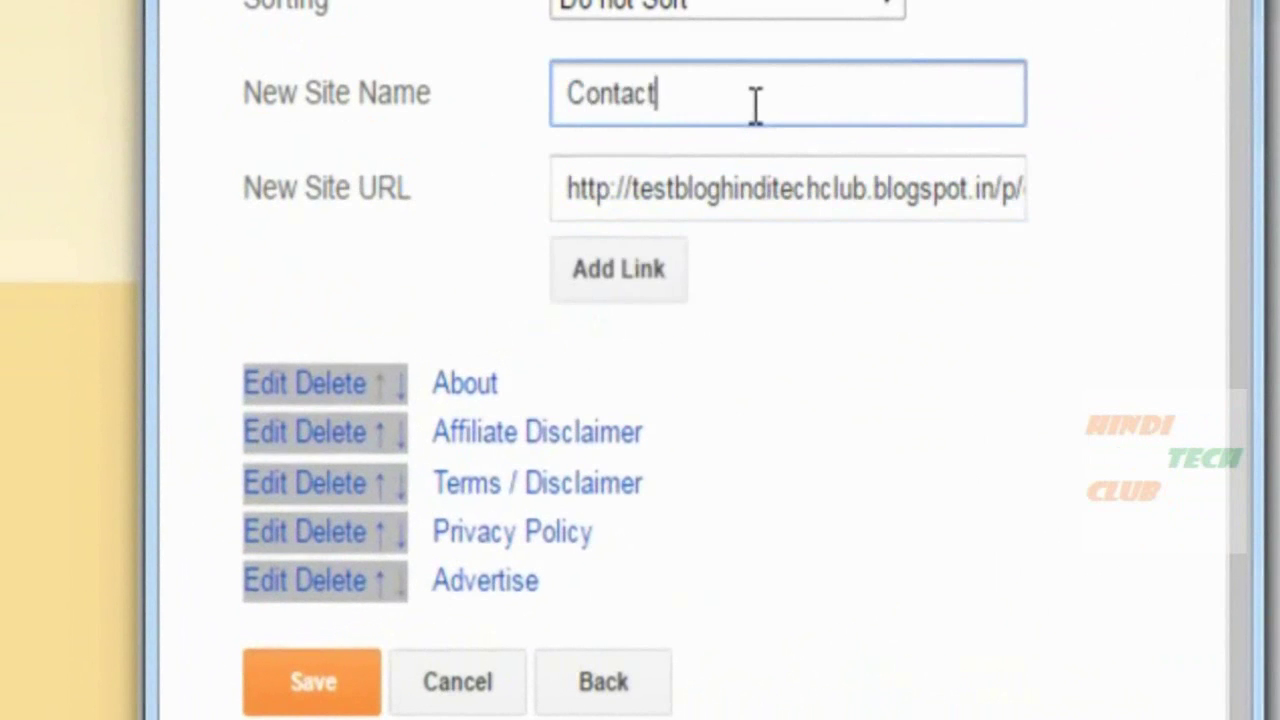
{"action": "type", "text": "act"}
{"action": "left_click", "coordinate": [621, 243]}
Step: Reorder the link list by moving About above Contact and Advertise up above Affiliate Disclaimer
{"action": "scroll", "coordinate": [506, 280], "scroll_direction": "down", "scroll_amount": 1}
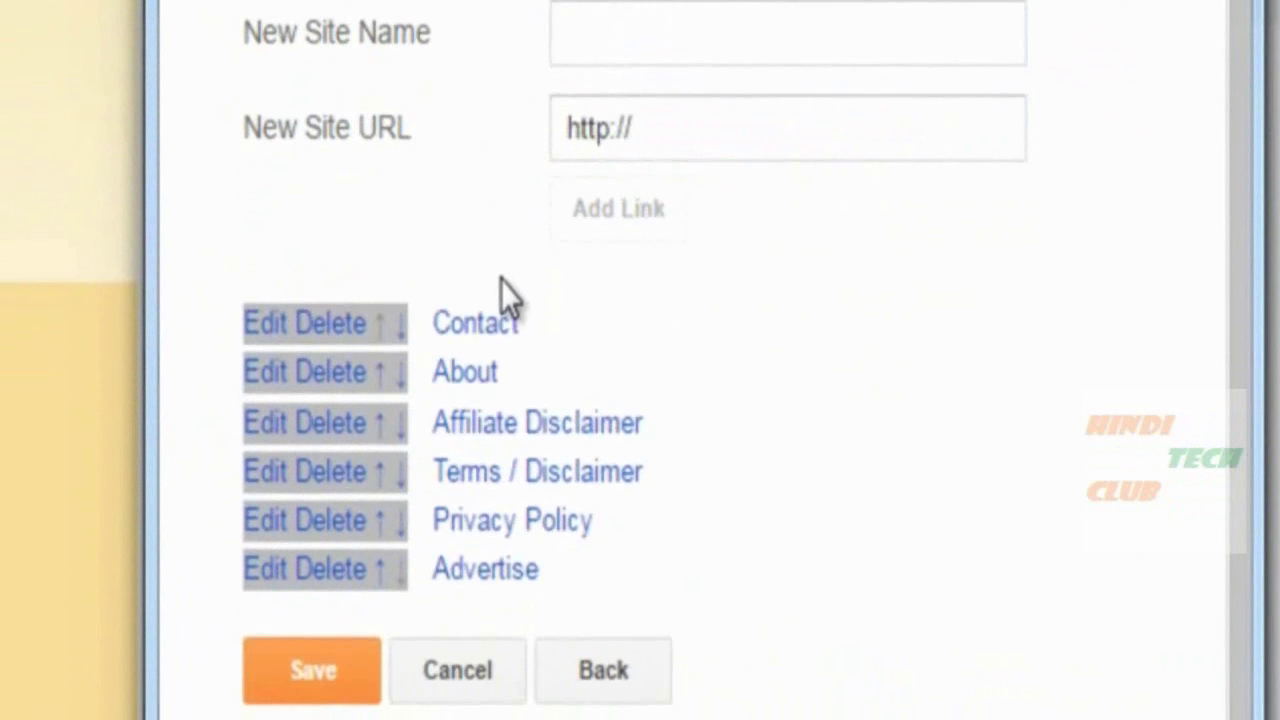
{"action": "left_click", "coordinate": [380, 385]}
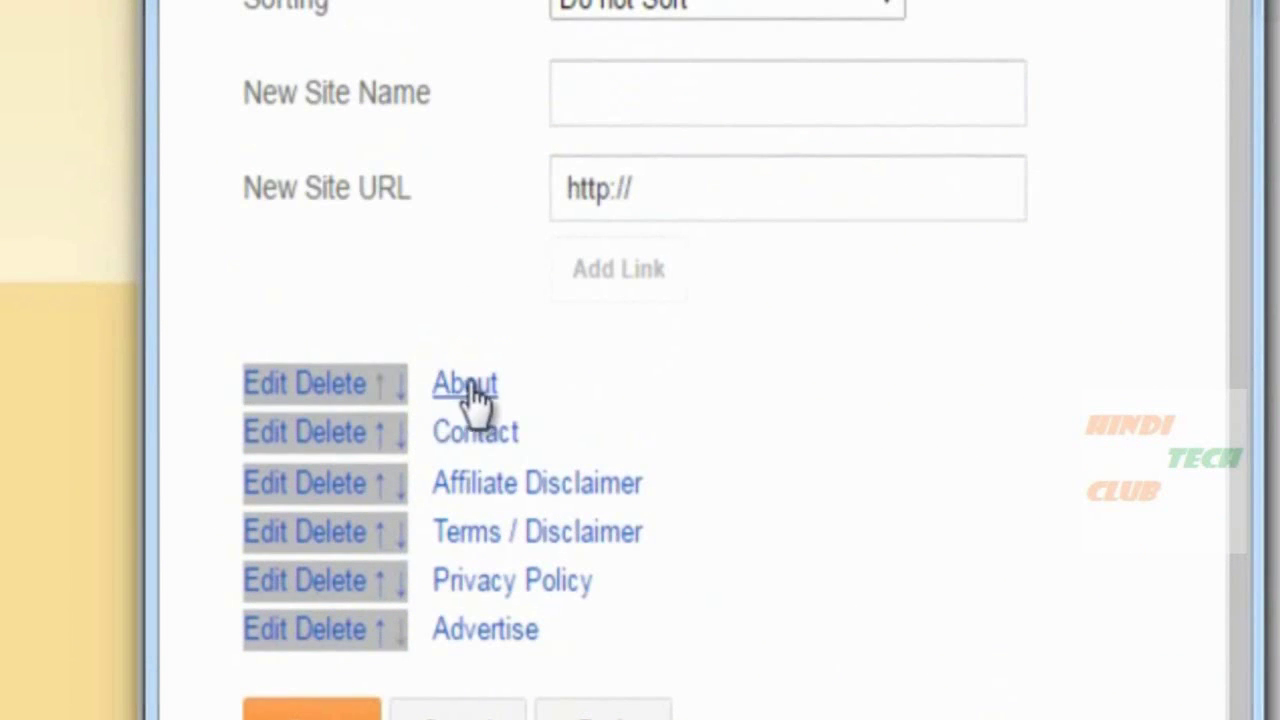
{"action": "scroll", "coordinate": [523, 505], "scroll_direction": "down", "scroll_amount": 1}
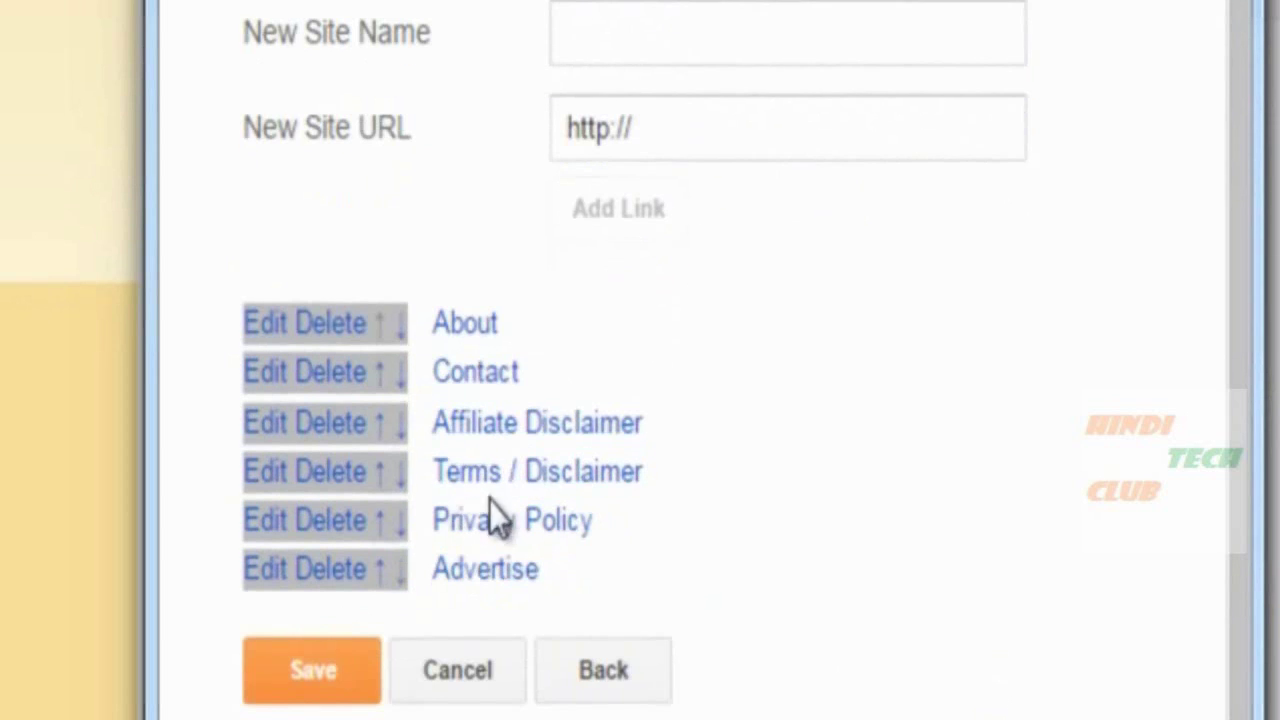
{"action": "left_click", "coordinate": [380, 572]}
{"action": "left_click", "coordinate": [381, 582]}
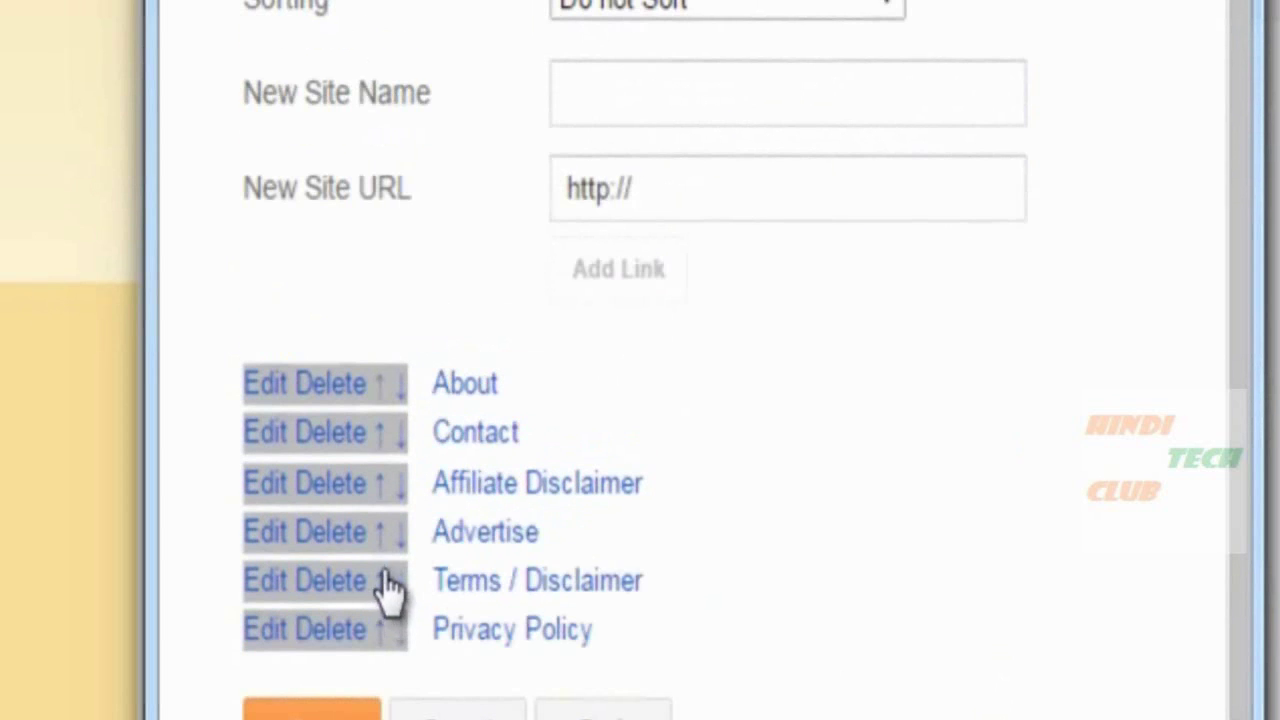
{"action": "left_click", "coordinate": [381, 533]}
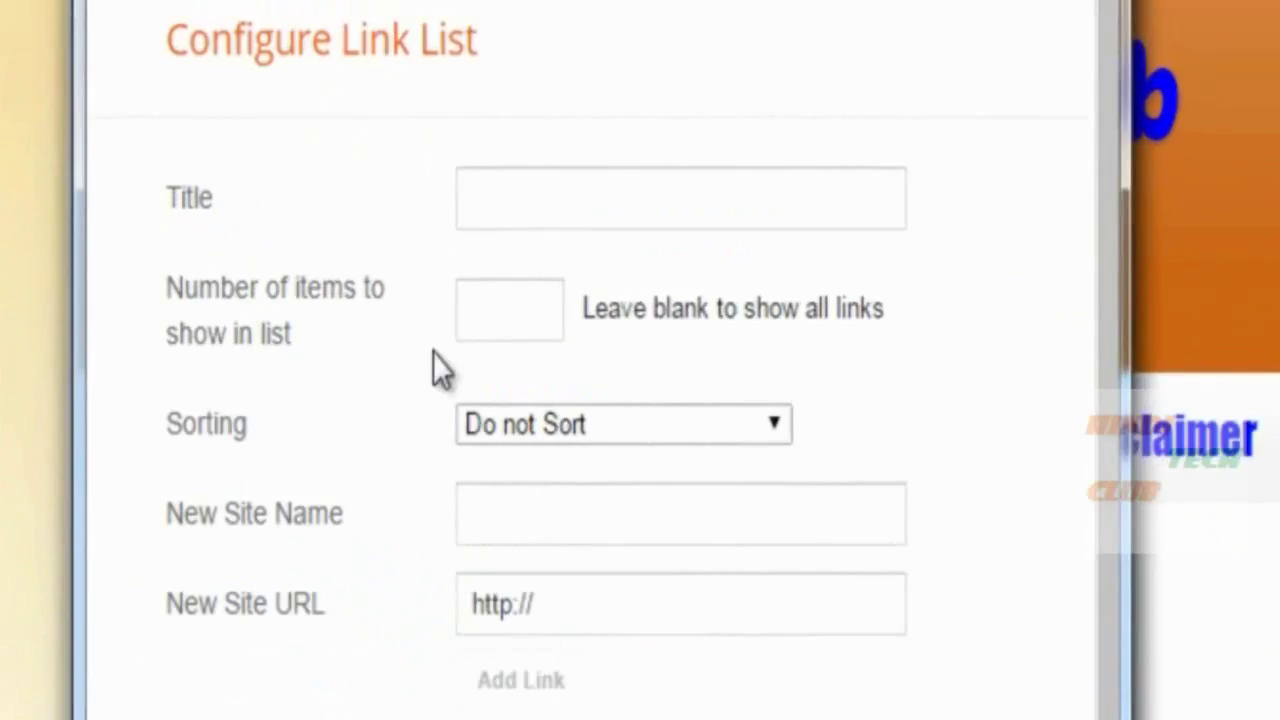
Step: Save the link list, then open the blog's home page and go down to its footer links
{"action": "left_click", "coordinate": [505, 270]}
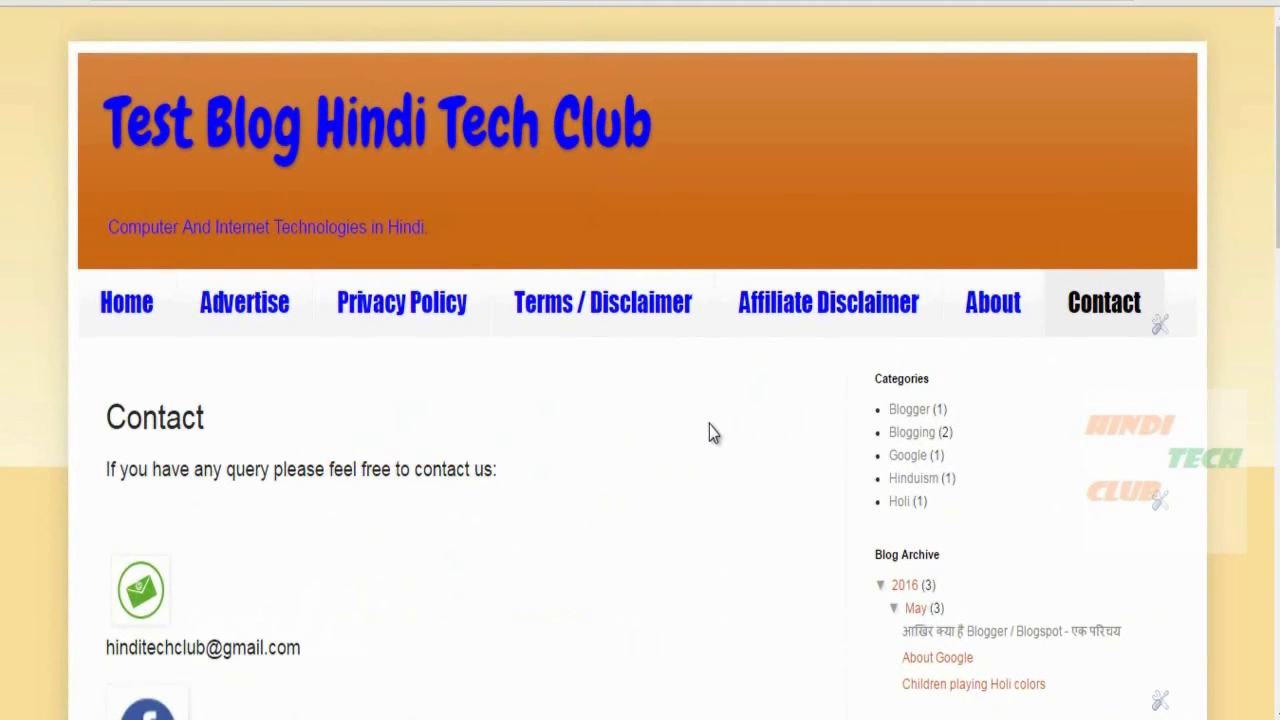
{"action": "left_click", "coordinate": [128, 305]}
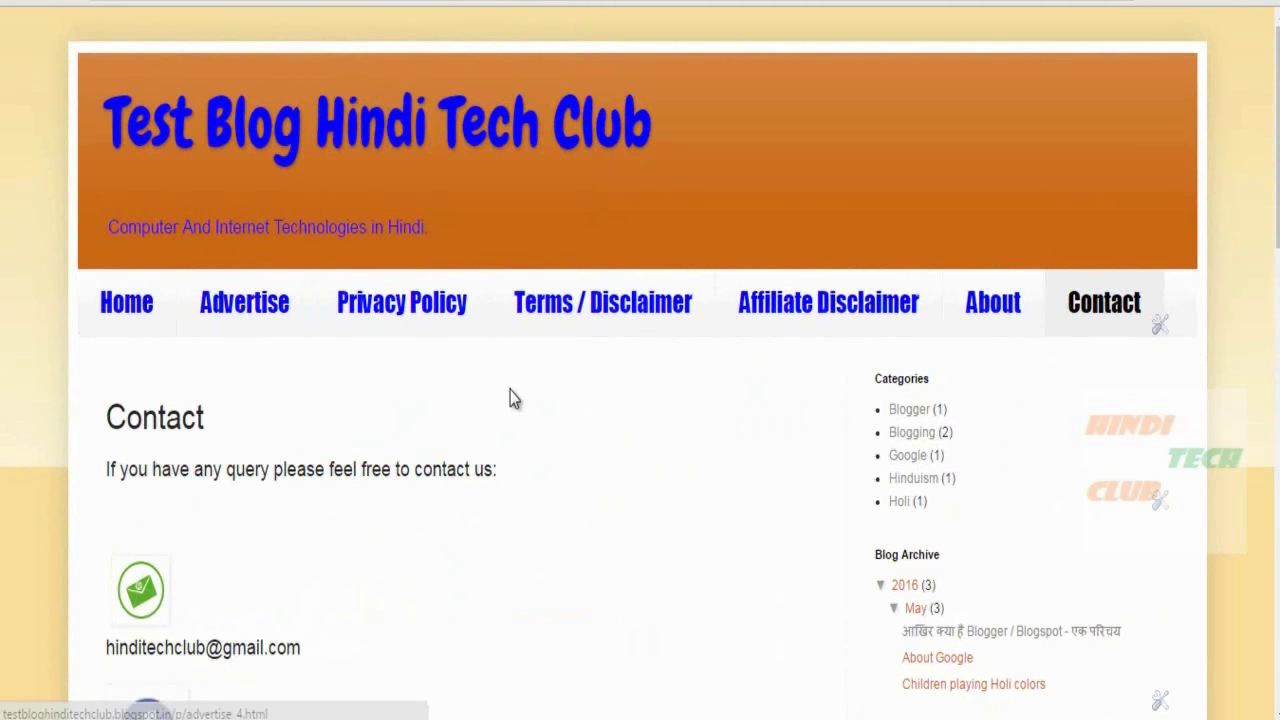
{"action": "scroll", "coordinate": [666, 405], "scroll_direction": "down", "scroll_amount": 10}
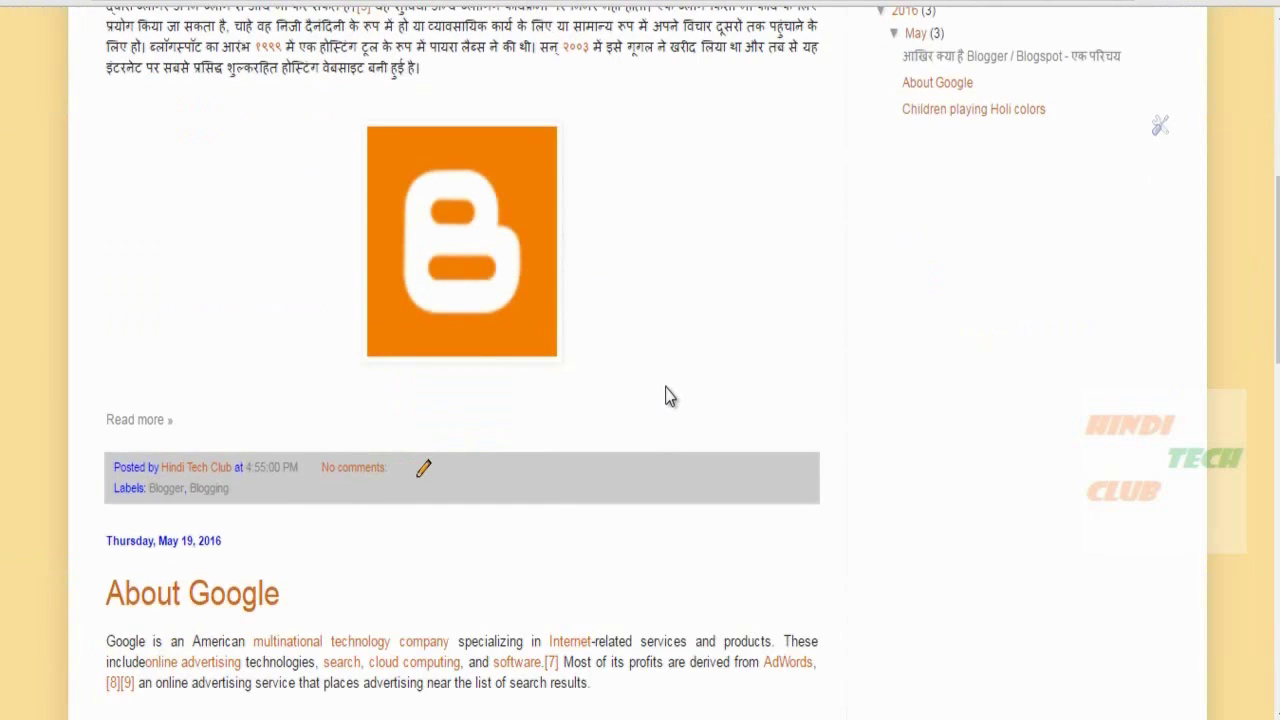
{"action": "scroll", "coordinate": [670, 384], "scroll_direction": "down", "scroll_amount": 10}
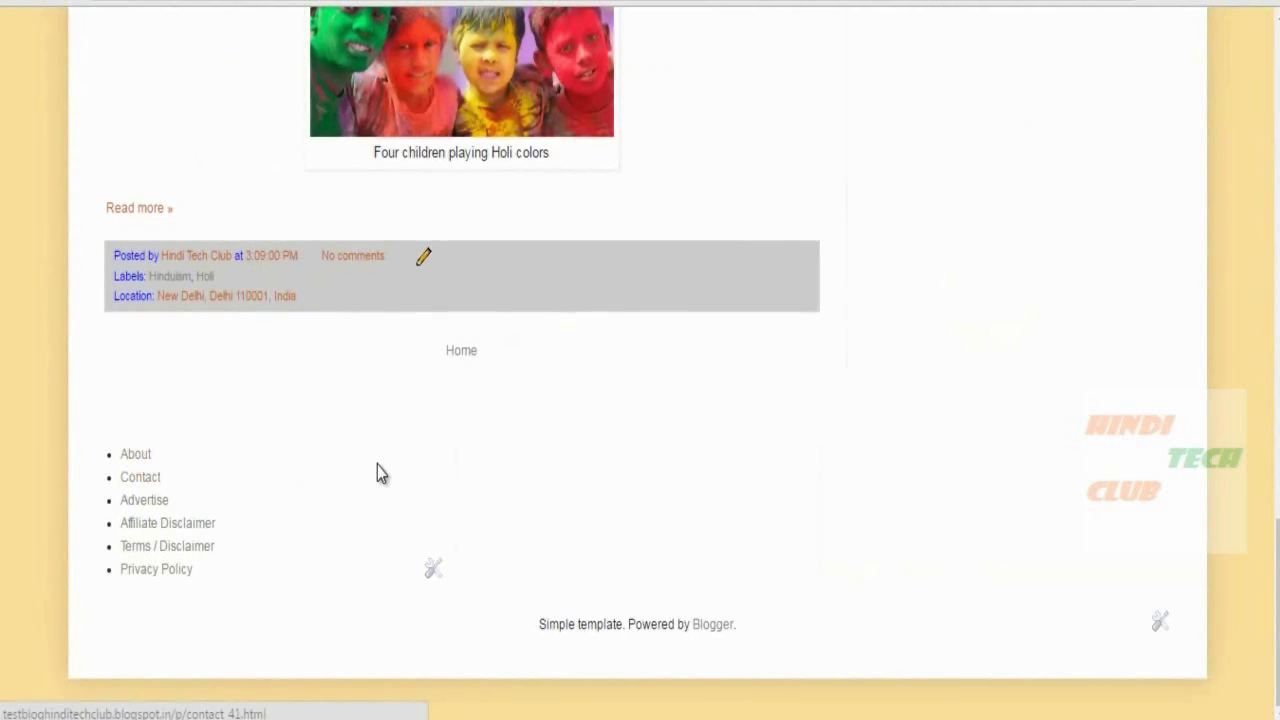
Step: Test the Contact and Privacy Policy links in the footer list, then return to the blog's home page
{"action": "left_click", "coordinate": [378, 467]}
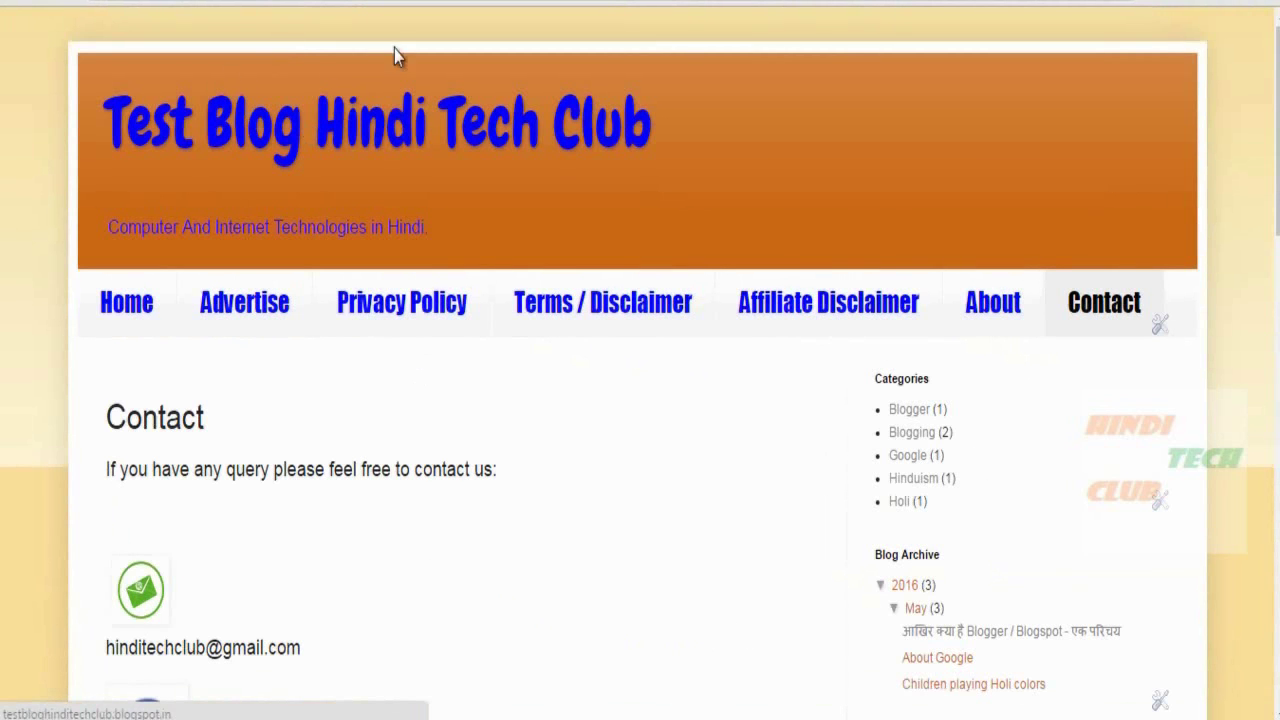
{"action": "scroll", "coordinate": [464, 408], "scroll_direction": "down", "scroll_amount": 10}
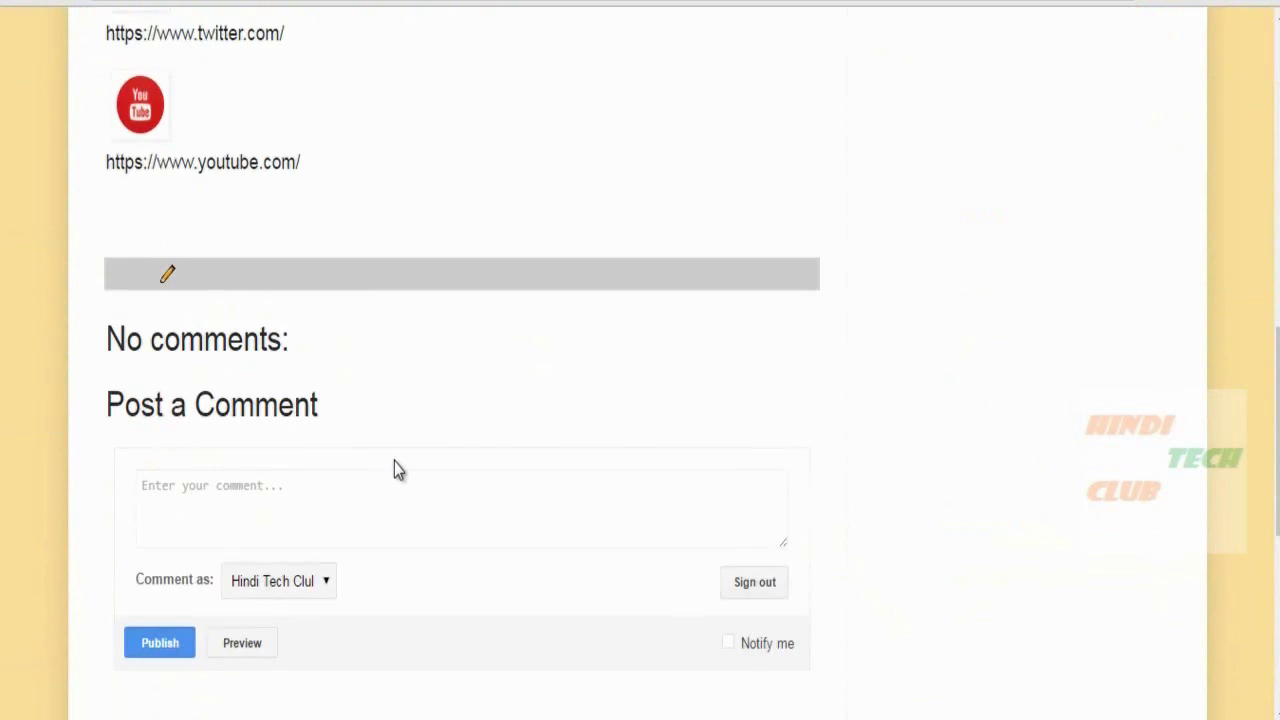
{"action": "scroll", "coordinate": [393, 468], "scroll_direction": "down", "scroll_amount": 5}
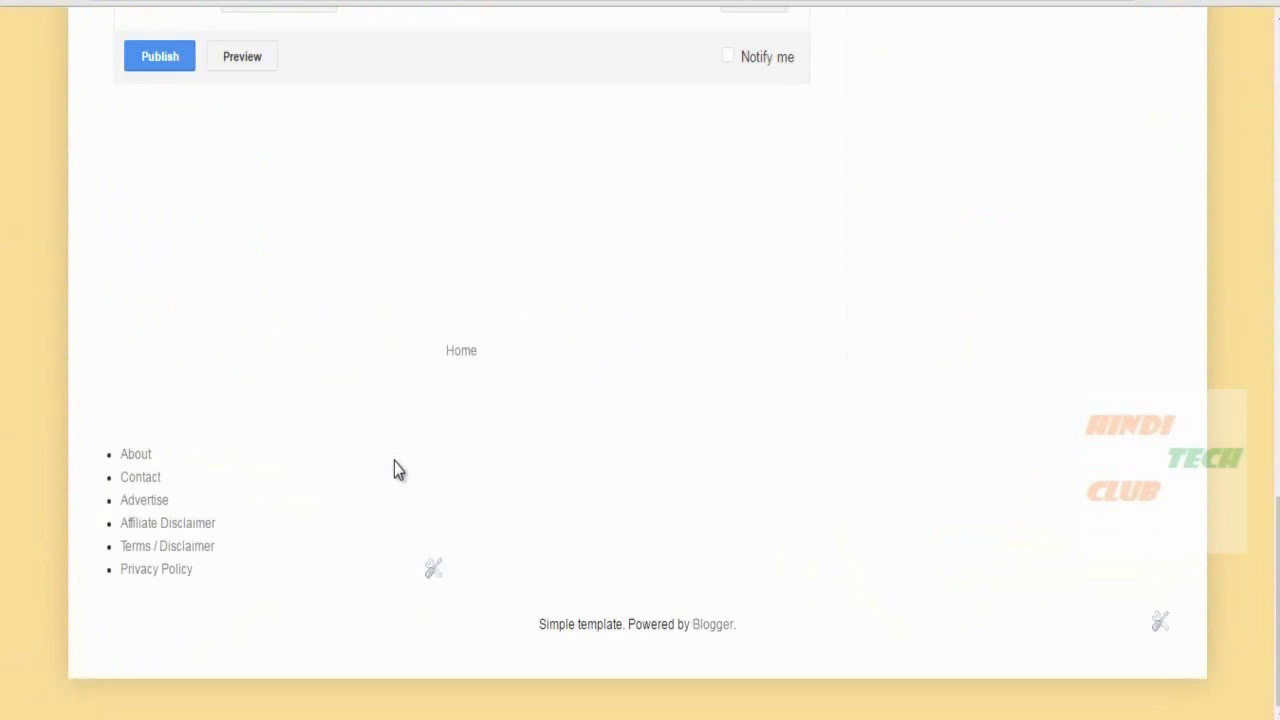
{"action": "left_click", "coordinate": [150, 572]}
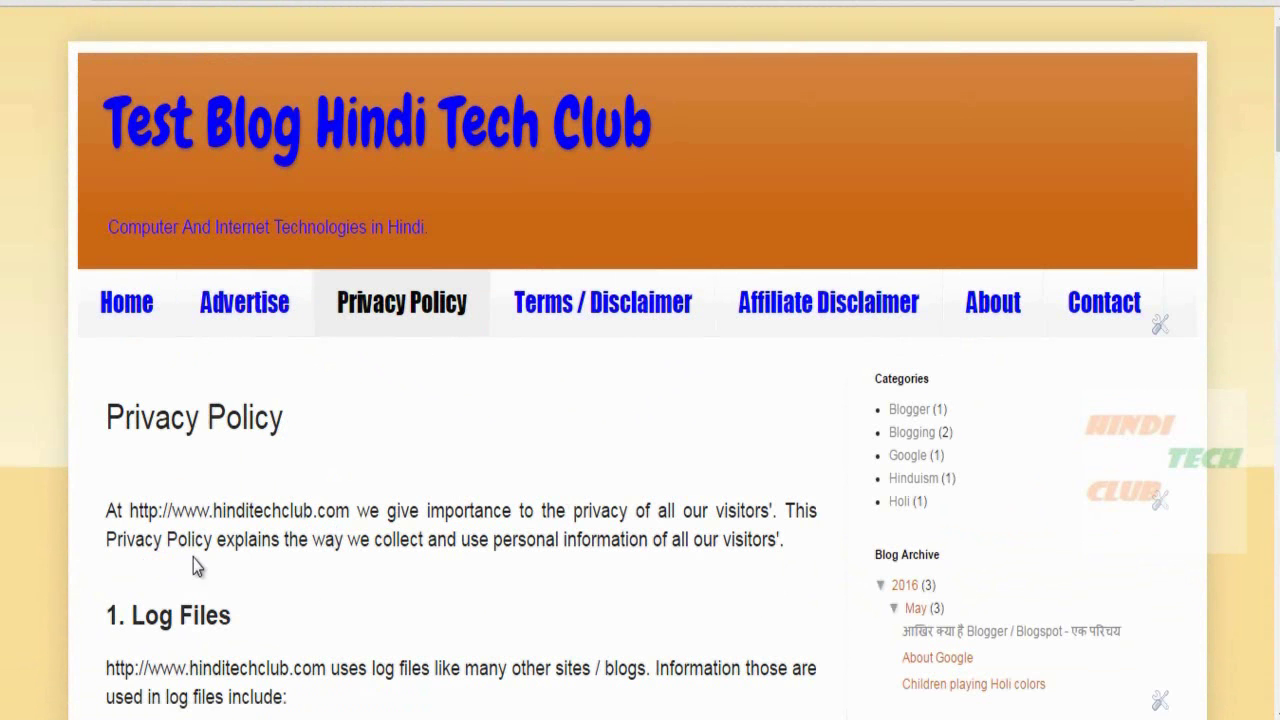
{"action": "left_click", "coordinate": [160, 306]}
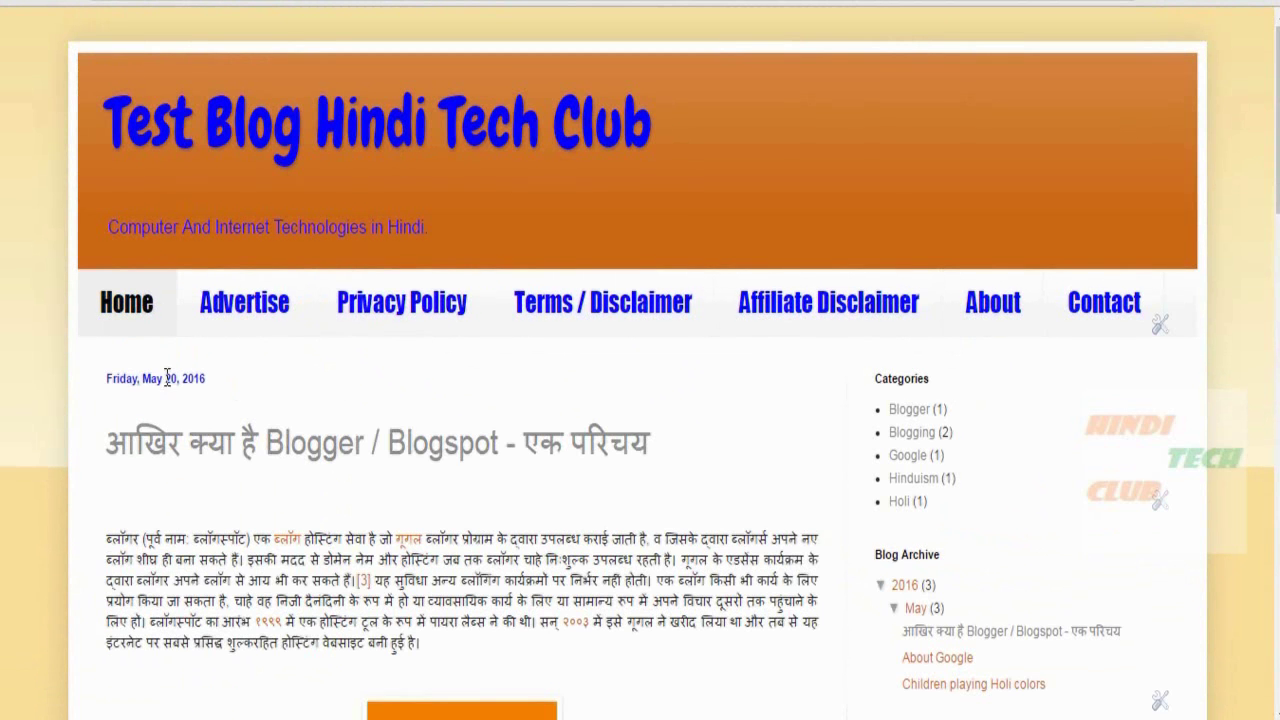
{"action": "scroll", "coordinate": [651, 406], "scroll_direction": "down", "scroll_amount": 15}
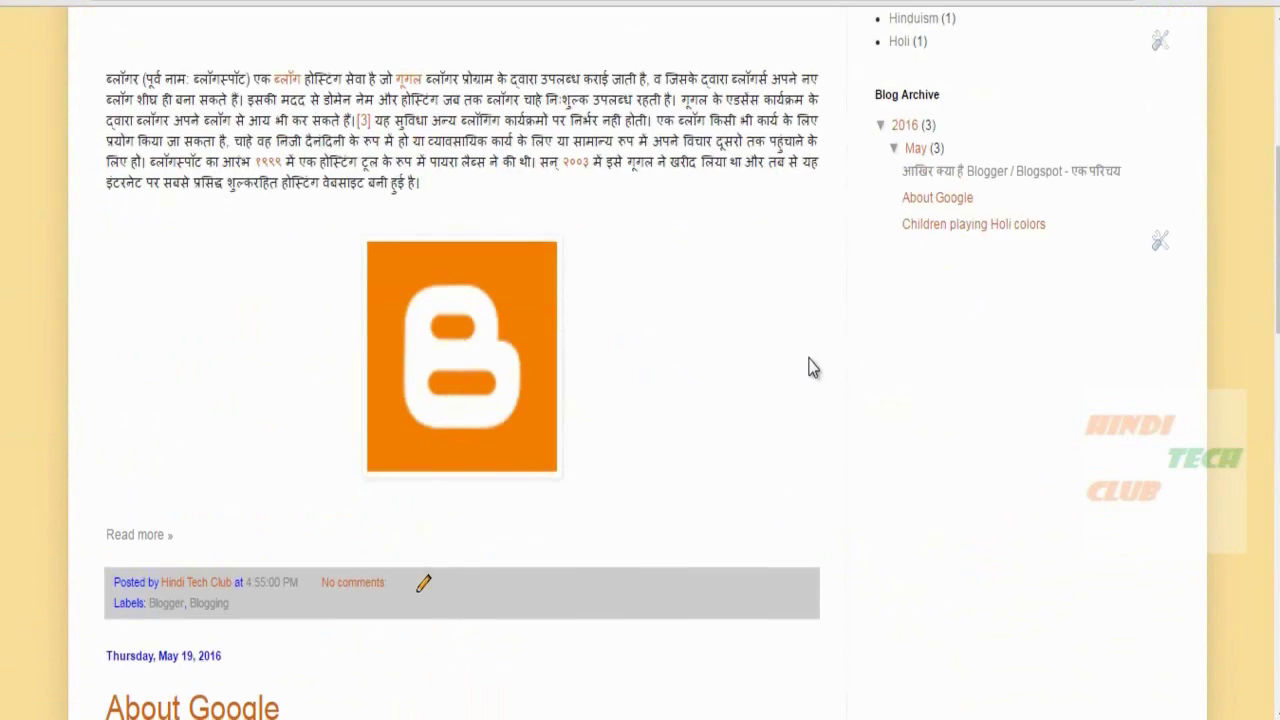
Step: Remove Advertise, Privacy Policy, Terms / Disclaimer and Affiliate Disclaimer from the header's Pages gadget and save it
{"action": "scroll", "coordinate": [866, 514], "scroll_direction": "up", "scroll_amount": 10}
{"action": "scroll", "coordinate": [862, 518], "scroll_direction": "up", "scroll_amount": 5}
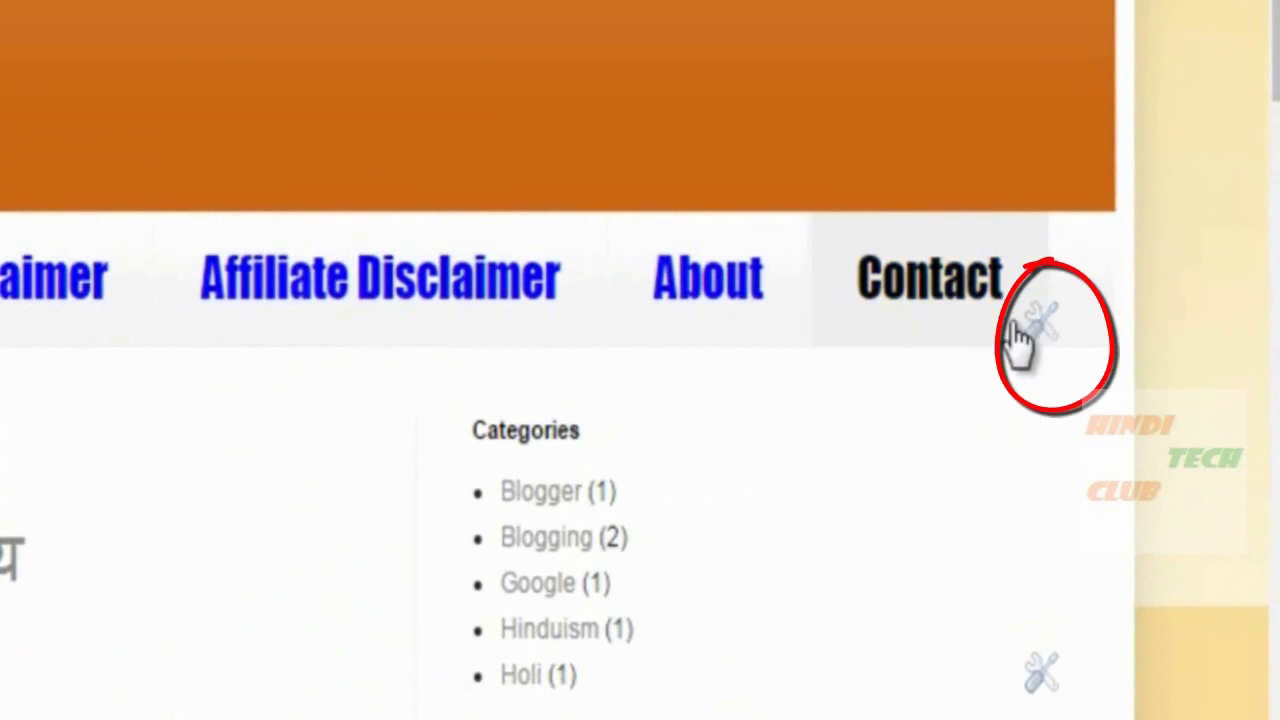
{"action": "left_click", "coordinate": [1048, 330]}
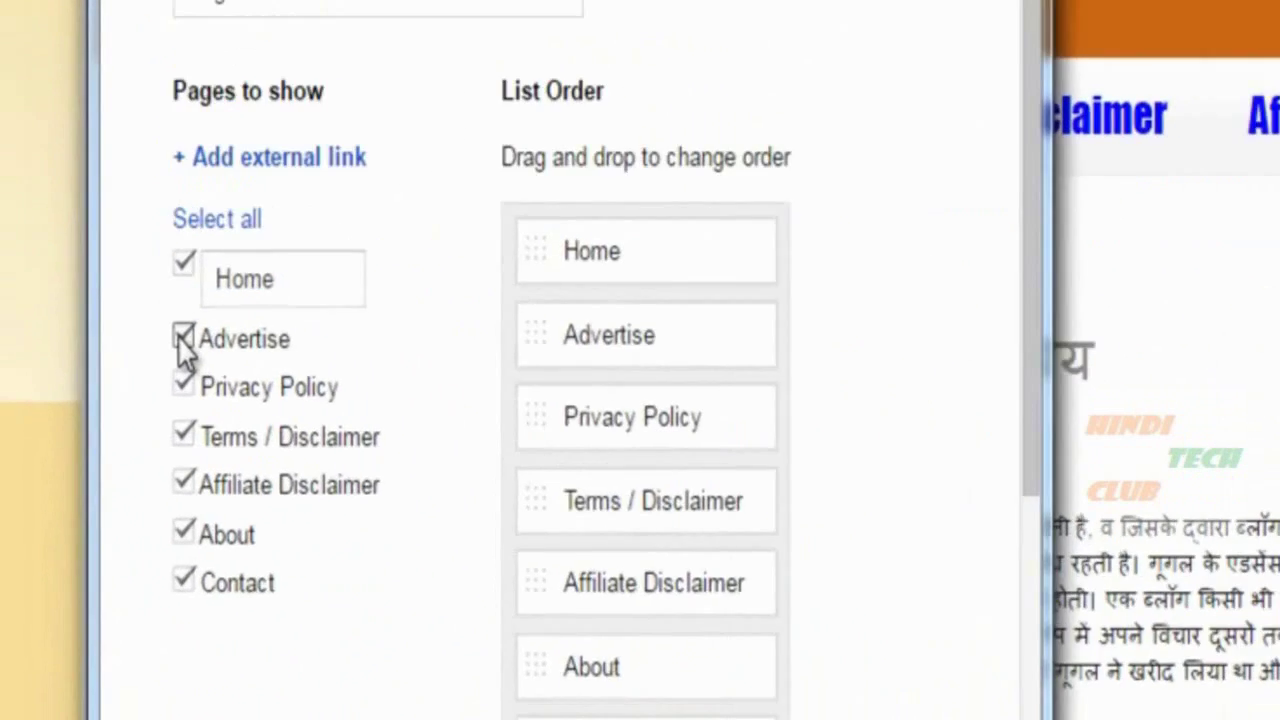
{"action": "left_click", "coordinate": [183, 338]}
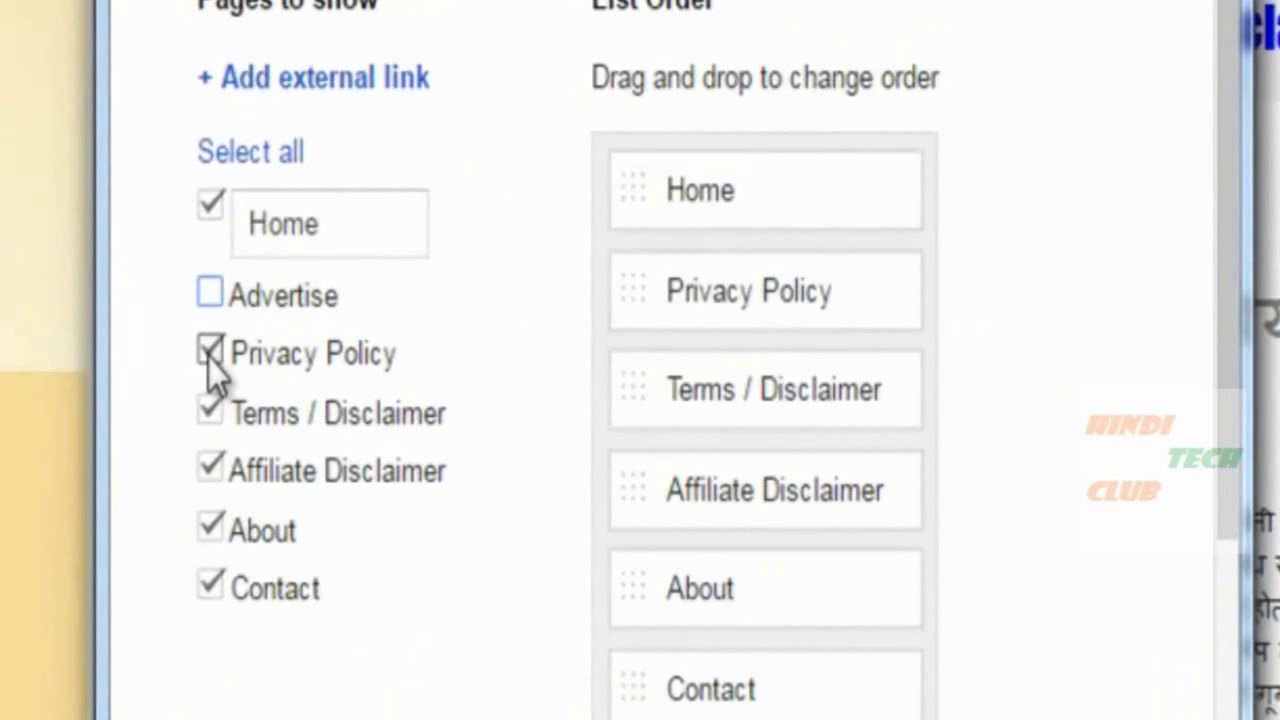
{"action": "left_click", "coordinate": [208, 356]}
{"action": "left_click", "coordinate": [208, 412]}
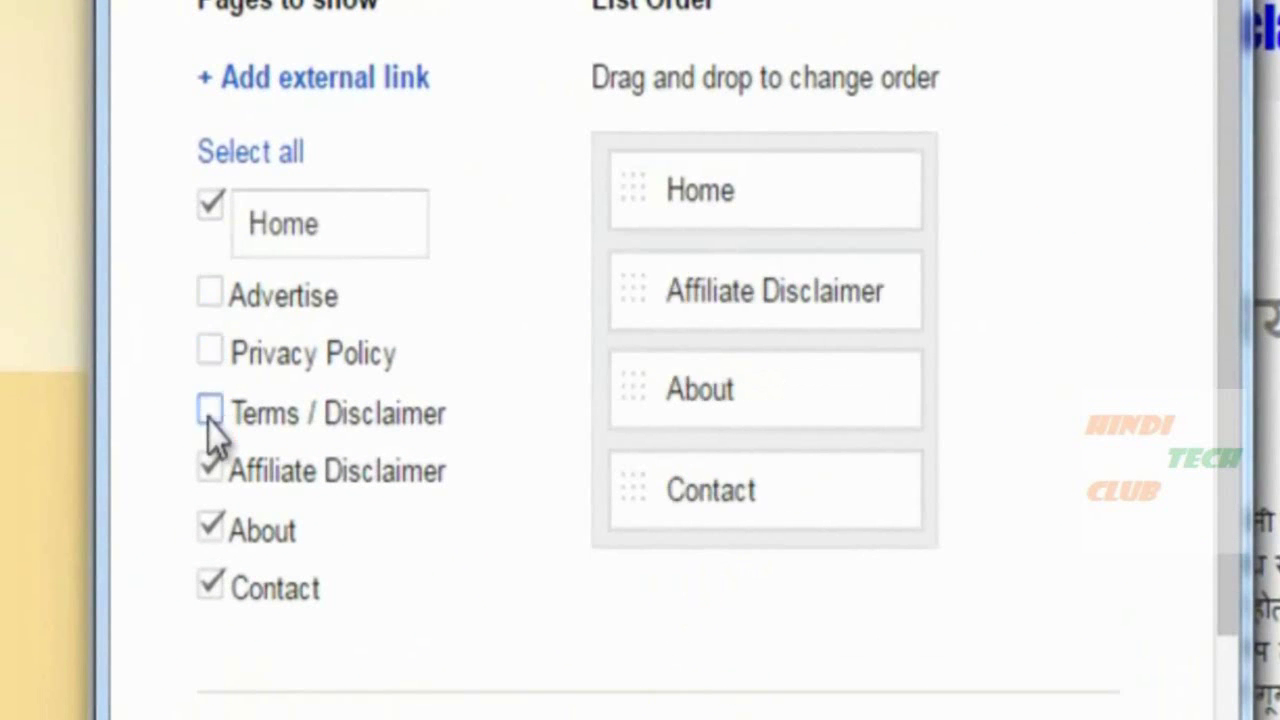
{"action": "left_click", "coordinate": [210, 470]}
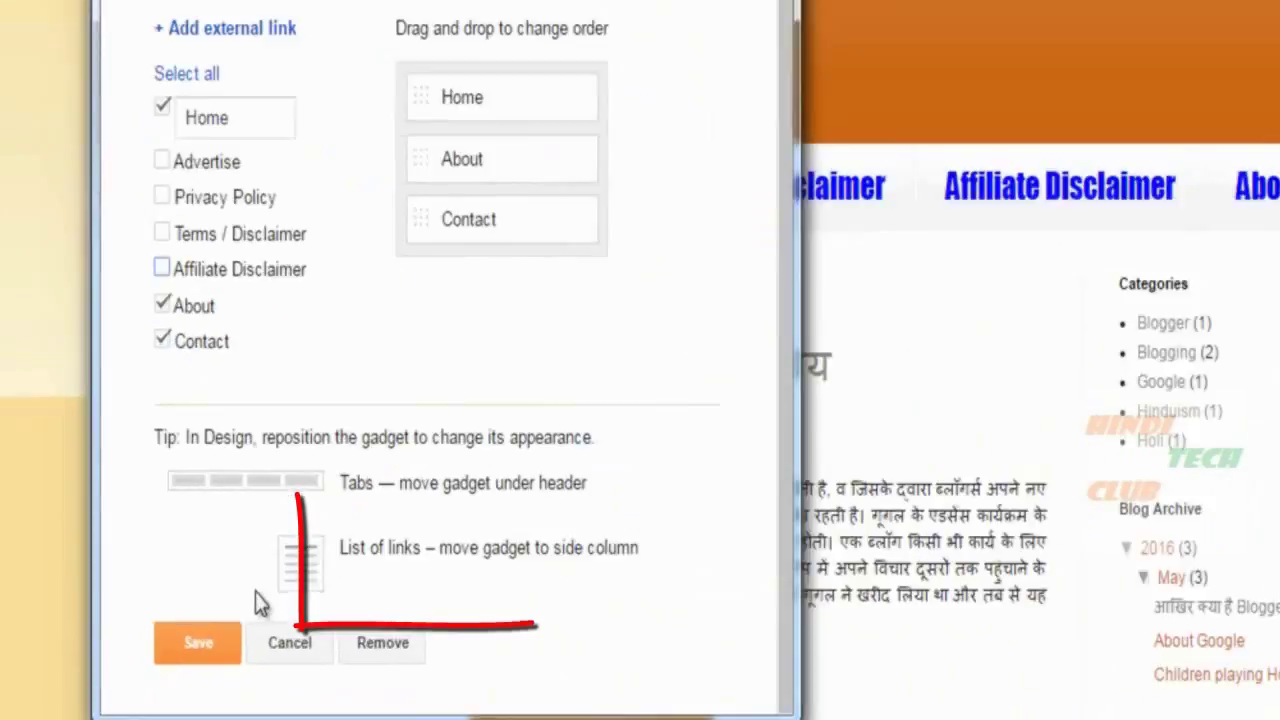
{"action": "left_click", "coordinate": [163, 668]}
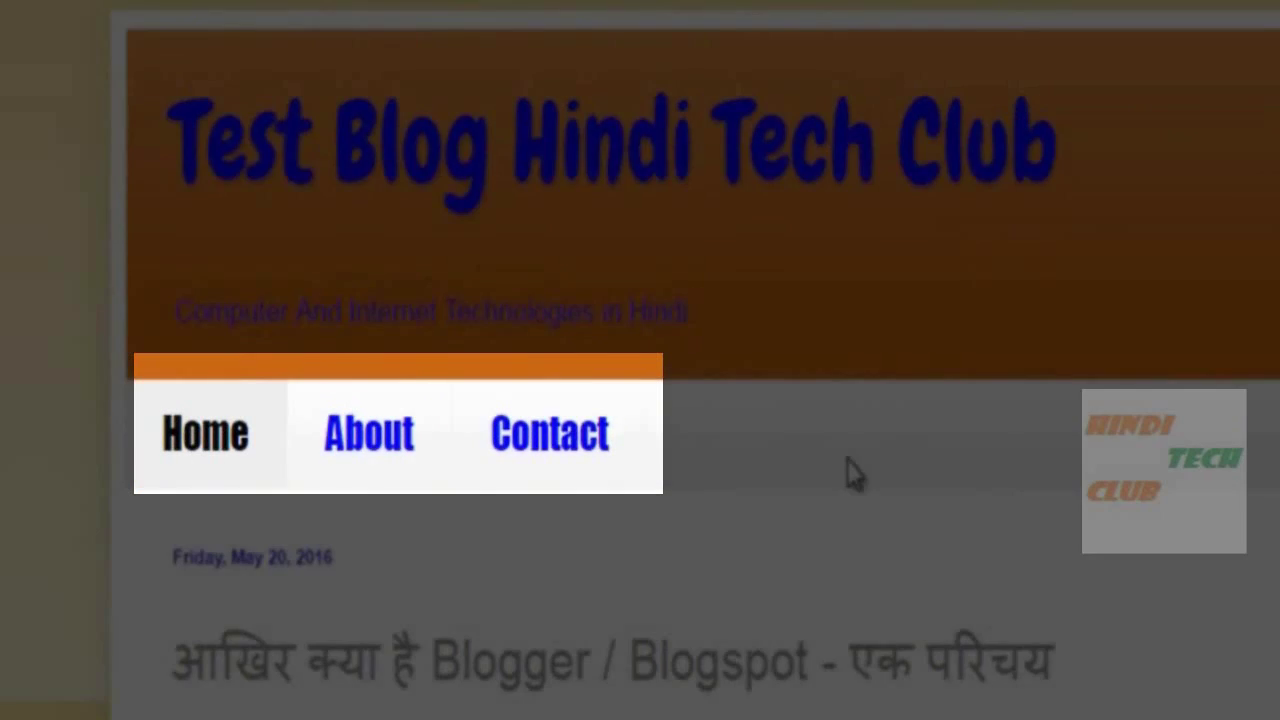
Step: Compare the header's page tabs with the footer link list on the home page
{"action": "scroll", "coordinate": [835, 443], "scroll_direction": "down", "scroll_amount": 10}
{"action": "scroll", "coordinate": [835, 443], "scroll_direction": "down", "scroll_amount": 10}
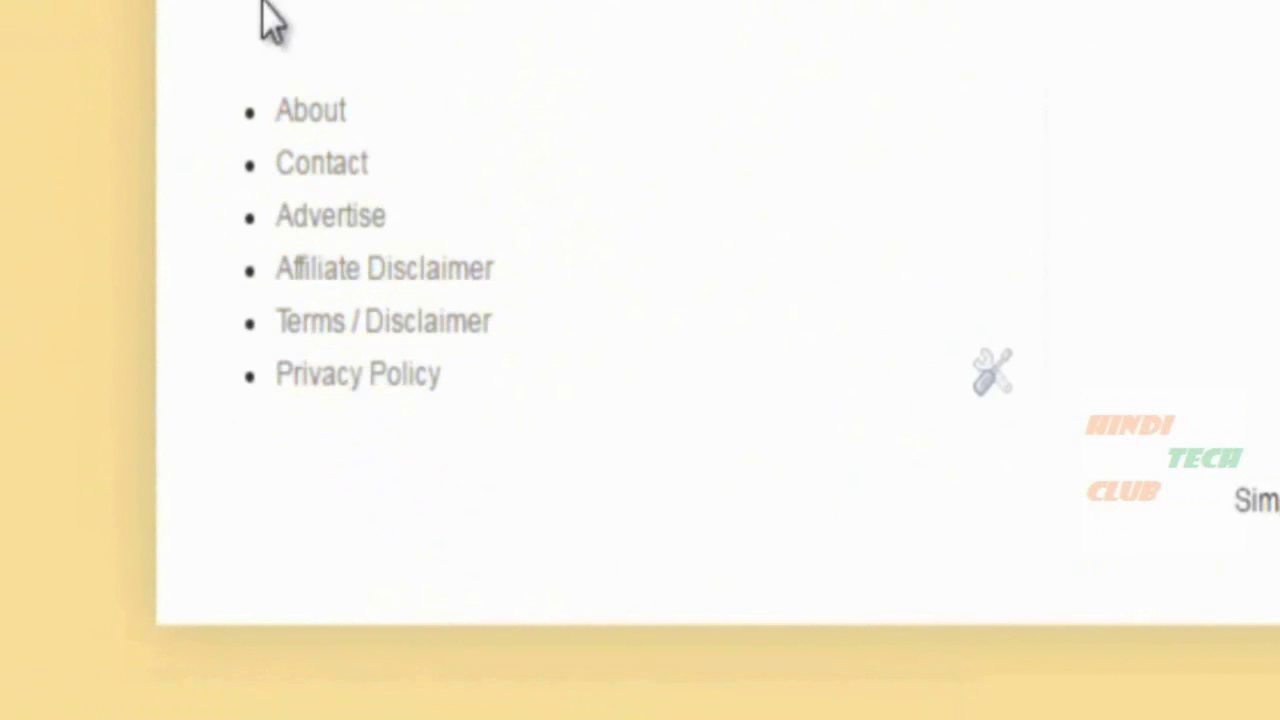
{"action": "scroll", "coordinate": [391, 341], "scroll_direction": "up", "scroll_amount": 15}
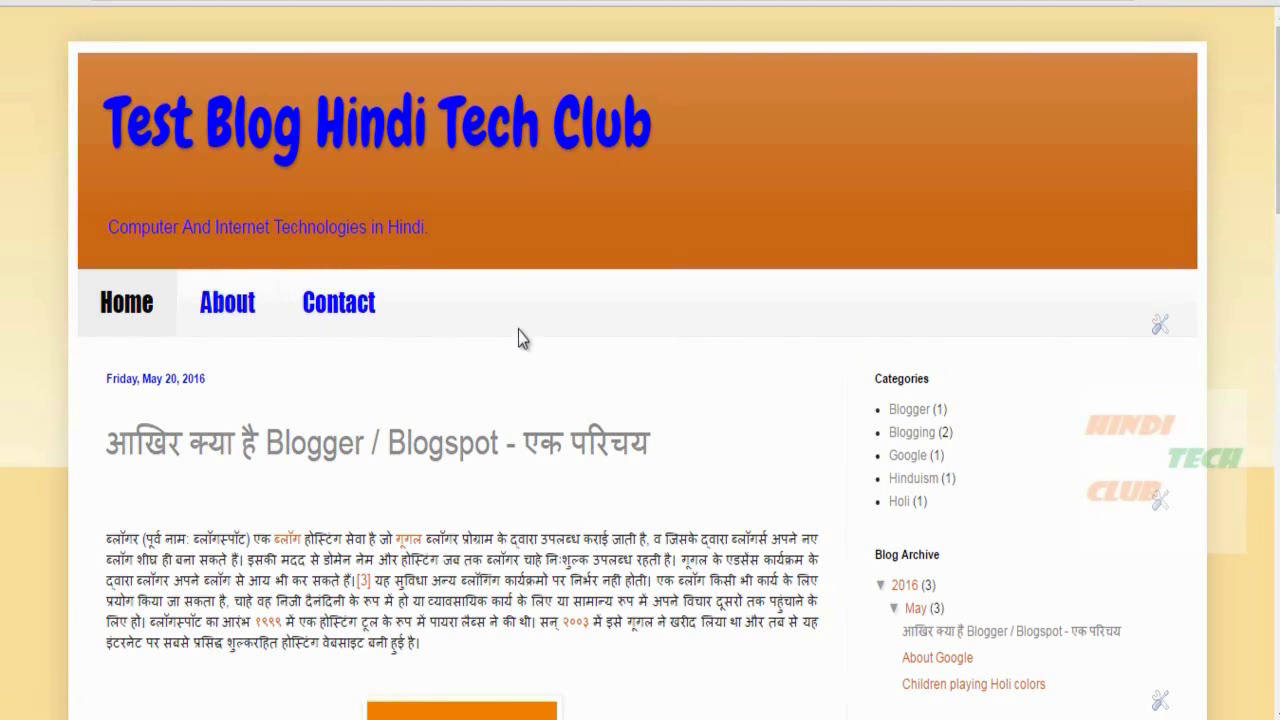
Step: Open the Blogging category from the Categories list and copy the web address of its posts page
{"action": "scroll", "coordinate": [561, 508], "scroll_direction": "down", "scroll_amount": 1}
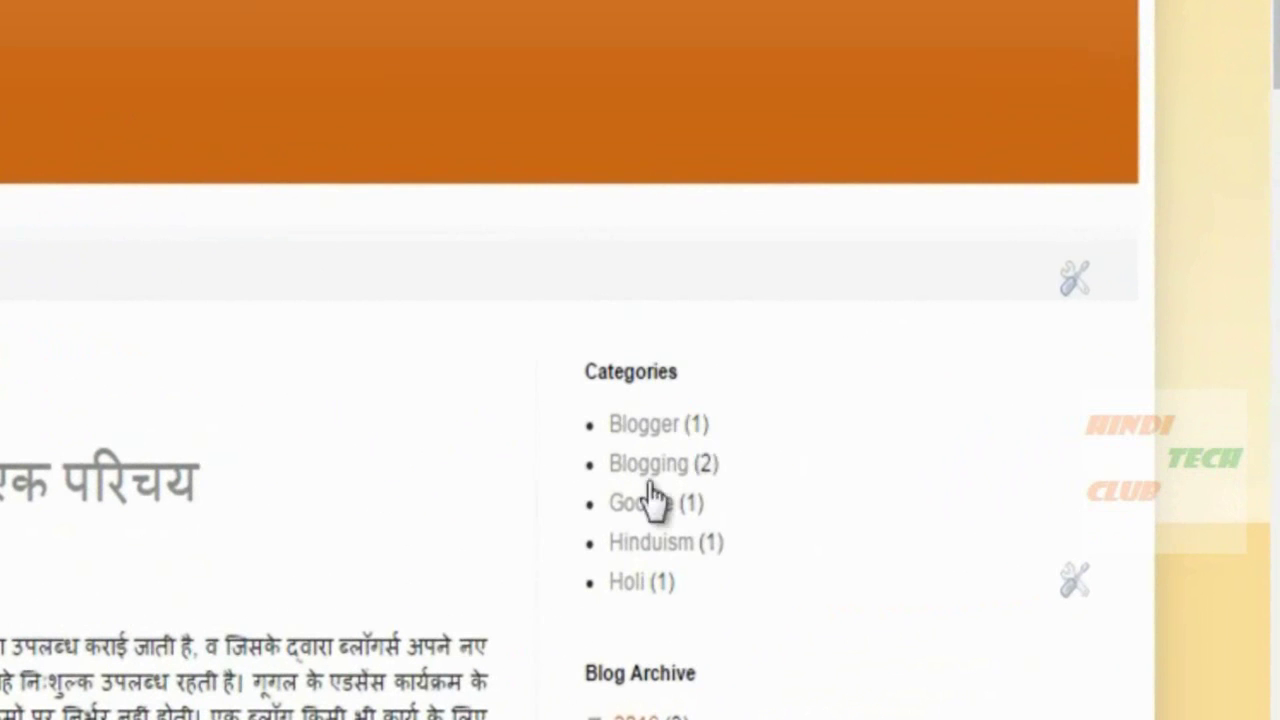
{"action": "scroll", "coordinate": [470, 490], "scroll_direction": "down", "scroll_amount": 2}
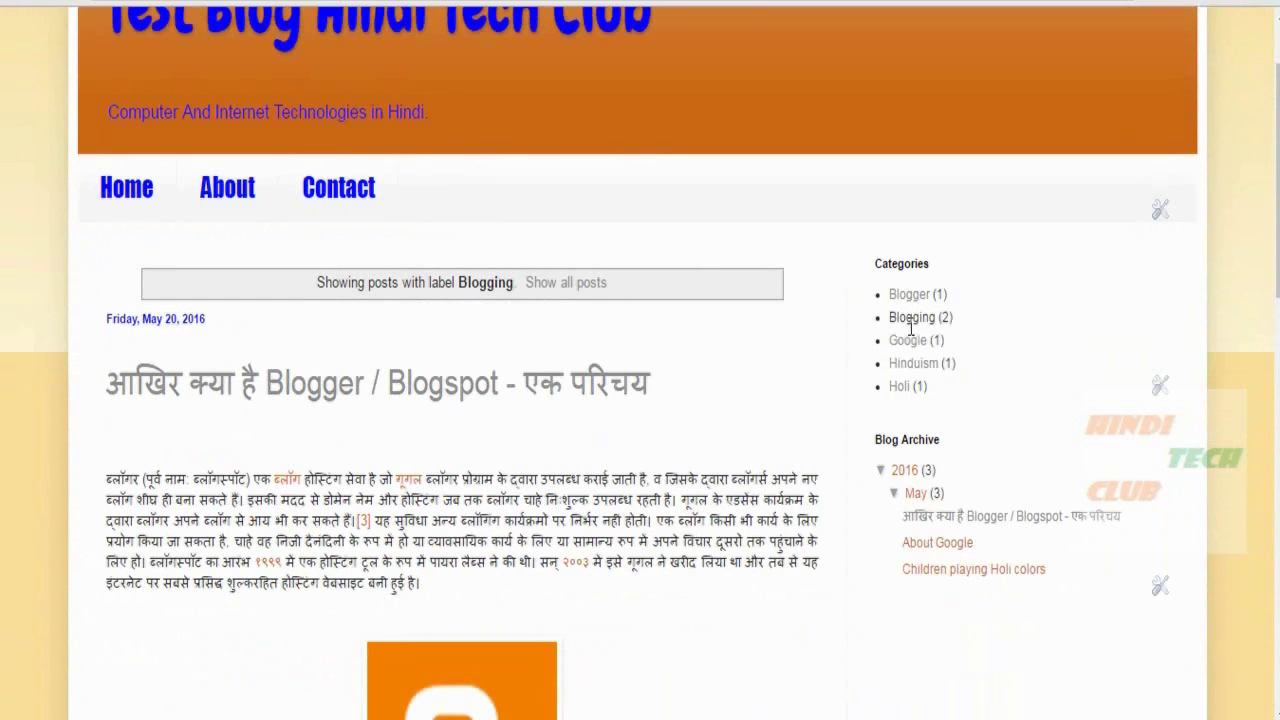
{"action": "scroll", "coordinate": [700, 387], "scroll_direction": "down", "scroll_amount": 2}
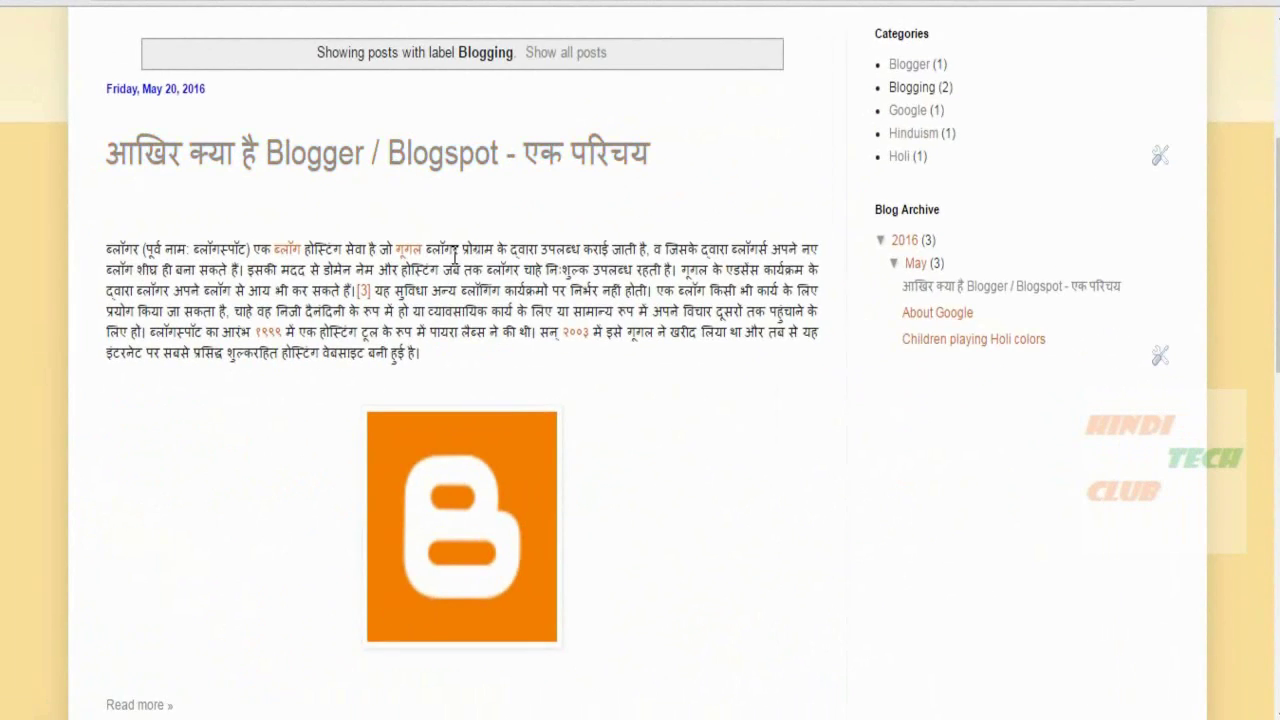
{"action": "scroll", "coordinate": [470, 330], "scroll_direction": "down", "scroll_amount": 5}
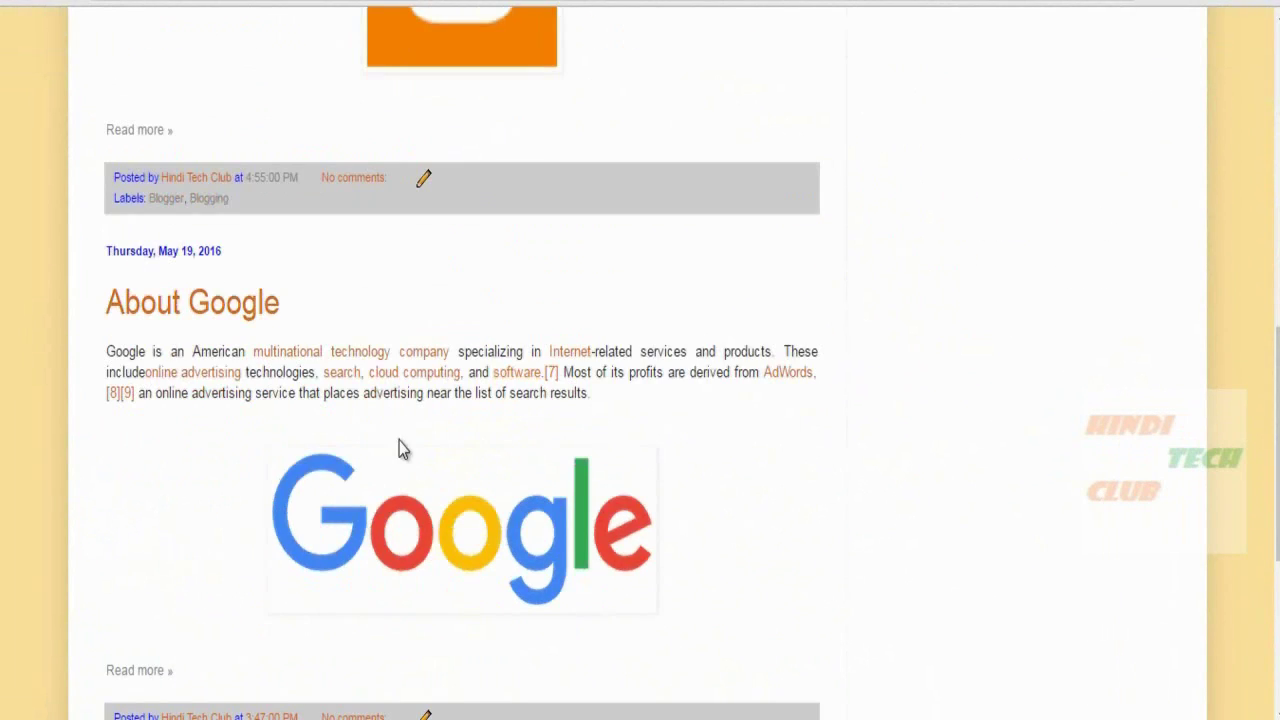
{"action": "scroll", "coordinate": [491, 363], "scroll_direction": "down", "scroll_amount": 3}
{"action": "scroll", "coordinate": [509, 371], "scroll_direction": "up", "scroll_amount": 10}
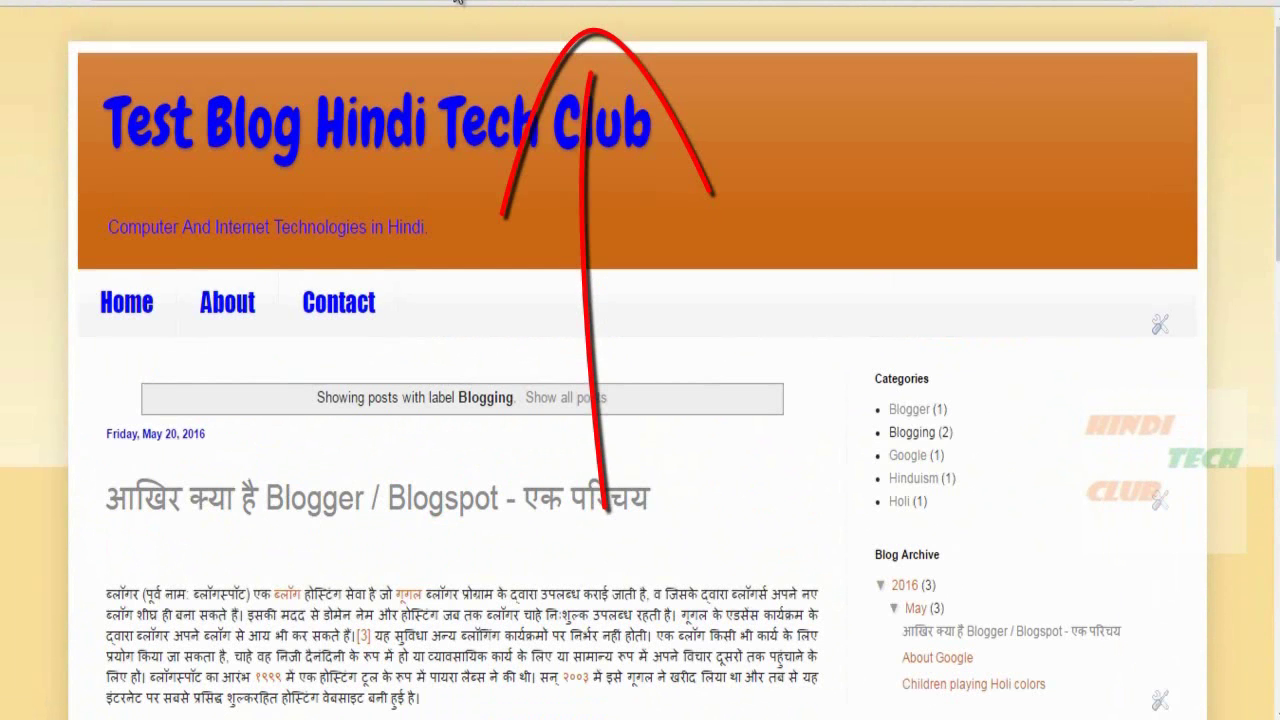
{"action": "right_click", "coordinate": [457, 2]}
{"action": "left_click", "coordinate": [495, 64]}
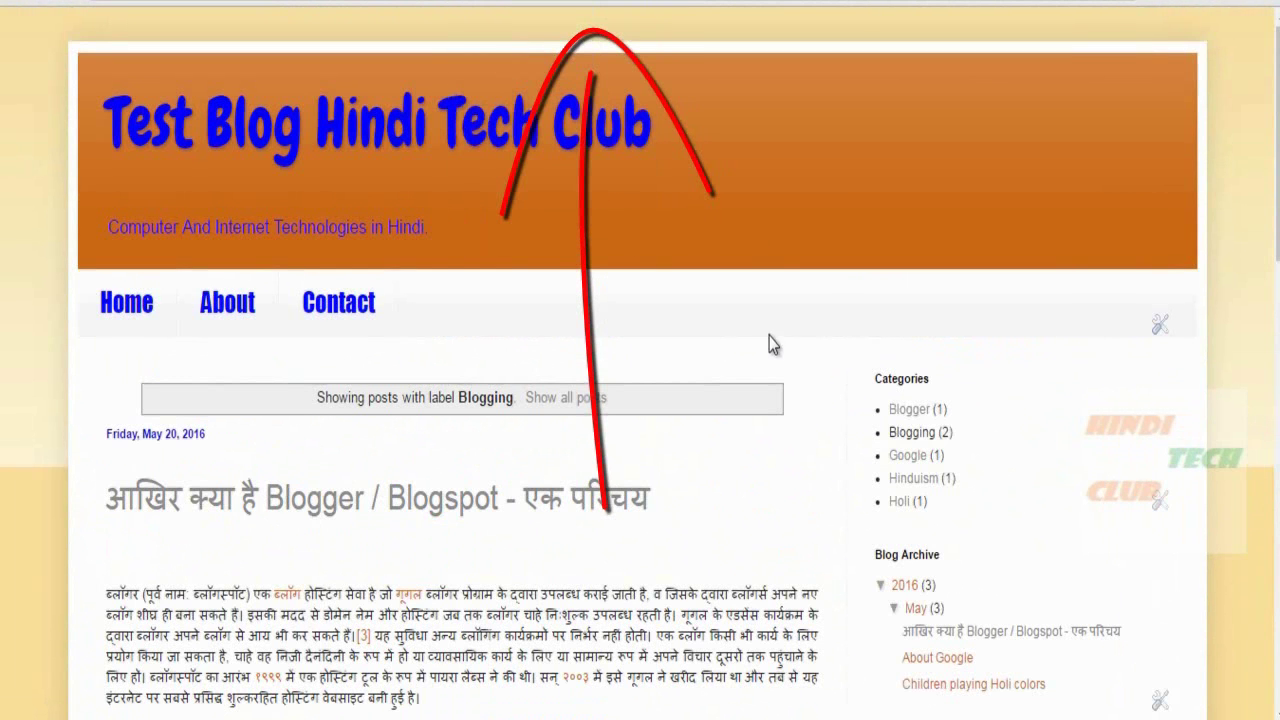
{"action": "left_click", "coordinate": [1160, 324]}
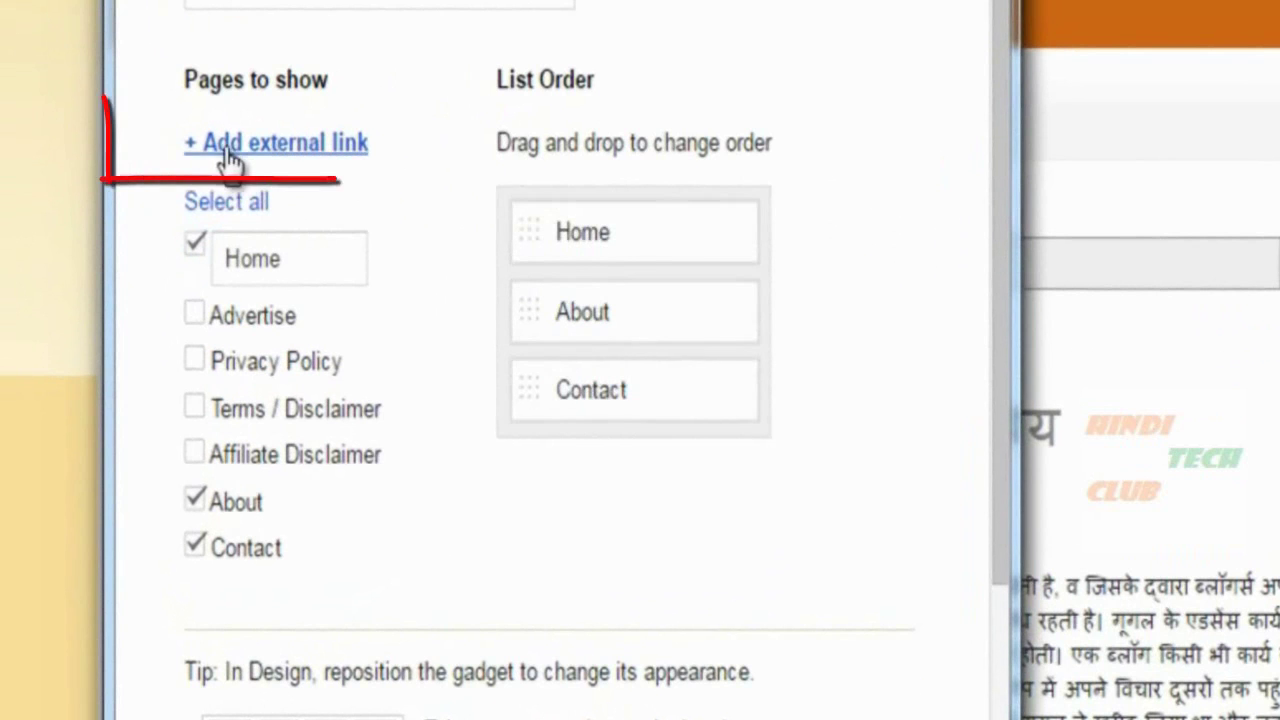
{"action": "left_click", "coordinate": [300, 150]}
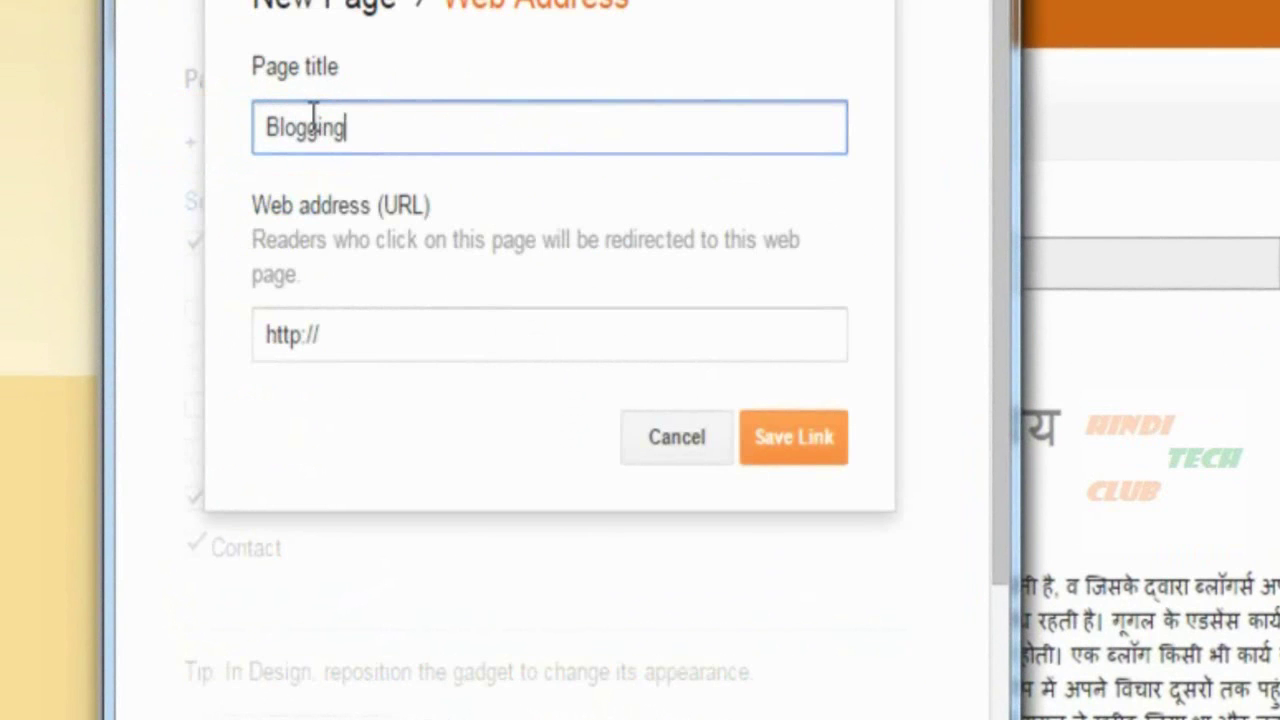
{"action": "left_click", "coordinate": [251, 331]}
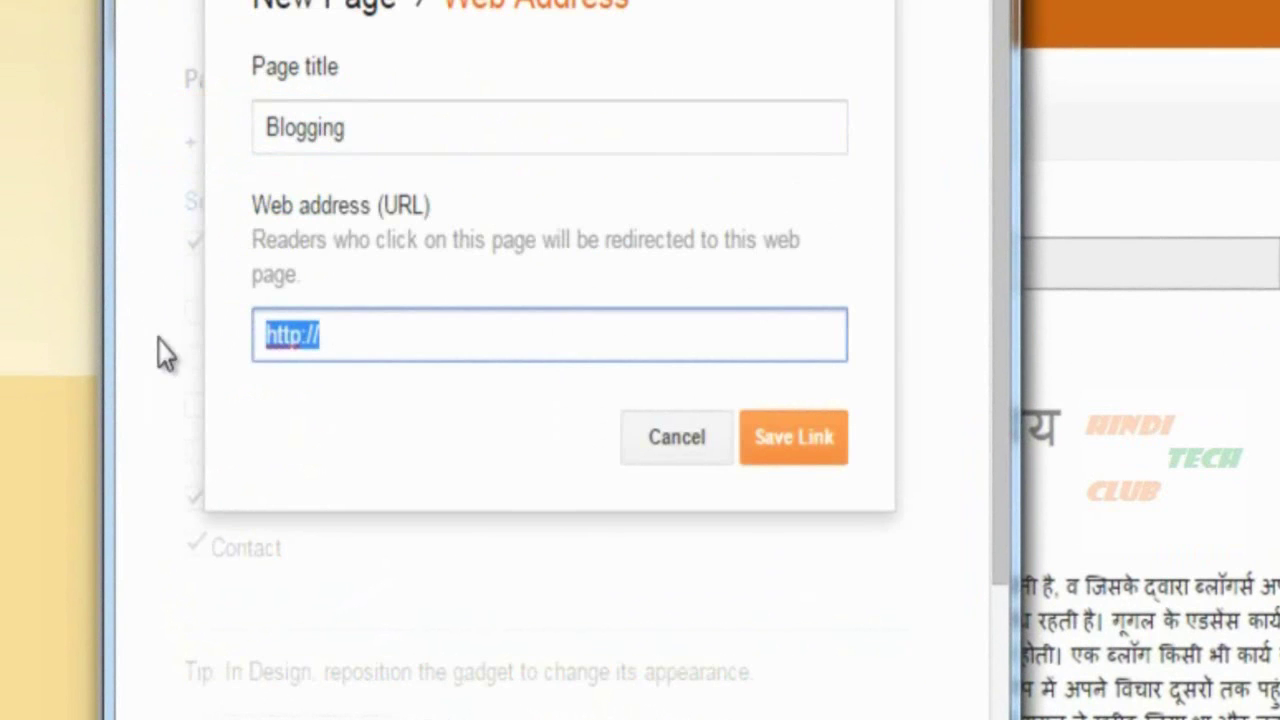
{"action": "key", "text": "ctrl+v"}
{"action": "left_click_drag", "start_coordinate": [263, 335], "coordinate": [610, 330]}
{"action": "left_click", "coordinate": [658, 337]}
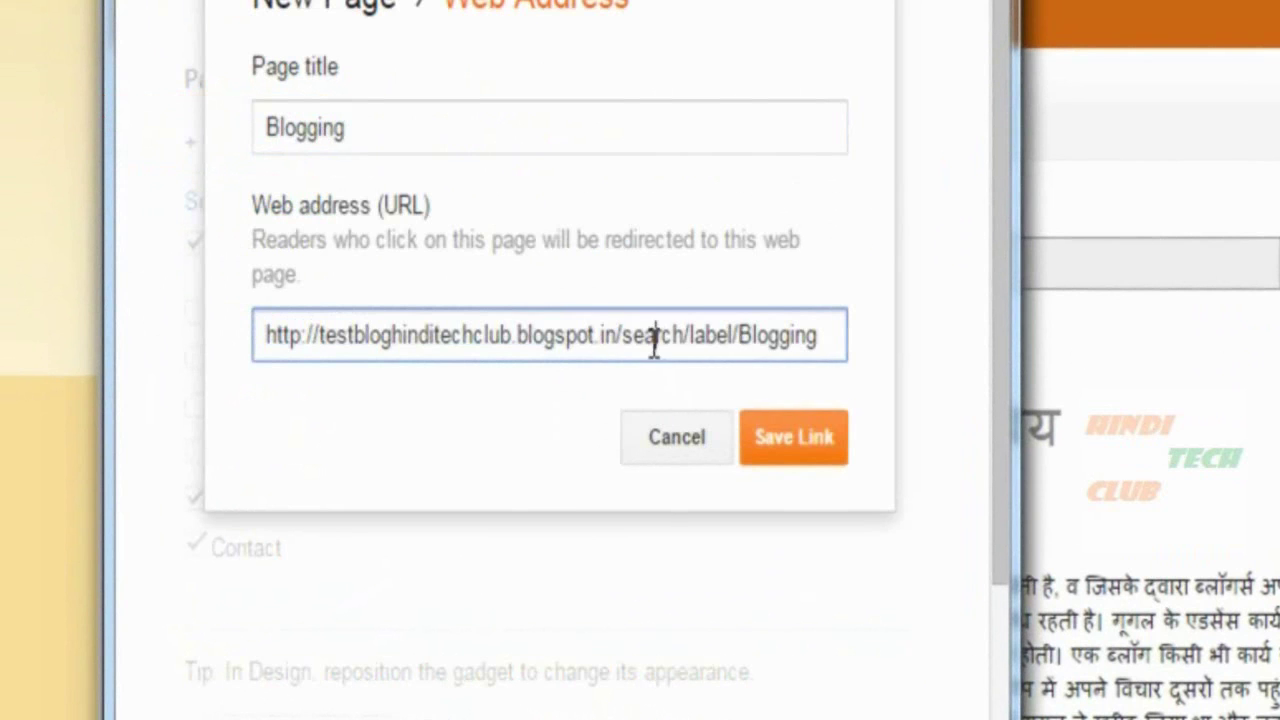
{"action": "left_click_drag", "start_coordinate": [691, 333], "coordinate": [726, 333]}
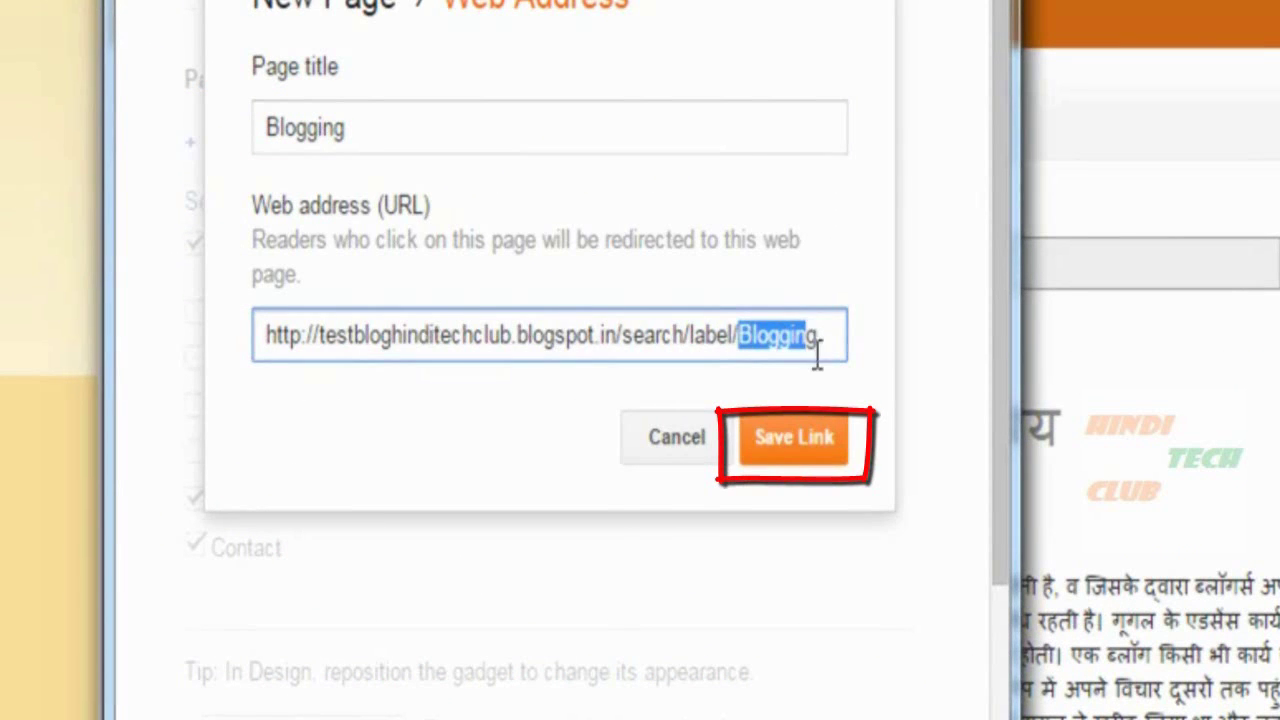
{"action": "left_click", "coordinate": [812, 446]}
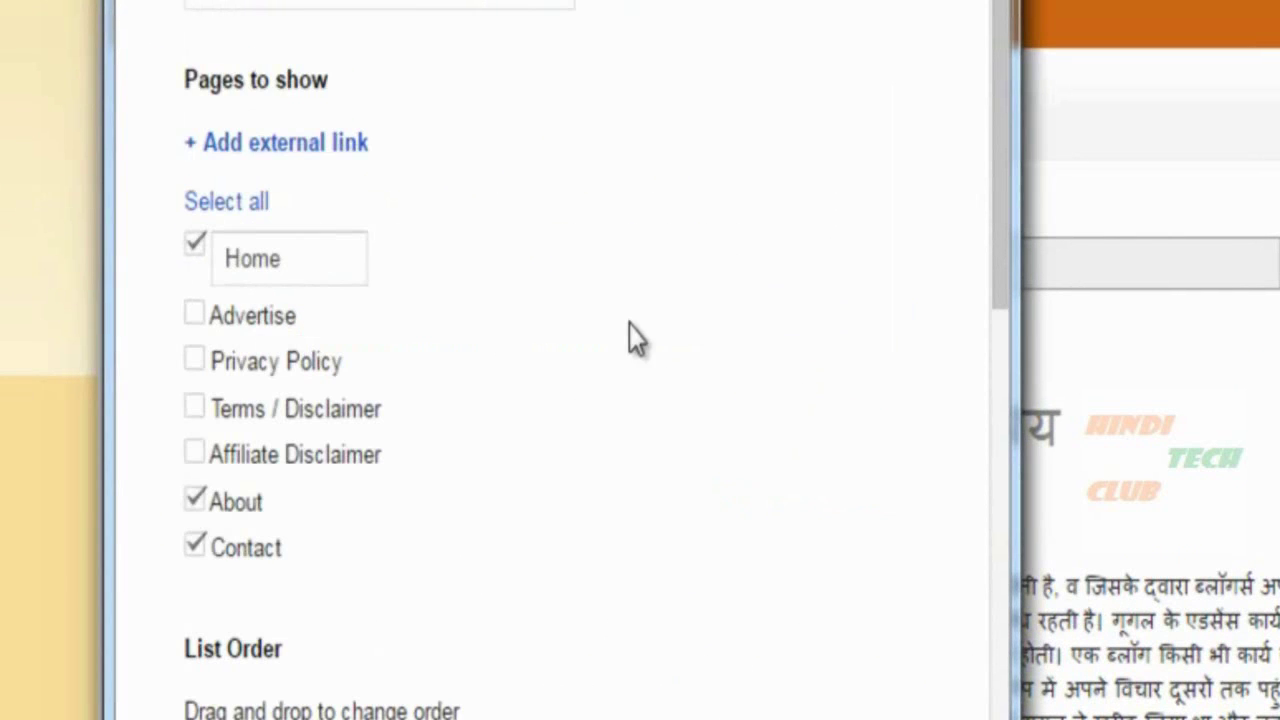
Step: Move Blogging between Home and About in the list order, save the Pages gadget and view the blog's home page
{"action": "scroll", "coordinate": [431, 260], "scroll_direction": "down", "scroll_amount": 6}
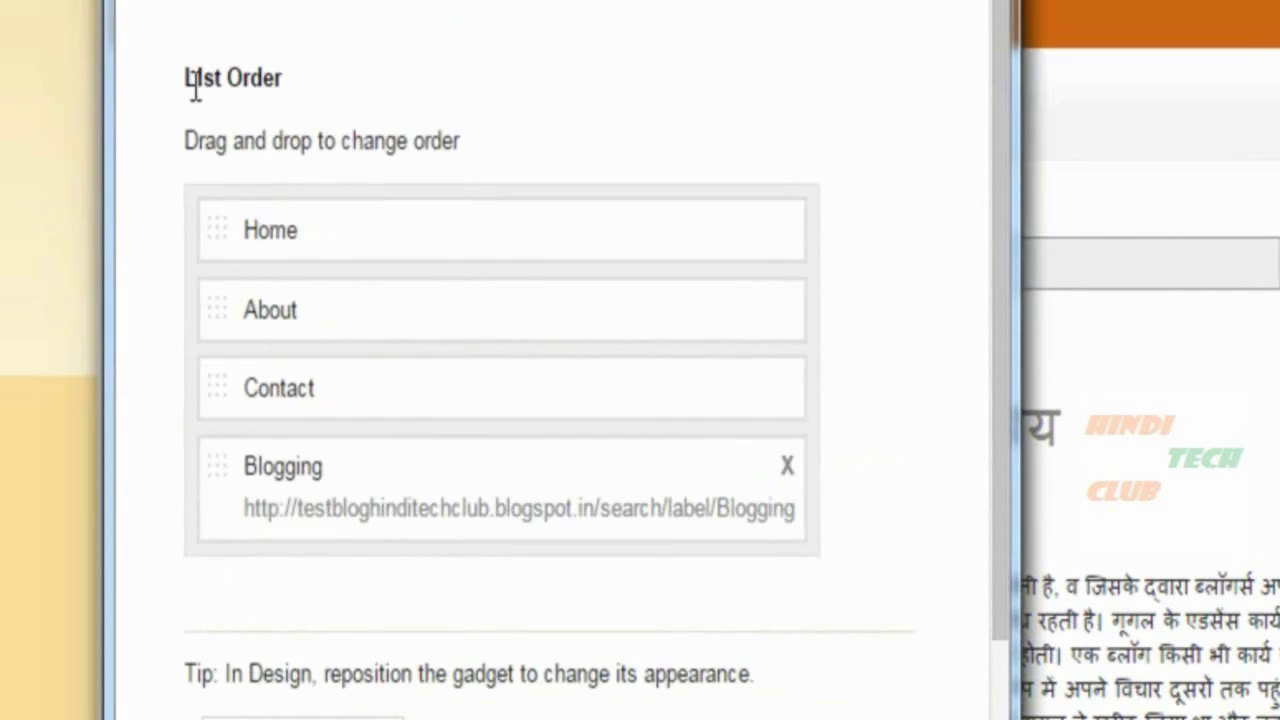
{"action": "left_click_drag", "start_coordinate": [354, 497], "coordinate": [372, 383]}
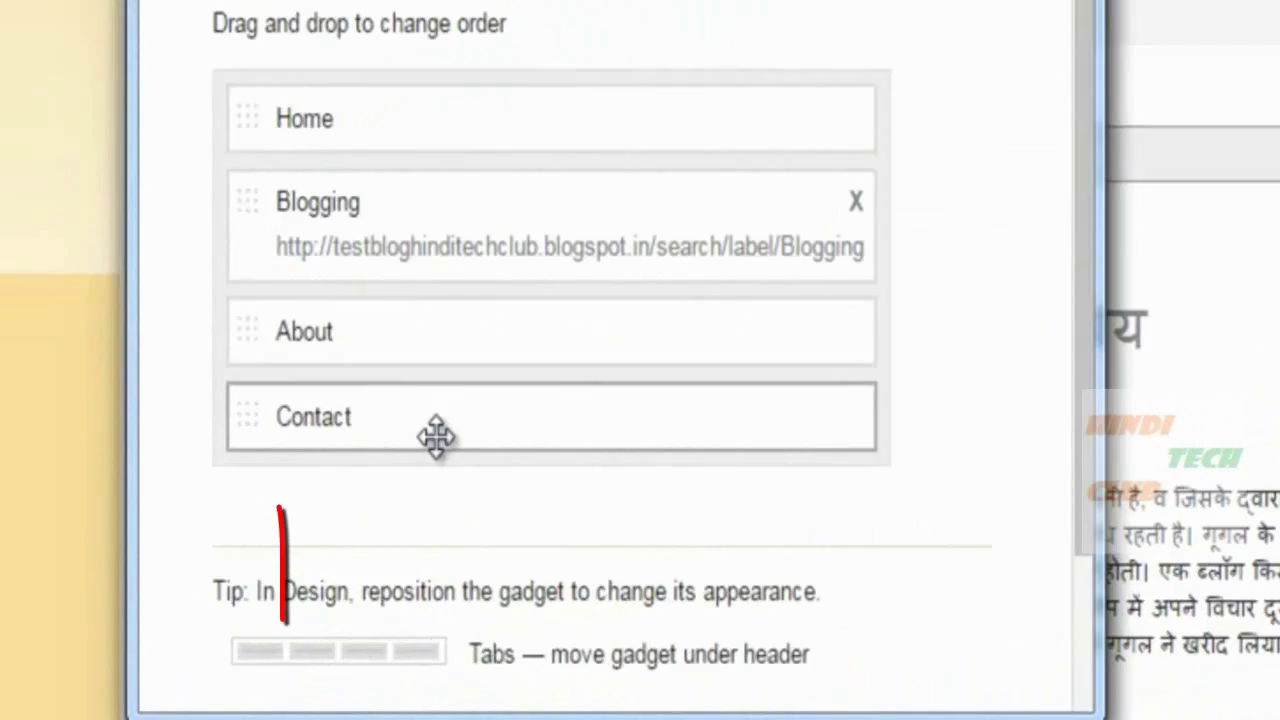
{"action": "scroll", "coordinate": [220, 600], "scroll_direction": "down", "scroll_amount": 2}
{"action": "left_click", "coordinate": [398, 580]}
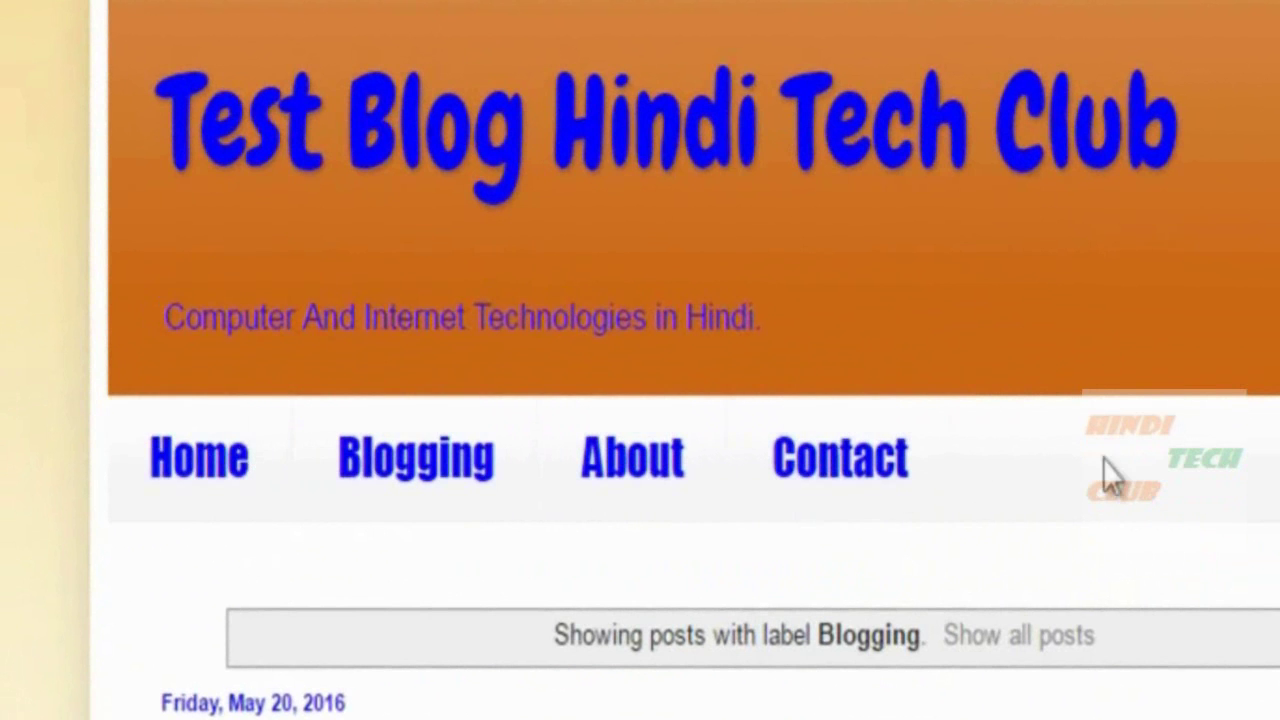
{"action": "left_click", "coordinate": [238, 490]}
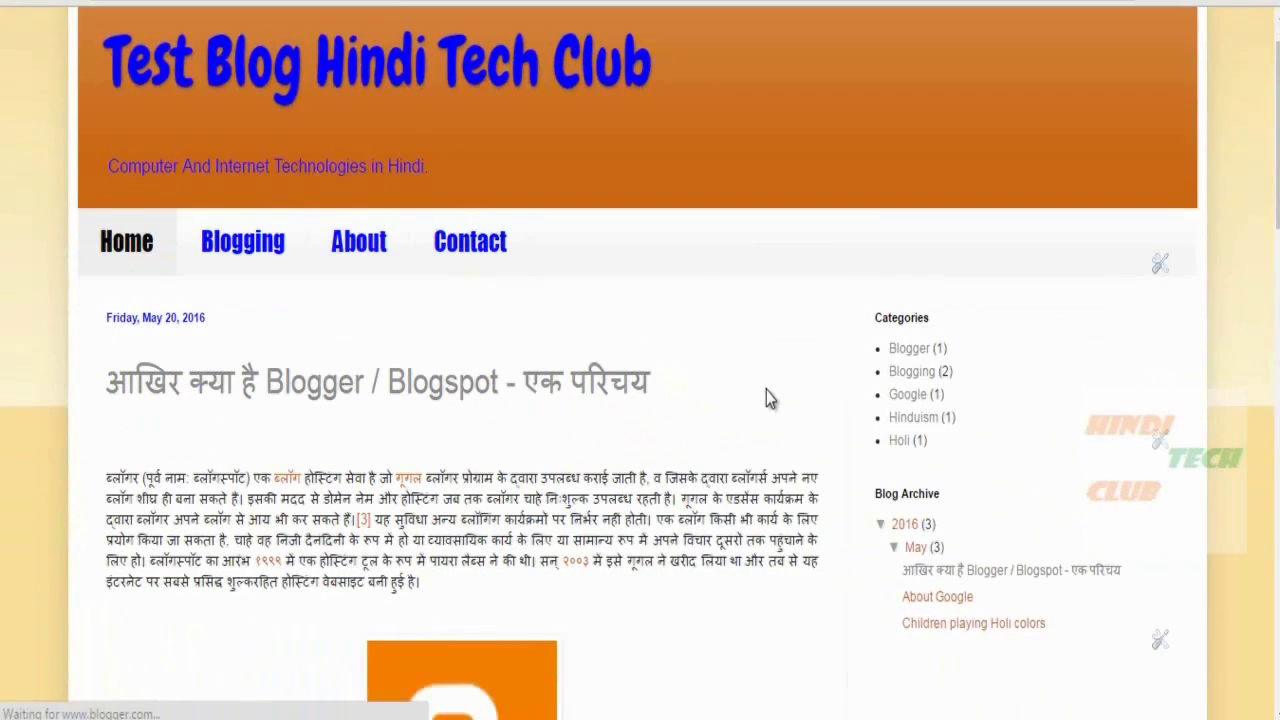
{"action": "scroll", "coordinate": [766, 392], "scroll_direction": "down", "scroll_amount": 2}
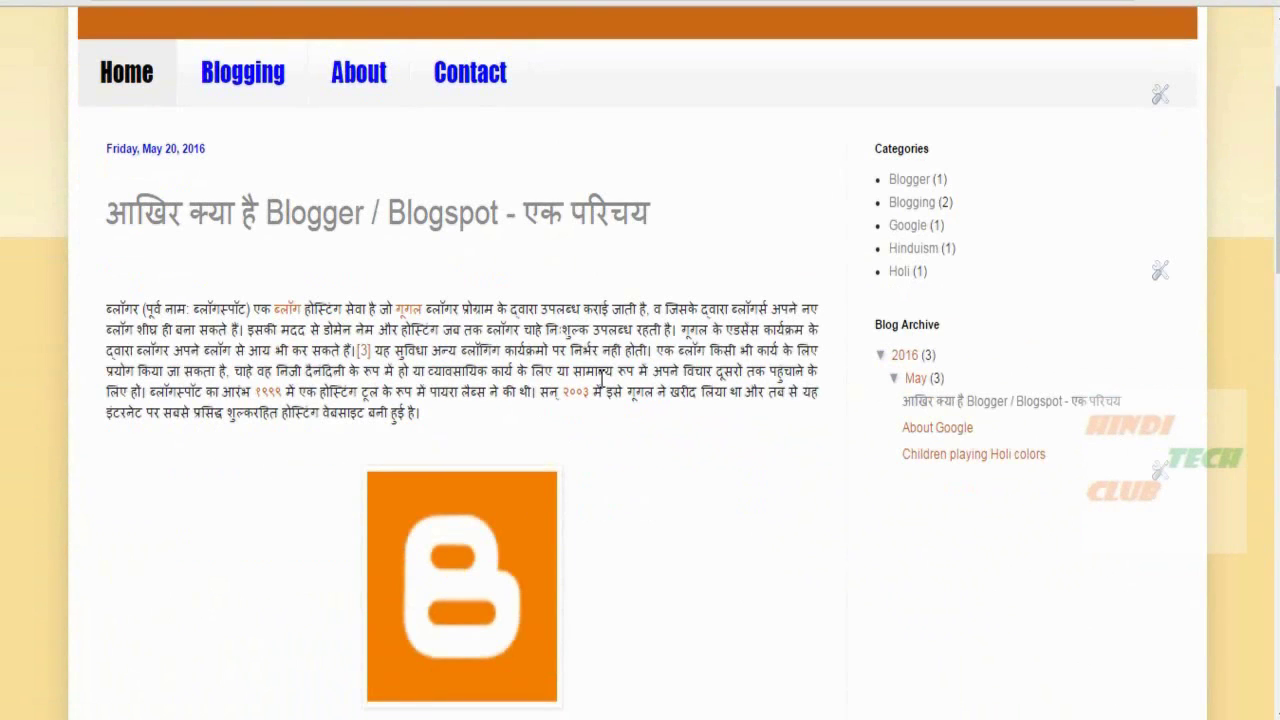
Step: Check the labels beneath the home page posts to identify those in the Blogging category
{"action": "scroll", "coordinate": [601, 371], "scroll_direction": "down", "scroll_amount": 14}
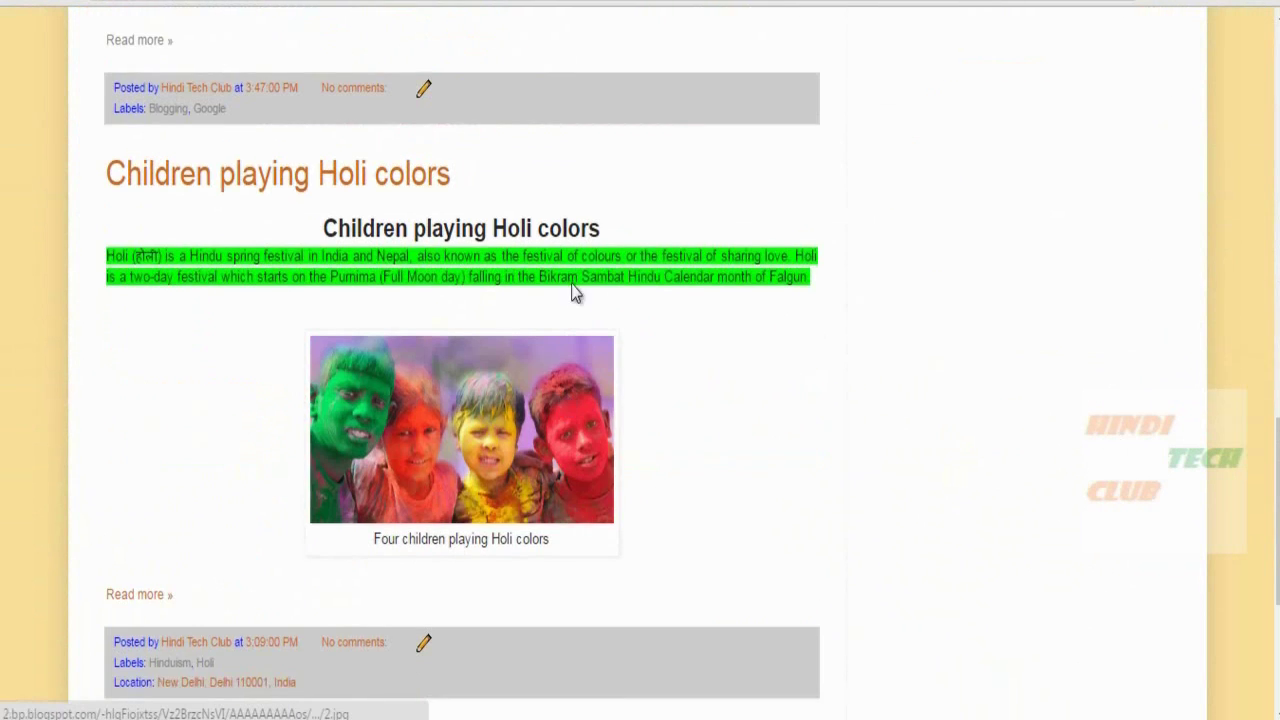
{"action": "scroll", "coordinate": [563, 343], "scroll_direction": "up", "scroll_amount": 6}
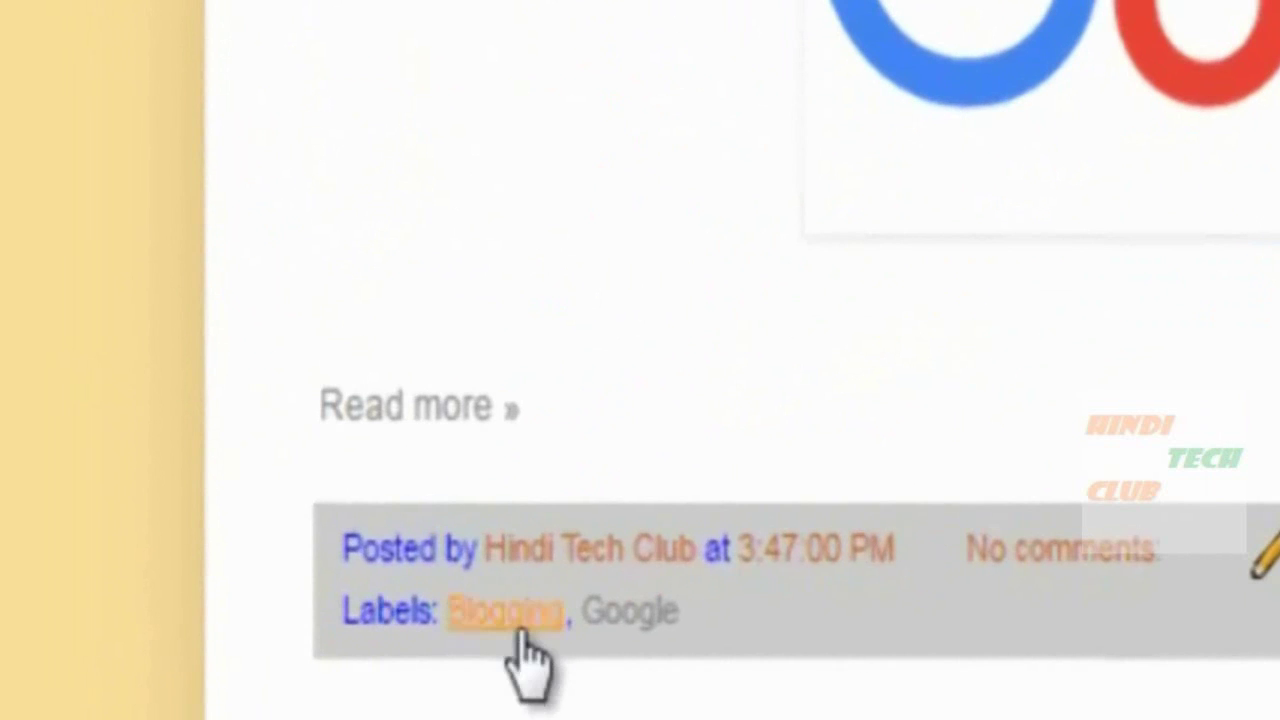
{"action": "left_click", "coordinate": [519, 633]}
{"action": "scroll", "coordinate": [338, 464], "scroll_direction": "up", "scroll_amount": 5}
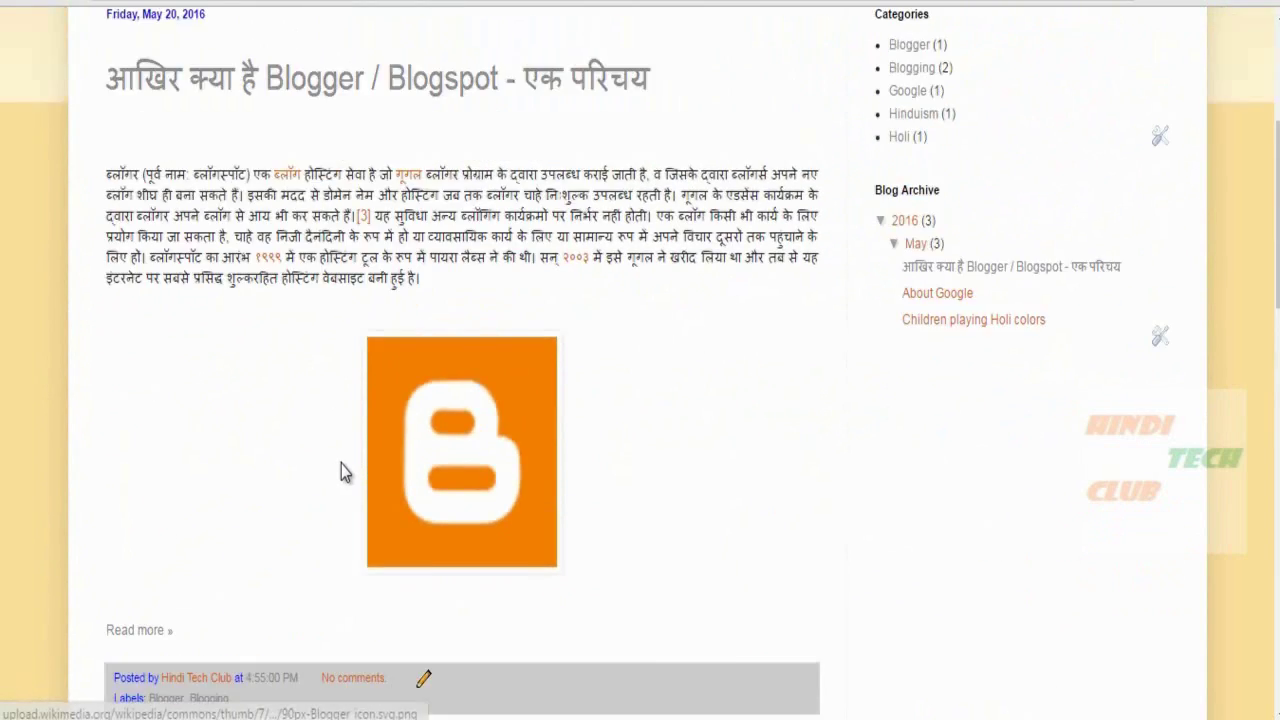
{"action": "scroll", "coordinate": [220, 523], "scroll_direction": "down", "scroll_amount": 3}
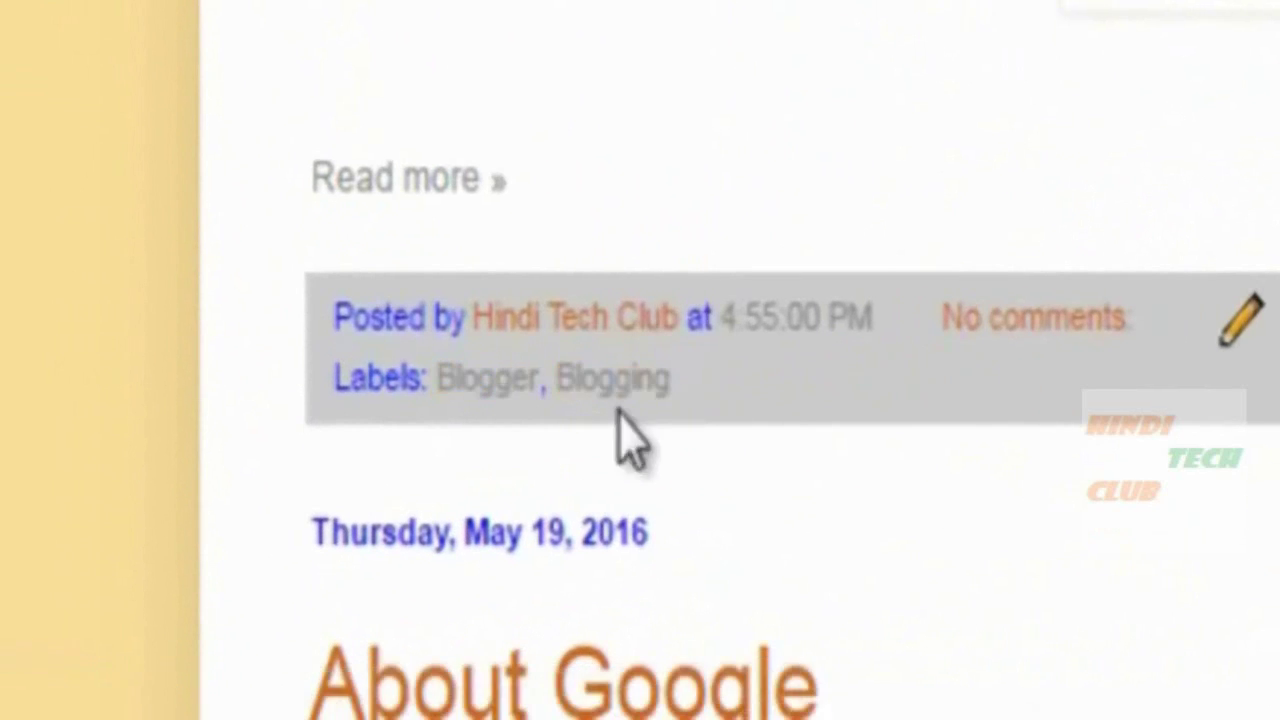
{"action": "left_click", "coordinate": [617, 392]}
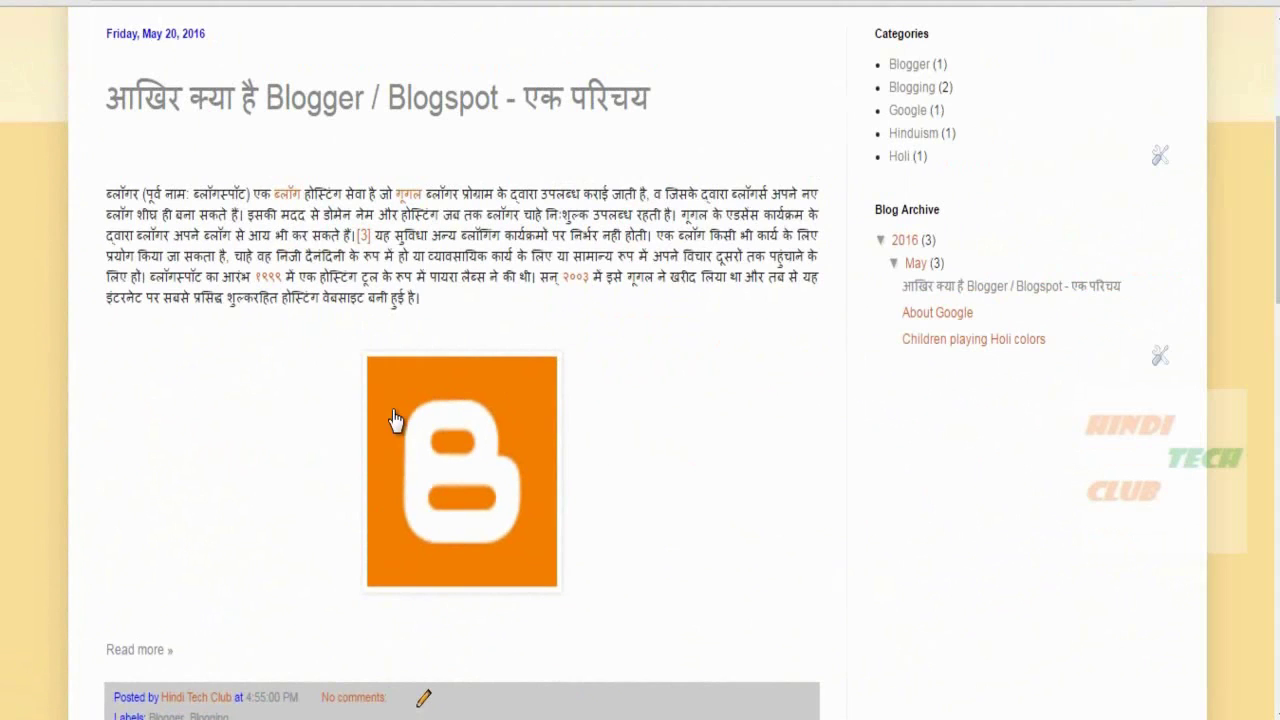
{"action": "scroll", "coordinate": [511, 409], "scroll_direction": "down", "scroll_amount": 7}
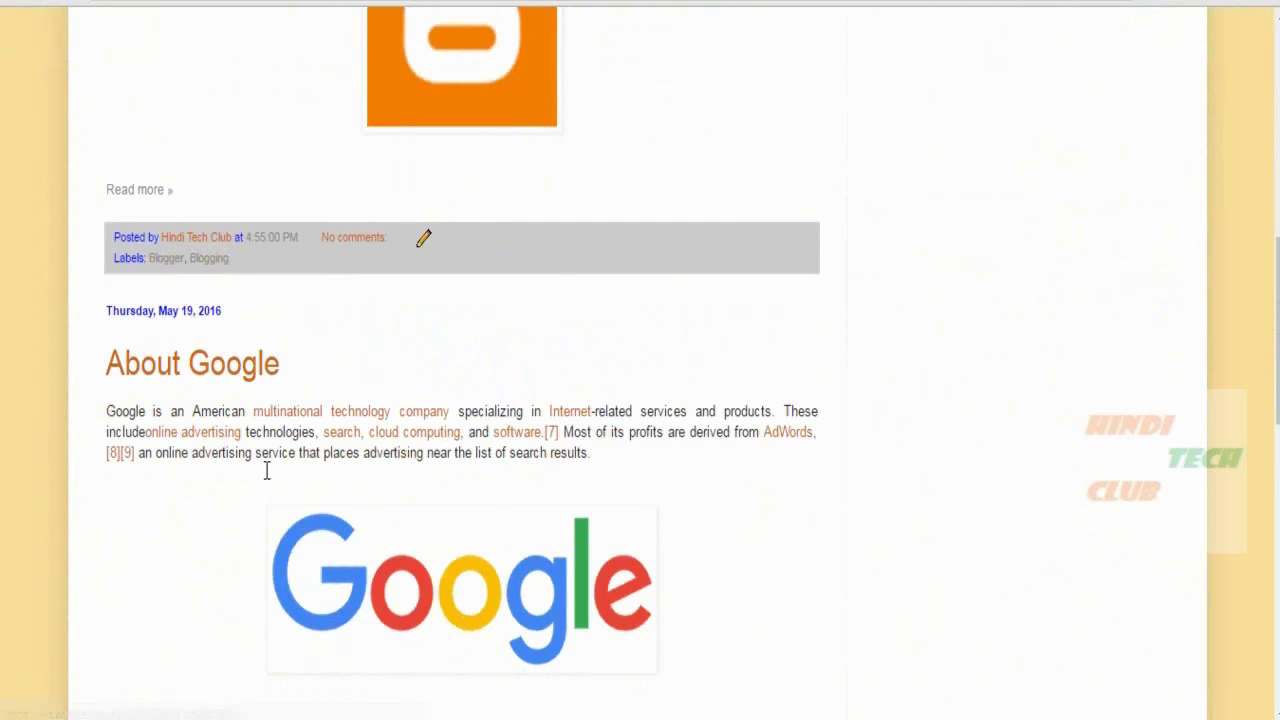
{"action": "scroll", "coordinate": [509, 355], "scroll_direction": "up", "scroll_amount": 10}
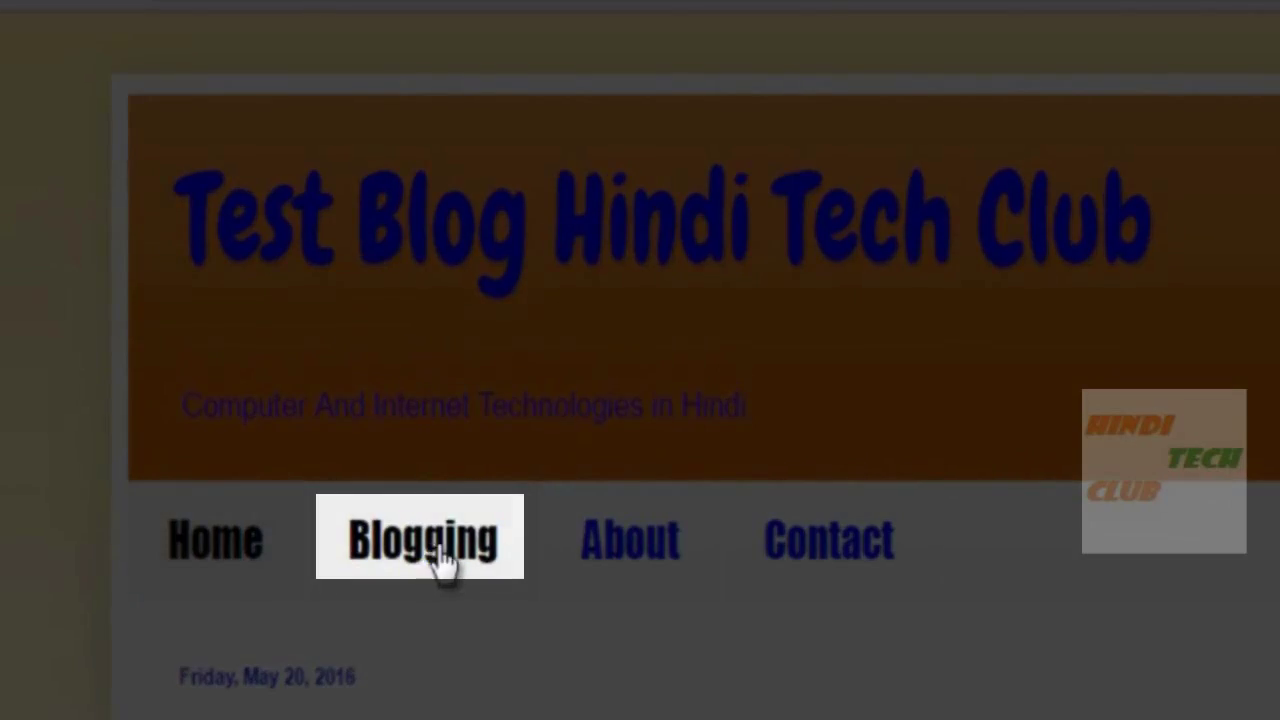
Step: Open the Blogging page from the blog header and look through the posts it lists
{"action": "left_click", "coordinate": [440, 560]}
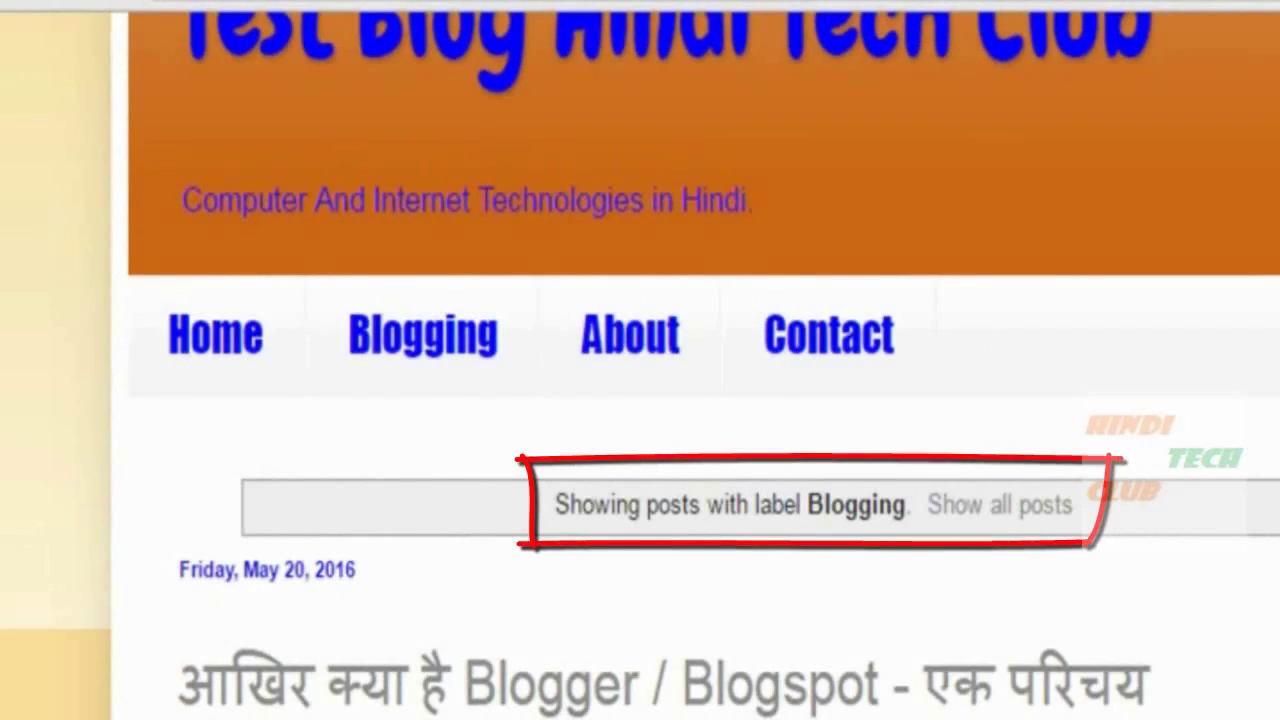
{"action": "scroll", "coordinate": [846, 150], "scroll_direction": "down", "scroll_amount": 4}
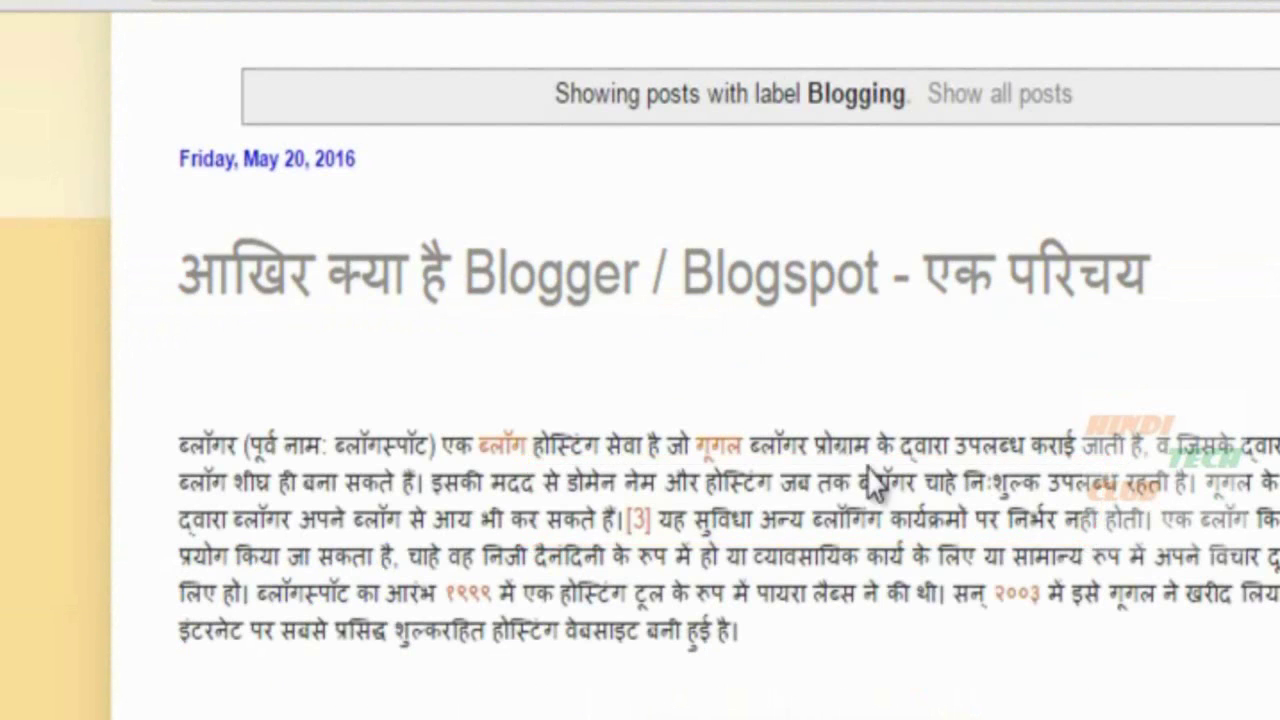
{"action": "scroll", "coordinate": [818, 425], "scroll_direction": "up", "scroll_amount": 2}
{"action": "left_click_drag", "start_coordinate": [812, 300], "coordinate": [907, 292]}
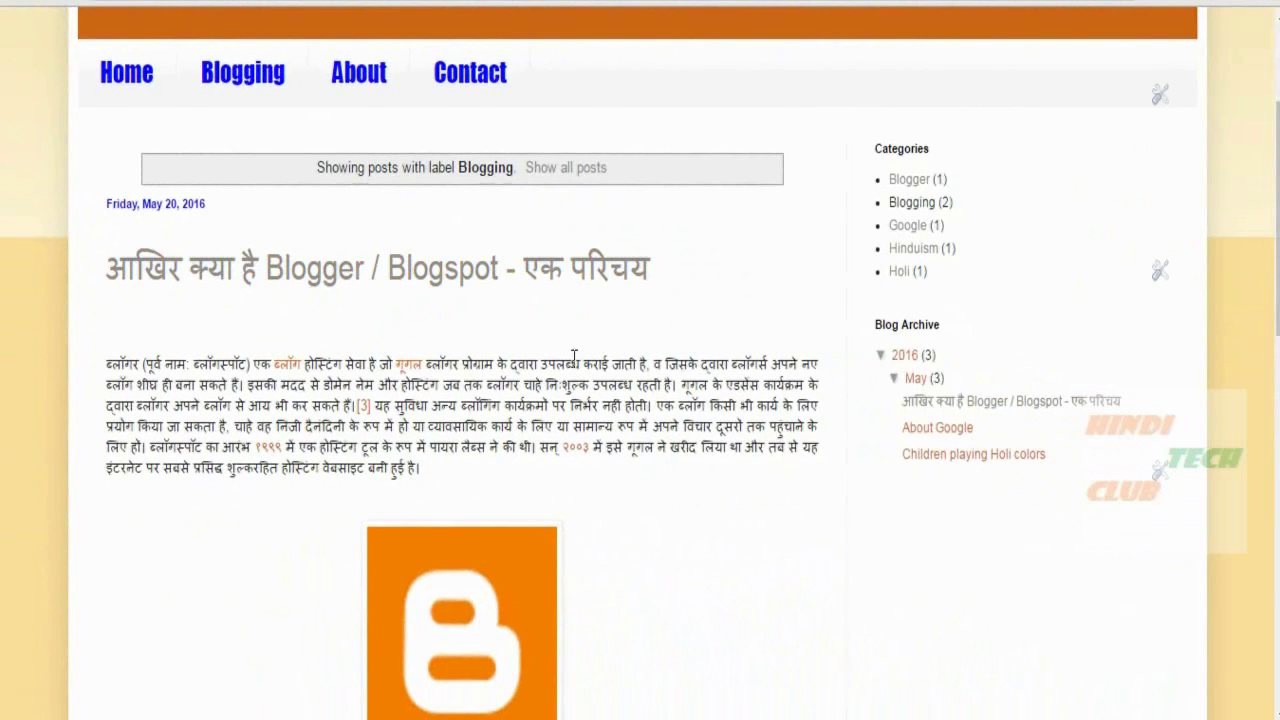
{"action": "scroll", "coordinate": [576, 438], "scroll_direction": "down", "scroll_amount": 5}
{"action": "scroll", "coordinate": [576, 438], "scroll_direction": "down", "scroll_amount": 7}
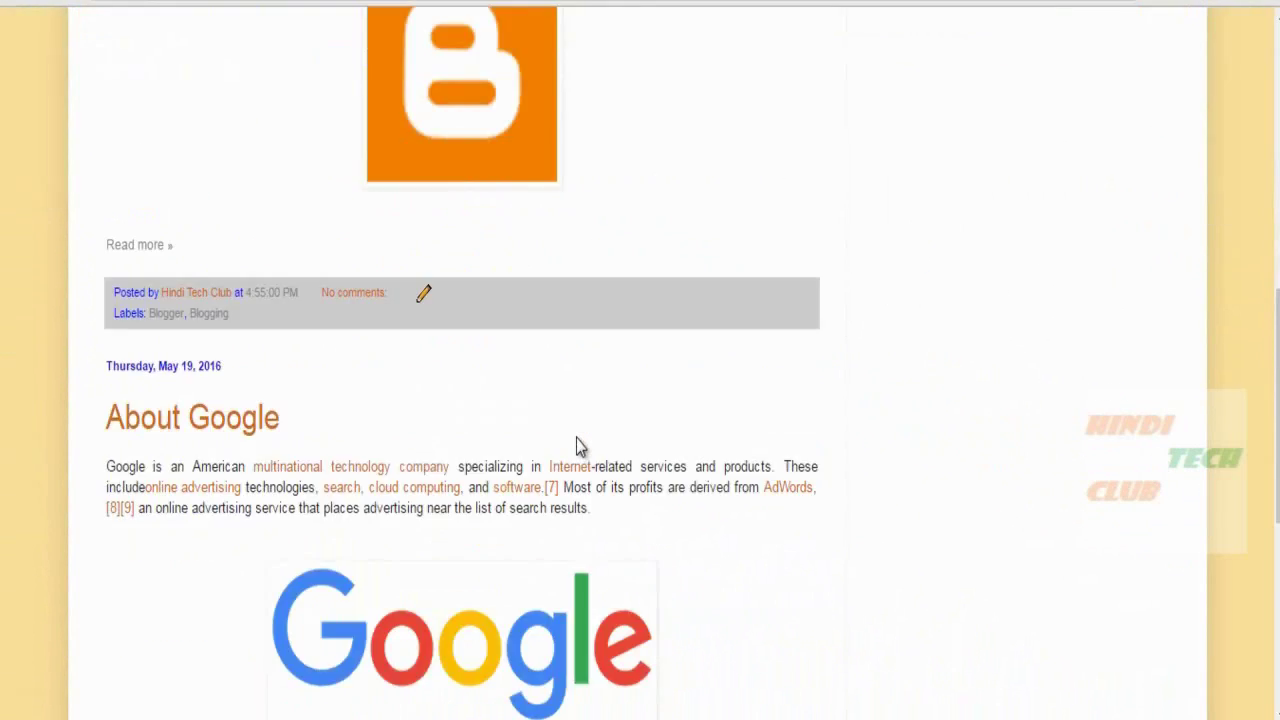
{"action": "scroll", "coordinate": [710, 558], "scroll_direction": "up", "scroll_amount": 5}
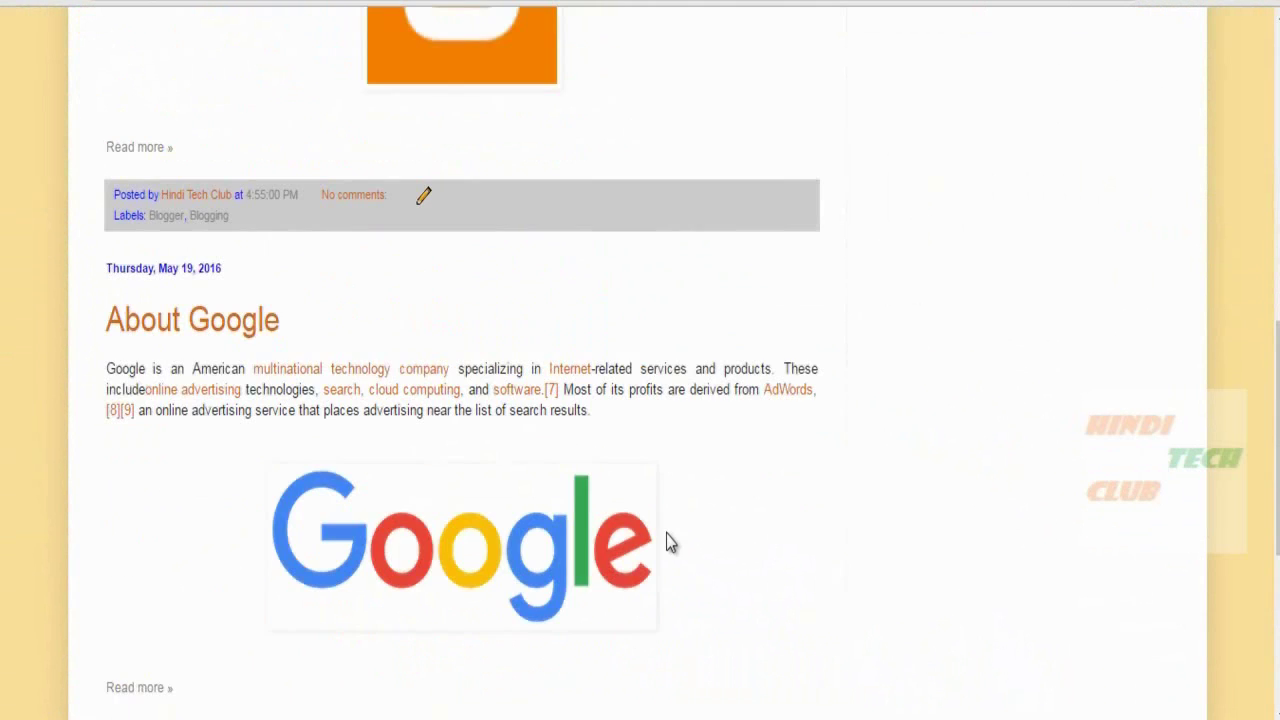
{"action": "scroll", "coordinate": [665, 538], "scroll_direction": "up", "scroll_amount": 8}
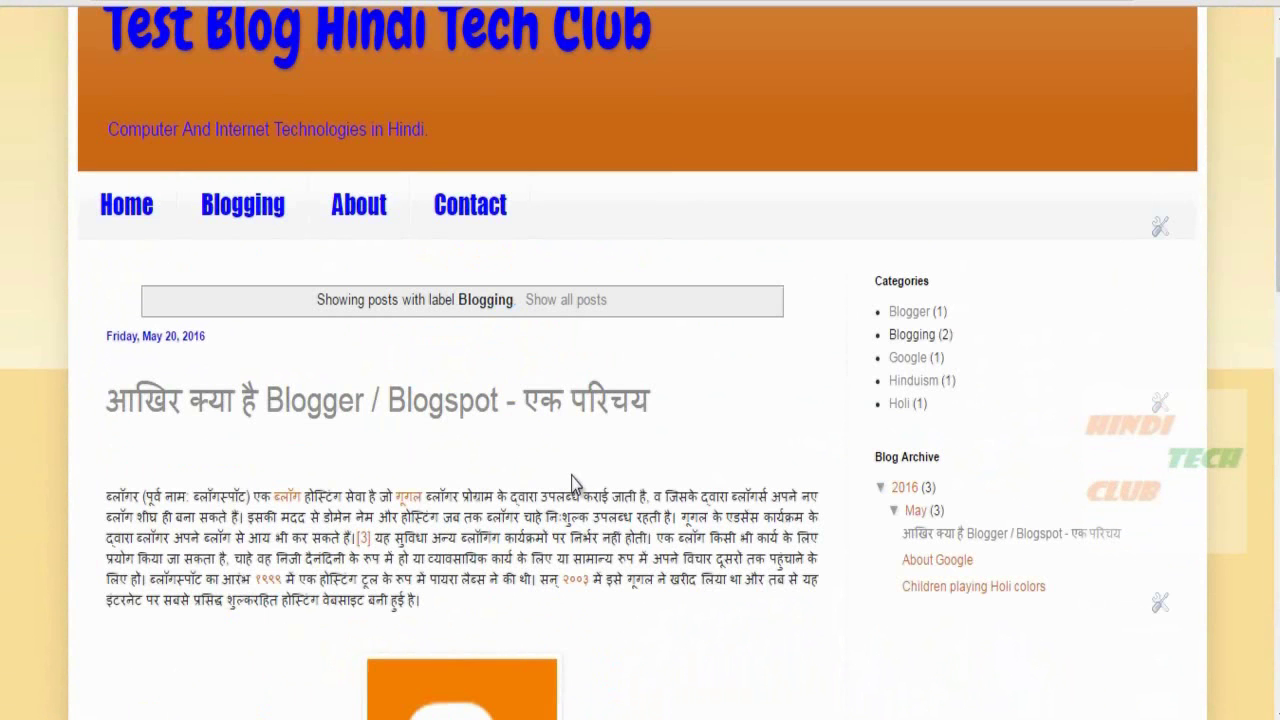
{"action": "scroll", "coordinate": [609, 490], "scroll_direction": "up", "scroll_amount": 2}
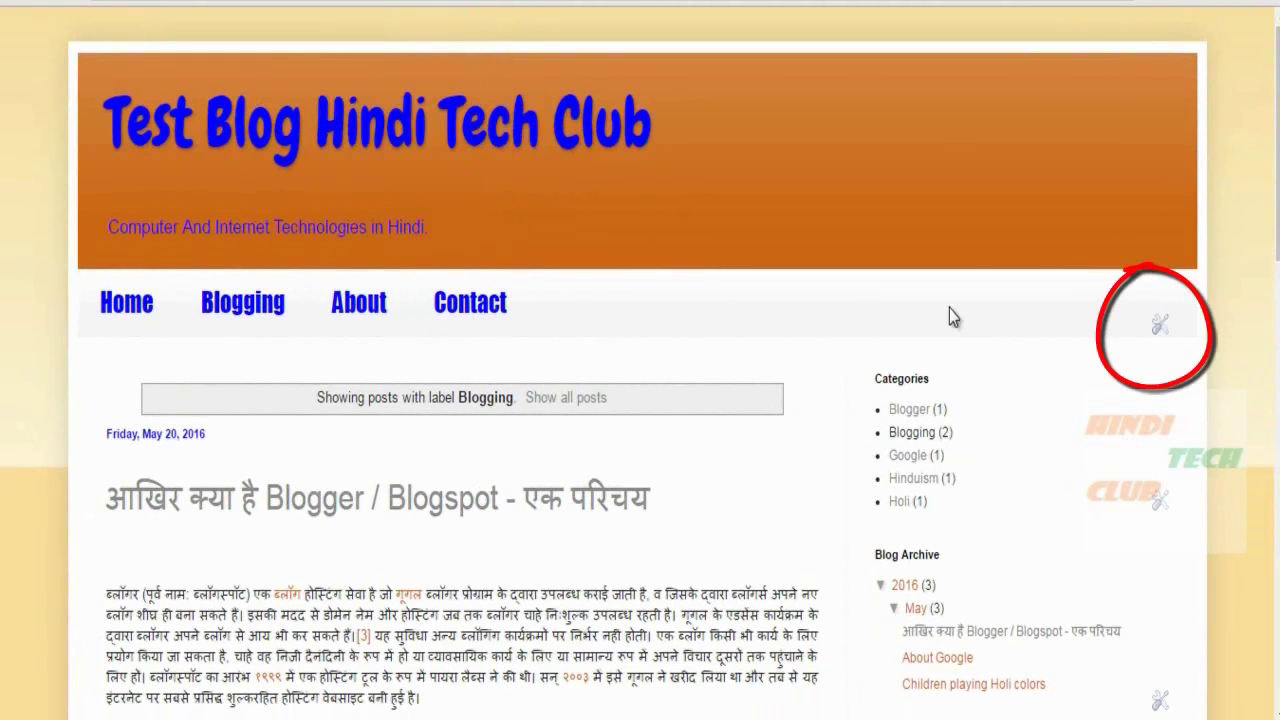
Step: Review the external link form and the list order in the header's Pages gadget, and save the gadget
{"action": "left_click", "coordinate": [1160, 333]}
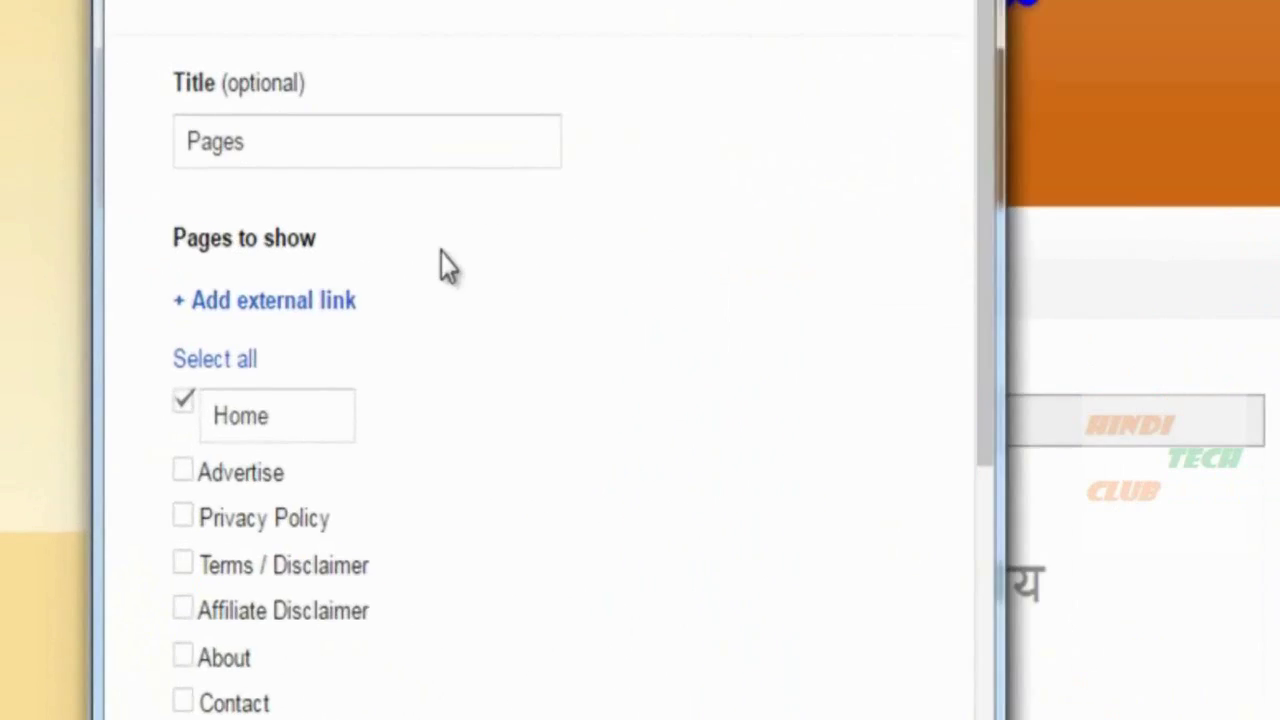
{"action": "left_click", "coordinate": [288, 290]}
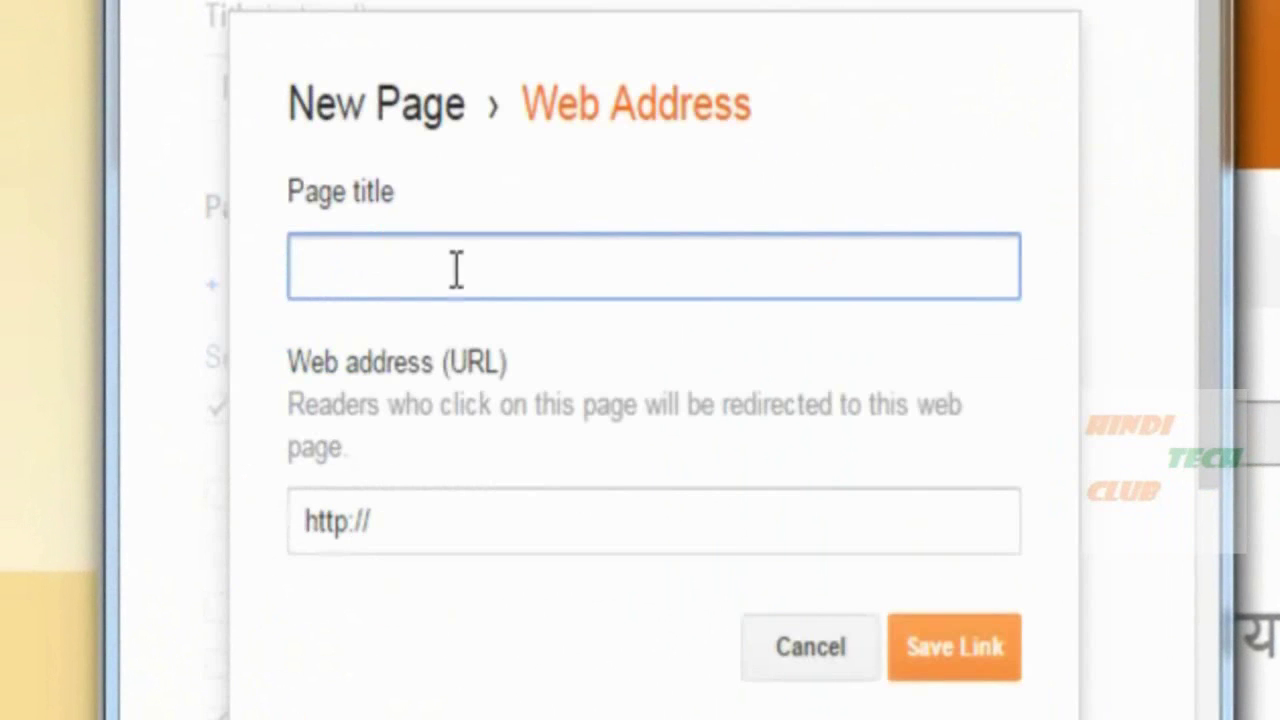
{"action": "left_click", "coordinate": [420, 506]}
{"action": "left_click_drag", "start_coordinate": [420, 506], "coordinate": [215, 508]}
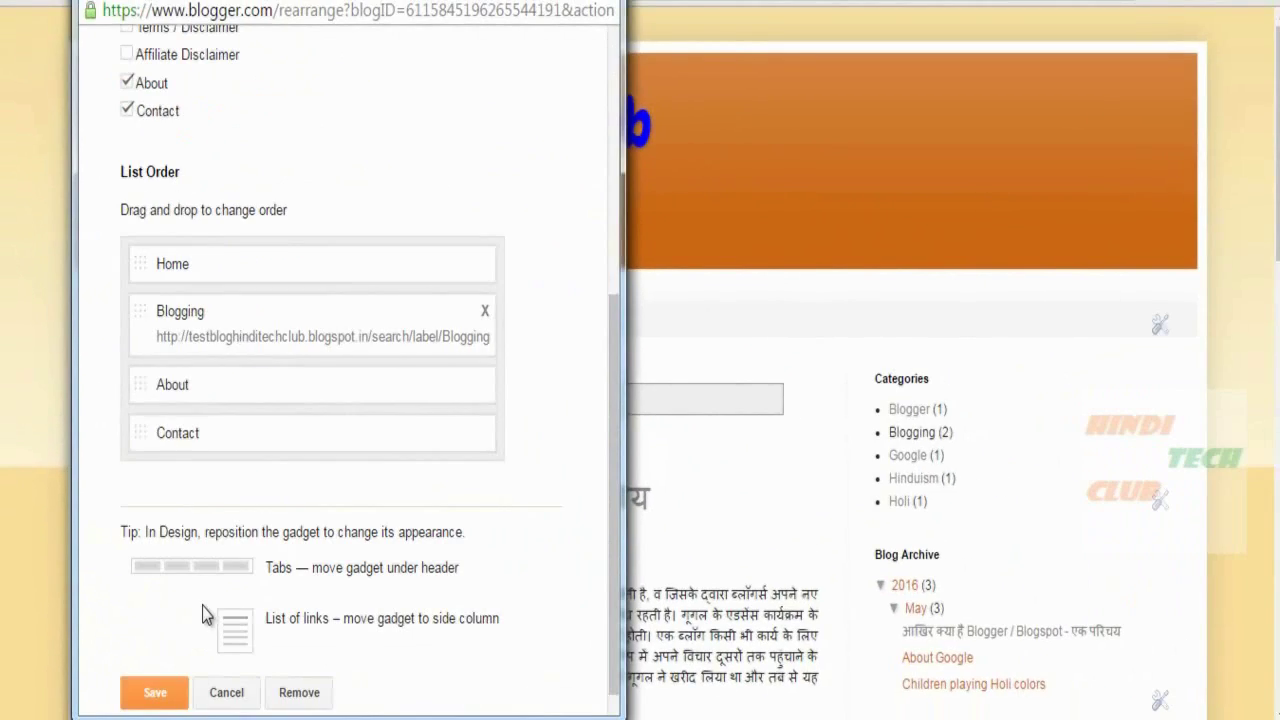
{"action": "left_click", "coordinate": [150, 700]}
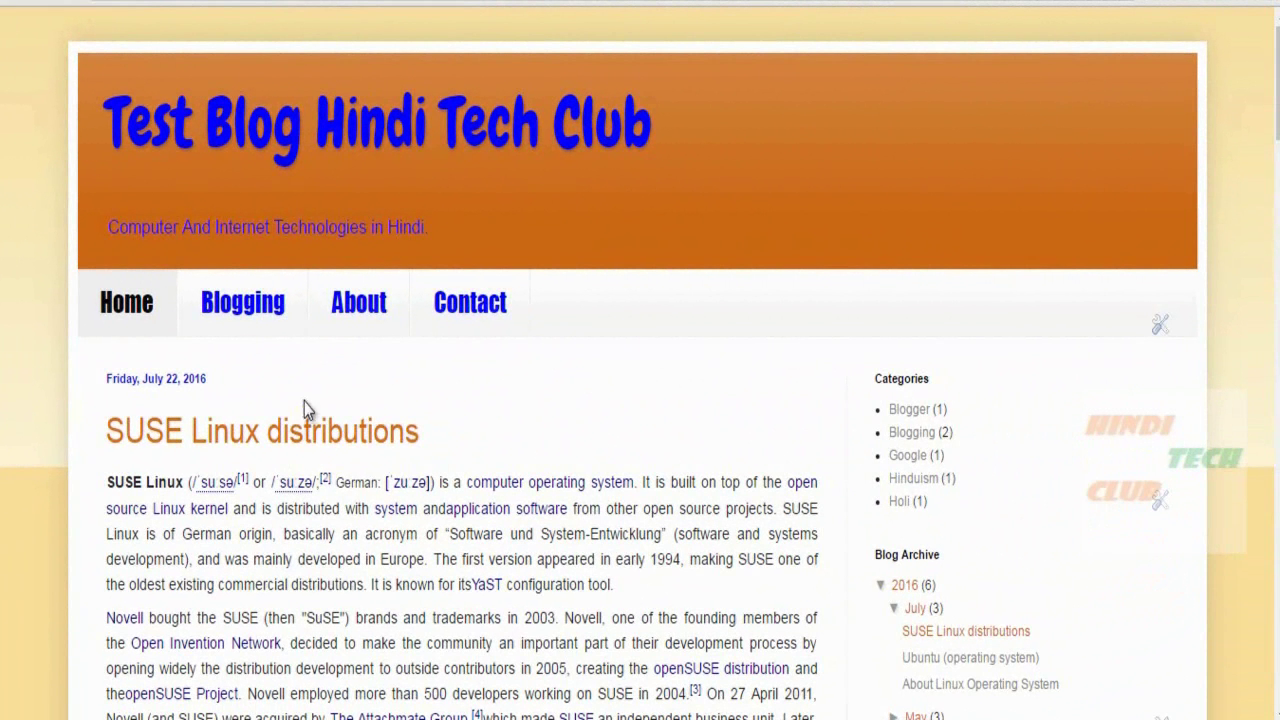
Step: Examine the SUSE, Ubuntu and About Linux Operating System posts on the home page for assigned labels
{"action": "scroll", "coordinate": [564, 400], "scroll_direction": "down", "scroll_amount": 1}
{"action": "scroll", "coordinate": [564, 400], "scroll_direction": "down", "scroll_amount": 5}
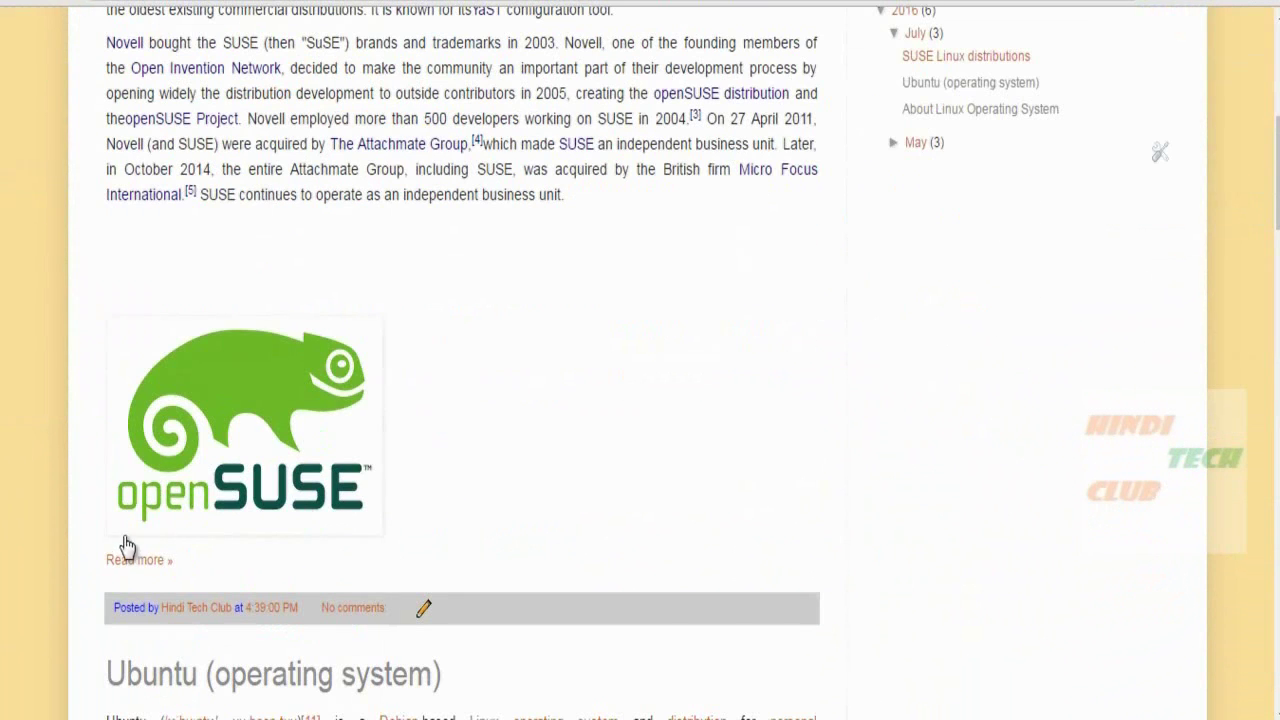
{"action": "scroll", "coordinate": [588, 395], "scroll_direction": "down", "scroll_amount": 5}
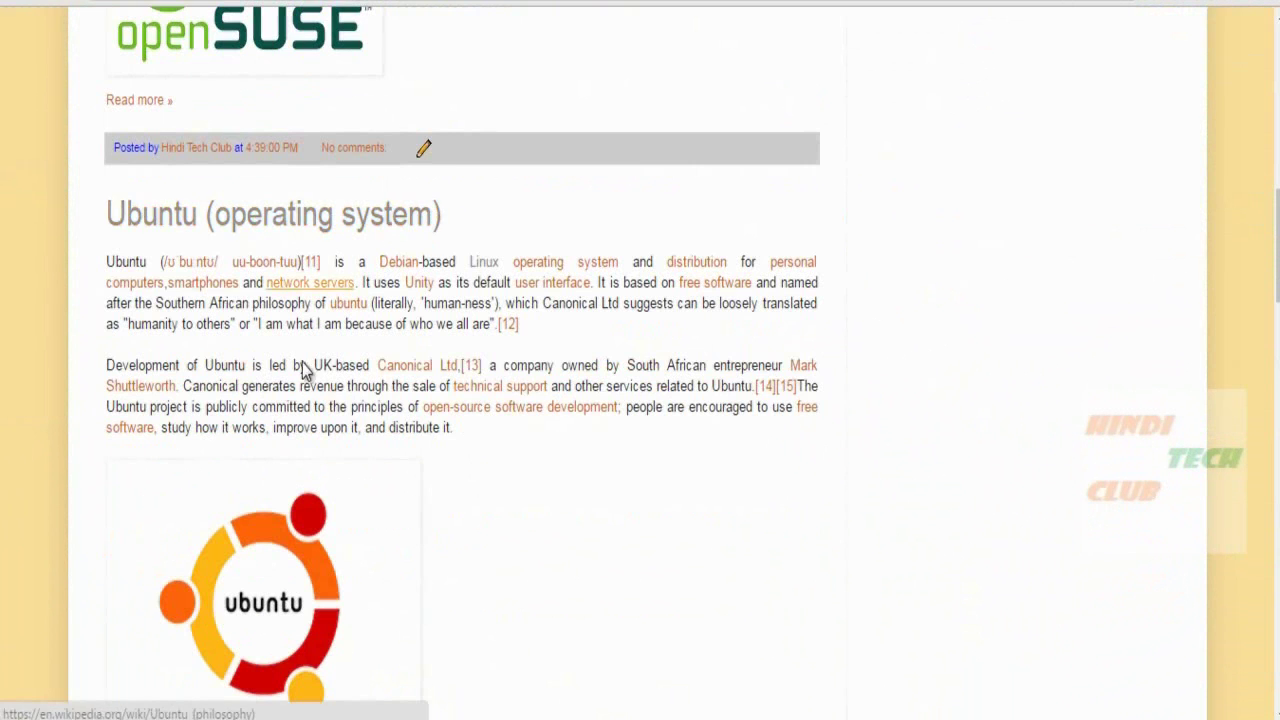
{"action": "scroll", "coordinate": [357, 408], "scroll_direction": "down", "scroll_amount": 3}
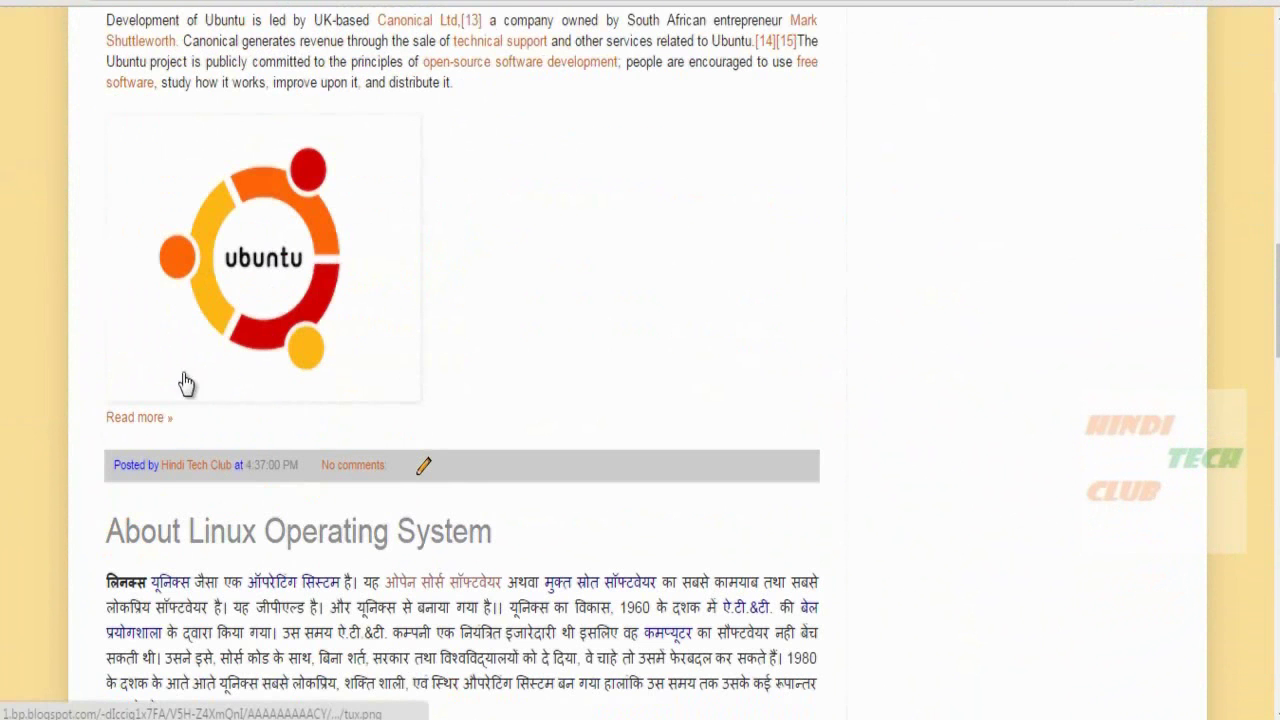
{"action": "scroll", "coordinate": [245, 285], "scroll_direction": "down", "scroll_amount": 3}
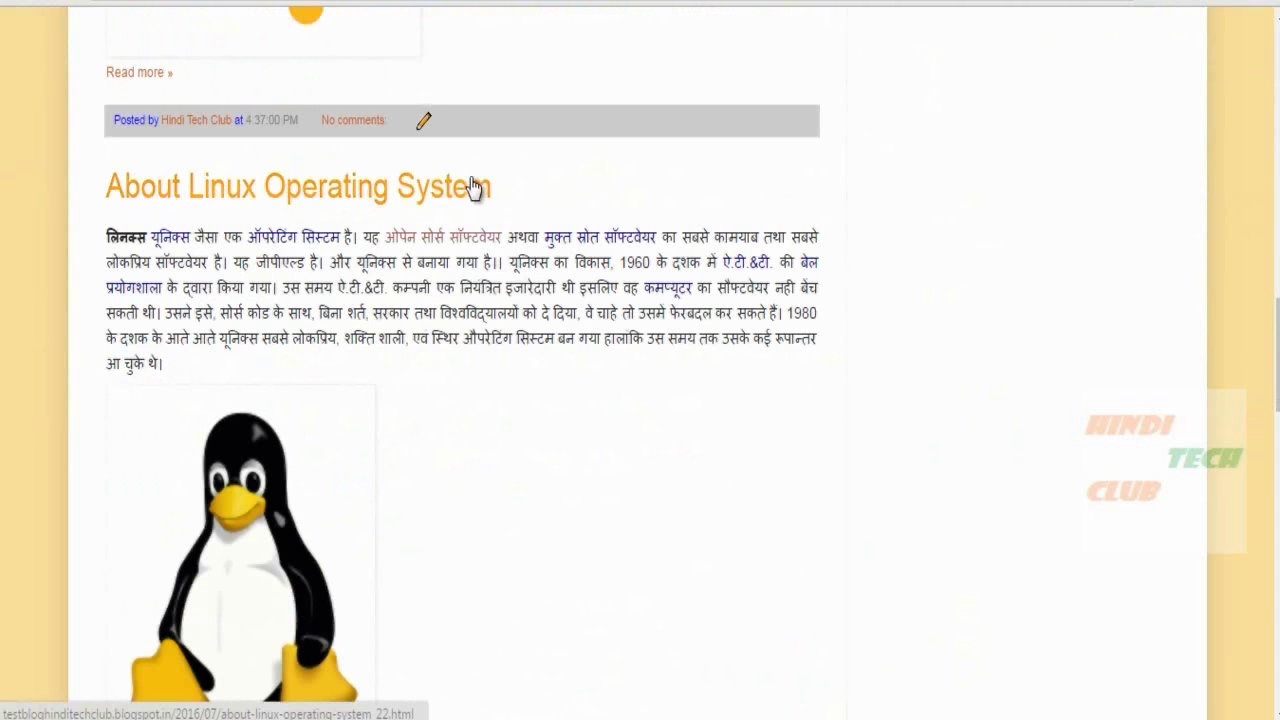
{"action": "scroll", "coordinate": [368, 314], "scroll_direction": "down", "scroll_amount": 3}
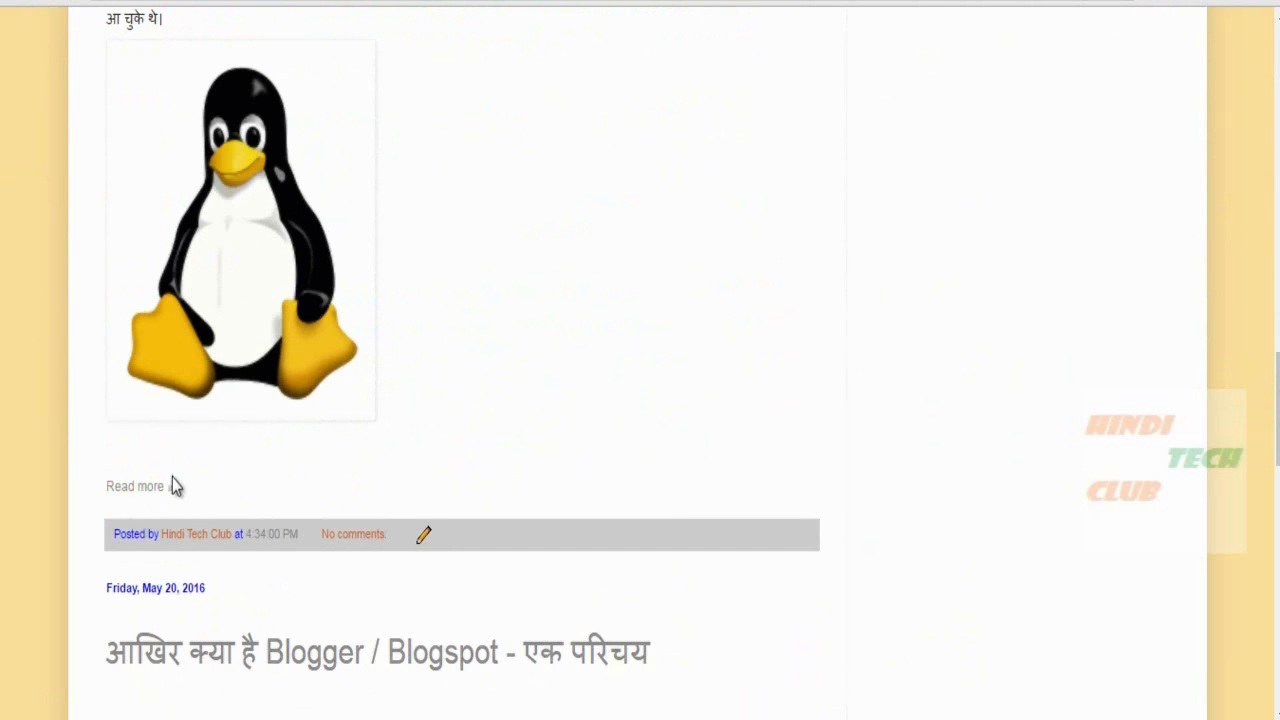
{"action": "scroll", "coordinate": [620, 383], "scroll_direction": "up", "scroll_amount": 5}
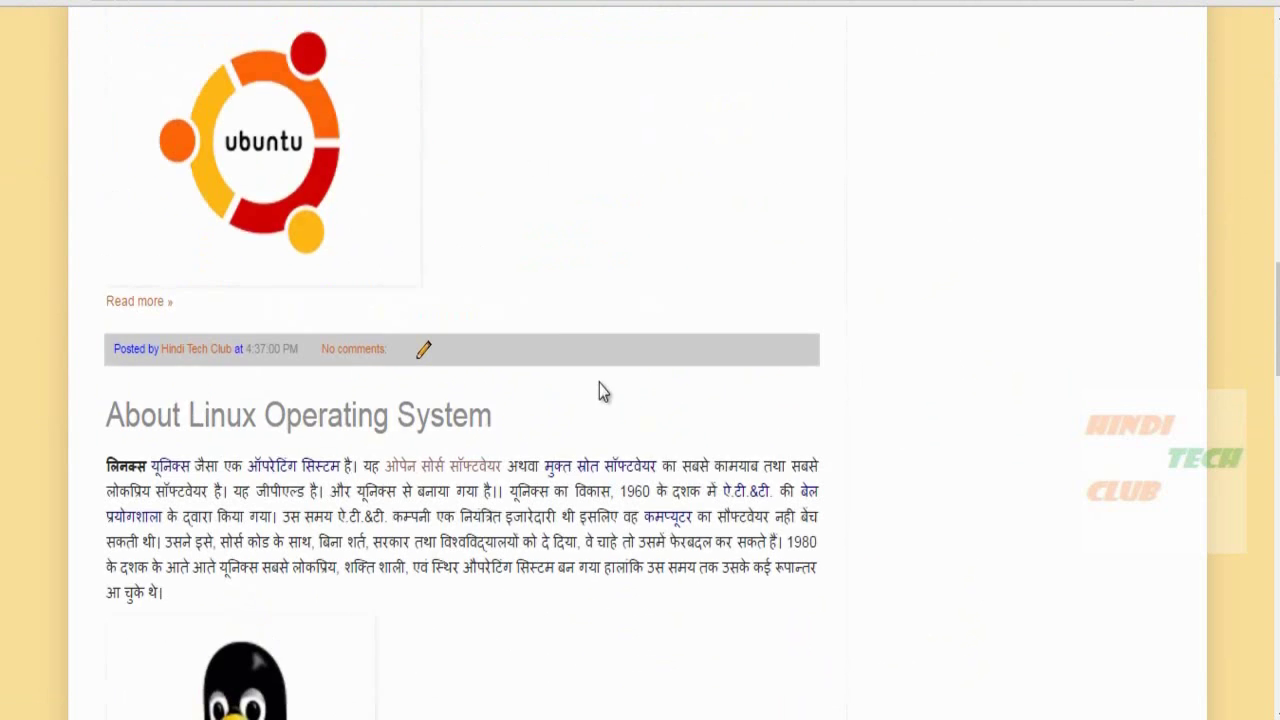
{"action": "scroll", "coordinate": [493, 418], "scroll_direction": "down", "scroll_amount": 5}
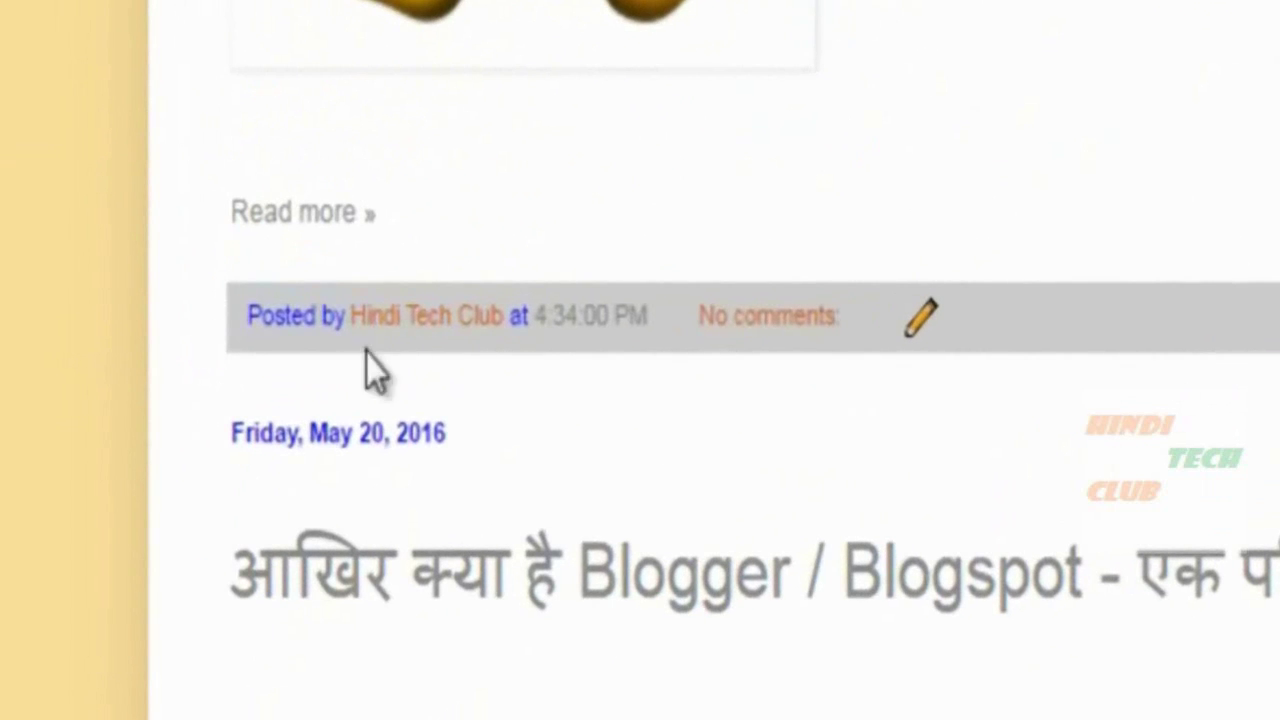
{"action": "scroll", "coordinate": [500, 420], "scroll_direction": "up", "scroll_amount": 10}
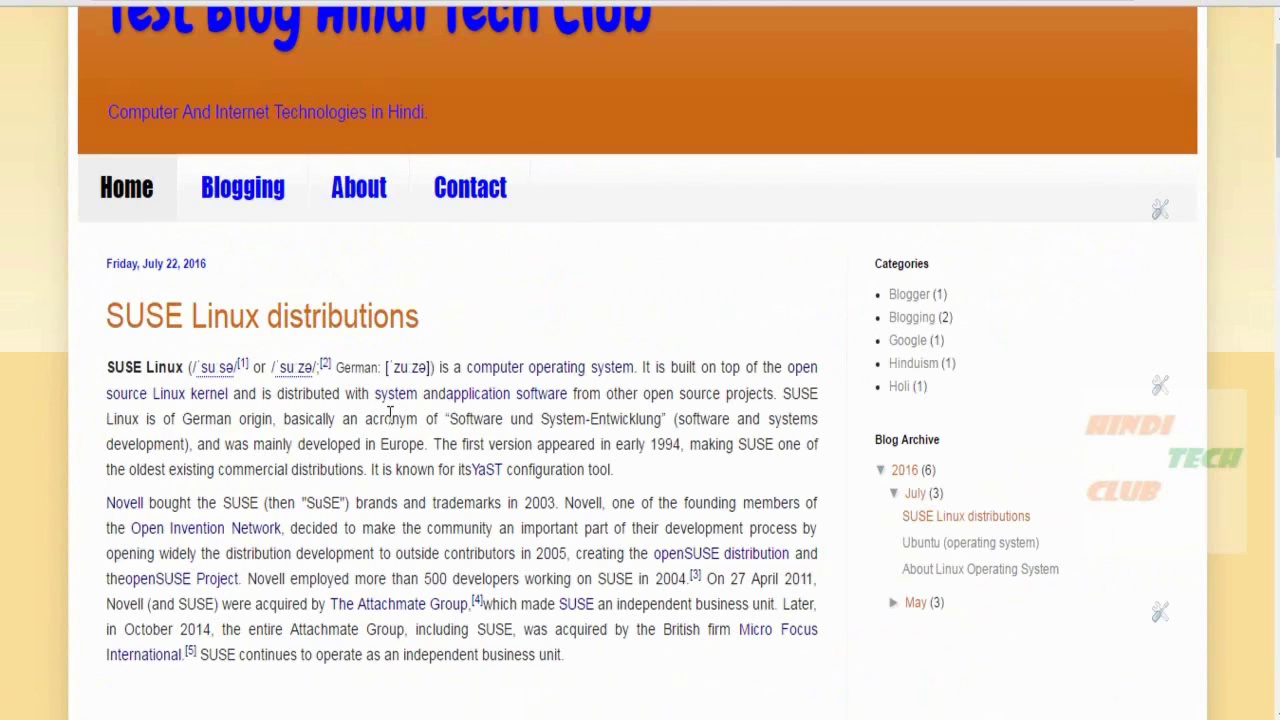
{"action": "scroll", "coordinate": [380, 400], "scroll_direction": "down", "scroll_amount": 4}
{"action": "scroll", "coordinate": [360, 350], "scroll_direction": "down", "scroll_amount": 5}
{"action": "scroll", "coordinate": [358, 347], "scroll_direction": "down", "scroll_amount": 3}
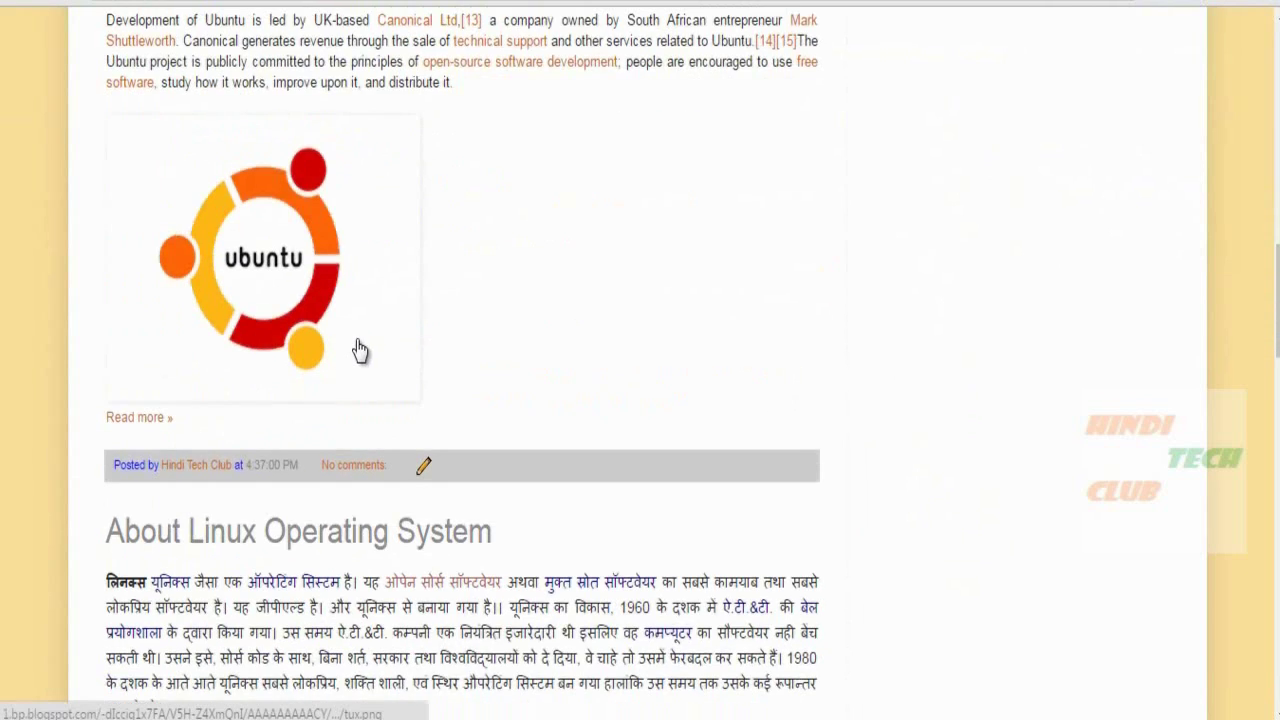
{"action": "scroll", "coordinate": [358, 350], "scroll_direction": "down", "scroll_amount": 7}
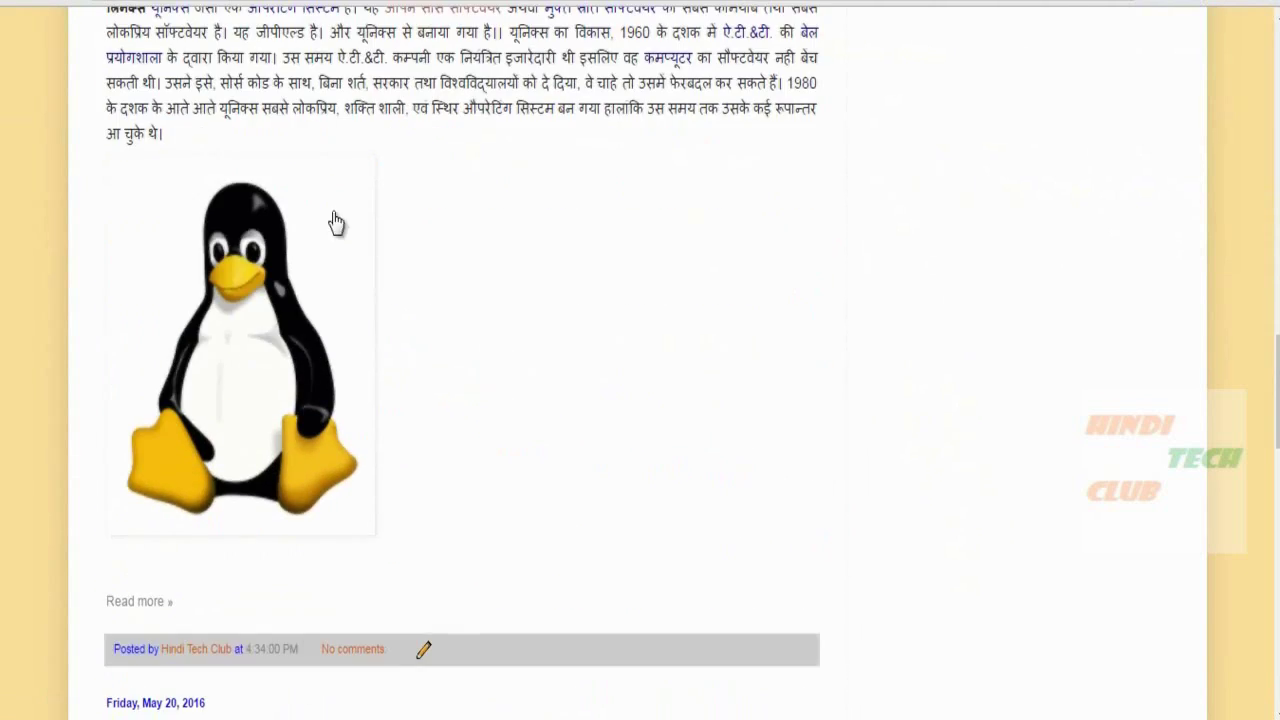
{"action": "scroll", "coordinate": [267, 240], "scroll_direction": "up", "scroll_amount": 3}
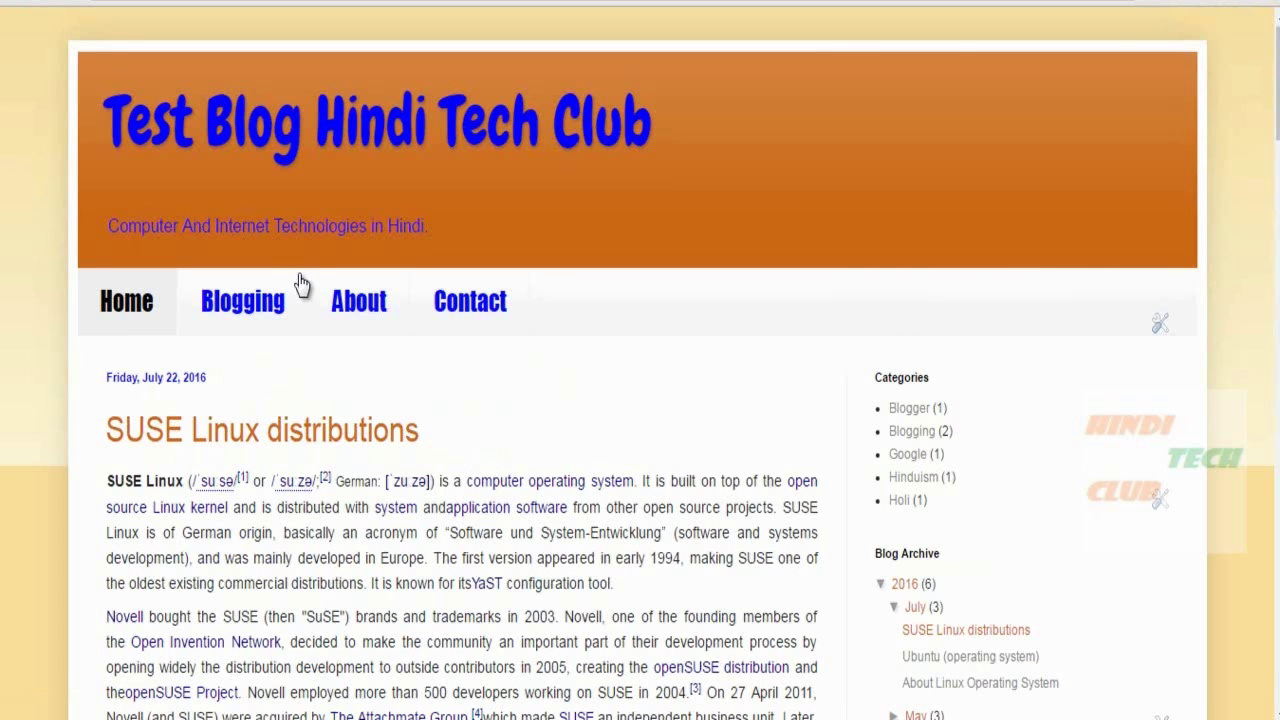
Step: Assign the labels Linux and Suse to the SUSE Linux distributions post and update it
{"action": "scroll", "coordinate": [305, 287], "scroll_direction": "down", "scroll_amount": 2}
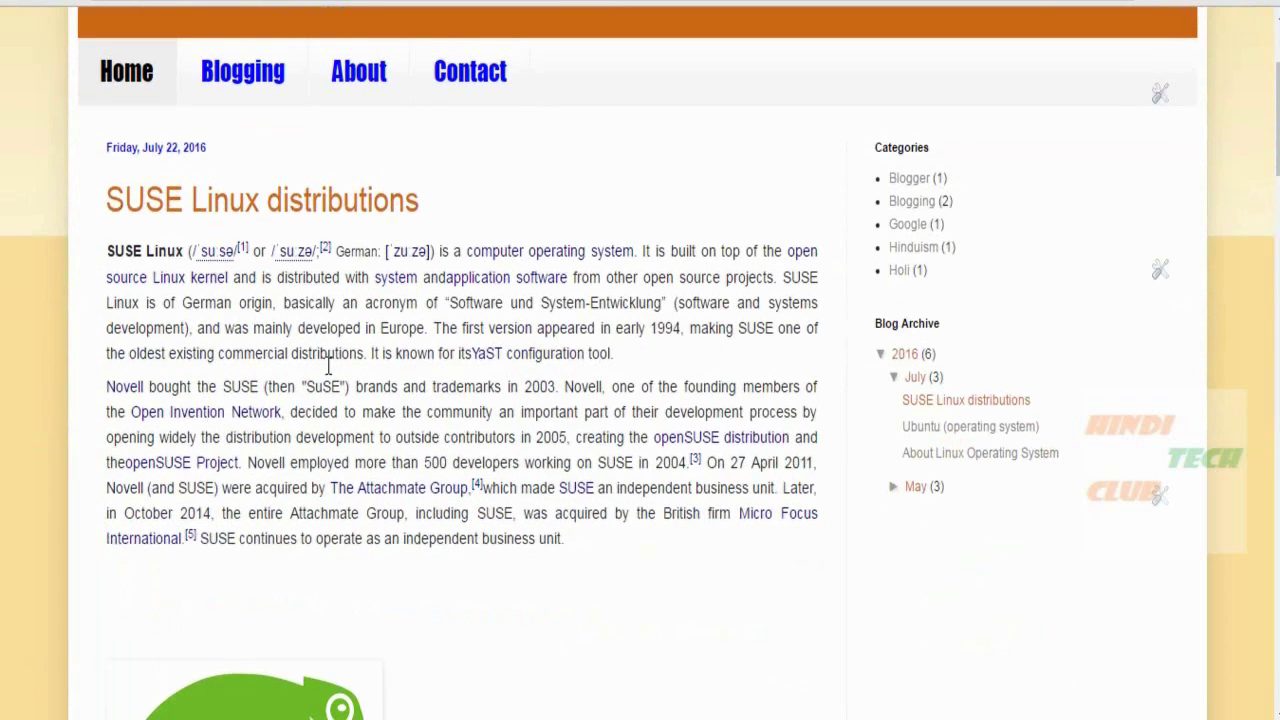
{"action": "scroll", "coordinate": [395, 420], "scroll_direction": "down", "scroll_amount": 5}
{"action": "scroll", "coordinate": [395, 420], "scroll_direction": "down", "scroll_amount": 1}
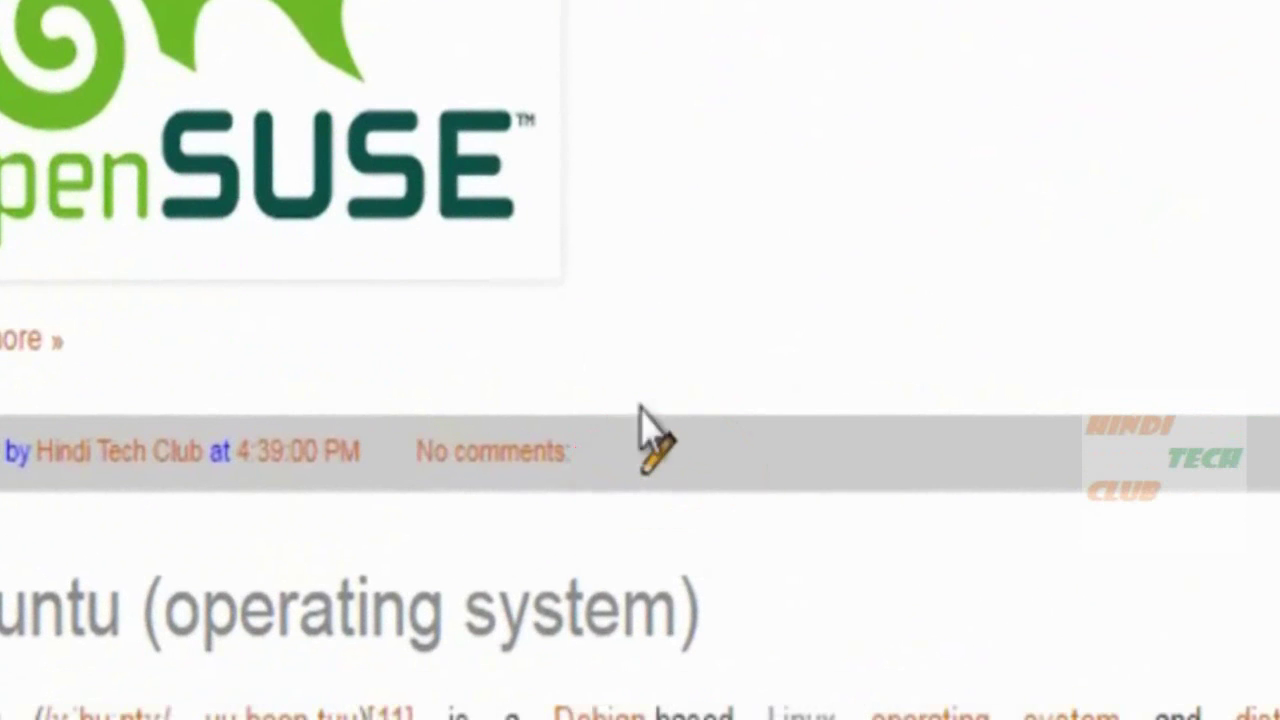
{"action": "left_click", "coordinate": [645, 465]}
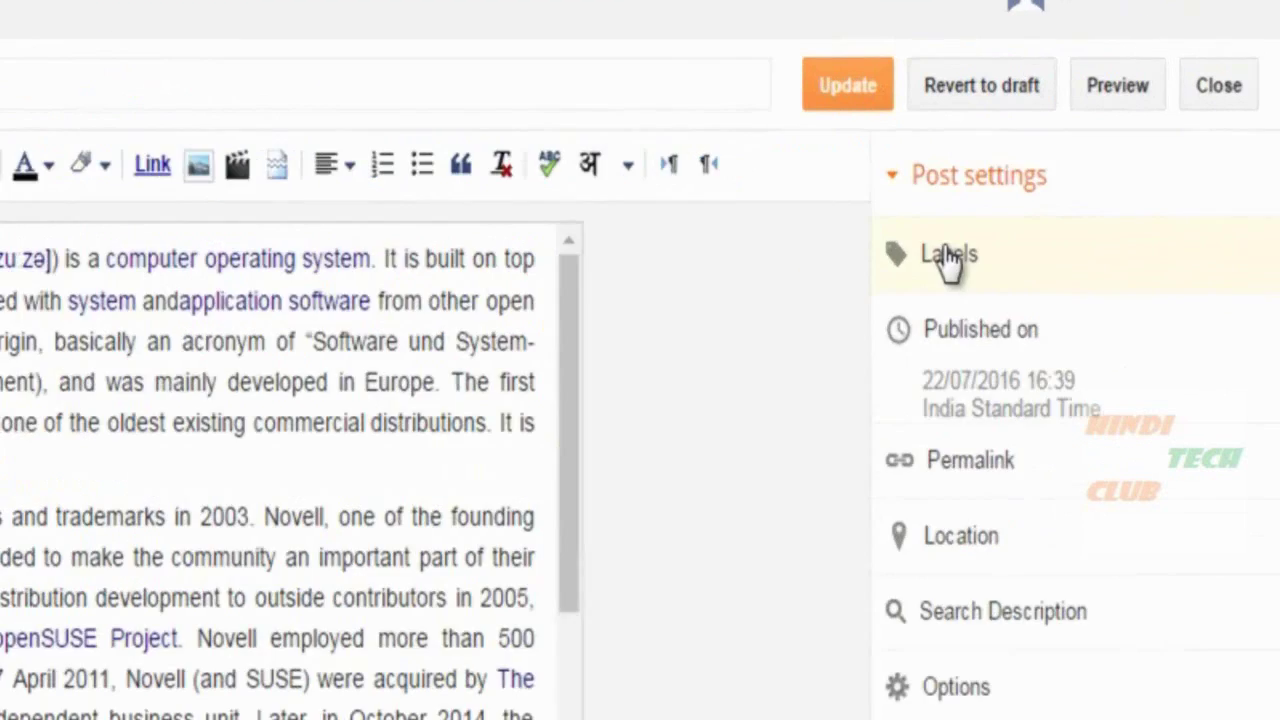
{"action": "left_click", "coordinate": [1078, 201]}
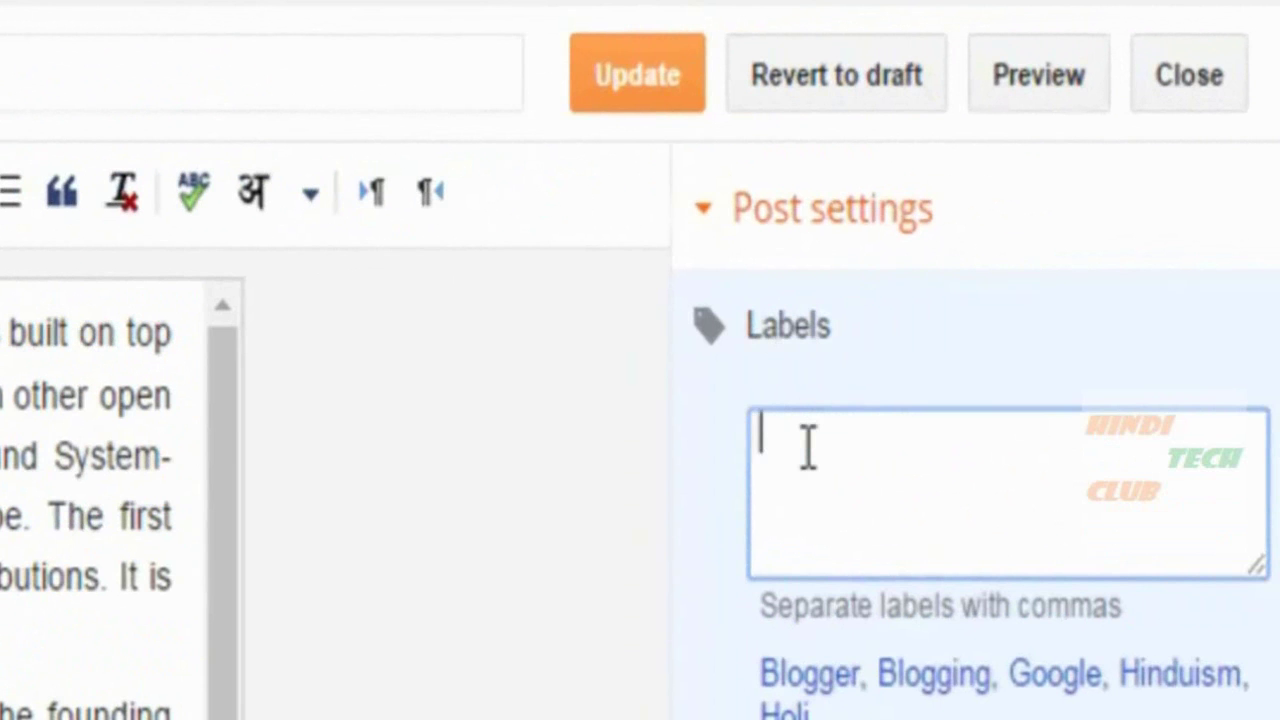
{"action": "type", "text": "Linux"}
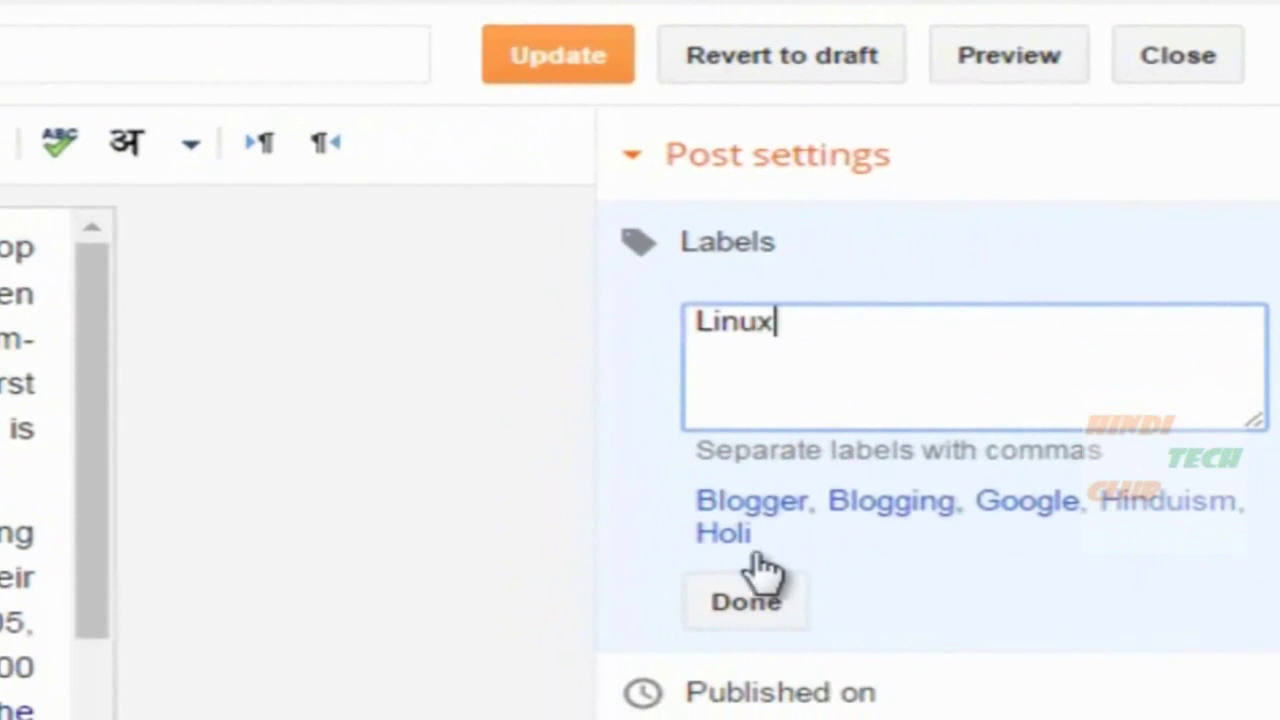
{"action": "type", "text": ", Suse"}
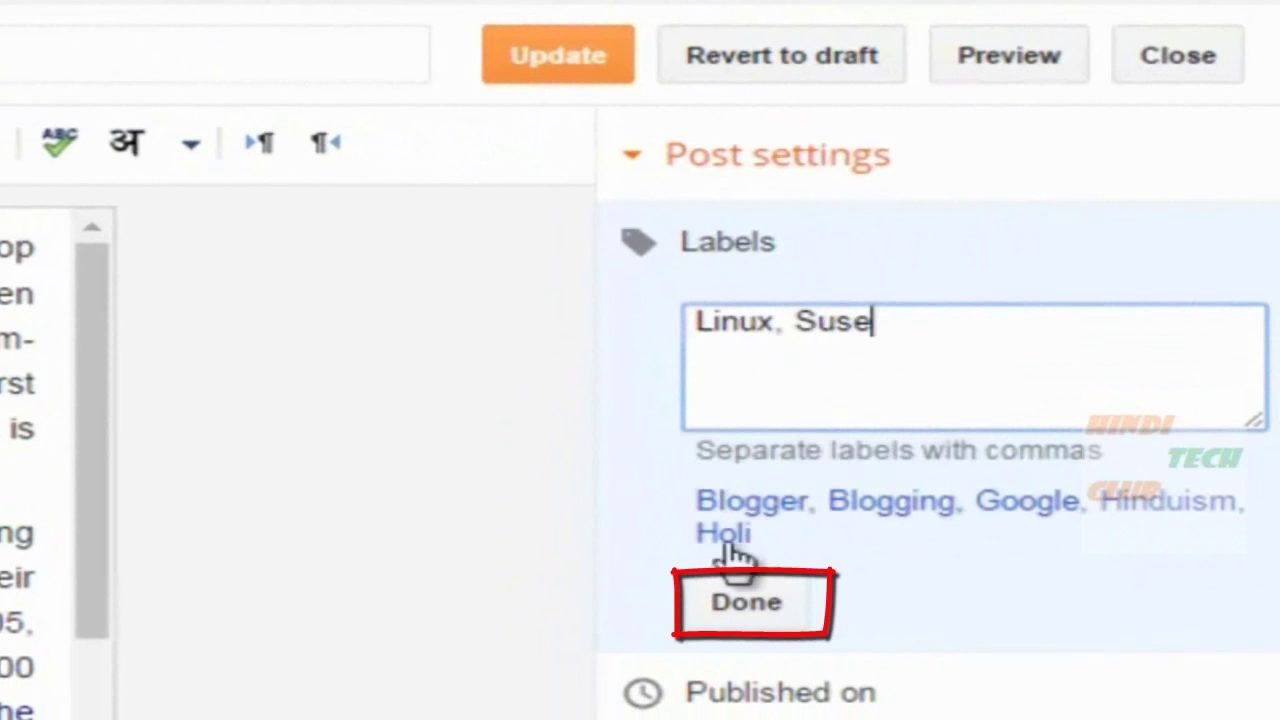
{"action": "left_click", "coordinate": [745, 606]}
{"action": "left_click", "coordinate": [595, 58]}
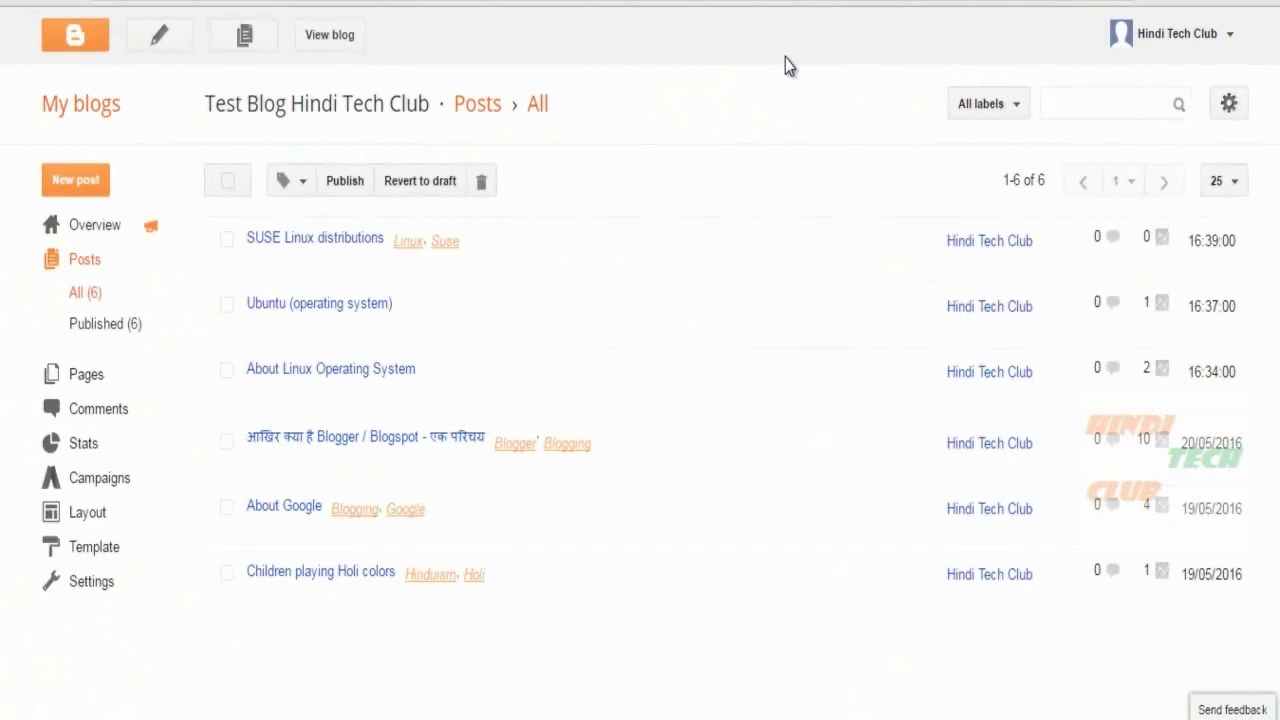
Step: View the blog and check the SUSE Linux distributions post's labels and the sidebar's Categories list
{"action": "left_click", "coordinate": [330, 40]}
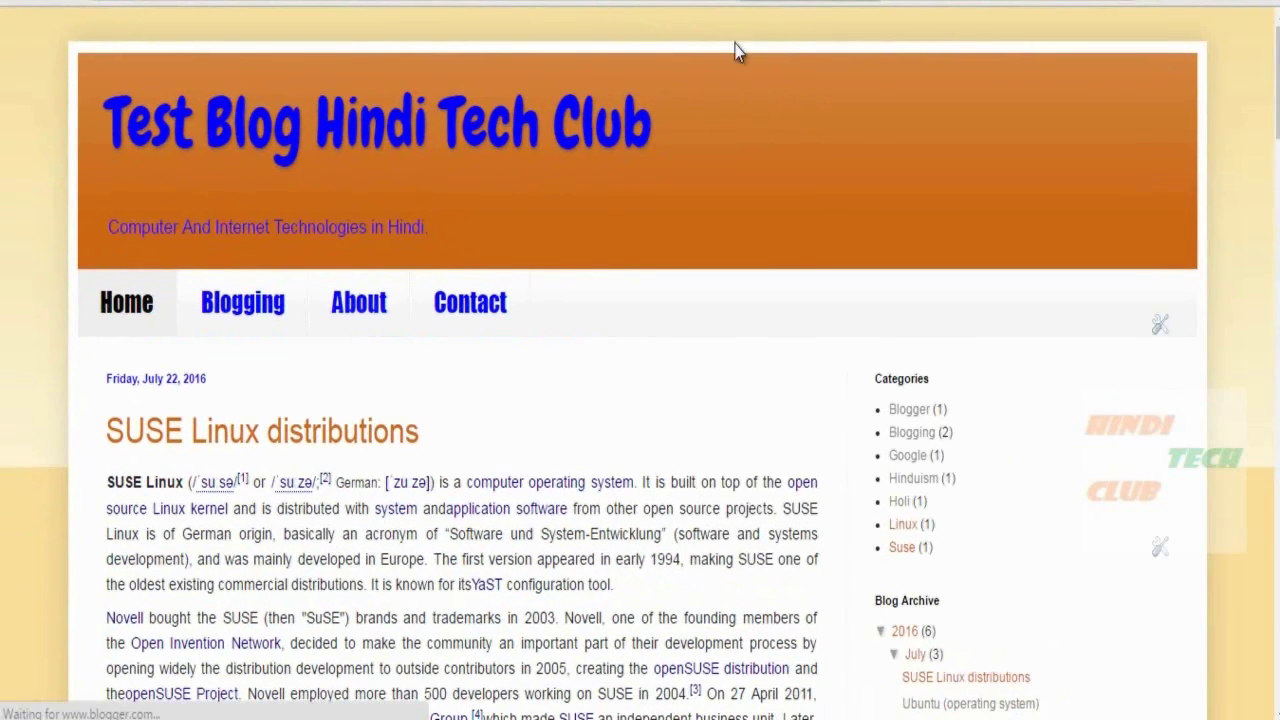
{"action": "scroll", "coordinate": [646, 343], "scroll_direction": "down", "scroll_amount": 6}
{"action": "scroll", "coordinate": [507, 293], "scroll_direction": "up", "scroll_amount": 1}
{"action": "scroll", "coordinate": [507, 303], "scroll_direction": "up", "scroll_amount": 3}
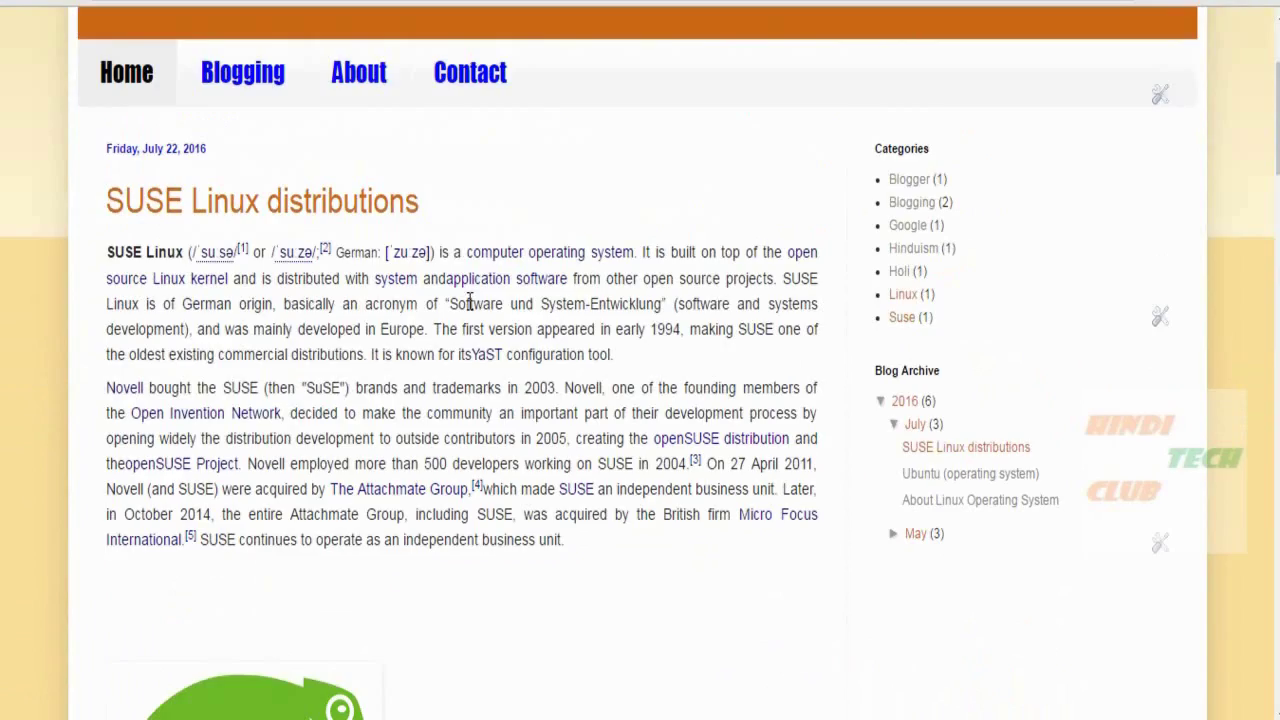
{"action": "scroll", "coordinate": [380, 410], "scroll_direction": "down", "scroll_amount": 5}
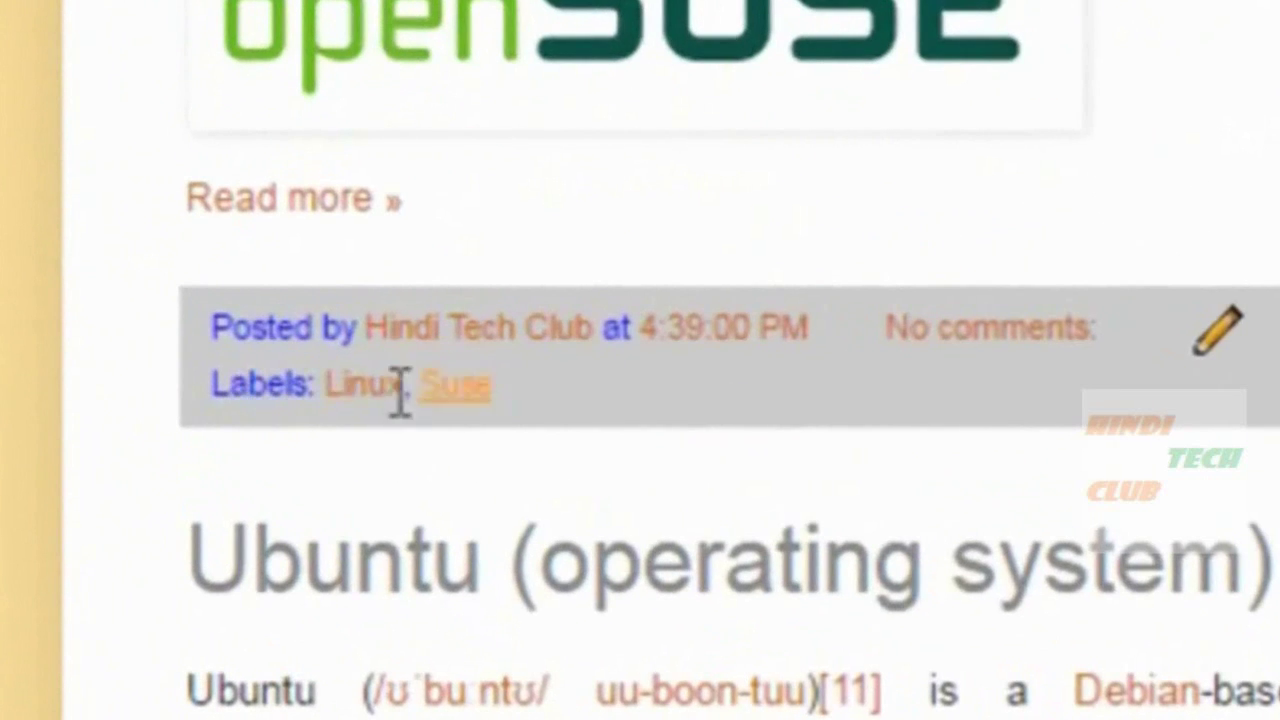
{"action": "left_click", "coordinate": [484, 392]}
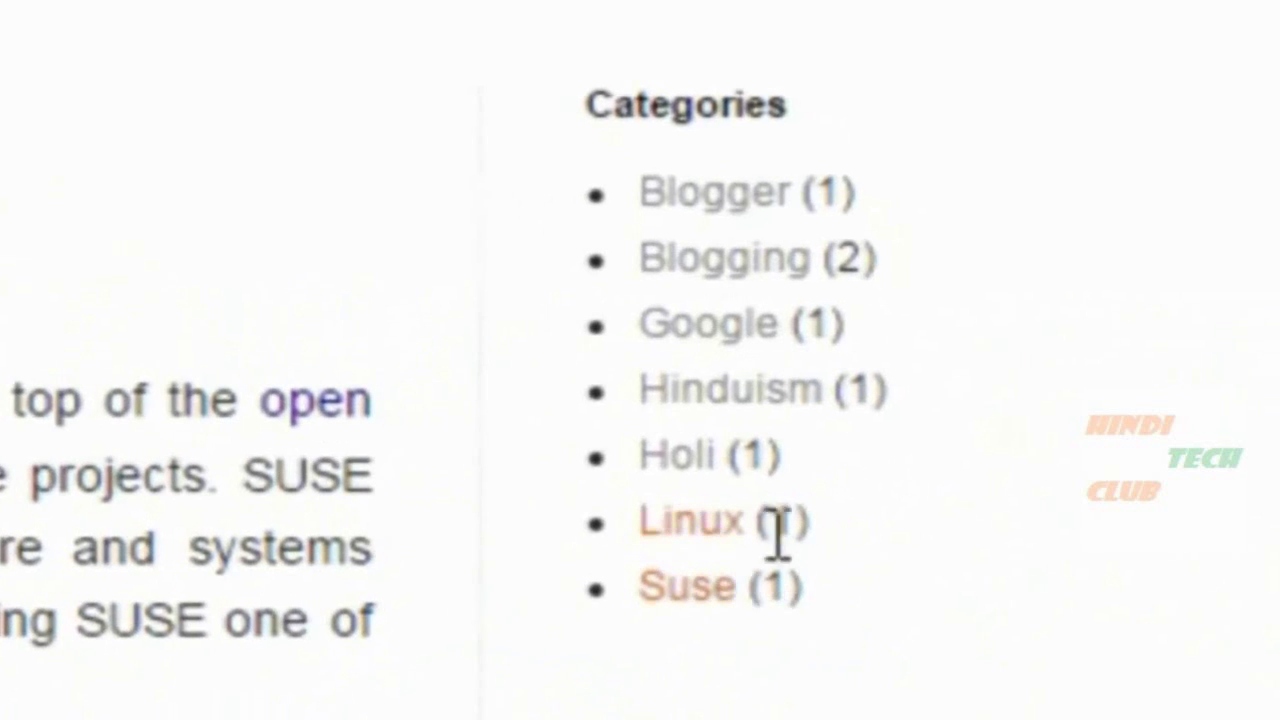
Step: Assign the labels Linux and Ubuntu to the Ubuntu (operating system) post and update it
{"action": "scroll", "coordinate": [5, 548], "scroll_direction": "down", "scroll_amount": 3}
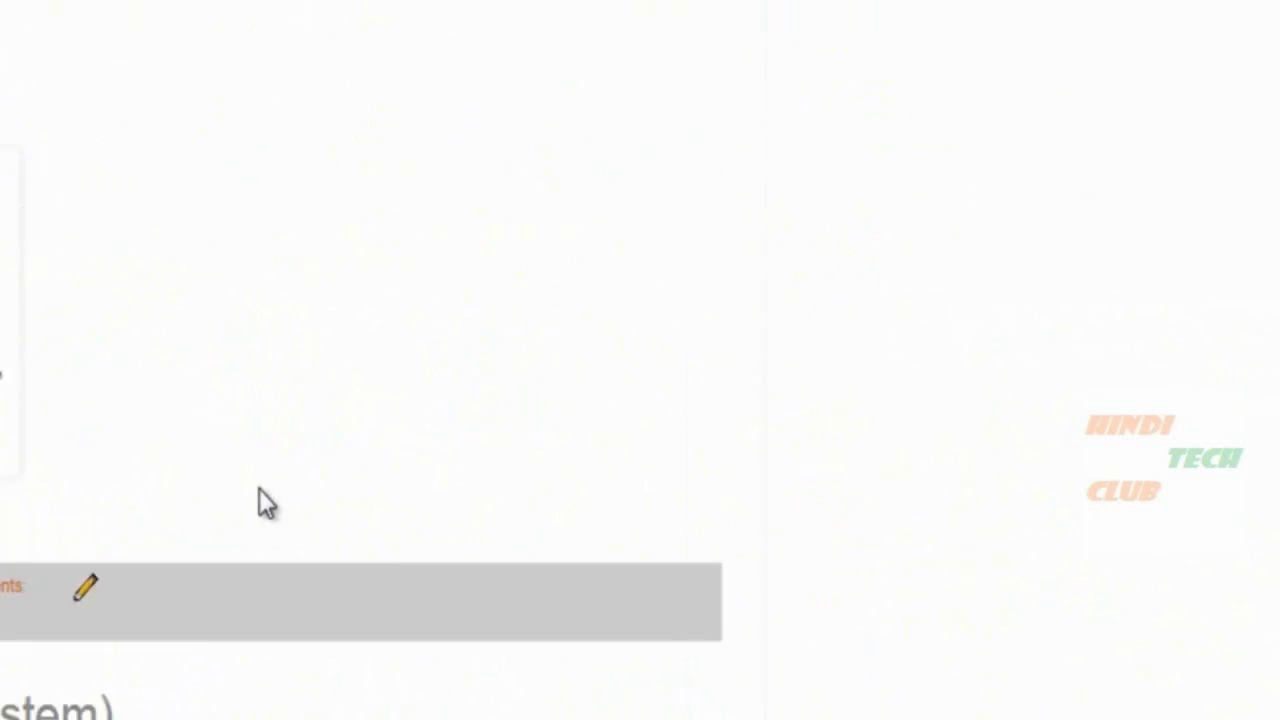
{"action": "scroll", "coordinate": [525, 183], "scroll_direction": "down", "scroll_amount": 5}
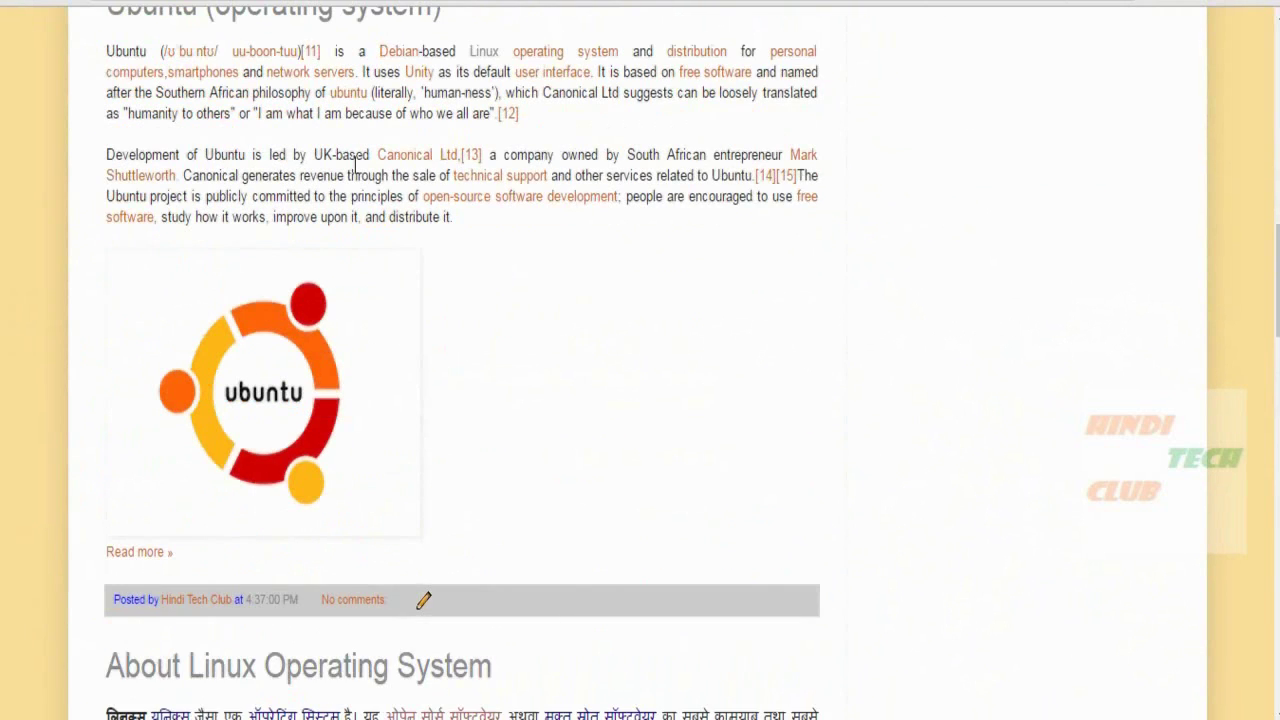
{"action": "scroll", "coordinate": [336, 257], "scroll_direction": "up", "scroll_amount": 2}
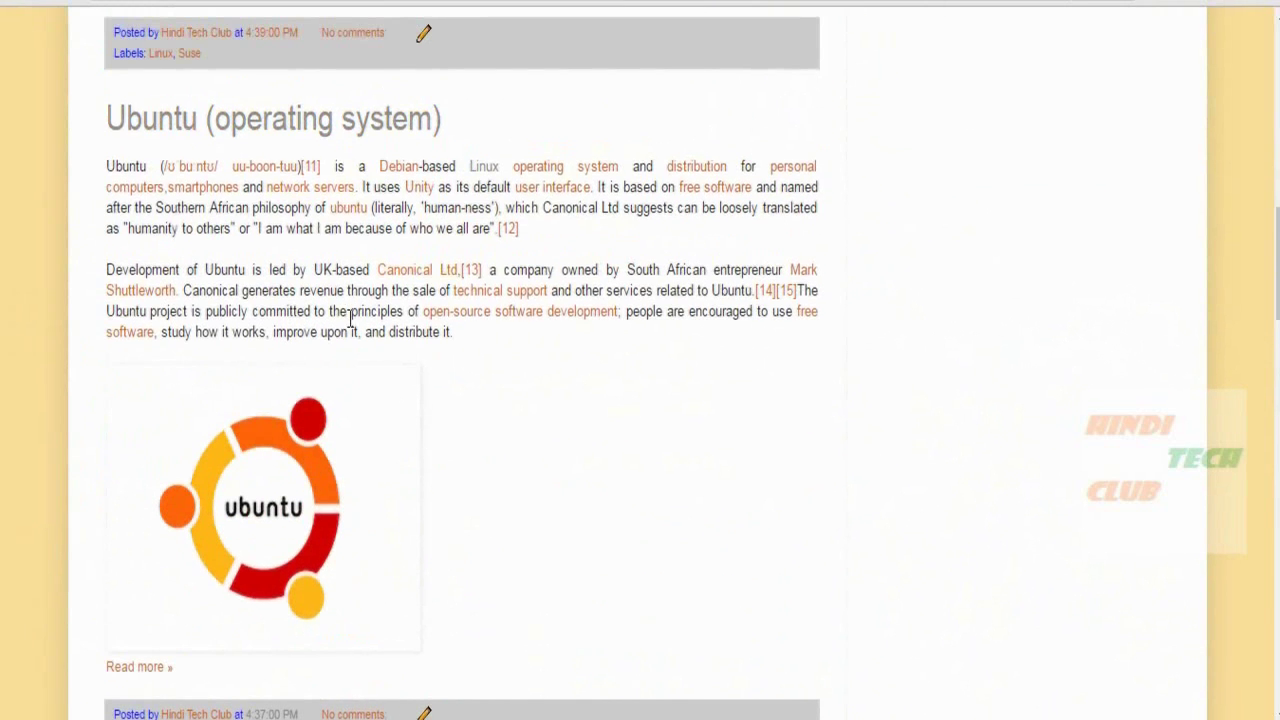
{"action": "scroll", "coordinate": [350, 314], "scroll_direction": "down", "scroll_amount": 3}
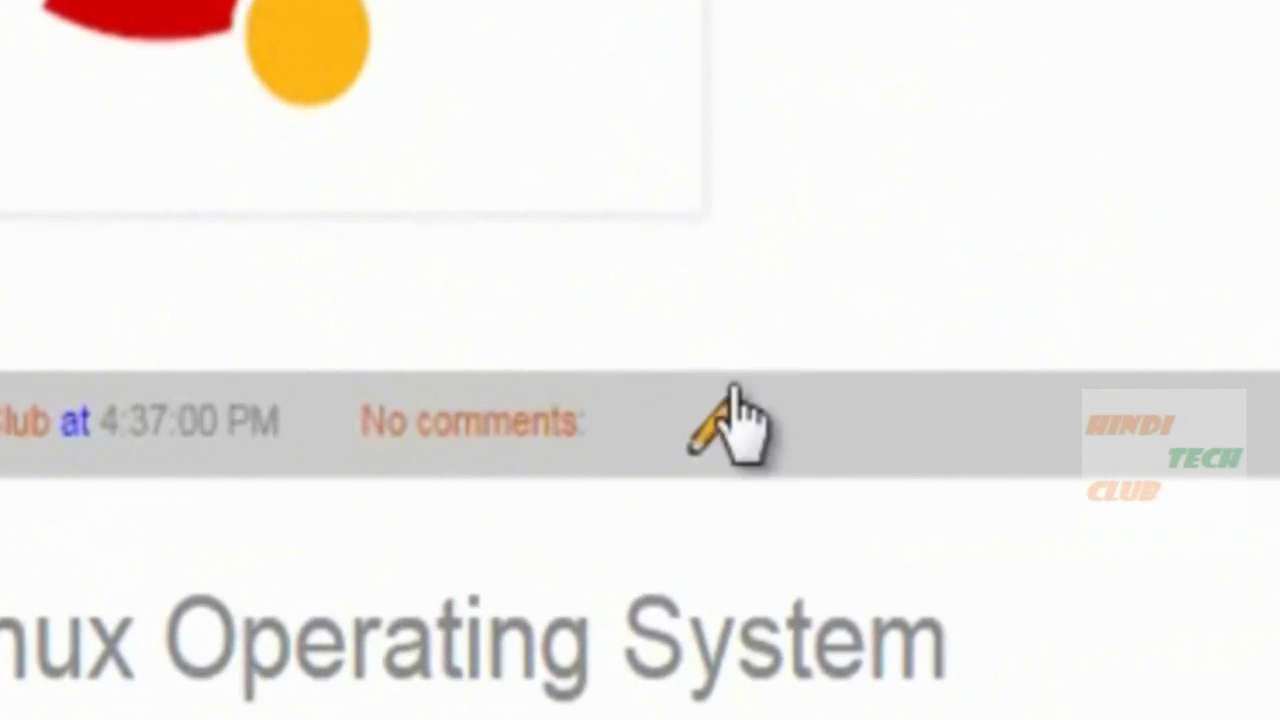
{"action": "left_click", "coordinate": [728, 410]}
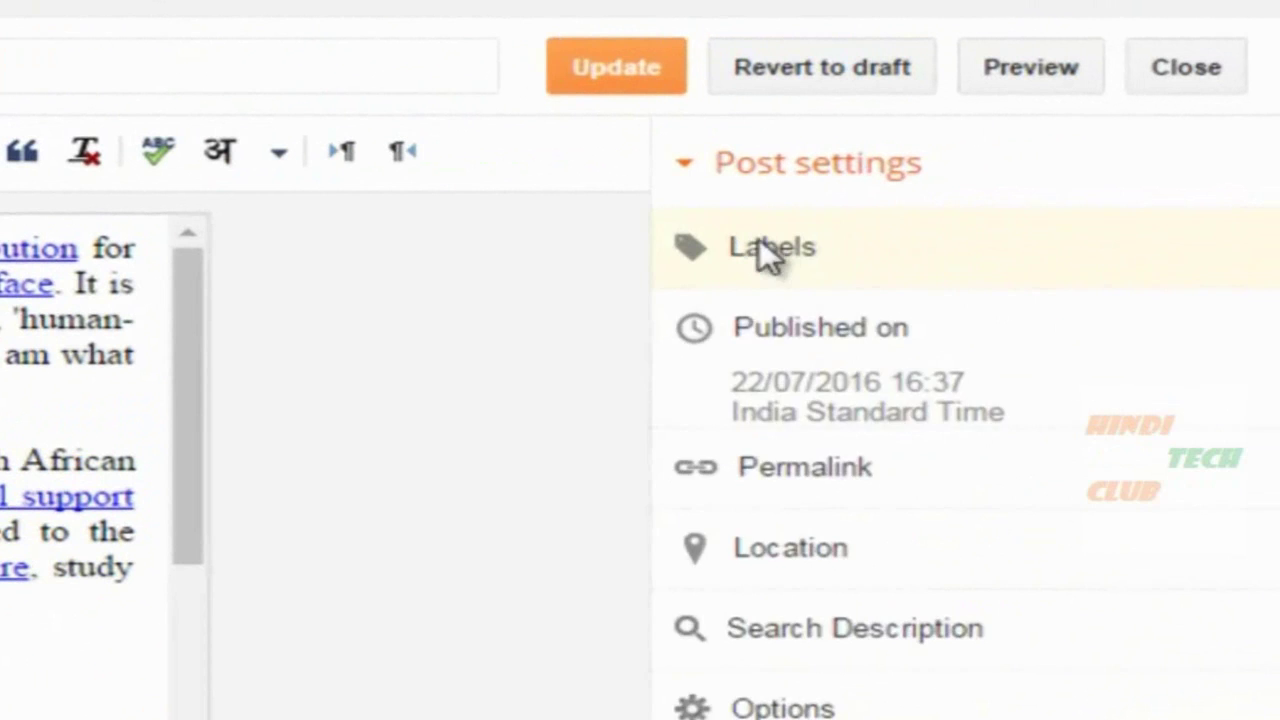
{"action": "left_click", "coordinate": [1071, 200]}
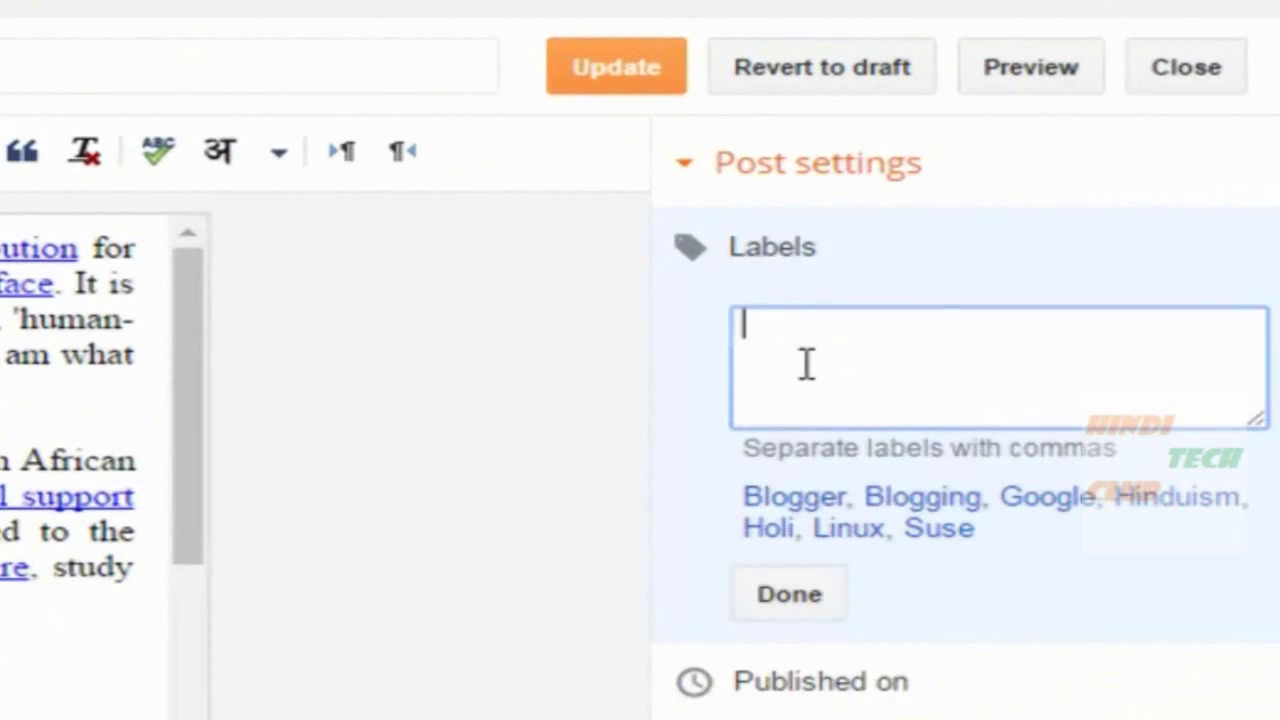
{"action": "left_click", "coordinate": [843, 530]}
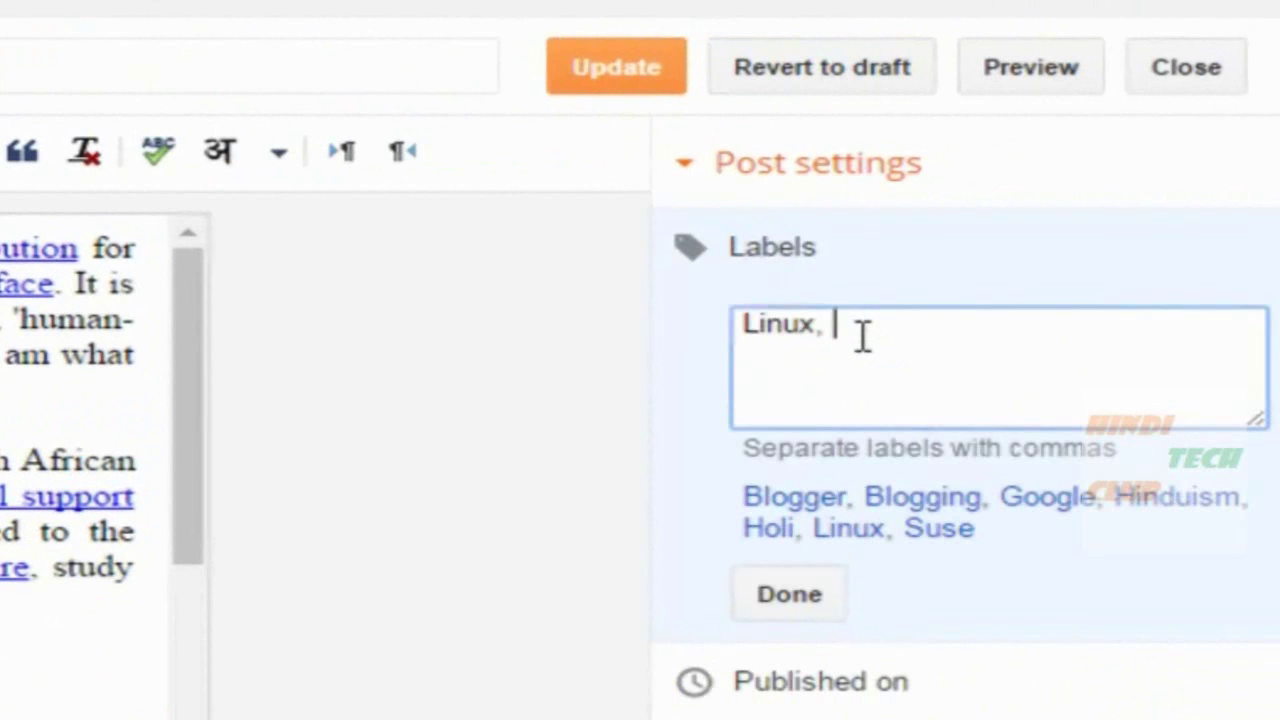
{"action": "type", "text": "Ubunt"}
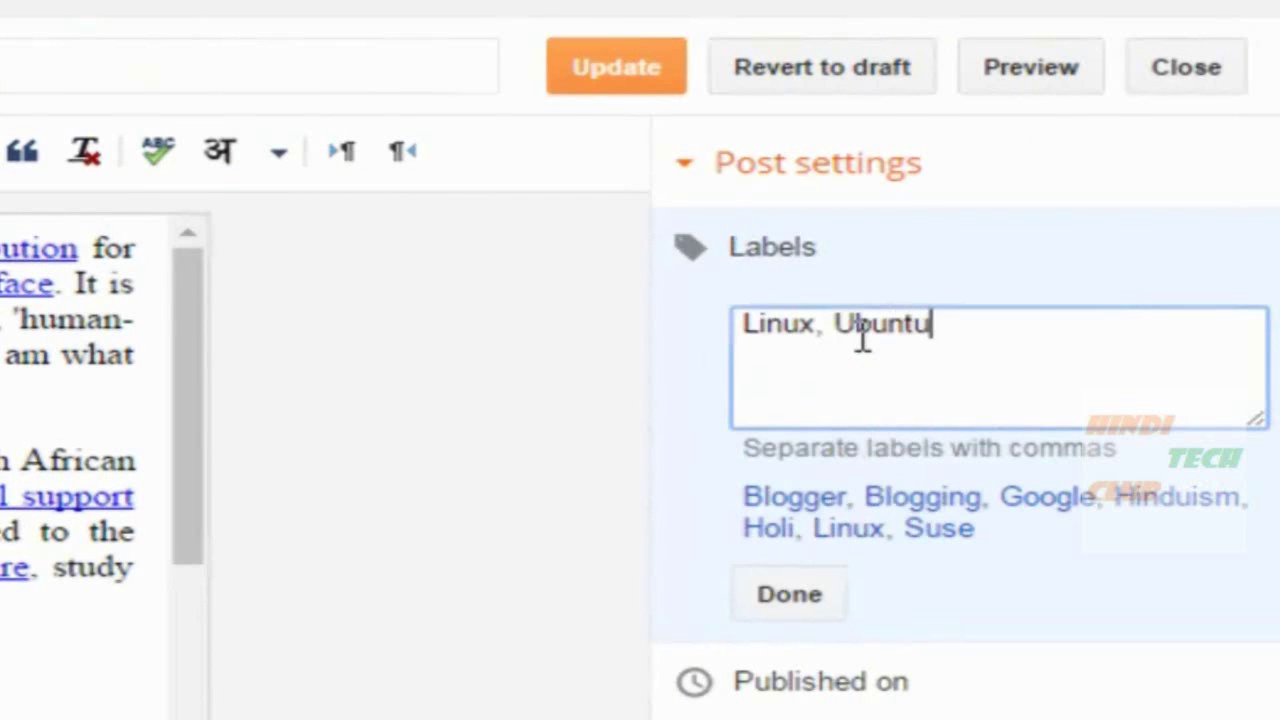
{"action": "type", "text": "u"}
{"action": "left_click", "coordinate": [789, 596]}
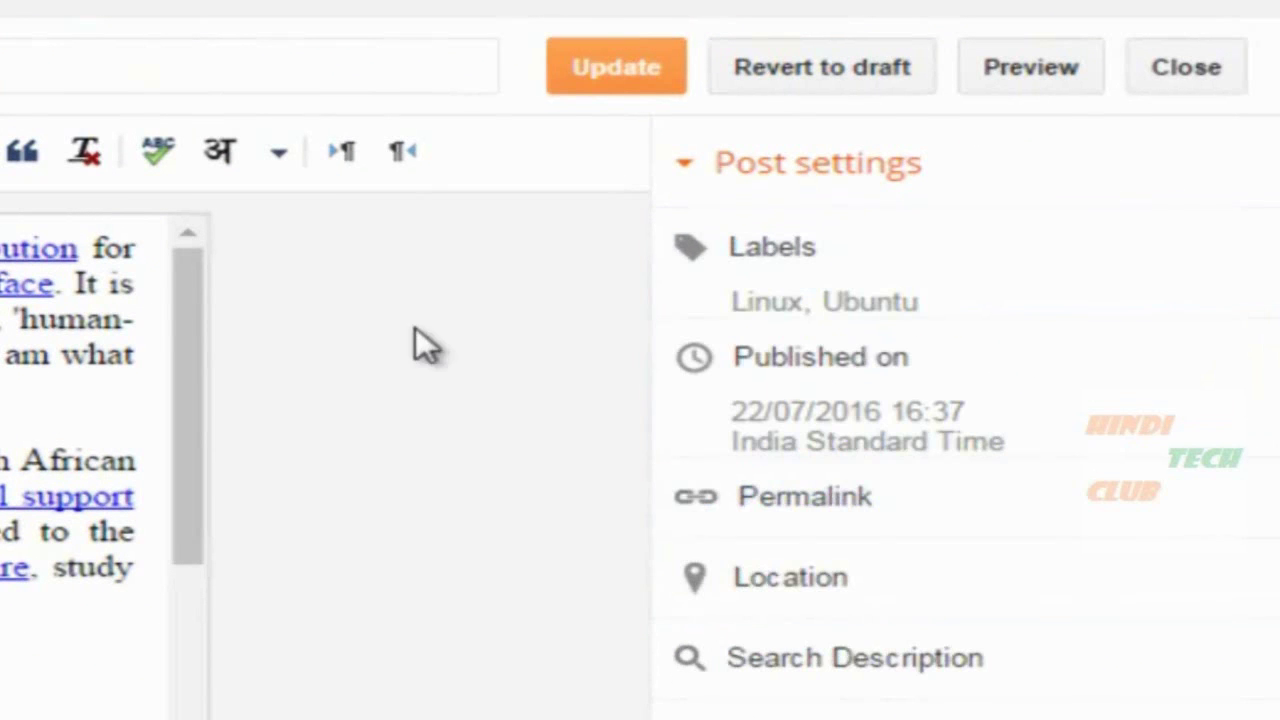
{"action": "left_click", "coordinate": [592, 80]}
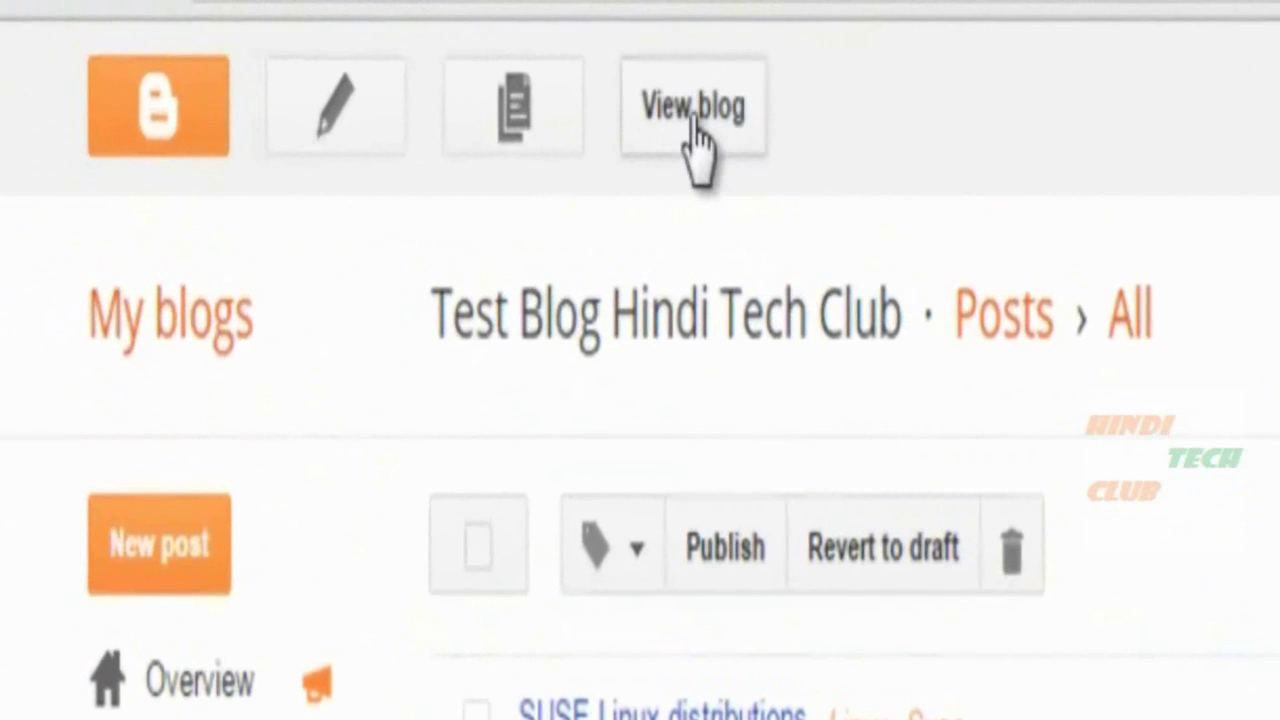
Step: View the blog and check the Categories list and the labels beneath the SUSE and Ubuntu posts
{"action": "left_click", "coordinate": [697, 140]}
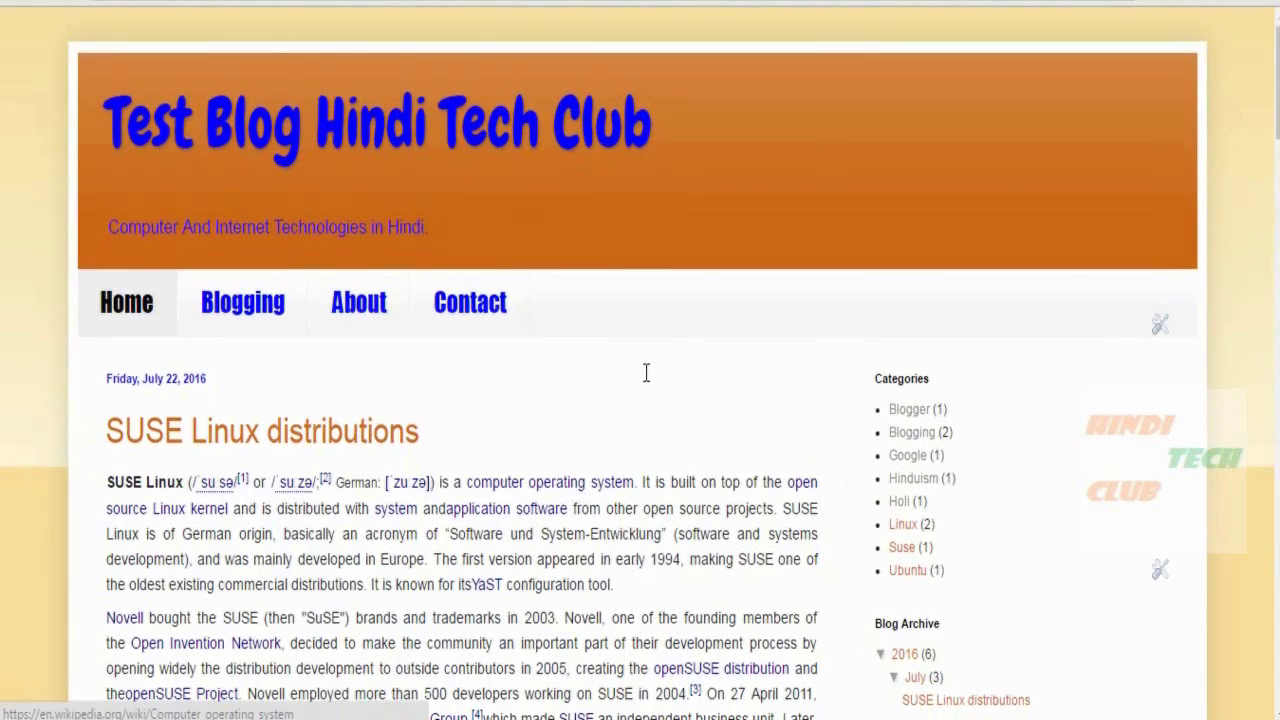
{"action": "scroll", "coordinate": [646, 371], "scroll_direction": "down", "scroll_amount": 3}
{"action": "scroll", "coordinate": [646, 371], "scroll_direction": "up", "scroll_amount": 2}
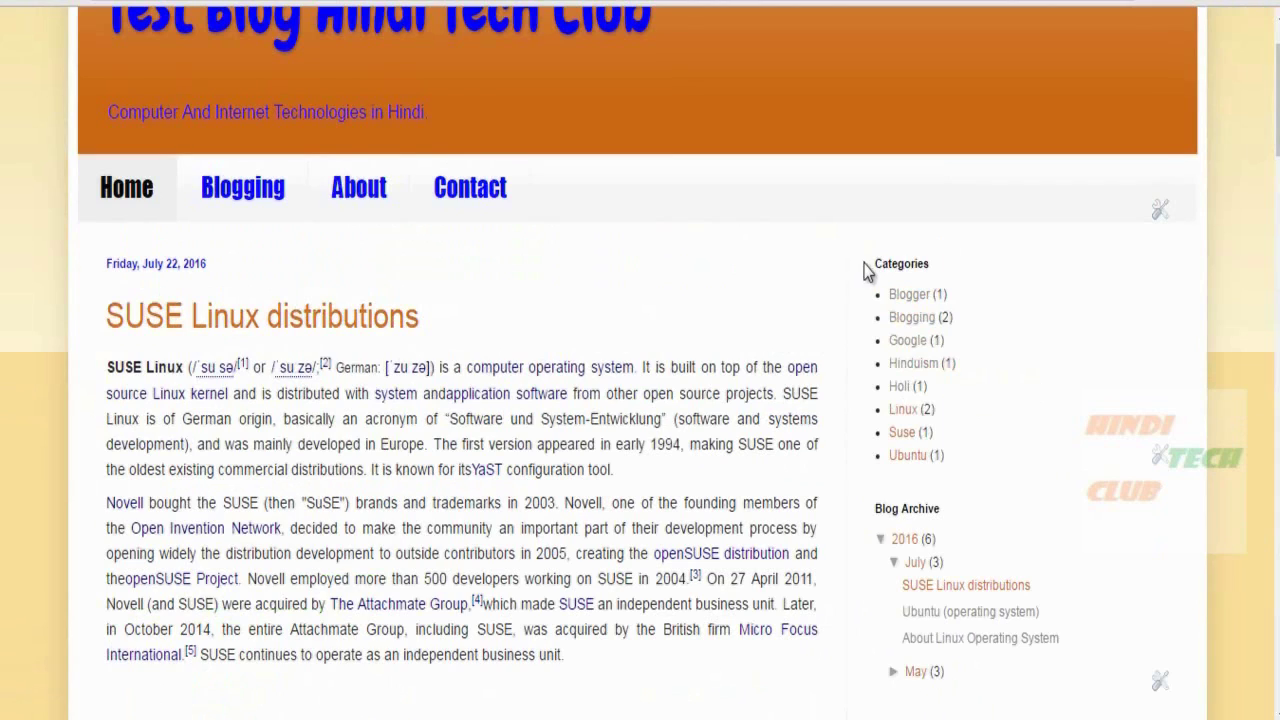
{"action": "left_click_drag", "start_coordinate": [875, 264], "coordinate": [923, 264]}
{"action": "left_click", "coordinate": [790, 277]}
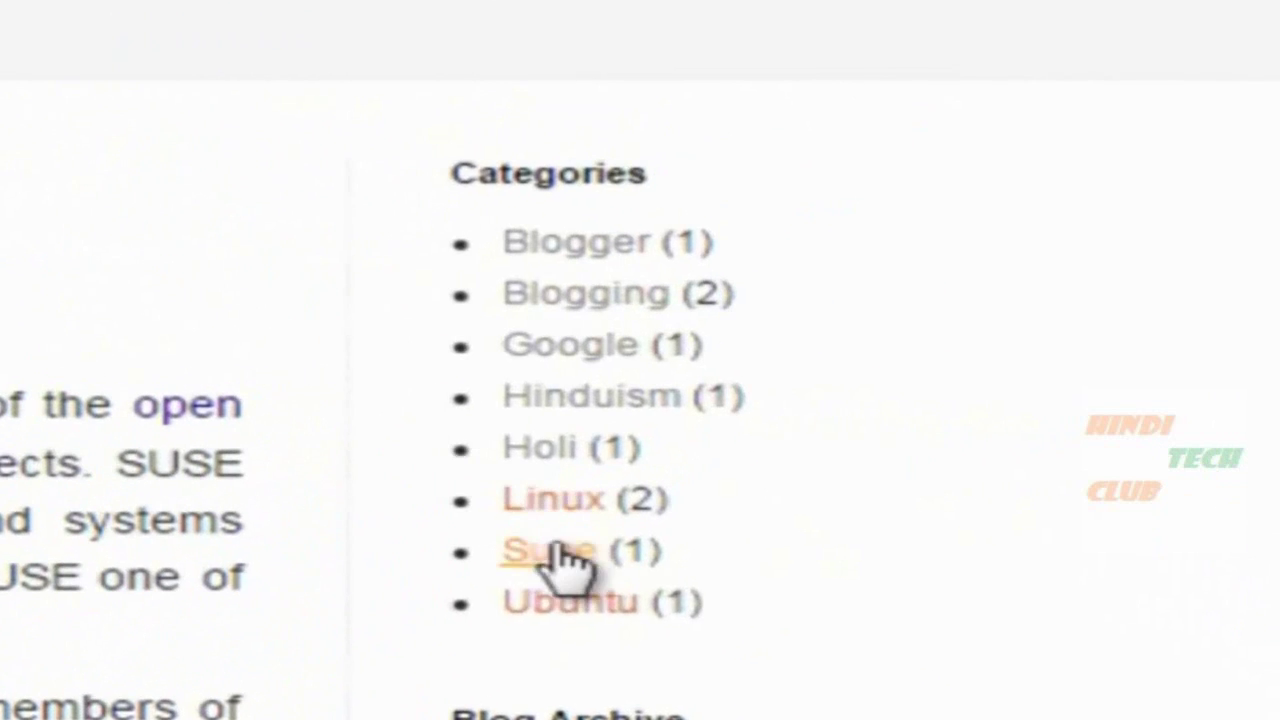
{"action": "scroll", "coordinate": [475, 475], "scroll_direction": "down", "scroll_amount": 2}
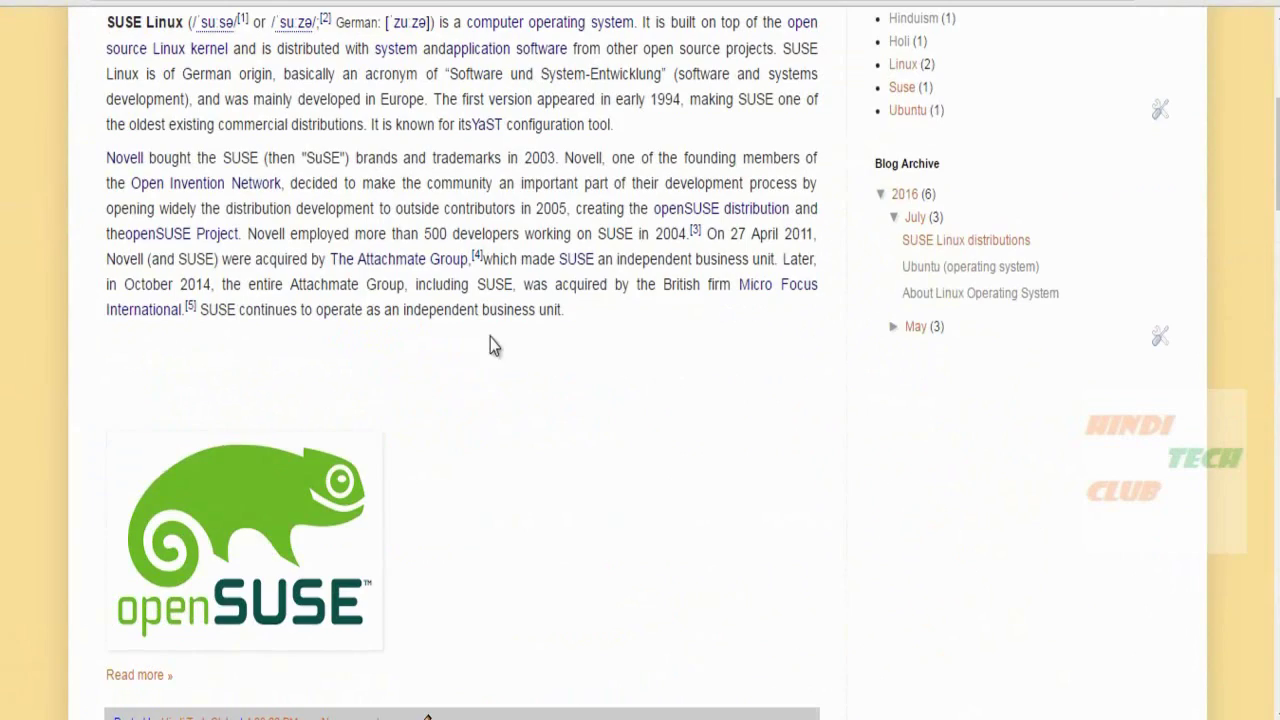
{"action": "scroll", "coordinate": [490, 345], "scroll_direction": "down", "scroll_amount": 5}
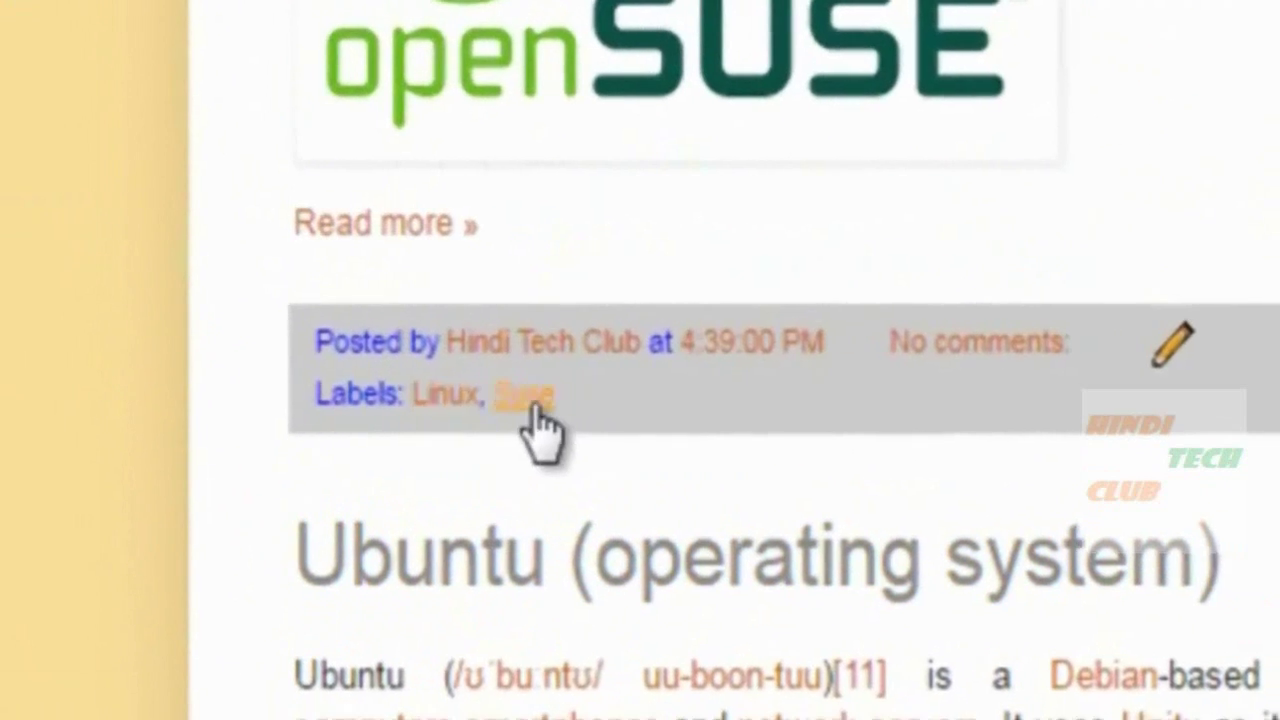
{"action": "scroll", "coordinate": [370, 390], "scroll_direction": "down", "scroll_amount": 5}
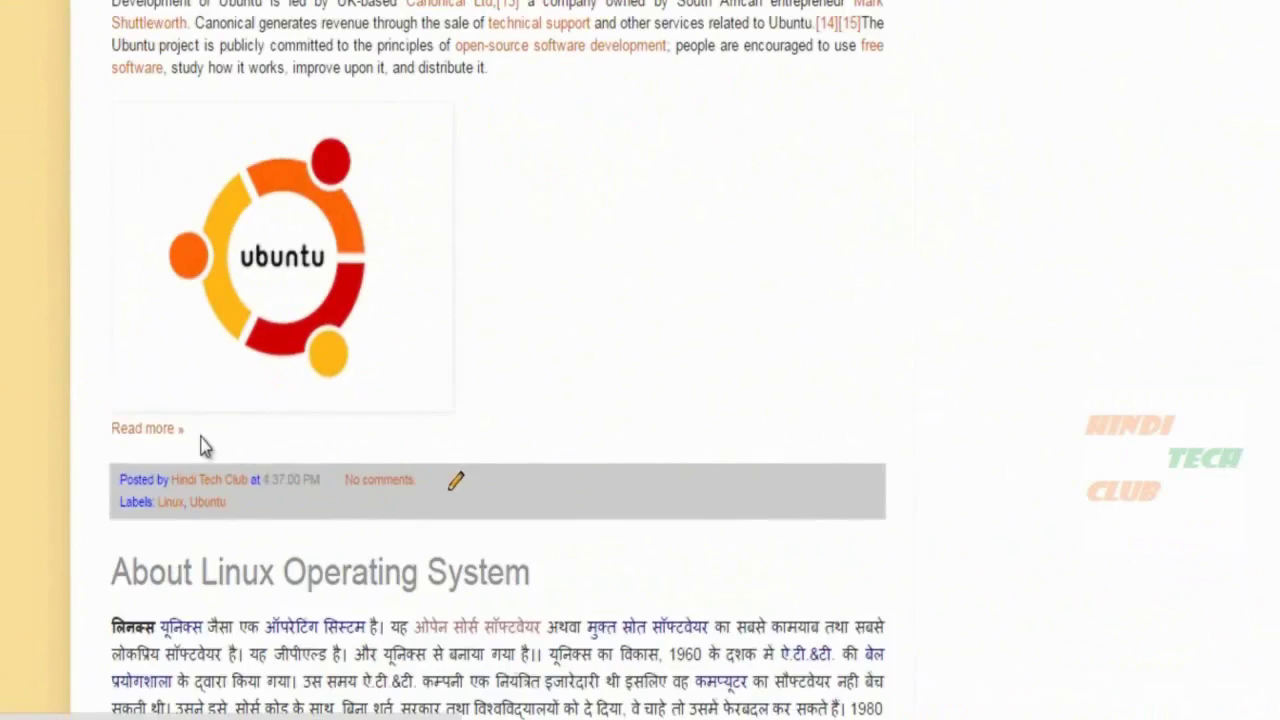
Step: Assign the existing label Linux to the About Linux Operating System post and update it
{"action": "scroll", "coordinate": [300, 334], "scroll_direction": "down", "scroll_amount": 5}
{"action": "scroll", "coordinate": [340, 460], "scroll_direction": "down", "scroll_amount": 1}
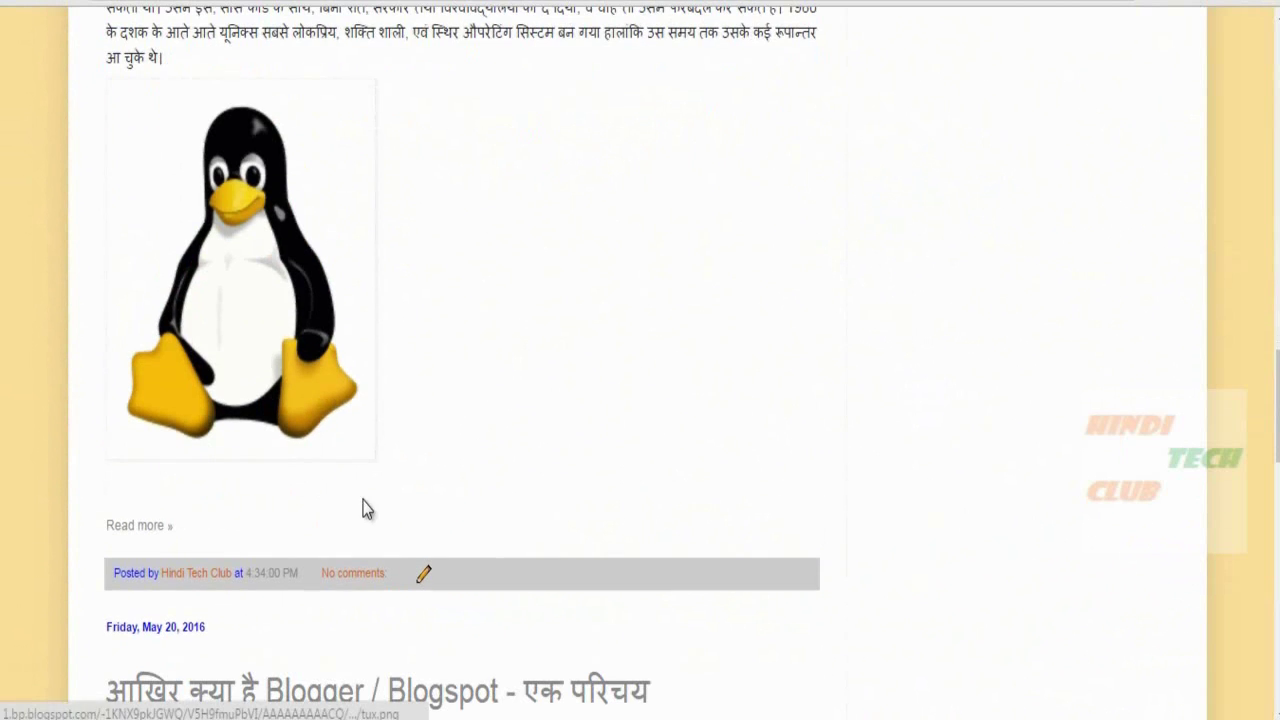
{"action": "scroll", "coordinate": [340, 336], "scroll_direction": "up", "scroll_amount": 2}
{"action": "scroll", "coordinate": [340, 336], "scroll_direction": "up", "scroll_amount": 1}
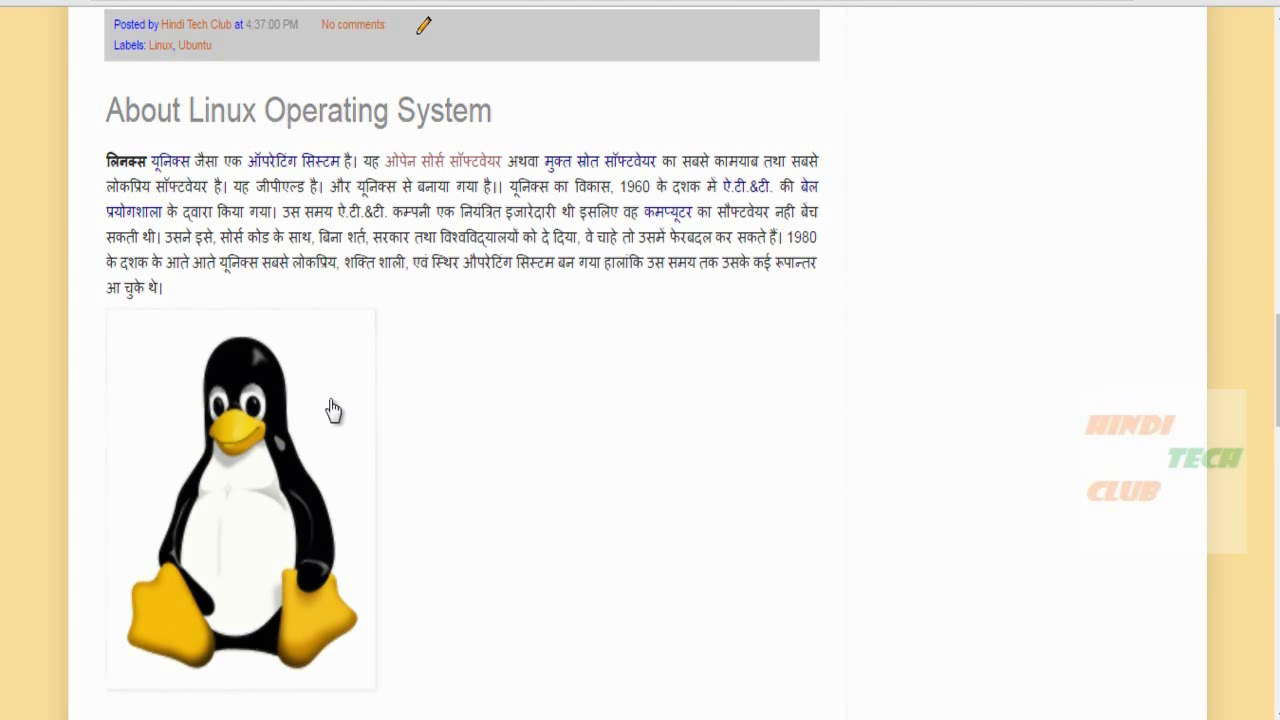
{"action": "scroll", "coordinate": [400, 370], "scroll_direction": "down", "scroll_amount": 3}
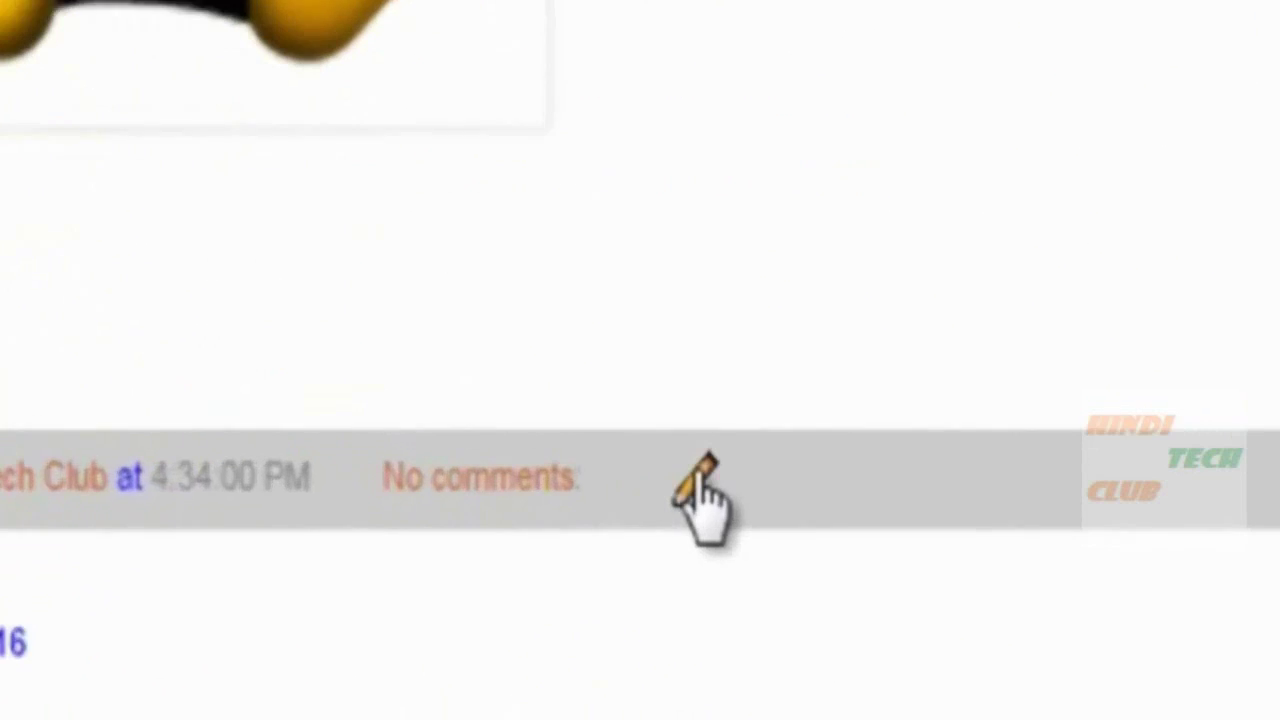
{"action": "left_click", "coordinate": [720, 476]}
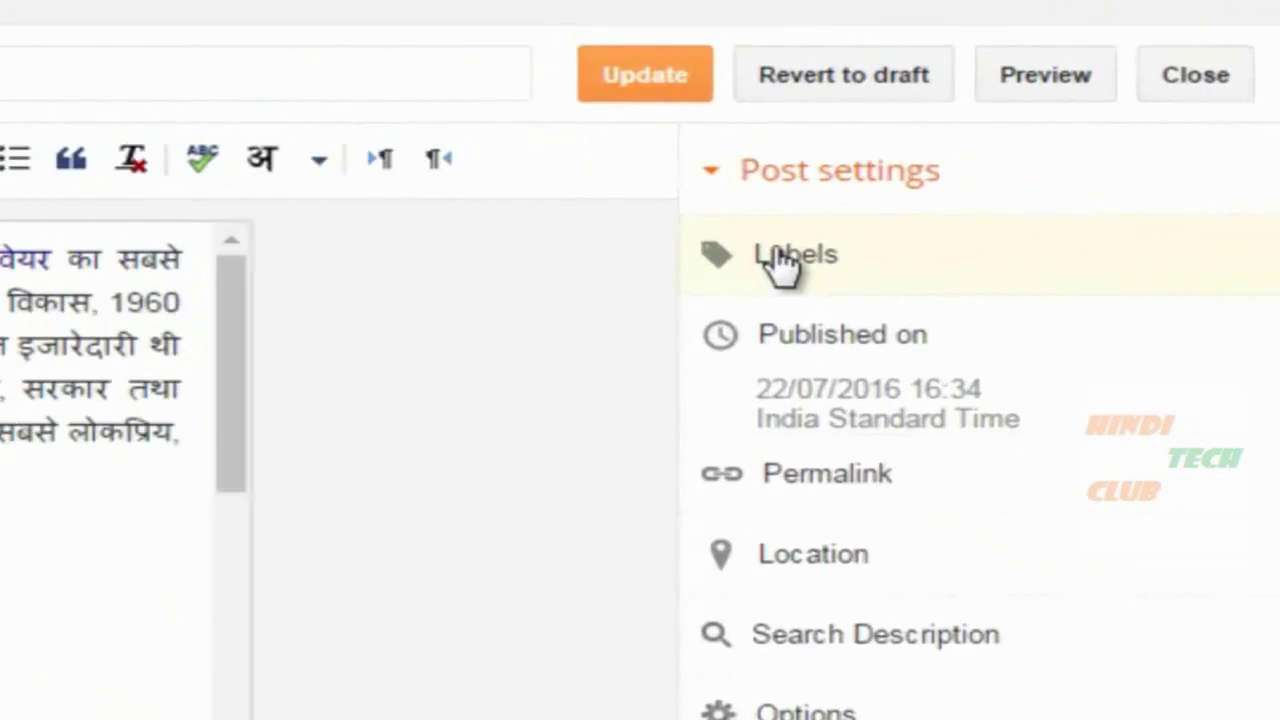
{"action": "left_click", "coordinate": [1107, 180]}
{"action": "left_click", "coordinate": [1139, 351]}
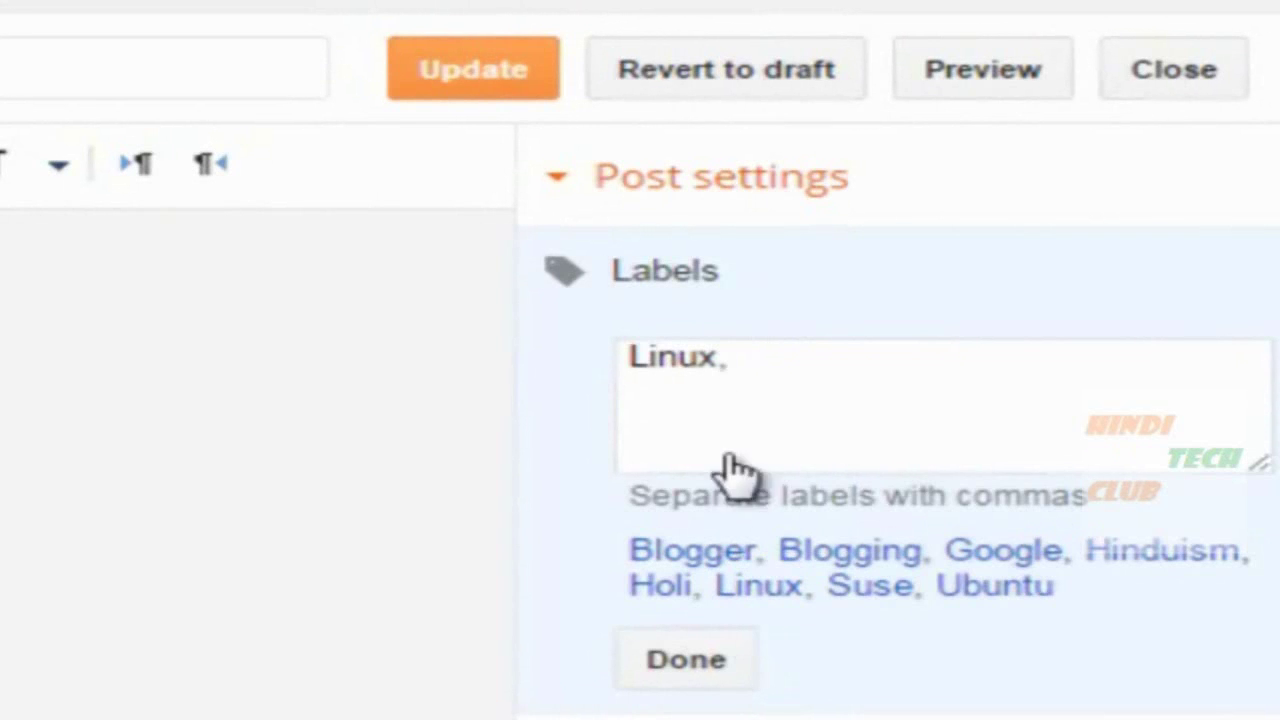
{"action": "left_click", "coordinate": [692, 668]}
{"action": "left_click", "coordinate": [387, 75]}
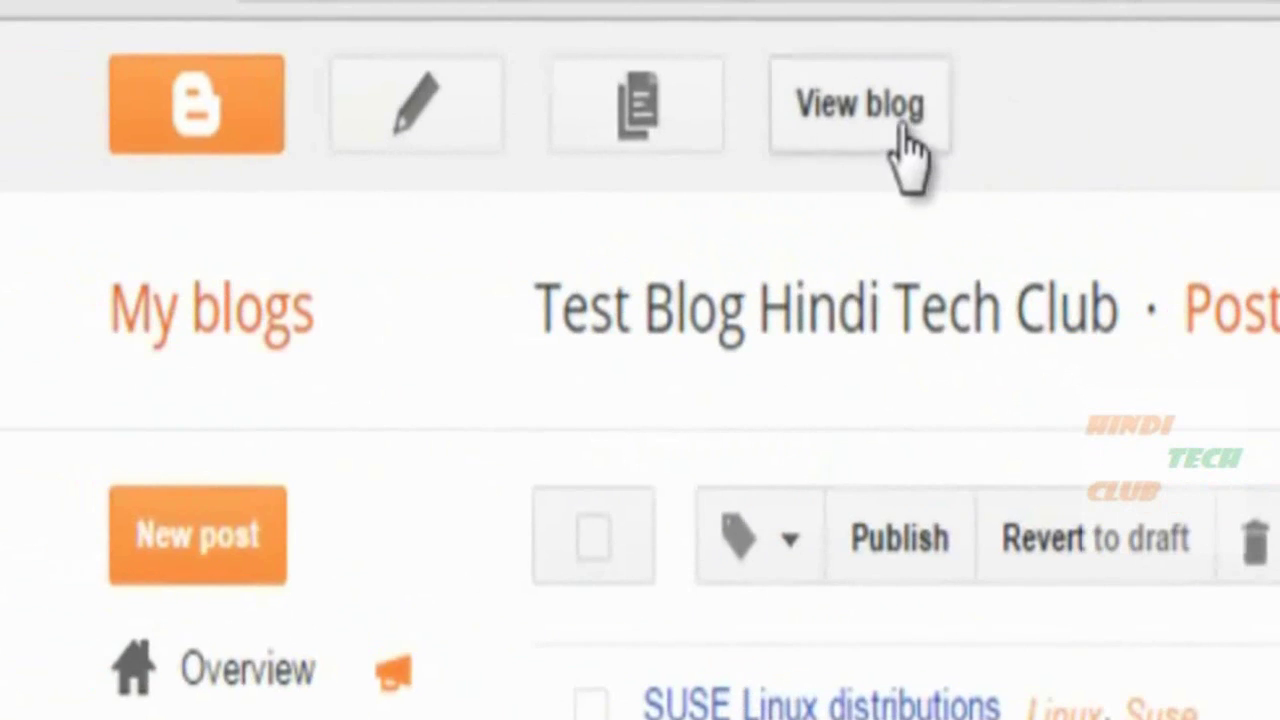
Step: View the blog and check the labels beneath the SUSE, Ubuntu and About Linux posts and the sidebar's Categories list
{"action": "left_click", "coordinate": [900, 128]}
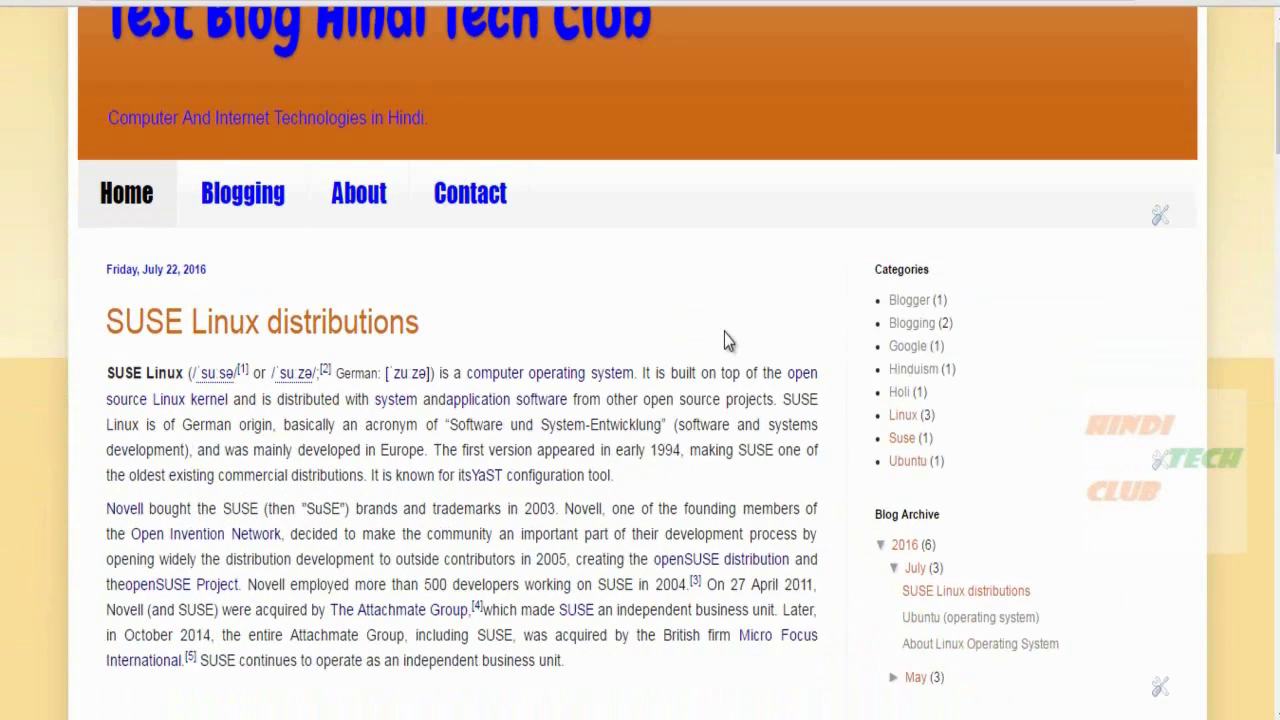
{"action": "scroll", "coordinate": [725, 333], "scroll_direction": "down", "scroll_amount": 1}
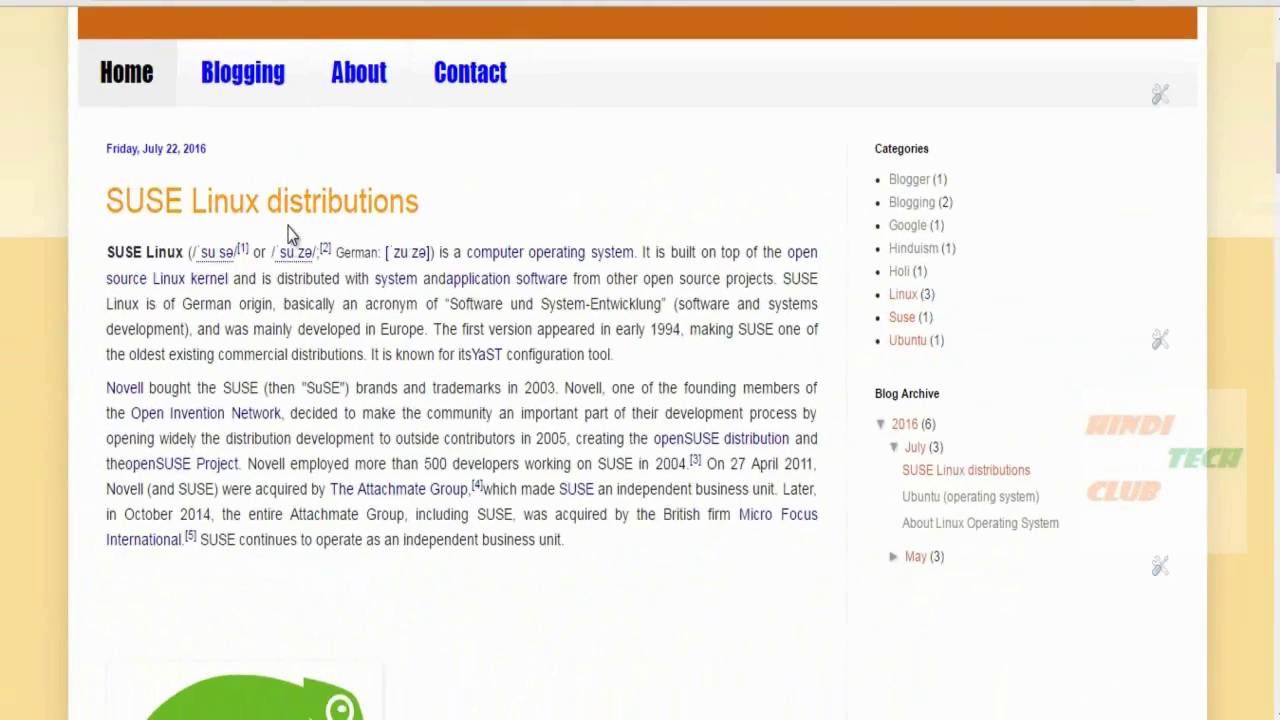
{"action": "scroll", "coordinate": [363, 360], "scroll_direction": "down", "scroll_amount": 2}
{"action": "scroll", "coordinate": [363, 360], "scroll_direction": "down", "scroll_amount": 7}
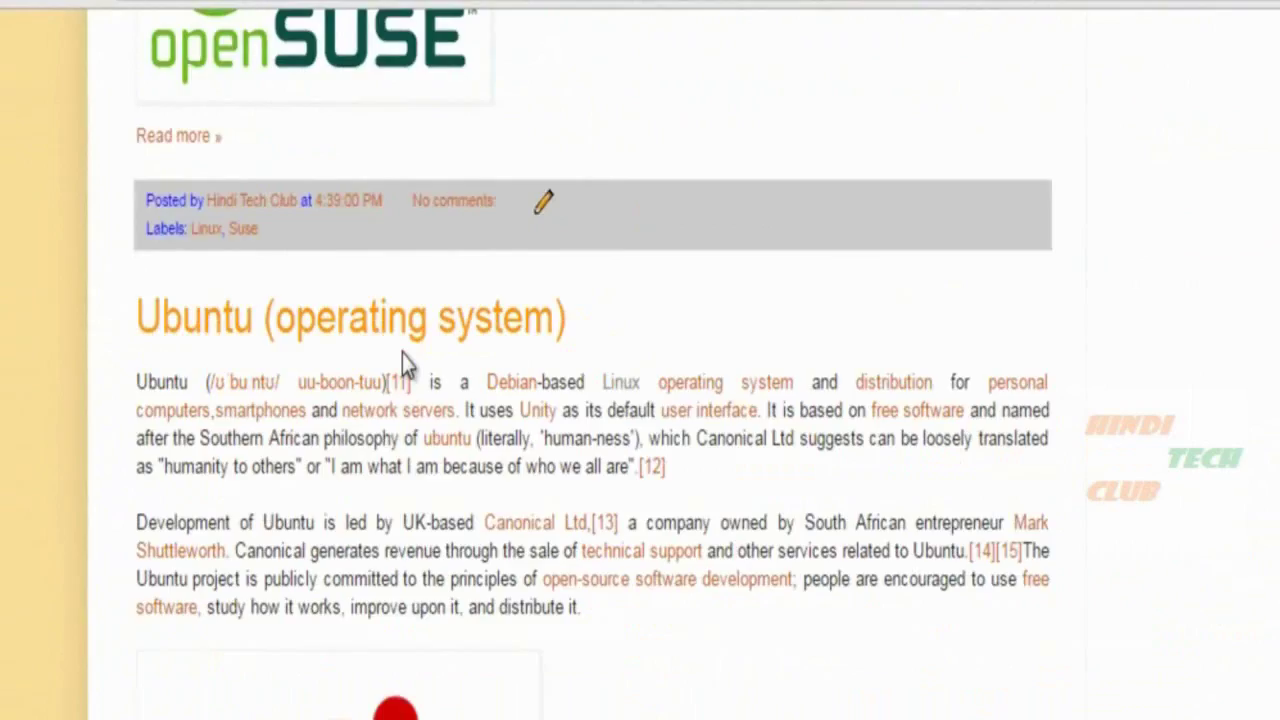
{"action": "scroll", "coordinate": [380, 300], "scroll_direction": "down", "scroll_amount": 3}
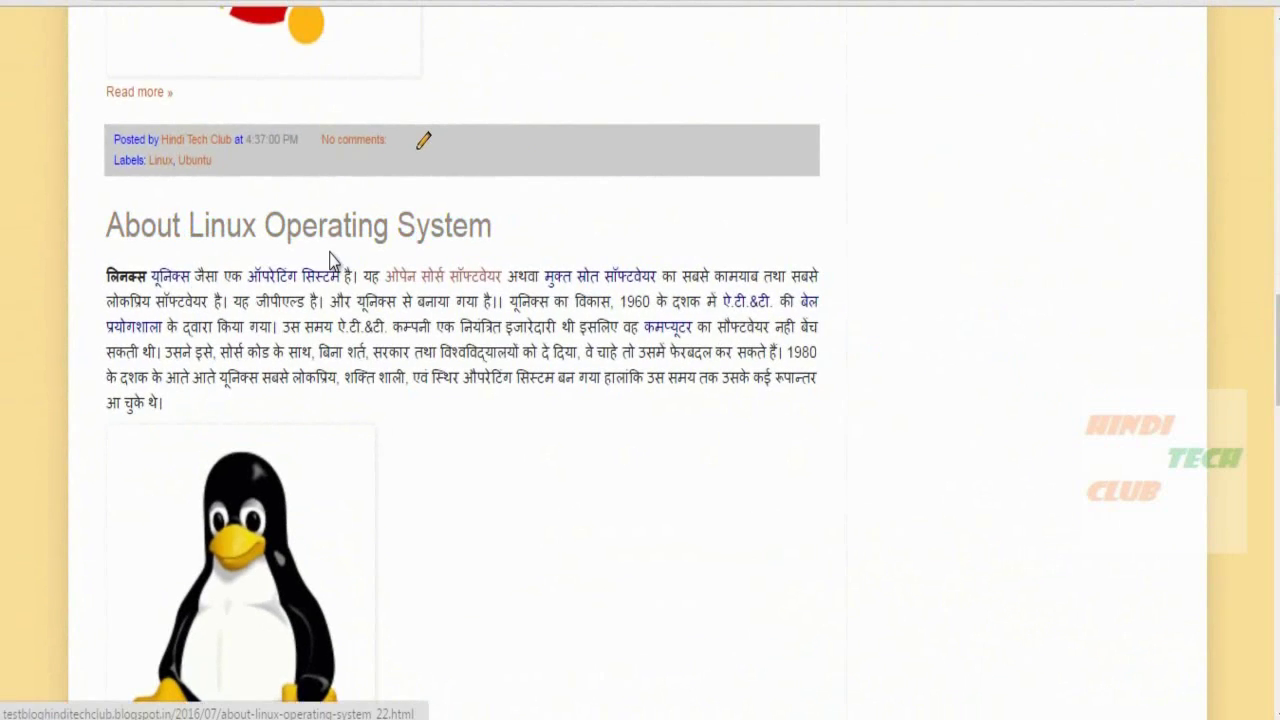
{"action": "scroll", "coordinate": [330, 305], "scroll_direction": "down", "scroll_amount": 1}
{"action": "scroll", "coordinate": [330, 305], "scroll_direction": "down", "scroll_amount": 4}
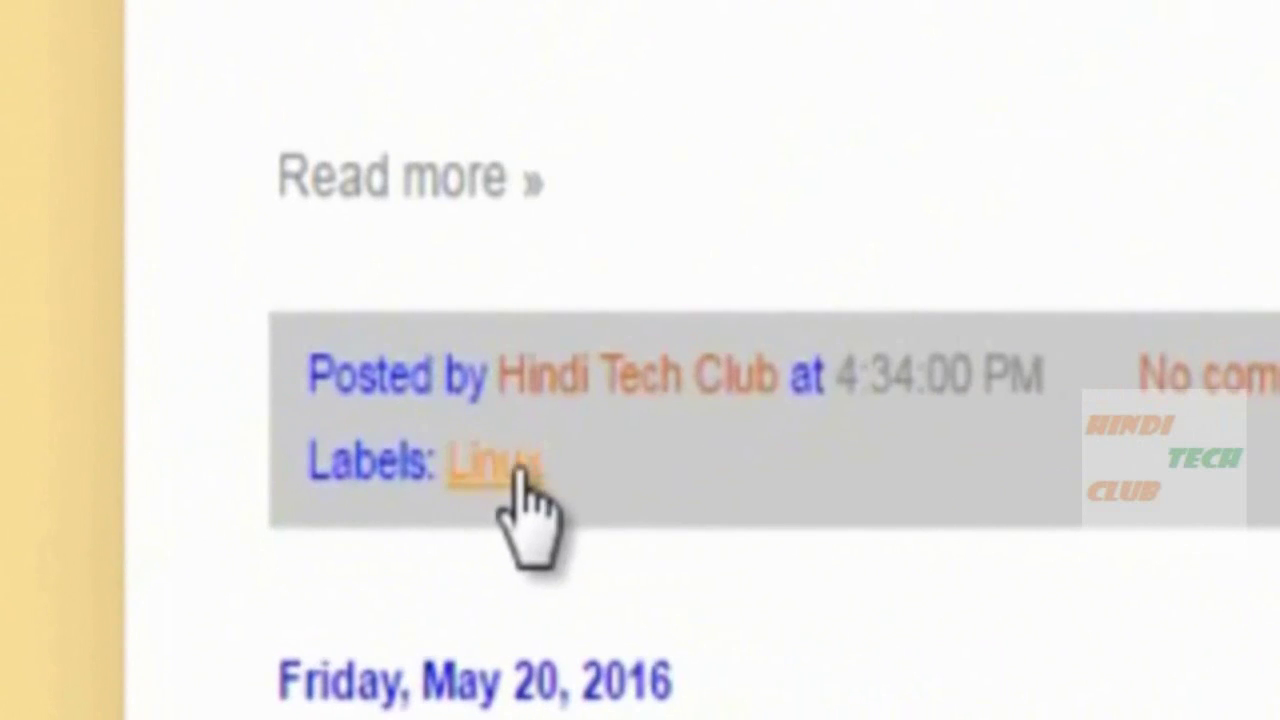
{"action": "scroll", "coordinate": [522, 345], "scroll_direction": "up", "scroll_amount": 12}
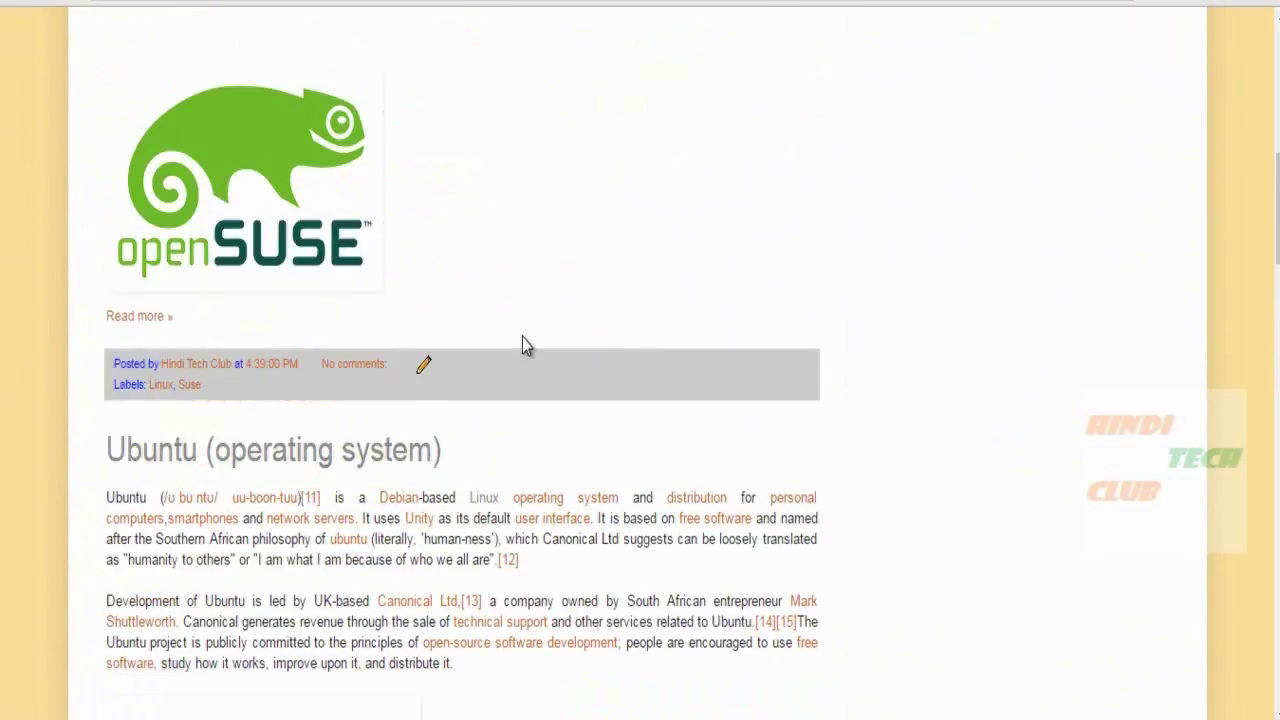
{"action": "scroll", "coordinate": [522, 345], "scroll_direction": "up", "scroll_amount": 10}
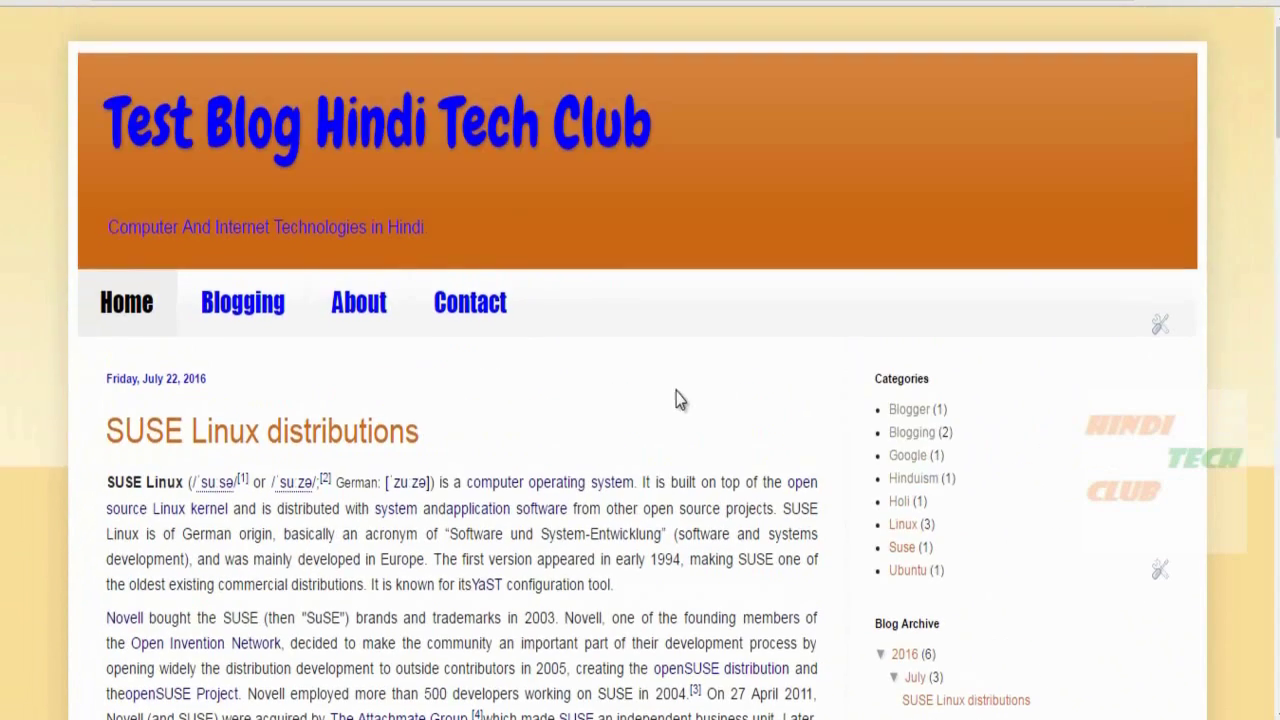
{"action": "scroll", "coordinate": [740, 398], "scroll_direction": "down", "scroll_amount": 5}
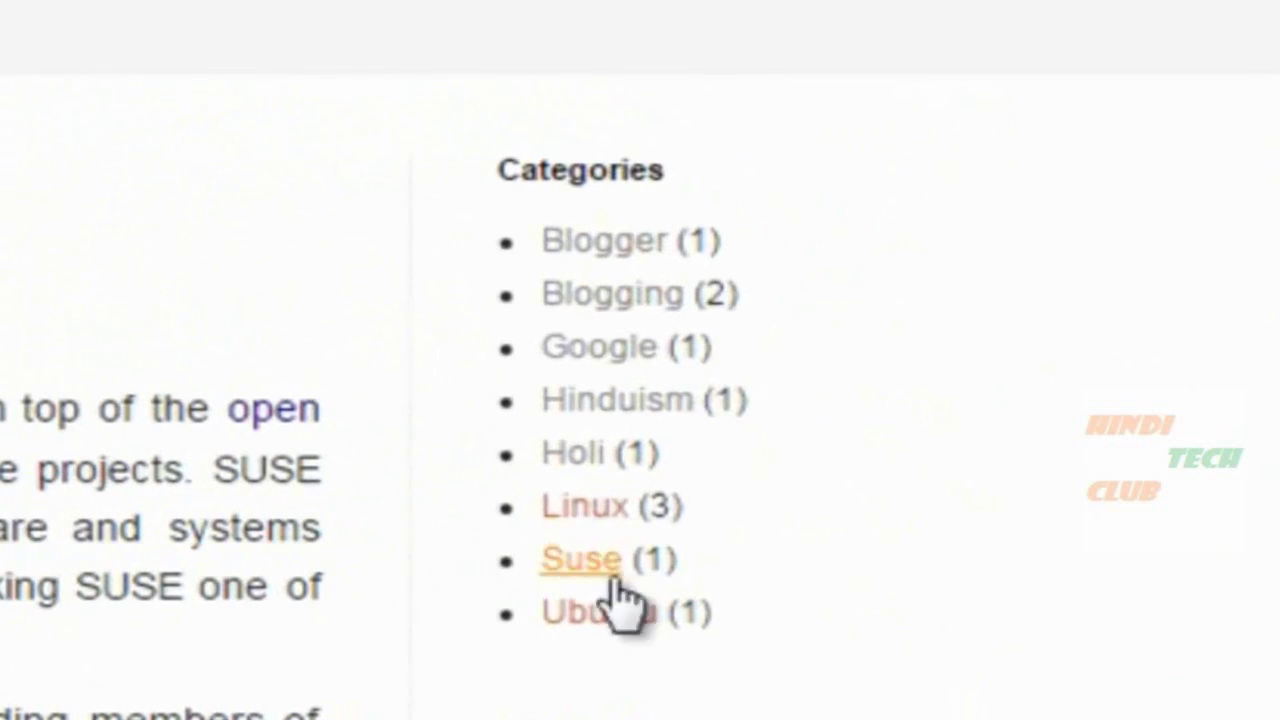
Step: Open the Linux category from the sidebar's Categories list and review the posts filed under that label
{"action": "left_click", "coordinate": [590, 507]}
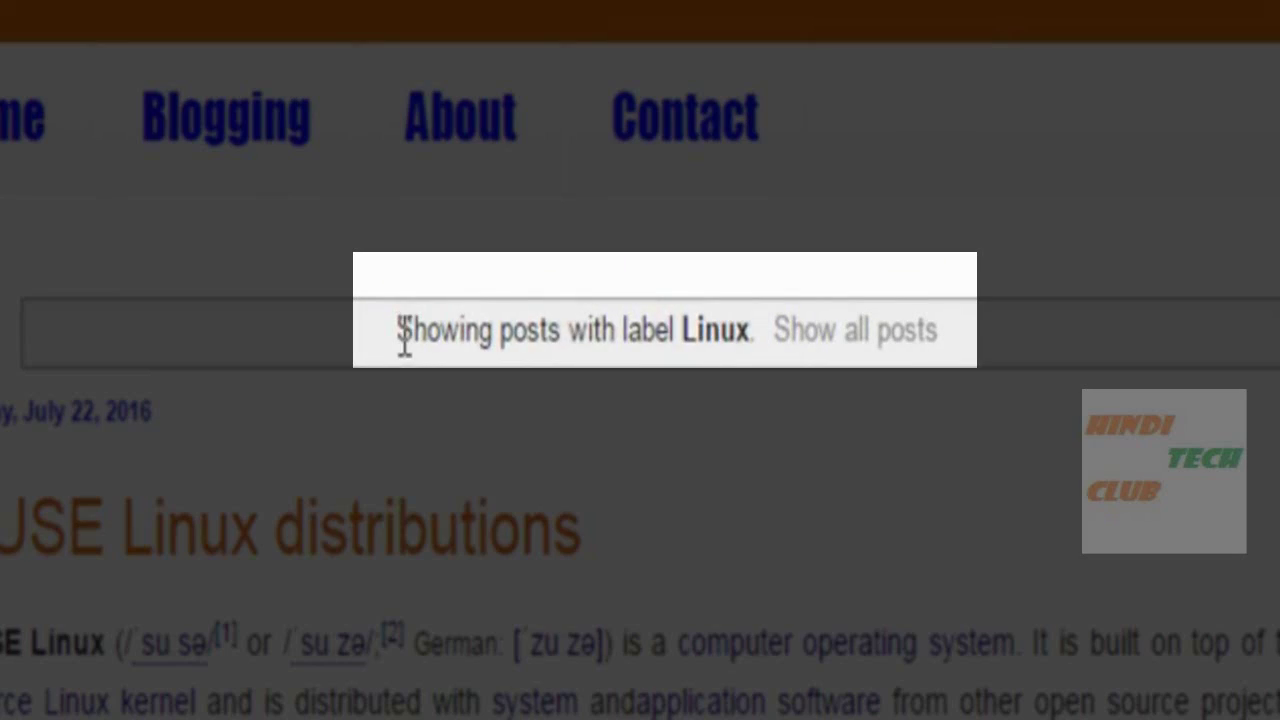
{"action": "left_click_drag", "start_coordinate": [356, 376], "coordinate": [509, 374]}
{"action": "left_click_drag", "start_coordinate": [717, 330], "coordinate": [760, 329]}
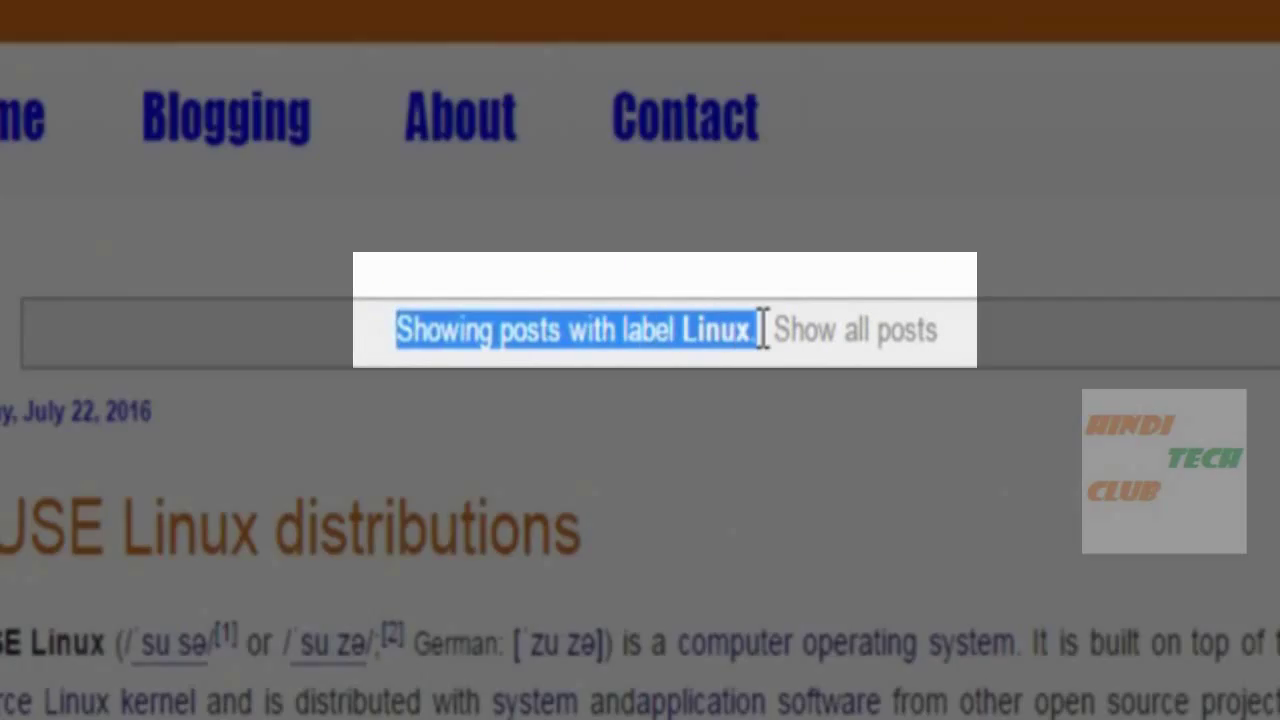
{"action": "left_click", "coordinate": [713, 511]}
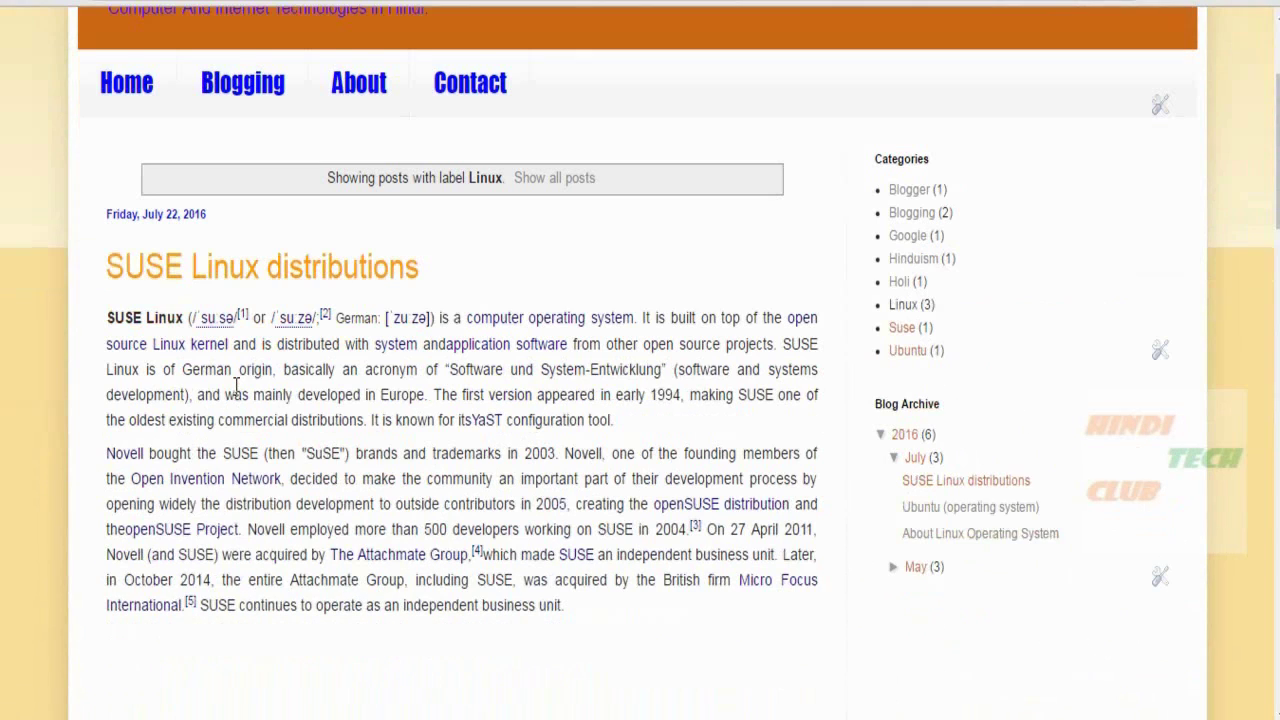
{"action": "scroll", "coordinate": [260, 330], "scroll_direction": "down", "scroll_amount": 1}
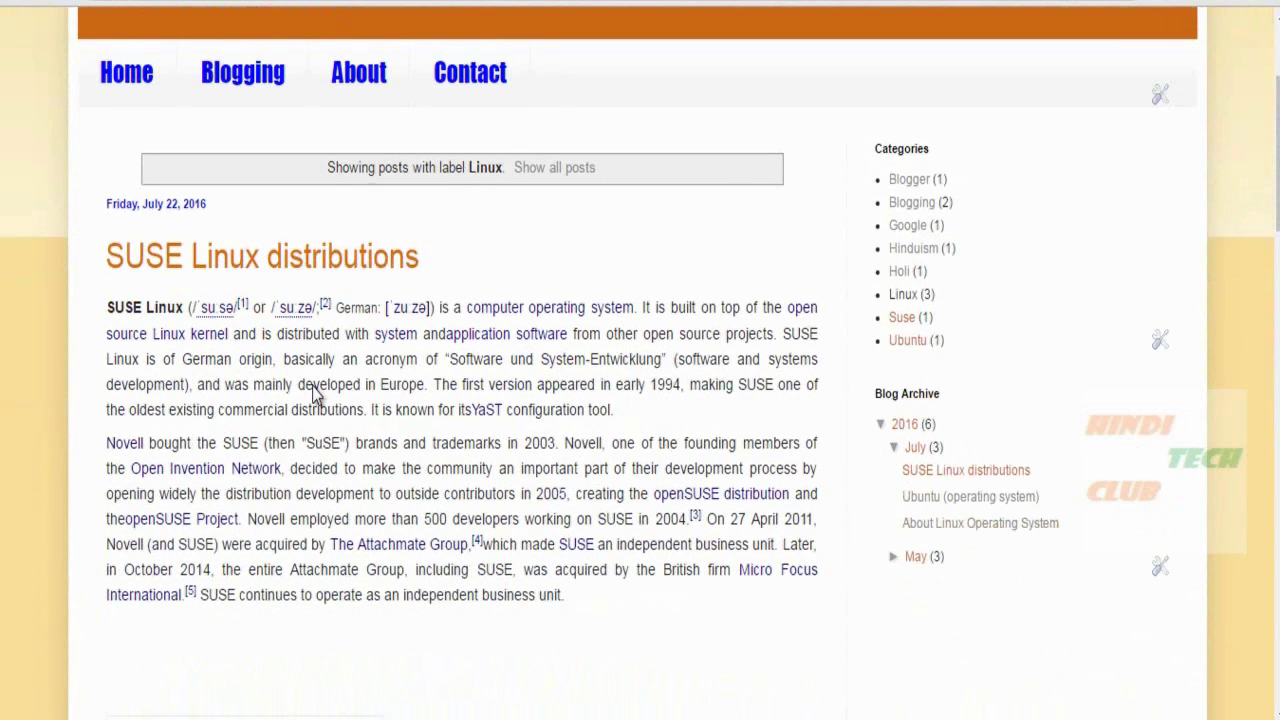
{"action": "scroll", "coordinate": [392, 403], "scroll_direction": "down", "scroll_amount": 1}
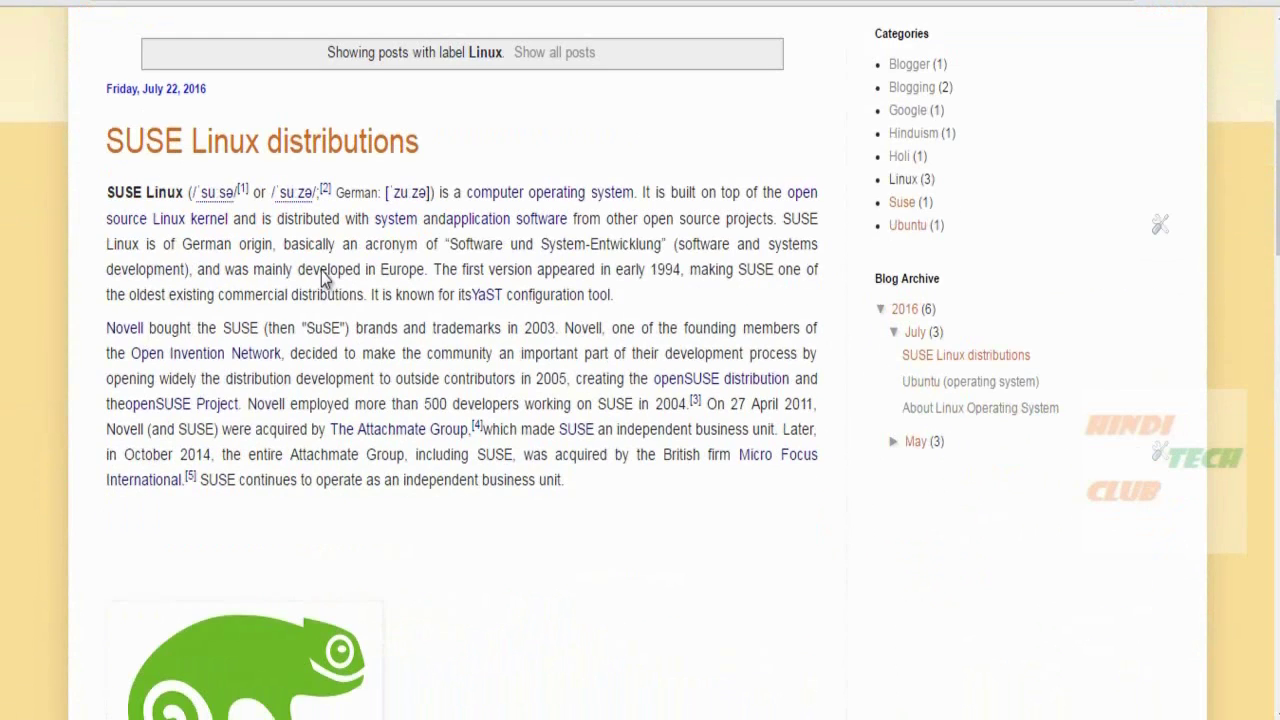
{"action": "scroll", "coordinate": [409, 505], "scroll_direction": "down", "scroll_amount": 13}
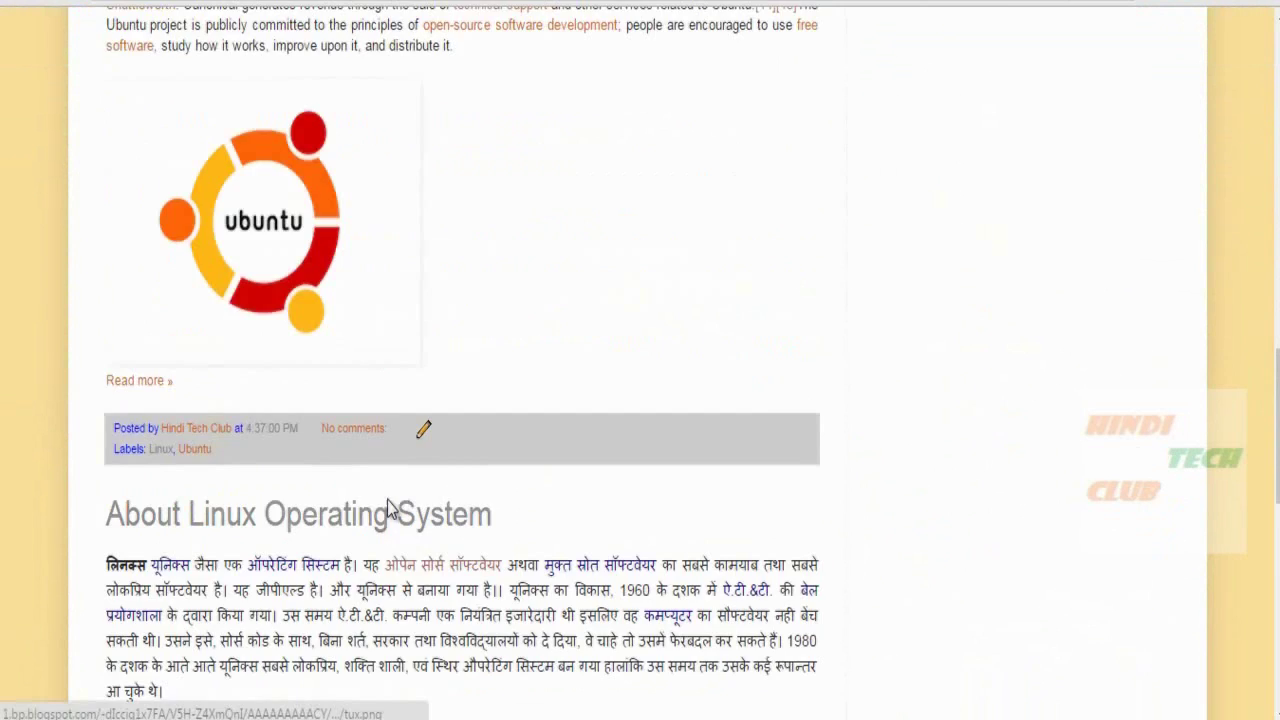
{"action": "scroll", "coordinate": [374, 498], "scroll_direction": "down", "scroll_amount": 5}
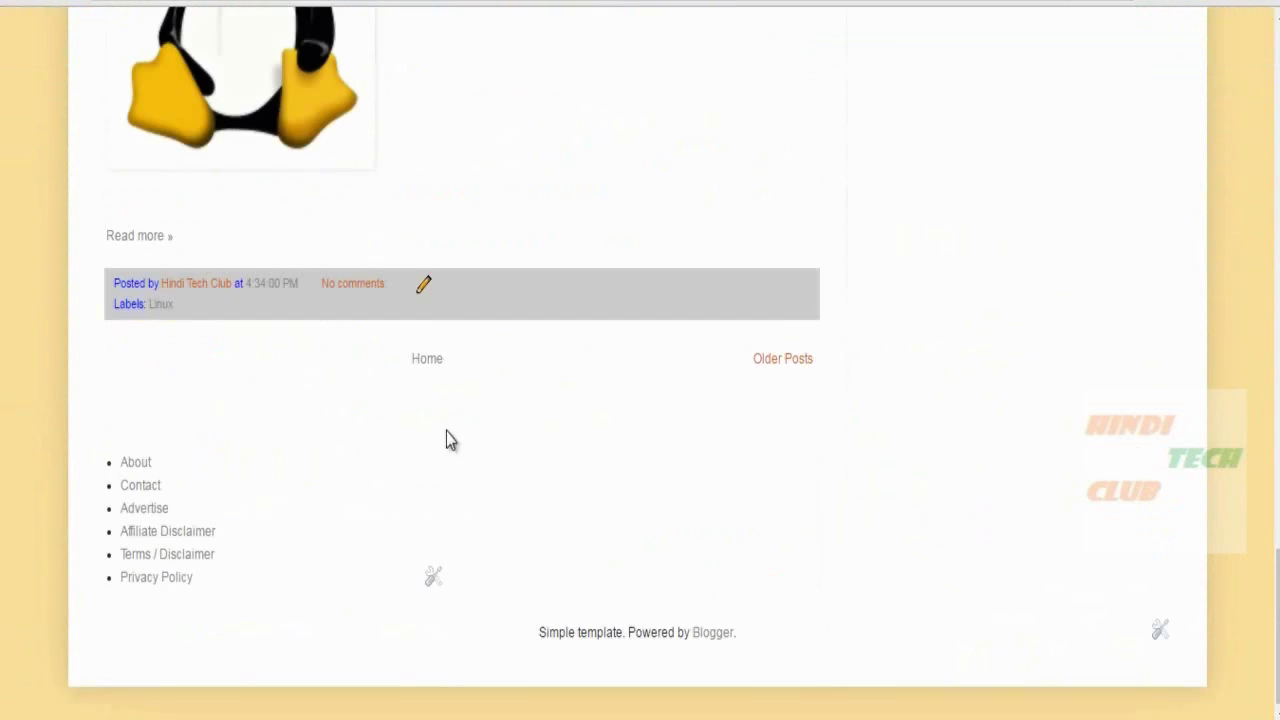
{"action": "scroll", "coordinate": [540, 543], "scroll_direction": "up", "scroll_amount": 20}
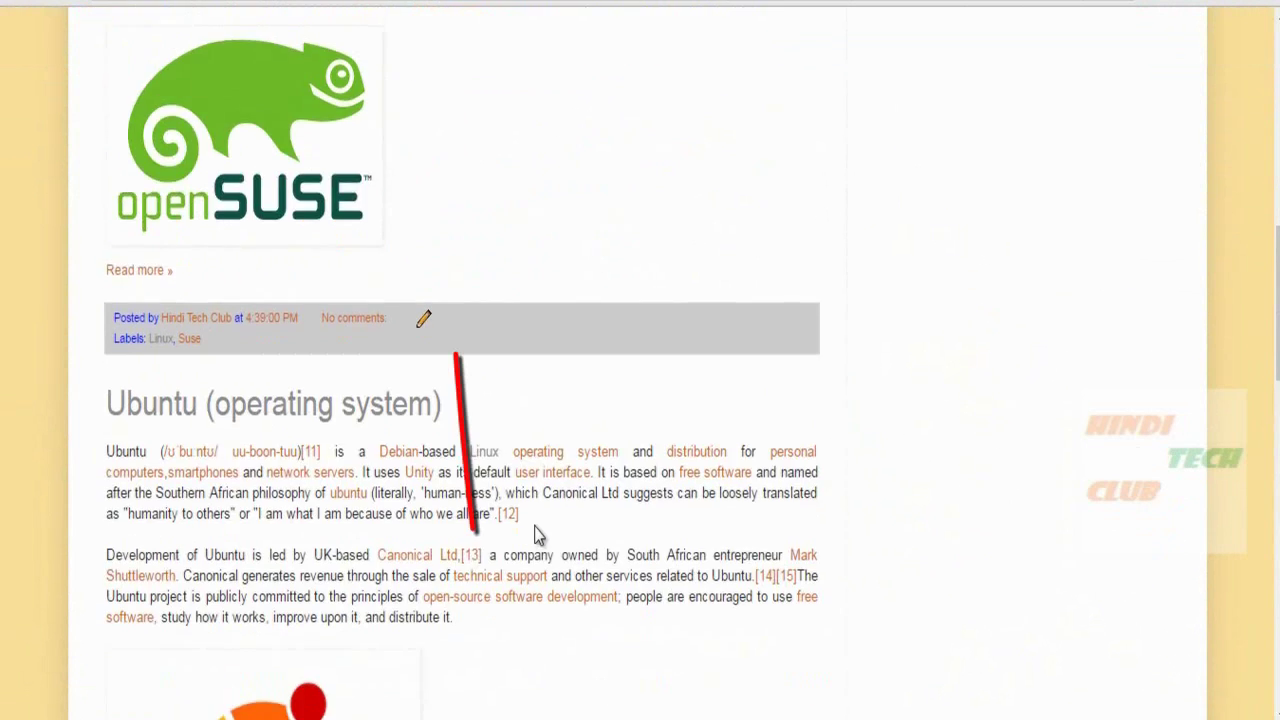
{"action": "scroll", "coordinate": [538, 540], "scroll_direction": "up", "scroll_amount": 5}
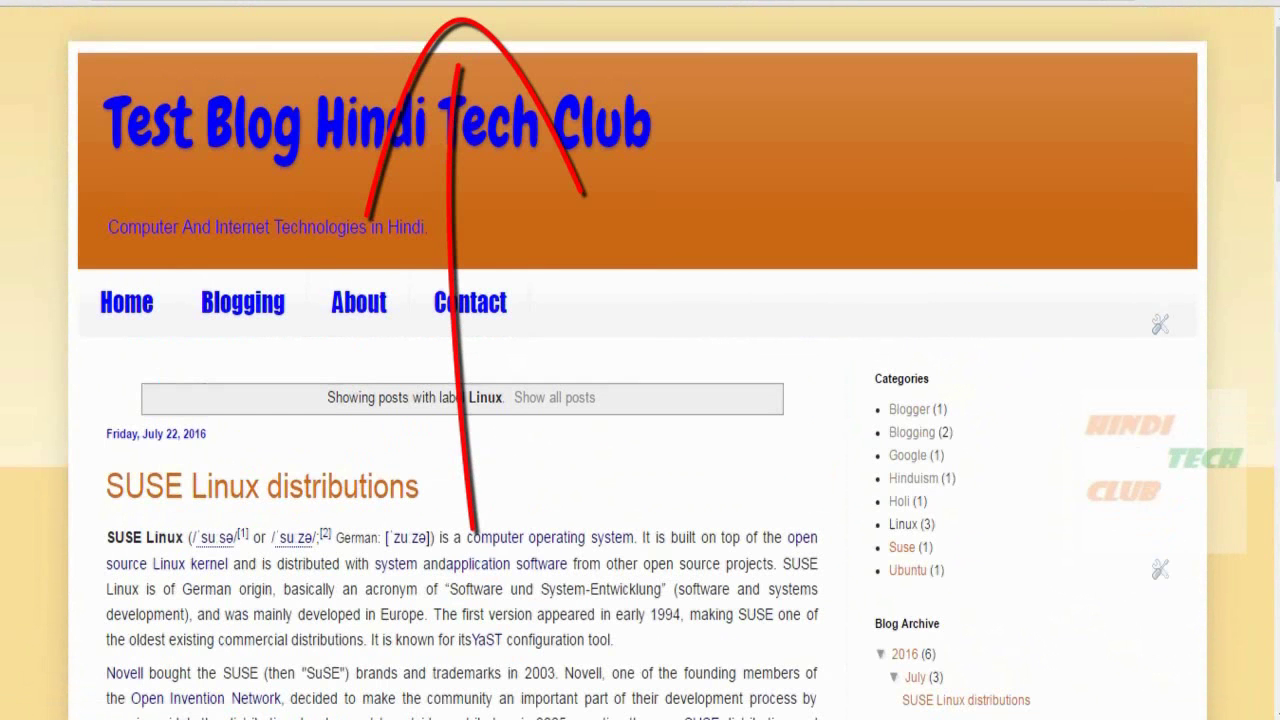
Step: Copy the Linux label page's address and add it to the header pages gadget as an external link titled Linux
{"action": "right_click", "coordinate": [440, 2]}
{"action": "left_click", "coordinate": [460, 62]}
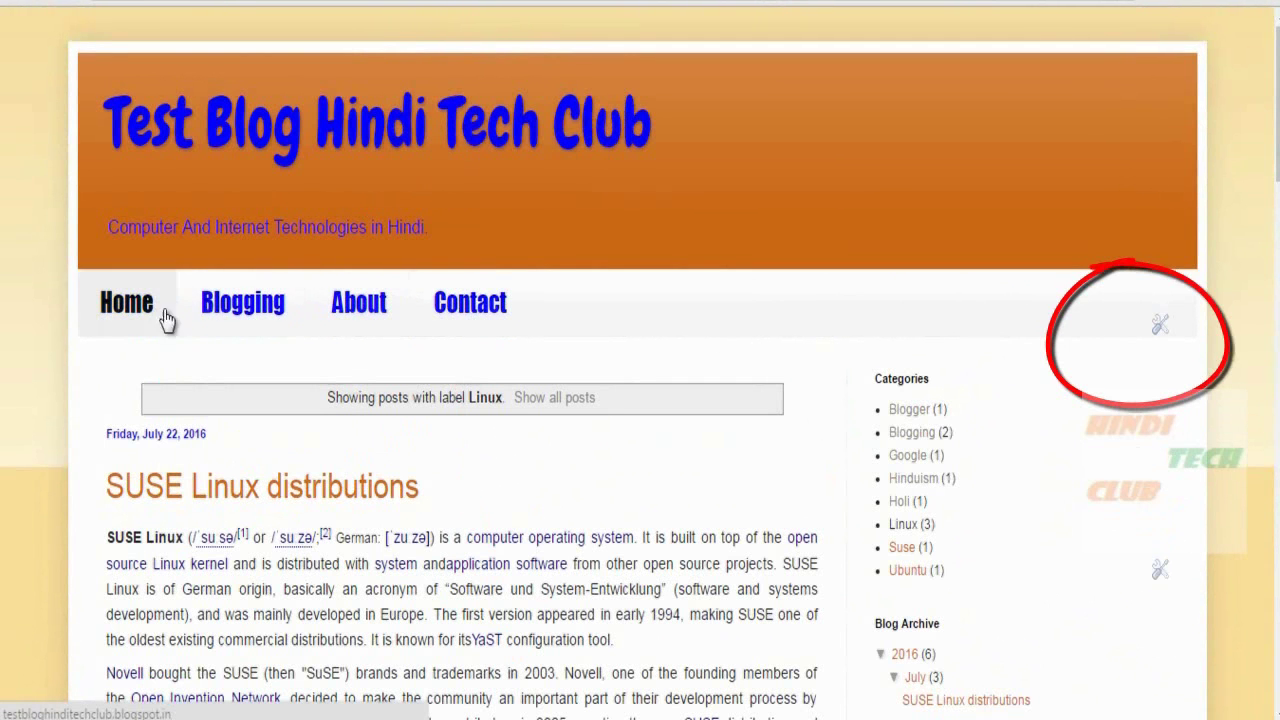
{"action": "left_click", "coordinate": [1160, 330]}
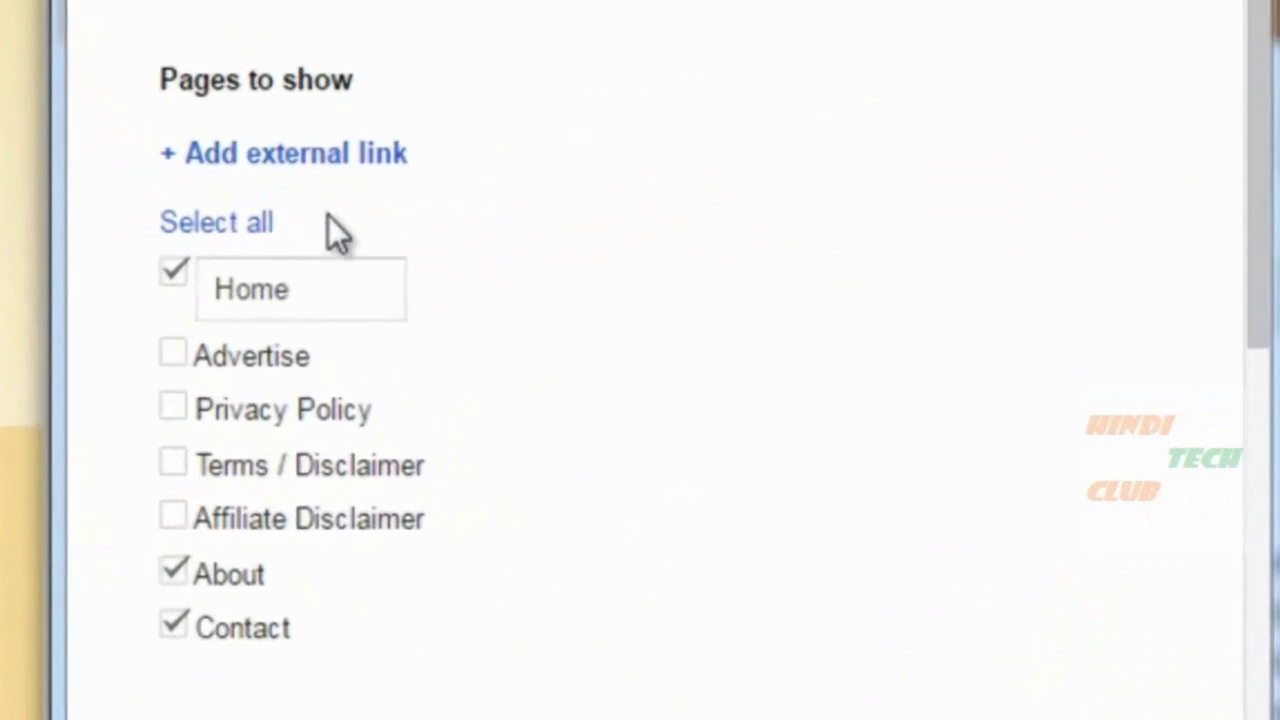
{"action": "left_click", "coordinate": [256, 158]}
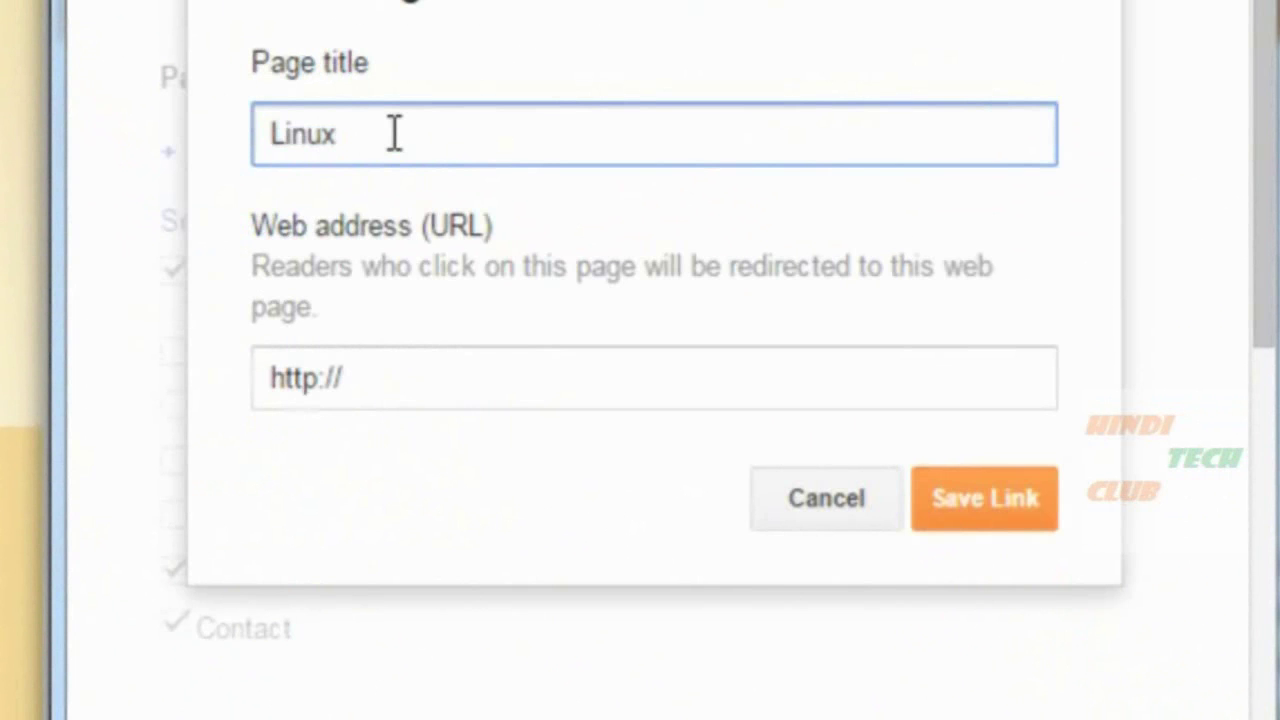
{"action": "key", "text": "Tab"}
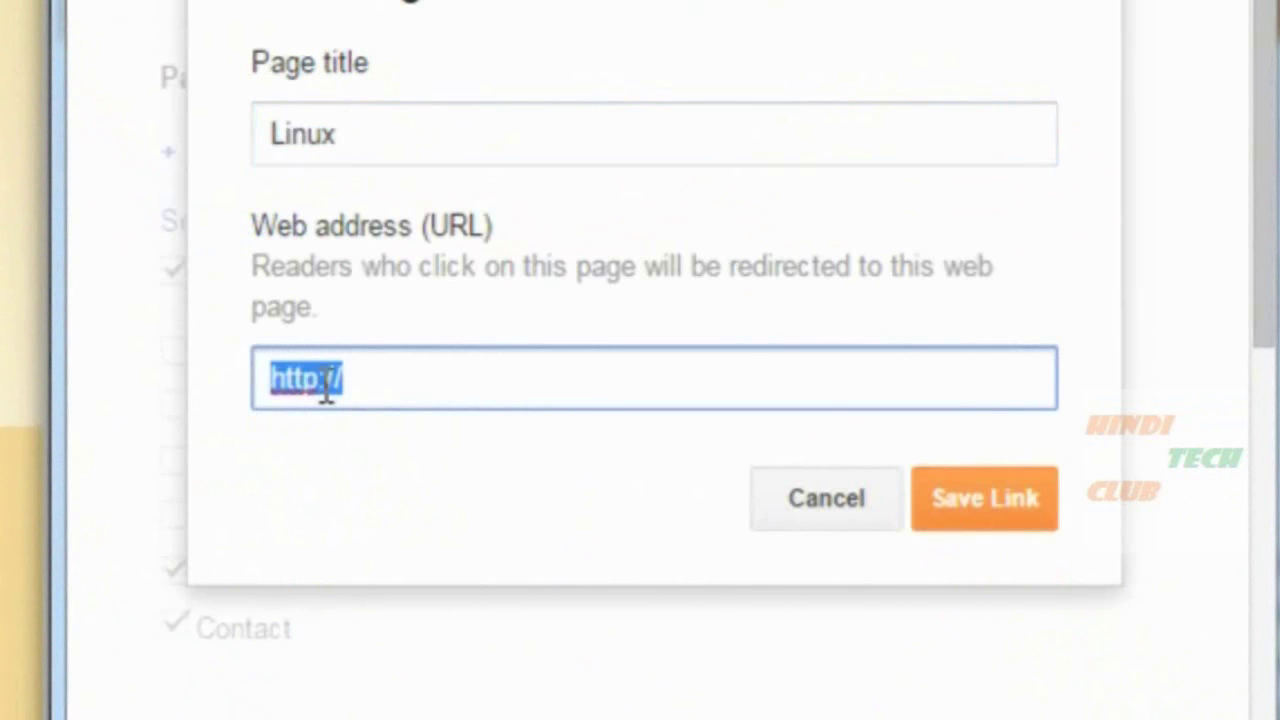
{"action": "key", "text": "ctrl+v"}
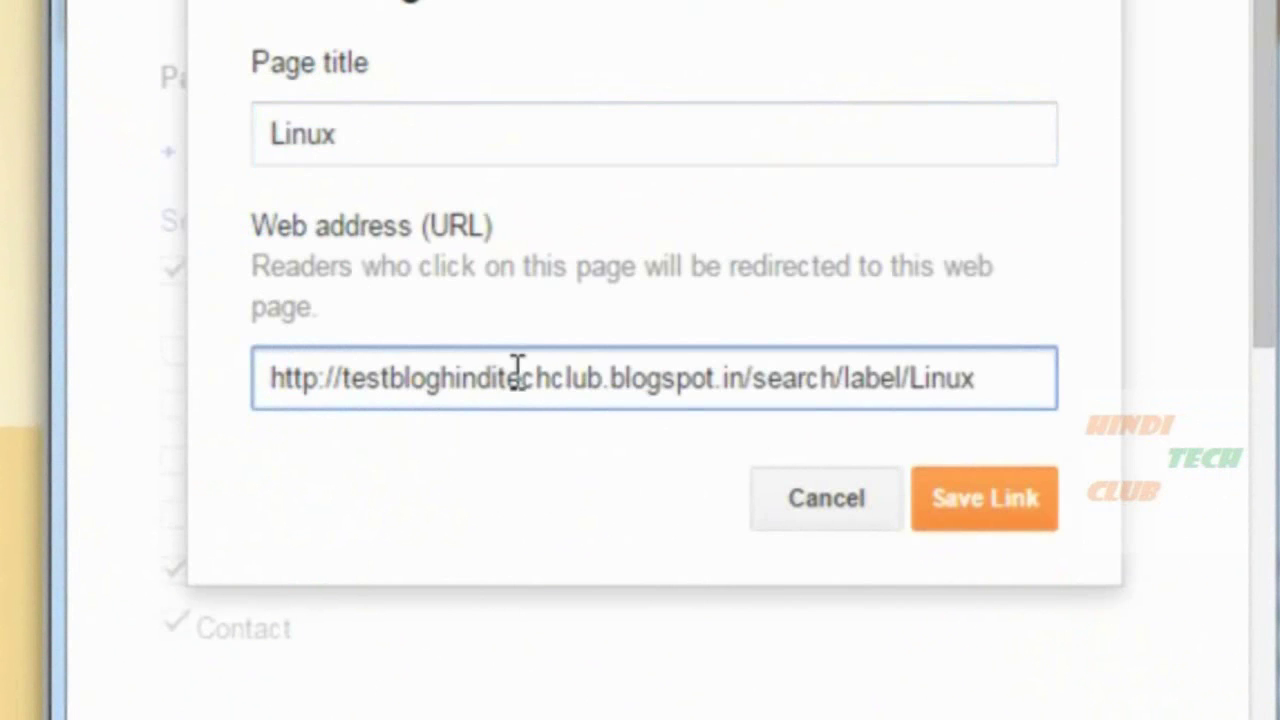
{"action": "left_click_drag", "start_coordinate": [1021, 383], "coordinate": [265, 378]}
{"action": "left_click", "coordinate": [904, 386]}
{"action": "left_click", "coordinate": [1004, 505]}
Step: Move the Linux link between Blogging and About in the list order and save the pages gadget
{"action": "scroll", "coordinate": [654, 355], "scroll_direction": "down", "scroll_amount": 5}
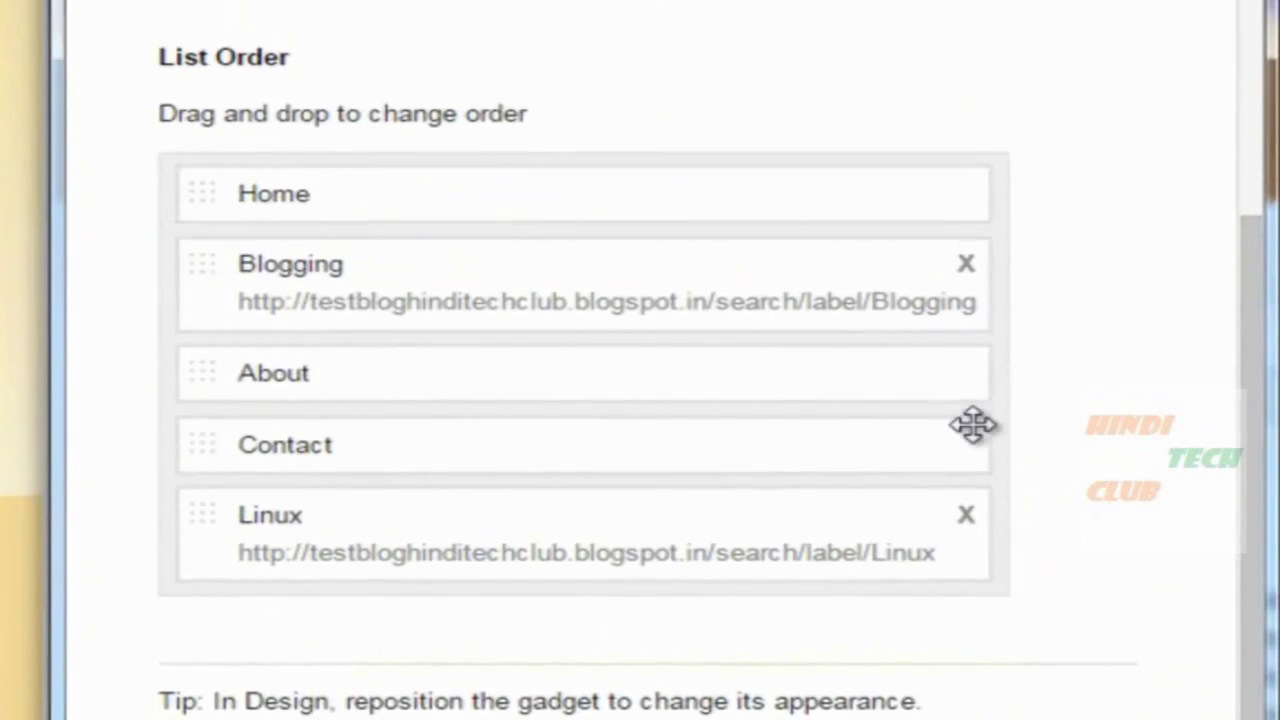
{"action": "left_click_drag", "start_coordinate": [483, 548], "coordinate": [405, 437]}
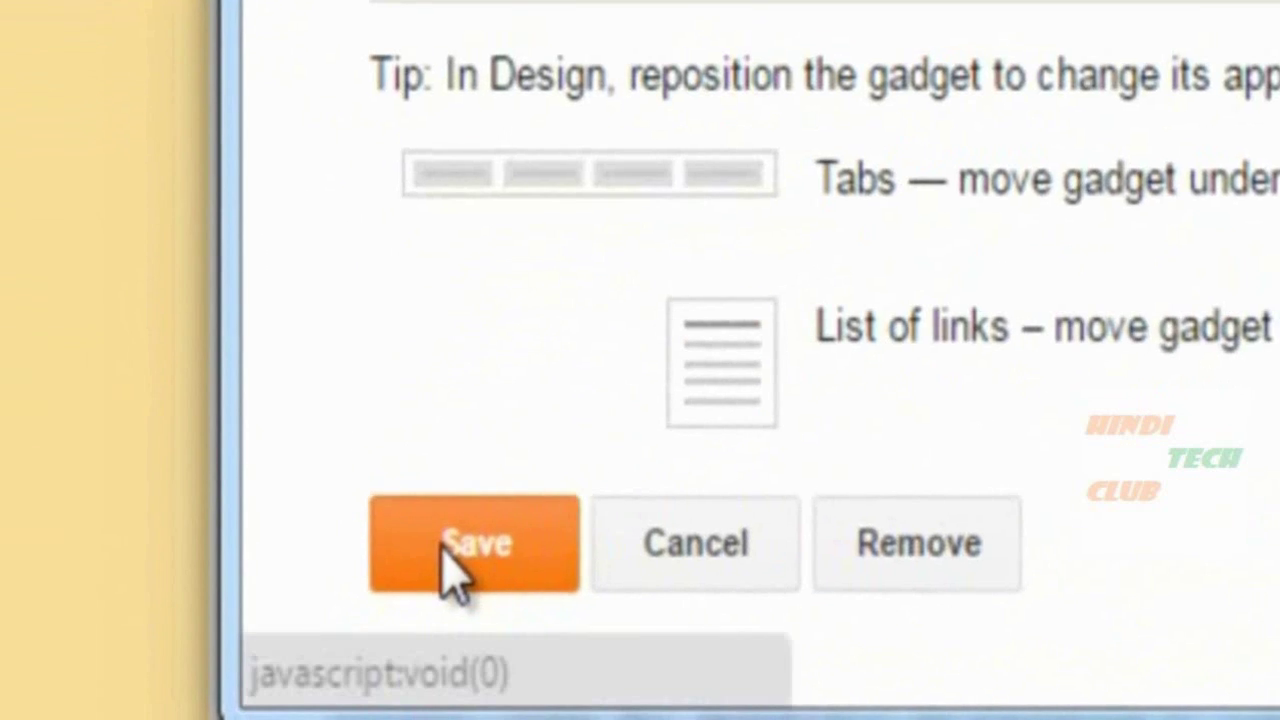
{"action": "left_click", "coordinate": [252, 614]}
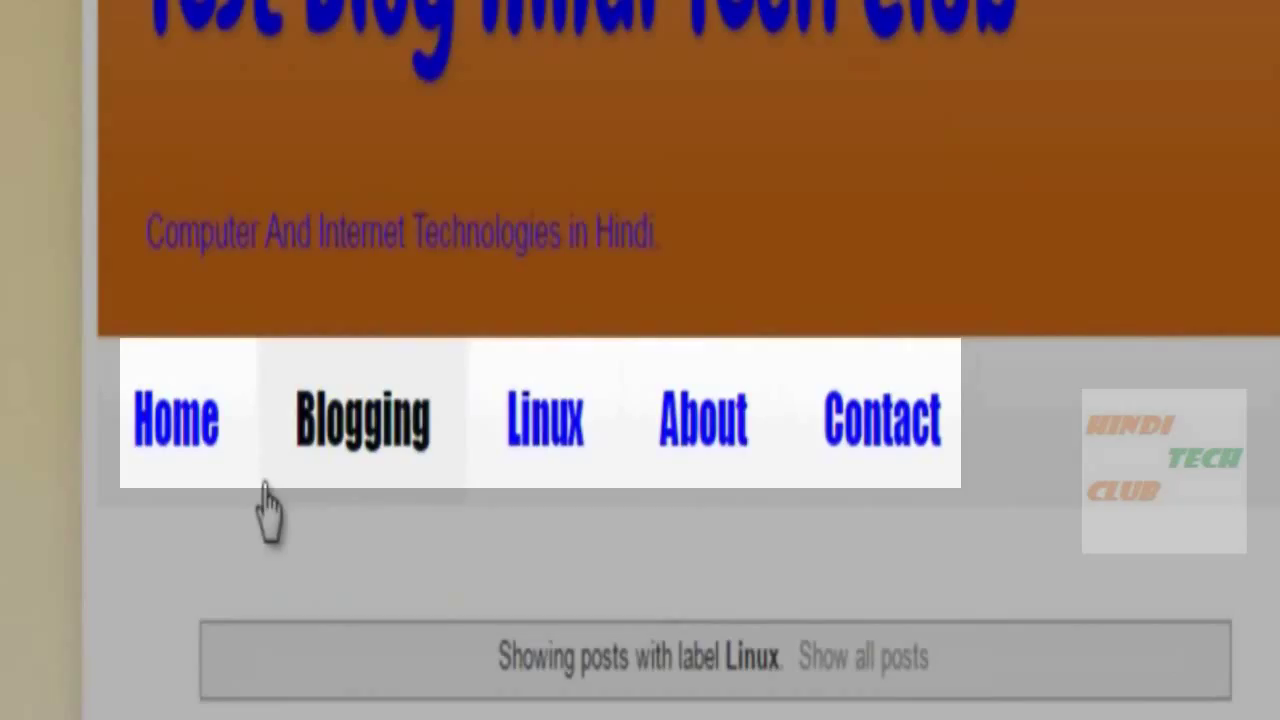
Step: Open the blog's home page and look through the posts displayed on it
{"action": "left_click", "coordinate": [176, 418]}
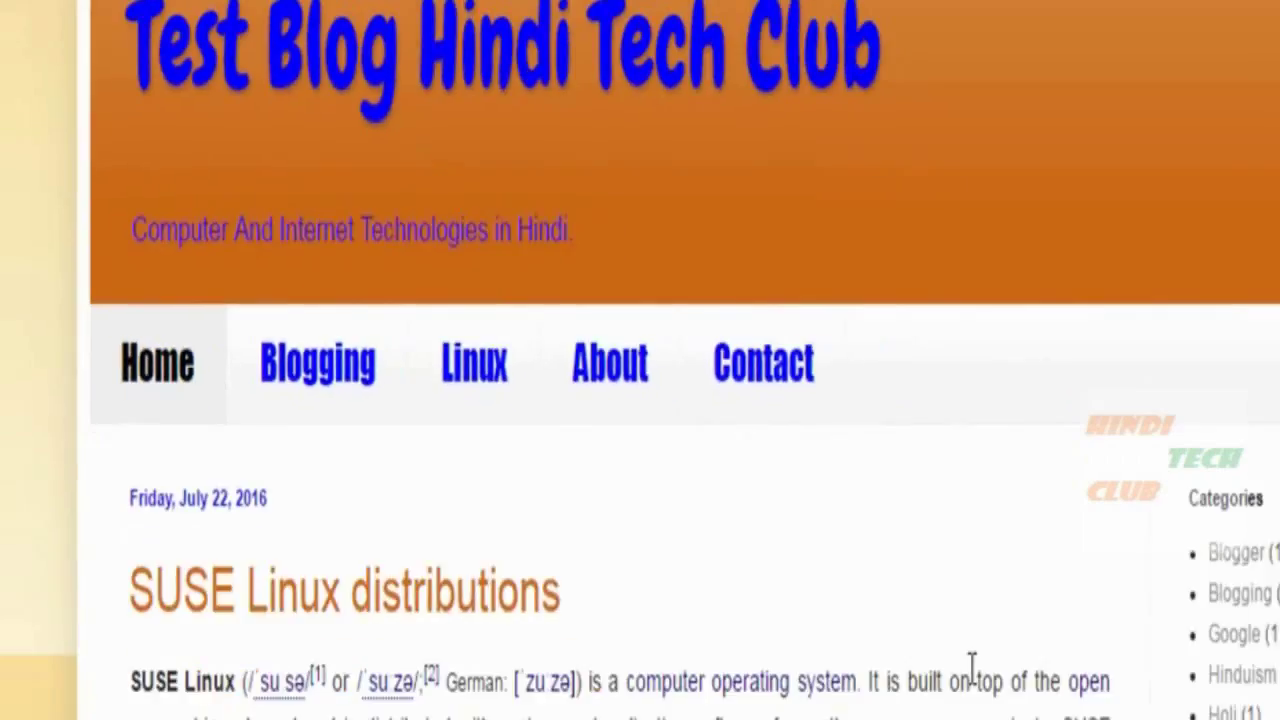
{"action": "scroll", "coordinate": [657, 407], "scroll_direction": "down", "scroll_amount": 5}
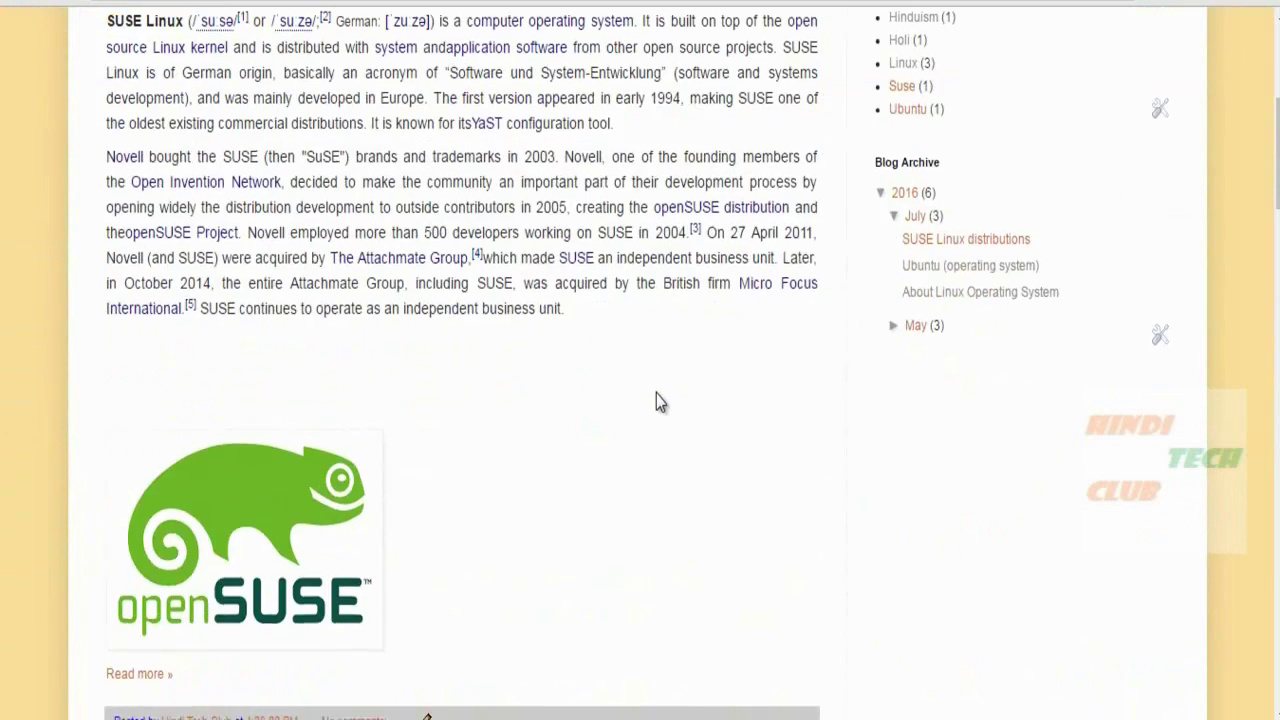
{"action": "scroll", "coordinate": [658, 400], "scroll_direction": "down", "scroll_amount": 15}
{"action": "scroll", "coordinate": [533, 401], "scroll_direction": "down", "scroll_amount": 20}
{"action": "scroll", "coordinate": [544, 388], "scroll_direction": "down", "scroll_amount": 2}
{"action": "scroll", "coordinate": [537, 390], "scroll_direction": "up", "scroll_amount": 4}
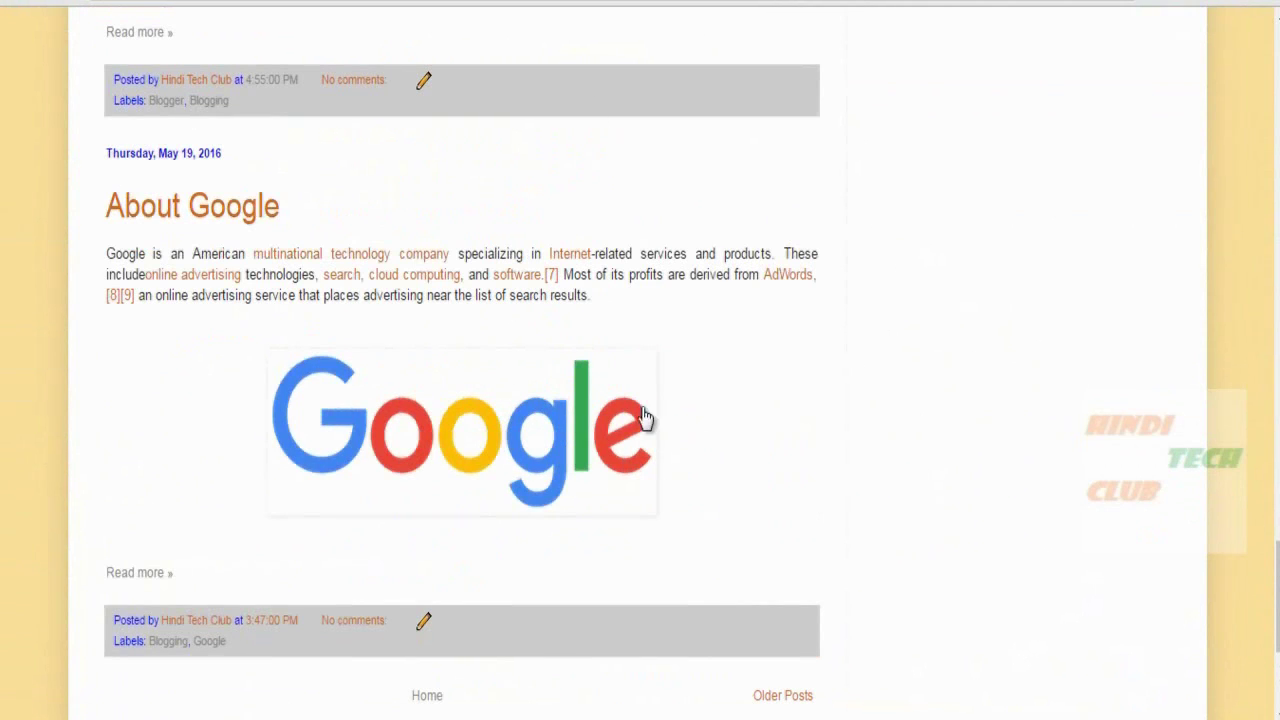
{"action": "scroll", "coordinate": [660, 392], "scroll_direction": "up", "scroll_amount": 15}
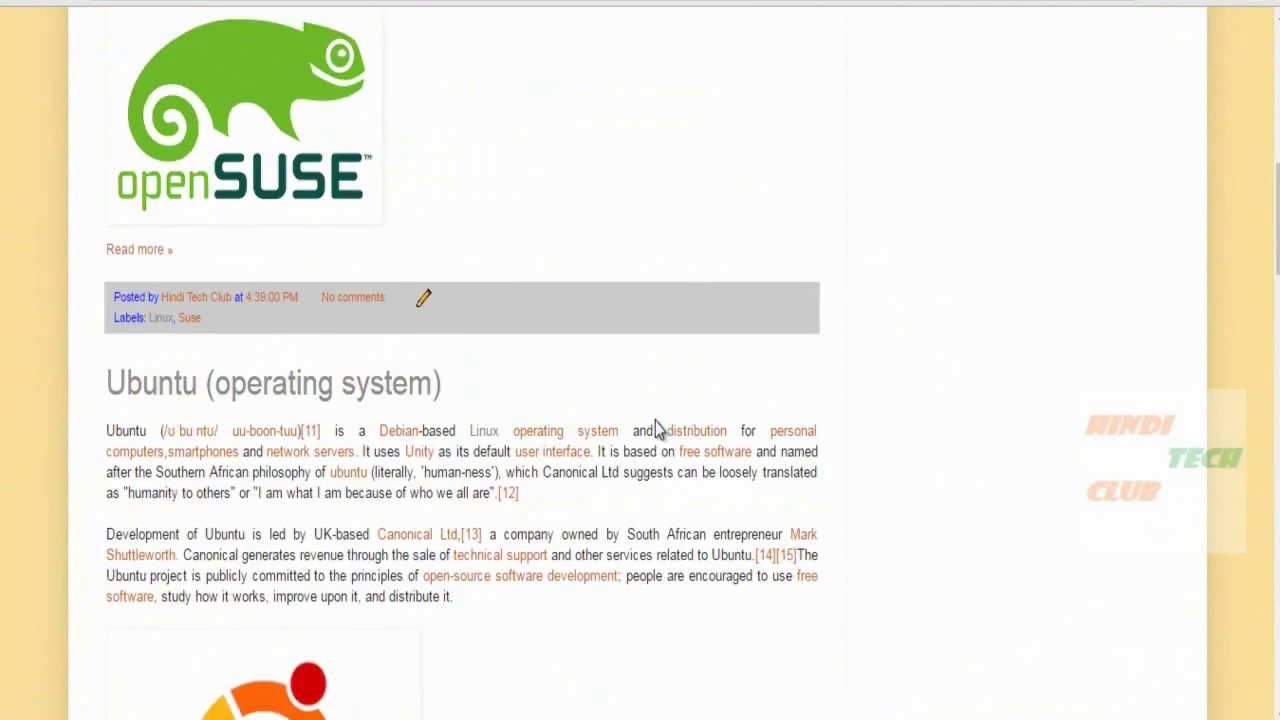
{"action": "scroll", "coordinate": [657, 428], "scroll_direction": "up", "scroll_amount": 10}
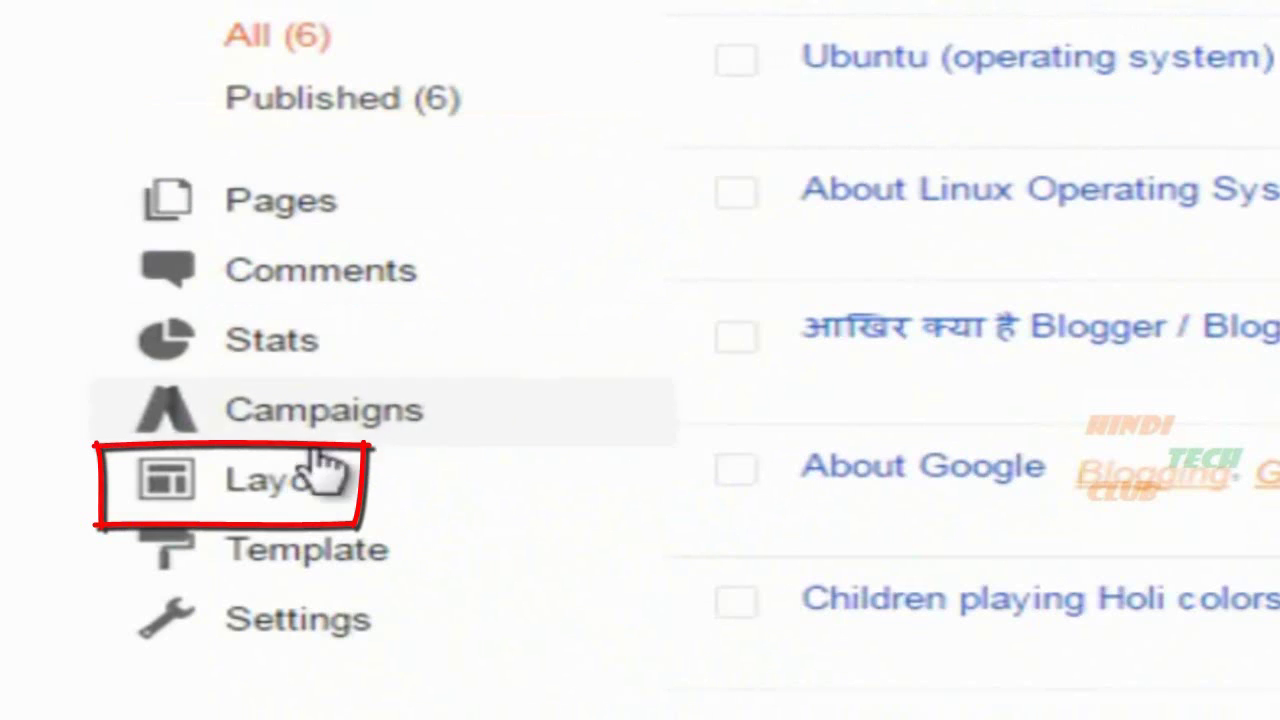
Step: Open the Blog Posts gadget's settings from the blog layout and check the number of posts on the main page
{"action": "left_click", "coordinate": [286, 488]}
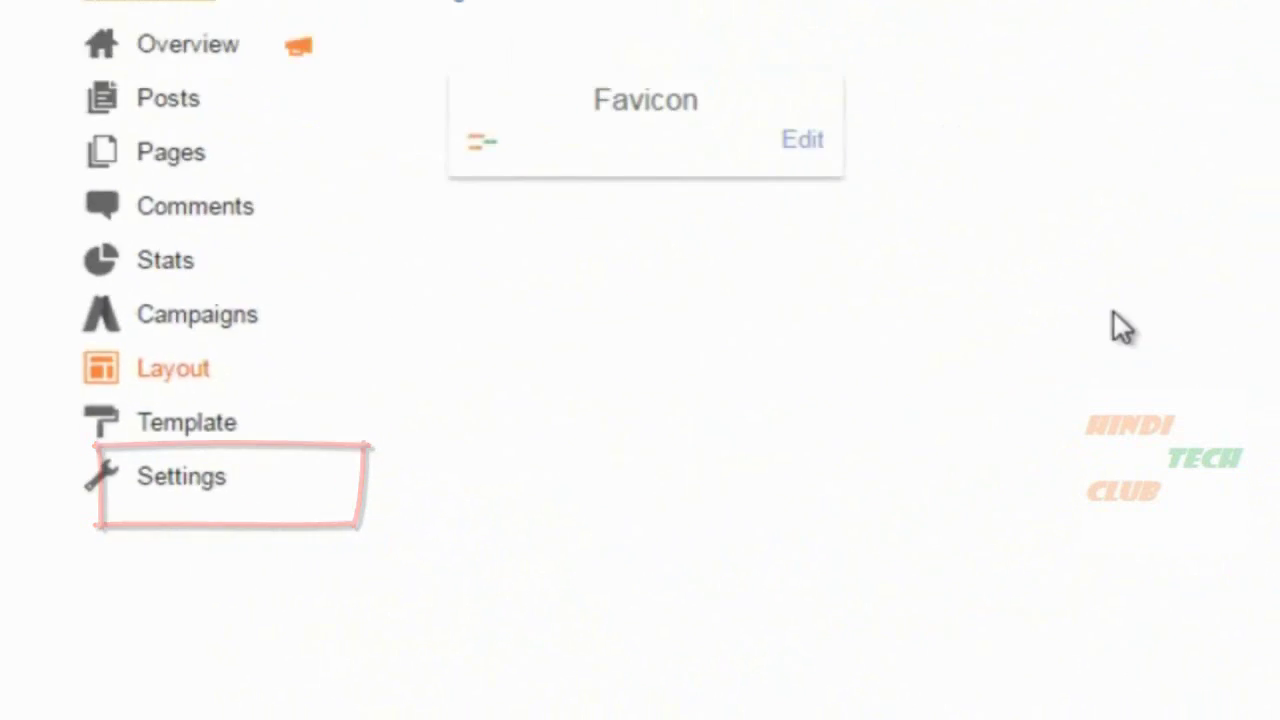
{"action": "scroll", "coordinate": [578, 350], "scroll_direction": "down", "scroll_amount": 6}
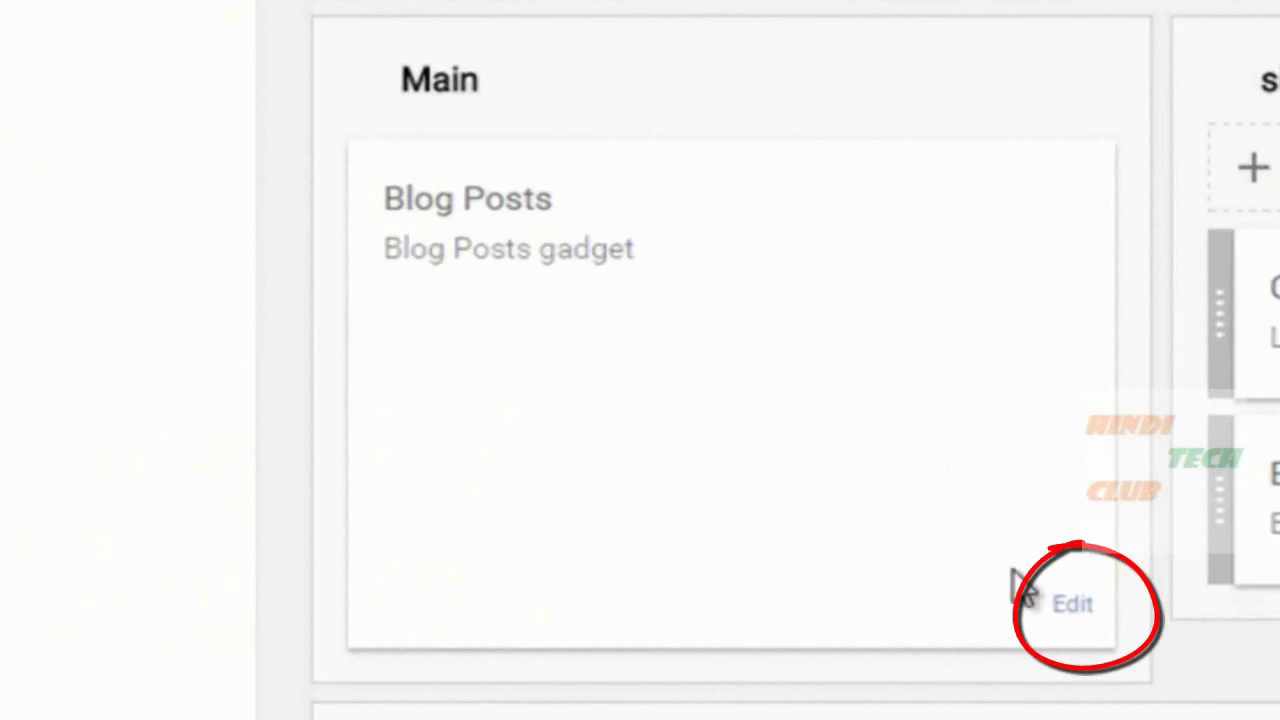
{"action": "left_click", "coordinate": [1083, 606]}
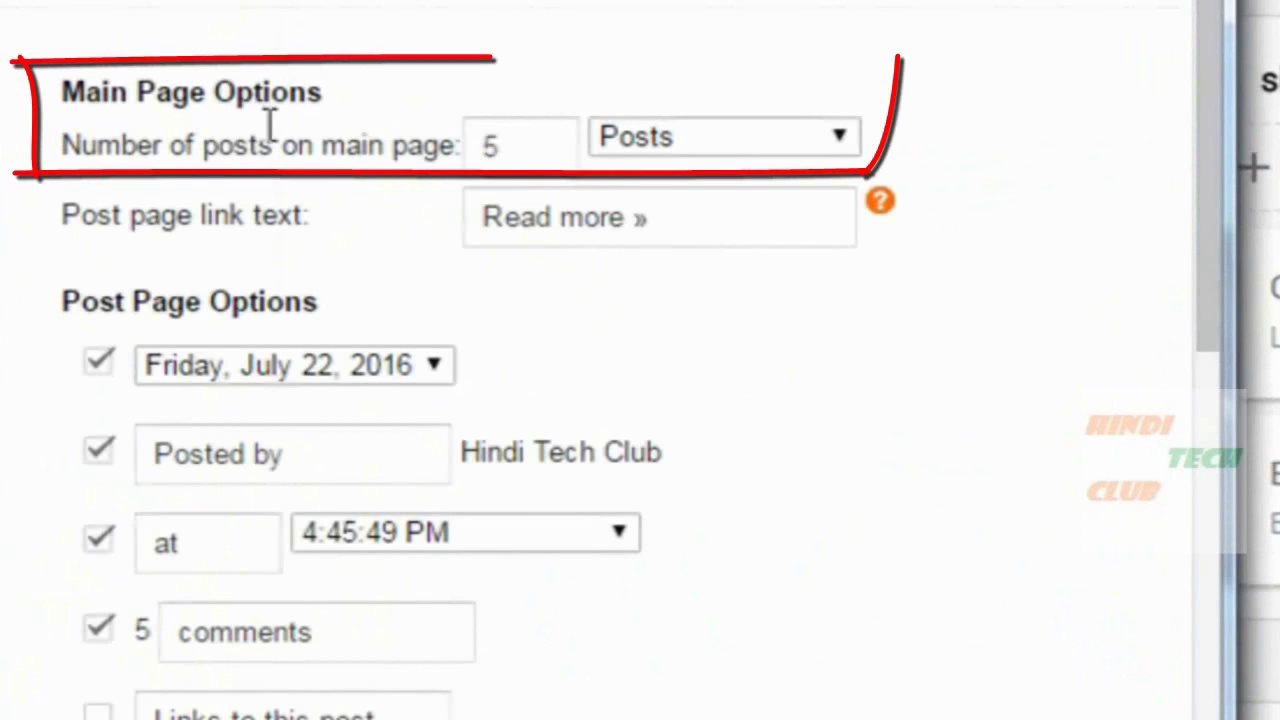
{"action": "left_click", "coordinate": [518, 153]}
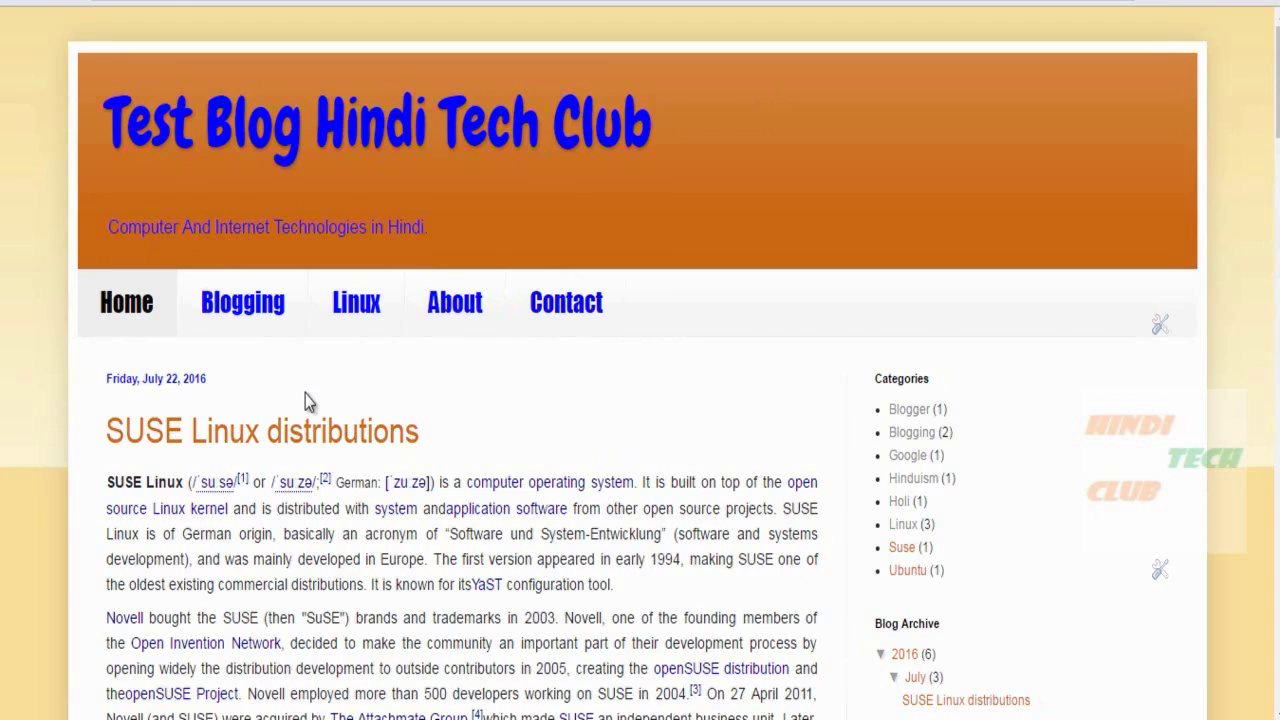
Step: Look through the home page to its end, open the older posts, and examine that page and its navigation links
{"action": "scroll", "coordinate": [391, 384], "scroll_direction": "down", "scroll_amount": 20}
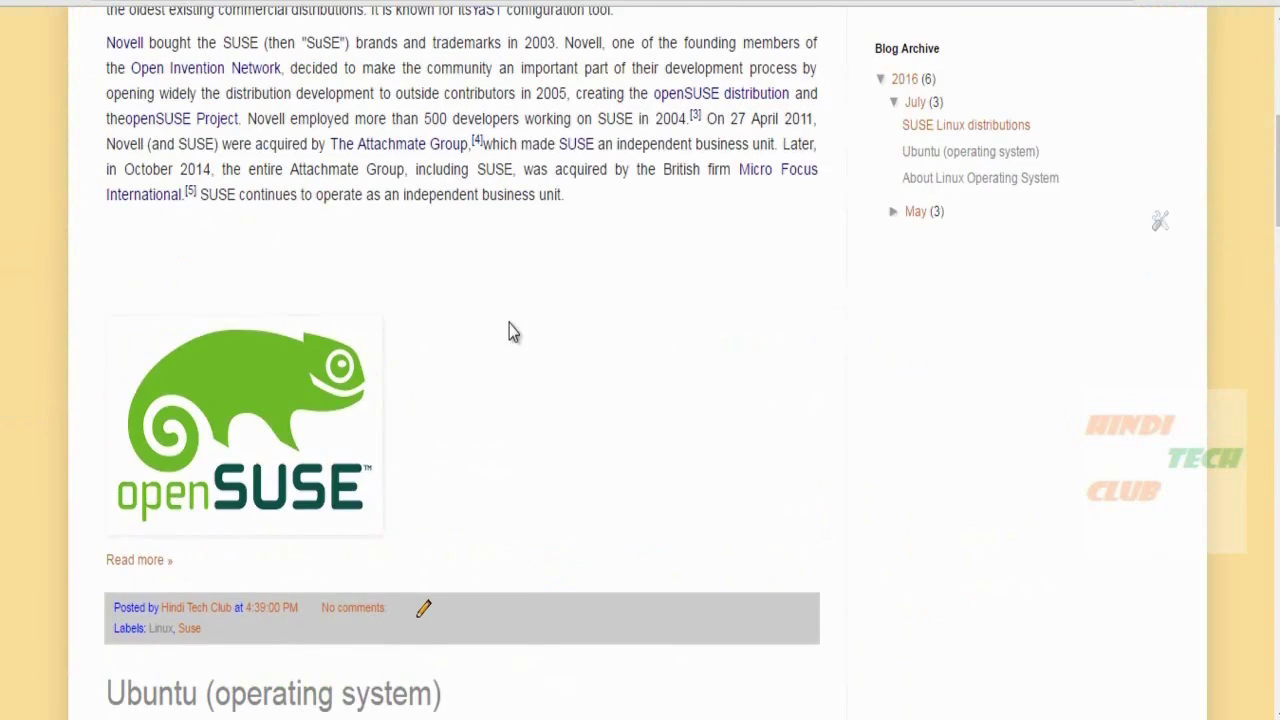
{"action": "scroll", "coordinate": [535, 333], "scroll_direction": "down", "scroll_amount": 8}
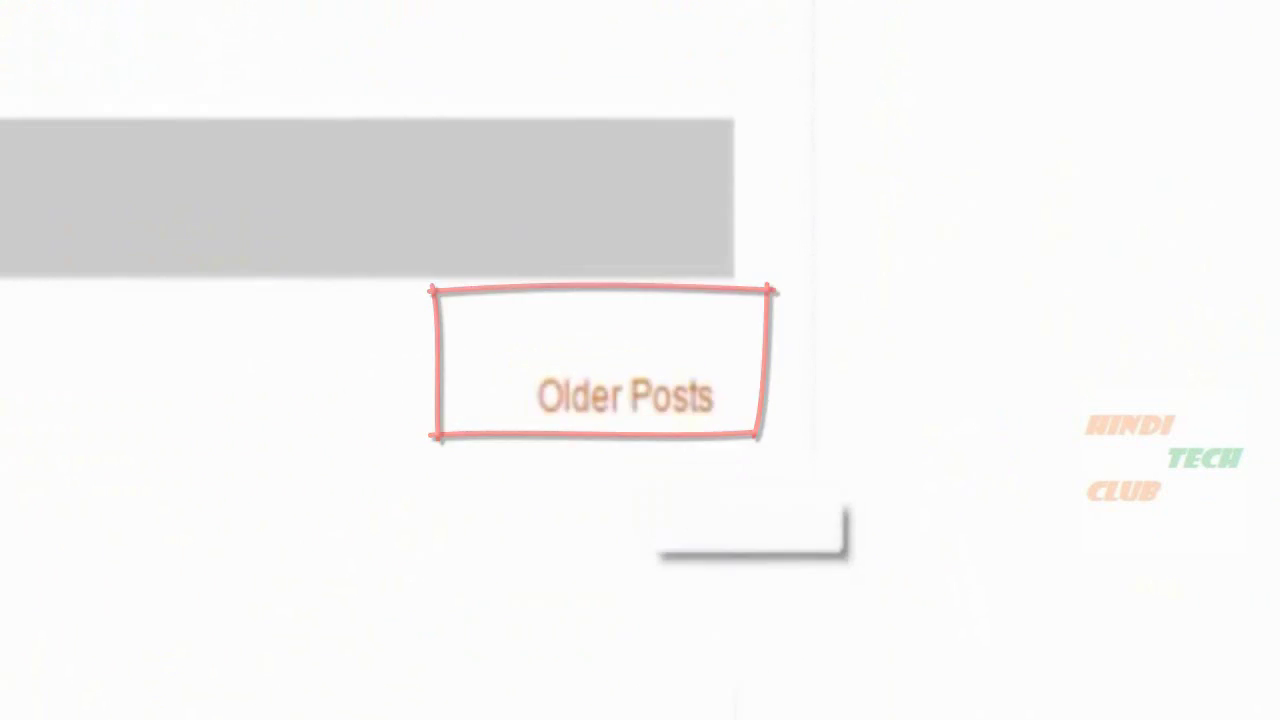
{"action": "scroll", "coordinate": [677, 297], "scroll_direction": "down", "scroll_amount": 3}
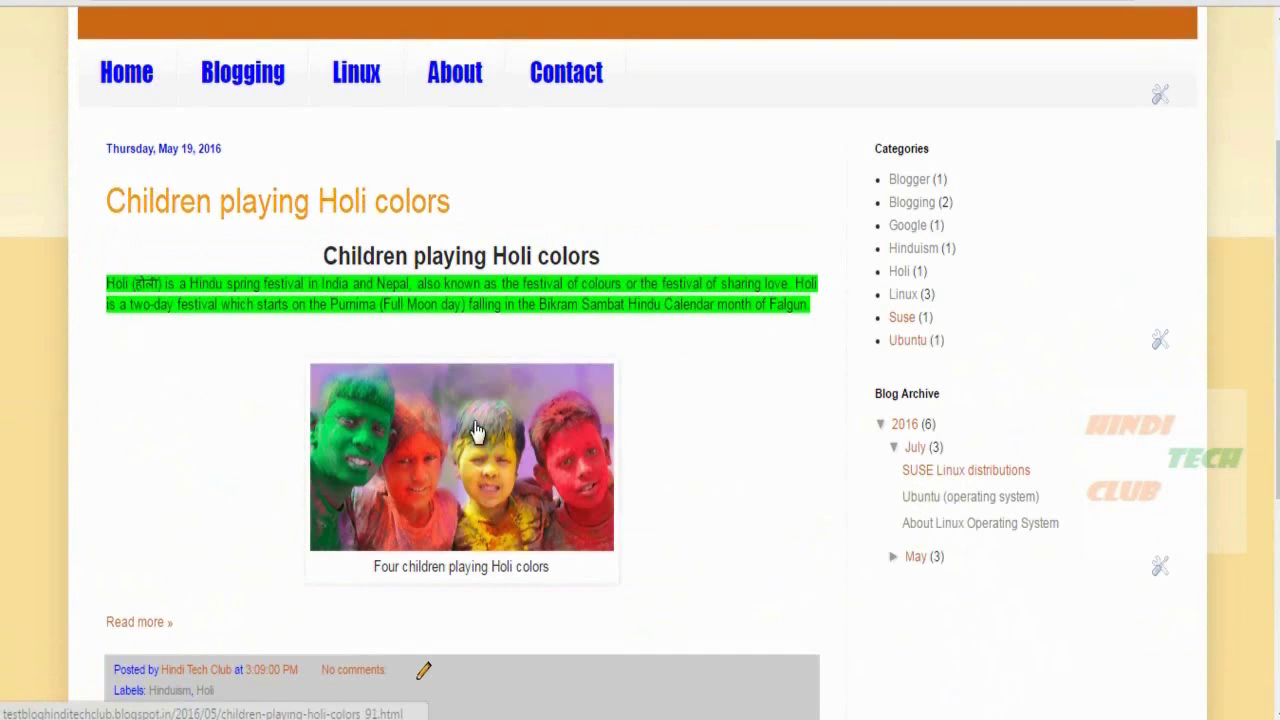
{"action": "scroll", "coordinate": [577, 245], "scroll_direction": "down", "scroll_amount": 3}
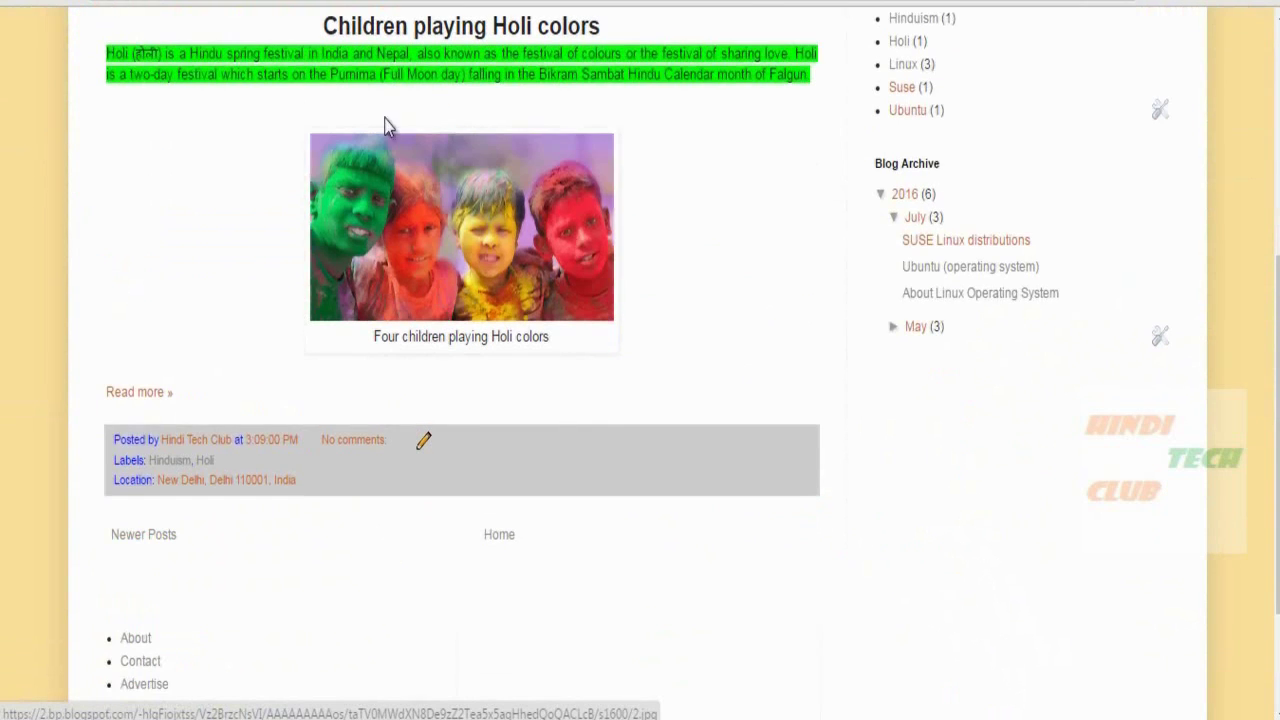
{"action": "scroll", "coordinate": [368, 311], "scroll_direction": "up", "scroll_amount": 2}
{"action": "scroll", "coordinate": [657, 294], "scroll_direction": "down", "scroll_amount": 4}
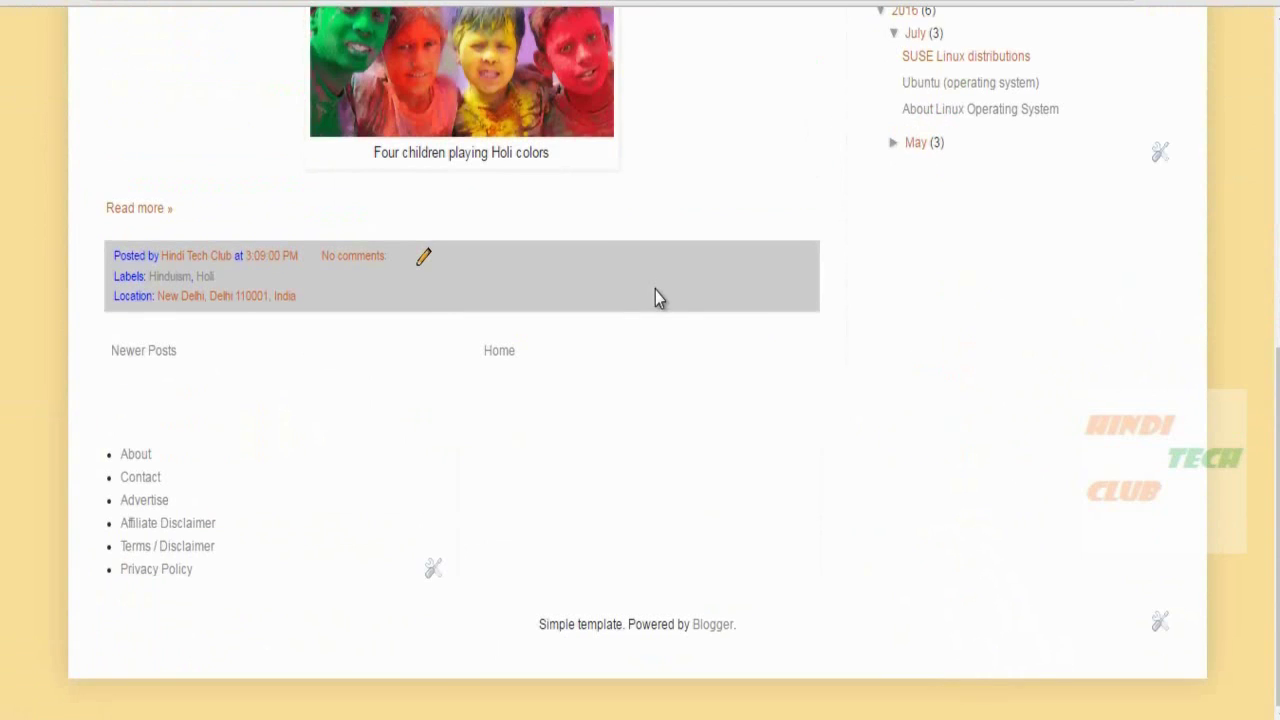
{"action": "scroll", "coordinate": [656, 292], "scroll_direction": "up", "scroll_amount": 5}
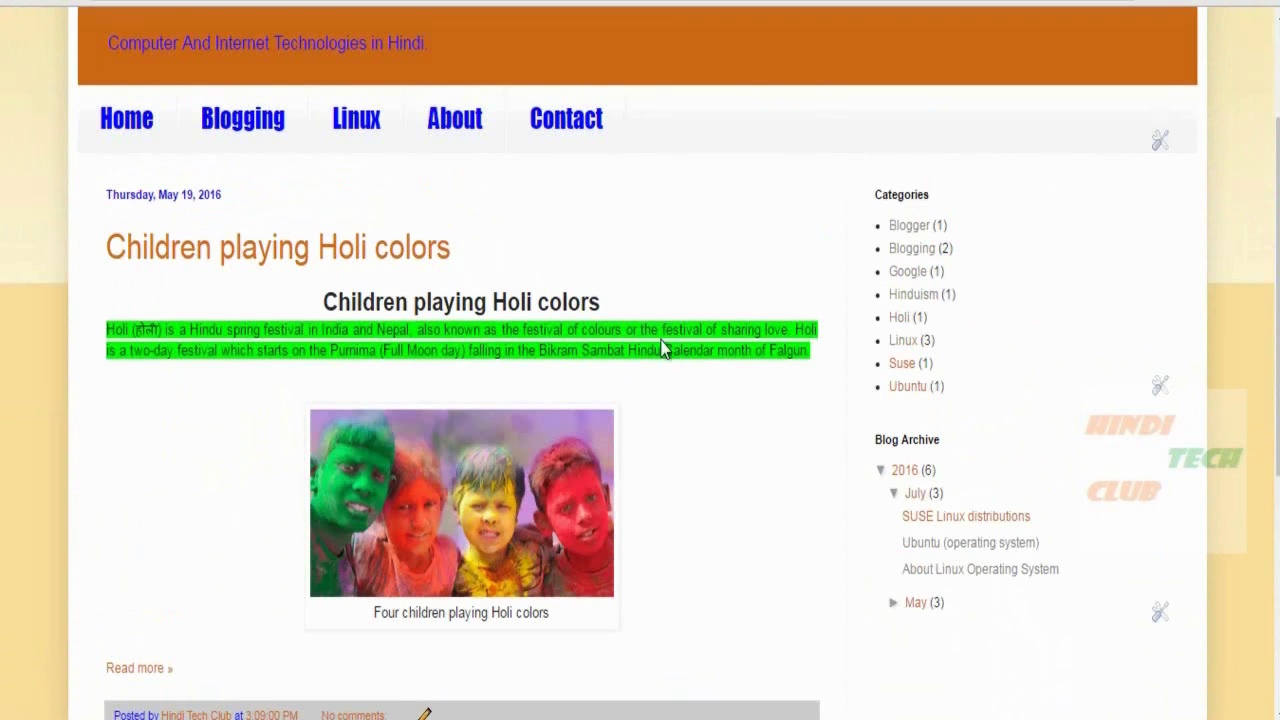
{"action": "scroll", "coordinate": [673, 357], "scroll_direction": "down", "scroll_amount": 4}
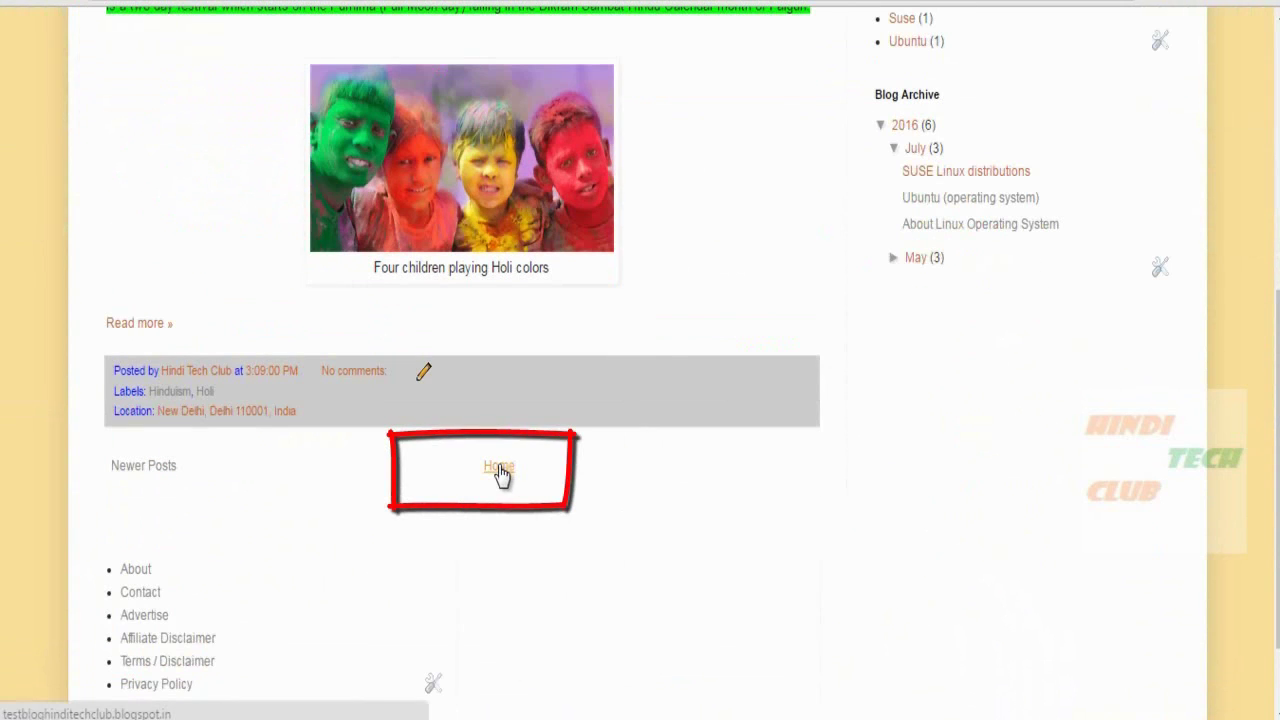
Step: Return from the older posts to the blog's home page and look over its posts and header title
{"action": "scroll", "coordinate": [673, 245], "scroll_direction": "up", "scroll_amount": 5}
{"action": "scroll", "coordinate": [205, 347], "scroll_direction": "down", "scroll_amount": 1}
{"action": "scroll", "coordinate": [205, 347], "scroll_direction": "down", "scroll_amount": 1}
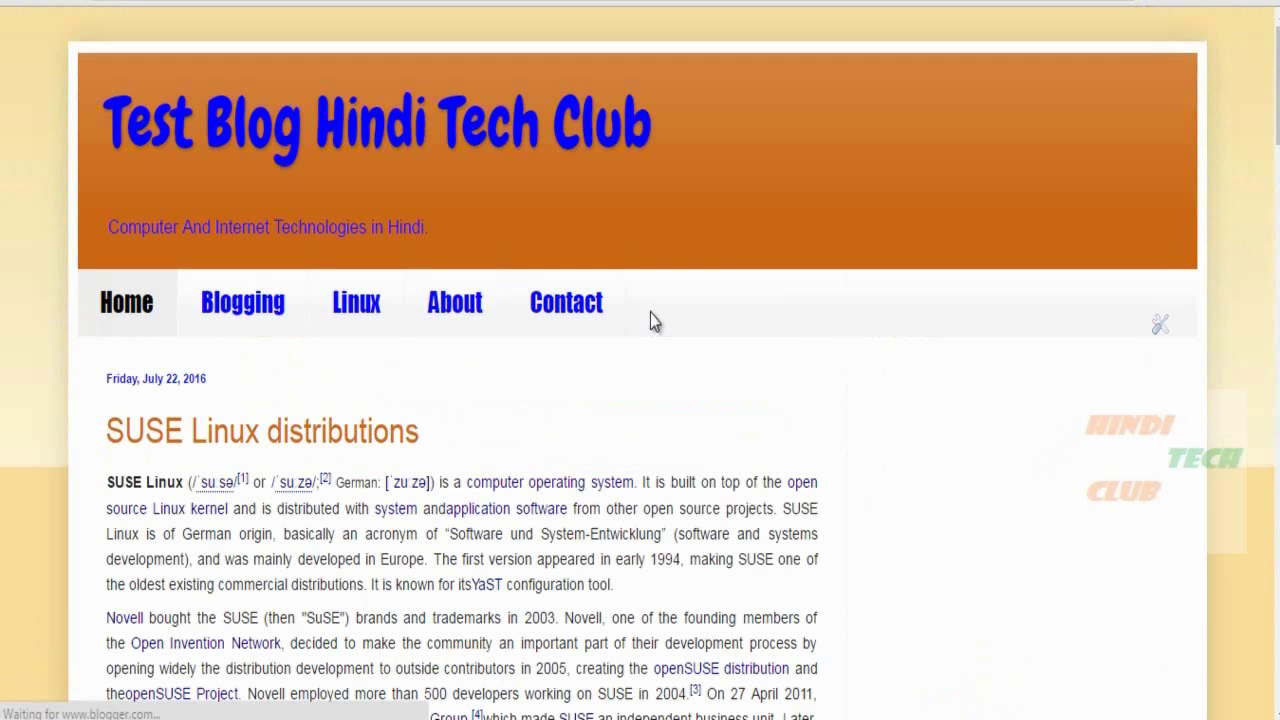
{"action": "scroll", "coordinate": [592, 406], "scroll_direction": "down", "scroll_amount": 4}
{"action": "scroll", "coordinate": [516, 347], "scroll_direction": "down", "scroll_amount": 15}
{"action": "key", "text": "Home"}
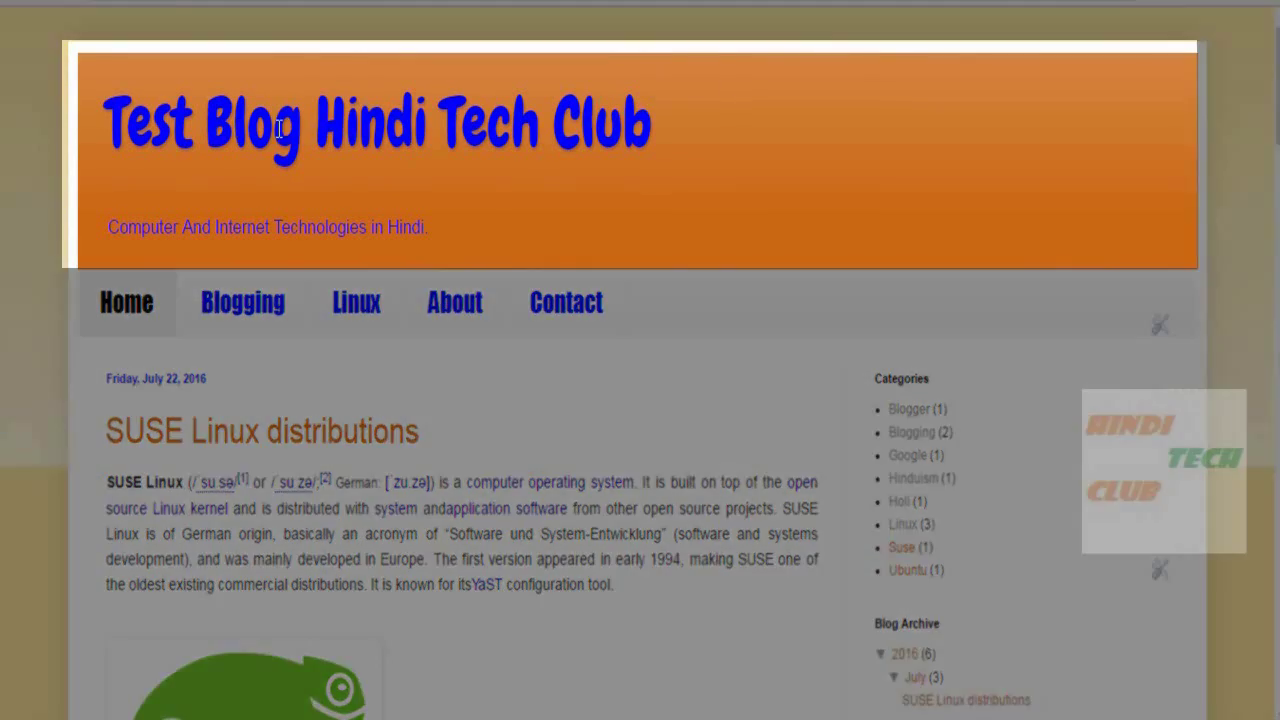
{"action": "left_click_drag", "start_coordinate": [232, 122], "coordinate": [940, 153]}
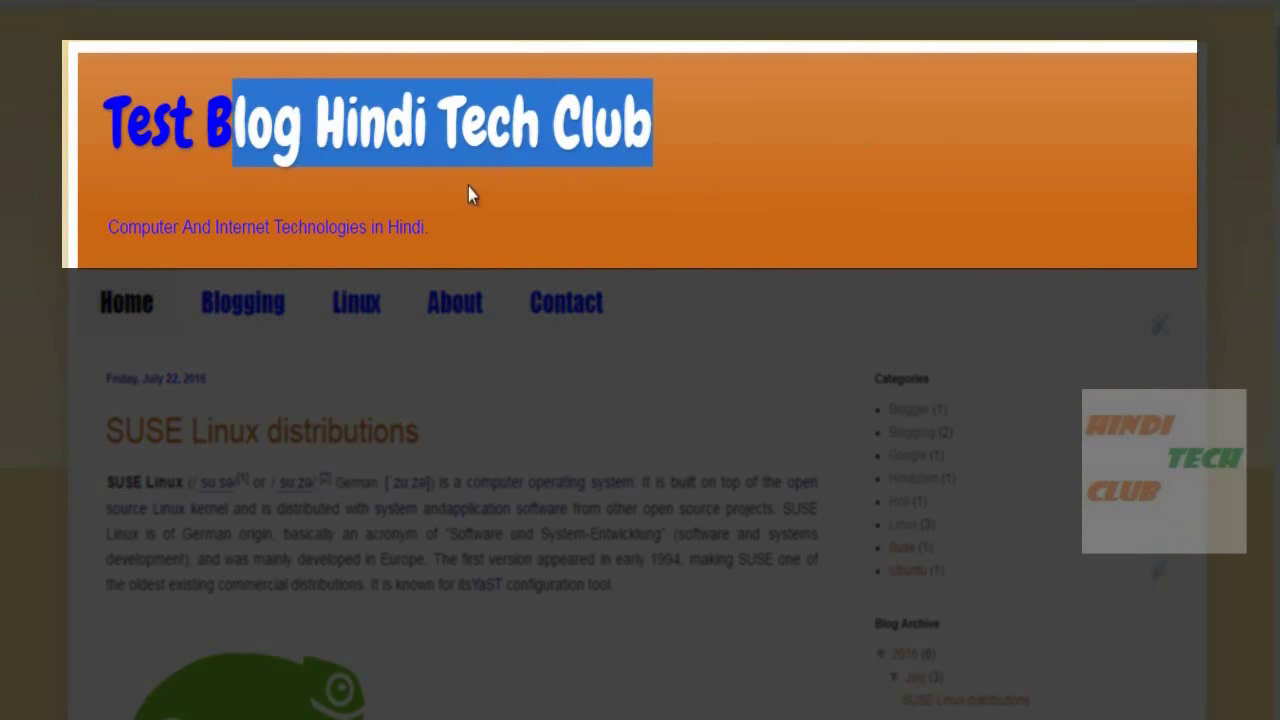
{"action": "left_click", "coordinate": [221, 207]}
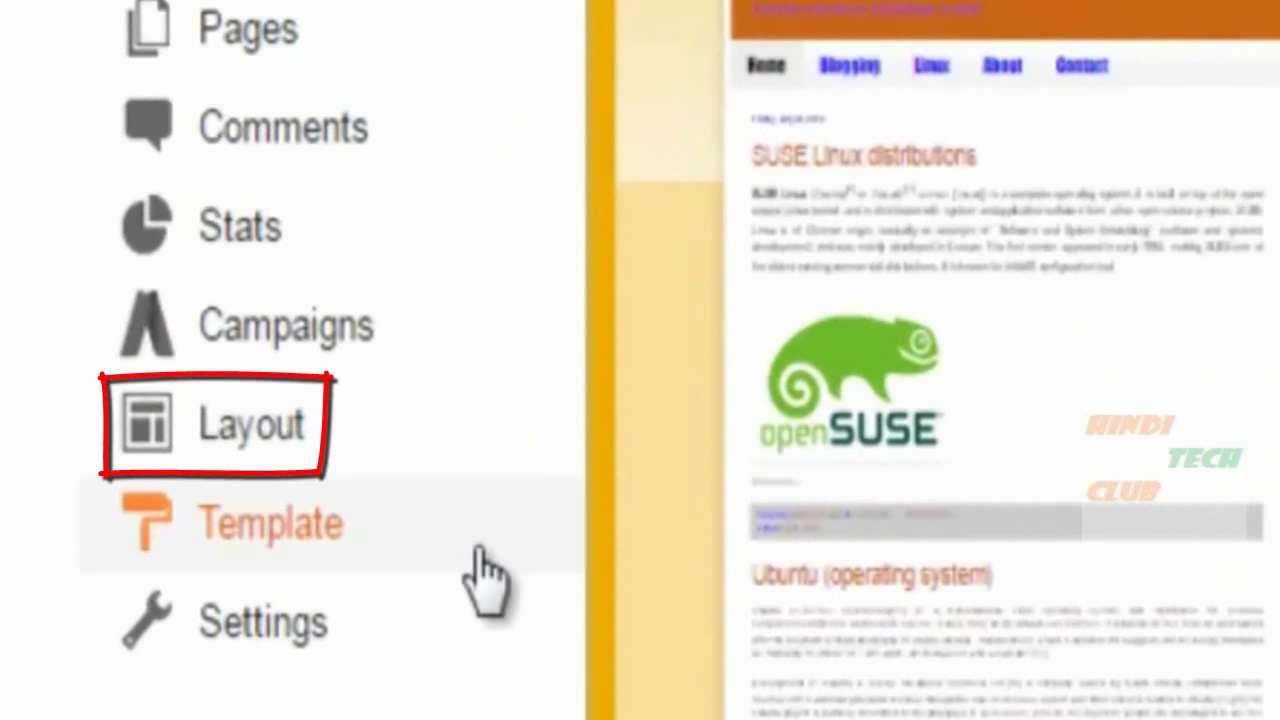
Step: Open the Template Designer from the blog's layout page and go to its advanced settings
{"action": "left_click", "coordinate": [252, 430]}
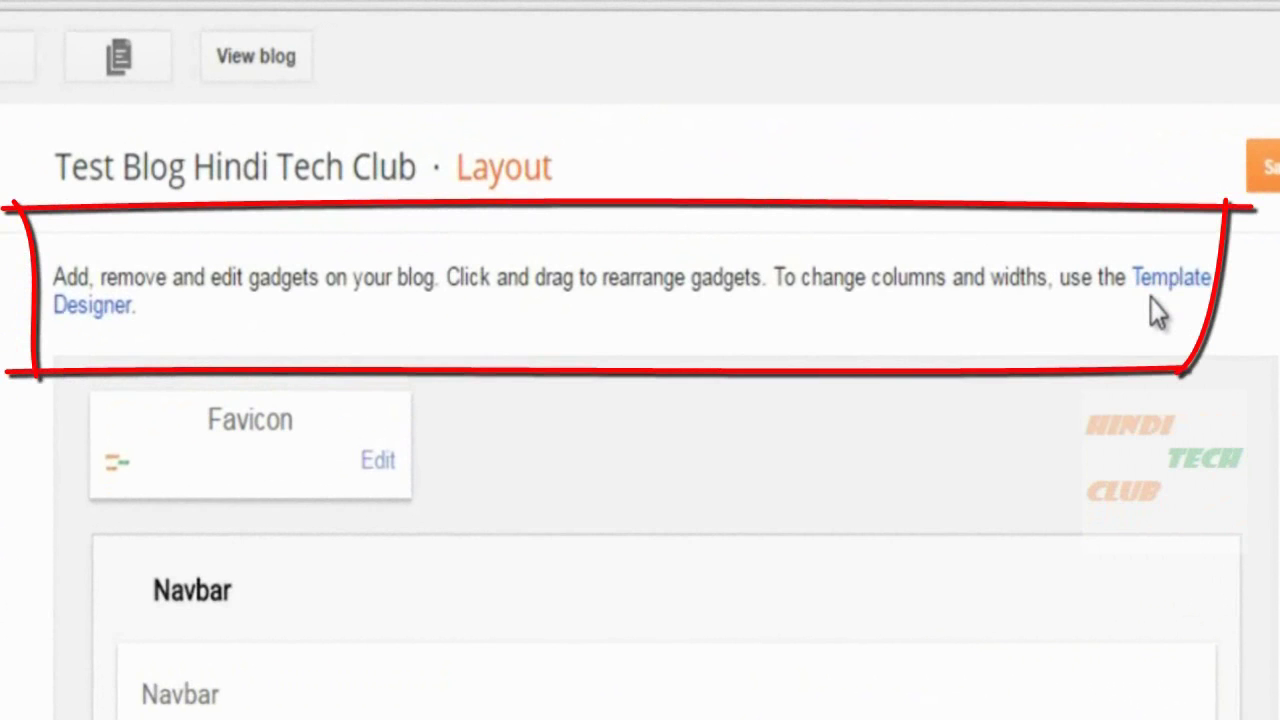
{"action": "left_click", "coordinate": [1152, 290]}
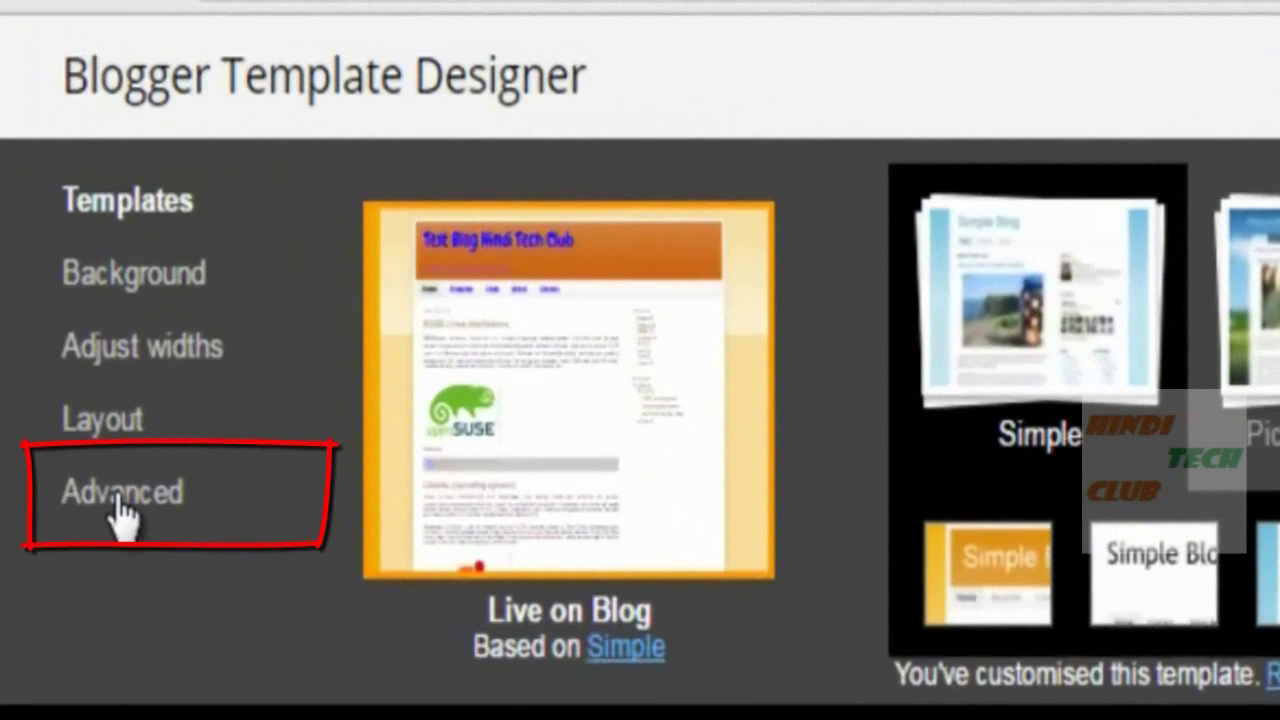
{"action": "left_click", "coordinate": [122, 505]}
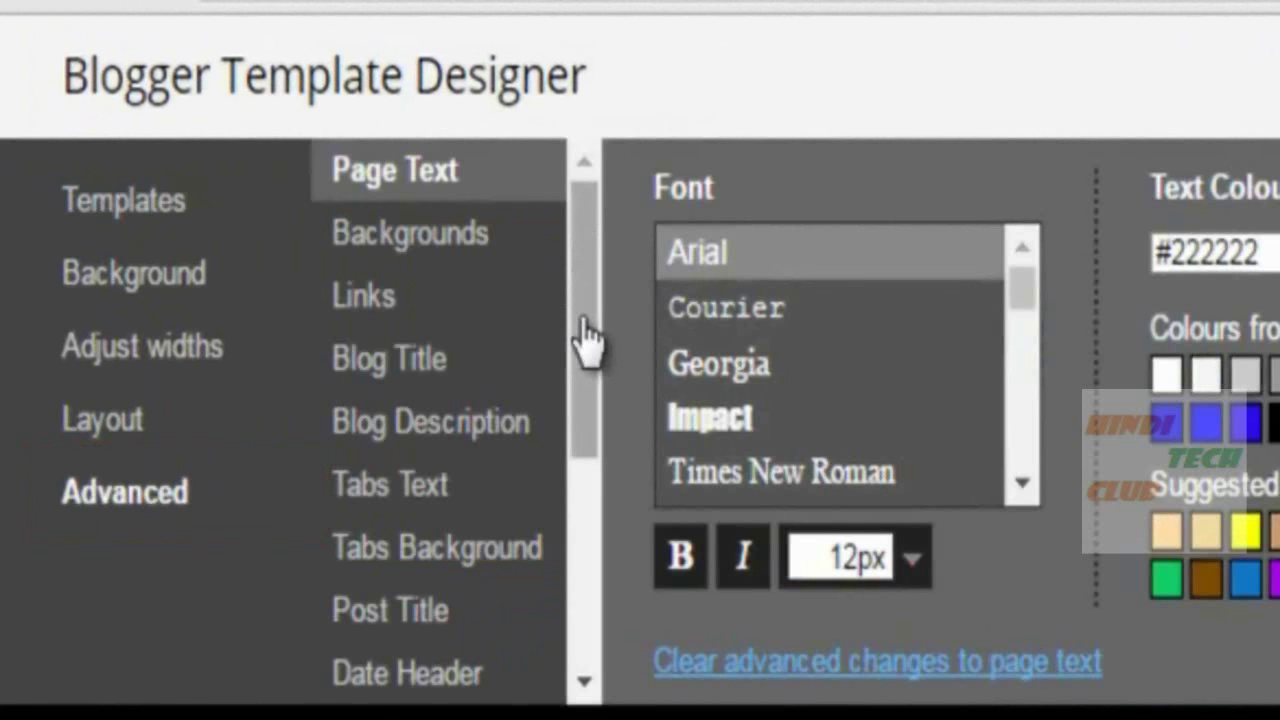
{"action": "scroll", "coordinate": [582, 342], "scroll_direction": "down", "scroll_amount": 1}
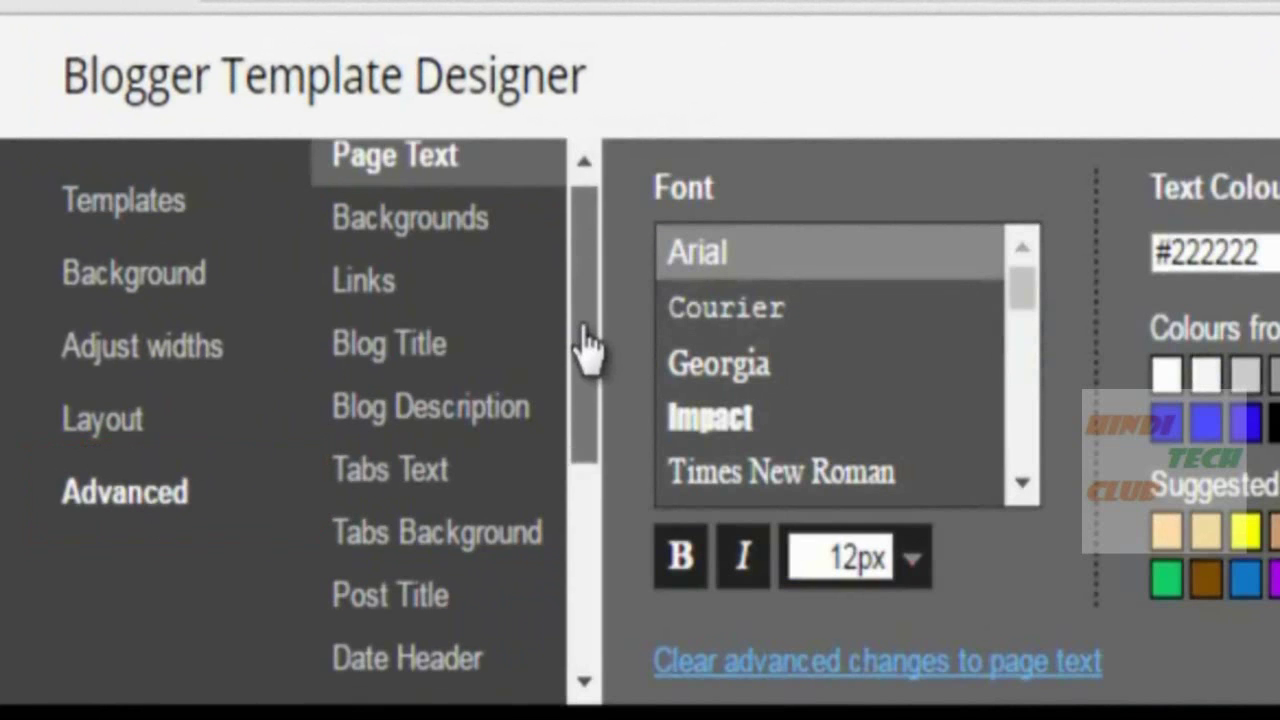
Step: Set the outer background colour to #cccccc in the advanced Backgrounds settings and check the preview
{"action": "left_click", "coordinate": [360, 225]}
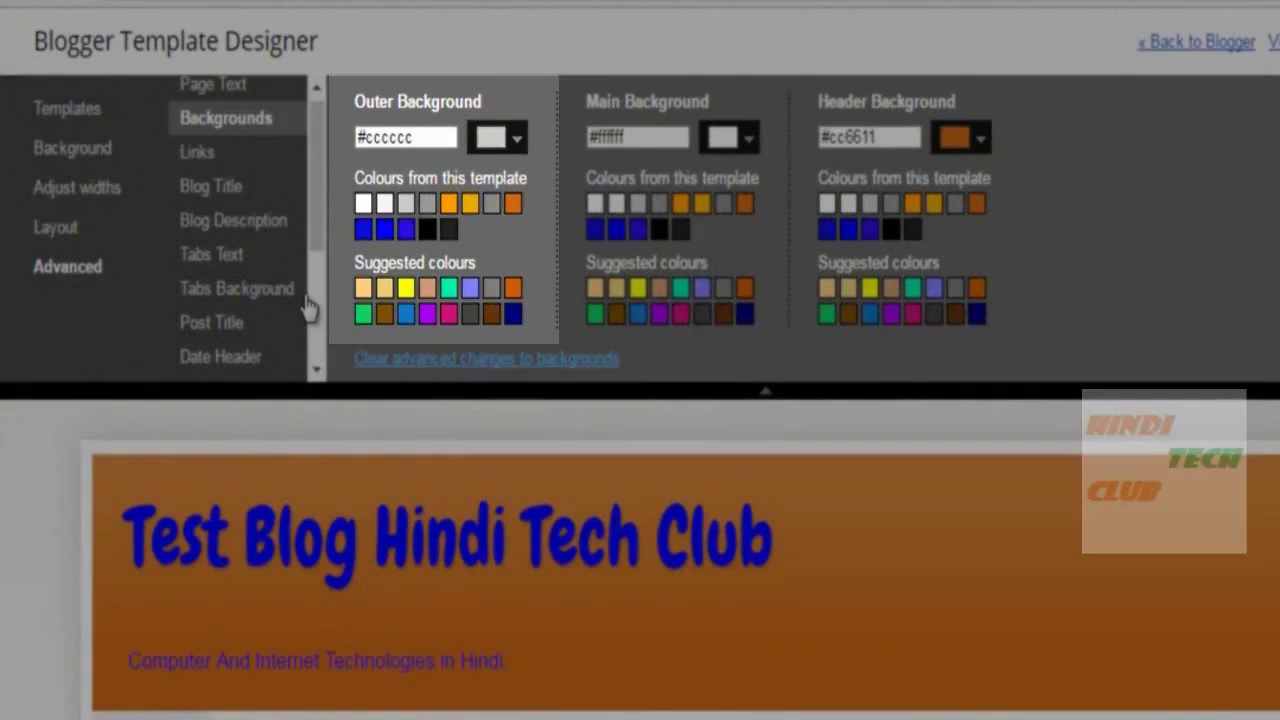
{"action": "scroll", "coordinate": [64, 530], "scroll_direction": "down", "scroll_amount": 4}
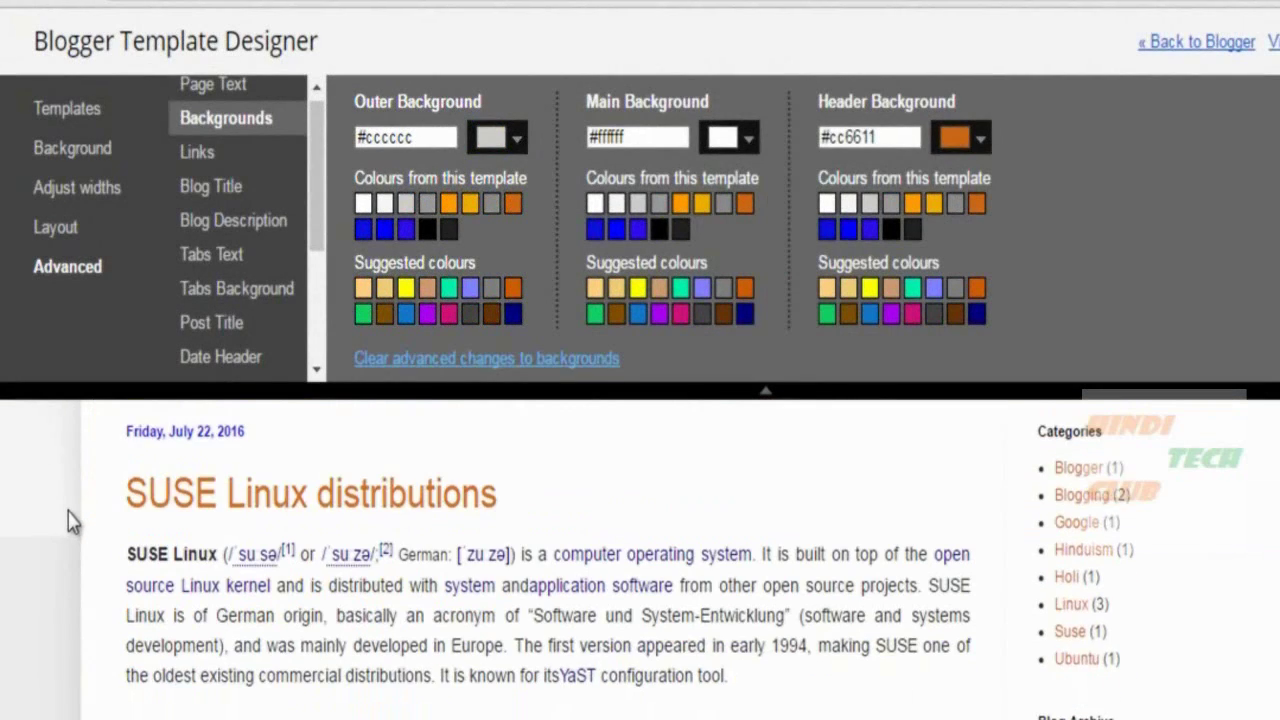
{"action": "scroll", "coordinate": [64, 527], "scroll_direction": "up", "scroll_amount": 4}
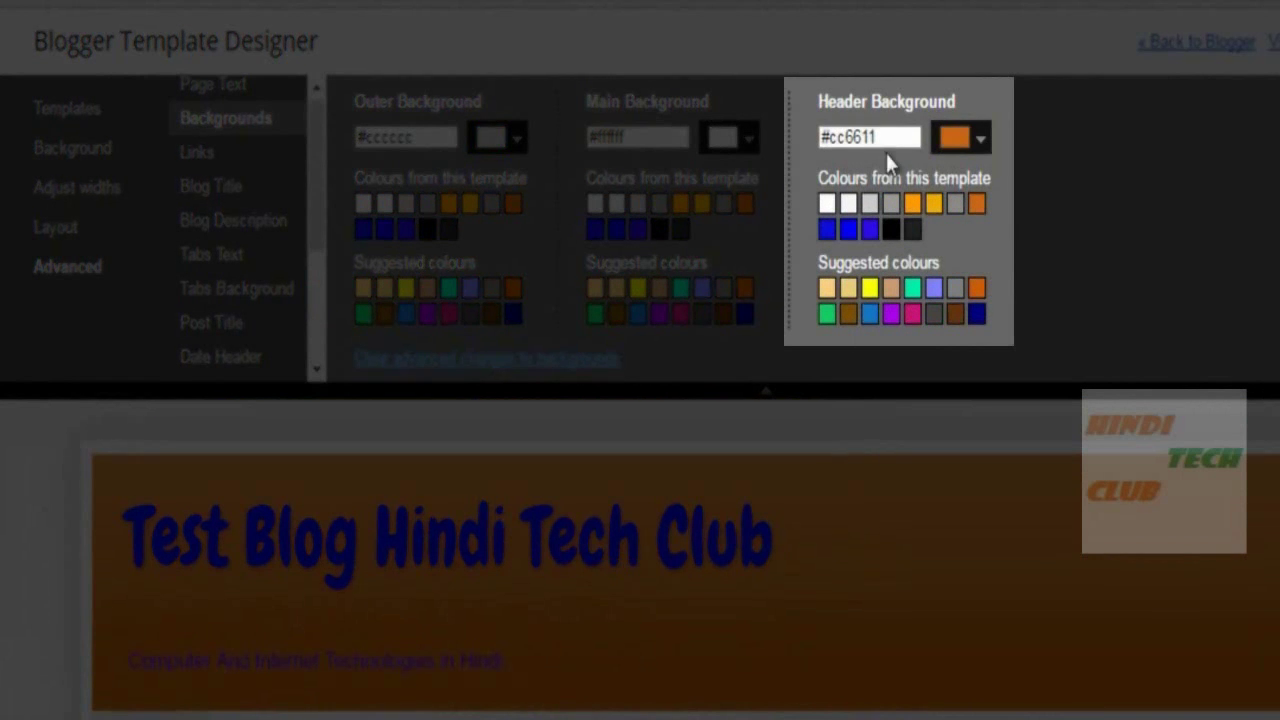
Step: Set the header background colour to #999999 and apply the template changes to the blog
{"action": "left_click", "coordinate": [892, 205]}
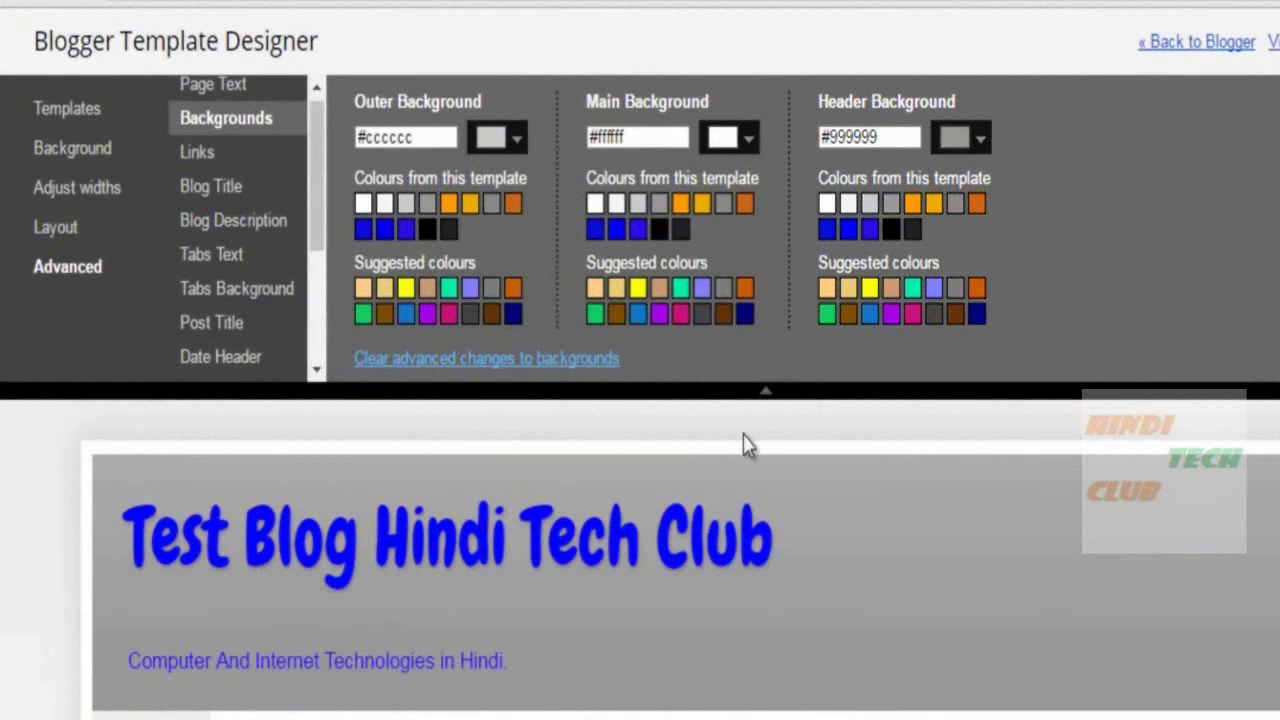
{"action": "scroll", "coordinate": [930, 546], "scroll_direction": "down", "scroll_amount": 5}
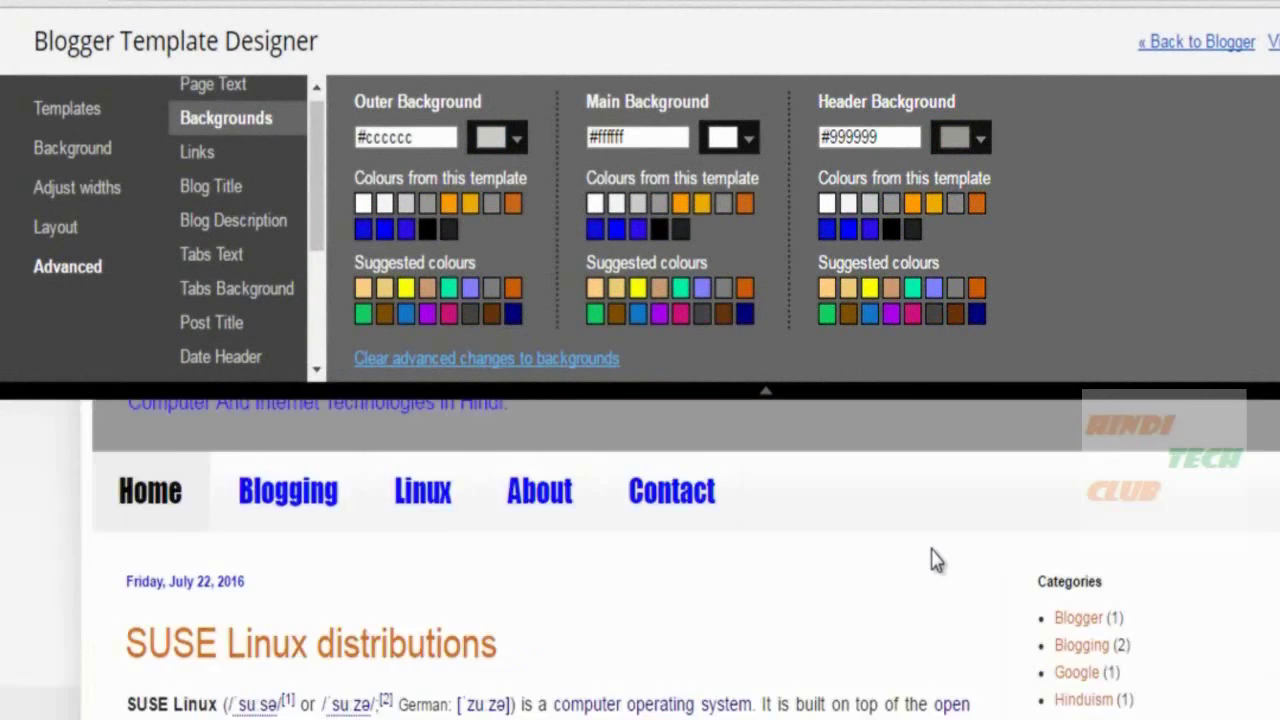
{"action": "scroll", "coordinate": [930, 546], "scroll_direction": "up", "scroll_amount": 3}
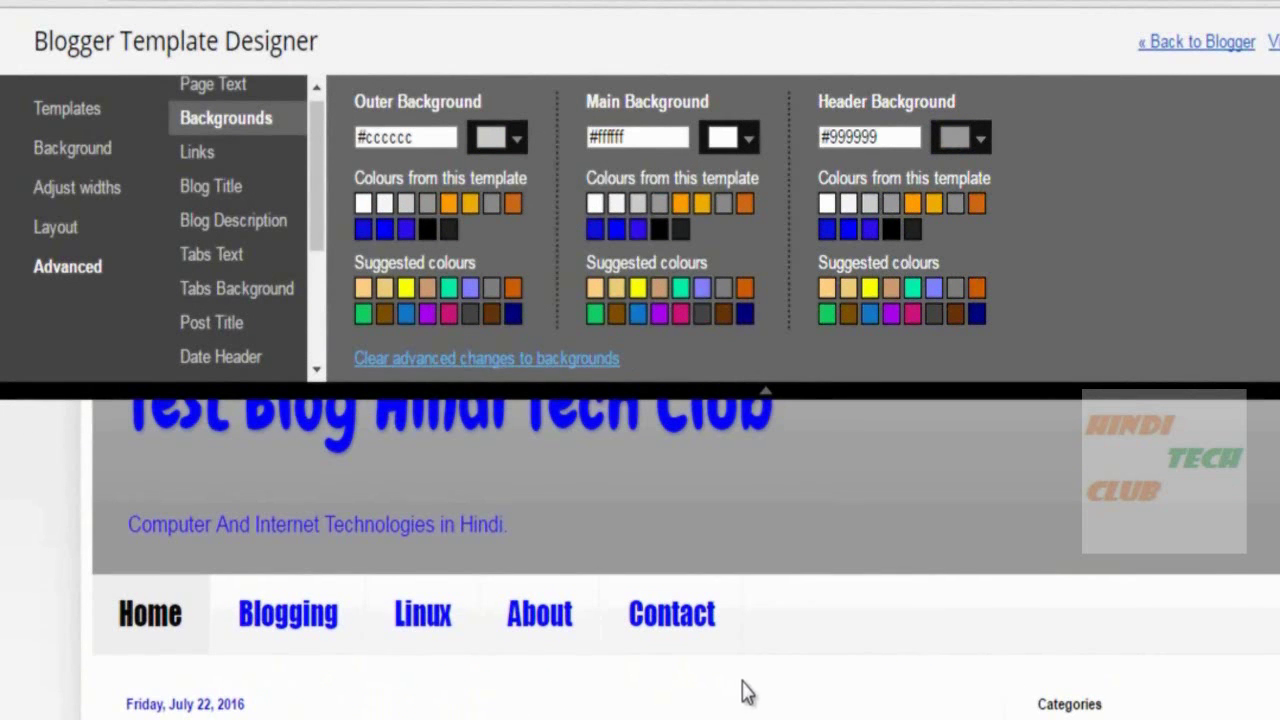
{"action": "scroll", "coordinate": [893, 697], "scroll_direction": "down", "scroll_amount": 3}
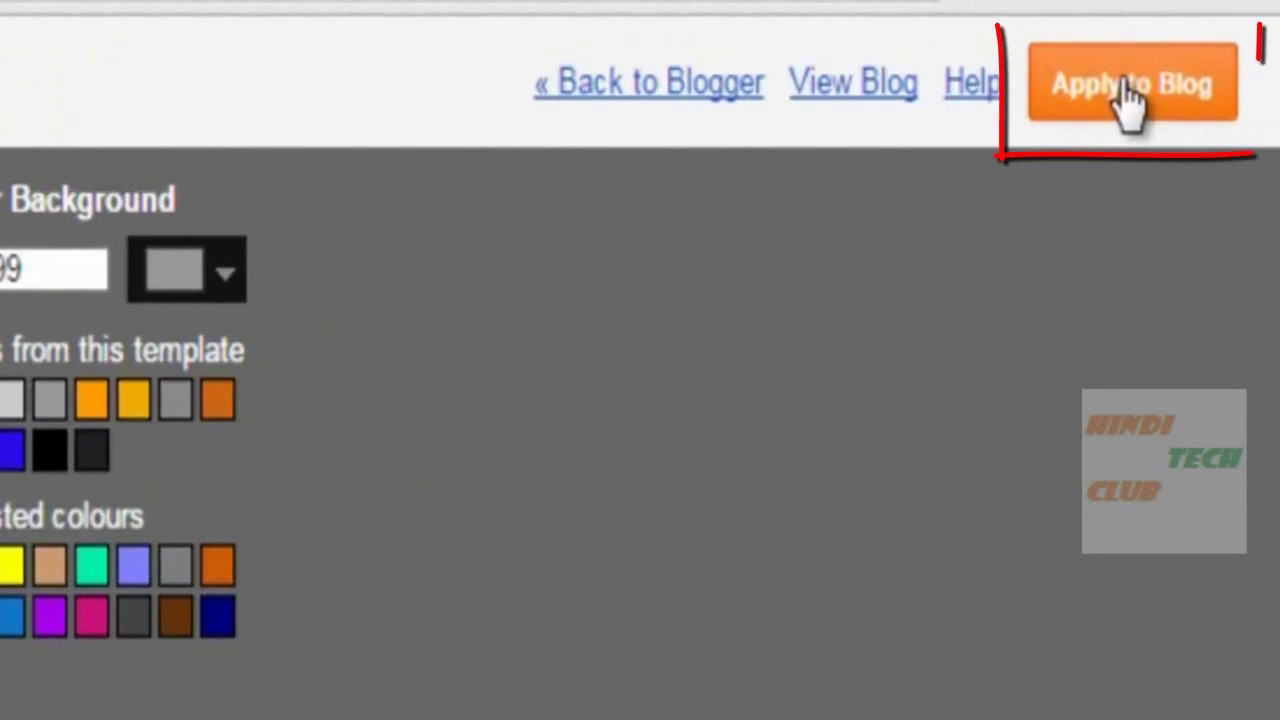
{"action": "left_click", "coordinate": [1130, 100]}
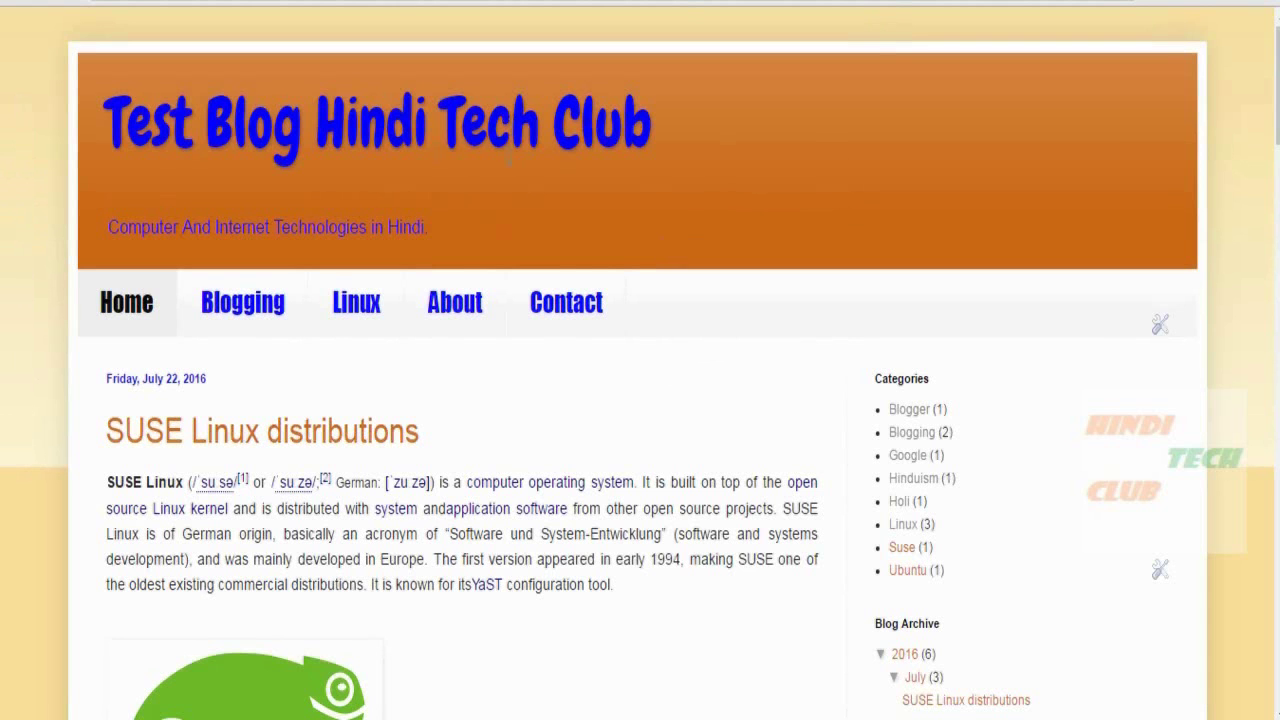
Step: Reload the blog's home page and examine the header, outer background and posts with the applied colours
{"action": "key", "text": "F5"}
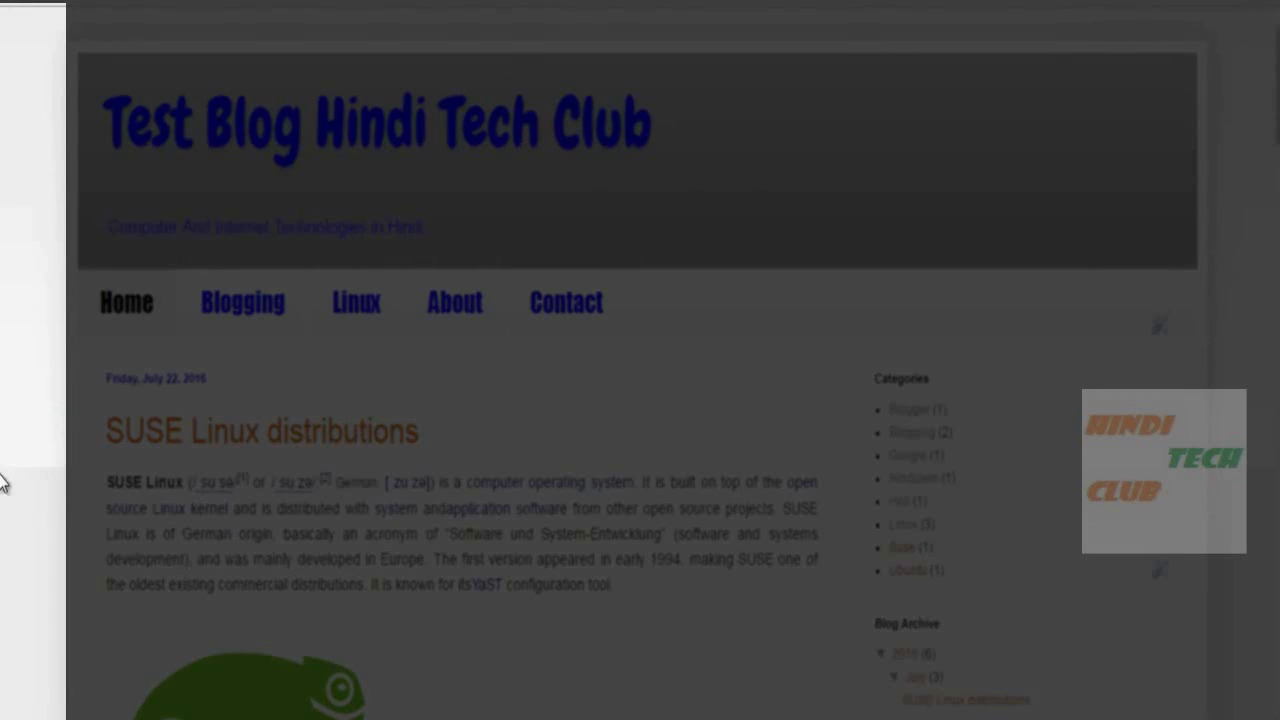
{"action": "scroll", "coordinate": [40, 193], "scroll_direction": "down", "scroll_amount": 3}
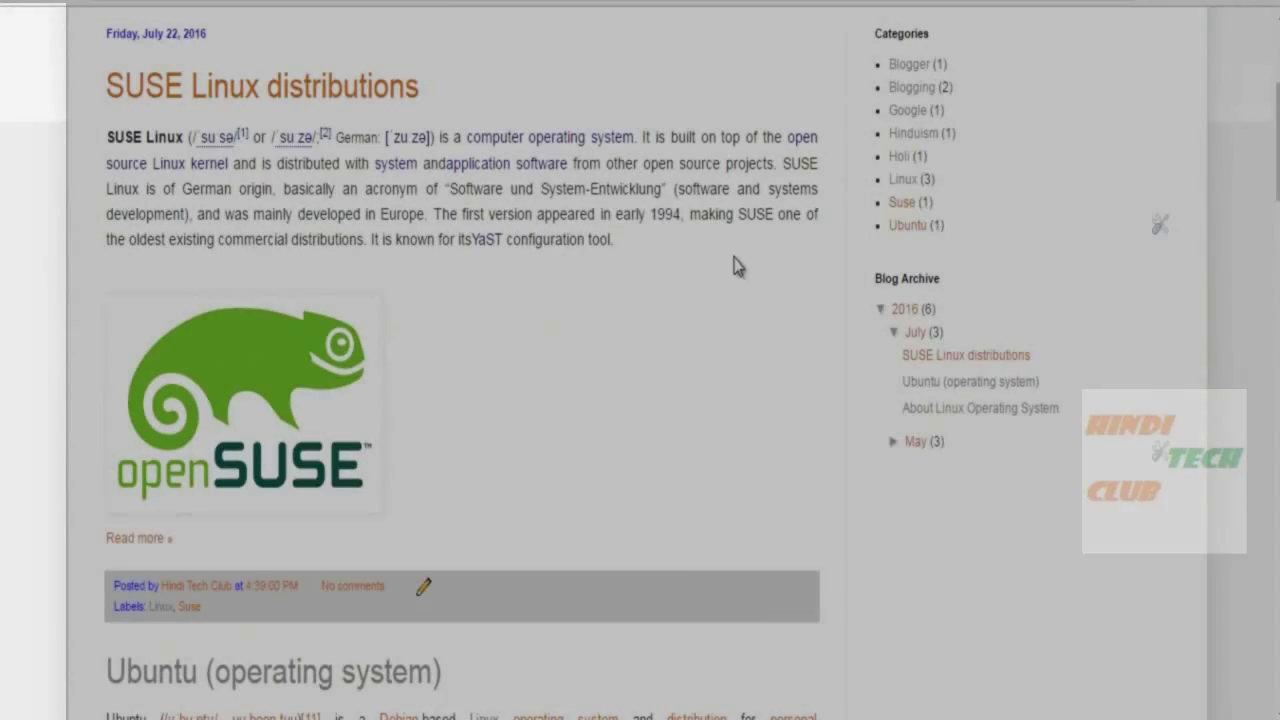
{"action": "scroll", "coordinate": [711, 269], "scroll_direction": "up", "scroll_amount": 3}
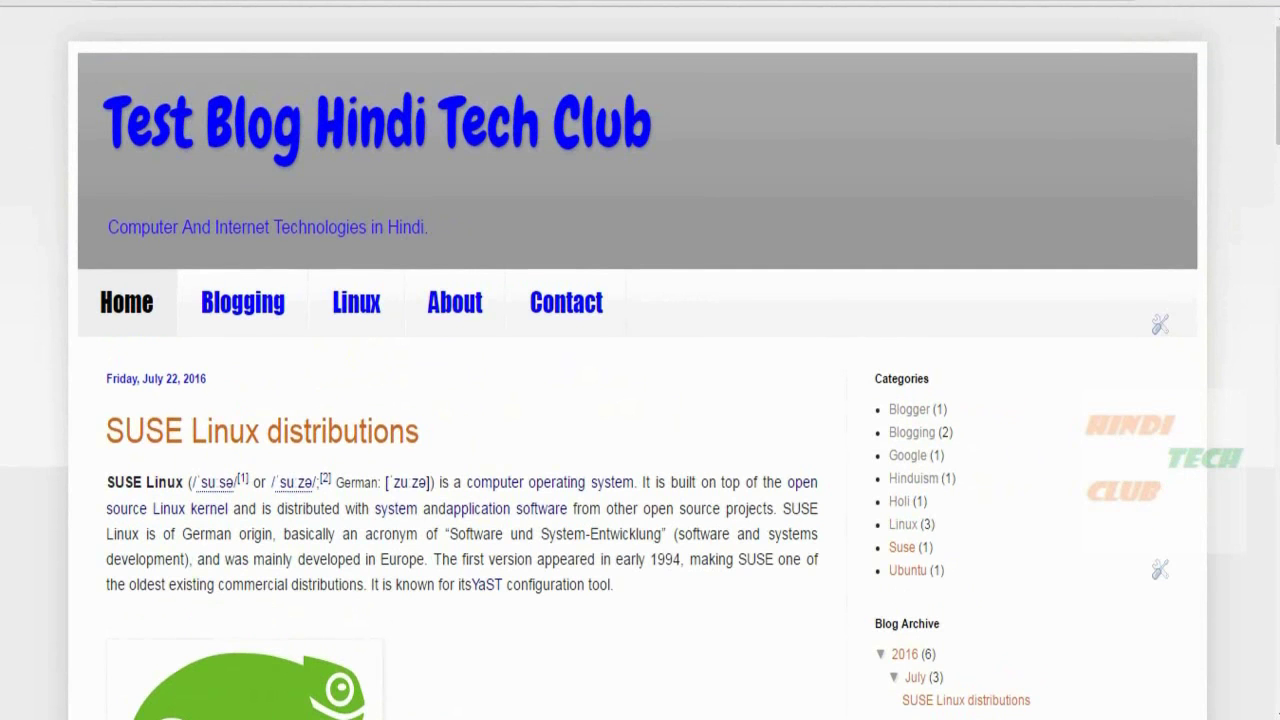
{"action": "scroll", "coordinate": [720, 389], "scroll_direction": "down", "scroll_amount": 7}
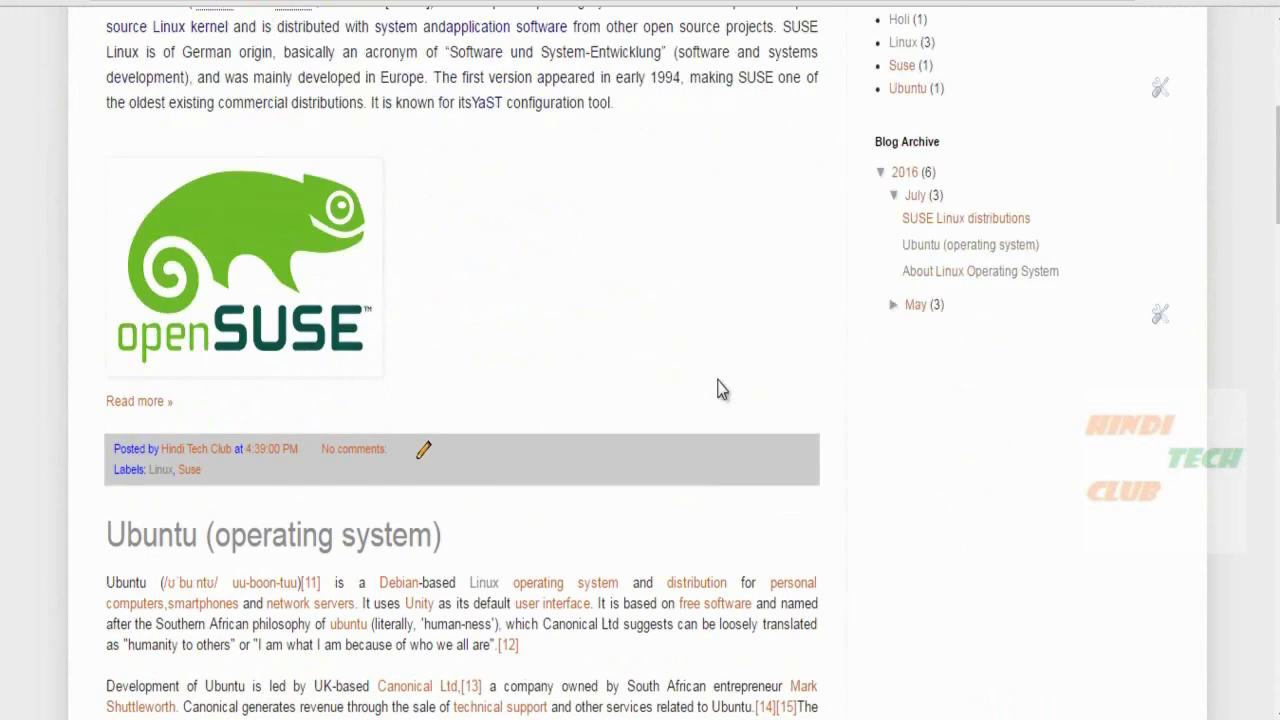
{"action": "scroll", "coordinate": [720, 389], "scroll_direction": "down", "scroll_amount": 13}
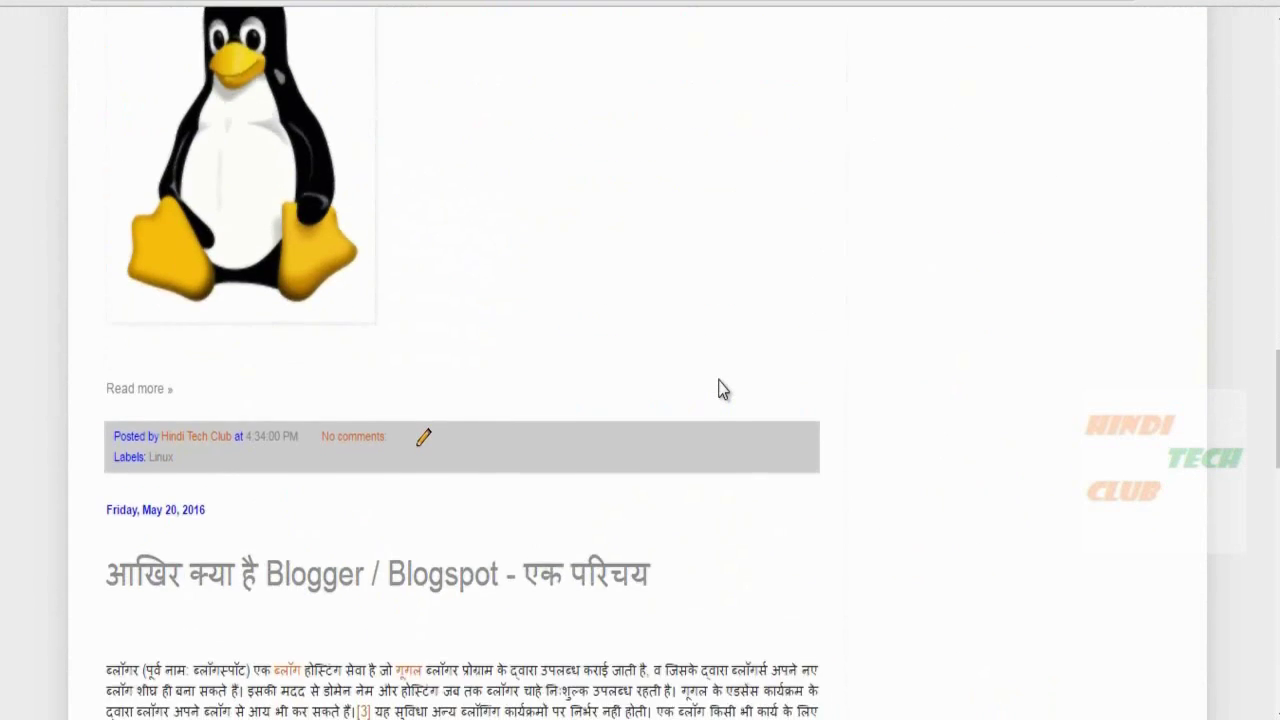
{"action": "scroll", "coordinate": [722, 389], "scroll_direction": "down", "scroll_amount": 8}
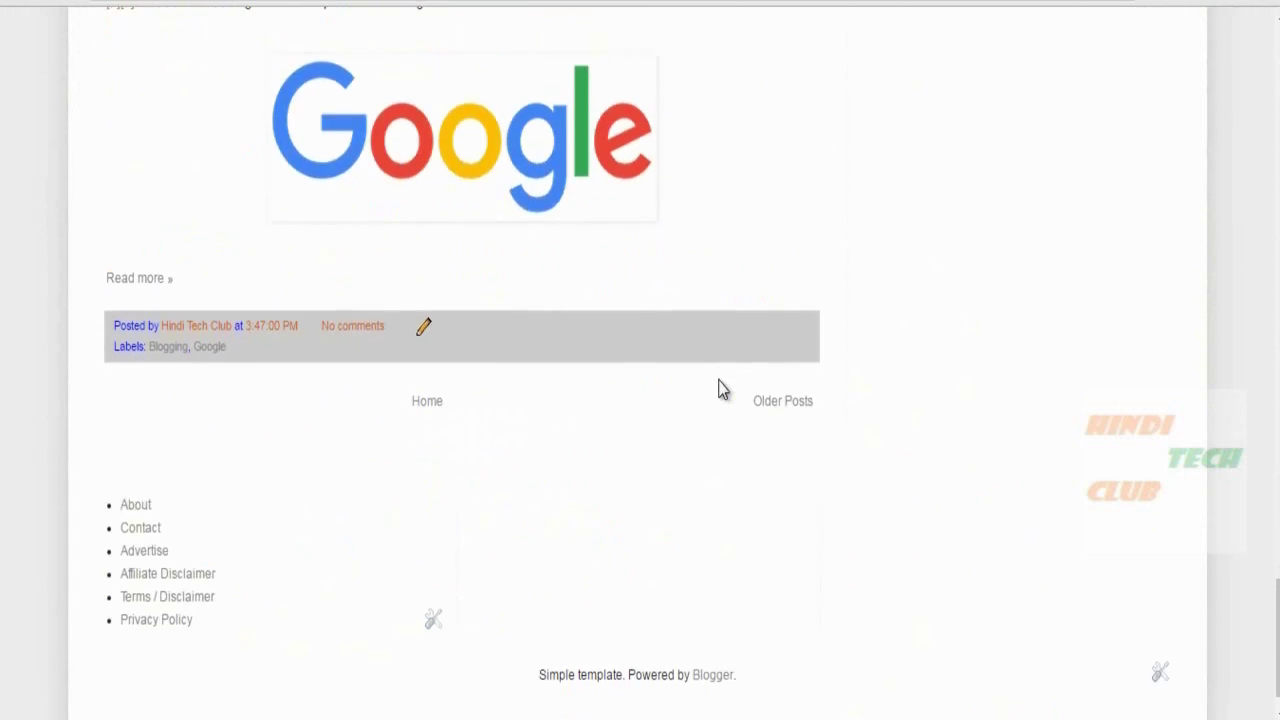
{"action": "scroll", "coordinate": [765, 405], "scroll_direction": "up", "scroll_amount": 20}
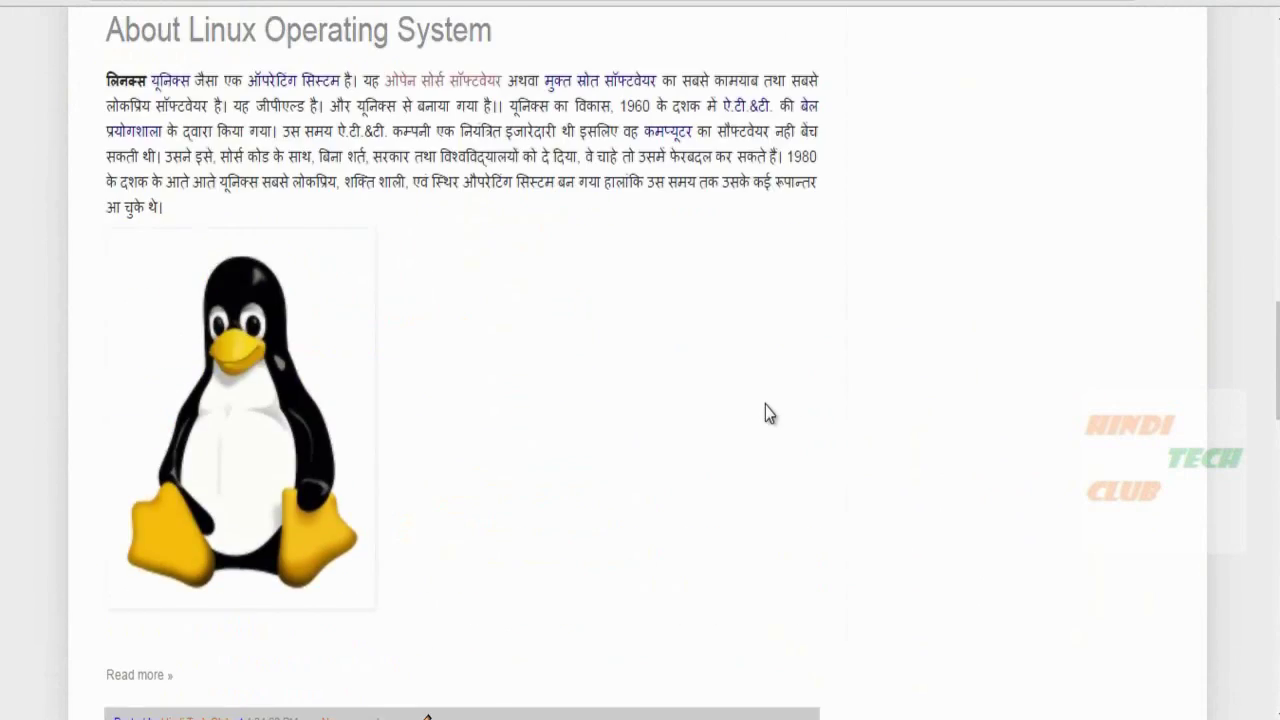
{"action": "scroll", "coordinate": [765, 413], "scroll_direction": "up", "scroll_amount": 9}
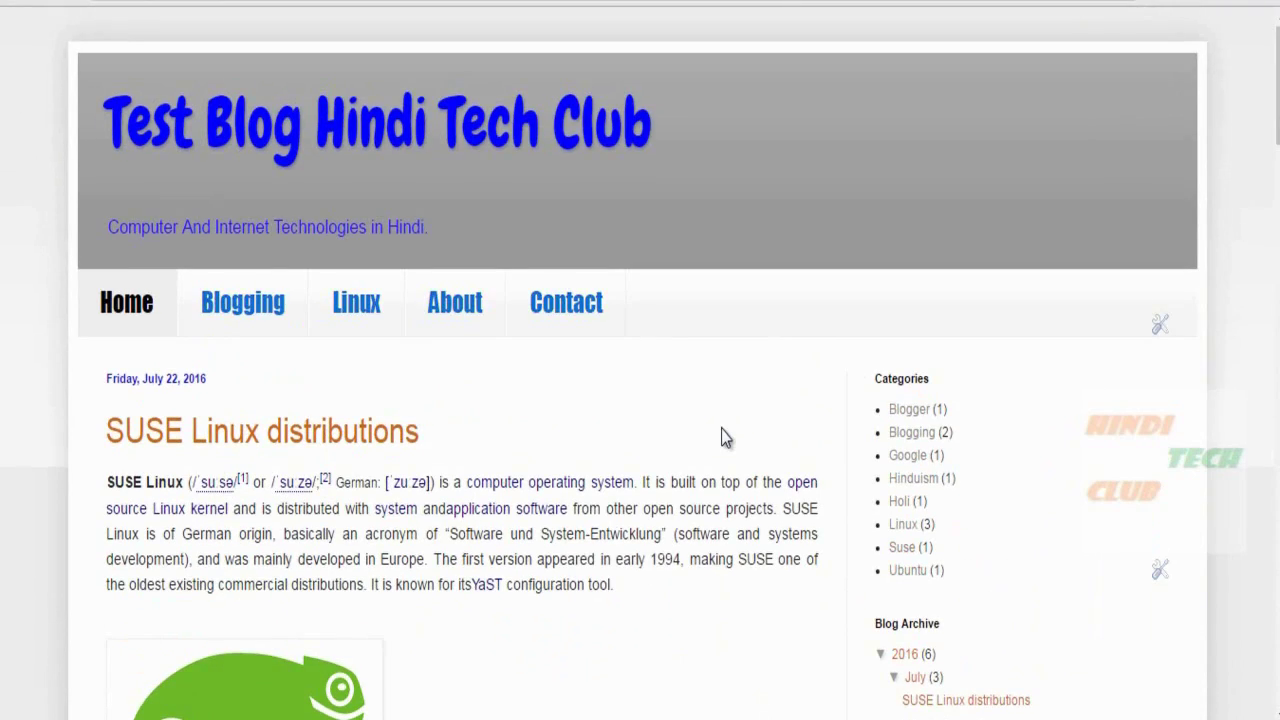
Step: Examine the Categories and Blog Archive gadget titles in the blog's sidebar
{"action": "left_click_drag", "start_coordinate": [872, 380], "coordinate": [931, 381]}
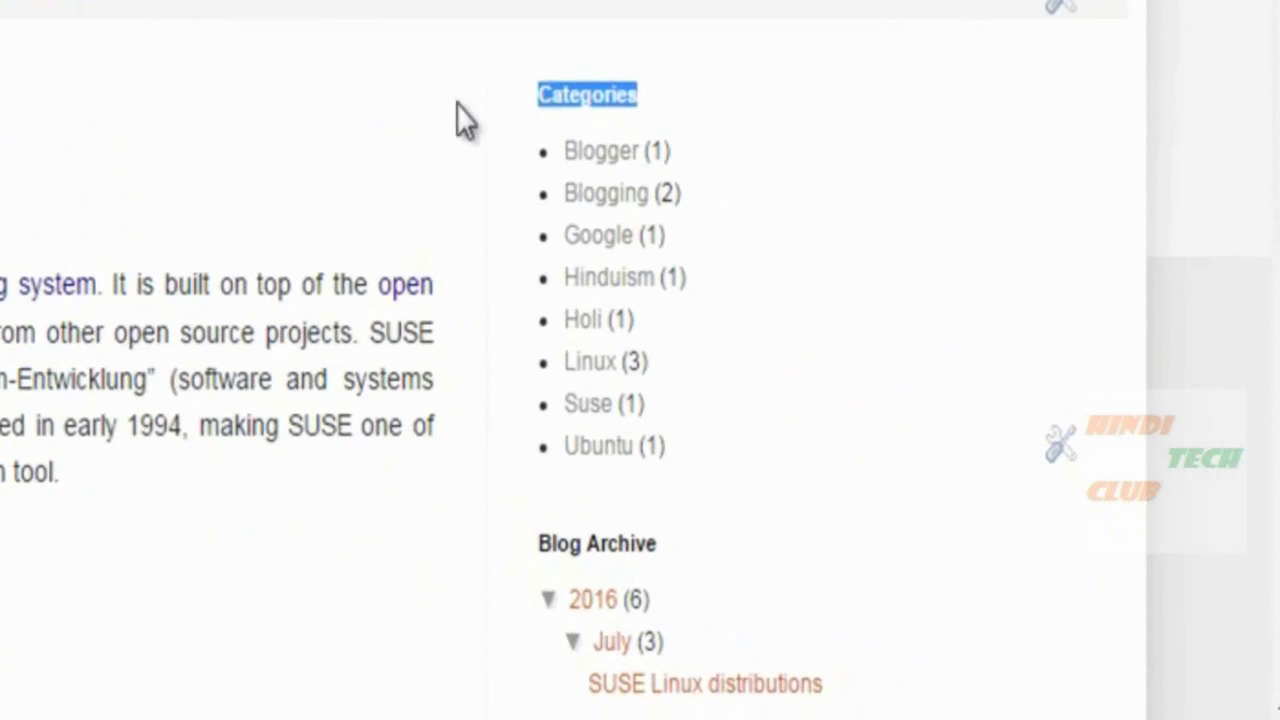
{"action": "left_click_drag", "start_coordinate": [552, 96], "coordinate": [667, 100]}
{"action": "left_click", "coordinate": [345, 143]}
{"action": "scroll", "coordinate": [560, 238], "scroll_direction": "down", "scroll_amount": 2}
{"action": "left_click_drag", "start_coordinate": [548, 330], "coordinate": [443, 354]}
{"action": "left_click", "coordinate": [414, 334]}
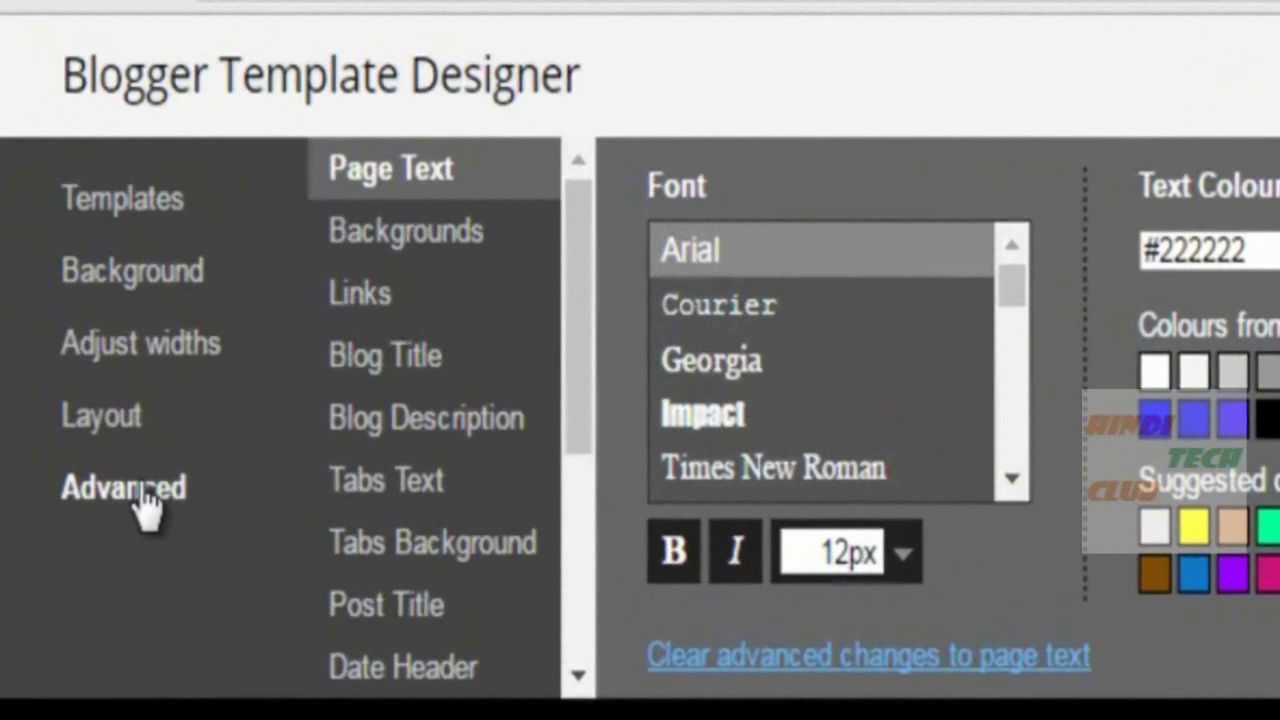
Step: Set the gadget title colour to #2c0ef0 in the Template Designer's advanced Gadgets settings
{"action": "left_click_drag", "start_coordinate": [575, 375], "coordinate": [560, 606]}
{"action": "left_click", "coordinate": [362, 400]}
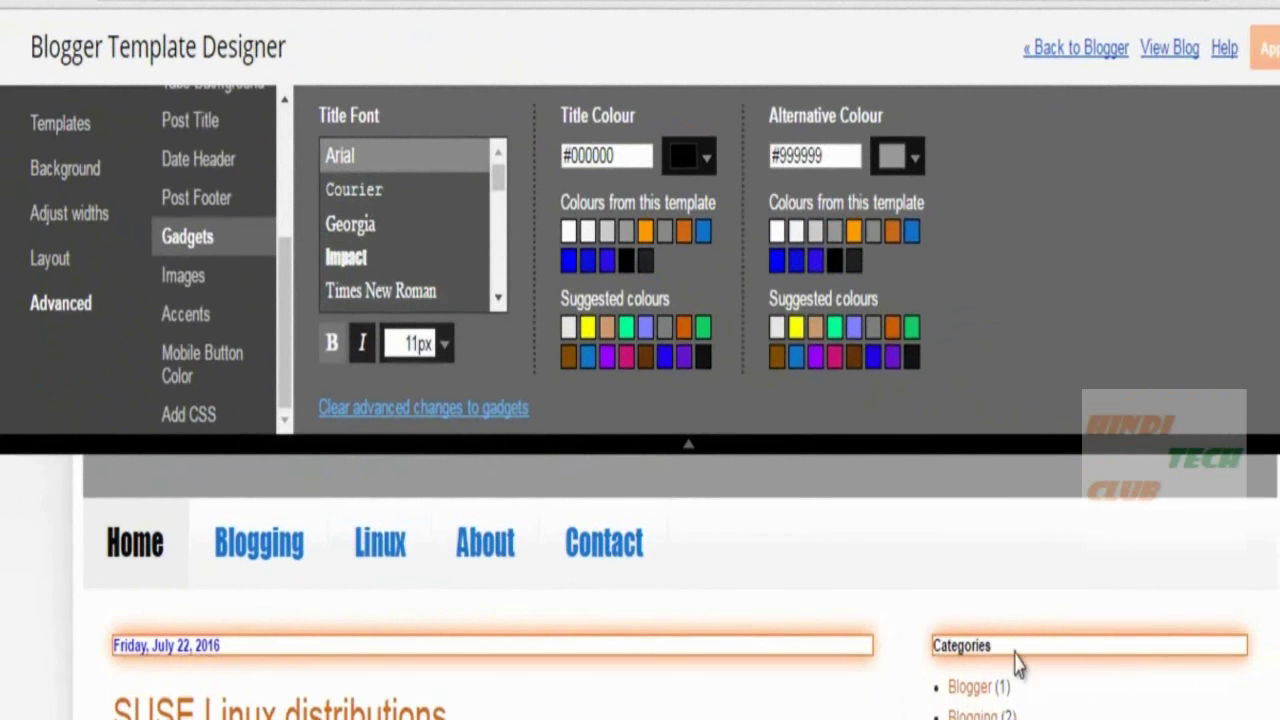
{"action": "scroll", "coordinate": [993, 652], "scroll_direction": "down", "scroll_amount": 3}
{"action": "scroll", "coordinate": [755, 620], "scroll_direction": "up", "scroll_amount": 3}
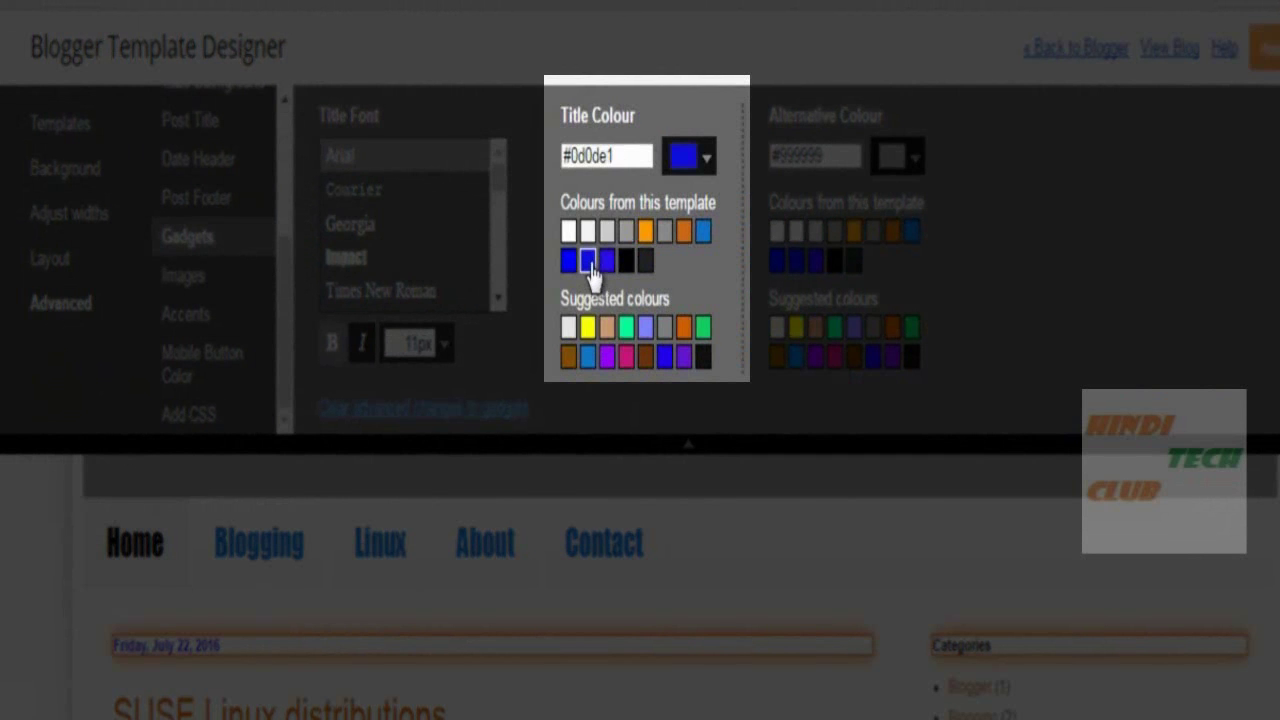
{"action": "left_click", "coordinate": [588, 261]}
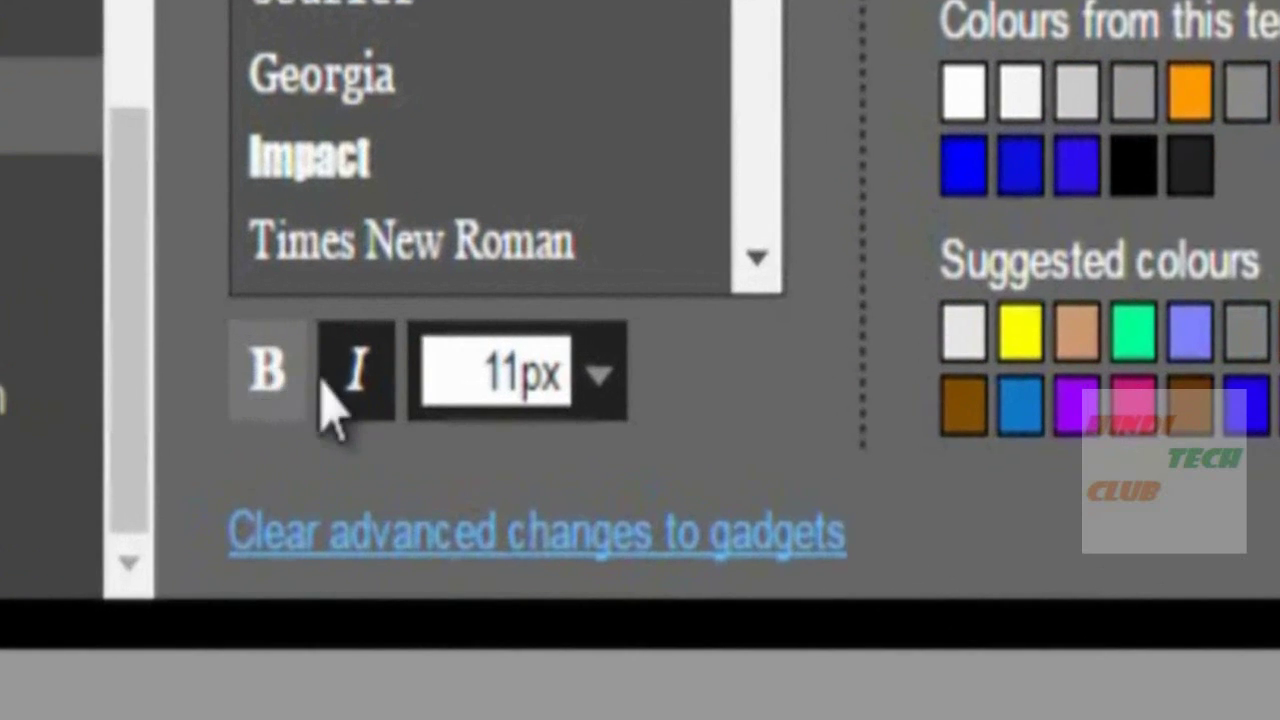
Step: Make the gadget titles italic with a font size of 24 px and check the preview
{"action": "left_click", "coordinate": [360, 375]}
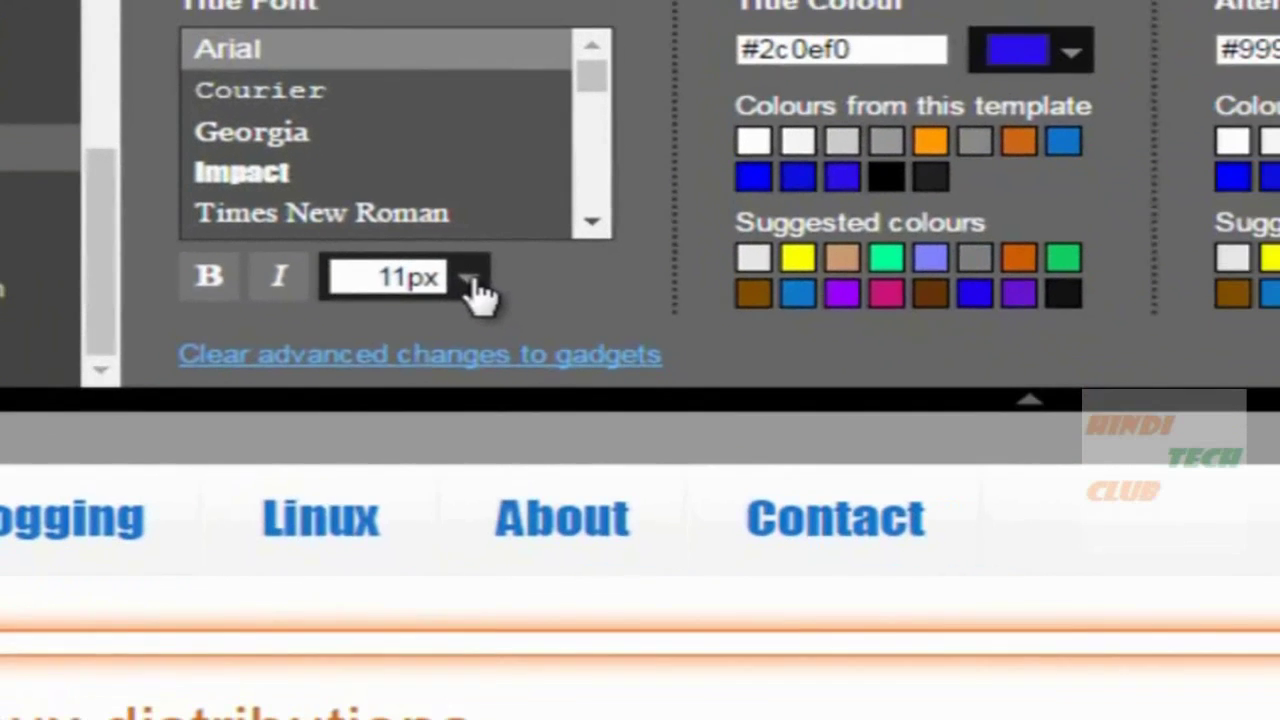
{"action": "left_click", "coordinate": [598, 373]}
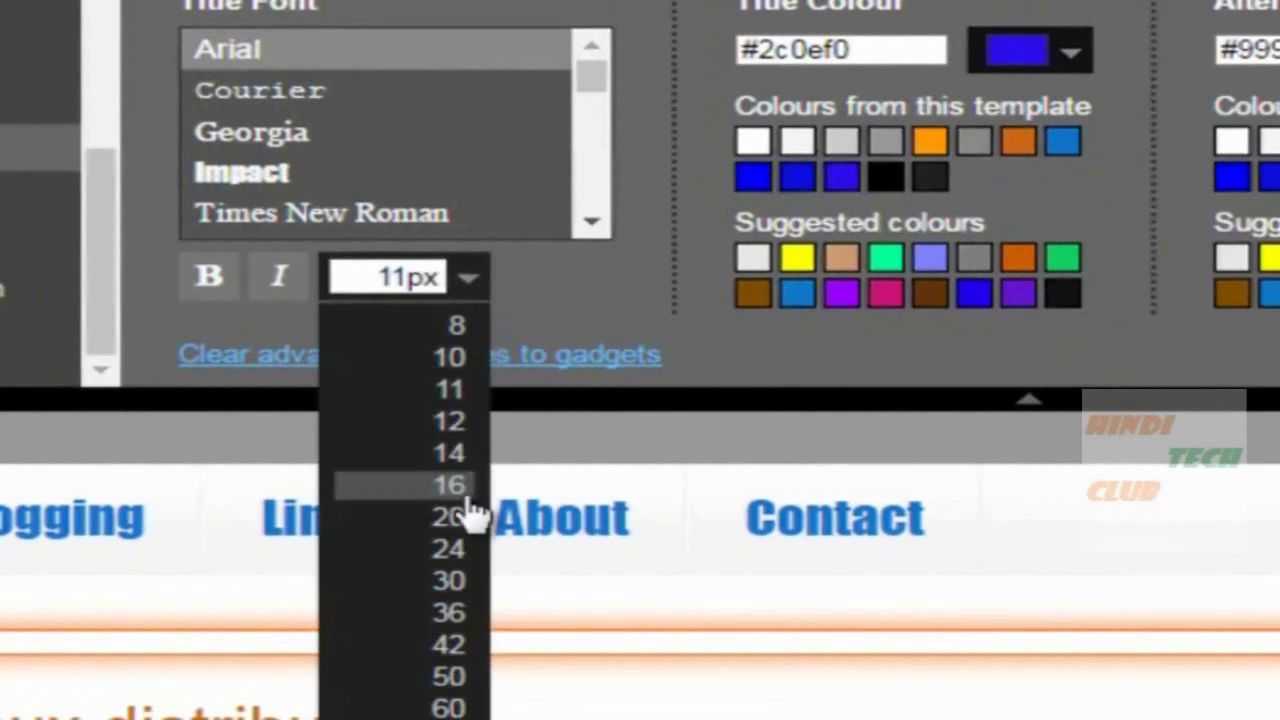
{"action": "left_click", "coordinate": [460, 548]}
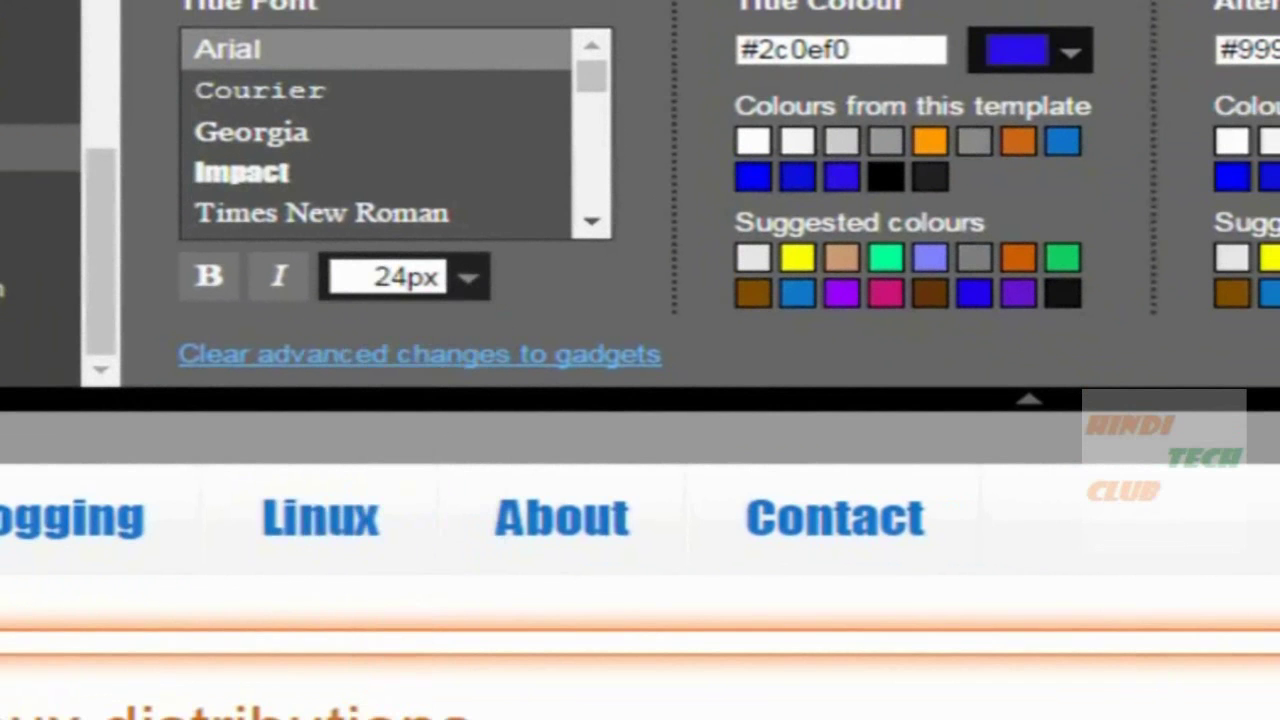
{"action": "scroll", "coordinate": [640, 560], "scroll_direction": "down", "scroll_amount": 2}
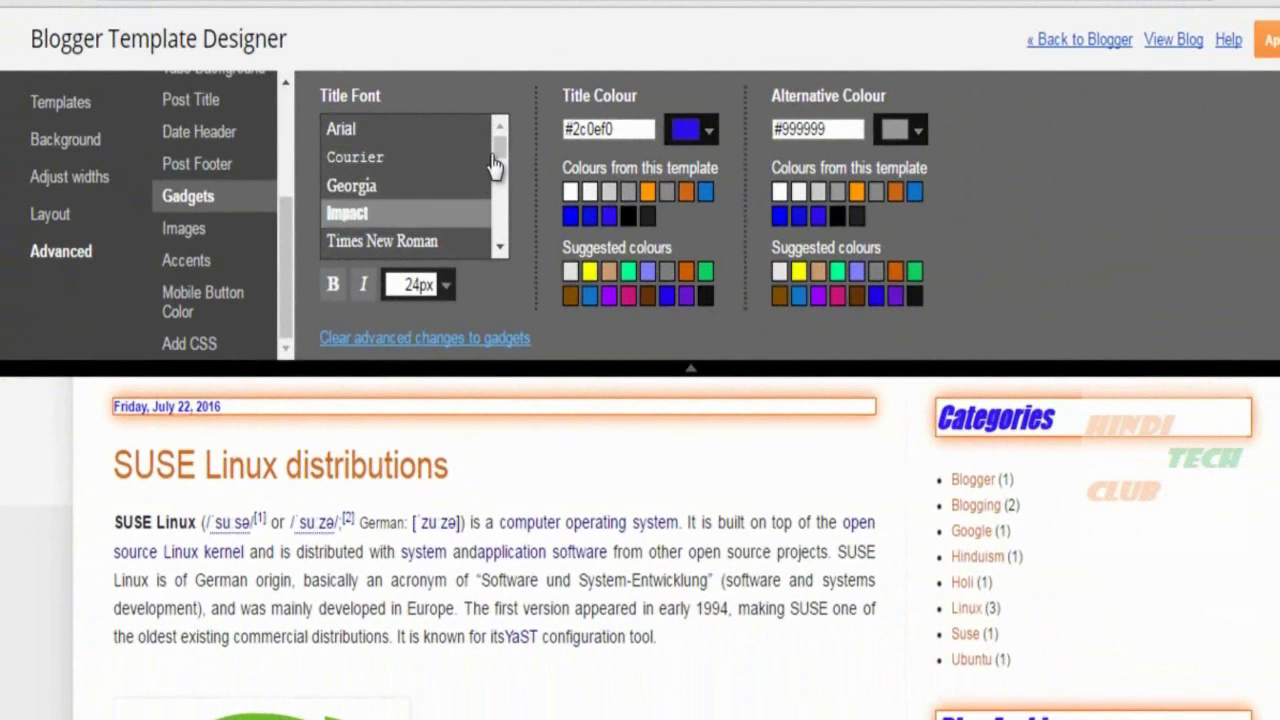
Step: Choose Impact as the gadget title font and apply the template changes to the blog
{"action": "left_click_drag", "start_coordinate": [495, 165], "coordinate": [499, 164]}
{"action": "left_click", "coordinate": [344, 174]}
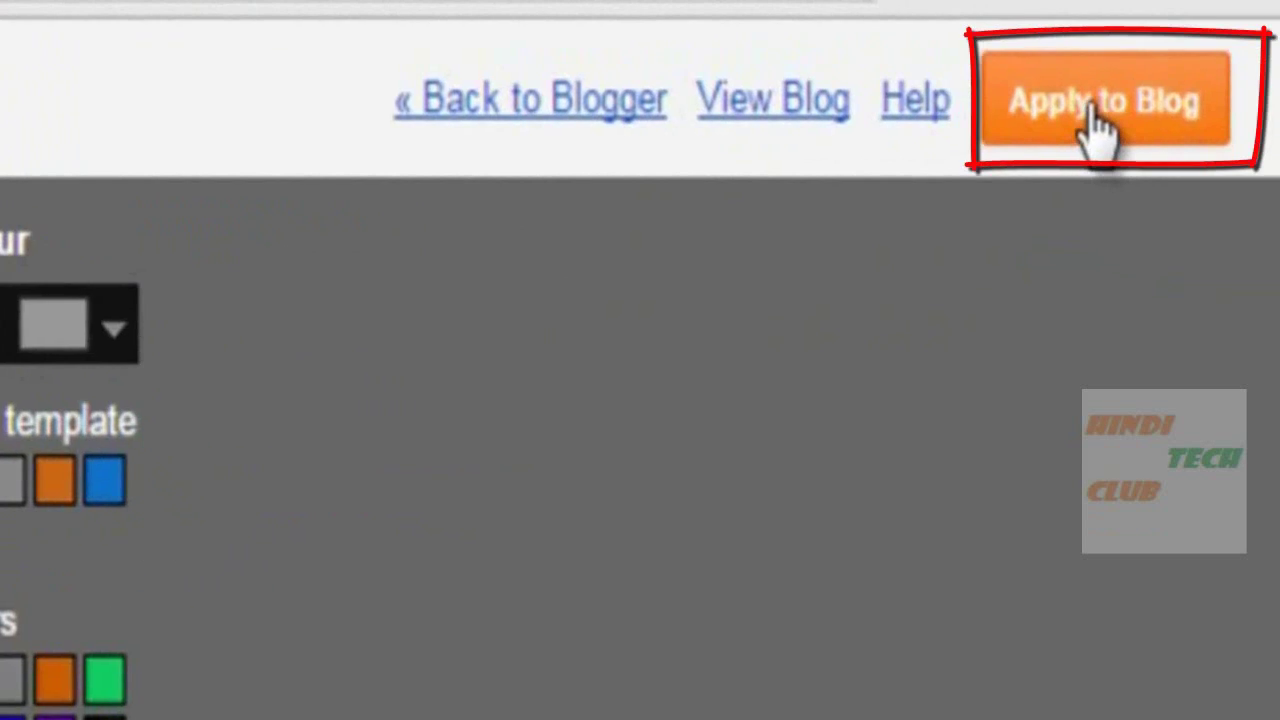
{"action": "left_click", "coordinate": [1147, 72]}
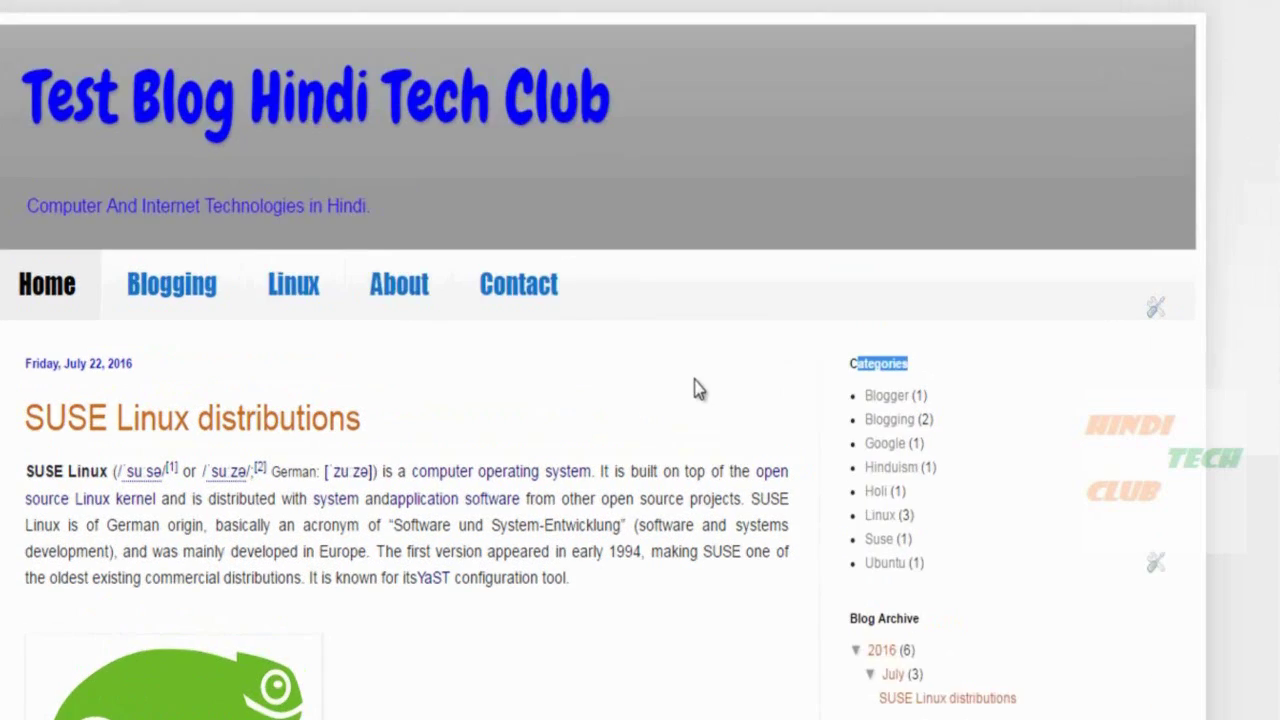
Step: Reload the blog's home page and check the styling of the sidebar gadget titles
{"action": "left_click", "coordinate": [747, 265]}
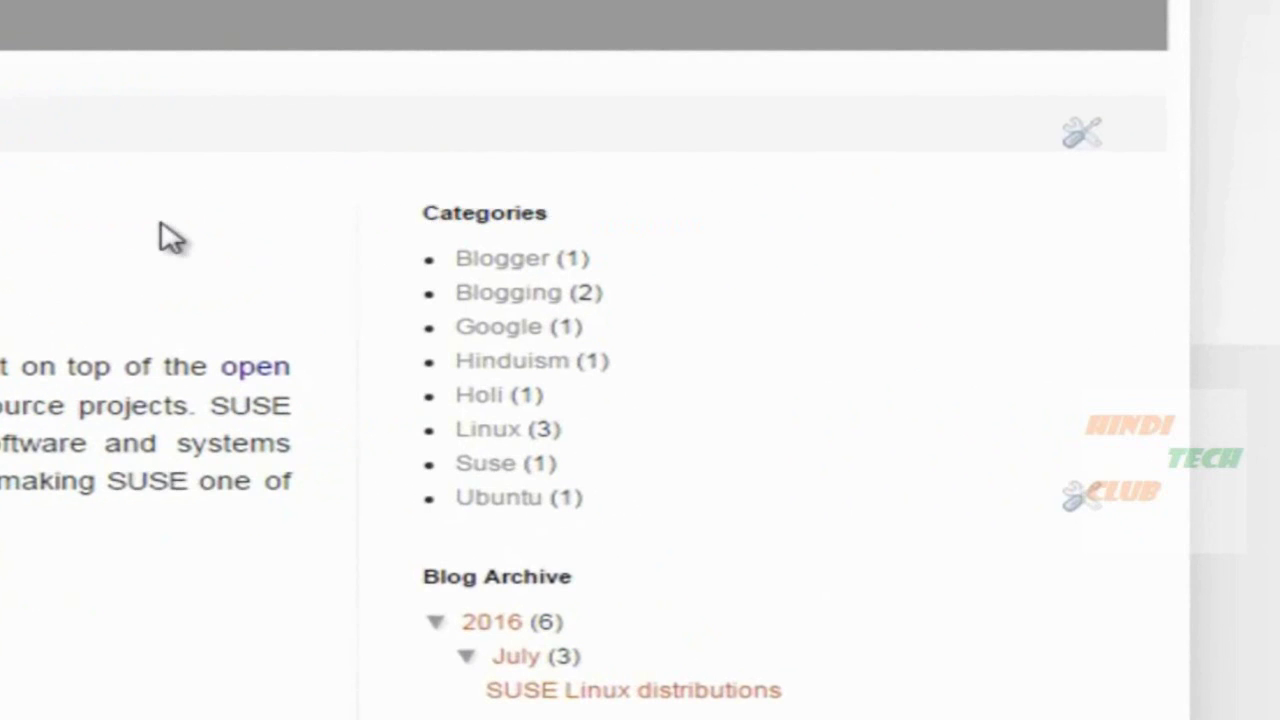
{"action": "key", "text": "F5"}
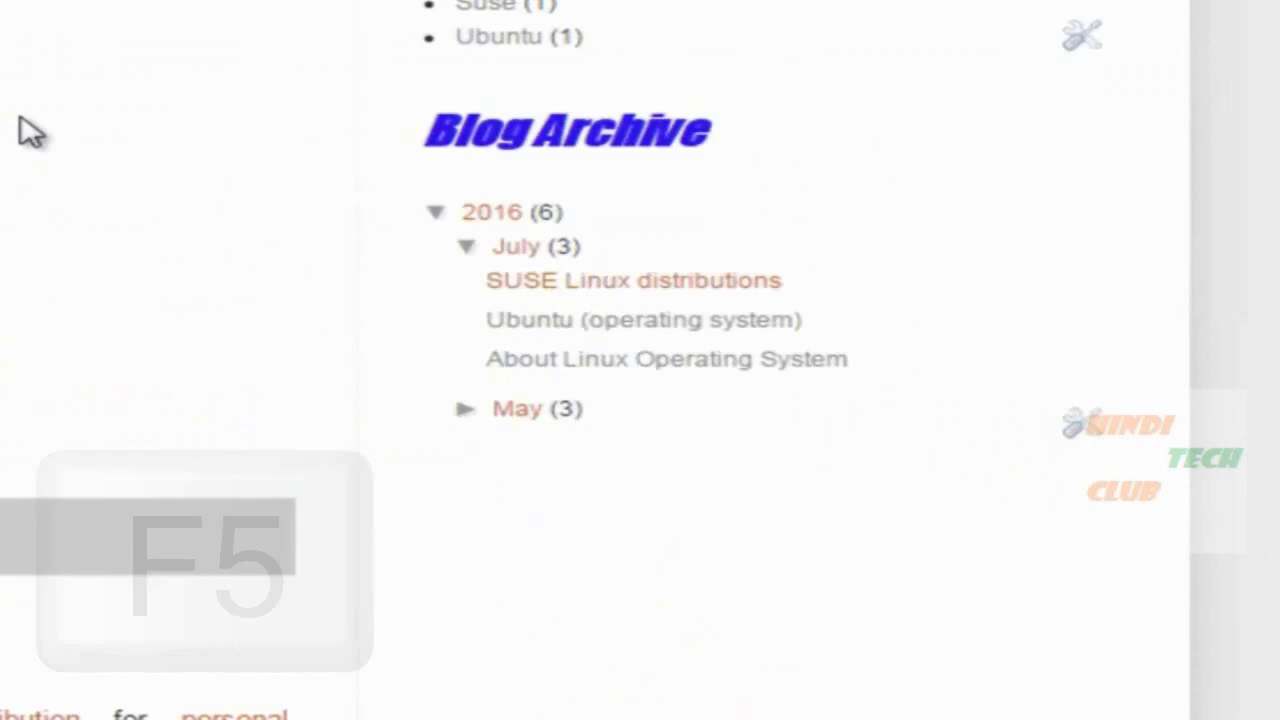
Step: Remove the italic style from the gadget titles, apply the template change and check the sidebar headings on the live blog
{"action": "left_click_drag", "start_coordinate": [424, 230], "coordinate": [800, 236]}
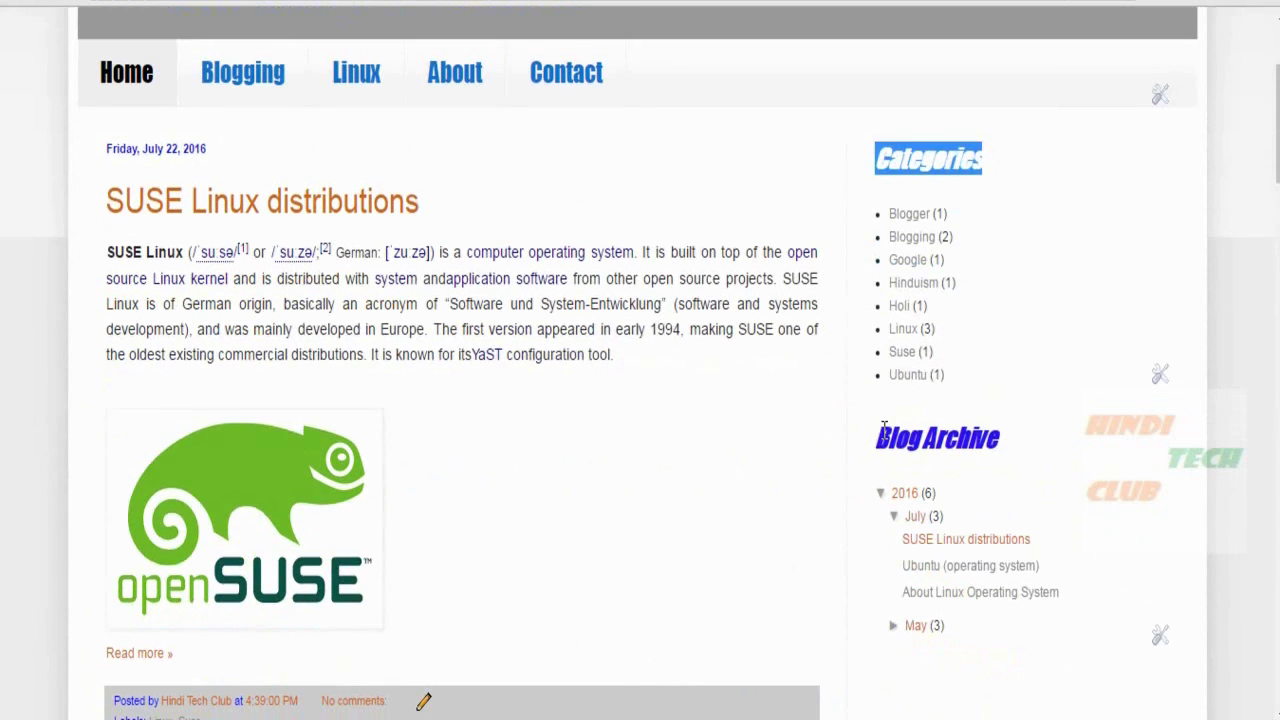
{"action": "left_click_drag", "start_coordinate": [884, 430], "coordinate": [1017, 429]}
{"action": "scroll", "coordinate": [926, 558], "scroll_direction": "up", "scroll_amount": 3}
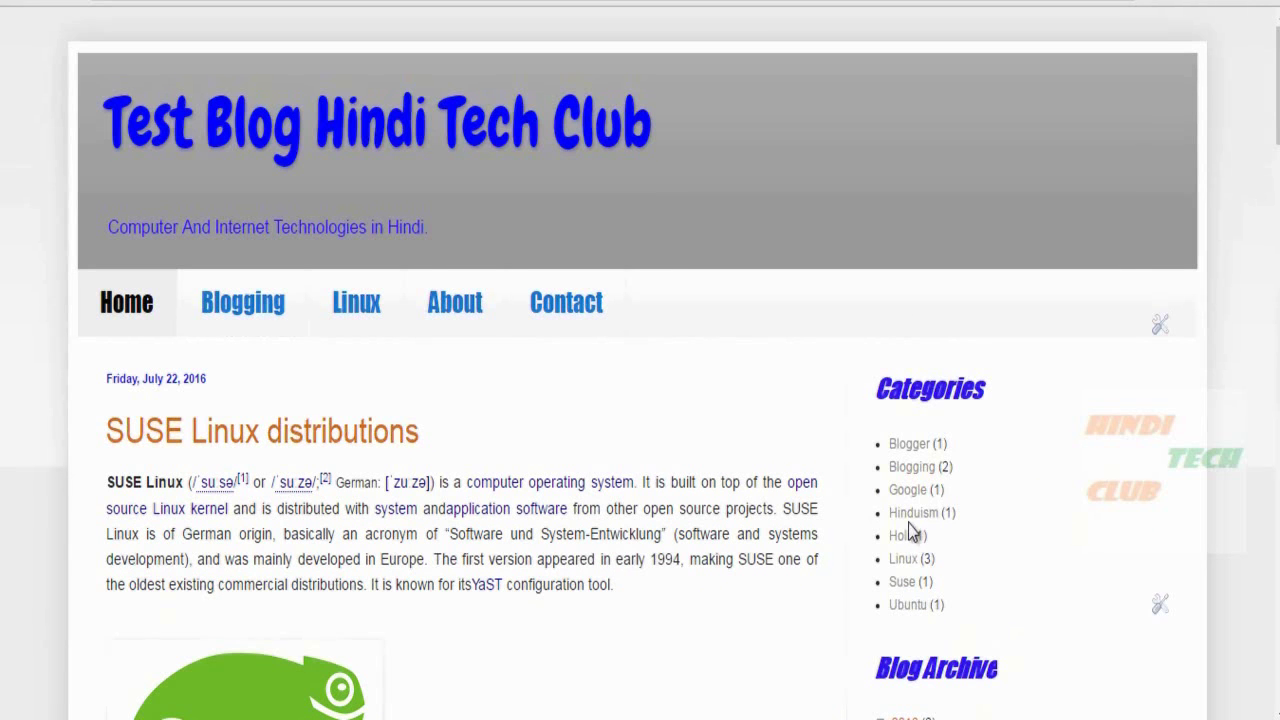
{"action": "left_click", "coordinate": [600, 2]}
{"action": "left_click", "coordinate": [340, 256]}
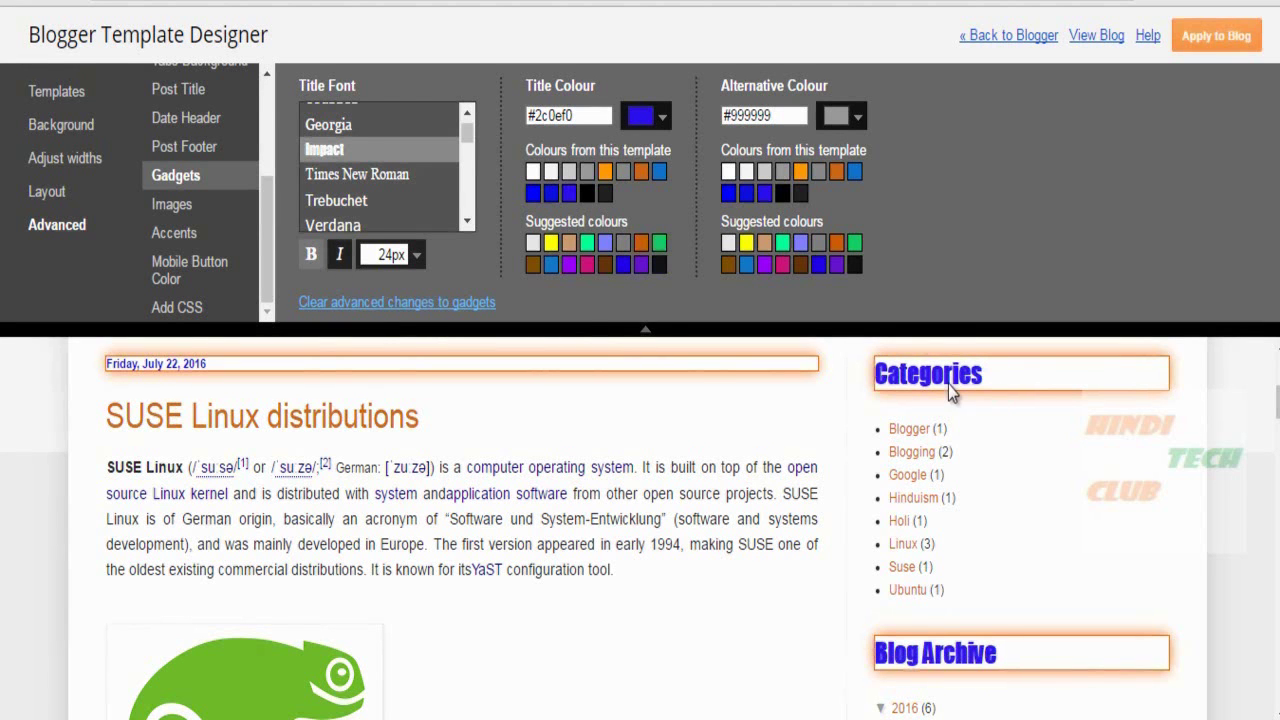
{"action": "left_click", "coordinate": [1216, 36]}
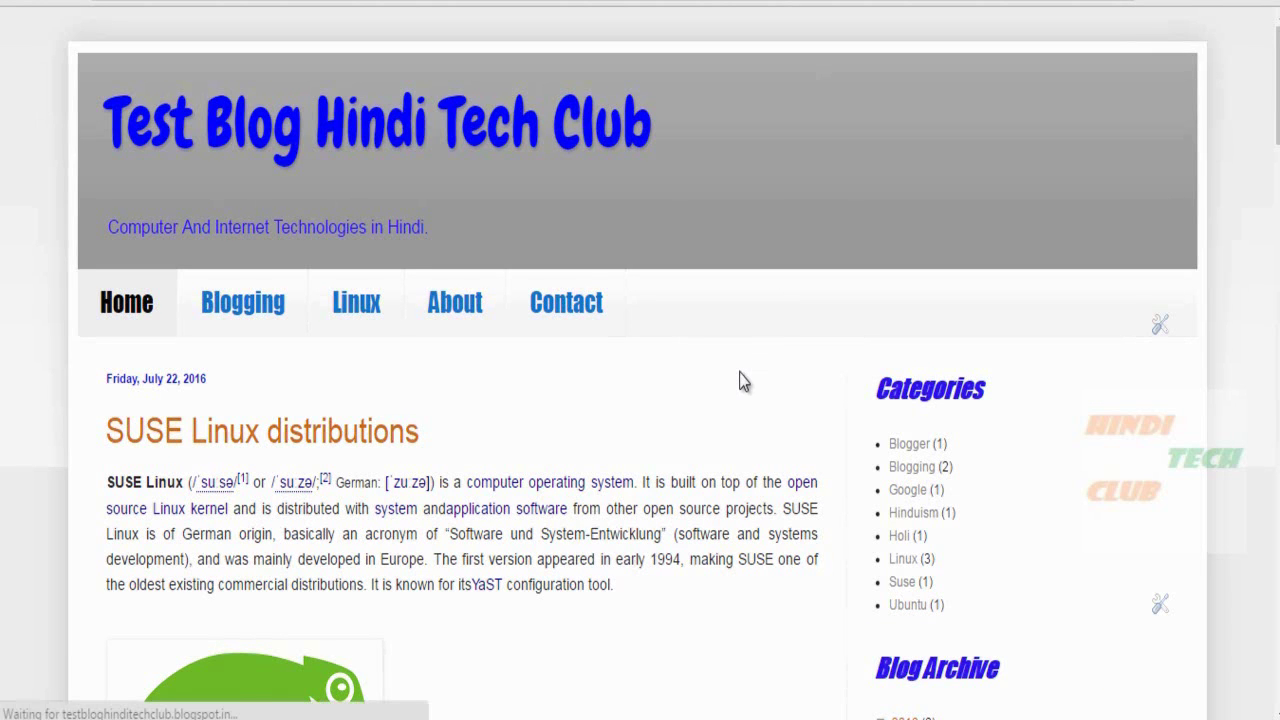
{"action": "scroll", "coordinate": [939, 312], "scroll_direction": "down", "scroll_amount": 2}
{"action": "scroll", "coordinate": [802, 483], "scroll_direction": "down", "scroll_amount": 1}
{"action": "scroll", "coordinate": [696, 403], "scroll_direction": "up", "scroll_amount": 2}
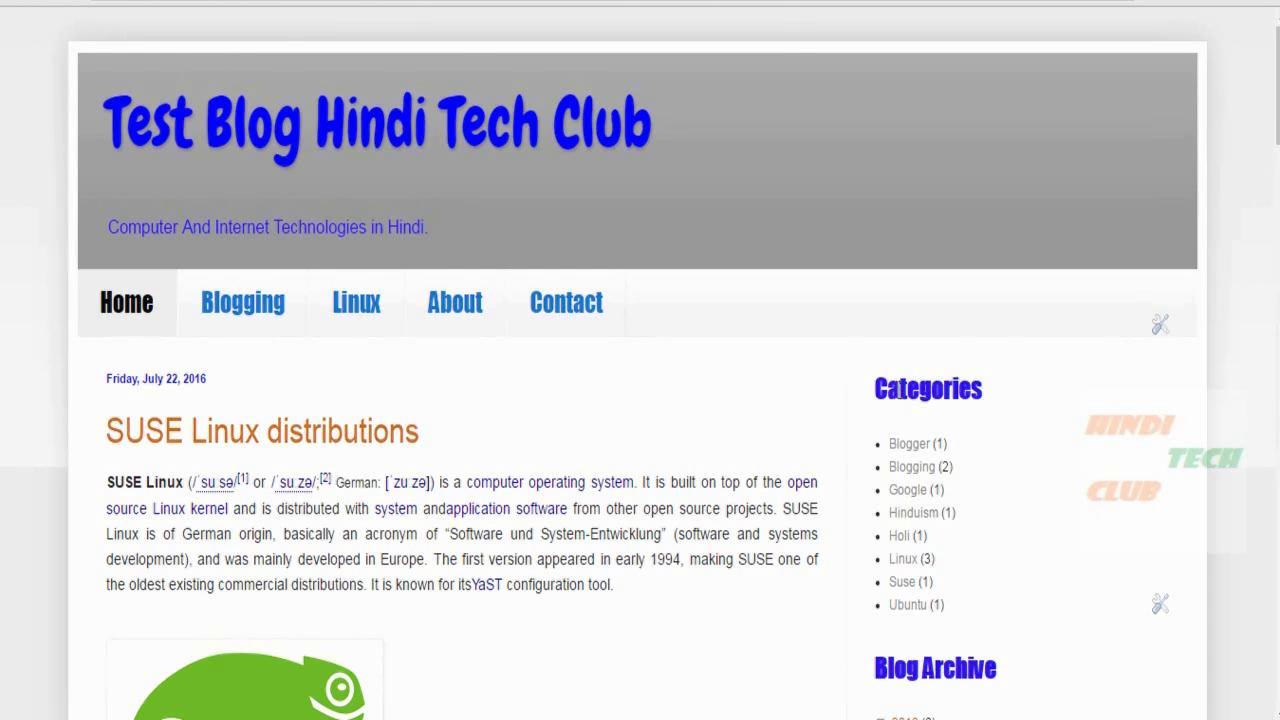
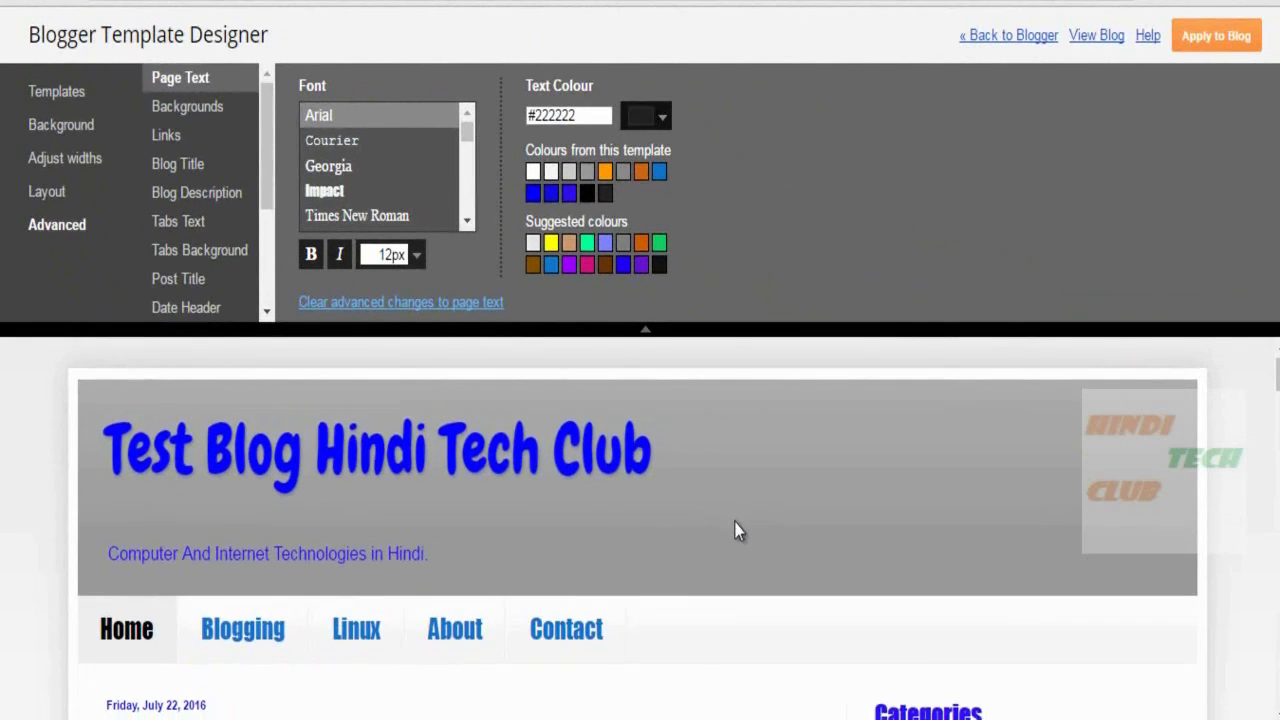
Step: Set the page text font size to 16 px and apply the template change to the blog
{"action": "scroll", "coordinate": [737, 529], "scroll_direction": "down", "scroll_amount": 3}
{"action": "scroll", "coordinate": [743, 502], "scroll_direction": "down", "scroll_amount": 1}
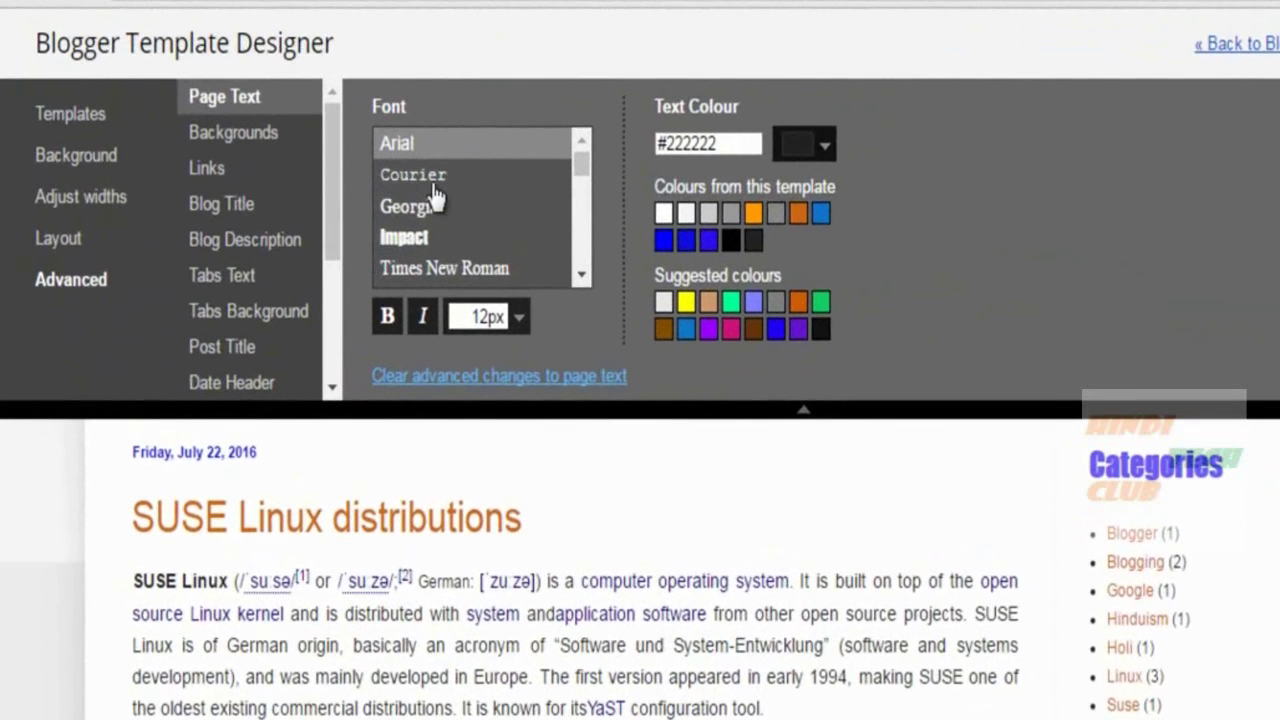
{"action": "left_click", "coordinate": [522, 317]}
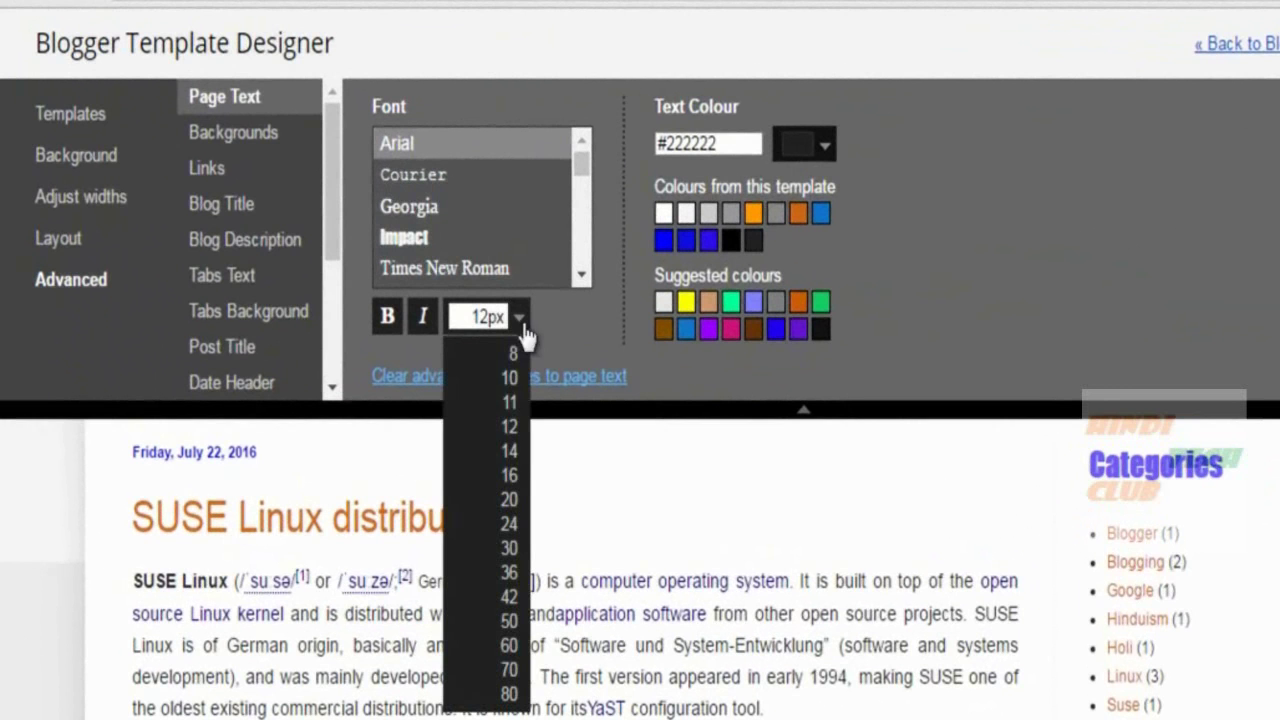
{"action": "left_click", "coordinate": [513, 487]}
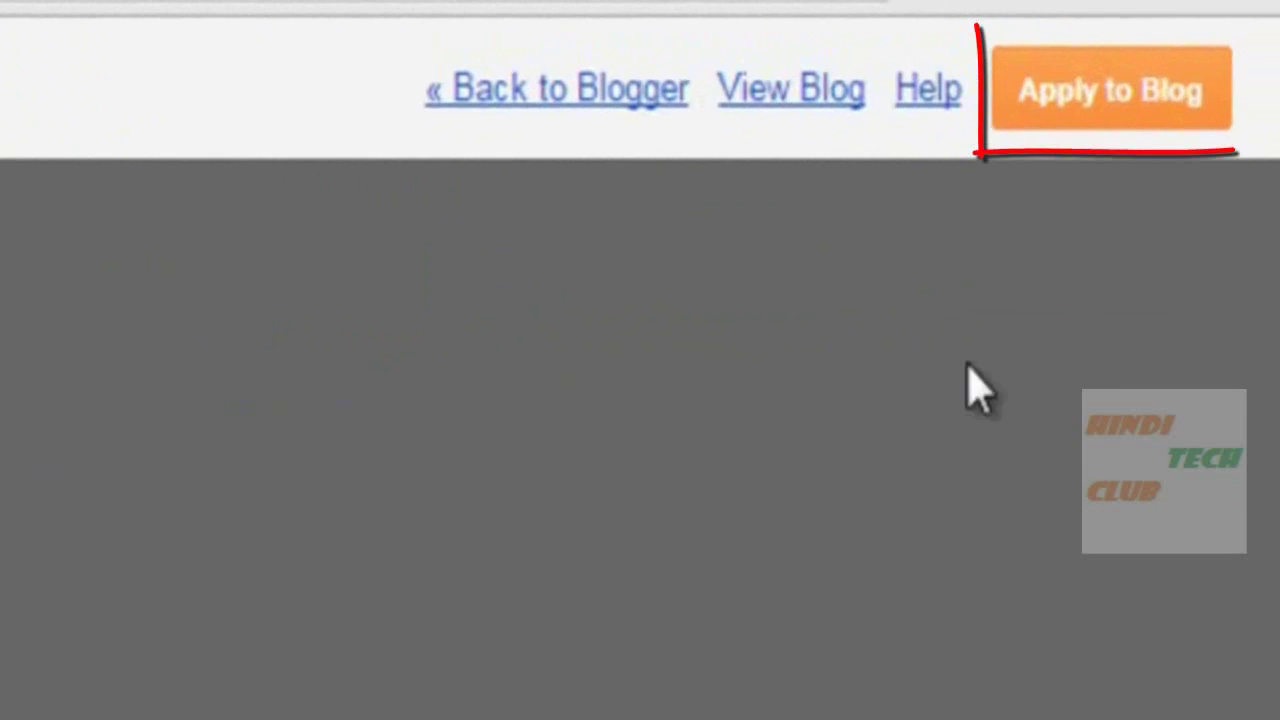
{"action": "left_click", "coordinate": [1130, 100]}
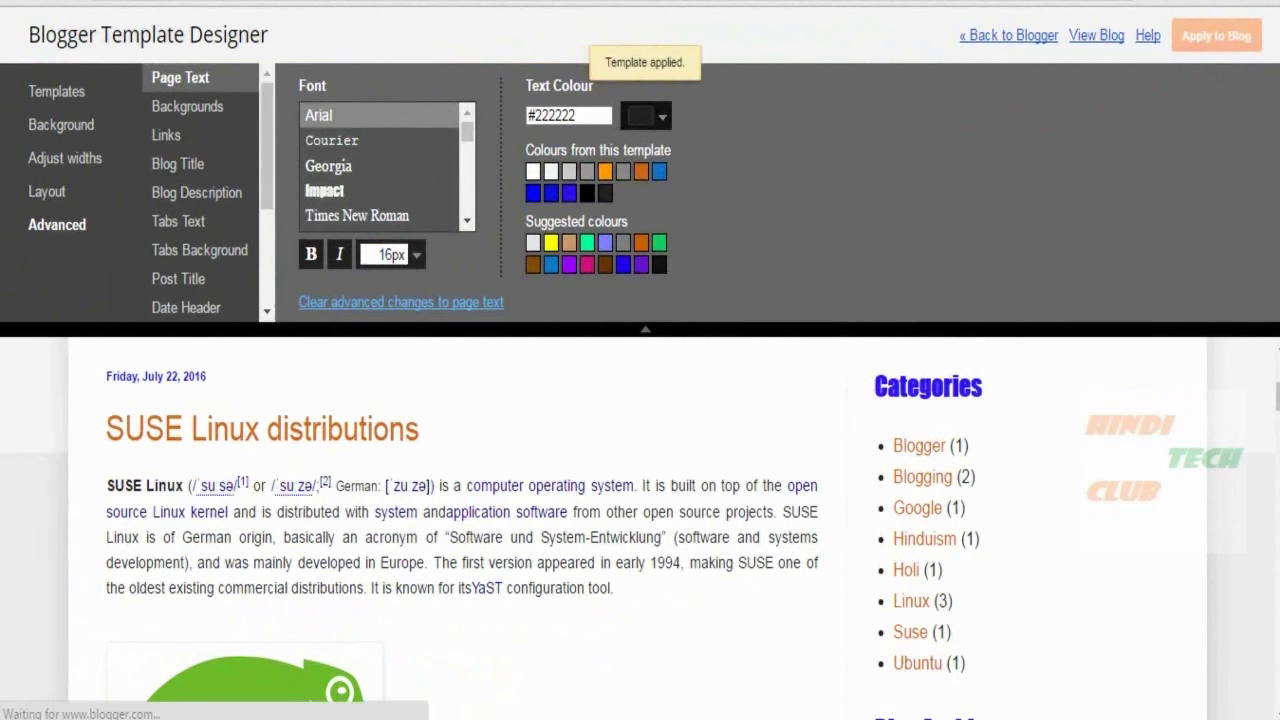
Step: Examine the Categories list and the post text on the live blog's home page
{"action": "key", "text": "ctrl+Tab"}
{"action": "scroll", "coordinate": [740, 285], "scroll_direction": "up", "scroll_amount": 2}
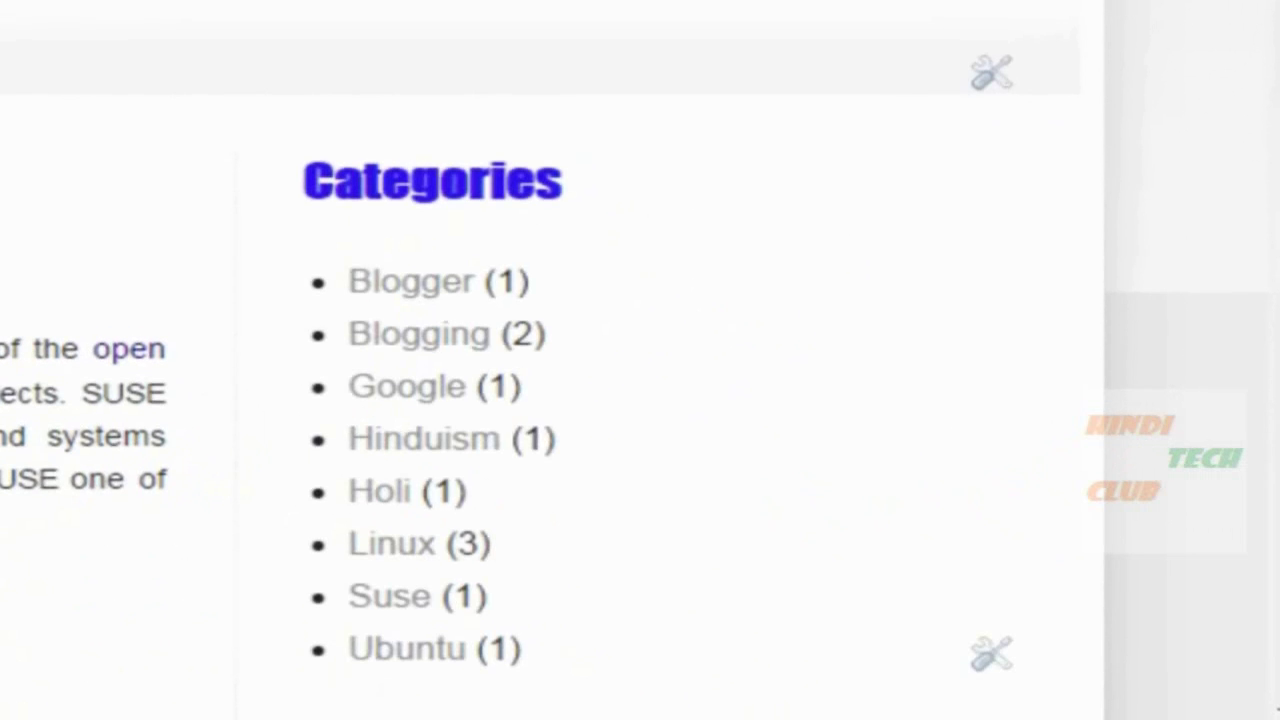
{"action": "scroll", "coordinate": [390, 205], "scroll_direction": "down", "scroll_amount": 1}
{"action": "scroll", "coordinate": [835, 461], "scroll_direction": "down", "scroll_amount": 15}
{"action": "scroll", "coordinate": [845, 463], "scroll_direction": "up", "scroll_amount": 5}
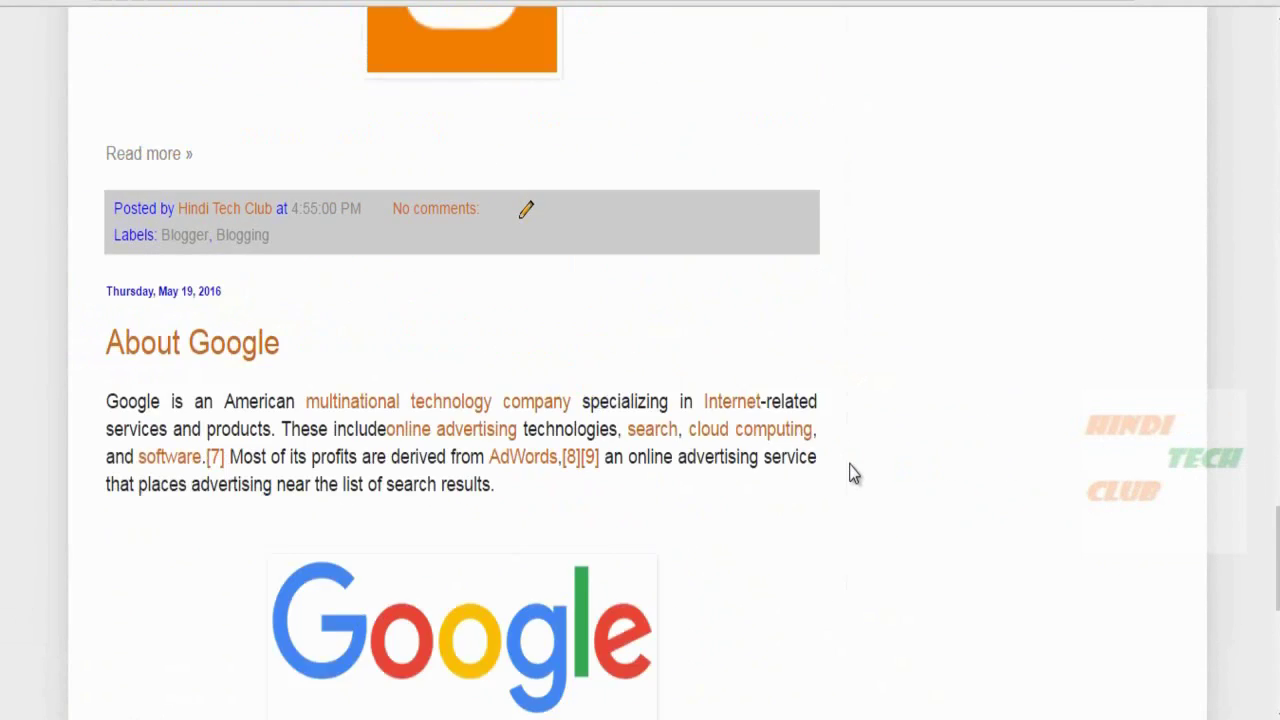
{"action": "scroll", "coordinate": [849, 474], "scroll_direction": "up", "scroll_amount": 12}
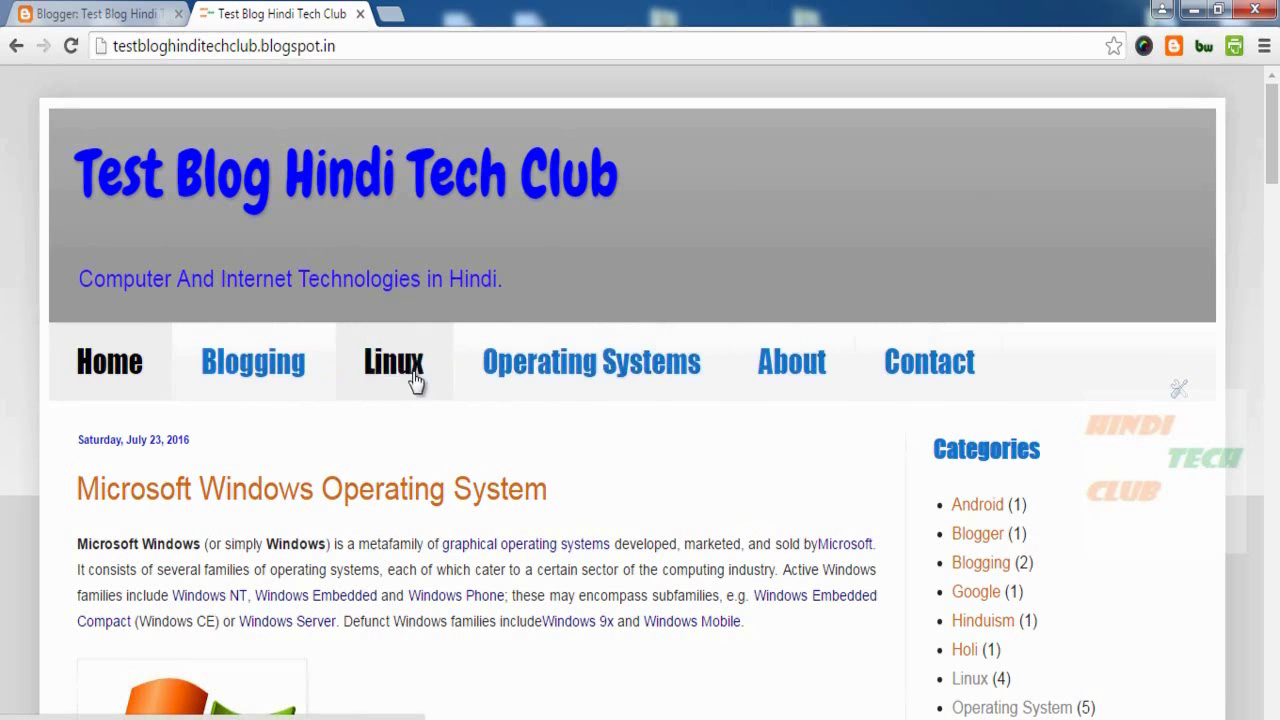
Step: Open the blog's Linux page and look through its posts from Android to About Linux Operating System
{"action": "scroll", "coordinate": [692, 463], "scroll_direction": "down", "scroll_amount": 1}
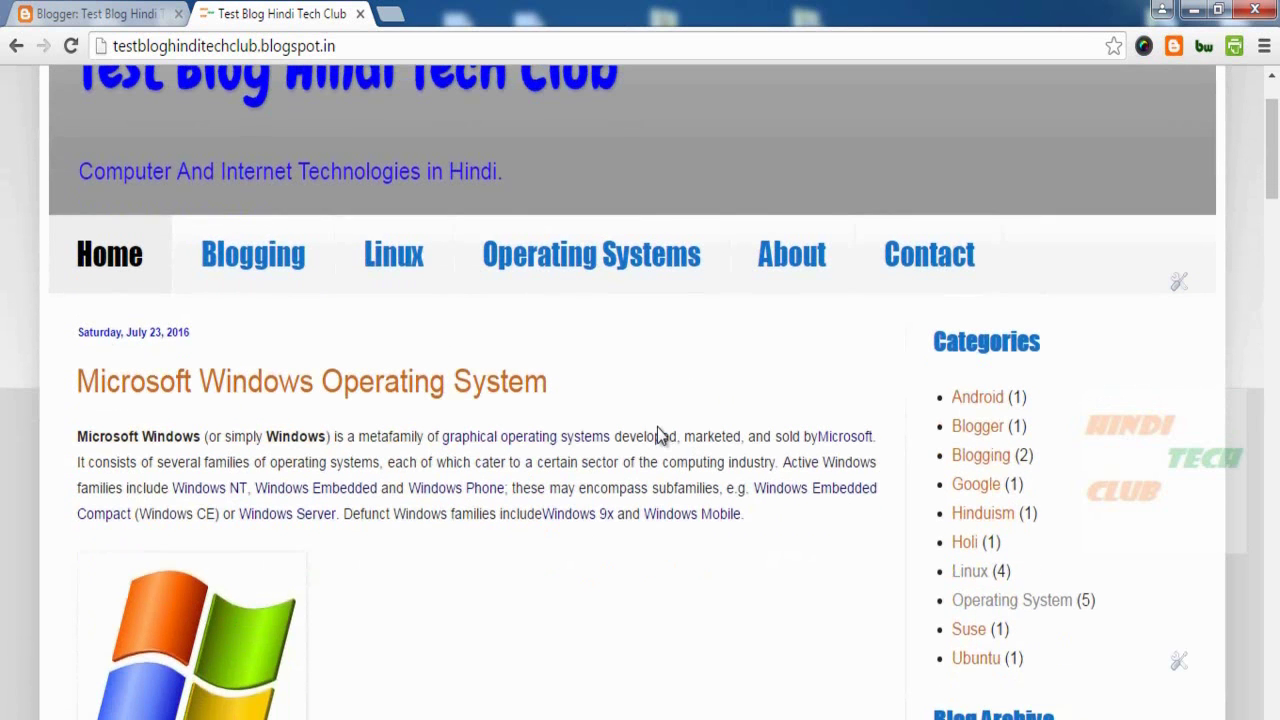
{"action": "left_click", "coordinate": [420, 270]}
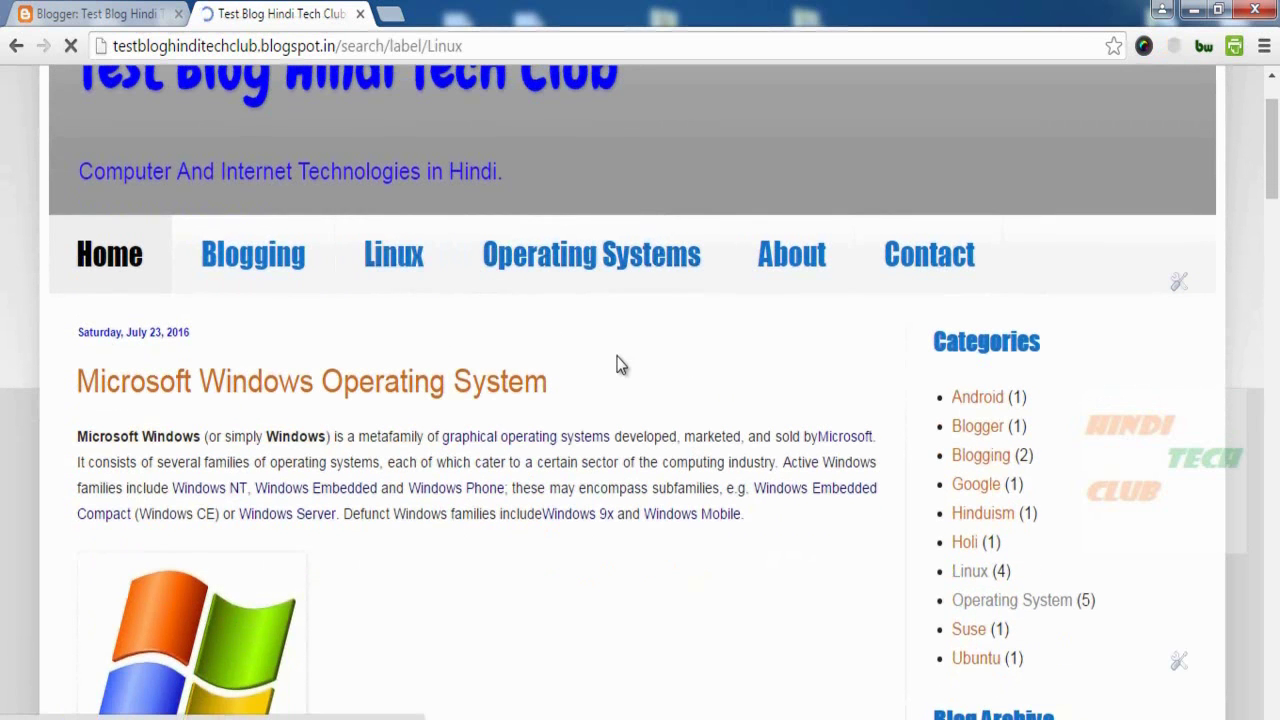
{"action": "scroll", "coordinate": [680, 494], "scroll_direction": "down", "scroll_amount": 1}
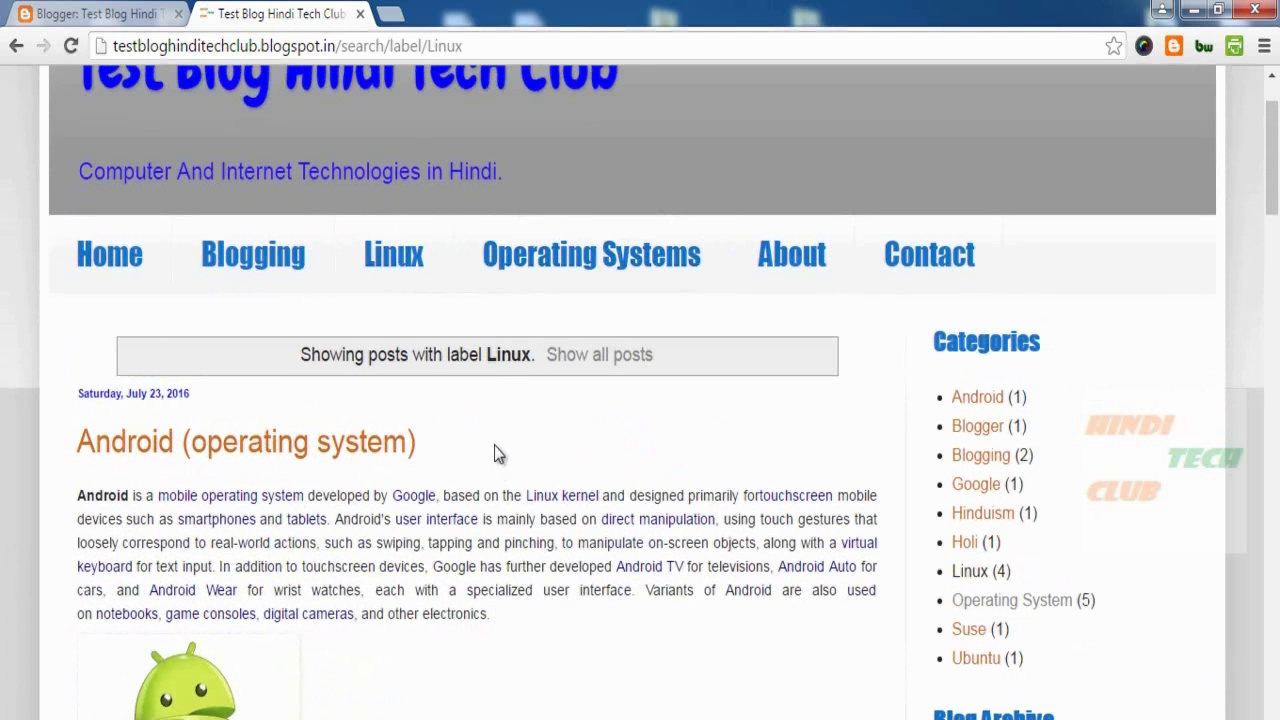
{"action": "scroll", "coordinate": [500, 414], "scroll_direction": "down", "scroll_amount": 2}
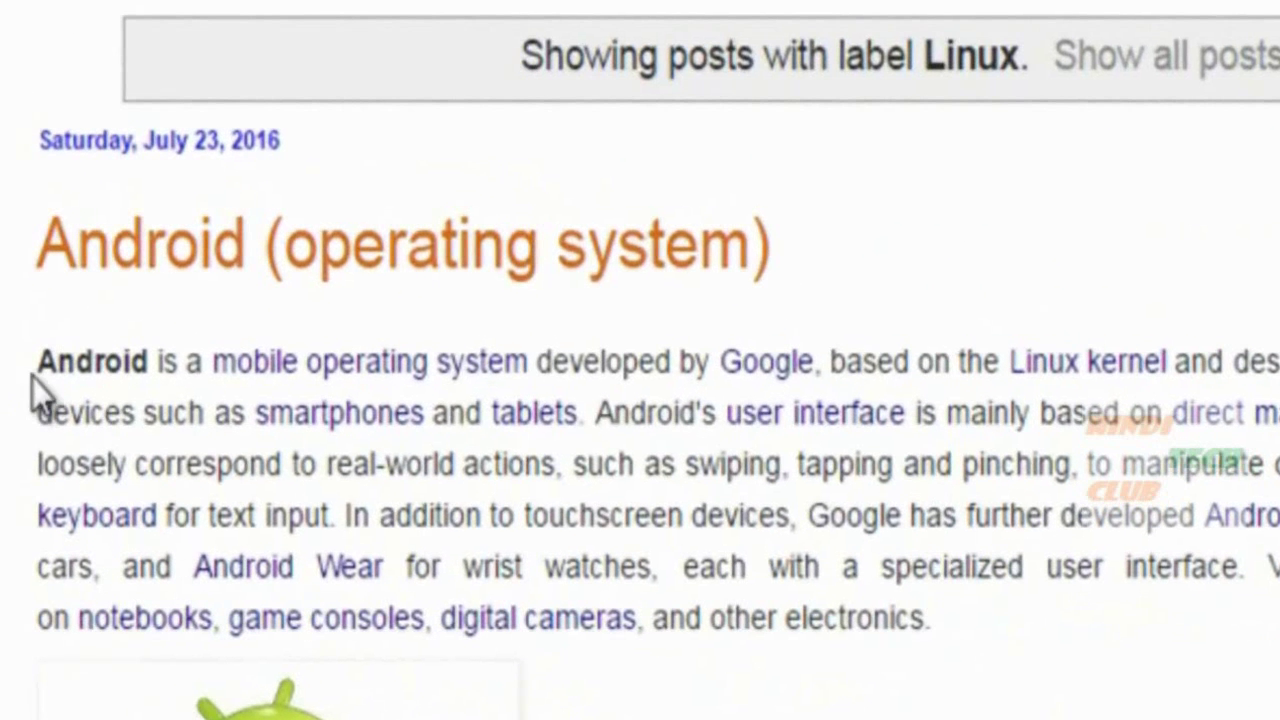
{"action": "left_click_drag", "start_coordinate": [37, 362], "coordinate": [1244, 366]}
{"action": "scroll", "coordinate": [695, 471], "scroll_direction": "down", "scroll_amount": 5}
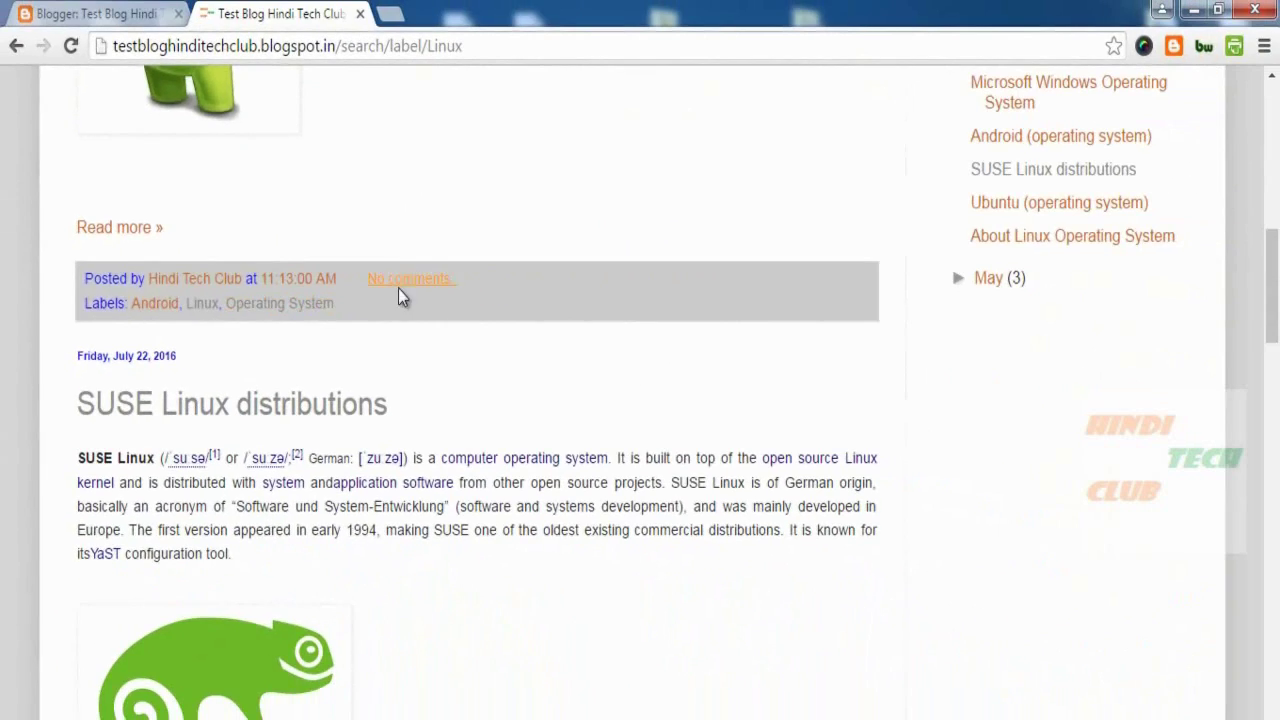
{"action": "scroll", "coordinate": [380, 300], "scroll_direction": "down", "scroll_amount": 1}
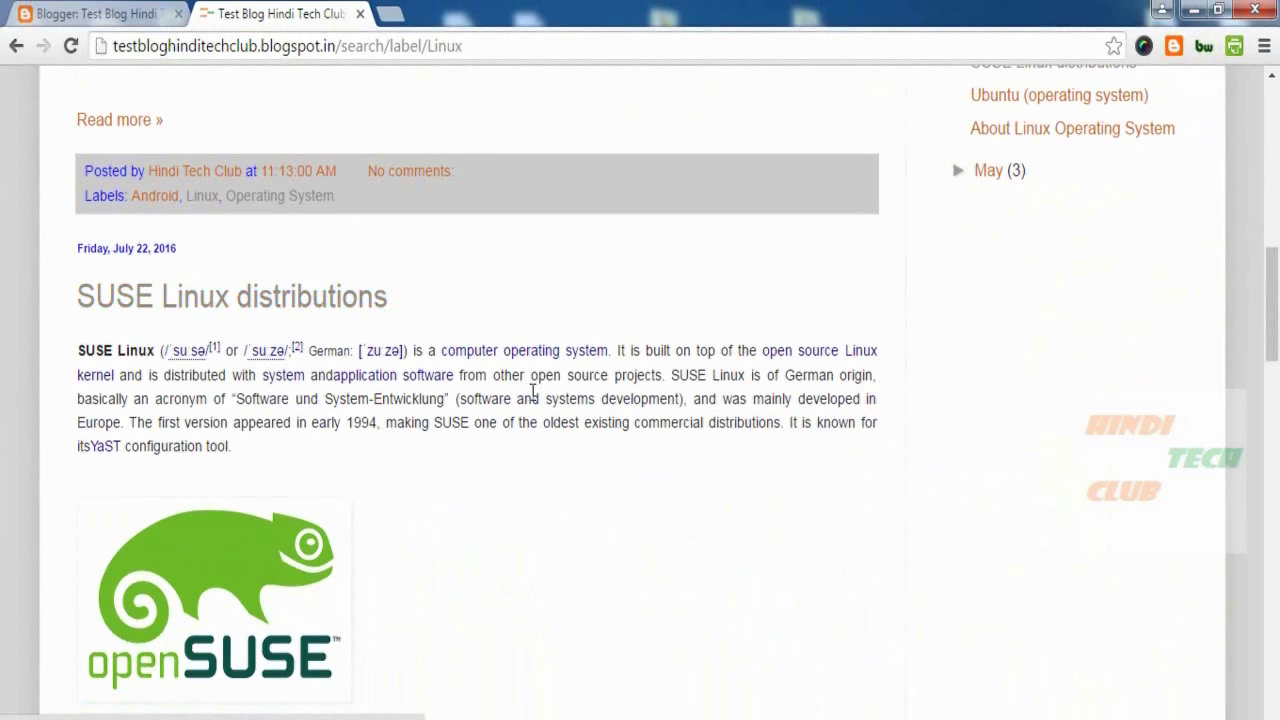
{"action": "scroll", "coordinate": [534, 393], "scroll_direction": "down", "scroll_amount": 4}
{"action": "scroll", "coordinate": [414, 400], "scroll_direction": "up", "scroll_amount": 1}
{"action": "scroll", "coordinate": [295, 385], "scroll_direction": "down", "scroll_amount": 2}
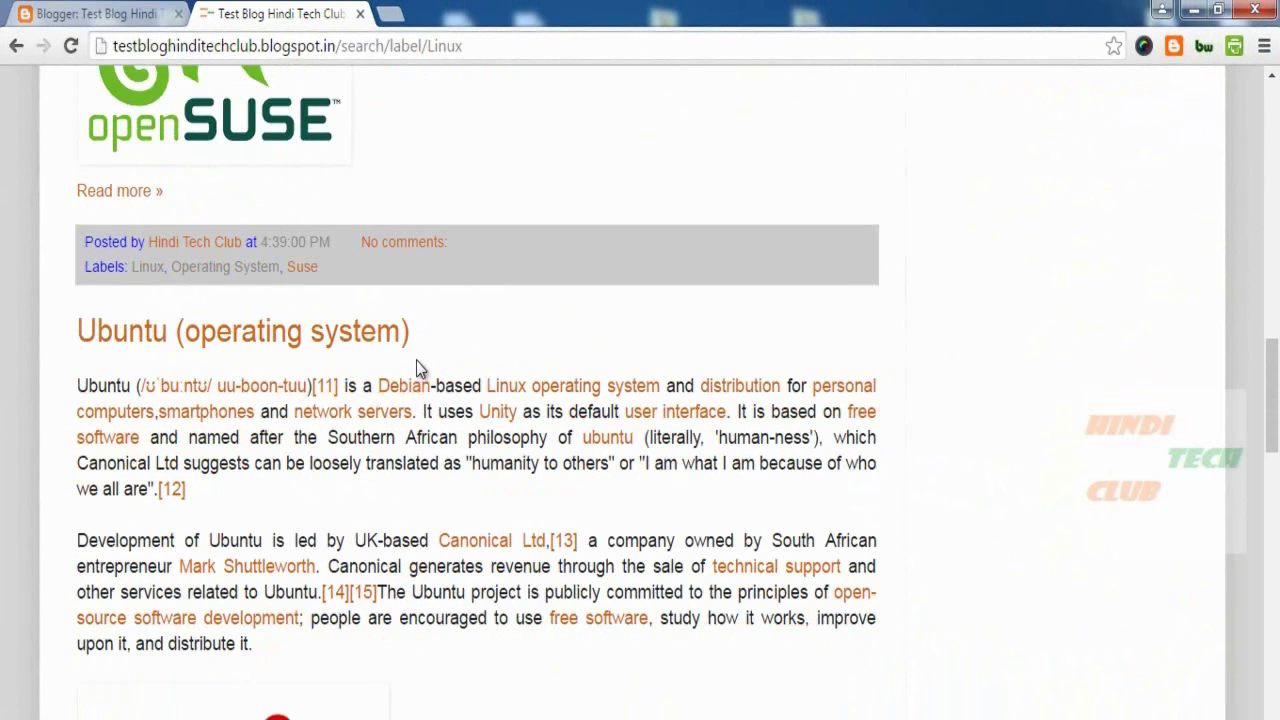
{"action": "scroll", "coordinate": [367, 368], "scroll_direction": "down", "scroll_amount": 8}
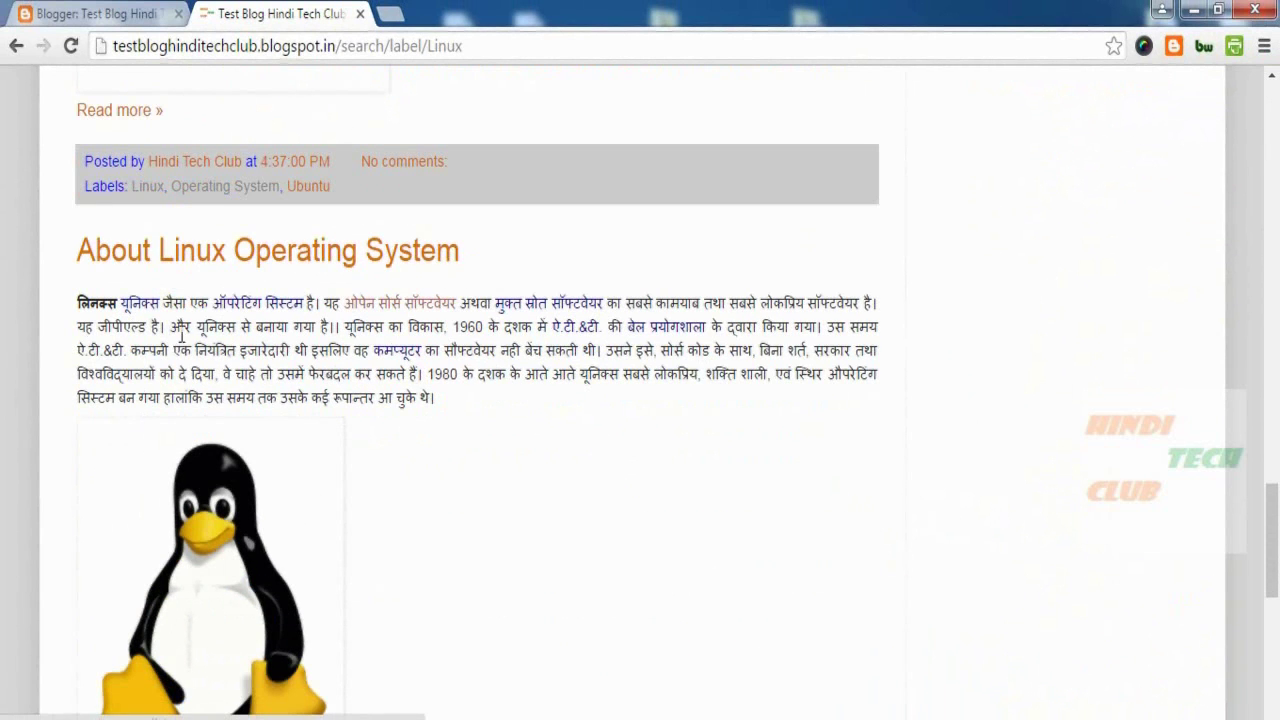
{"action": "left_click_drag", "start_coordinate": [237, 352], "coordinate": [387, 397]}
Step: Open the blog's Operating Systems page and look through all the posts it lists
{"action": "left_click", "coordinate": [628, 389]}
{"action": "scroll", "coordinate": [629, 389], "scroll_direction": "up", "scroll_amount": 20}
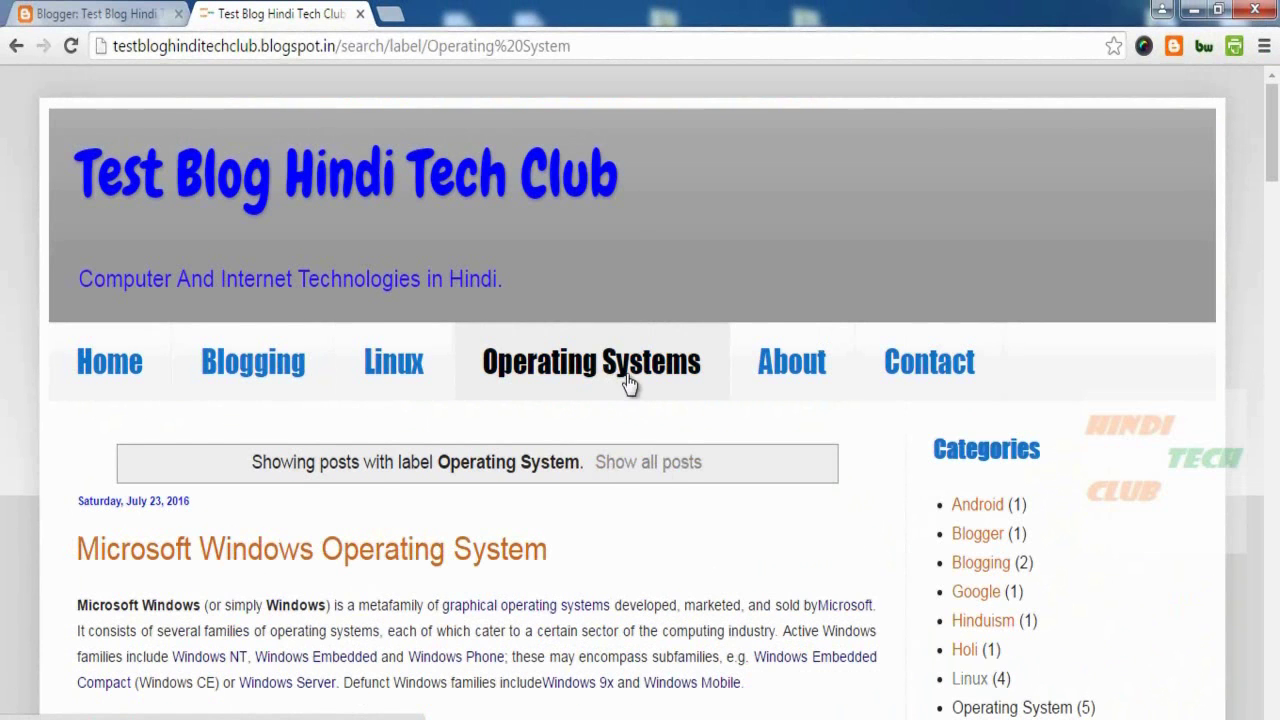
{"action": "scroll", "coordinate": [763, 463], "scroll_direction": "down", "scroll_amount": 3}
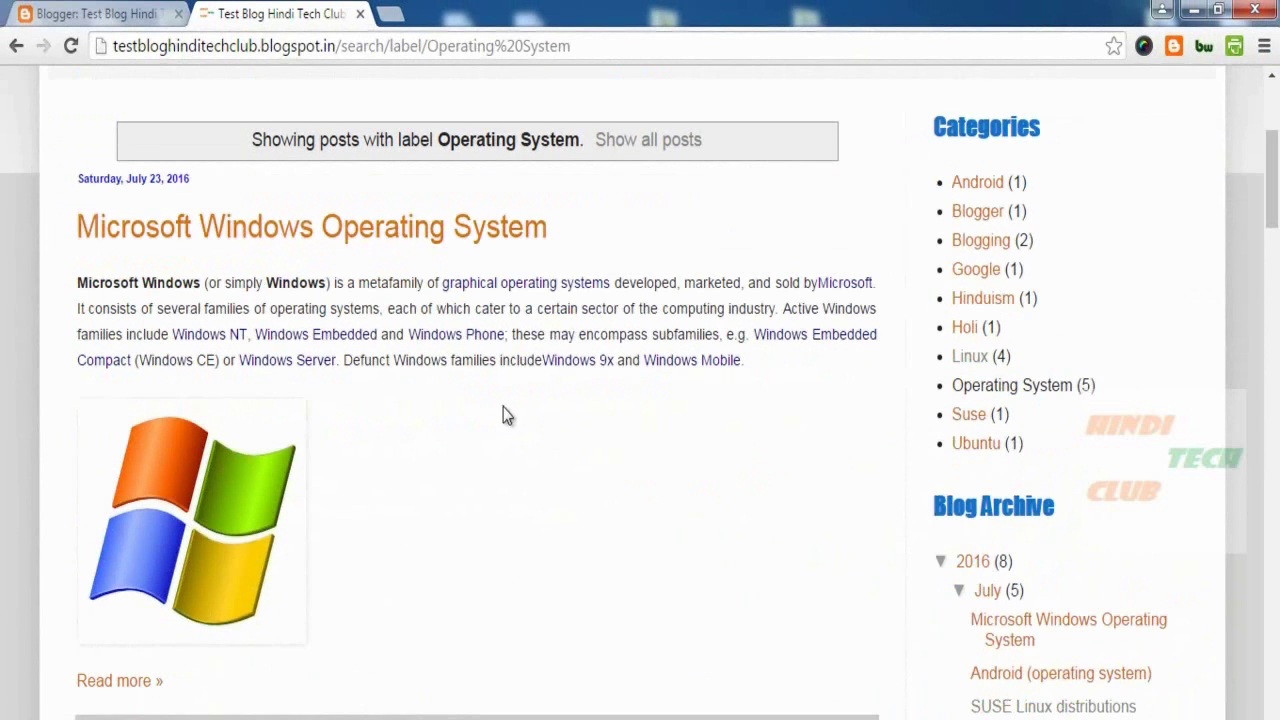
{"action": "scroll", "coordinate": [503, 413], "scroll_direction": "down", "scroll_amount": 4}
{"action": "scroll", "coordinate": [503, 425], "scroll_direction": "down", "scroll_amount": 7}
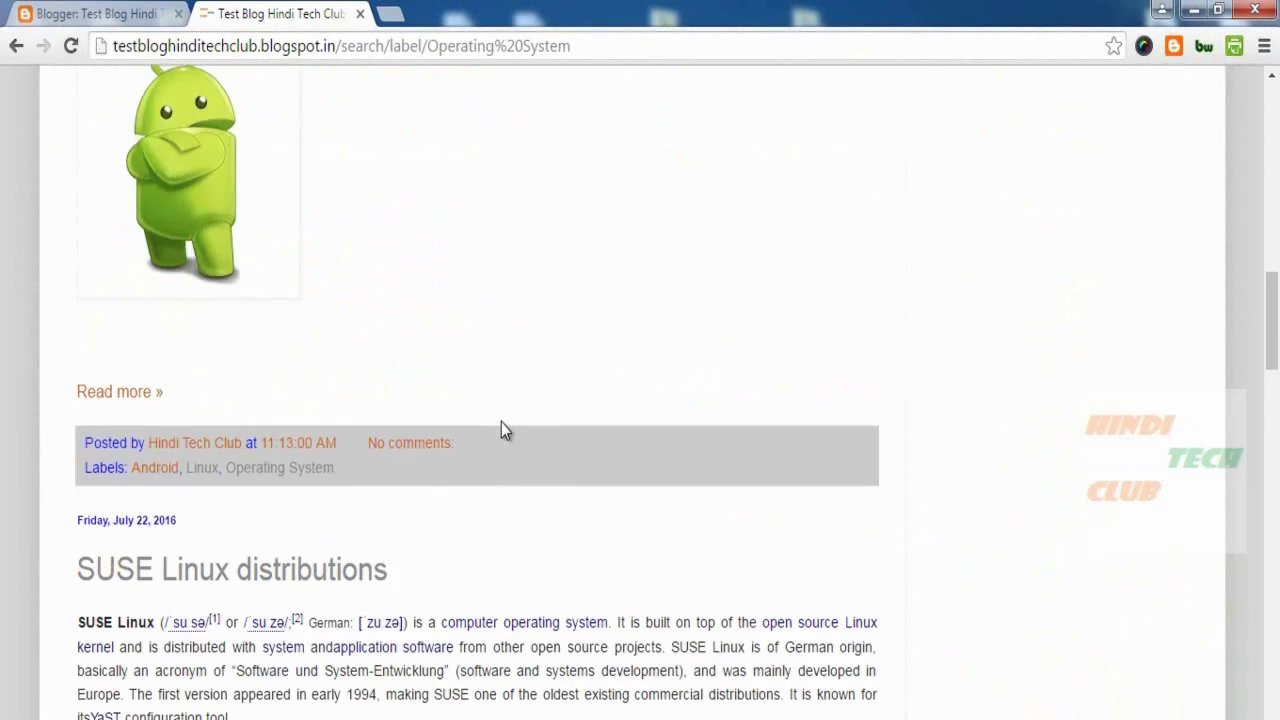
{"action": "scroll", "coordinate": [491, 448], "scroll_direction": "down", "scroll_amount": 5}
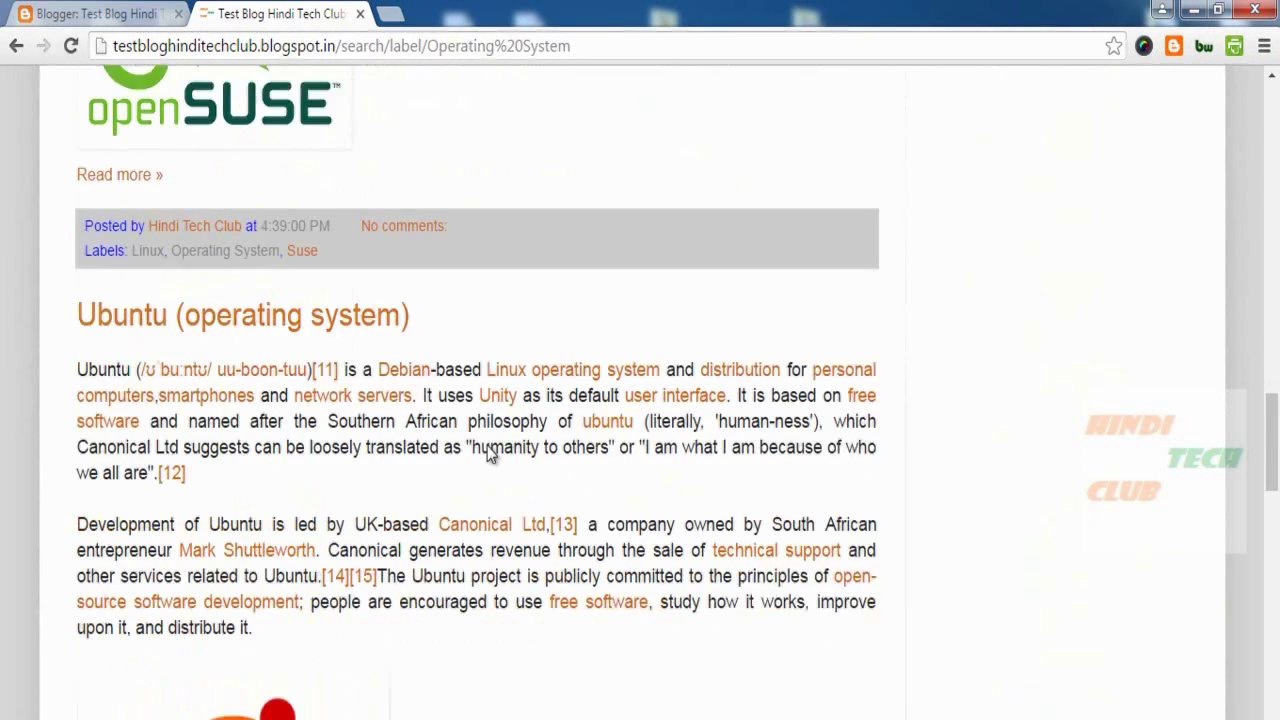
{"action": "scroll", "coordinate": [400, 440], "scroll_direction": "down", "scroll_amount": 10}
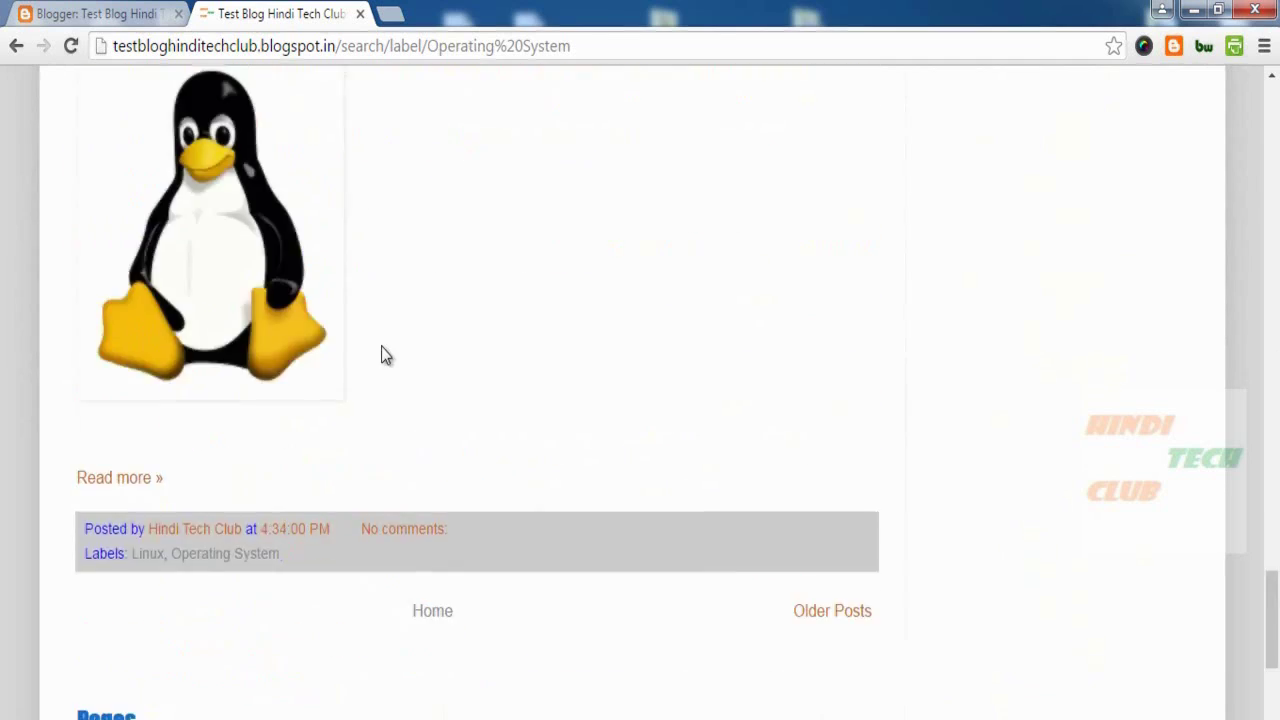
{"action": "scroll", "coordinate": [383, 350], "scroll_direction": "up", "scroll_amount": 5}
{"action": "scroll", "coordinate": [420, 420], "scroll_direction": "down", "scroll_amount": 1}
{"action": "scroll", "coordinate": [455, 462], "scroll_direction": "up", "scroll_amount": 14}
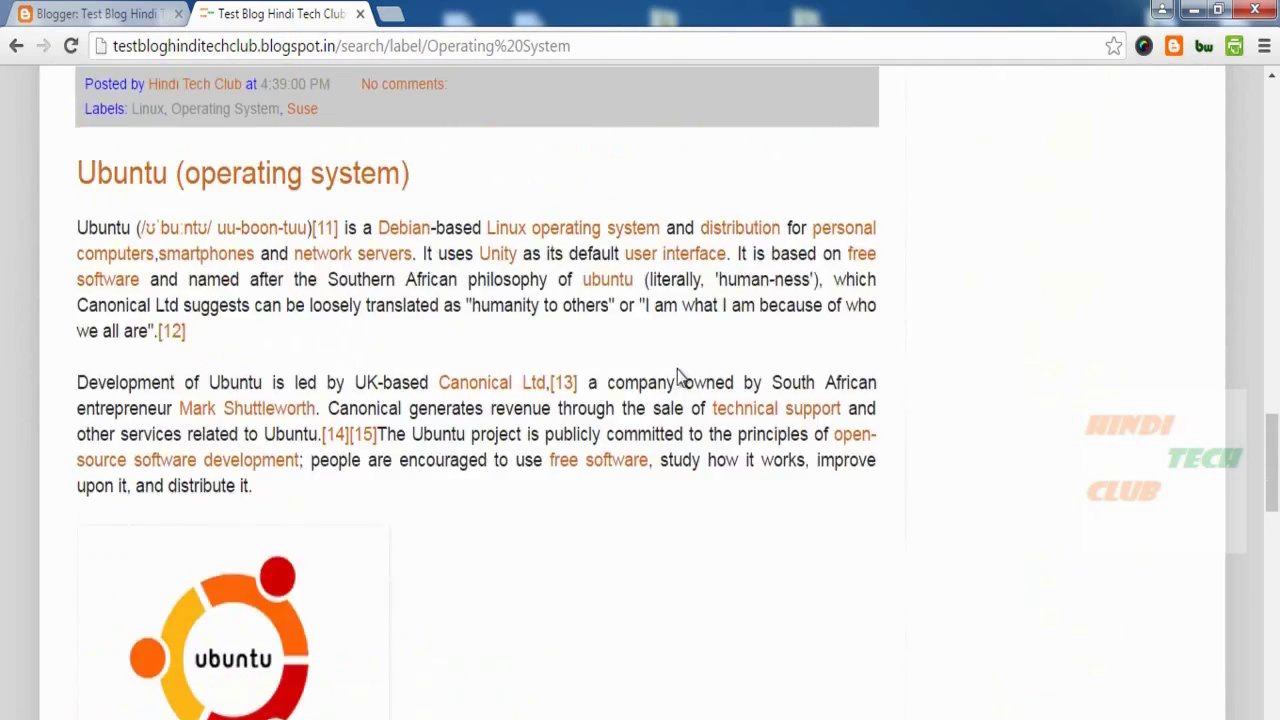
{"action": "scroll", "coordinate": [663, 365], "scroll_direction": "up", "scroll_amount": 10}
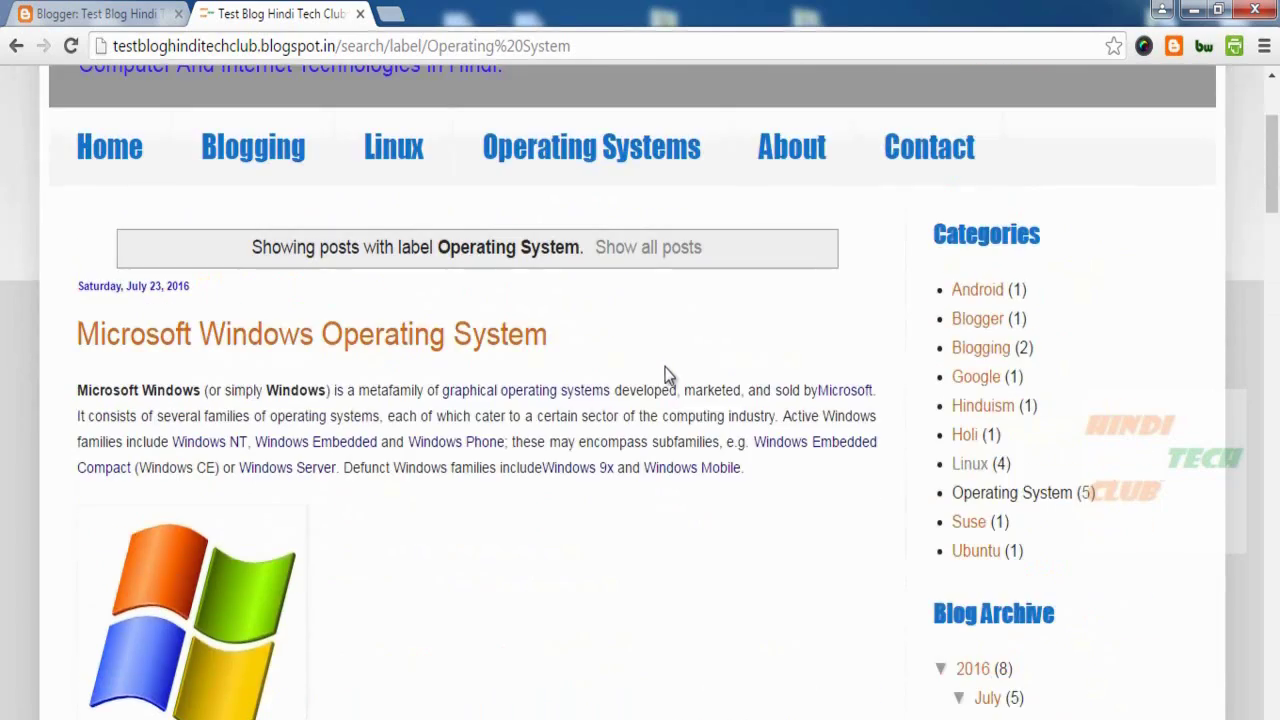
Step: Examine the labels under the Microsoft Windows and Android posts on the Operating Systems page
{"action": "scroll", "coordinate": [500, 372], "scroll_direction": "down", "scroll_amount": 5}
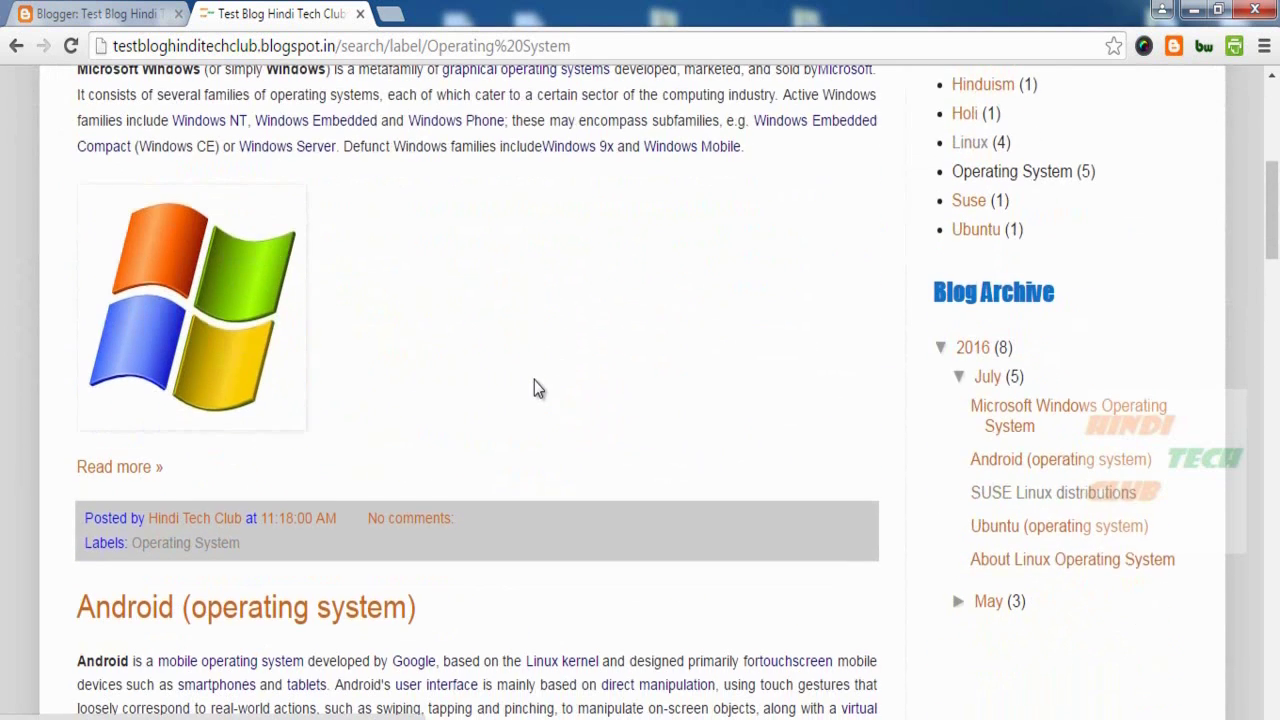
{"action": "scroll", "coordinate": [375, 290], "scroll_direction": "up", "scroll_amount": 4}
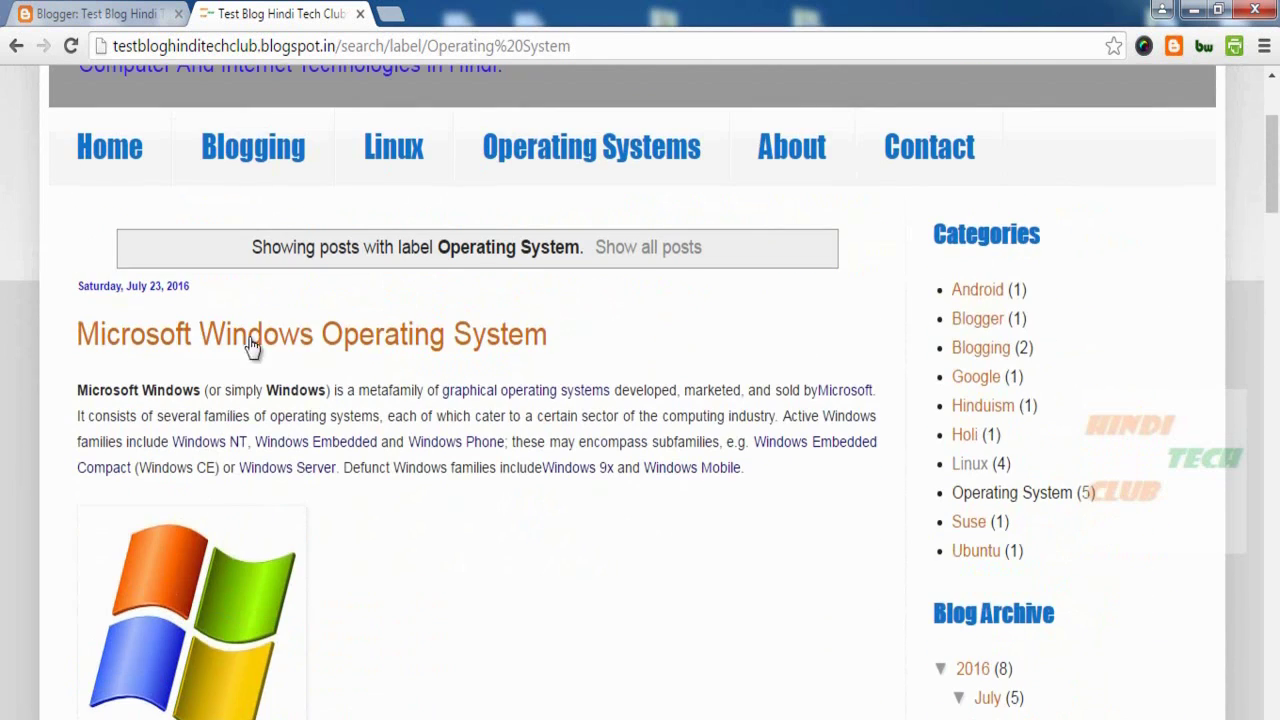
{"action": "scroll", "coordinate": [222, 443], "scroll_direction": "down", "scroll_amount": 3}
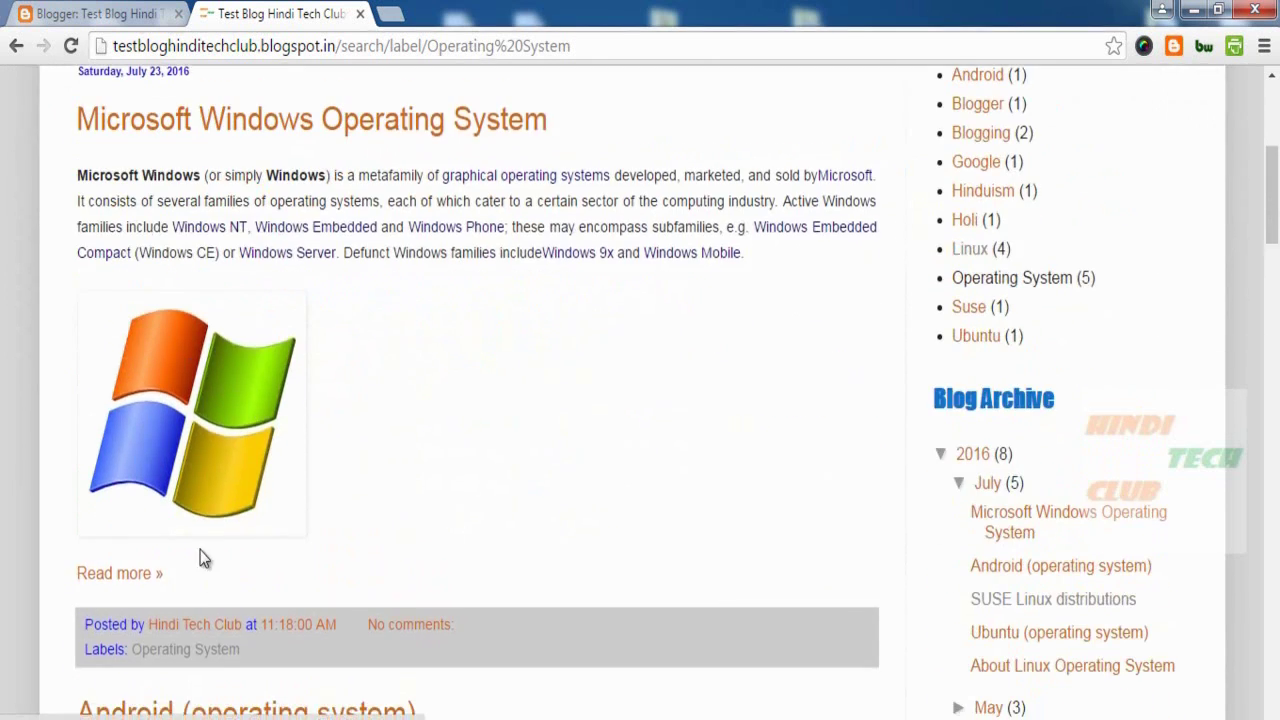
{"action": "scroll", "coordinate": [200, 551], "scroll_direction": "down", "scroll_amount": 1}
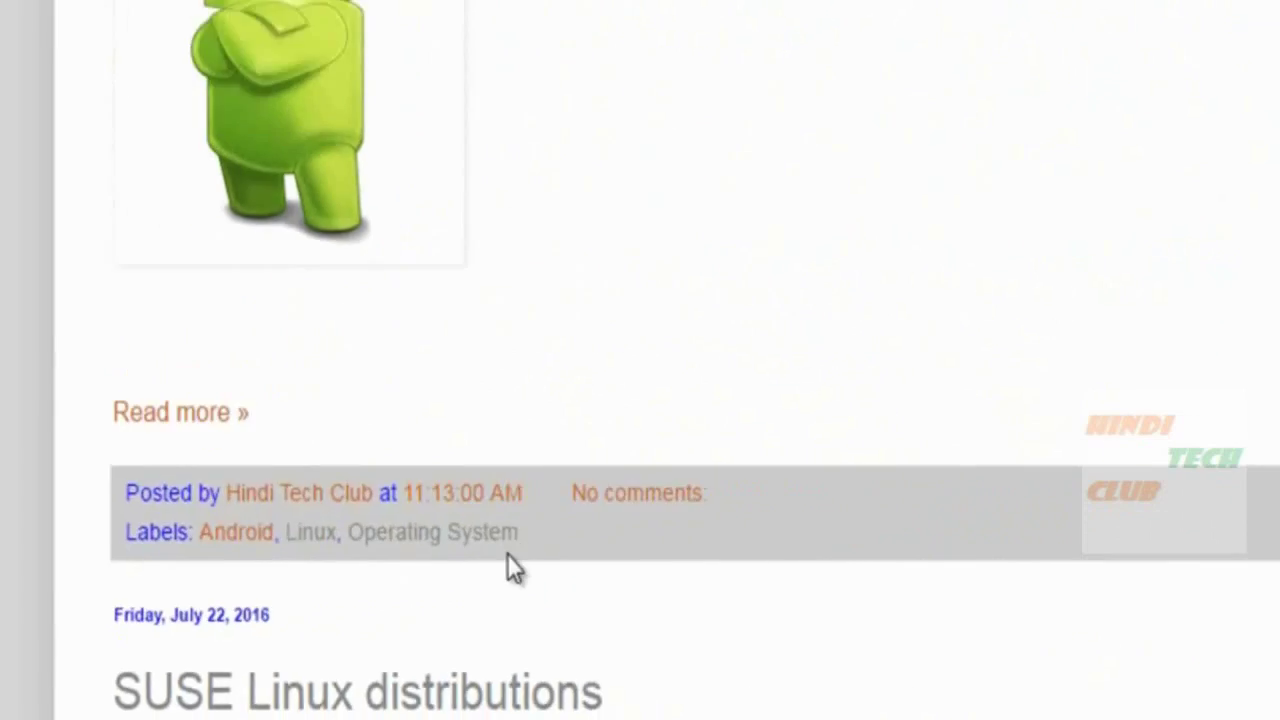
{"action": "scroll", "coordinate": [503, 319], "scroll_direction": "up", "scroll_amount": 15}
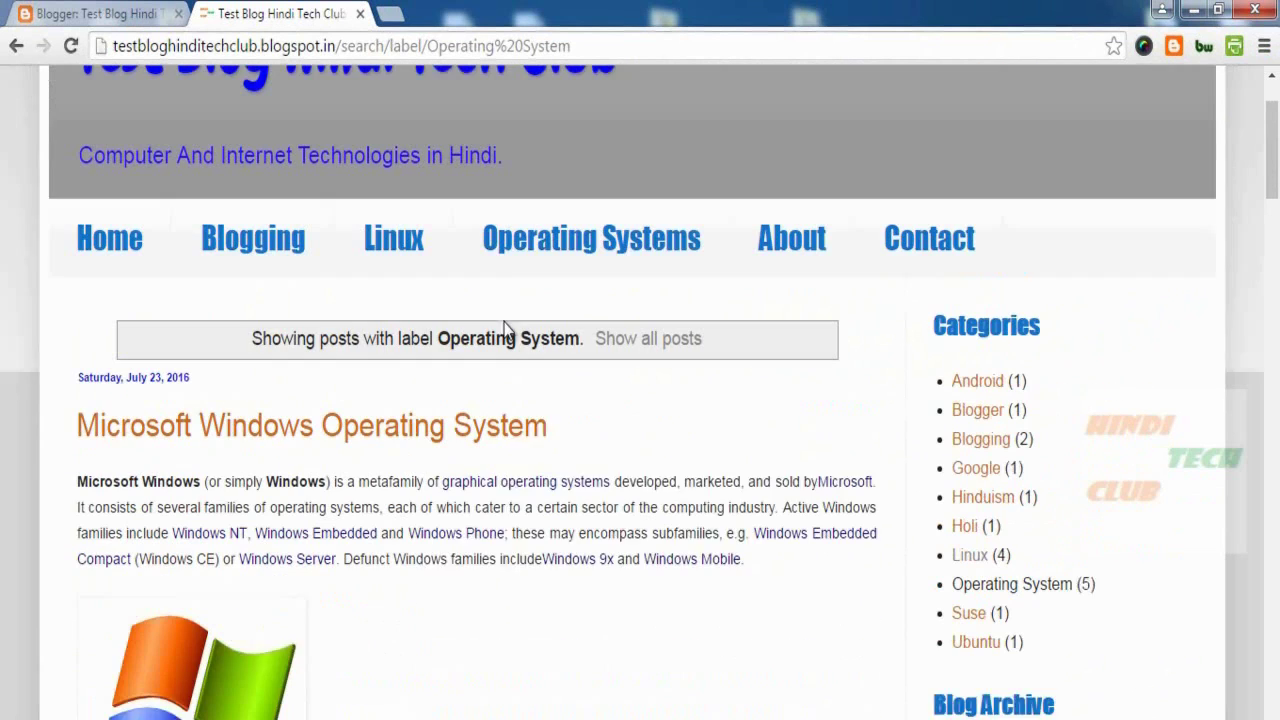
{"action": "scroll", "coordinate": [489, 348], "scroll_direction": "down", "scroll_amount": 4}
{"action": "scroll", "coordinate": [551, 408], "scroll_direction": "up", "scroll_amount": 5}
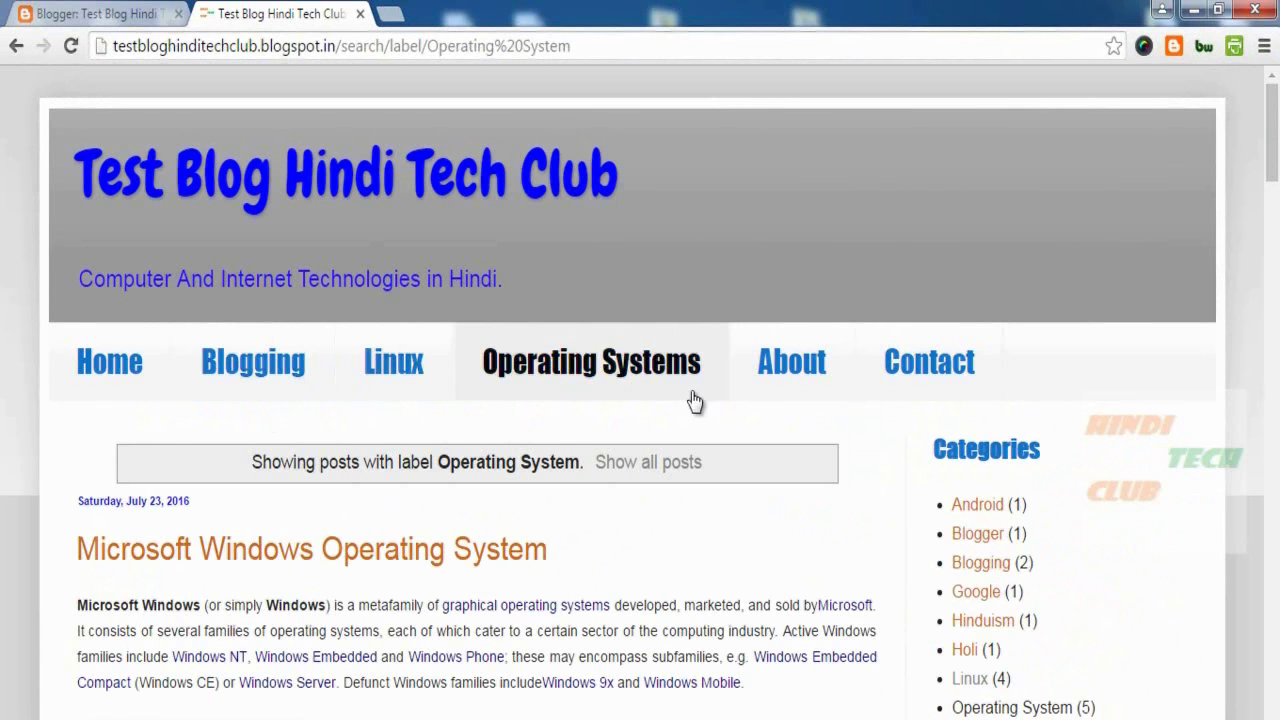
{"action": "scroll", "coordinate": [661, 548], "scroll_direction": "down", "scroll_amount": 4}
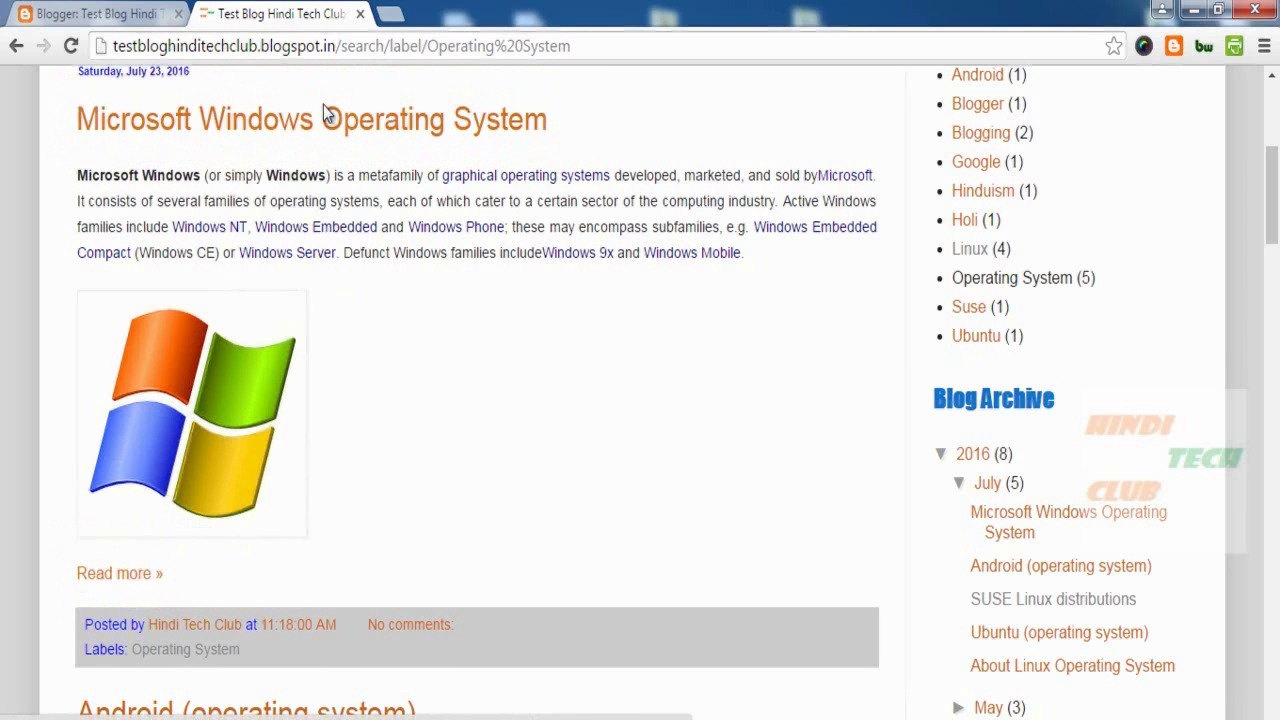
Step: Return to the blog's Layout page and open the Blog Posts gadget's settings for editing
{"action": "left_click", "coordinate": [127, 576]}
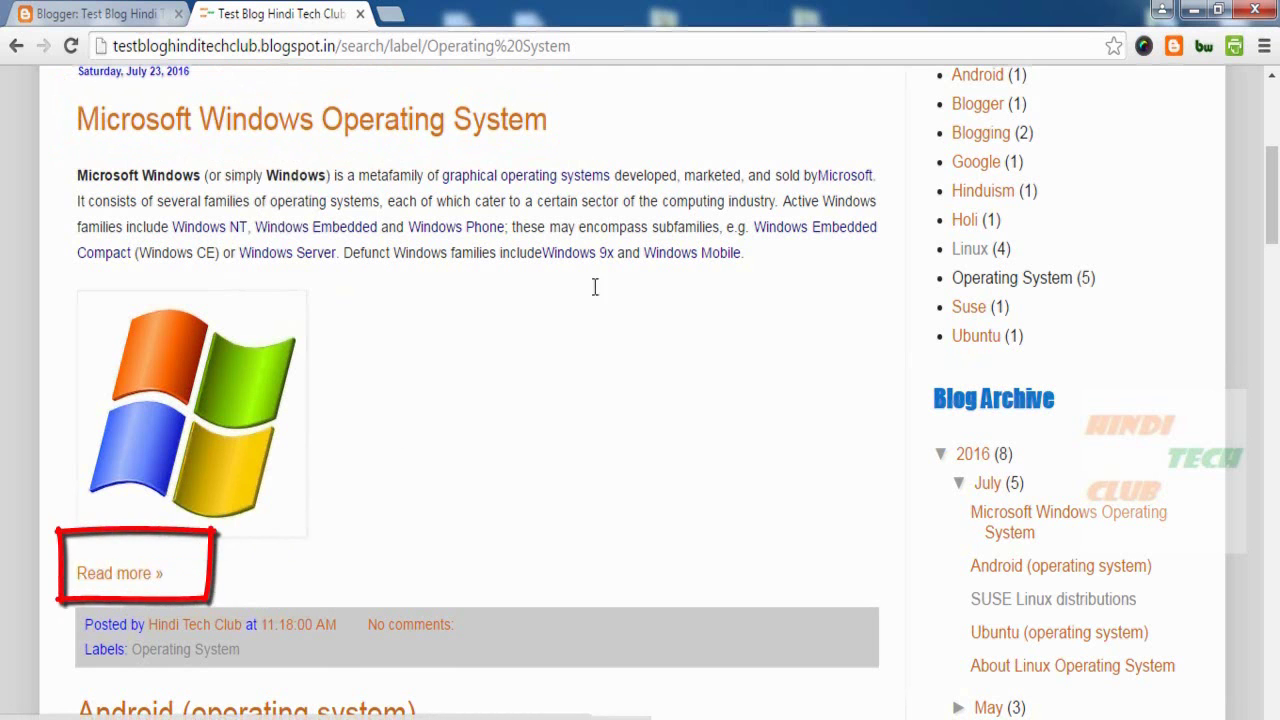
{"action": "left_click", "coordinate": [97, 13]}
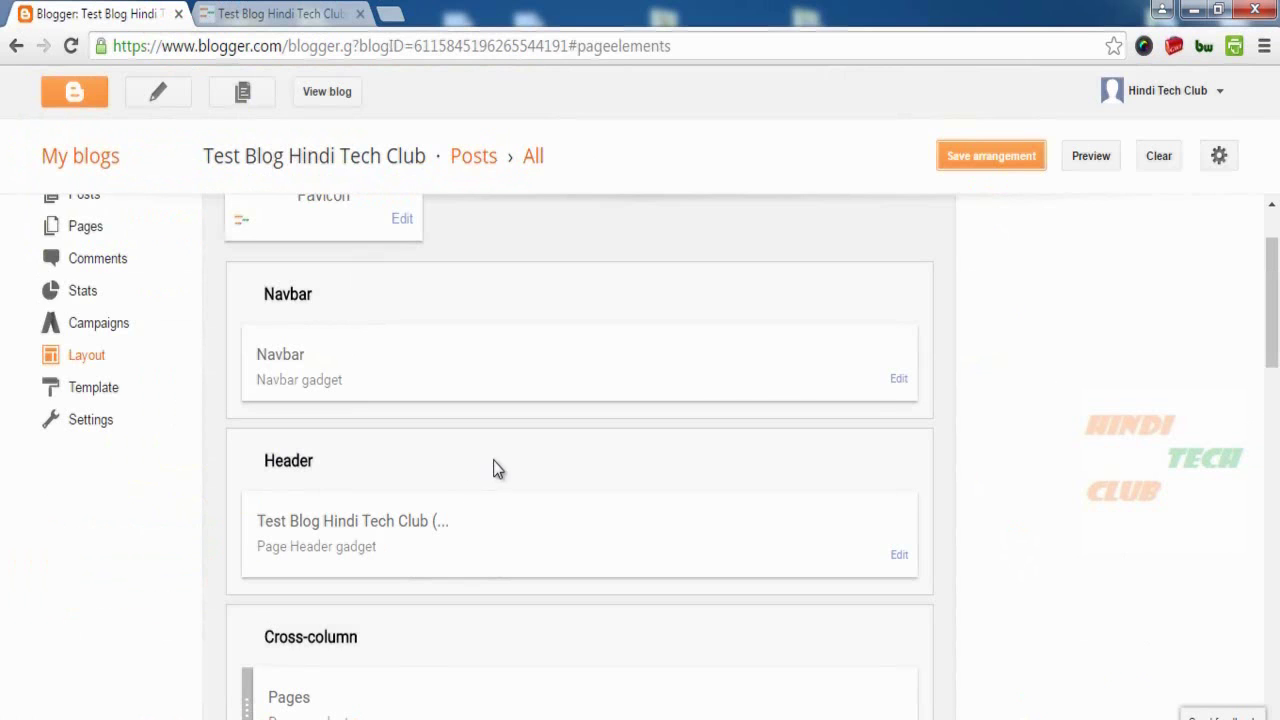
{"action": "scroll", "coordinate": [497, 470], "scroll_direction": "down", "scroll_amount": 2}
{"action": "scroll", "coordinate": [369, 434], "scroll_direction": "up", "scroll_amount": 3}
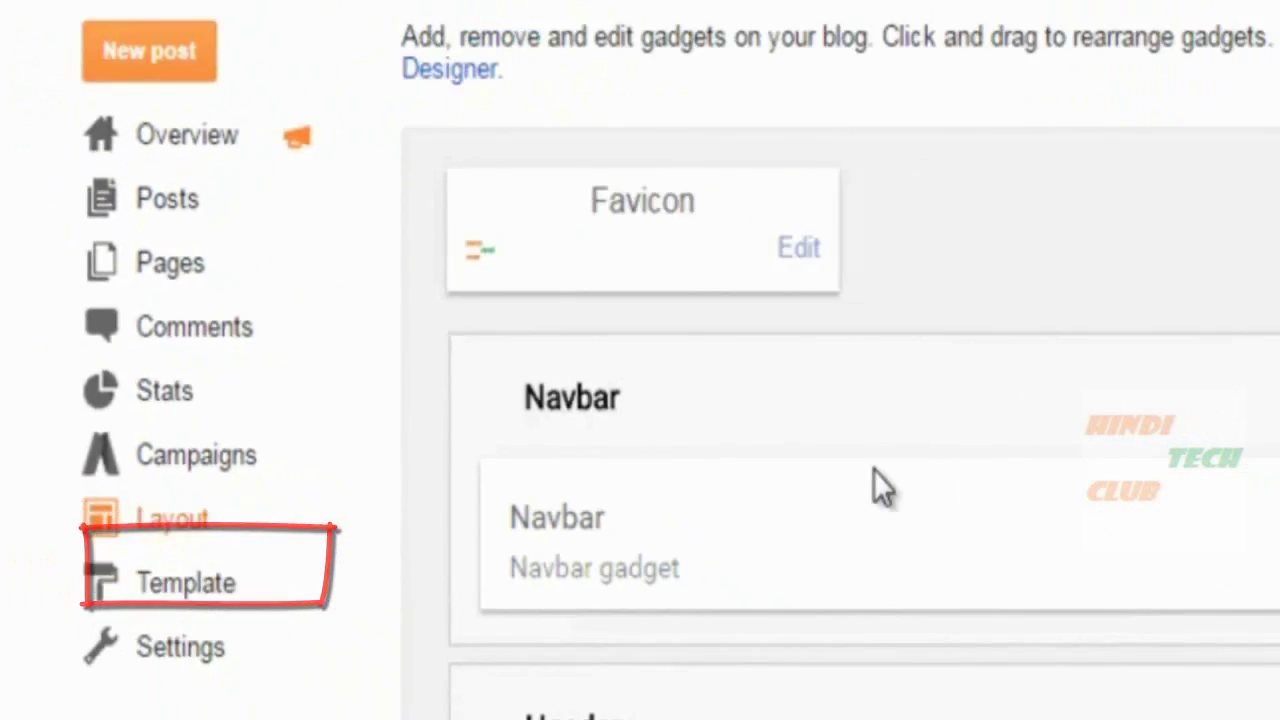
{"action": "scroll", "coordinate": [1210, 517], "scroll_direction": "down", "scroll_amount": 3}
{"action": "scroll", "coordinate": [468, 440], "scroll_direction": "down", "scroll_amount": 4}
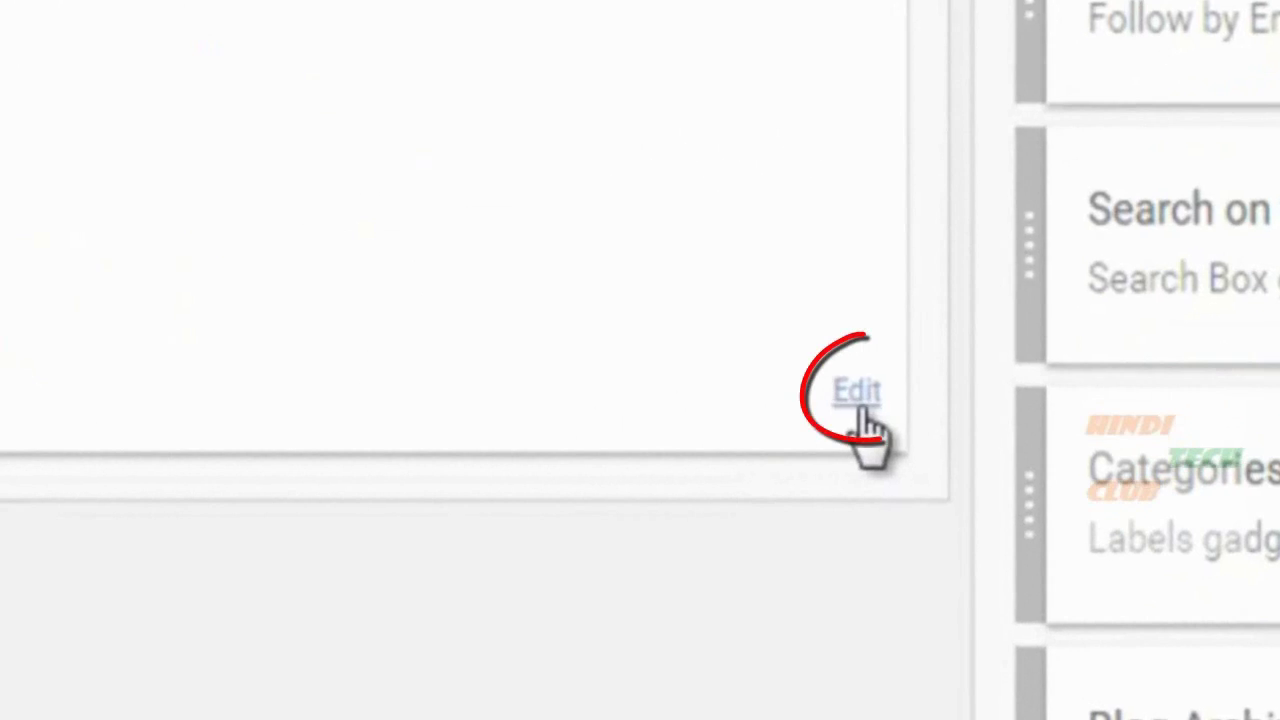
{"action": "left_click", "coordinate": [858, 400]}
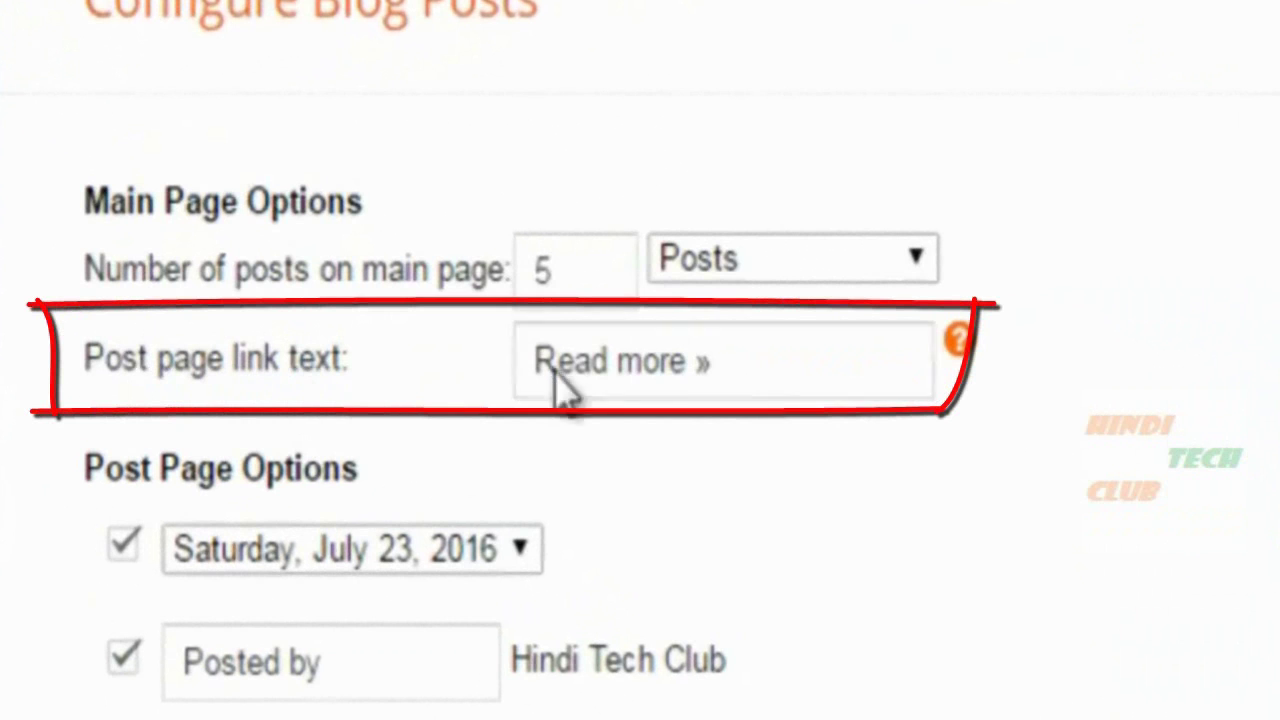
Step: Set the post page link text to "पूरा post पढने के लिए यहाँ click करें>>>>>" and save the Blog Posts settings
{"action": "left_click_drag", "start_coordinate": [771, 370], "coordinate": [495, 370]}
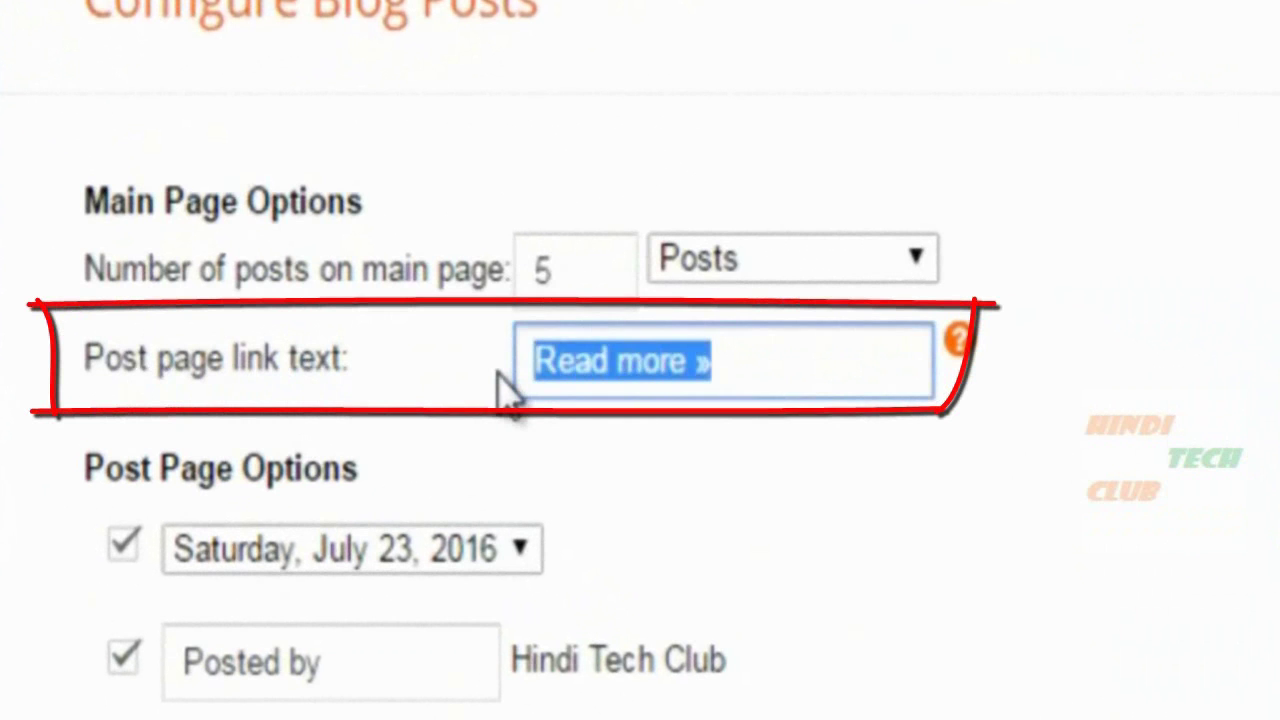
{"action": "key", "text": "BackSpace"}
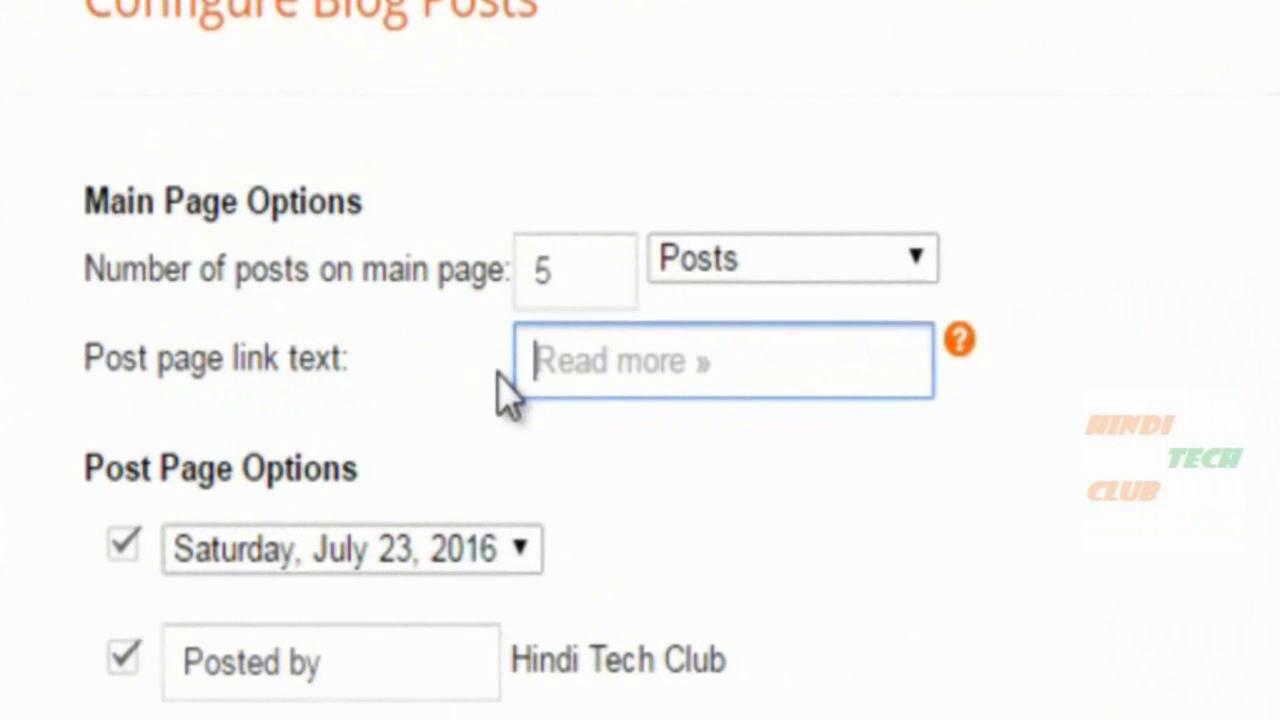
{"action": "type", "text": "पूरा post "}
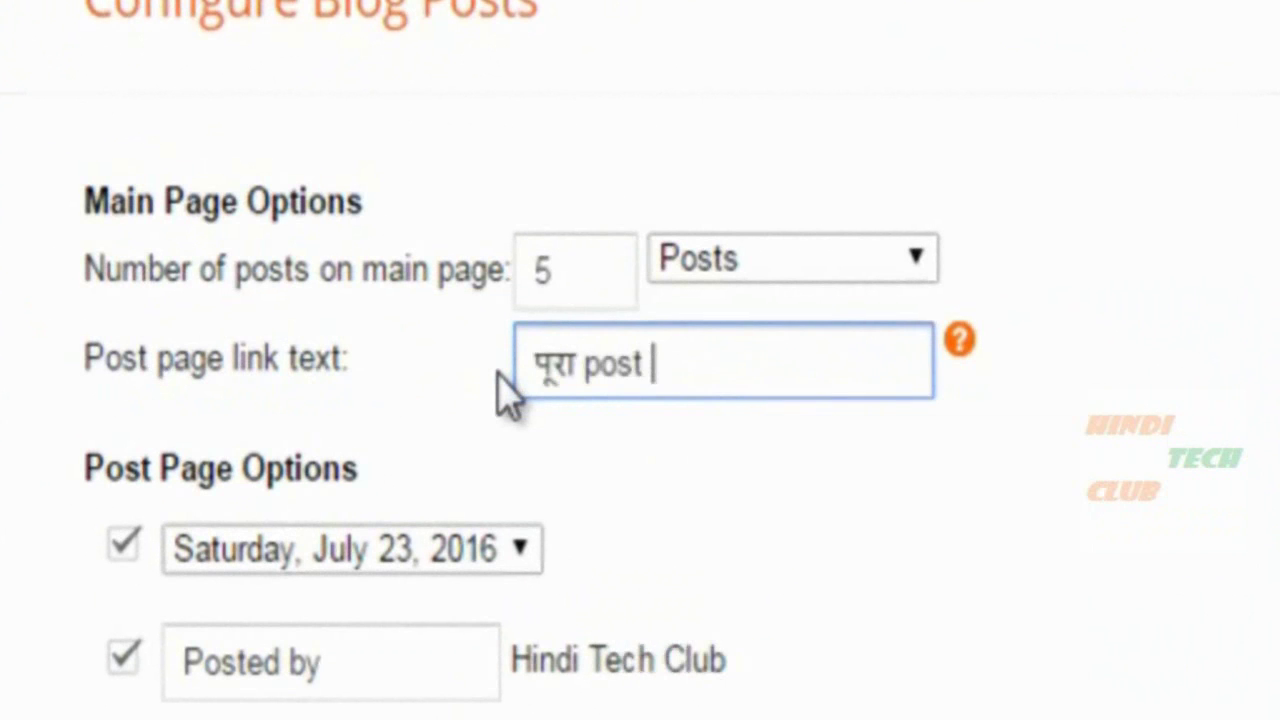
{"action": "type", "text": "pdhne "}
{"action": "type", "text": "के लिए "}
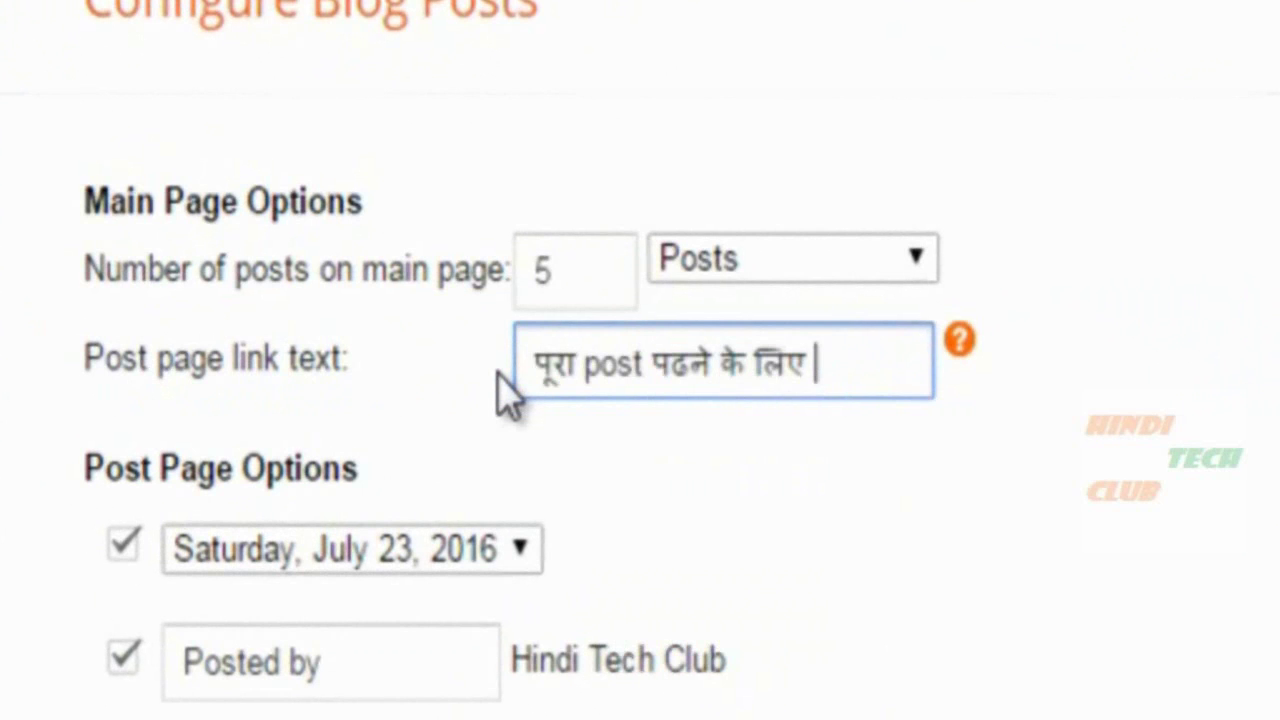
{"action": "type", "text": "yhan cc"}
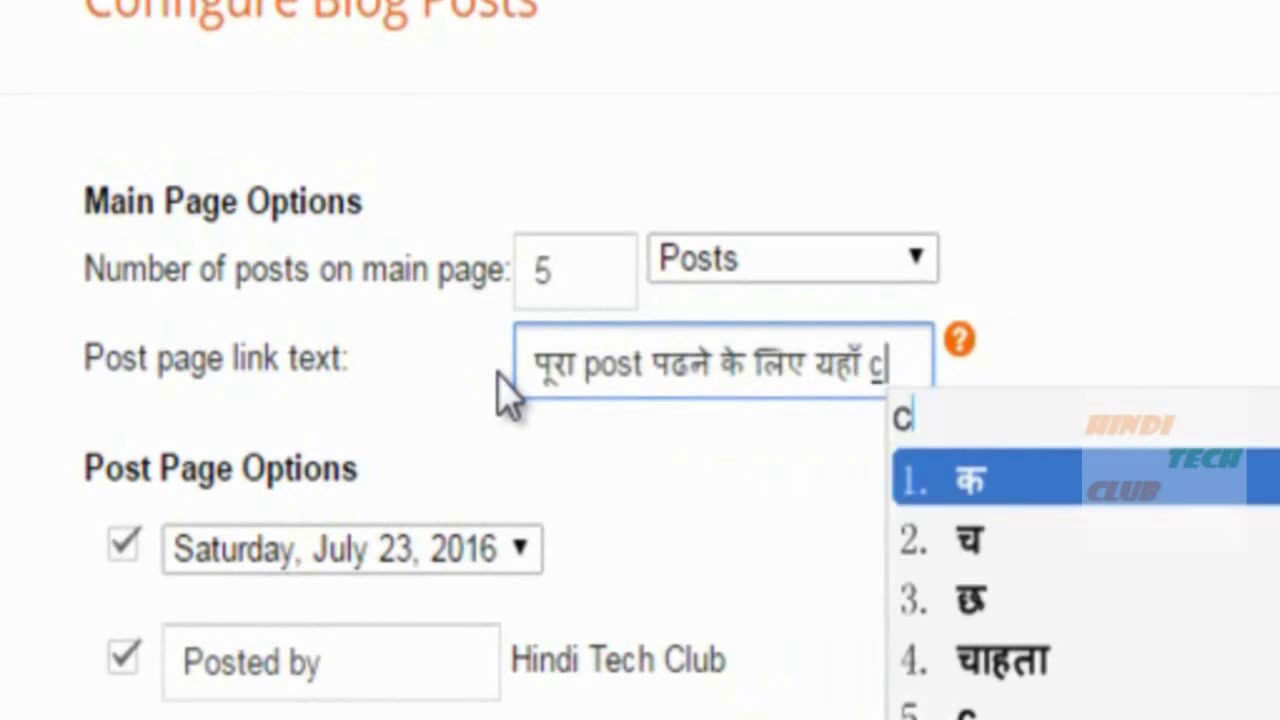
{"action": "key", "text": "BackSpace"}
{"action": "type", "text": "lick "}
{"action": "type", "text": "kren!"}
{"action": "key", "text": "BackSpace"}
{"action": "key", "text": "BackSpace"}
{"action": "type", "text": ">>>>>"}
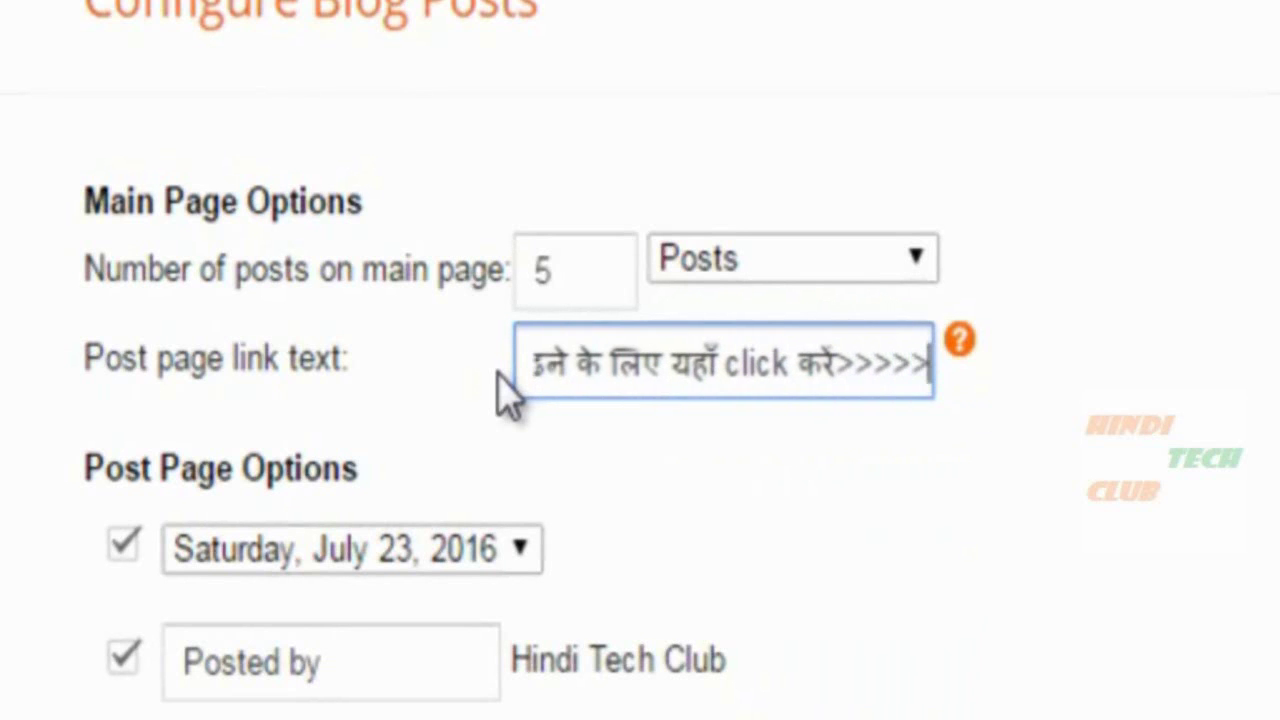
{"action": "key", "text": "Home"}
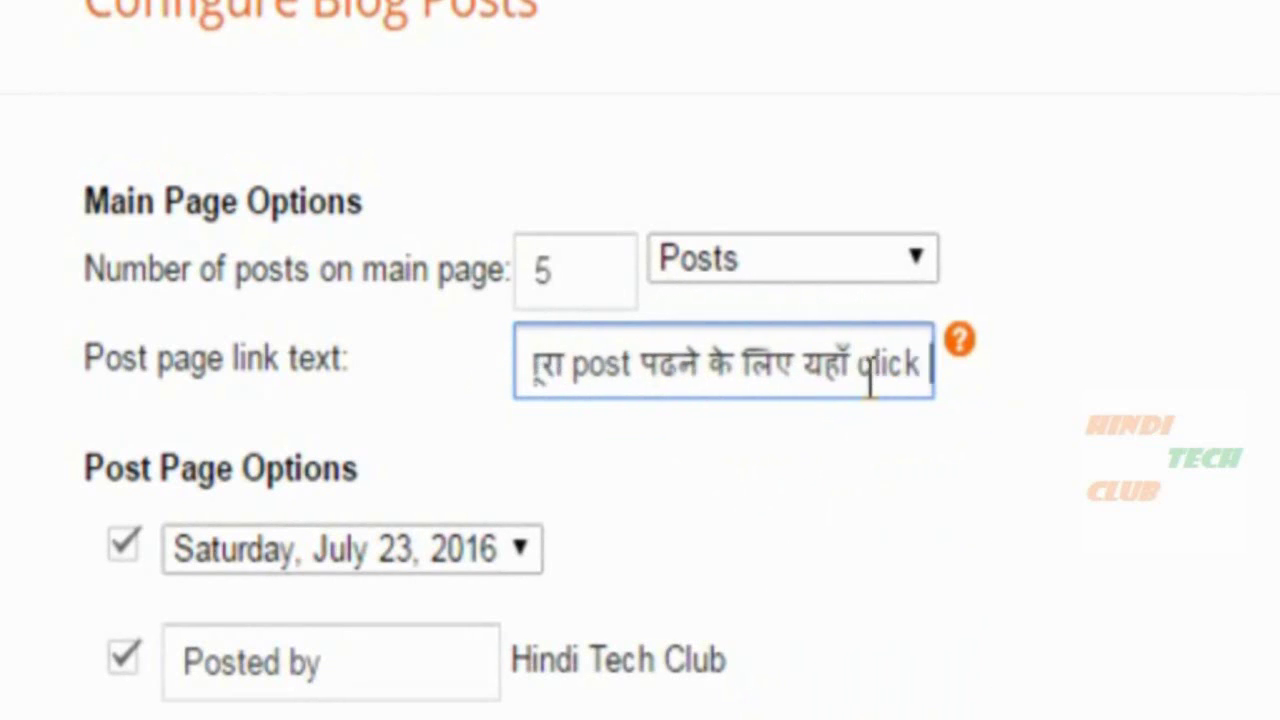
{"action": "key", "text": "End"}
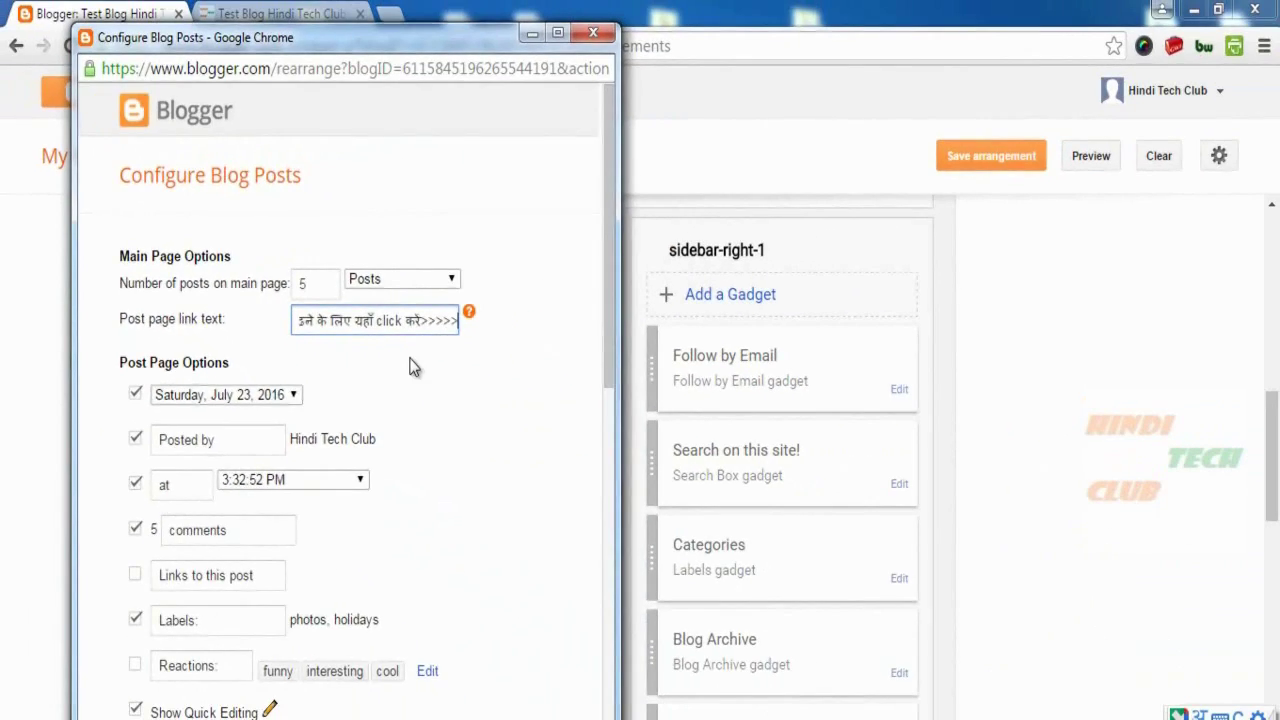
{"action": "scroll", "coordinate": [409, 354], "scroll_direction": "down", "scroll_amount": 8}
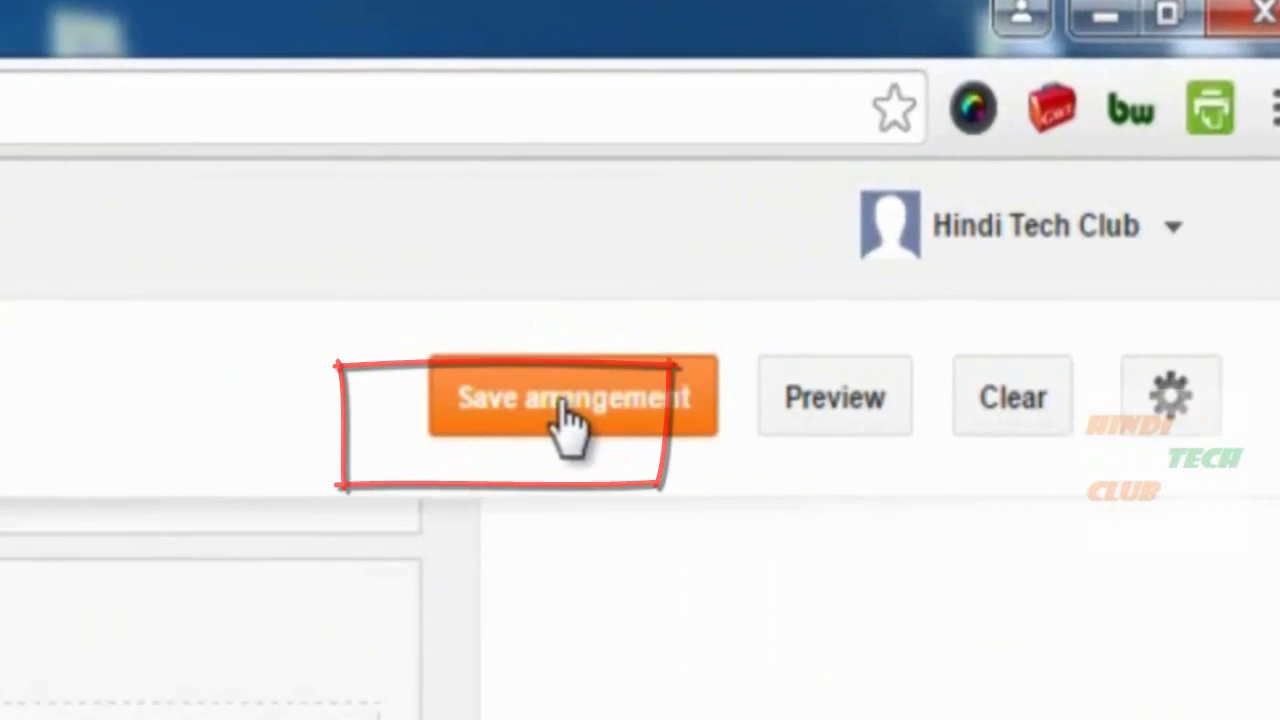
Step: Try to save the layout arrangement, and reload the Layout page
{"action": "left_click", "coordinate": [490, 425]}
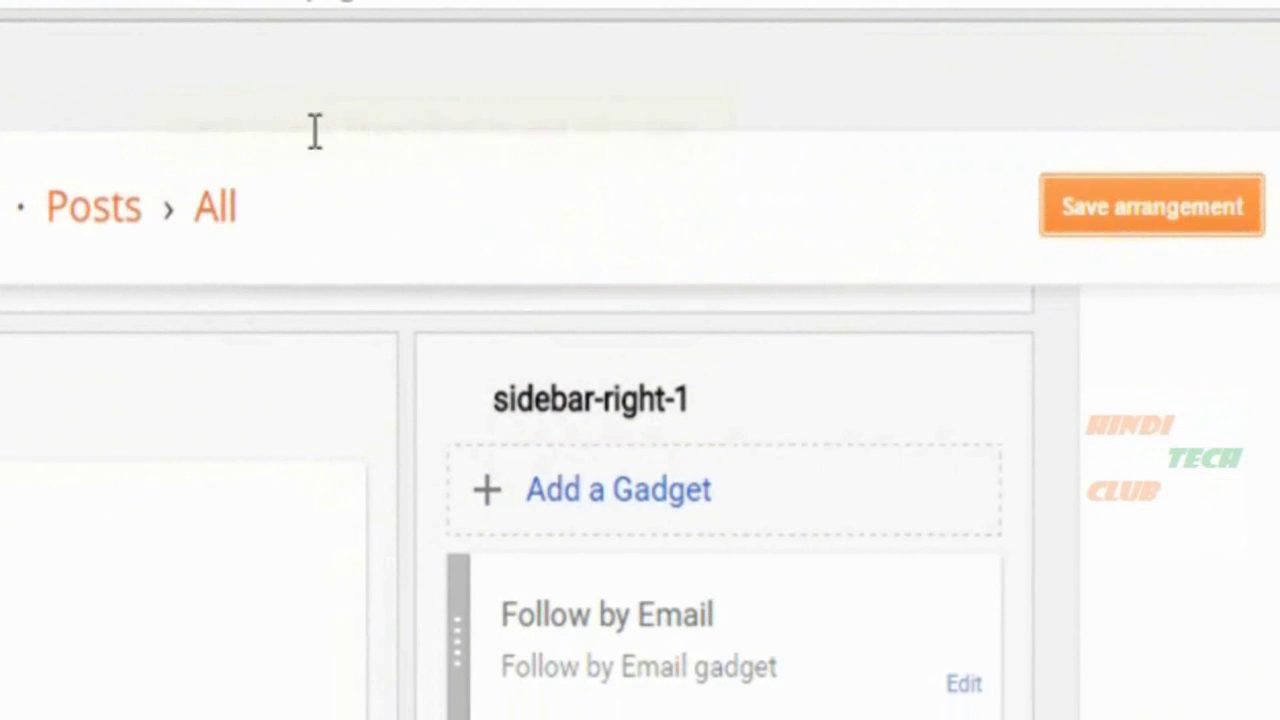
{"action": "left_click", "coordinate": [1124, 212]}
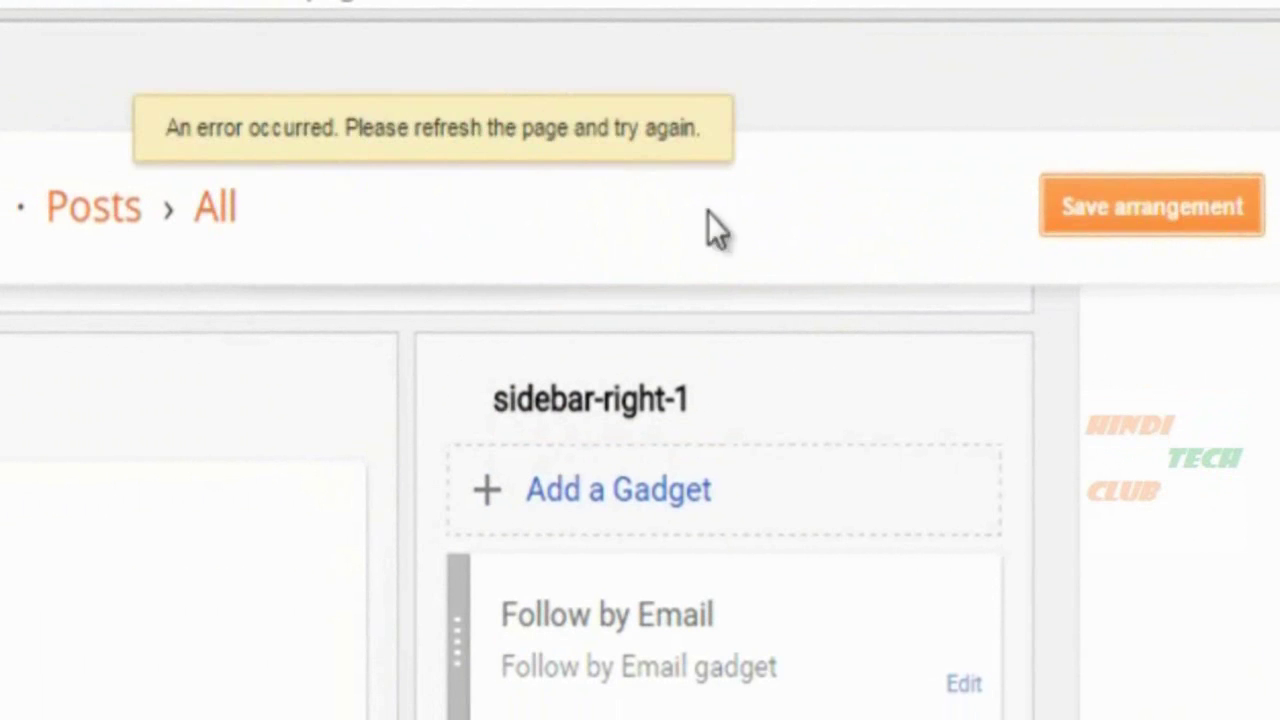
{"action": "key", "text": "F5"}
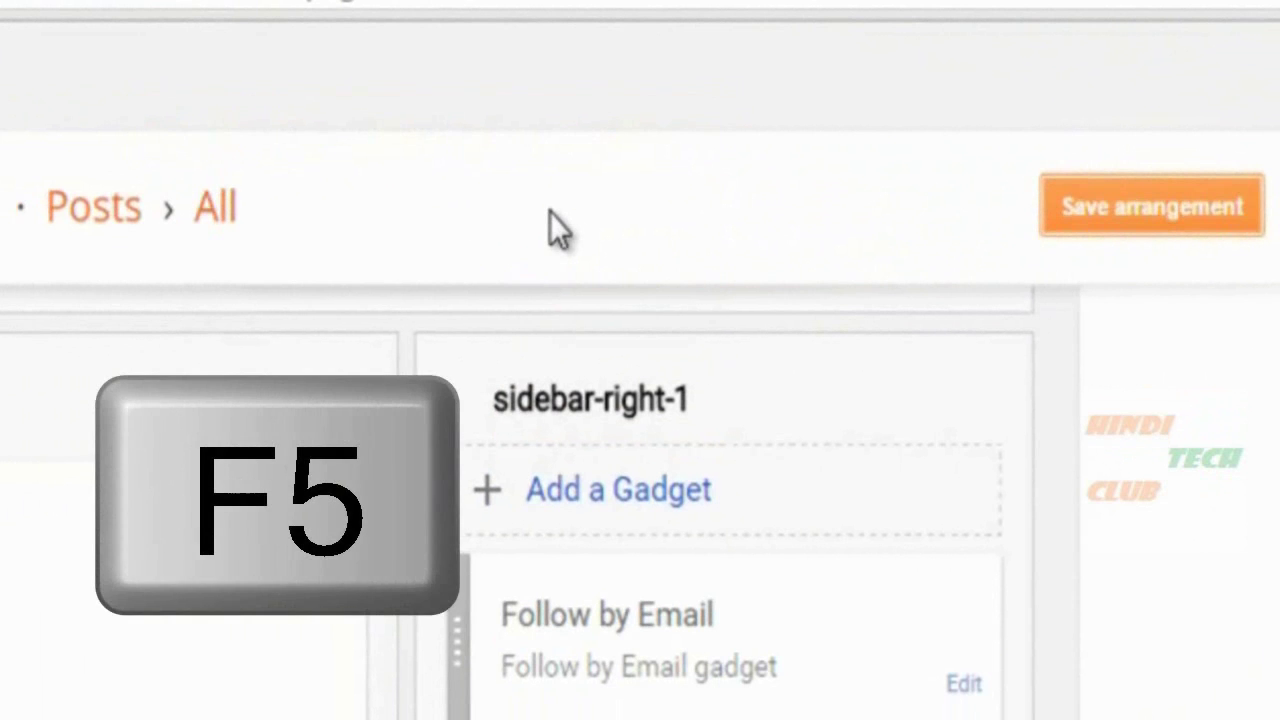
{"action": "left_click", "coordinate": [534, 230]}
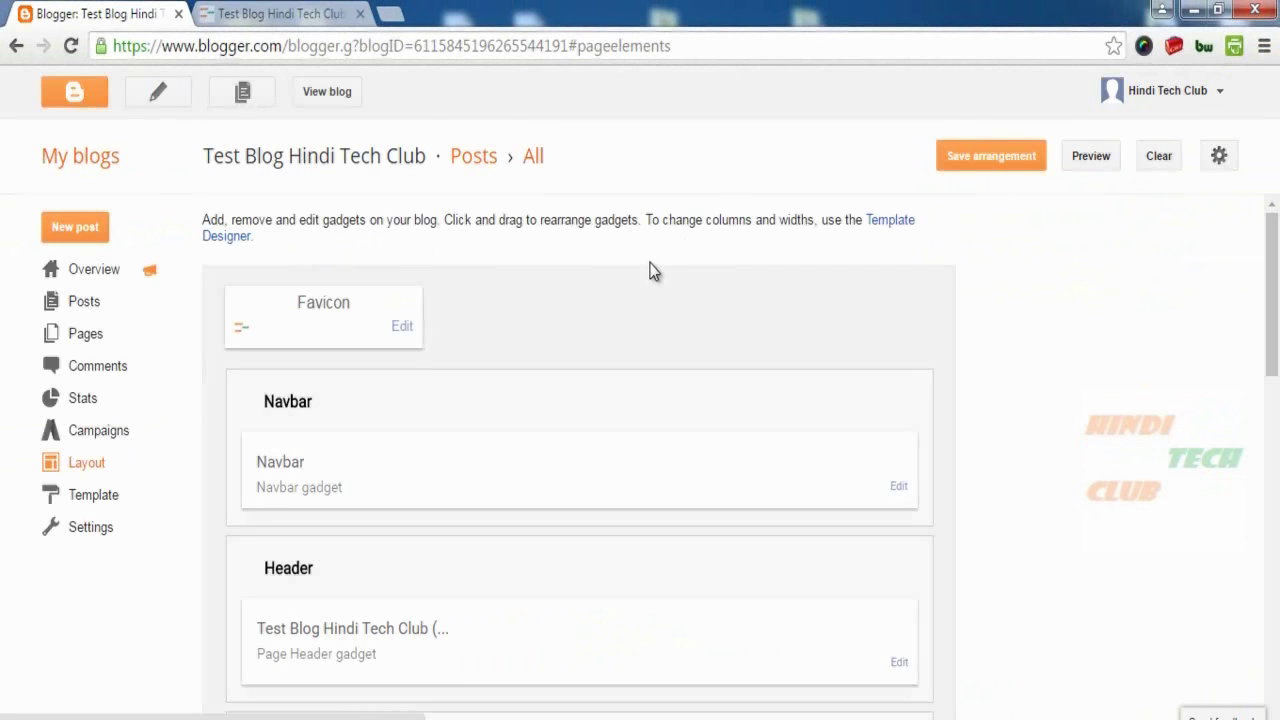
Step: Check the post page link text in the Blog Posts gadget's settings, close them and save the layout arrangement
{"action": "scroll", "coordinate": [649, 271], "scroll_direction": "down", "scroll_amount": 5}
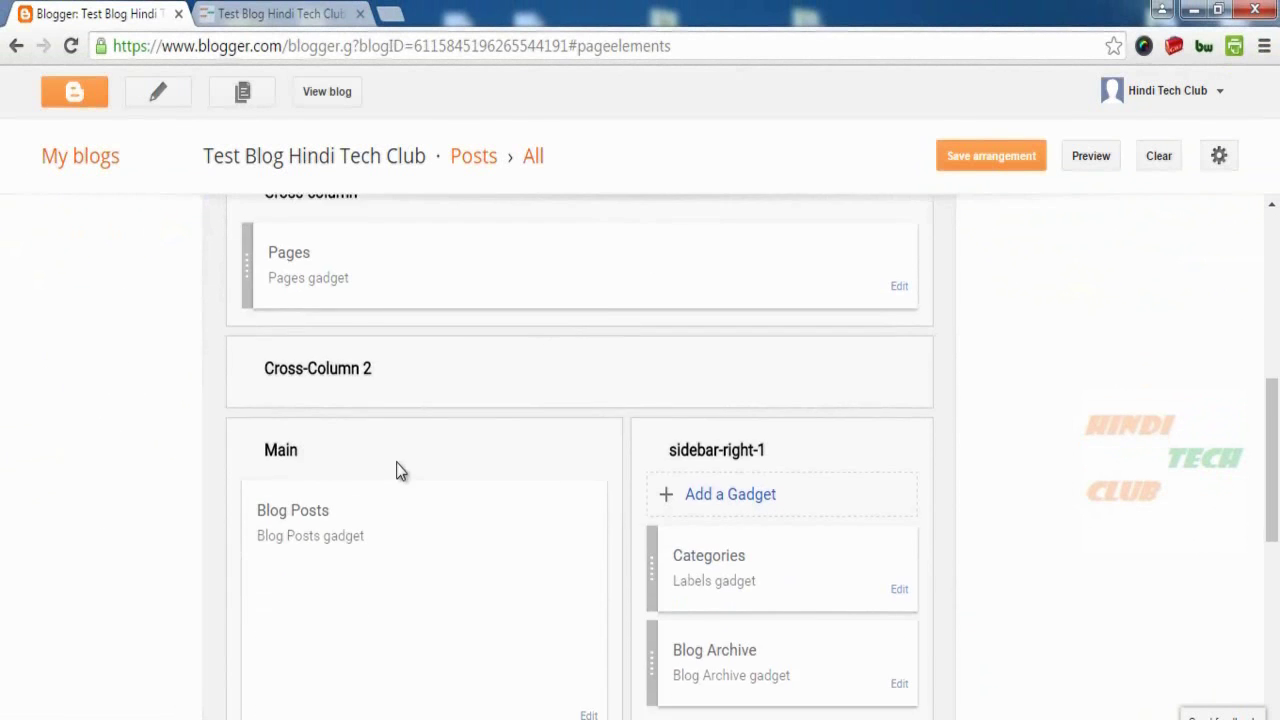
{"action": "scroll", "coordinate": [544, 433], "scroll_direction": "down", "scroll_amount": 3}
{"action": "left_click", "coordinate": [589, 412]}
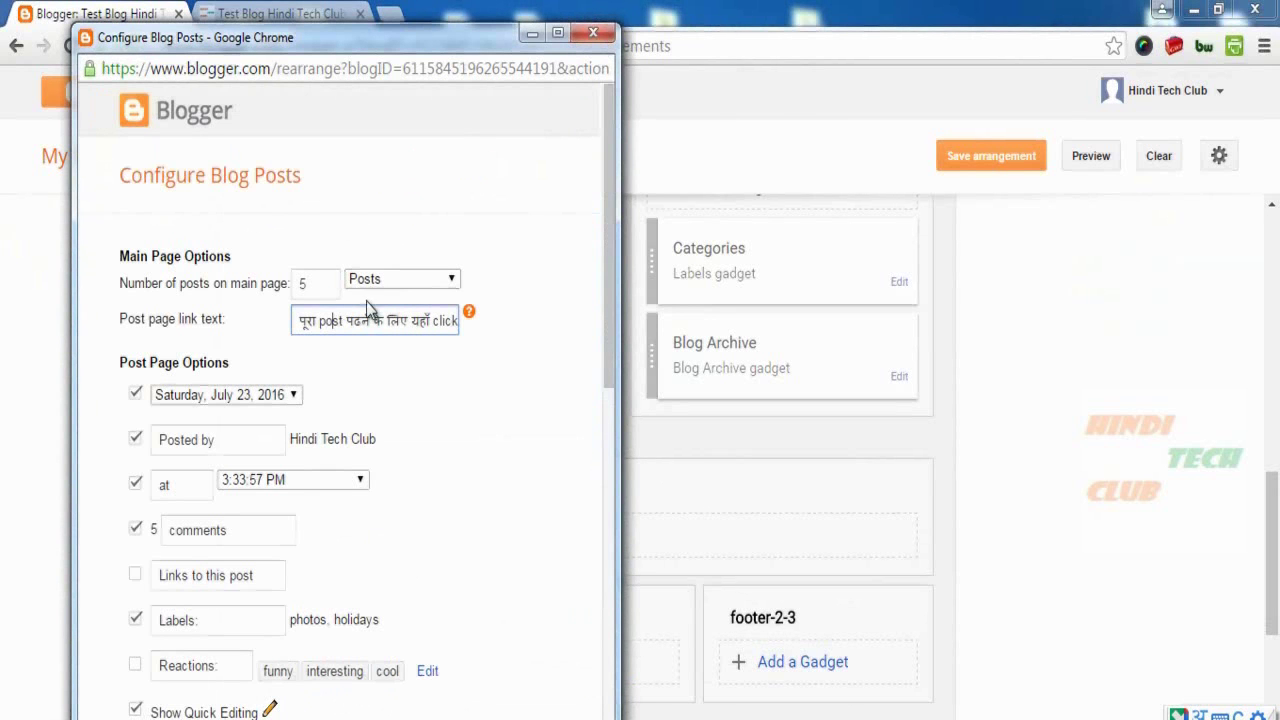
{"action": "left_click", "coordinate": [593, 34]}
{"action": "left_click", "coordinate": [985, 158]}
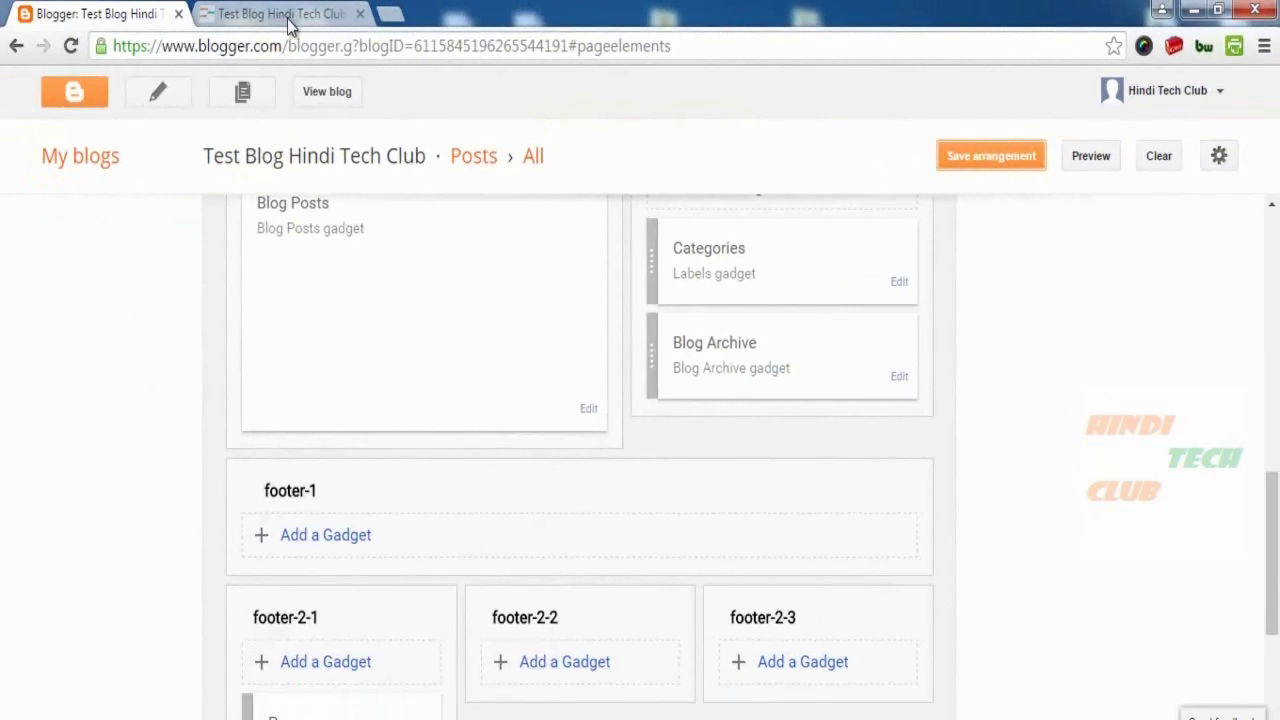
Step: Open the live blog's home page and examine the post page link under the Microsoft Windows and Android posts
{"action": "left_click", "coordinate": [22, 16]}
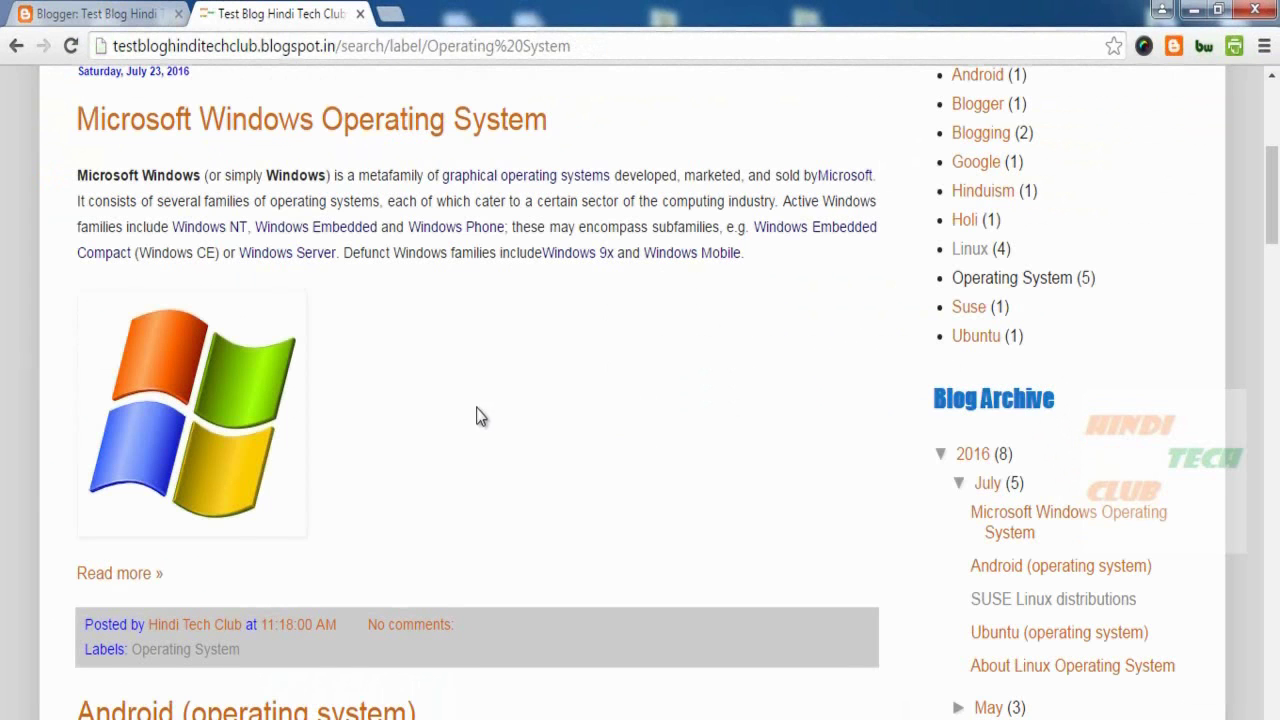
{"action": "scroll", "coordinate": [477, 386], "scroll_direction": "up", "scroll_amount": 5}
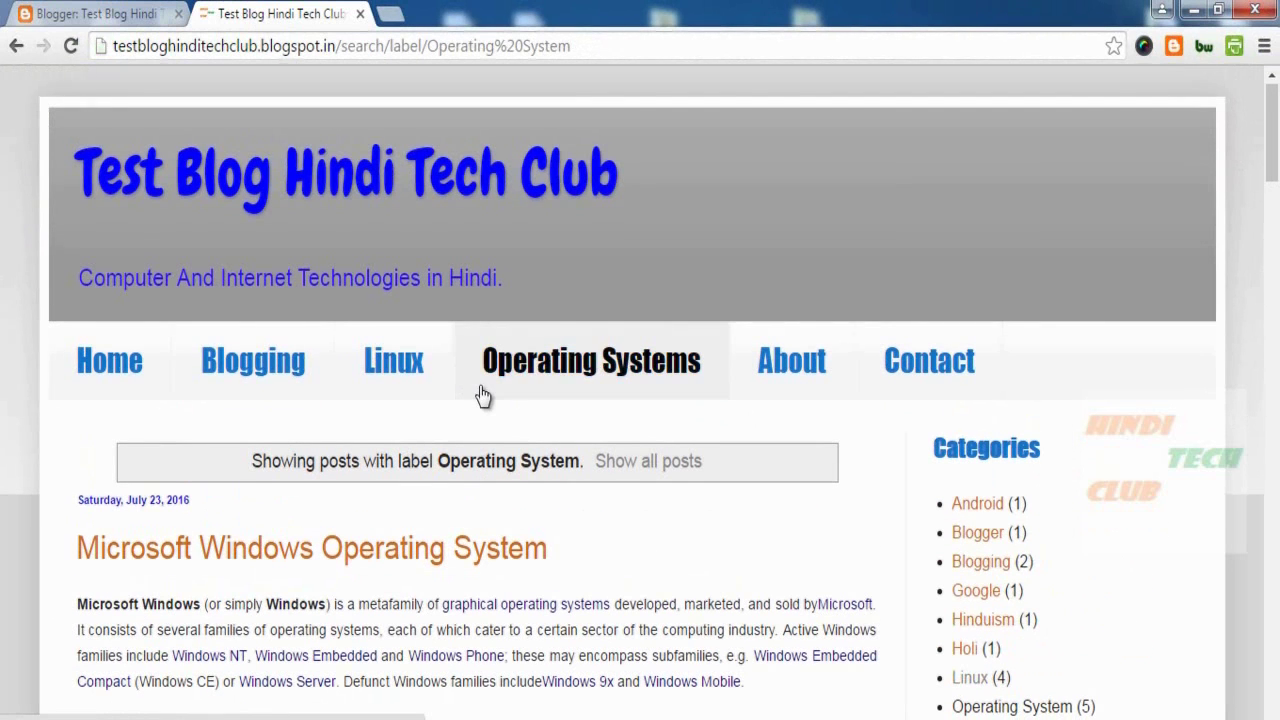
{"action": "left_click", "coordinate": [100, 375]}
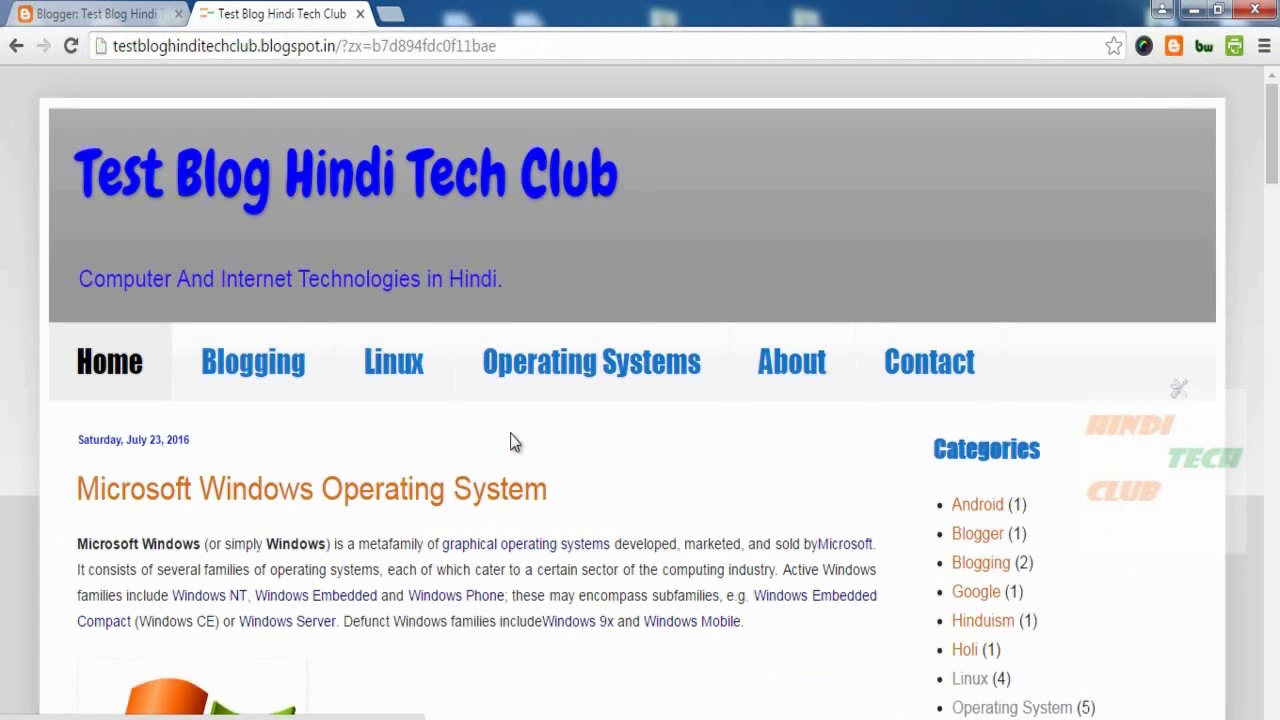
{"action": "scroll", "coordinate": [480, 440], "scroll_direction": "down", "scroll_amount": 2}
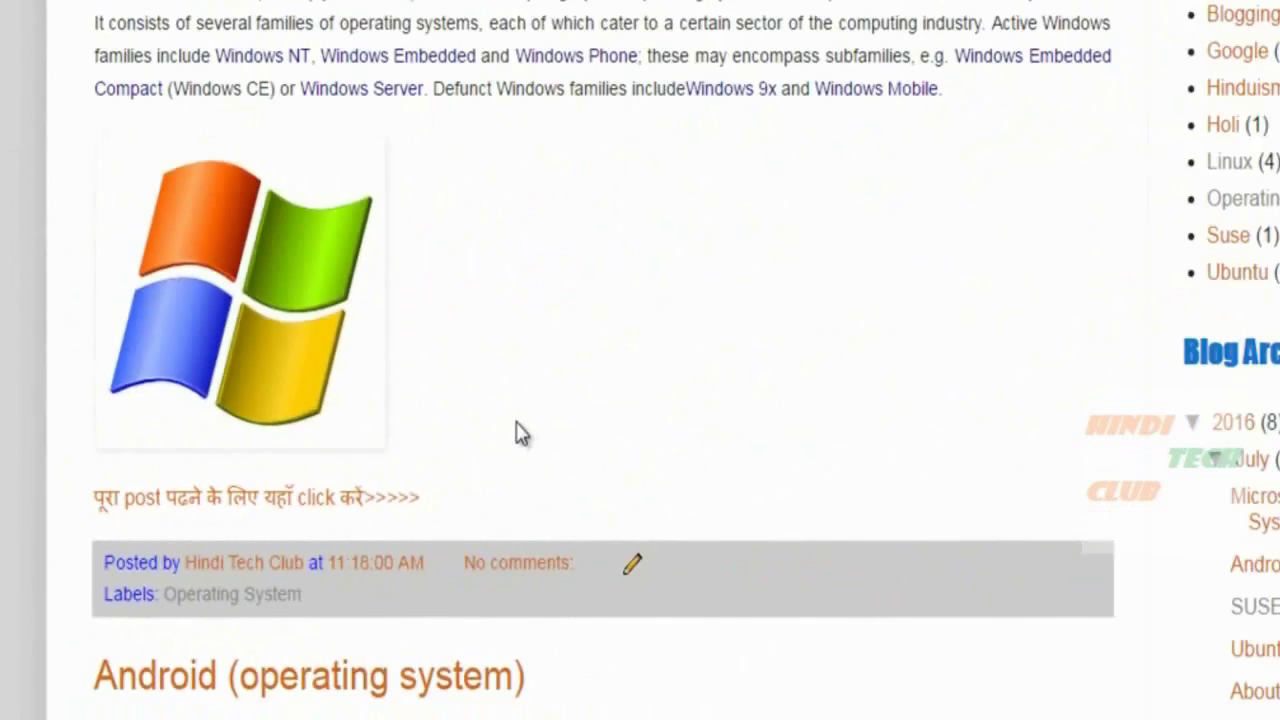
{"action": "scroll", "coordinate": [180, 380], "scroll_direction": "down", "scroll_amount": 3}
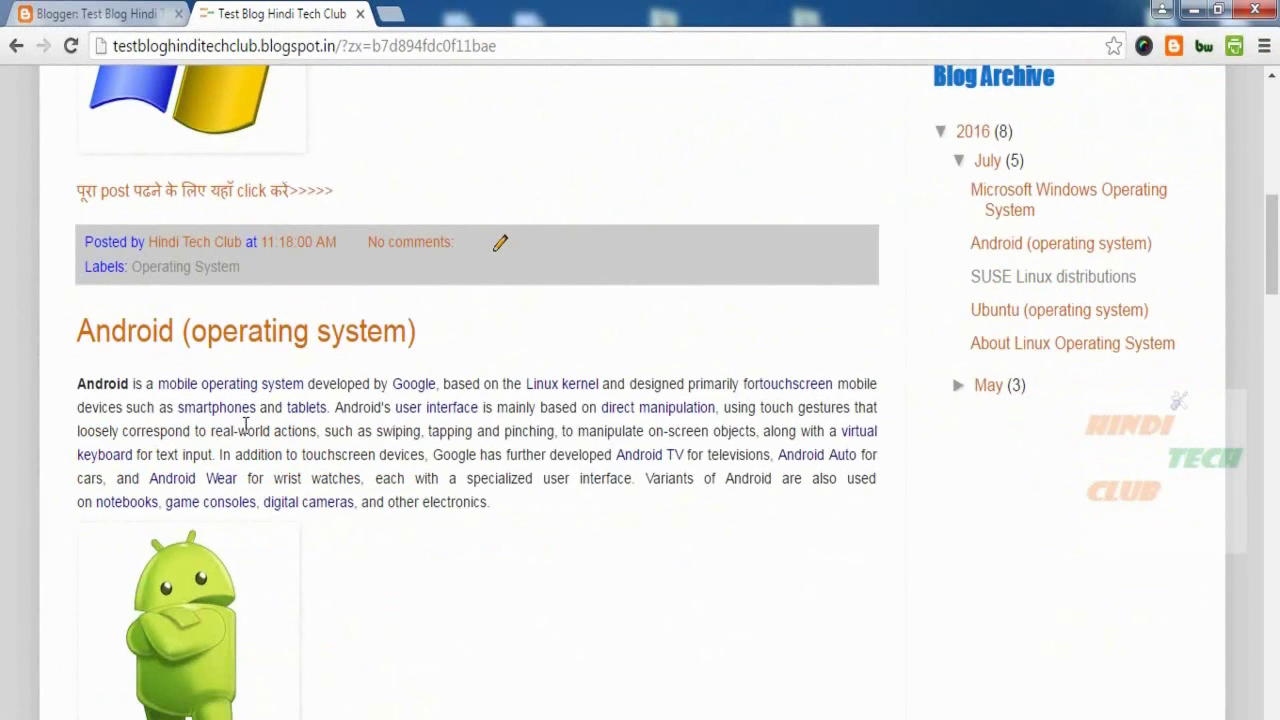
{"action": "scroll", "coordinate": [232, 418], "scroll_direction": "down", "scroll_amount": 3}
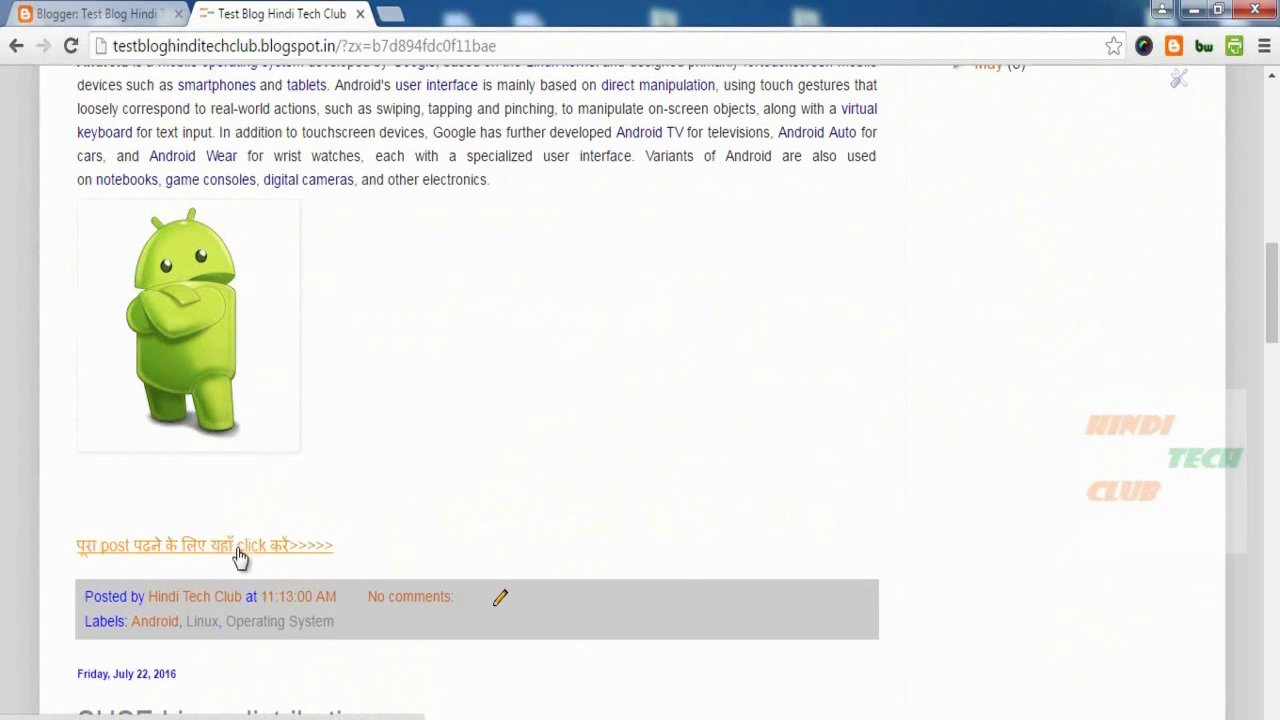
{"action": "scroll", "coordinate": [476, 375], "scroll_direction": "up", "scroll_amount": 7}
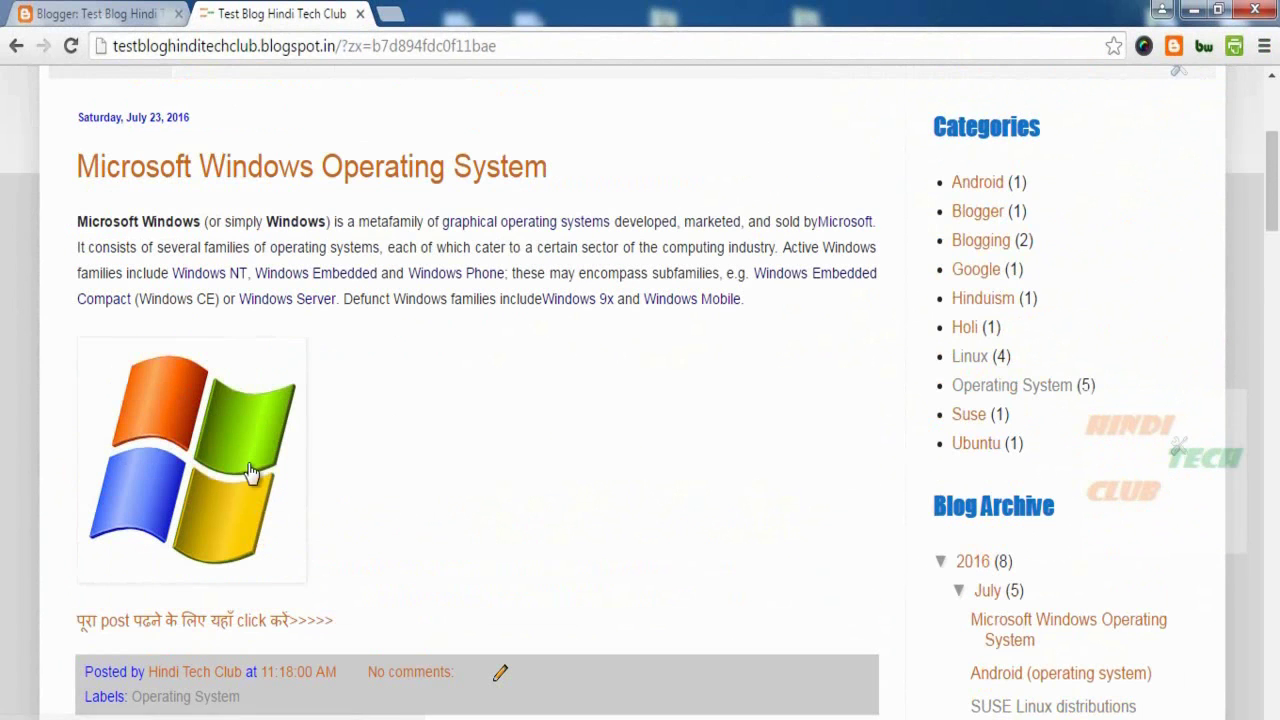
{"action": "scroll", "coordinate": [582, 414], "scroll_direction": "up", "scroll_amount": 3}
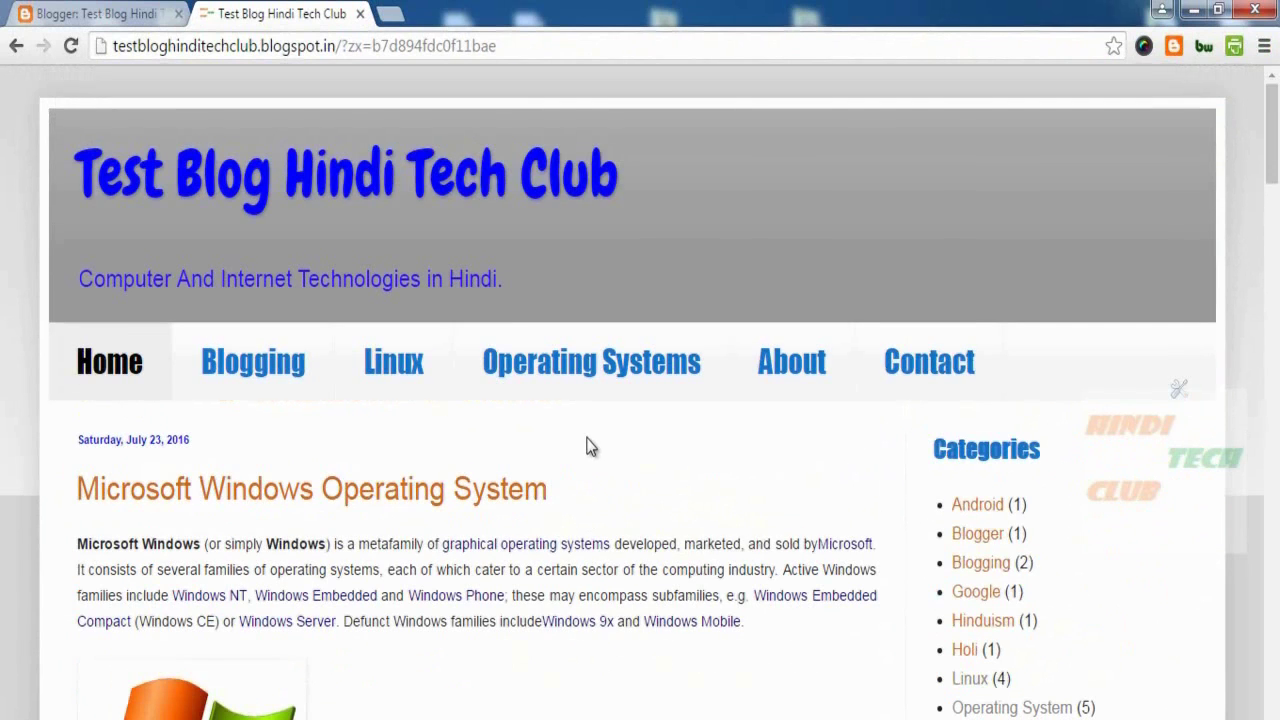
{"action": "scroll", "coordinate": [452, 468], "scroll_direction": "down", "scroll_amount": 4}
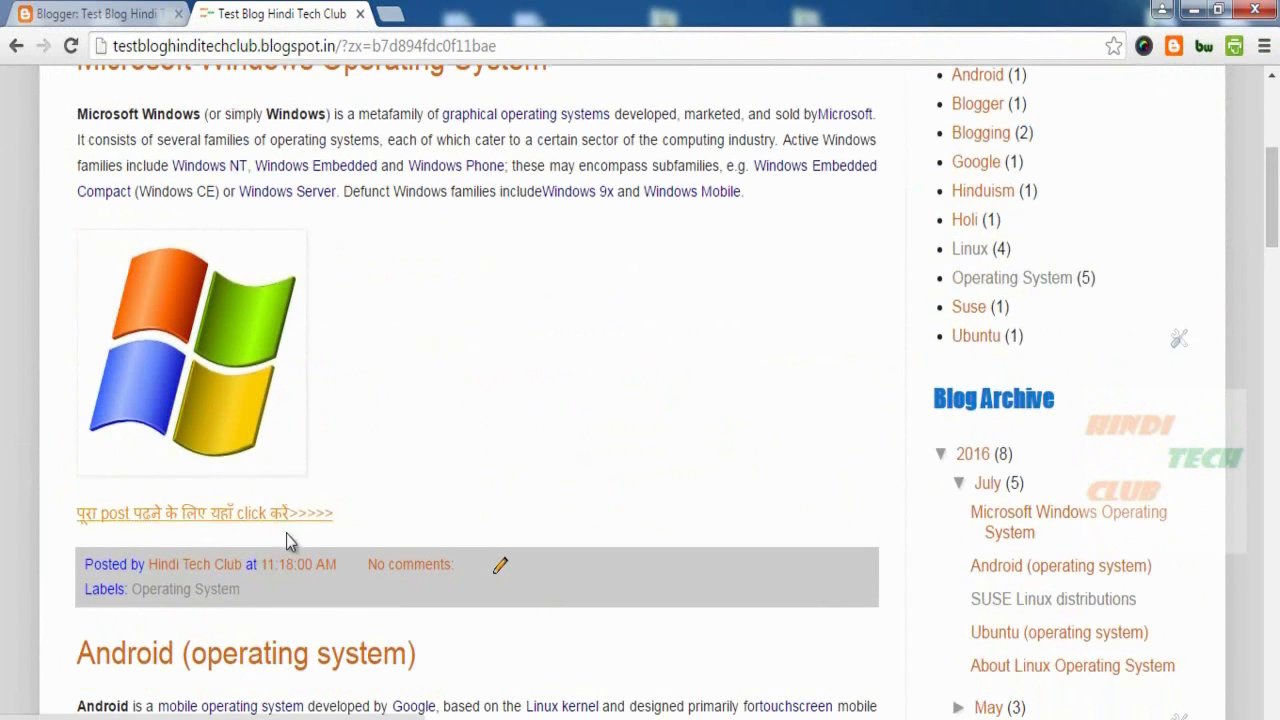
{"action": "scroll", "coordinate": [727, 502], "scroll_direction": "up", "scroll_amount": 4}
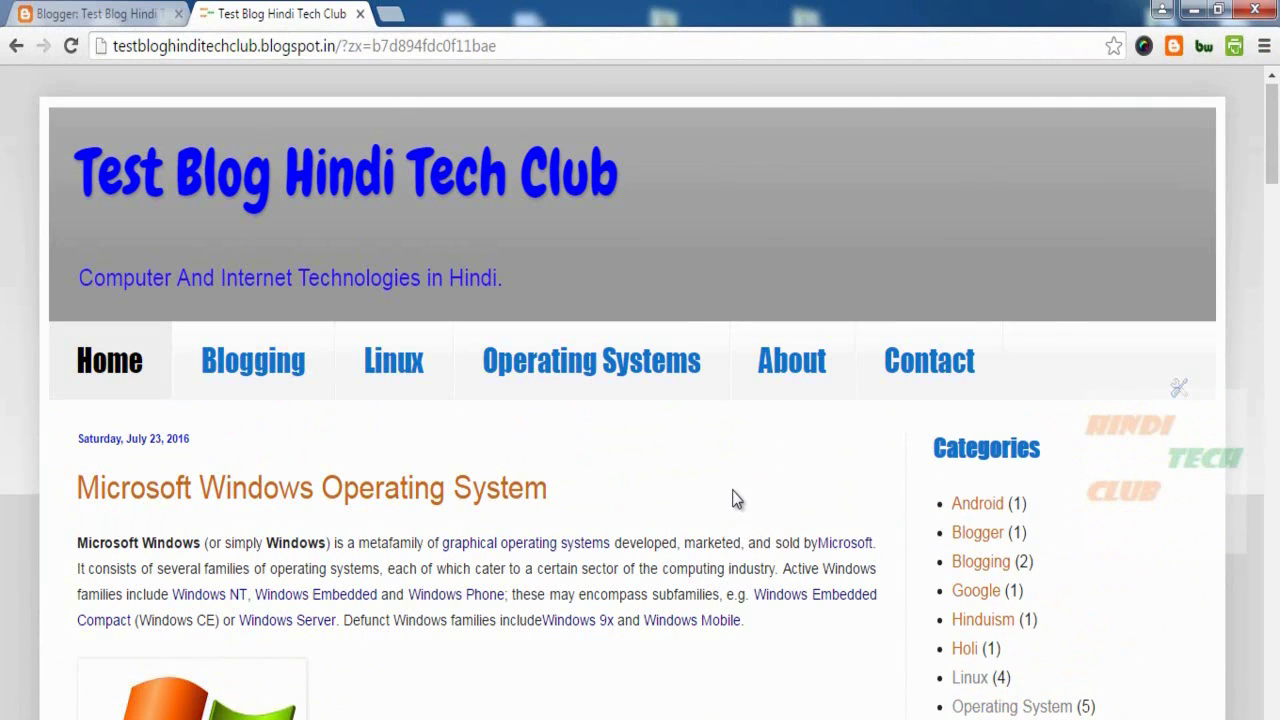
Step: Examine the end of the About Linux Operating System post and the template attribution line in the home page's footer
{"action": "scroll", "coordinate": [728, 493], "scroll_direction": "down", "scroll_amount": 10}
{"action": "scroll", "coordinate": [736, 497], "scroll_direction": "down", "scroll_amount": 15}
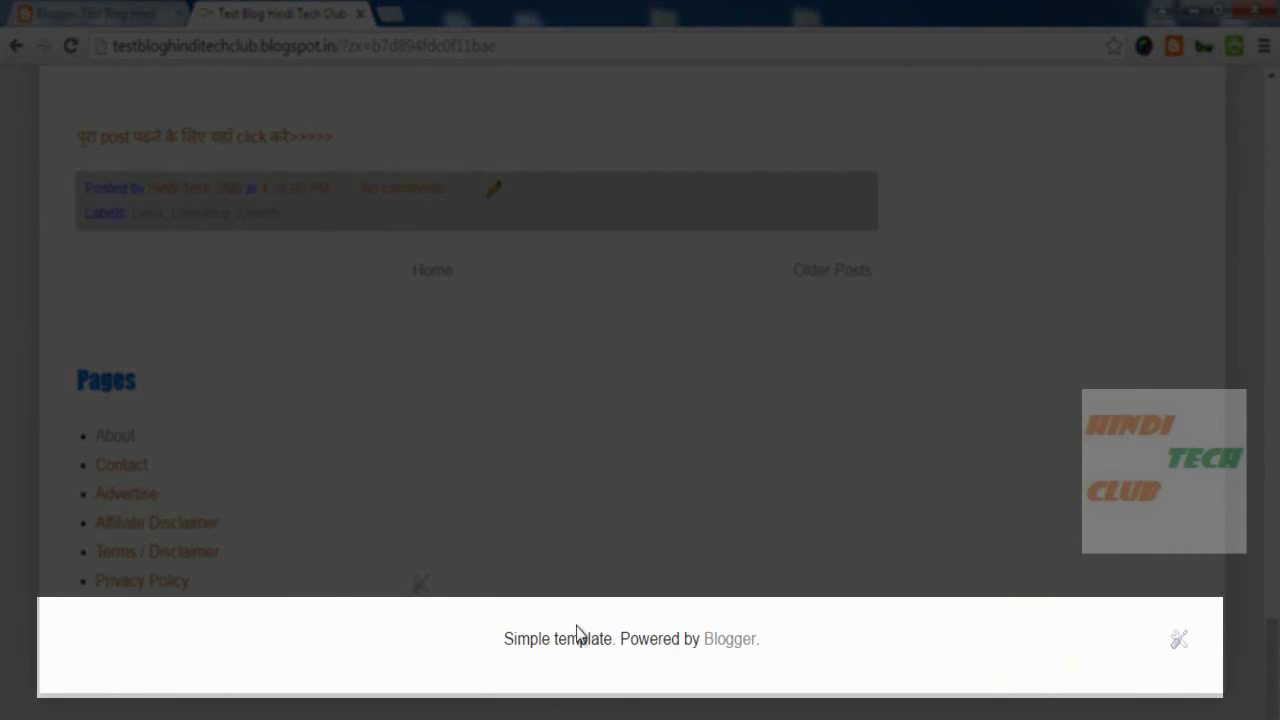
{"action": "scroll", "coordinate": [649, 594], "scroll_direction": "up", "scroll_amount": 8}
{"action": "scroll", "coordinate": [346, 531], "scroll_direction": "down", "scroll_amount": 2}
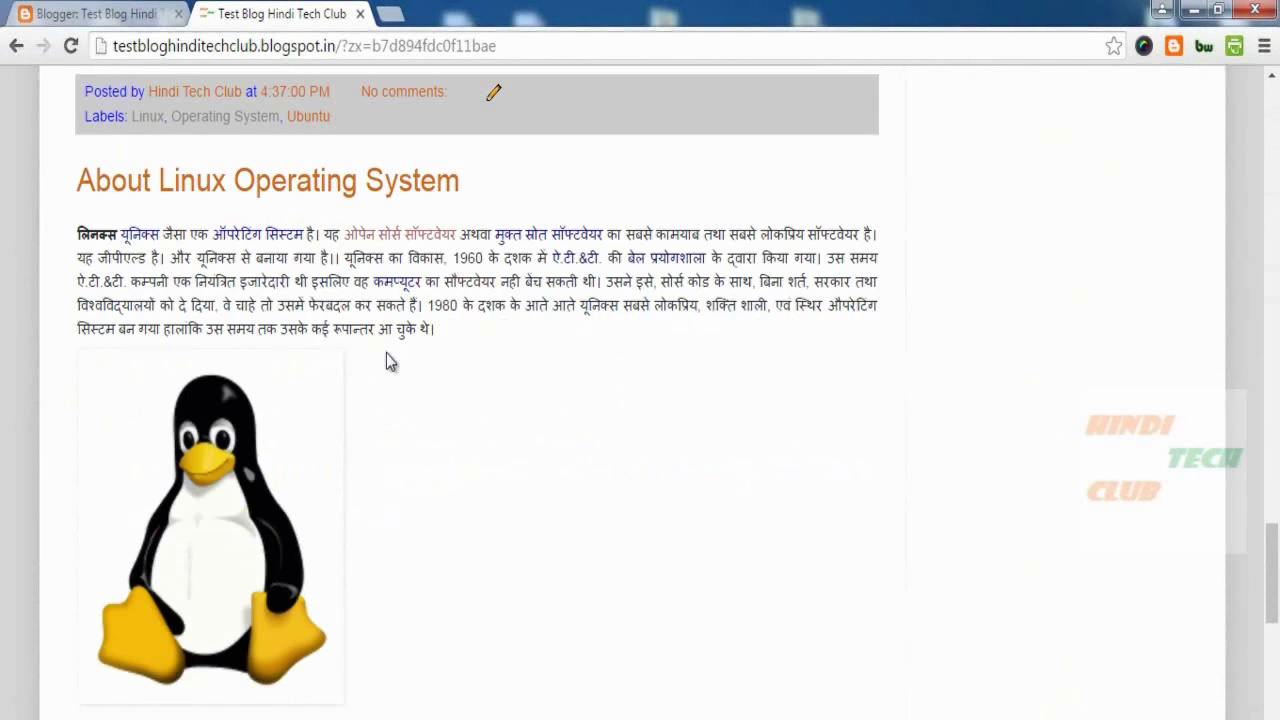
{"action": "scroll", "coordinate": [380, 531], "scroll_direction": "down", "scroll_amount": 3}
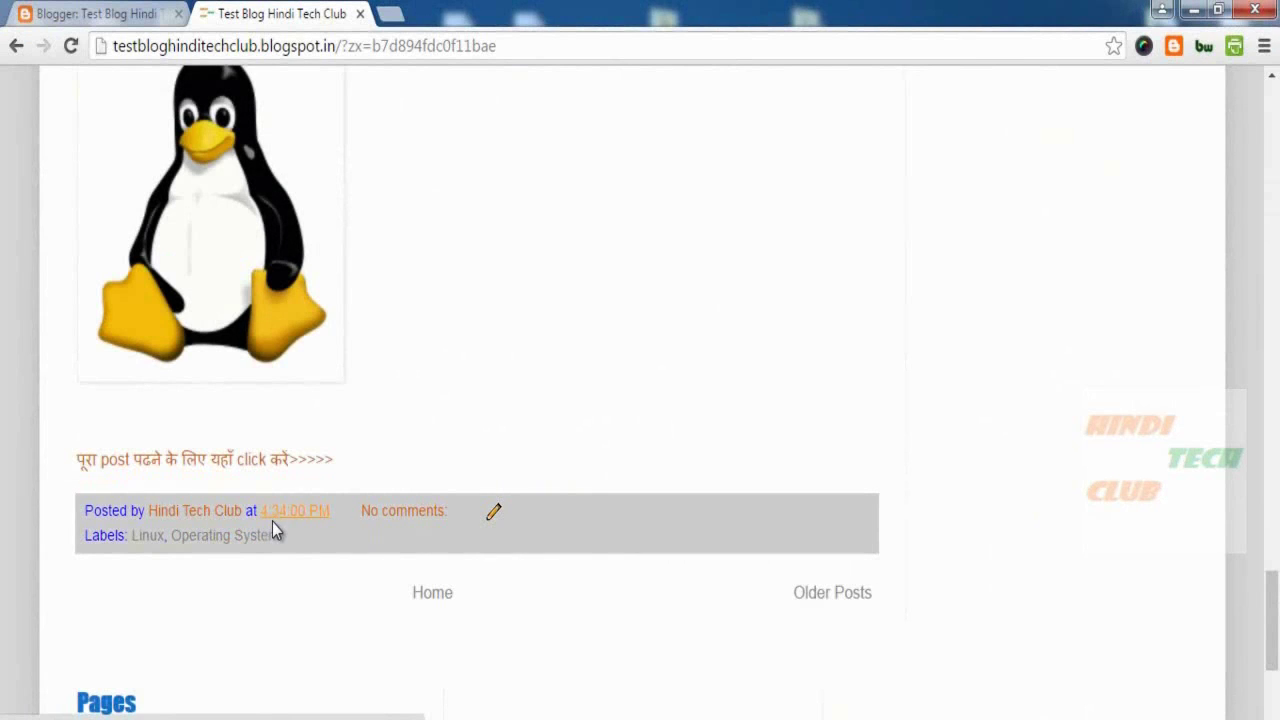
{"action": "scroll", "coordinate": [383, 300], "scroll_direction": "up", "scroll_amount": 2}
{"action": "scroll", "coordinate": [350, 300], "scroll_direction": "down", "scroll_amount": 2}
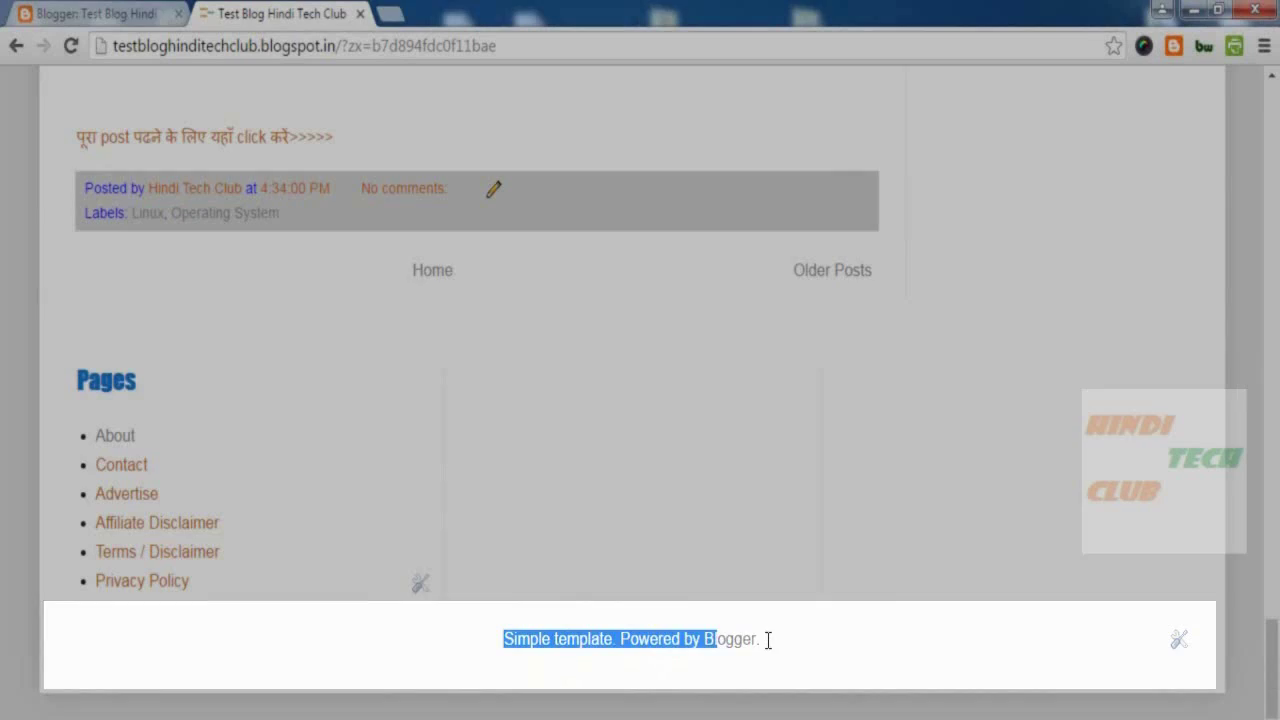
Step: Set the footer attribution's copyright text to "All rights reserved @ 2016.Hindi Tech Club." and save it
{"action": "left_click_drag", "start_coordinate": [768, 640], "coordinate": [824, 638]}
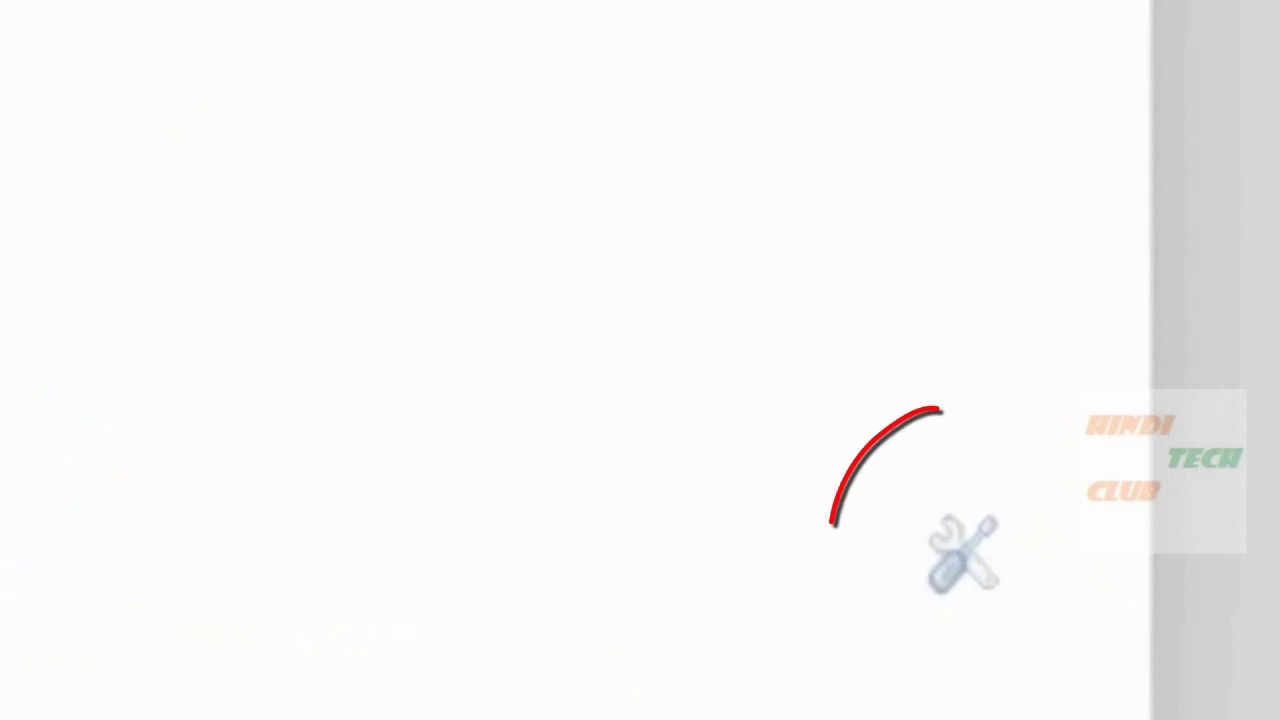
{"action": "left_click", "coordinate": [955, 560]}
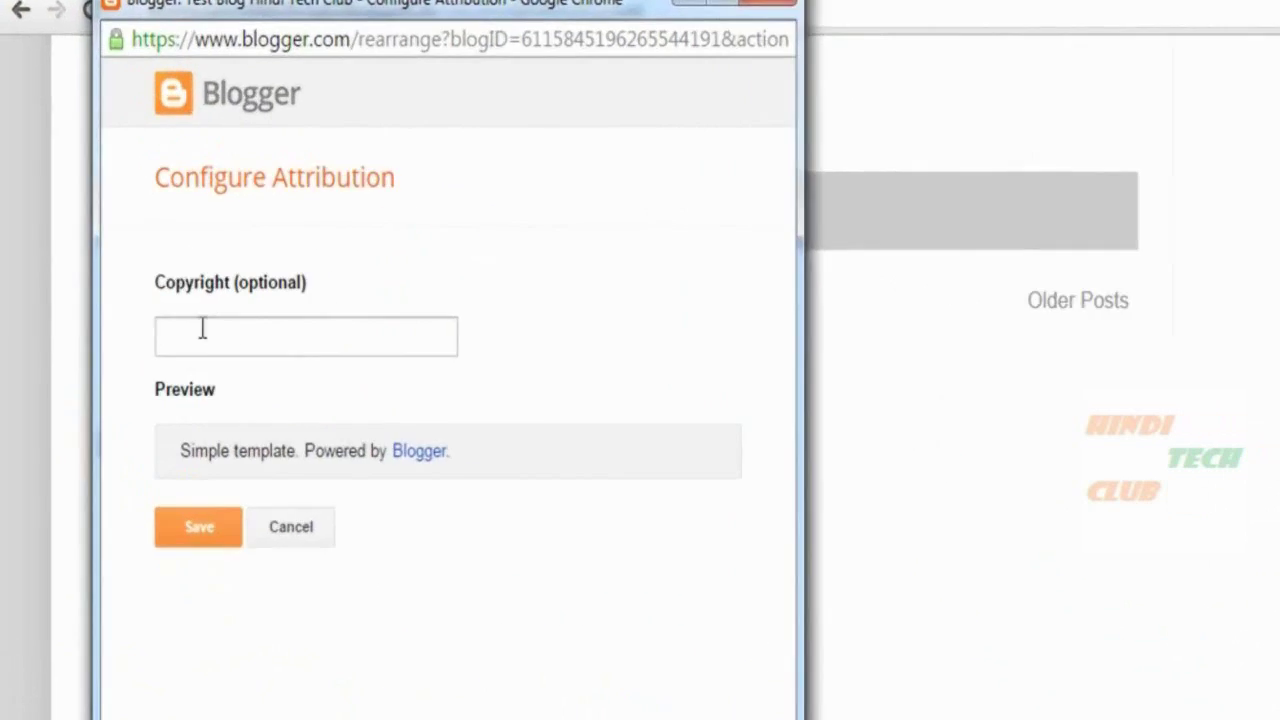
{"action": "left_click", "coordinate": [152, 298]}
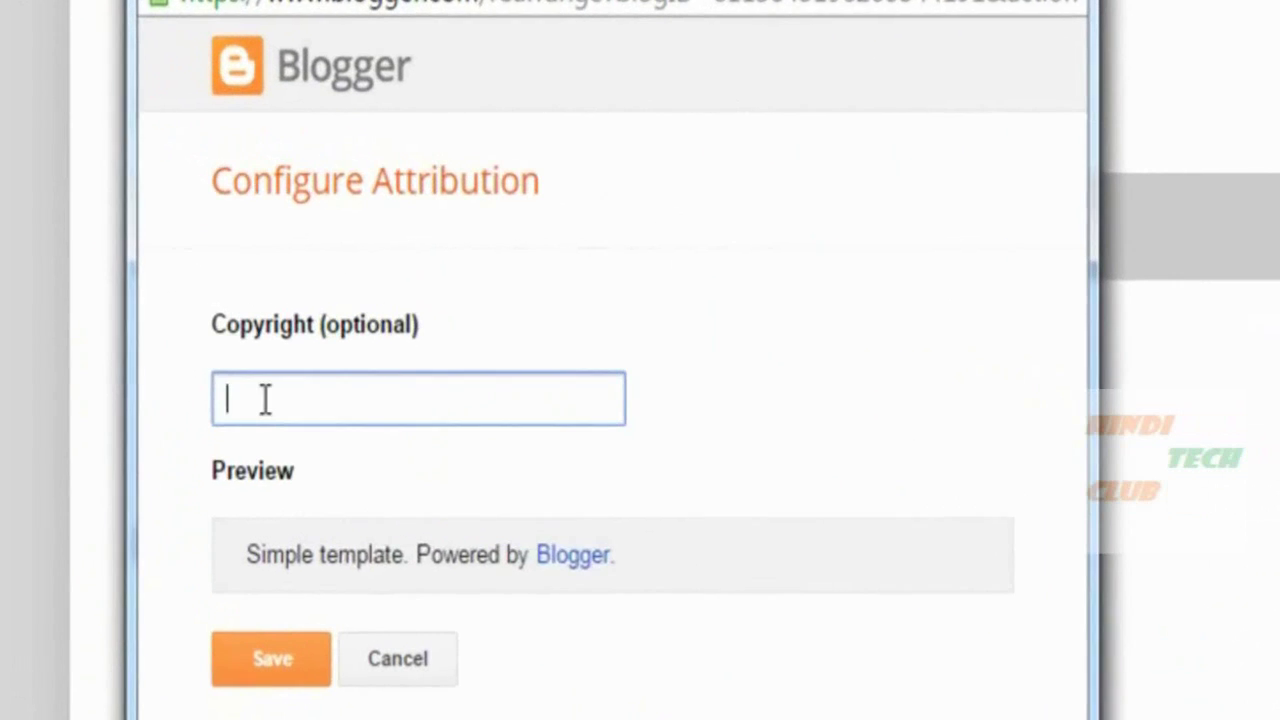
{"action": "type", "text": "All rights reserved @ 2016.Hindi Tech Club."}
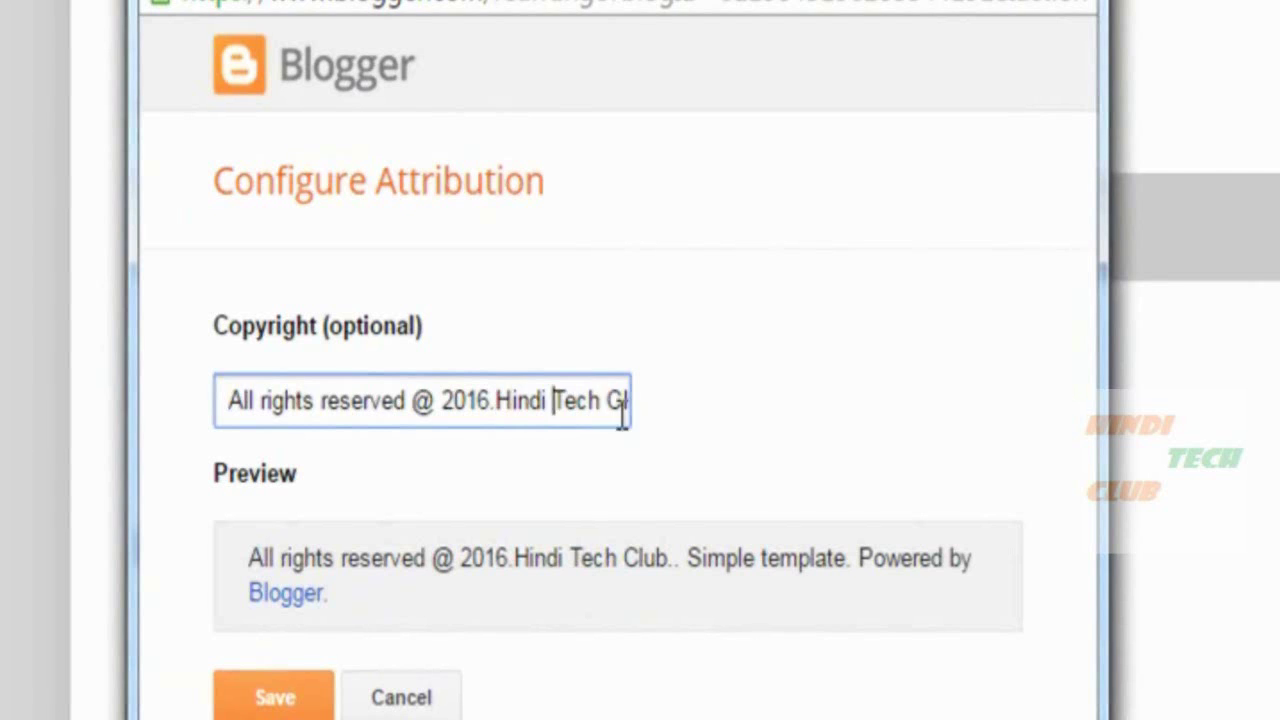
{"action": "key", "text": "End"}
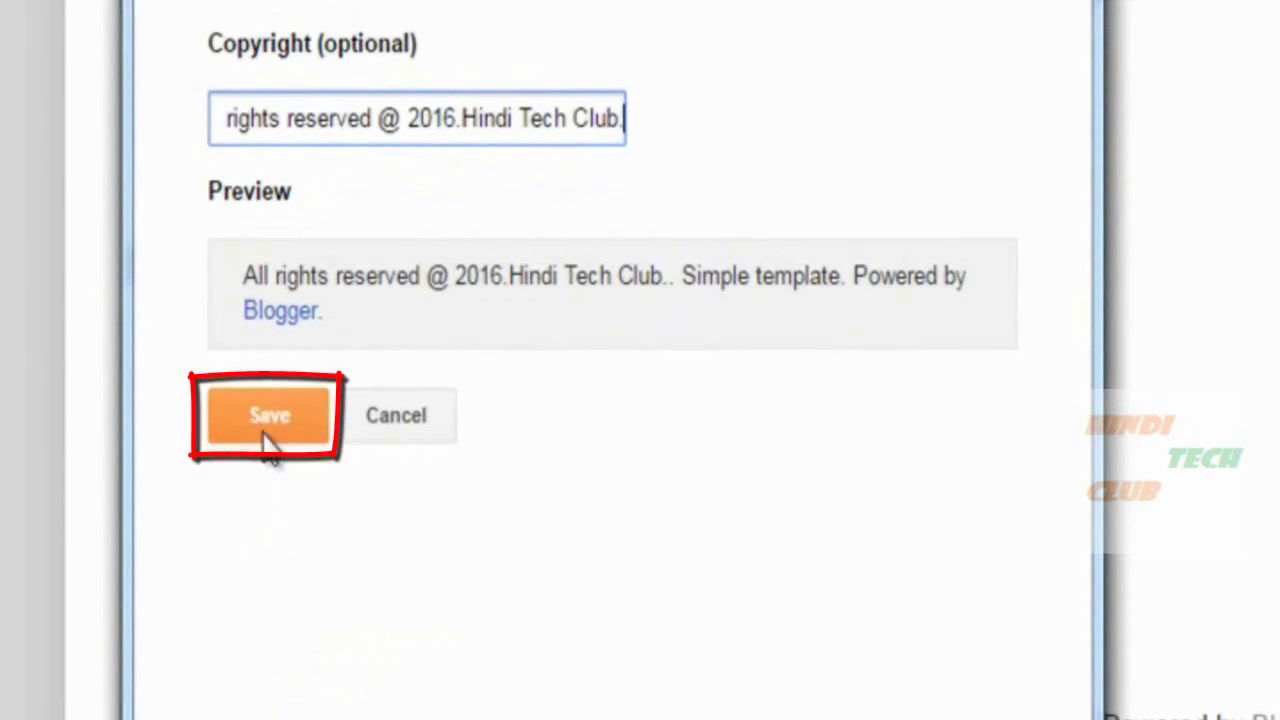
{"action": "left_click", "coordinate": [268, 438]}
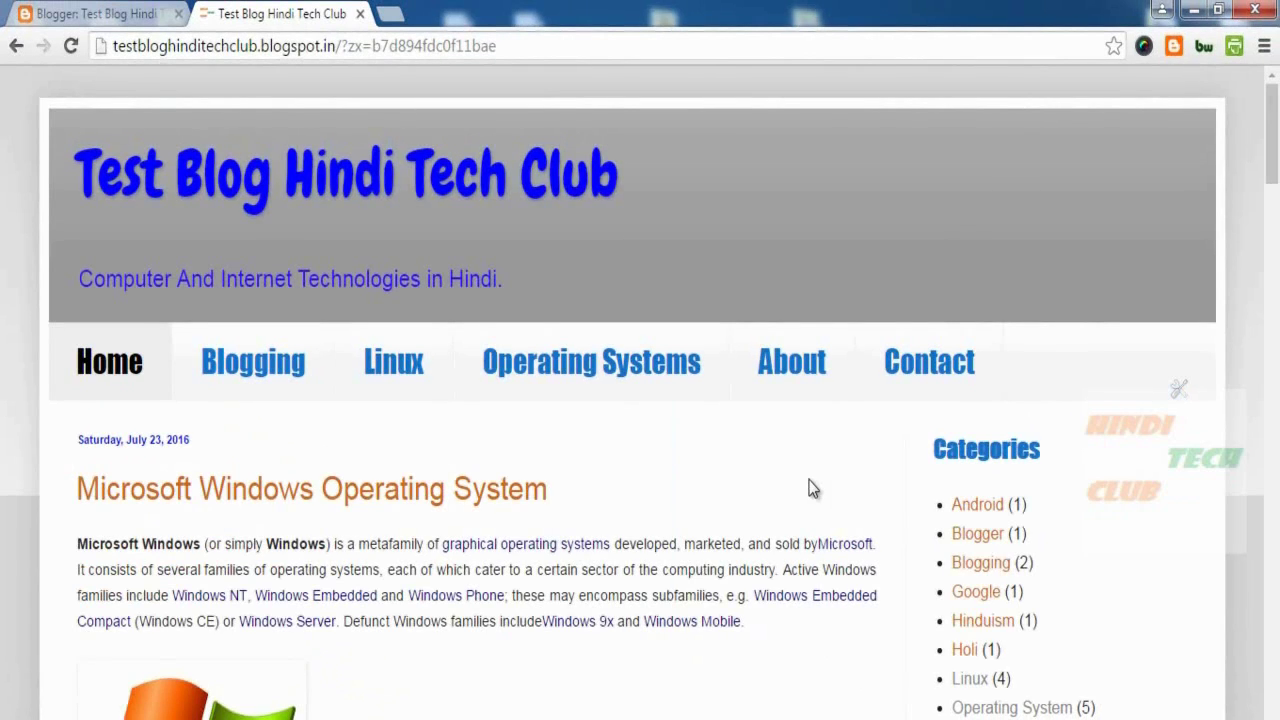
Step: Examine the copyright and template attribution line in the footer of the live blog's home page
{"action": "scroll", "coordinate": [812, 487], "scroll_direction": "down", "scroll_amount": 20}
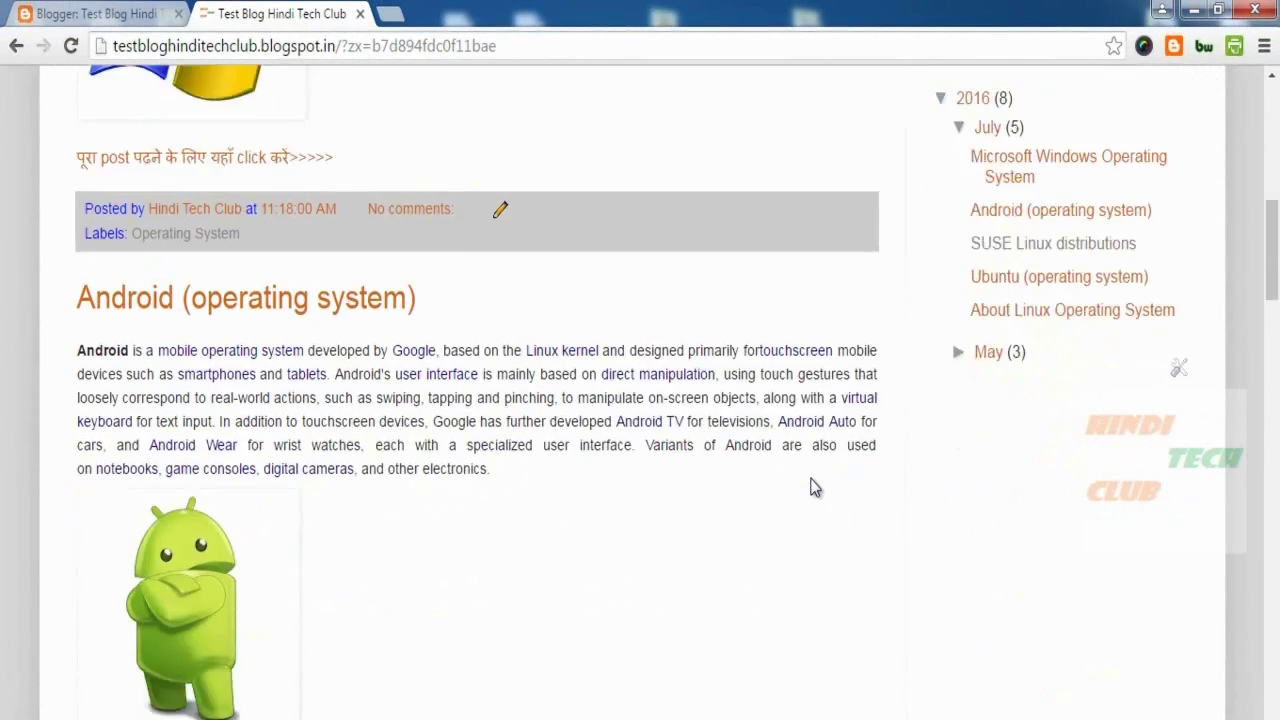
{"action": "scroll", "coordinate": [812, 487], "scroll_direction": "down", "scroll_amount": 15}
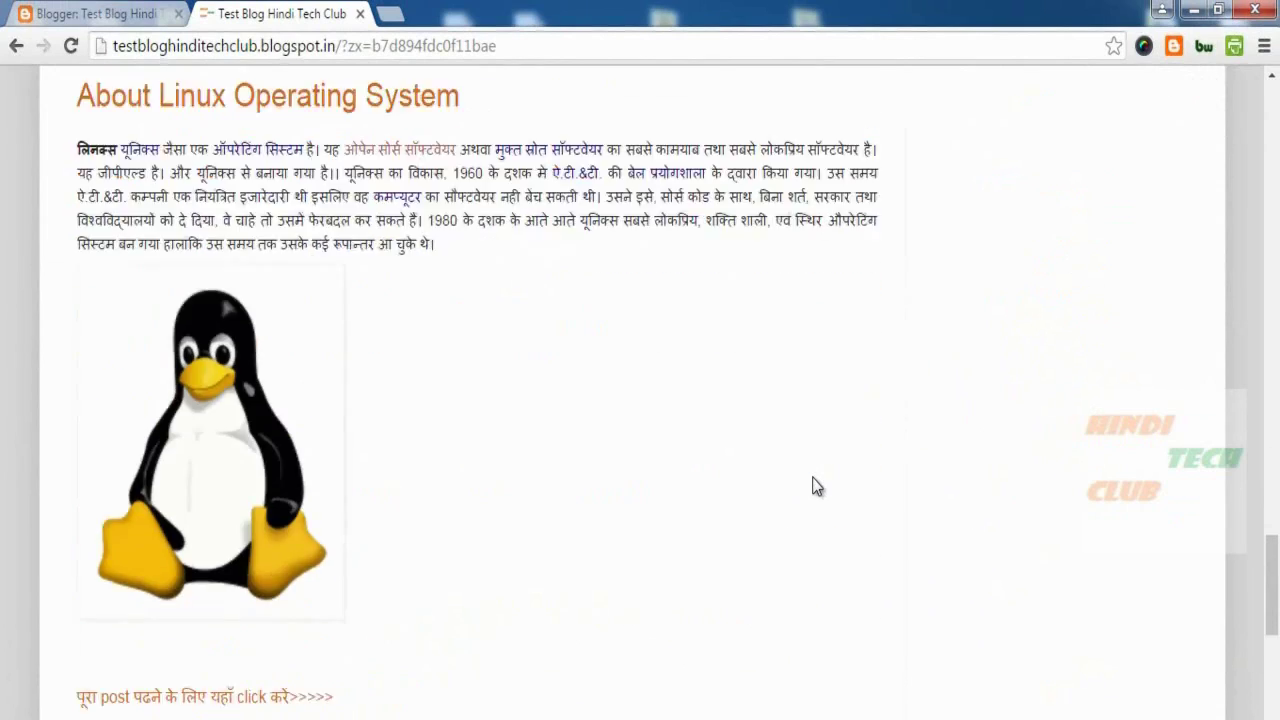
{"action": "left_click_drag", "start_coordinate": [95, 555], "coordinate": [686, 556]}
{"action": "left_click", "coordinate": [830, 558]}
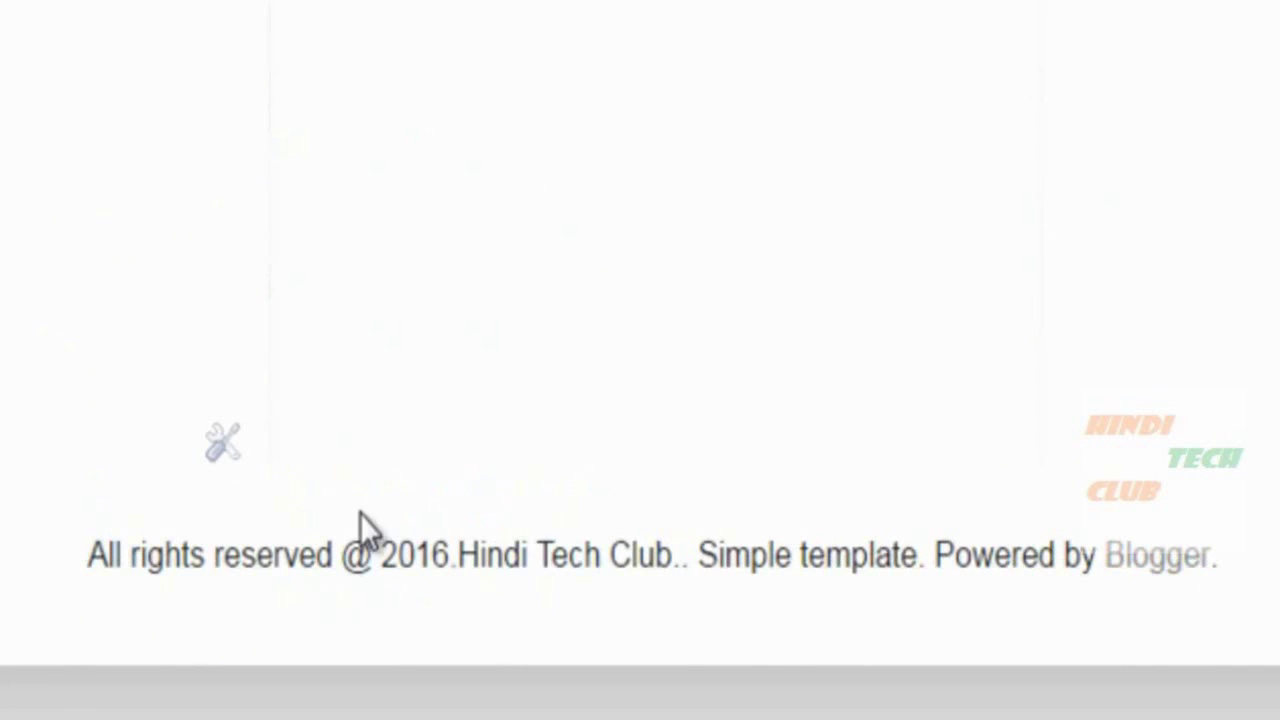
{"action": "left_click_drag", "start_coordinate": [154, 552], "coordinate": [1220, 556]}
{"action": "left_click", "coordinate": [1272, 358]}
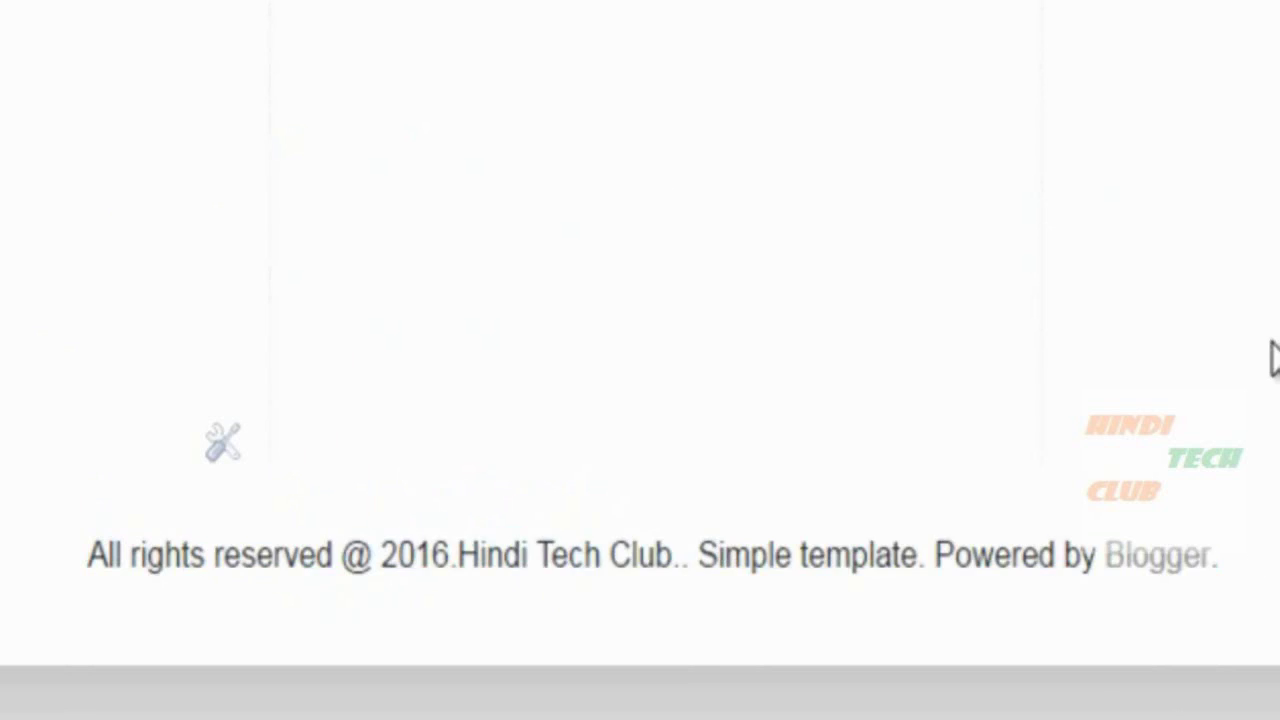
{"action": "scroll", "coordinate": [775, 509], "scroll_direction": "up", "scroll_amount": 2}
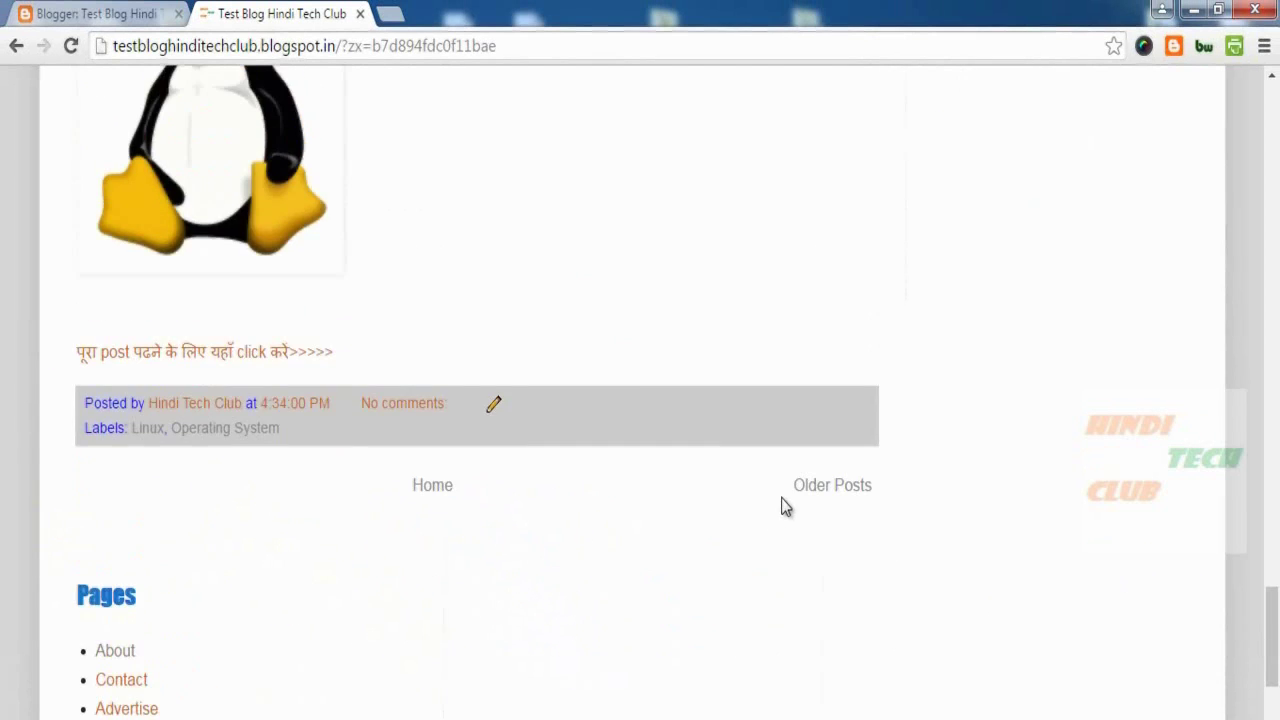
{"action": "scroll", "coordinate": [720, 515], "scroll_direction": "up", "scroll_amount": 6}
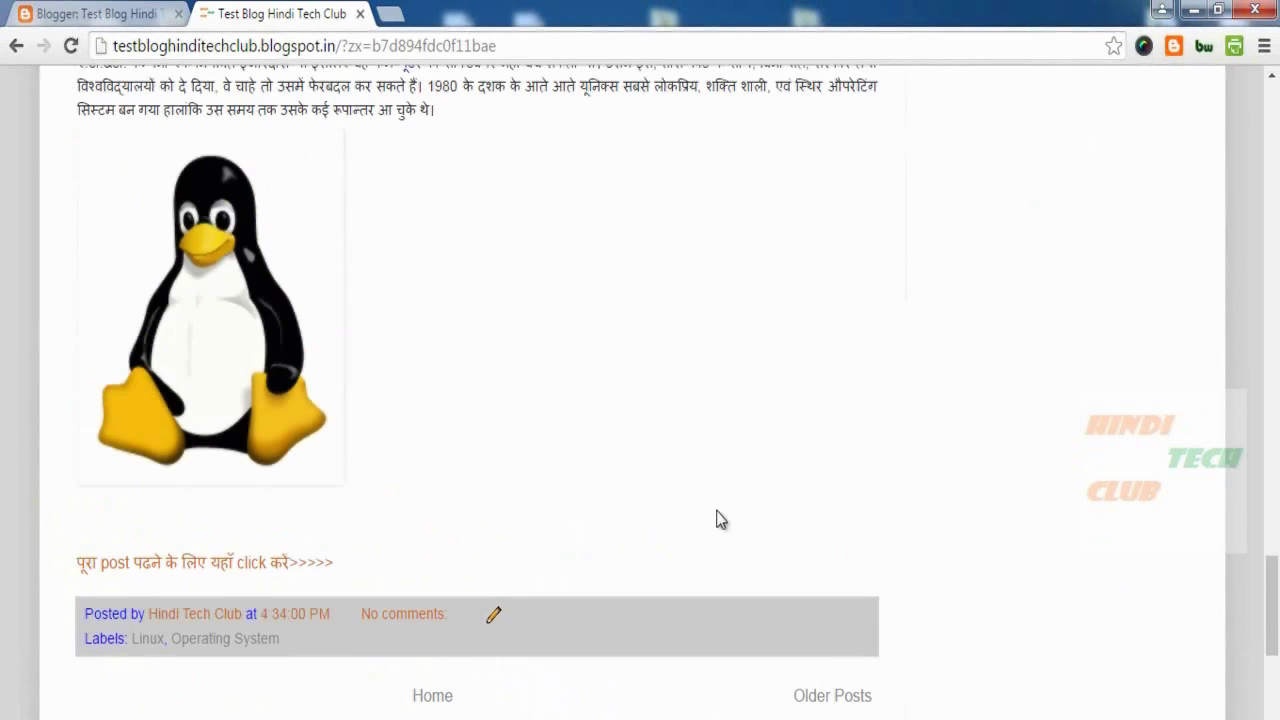
{"action": "scroll", "coordinate": [715, 515], "scroll_direction": "up", "scroll_amount": 6}
{"action": "scroll", "coordinate": [712, 508], "scroll_direction": "up", "scroll_amount": 10}
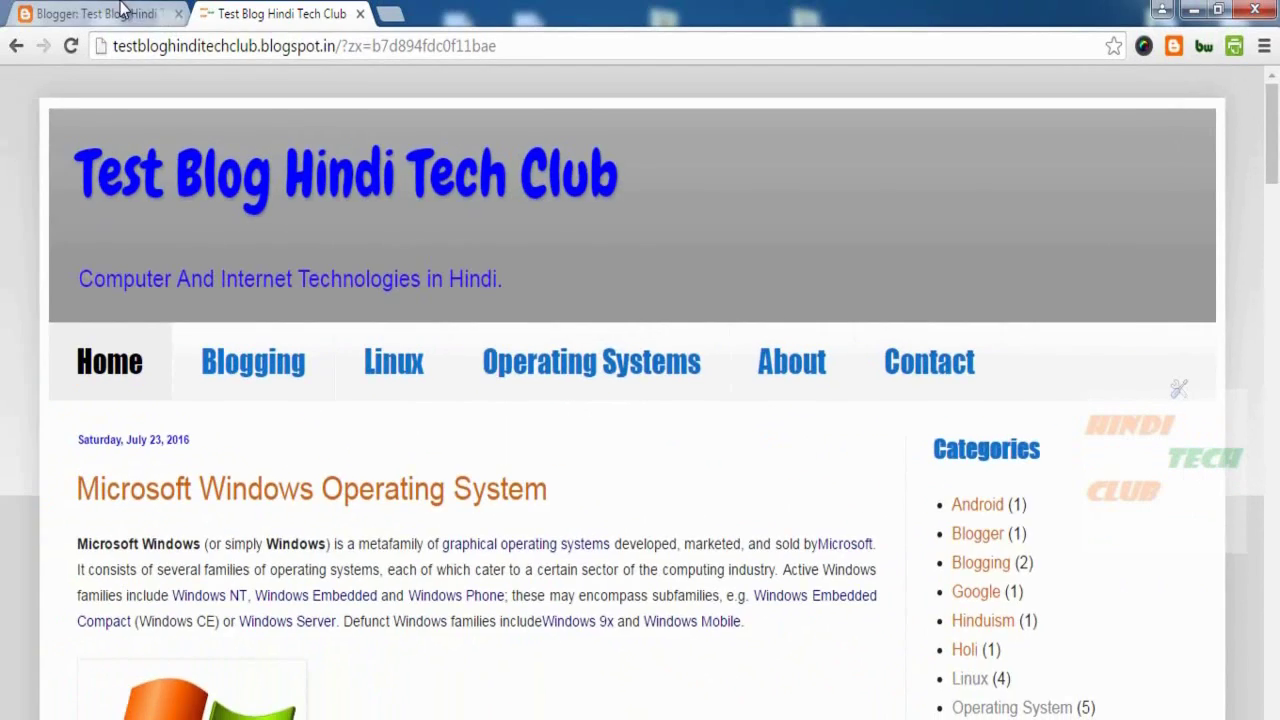
Step: Return to the Blogger Layout page and open the gadget list for the sidebar-right-1 section above Categories
{"action": "left_click", "coordinate": [118, 18]}
{"action": "scroll", "coordinate": [217, 374], "scroll_direction": "up", "scroll_amount": 8}
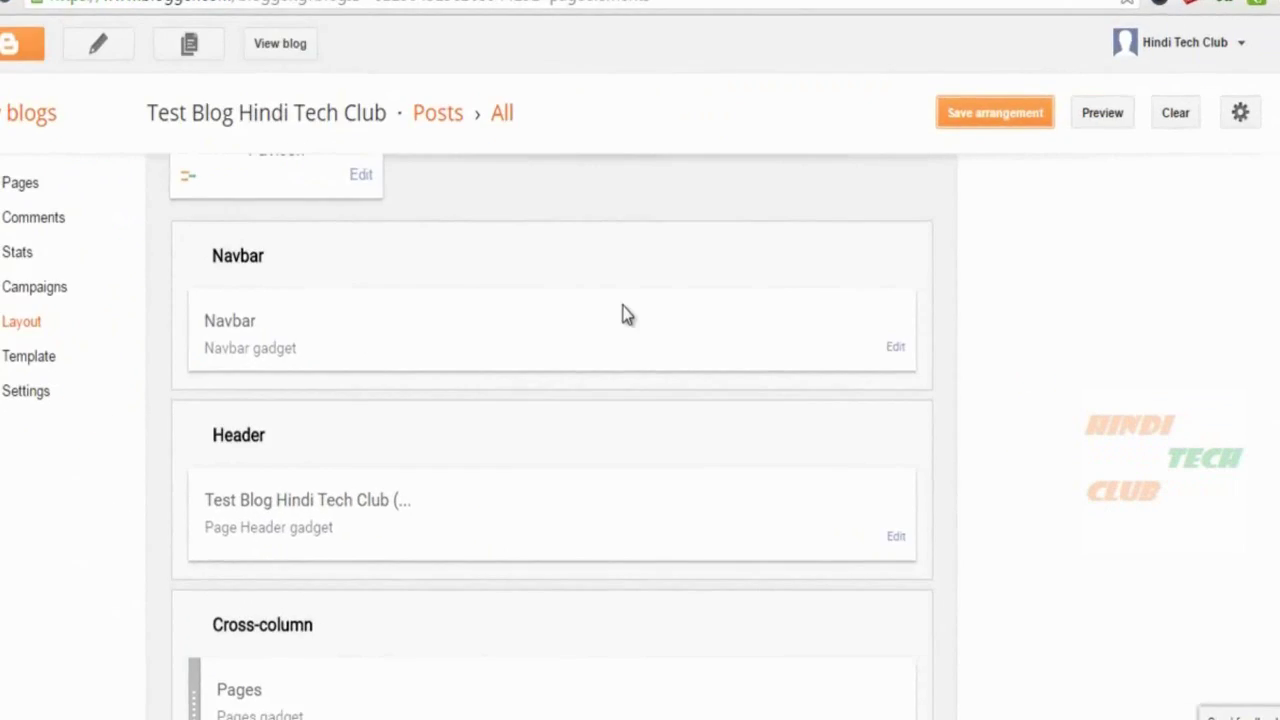
{"action": "scroll", "coordinate": [622, 314], "scroll_direction": "down", "scroll_amount": 6}
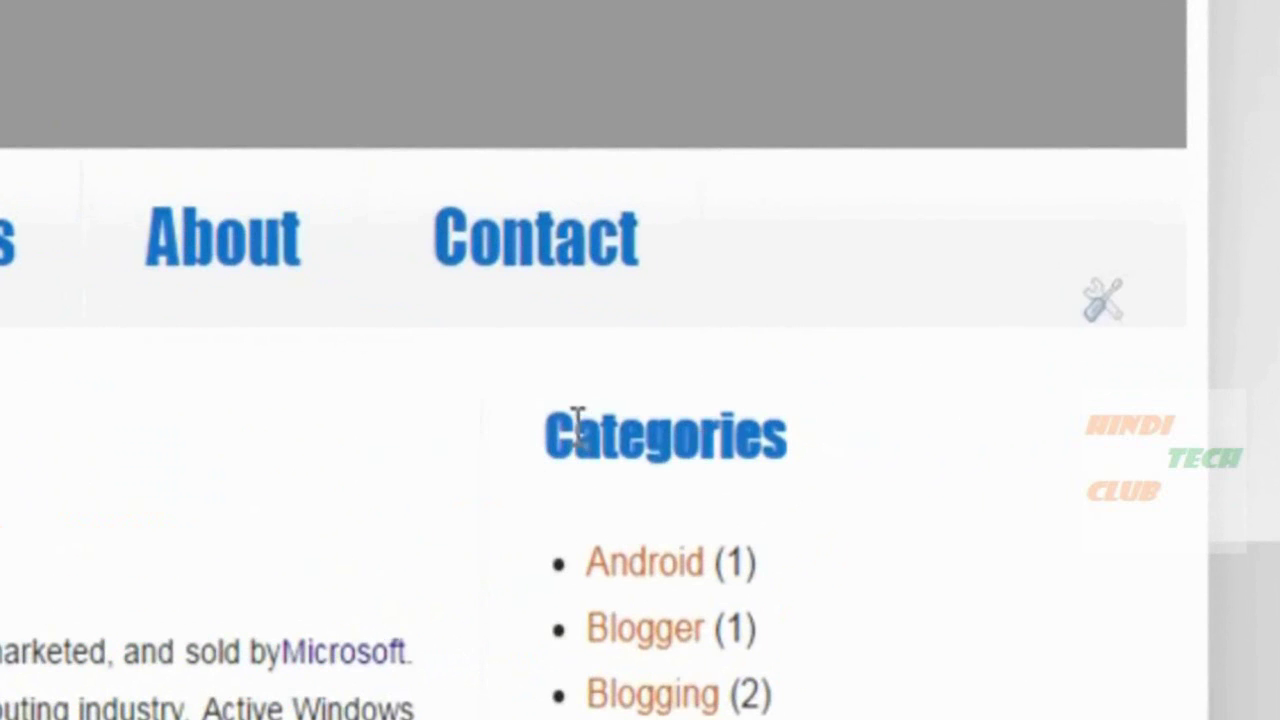
{"action": "left_click_drag", "start_coordinate": [578, 418], "coordinate": [788, 440]}
{"action": "left_click", "coordinate": [449, 494]}
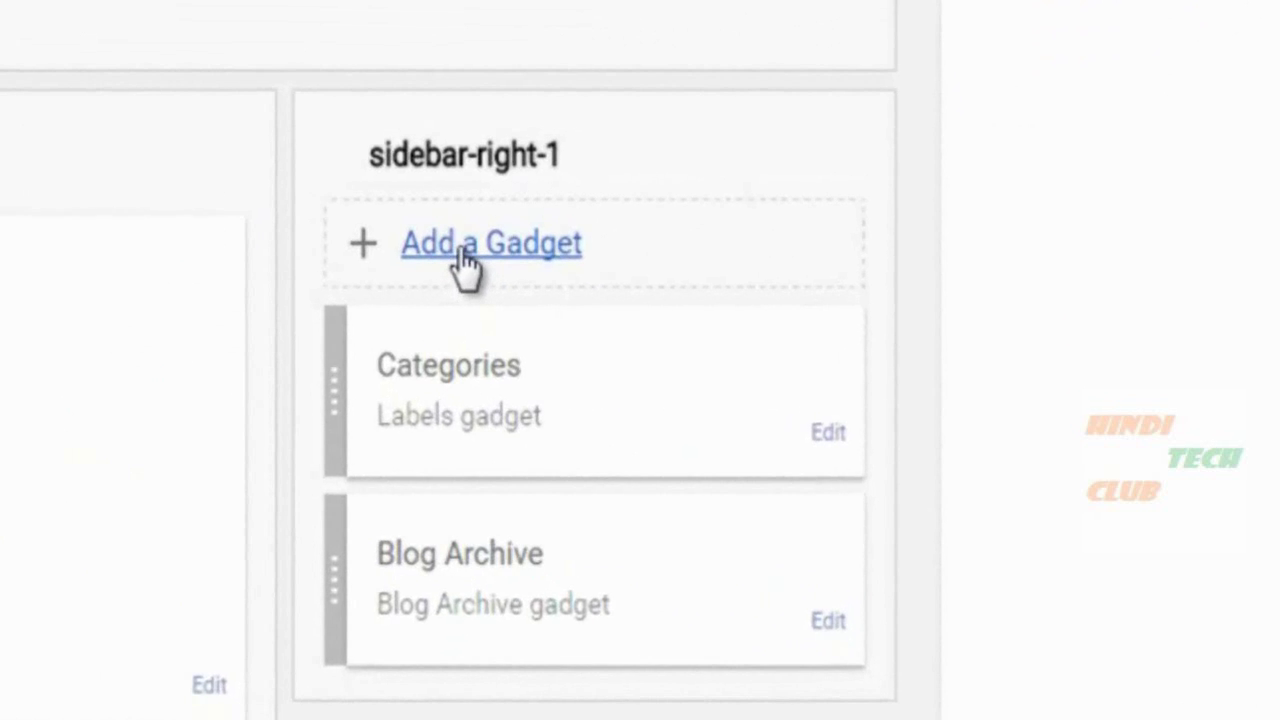
{"action": "left_click", "coordinate": [465, 255]}
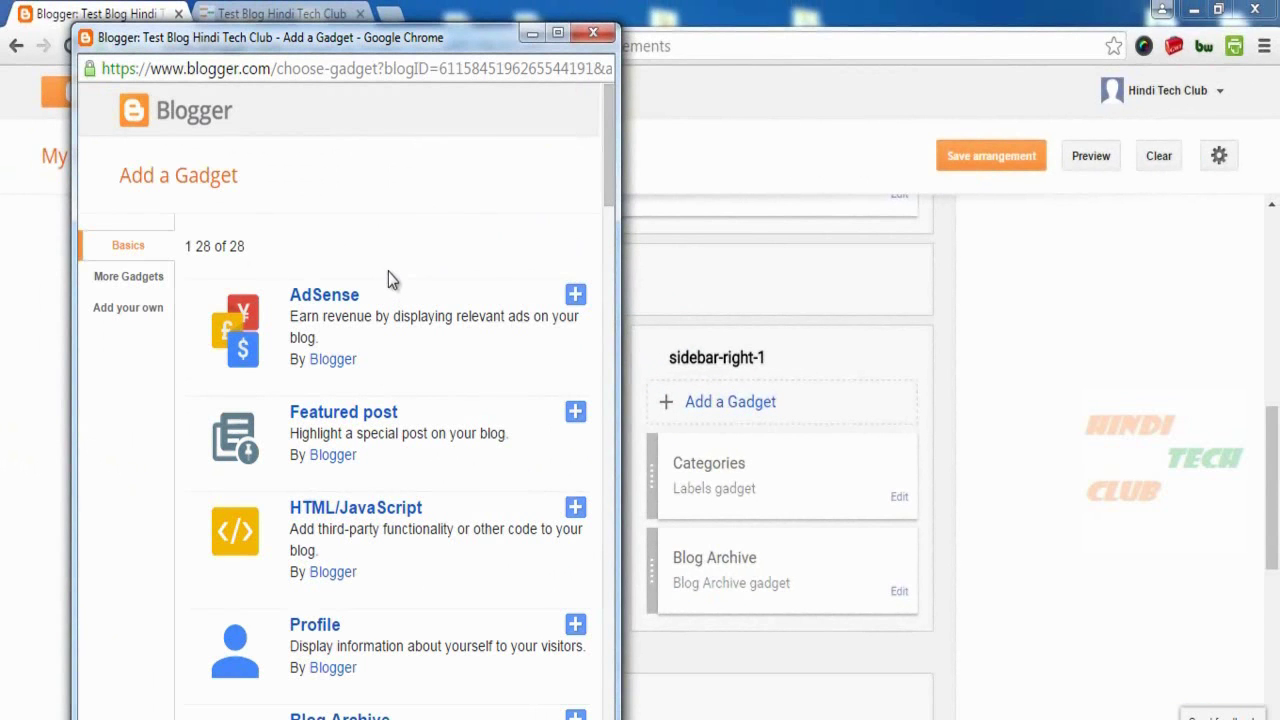
Step: Add a Search Box gadget titled "Search This Blog" that searches only this blog, and save the layout arrangement
{"action": "scroll", "coordinate": [385, 285], "scroll_direction": "down", "scroll_amount": 1}
{"action": "scroll", "coordinate": [372, 310], "scroll_direction": "down", "scroll_amount": 2}
{"action": "scroll", "coordinate": [372, 315], "scroll_direction": "down", "scroll_amount": 7}
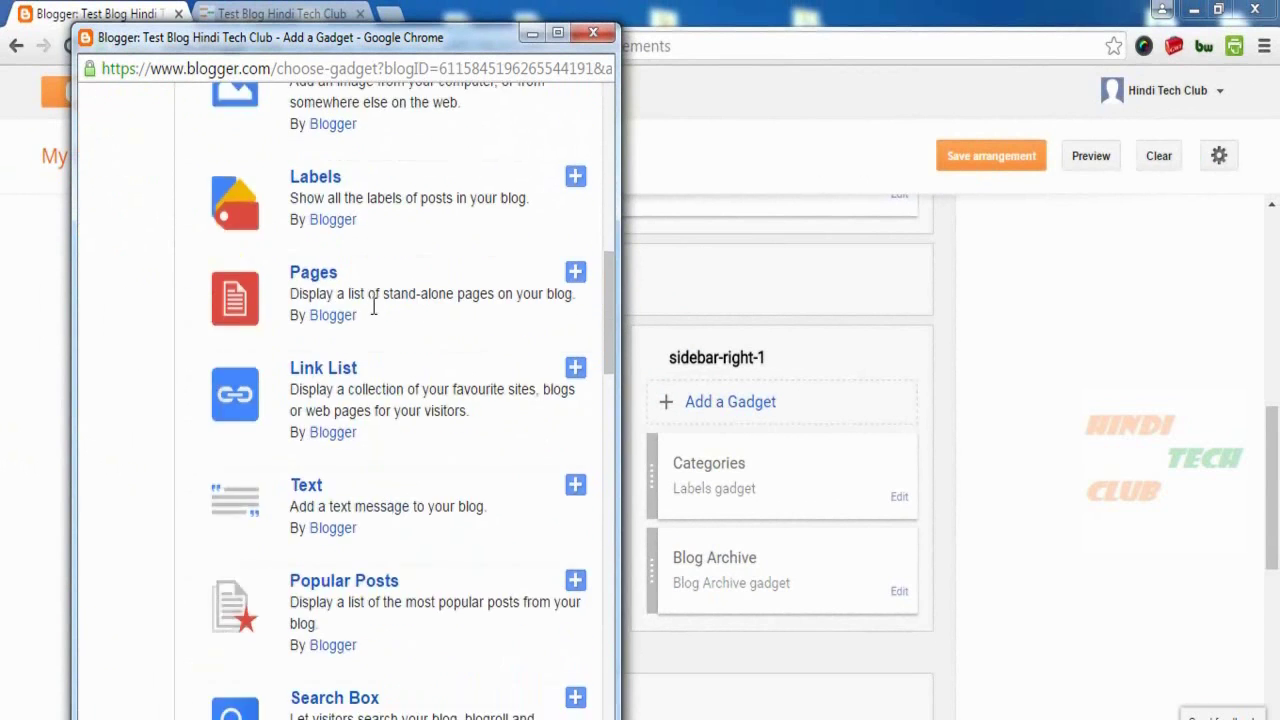
{"action": "scroll", "coordinate": [372, 306], "scroll_direction": "down", "scroll_amount": 1}
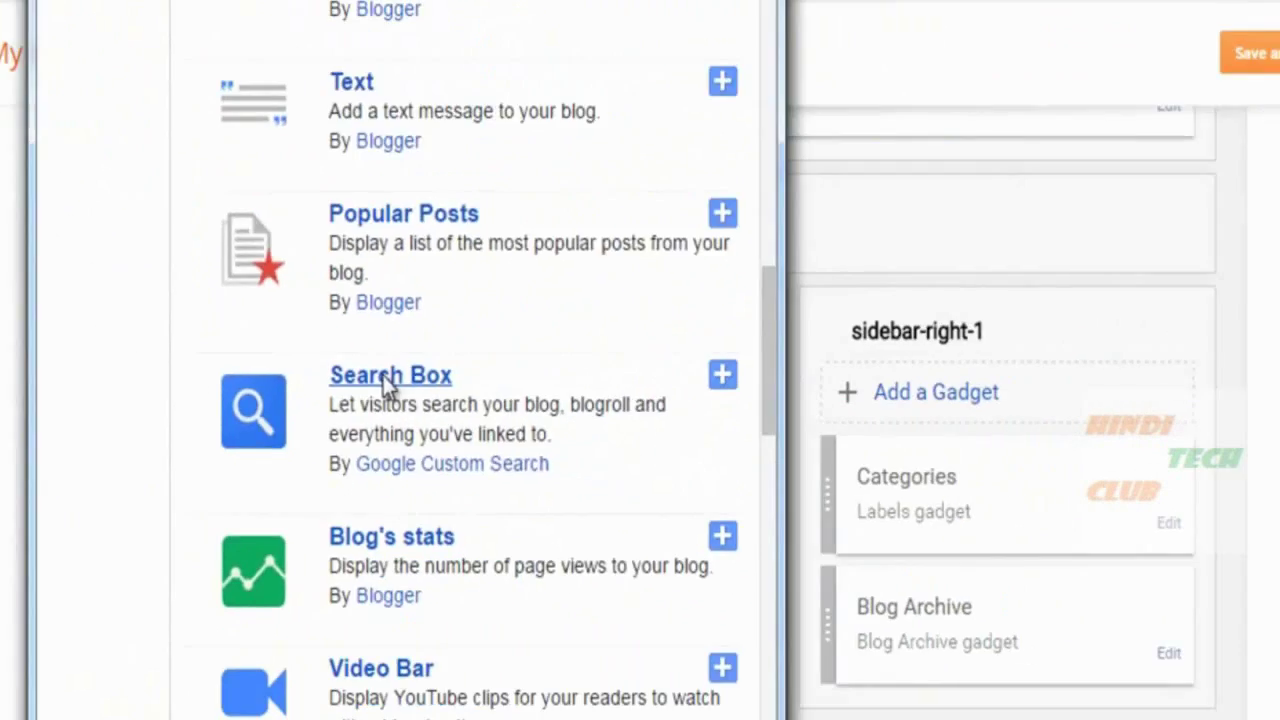
{"action": "left_click", "coordinate": [532, 340]}
{"action": "scroll", "coordinate": [314, 261], "scroll_direction": "down", "scroll_amount": 1}
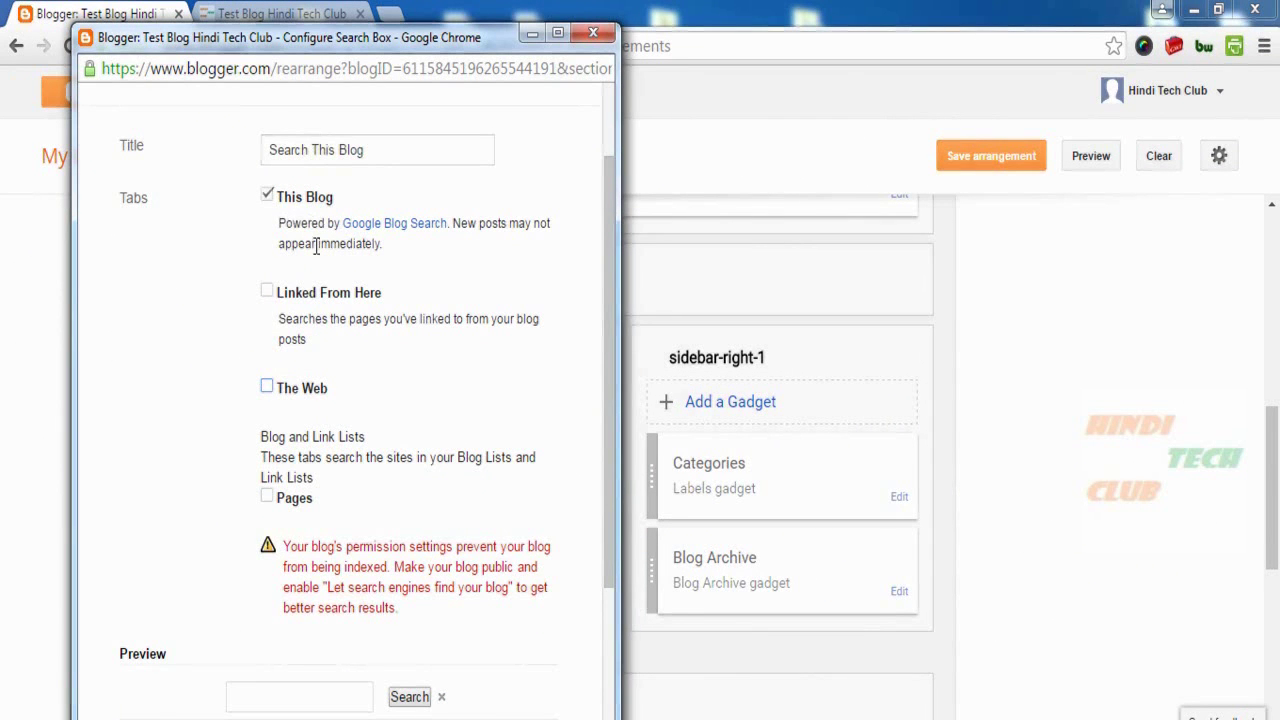
{"action": "scroll", "coordinate": [343, 249], "scroll_direction": "down", "scroll_amount": 2}
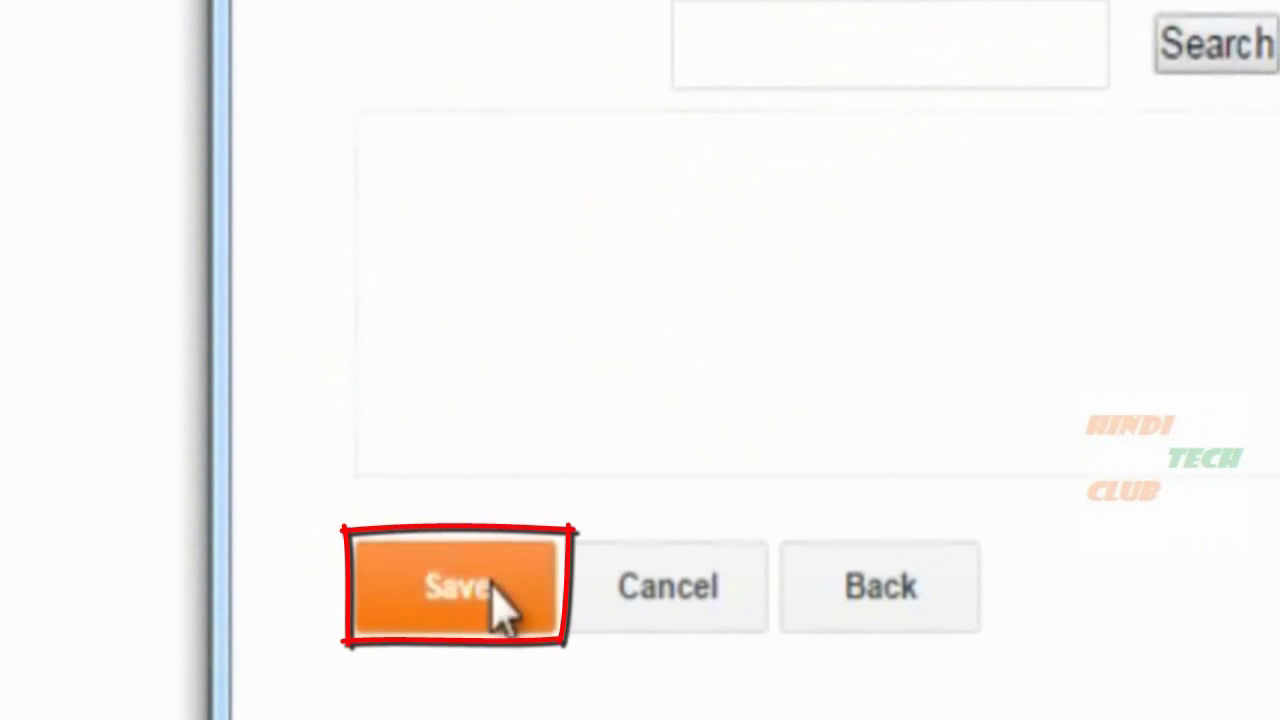
{"action": "left_click", "coordinate": [458, 586]}
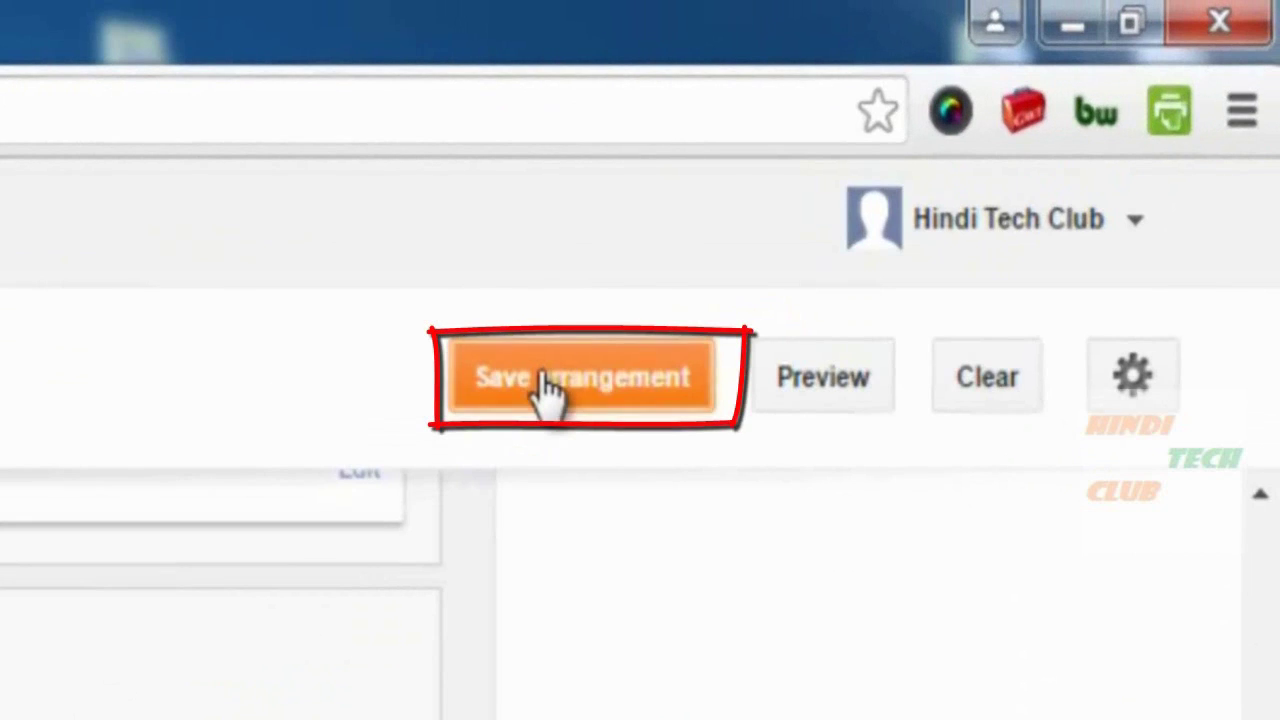
{"action": "left_click", "coordinate": [548, 390]}
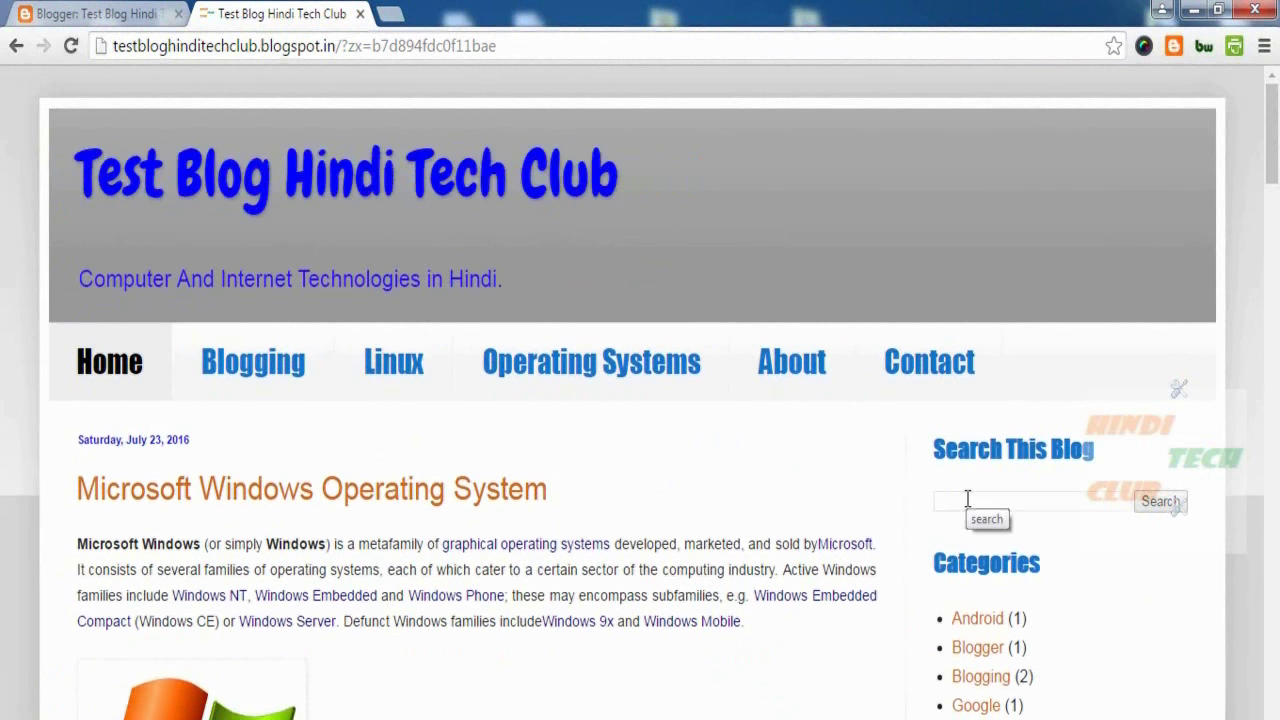
Step: Search the live blog for "holi" with the sidebar search box, and look through the posts on the home page
{"action": "left_click", "coordinate": [967, 498]}
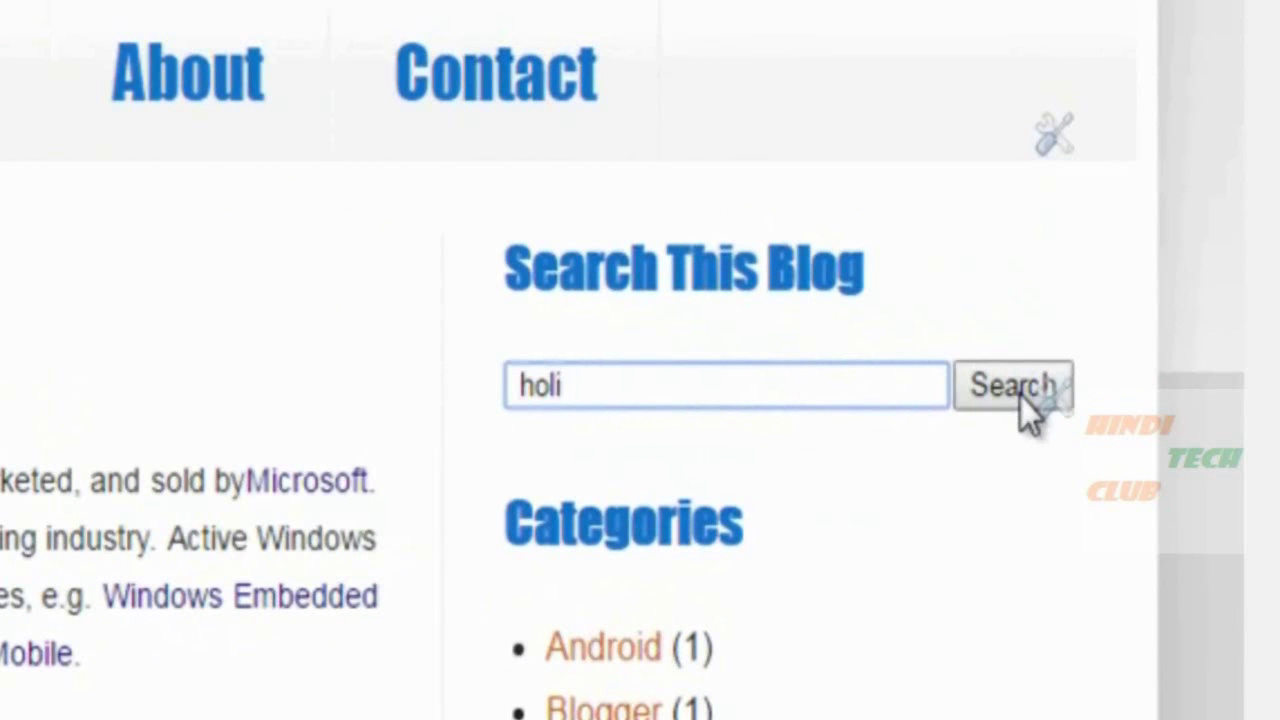
{"action": "double_click", "coordinate": [505, 386]}
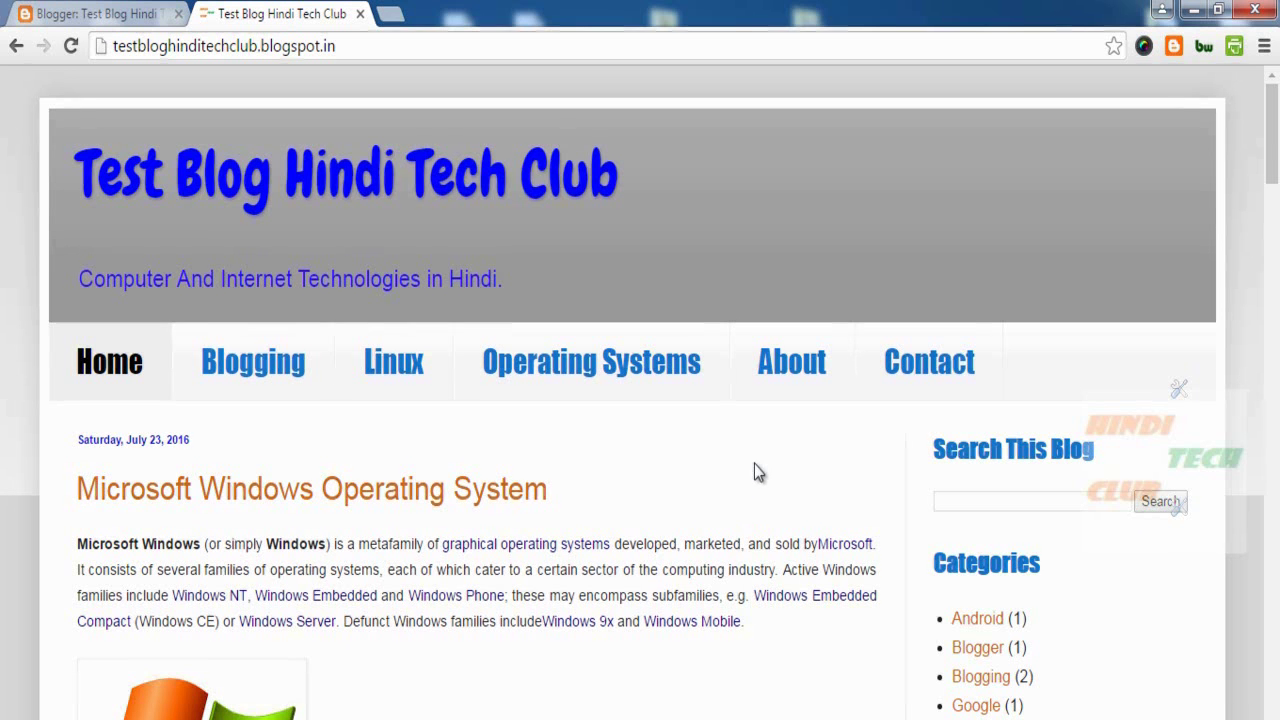
{"action": "scroll", "coordinate": [757, 472], "scroll_direction": "down", "scroll_amount": 15}
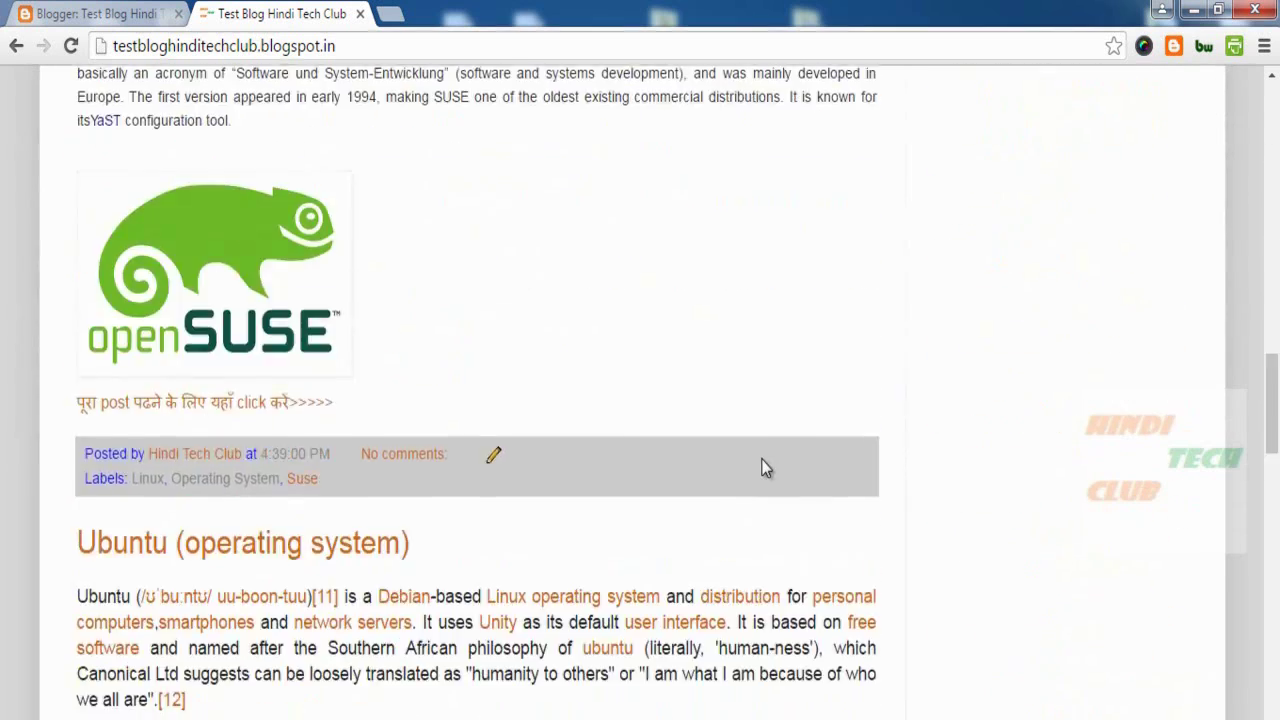
{"action": "scroll", "coordinate": [763, 468], "scroll_direction": "down", "scroll_amount": 10}
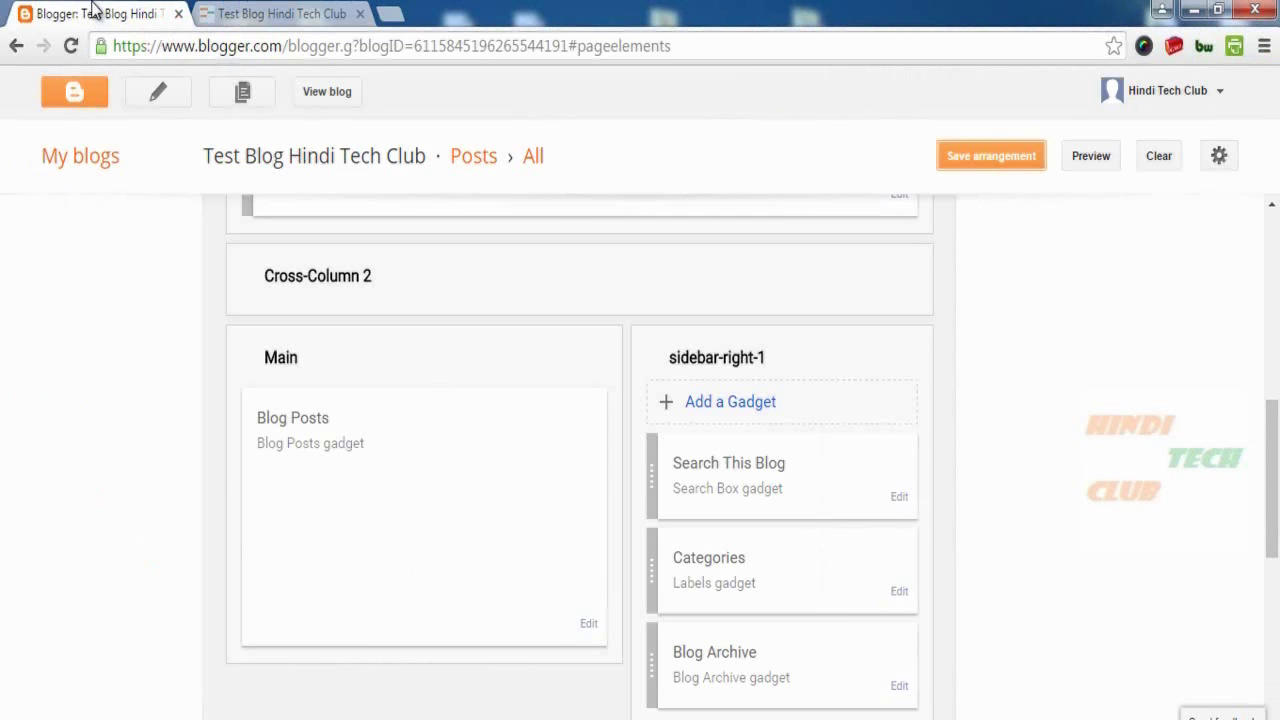
Step: Return to the Blogger Layout page and open the gadget list for the footer-2-3 section
{"action": "left_click", "coordinate": [92, 12]}
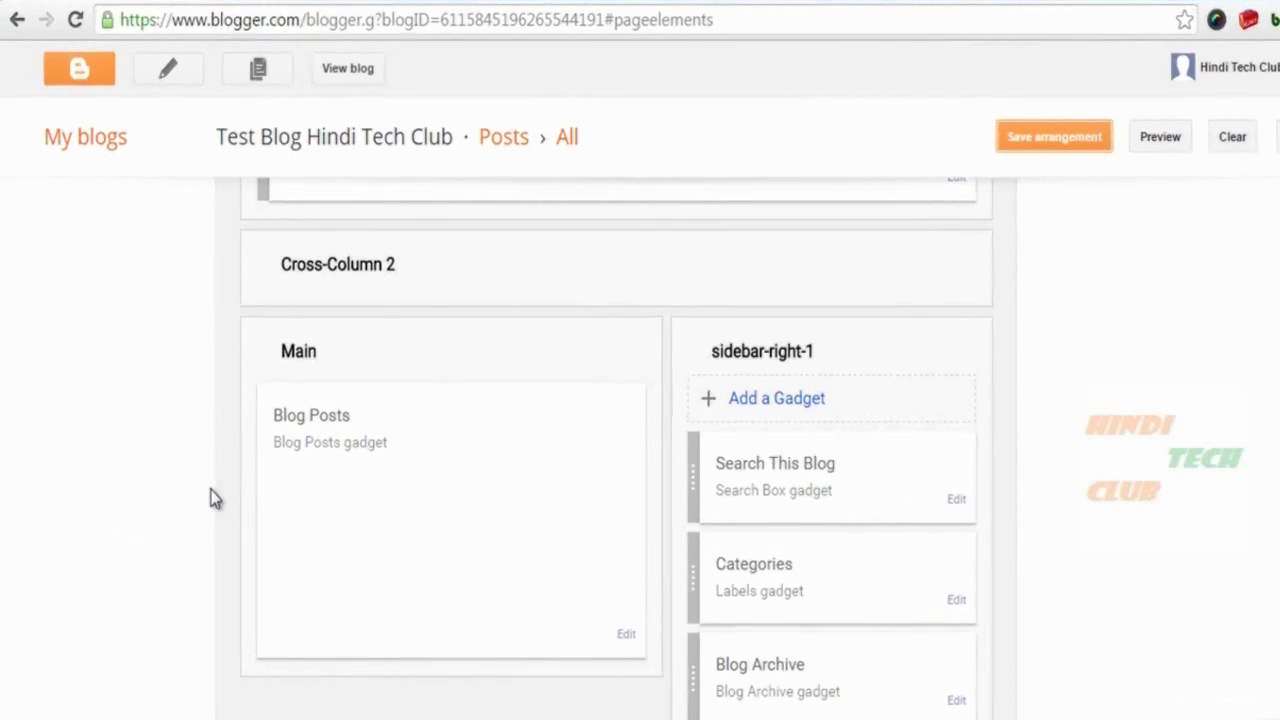
{"action": "scroll", "coordinate": [153, 464], "scroll_direction": "up", "scroll_amount": 10}
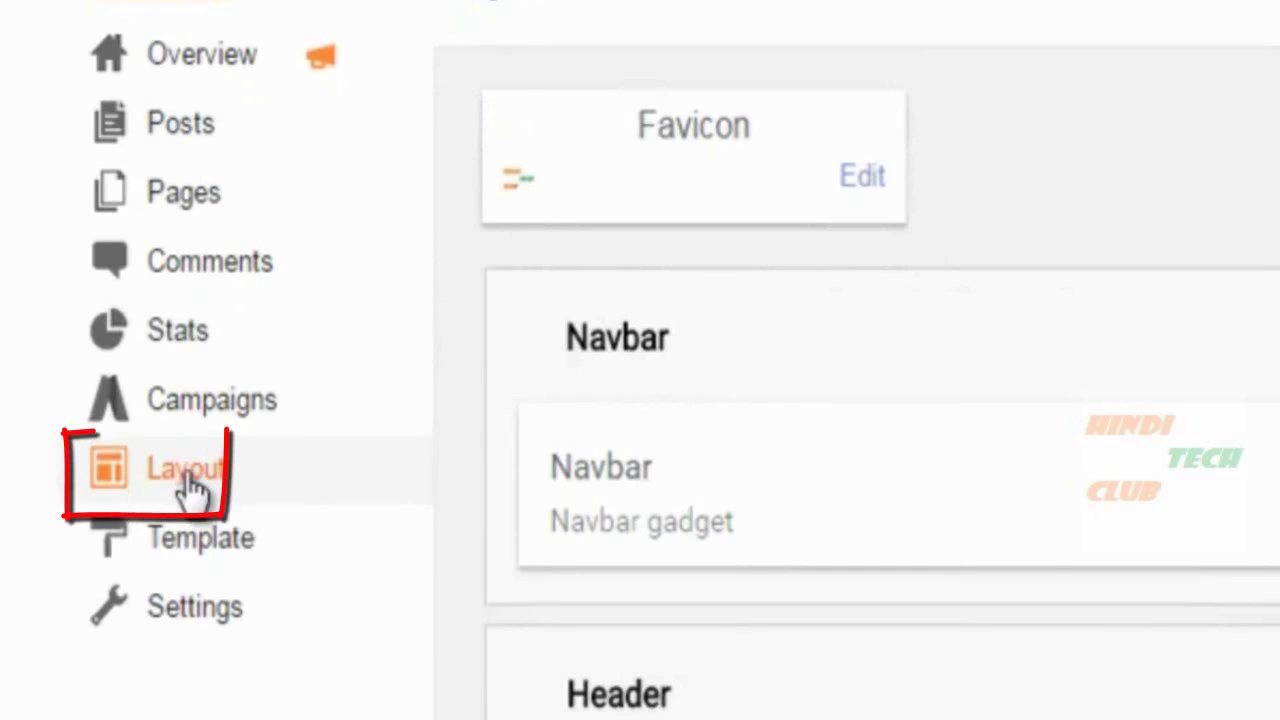
{"action": "scroll", "coordinate": [193, 490], "scroll_direction": "down", "scroll_amount": 15}
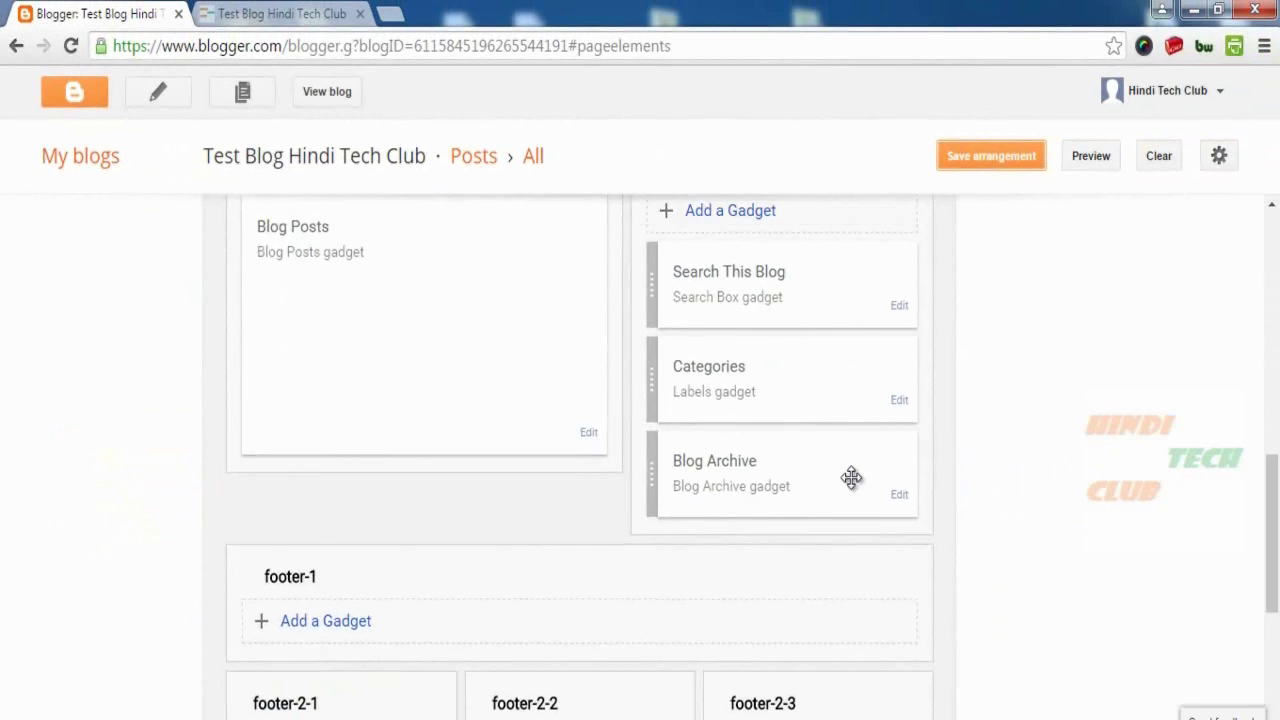
{"action": "scroll", "coordinate": [851, 477], "scroll_direction": "down", "scroll_amount": 3}
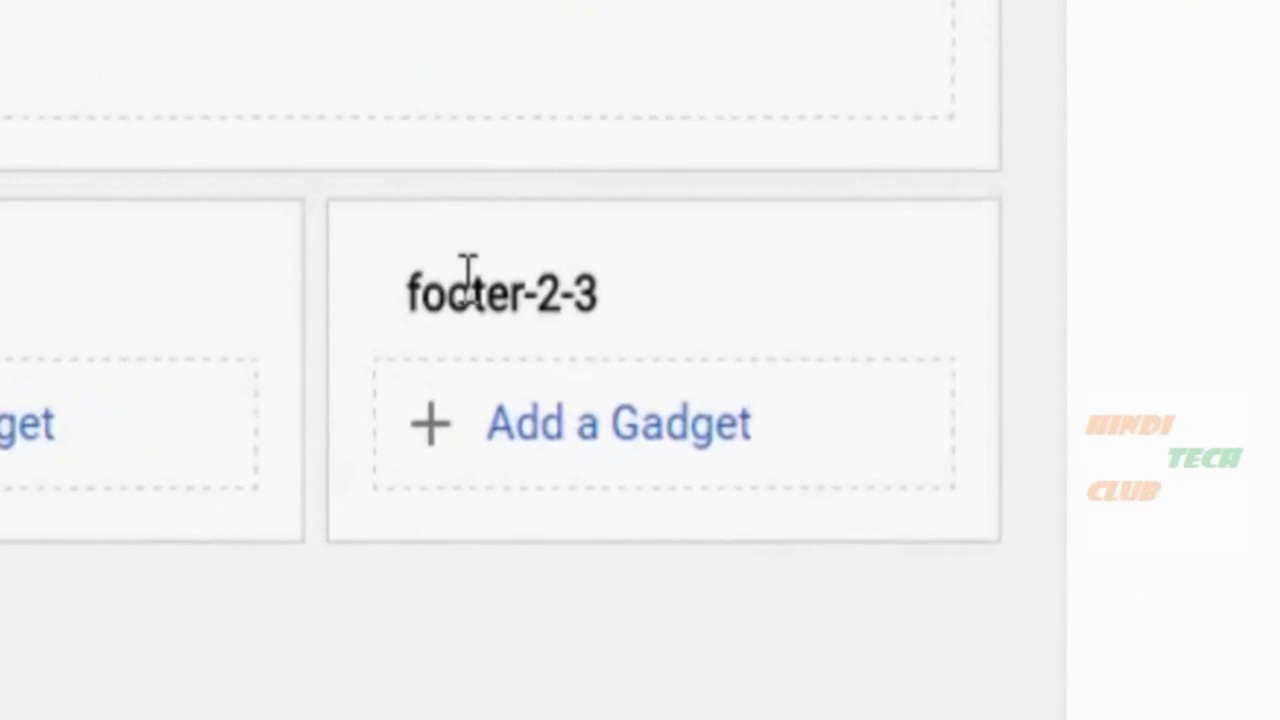
{"action": "left_click_drag", "start_coordinate": [735, 355], "coordinate": [812, 354]}
{"action": "left_click", "coordinate": [862, 304]}
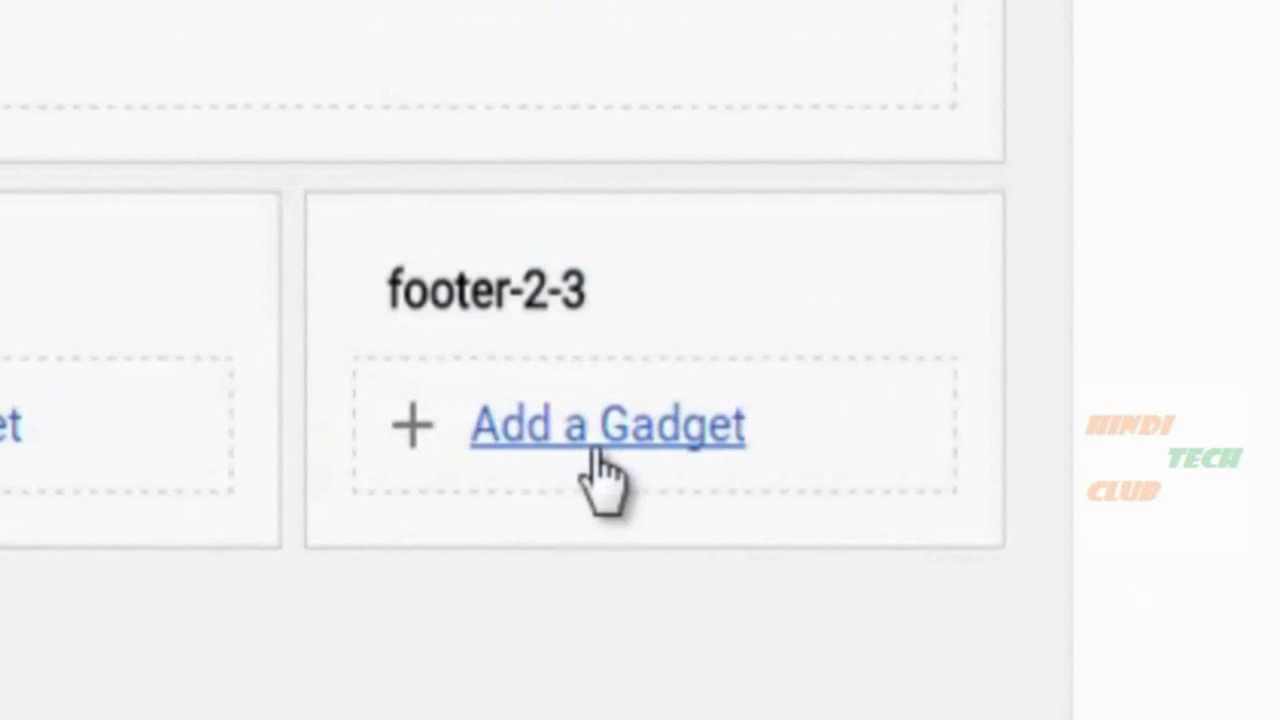
{"action": "left_click", "coordinate": [580, 440]}
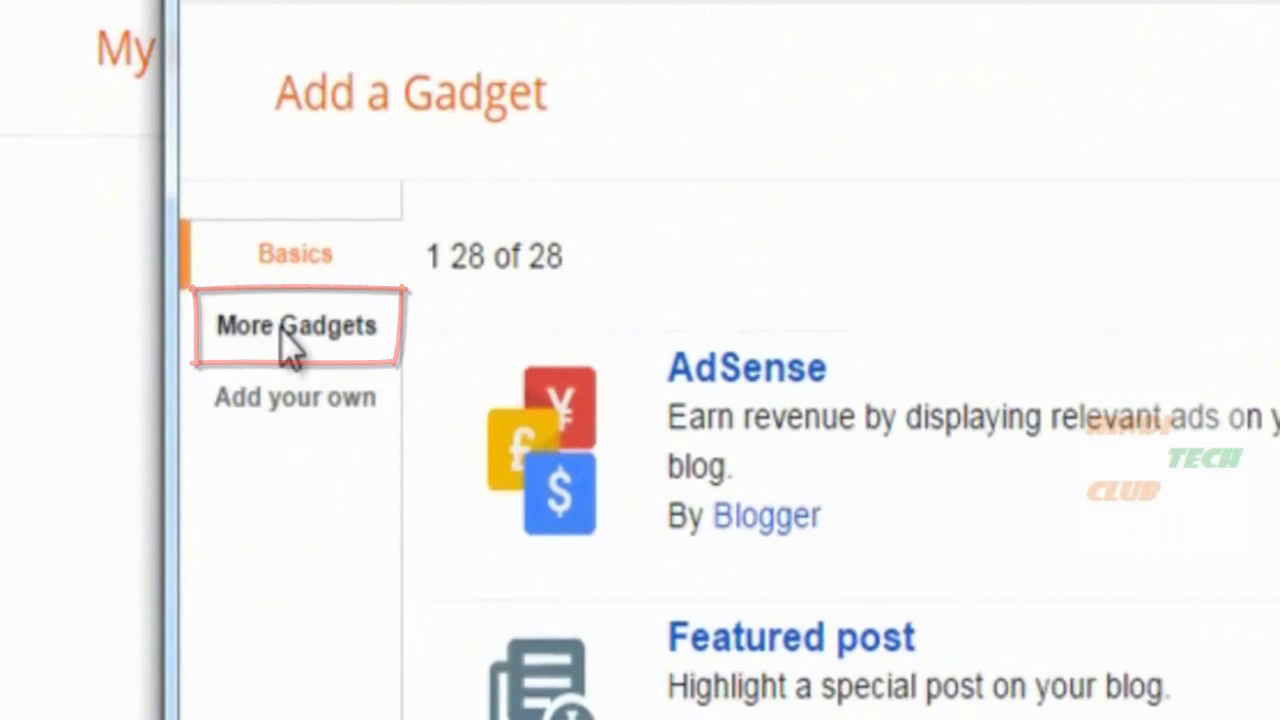
Step: Add a Contact Form gadget titled "Contact Form" to footer-2-3 and save the layout arrangement
{"action": "left_click", "coordinate": [282, 330]}
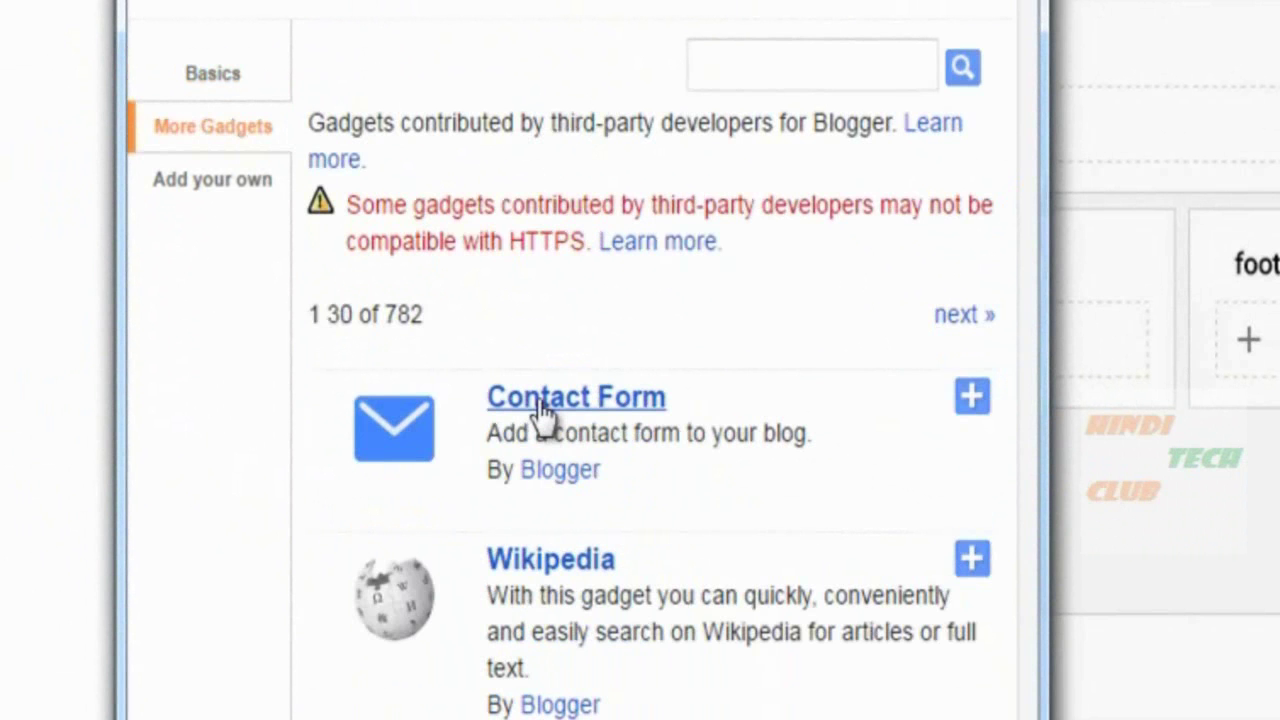
{"action": "left_click", "coordinate": [586, 400]}
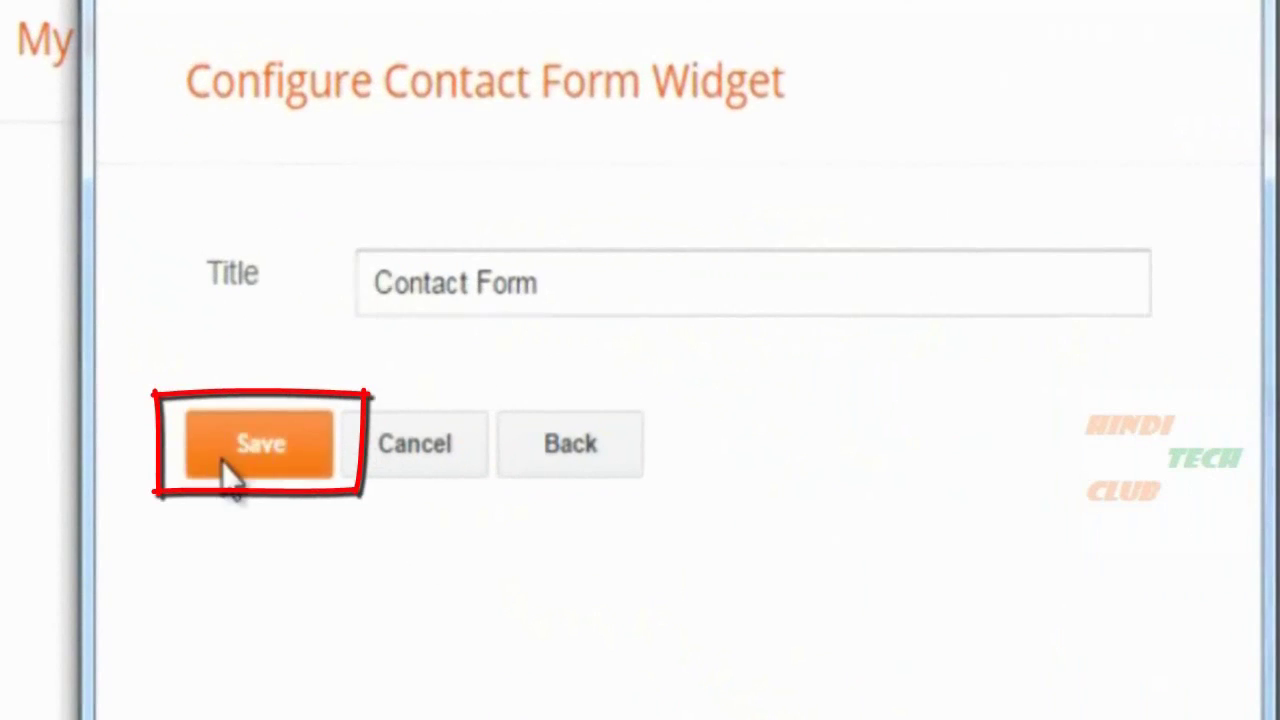
{"action": "left_click", "coordinate": [228, 472]}
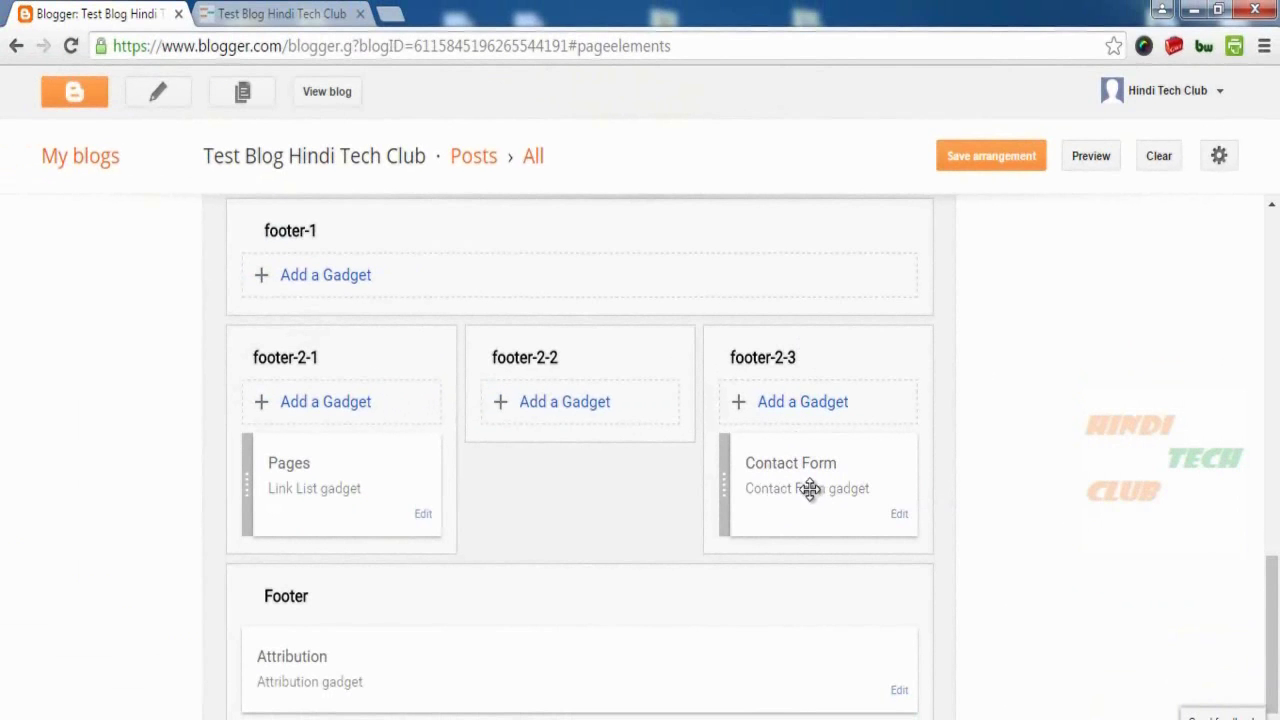
{"action": "left_click", "coordinate": [350, 10]}
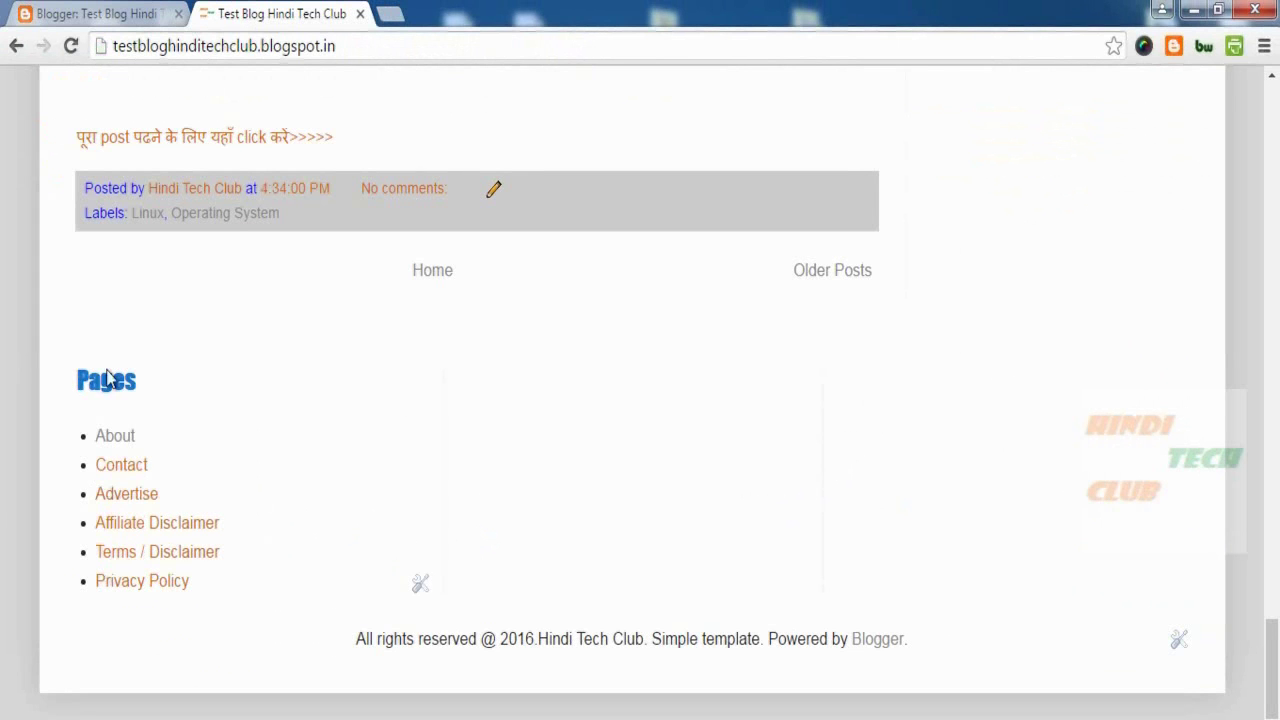
{"action": "left_click", "coordinate": [166, 8]}
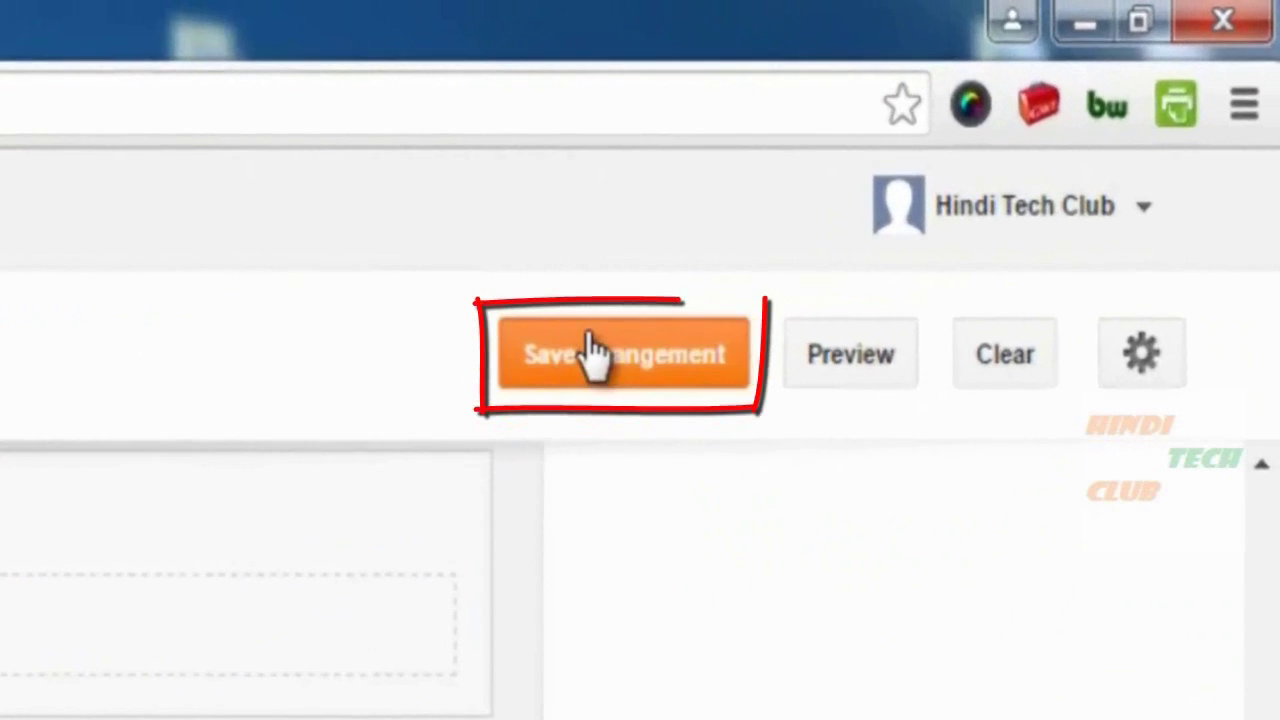
{"action": "left_click", "coordinate": [590, 350]}
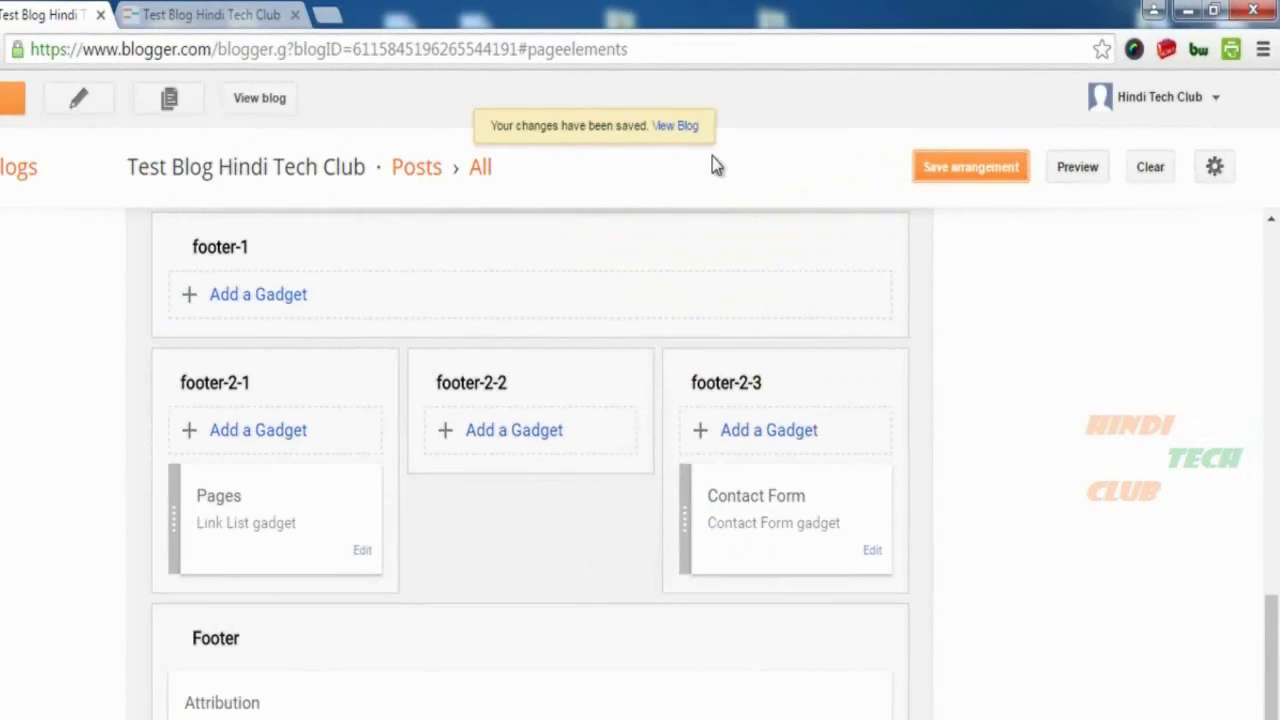
Step: Check the Name, Email and Message fields of the contact form in the live blog's footer
{"action": "left_click", "coordinate": [292, 16]}
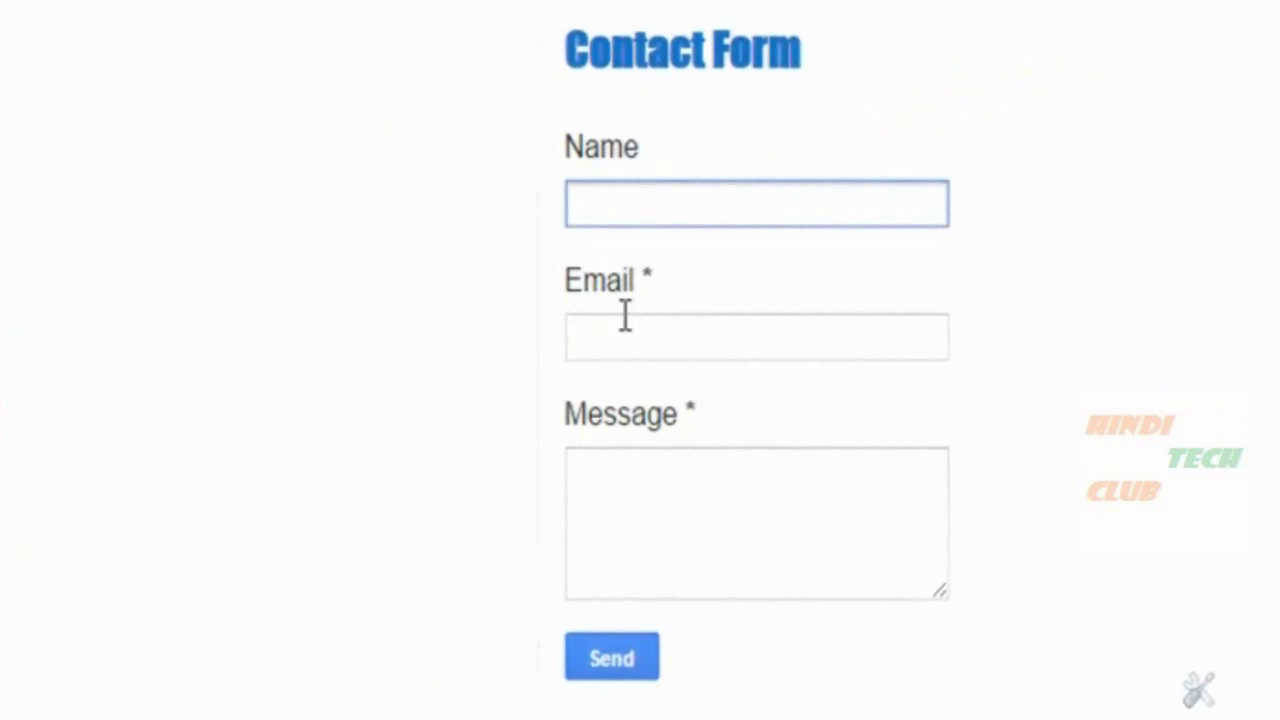
{"action": "left_click", "coordinate": [624, 336]}
{"action": "left_click", "coordinate": [635, 492]}
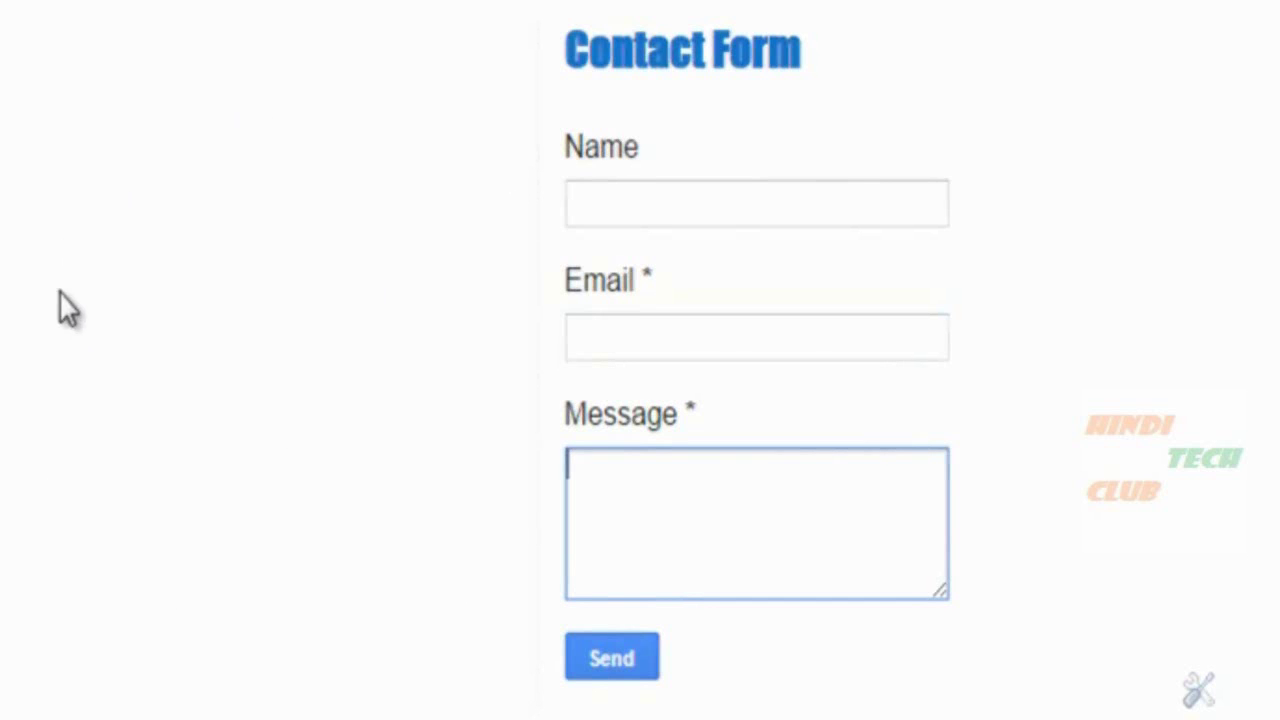
{"action": "left_click", "coordinate": [591, 204]}
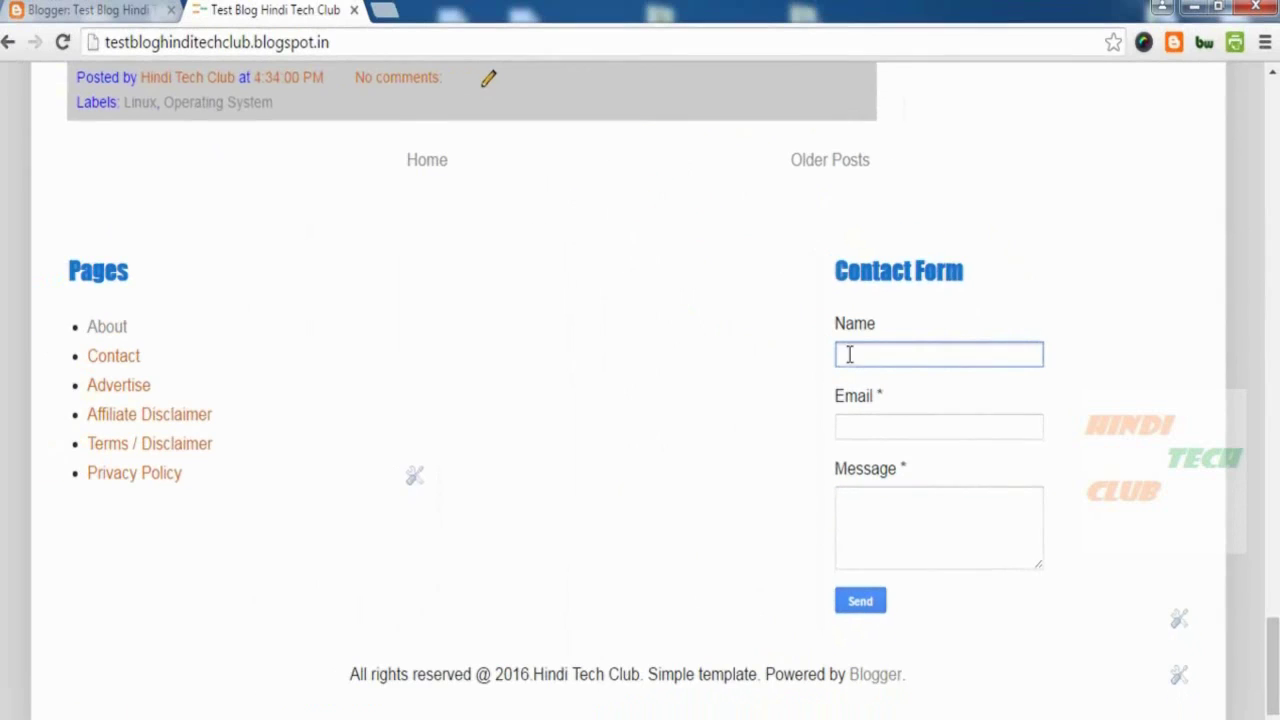
{"action": "left_click", "coordinate": [932, 430]}
{"action": "left_click", "coordinate": [889, 531]}
Step: Look through the live blog's sidebar from the search box down to the space below Blog Archive
{"action": "scroll", "coordinate": [754, 475], "scroll_direction": "up", "scroll_amount": 15}
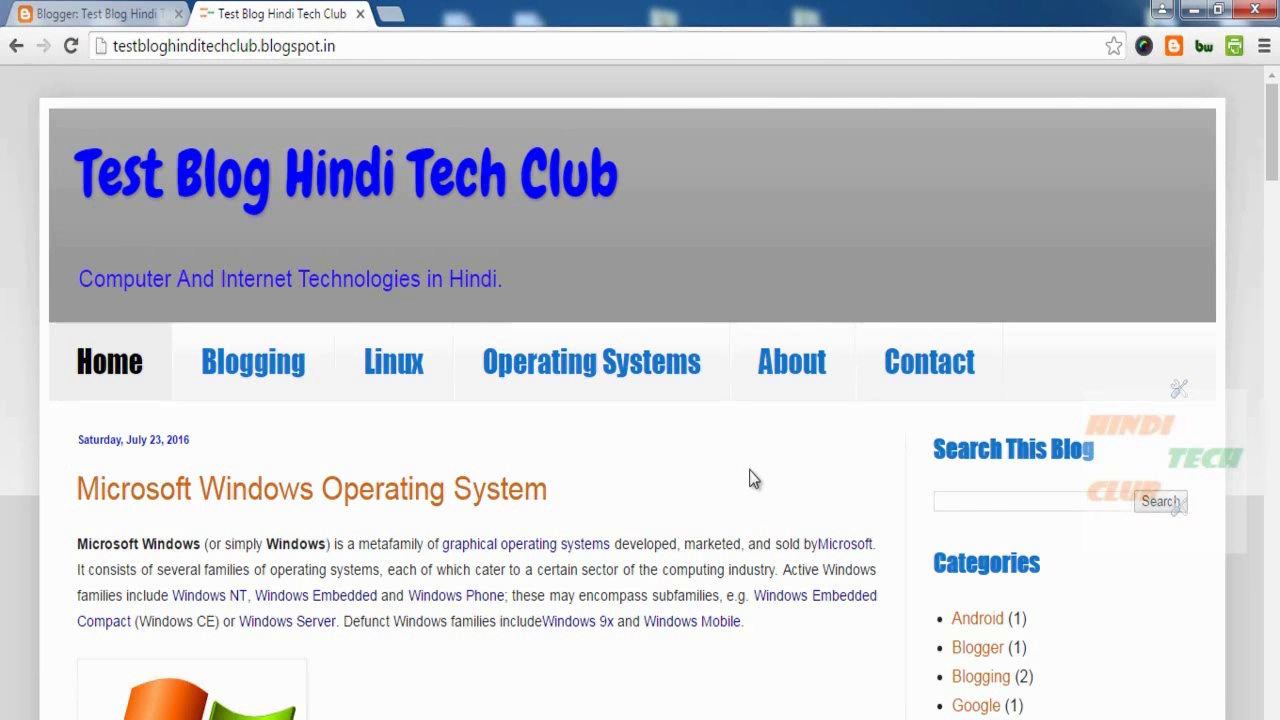
{"action": "scroll", "coordinate": [754, 477], "scroll_direction": "down", "scroll_amount": 7}
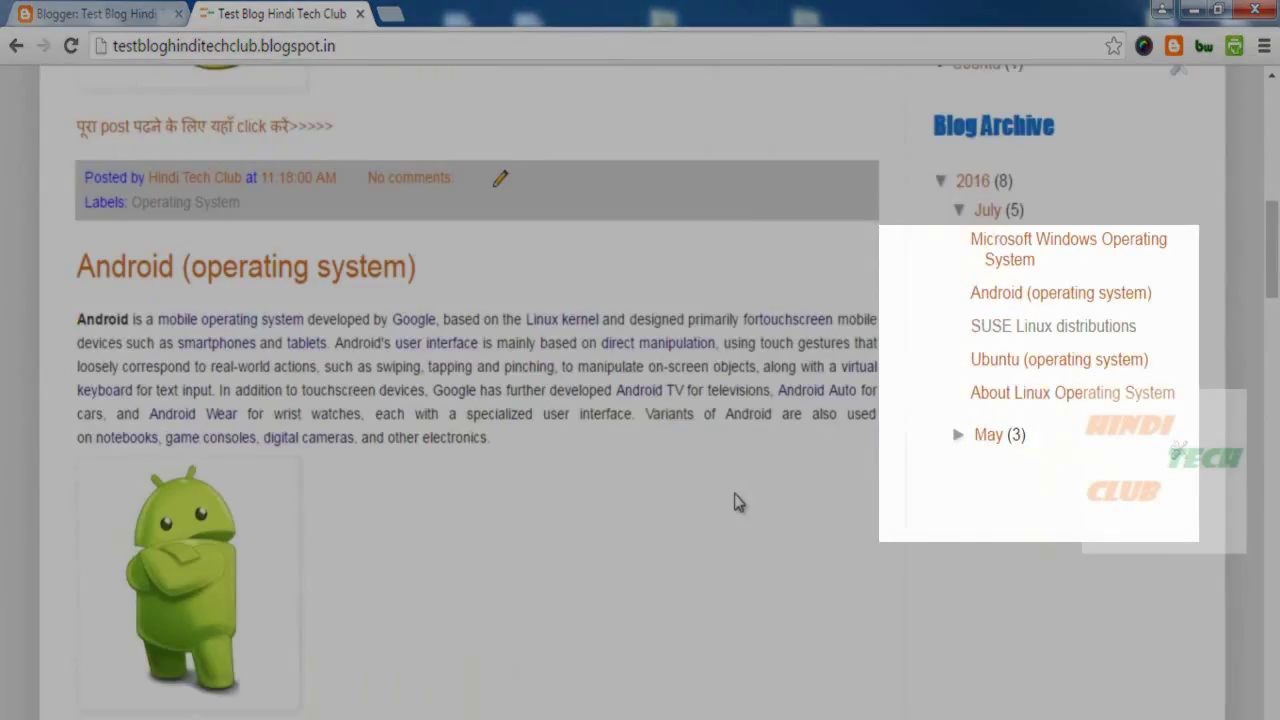
{"action": "scroll", "coordinate": [737, 477], "scroll_direction": "down", "scroll_amount": 3}
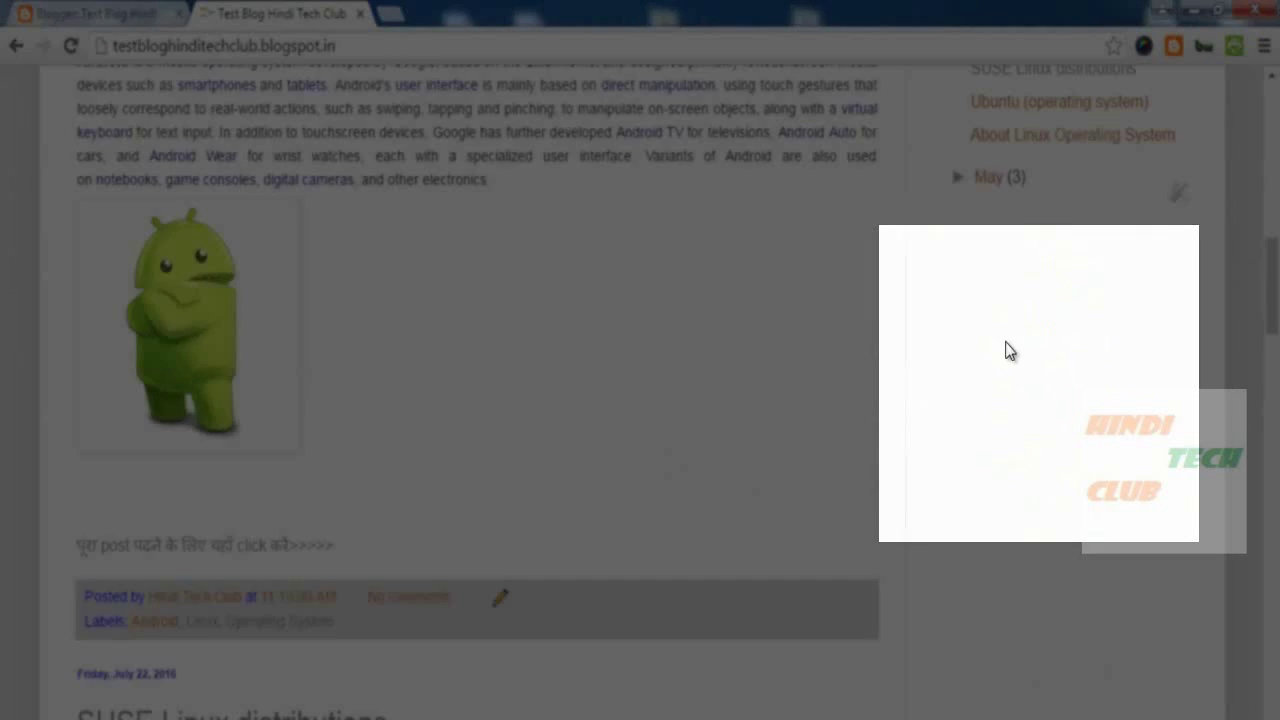
{"action": "scroll", "coordinate": [1006, 351], "scroll_direction": "up", "scroll_amount": 2}
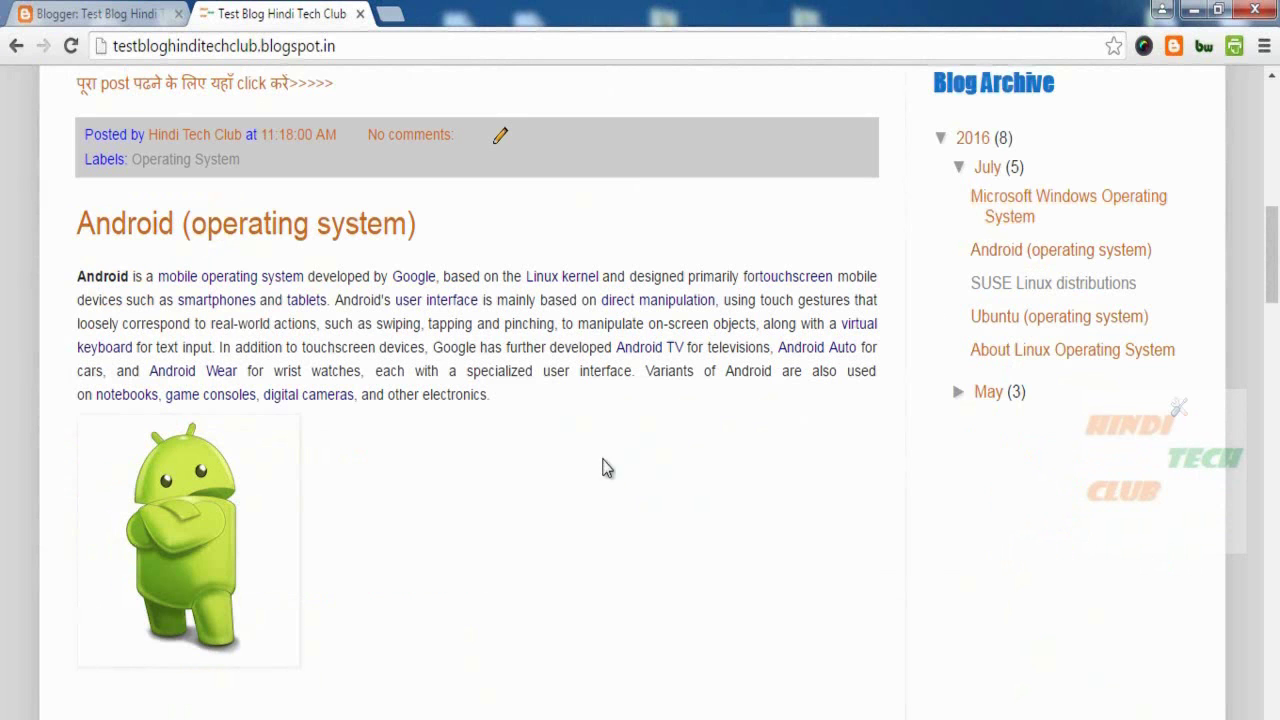
Step: Return to the Blogger Layout page and start adding an Image gadget to the sidebar-right-1 section
{"action": "left_click", "coordinate": [140, 20]}
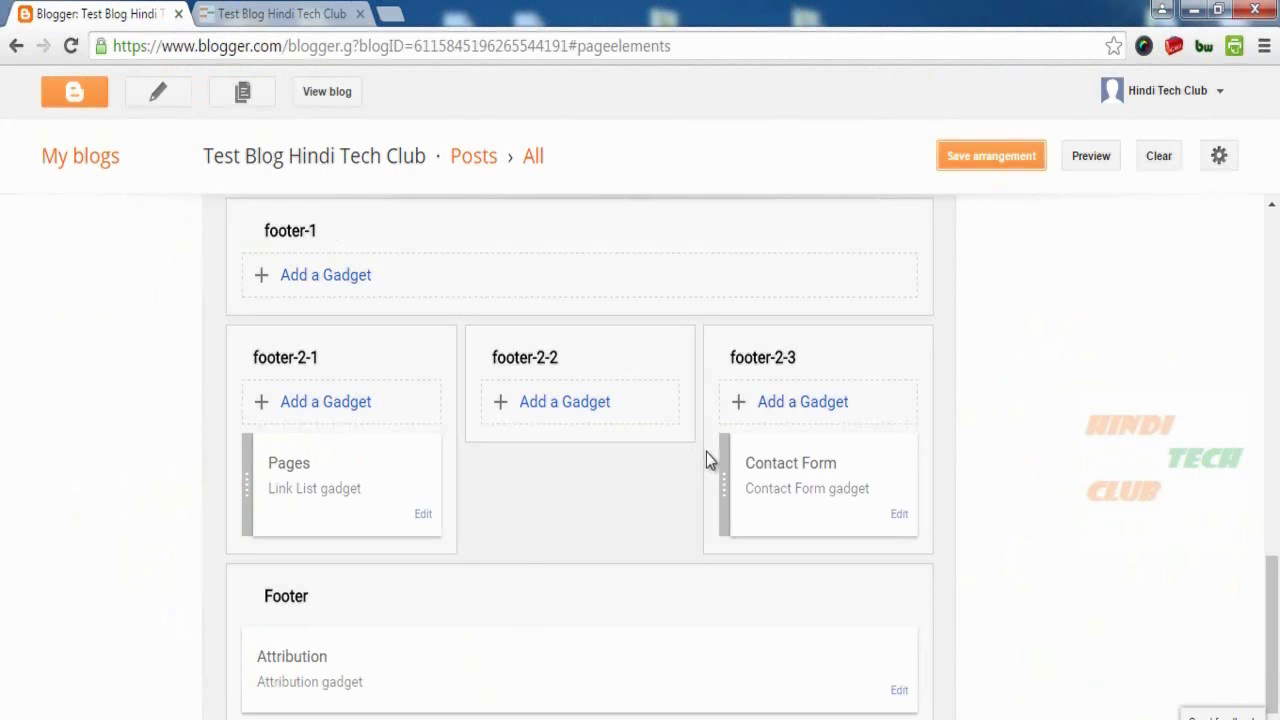
{"action": "scroll", "coordinate": [855, 420], "scroll_direction": "up", "scroll_amount": 4}
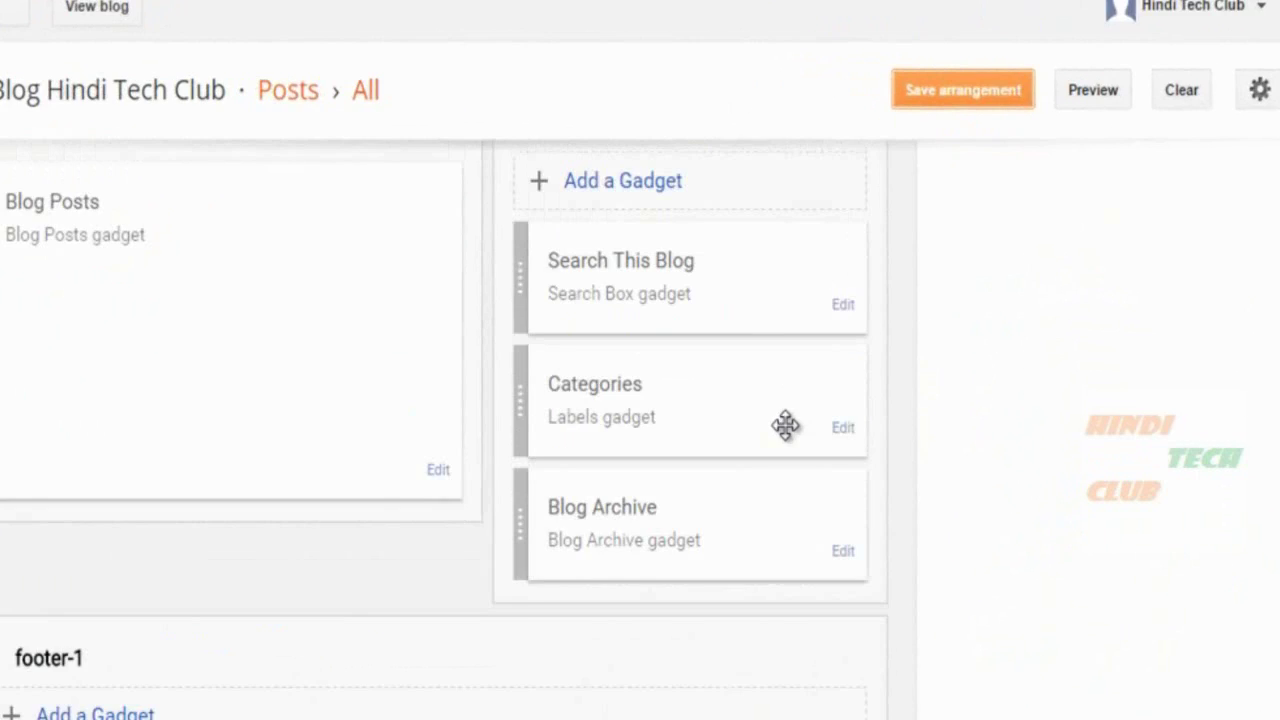
{"action": "scroll", "coordinate": [692, 346], "scroll_direction": "up", "scroll_amount": 2}
{"action": "scroll", "coordinate": [692, 346], "scroll_direction": "down", "scroll_amount": 2}
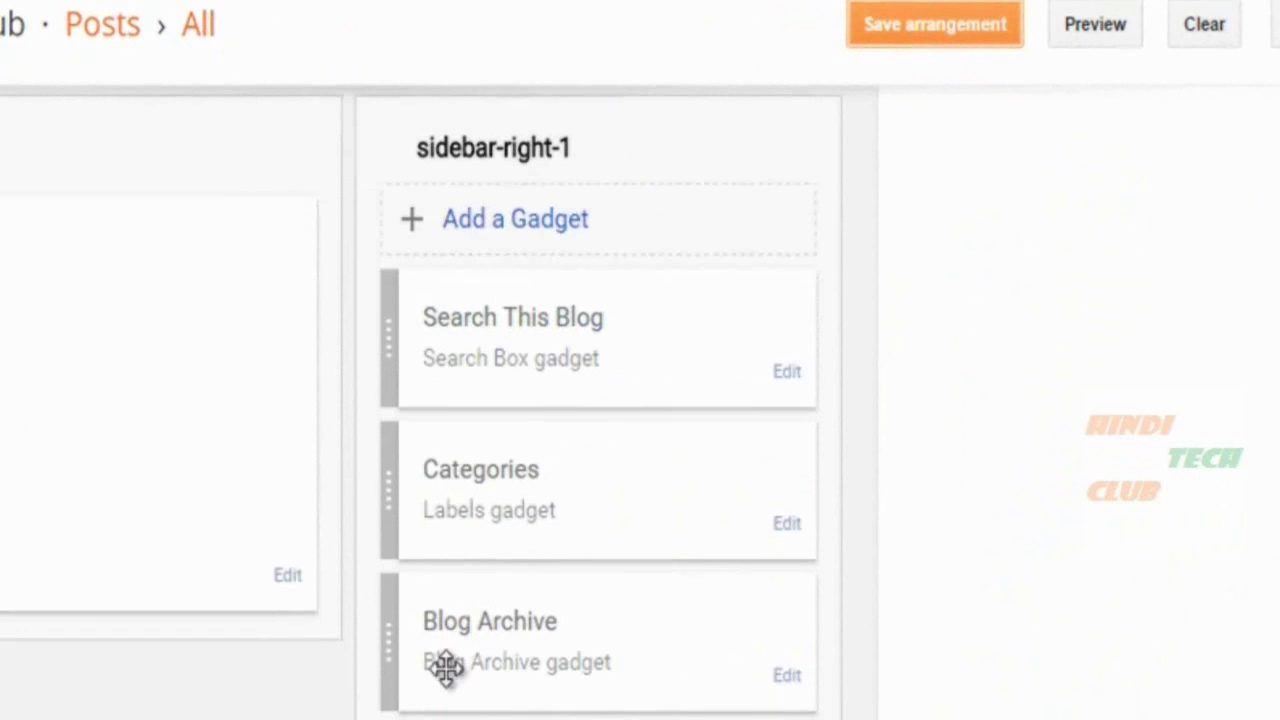
{"action": "left_click", "coordinate": [503, 224]}
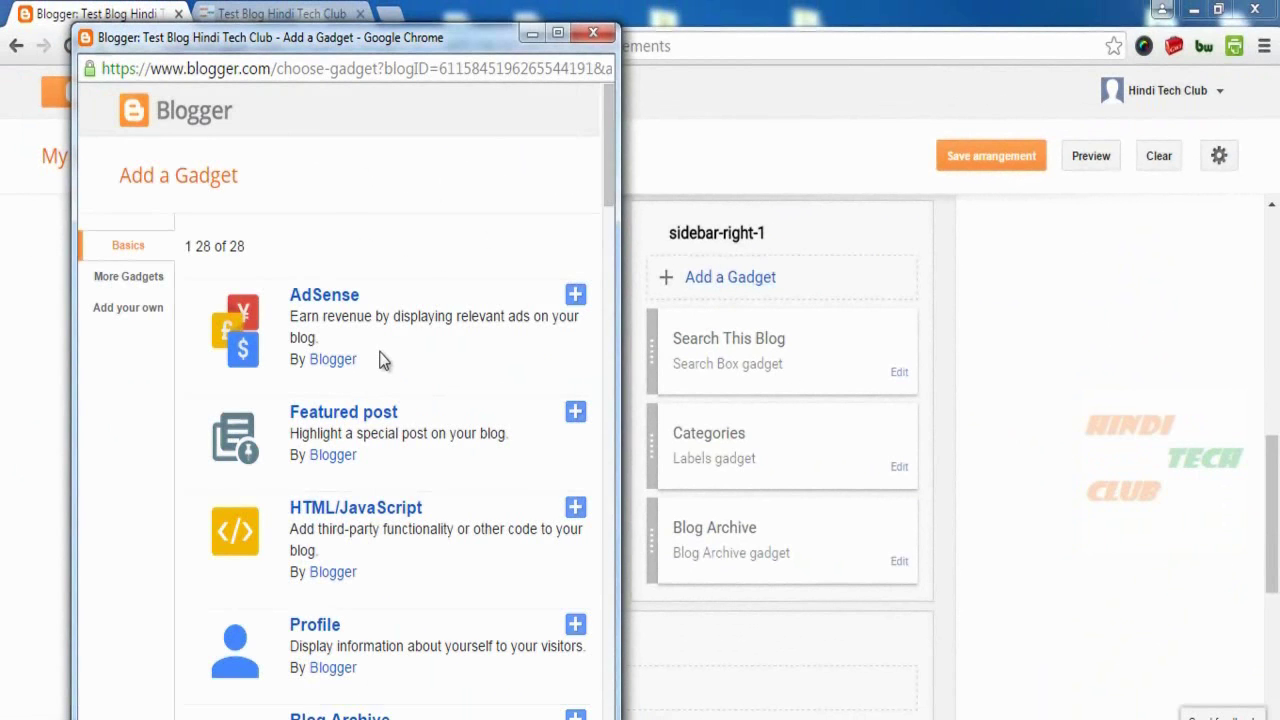
{"action": "scroll", "coordinate": [383, 360], "scroll_direction": "down", "scroll_amount": 5}
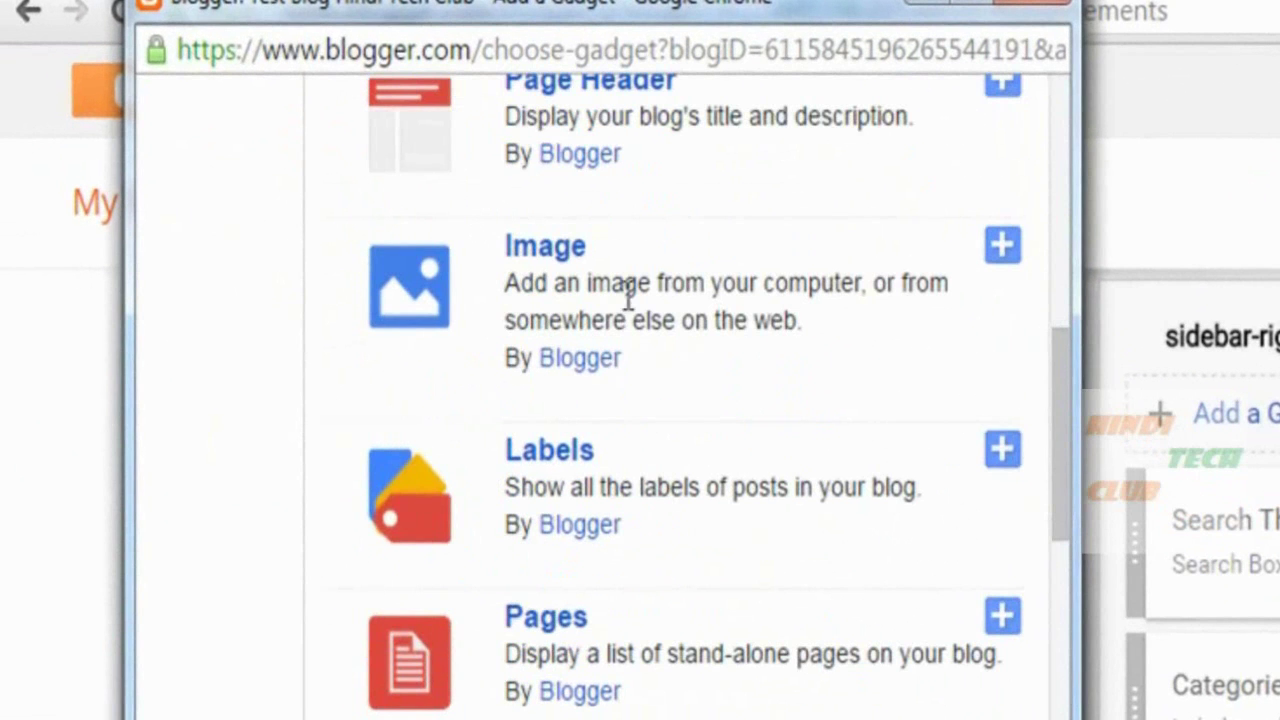
{"action": "left_click", "coordinate": [556, 250]}
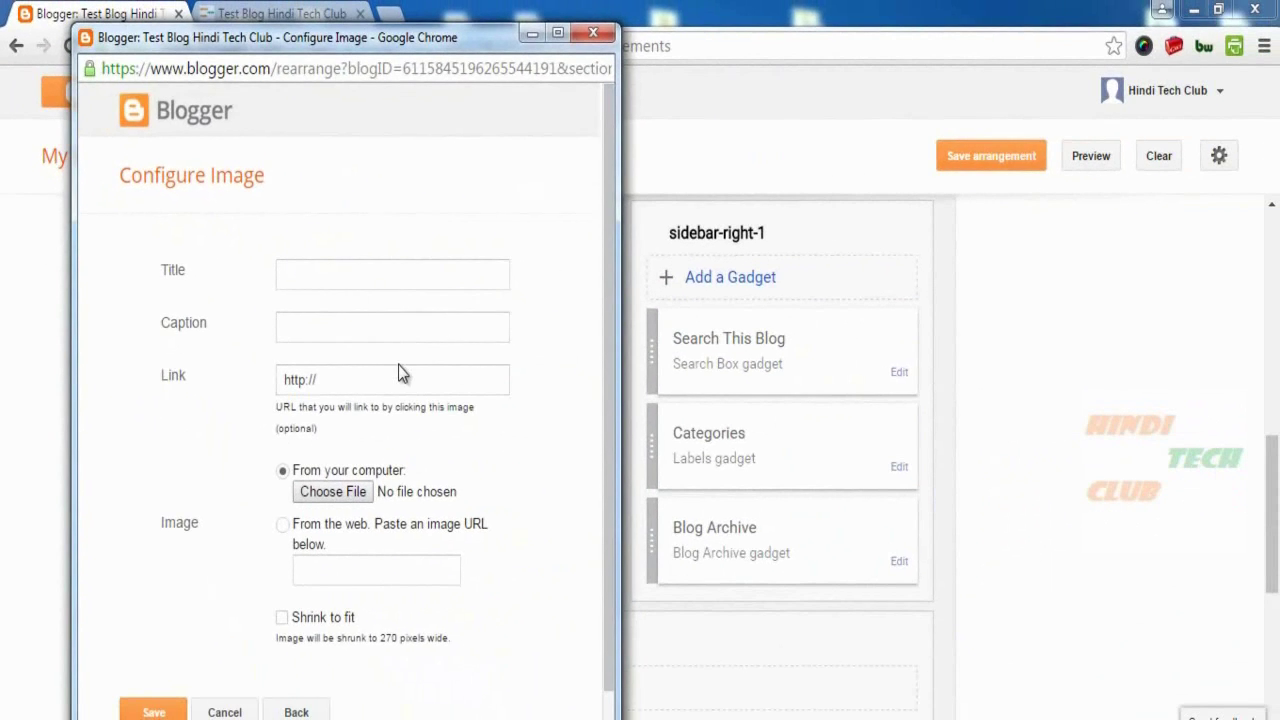
Step: Save the image gadget as "Author Bio:" with the Hindi Tech Club logo shrunk to fit, and save the arrangement with it below Blog Archive
{"action": "scroll", "coordinate": [398, 364], "scroll_direction": "down", "scroll_amount": 1}
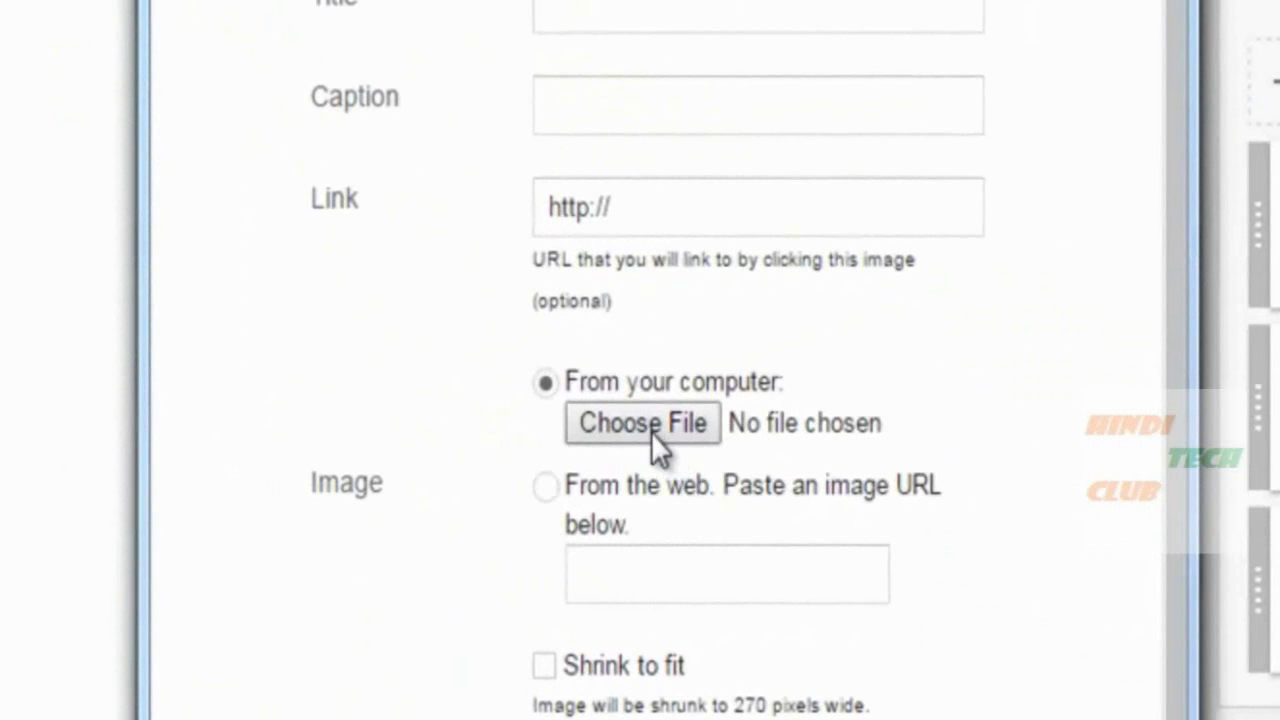
{"action": "left_click", "coordinate": [649, 430]}
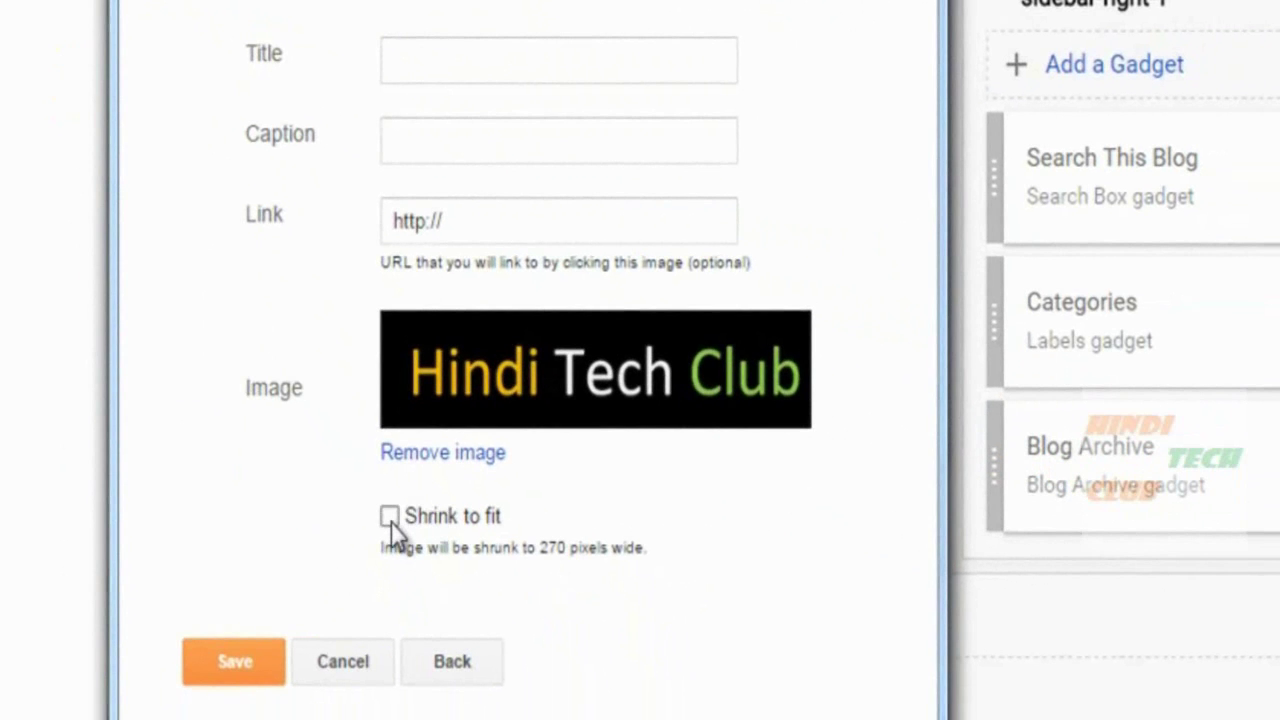
{"action": "left_click", "coordinate": [234, 662]}
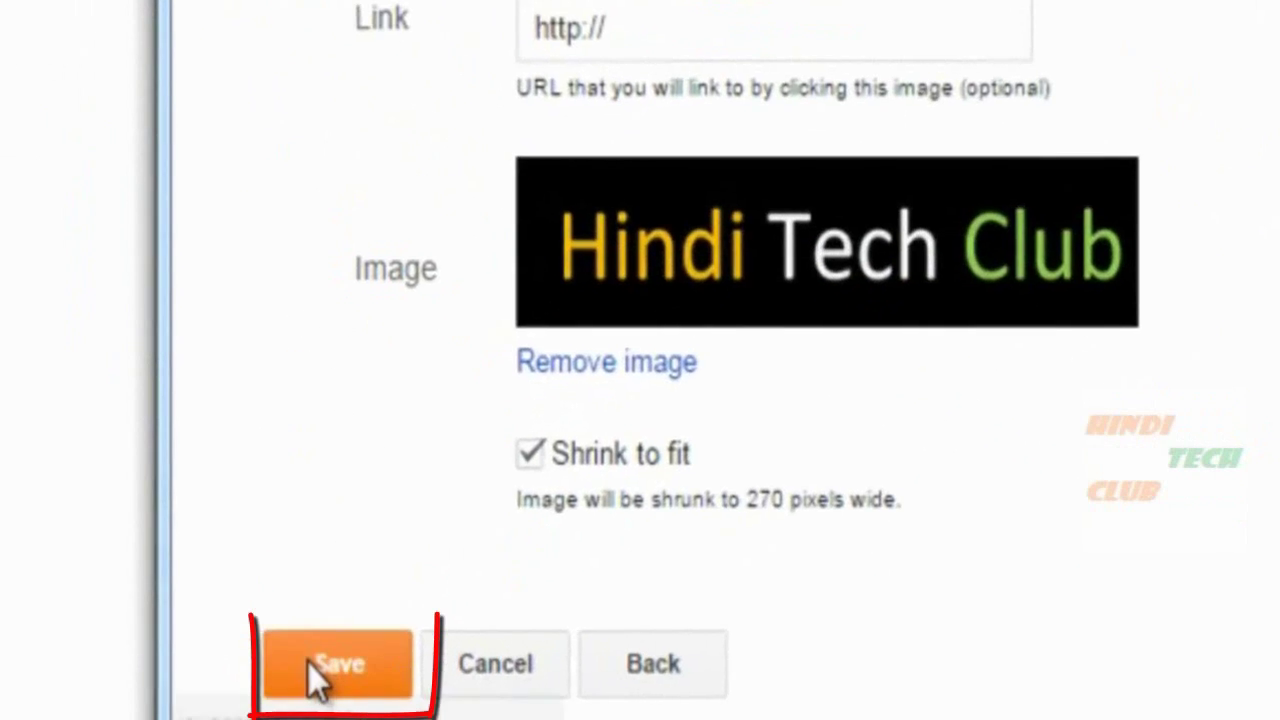
{"action": "left_click", "coordinate": [262, 677]}
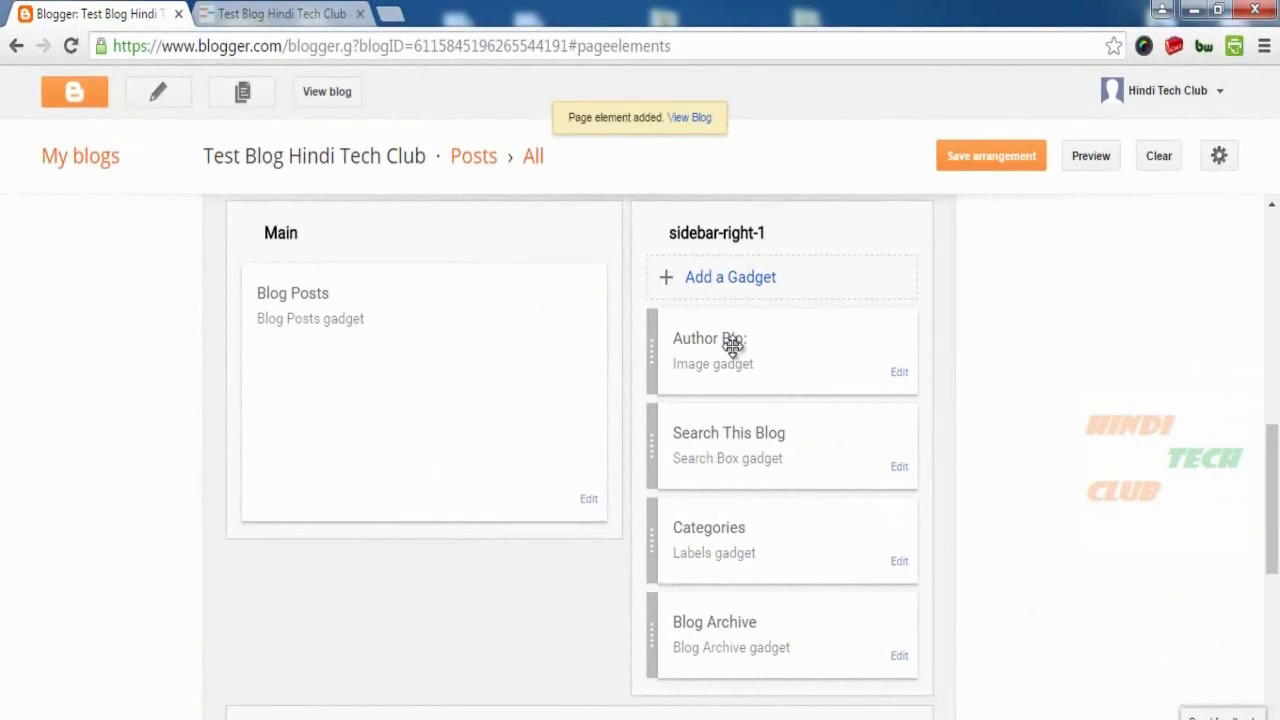
{"action": "left_click_drag", "start_coordinate": [706, 366], "coordinate": [709, 626]}
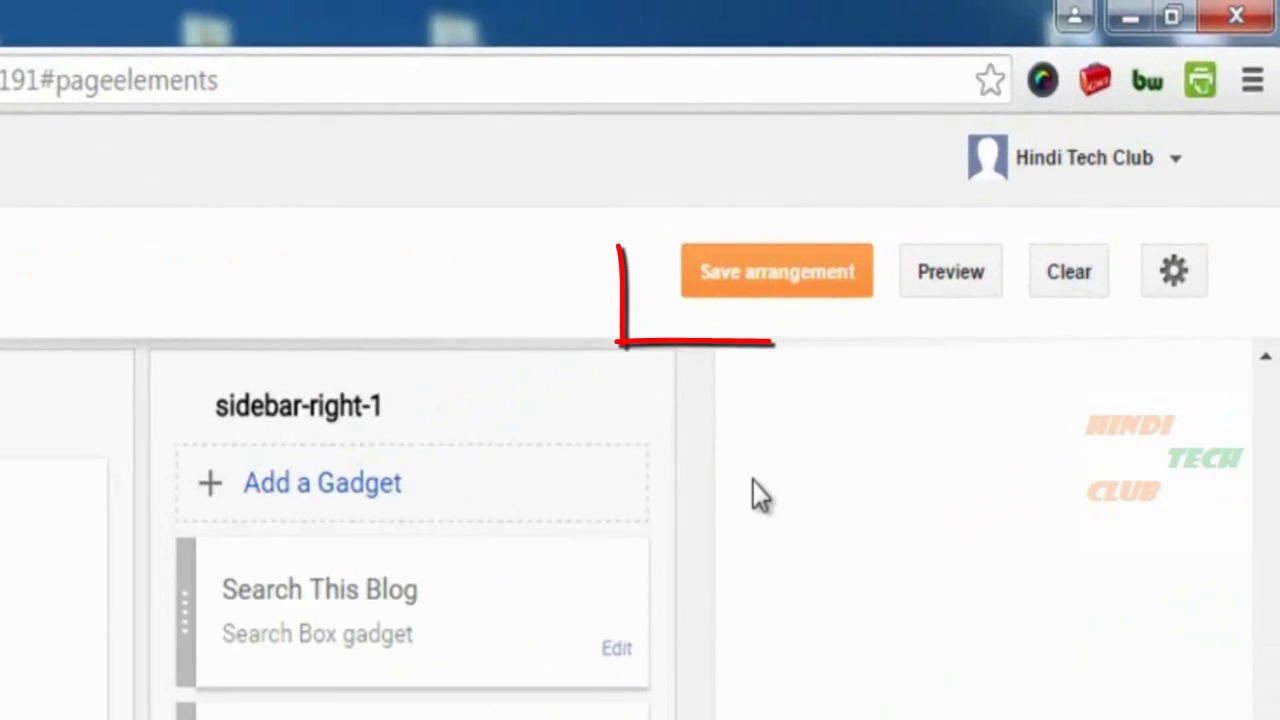
{"action": "left_click", "coordinate": [733, 297]}
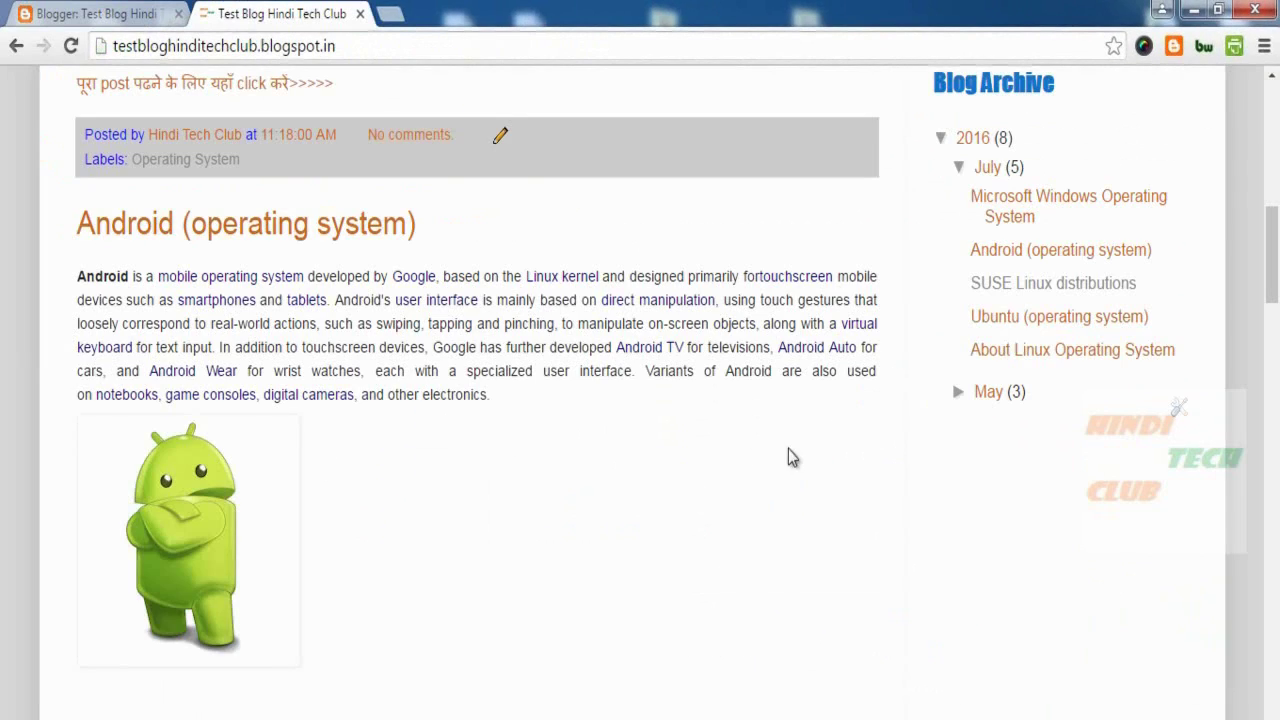
Step: Reload the live blog and examine the Author Bio image in the sidebar
{"action": "scroll", "coordinate": [789, 457], "scroll_direction": "up", "scroll_amount": 4}
{"action": "scroll", "coordinate": [990, 543], "scroll_direction": "down", "scroll_amount": 1}
{"action": "scroll", "coordinate": [990, 543], "scroll_direction": "down", "scroll_amount": 2}
{"action": "key", "text": "F5"}
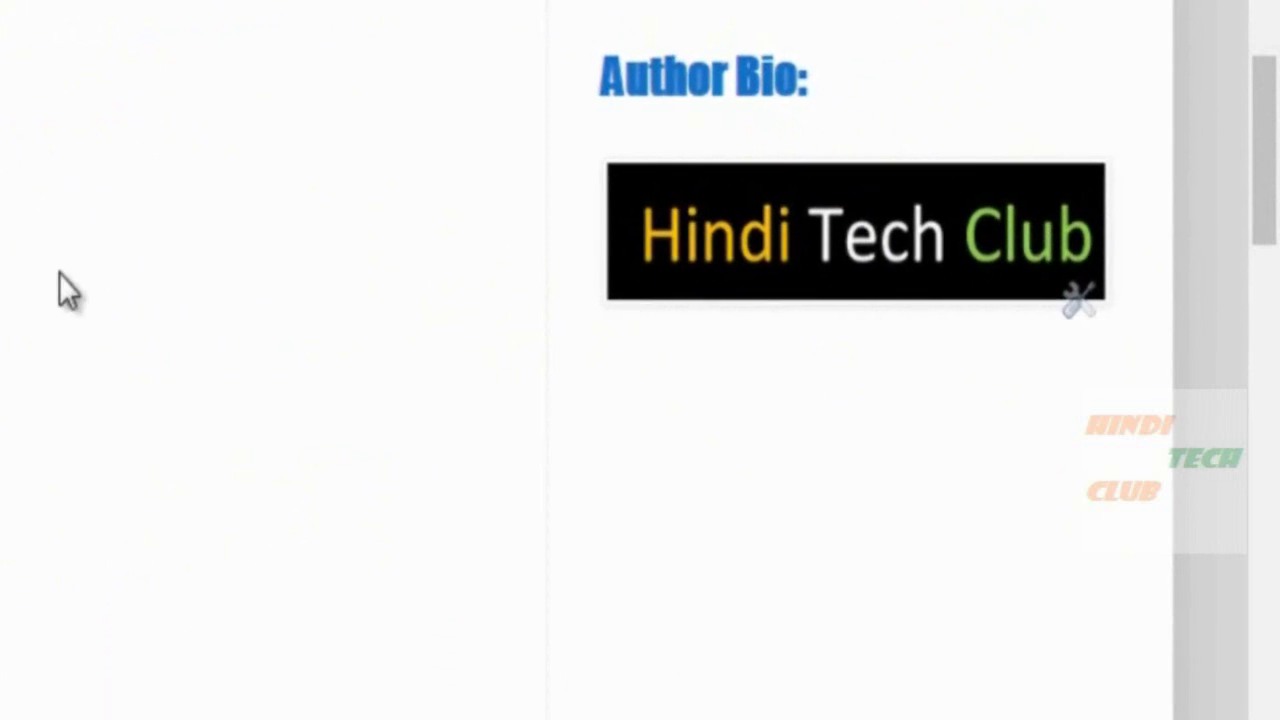
Step: Return to the Blogger Layout page and start adding a Text gadget to the sidebar-right-1 section
{"action": "left_click", "coordinate": [97, 12]}
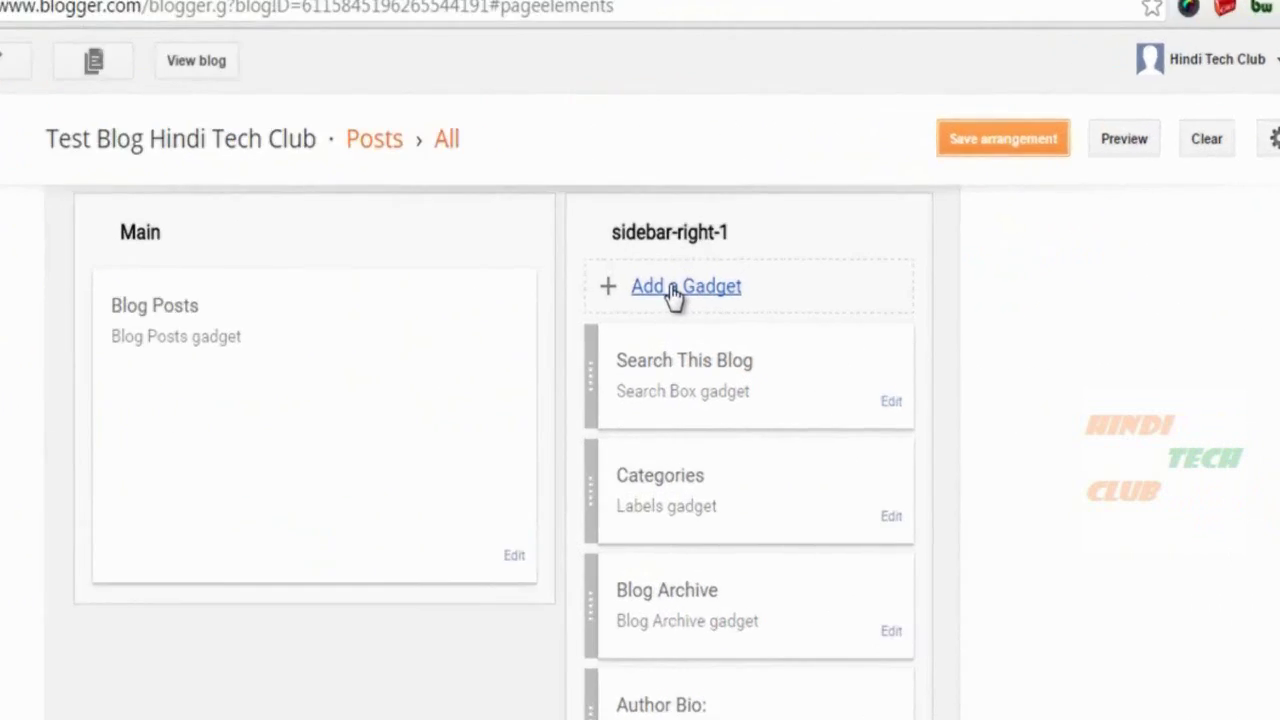
{"action": "left_click", "coordinate": [512, 318]}
{"action": "scroll", "coordinate": [420, 409], "scroll_direction": "down", "scroll_amount": 5}
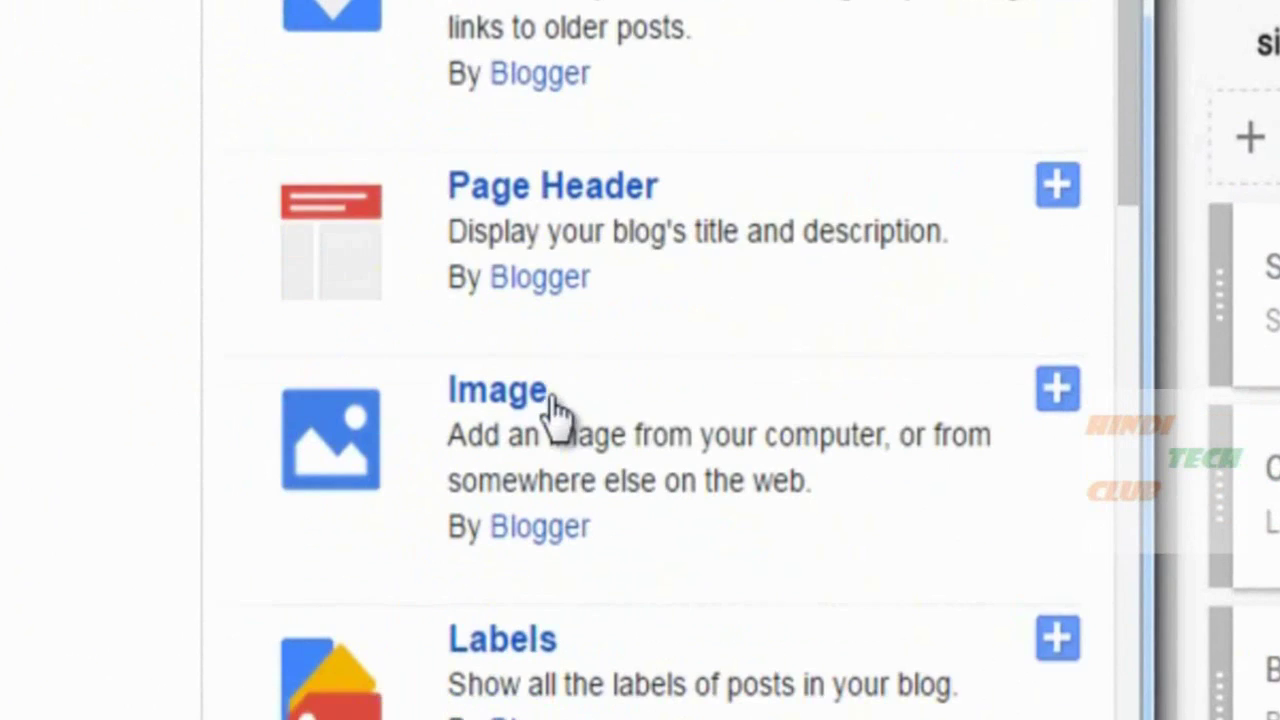
{"action": "scroll", "coordinate": [555, 410], "scroll_direction": "down", "scroll_amount": 10}
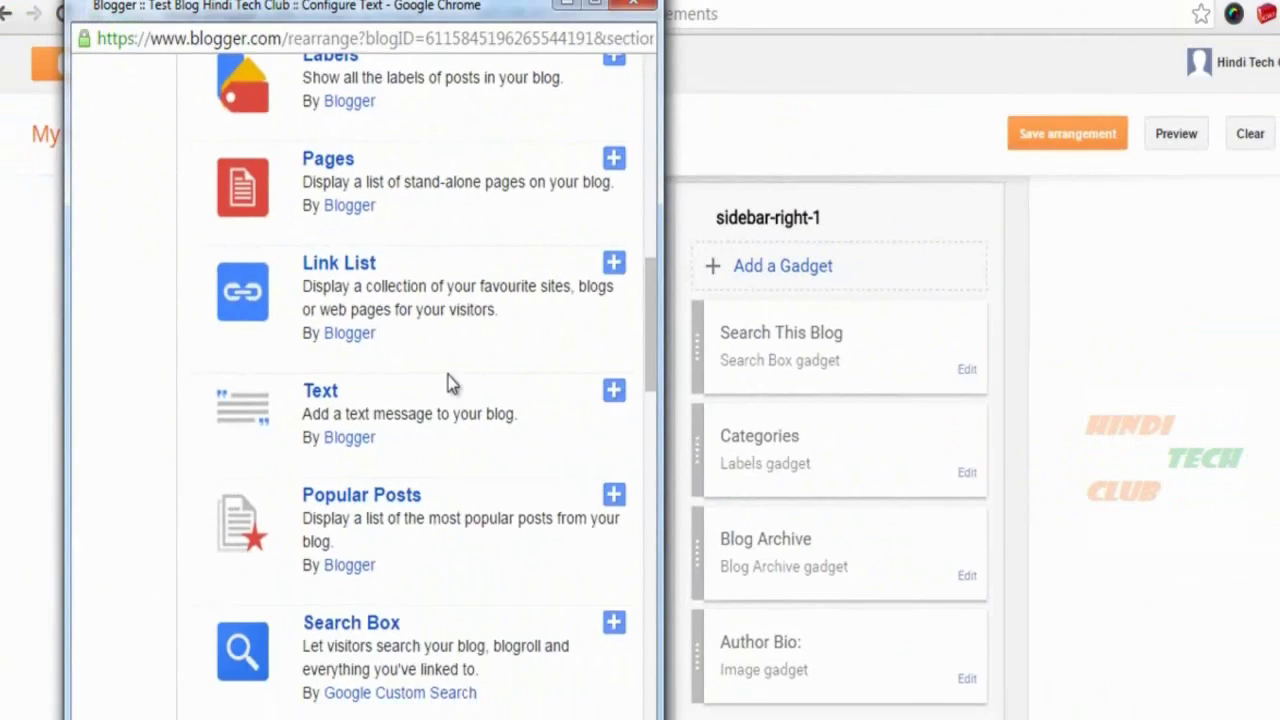
{"action": "left_click", "coordinate": [321, 390]}
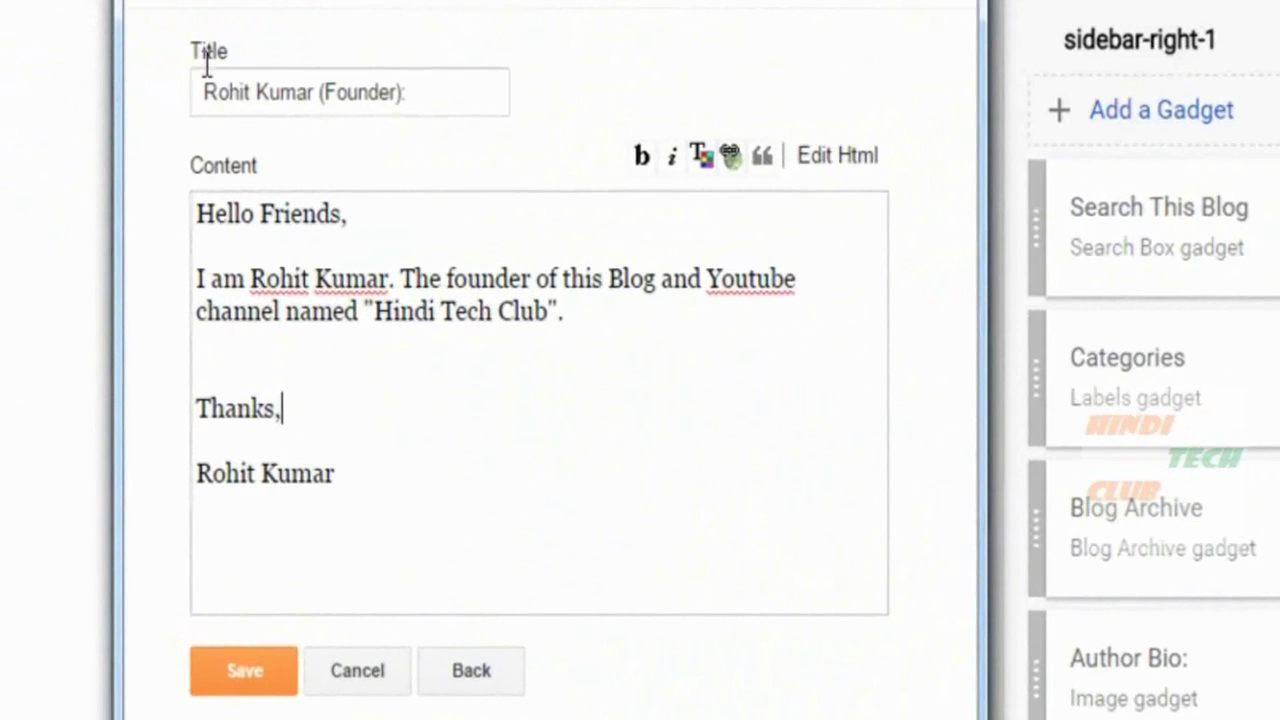
Step: Save the text gadget titled with the founder's name and "(Founder):", containing a "Hello Friends," introduction to the blog and "Hindi Tech Club" YouTube channel
{"action": "left_click", "coordinate": [129, 270]}
{"action": "left_click_drag", "start_coordinate": [205, 100], "coordinate": [429, 94]}
{"action": "left_click", "coordinate": [429, 94]}
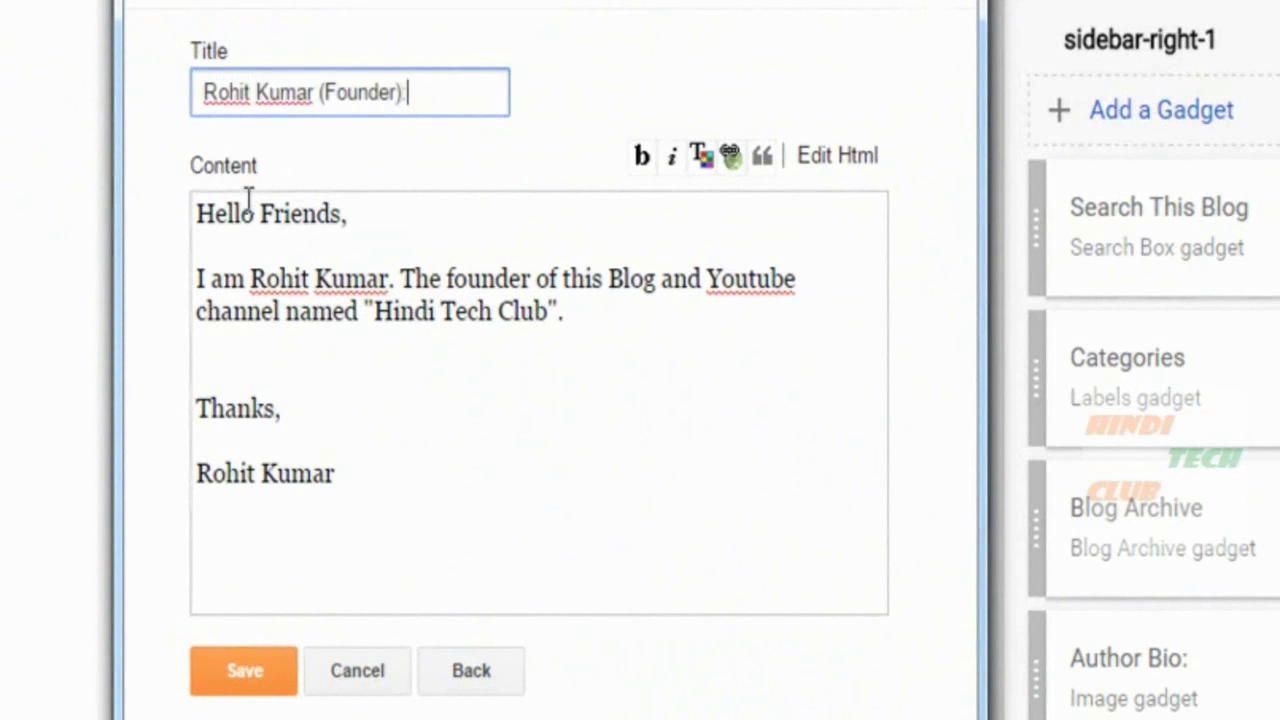
{"action": "left_click_drag", "start_coordinate": [200, 213], "coordinate": [357, 216]}
{"action": "left_click", "coordinate": [203, 276]}
{"action": "left_click_drag", "start_coordinate": [232, 280], "coordinate": [798, 280]}
{"action": "left_click_drag", "start_coordinate": [224, 312], "coordinate": [587, 313]}
{"action": "left_click", "coordinate": [331, 376]}
{"action": "left_click_drag", "start_coordinate": [197, 412], "coordinate": [309, 416]}
{"action": "left_click_drag", "start_coordinate": [209, 474], "coordinate": [380, 474]}
{"action": "left_click", "coordinate": [434, 474]}
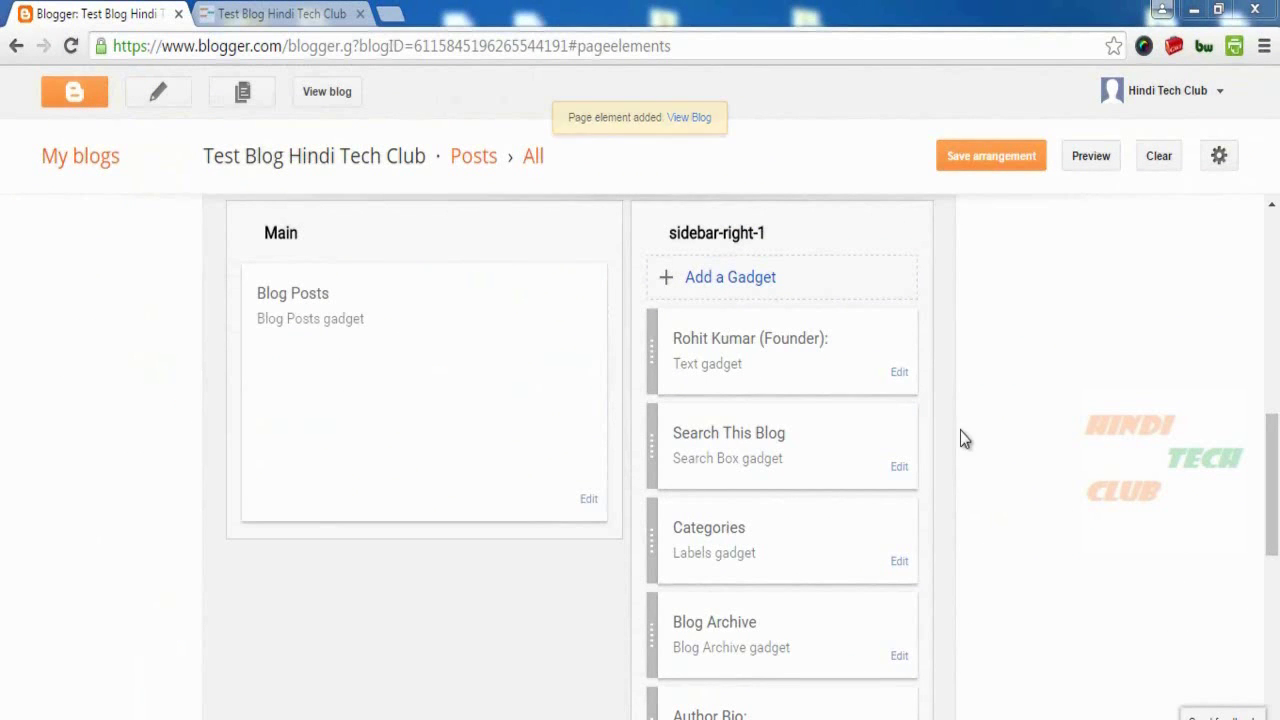
Step: Move the founder text gadget below Author Bio in the sidebar-right-1 section and save the arrangement
{"action": "left_click_drag", "start_coordinate": [739, 346], "coordinate": [733, 700]}
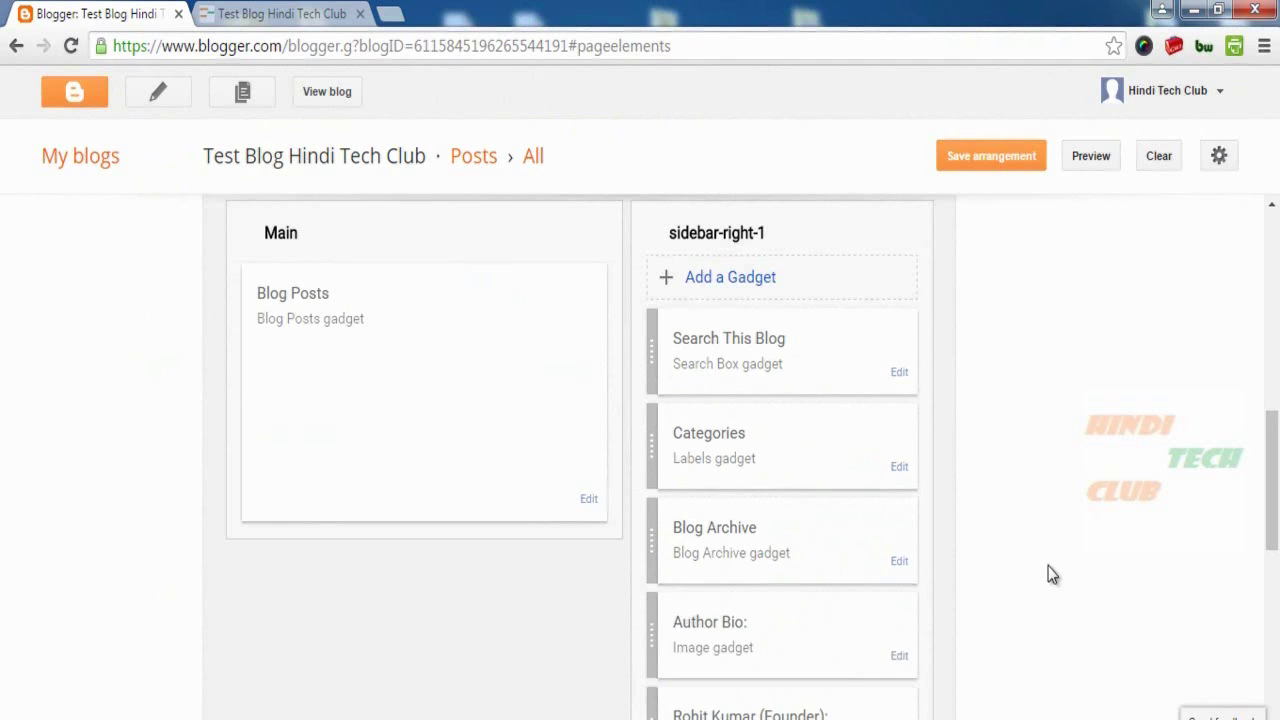
{"action": "scroll", "coordinate": [1048, 570], "scroll_direction": "down", "scroll_amount": 1}
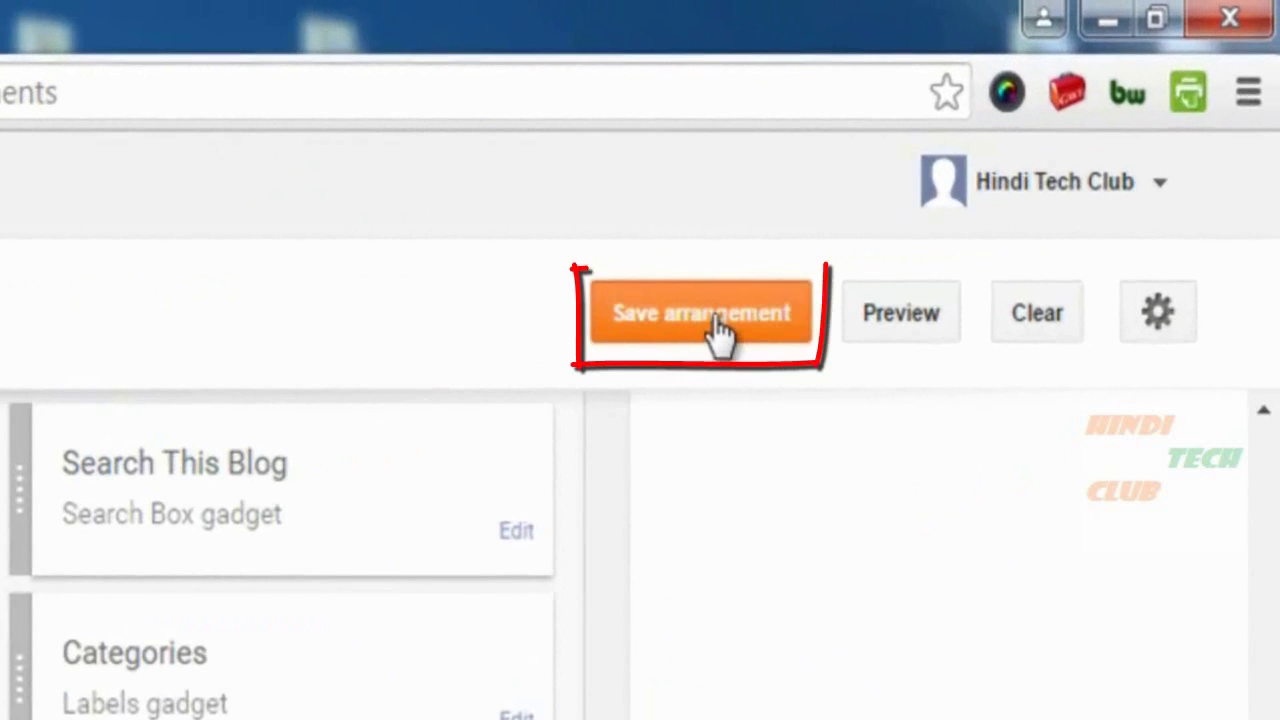
{"action": "left_click", "coordinate": [718, 330]}
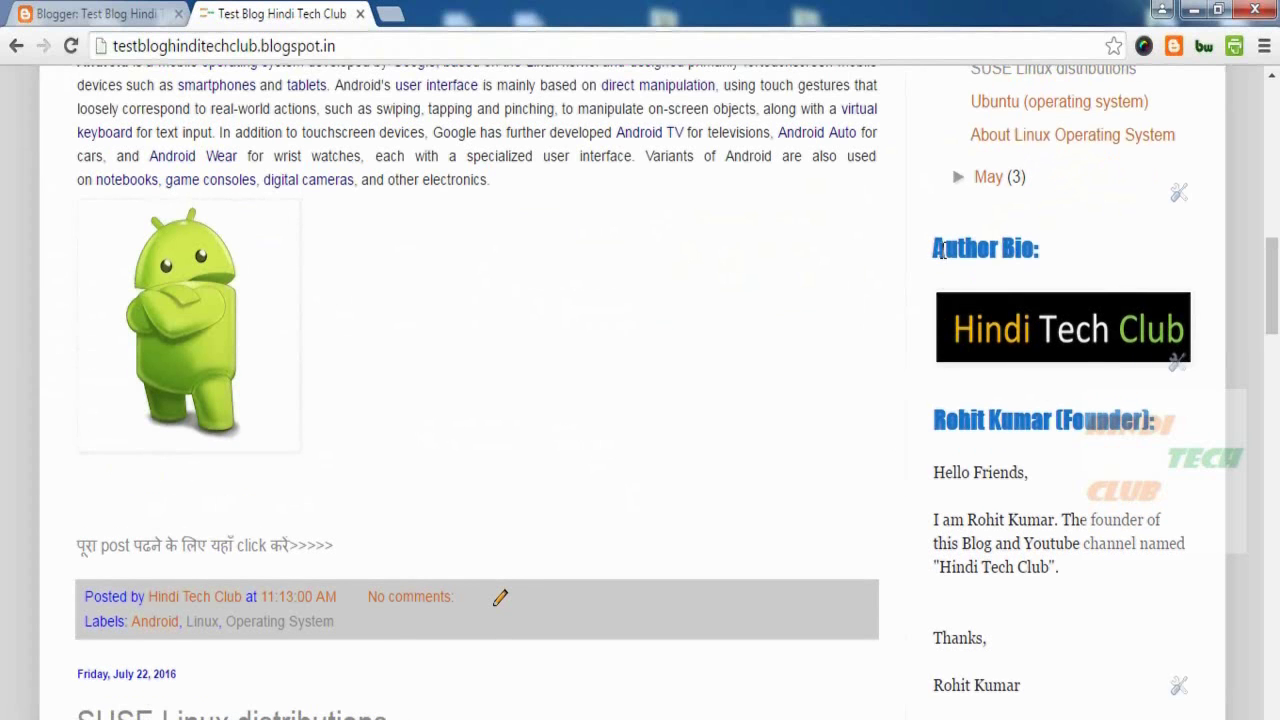
Step: Examine the Author Bio heading, logo and founder introduction in the live blog's sidebar
{"action": "left_click_drag", "start_coordinate": [942, 252], "coordinate": [1053, 247]}
{"action": "left_click", "coordinate": [873, 305]}
{"action": "scroll", "coordinate": [880, 482], "scroll_direction": "down", "scroll_amount": 1}
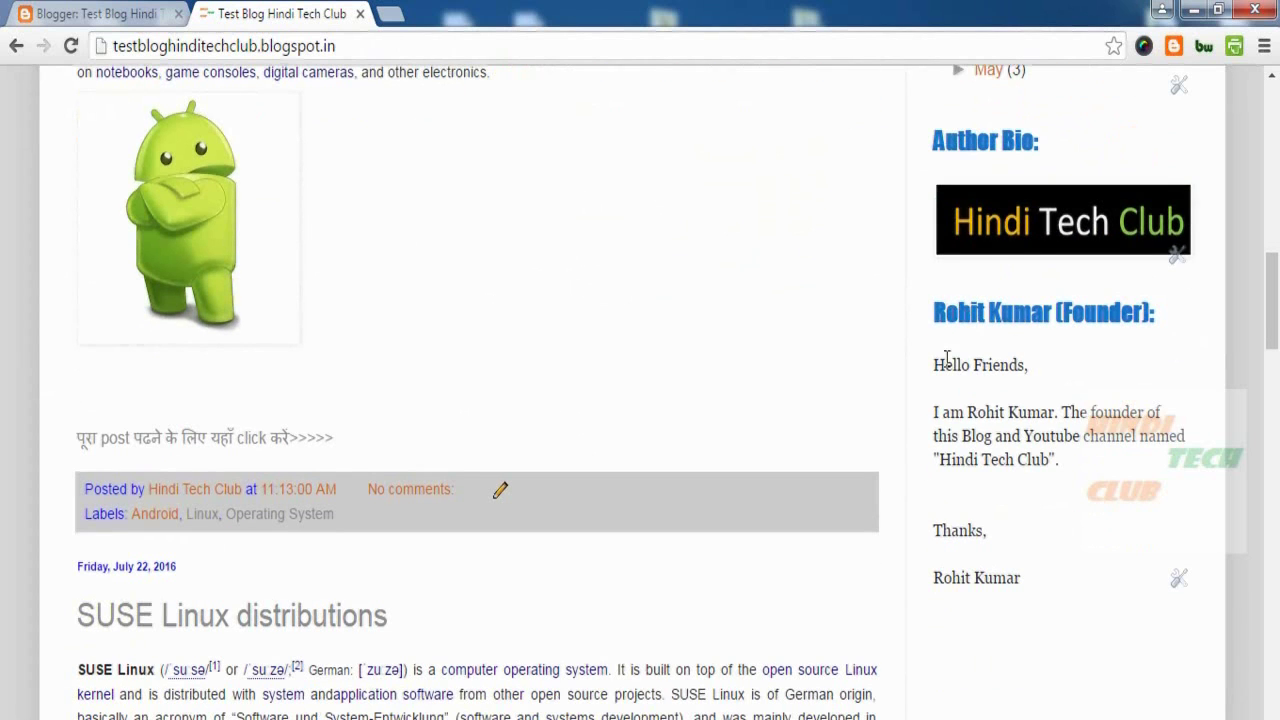
{"action": "left_click_drag", "start_coordinate": [946, 360], "coordinate": [1030, 460]}
{"action": "left_click", "coordinate": [983, 537]}
{"action": "left_click_drag", "start_coordinate": [961, 366], "coordinate": [986, 577]}
{"action": "left_click", "coordinate": [1022, 433]}
{"action": "scroll", "coordinate": [857, 414], "scroll_direction": "up", "scroll_amount": 6}
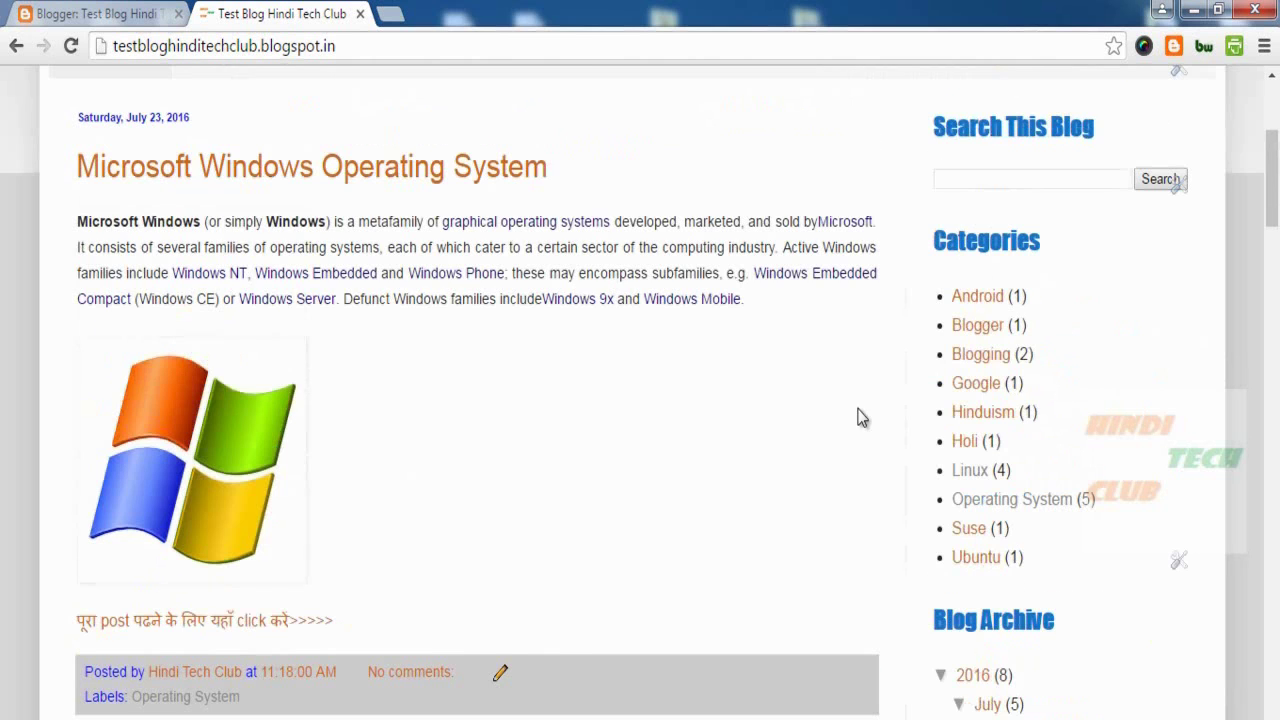
Step: Review the About page's text in the page editor, and return to the founder introduction in the live blog's sidebar
{"action": "left_click", "coordinate": [780, 256]}
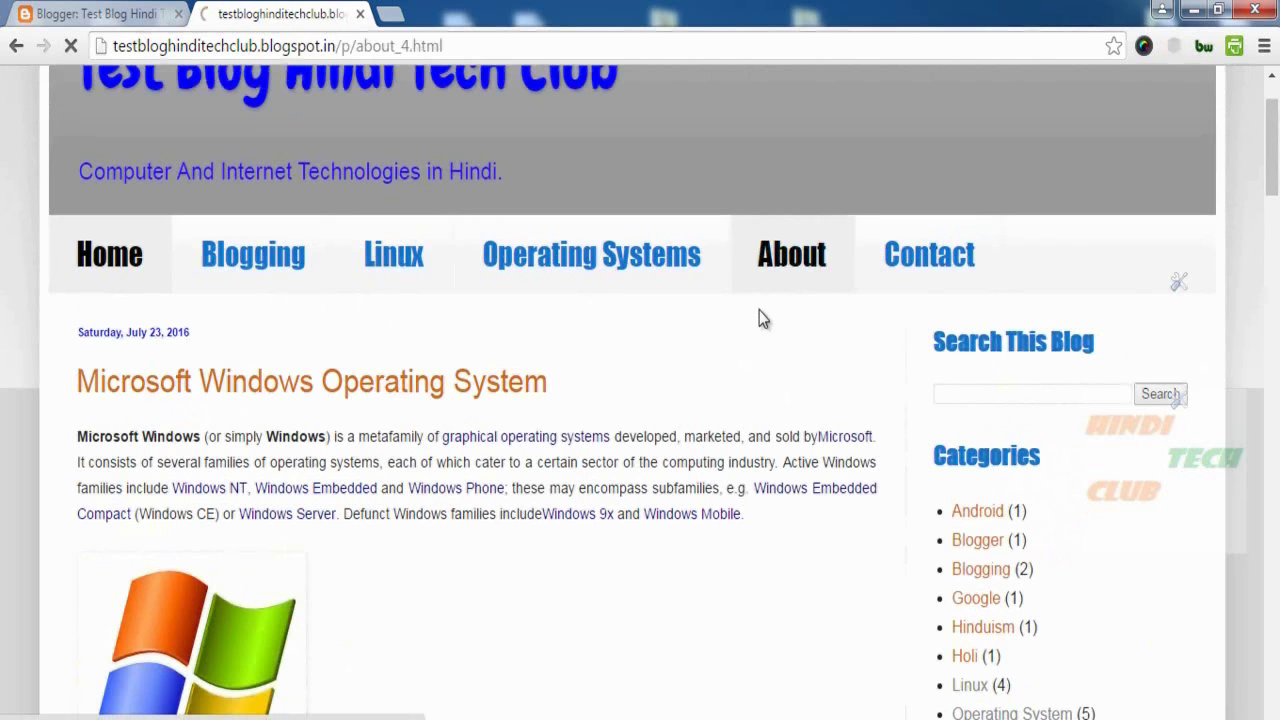
{"action": "scroll", "coordinate": [600, 440], "scroll_direction": "down", "scroll_amount": 4}
{"action": "scroll", "coordinate": [620, 432], "scroll_direction": "down", "scroll_amount": 6}
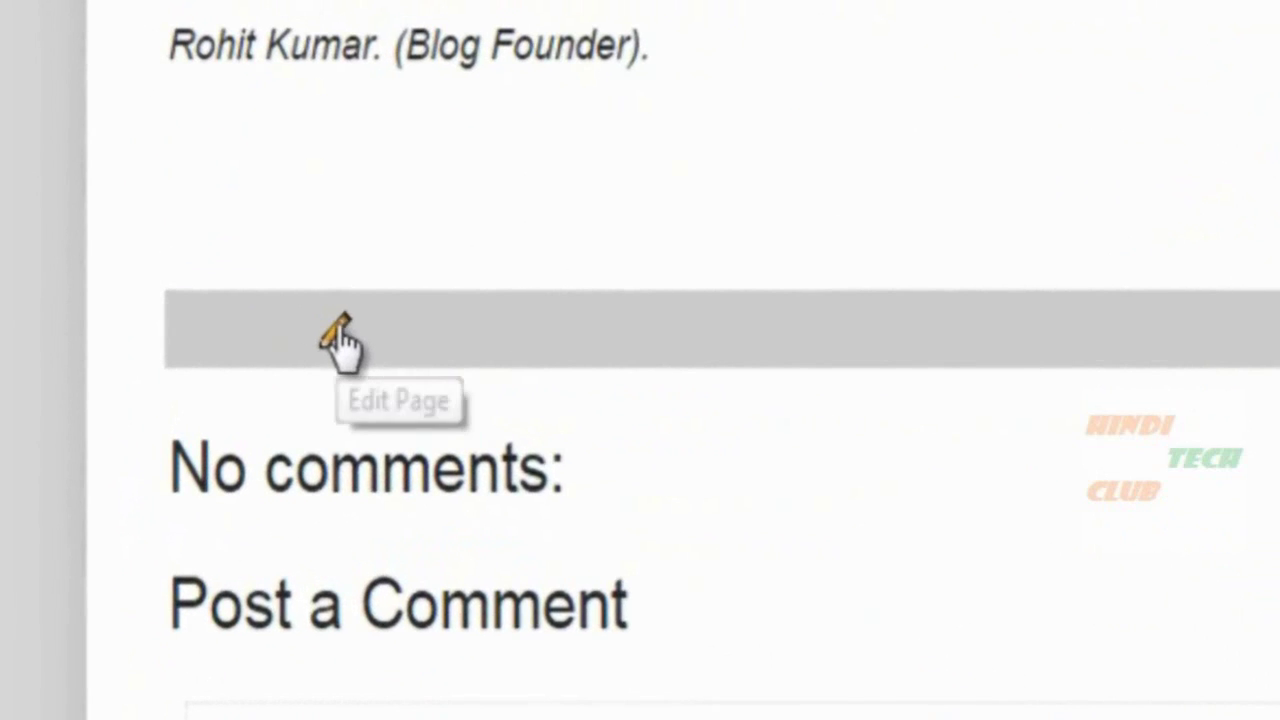
{"action": "left_click", "coordinate": [337, 332]}
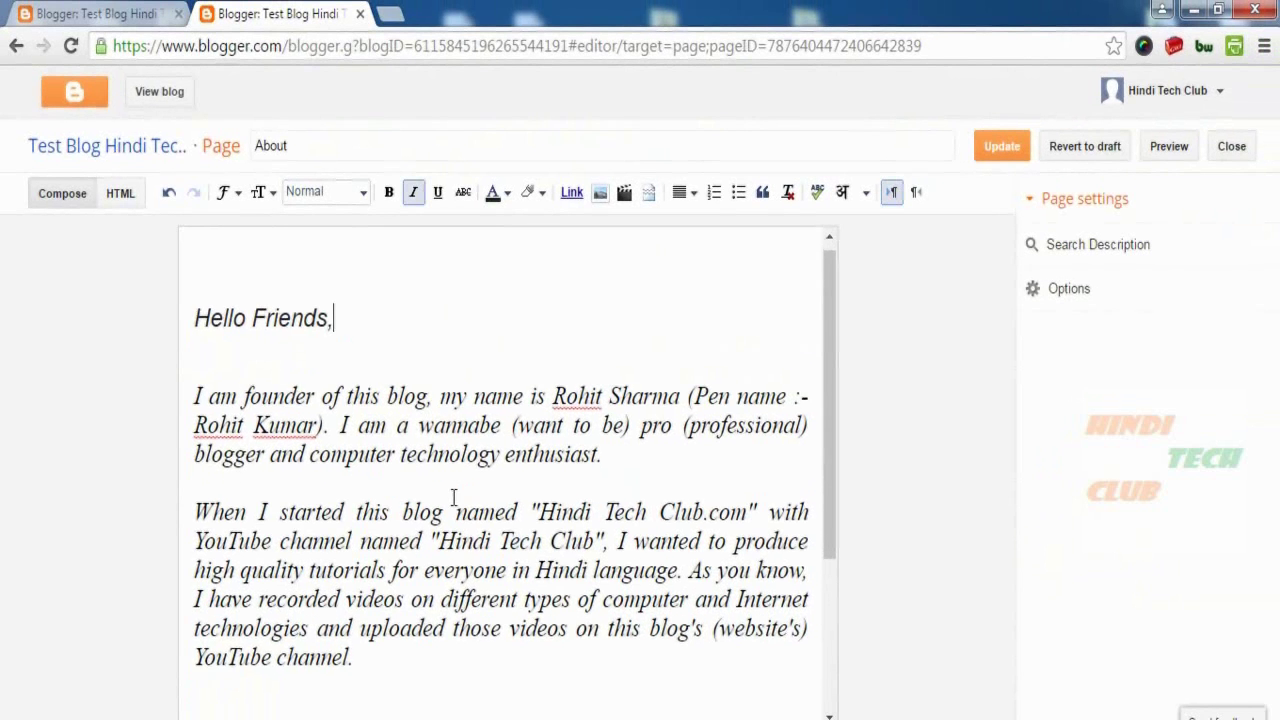
{"action": "scroll", "coordinate": [453, 497], "scroll_direction": "down", "scroll_amount": 2}
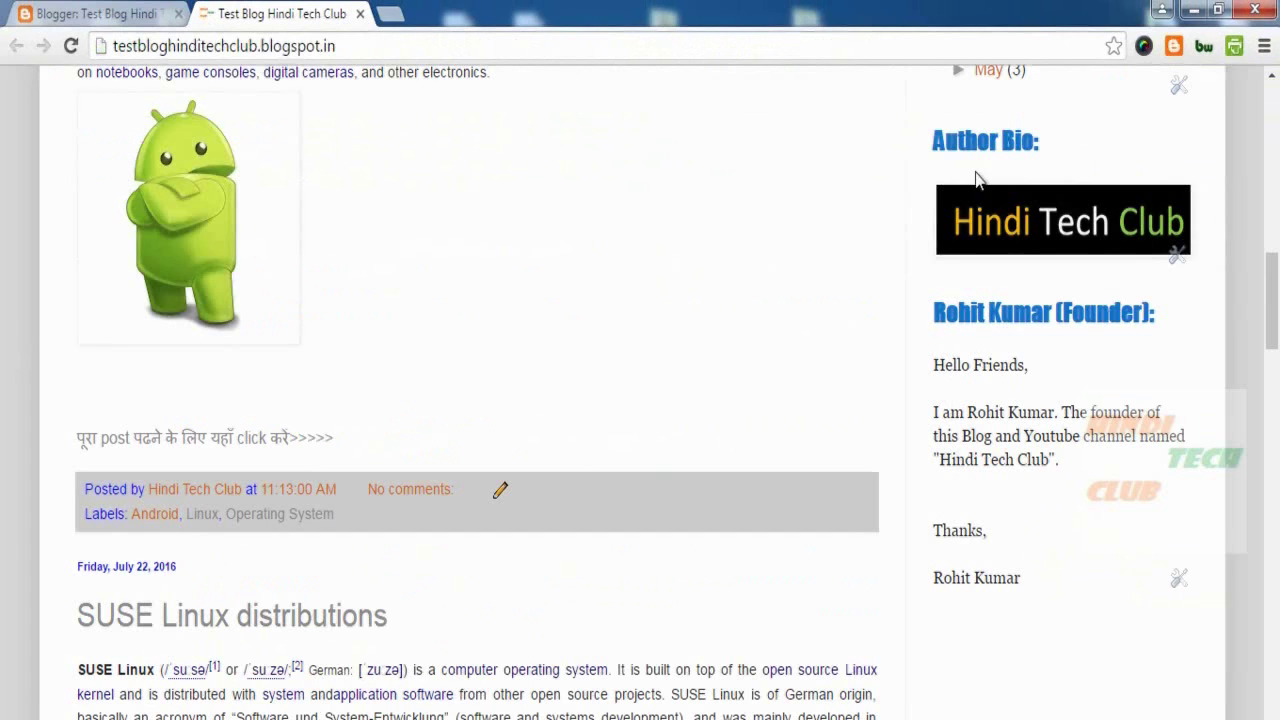
{"action": "left_click_drag", "start_coordinate": [959, 370], "coordinate": [990, 535]}
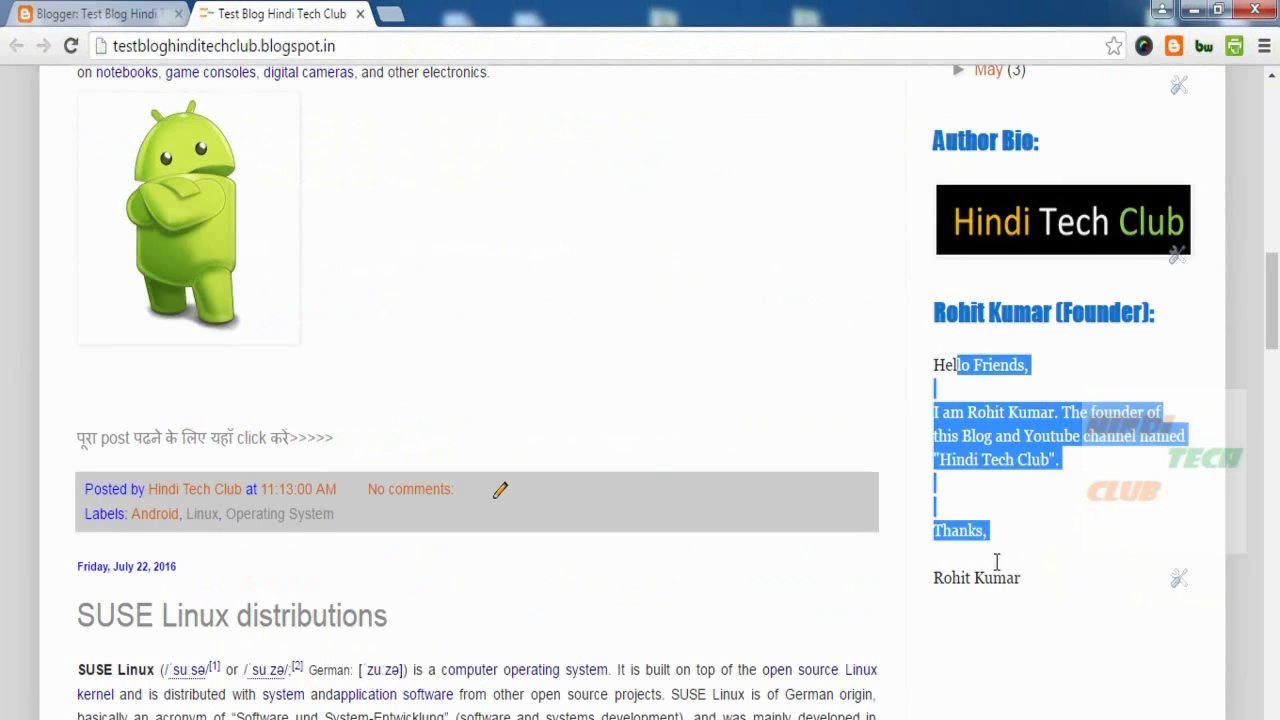
{"action": "left_click", "coordinate": [1044, 389]}
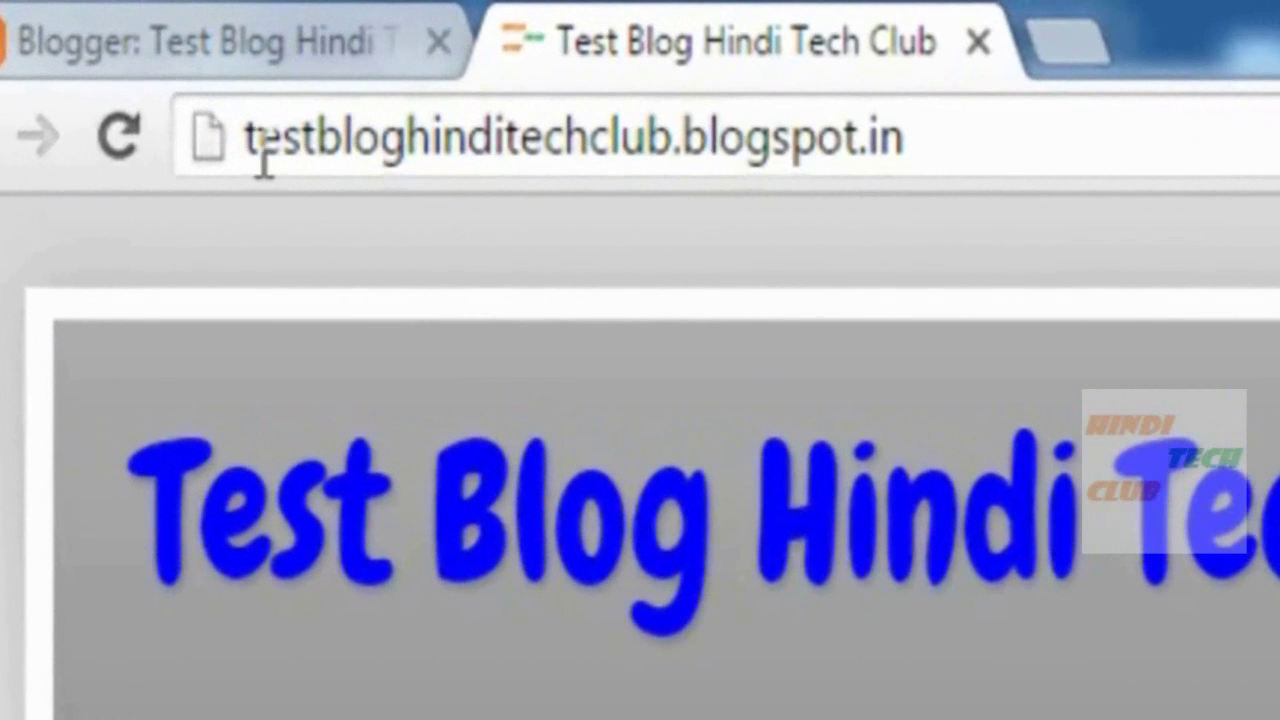
Step: Load the mobile version of the blog by appending ?m=1 to its home address
{"action": "left_click_drag", "start_coordinate": [262, 140], "coordinate": [1060, 162]}
{"action": "left_click", "coordinate": [943, 138]}
{"action": "type", "text": "?"}
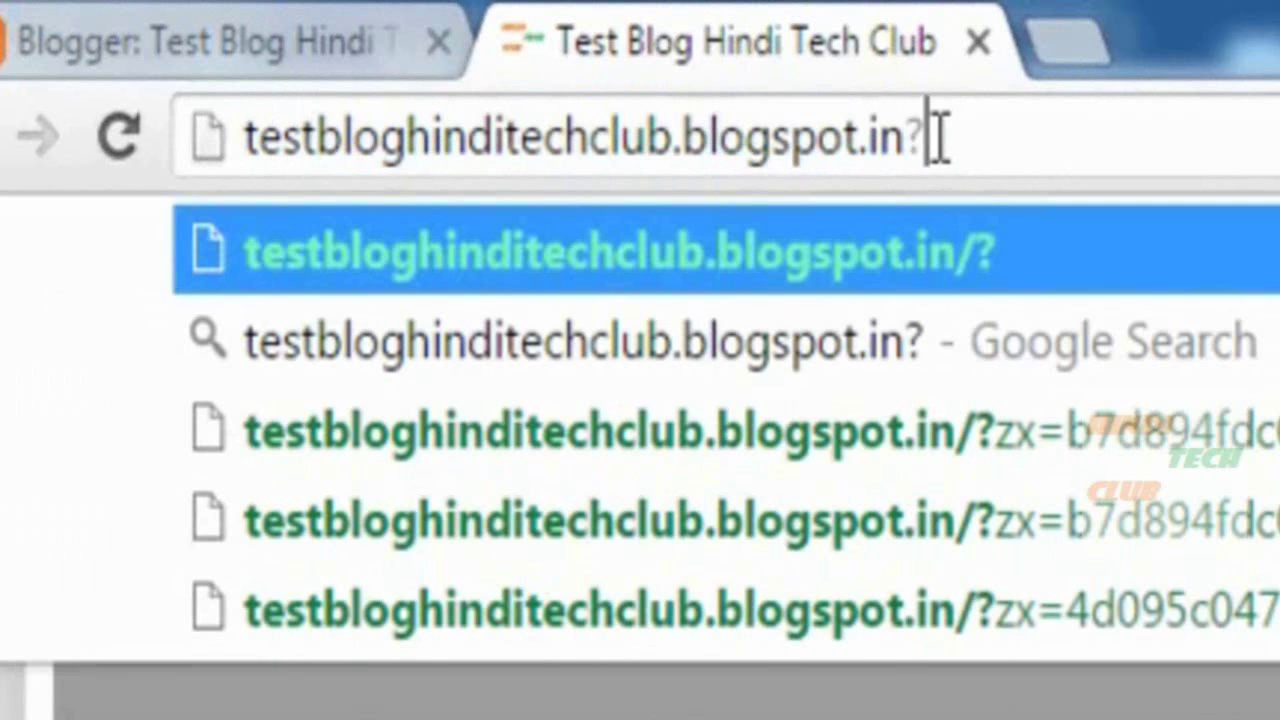
{"action": "type", "text": "m"}
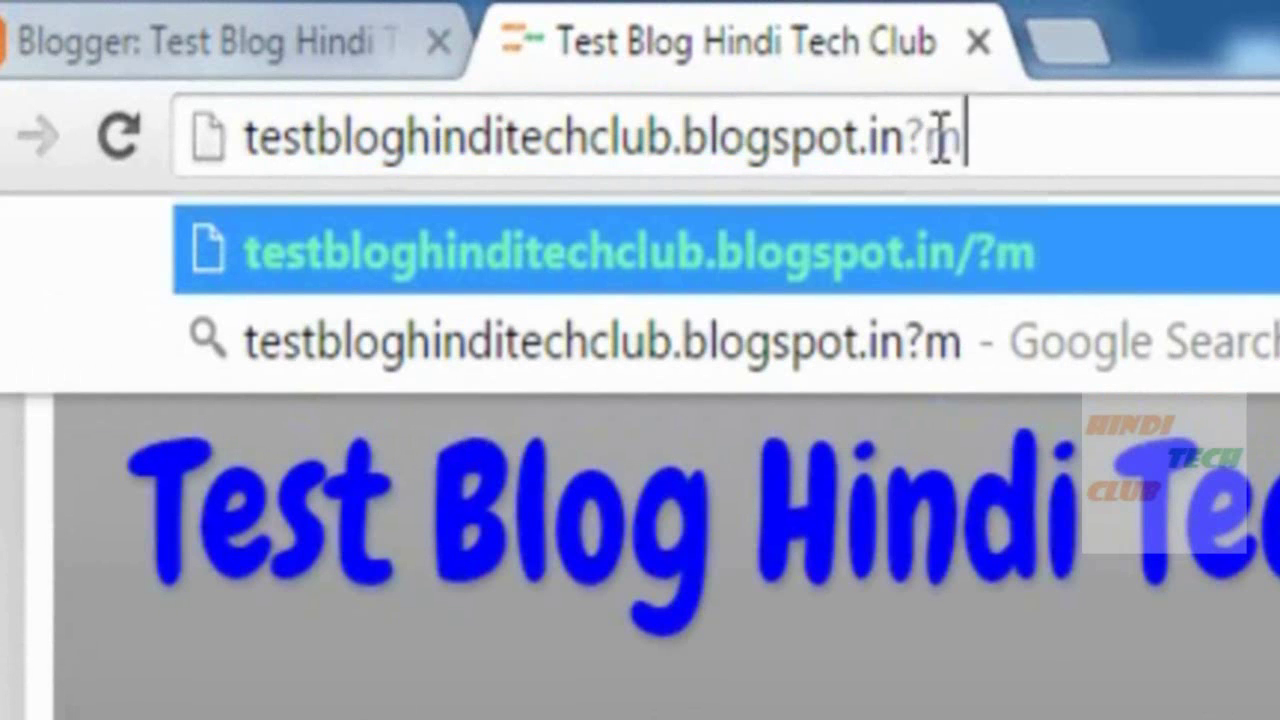
{"action": "type", "text": "=1"}
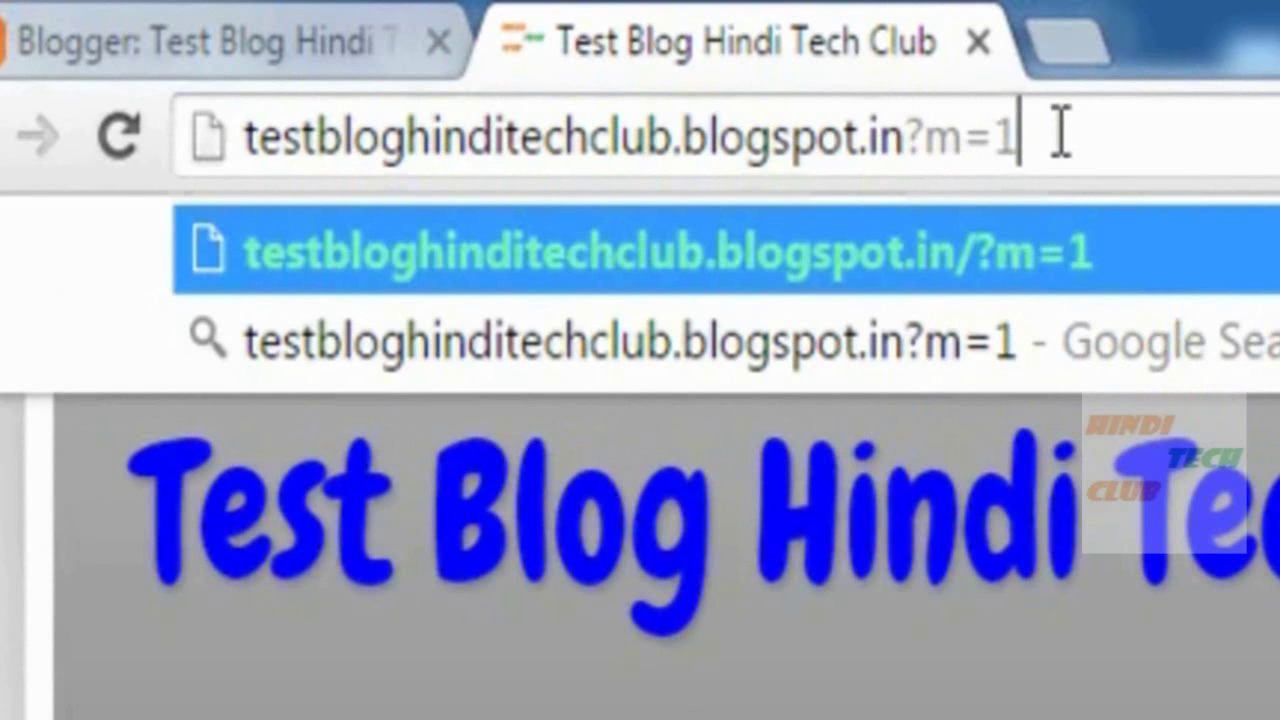
{"action": "key", "text": "BackSpace"}
{"action": "type", "text": "0"}
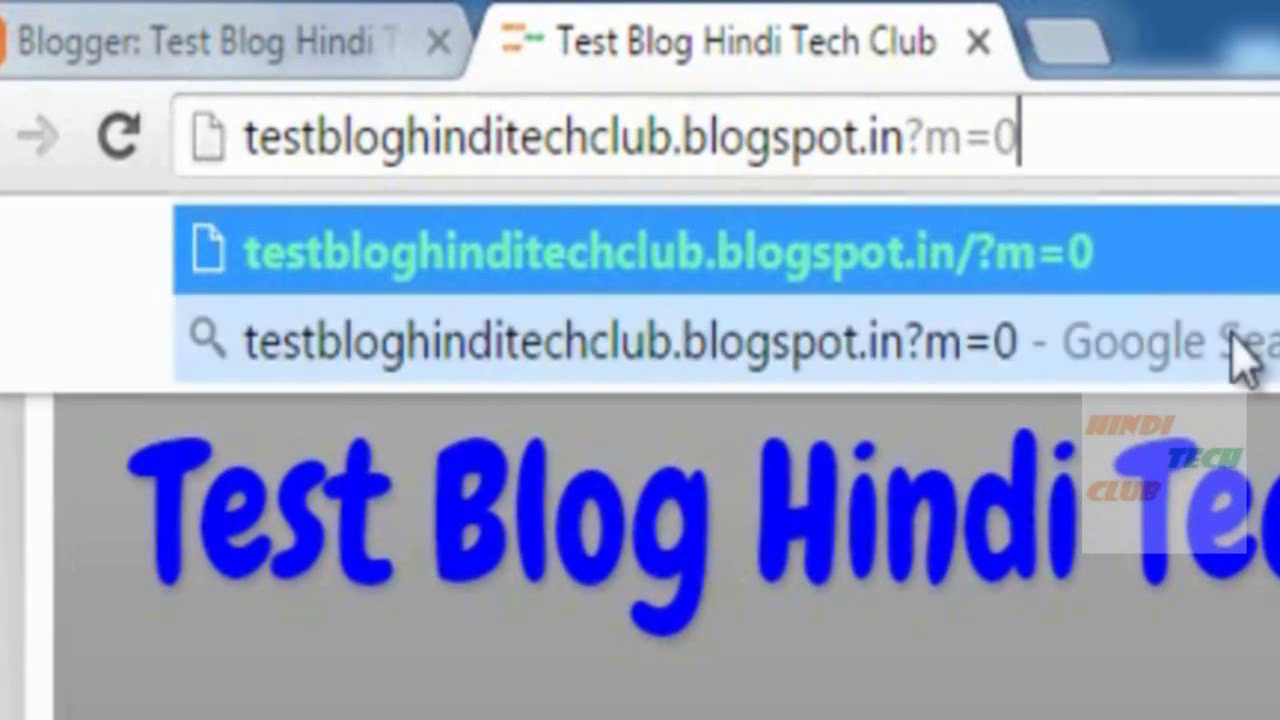
{"action": "key", "text": "BackSpace"}
{"action": "type", "text": "1"}
{"action": "key", "text": "Return"}
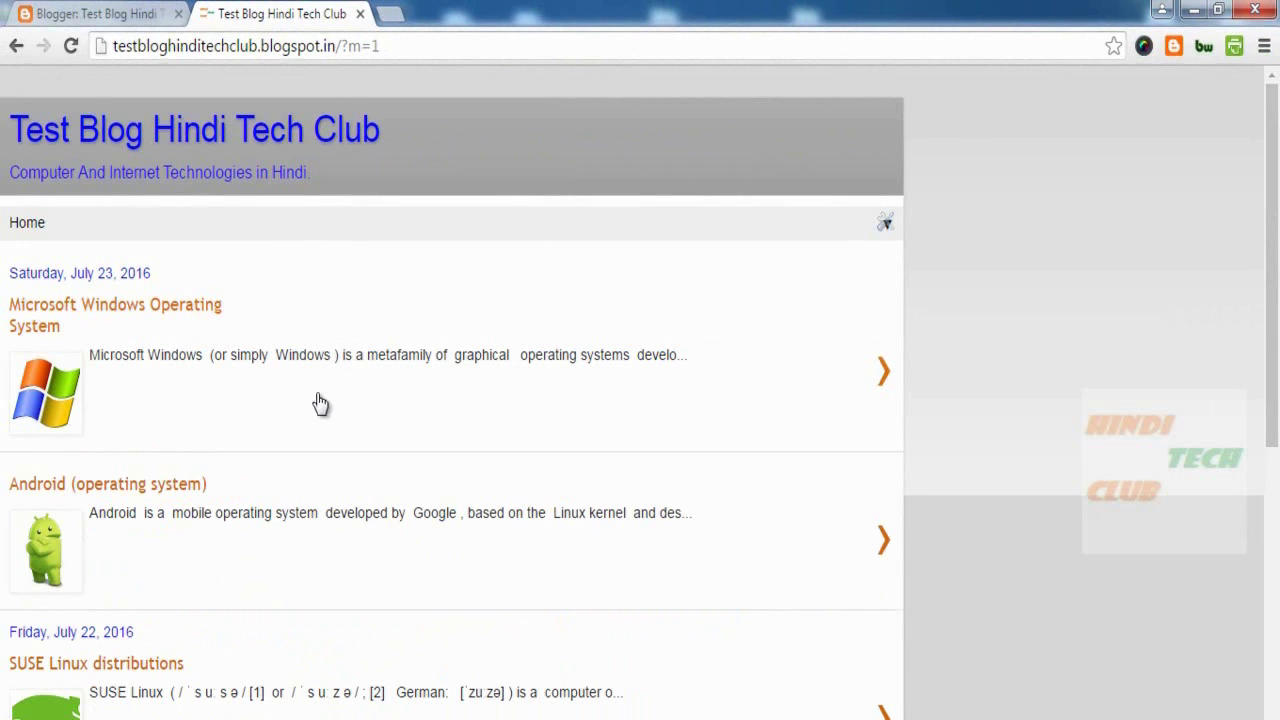
Step: Look through the mobile home page's post list and open the Operating Systems page from its navigation list
{"action": "scroll", "coordinate": [349, 135], "scroll_direction": "down", "scroll_amount": 5}
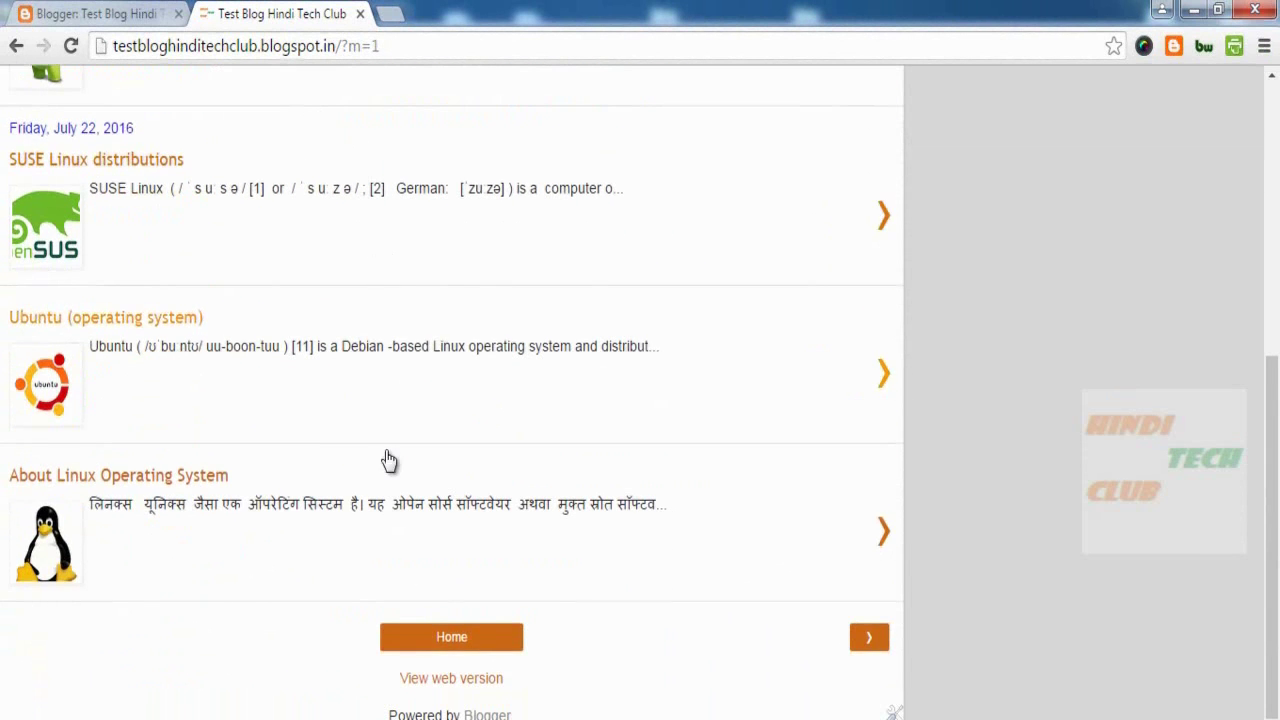
{"action": "scroll", "coordinate": [330, 500], "scroll_direction": "up", "scroll_amount": 5}
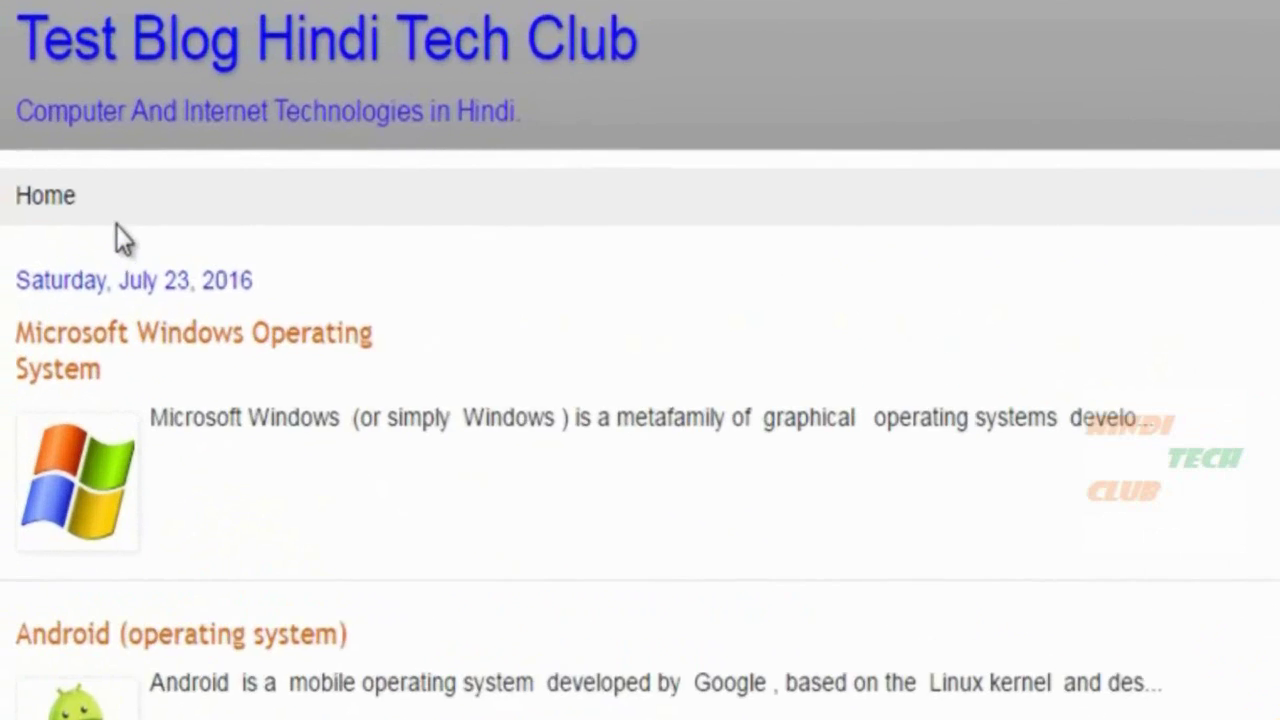
{"action": "left_click", "coordinate": [82, 222]}
{"action": "left_click", "coordinate": [172, 165]}
{"action": "left_click", "coordinate": [38, 186]}
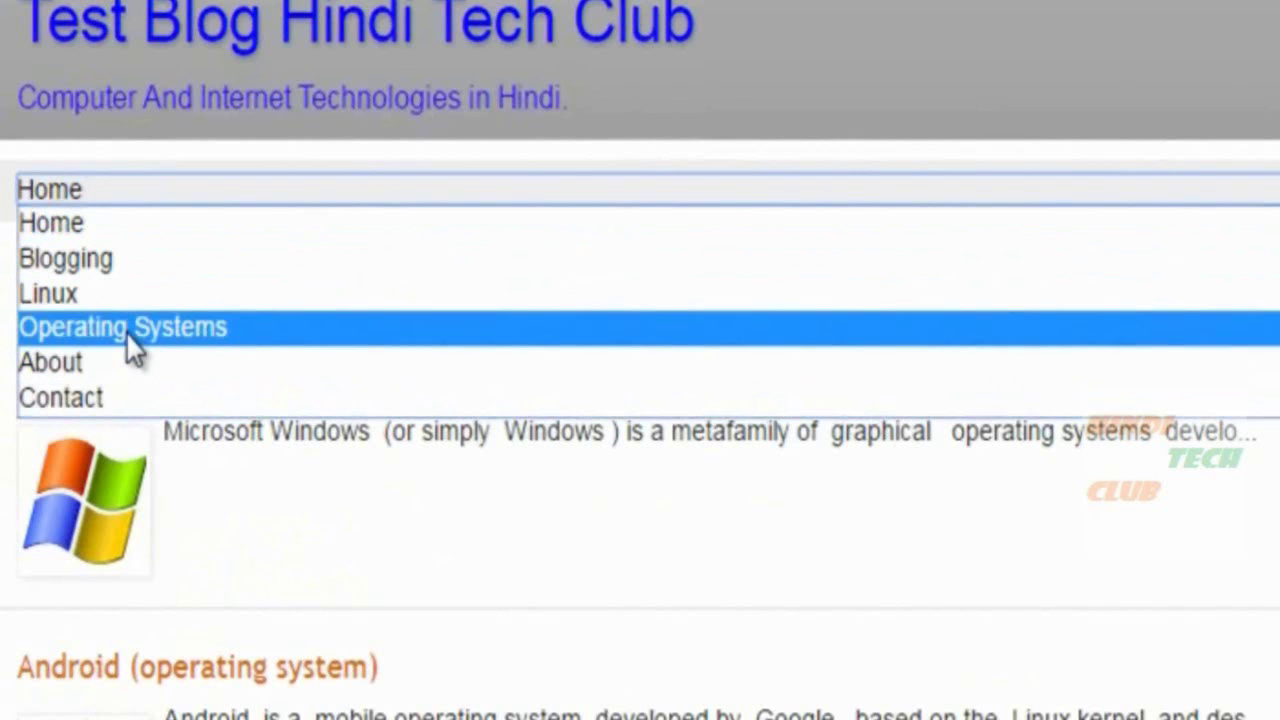
{"action": "left_click", "coordinate": [135, 330]}
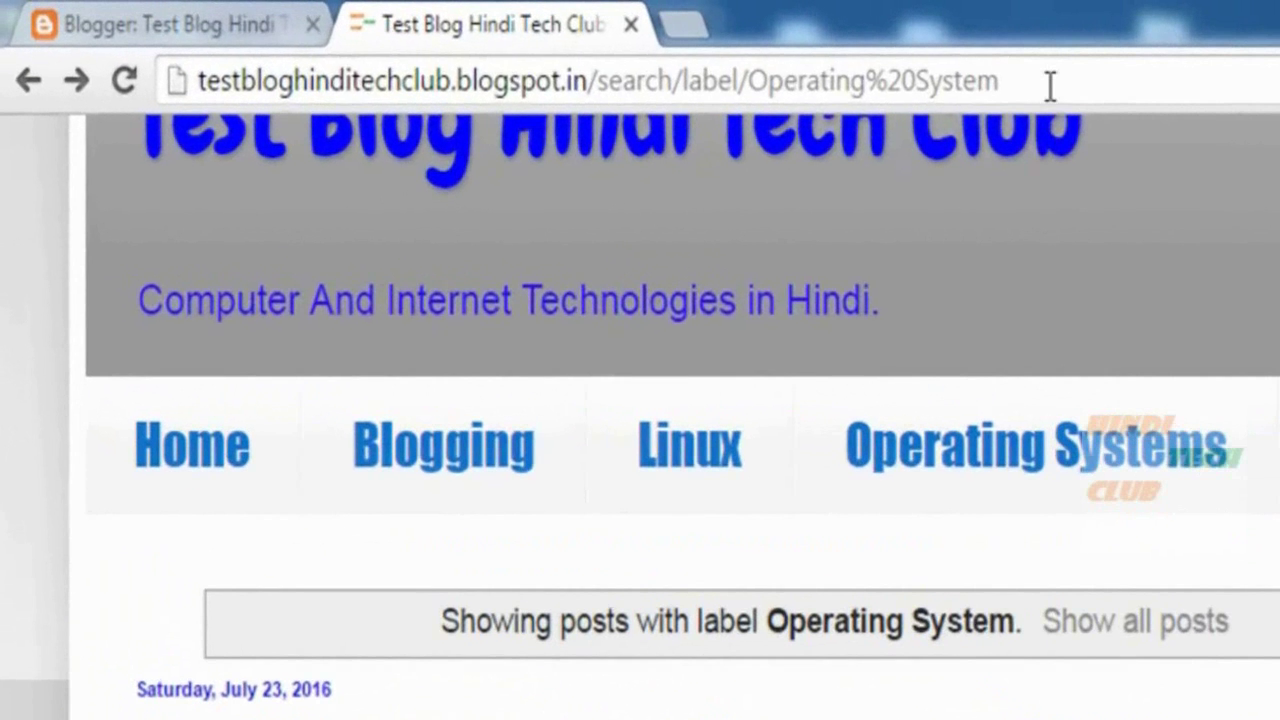
Step: Load the mobile version of the Operating System label page by appending ?m=1 to its address
{"action": "left_click", "coordinate": [600, 46]}
{"action": "left_click", "coordinate": [1050, 80]}
{"action": "type", "text": "?m"}
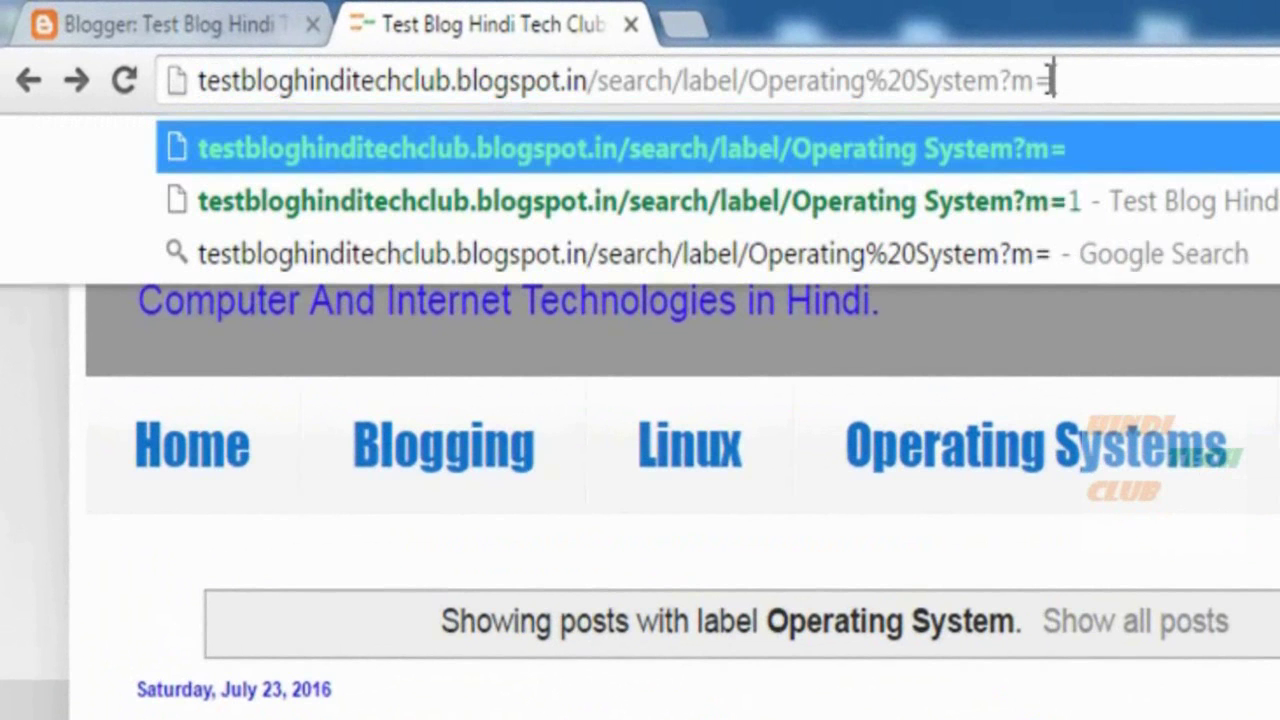
{"action": "type", "text": "=1"}
{"action": "key", "text": "Return"}
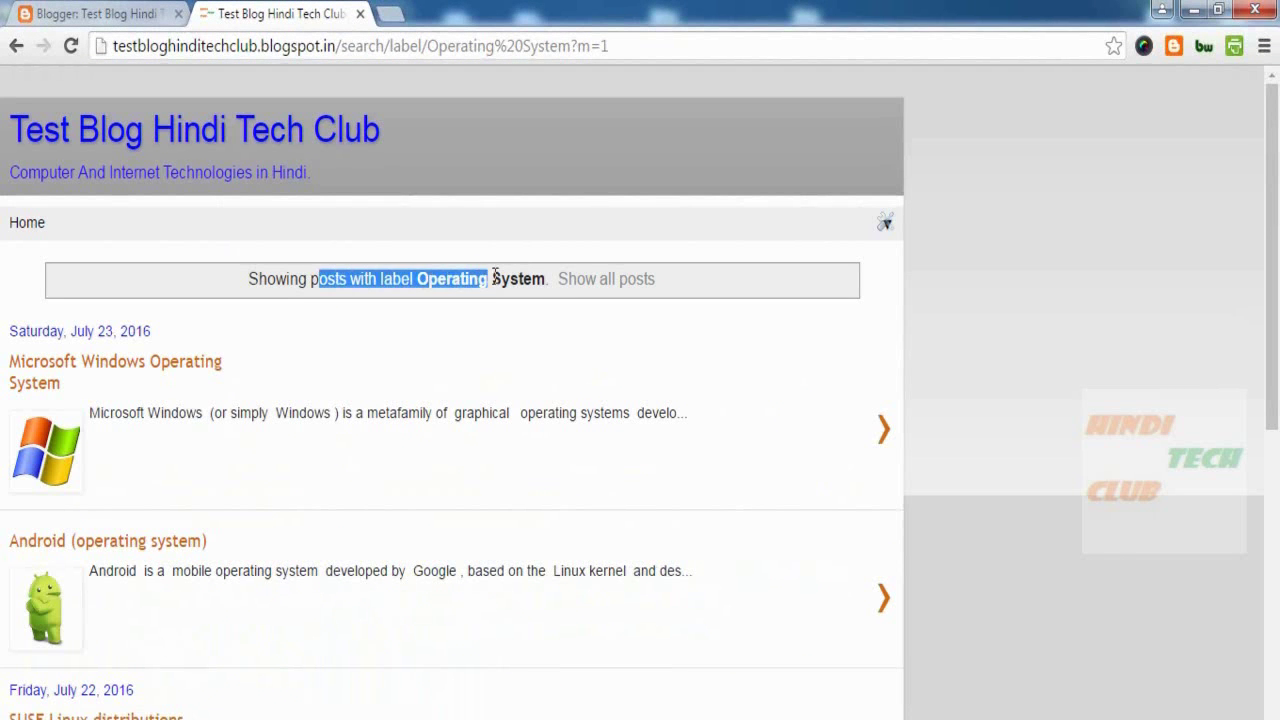
Step: Look through the mobile posts labelled Operating System and go on to the next page of results
{"action": "left_click", "coordinate": [322, 302]}
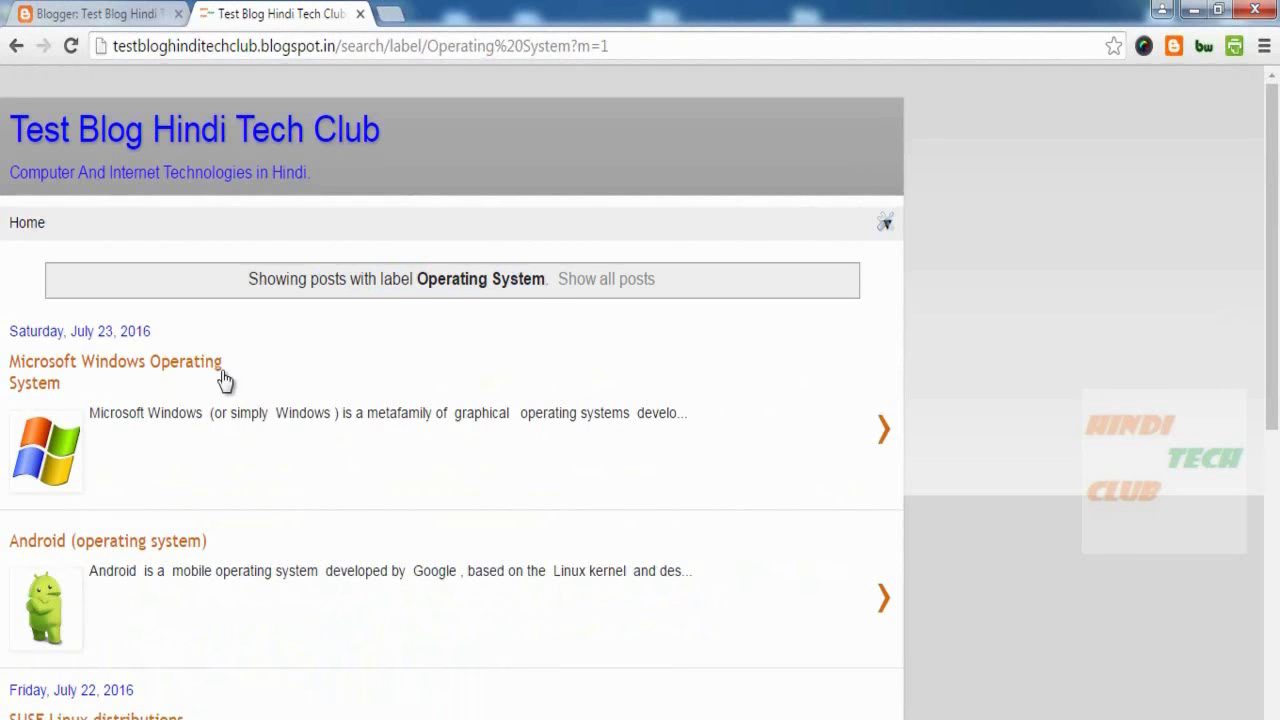
{"action": "scroll", "coordinate": [246, 349], "scroll_direction": "down", "scroll_amount": 5}
{"action": "scroll", "coordinate": [160, 310], "scroll_direction": "down", "scroll_amount": 3}
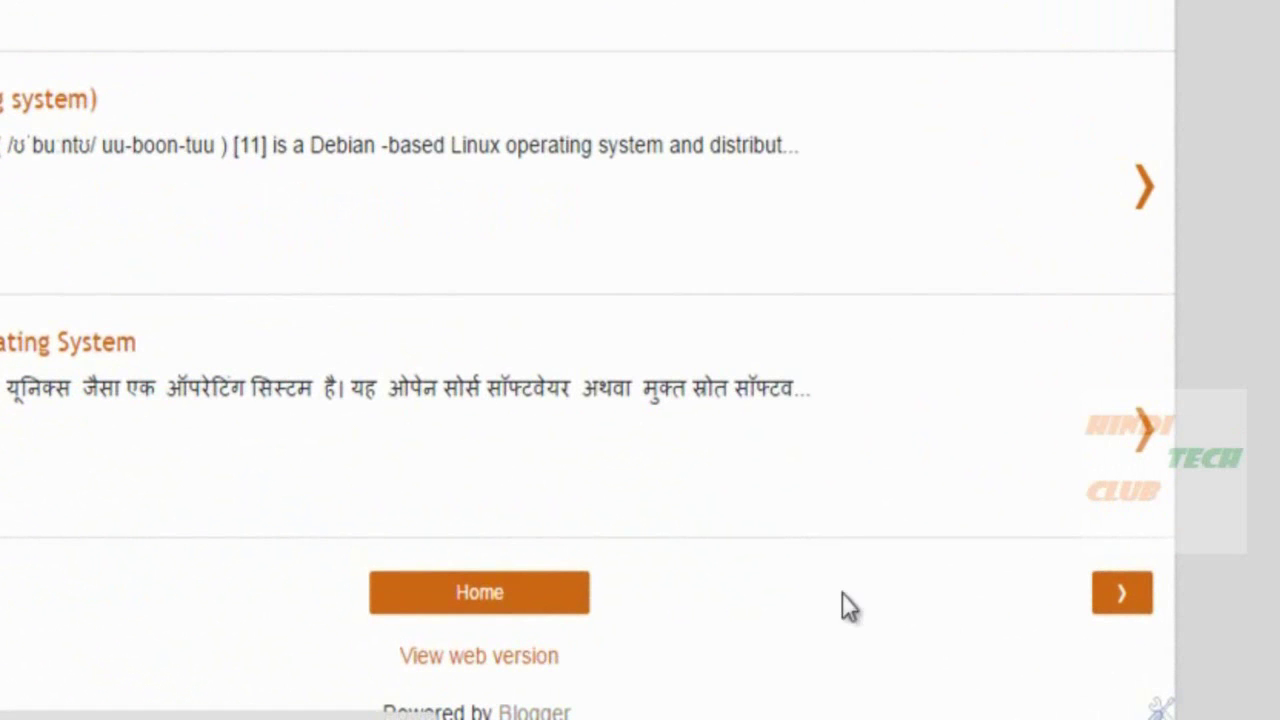
{"action": "left_click", "coordinate": [1110, 598]}
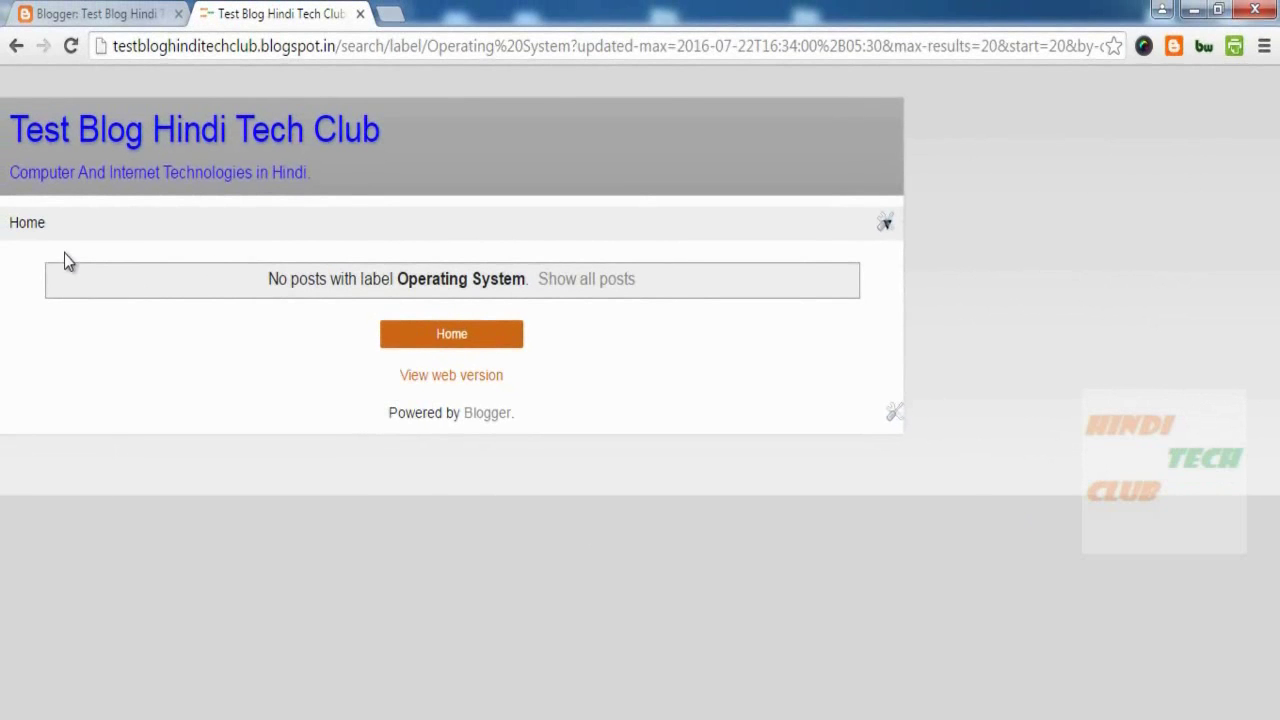
Step: Go back to the mobile home page and look through its posts down to the footer
{"action": "left_click", "coordinate": [32, 225]}
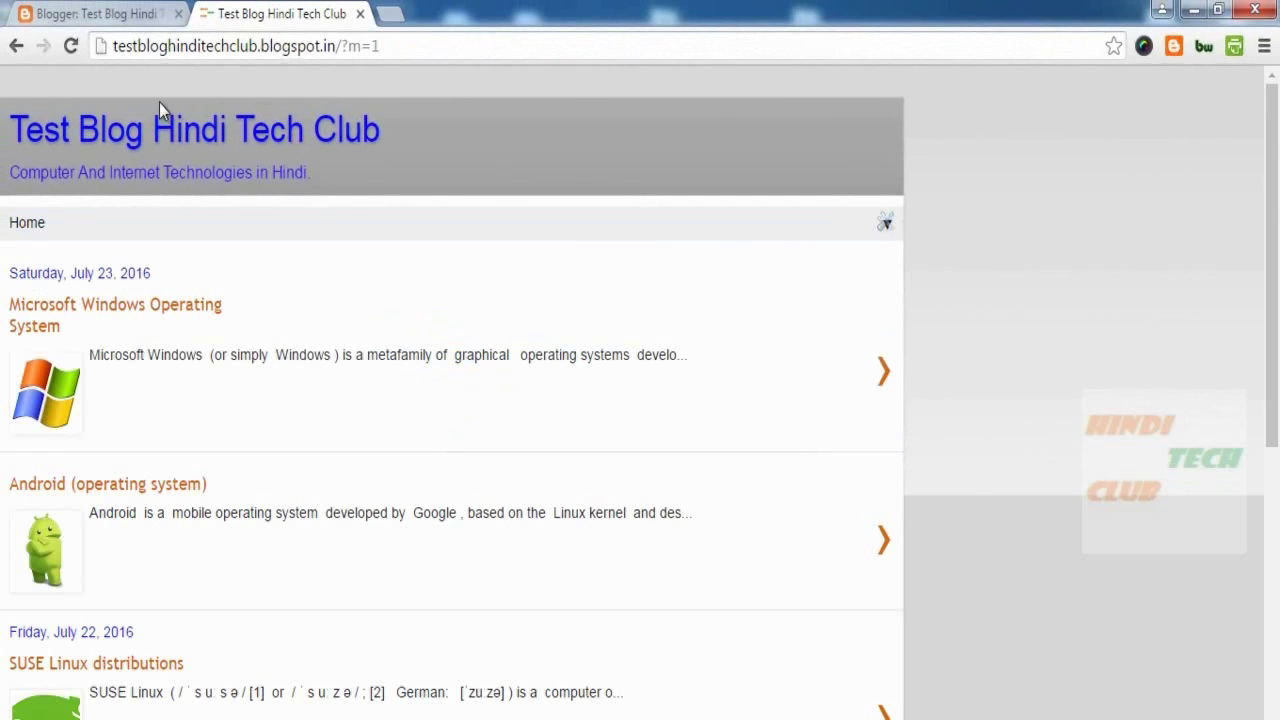
{"action": "scroll", "coordinate": [190, 185], "scroll_direction": "down", "scroll_amount": 5}
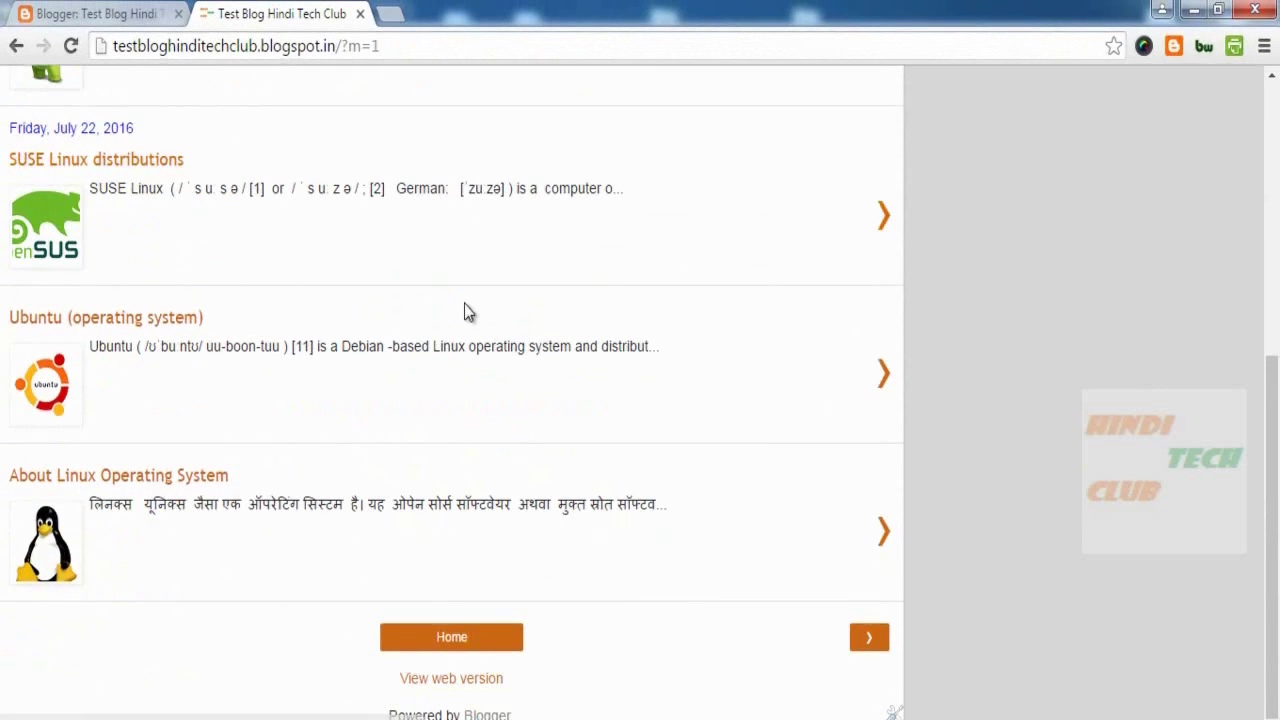
{"action": "scroll", "coordinate": [437, 309], "scroll_direction": "up", "scroll_amount": 5}
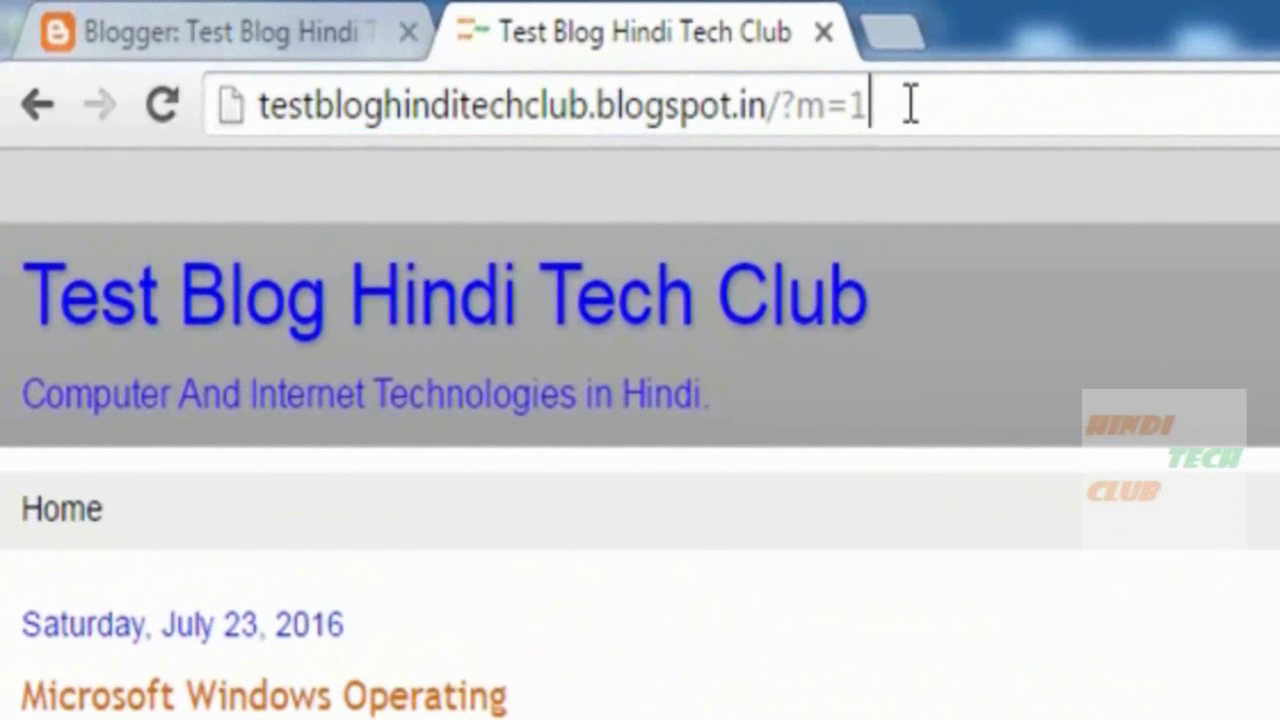
Step: Switch the blog back to its desktop version by changing the address parameter to m=0
{"action": "key", "text": "BackSpace"}
{"action": "type", "text": "0"}
{"action": "key", "text": "Return"}
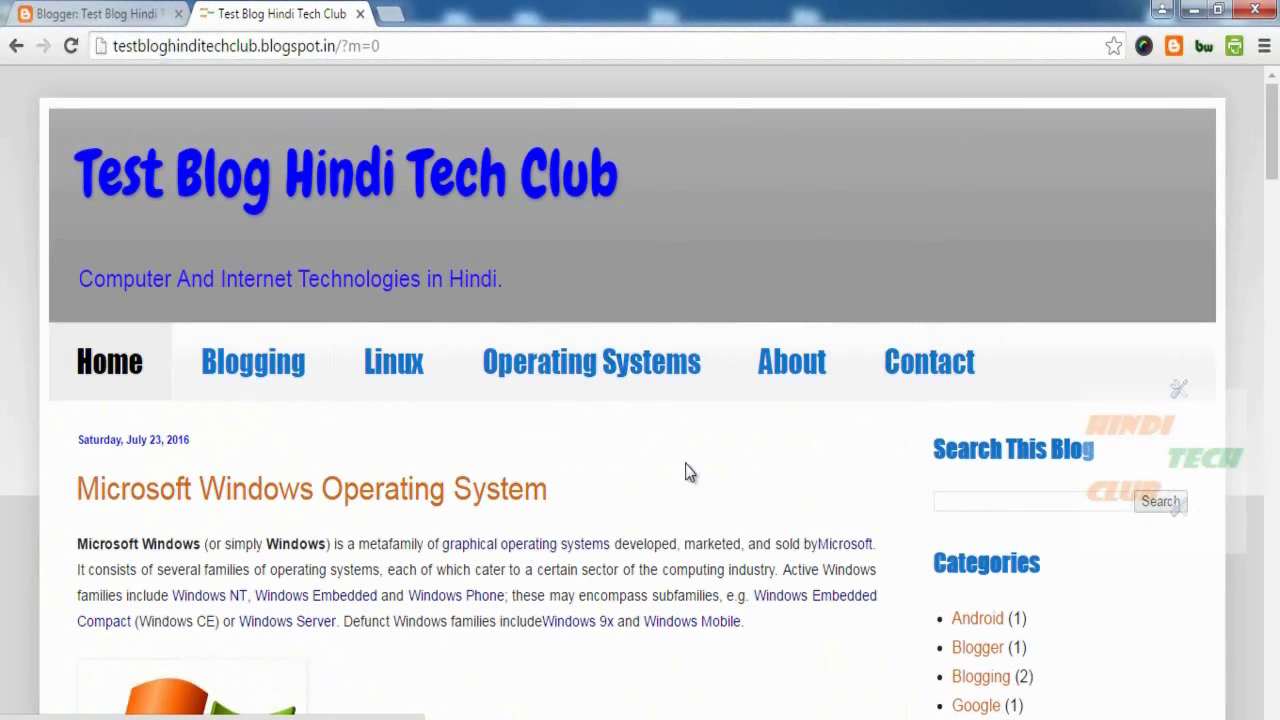
Step: Choose the Default mobile template in the blog's template settings, with the mobile template shown on mobile devices, and save
{"action": "scroll", "coordinate": [660, 395], "scroll_direction": "down", "scroll_amount": 5}
{"action": "scroll", "coordinate": [652, 393], "scroll_direction": "down", "scroll_amount": 6}
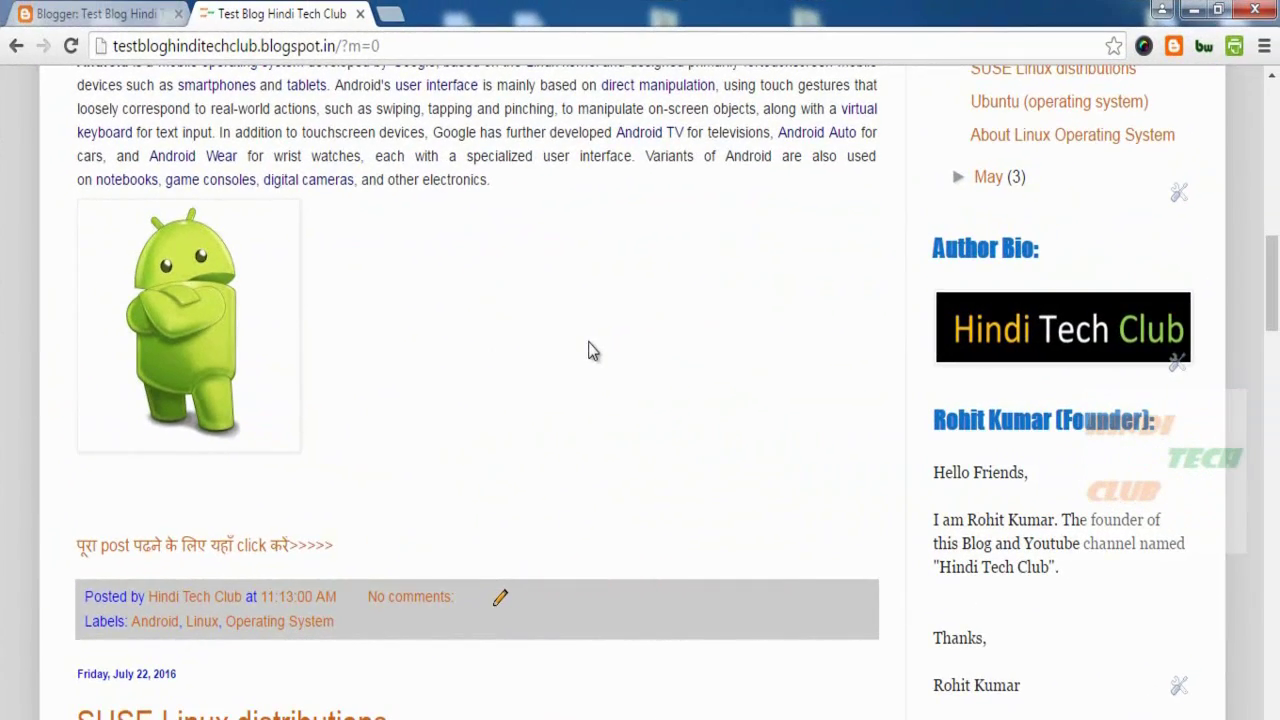
{"action": "left_click", "coordinate": [110, 12]}
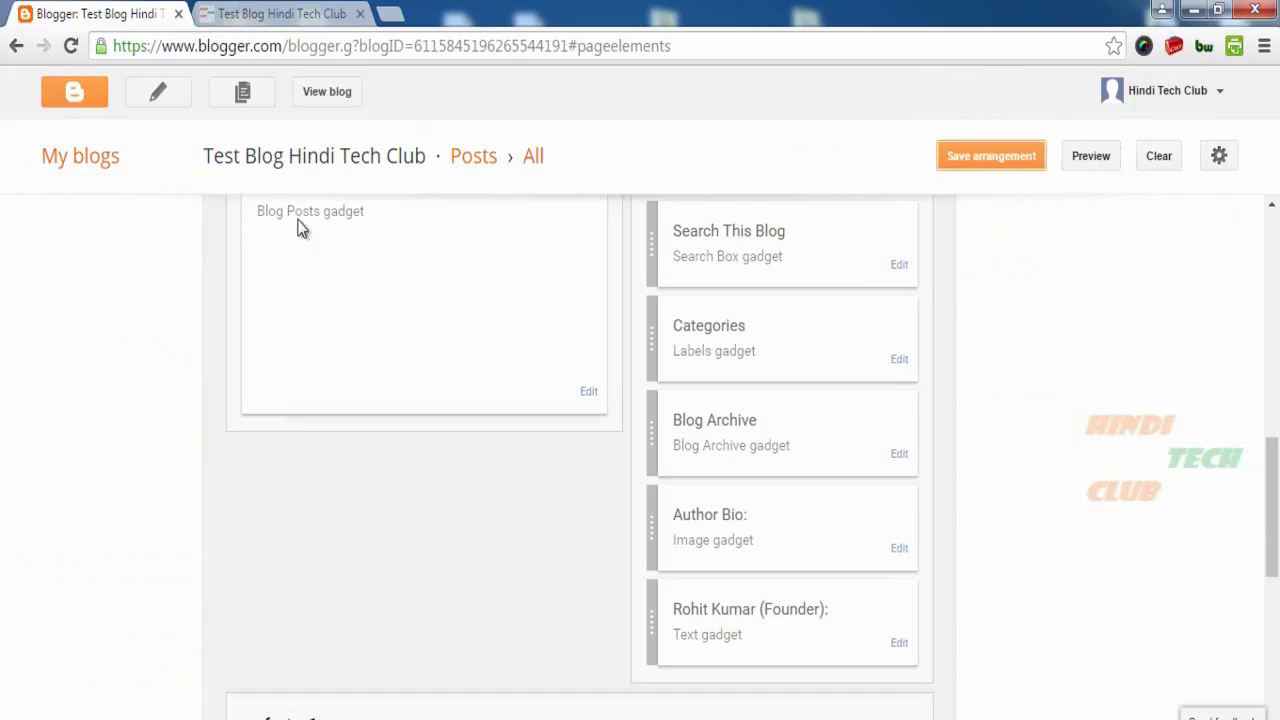
{"action": "scroll", "coordinate": [229, 400], "scroll_direction": "up", "scroll_amount": 10}
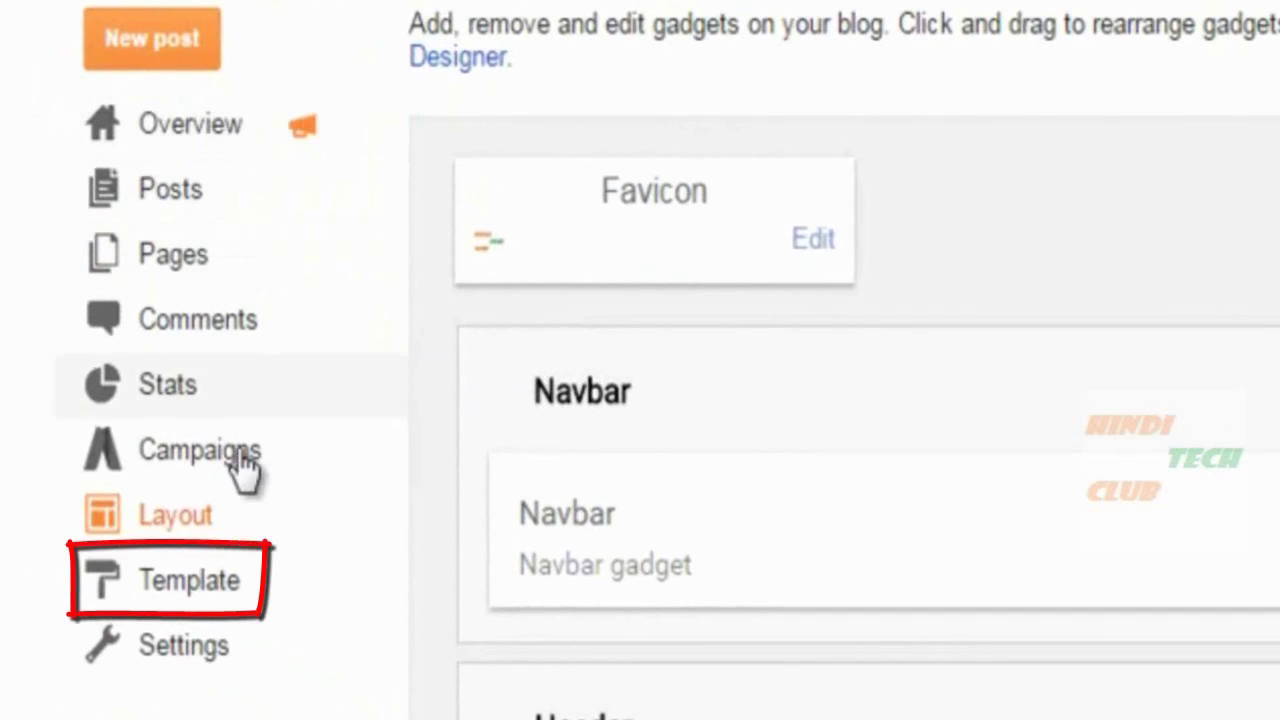
{"action": "left_click", "coordinate": [172, 588]}
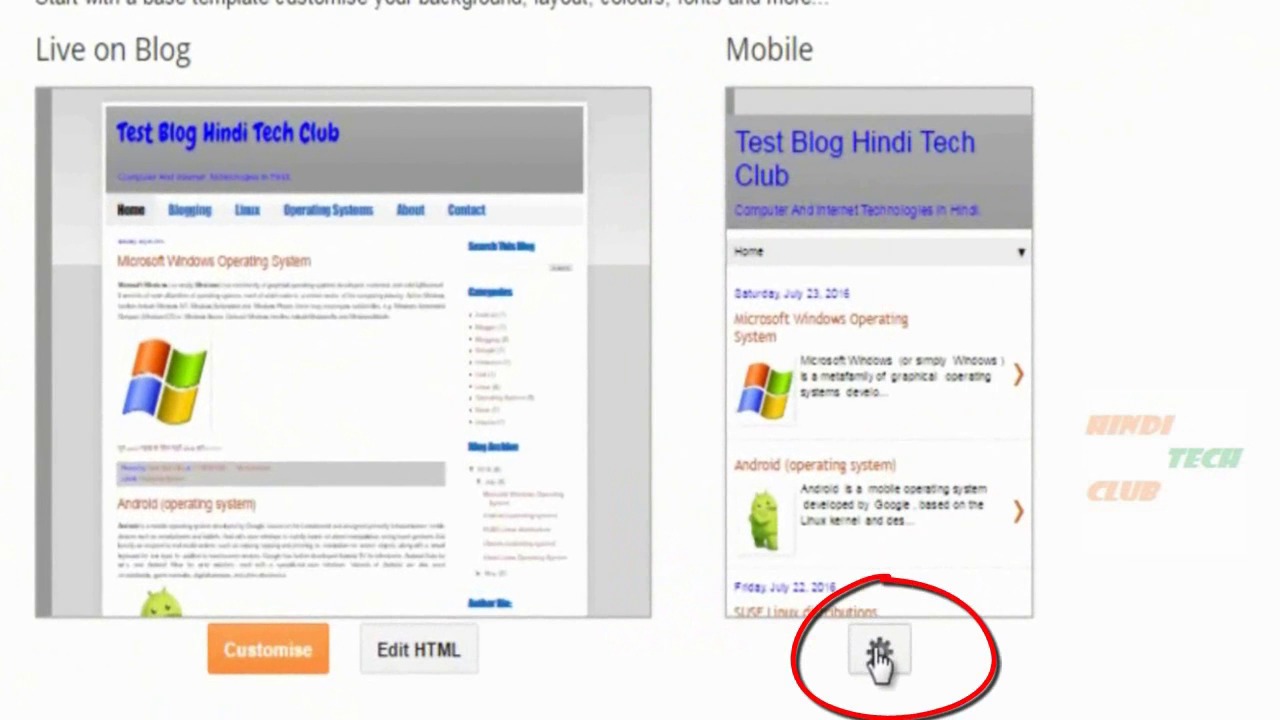
{"action": "left_click", "coordinate": [878, 655]}
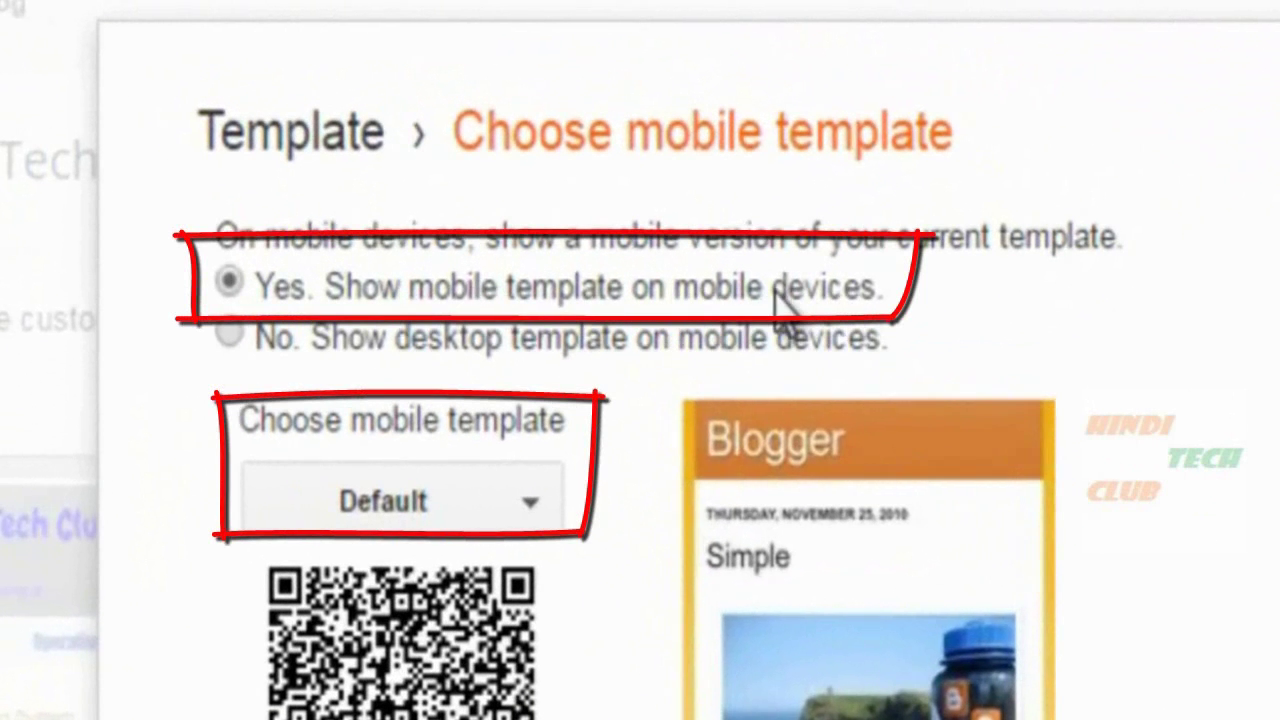
{"action": "left_click", "coordinate": [515, 518]}
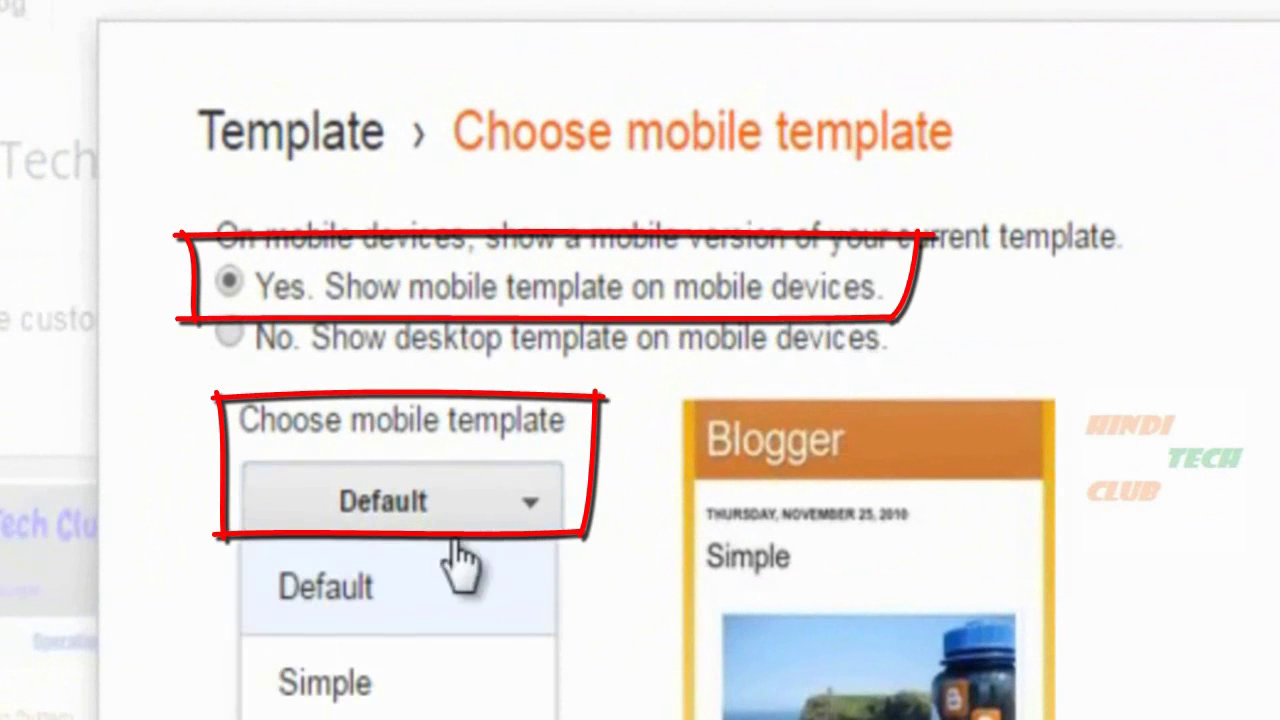
{"action": "left_click", "coordinate": [325, 600]}
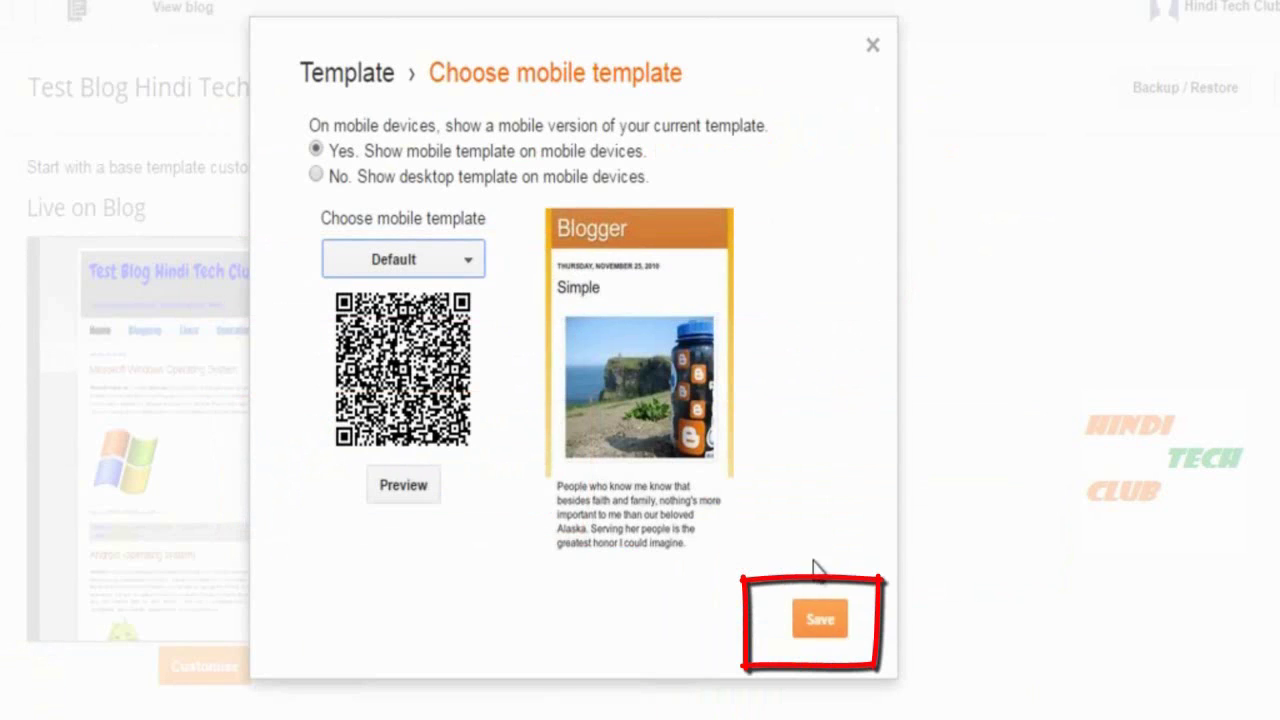
{"action": "left_click", "coordinate": [822, 625]}
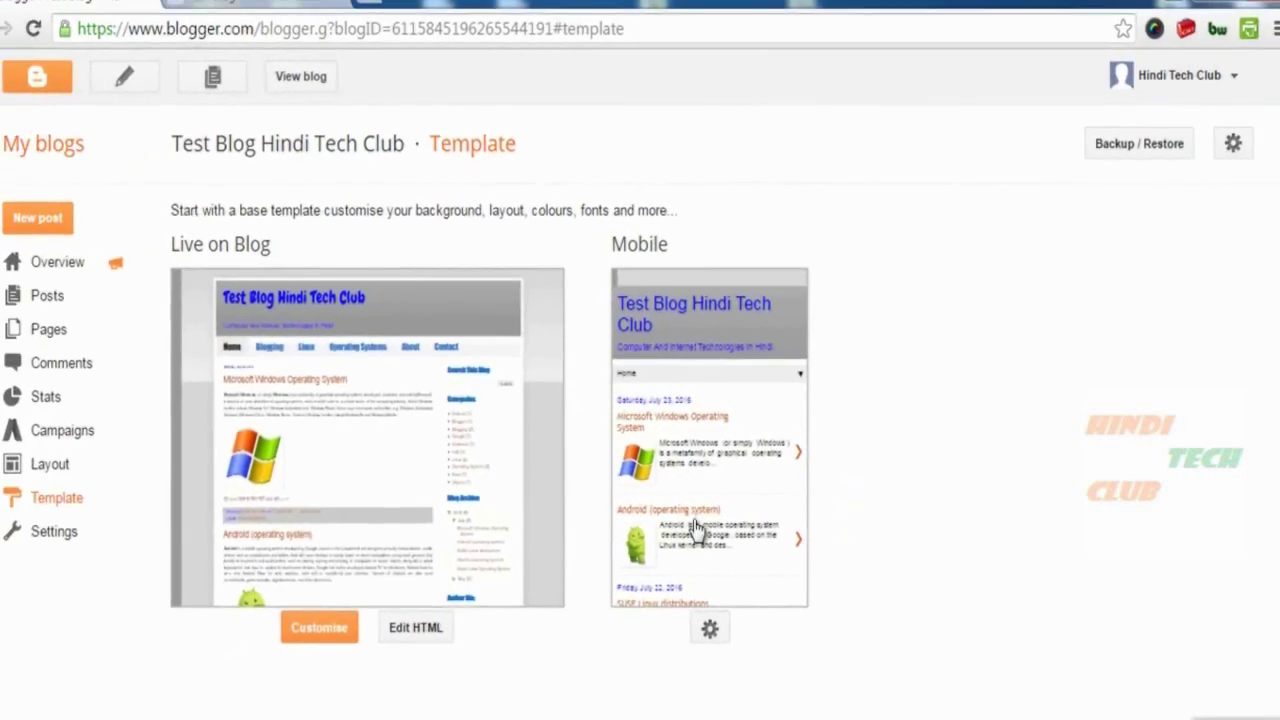
Step: Load the live blog's mobile version with m=1 in its address and look through the home page posts
{"action": "left_click", "coordinate": [313, 13]}
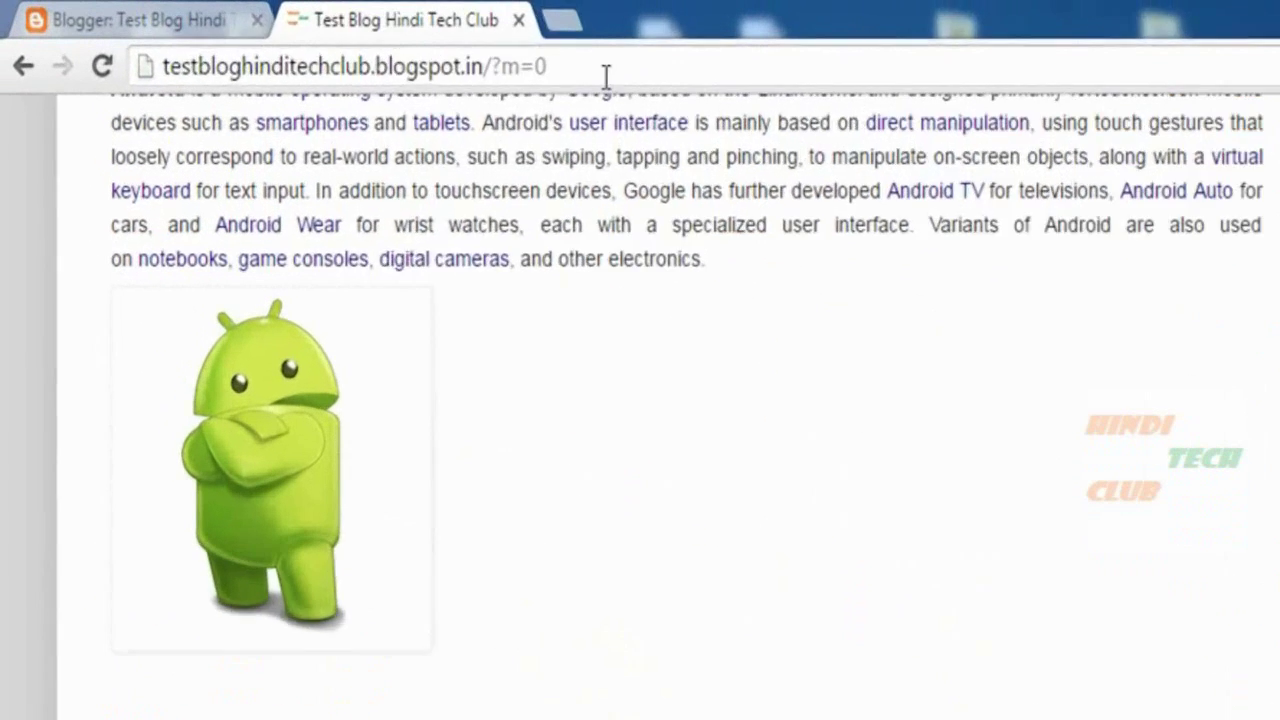
{"action": "left_click", "coordinate": [425, 49]}
{"action": "key", "text": "BackSpace"}
{"action": "type", "text": "1"}
{"action": "key", "text": "Return"}
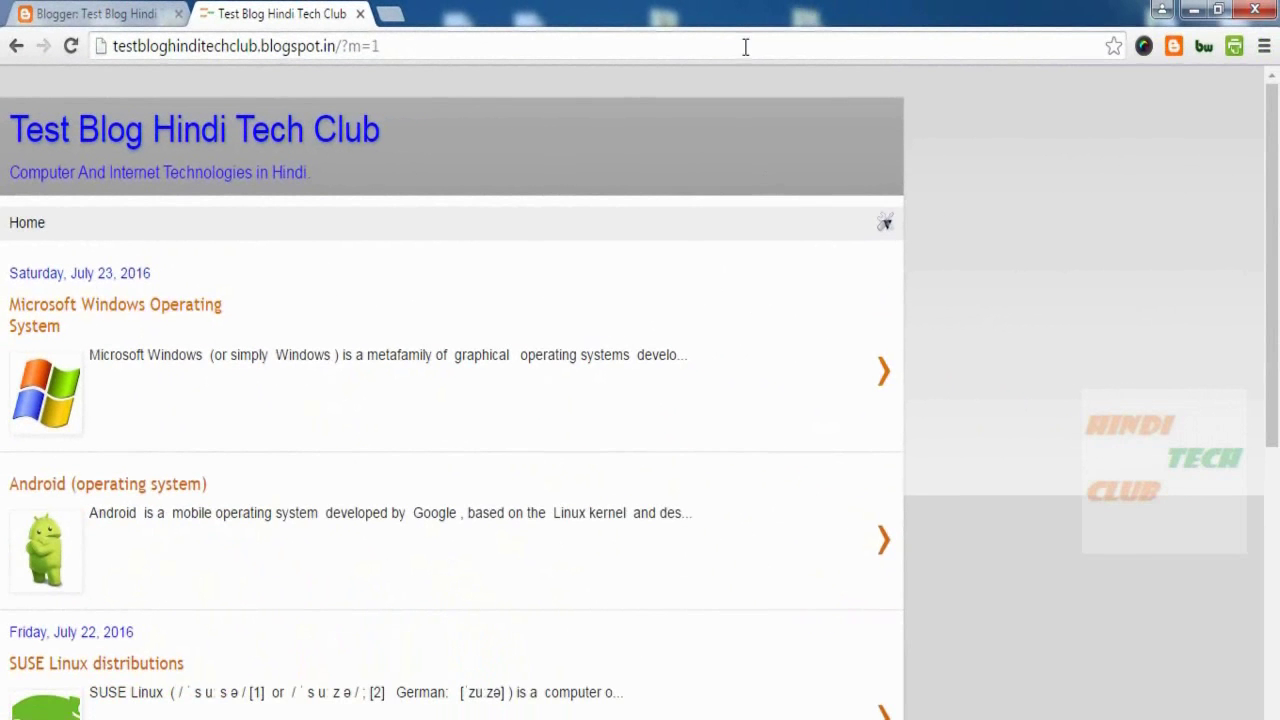
{"action": "scroll", "coordinate": [634, 354], "scroll_direction": "down", "scroll_amount": 5}
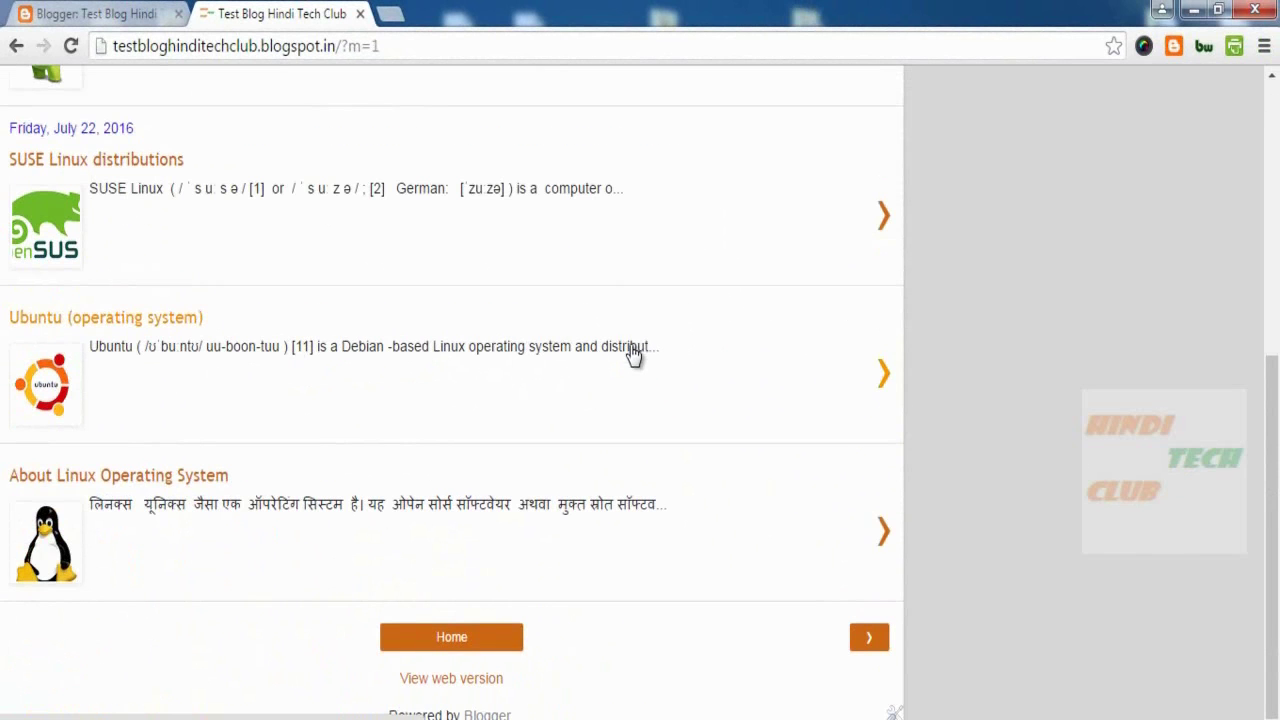
{"action": "scroll", "coordinate": [648, 357], "scroll_direction": "up", "scroll_amount": 5}
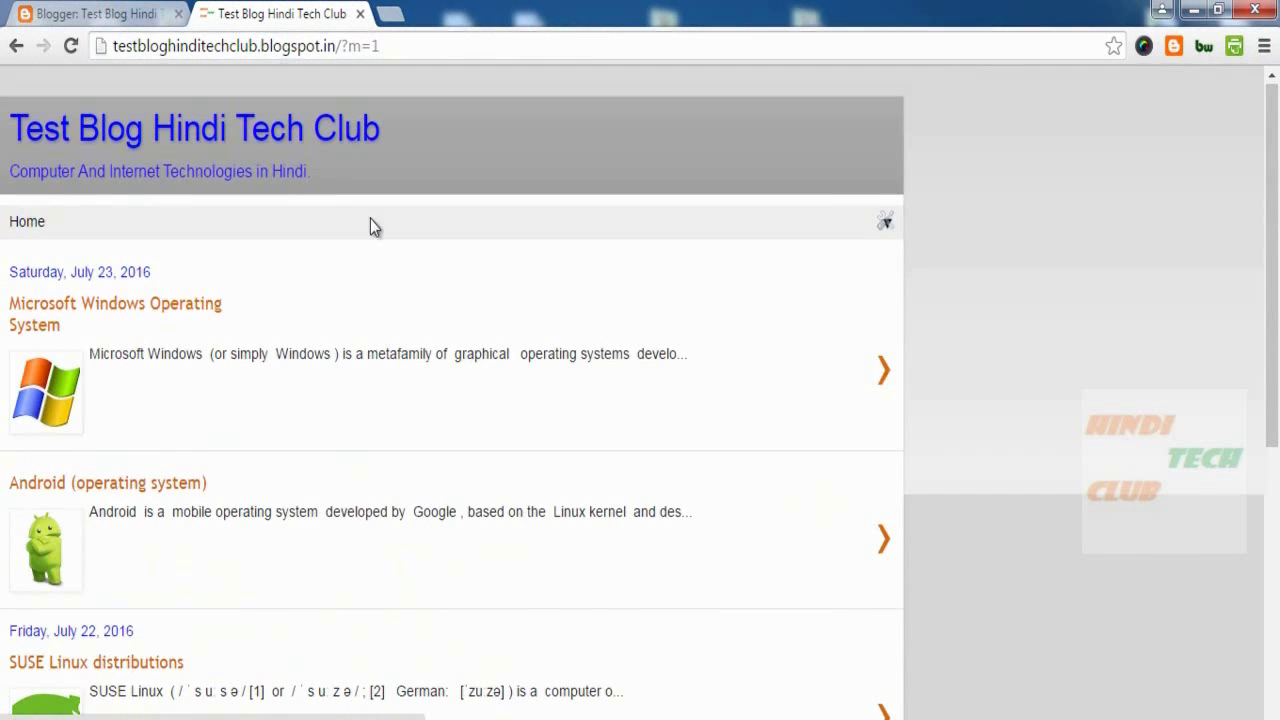
Step: Narrow the browser window to phone width to check the mobile posts down to the footer, and widen it again
{"action": "left_click", "coordinate": [1219, 12]}
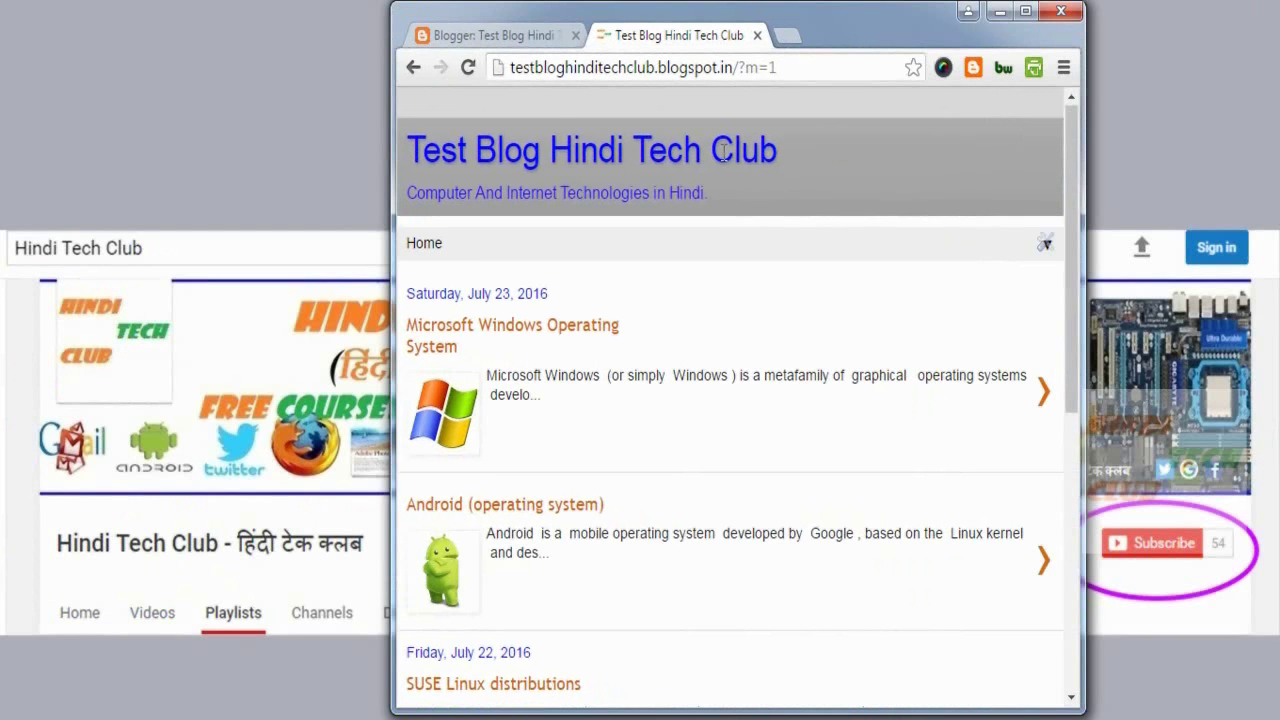
{"action": "left_click_drag", "start_coordinate": [843, 30], "coordinate": [1278, 40]}
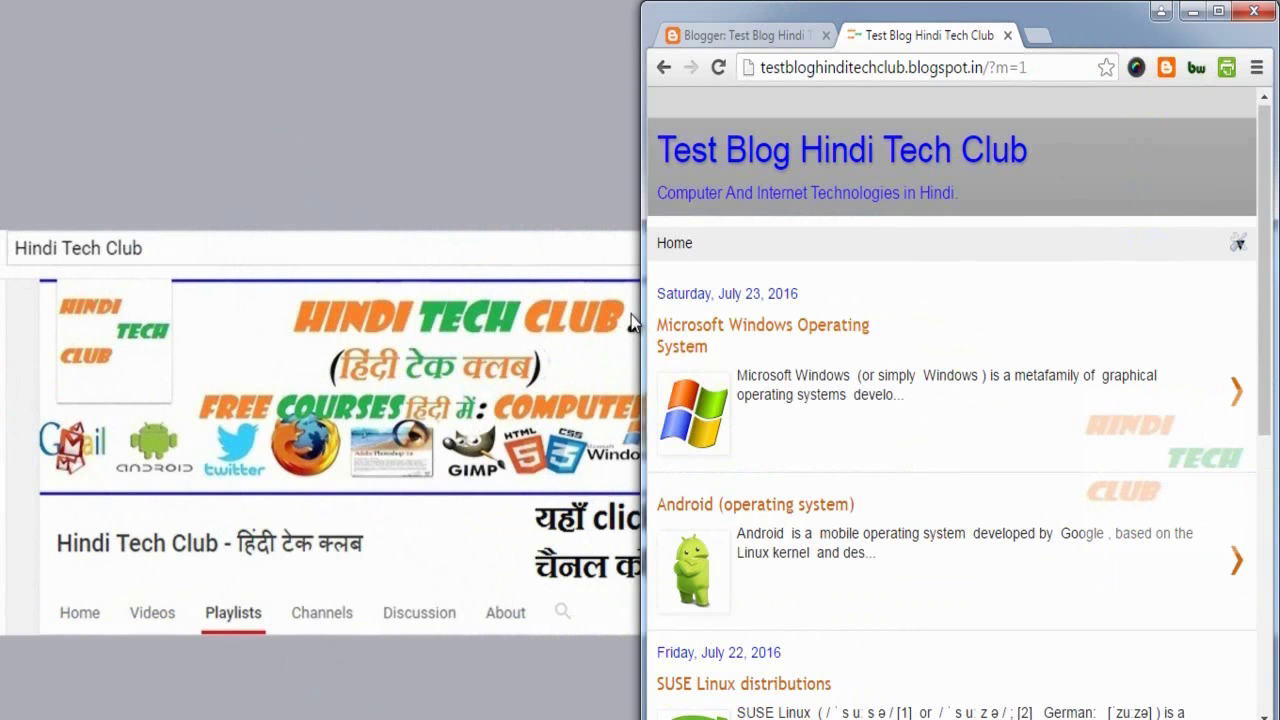
{"action": "left_click_drag", "start_coordinate": [643, 314], "coordinate": [1031, 305]}
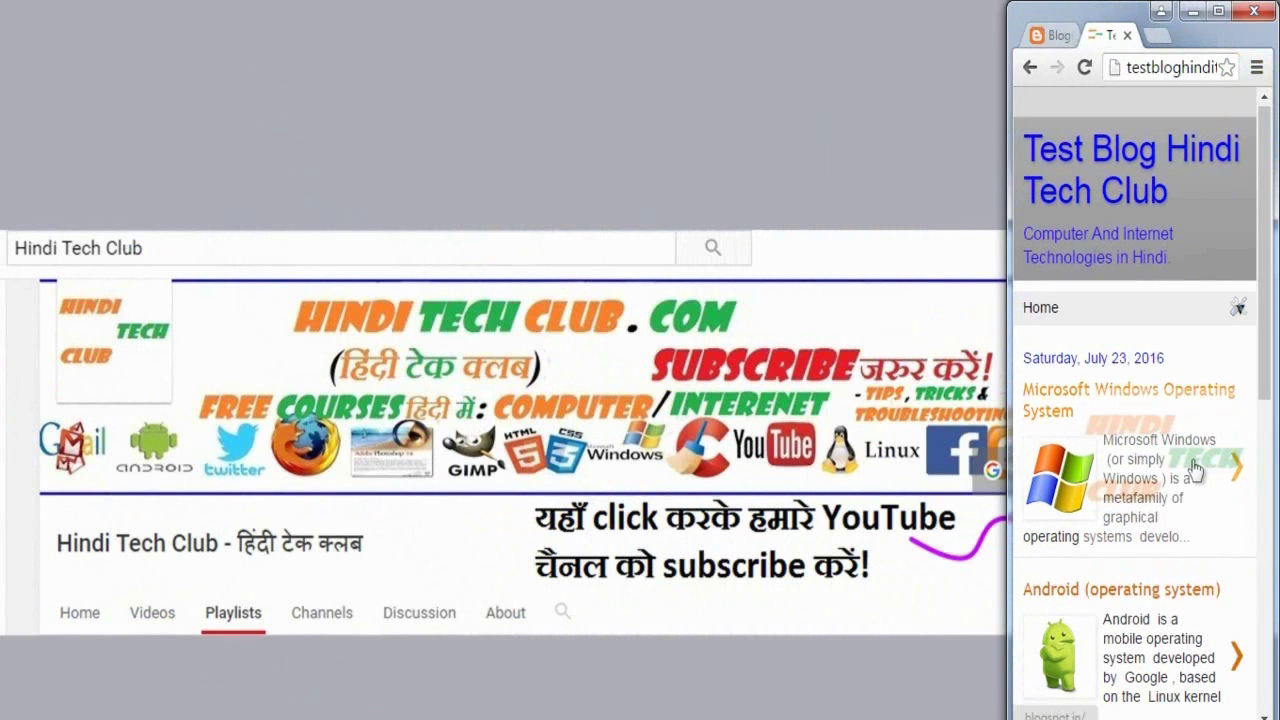
{"action": "scroll", "coordinate": [1200, 480], "scroll_direction": "down", "scroll_amount": 6}
{"action": "scroll", "coordinate": [1200, 480], "scroll_direction": "down", "scroll_amount": 1}
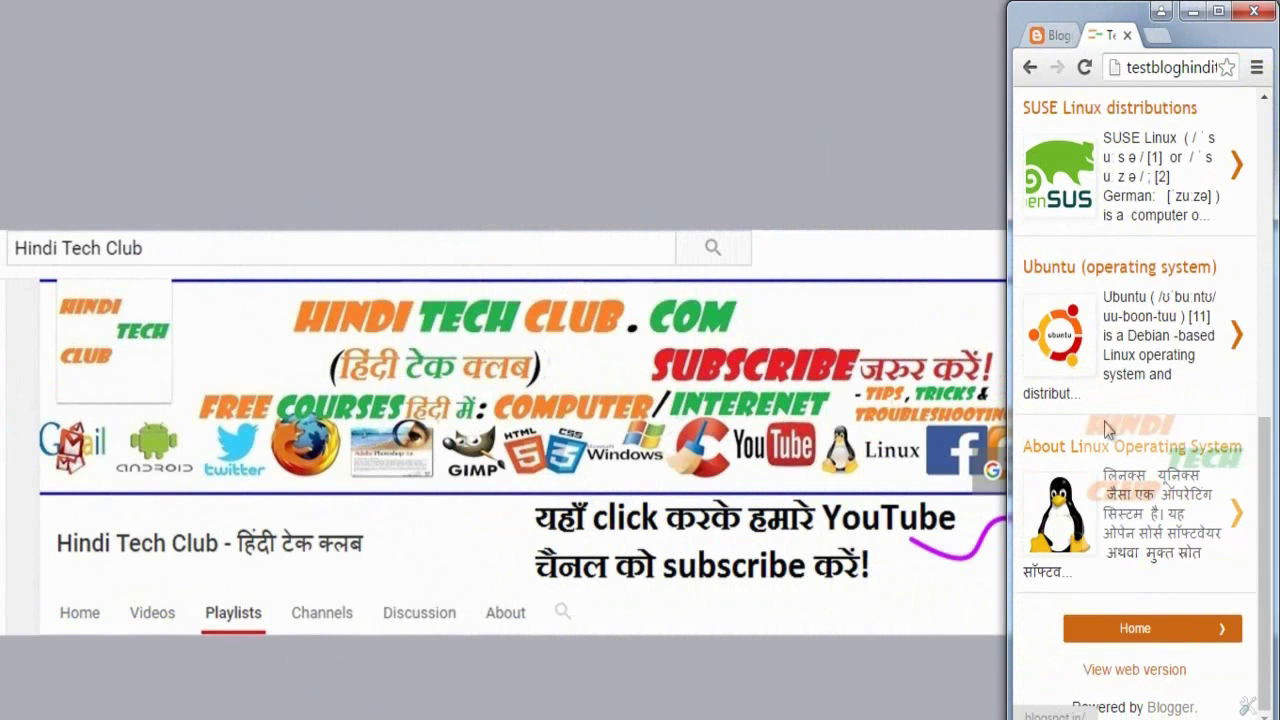
{"action": "left_click_drag", "start_coordinate": [1010, 352], "coordinate": [484, 372]}
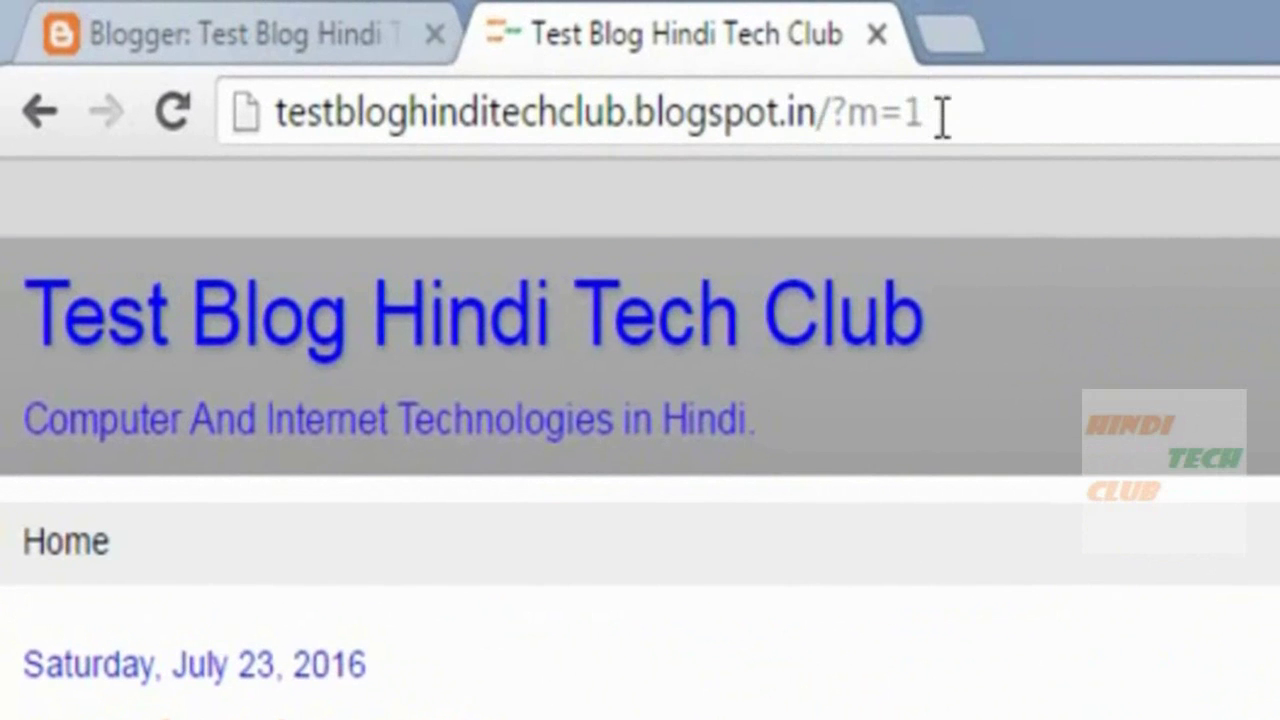
Step: Switch the live blog back to its desktop version with m=0 in the address and look through the page
{"action": "key", "text": "BackSpace"}
{"action": "type", "text": "0"}
{"action": "key", "text": "Return"}
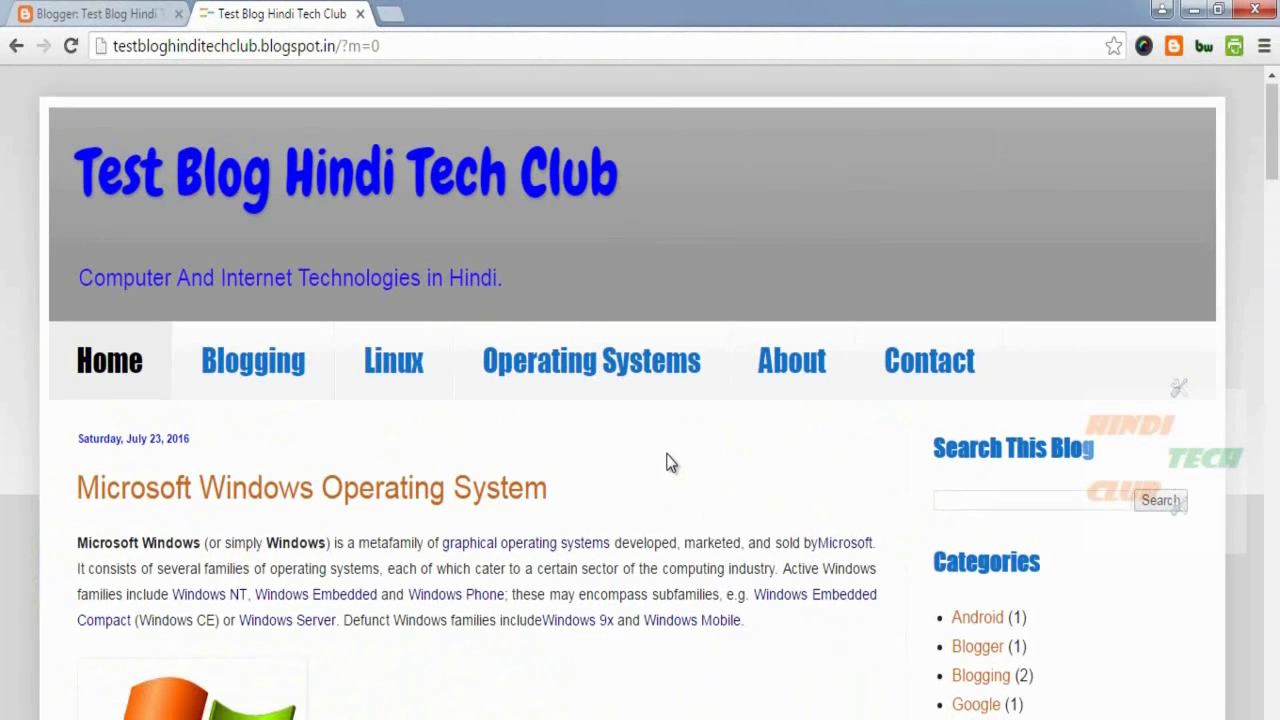
{"action": "scroll", "coordinate": [763, 451], "scroll_direction": "down", "scroll_amount": 9}
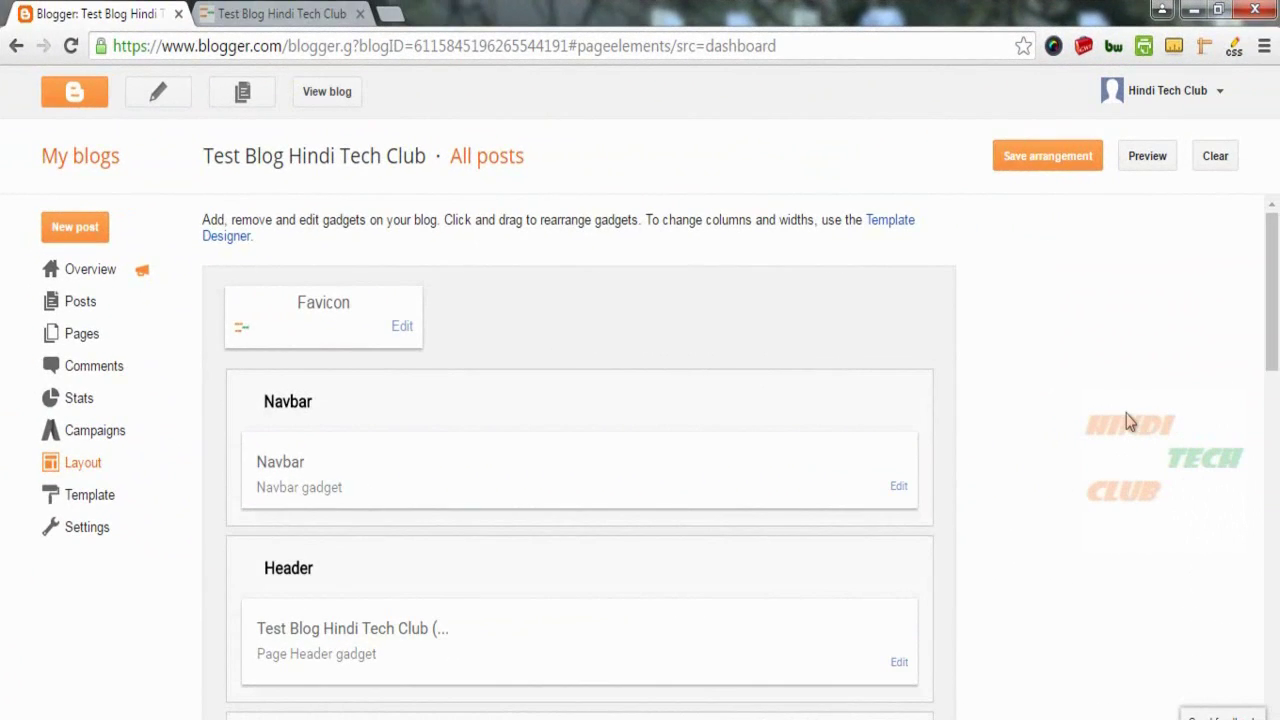
Step: Review the title and description text in the header of the live desktop blog
{"action": "left_click", "coordinate": [260, 12]}
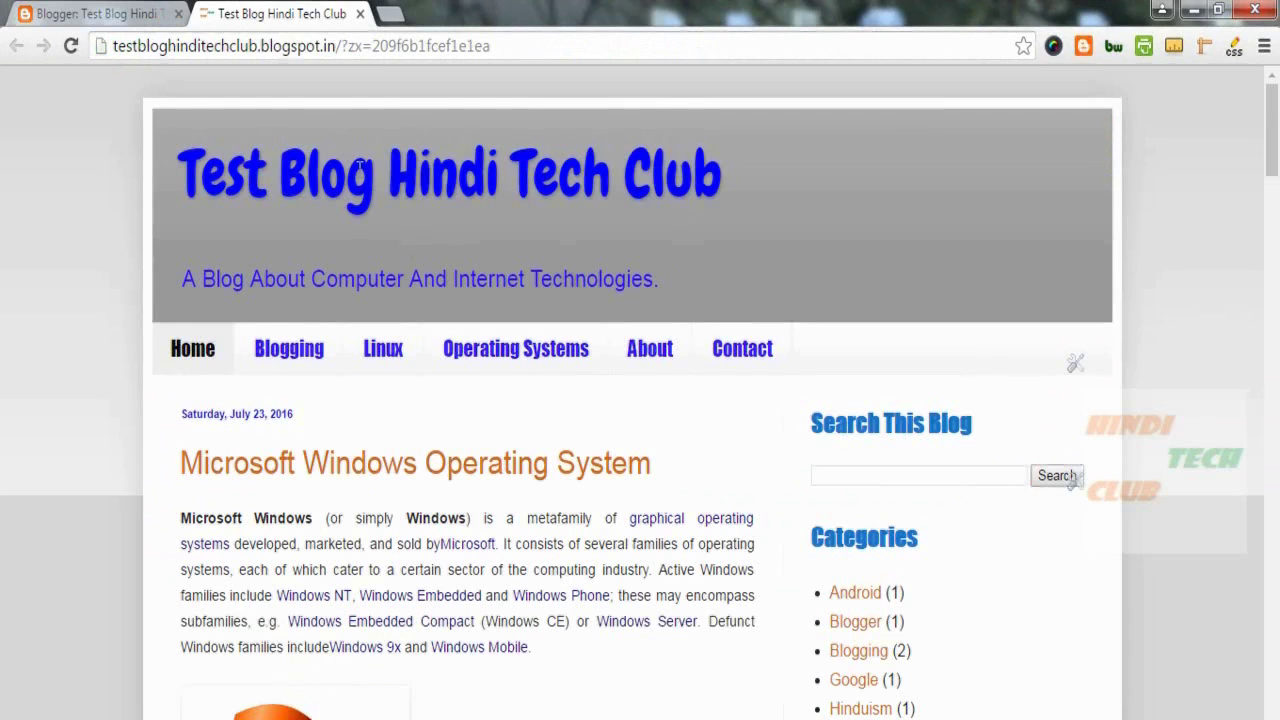
{"action": "left_click_drag", "start_coordinate": [213, 163], "coordinate": [658, 180]}
{"action": "left_click_drag", "start_coordinate": [181, 279], "coordinate": [668, 279]}
{"action": "left_click_drag", "start_coordinate": [203, 172], "coordinate": [509, 268]}
{"action": "left_click_drag", "start_coordinate": [287, 280], "coordinate": [666, 278]}
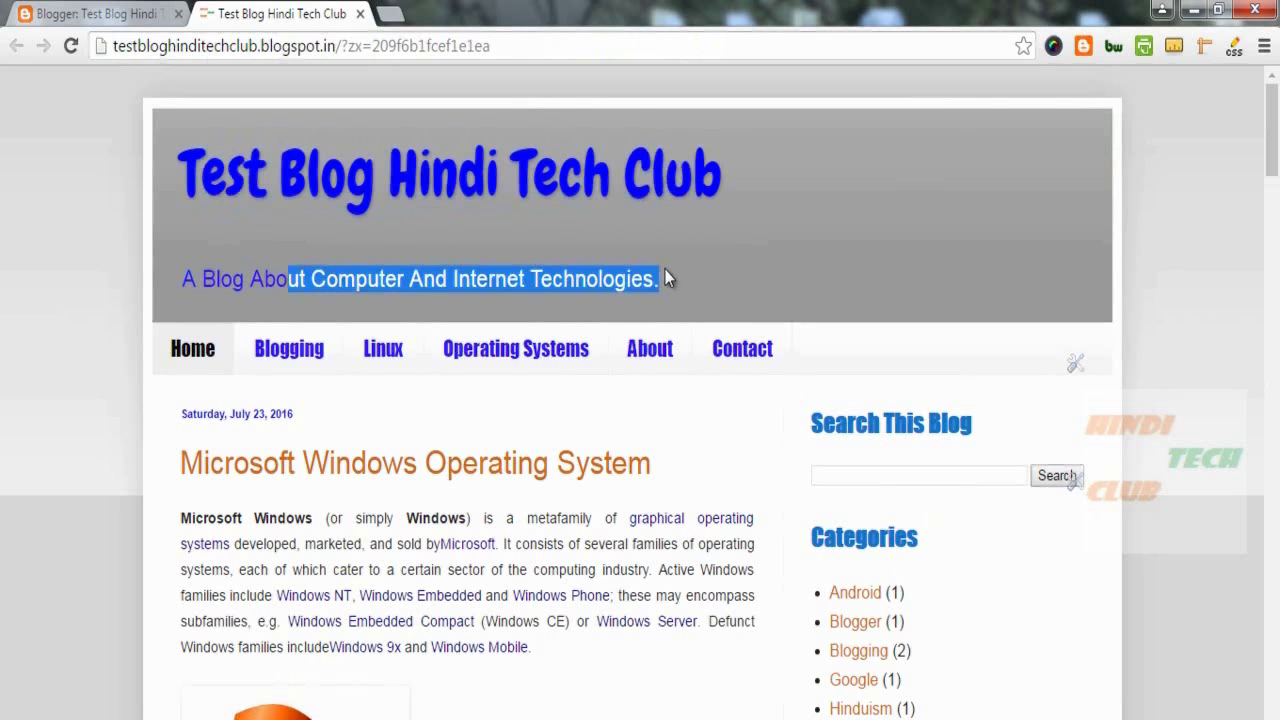
{"action": "left_click", "coordinate": [474, 186]}
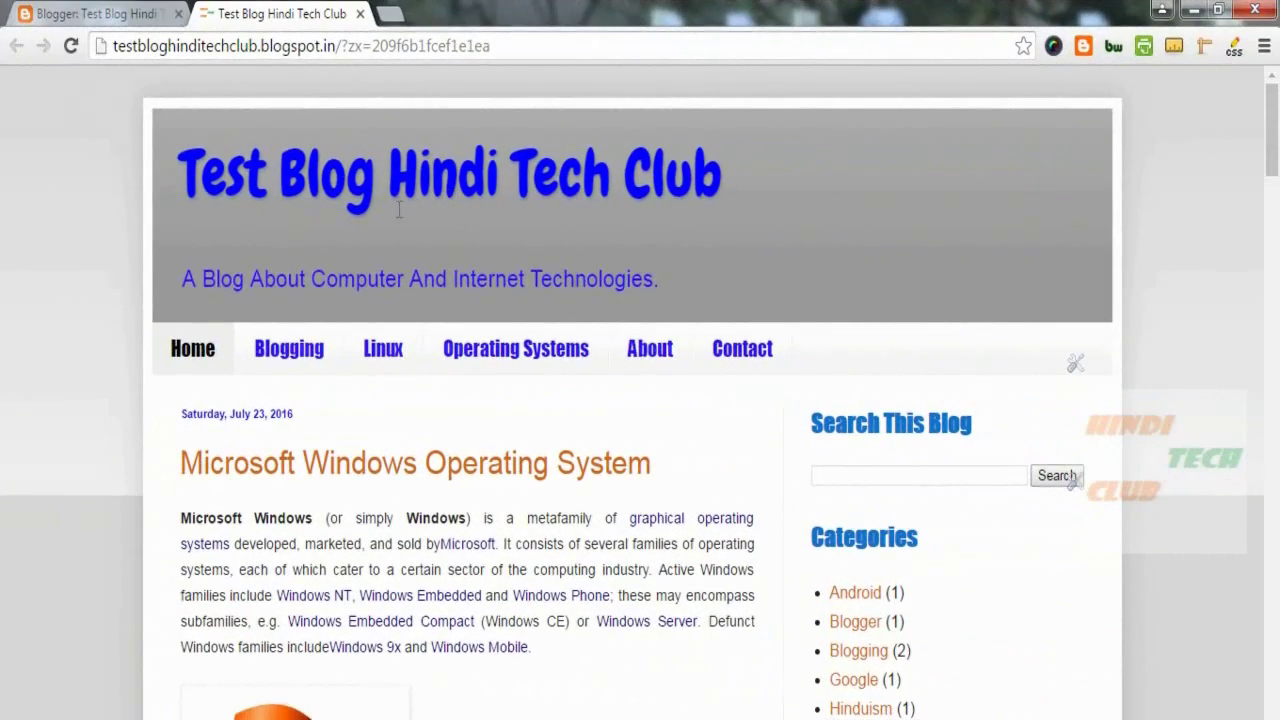
Step: Upload the Hindi Tech Club banner from the computer as the header image, place it instead of title and description, and save
{"action": "left_click", "coordinate": [172, 12]}
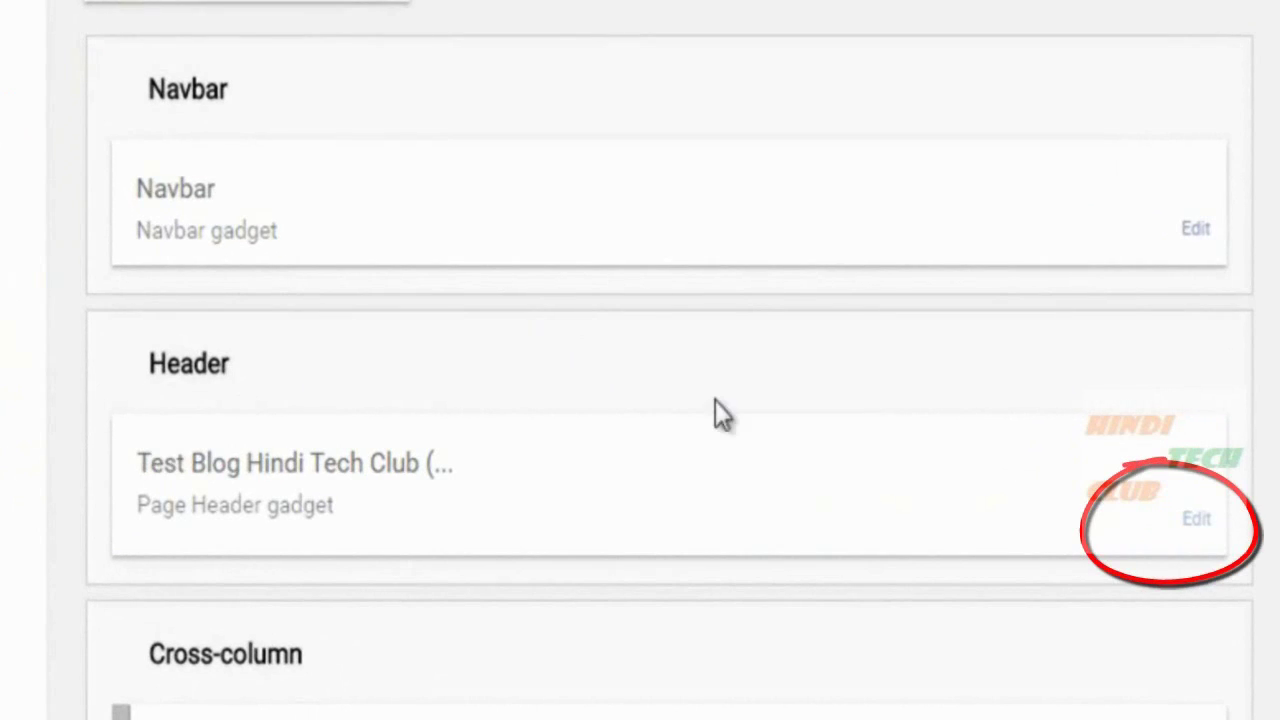
{"action": "left_click", "coordinate": [1196, 522]}
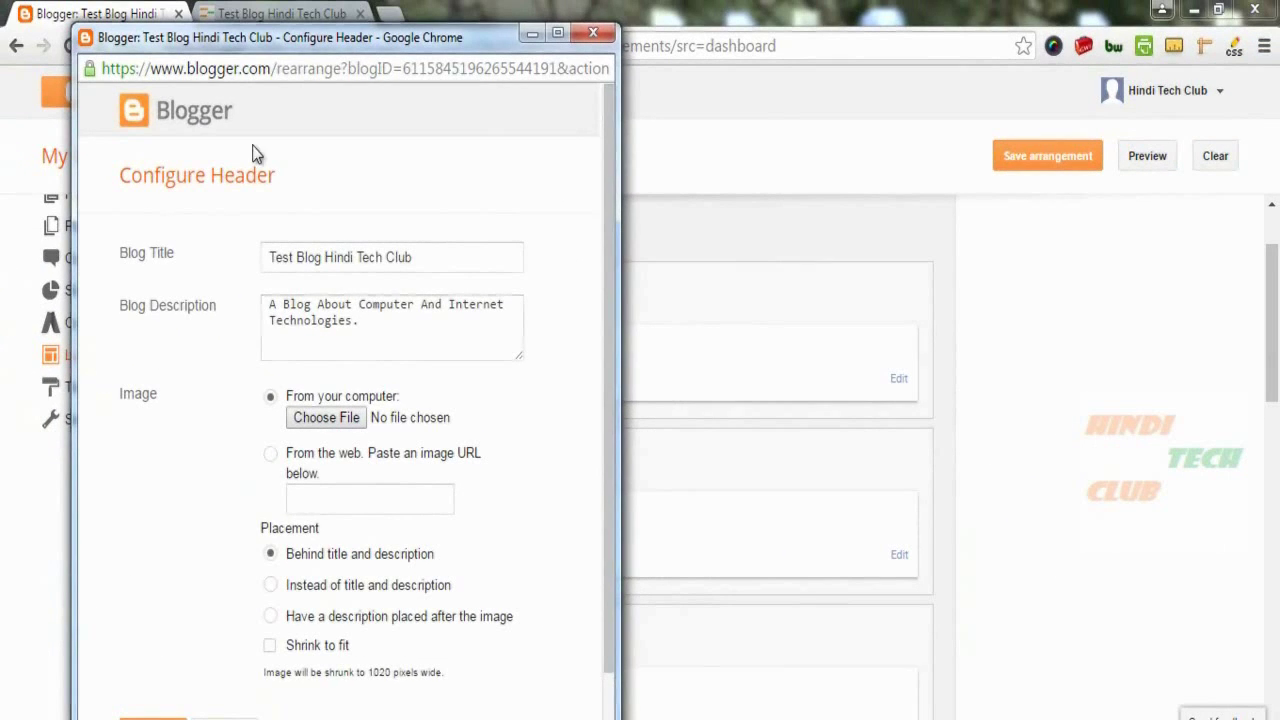
{"action": "scroll", "coordinate": [383, 437], "scroll_direction": "down", "scroll_amount": 1}
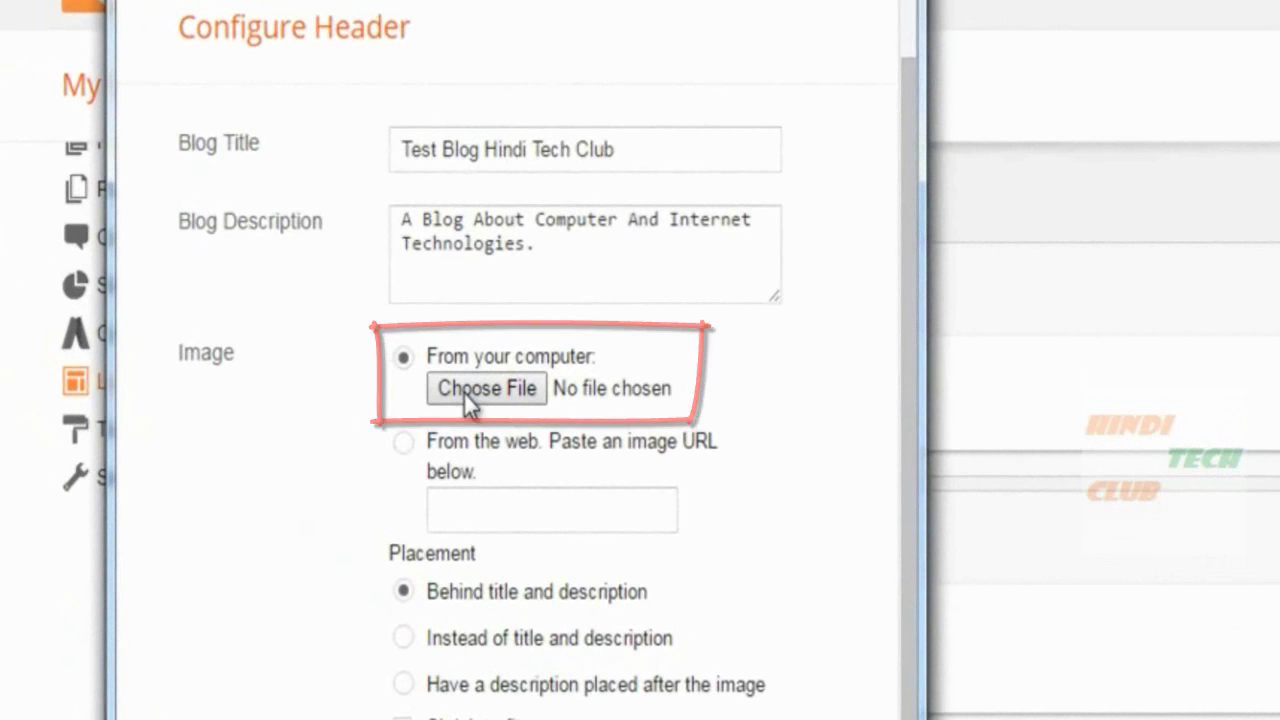
{"action": "left_click", "coordinate": [463, 391]}
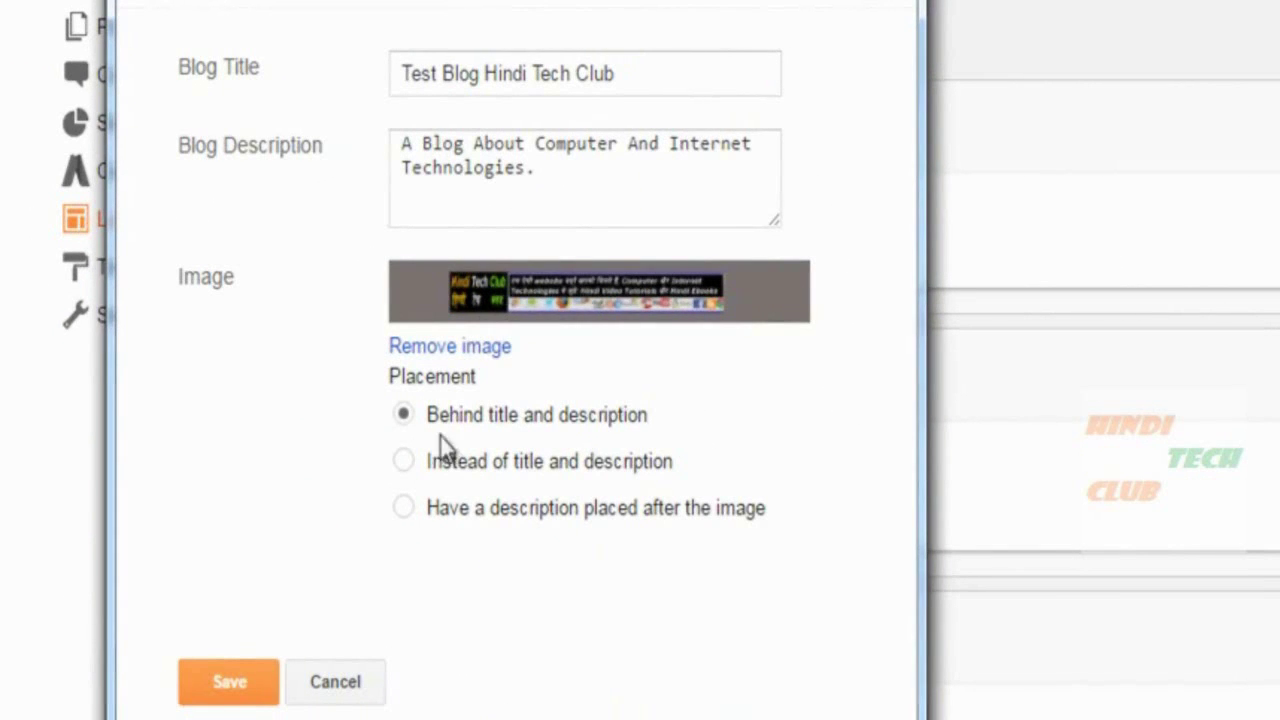
{"action": "left_click", "coordinate": [405, 463]}
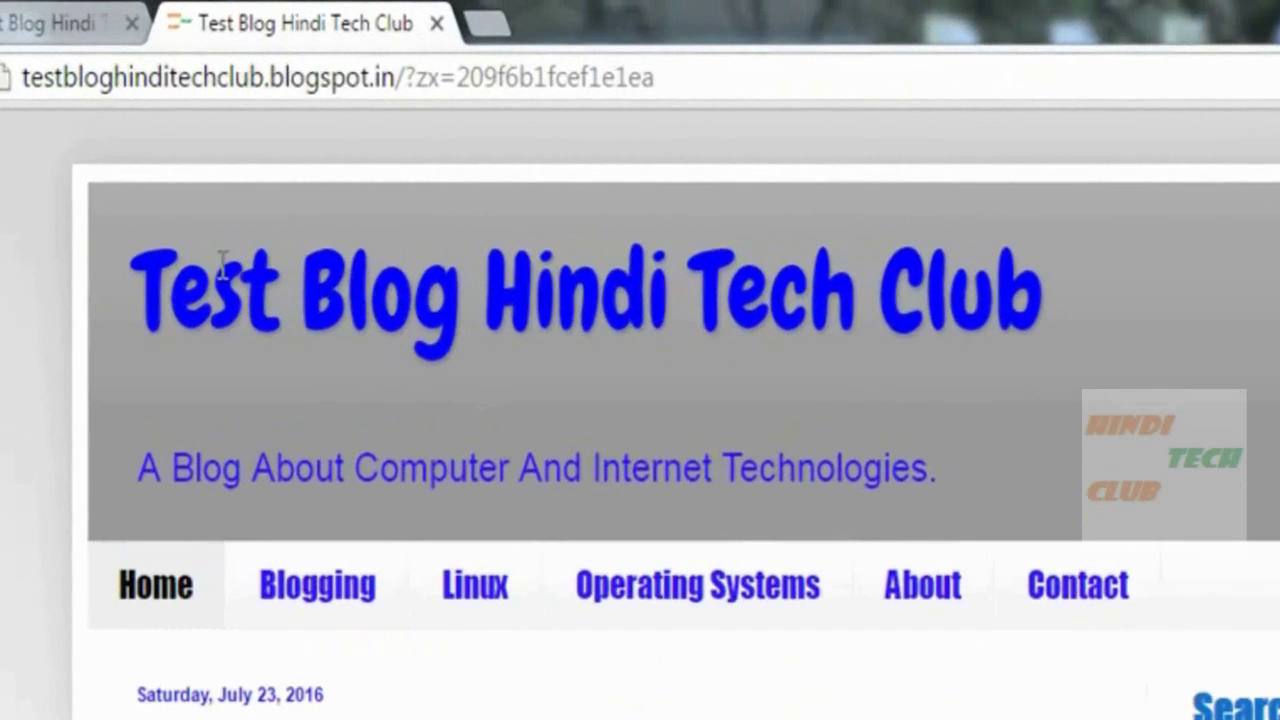
{"action": "left_click_drag", "start_coordinate": [380, 468], "coordinate": [885, 470]}
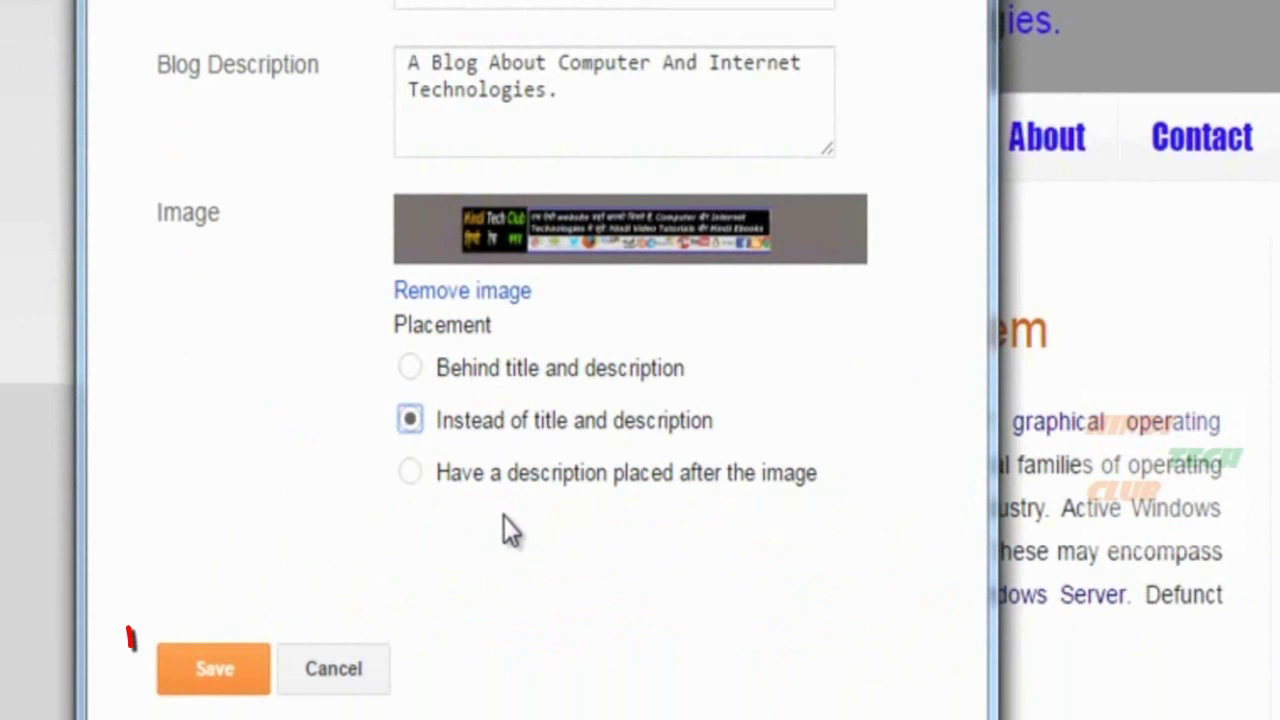
{"action": "left_click", "coordinate": [208, 685]}
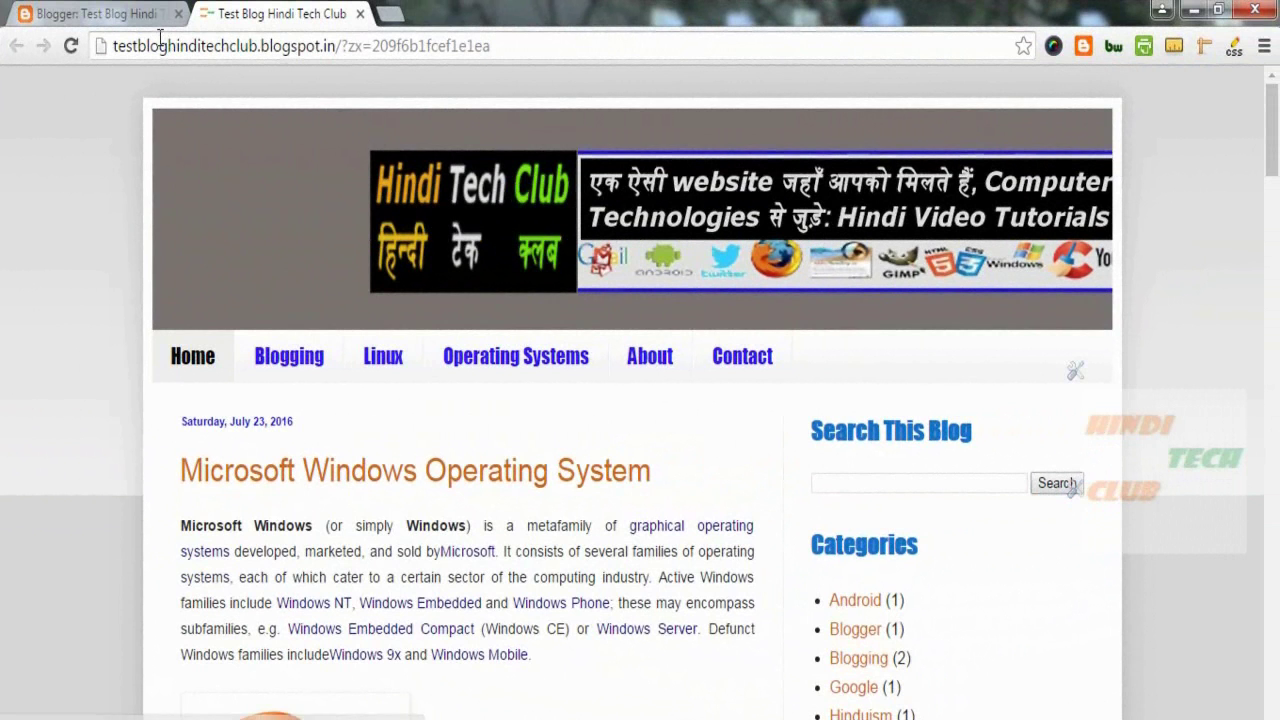
Step: Reopen the page header gadget's settings and remove its current banner image
{"action": "left_click", "coordinate": [110, 14]}
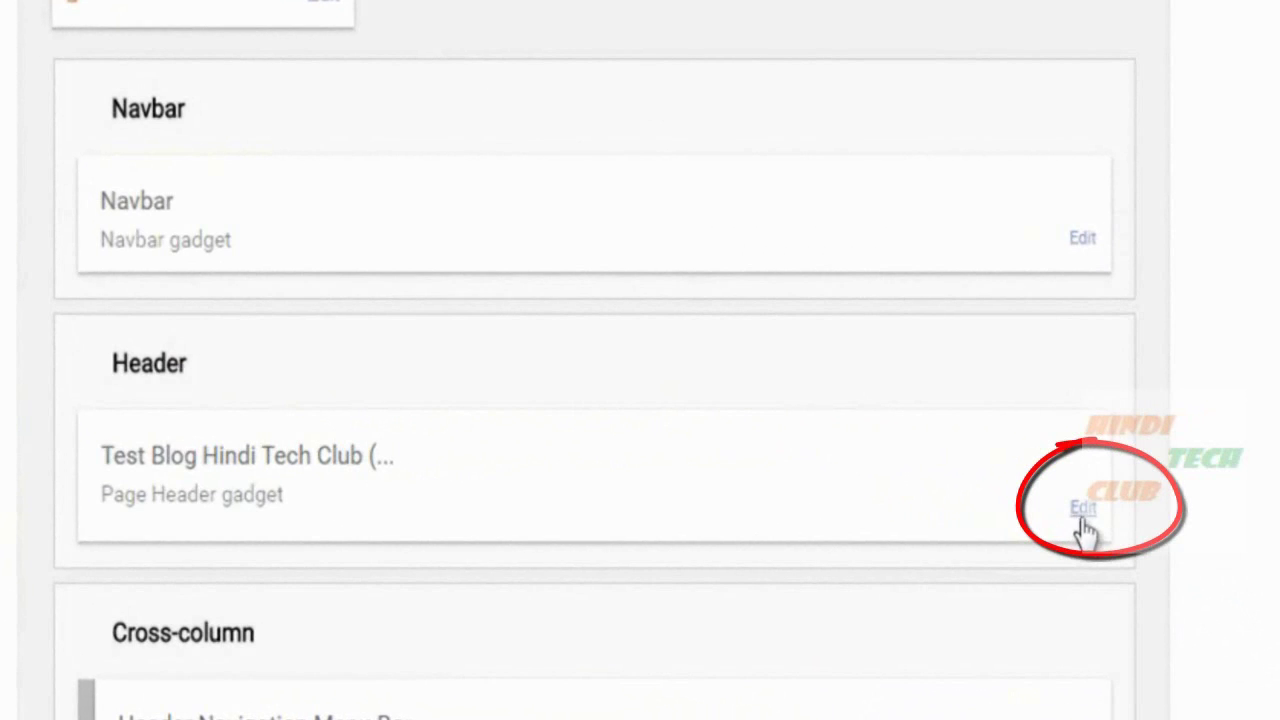
{"action": "left_click", "coordinate": [1083, 512]}
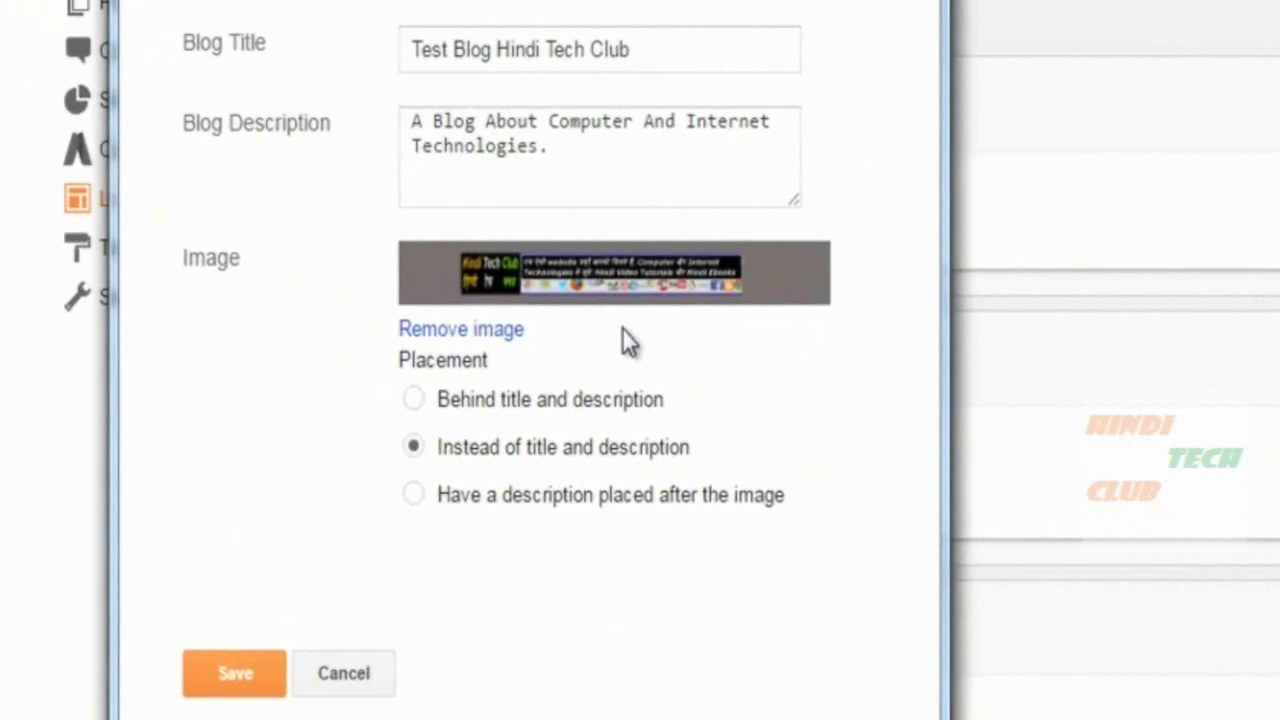
{"action": "left_click", "coordinate": [458, 330]}
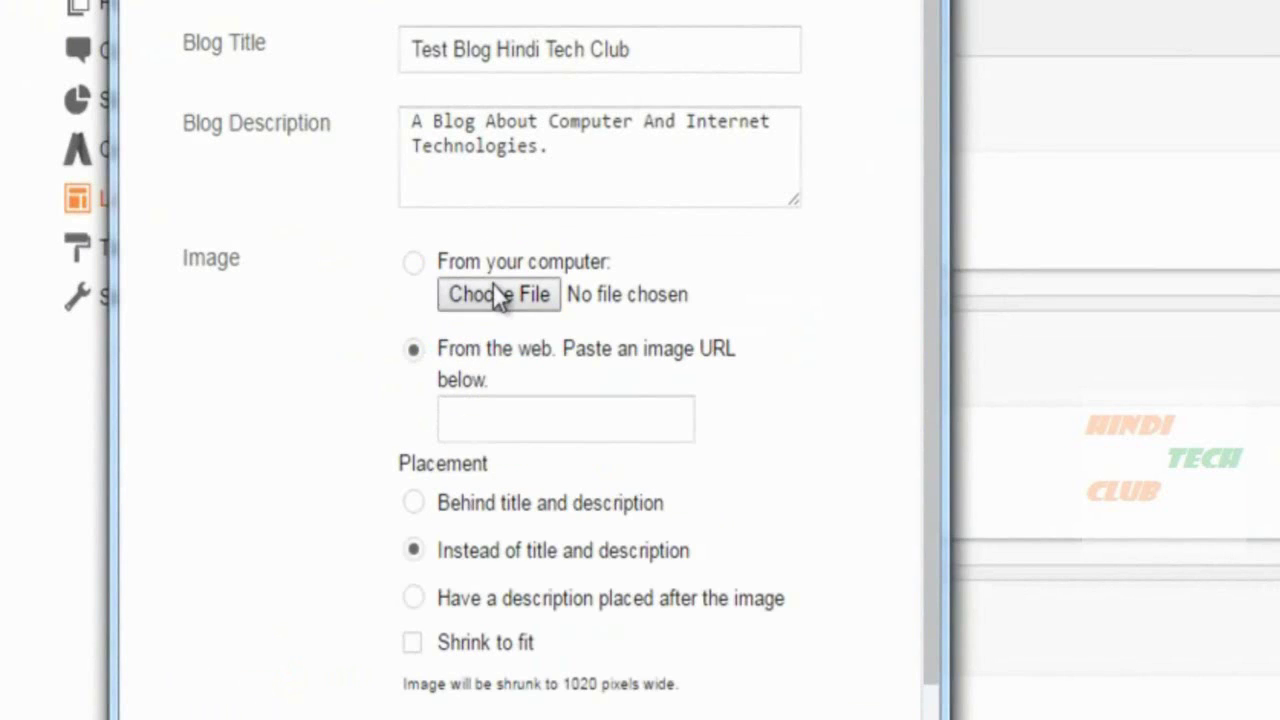
Step: Enable Shrink to fit, upload the banner image again in place of the title and description, and save the header
{"action": "scroll", "coordinate": [492, 283], "scroll_direction": "down", "scroll_amount": 2}
{"action": "left_click", "coordinate": [413, 555]}
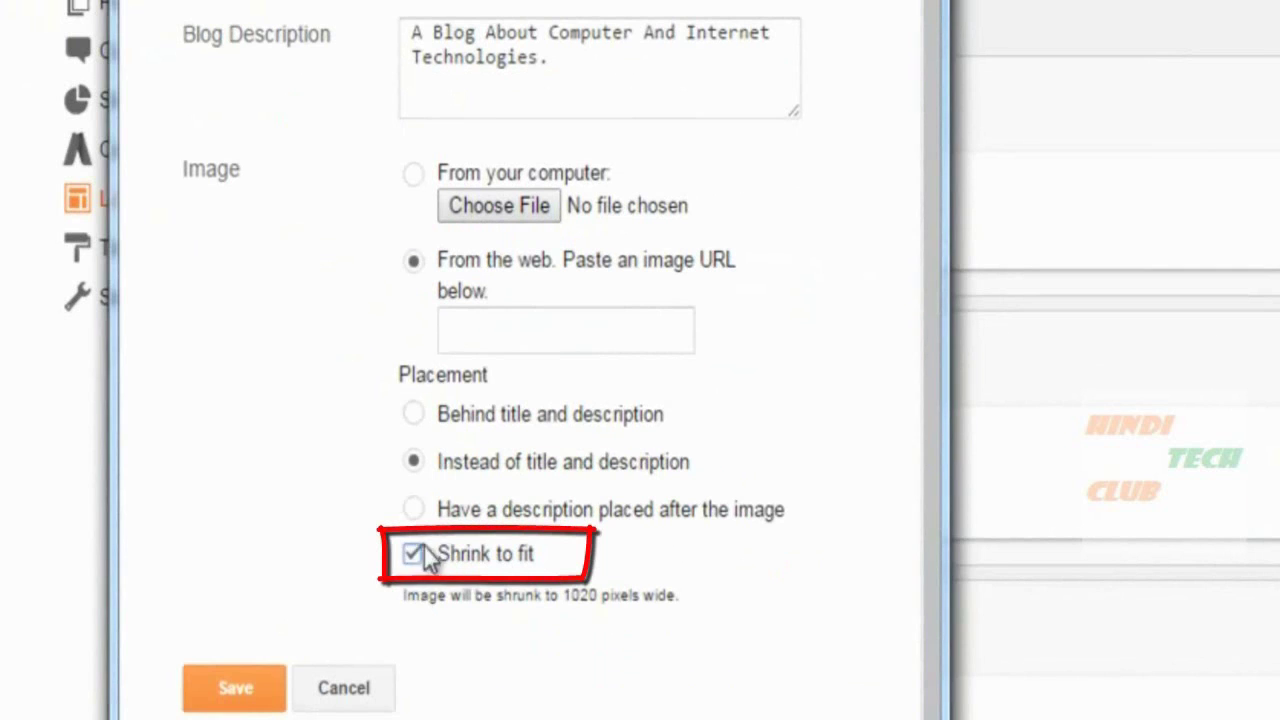
{"action": "left_click_drag", "start_coordinate": [432, 604], "coordinate": [694, 600]}
{"action": "left_click", "coordinate": [613, 603]}
{"action": "left_click", "coordinate": [595, 590]}
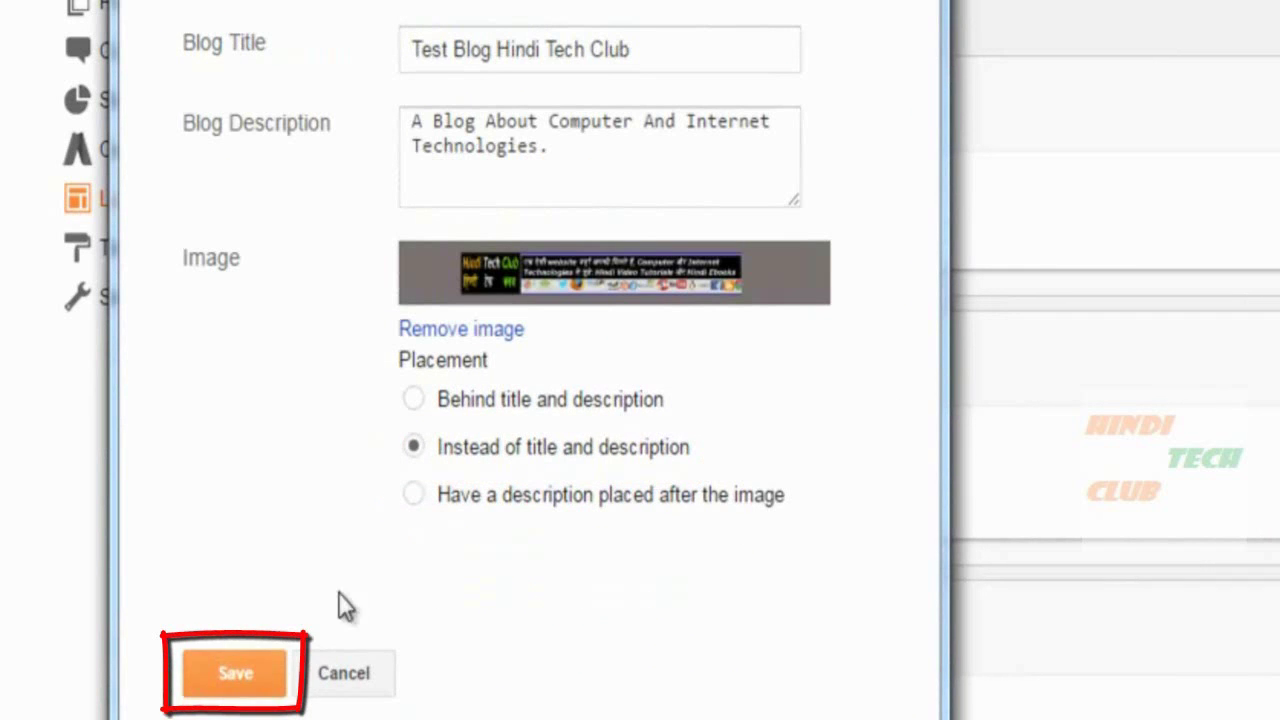
{"action": "left_click", "coordinate": [233, 680]}
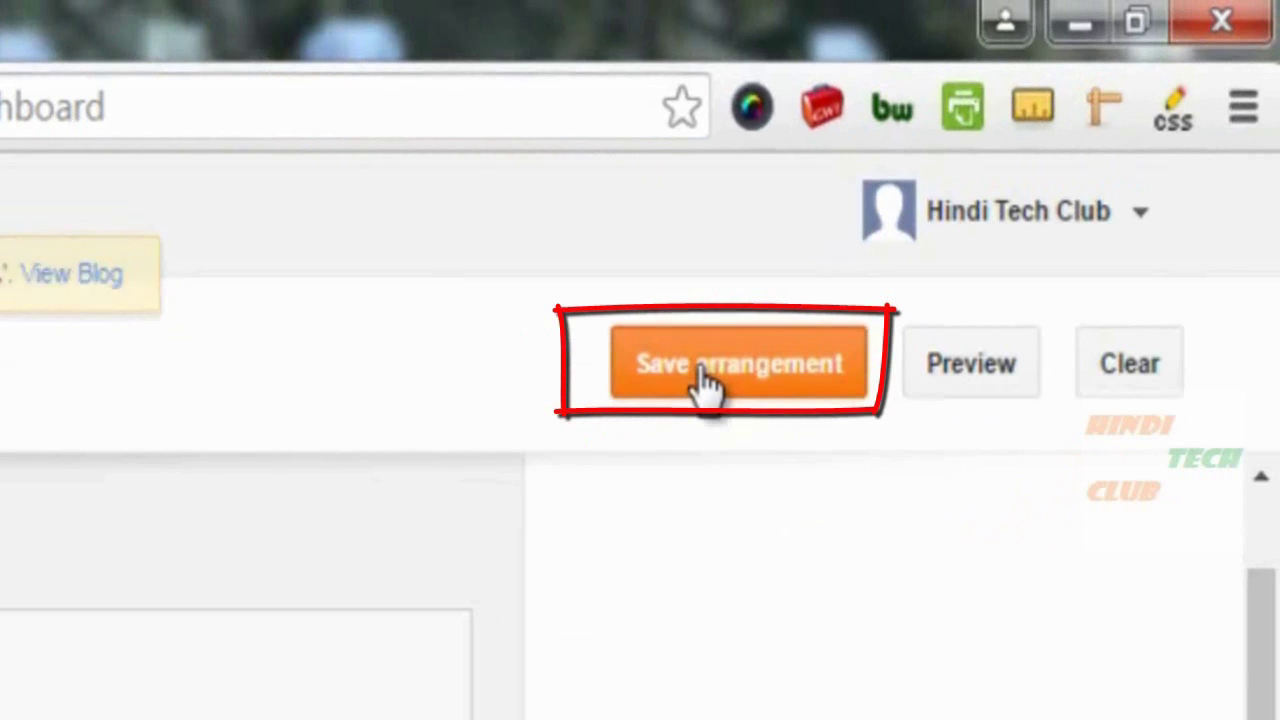
Step: Save the layout arrangement and reload the live blog to check the shrunken header banner
{"action": "left_click", "coordinate": [706, 378]}
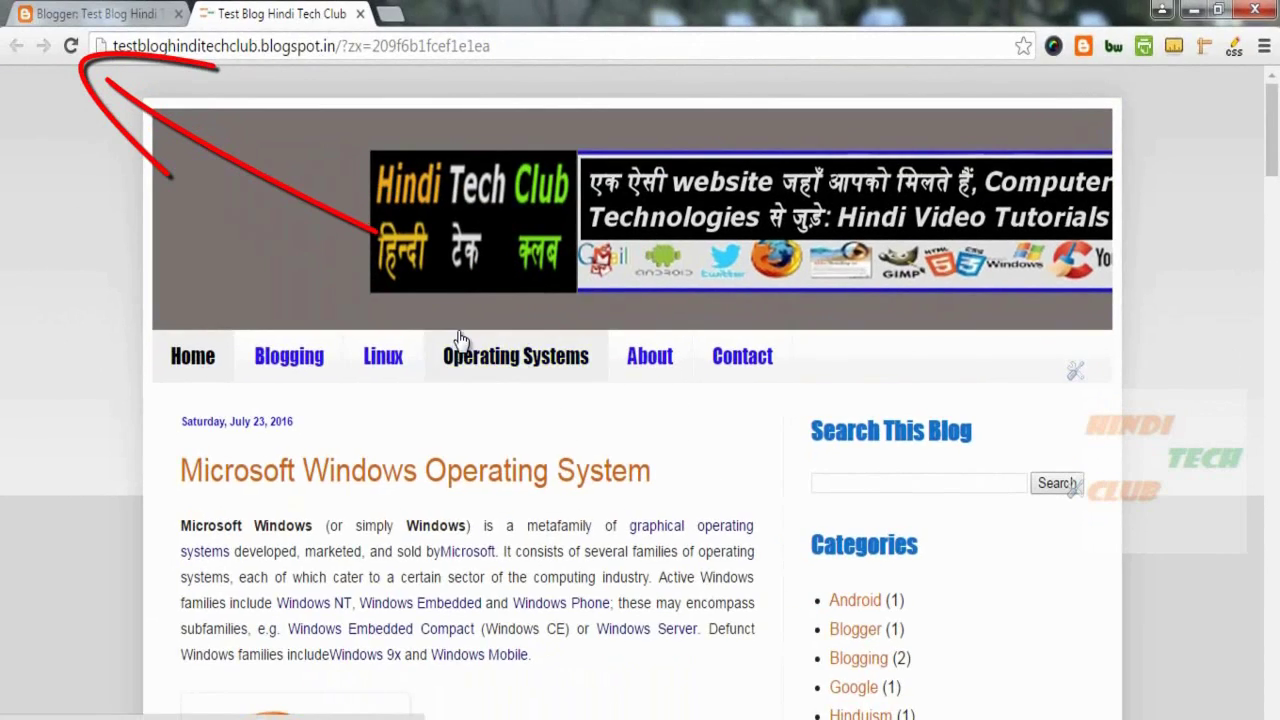
{"action": "left_click", "coordinate": [70, 45]}
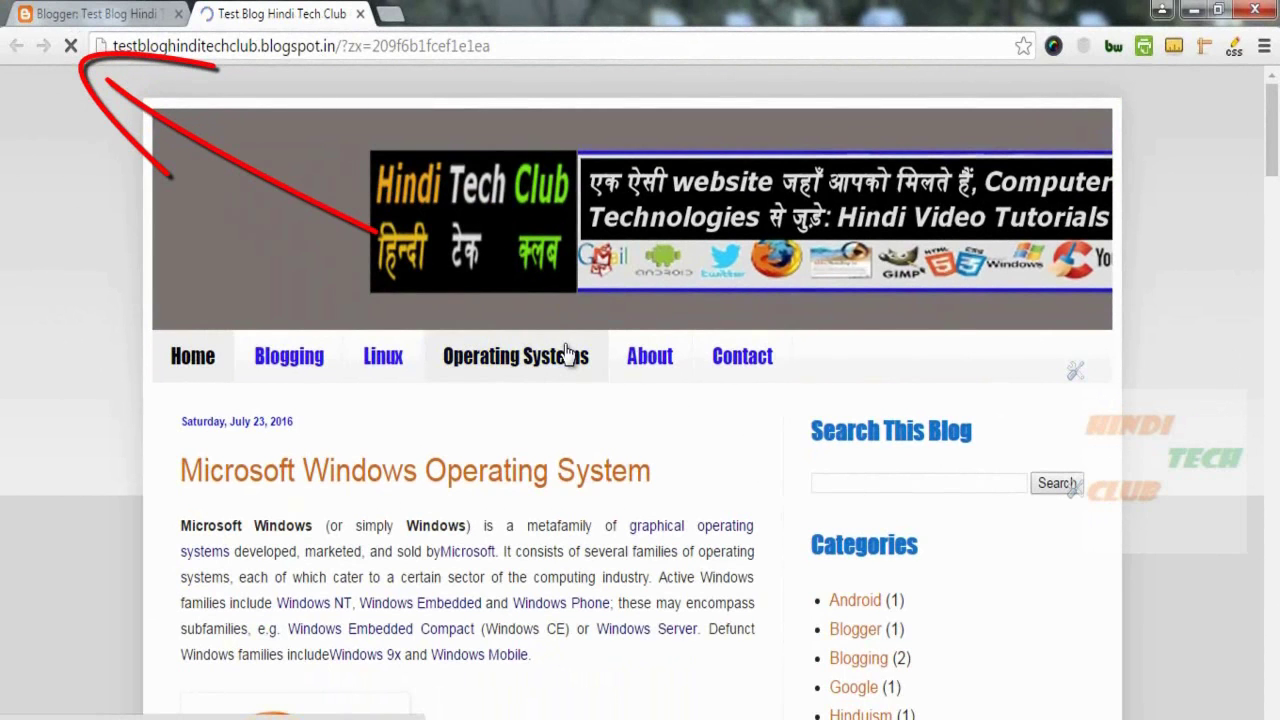
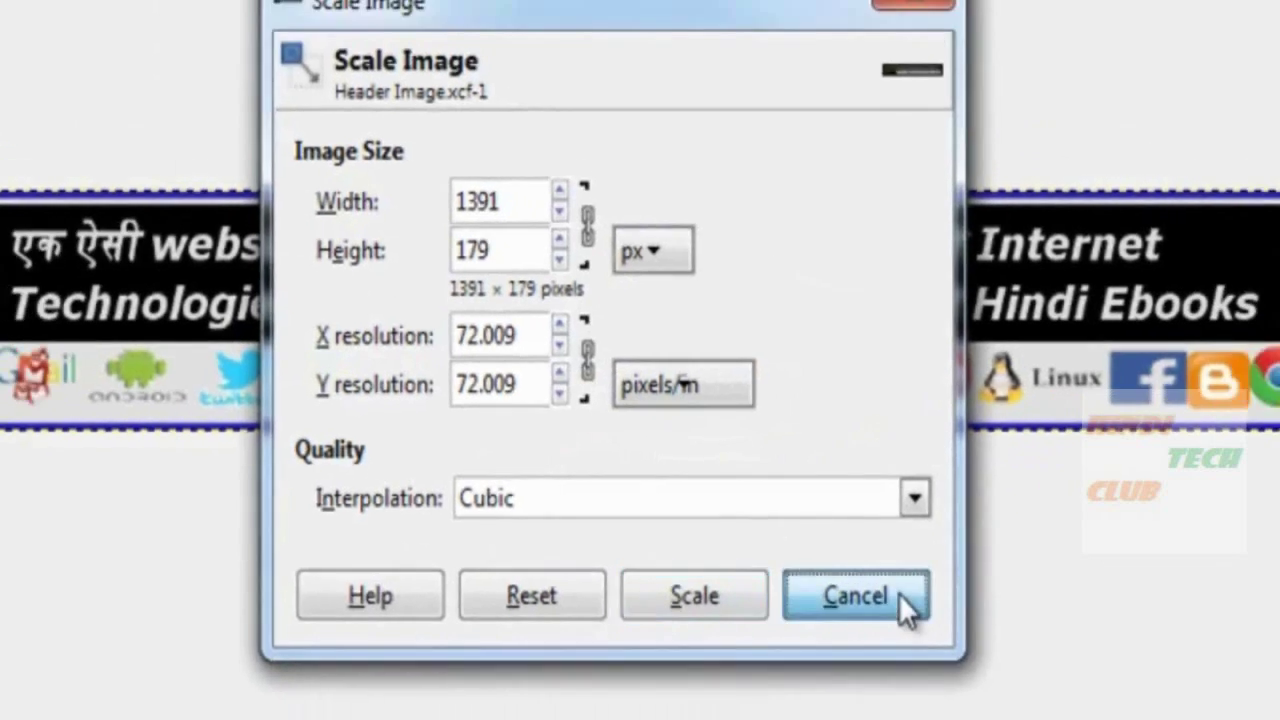
Step: In GIMP, dismiss the image scaling and export the cropped banner as Header Banner.PNG to the Blogger Banner folder
{"action": "left_click", "coordinate": [930, 632]}
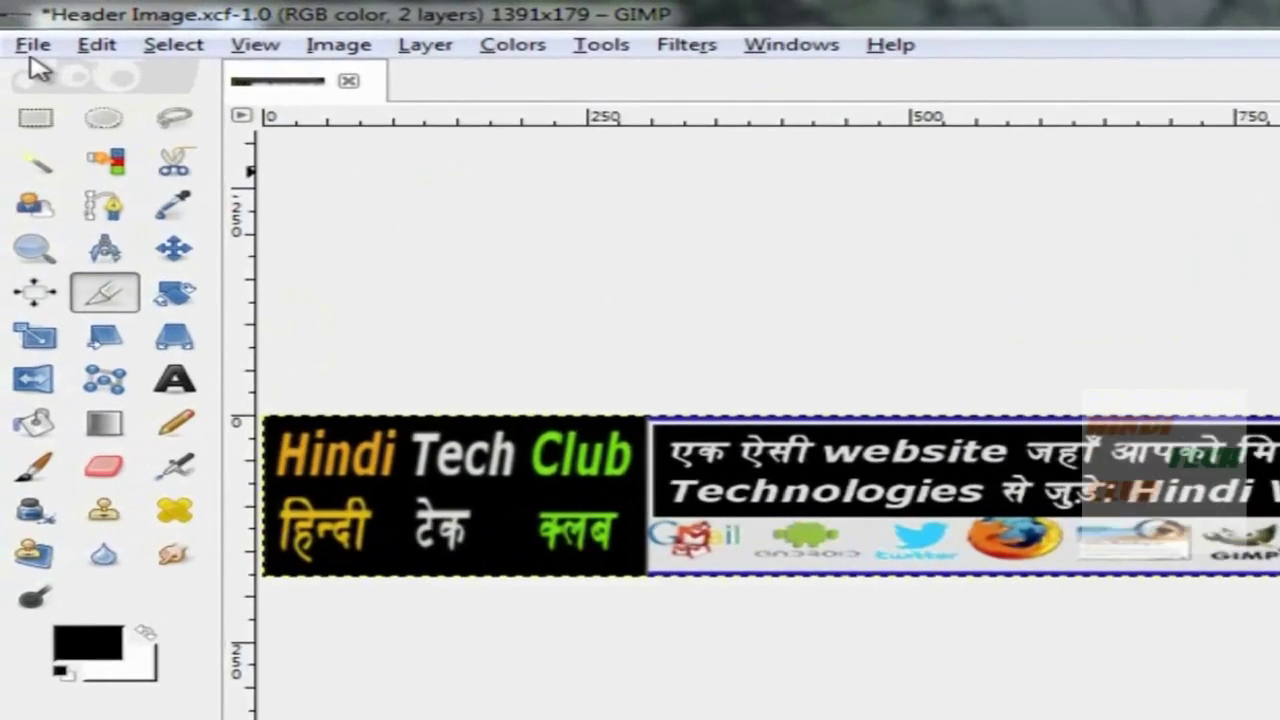
{"action": "left_click", "coordinate": [33, 45]}
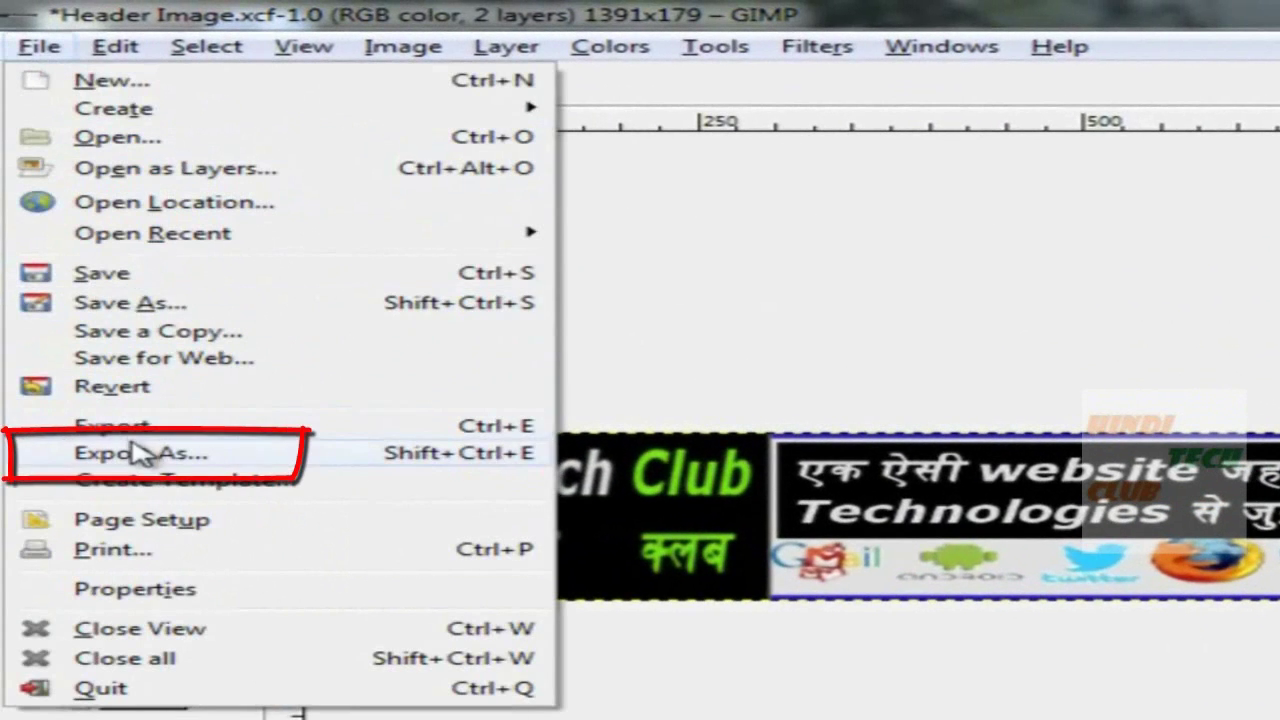
{"action": "left_click", "coordinate": [135, 453]}
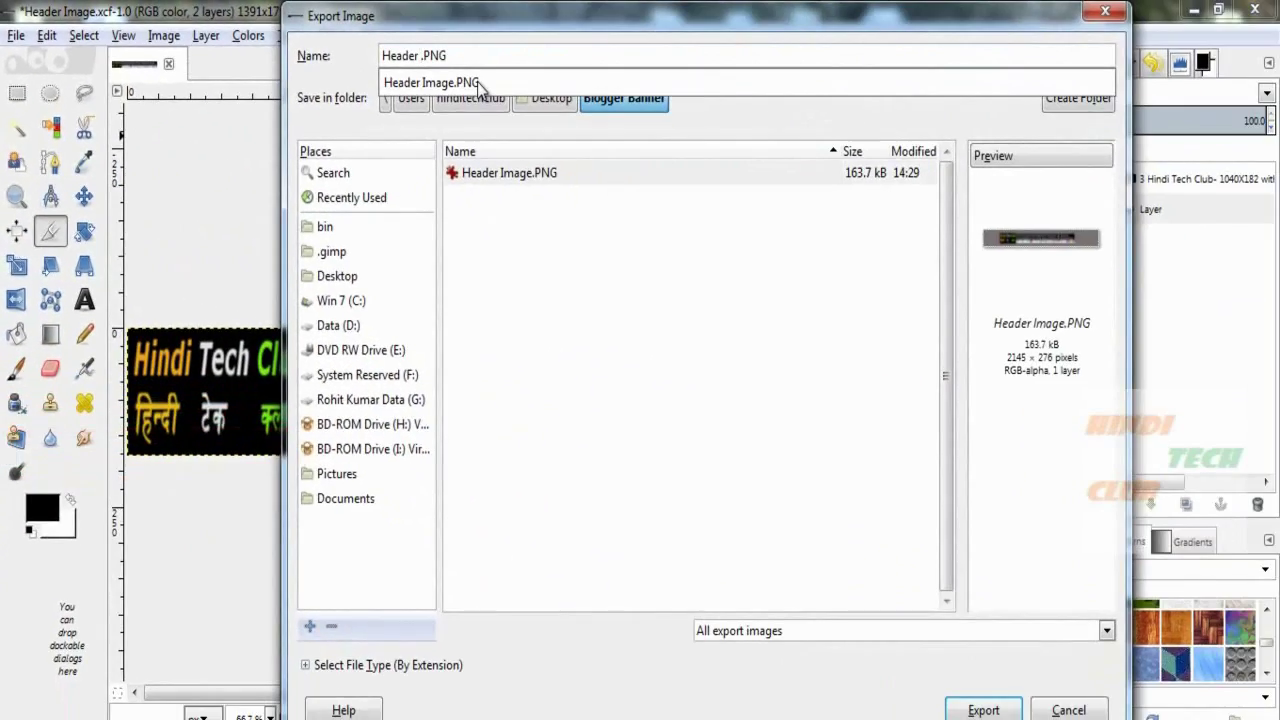
{"action": "type", "text": "Banner"}
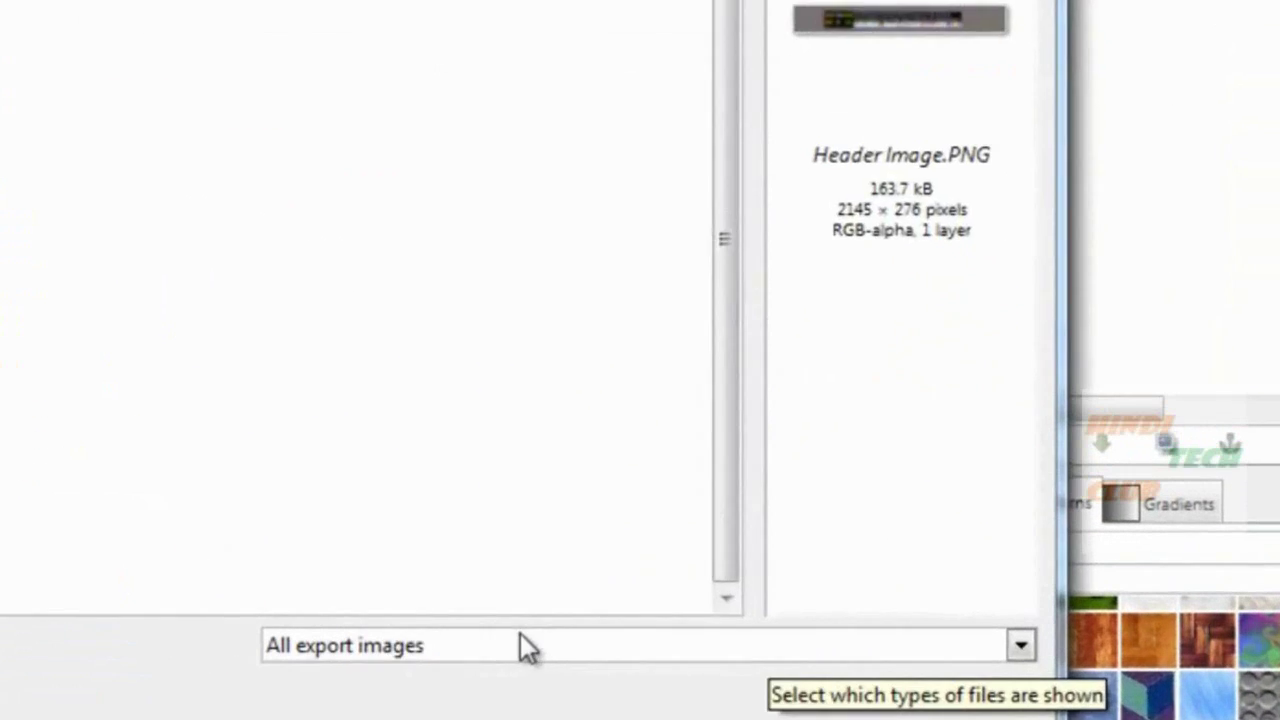
{"action": "left_click", "coordinate": [825, 631]}
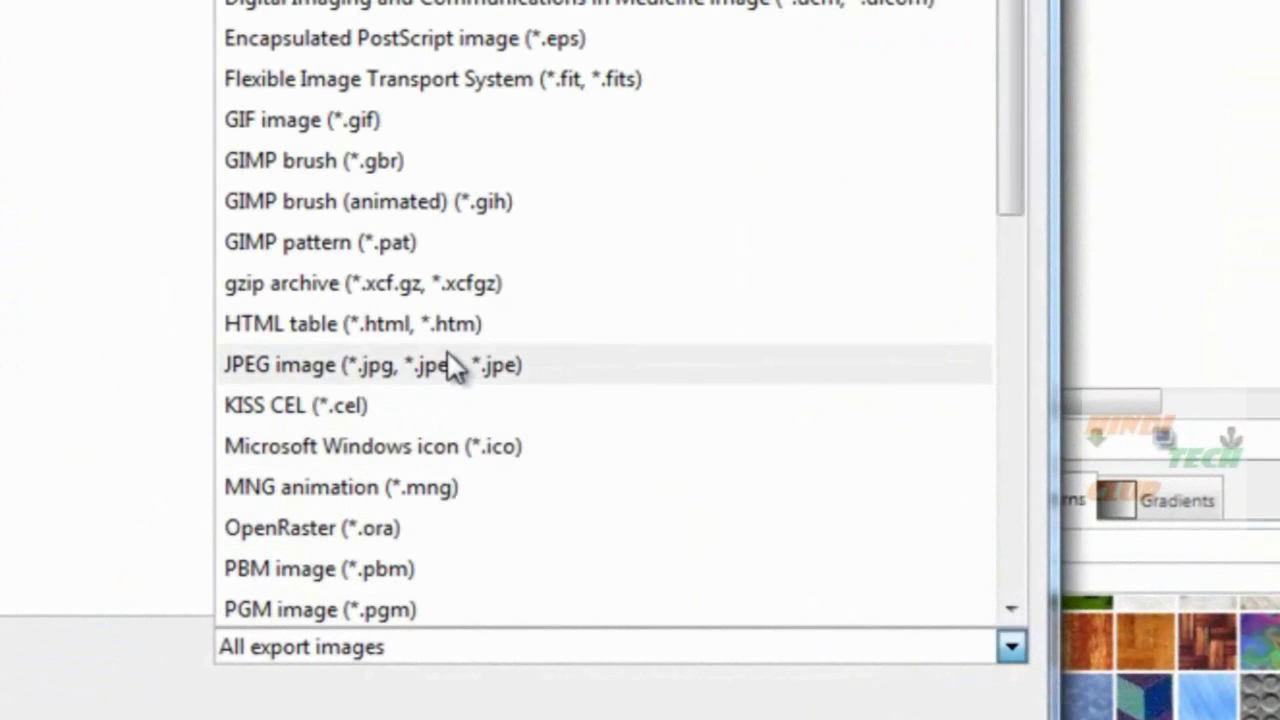
{"action": "left_click_drag", "start_coordinate": [1012, 175], "coordinate": [1021, 401]}
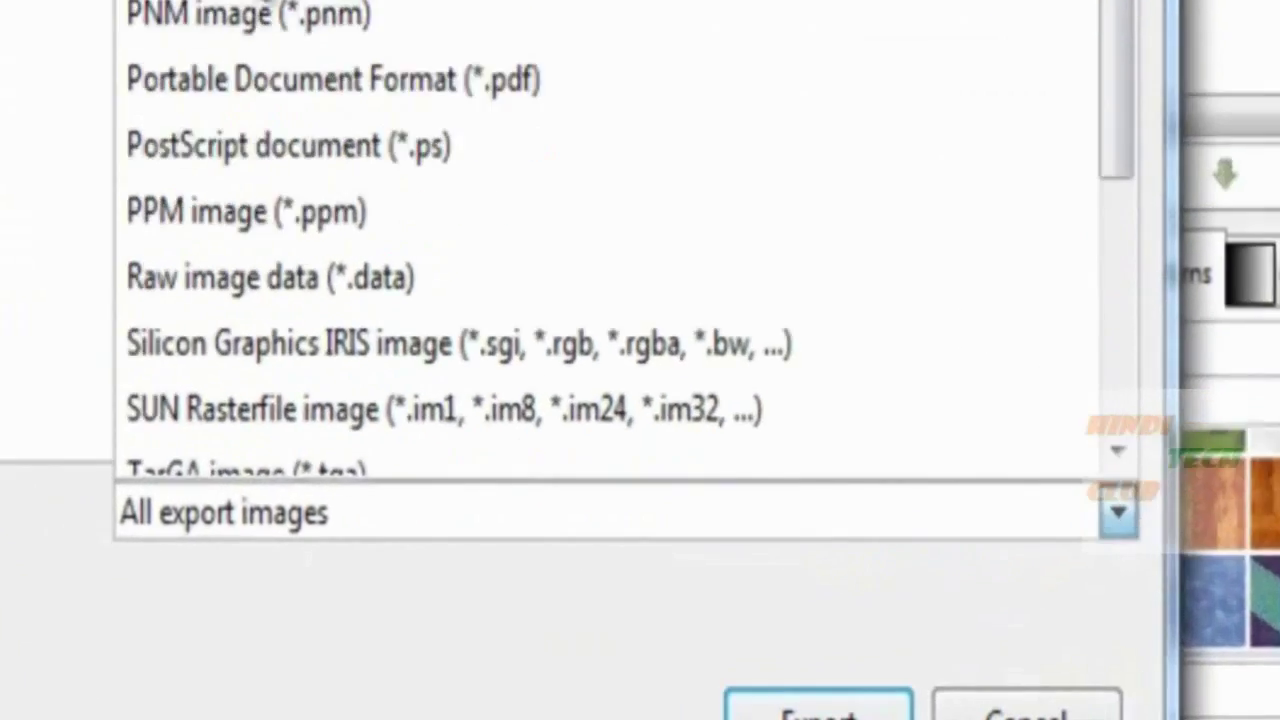
{"action": "left_click", "coordinate": [321, 297]}
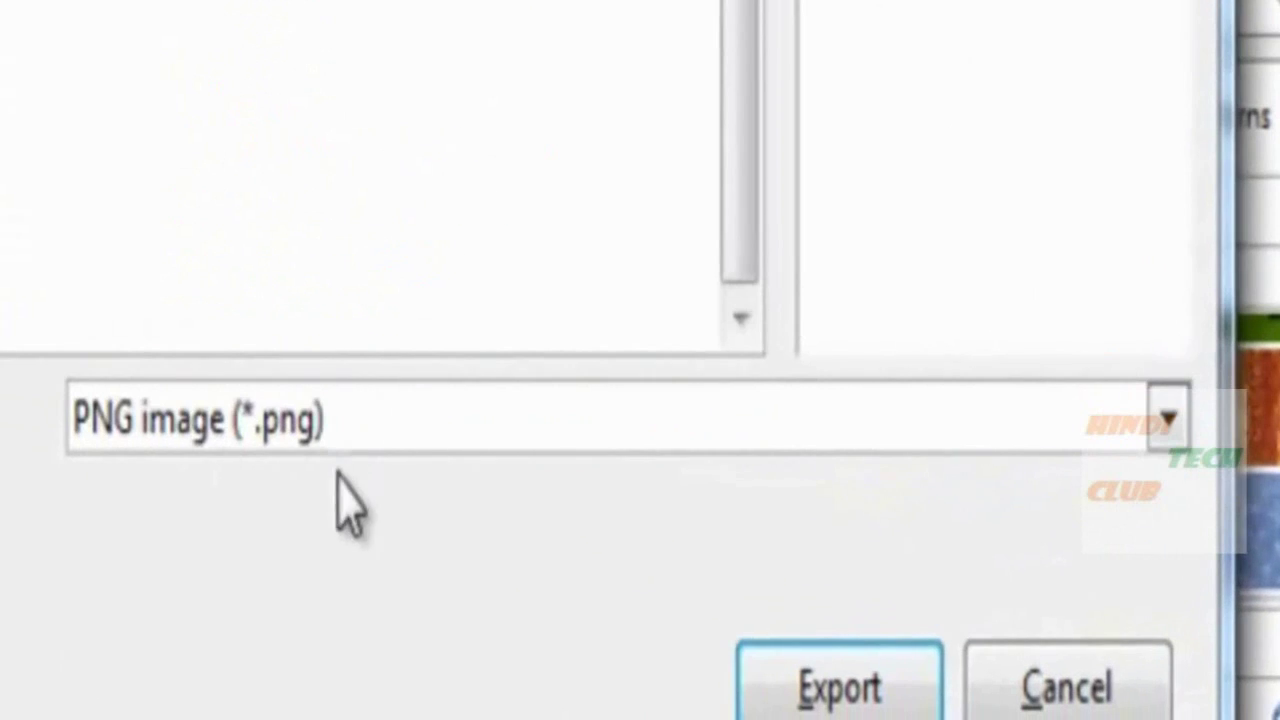
{"action": "left_click", "coordinate": [835, 690]}
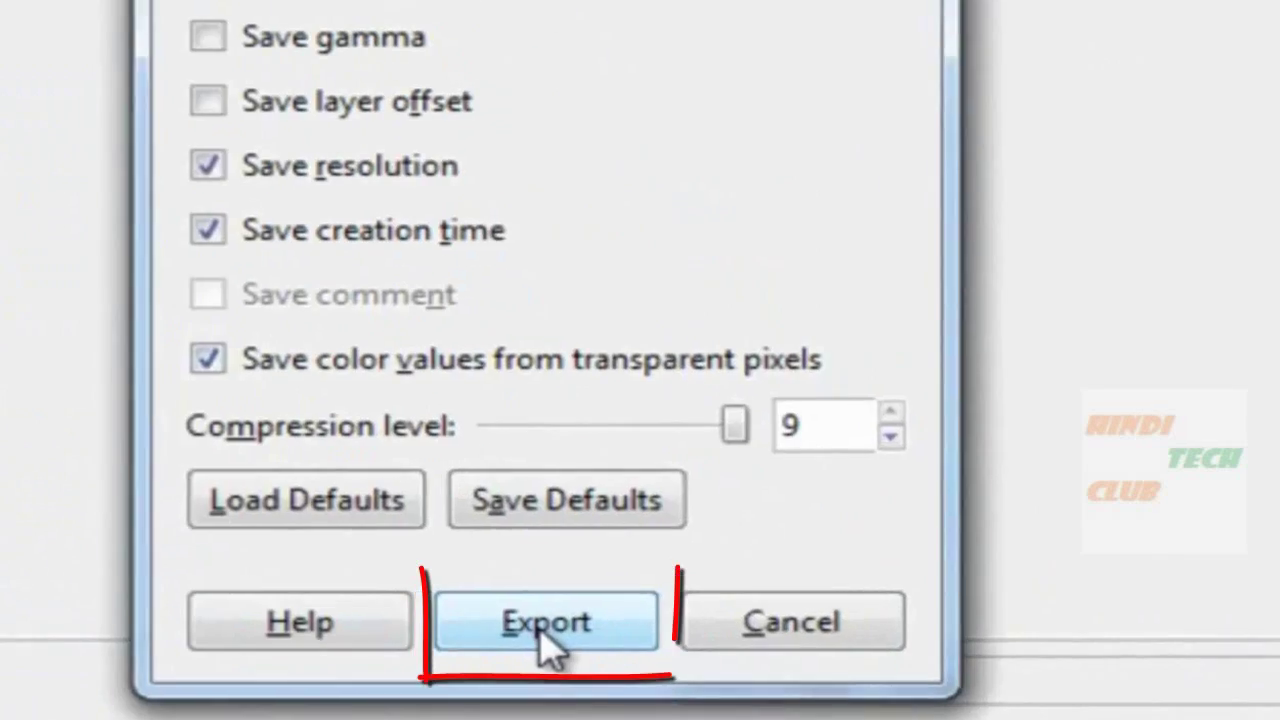
{"action": "left_click", "coordinate": [545, 624]}
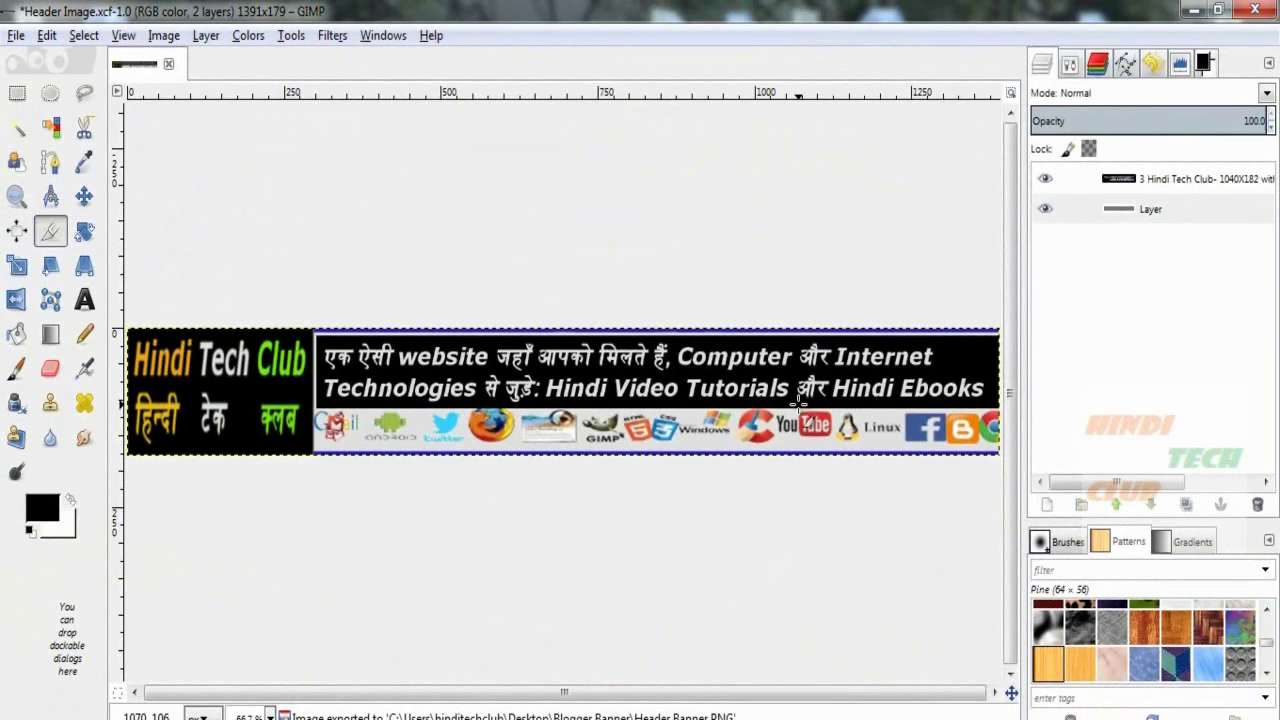
{"action": "left_click", "coordinate": [1270, 15]}
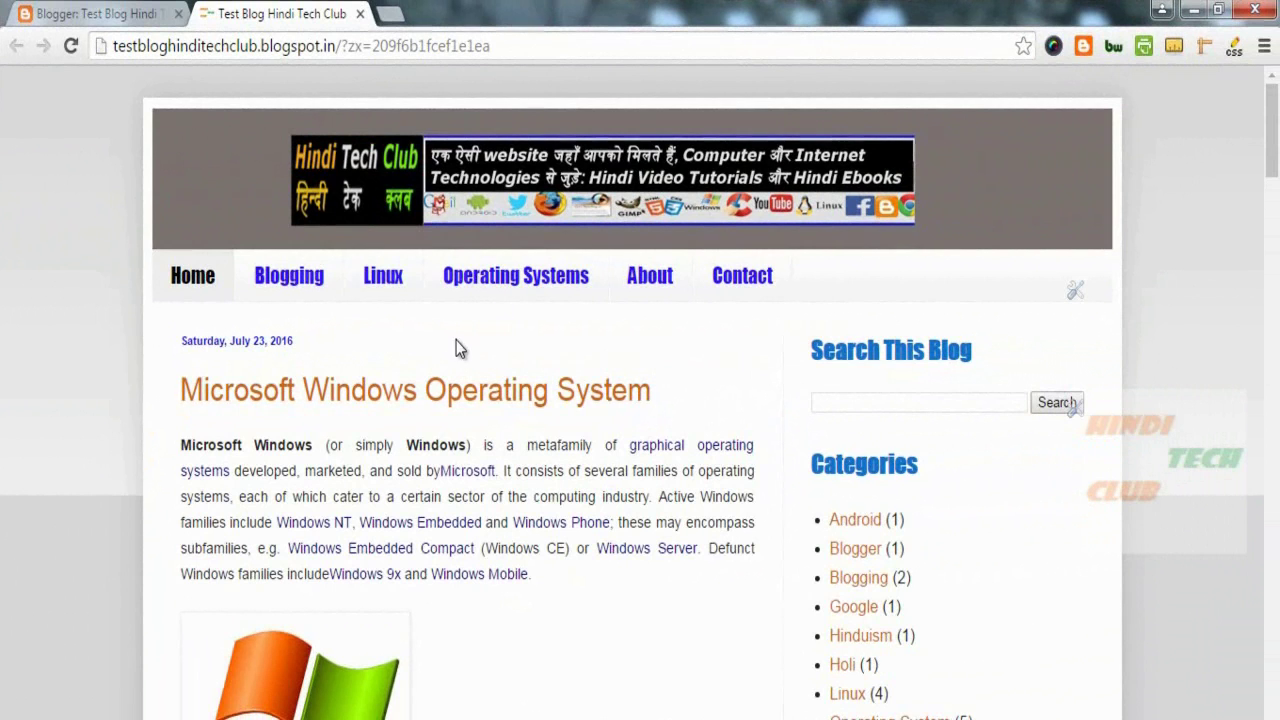
Step: Return to the Blogger layout, reopen the page header gadget's settings and remove its current banner image
{"action": "left_click", "coordinate": [130, 16]}
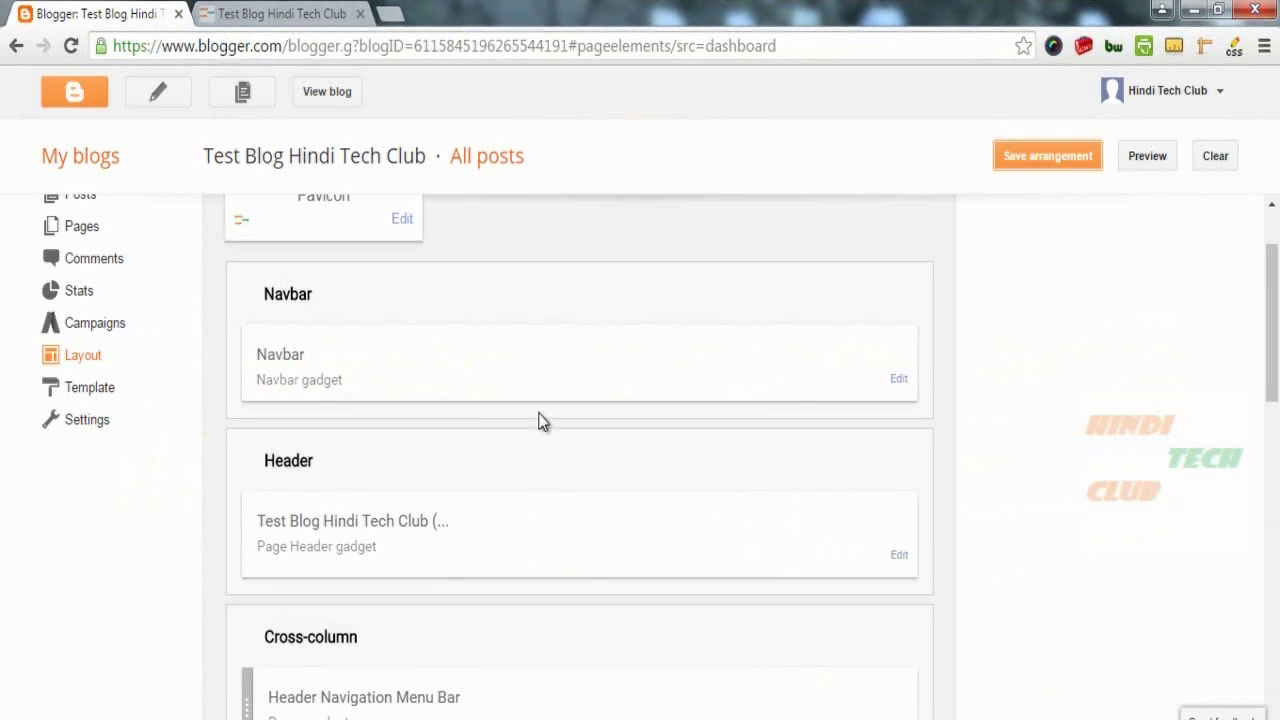
{"action": "scroll", "coordinate": [538, 420], "scroll_direction": "up", "scroll_amount": 1}
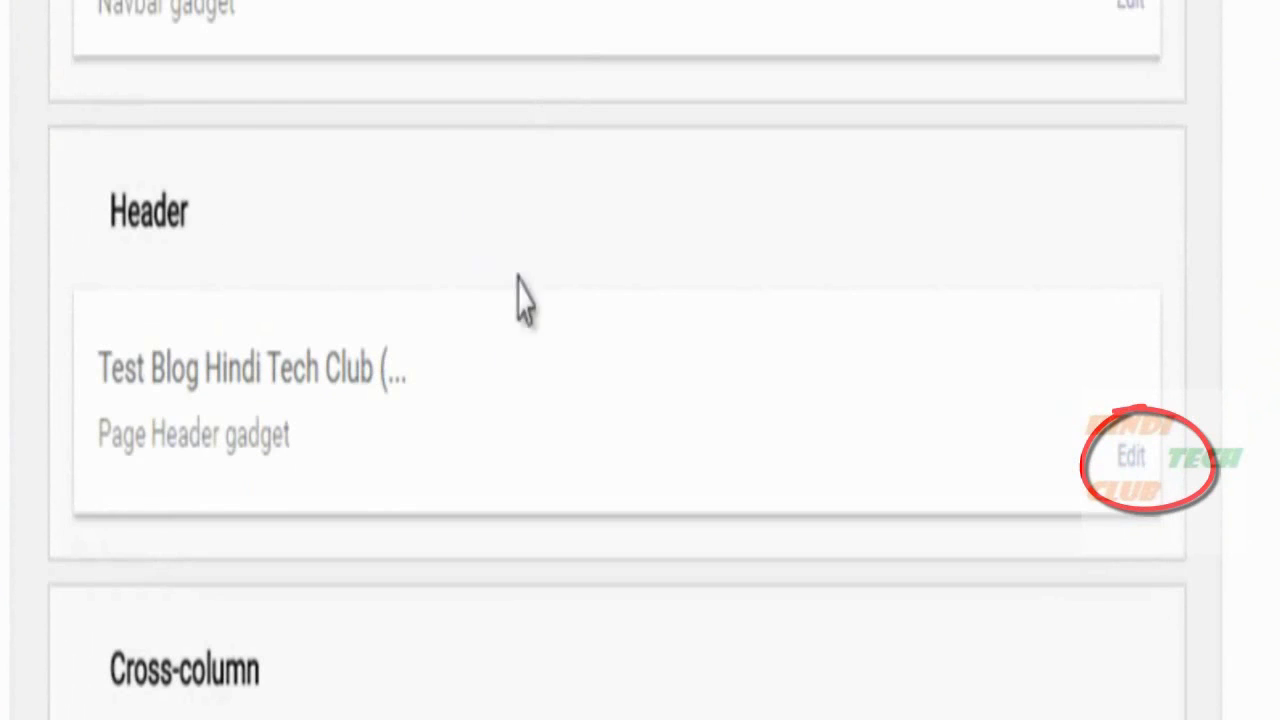
{"action": "left_click", "coordinate": [1130, 470]}
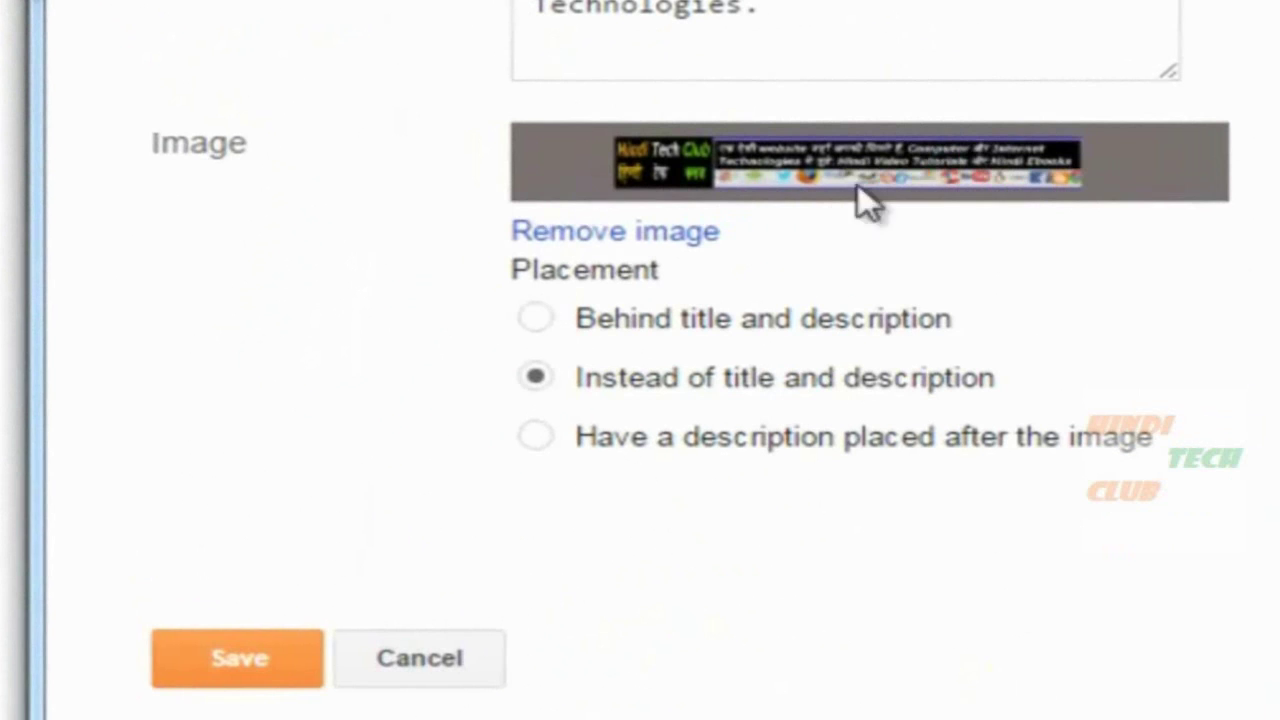
{"action": "left_click", "coordinate": [580, 231]}
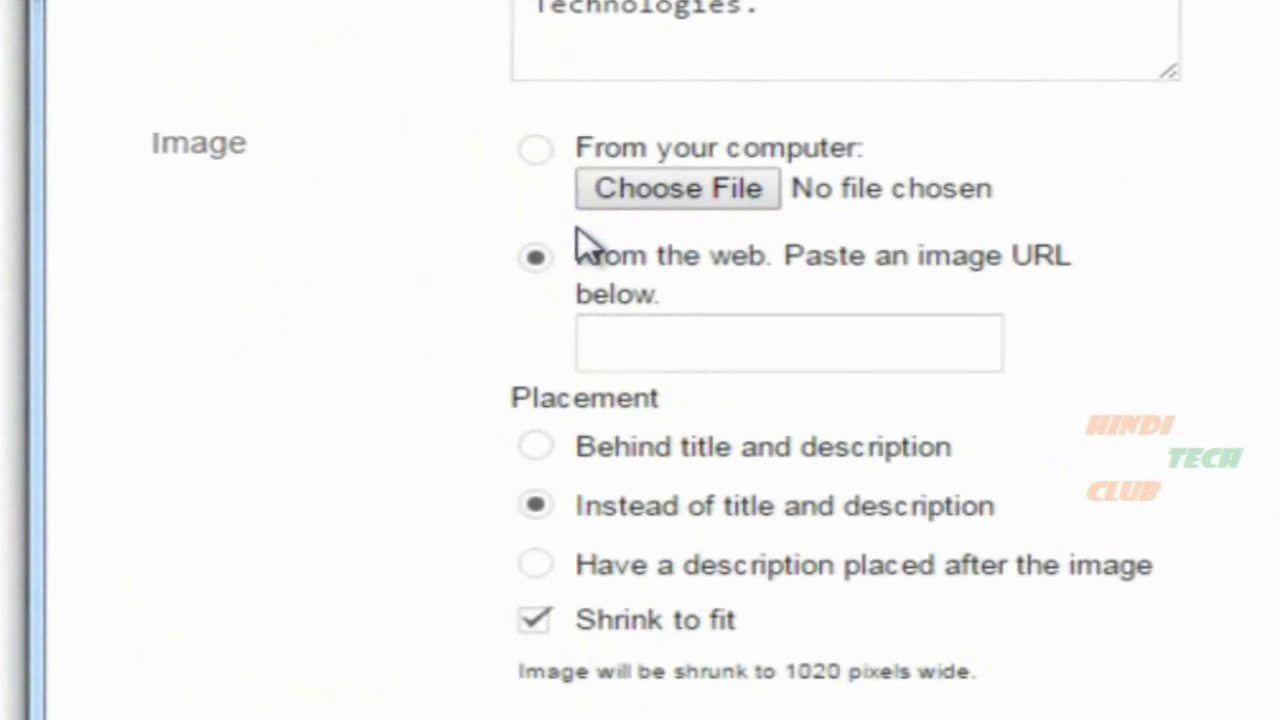
Step: Upload the cropped banner from the computer with Shrink to fit, in place of the title and description, and save the header
{"action": "scroll", "coordinate": [1066, 229], "scroll_direction": "down", "scroll_amount": 1}
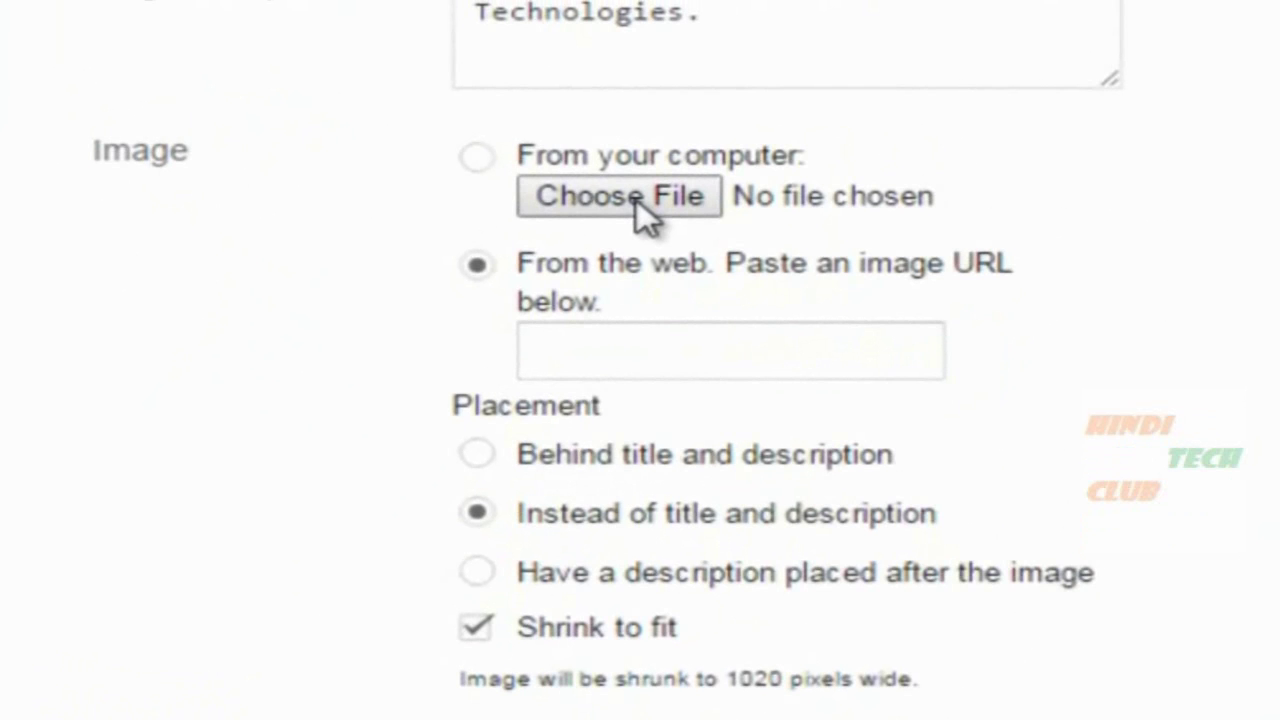
{"action": "left_click", "coordinate": [637, 200]}
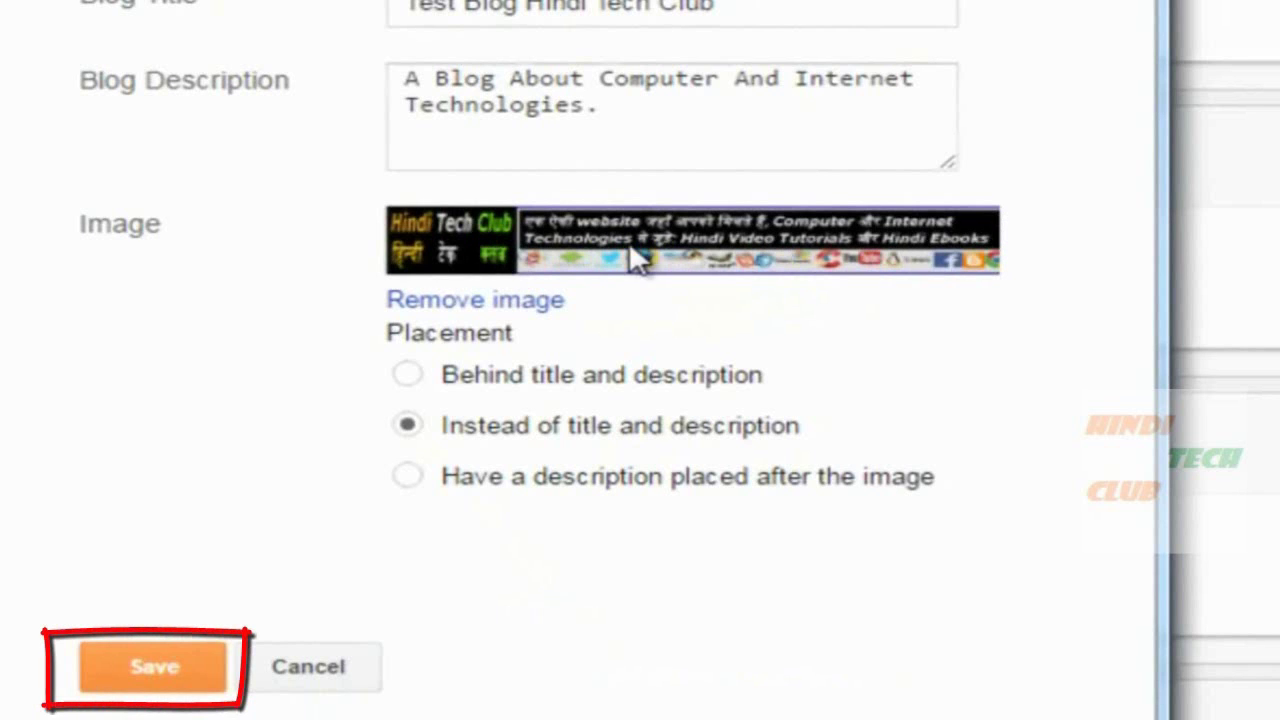
{"action": "left_click", "coordinate": [160, 676]}
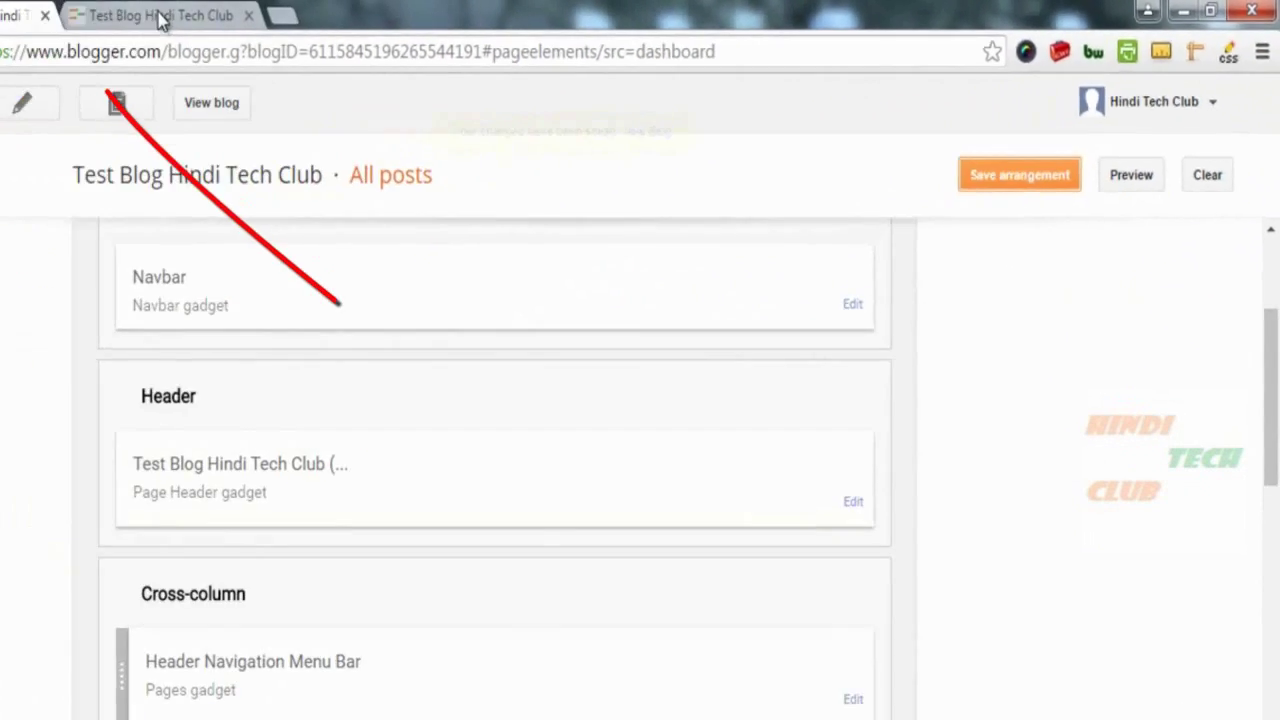
Step: Reload the live blog and review the page from the new header banner down to the footer's Pages and Contact Form sections
{"action": "left_click", "coordinate": [209, 100]}
{"action": "left_click", "coordinate": [71, 46]}
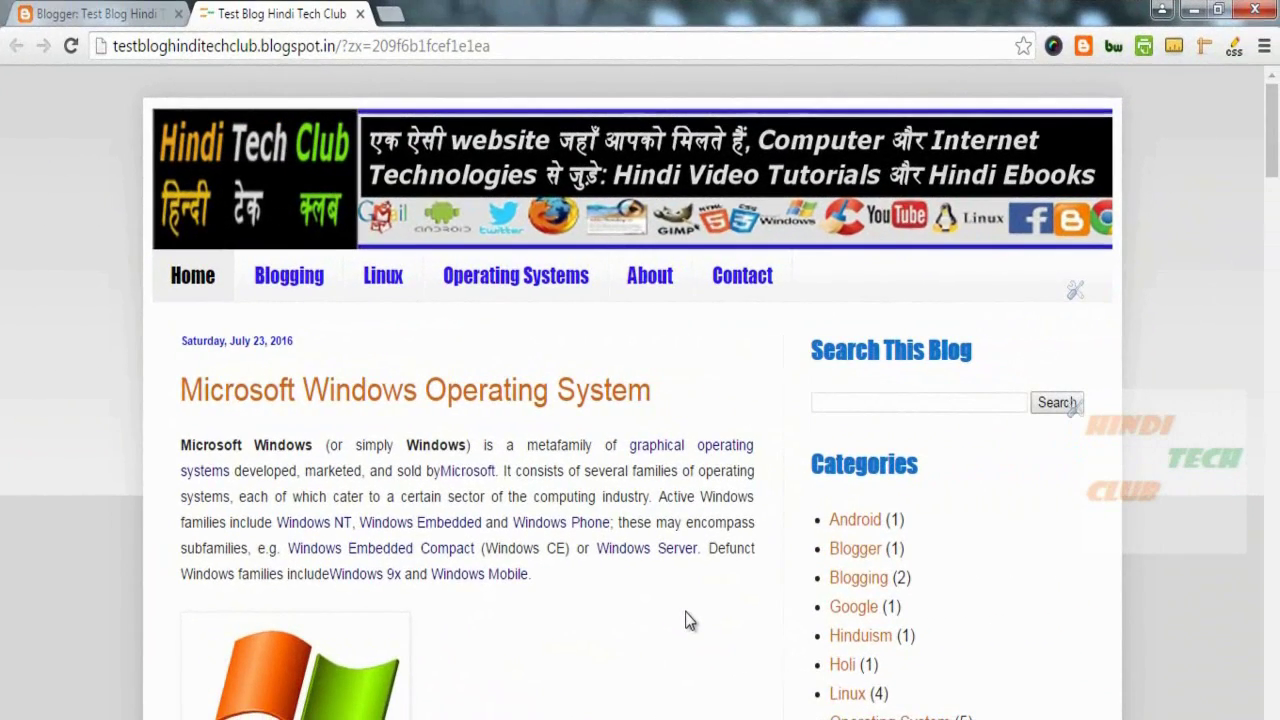
{"action": "scroll", "coordinate": [691, 608], "scroll_direction": "down", "scroll_amount": 15}
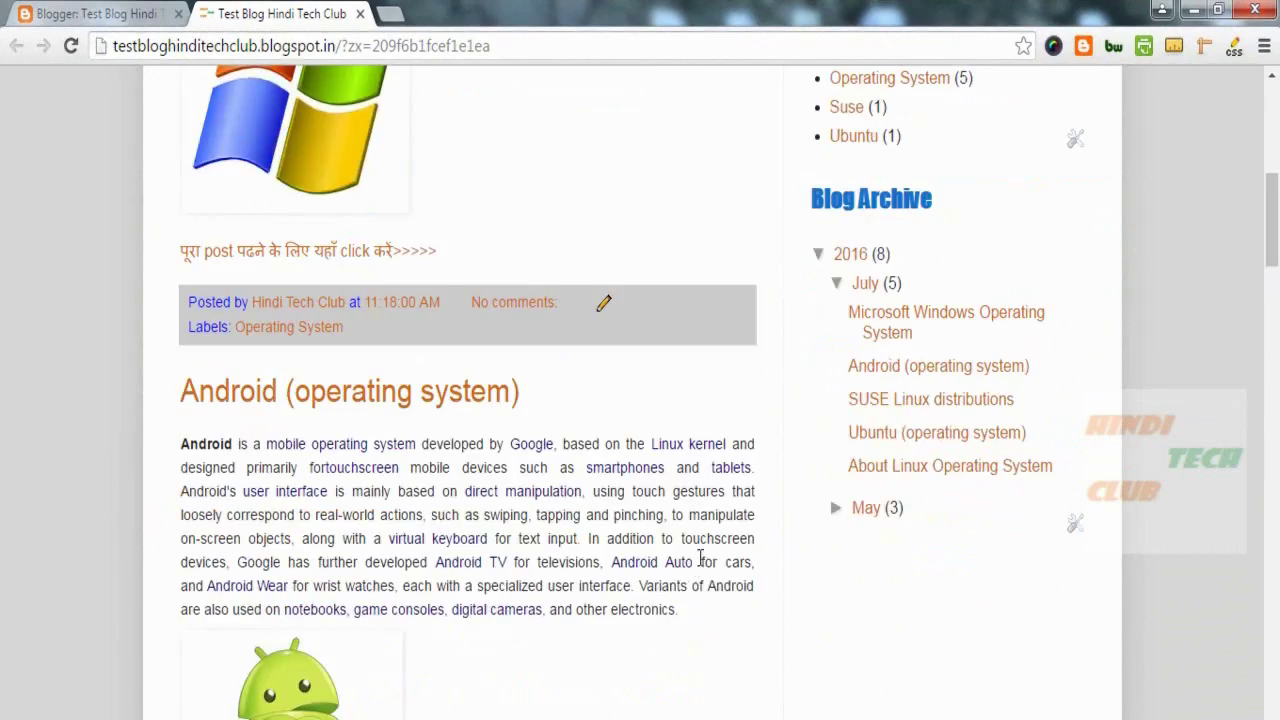
{"action": "scroll", "coordinate": [696, 554], "scroll_direction": "down", "scroll_amount": 15}
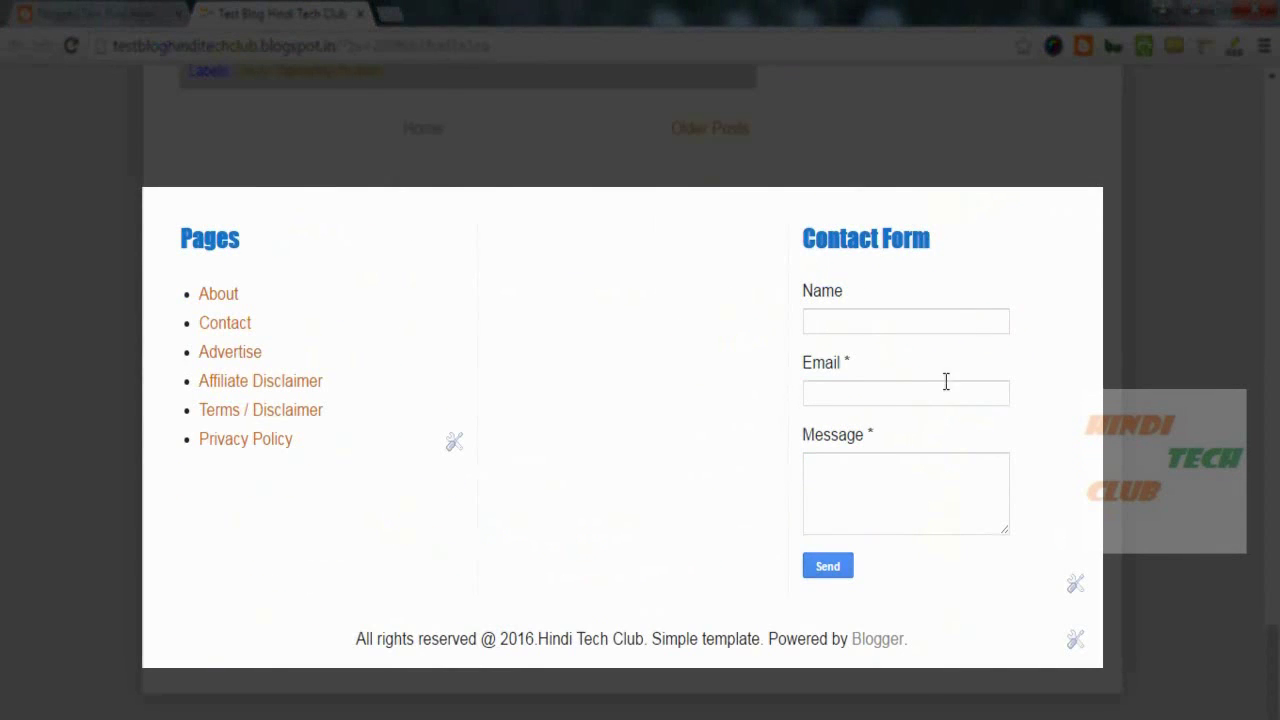
{"action": "scroll", "coordinate": [610, 415], "scroll_direction": "up", "scroll_amount": 1}
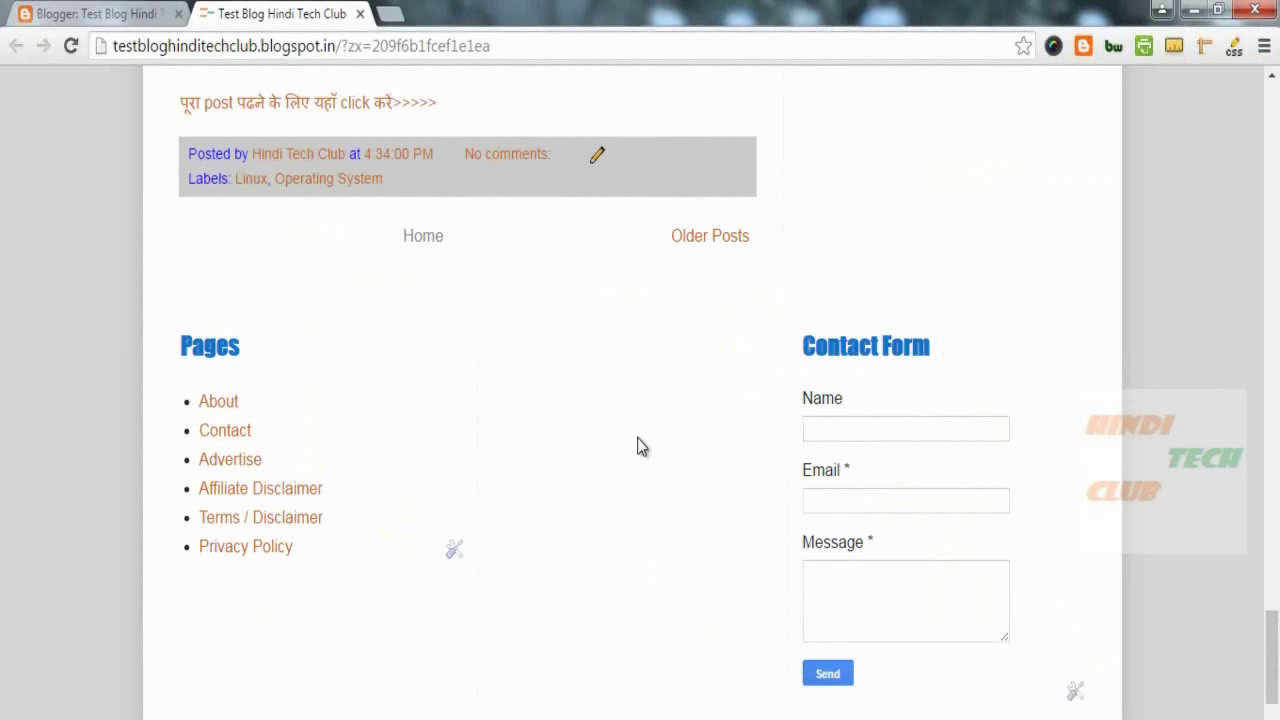
{"action": "scroll", "coordinate": [643, 446], "scroll_direction": "down", "scroll_amount": 1}
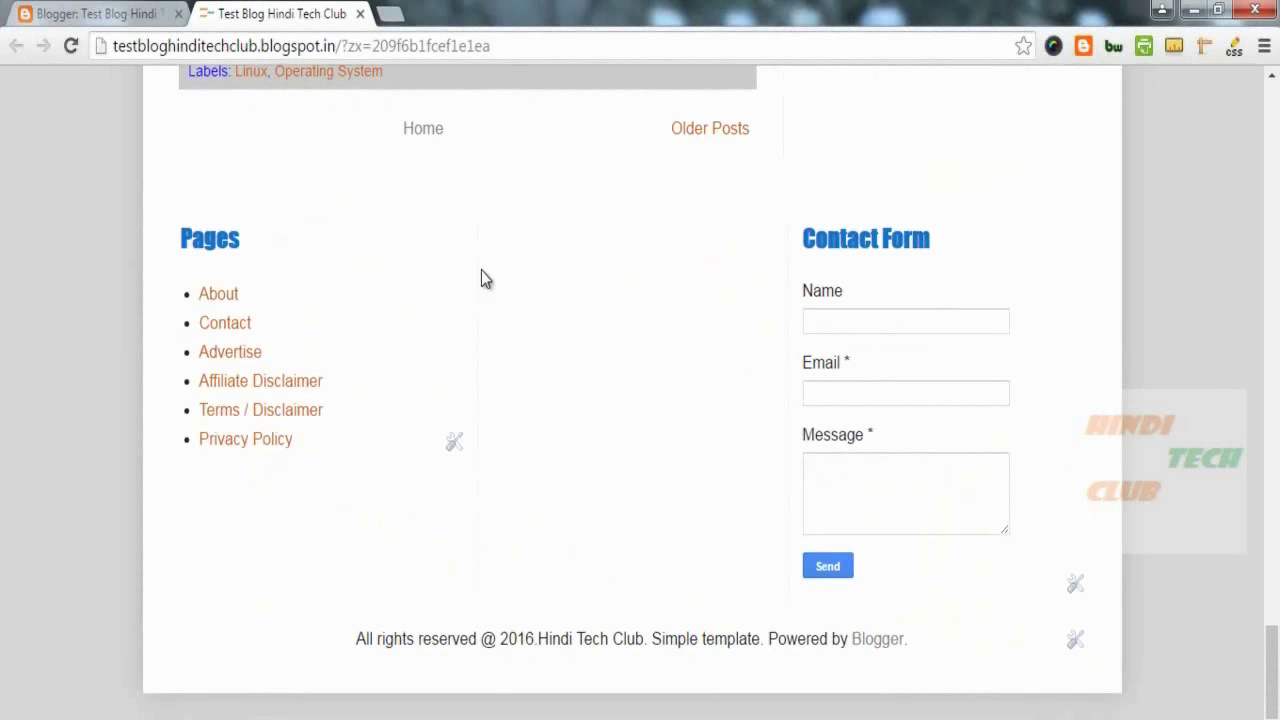
Step: Return to the Blogger dashboard and open the live blog template for customization in the Template Designer
{"action": "left_click", "coordinate": [87, 10]}
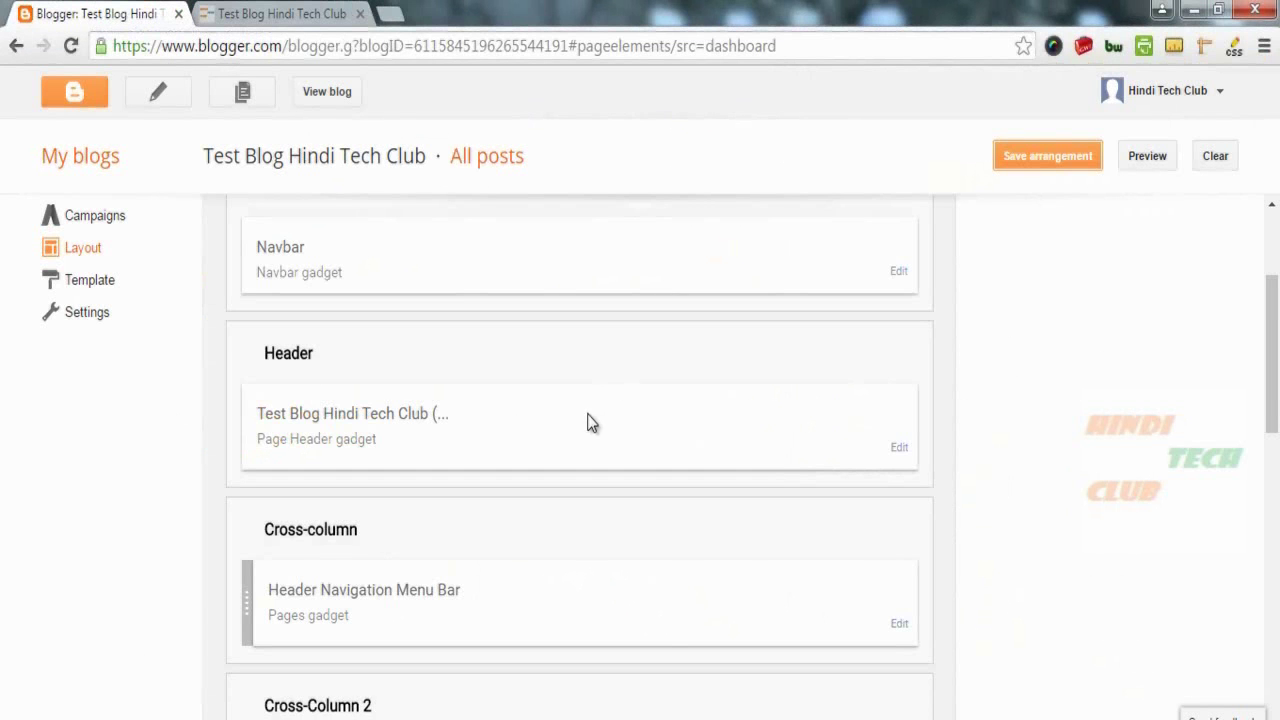
{"action": "scroll", "coordinate": [590, 422], "scroll_direction": "up", "scroll_amount": 2}
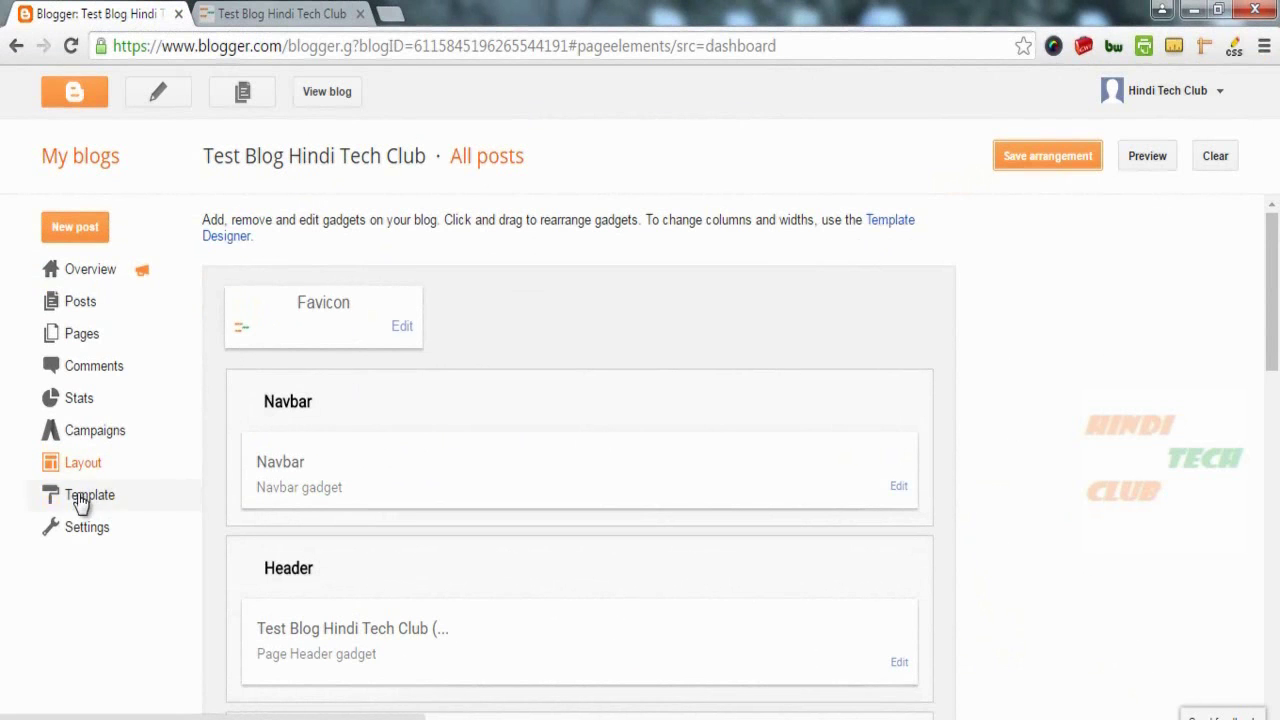
{"action": "left_click", "coordinate": [80, 494]}
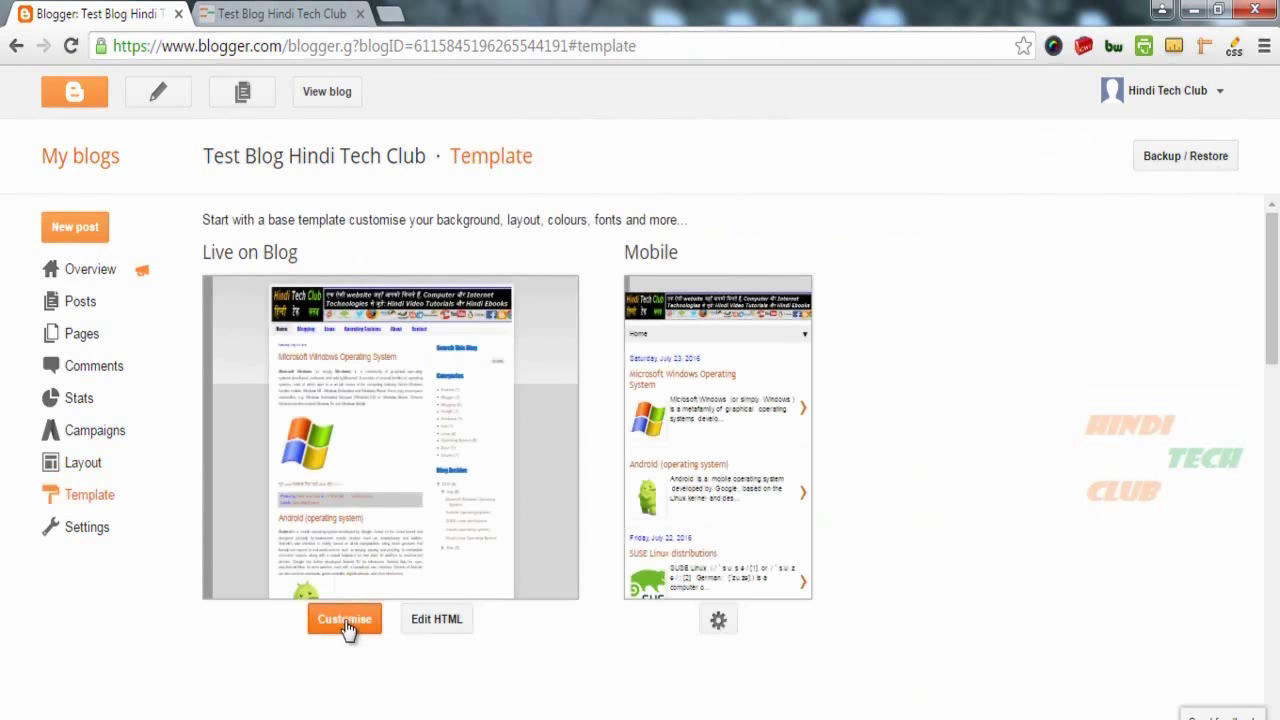
{"action": "left_click", "coordinate": [345, 622]}
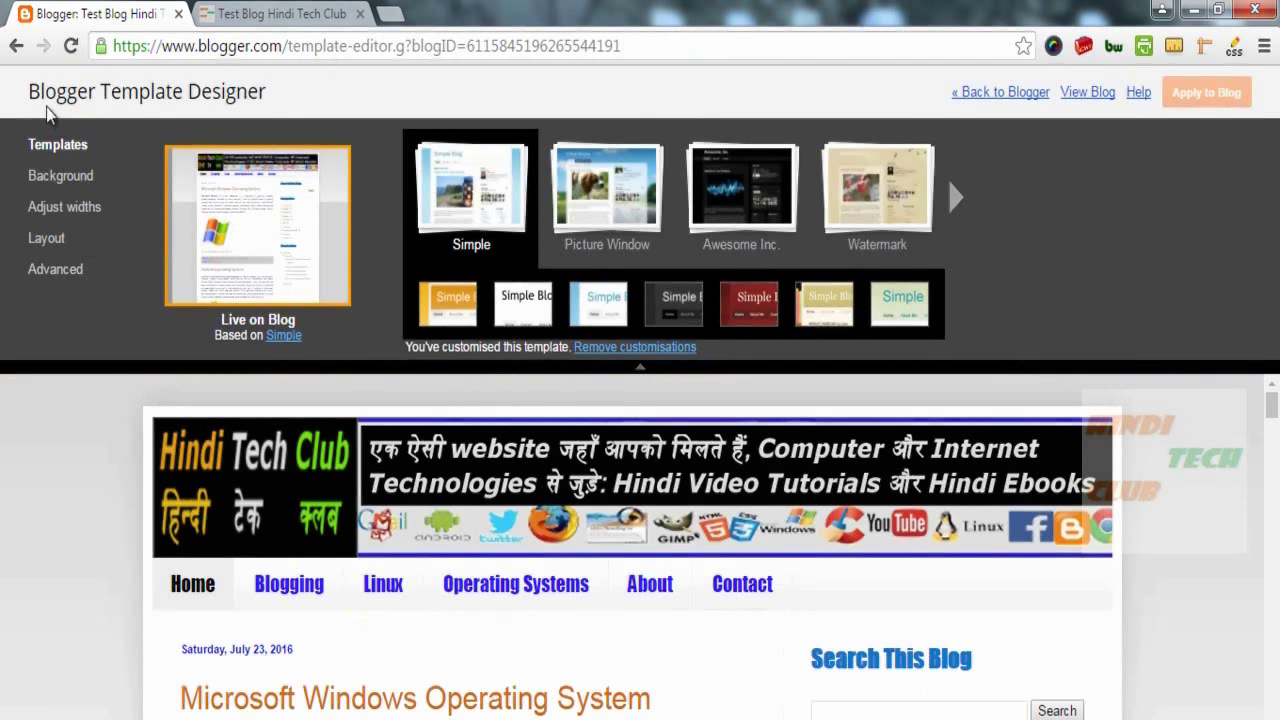
{"action": "left_click_drag", "start_coordinate": [60, 92], "coordinate": [266, 91]}
{"action": "left_click", "coordinate": [286, 100]}
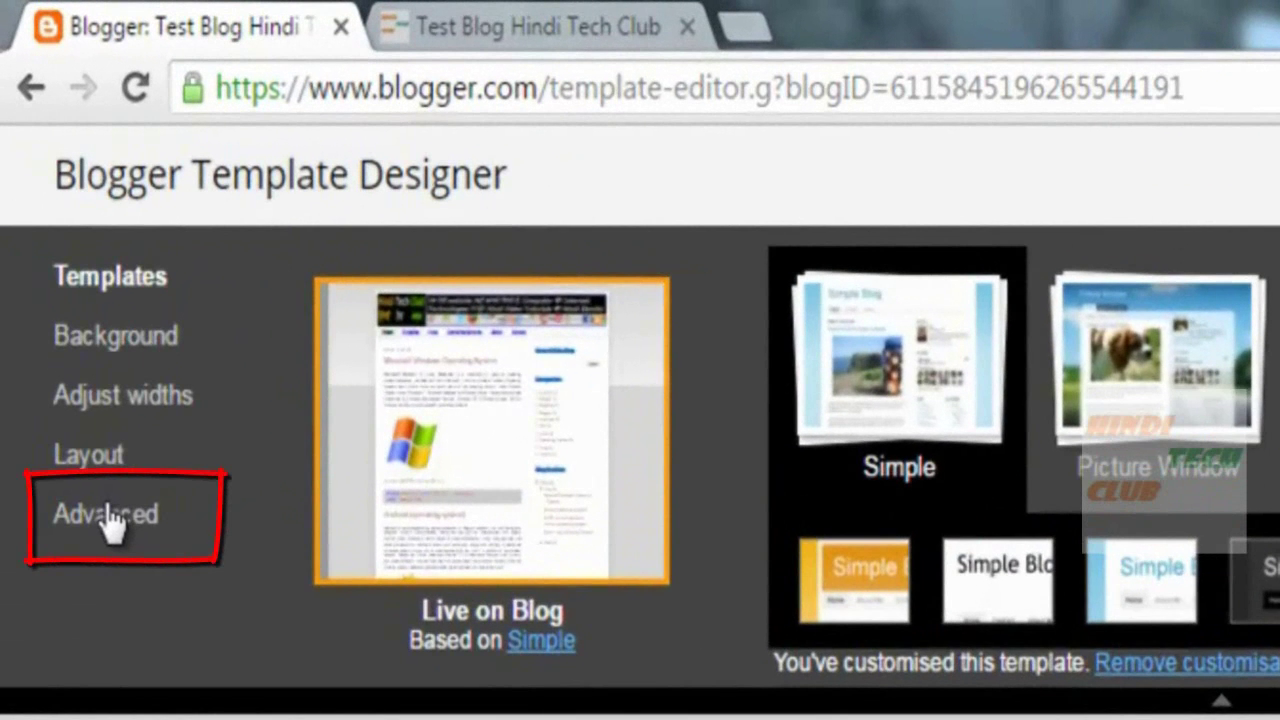
Step: Add custom CSS in the advanced template settings that gives .footer-outer a background-color of #D3D3D3
{"action": "left_click", "coordinate": [110, 525]}
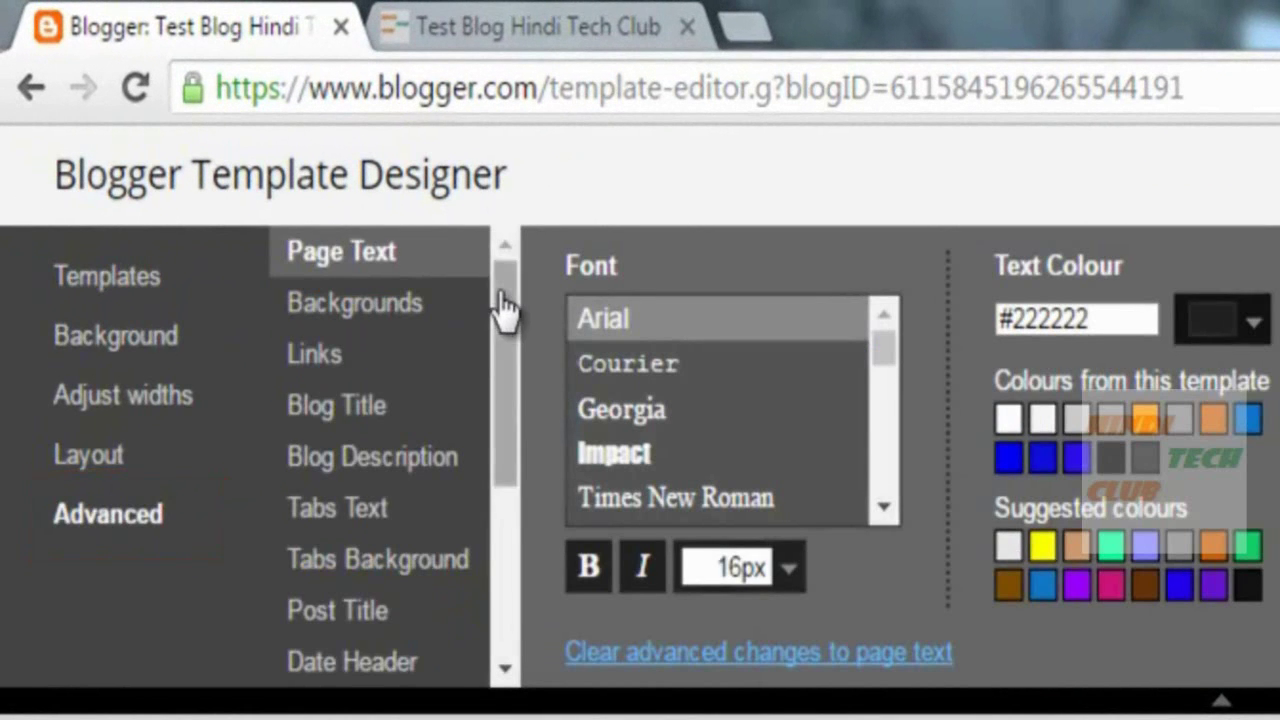
{"action": "left_click_drag", "start_coordinate": [507, 365], "coordinate": [506, 543]}
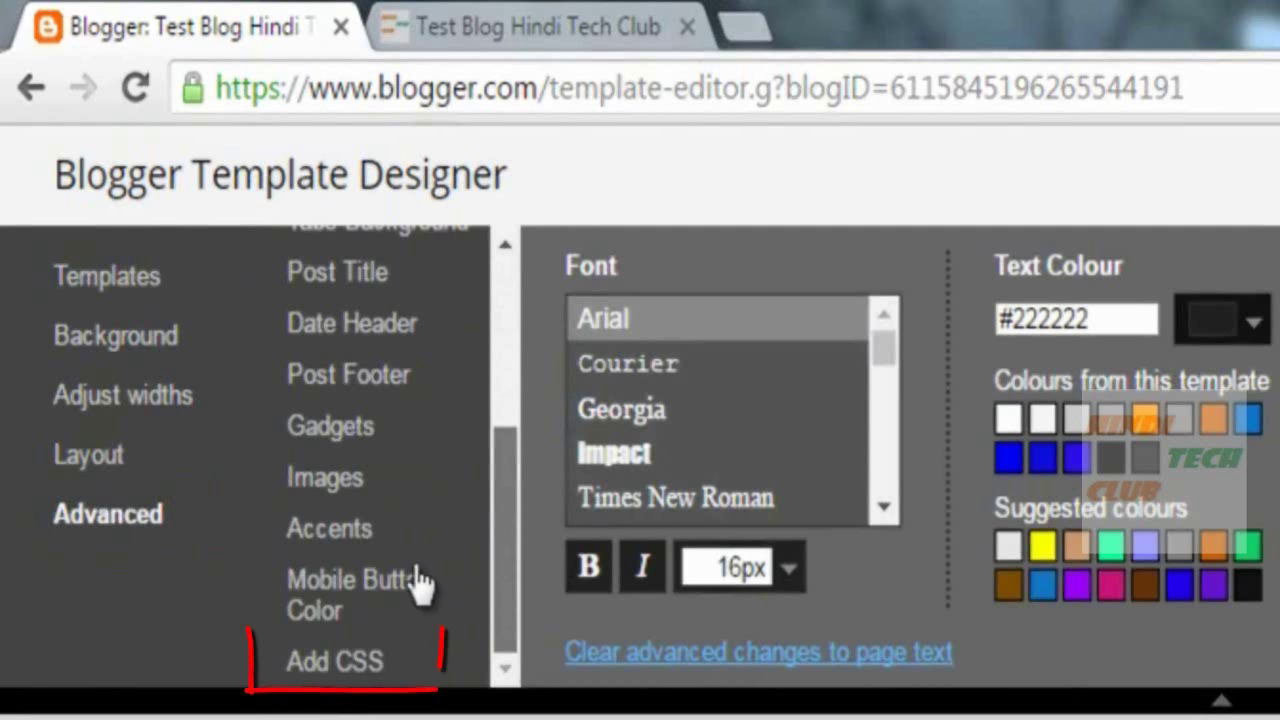
{"action": "left_click", "coordinate": [338, 670]}
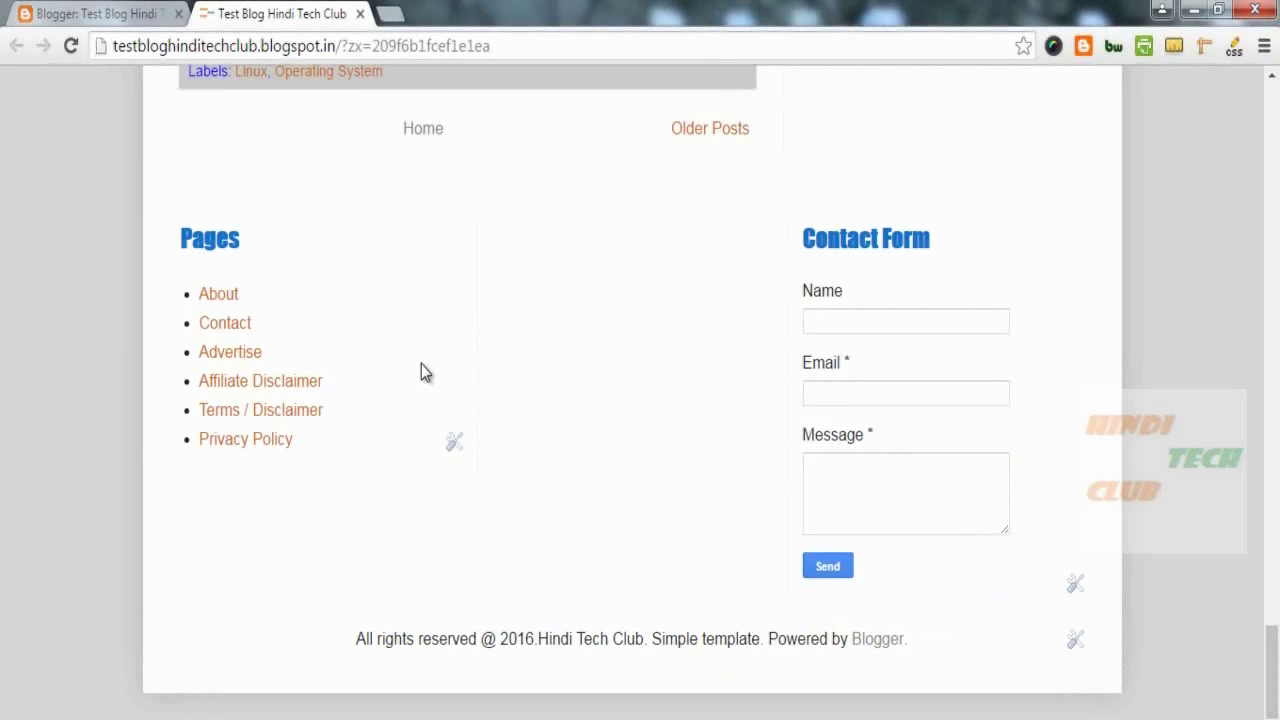
{"action": "left_click", "coordinate": [95, 14]}
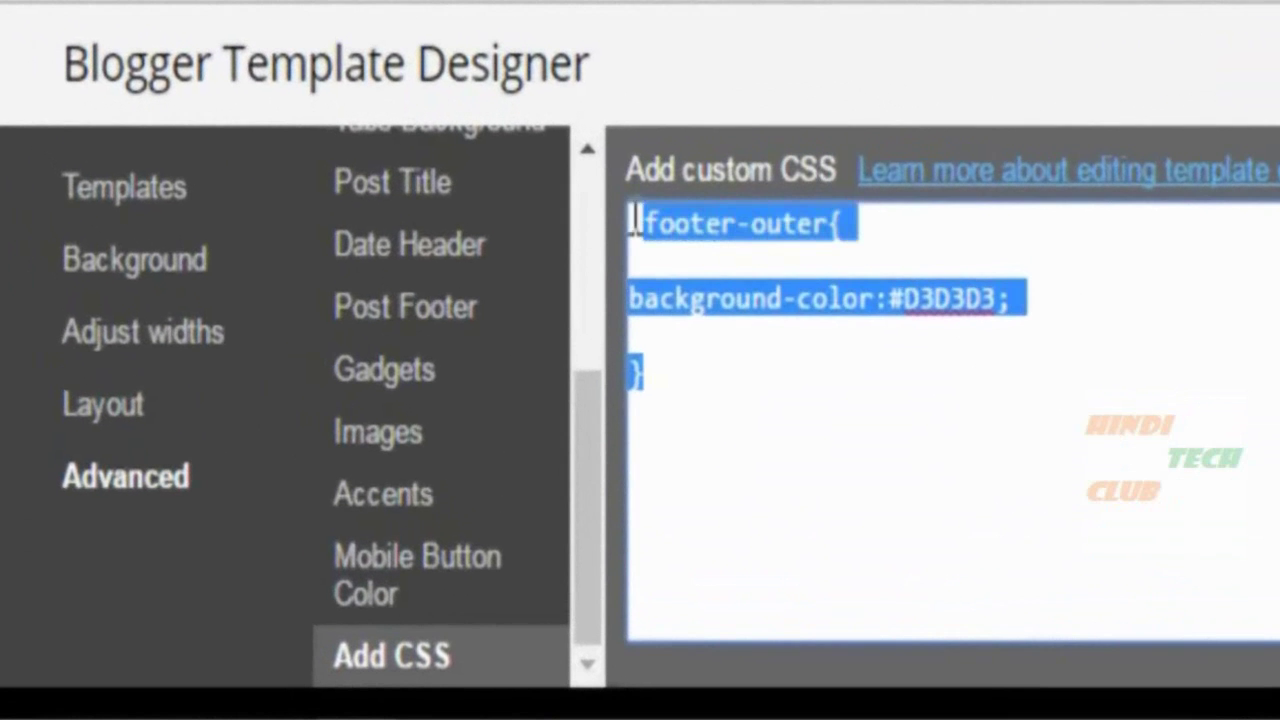
{"action": "left_click", "coordinate": [723, 371]}
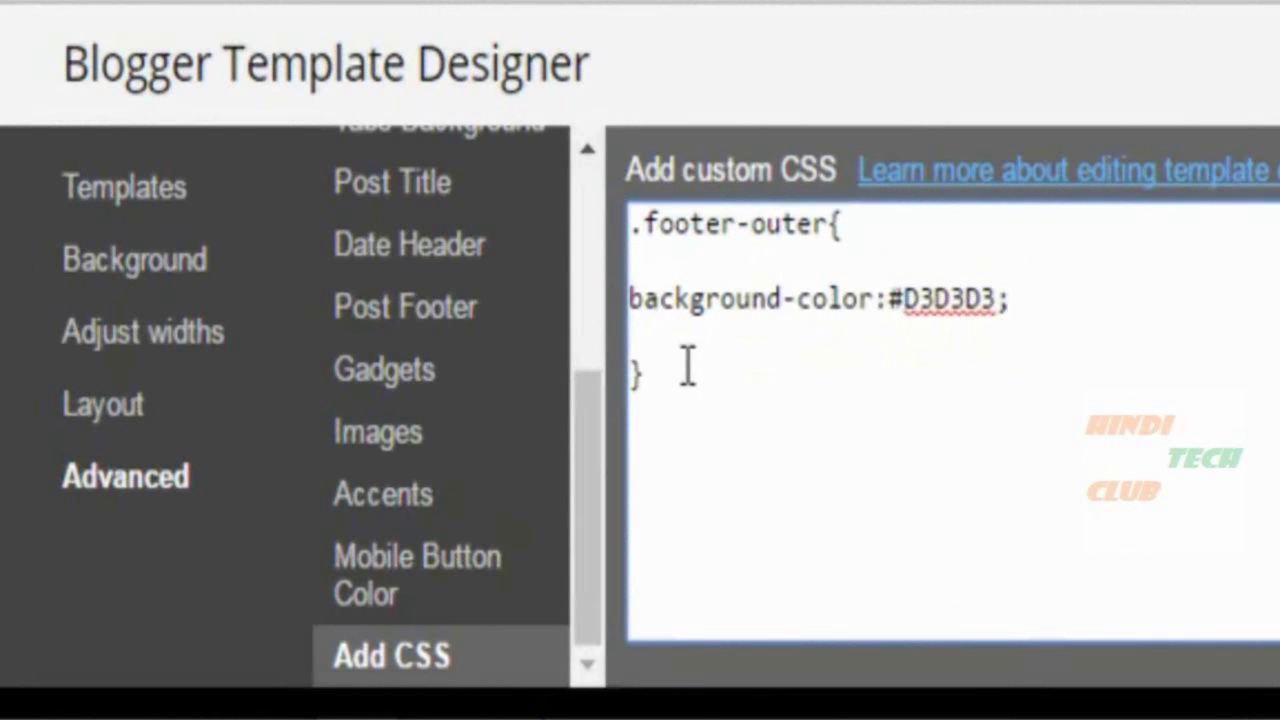
Step: Apply the .footer-outer custom CSS to the blog, then reload the live page and check the footer background
{"action": "left_click", "coordinate": [646, 371]}
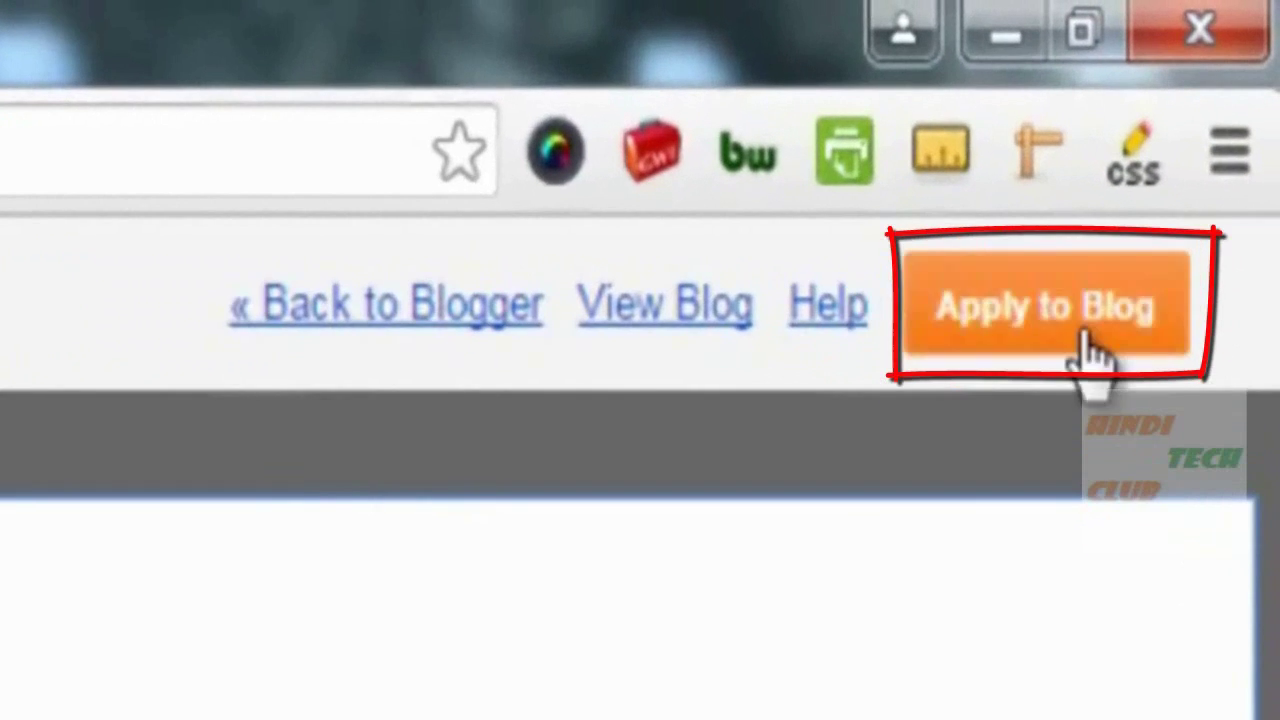
{"action": "left_click", "coordinate": [1085, 327]}
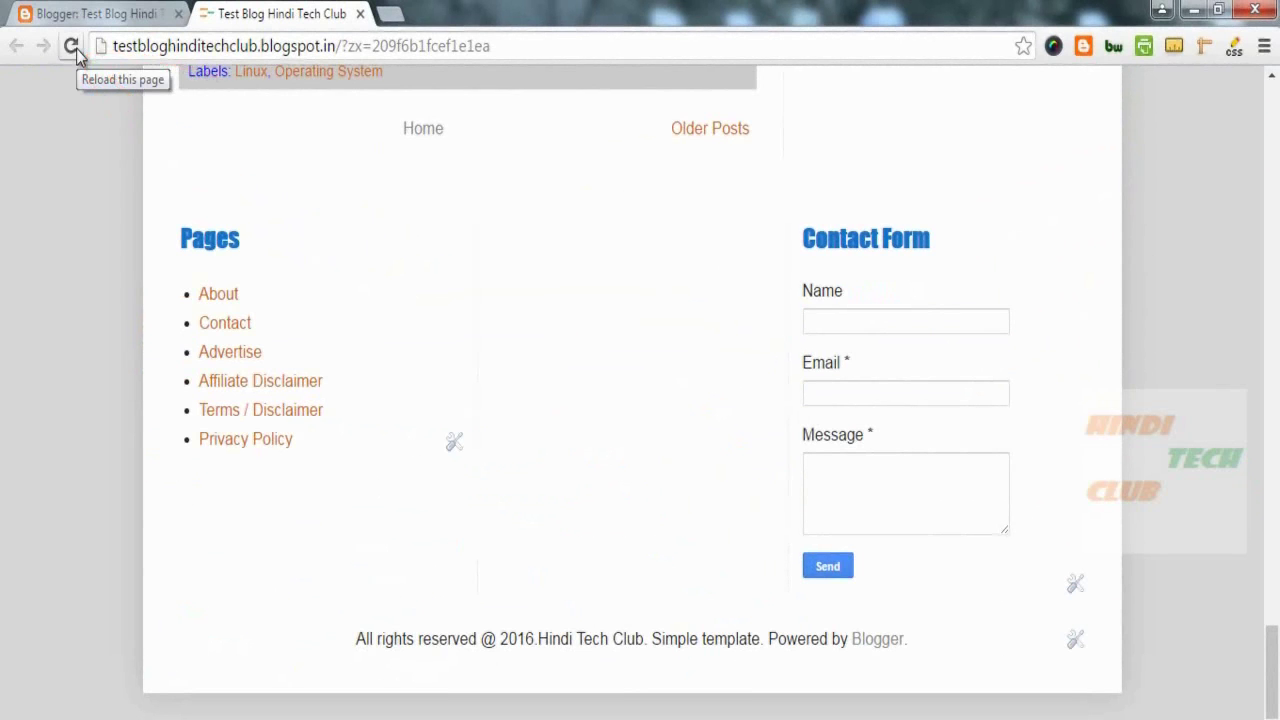
{"action": "scroll", "coordinate": [700, 510], "scroll_direction": "up", "scroll_amount": 1}
{"action": "scroll", "coordinate": [650, 520], "scroll_direction": "down", "scroll_amount": 1}
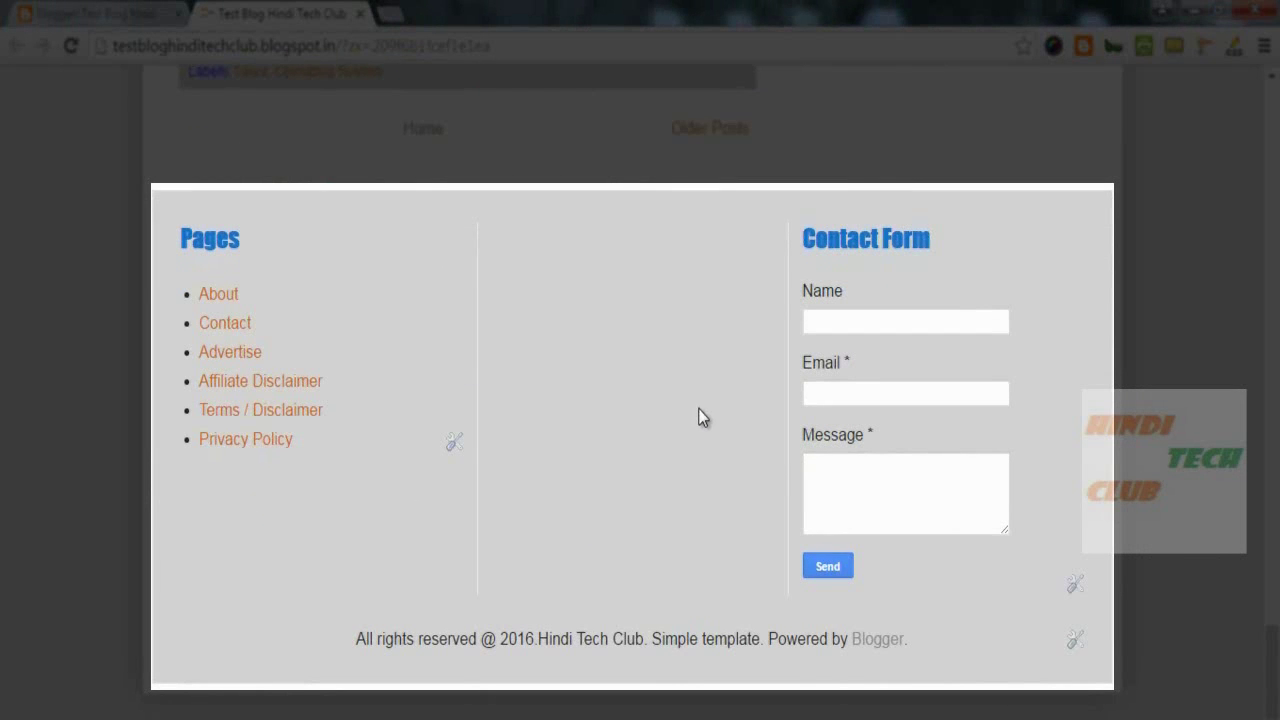
{"action": "scroll", "coordinate": [700, 415], "scroll_direction": "up", "scroll_amount": 4}
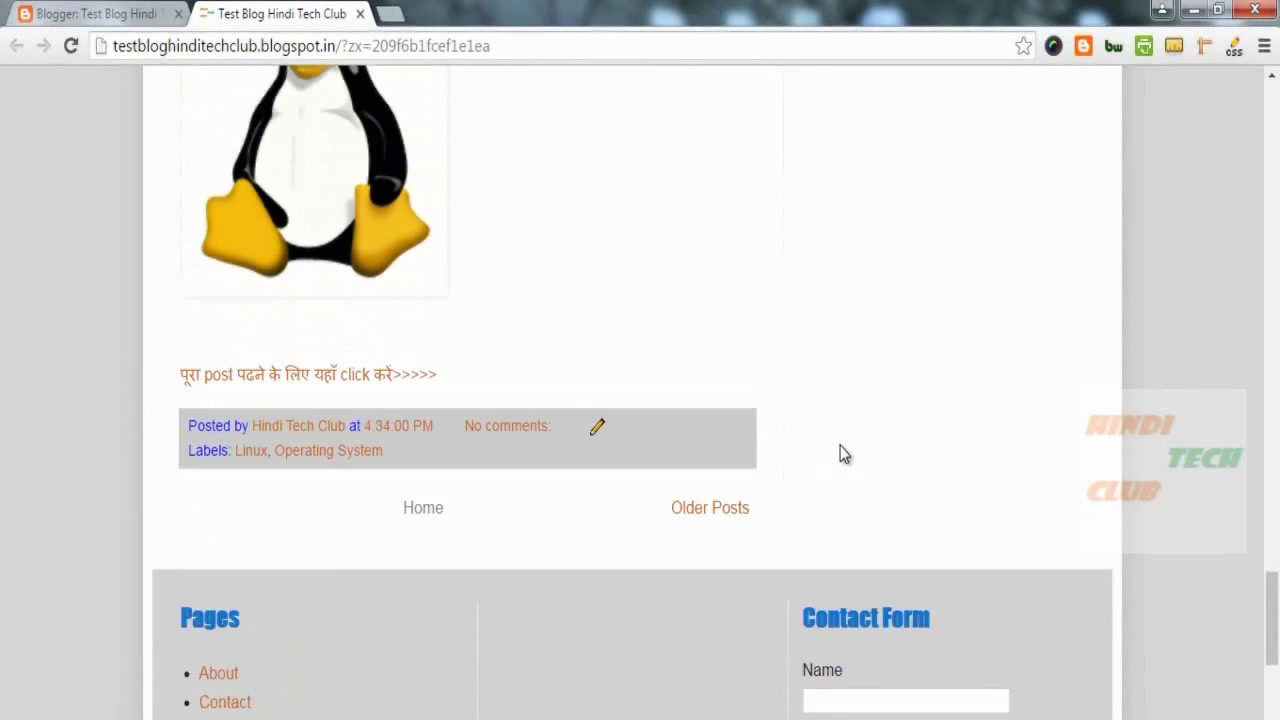
{"action": "scroll", "coordinate": [843, 453], "scroll_direction": "up", "scroll_amount": 4}
Step: Return to the Blogger Template Designer and look over the footer's custom CSS
{"action": "left_click", "coordinate": [97, 10]}
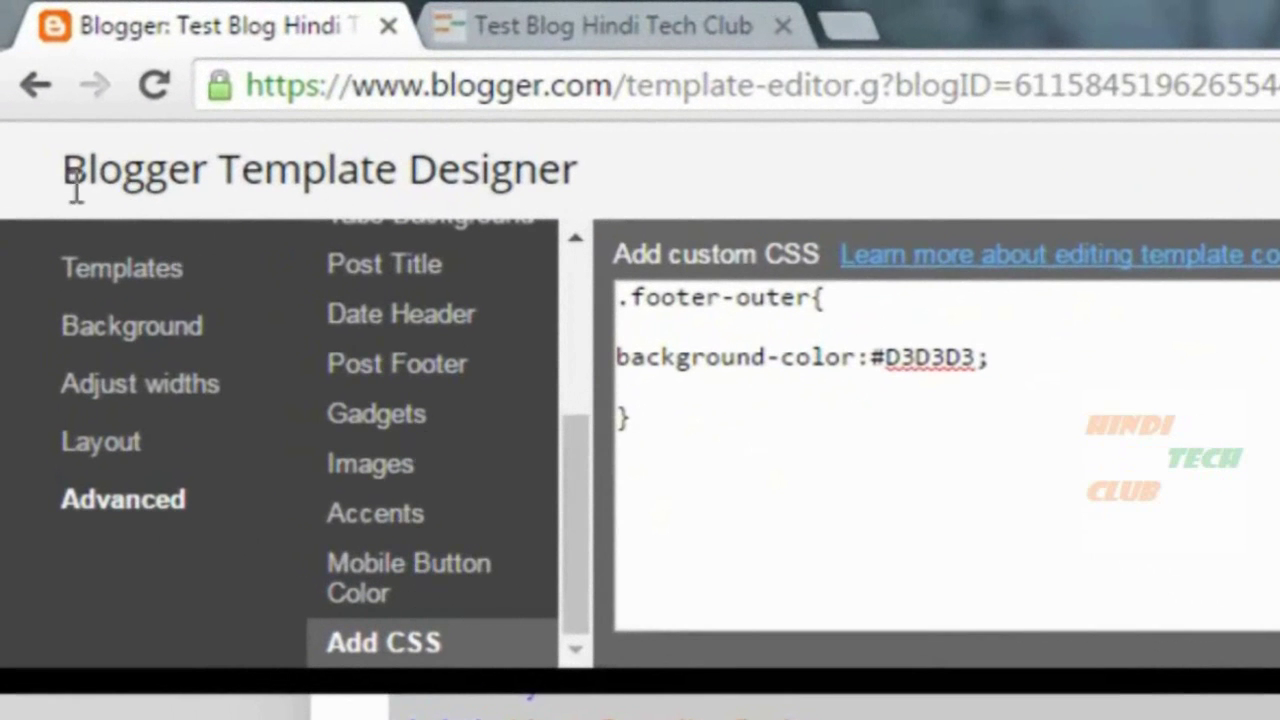
{"action": "left_click_drag", "start_coordinate": [75, 190], "coordinate": [540, 170]}
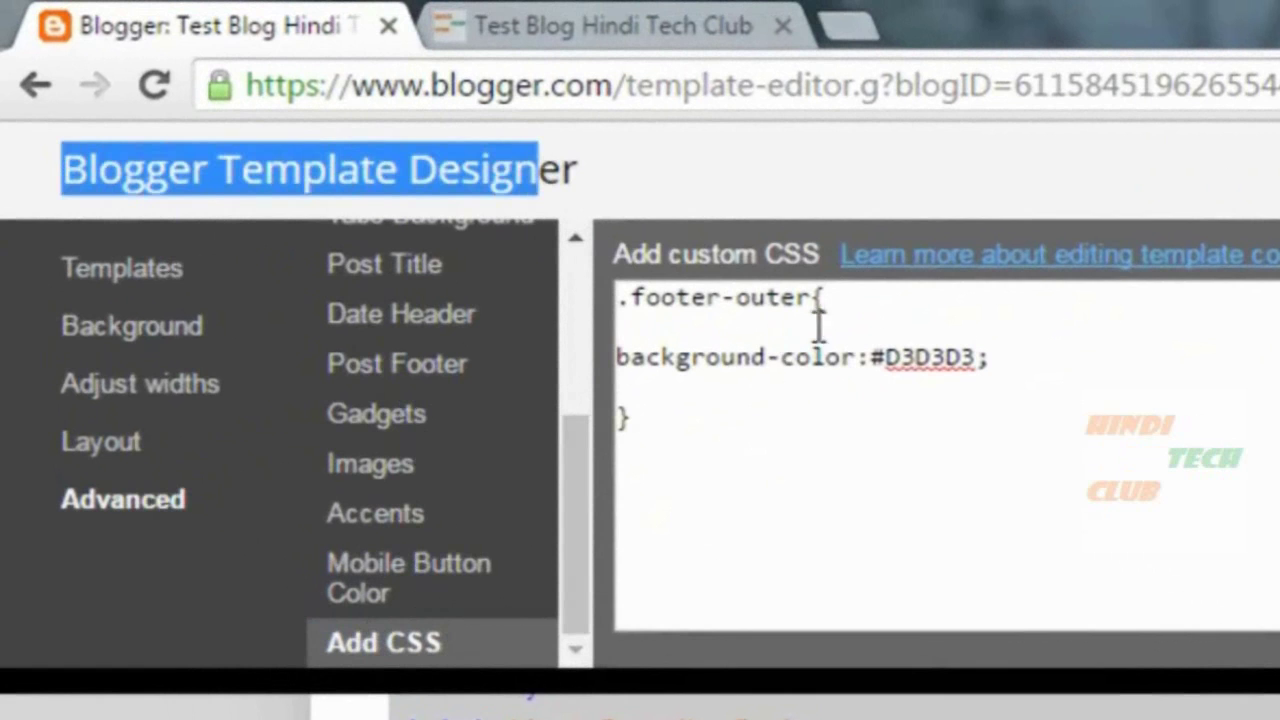
{"action": "left_click", "coordinate": [793, 458]}
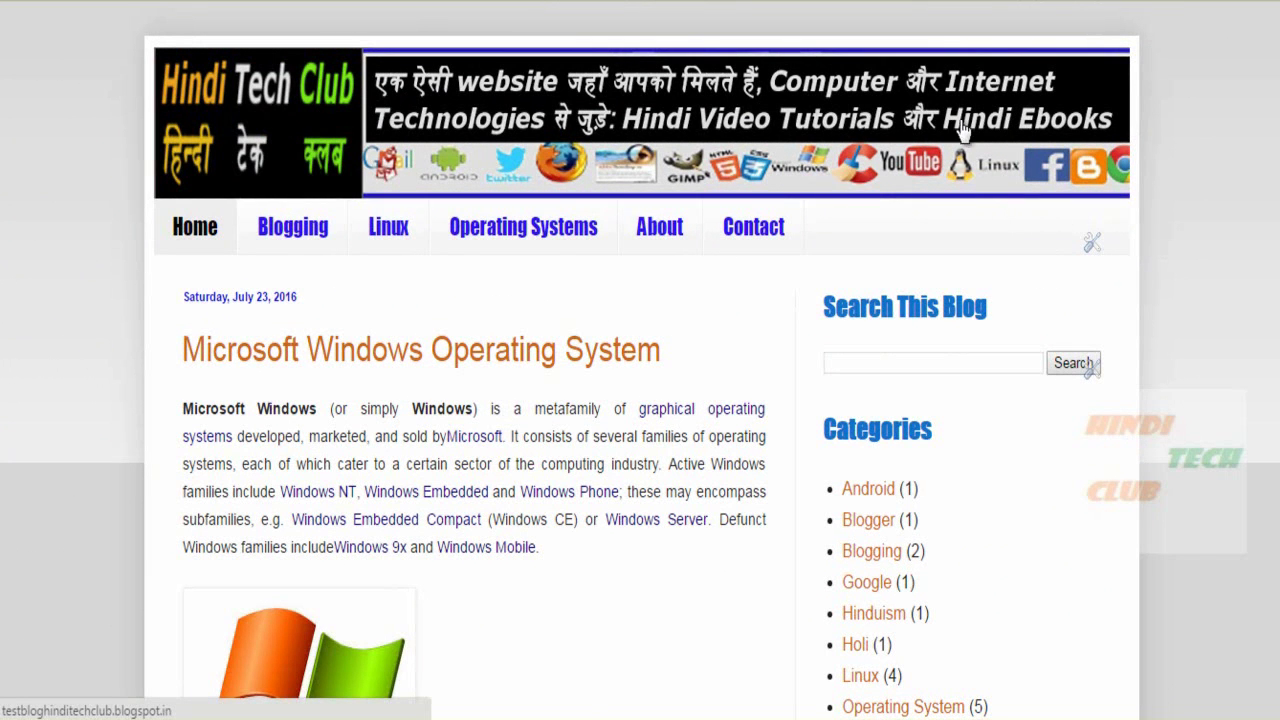
Step: Compare the original blog's title, description and post date with the redesigned blog's banner and post date
{"action": "left_click", "coordinate": [855, 193]}
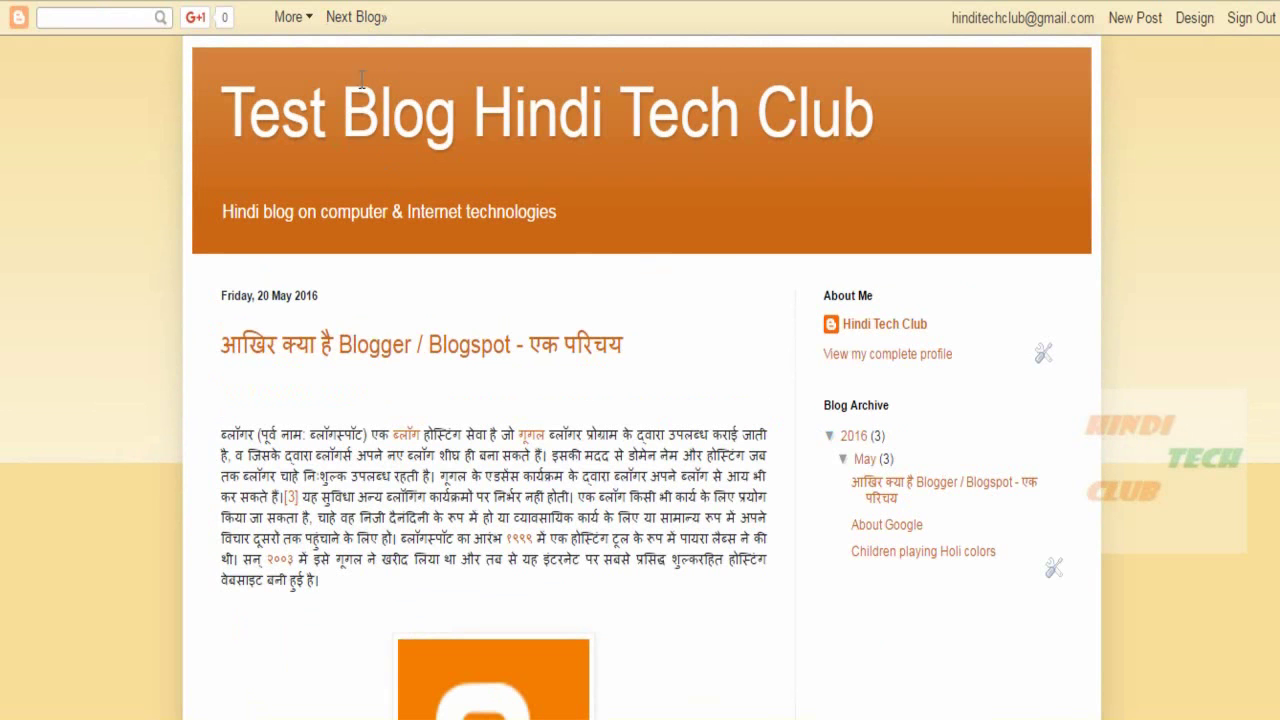
{"action": "left_click_drag", "start_coordinate": [322, 88], "coordinate": [912, 147]}
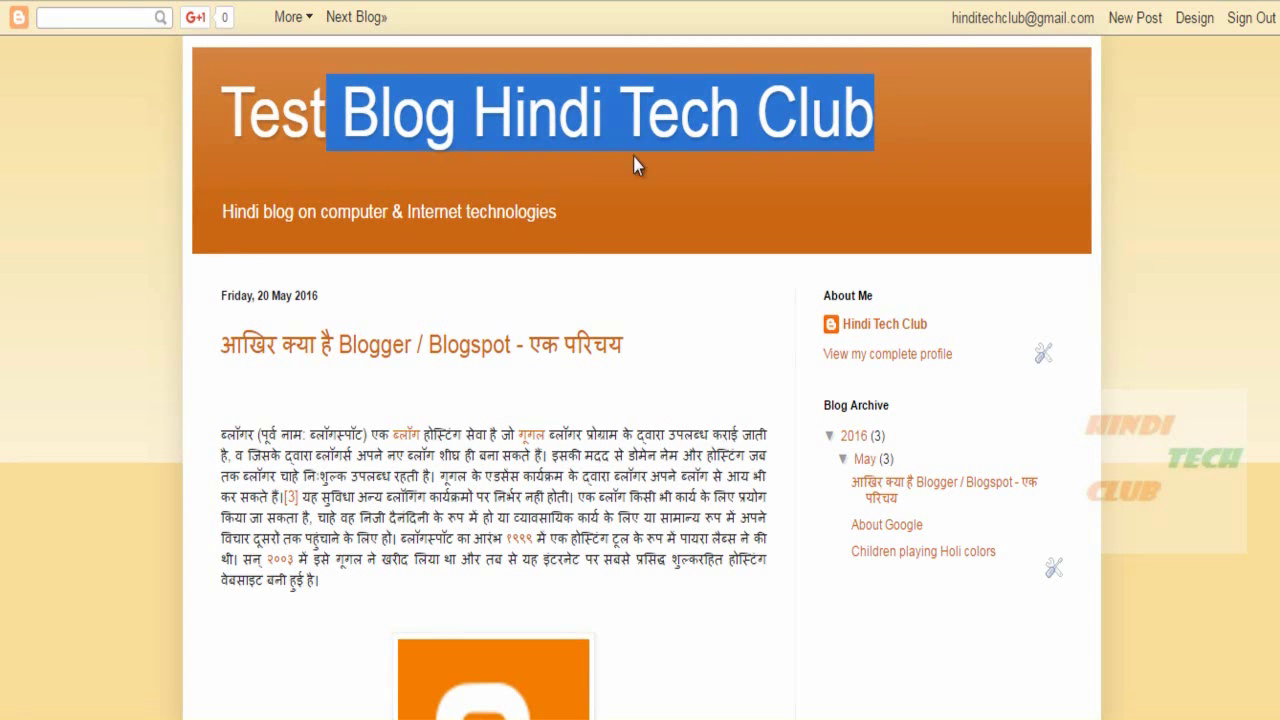
{"action": "left_click", "coordinate": [429, 128]}
{"action": "left_click_drag", "start_coordinate": [271, 120], "coordinate": [904, 95]}
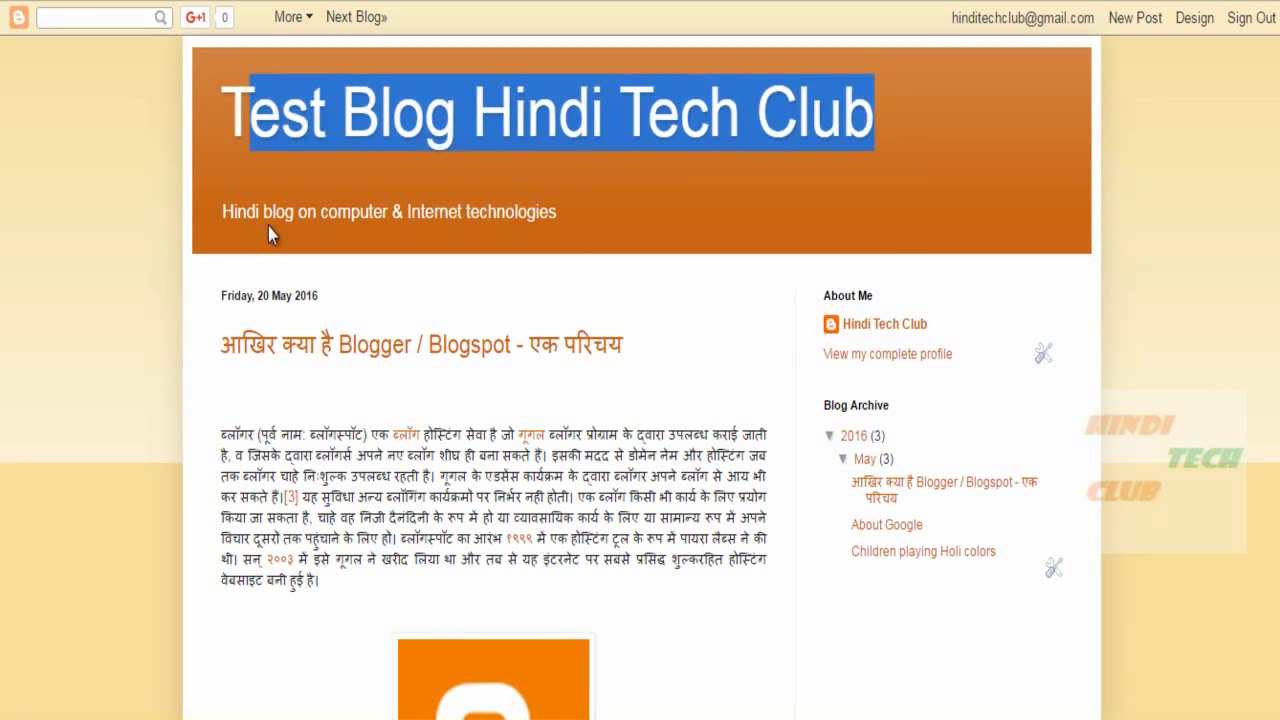
{"action": "left_click_drag", "start_coordinate": [248, 214], "coordinate": [602, 217]}
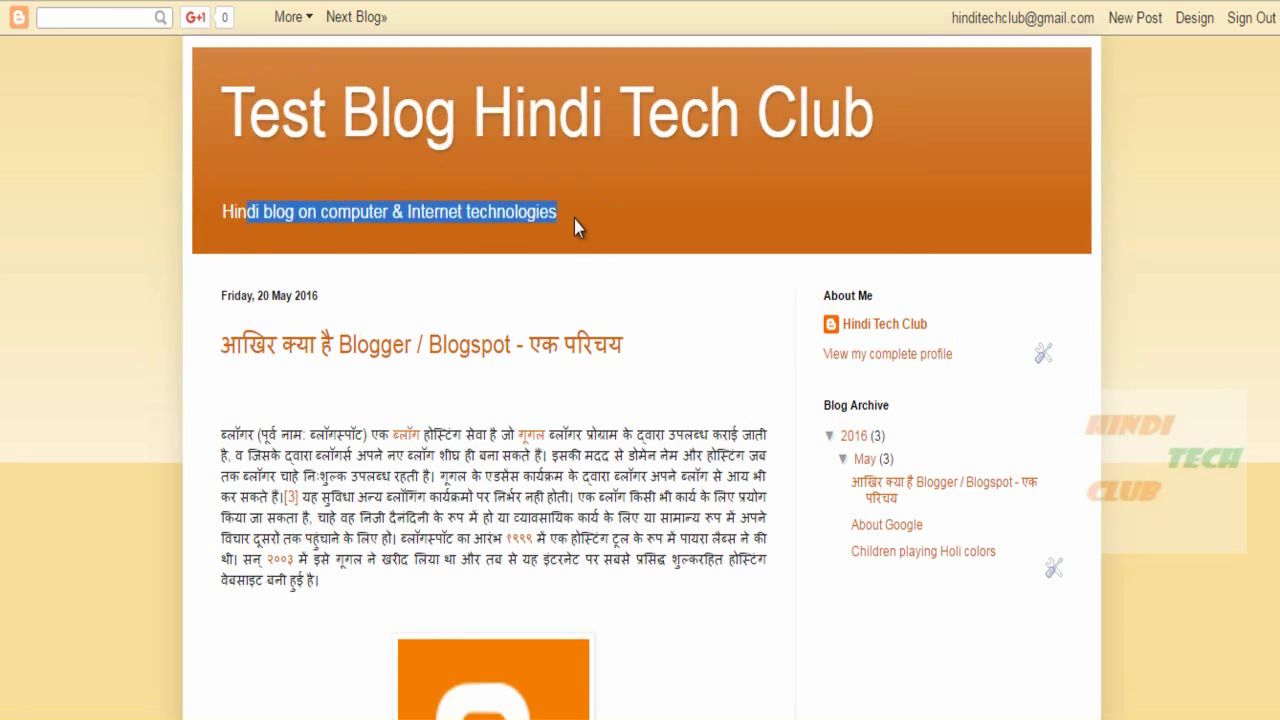
{"action": "left_click", "coordinate": [427, 160]}
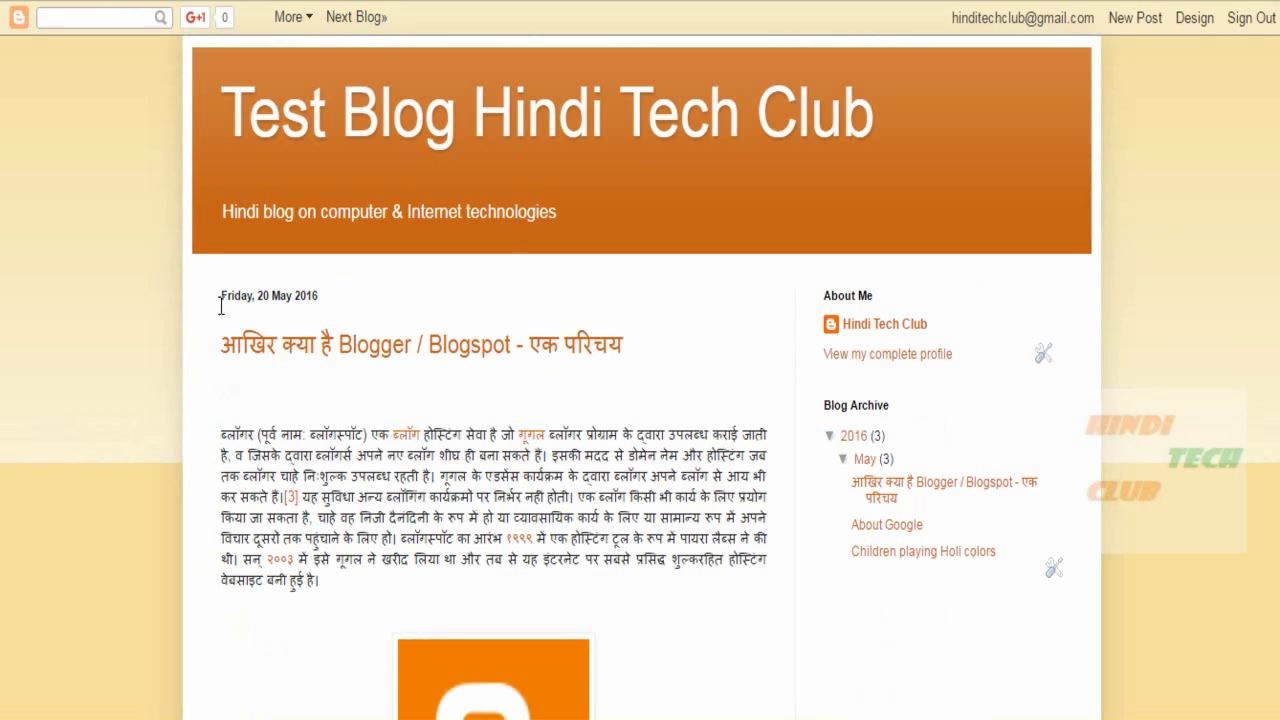
{"action": "left_click_drag", "start_coordinate": [216, 296], "coordinate": [334, 290]}
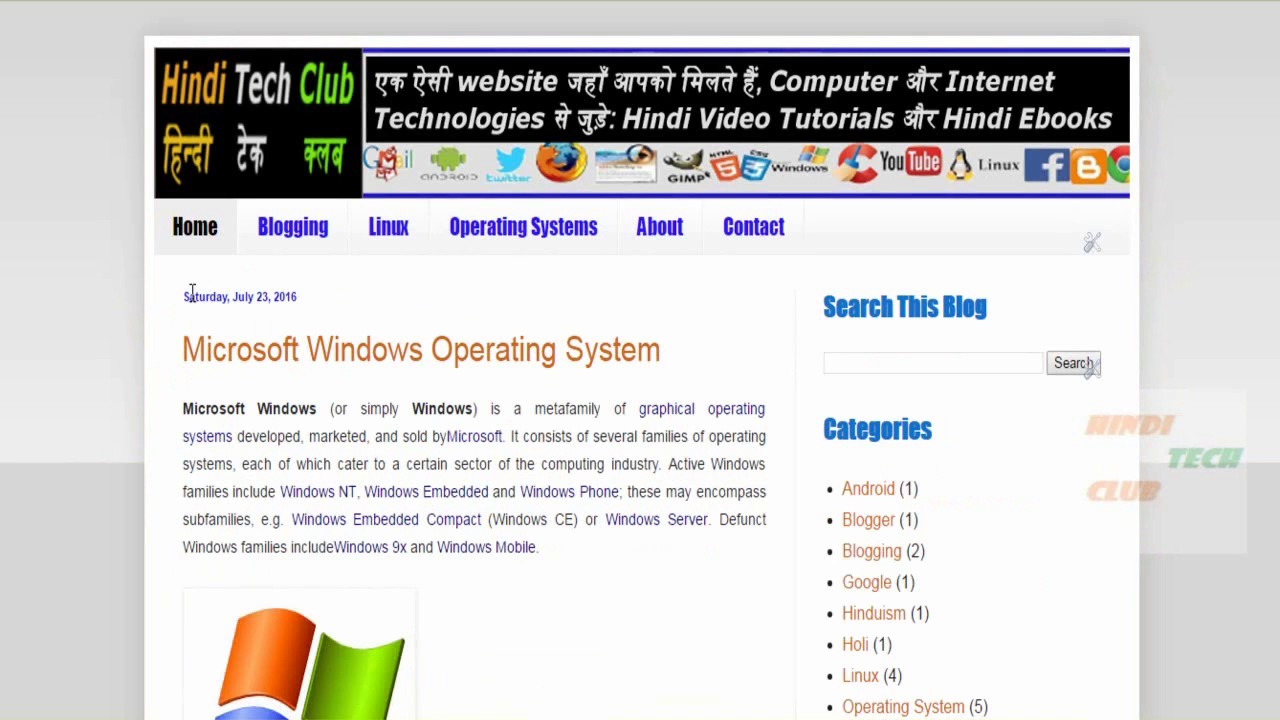
{"action": "left_click_drag", "start_coordinate": [192, 290], "coordinate": [329, 297]}
{"action": "left_click", "coordinate": [417, 300]}
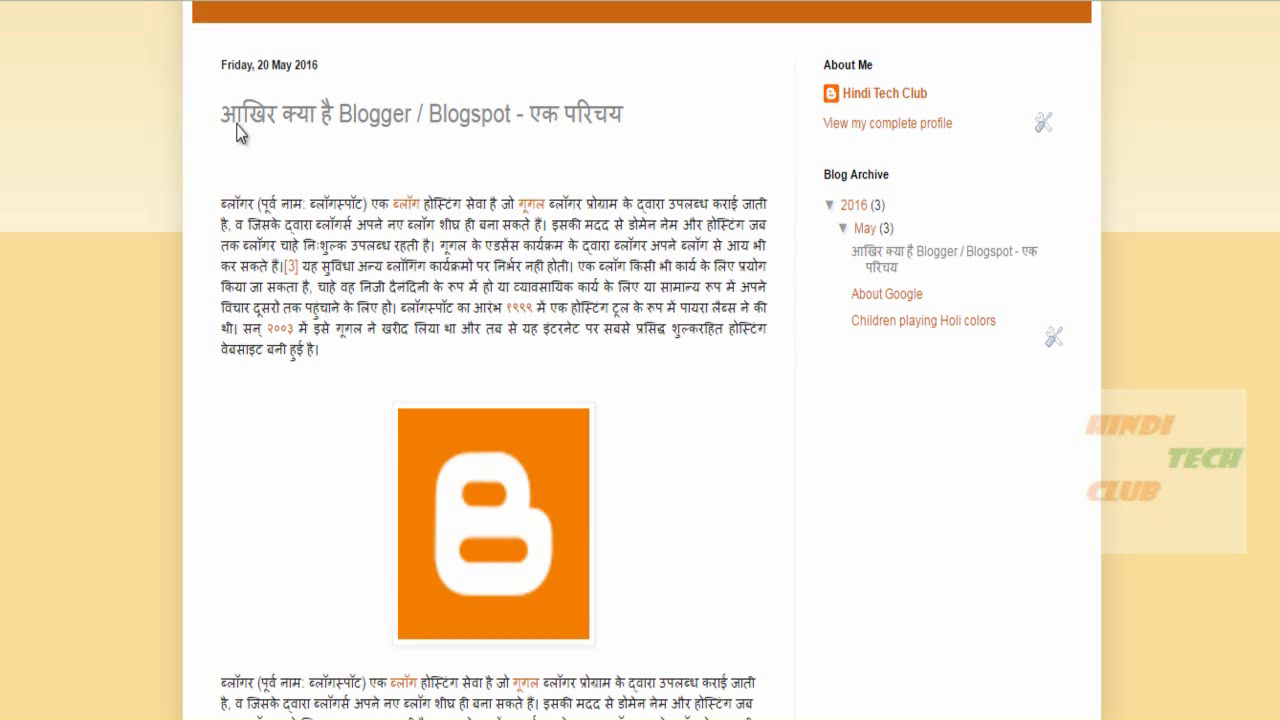
Step: Review the original blog's full-length posts from the Blogger introduction through About Google to Children playing Holi colors
{"action": "scroll", "coordinate": [545, 333], "scroll_direction": "down", "scroll_amount": 3}
{"action": "scroll", "coordinate": [545, 333], "scroll_direction": "down", "scroll_amount": 10}
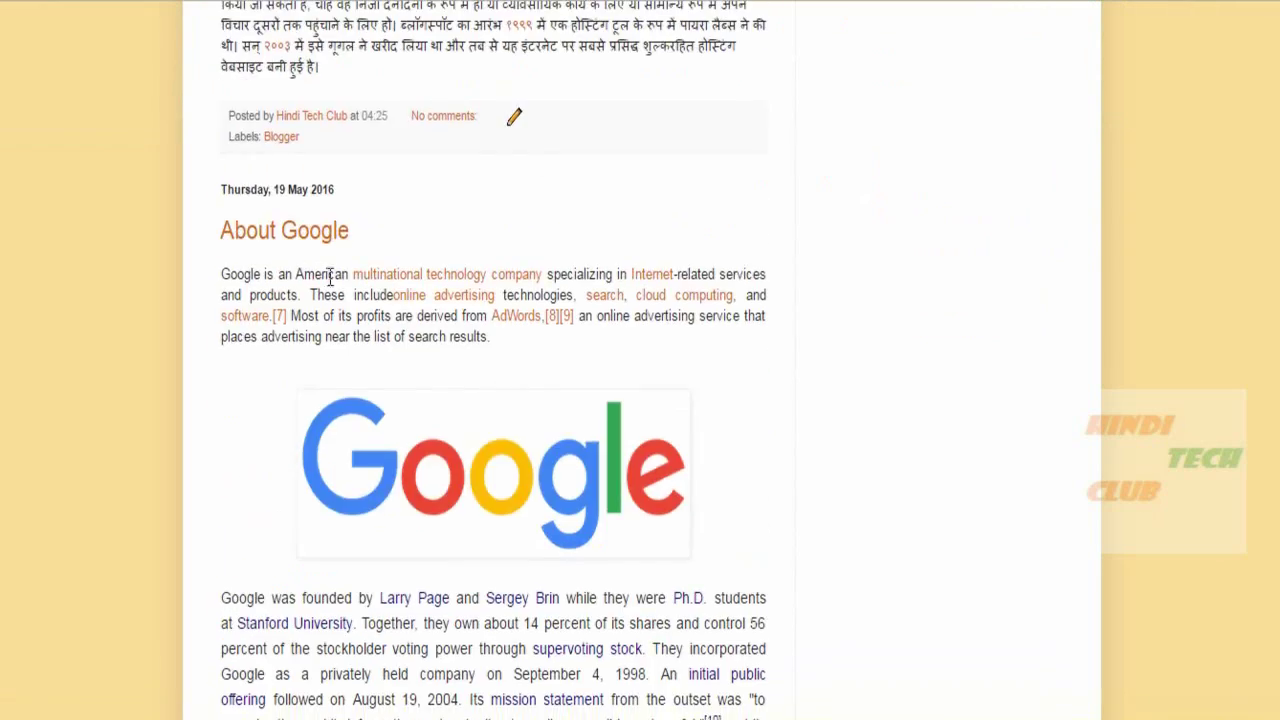
{"action": "scroll", "coordinate": [531, 366], "scroll_direction": "down", "scroll_amount": 7}
{"action": "scroll", "coordinate": [558, 350], "scroll_direction": "down", "scroll_amount": 10}
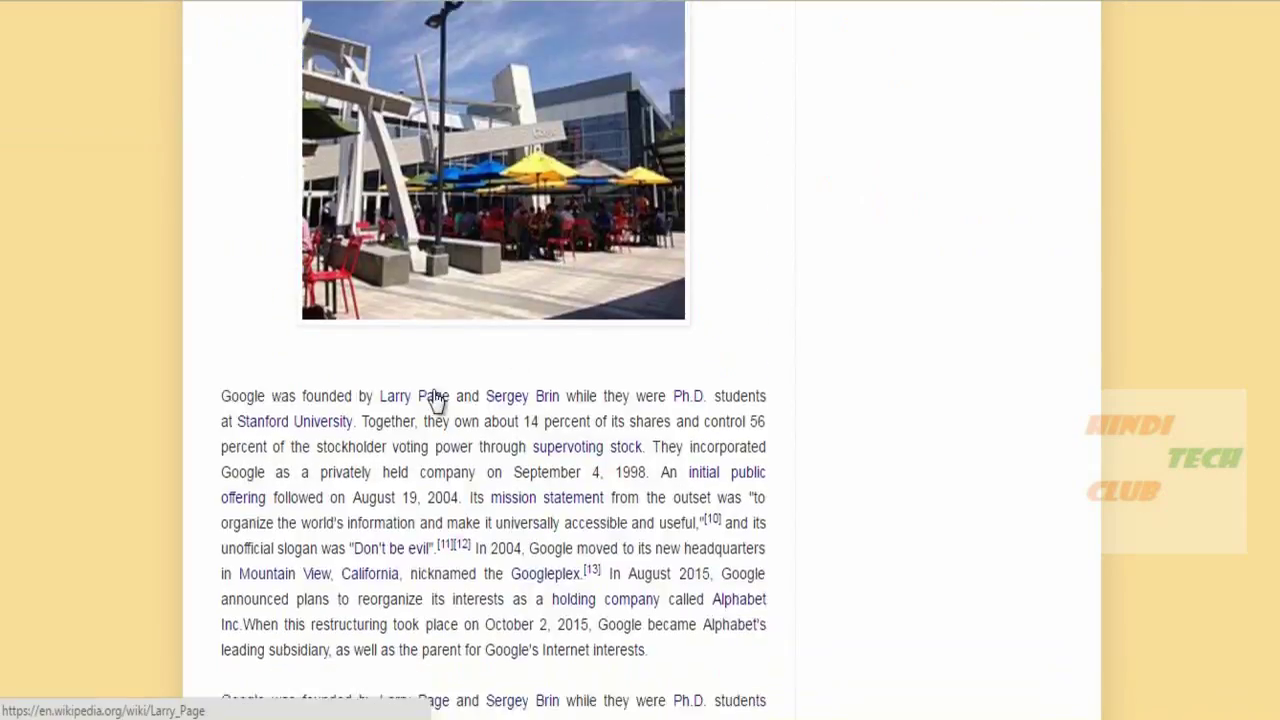
{"action": "scroll", "coordinate": [580, 350], "scroll_direction": "down", "scroll_amount": 2}
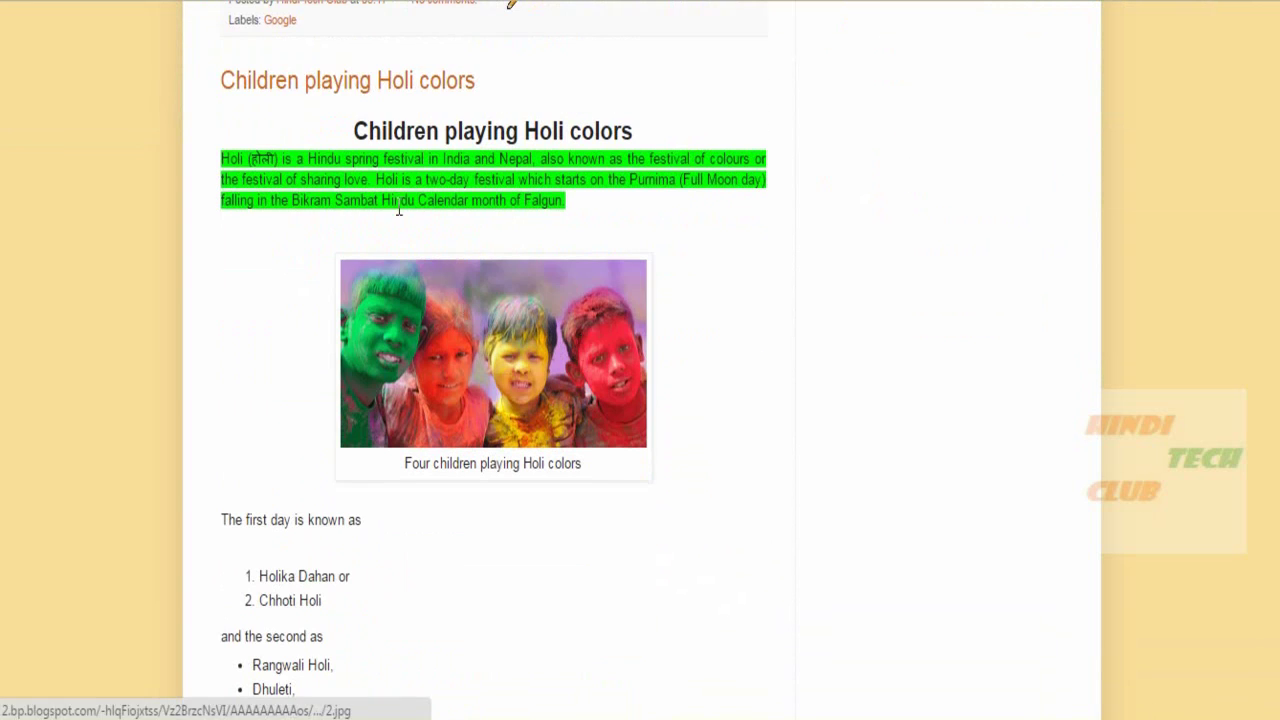
{"action": "scroll", "coordinate": [490, 323], "scroll_direction": "down", "scroll_amount": 10}
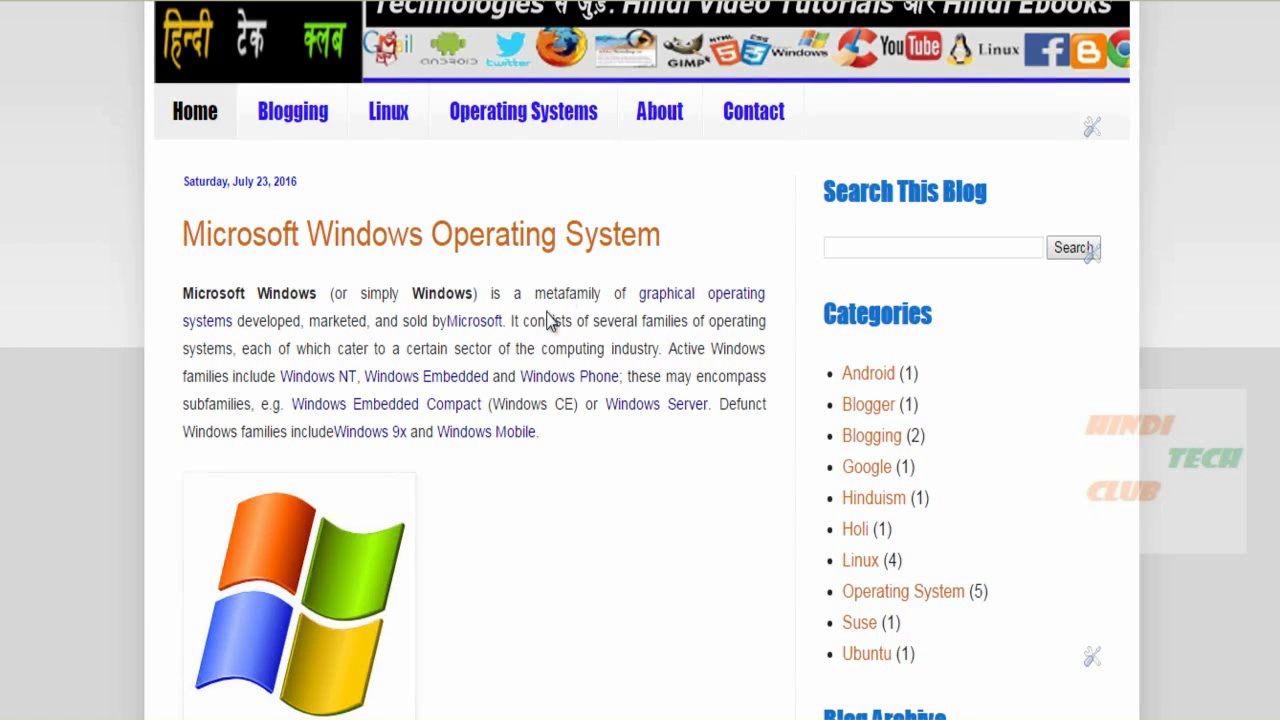
Step: Review the redesigned blog's shortened posts, read-more links, sidebar and post footers down to the Pages and Contact Form sections
{"action": "scroll", "coordinate": [436, 354], "scroll_direction": "down", "scroll_amount": 3}
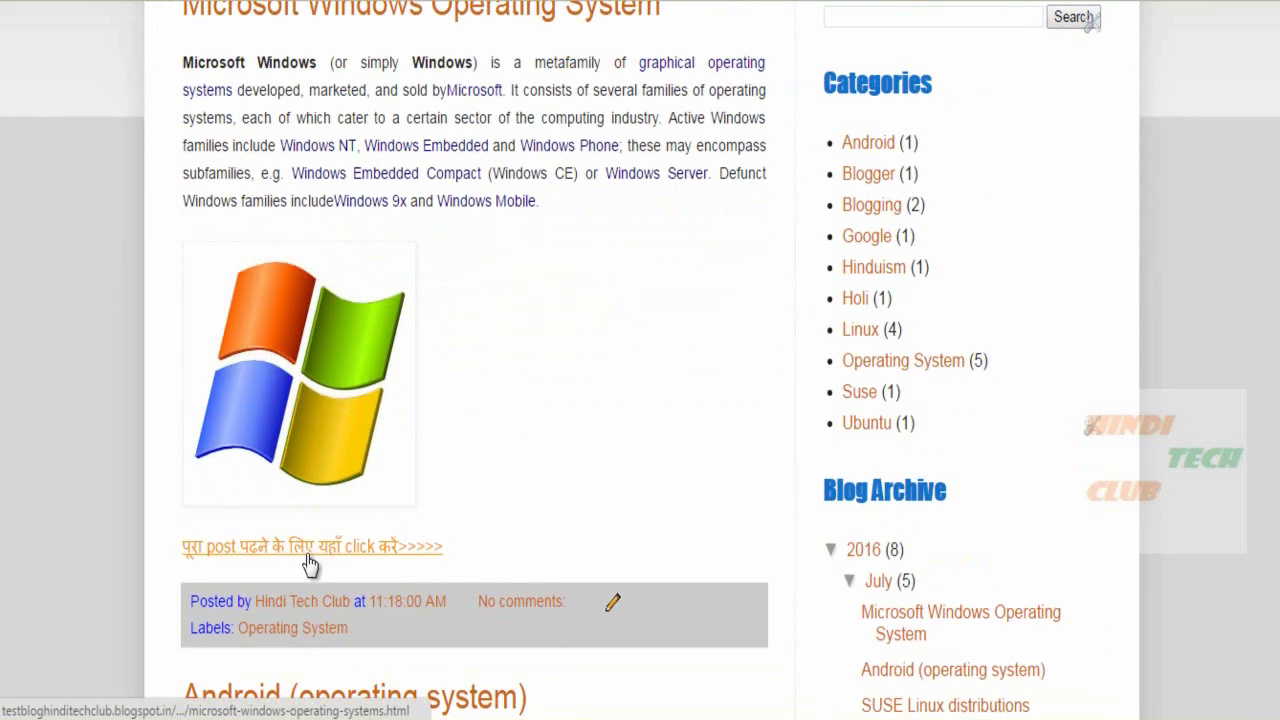
{"action": "scroll", "coordinate": [511, 450], "scroll_direction": "down", "scroll_amount": 6}
{"action": "scroll", "coordinate": [394, 323], "scroll_direction": "up", "scroll_amount": 3}
{"action": "scroll", "coordinate": [425, 360], "scroll_direction": "down", "scroll_amount": 12}
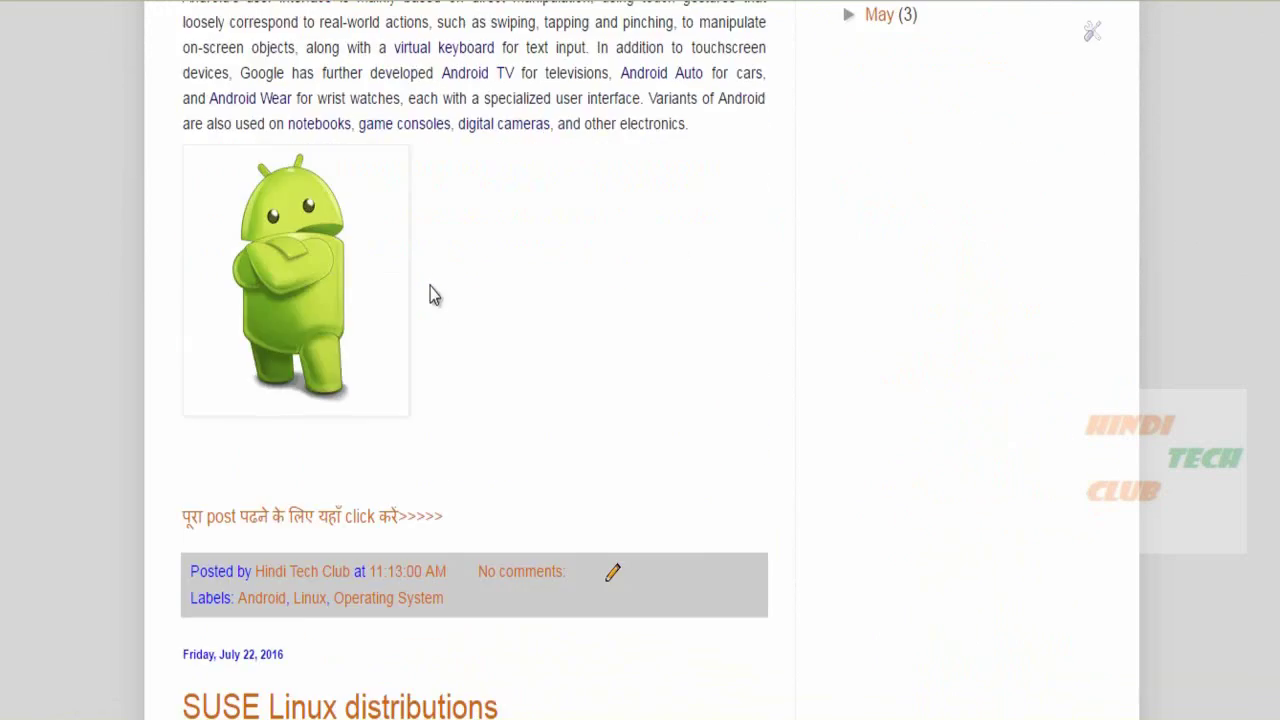
{"action": "scroll", "coordinate": [455, 366], "scroll_direction": "down", "scroll_amount": 15}
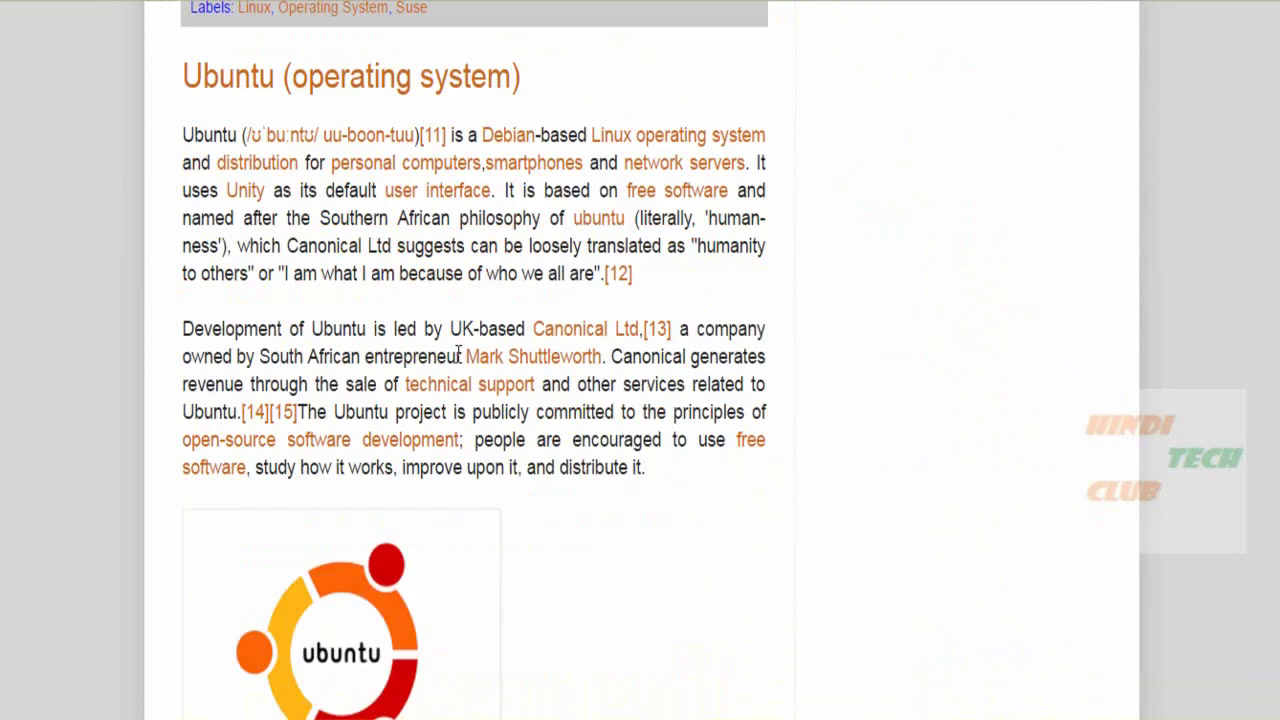
{"action": "scroll", "coordinate": [463, 363], "scroll_direction": "down", "scroll_amount": 6}
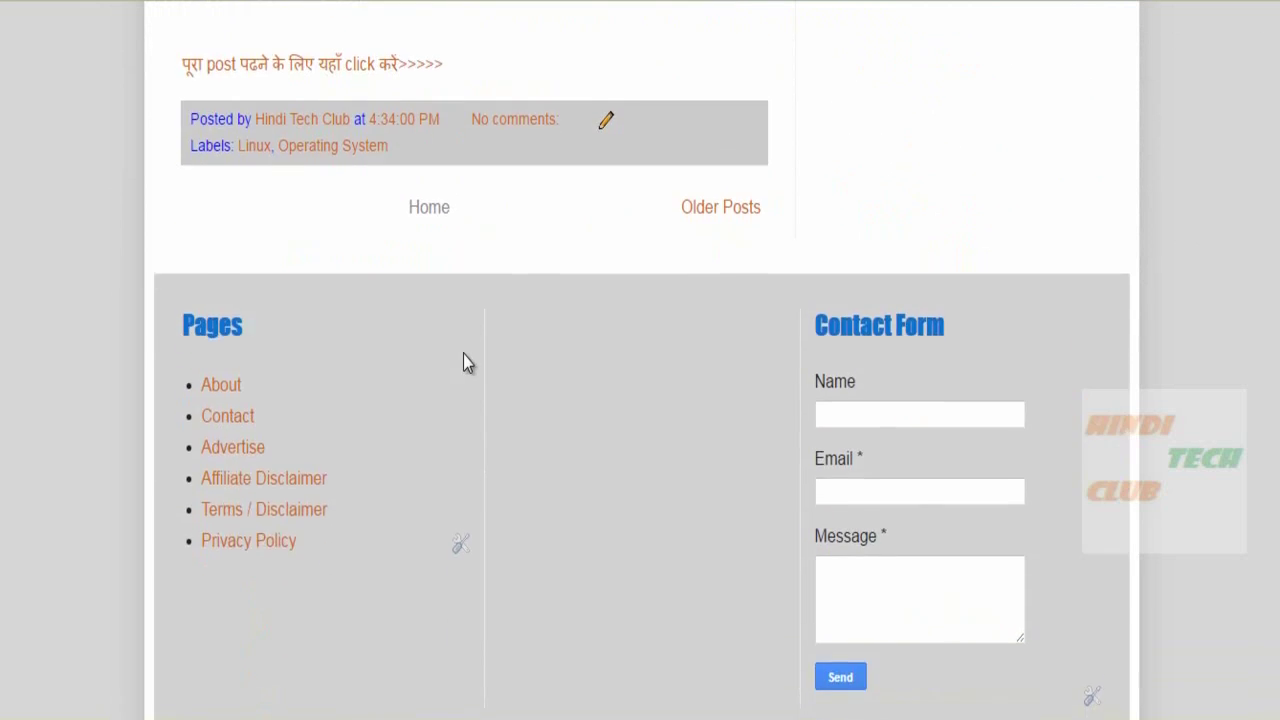
Step: Compare the lower posts and page endings of the original blog with those of the redesigned blog
{"action": "scroll", "coordinate": [421, 270], "scroll_direction": "up", "scroll_amount": 3}
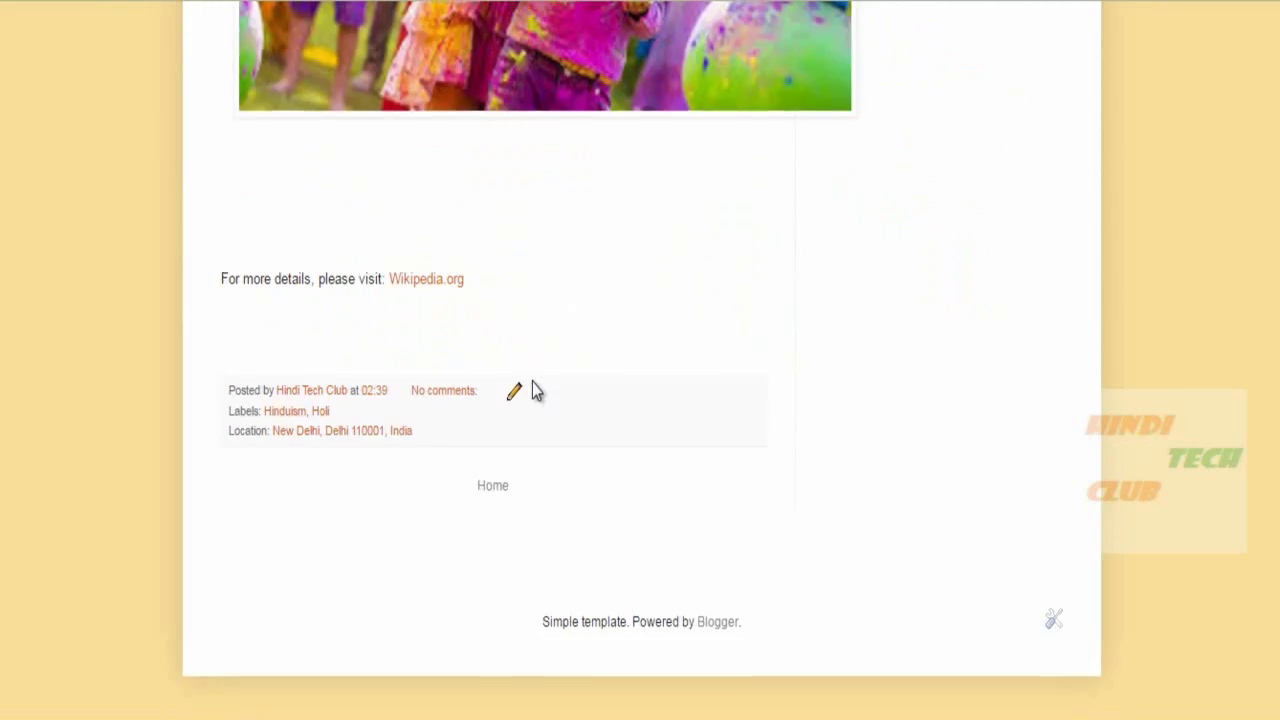
{"action": "scroll", "coordinate": [560, 428], "scroll_direction": "up", "scroll_amount": 5}
{"action": "scroll", "coordinate": [559, 420], "scroll_direction": "up", "scroll_amount": 10}
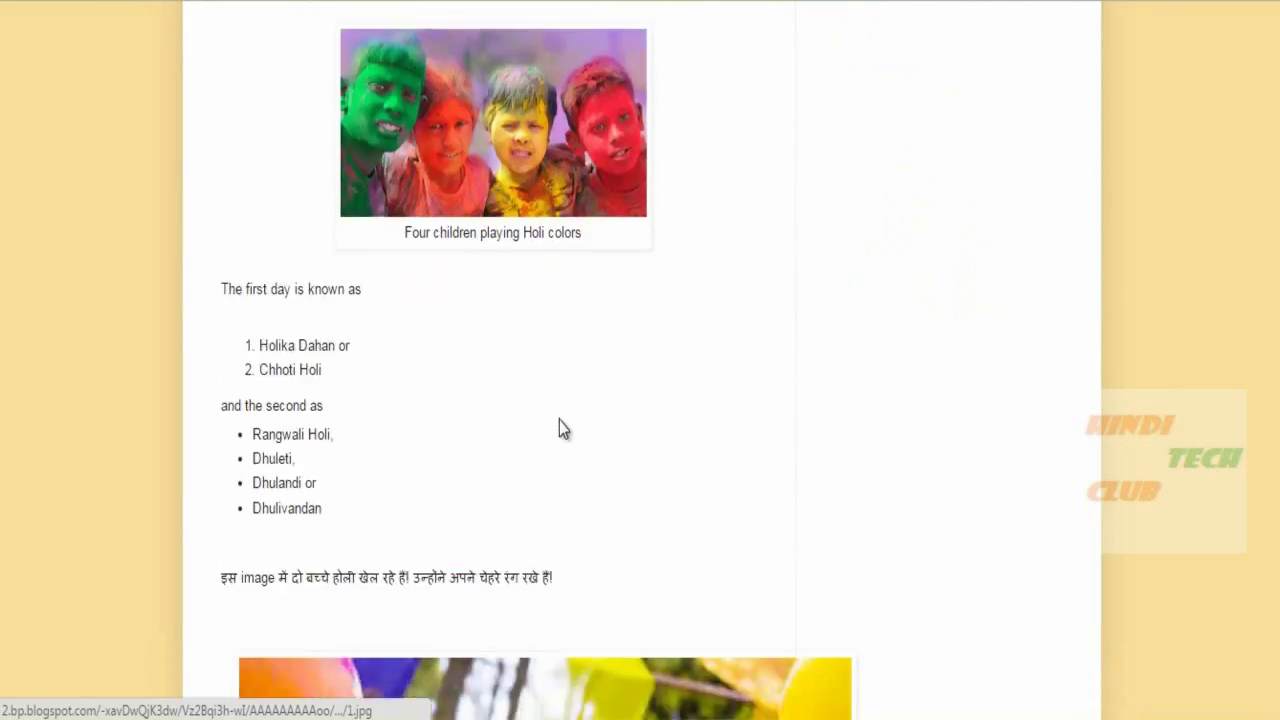
{"action": "scroll", "coordinate": [465, 300], "scroll_direction": "up", "scroll_amount": 5}
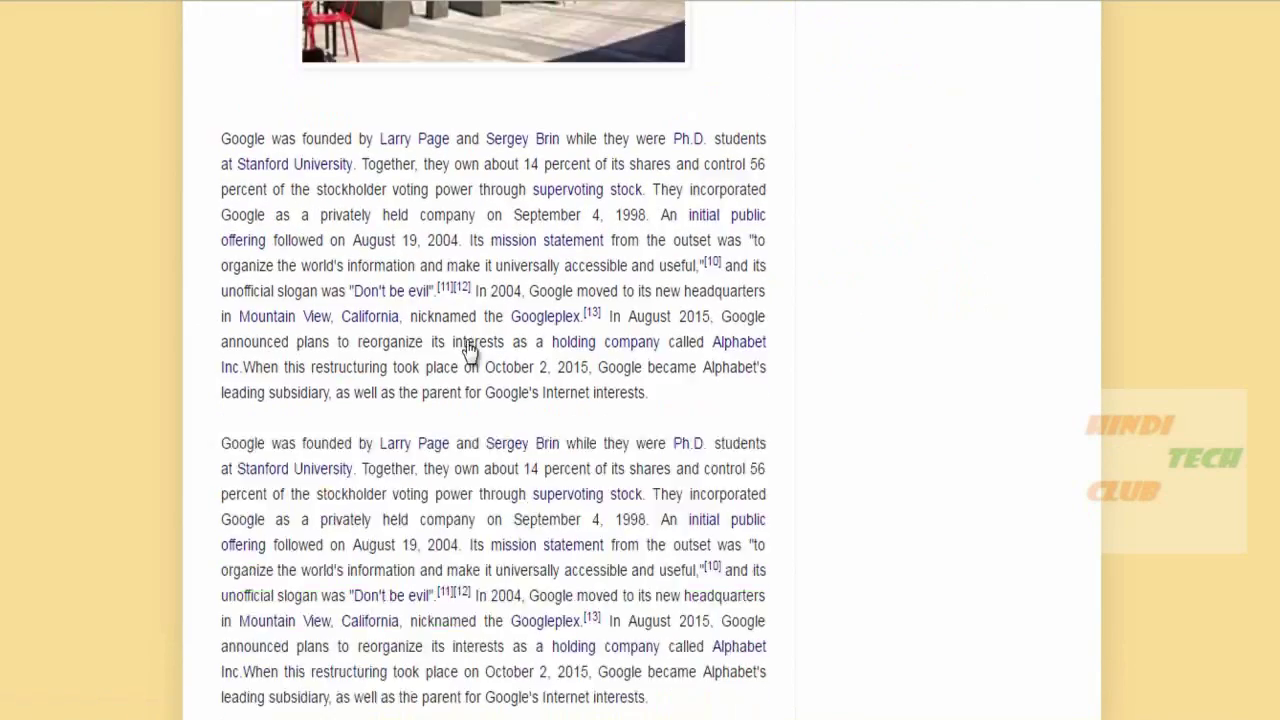
{"action": "scroll", "coordinate": [468, 429], "scroll_direction": "down", "scroll_amount": 3}
{"action": "scroll", "coordinate": [468, 425], "scroll_direction": "down", "scroll_amount": 5}
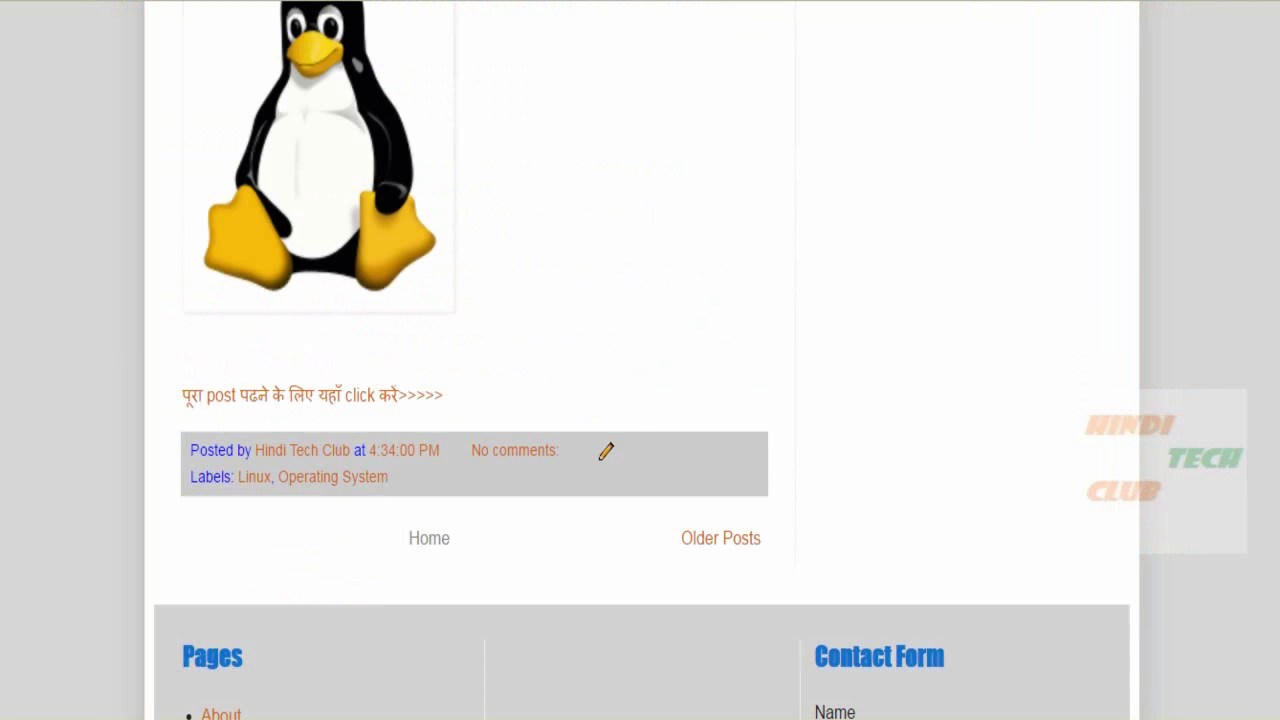
{"action": "scroll", "coordinate": [563, 386], "scroll_direction": "up", "scroll_amount": 4}
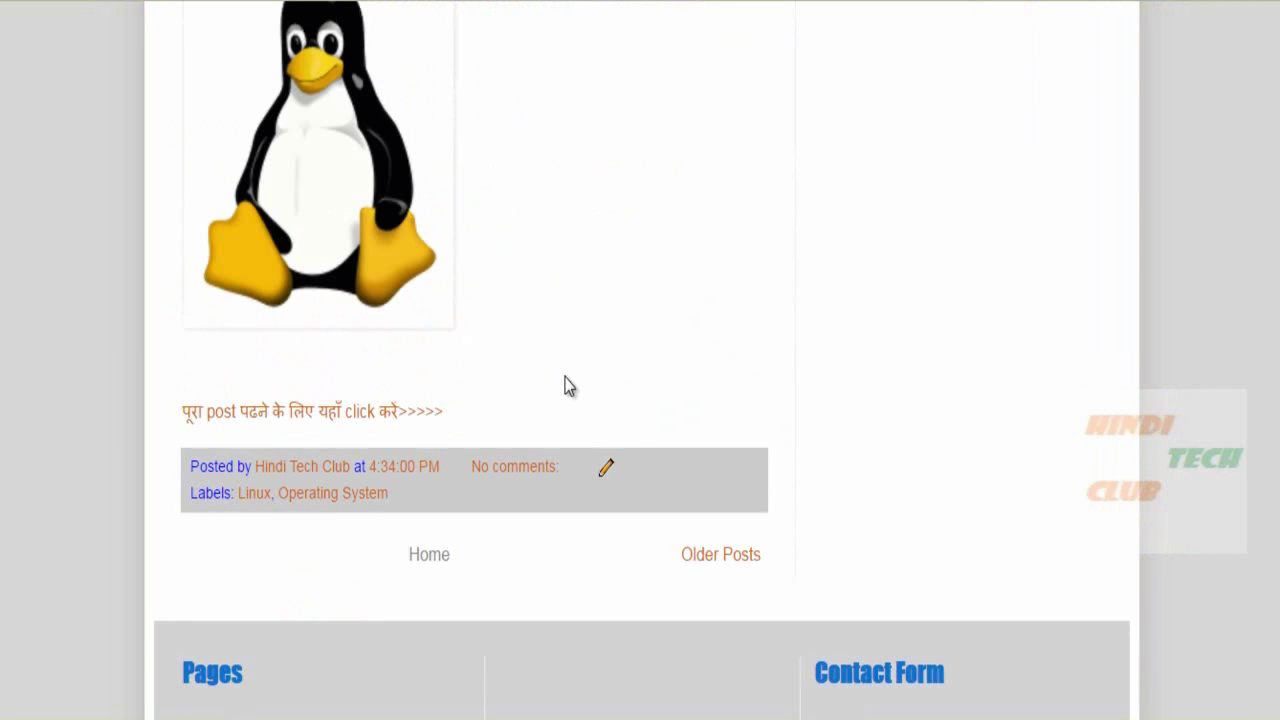
{"action": "scroll", "coordinate": [577, 405], "scroll_direction": "down", "scroll_amount": 6}
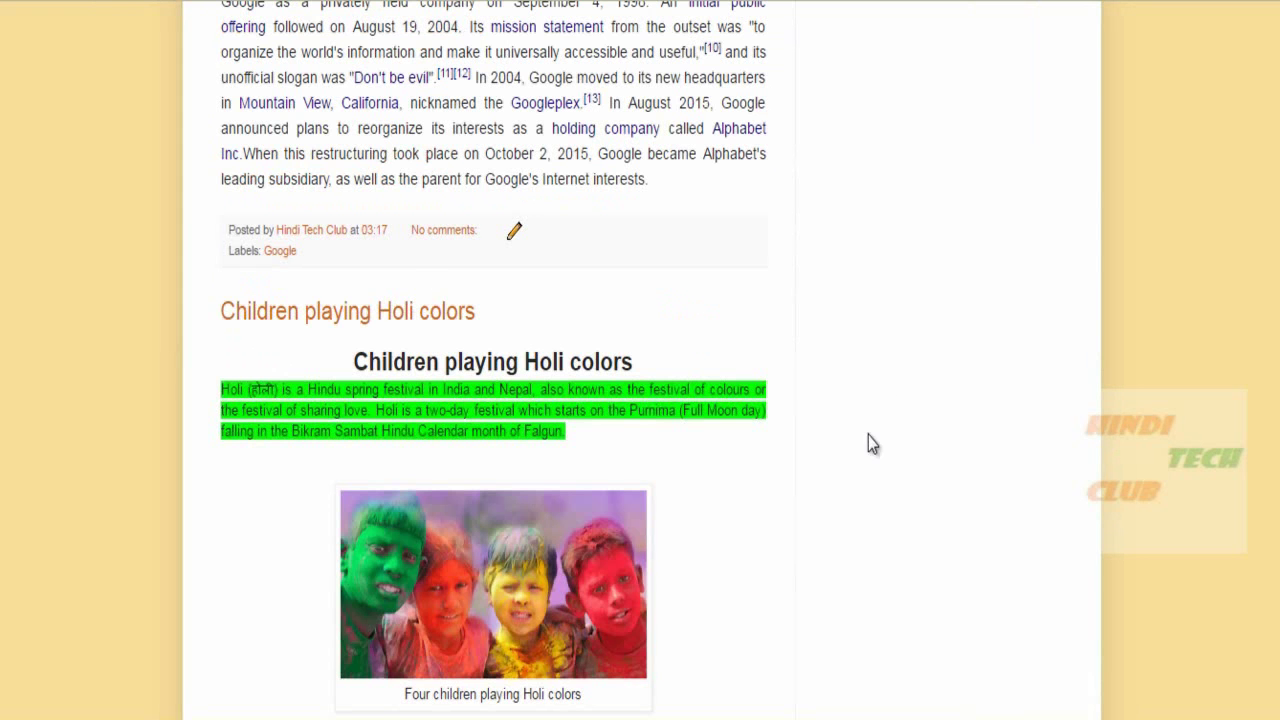
{"action": "scroll", "coordinate": [868, 442], "scroll_direction": "down", "scroll_amount": 10}
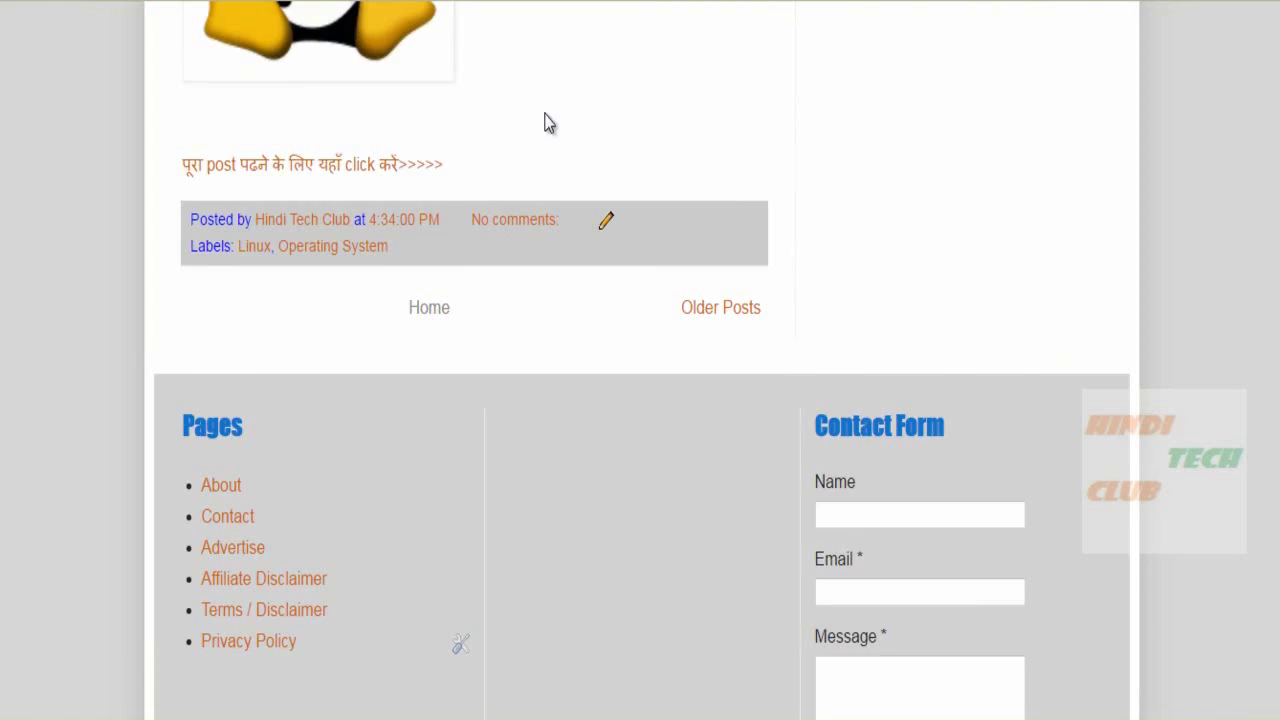
{"action": "scroll", "coordinate": [375, 368], "scroll_direction": "down", "scroll_amount": 3}
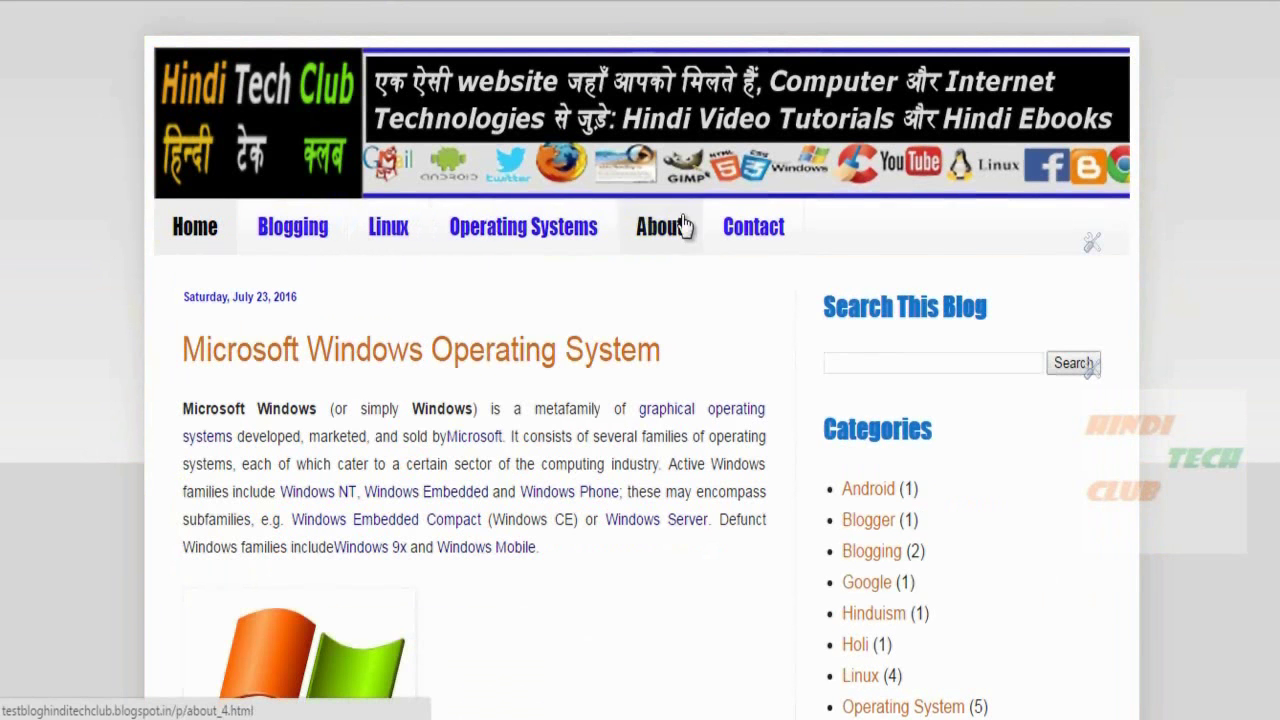
Step: Compare the attribution line at the end of the original blog with the copyright line in the redesigned blog's footer
{"action": "scroll", "coordinate": [640, 400], "scroll_direction": "down", "scroll_amount": 15}
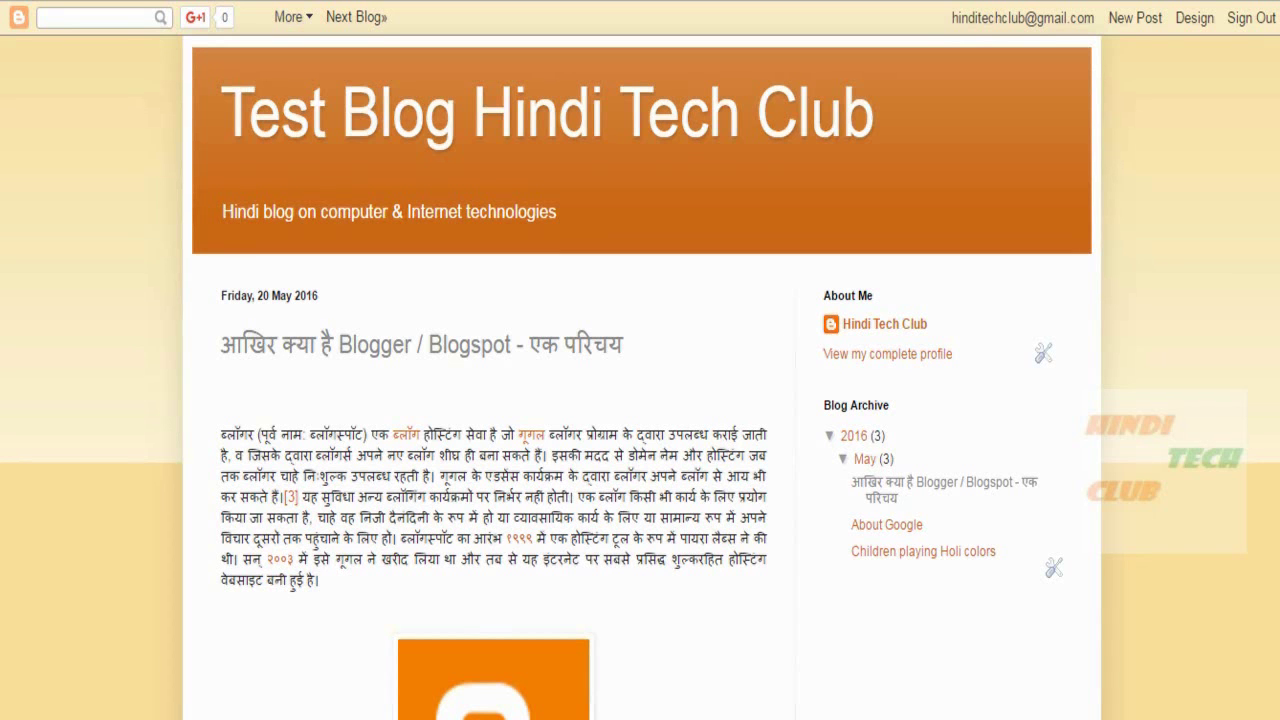
{"action": "scroll", "coordinate": [207, 630], "scroll_direction": "down", "scroll_amount": 20}
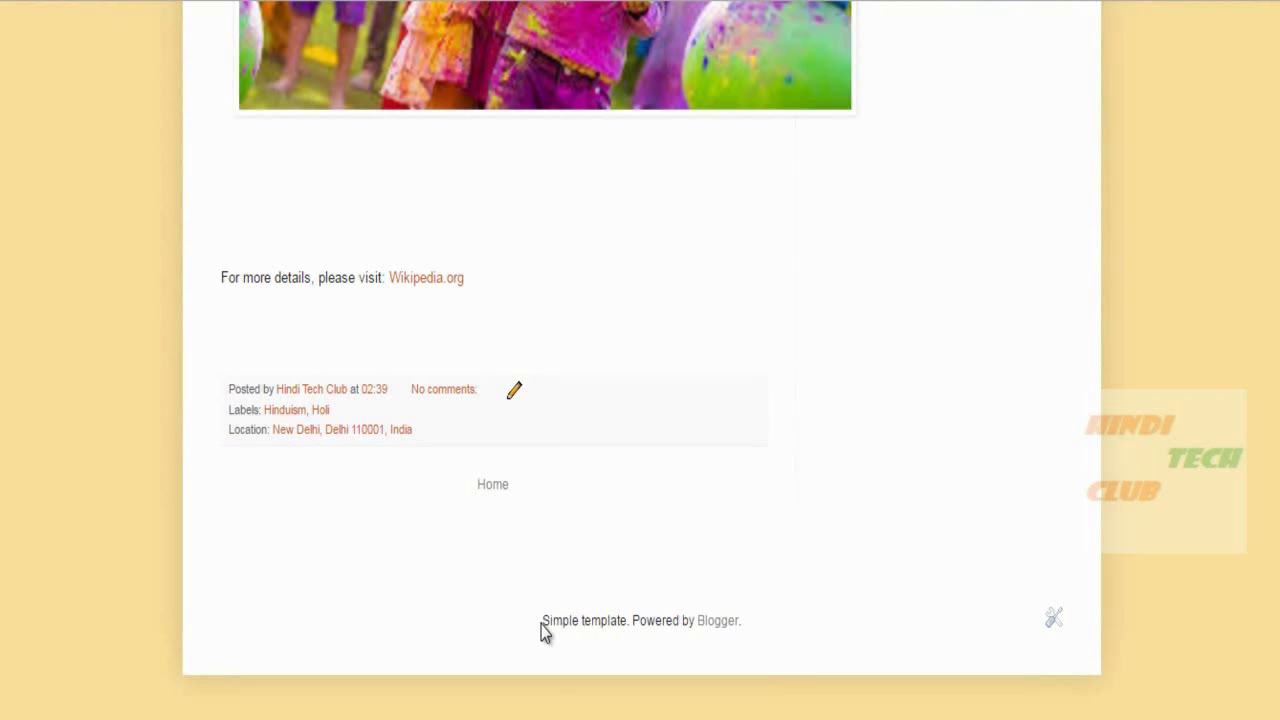
{"action": "left_click_drag", "start_coordinate": [542, 621], "coordinate": [758, 628]}
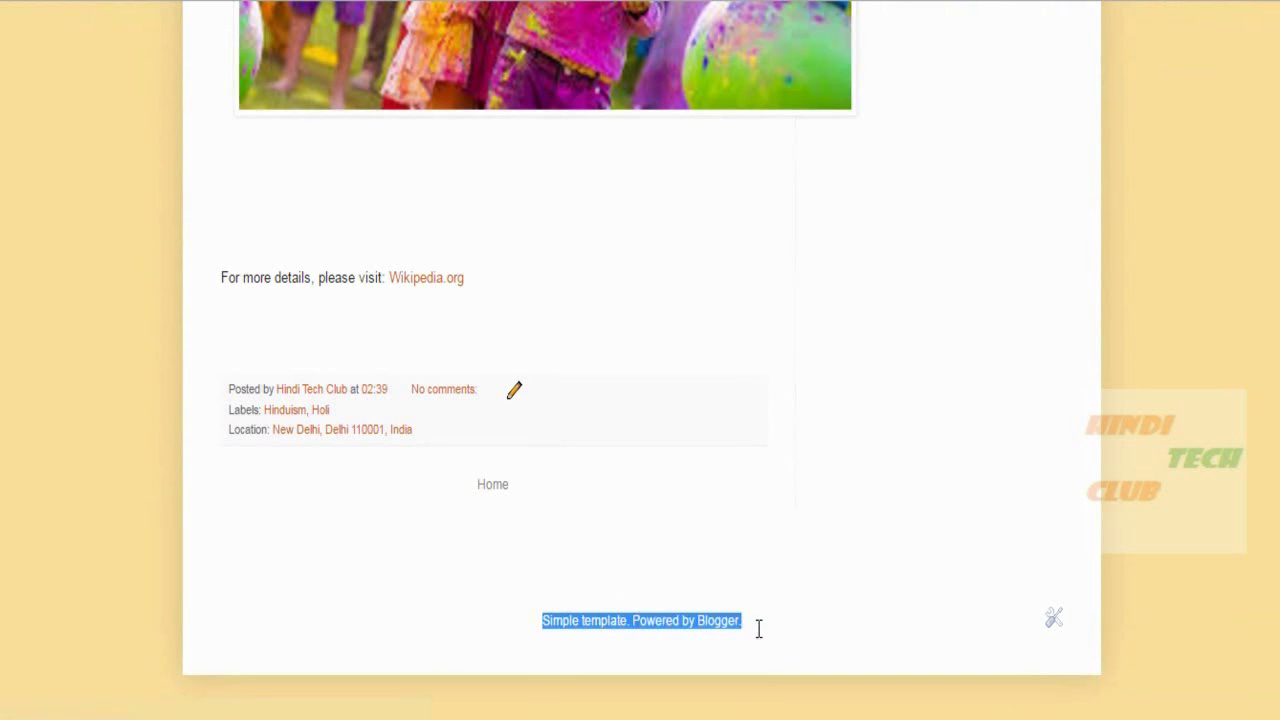
{"action": "left_click", "coordinate": [586, 621]}
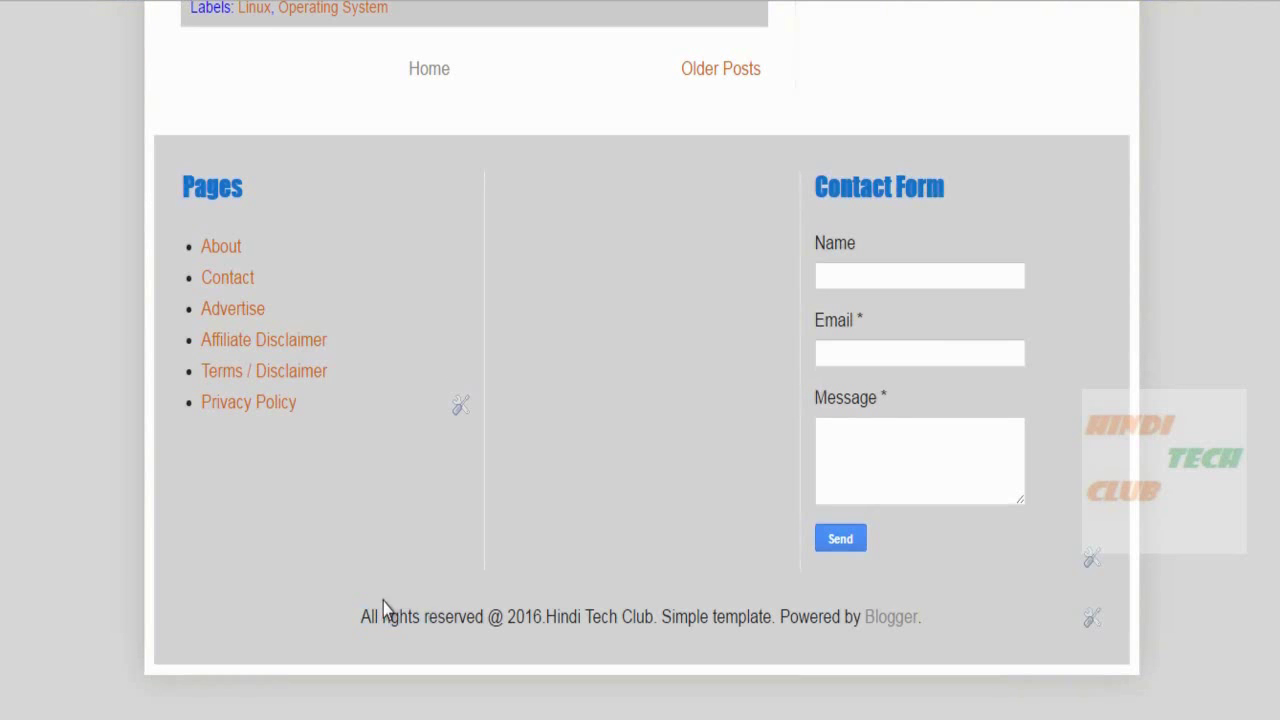
{"action": "left_click_drag", "start_coordinate": [364, 612], "coordinate": [968, 623]}
{"action": "left_click", "coordinate": [964, 604]}
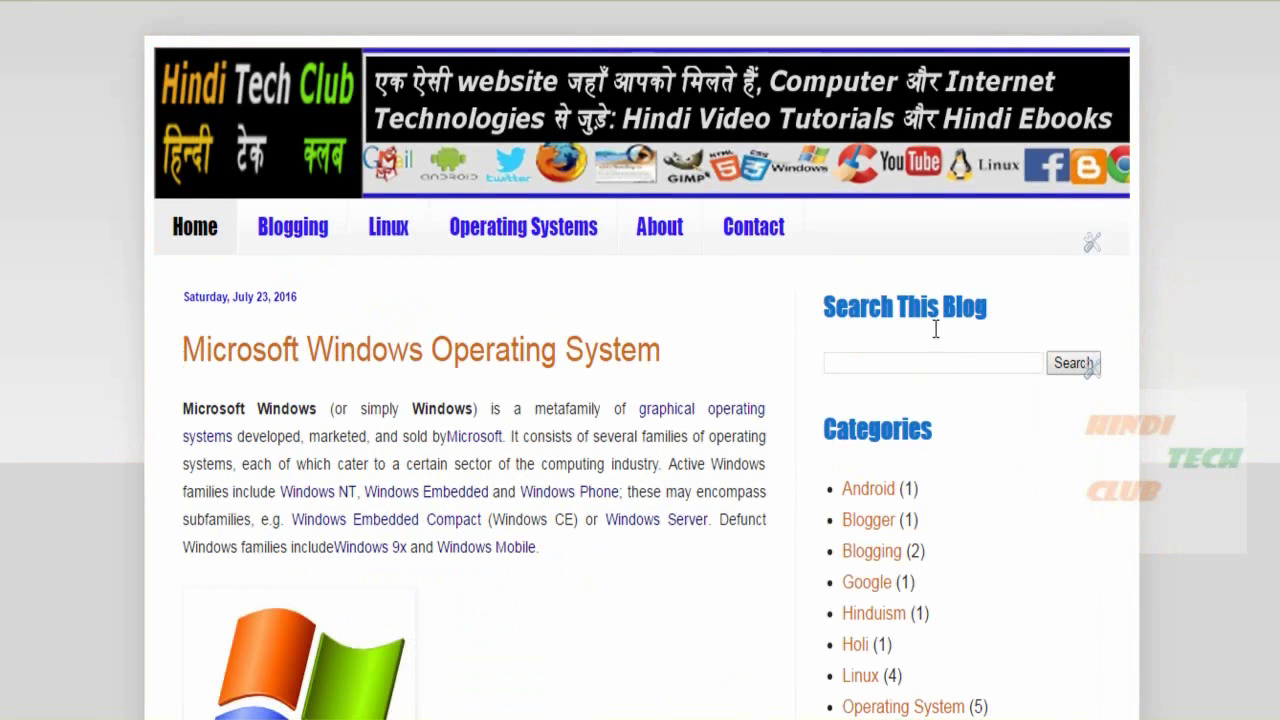
Step: Review the redesigned blog's sidebar sections: the search box, the Categories list and the Blog Archive
{"action": "left_click", "coordinate": [883, 366]}
{"action": "scroll", "coordinate": [886, 300], "scroll_direction": "down", "scroll_amount": 3}
{"action": "left_click_drag", "start_coordinate": [826, 192], "coordinate": [930, 553]}
{"action": "left_click", "coordinate": [888, 222]}
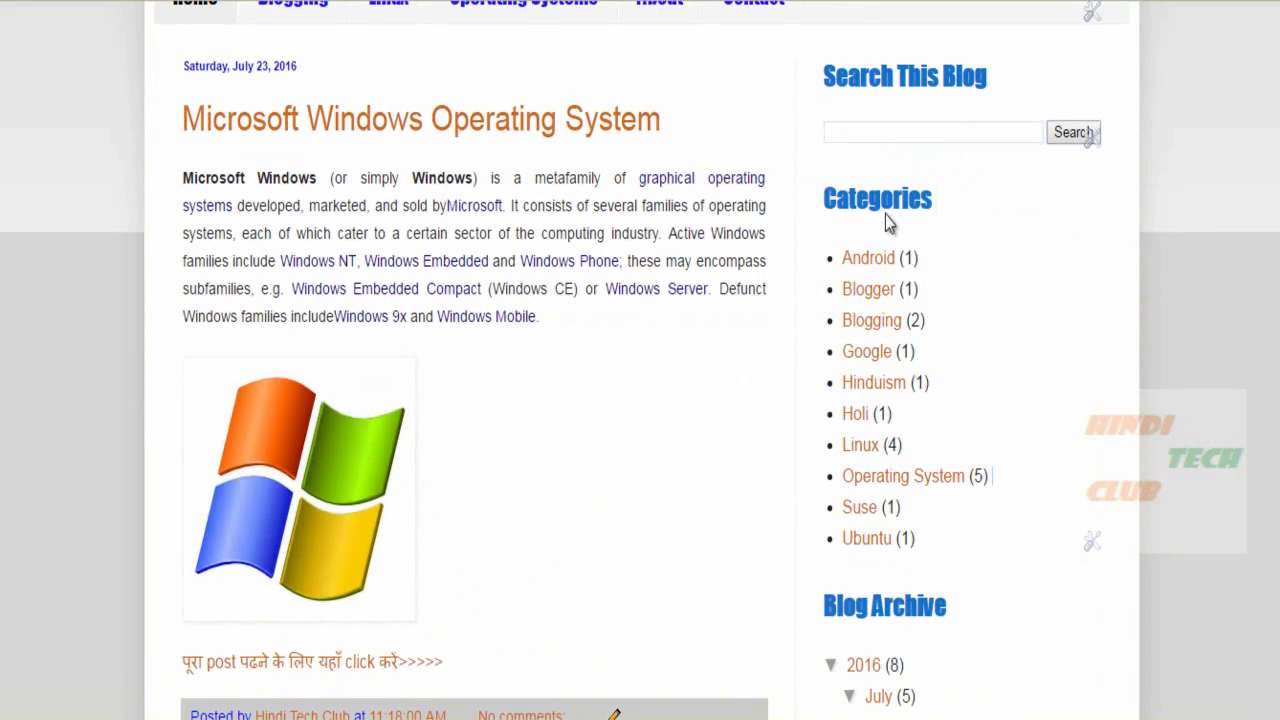
{"action": "scroll", "coordinate": [903, 474], "scroll_direction": "down", "scroll_amount": 1}
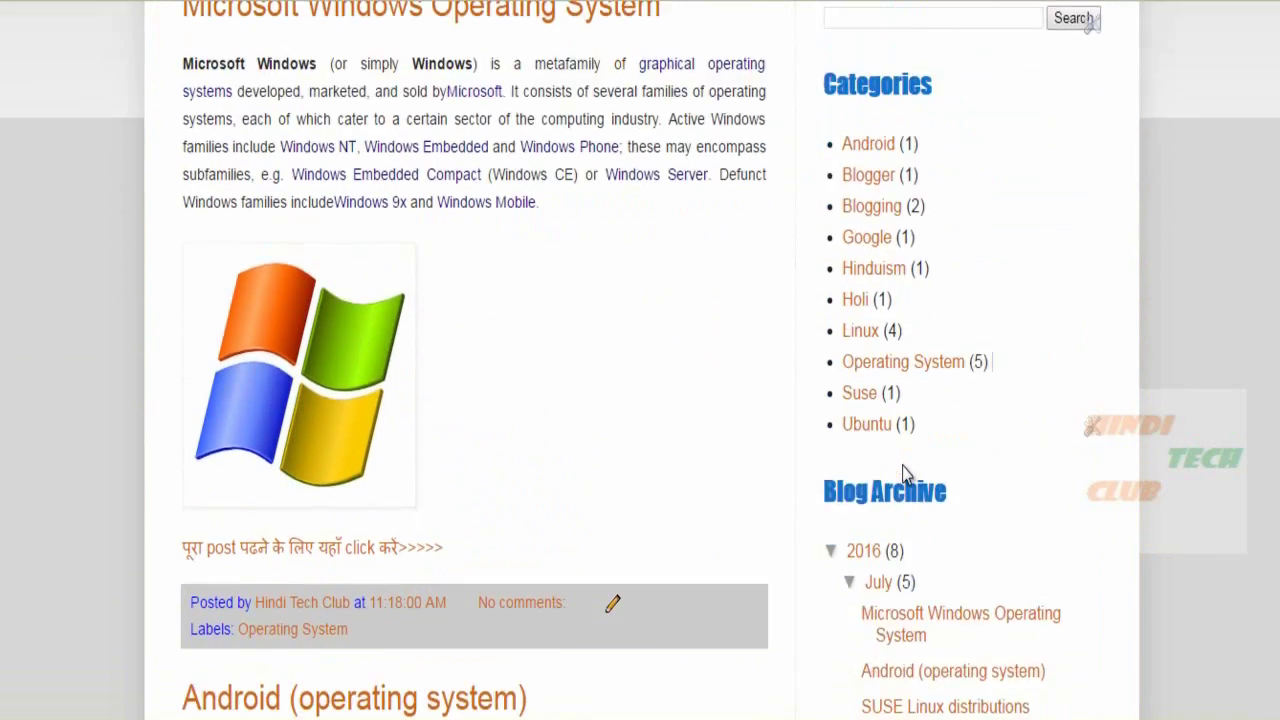
{"action": "scroll", "coordinate": [877, 395], "scroll_direction": "down", "scroll_amount": 2}
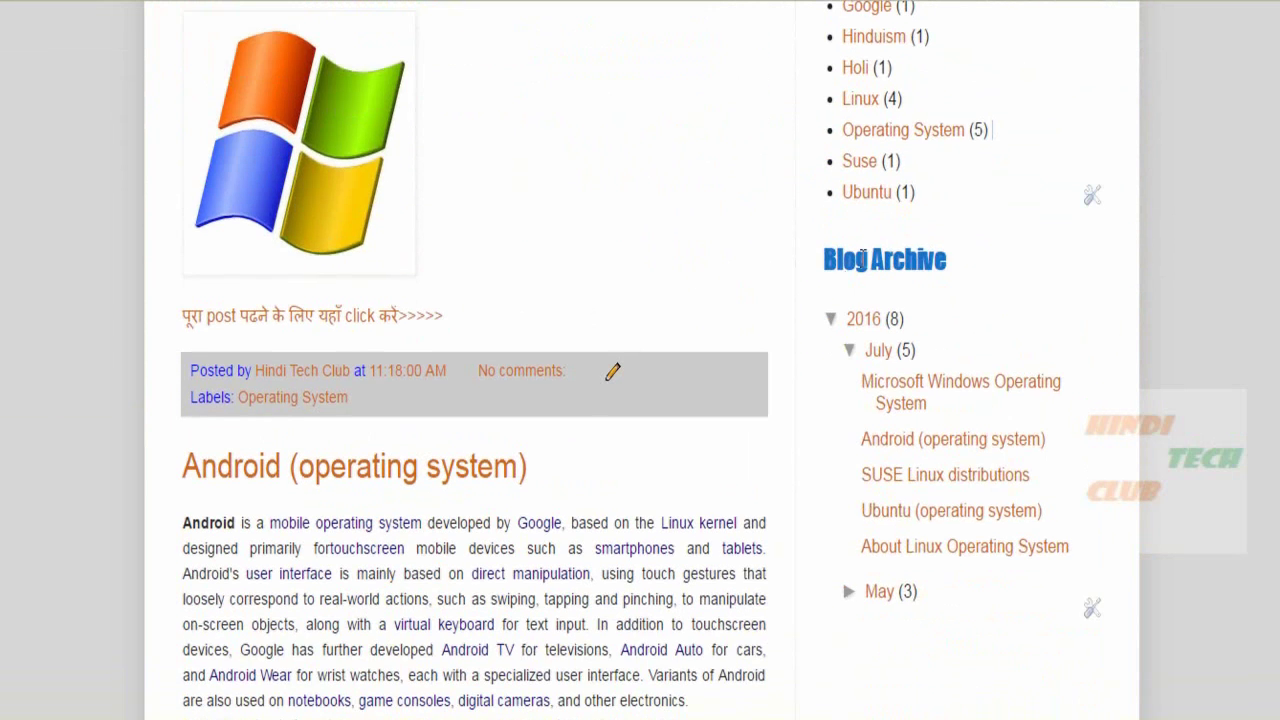
{"action": "scroll", "coordinate": [870, 365], "scroll_direction": "up", "scroll_amount": 3}
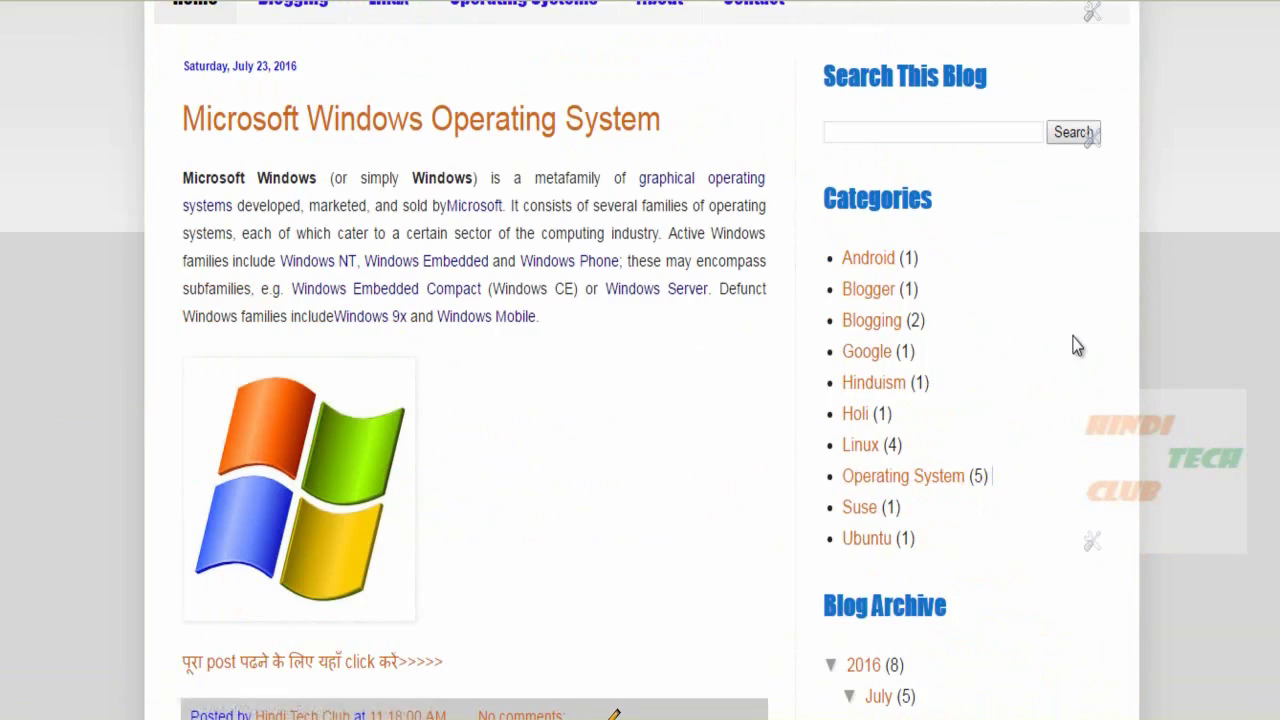
Step: Look over the redesigned blog's main column from the Windows and Android posts to the Linux posts, and return to the header banner
{"action": "scroll", "coordinate": [1072, 346], "scroll_direction": "down", "scroll_amount": 4}
{"action": "scroll", "coordinate": [1063, 345], "scroll_direction": "down", "scroll_amount": 6}
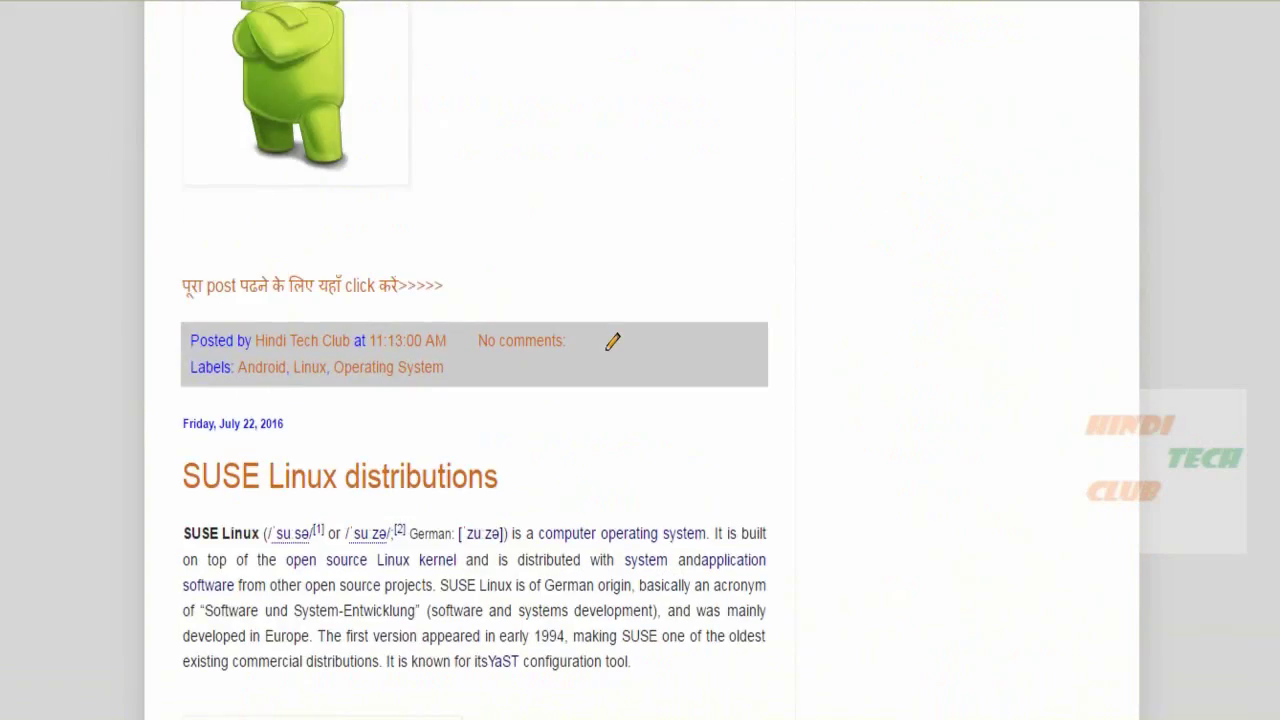
{"action": "scroll", "coordinate": [640, 360], "scroll_direction": "up", "scroll_amount": 10}
{"action": "scroll", "coordinate": [682, 376], "scroll_direction": "down", "scroll_amount": 4}
{"action": "scroll", "coordinate": [682, 380], "scroll_direction": "down", "scroll_amount": 16}
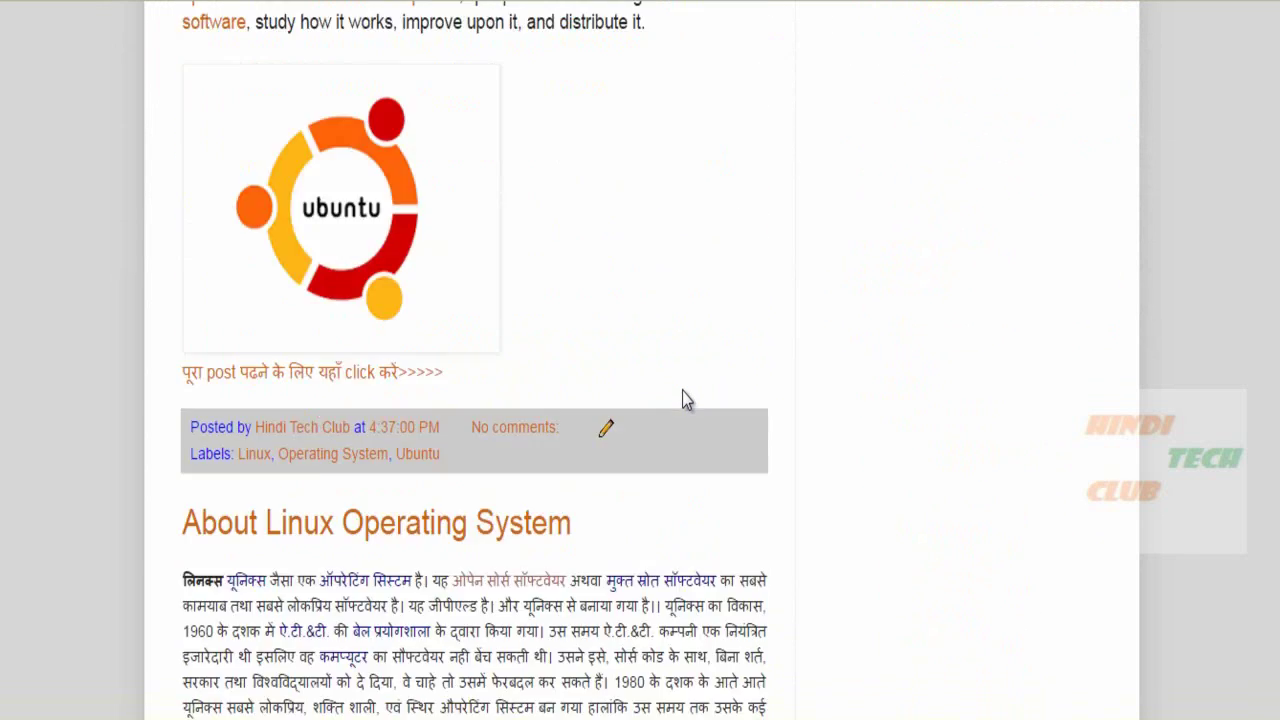
{"action": "scroll", "coordinate": [682, 400], "scroll_direction": "down", "scroll_amount": 9}
{"action": "scroll", "coordinate": [770, 452], "scroll_direction": "up", "scroll_amount": 15}
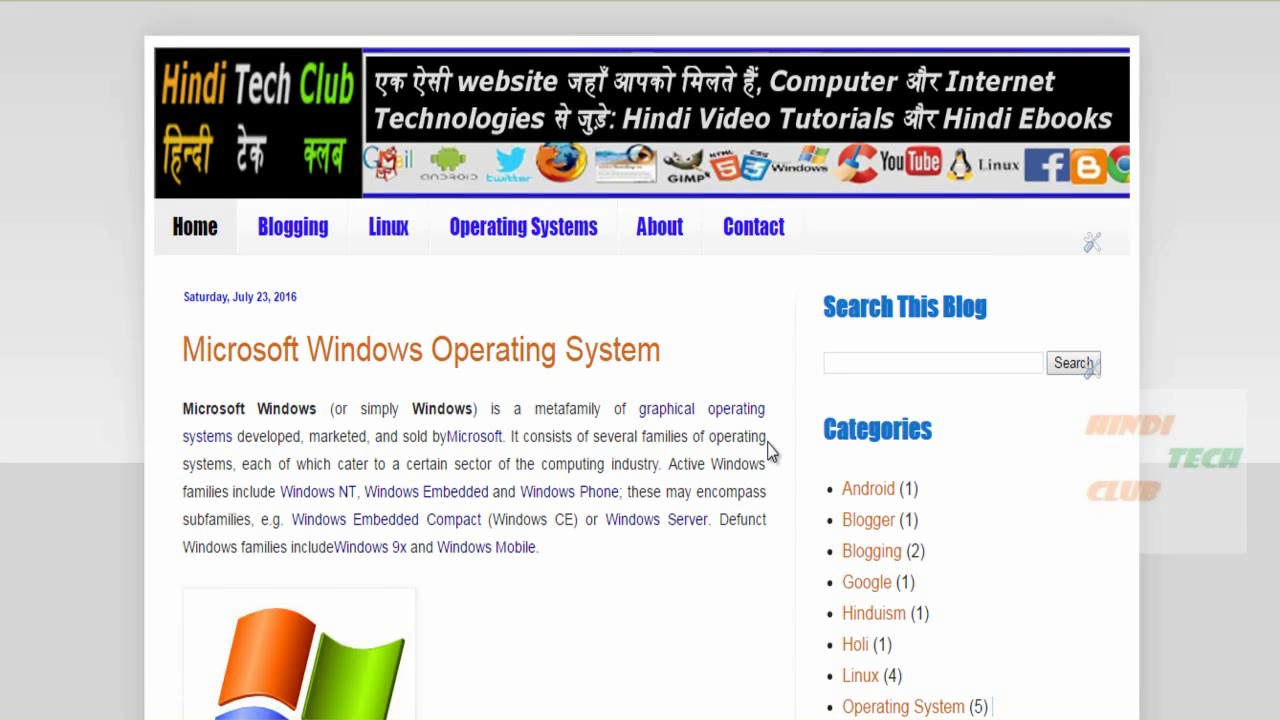